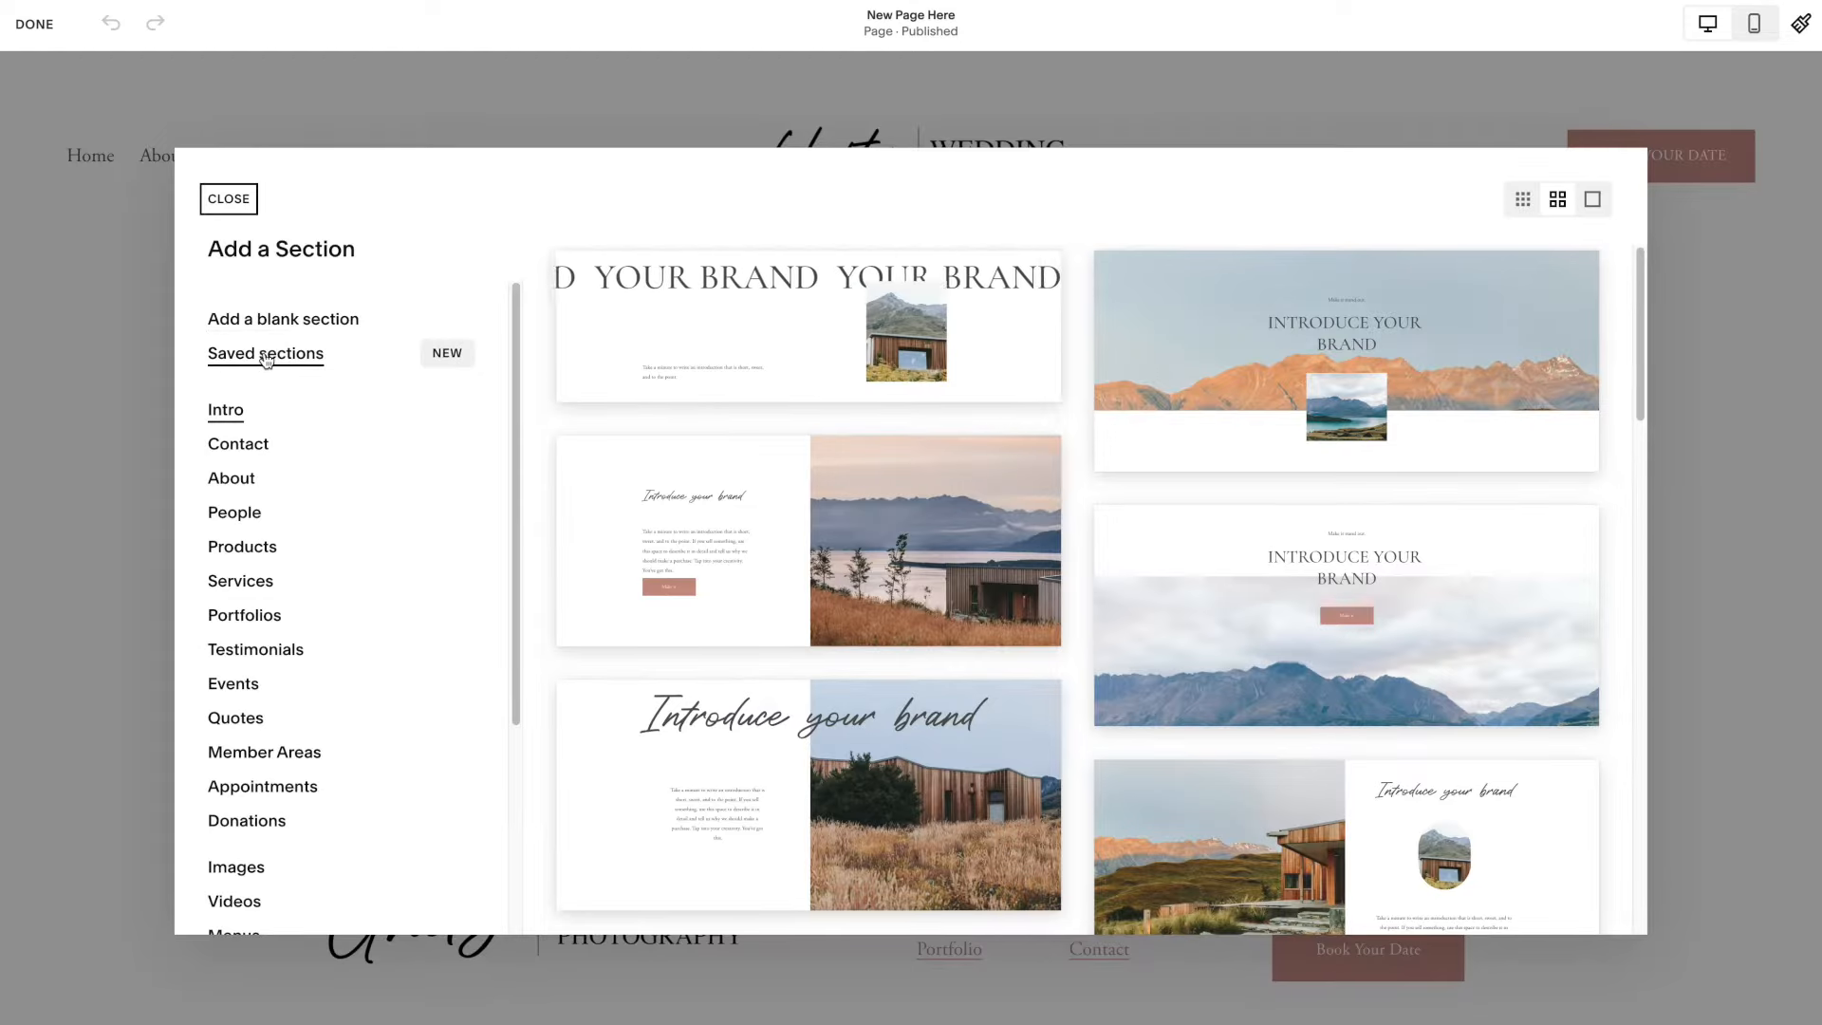
Show the saved sections among the sections that can be added to the new page.
{"action": "left_click", "coordinate": [258, 356]}
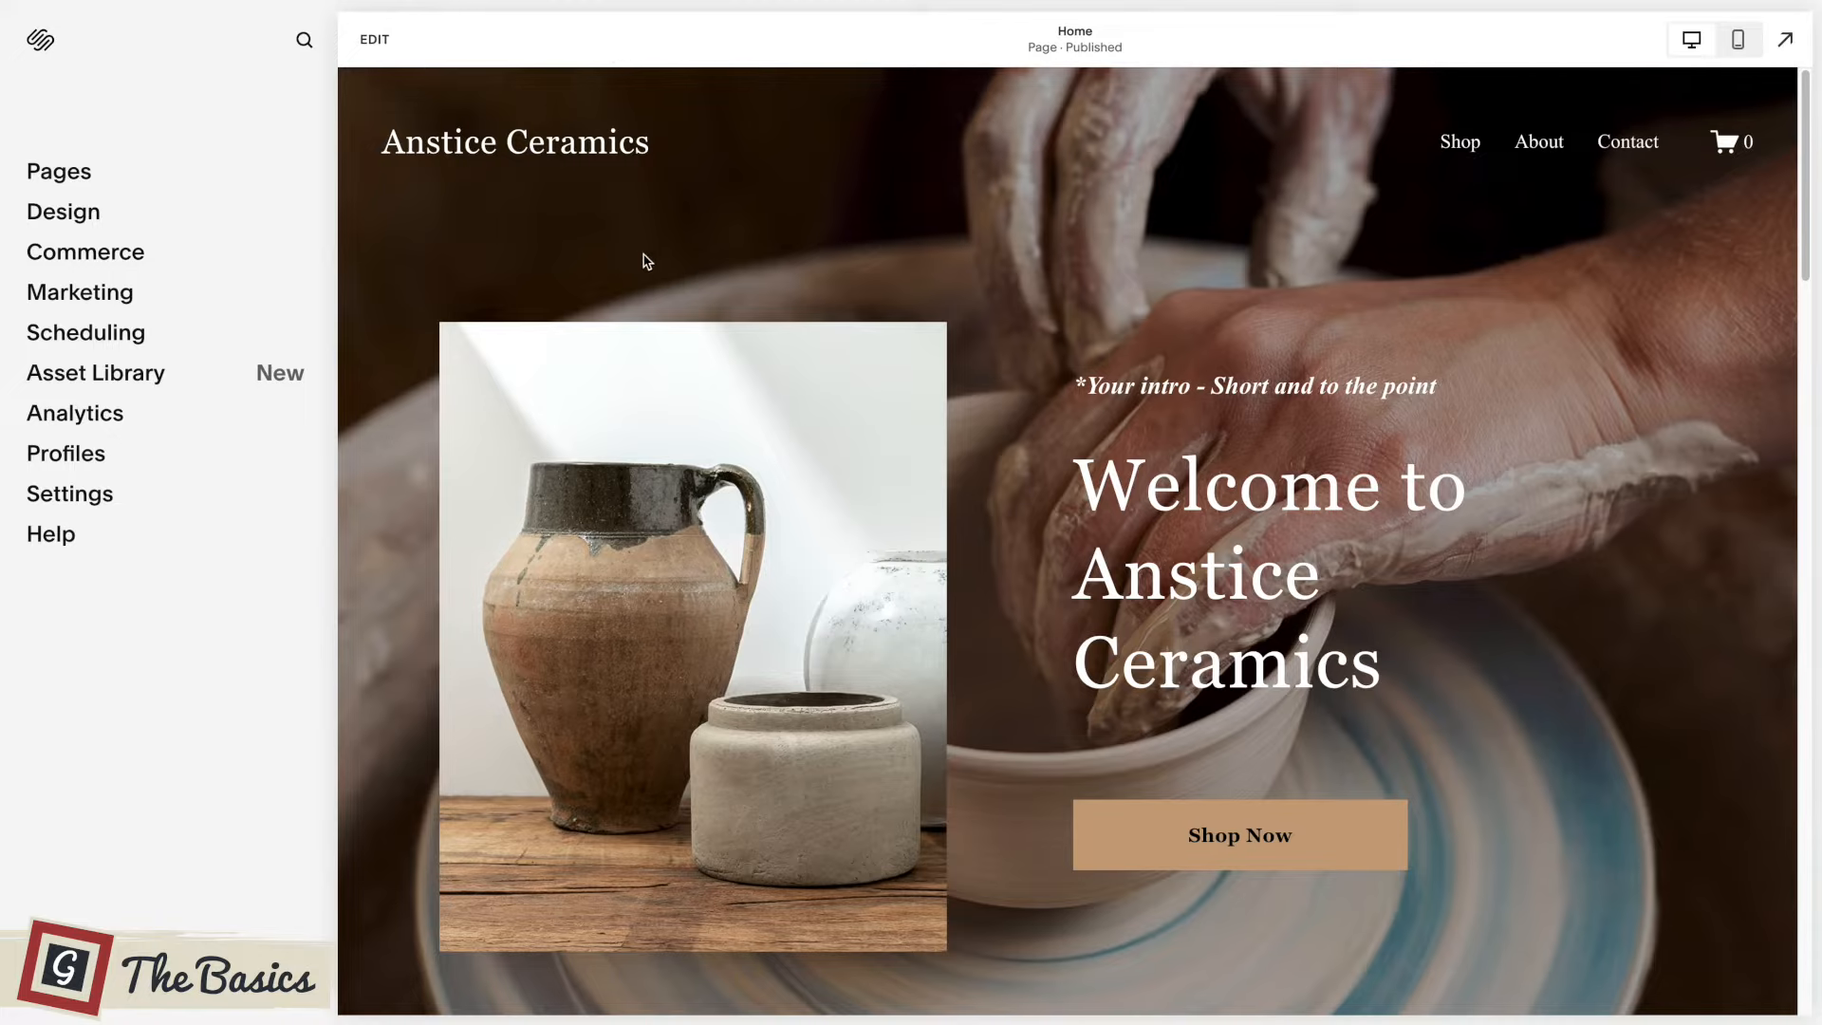
Look through the Anstice Ceramics home page and open the list of the site's pages.
{"action": "scroll", "coordinate": [659, 260], "scroll_direction": "down", "scroll_amount": 15}
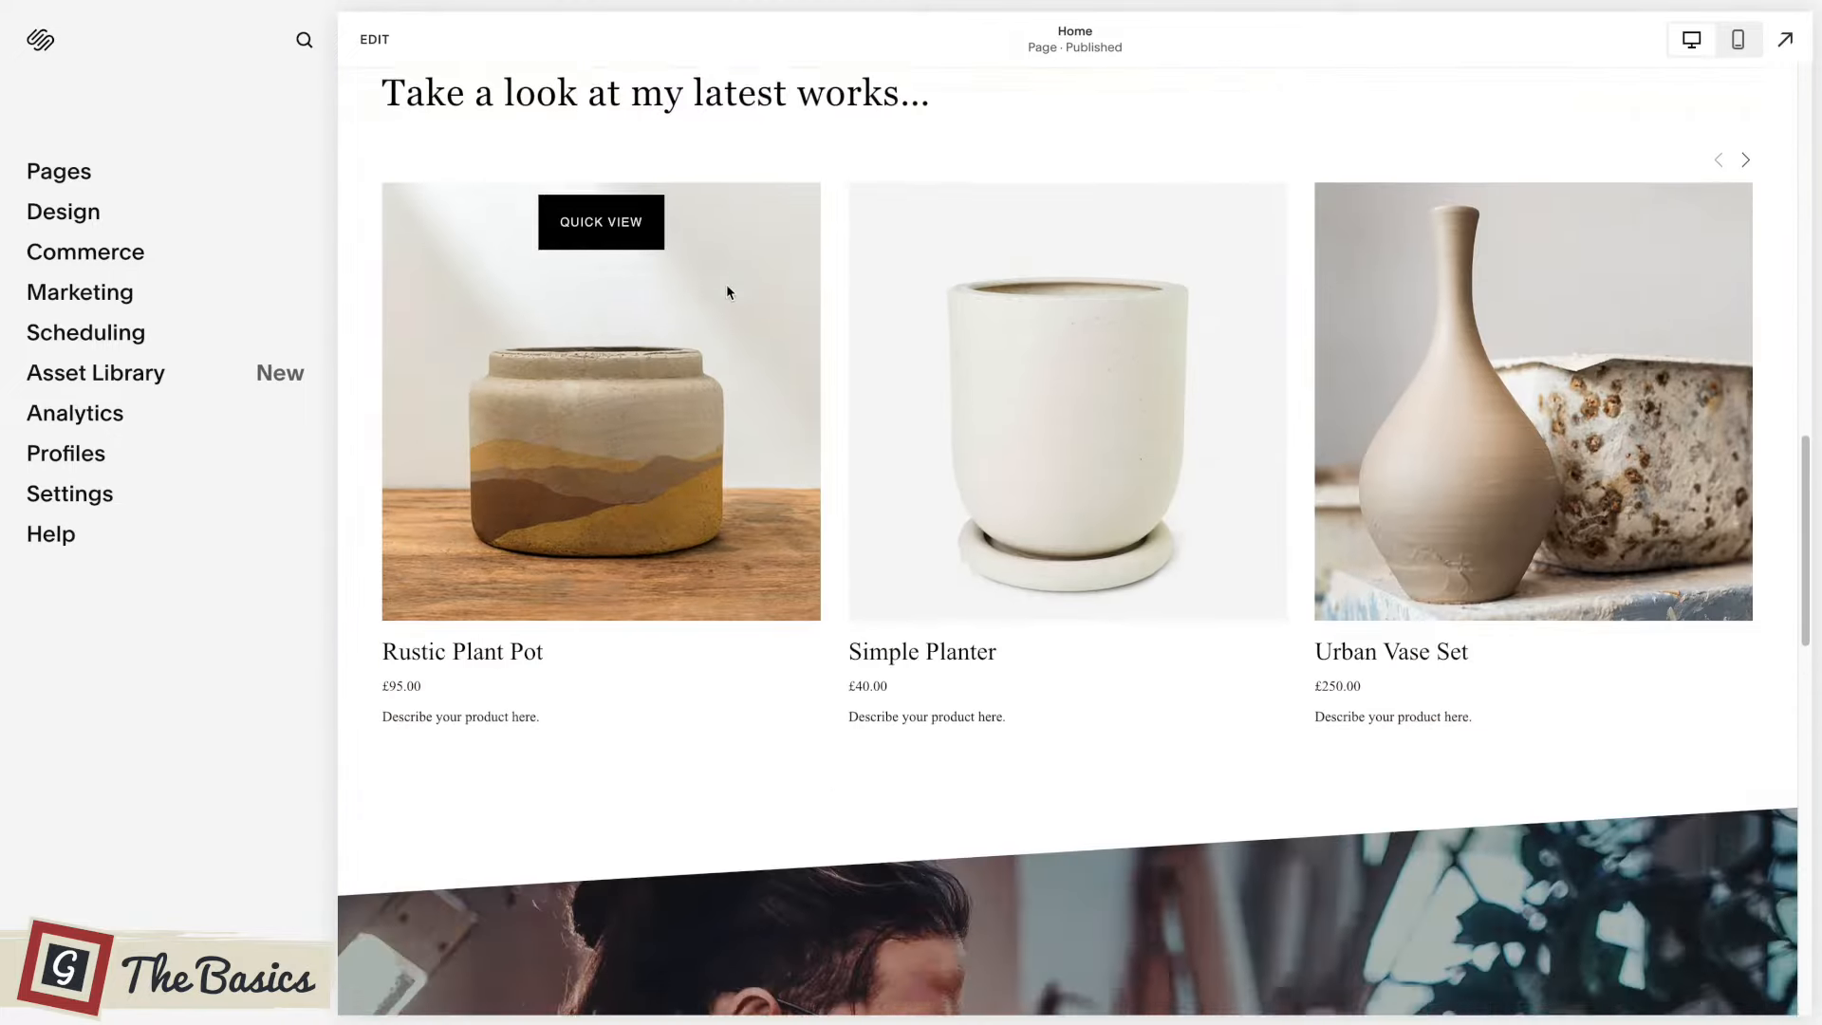
{"action": "scroll", "coordinate": [1044, 264], "scroll_direction": "down", "scroll_amount": 5}
{"action": "scroll", "coordinate": [1009, 276], "scroll_direction": "up", "scroll_amount": 20}
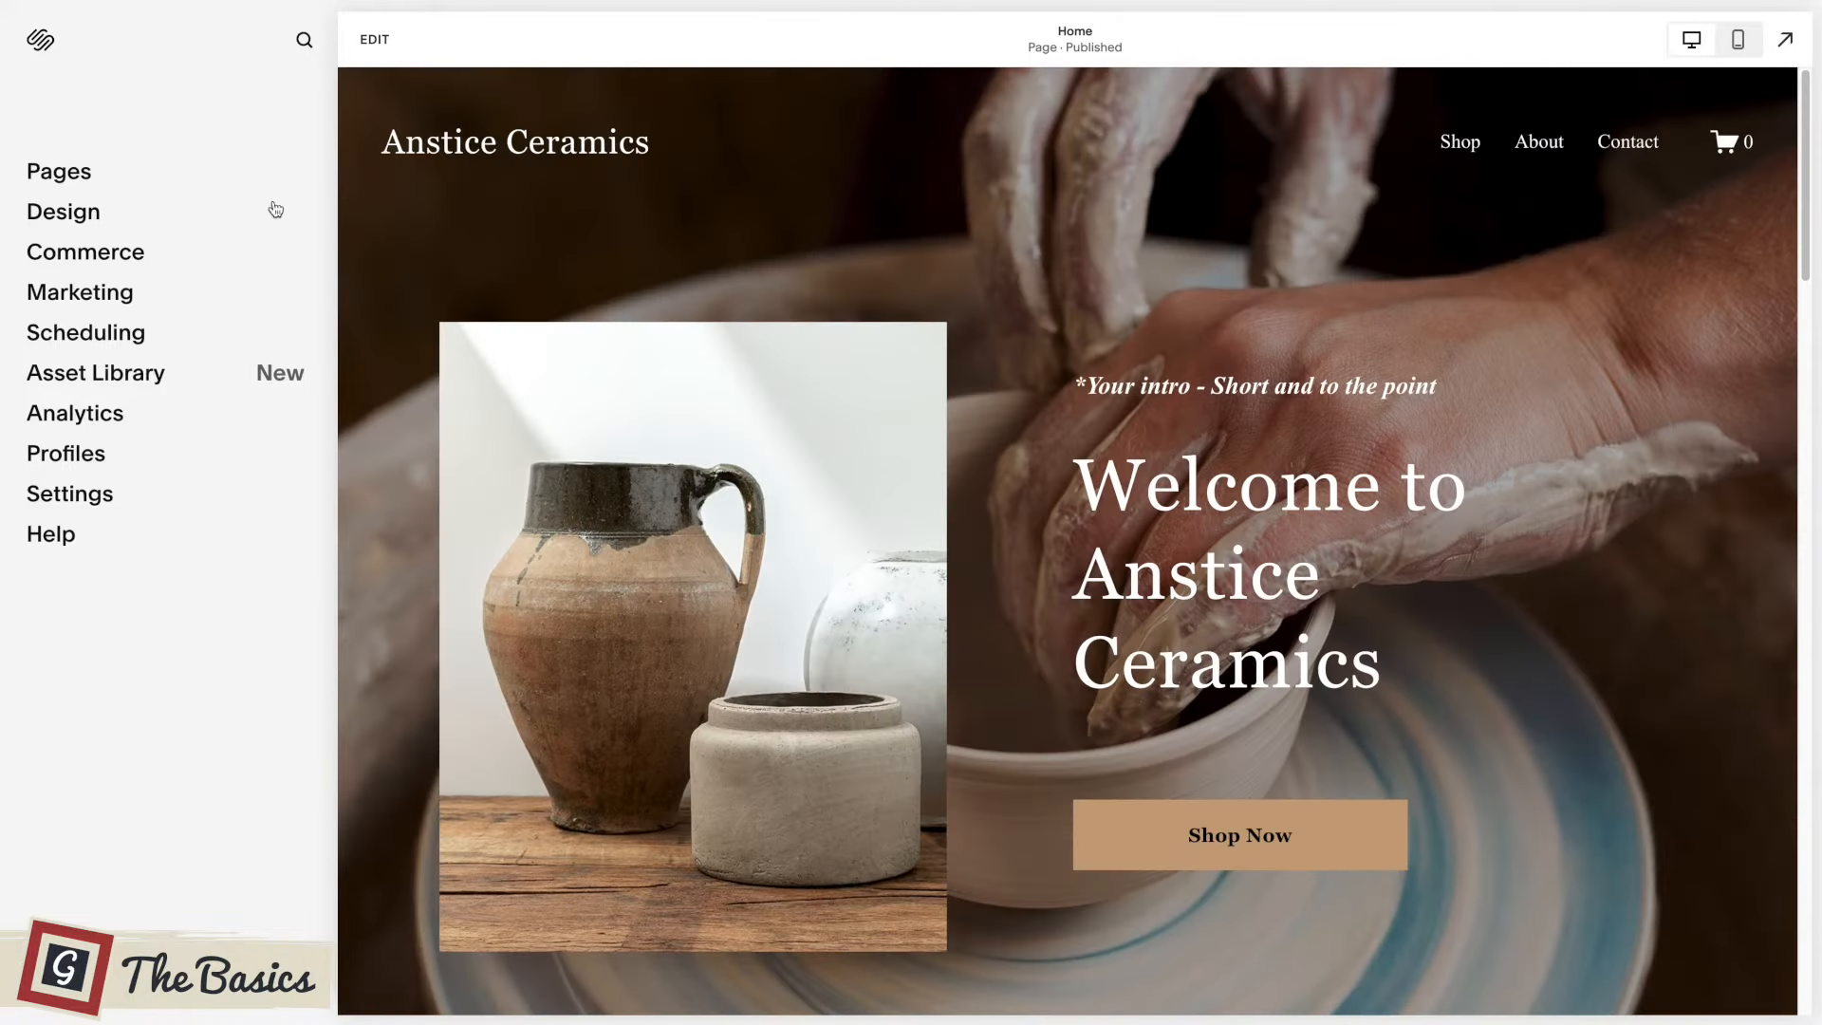
{"action": "left_click", "coordinate": [59, 177]}
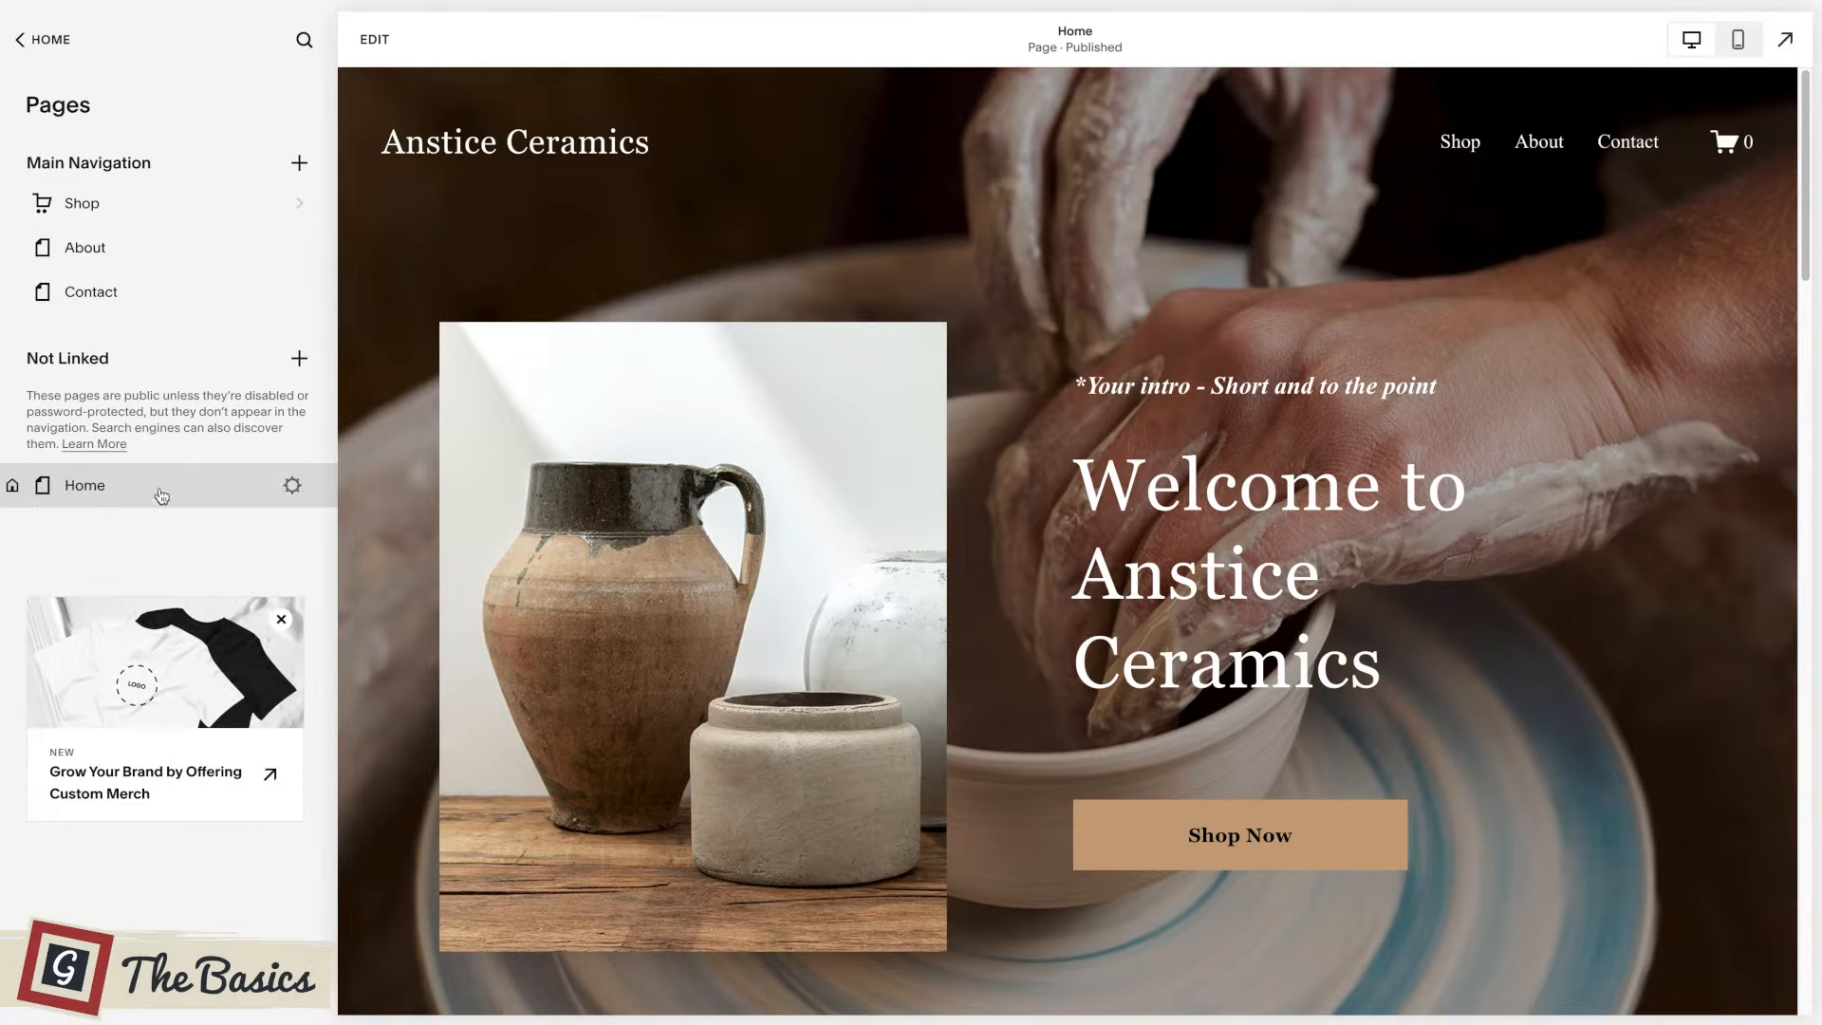
Check the Site Styles options in the design settings, close them and leave edit mode.
{"action": "left_click", "coordinate": [47, 41]}
{"action": "left_click", "coordinate": [64, 214]}
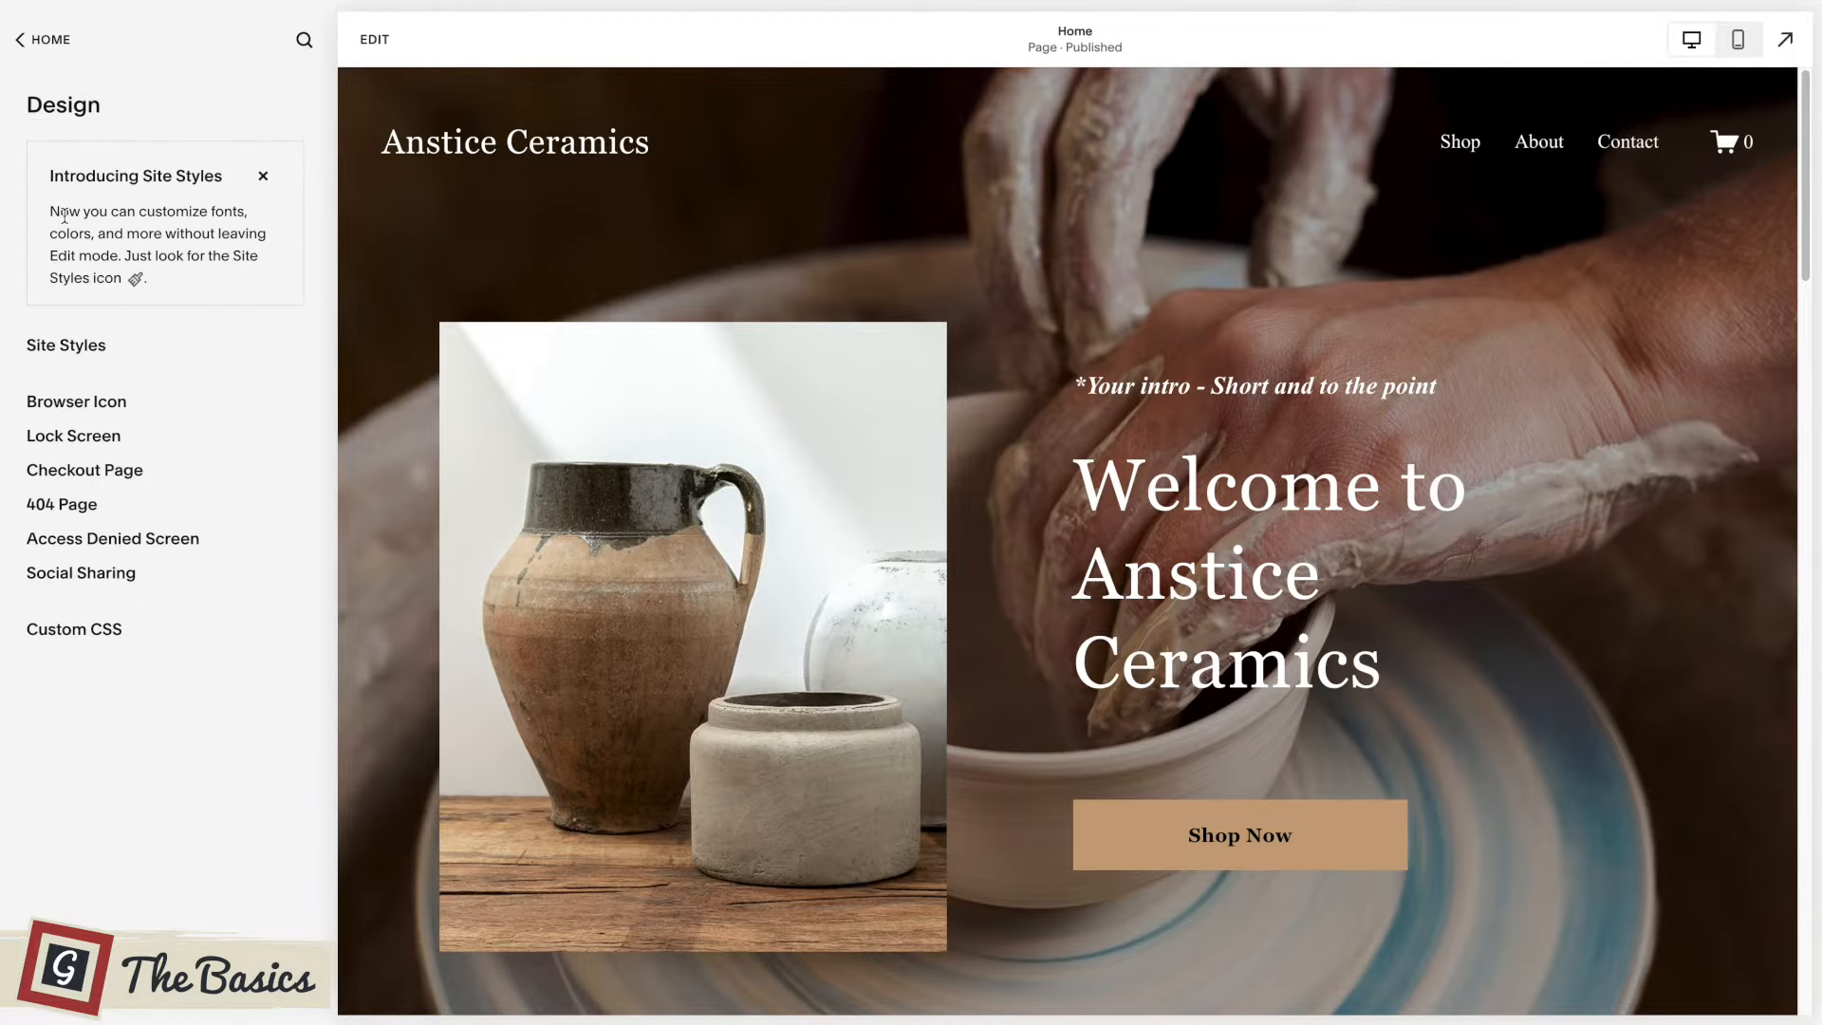
{"action": "left_click", "coordinate": [69, 353]}
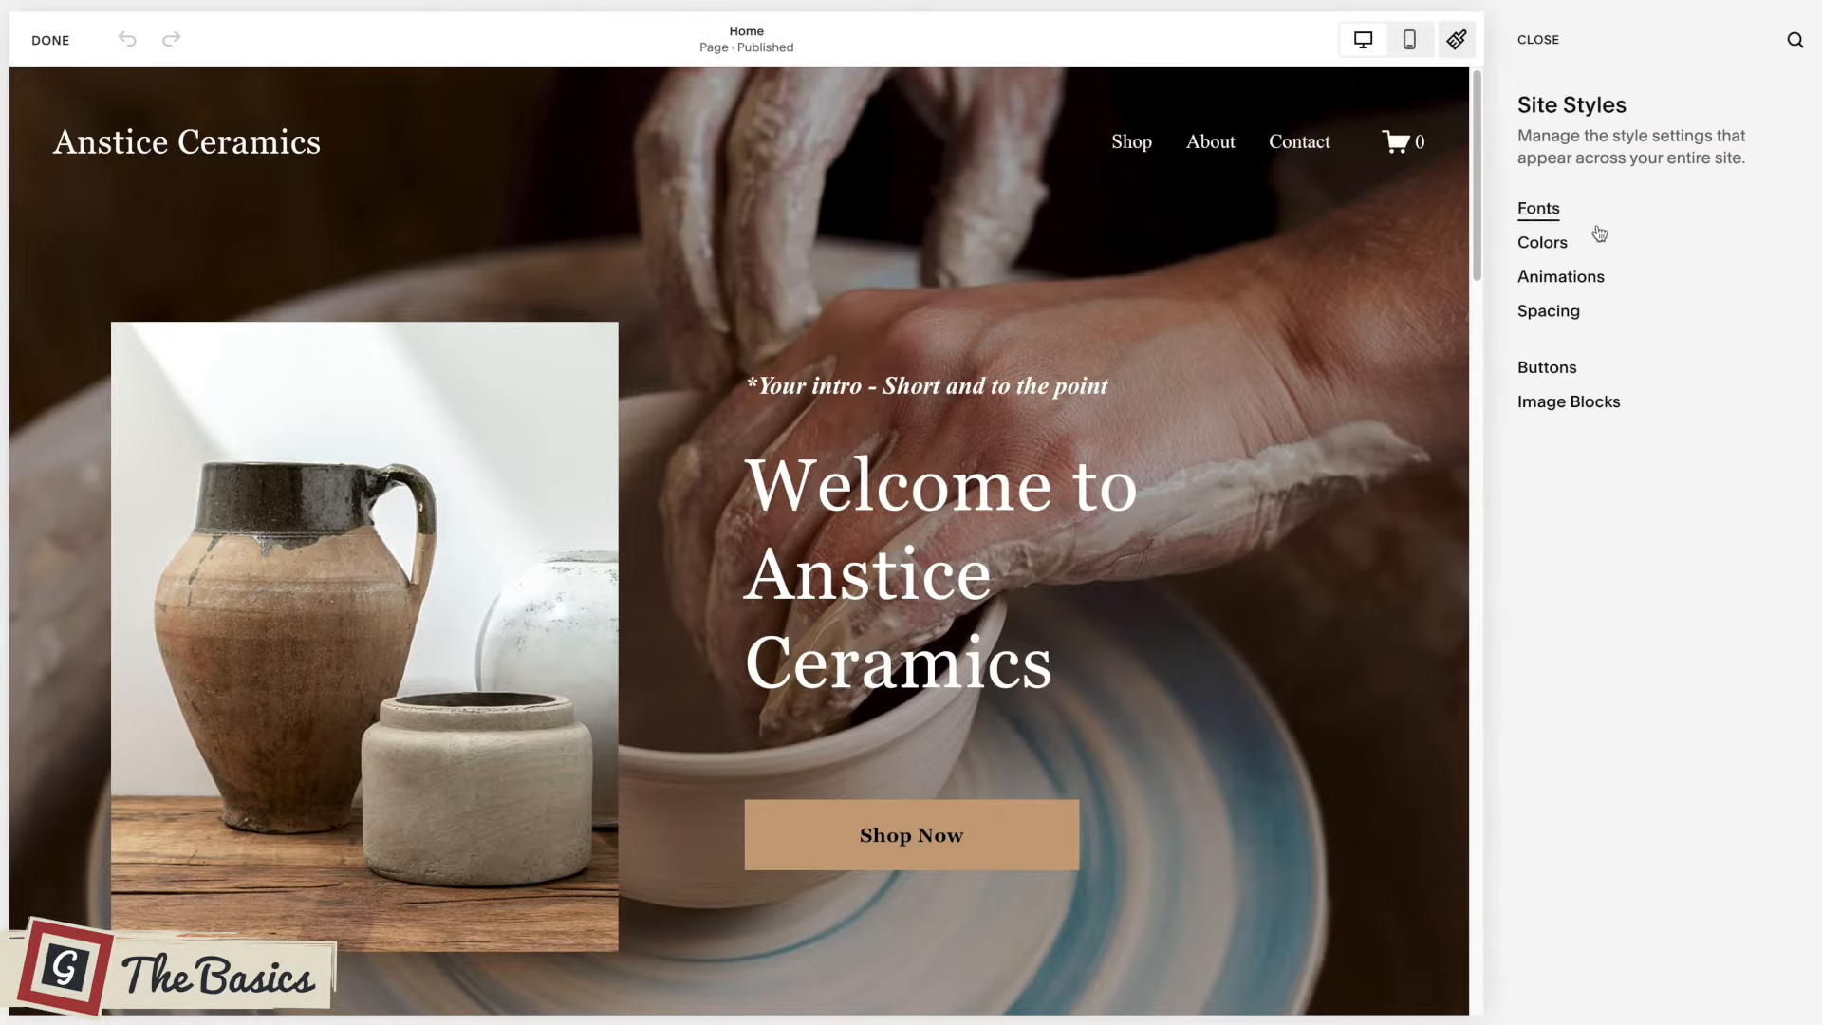
{"action": "left_click", "coordinate": [1544, 48]}
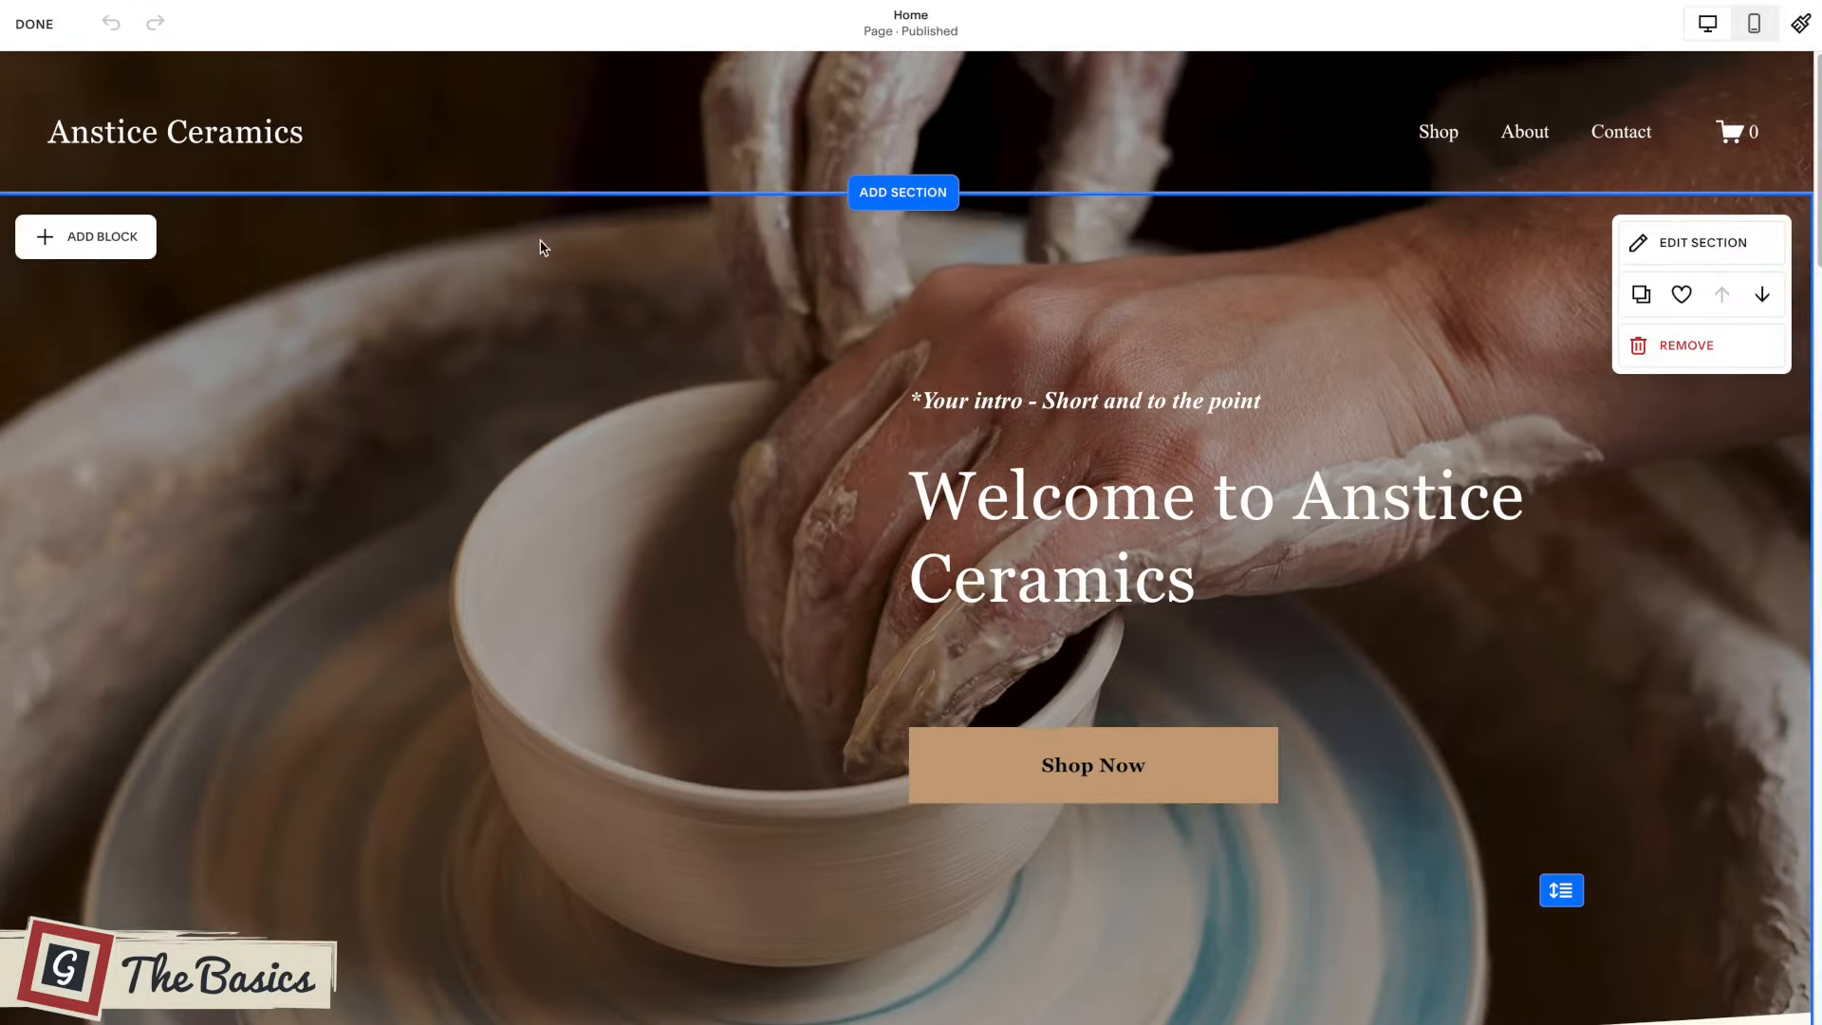
{"action": "left_click", "coordinate": [34, 24]}
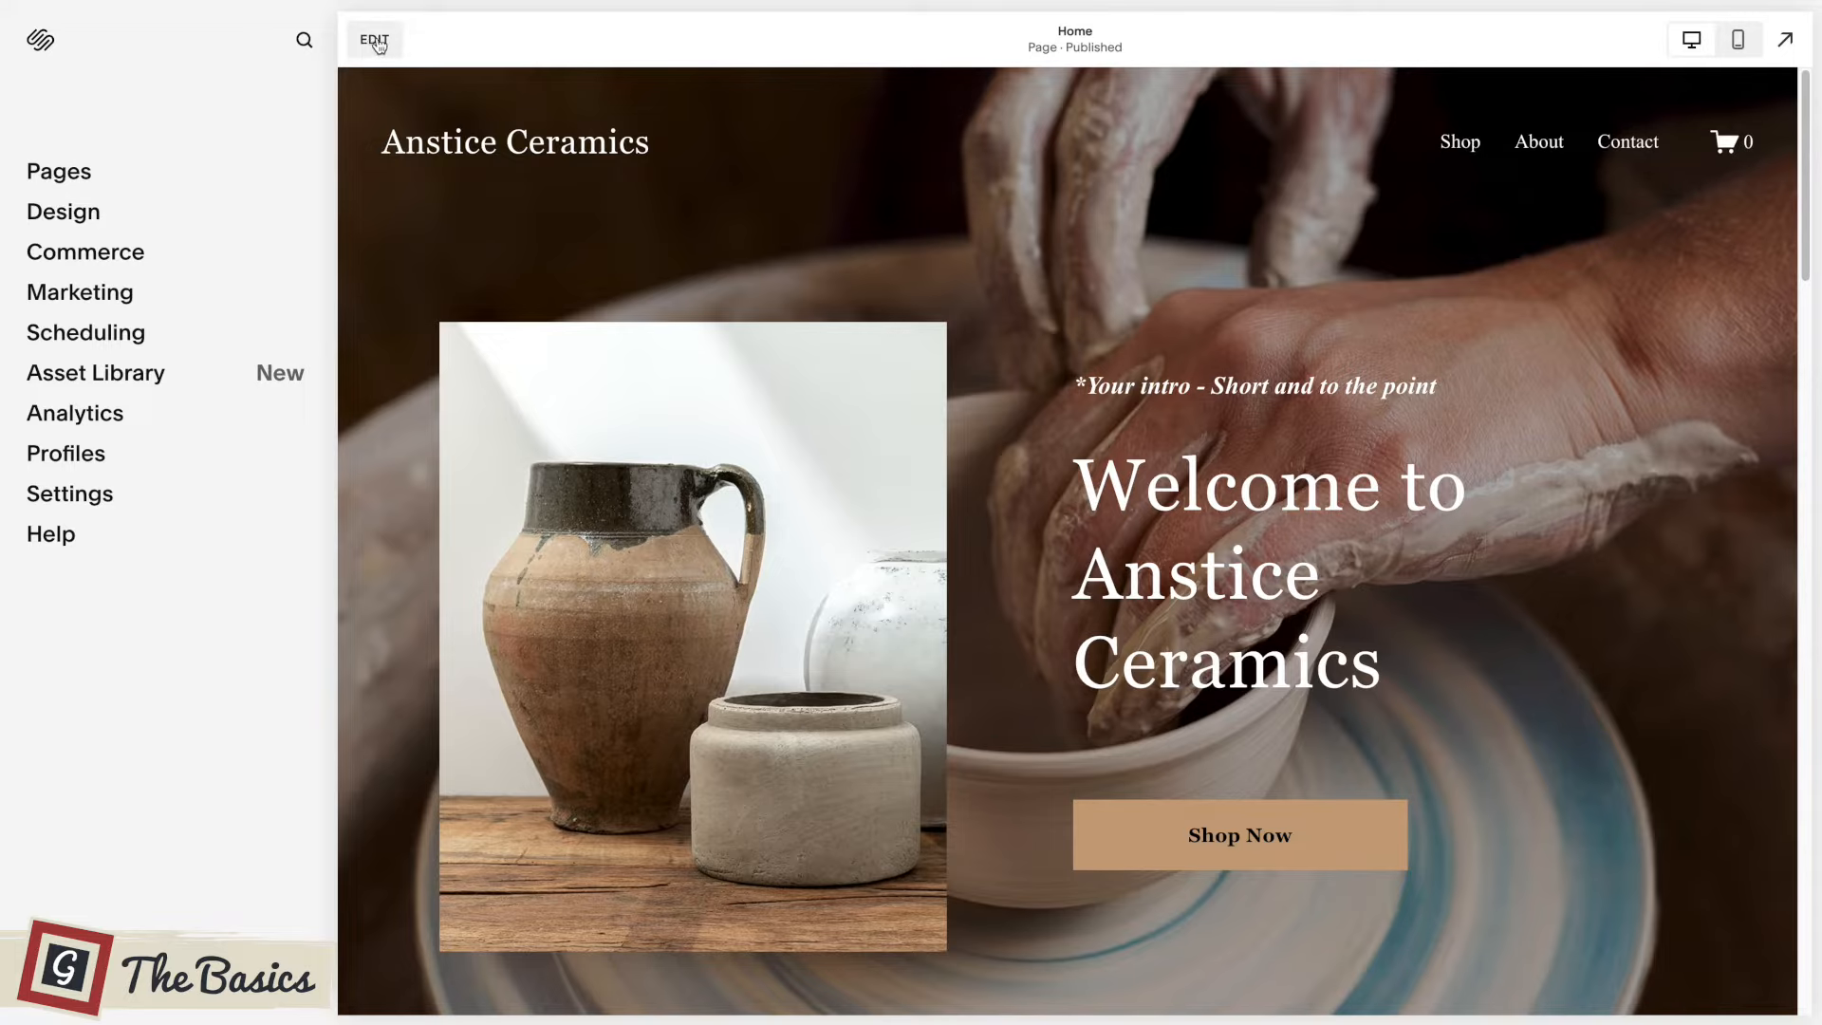
Open the home page for editing and examine its sections from the intro down to the workshop section.
{"action": "left_click", "coordinate": [376, 40]}
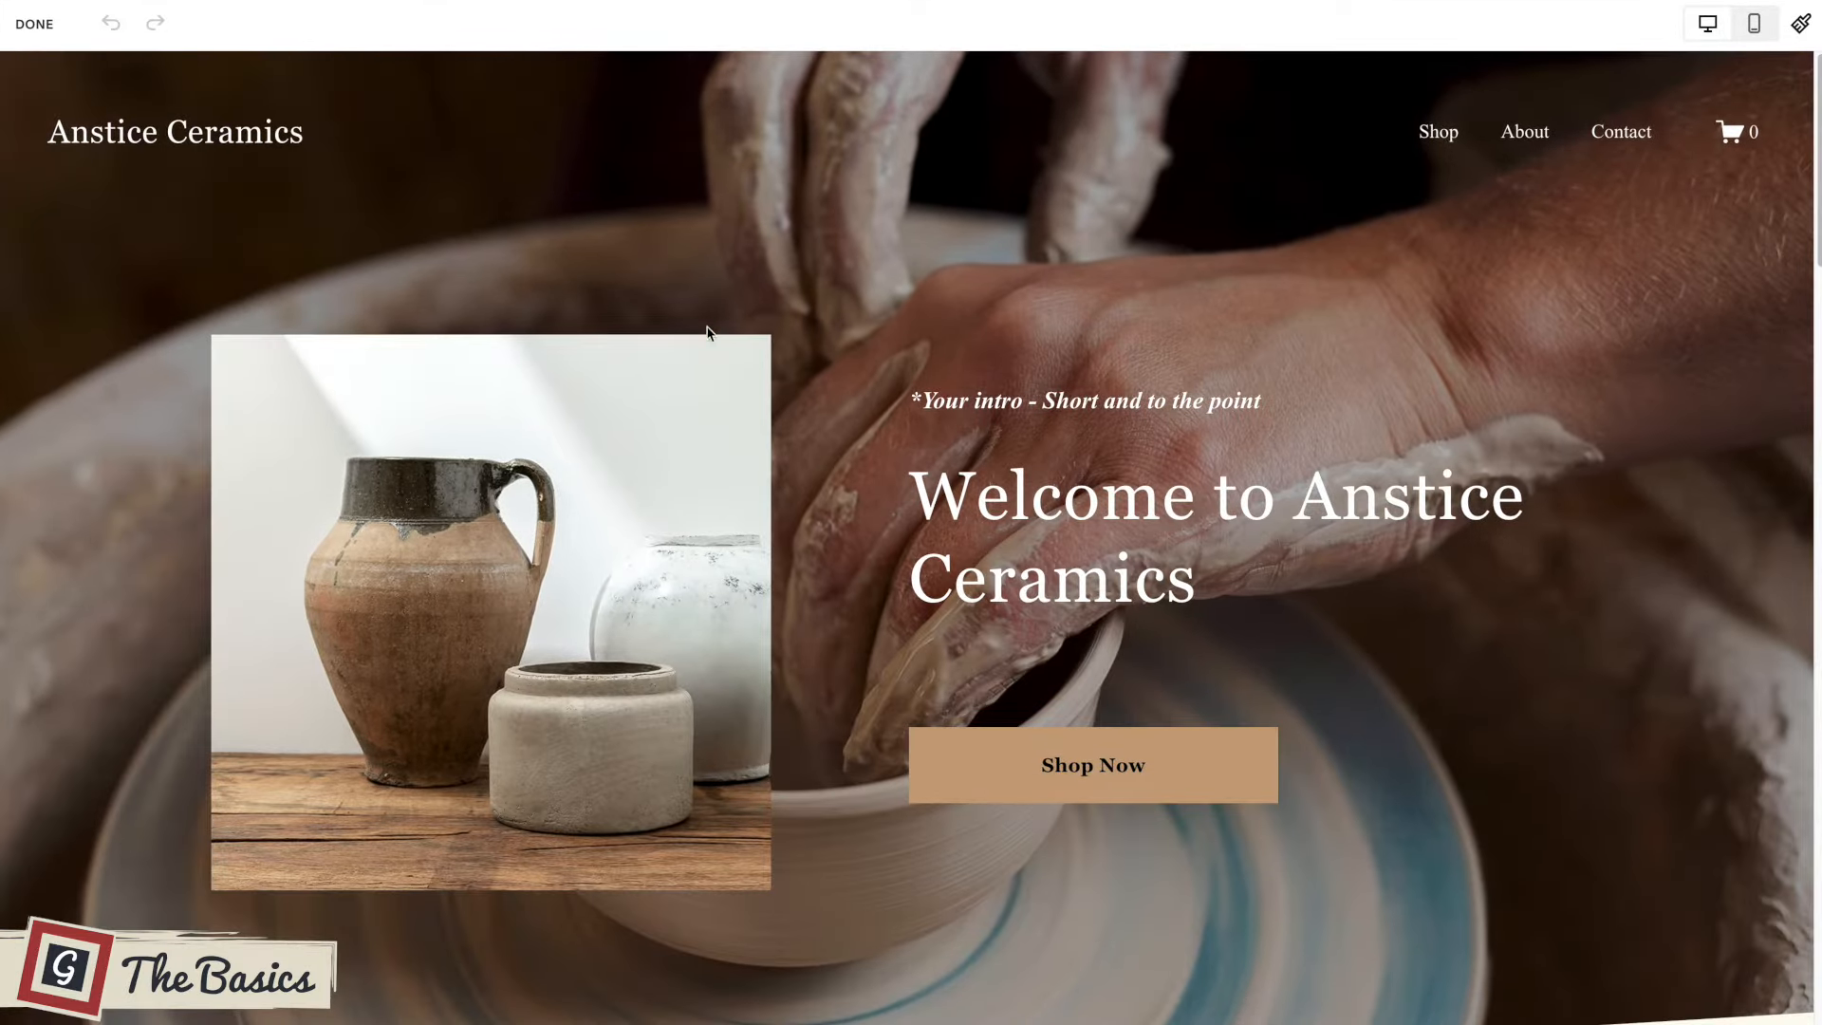
{"action": "mouse_move", "coordinate": [1020, 396]}
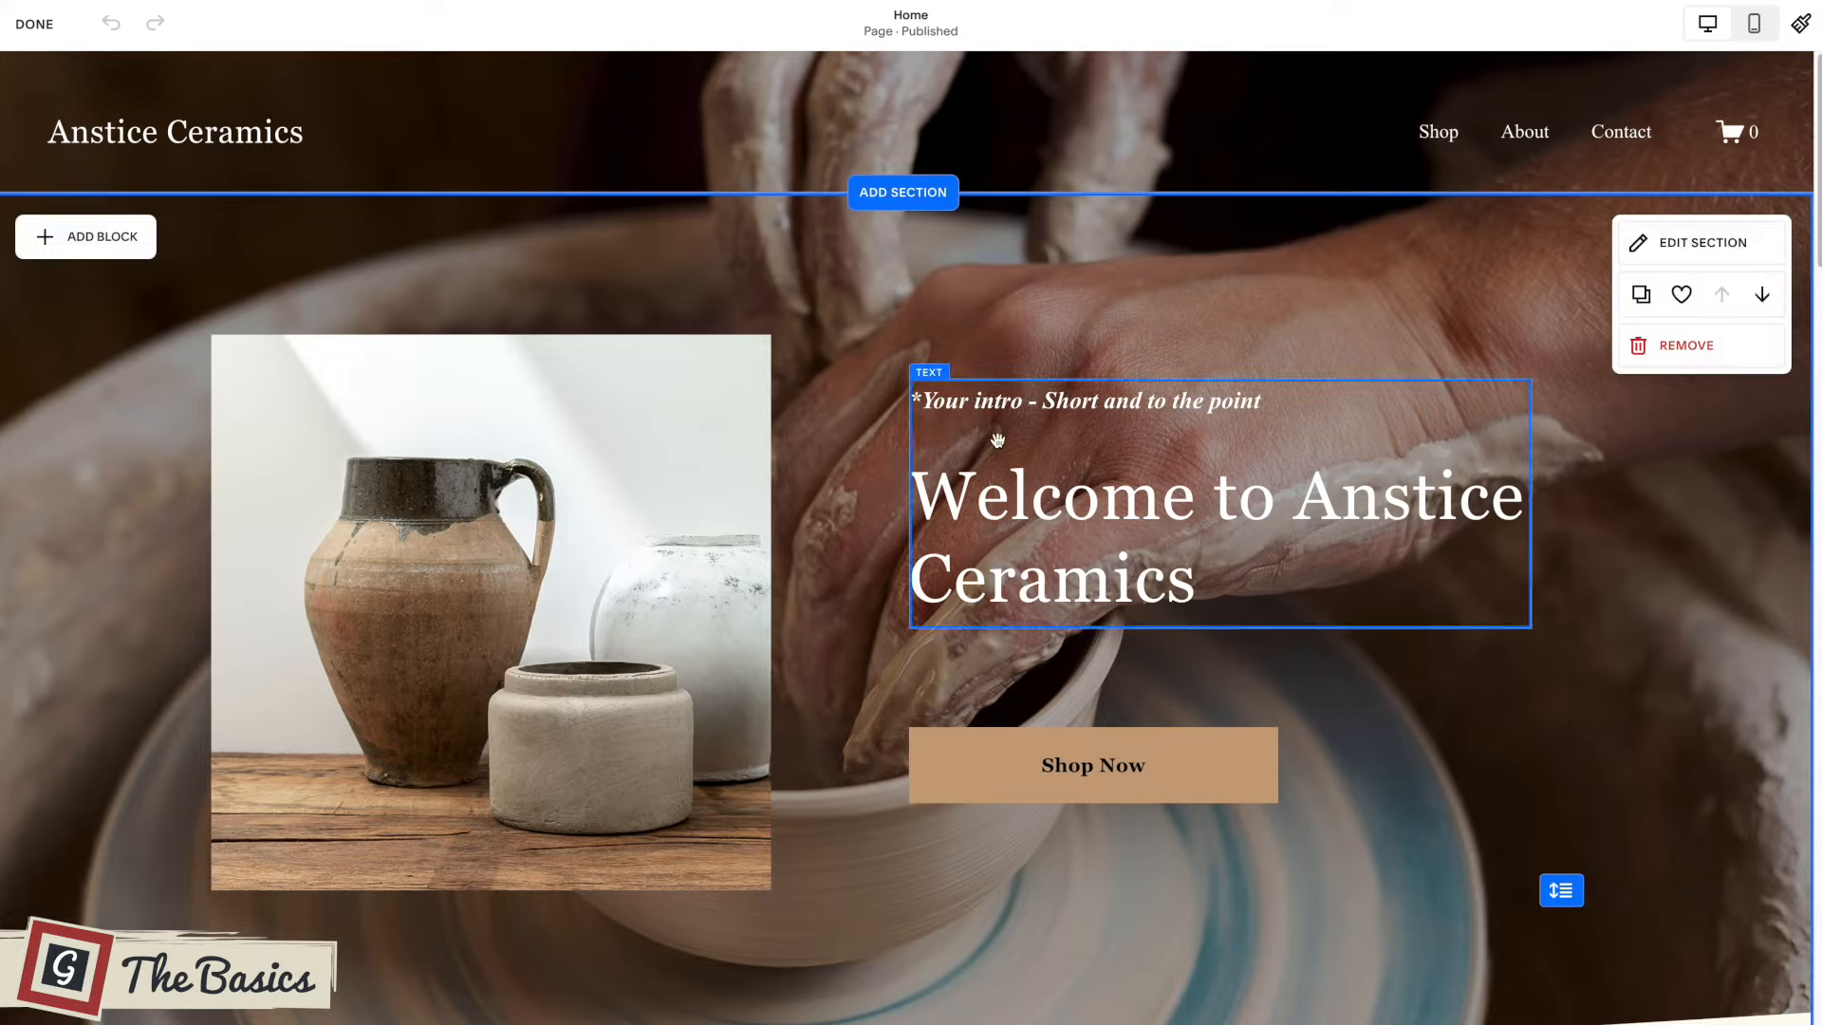
{"action": "scroll", "coordinate": [714, 450], "scroll_direction": "down", "scroll_amount": 2}
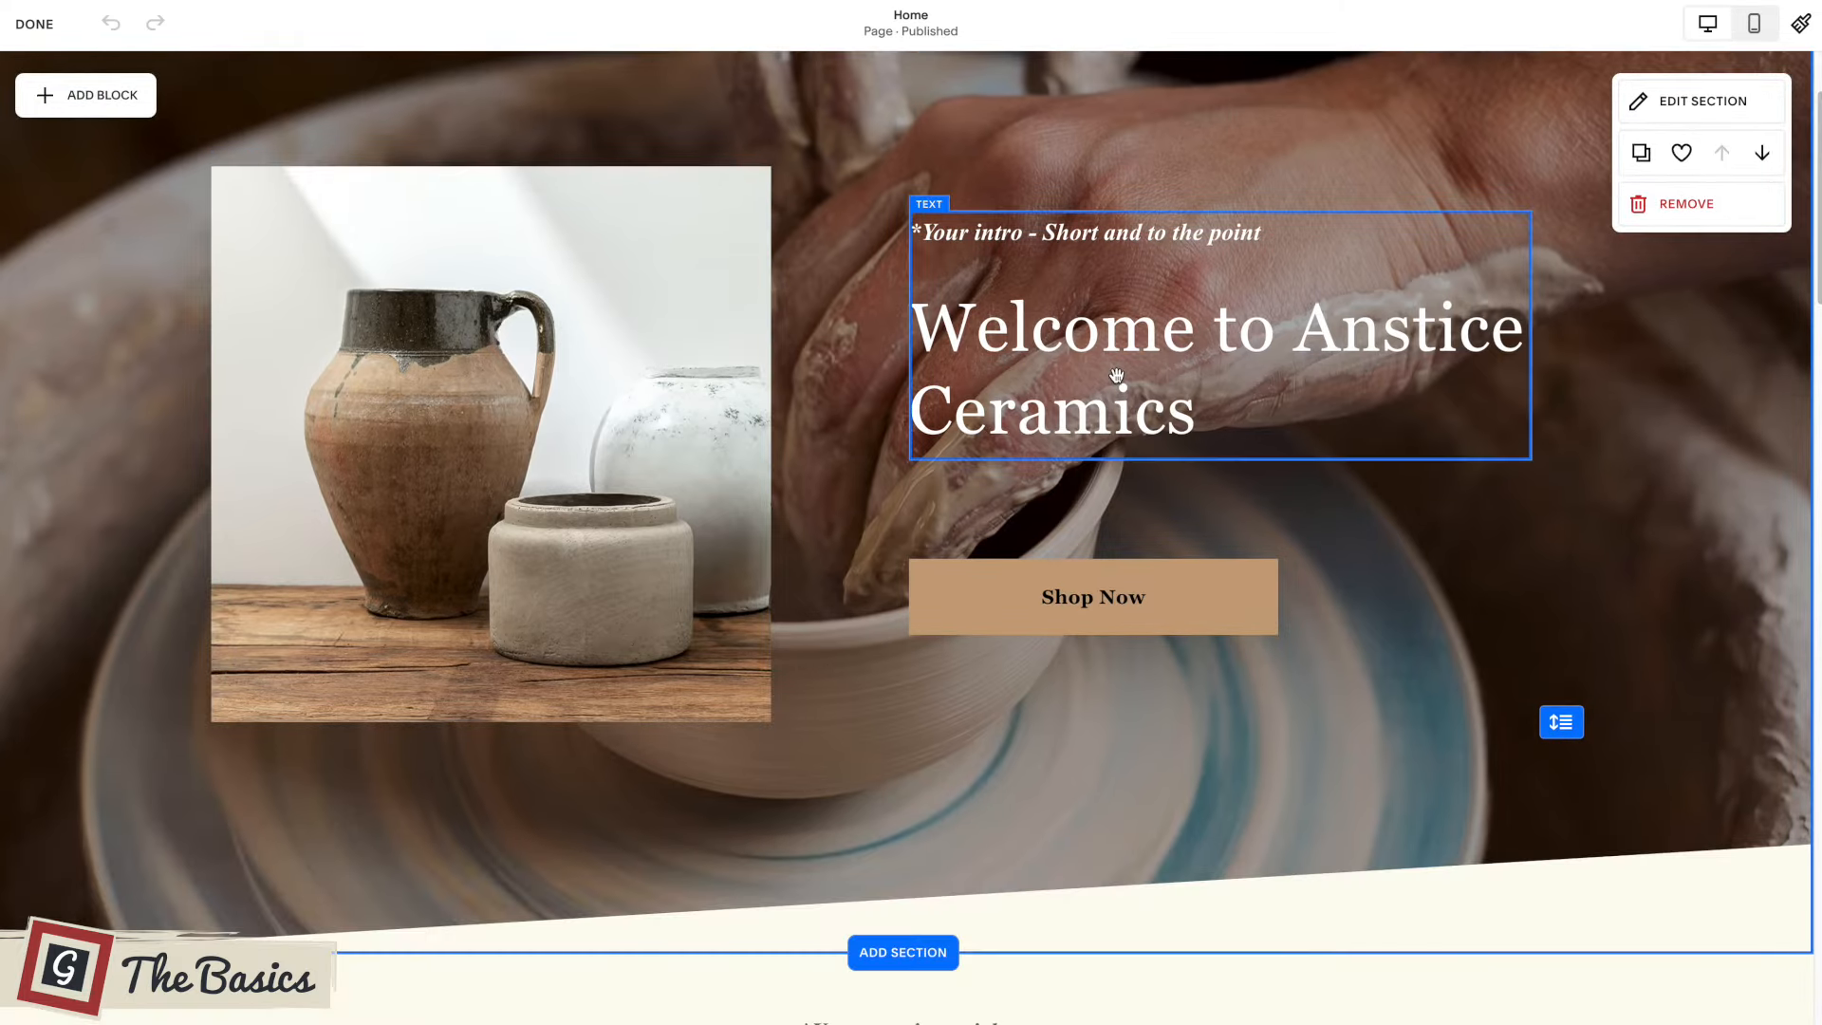
{"action": "scroll", "coordinate": [1116, 374], "scroll_direction": "down", "scroll_amount": 5}
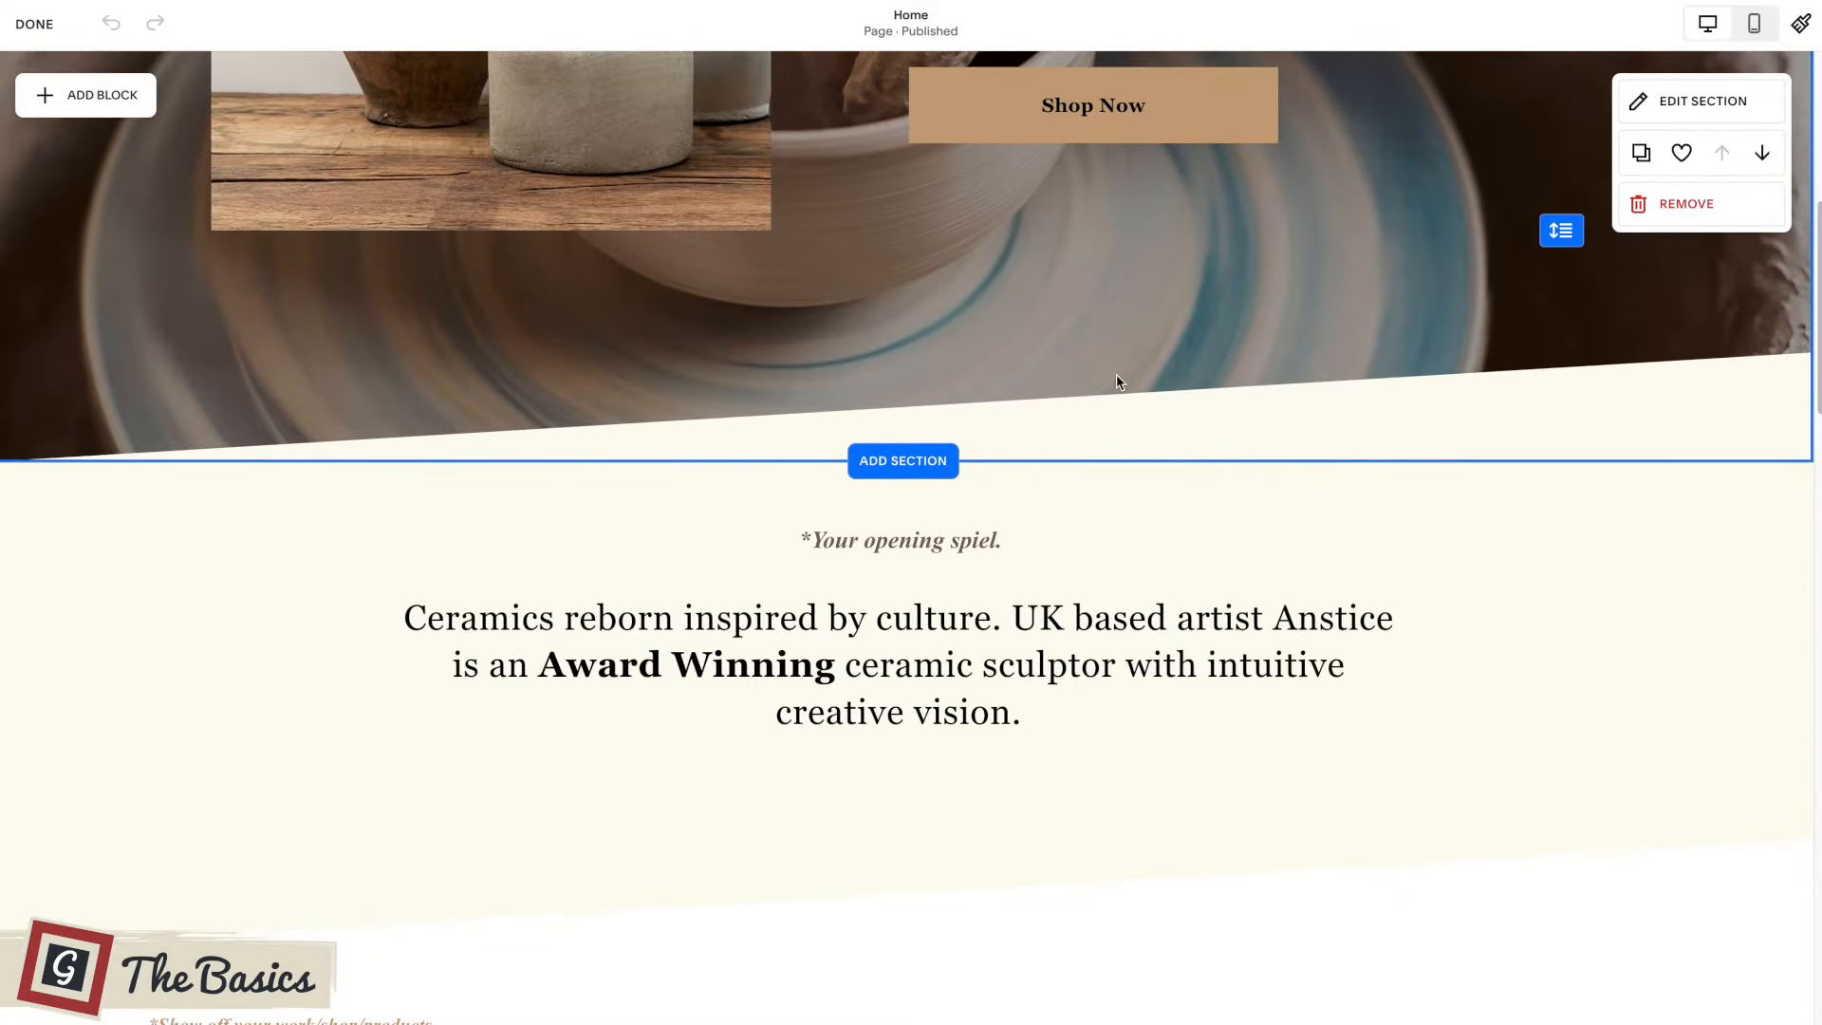
{"action": "scroll", "coordinate": [1116, 374], "scroll_direction": "up", "scroll_amount": 4}
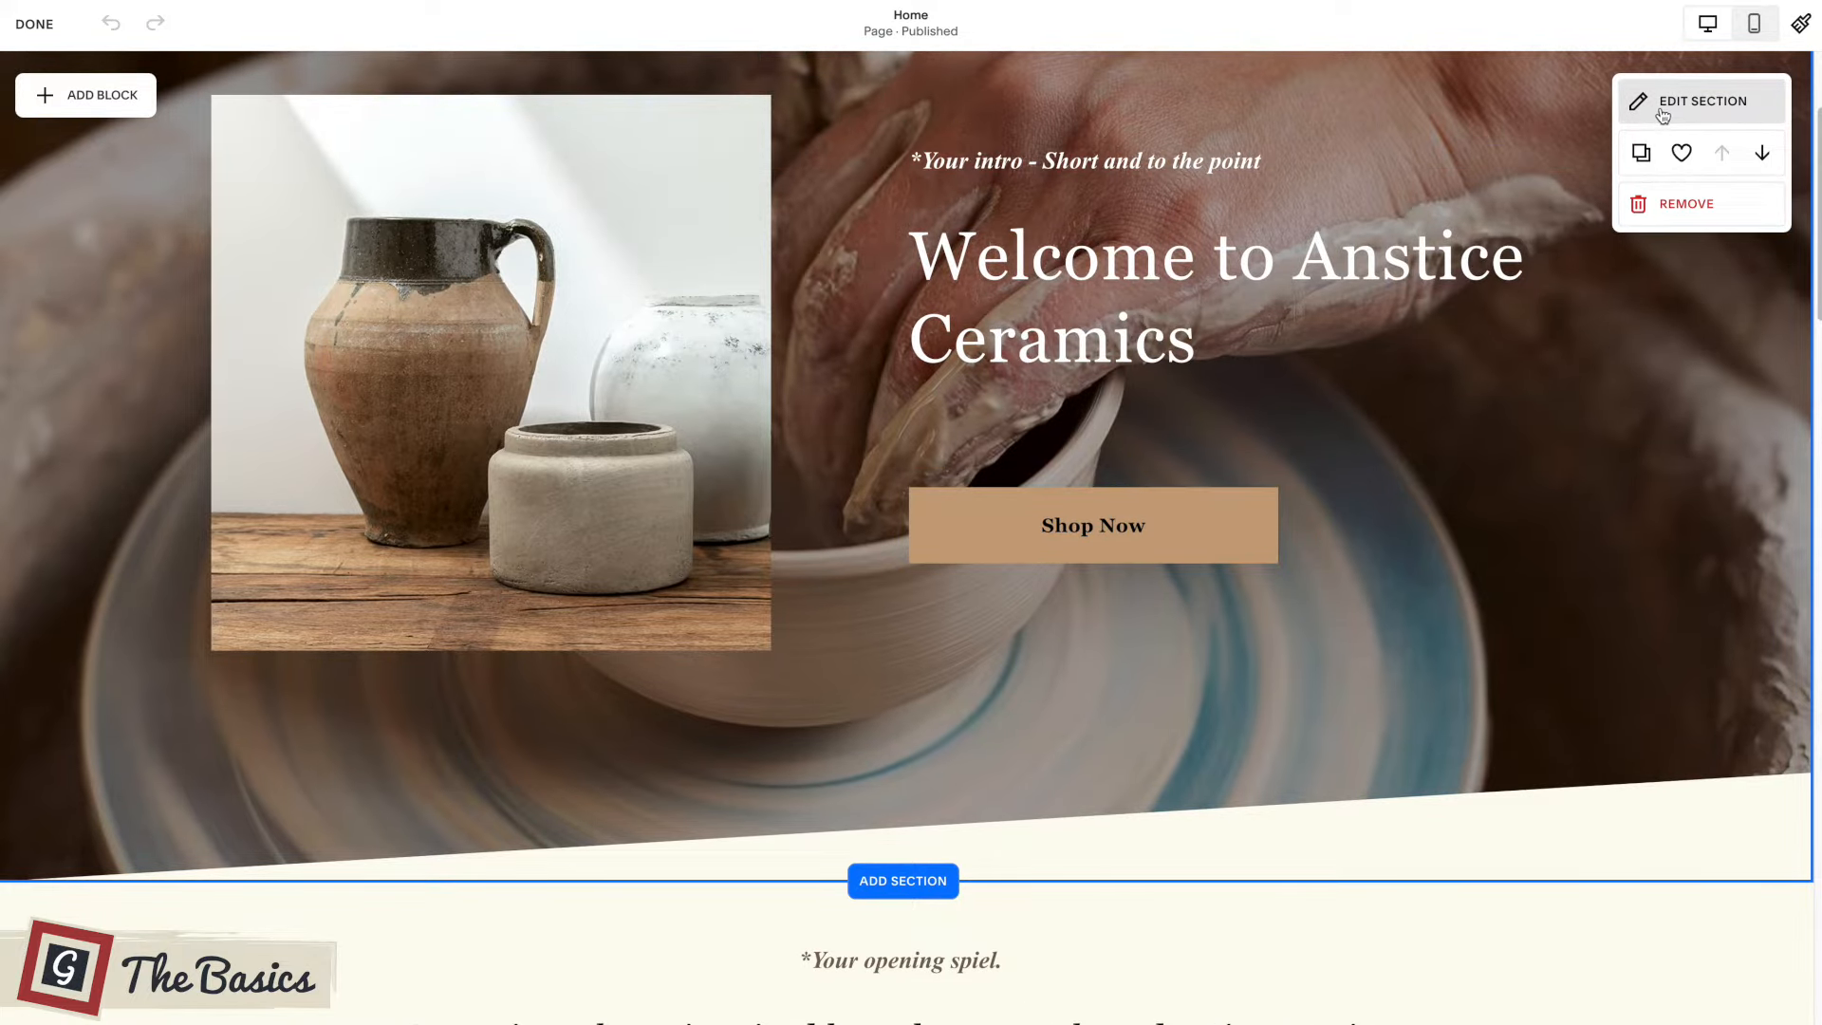
{"action": "scroll", "coordinate": [1366, 304], "scroll_direction": "down", "scroll_amount": 7}
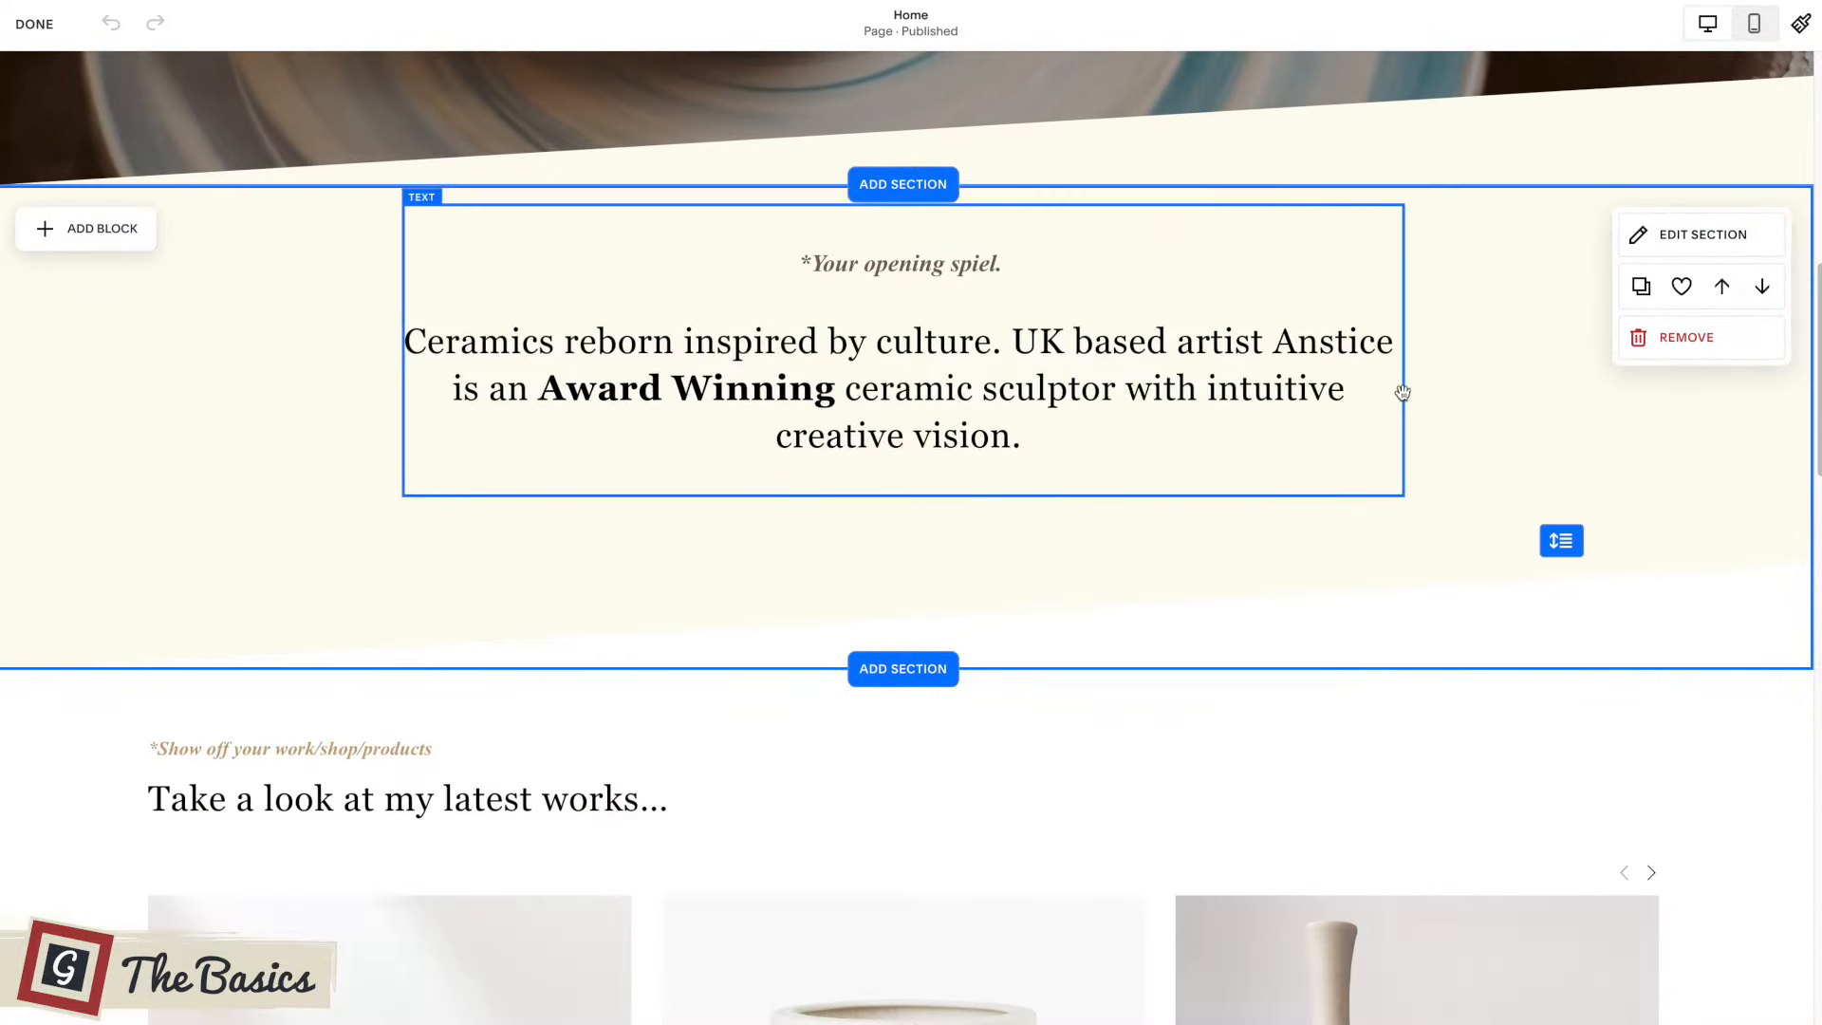
{"action": "scroll", "coordinate": [1420, 342], "scroll_direction": "down", "scroll_amount": 5}
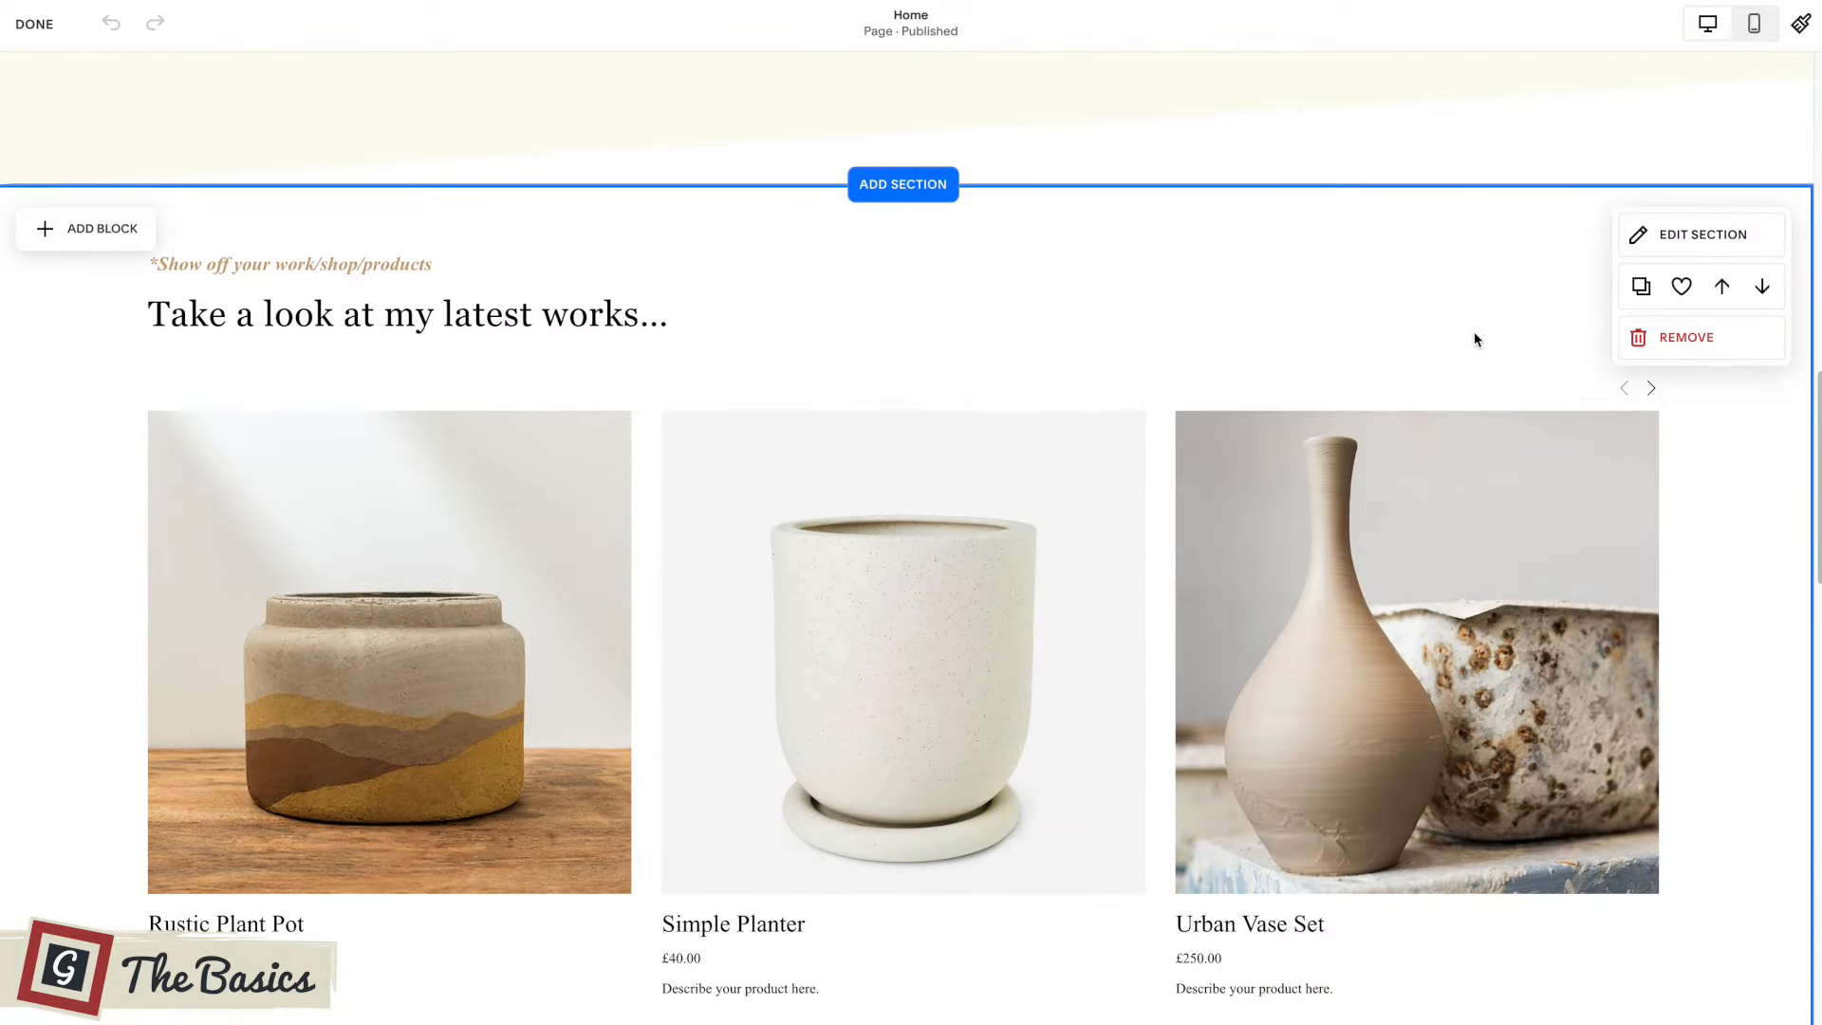
{"action": "scroll", "coordinate": [1474, 339], "scroll_direction": "down", "scroll_amount": 10}
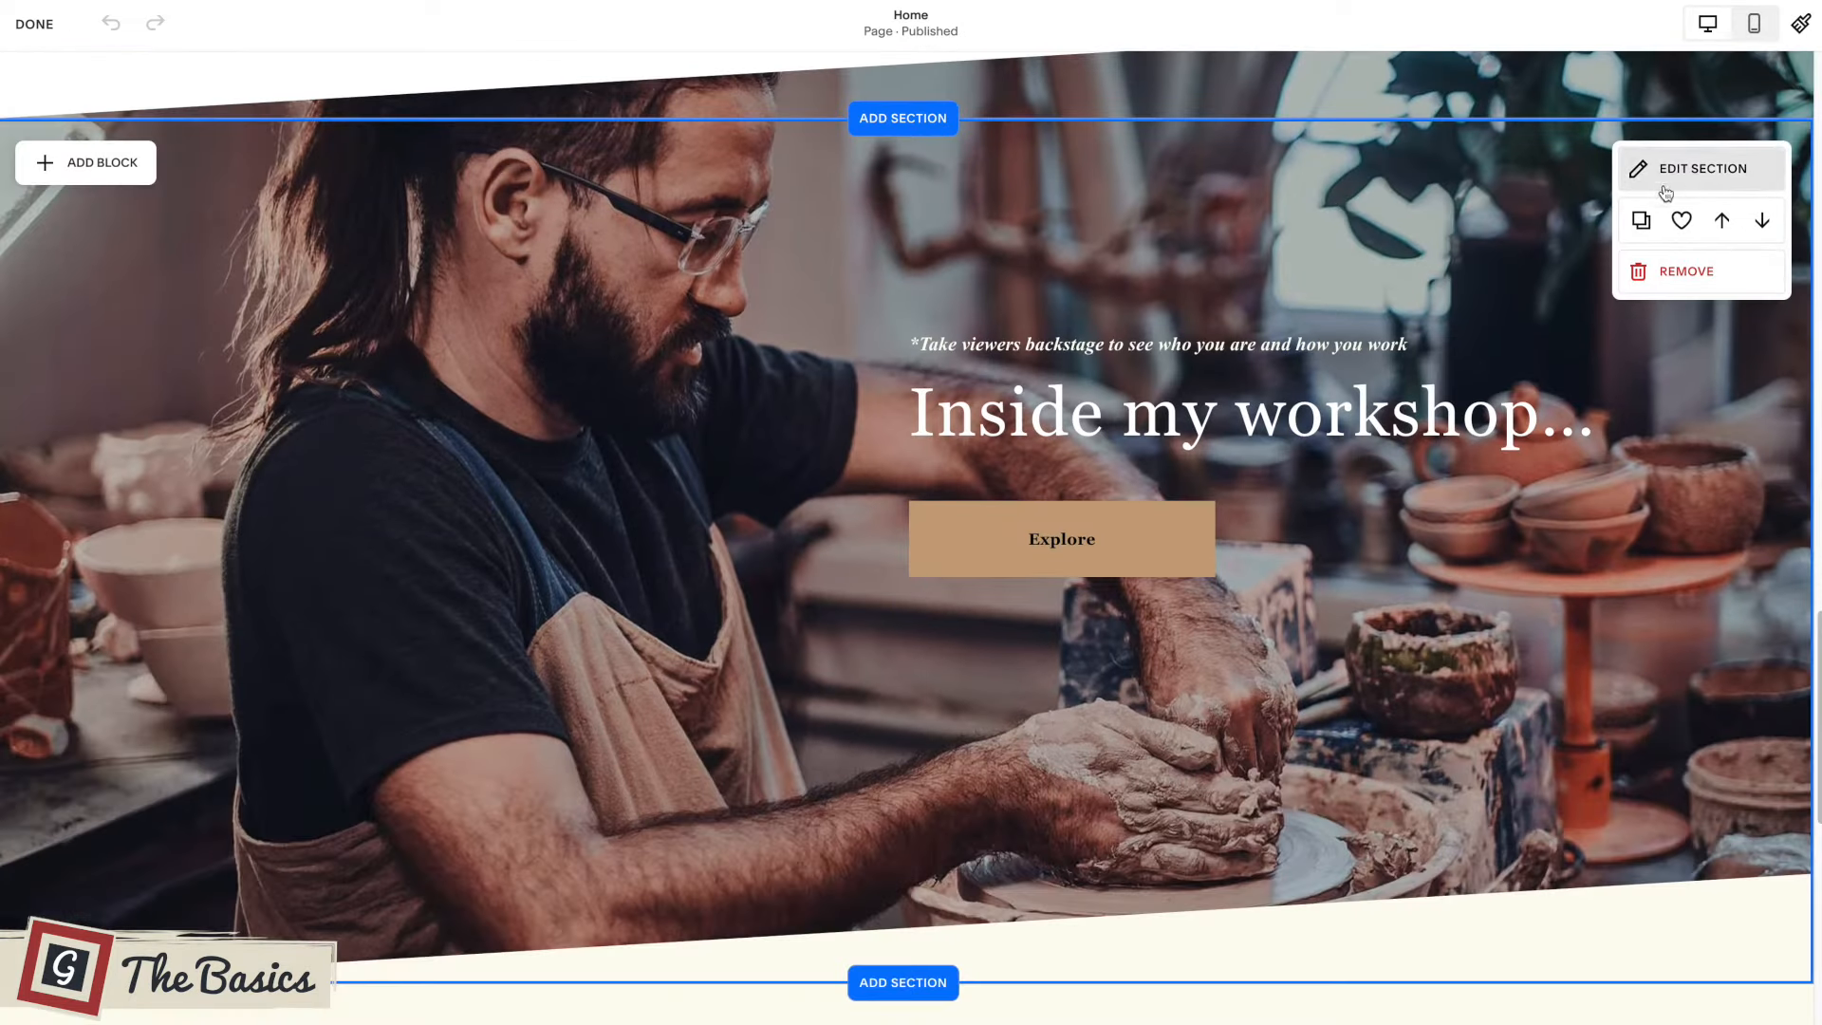
{"action": "scroll", "coordinate": [1383, 362], "scroll_direction": "down", "scroll_amount": 3}
{"action": "scroll", "coordinate": [1383, 361], "scroll_direction": "up", "scroll_amount": 5}
{"action": "scroll", "coordinate": [1383, 362], "scroll_direction": "up", "scroll_amount": 13}
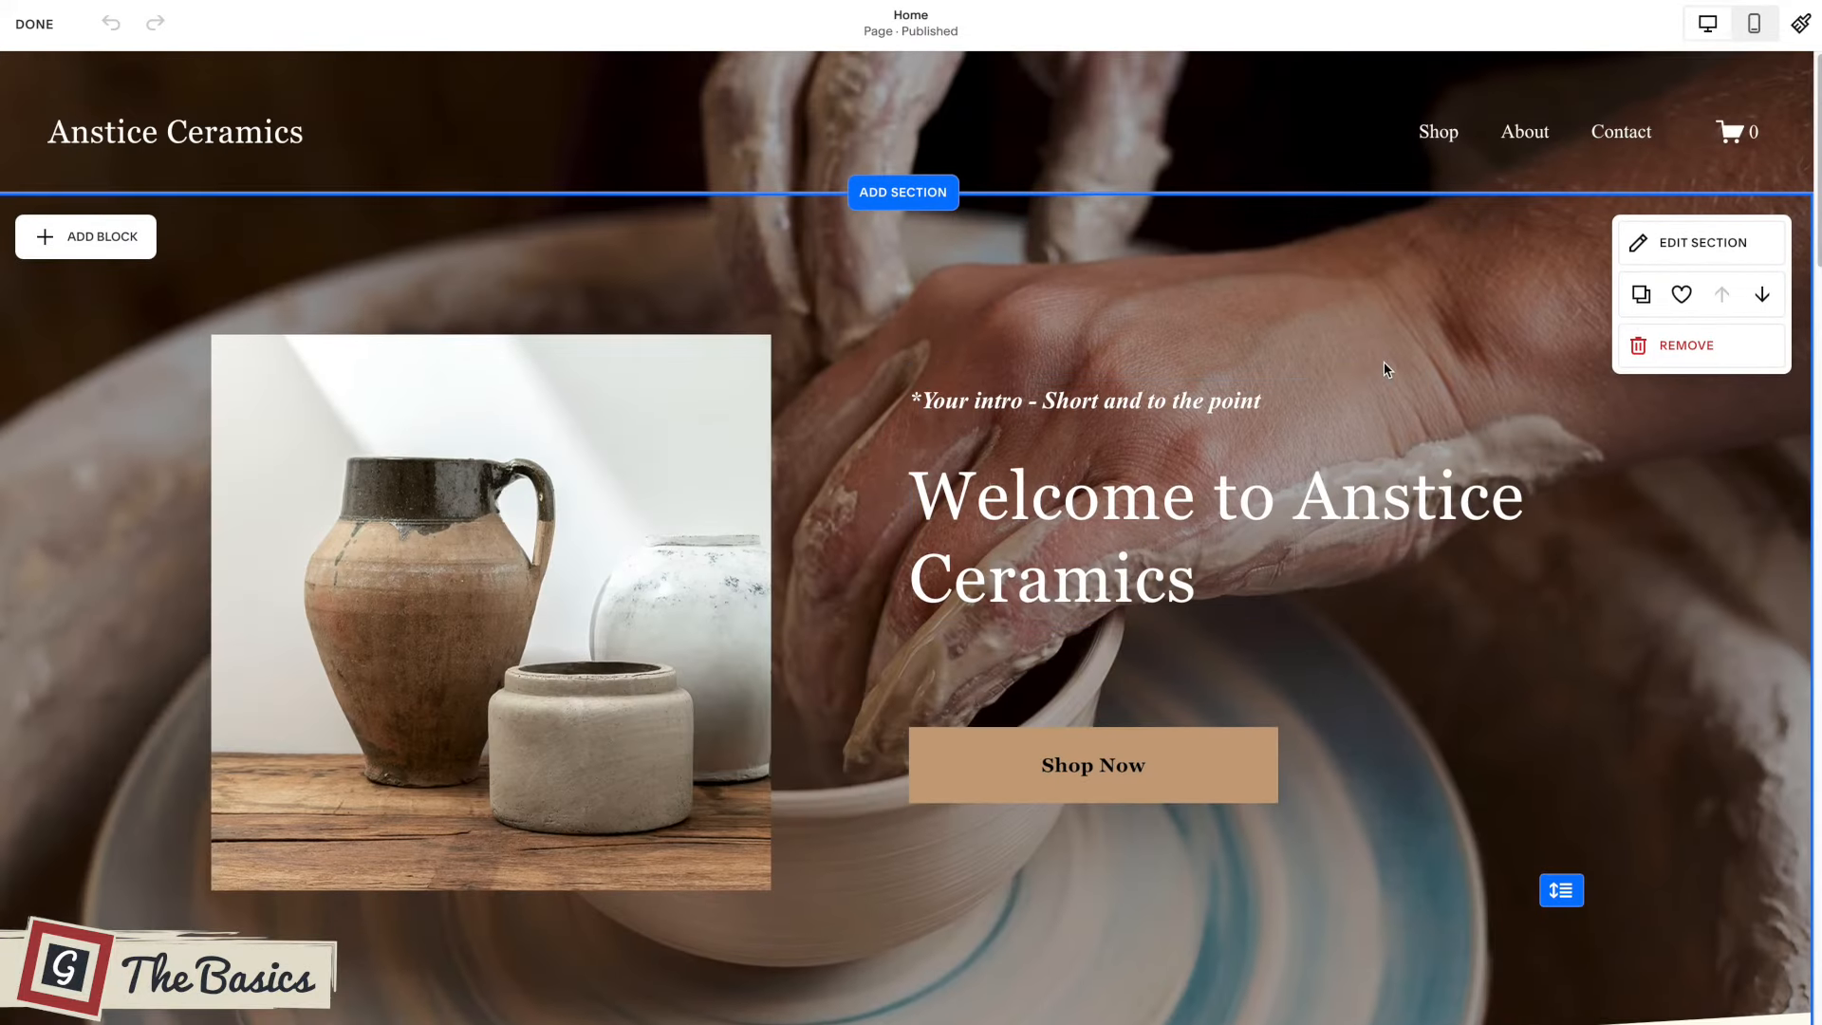
Open the site header for editing, review its global, desktop and mobile settings, and close it.
{"action": "mouse_move", "coordinate": [928, 131]}
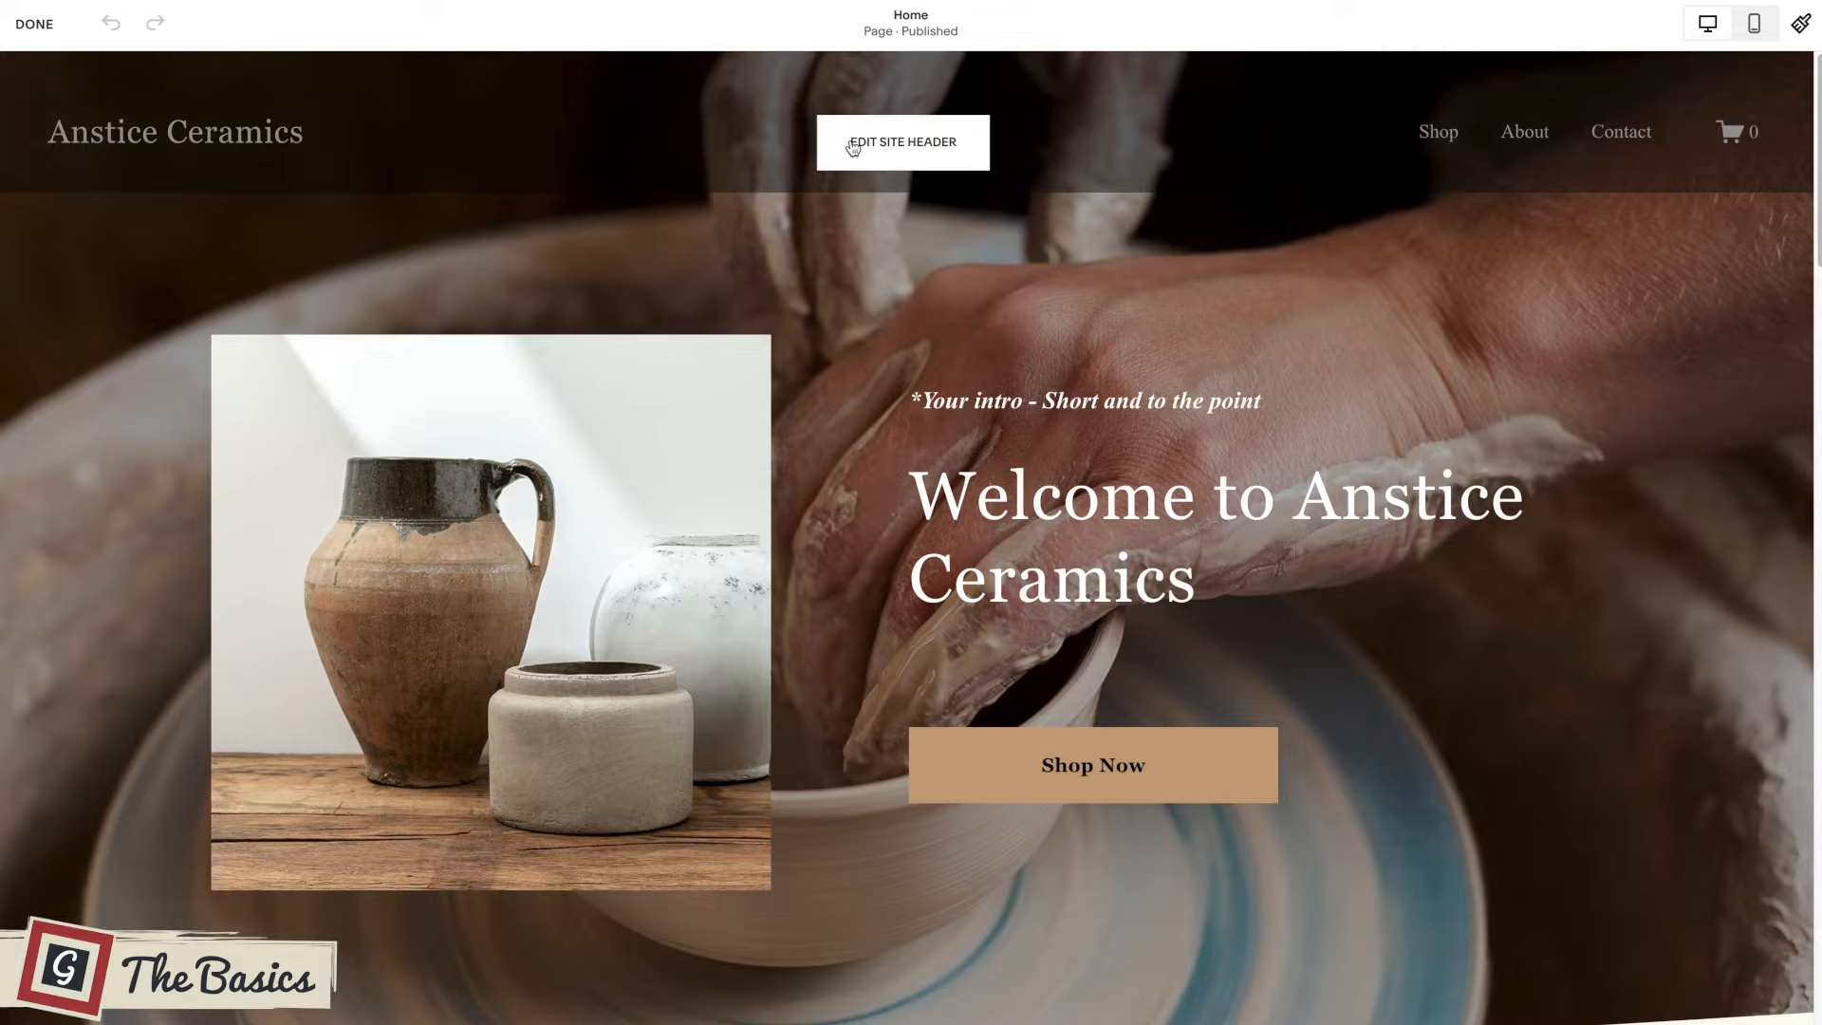
{"action": "left_click", "coordinate": [909, 138]}
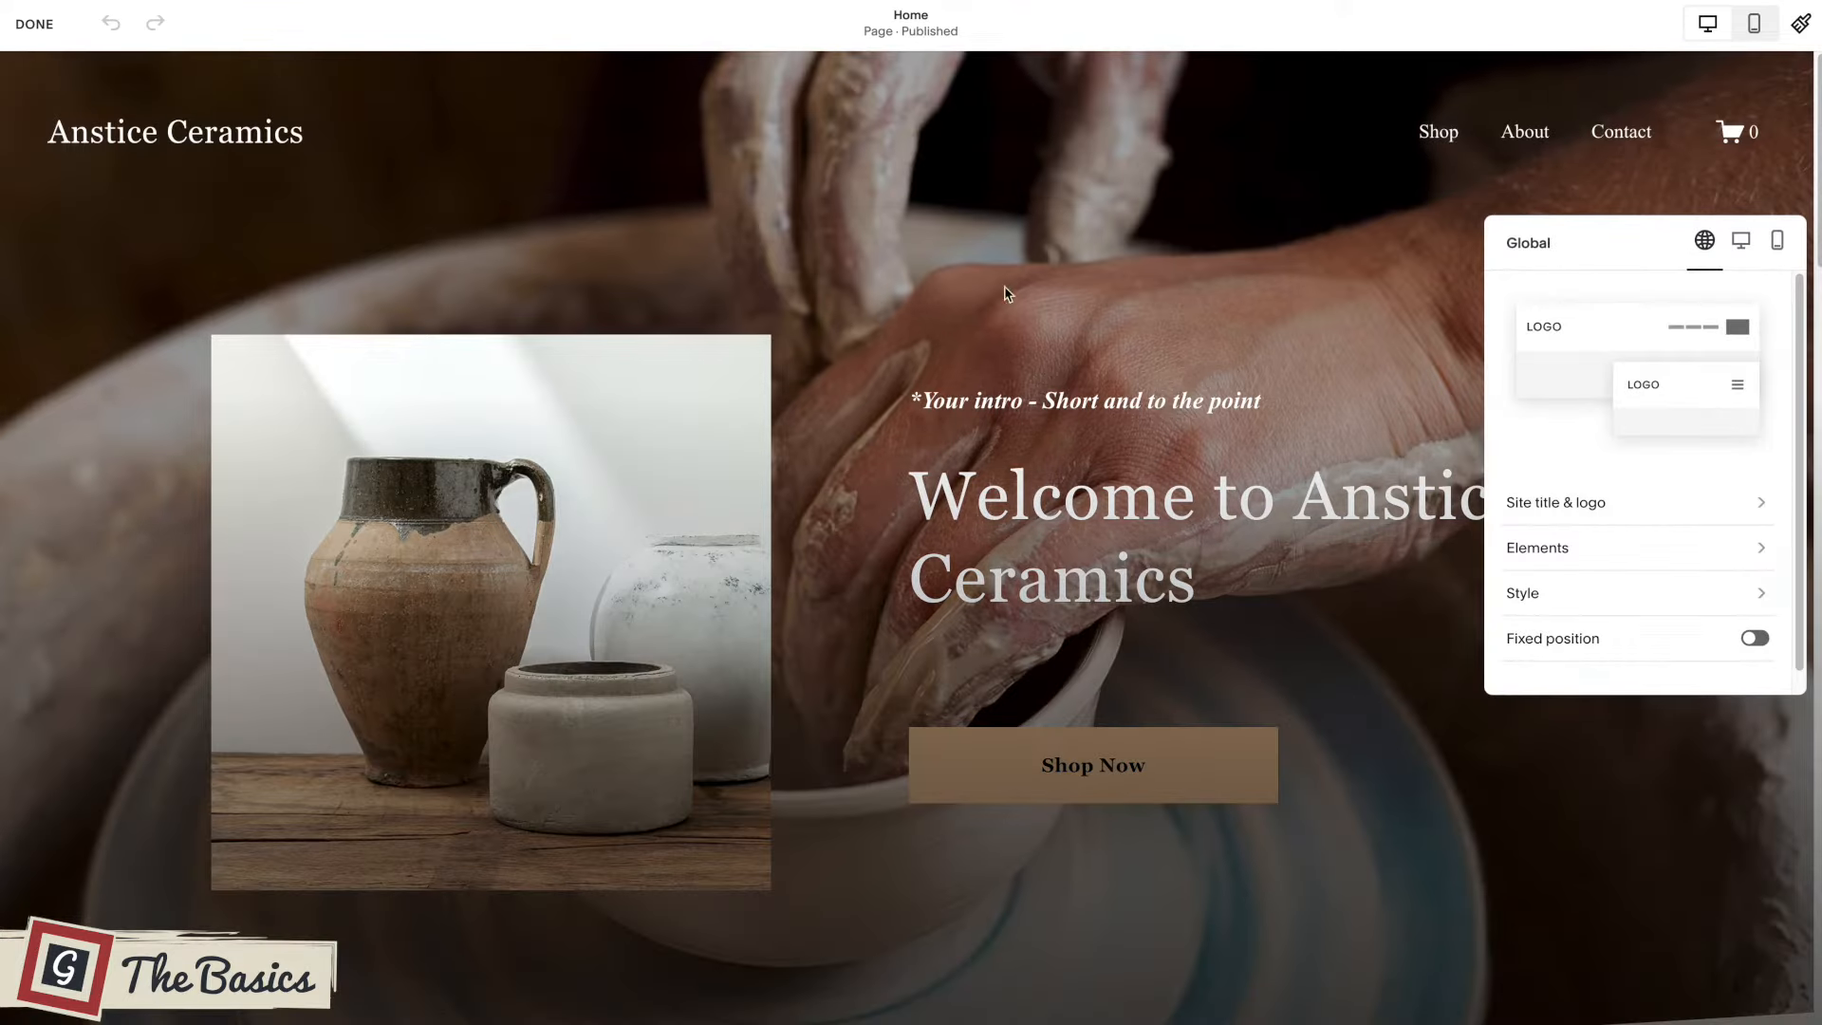
{"action": "left_click_drag", "start_coordinate": [1591, 236], "coordinate": [1181, 204]}
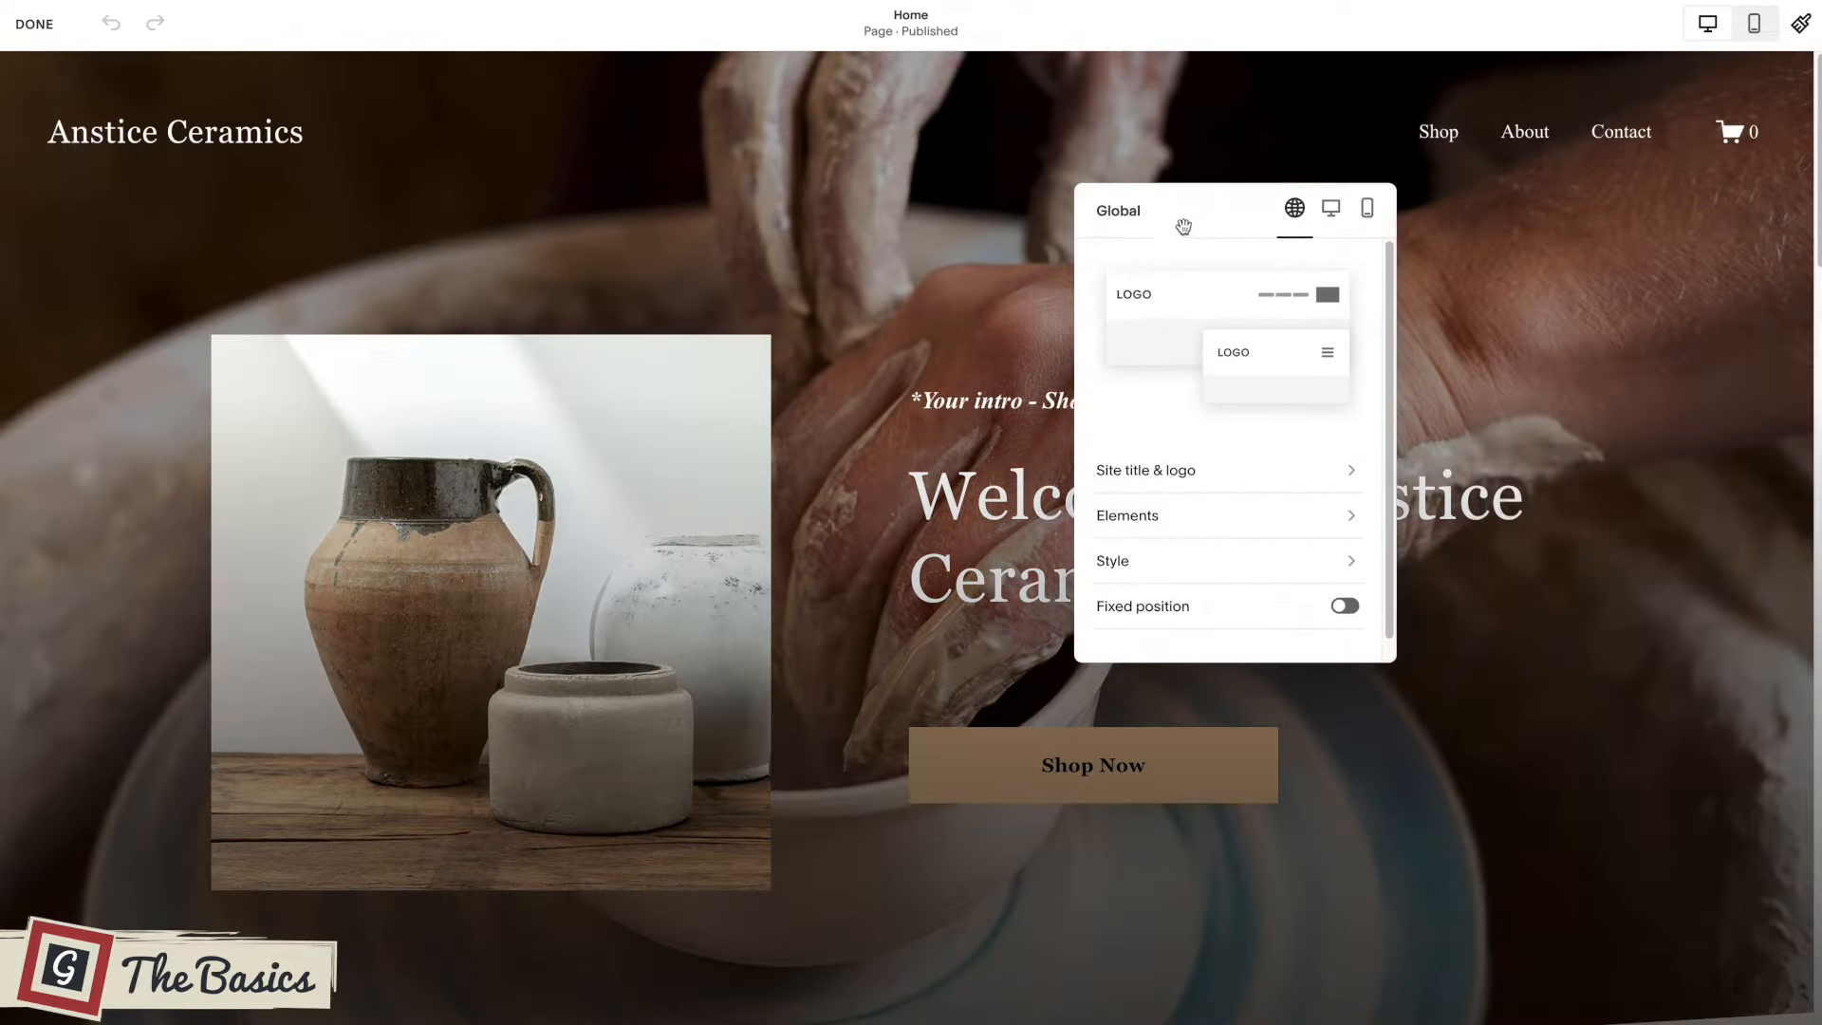
{"action": "left_click", "coordinate": [1331, 208]}
{"action": "left_click", "coordinate": [1367, 212]}
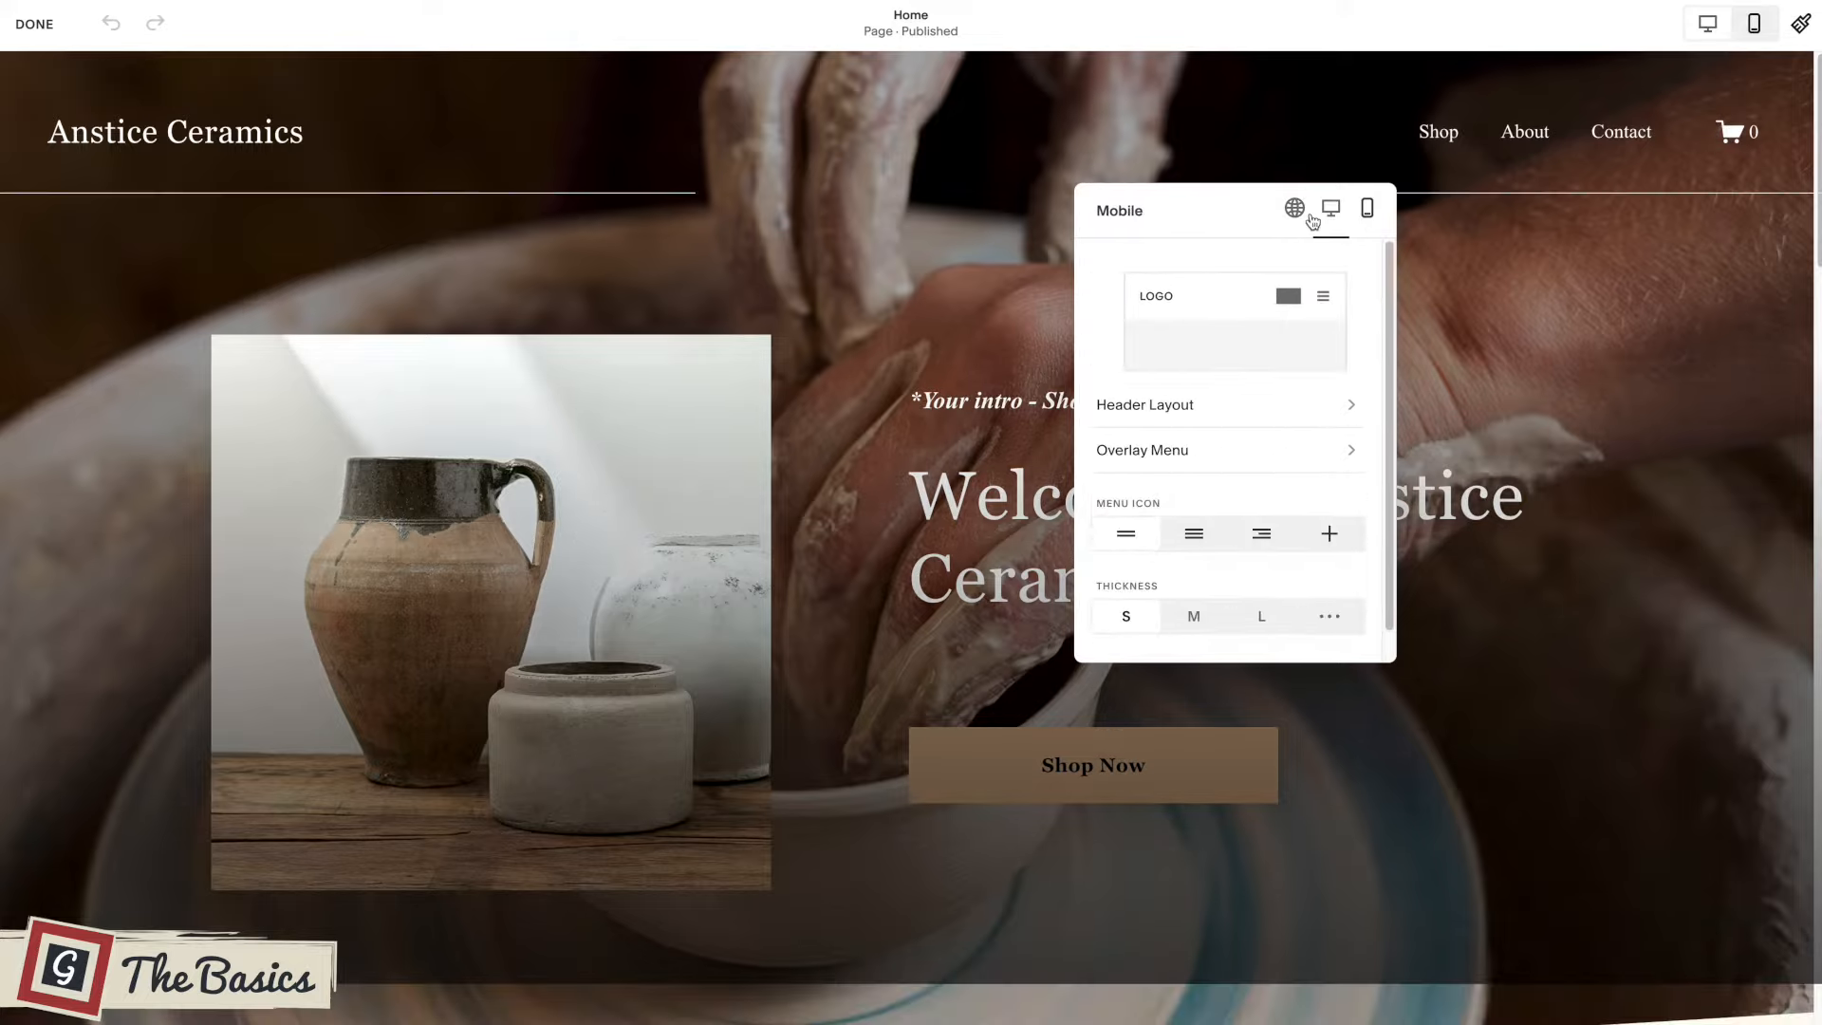
{"action": "left_click", "coordinate": [1295, 214]}
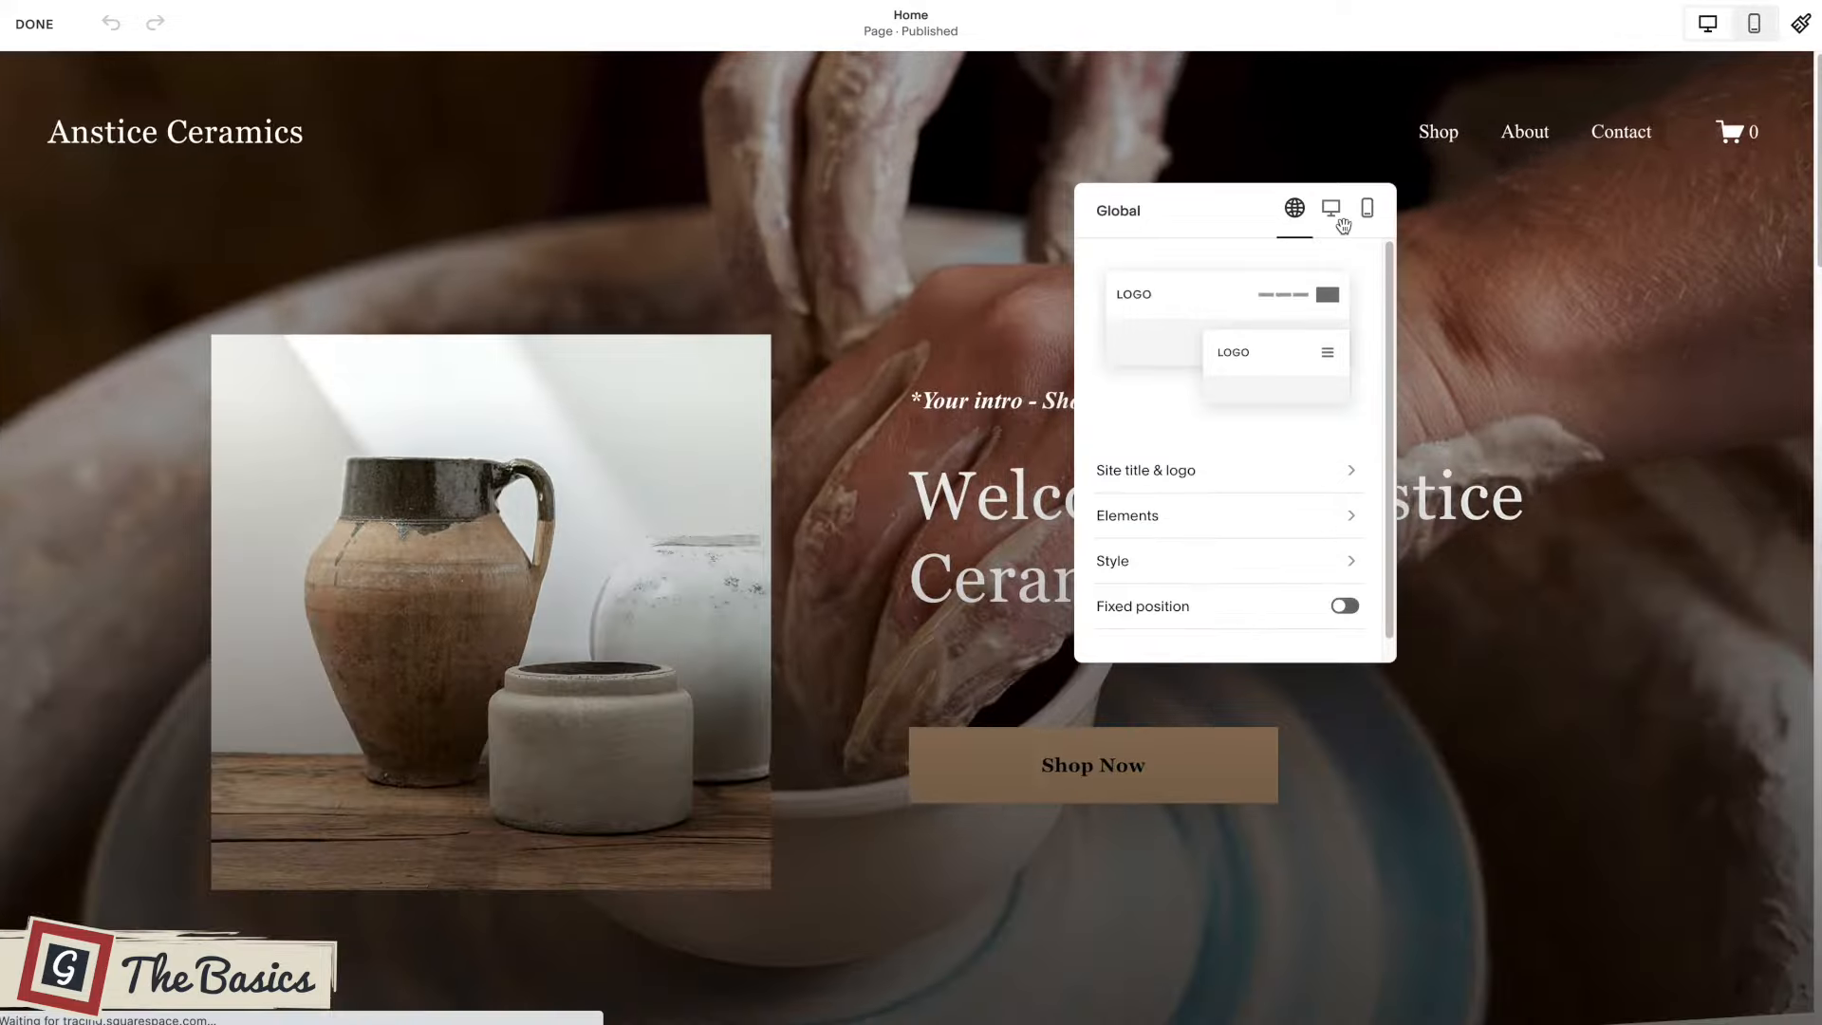
{"action": "left_click", "coordinate": [865, 248]}
Open the welcome section's settings and examine its grid and format options.
{"action": "mouse_move", "coordinate": [1260, 372]}
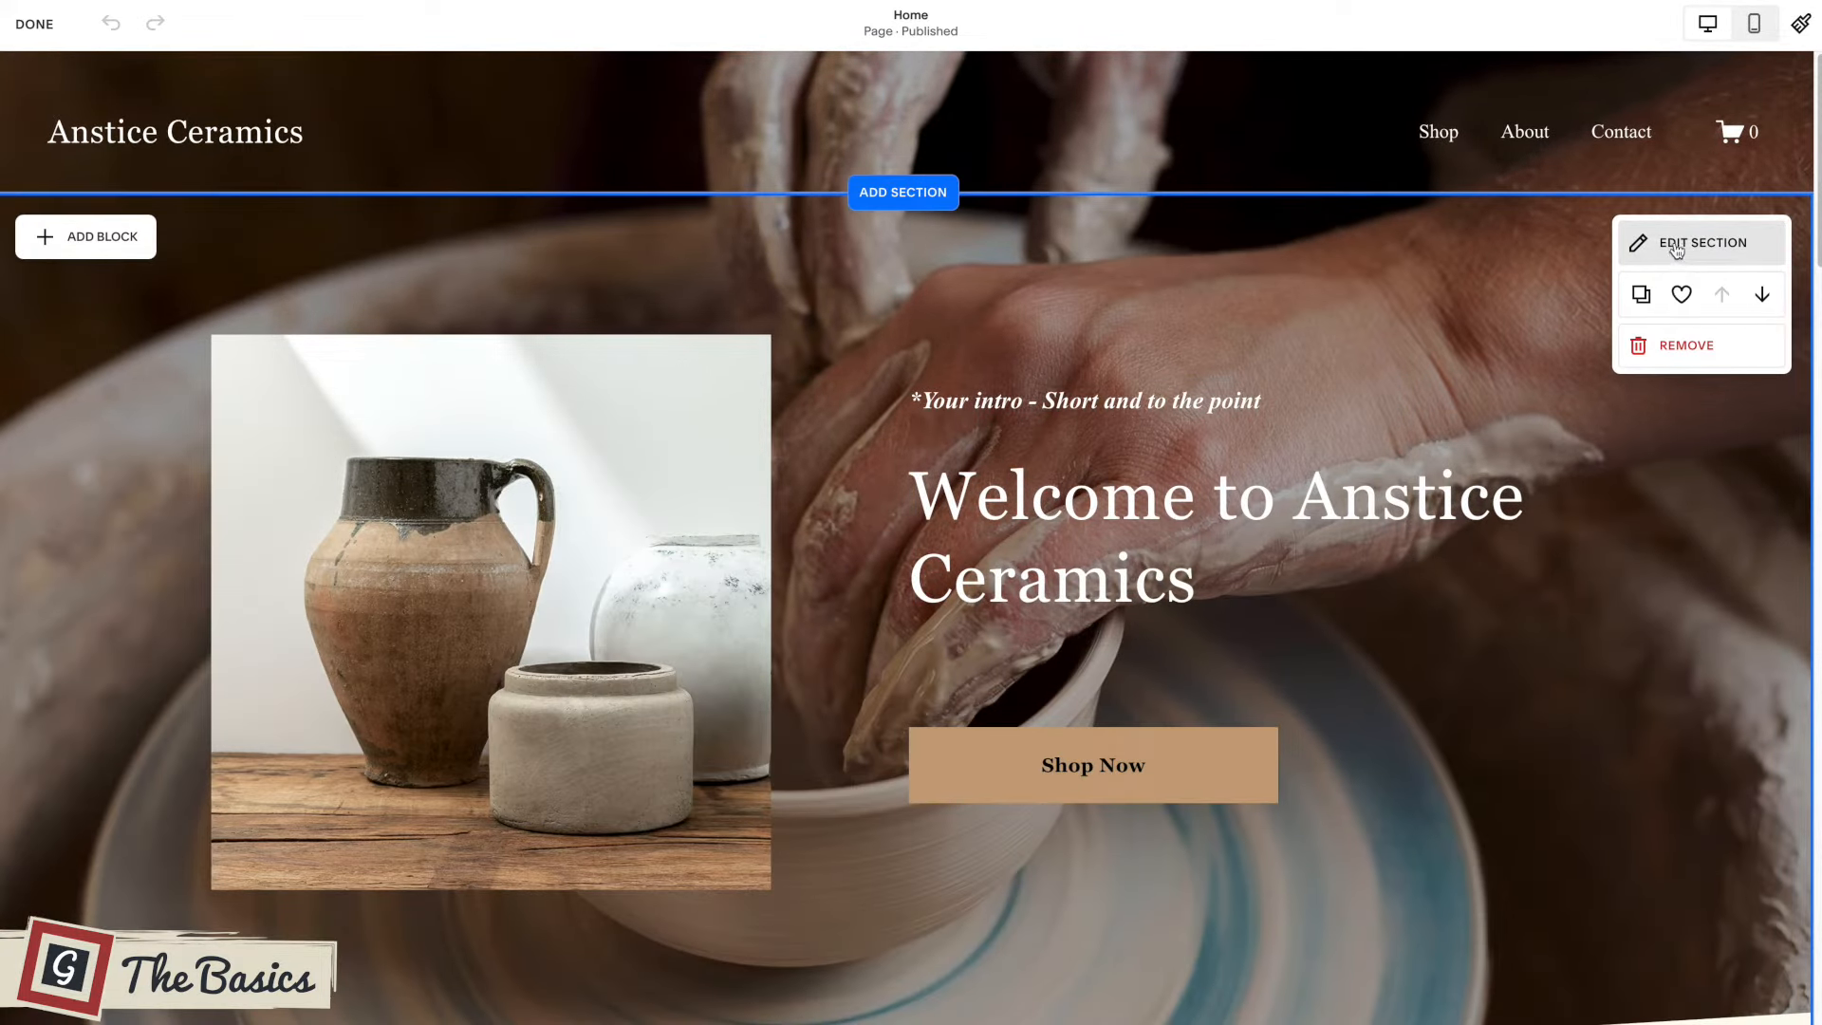
{"action": "scroll", "coordinate": [1667, 236], "scroll_direction": "down", "scroll_amount": 1}
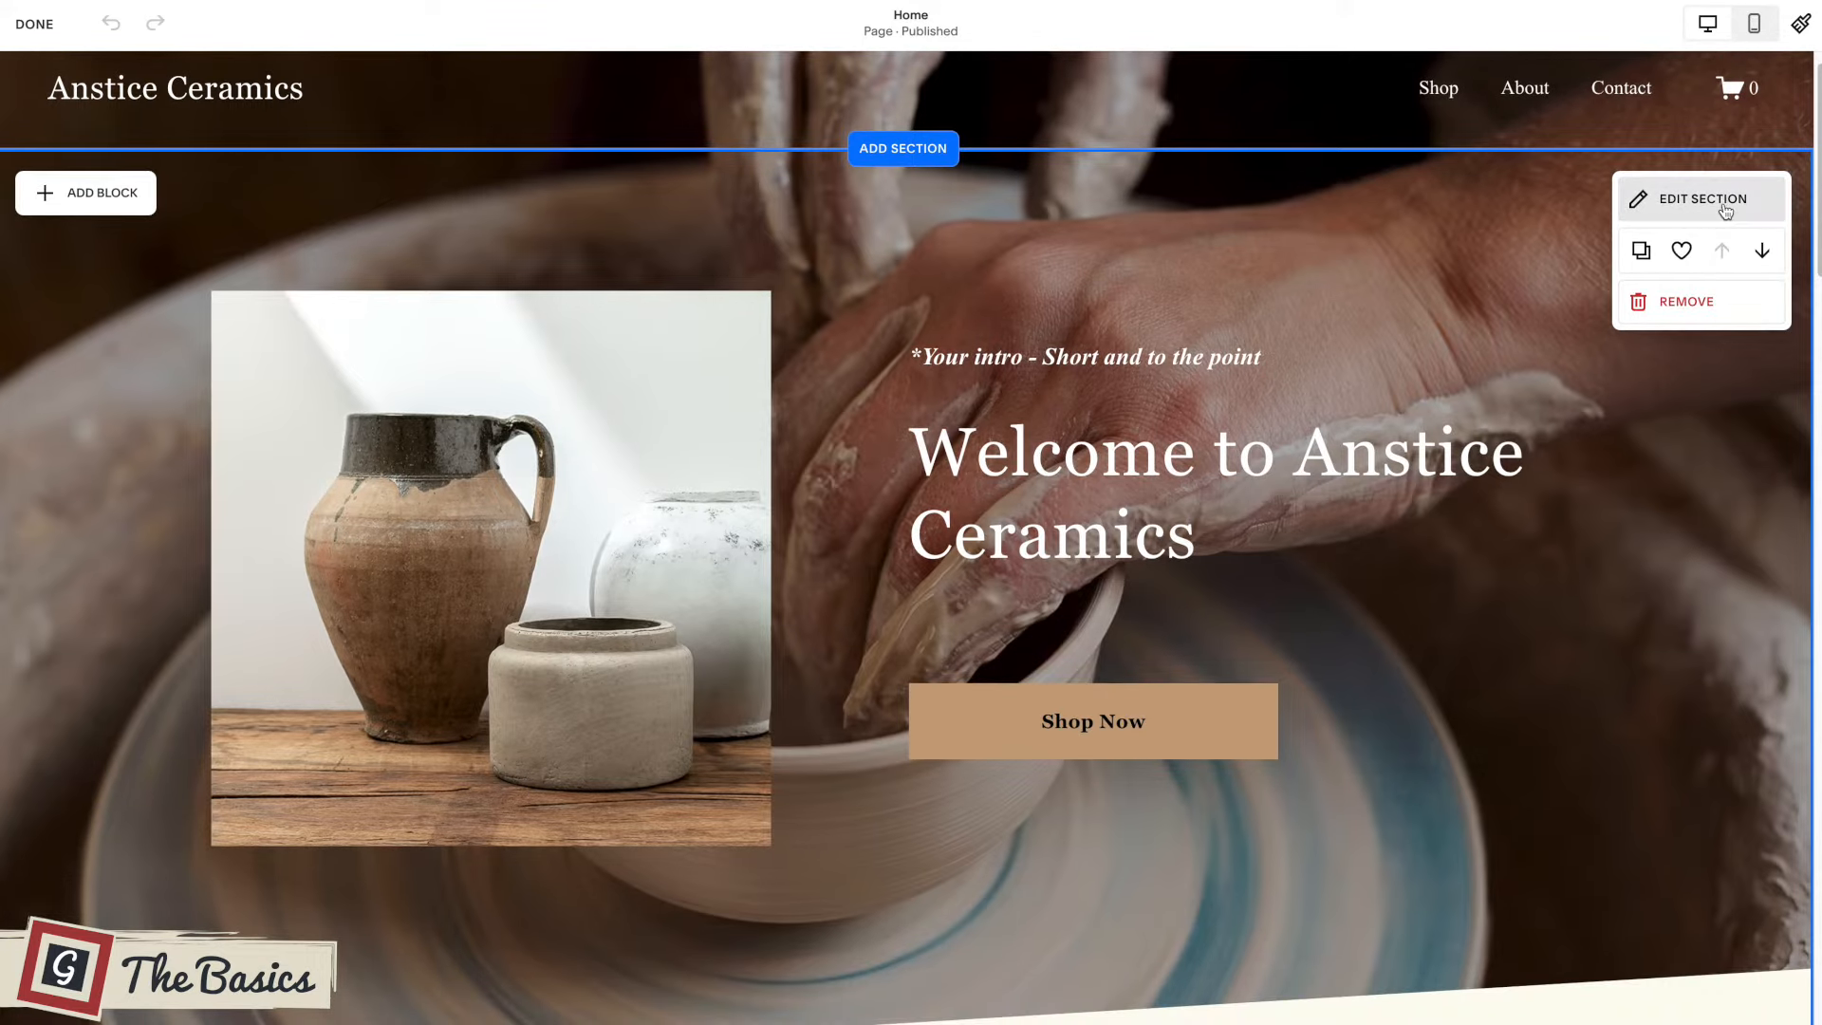
{"action": "left_click", "coordinate": [1672, 200]}
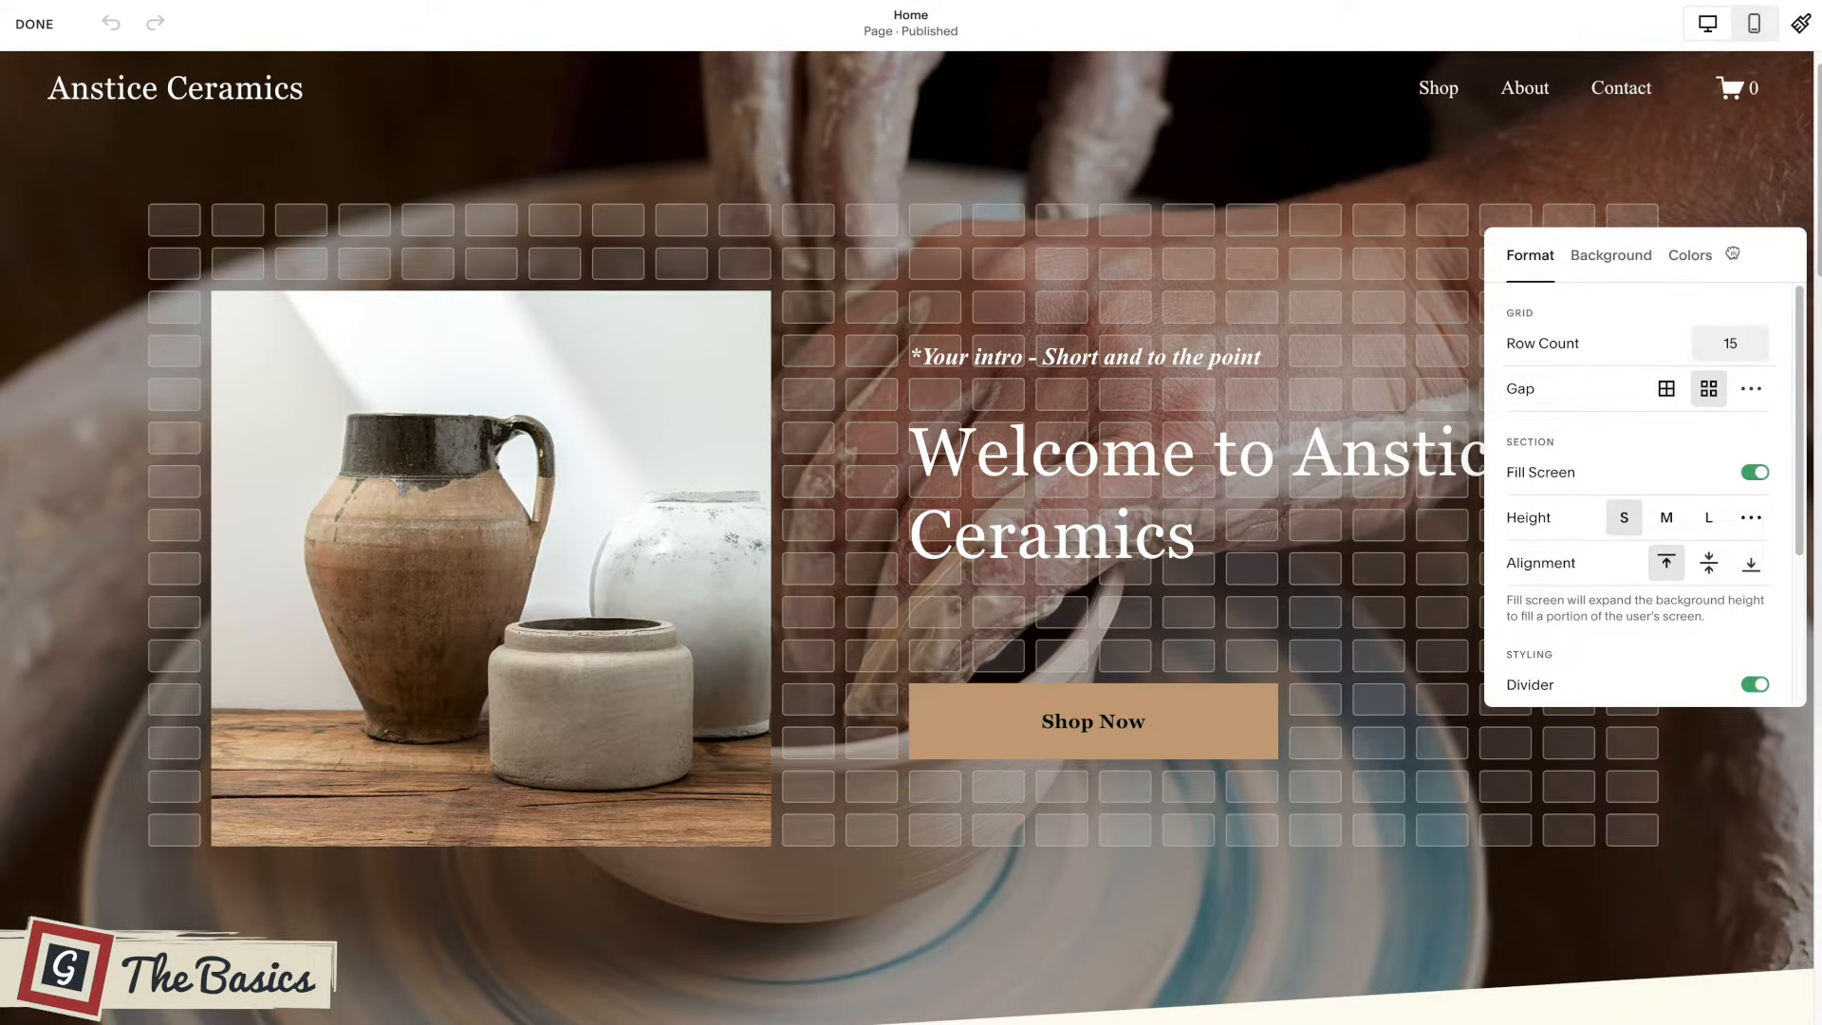
{"action": "left_click_drag", "start_coordinate": [1745, 256], "coordinate": [1688, 242]}
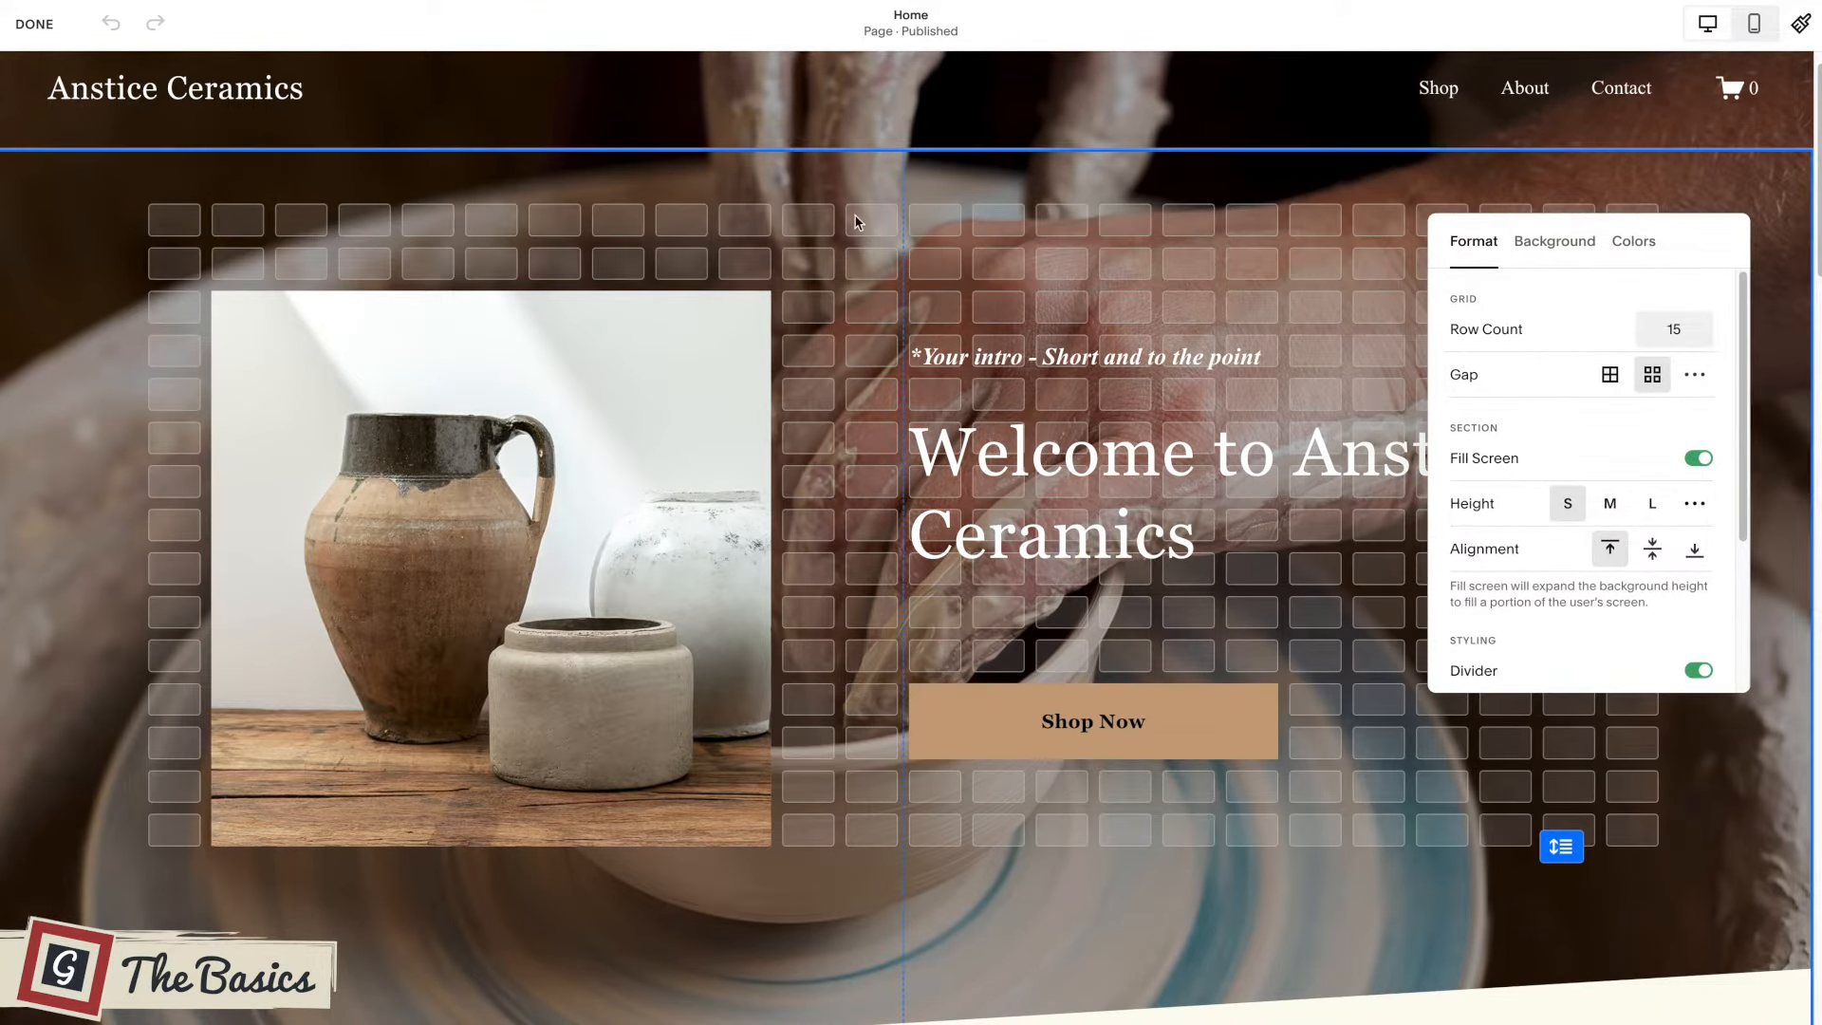
{"action": "scroll", "coordinate": [858, 239], "scroll_direction": "down", "scroll_amount": 1}
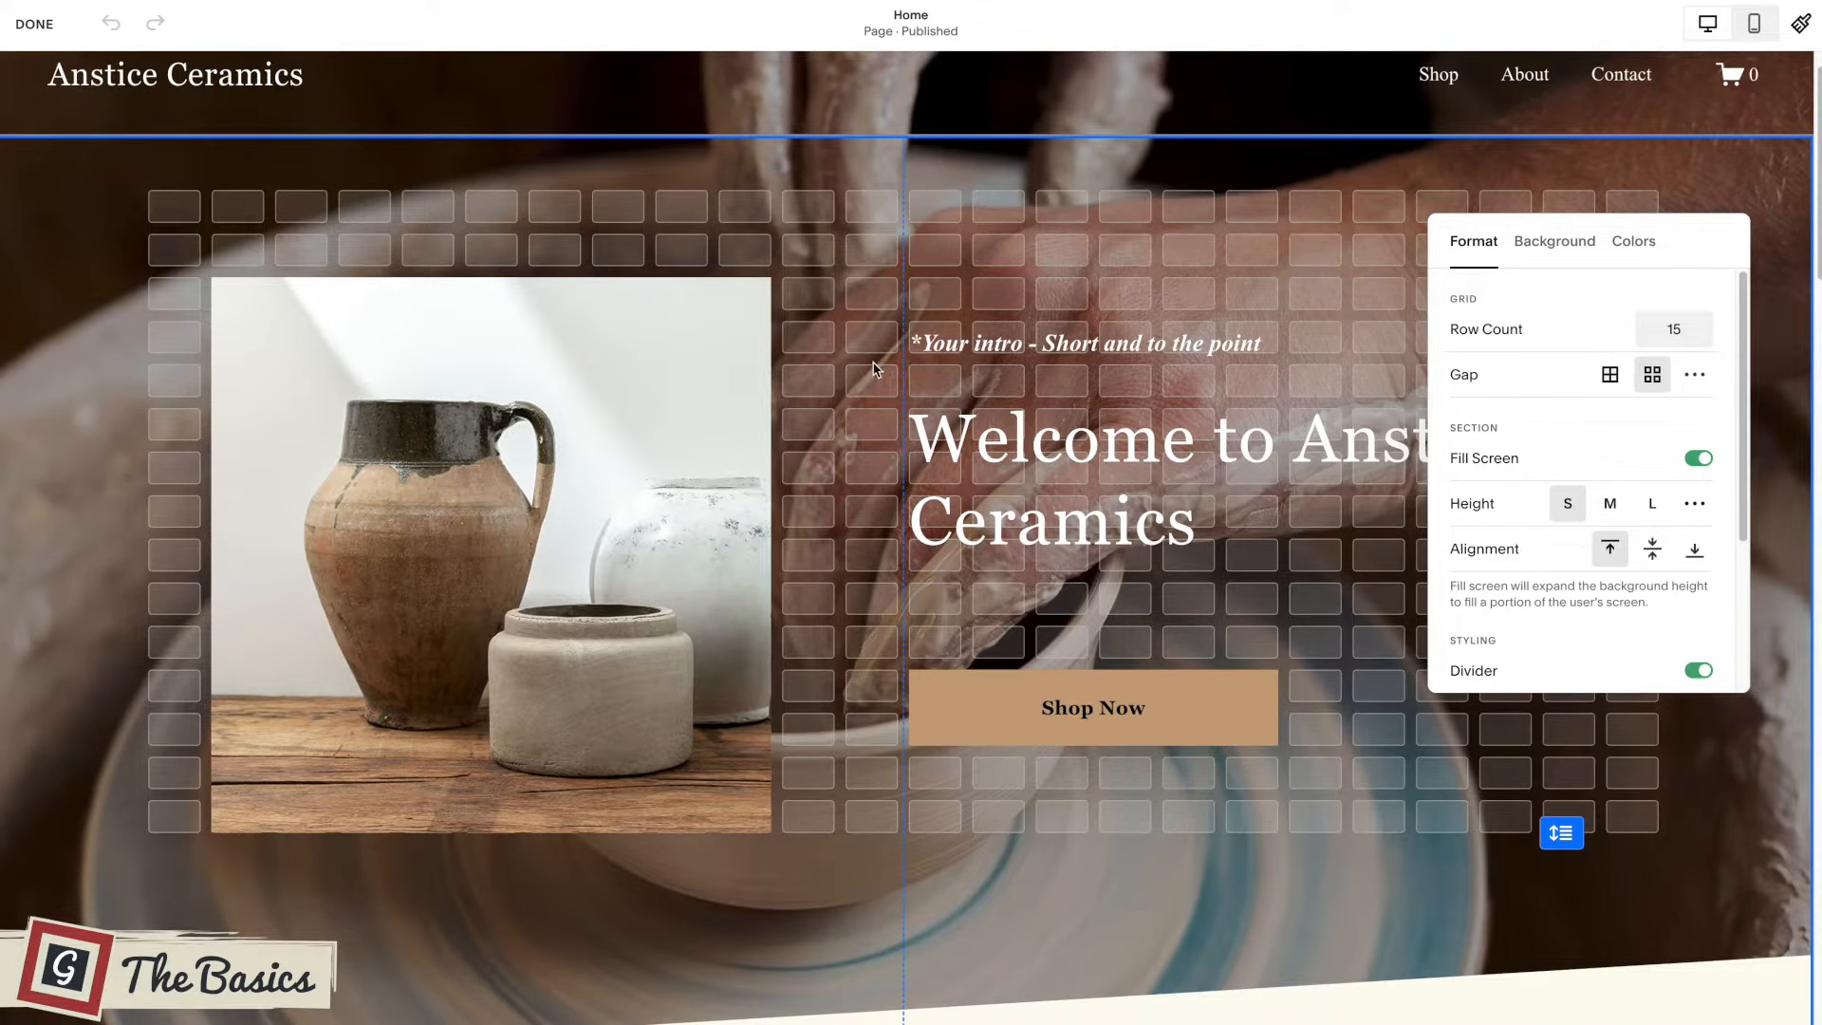
{"action": "scroll", "coordinate": [873, 368], "scroll_direction": "down", "scroll_amount": 1}
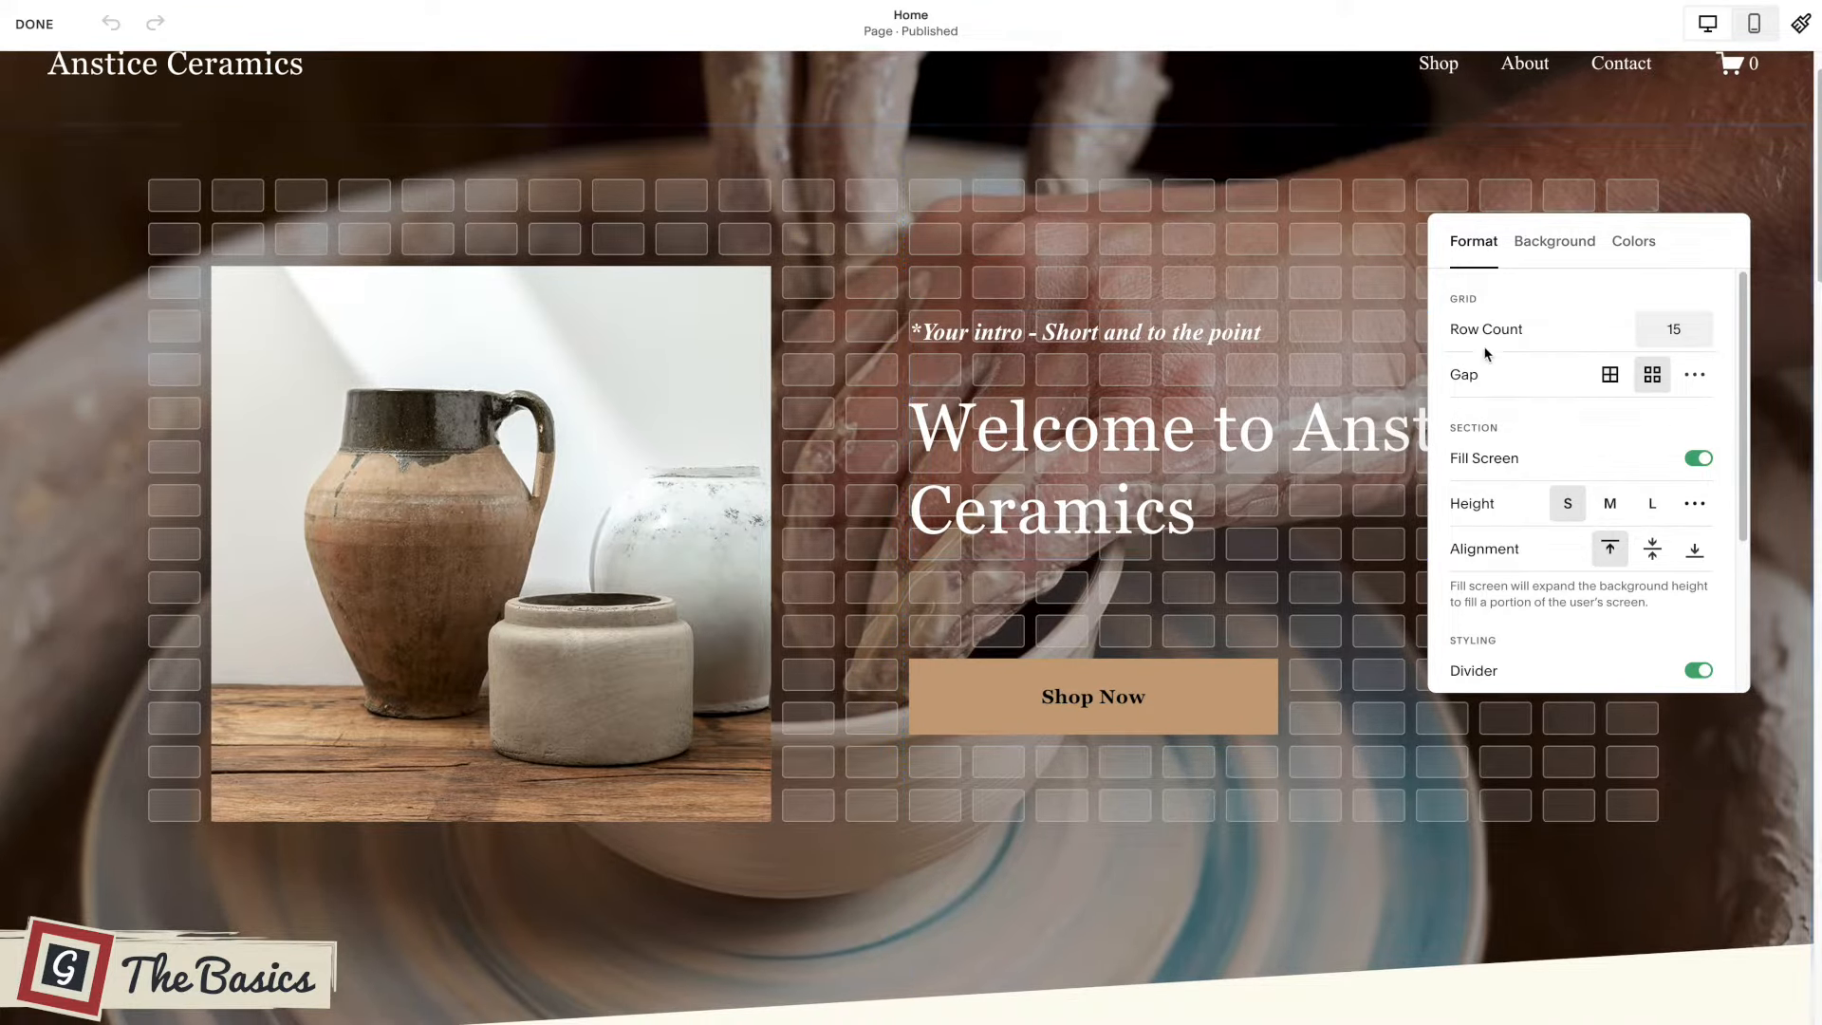
{"action": "scroll", "coordinate": [1531, 434], "scroll_direction": "down", "scroll_amount": 3}
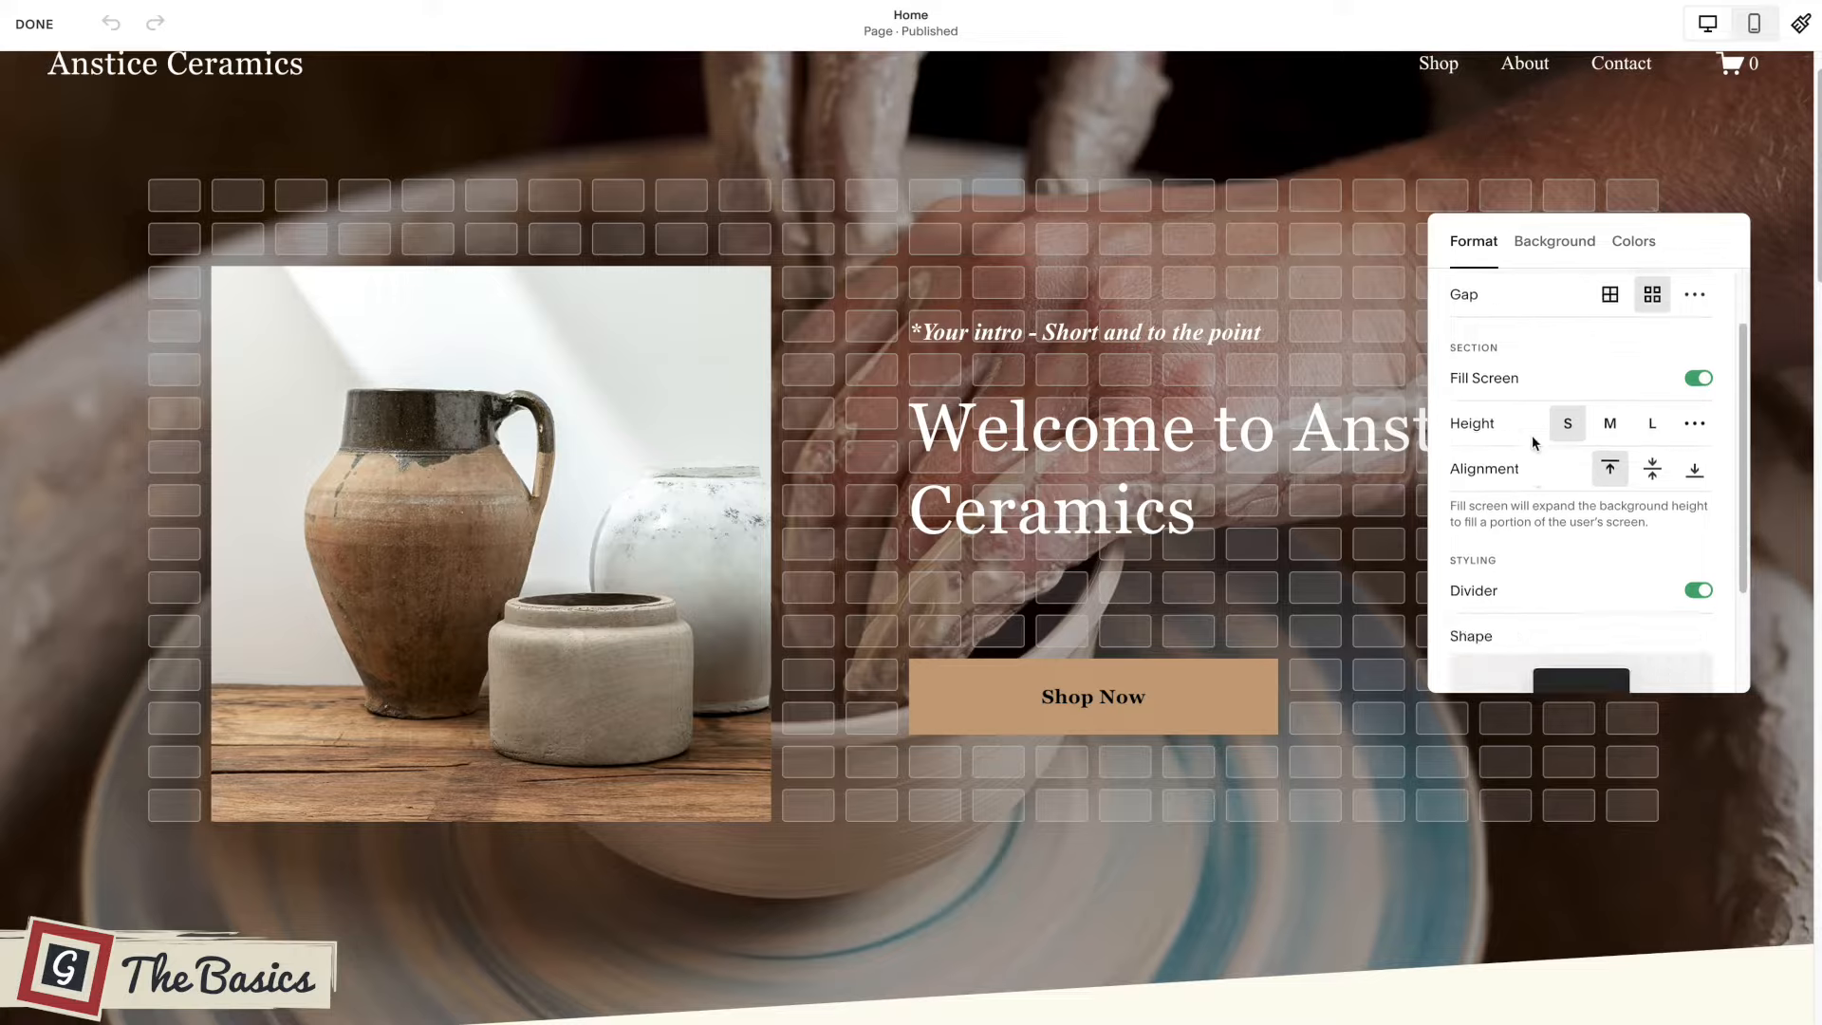
{"action": "scroll", "coordinate": [1534, 444], "scroll_direction": "up", "scroll_amount": 3}
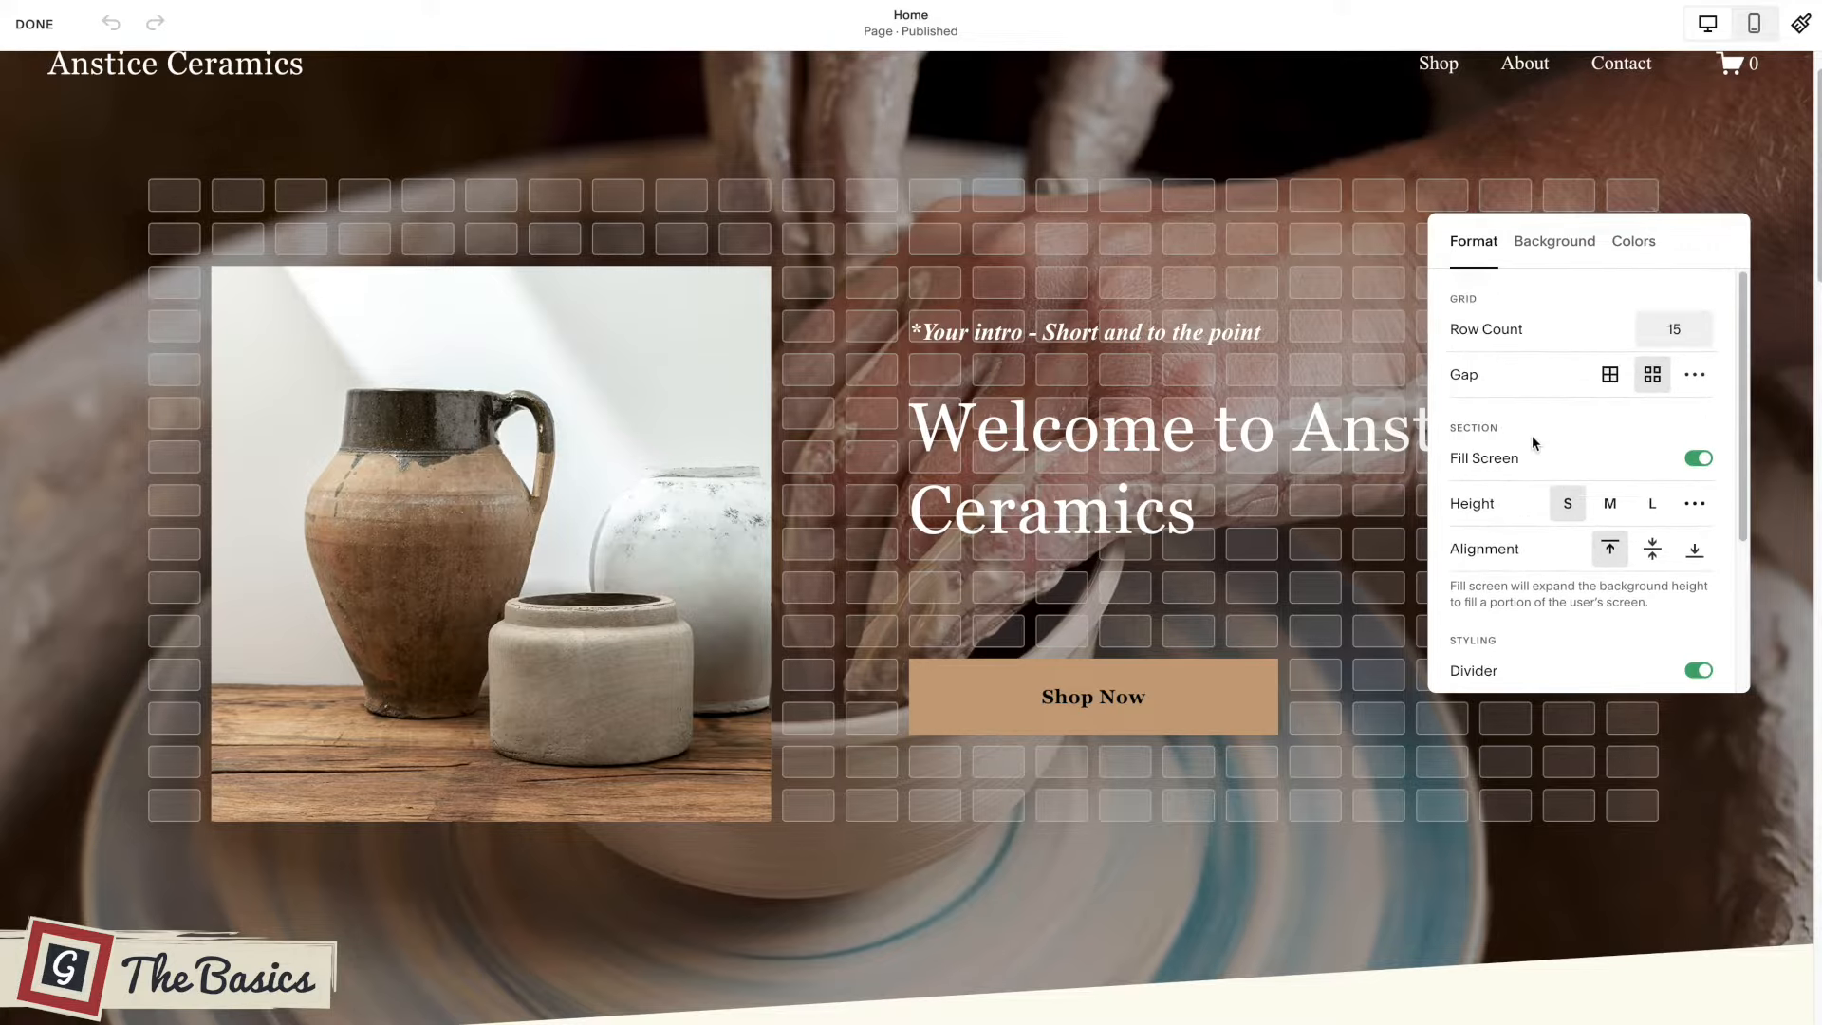
Try the welcome section without grid gaps and without Fill Screen, switching each back on.
{"action": "left_click", "coordinate": [1607, 376]}
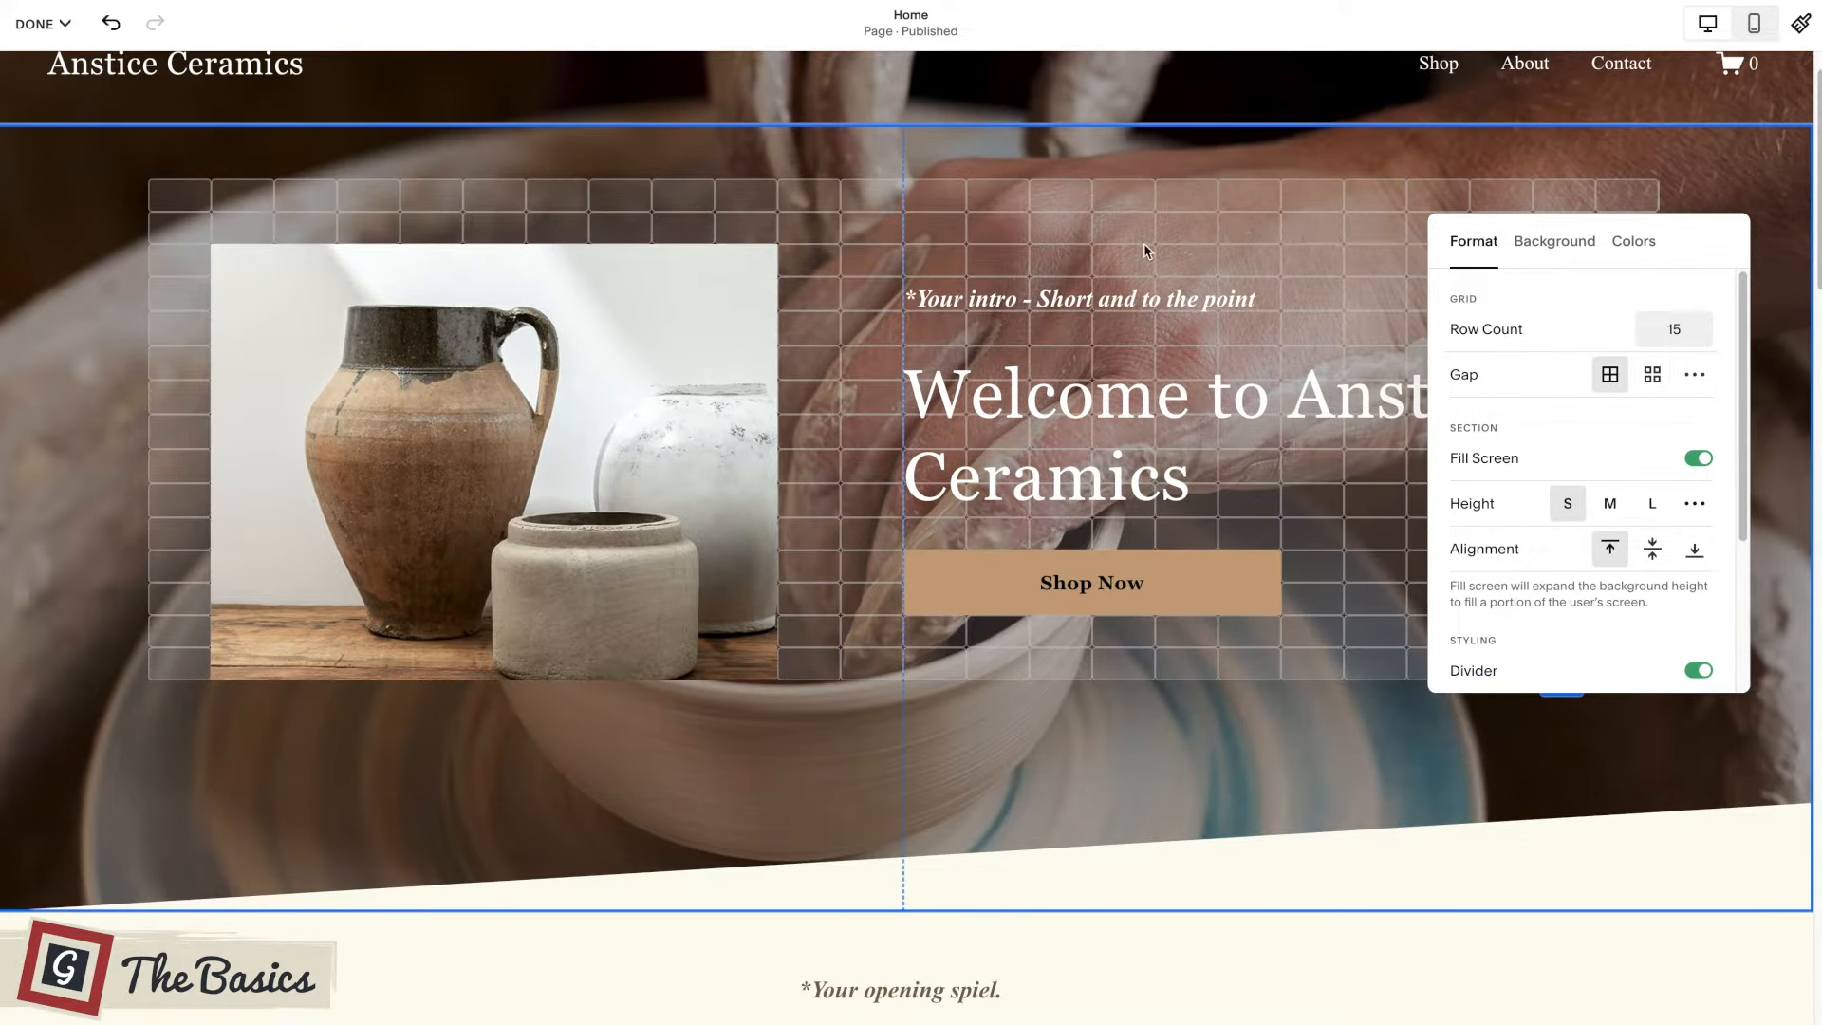
{"action": "left_click", "coordinate": [1647, 380]}
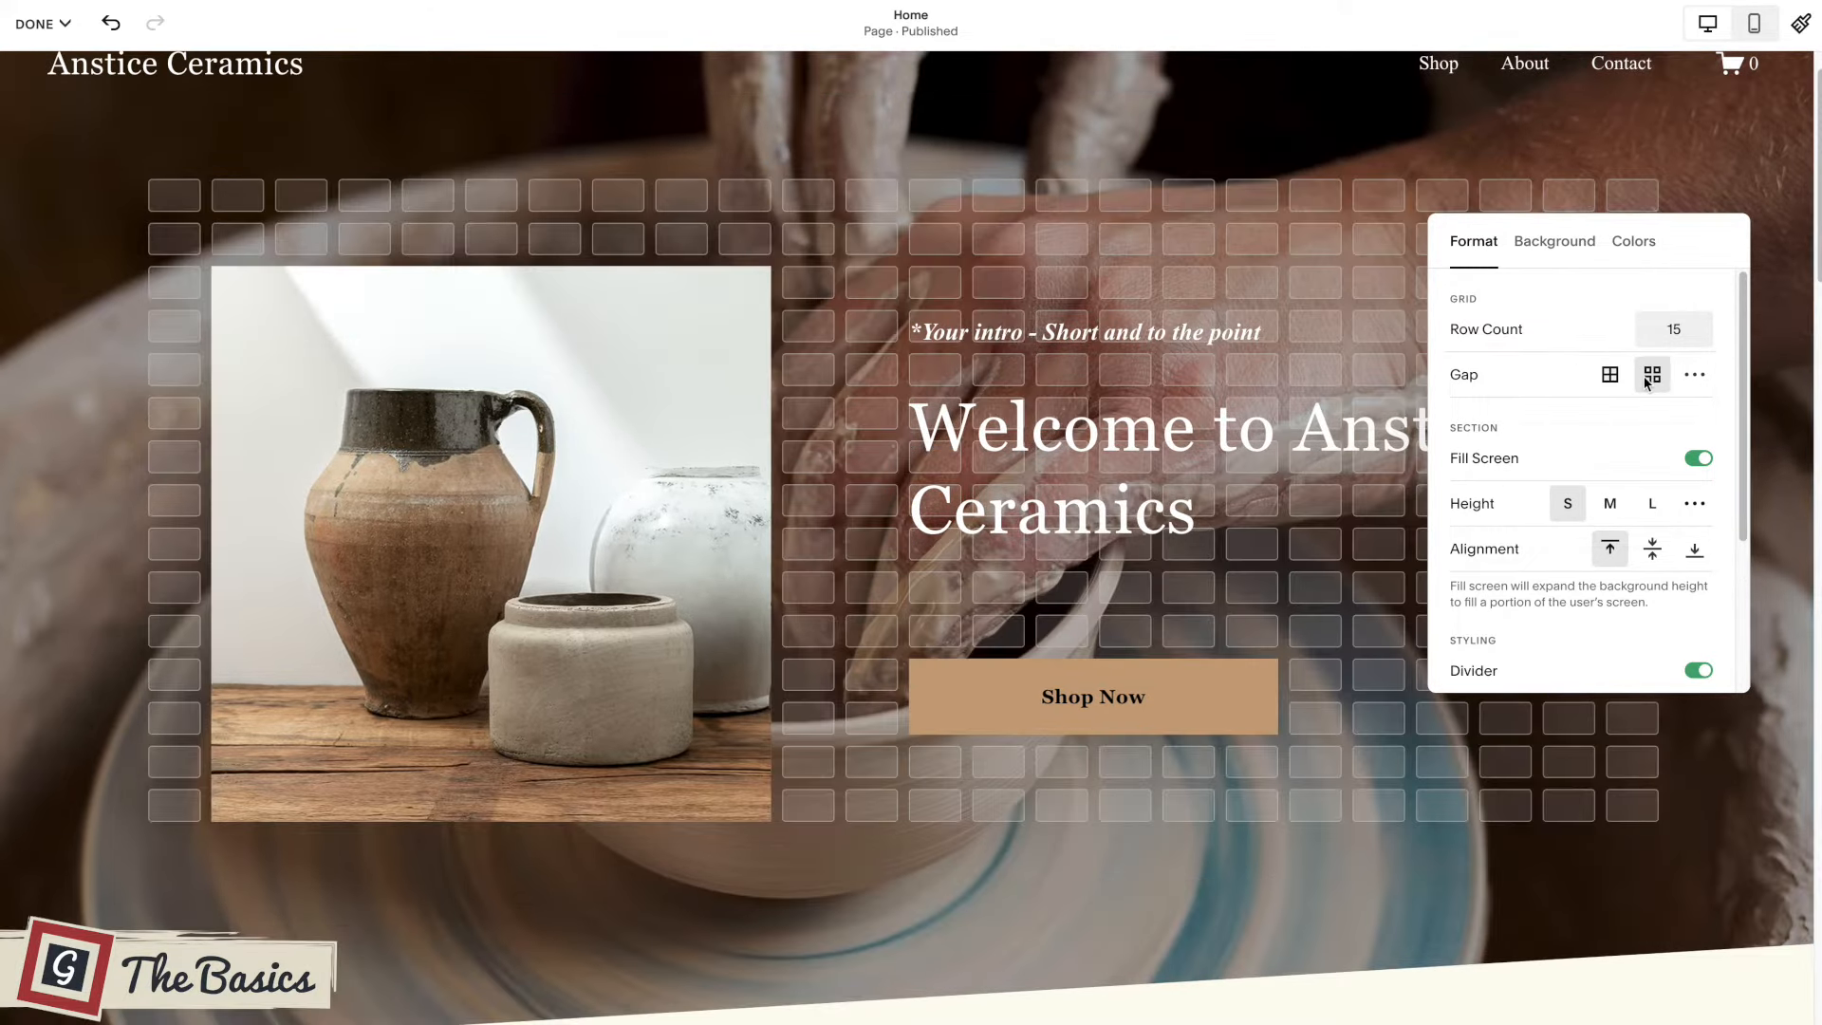
{"action": "left_click", "coordinate": [1695, 459]}
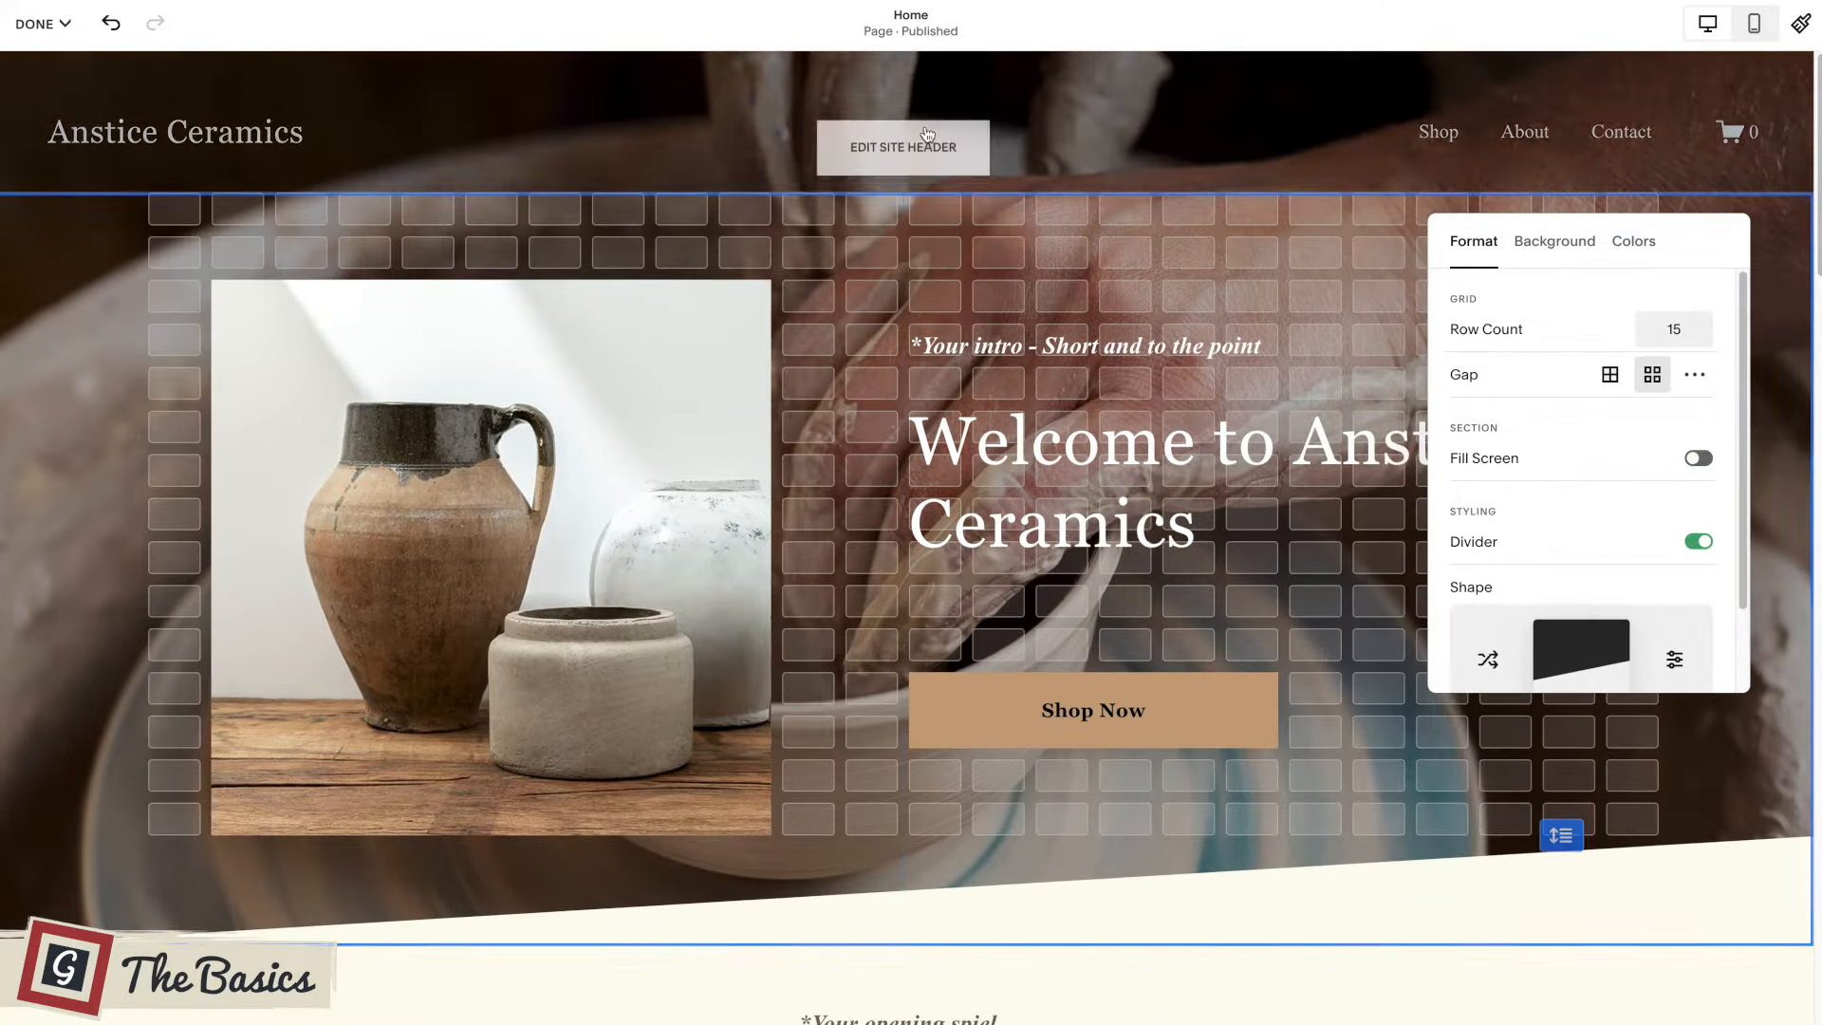
{"action": "left_click", "coordinate": [1698, 460]}
Examine the welcome section's height, alignment, divider and stroke format options, then close its settings.
{"action": "scroll", "coordinate": [1661, 563], "scroll_direction": "down", "scroll_amount": 3}
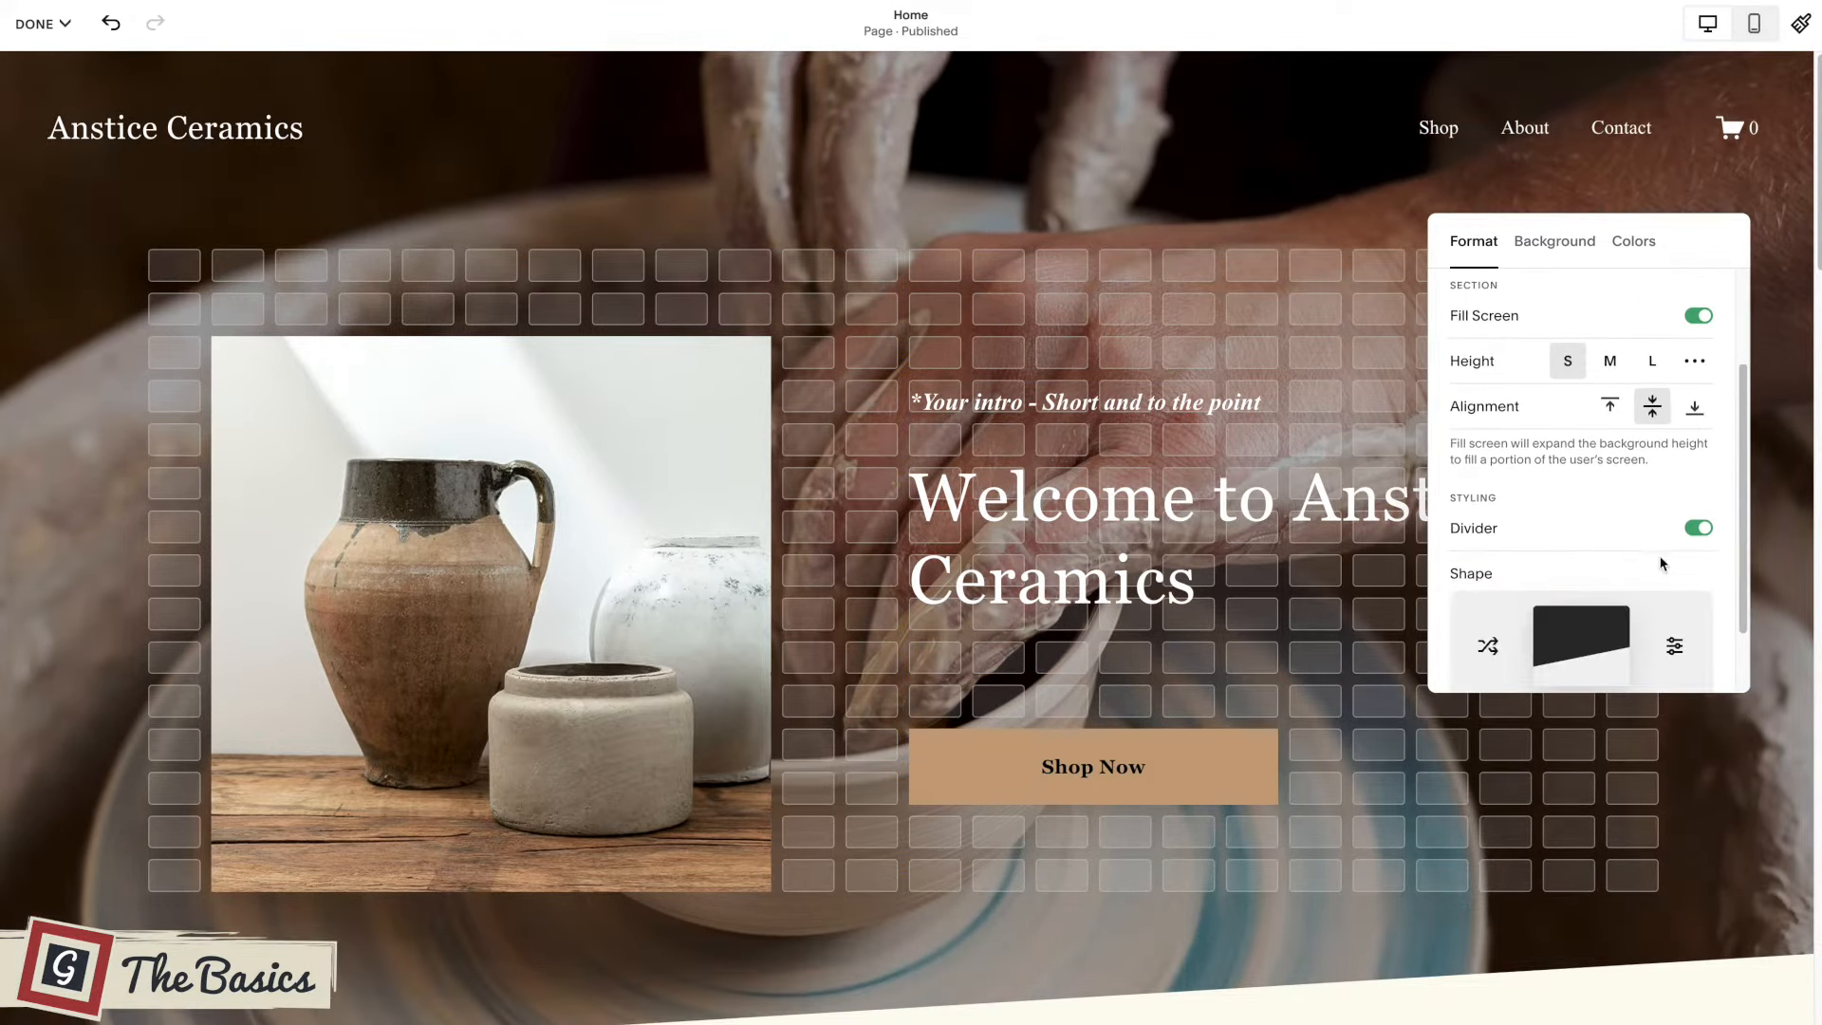
{"action": "scroll", "coordinate": [1618, 508], "scroll_direction": "down", "scroll_amount": 1}
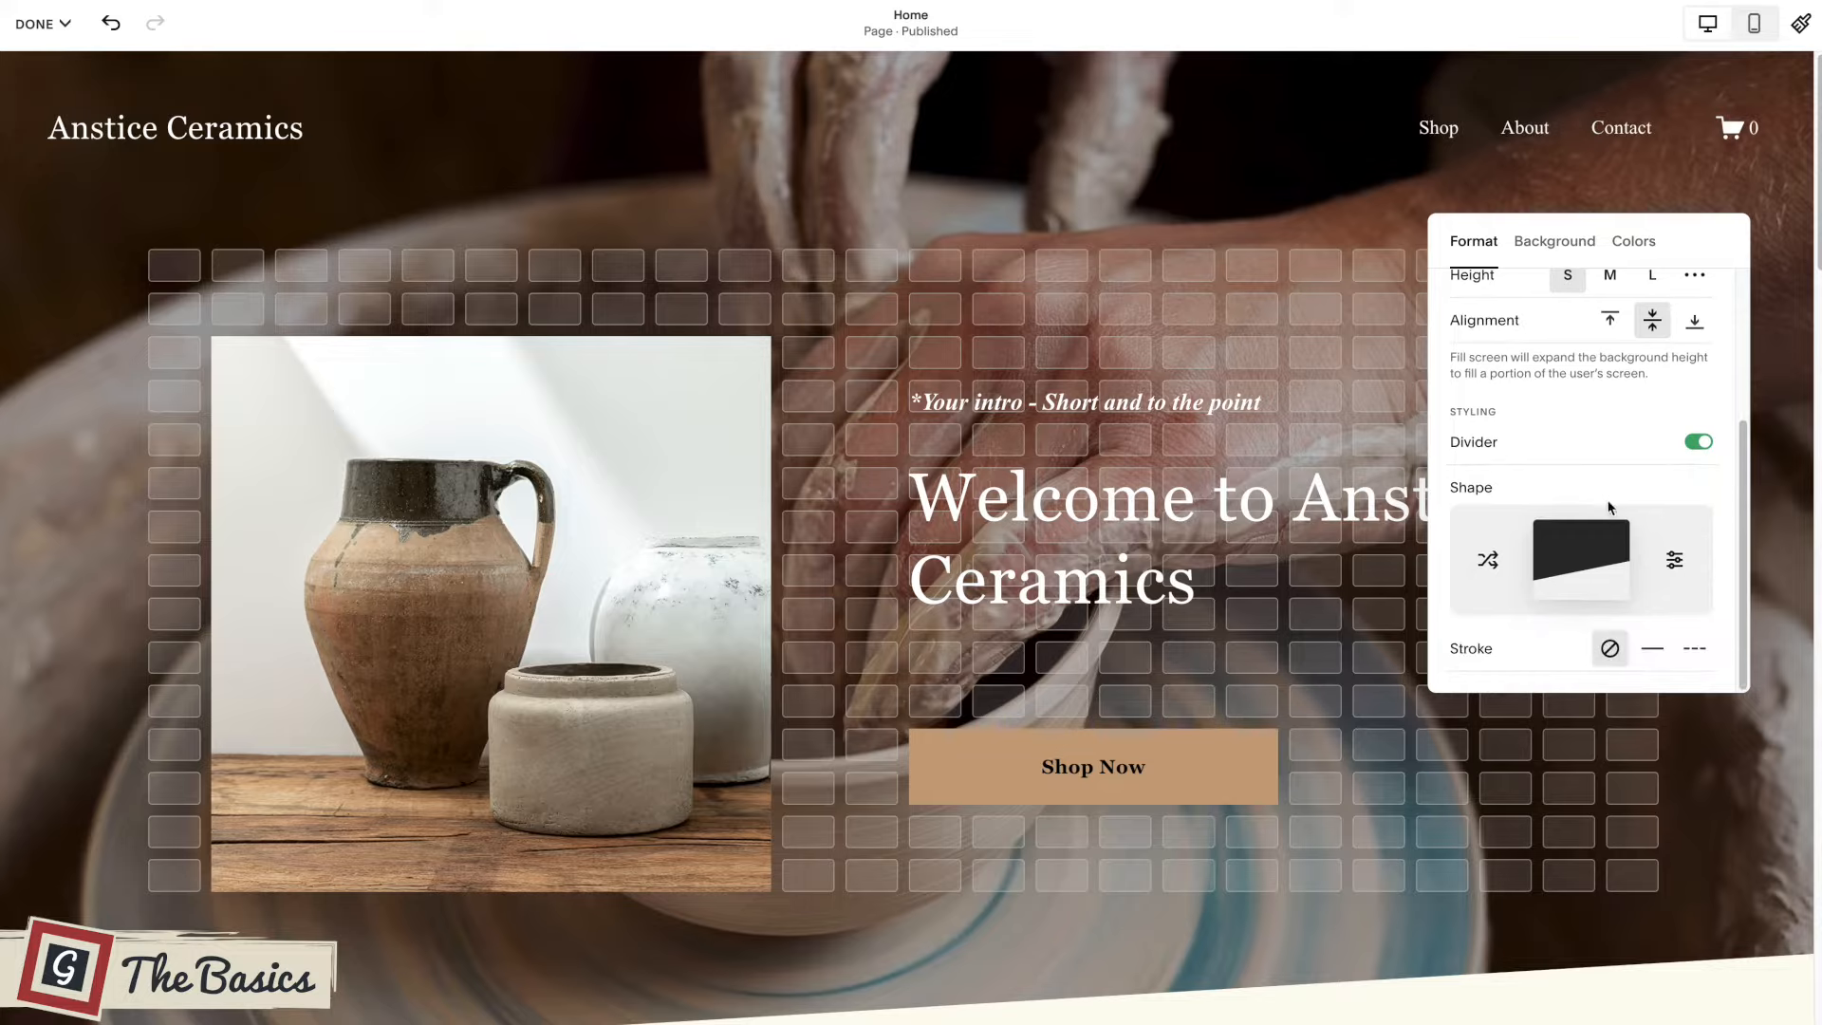
{"action": "scroll", "coordinate": [1608, 508], "scroll_direction": "up", "scroll_amount": 2}
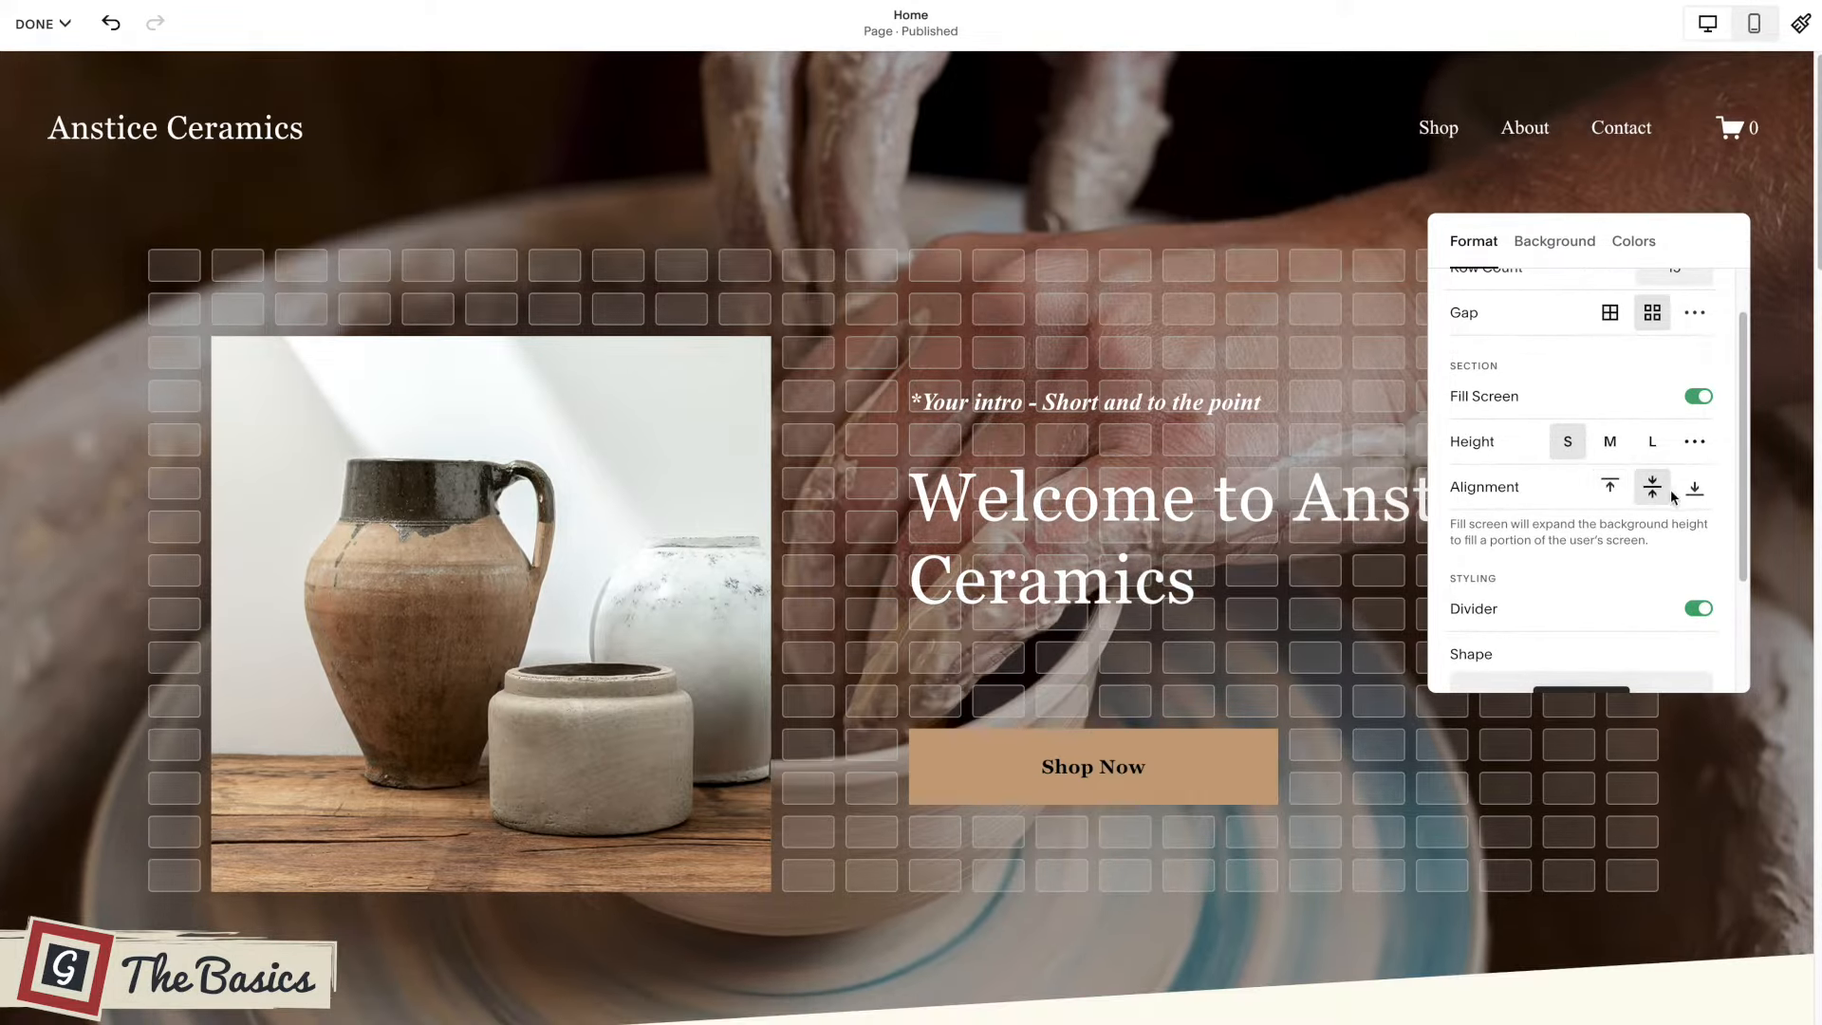
{"action": "left_click", "coordinate": [1117, 332]}
{"action": "scroll", "coordinate": [1330, 360], "scroll_direction": "down", "scroll_amount": 1}
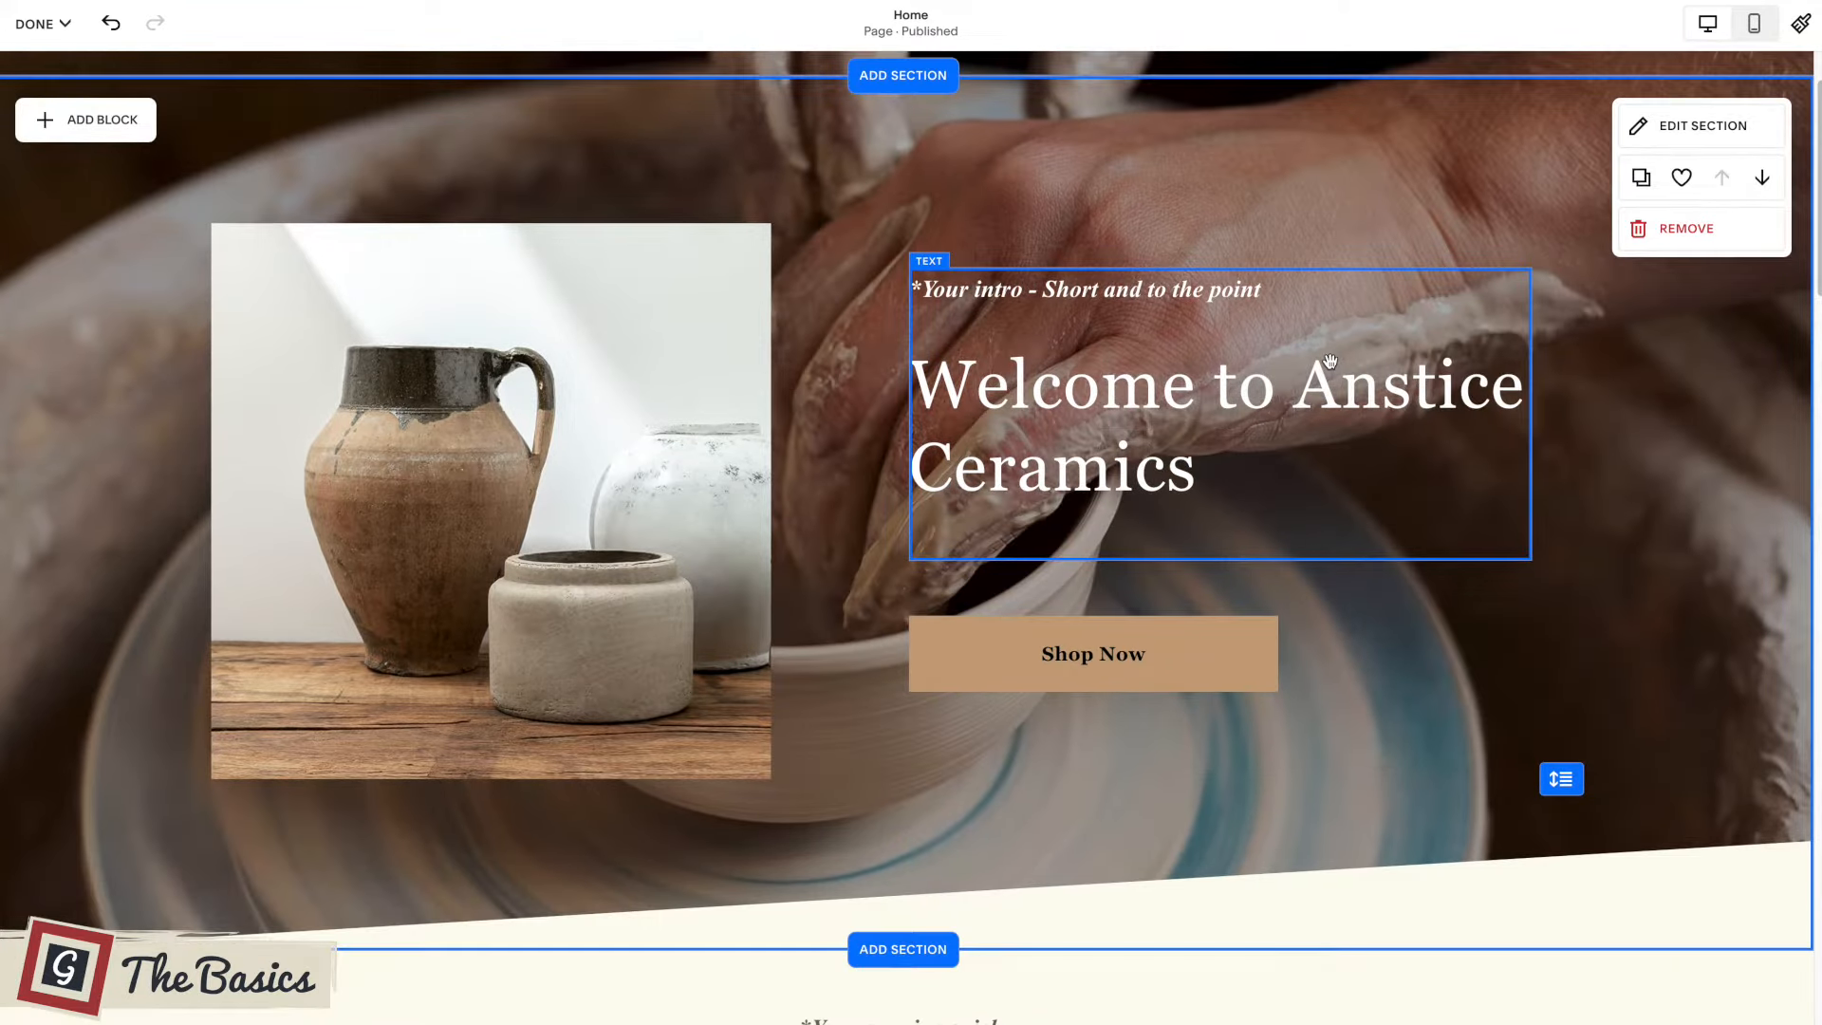
{"action": "scroll", "coordinate": [1329, 360], "scroll_direction": "down", "scroll_amount": 1}
{"action": "scroll", "coordinate": [1329, 360], "scroll_direction": "up", "scroll_amount": 2}
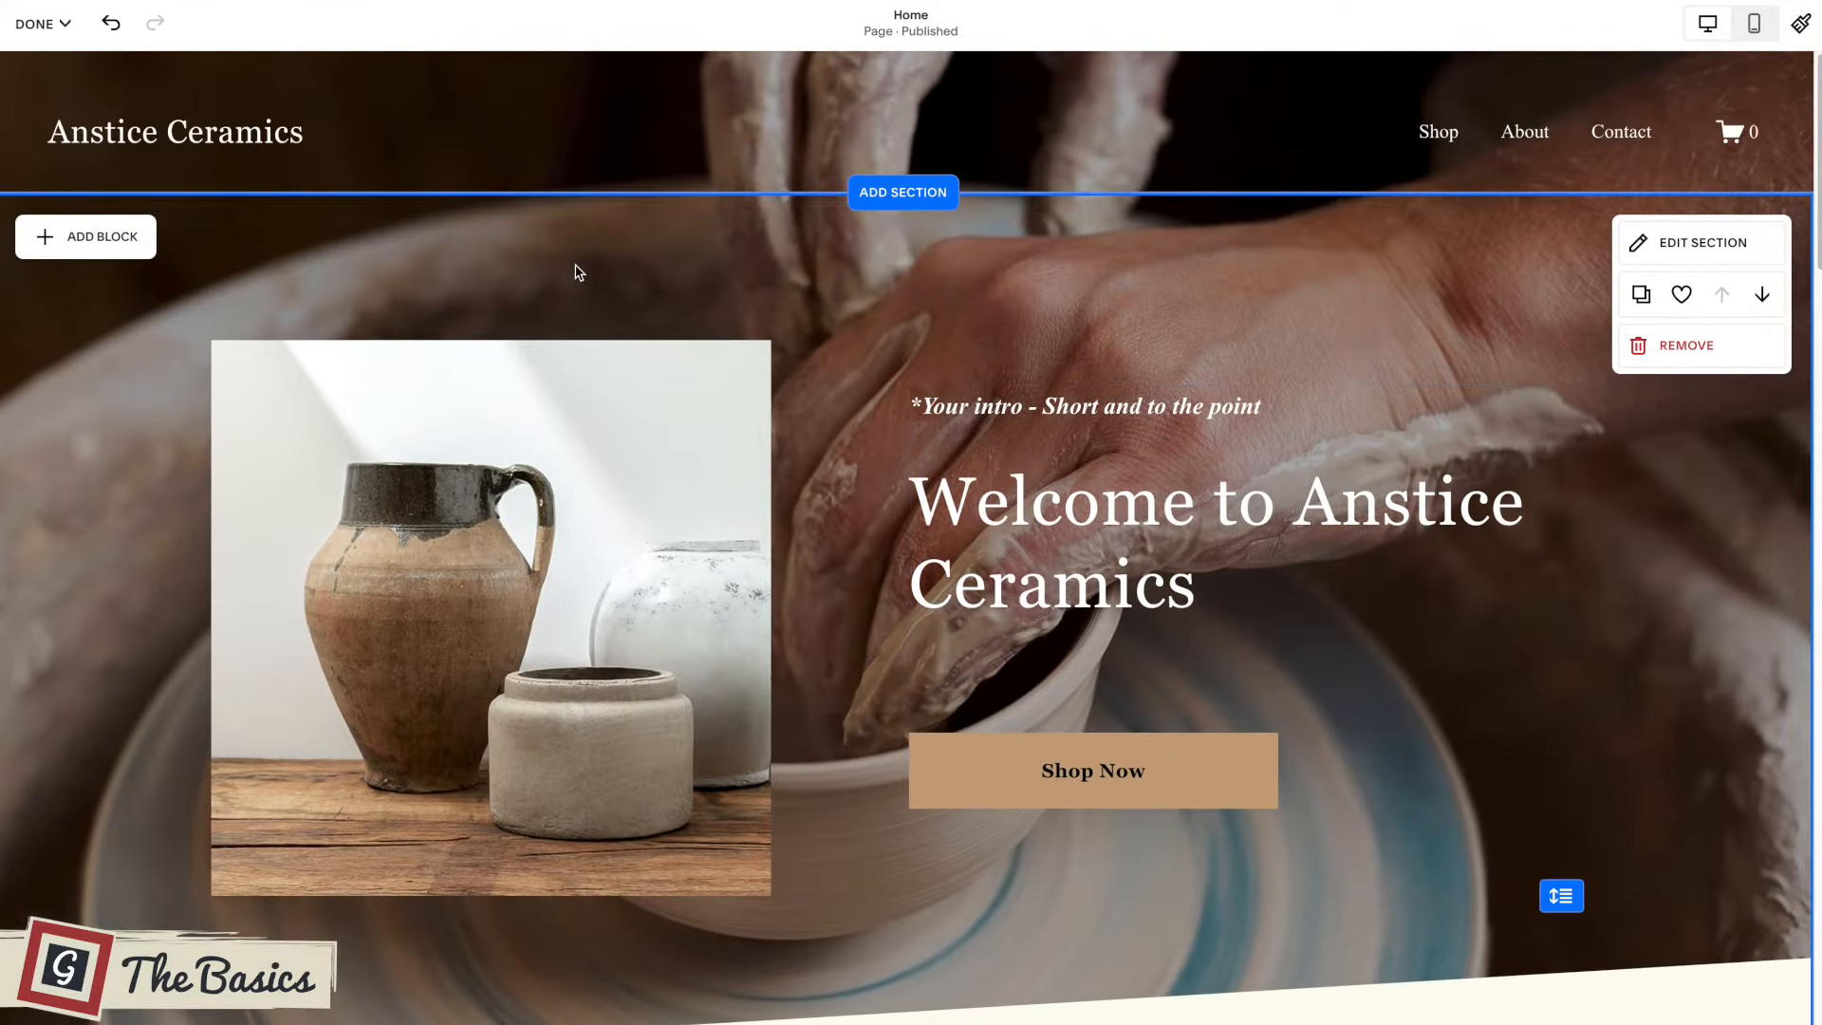
Exit the page editor and open the Colors settings in the site-wide Site Styles.
{"action": "left_click", "coordinate": [40, 24]}
{"action": "left_click", "coordinate": [38, 83]}
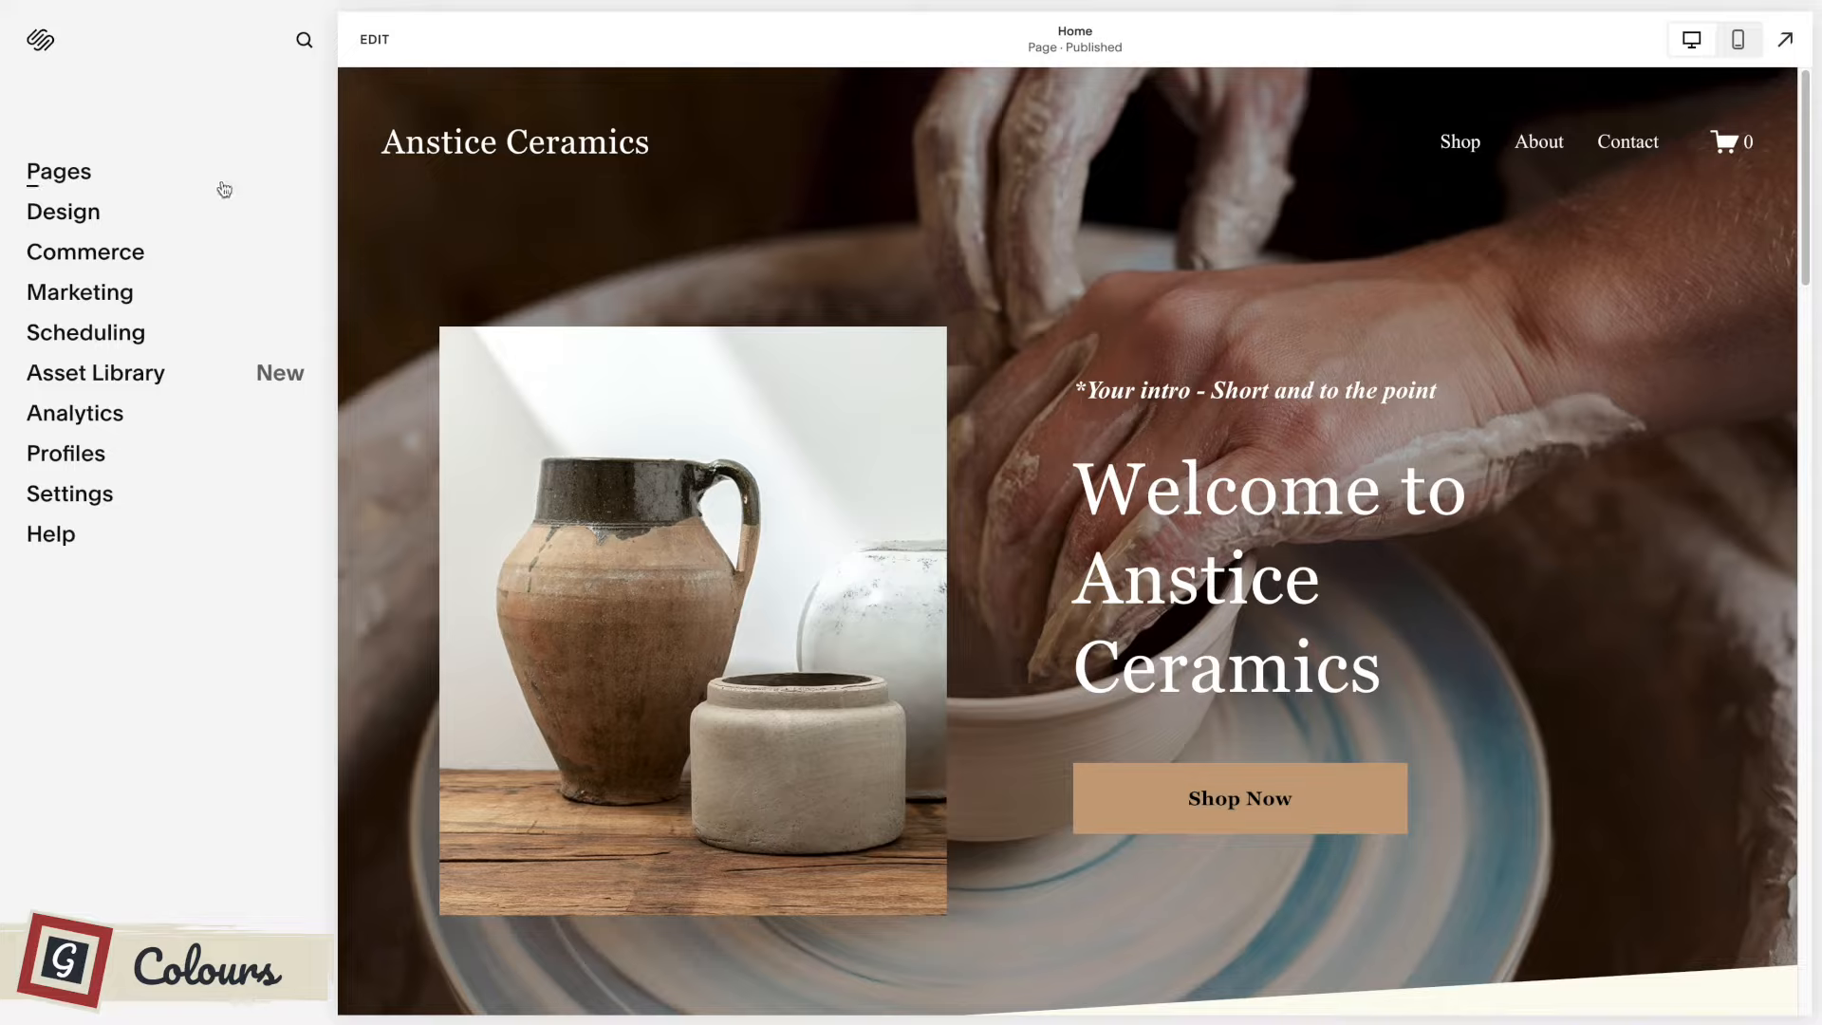
{"action": "left_click", "coordinate": [59, 213]}
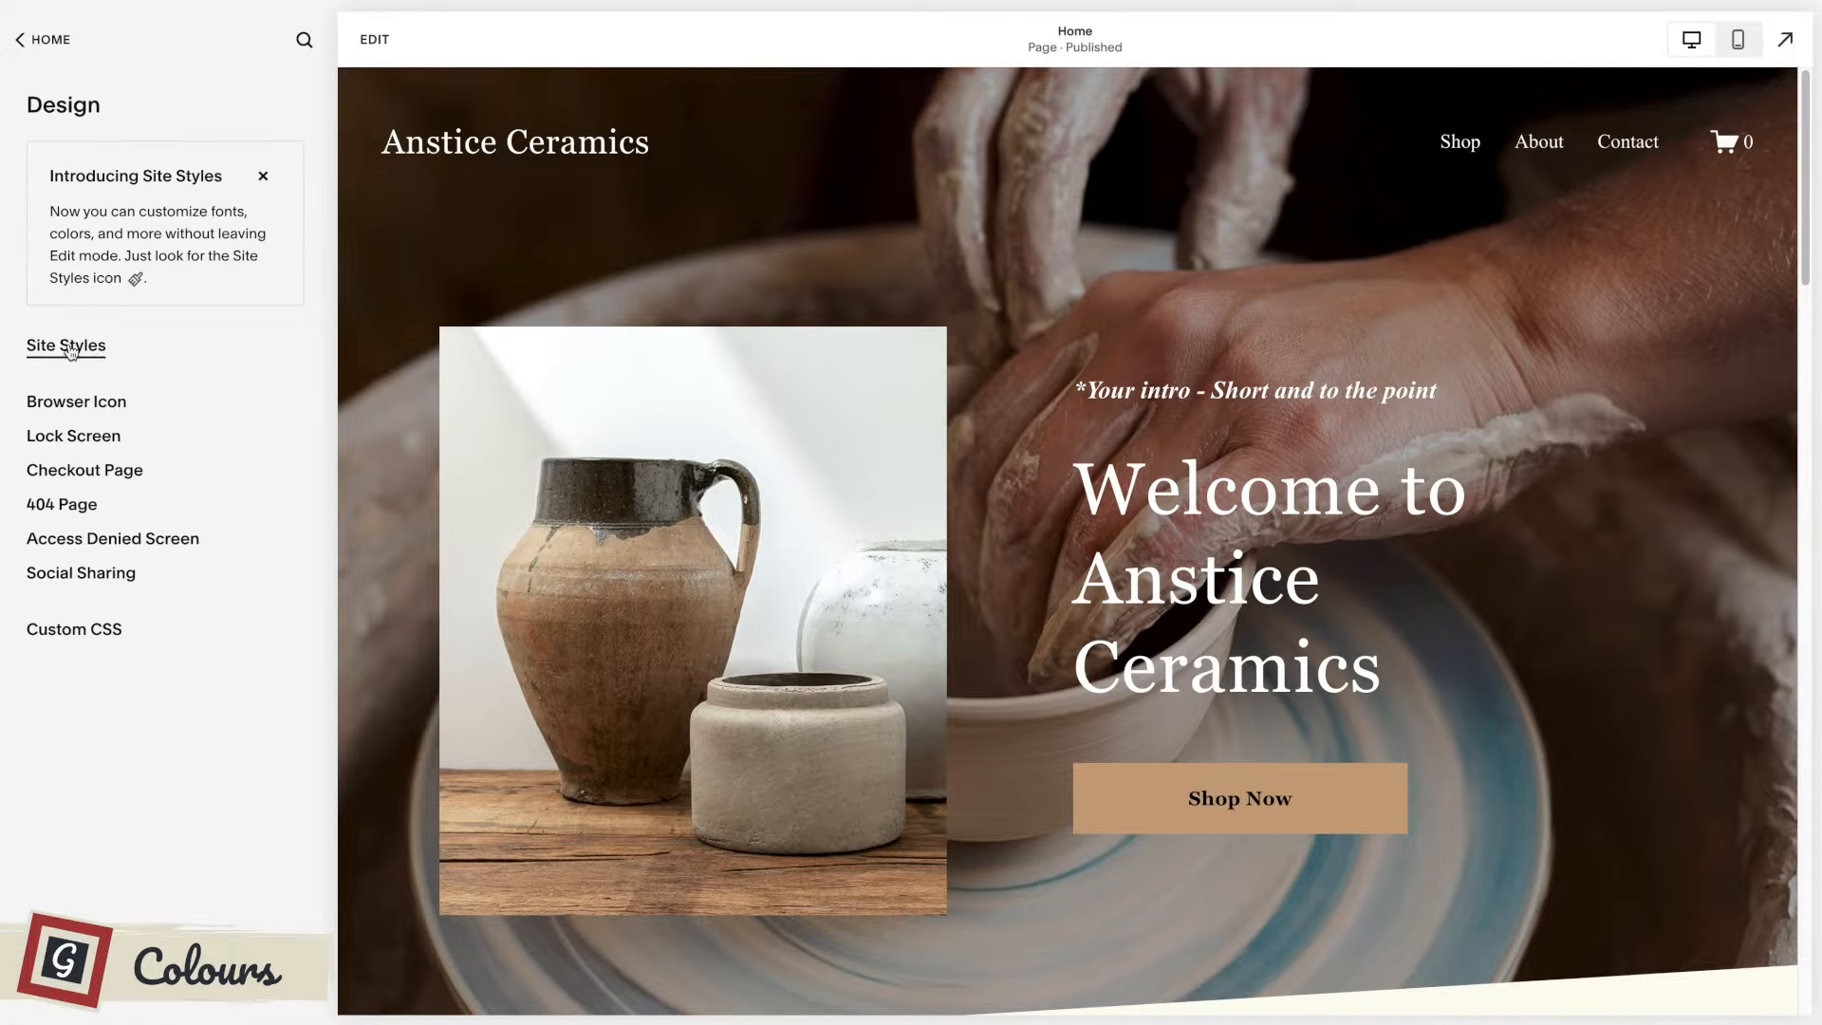
{"action": "left_click", "coordinate": [70, 348]}
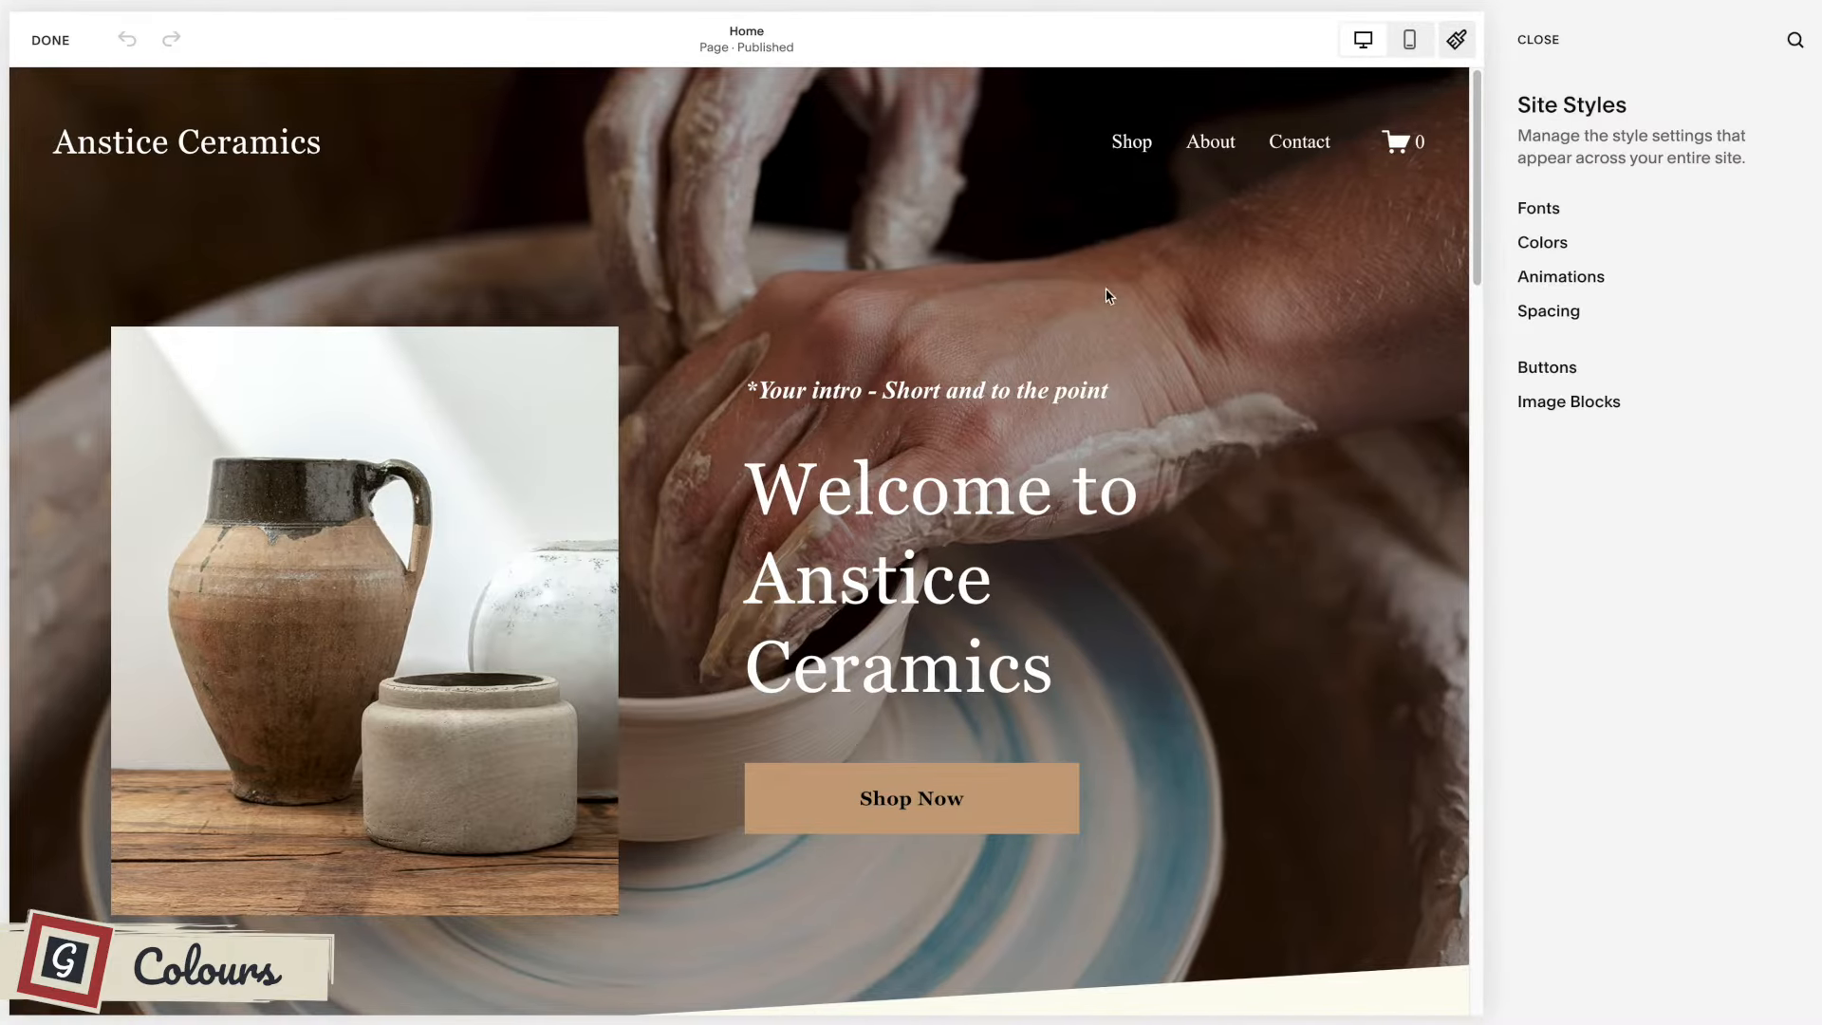
{"action": "left_click", "coordinate": [1541, 246]}
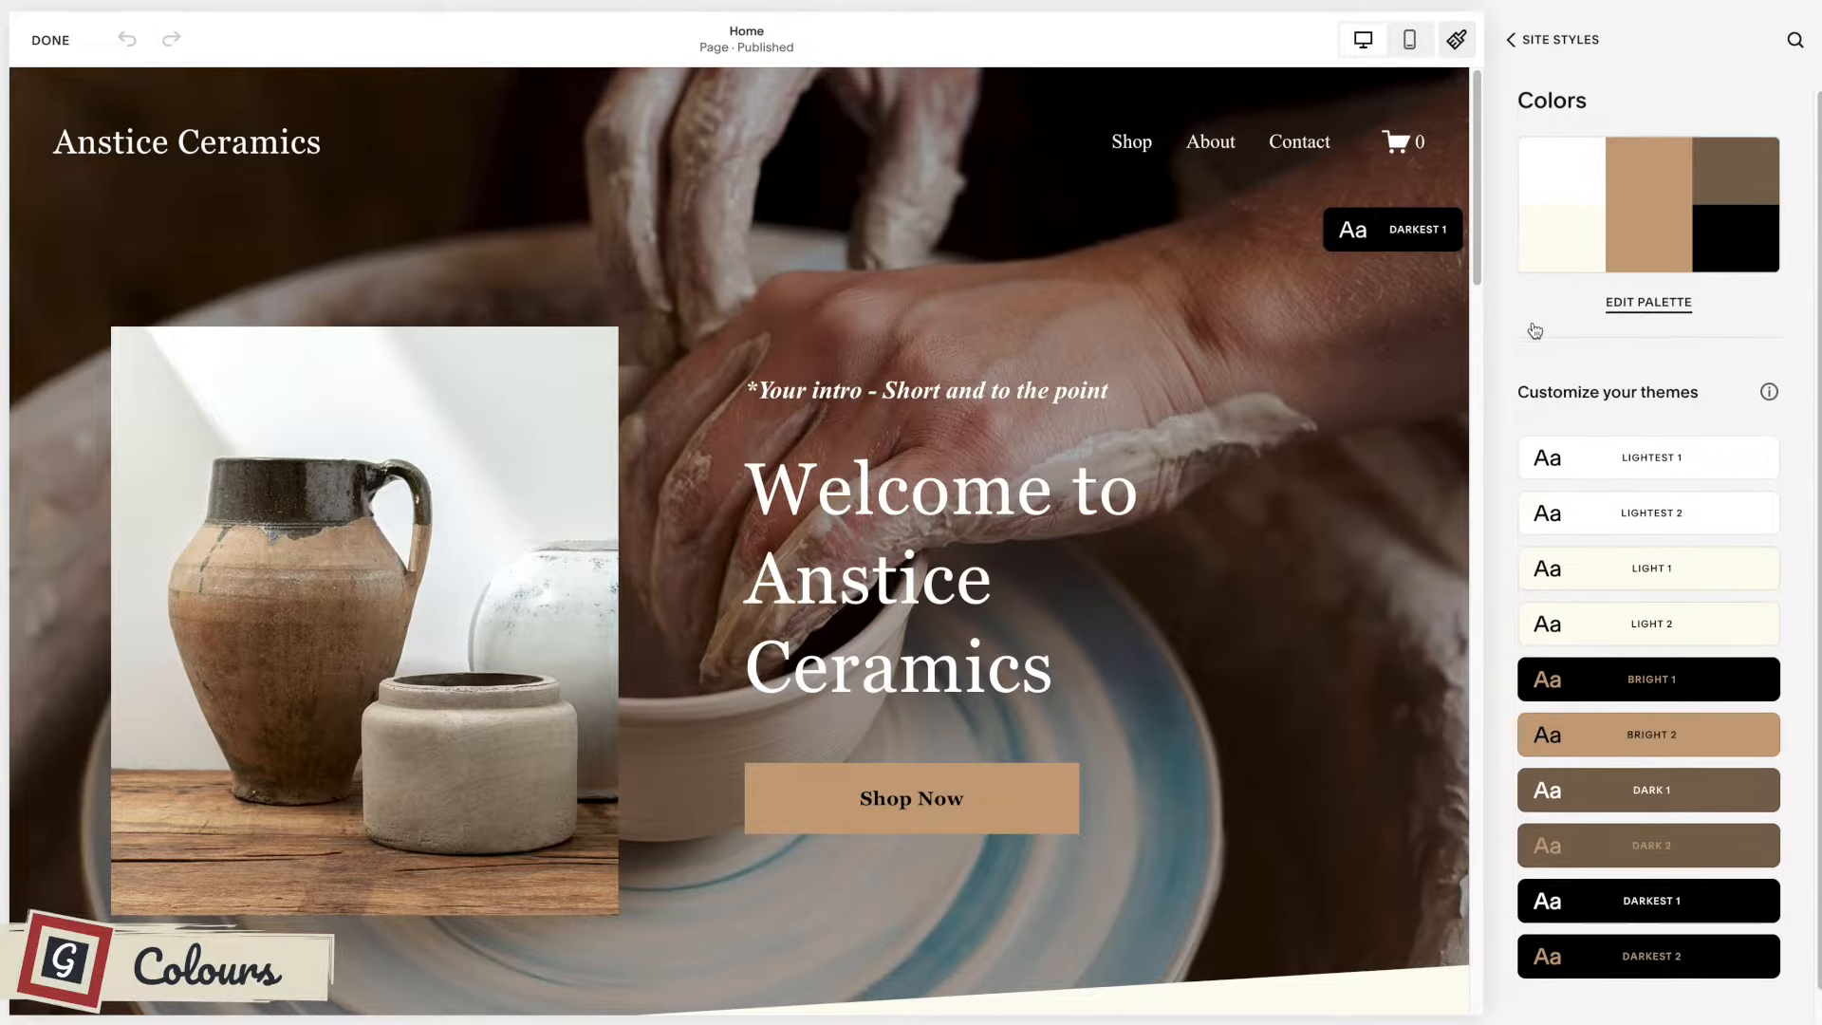
Examine the color theme list and the theme assigned to each home page section down to the workshop section.
{"action": "scroll", "coordinate": [1534, 327], "scroll_direction": "down", "scroll_amount": 1}
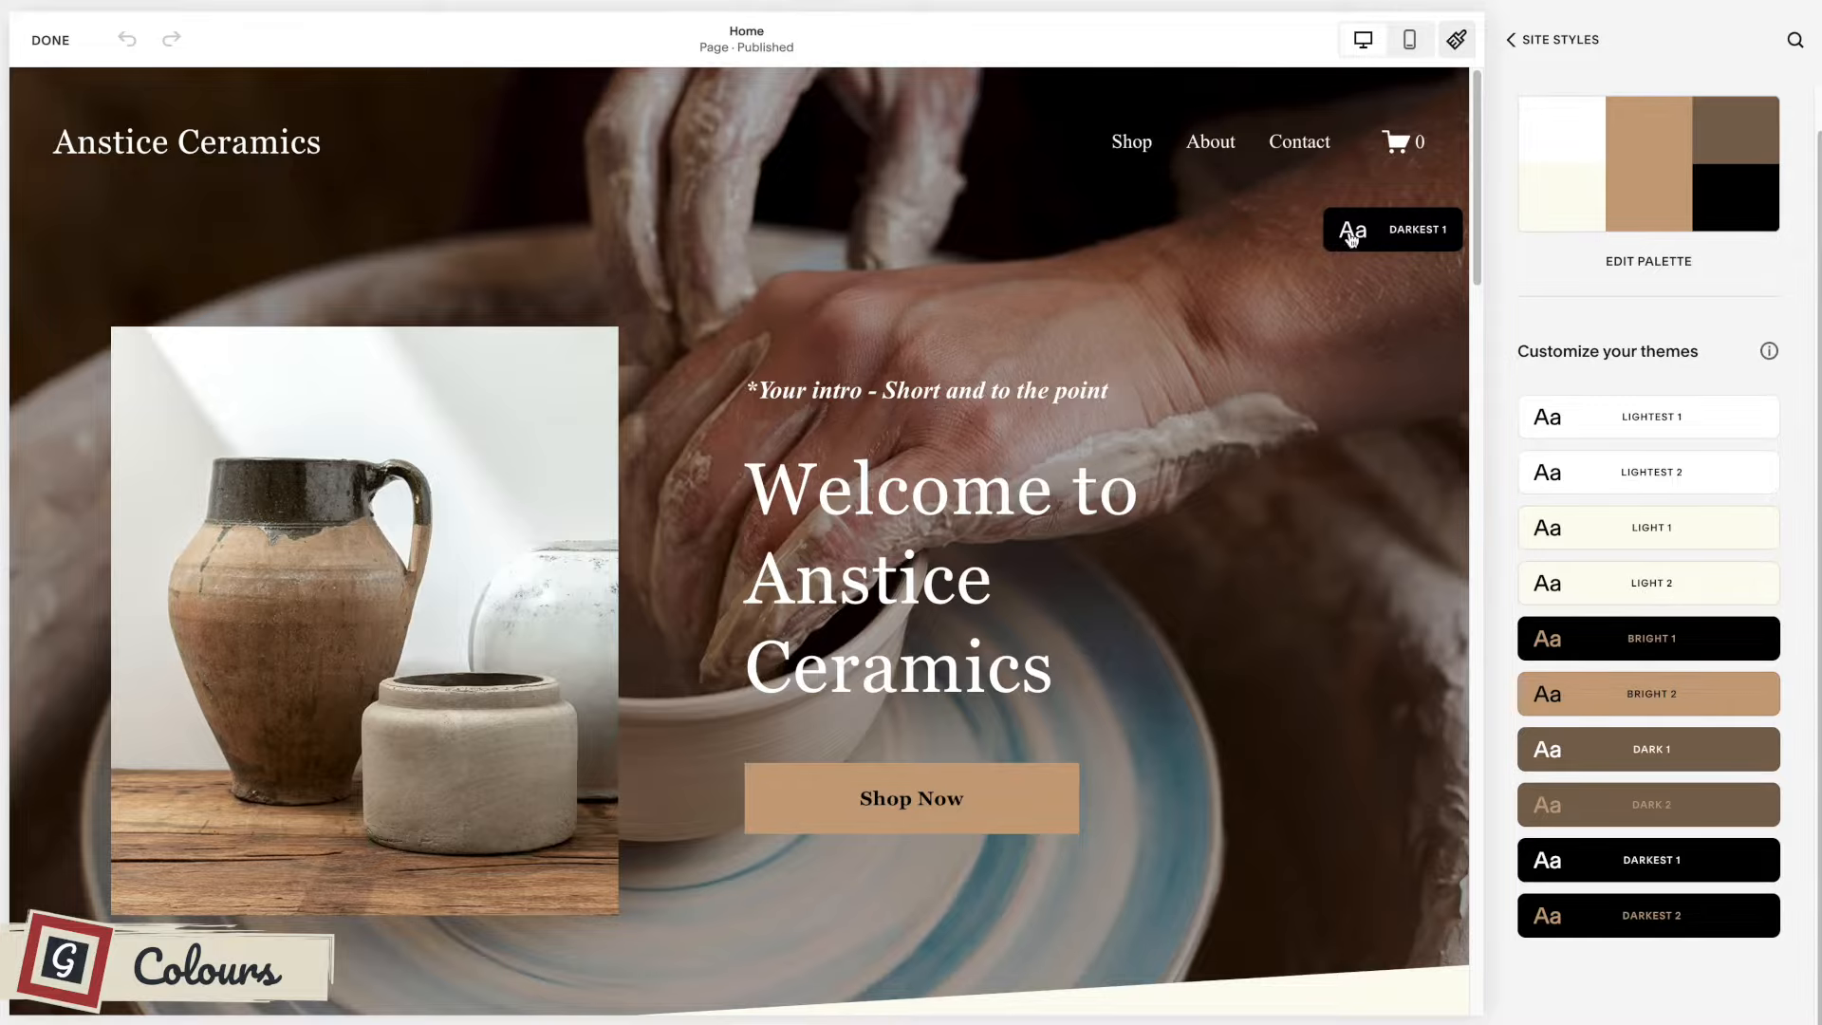
{"action": "scroll", "coordinate": [1346, 488], "scroll_direction": "down", "scroll_amount": 8}
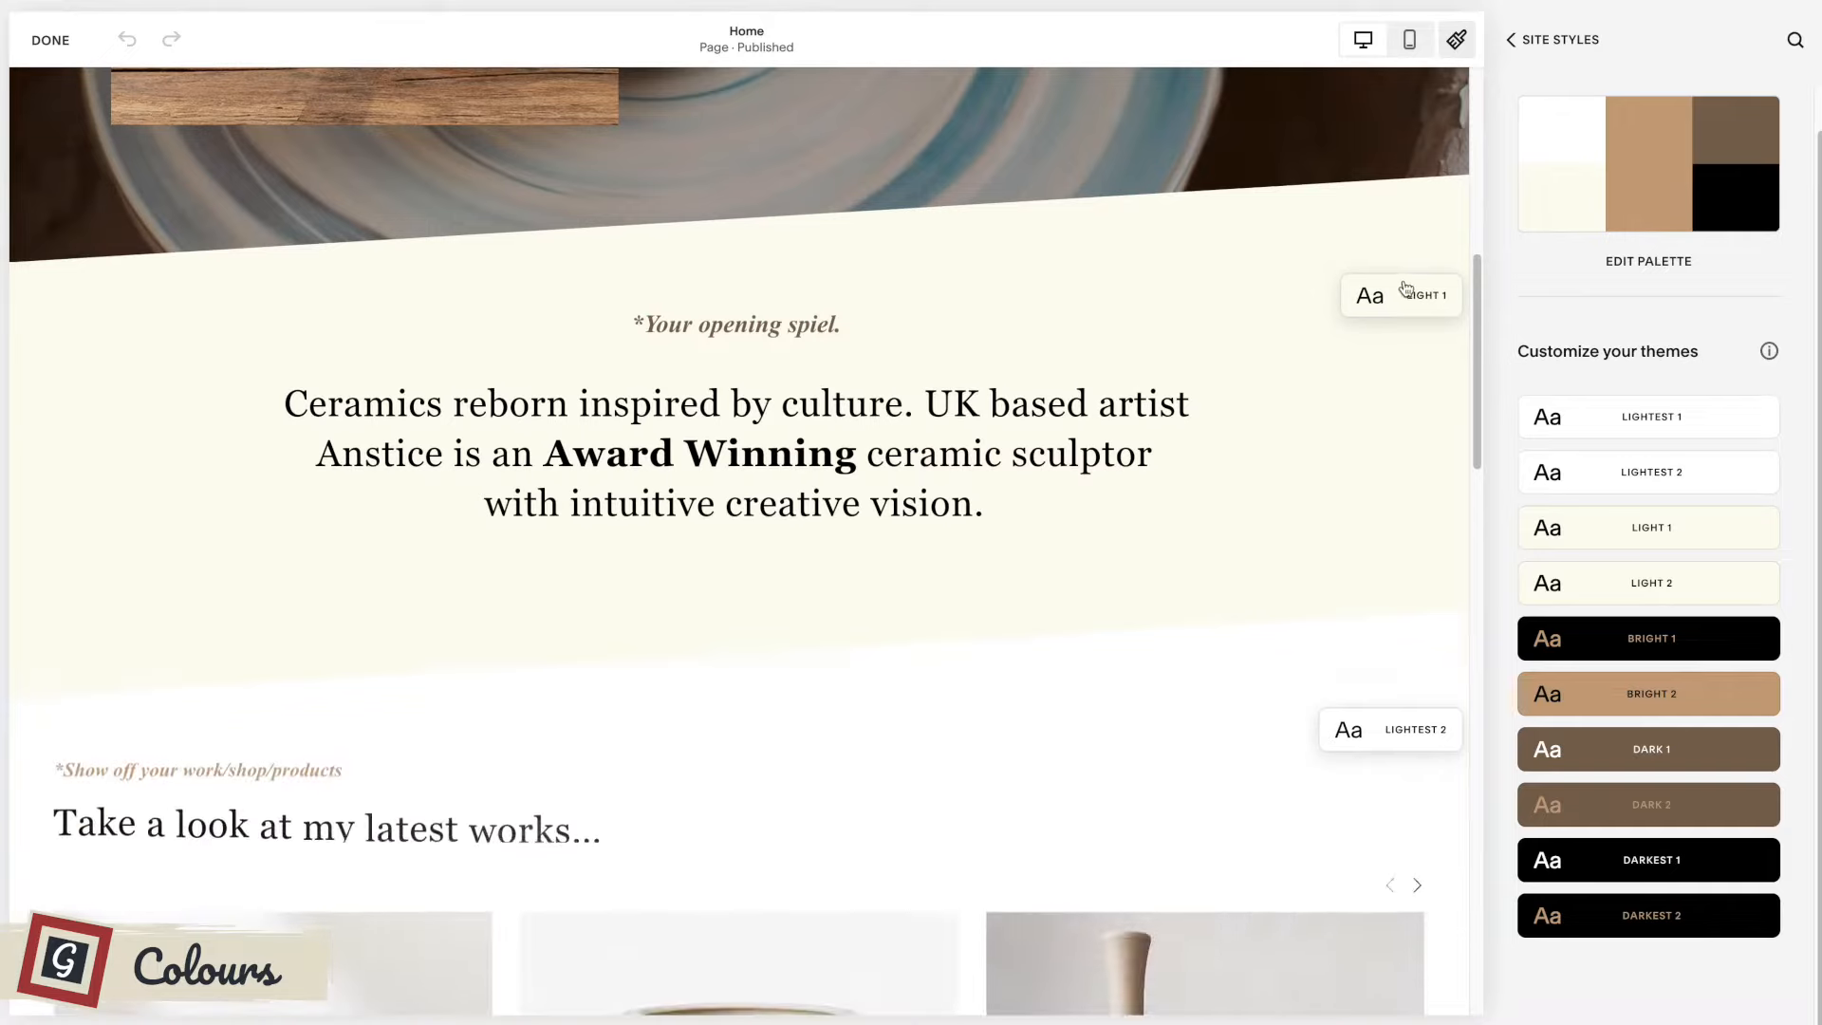
{"action": "scroll", "coordinate": [1364, 408], "scroll_direction": "down", "scroll_amount": 4}
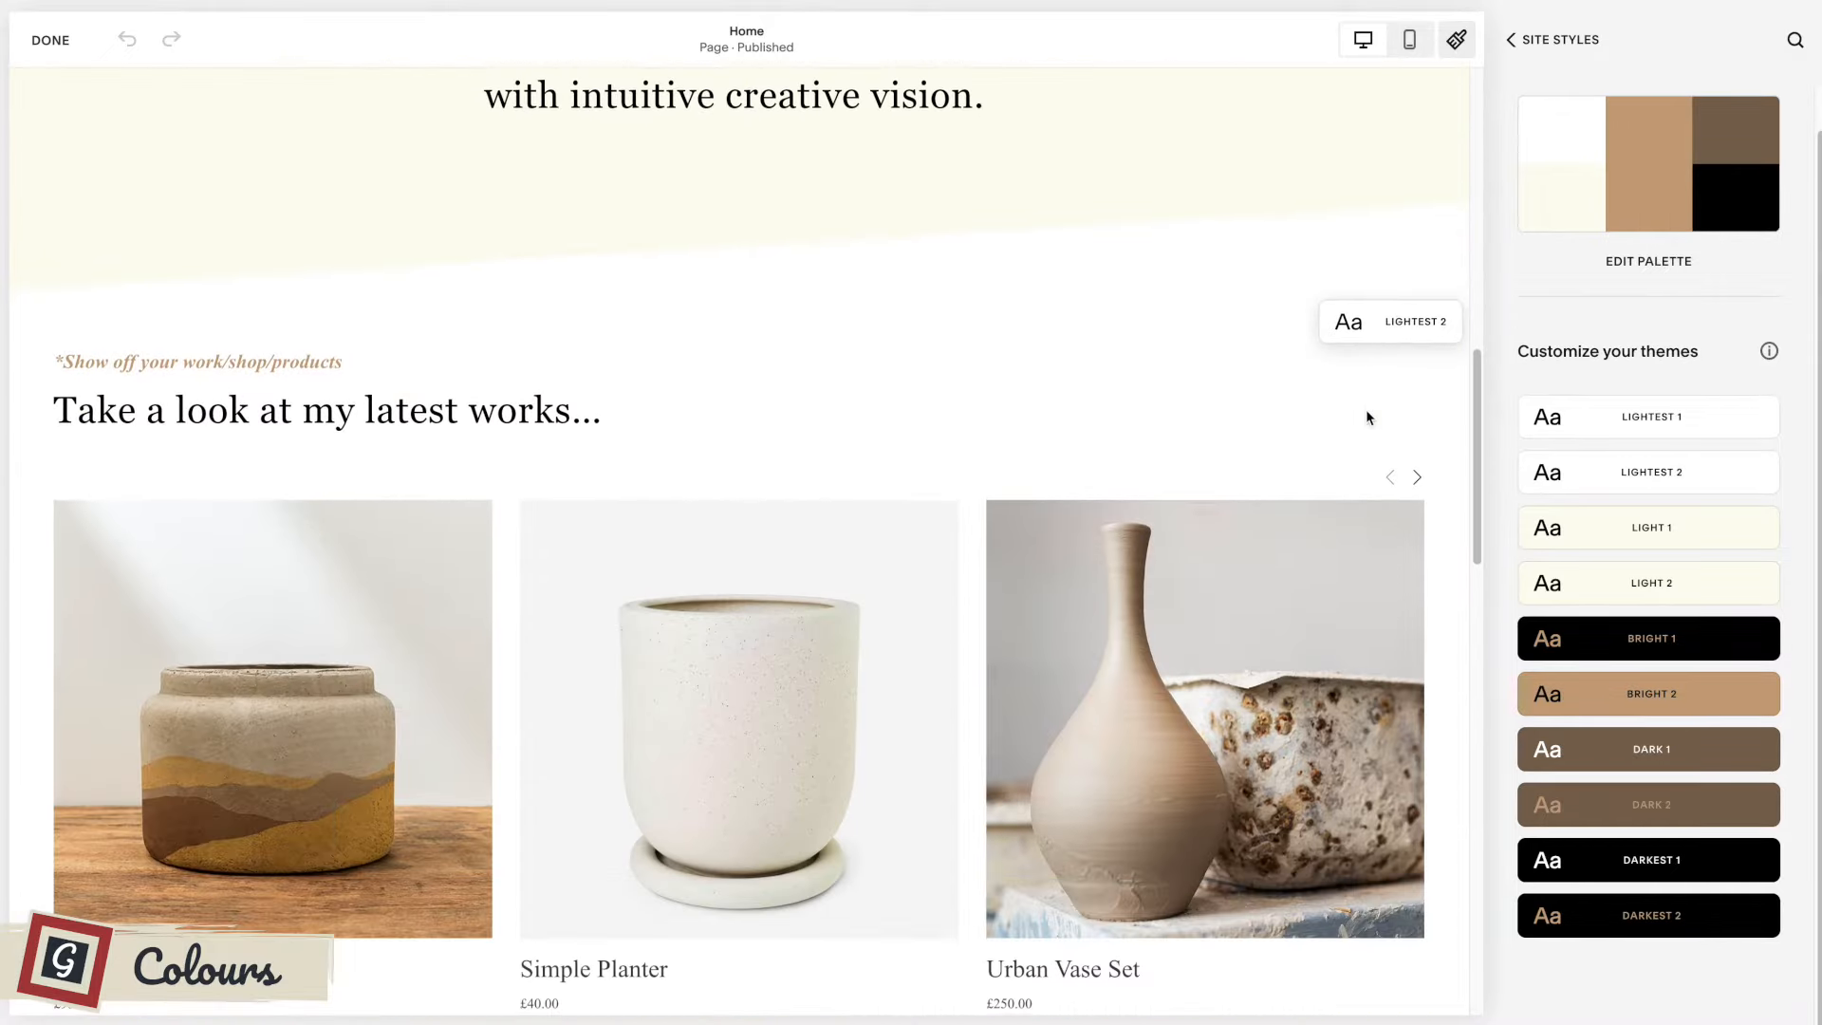
{"action": "scroll", "coordinate": [1350, 385], "scroll_direction": "down", "scroll_amount": 8}
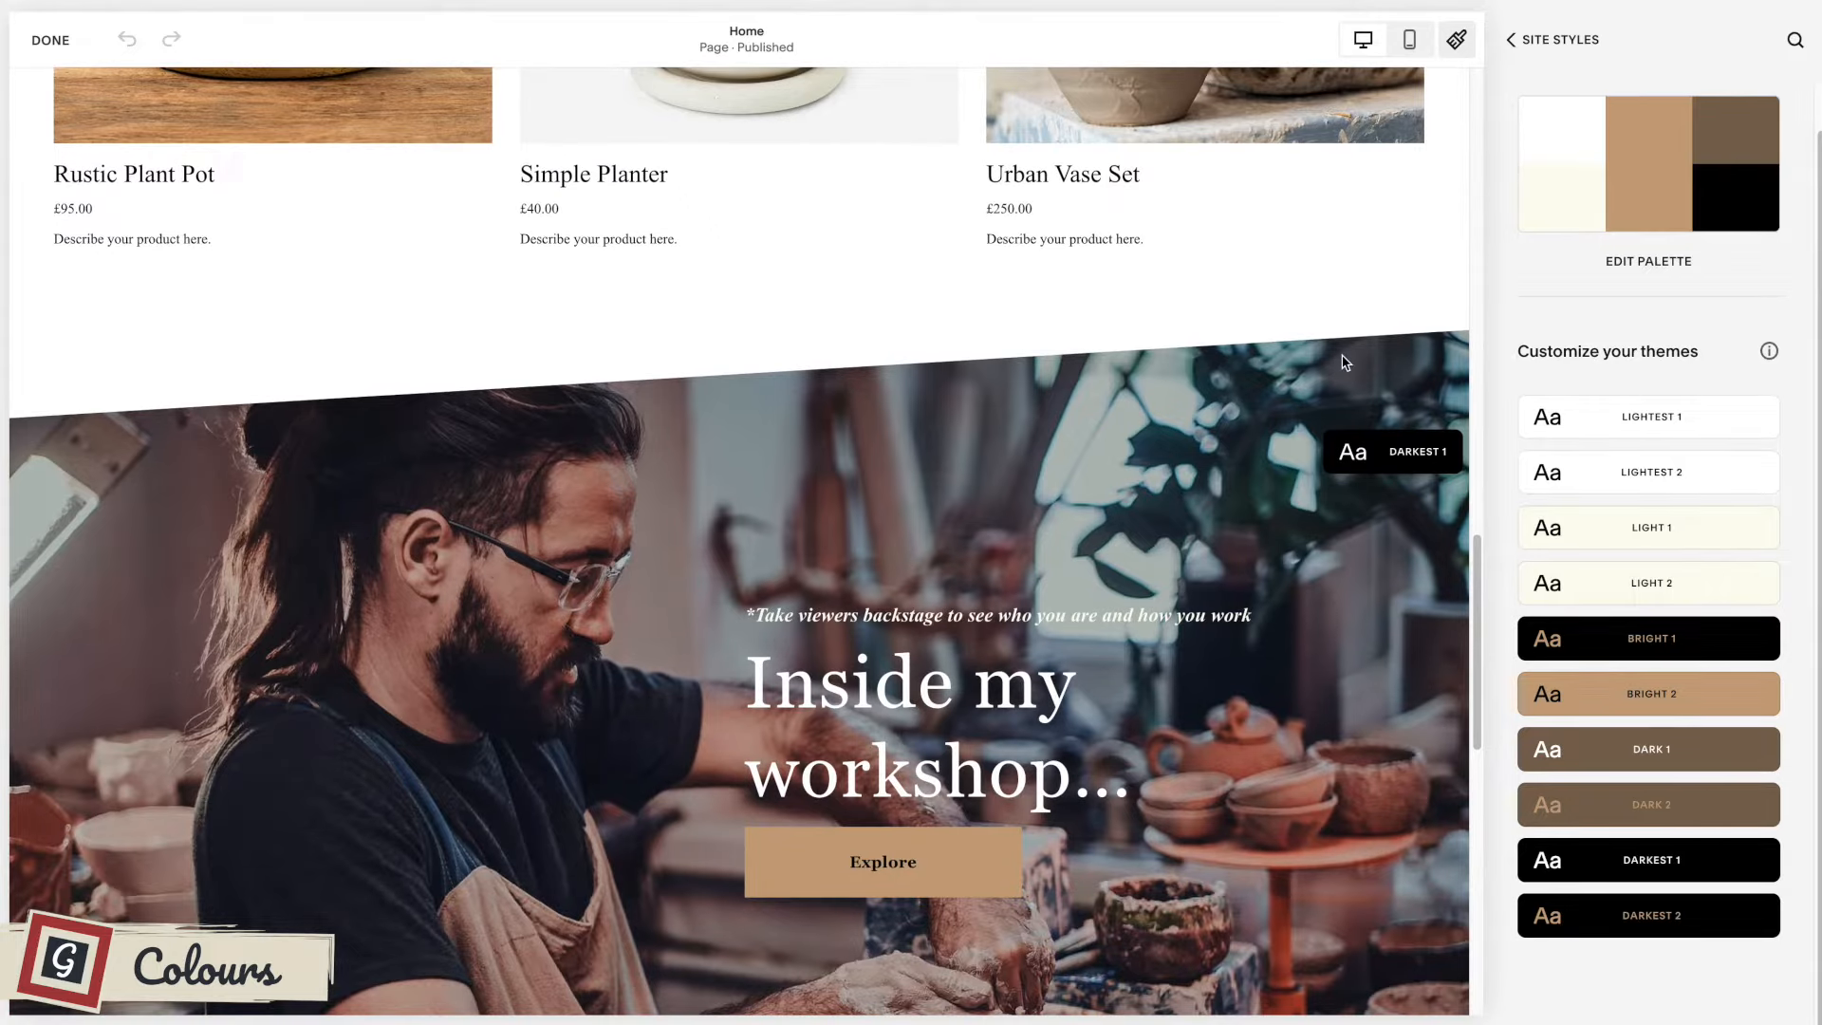
{"action": "scroll", "coordinate": [1344, 362], "scroll_direction": "up", "scroll_amount": 15}
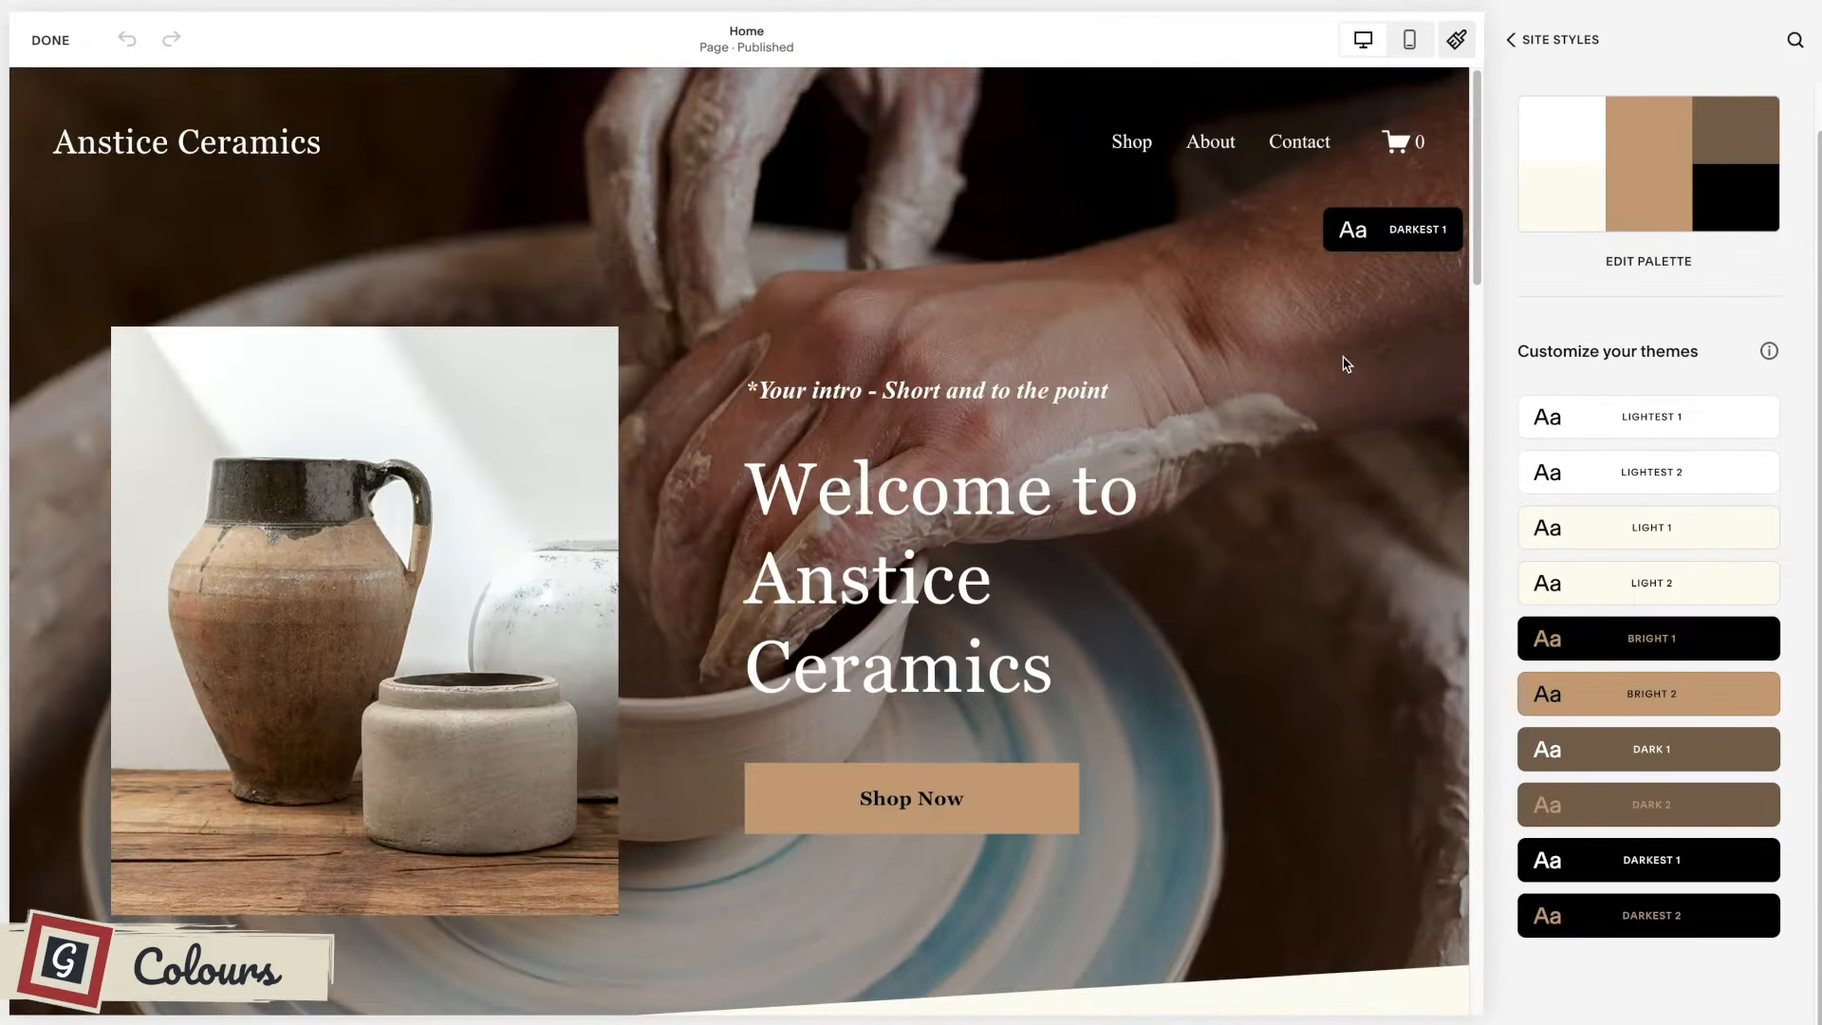
{"action": "scroll", "coordinate": [1343, 362], "scroll_direction": "down", "scroll_amount": 1}
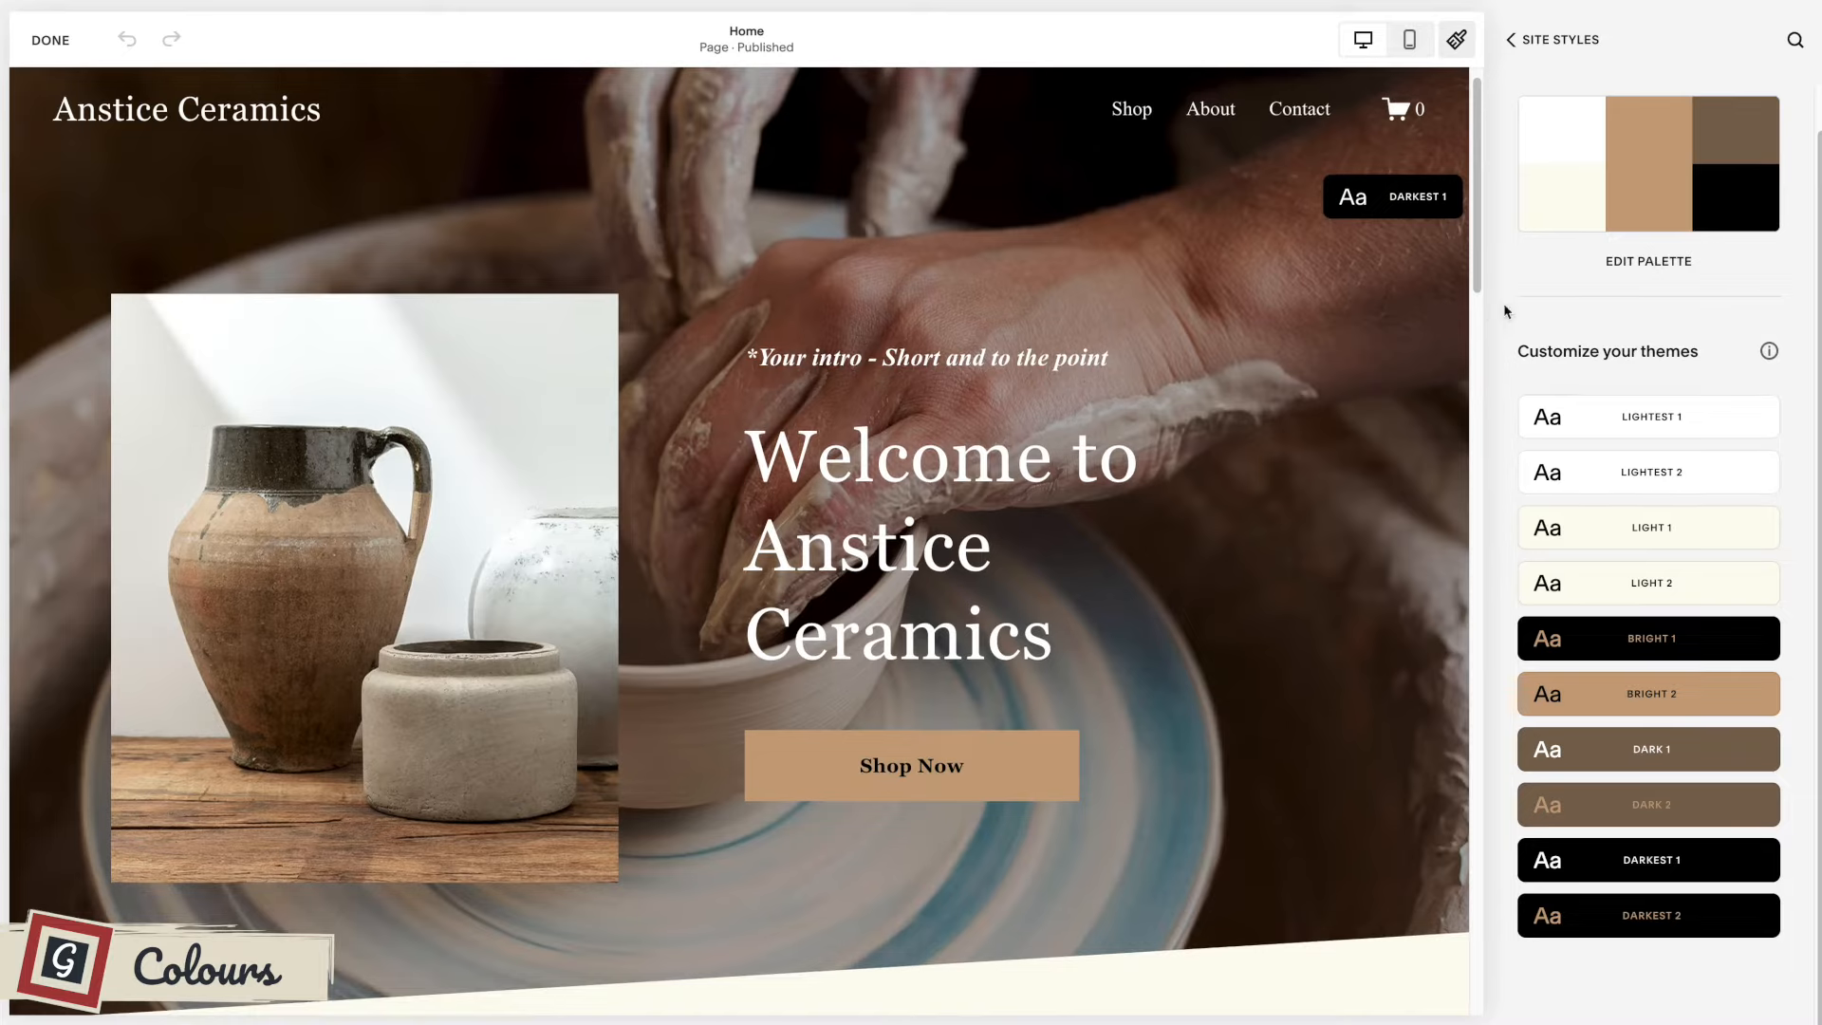
Open the palette for editing and review its preset, image-based and color-based palette options.
{"action": "left_click", "coordinate": [1644, 265]}
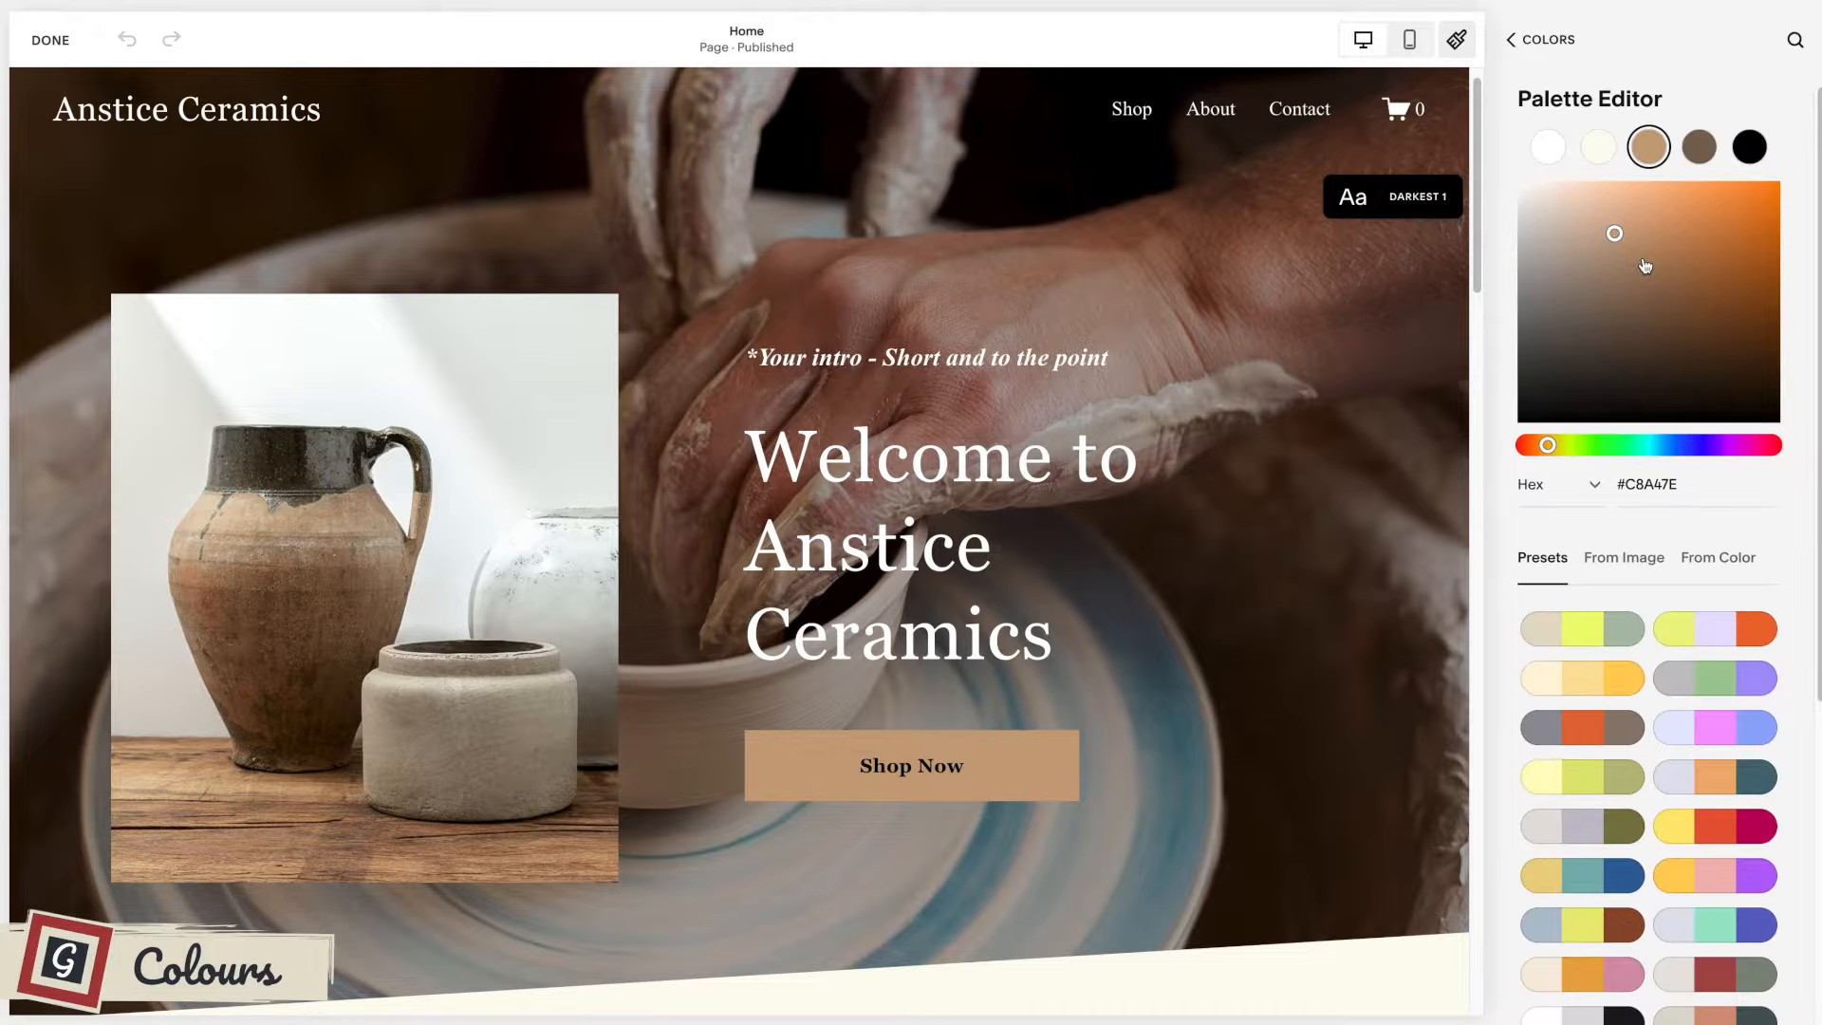
{"action": "scroll", "coordinate": [1792, 297], "scroll_direction": "down", "scroll_amount": 5}
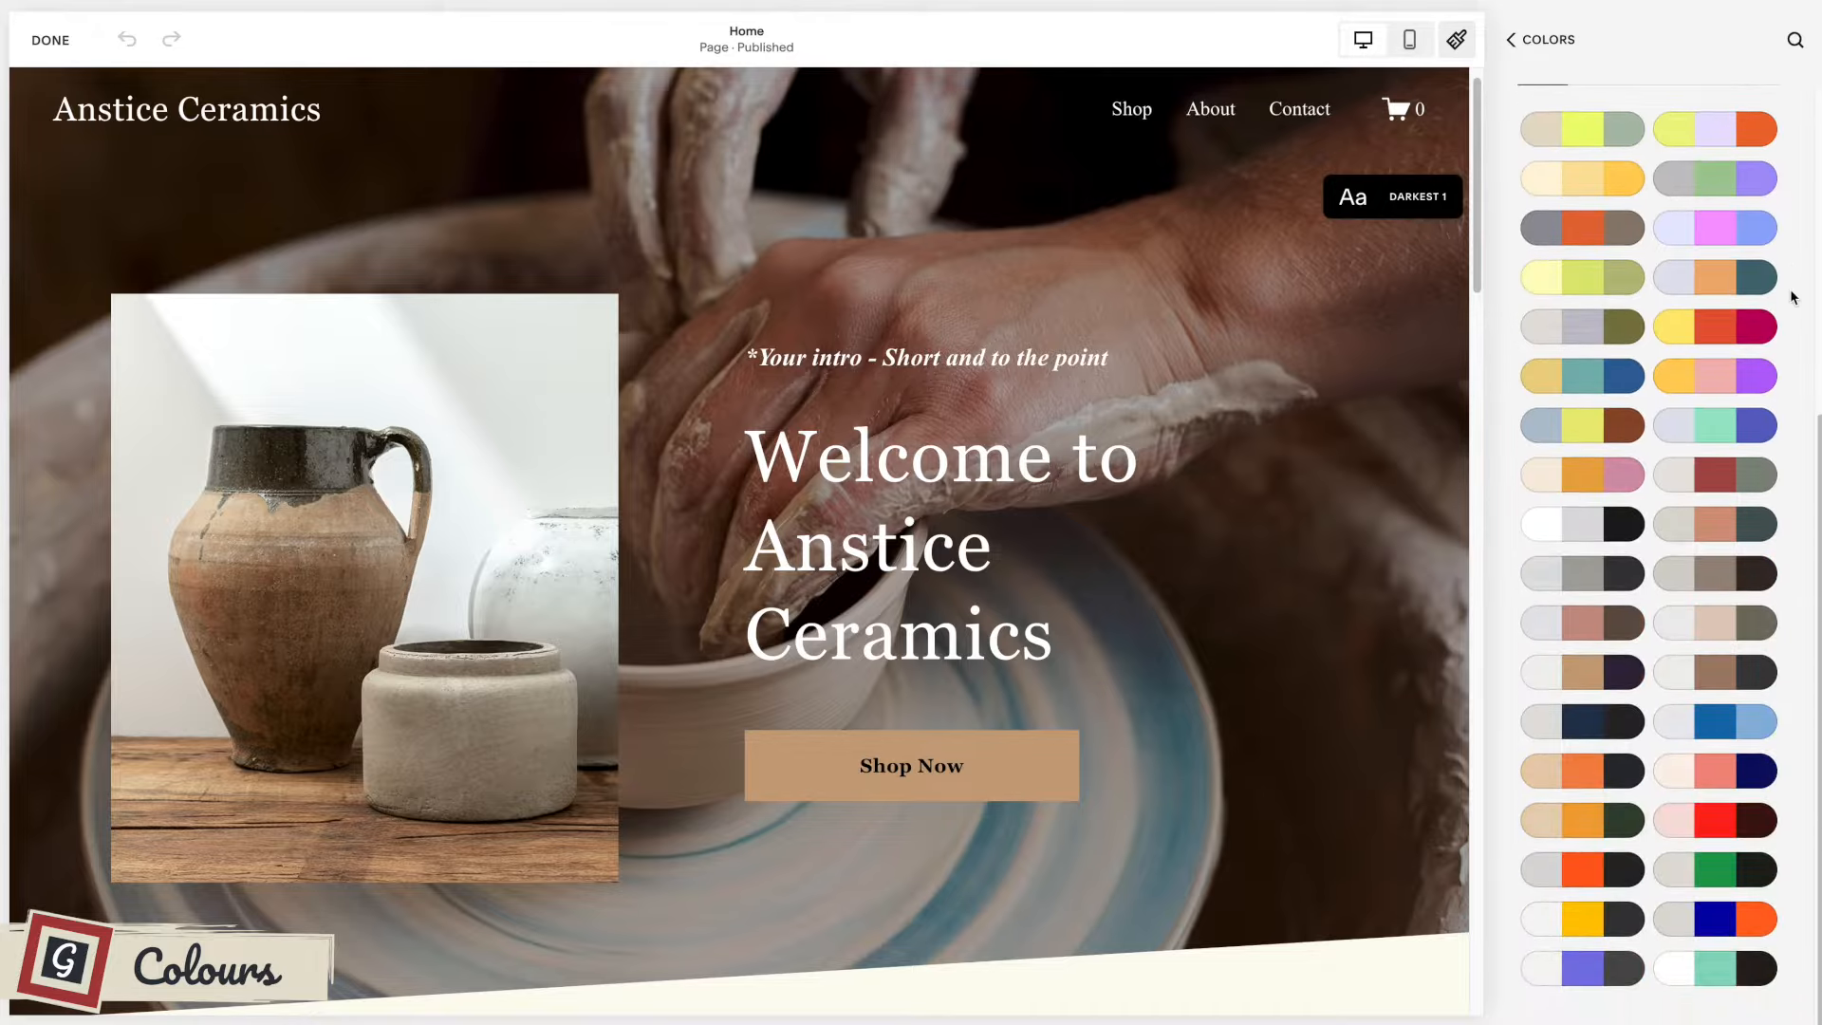
{"action": "scroll", "coordinate": [1681, 566], "scroll_direction": "up", "scroll_amount": 5}
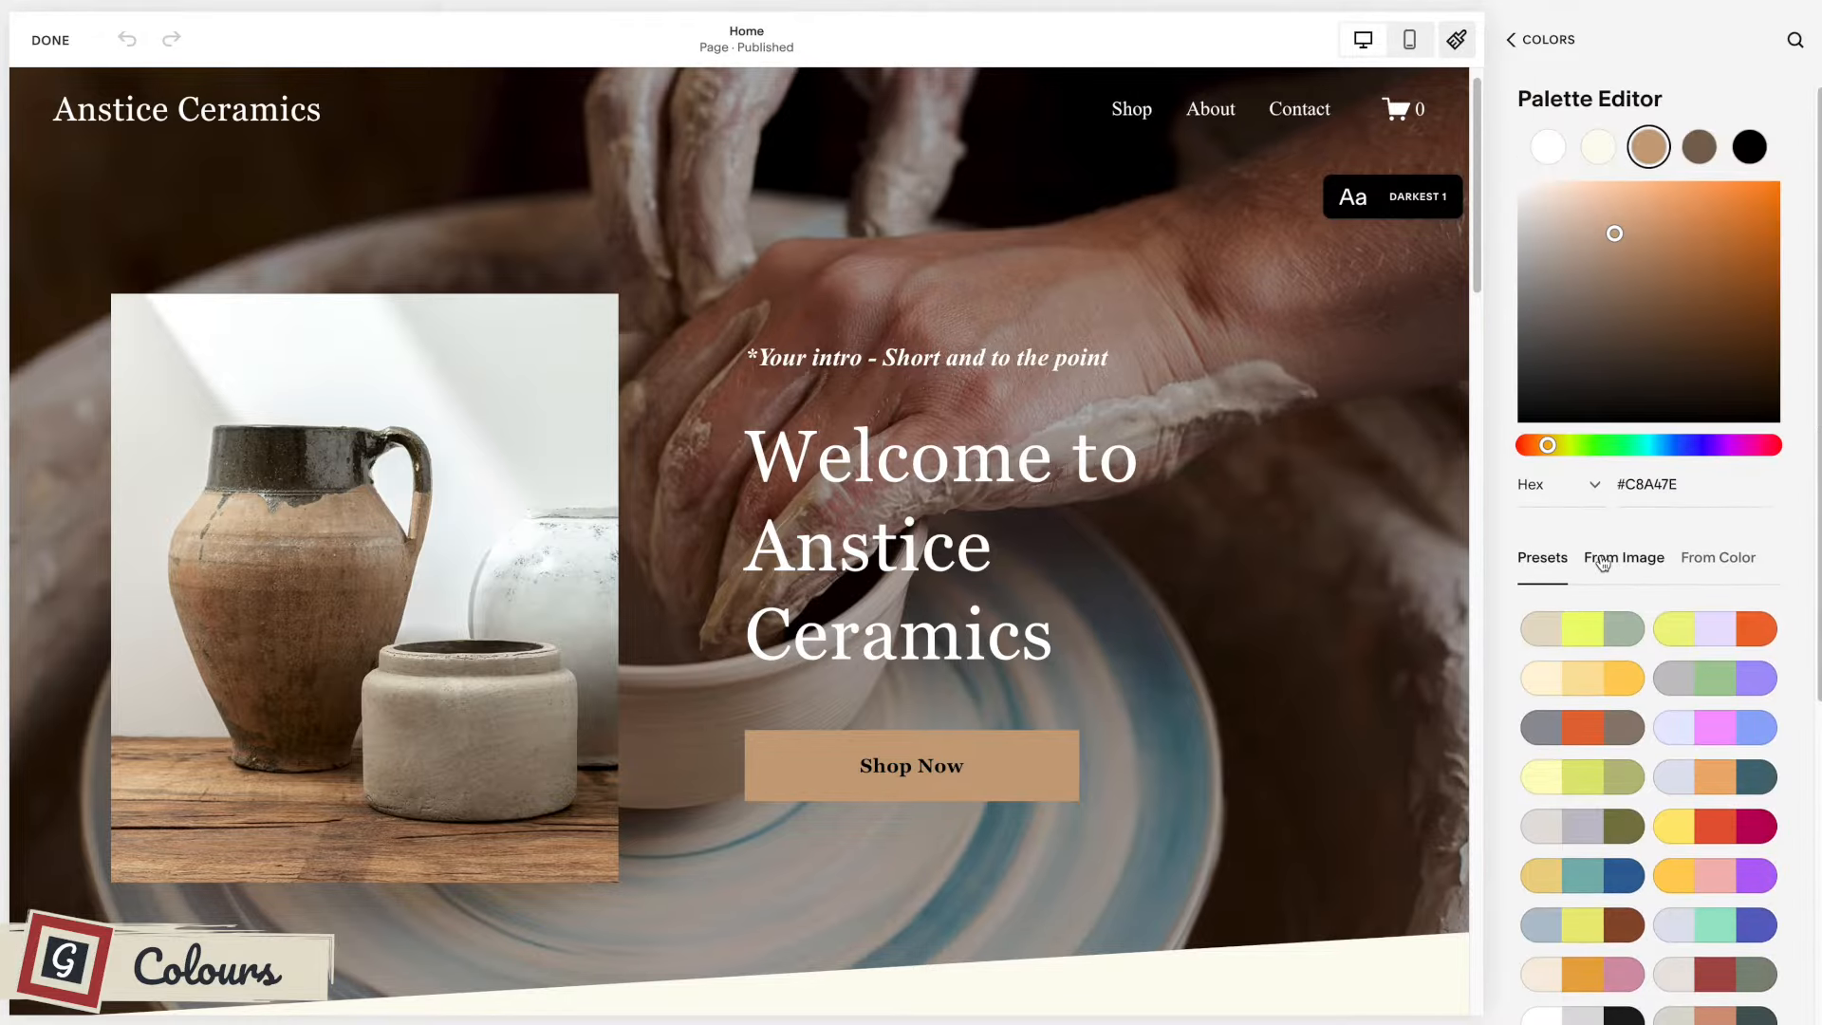
{"action": "left_click", "coordinate": [1613, 559]}
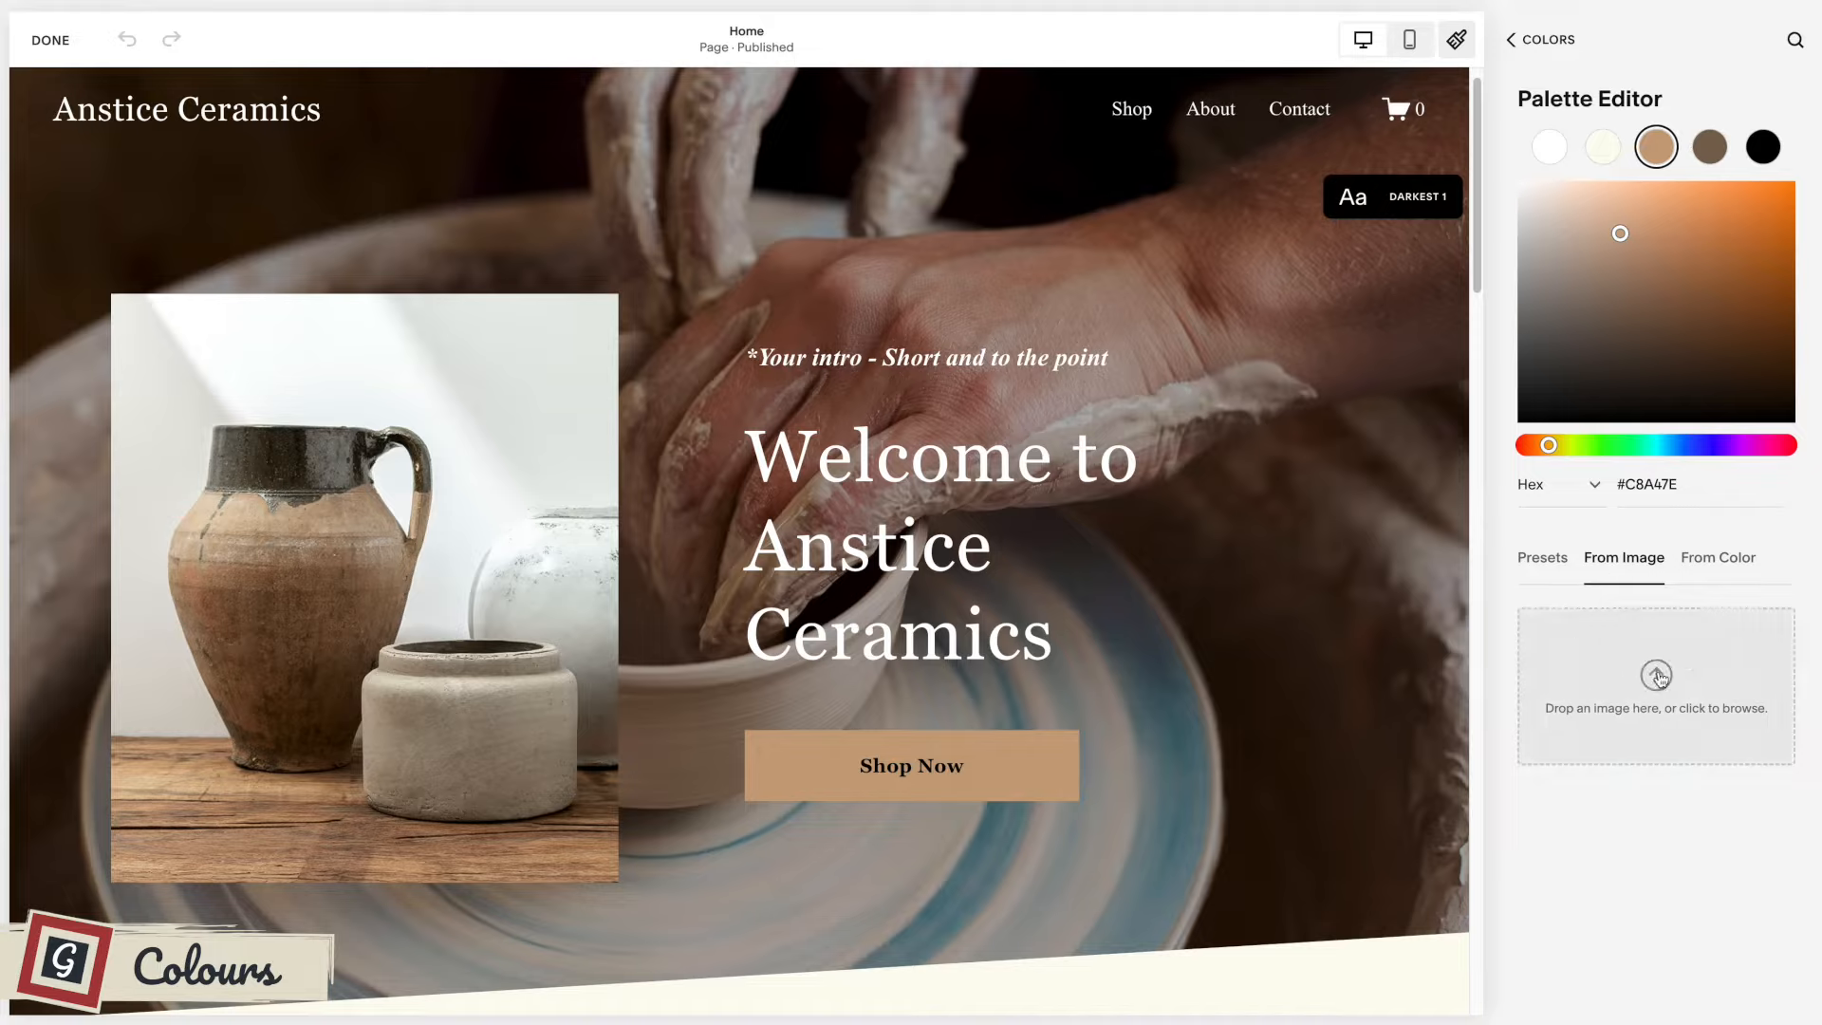
{"action": "left_click", "coordinate": [1701, 564]}
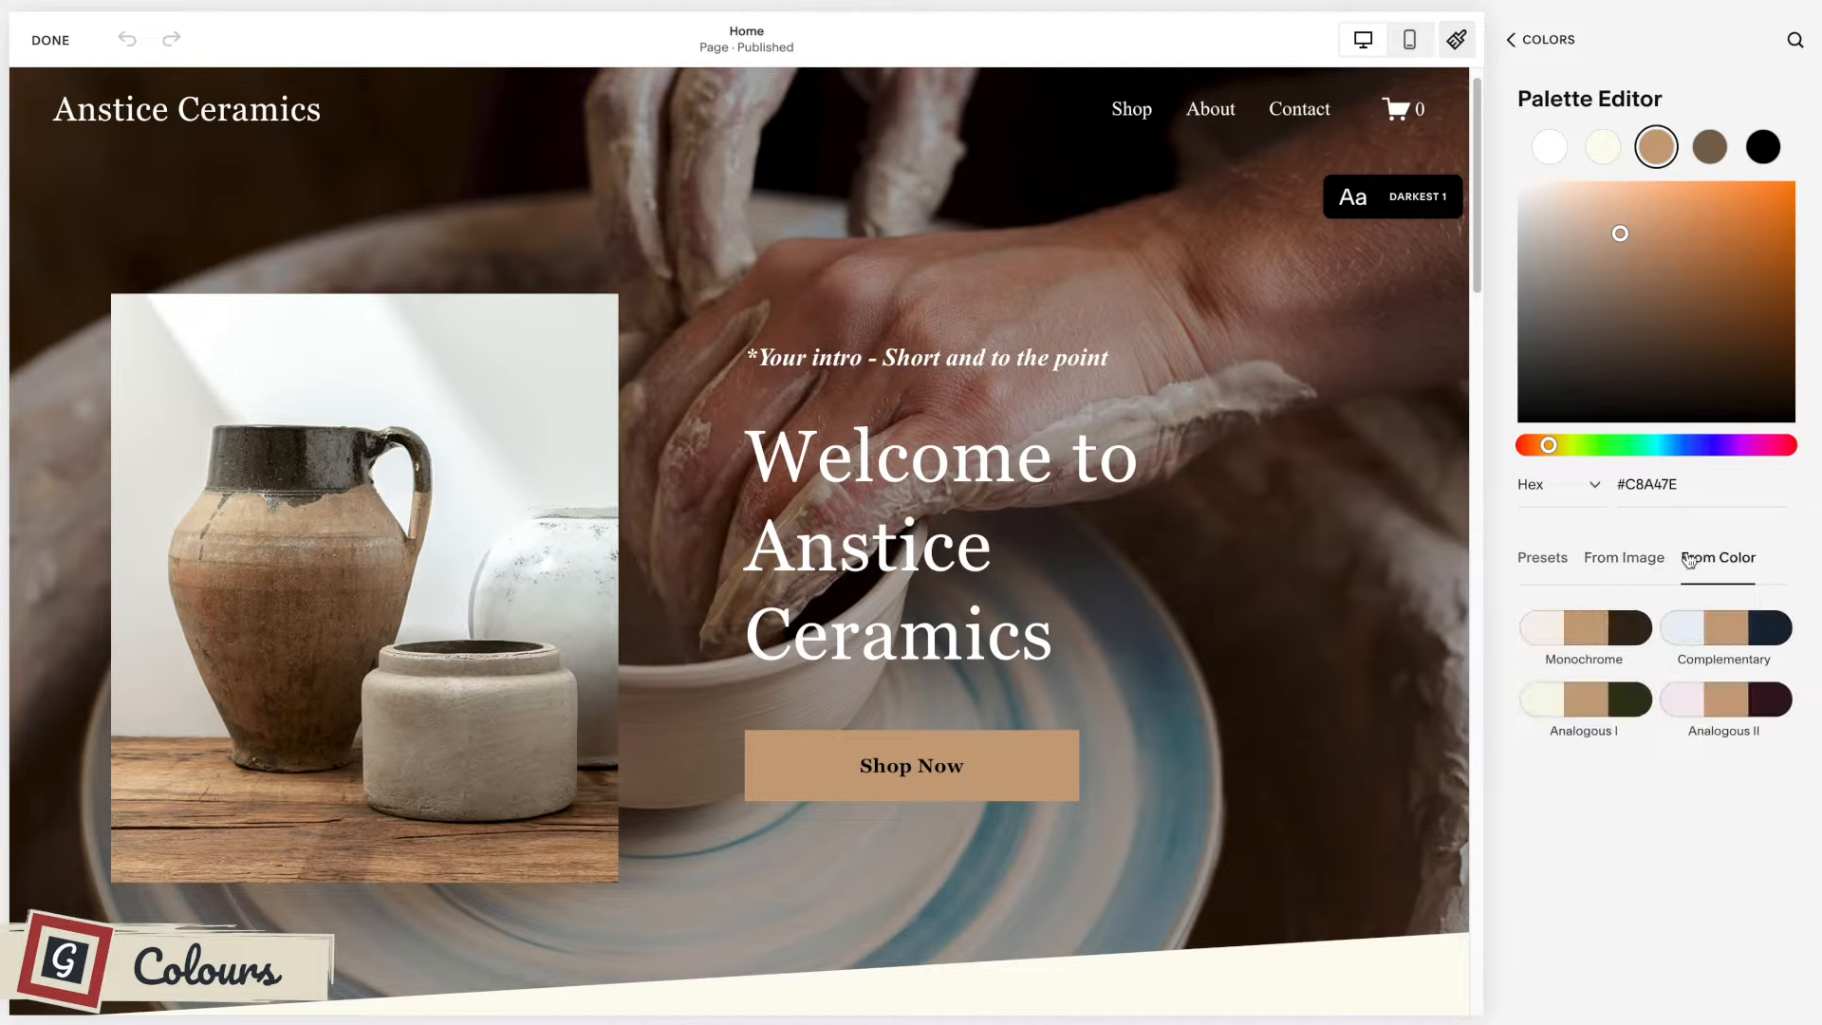
{"action": "left_click", "coordinate": [1543, 565]}
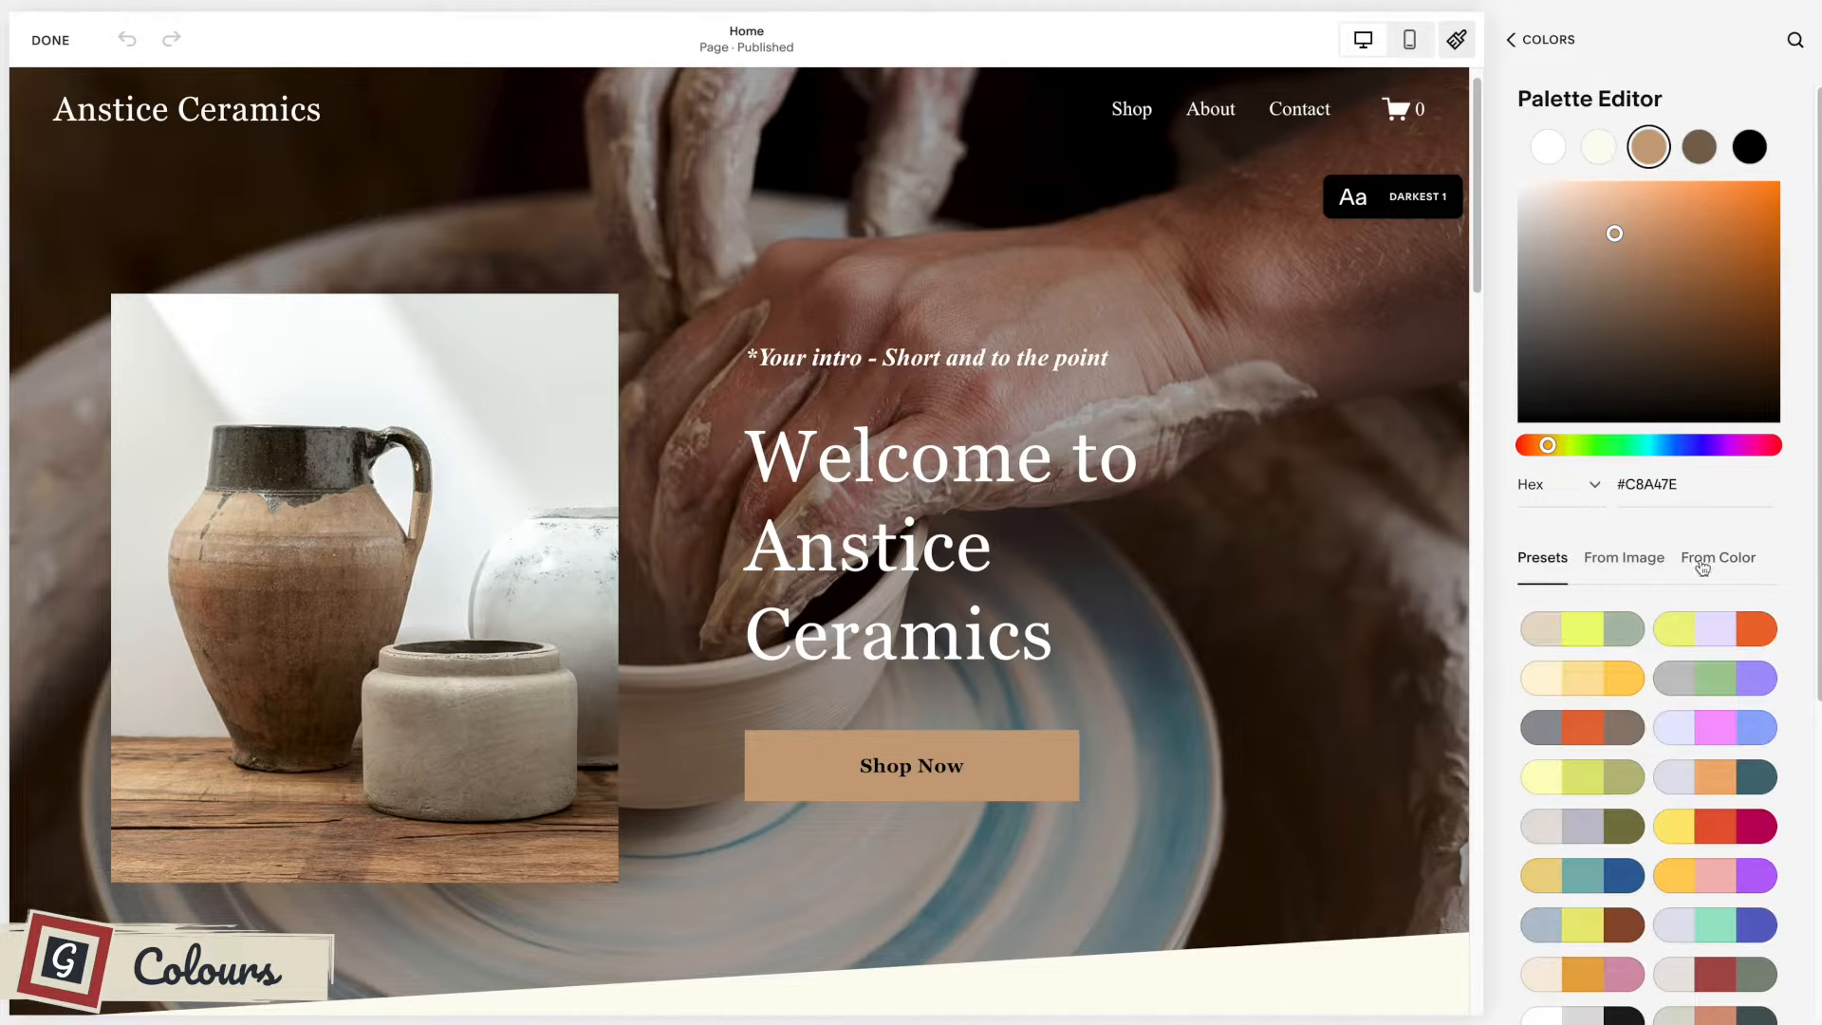
Try the preset palette of pale grey, dark blue and light blue and review it down the home page to the footer.
{"action": "scroll", "coordinate": [1734, 551], "scroll_direction": "down", "scroll_amount": 2}
{"action": "scroll", "coordinate": [1733, 531], "scroll_direction": "down", "scroll_amount": 5}
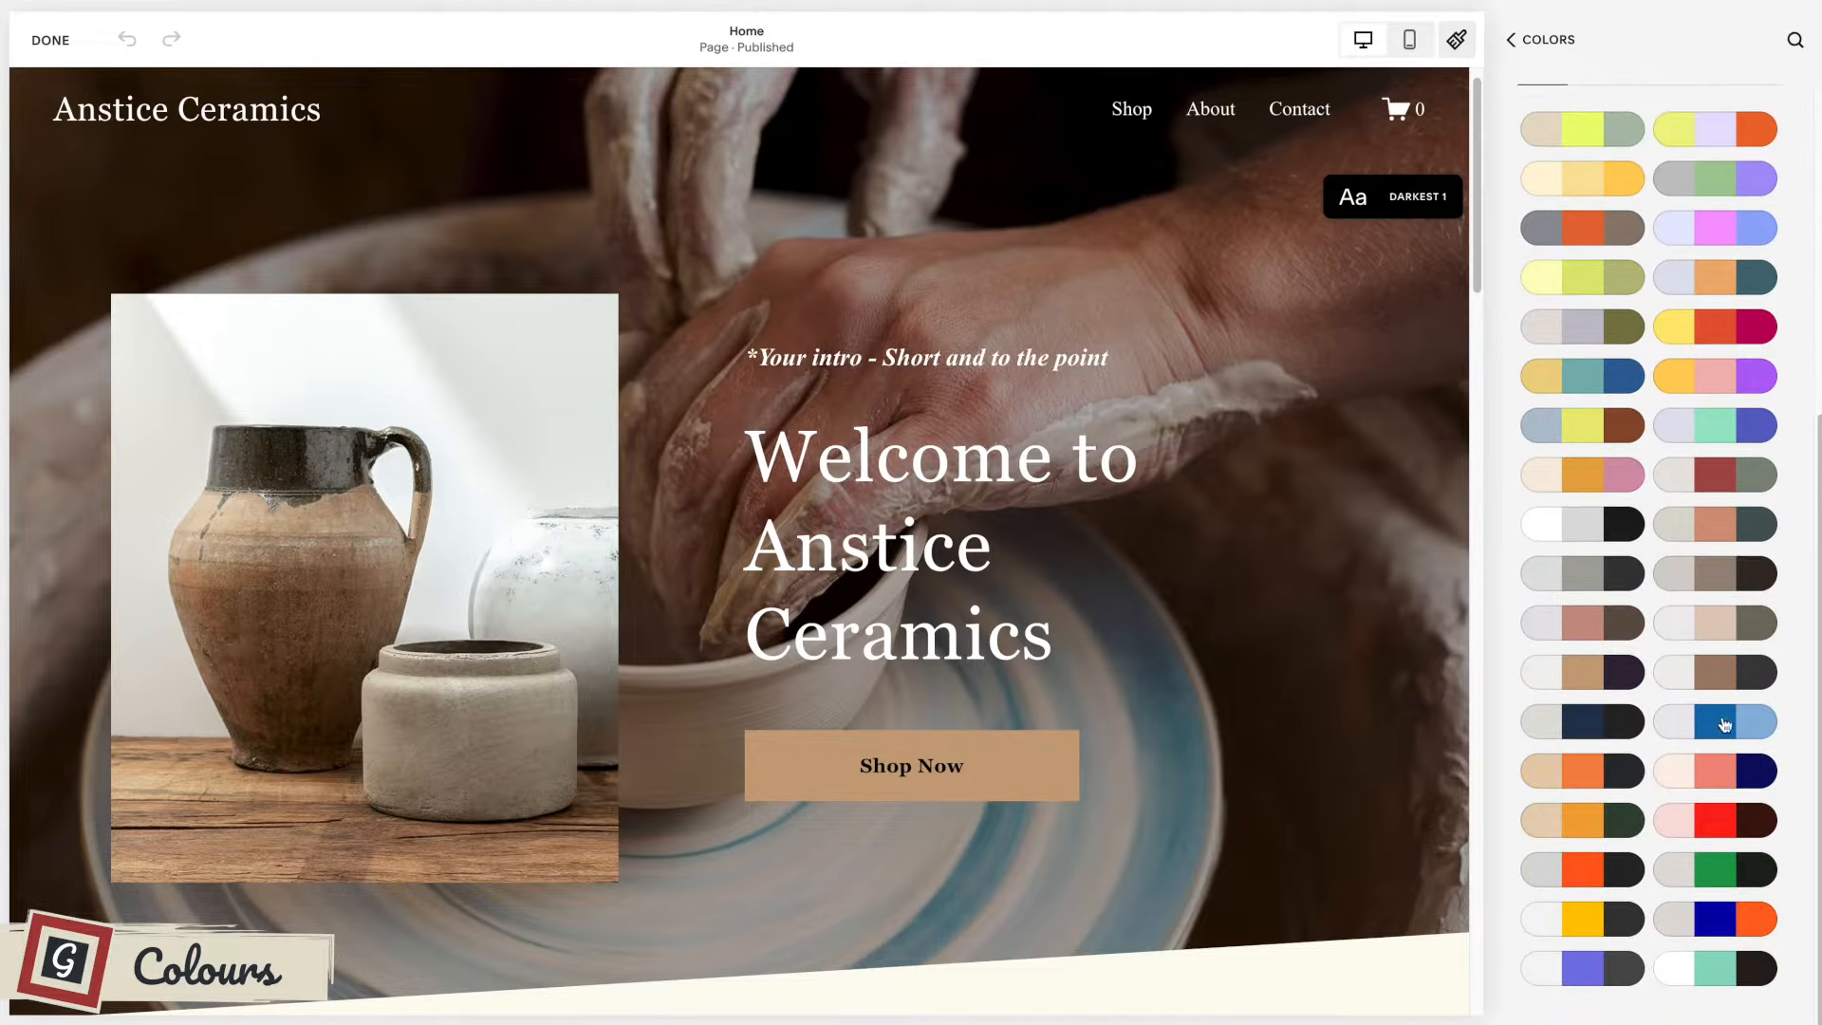
{"action": "left_click", "coordinate": [1725, 725]}
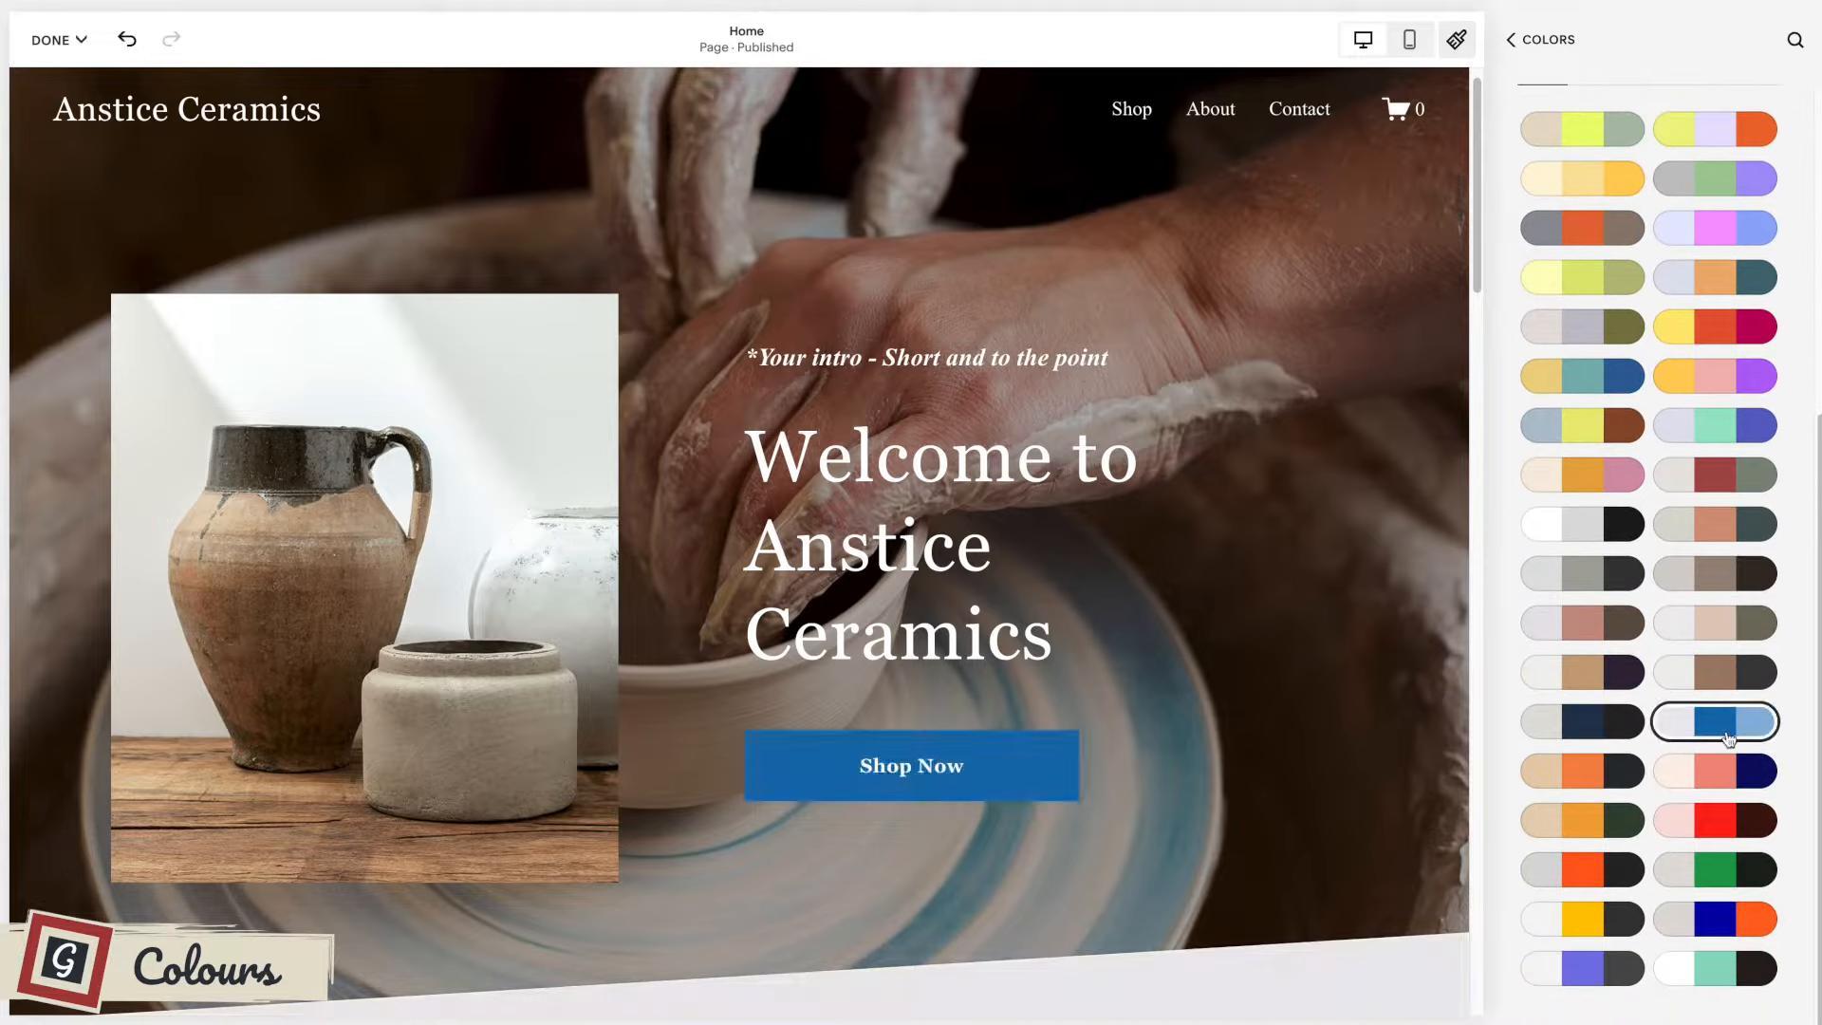
{"action": "scroll", "coordinate": [1325, 617], "scroll_direction": "down", "scroll_amount": 8}
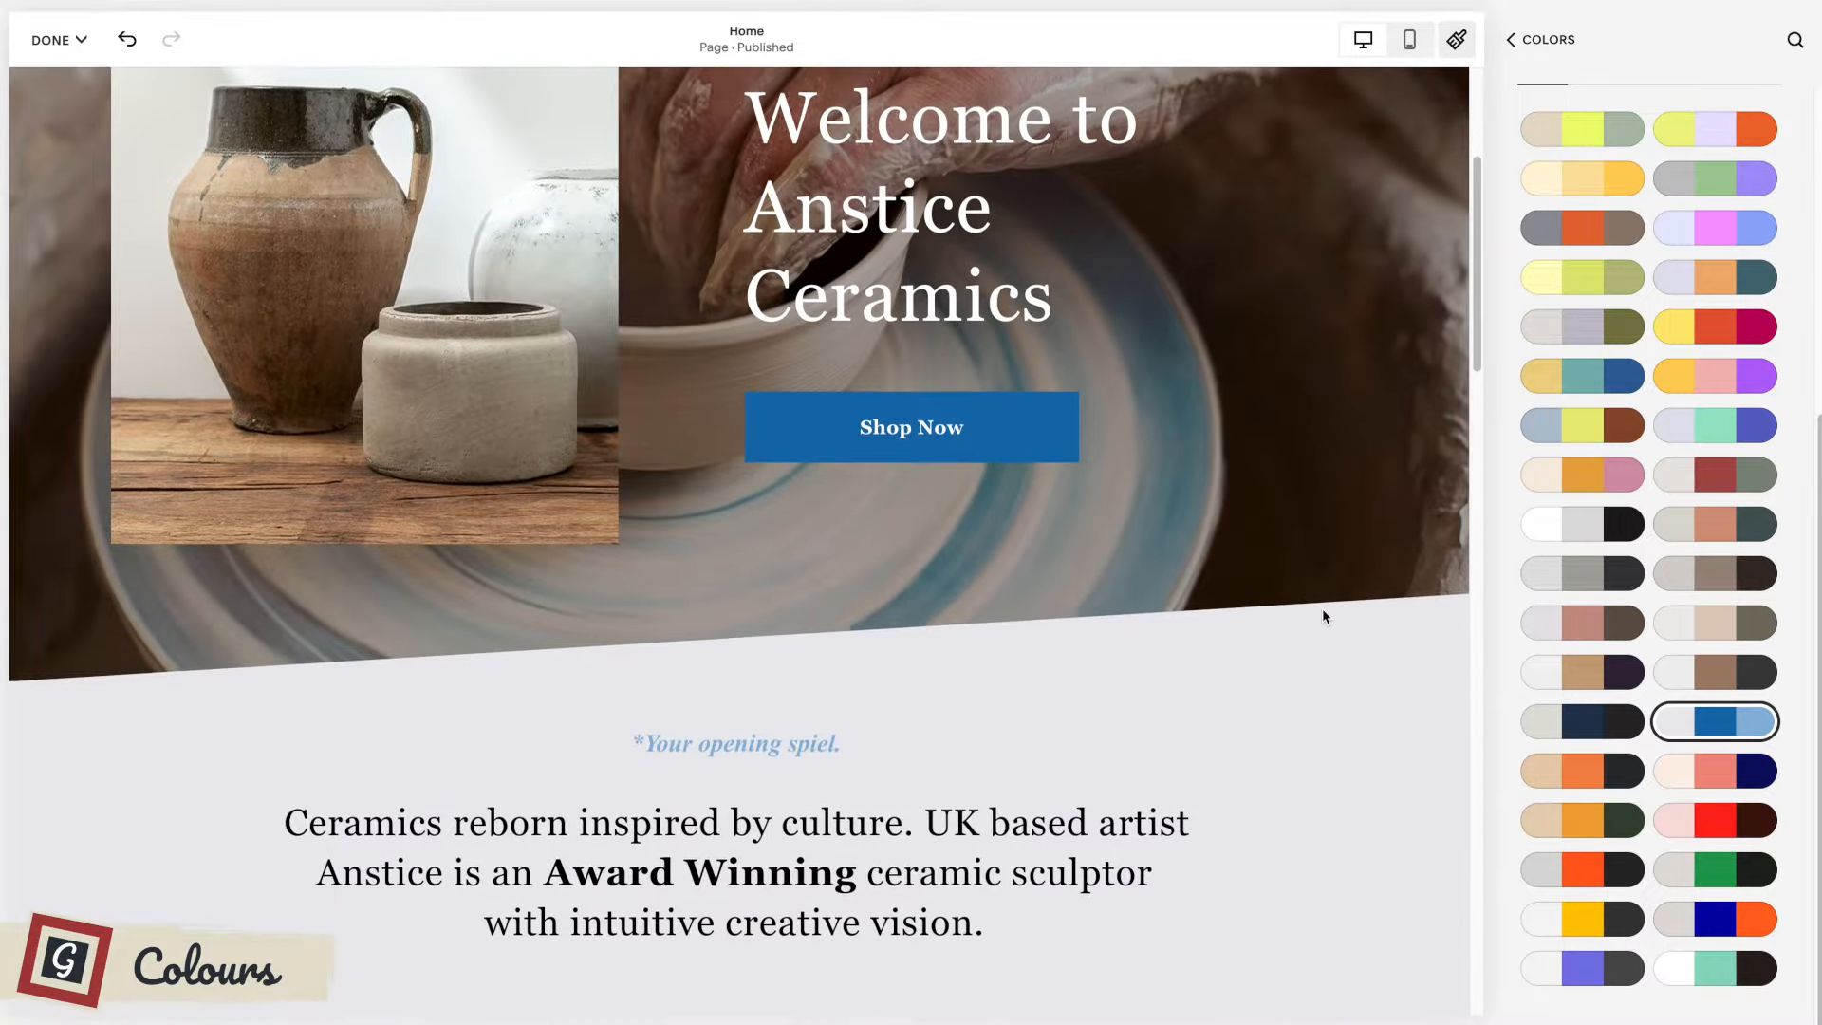
{"action": "scroll", "coordinate": [1324, 616], "scroll_direction": "down", "scroll_amount": 7}
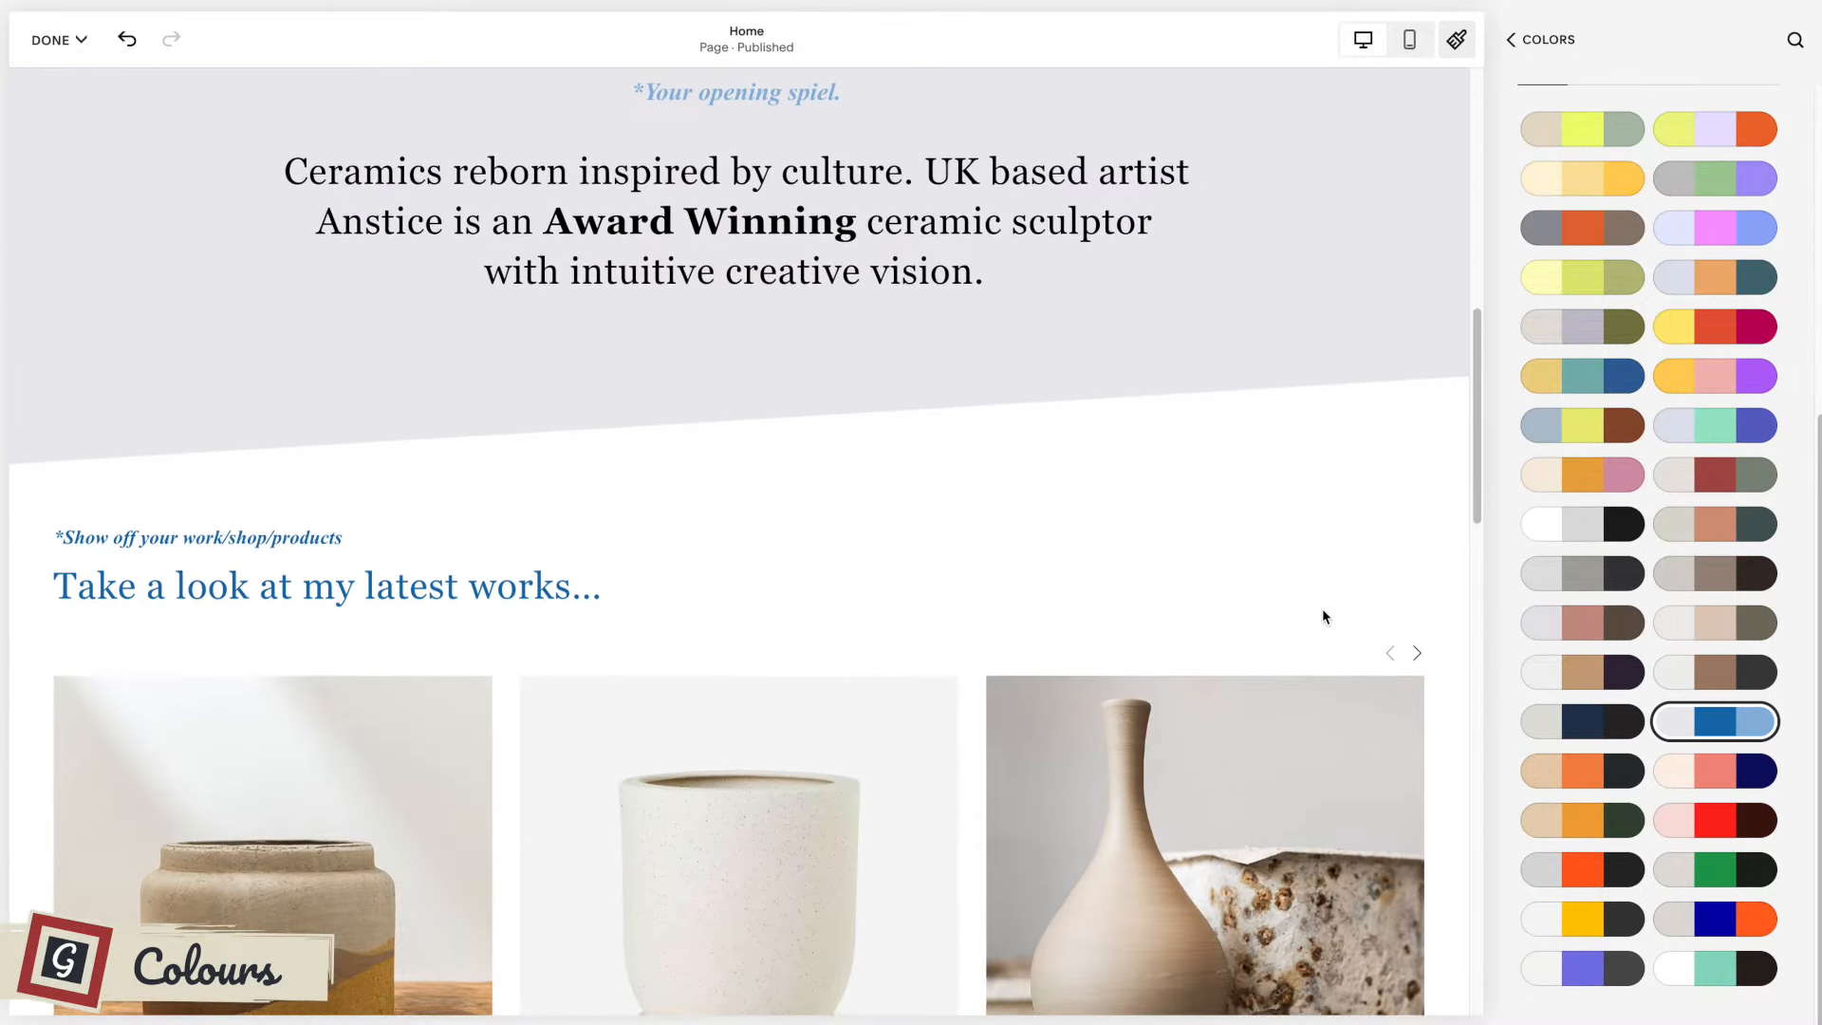
{"action": "scroll", "coordinate": [1323, 617], "scroll_direction": "up", "scroll_amount": 2}
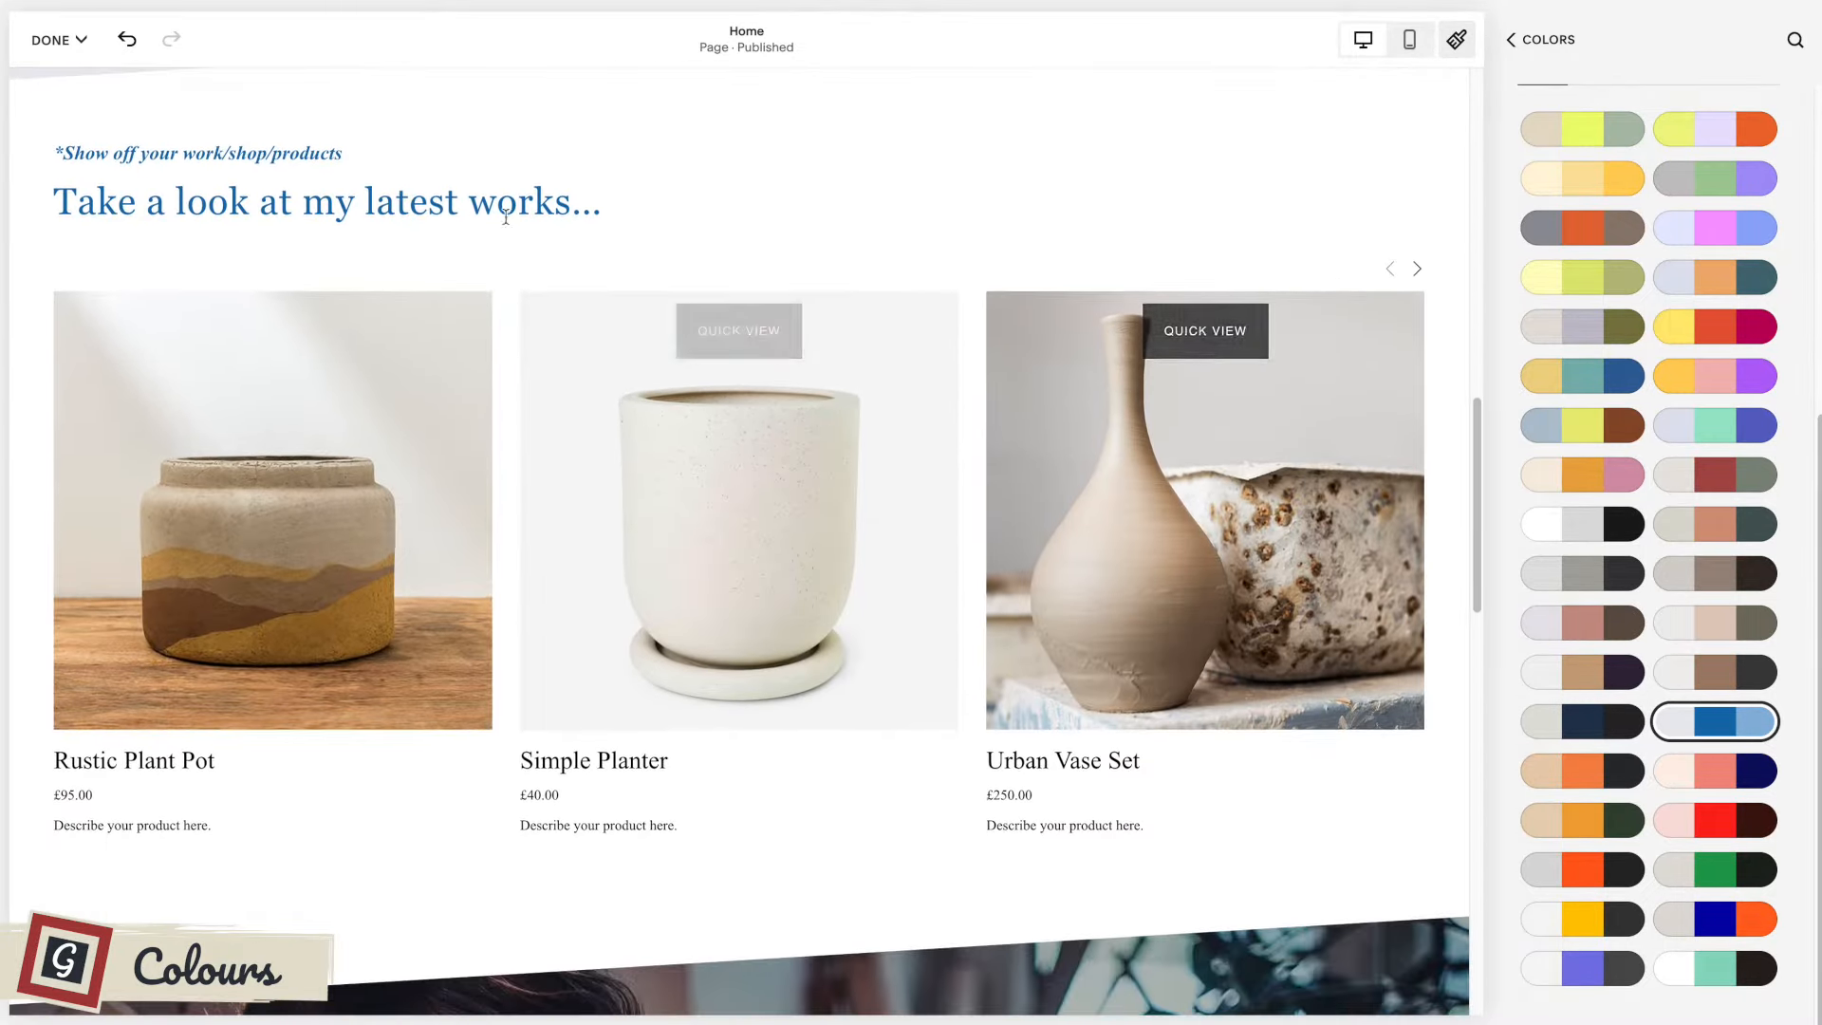
{"action": "scroll", "coordinate": [911, 425], "scroll_direction": "down", "scroll_amount": 12}
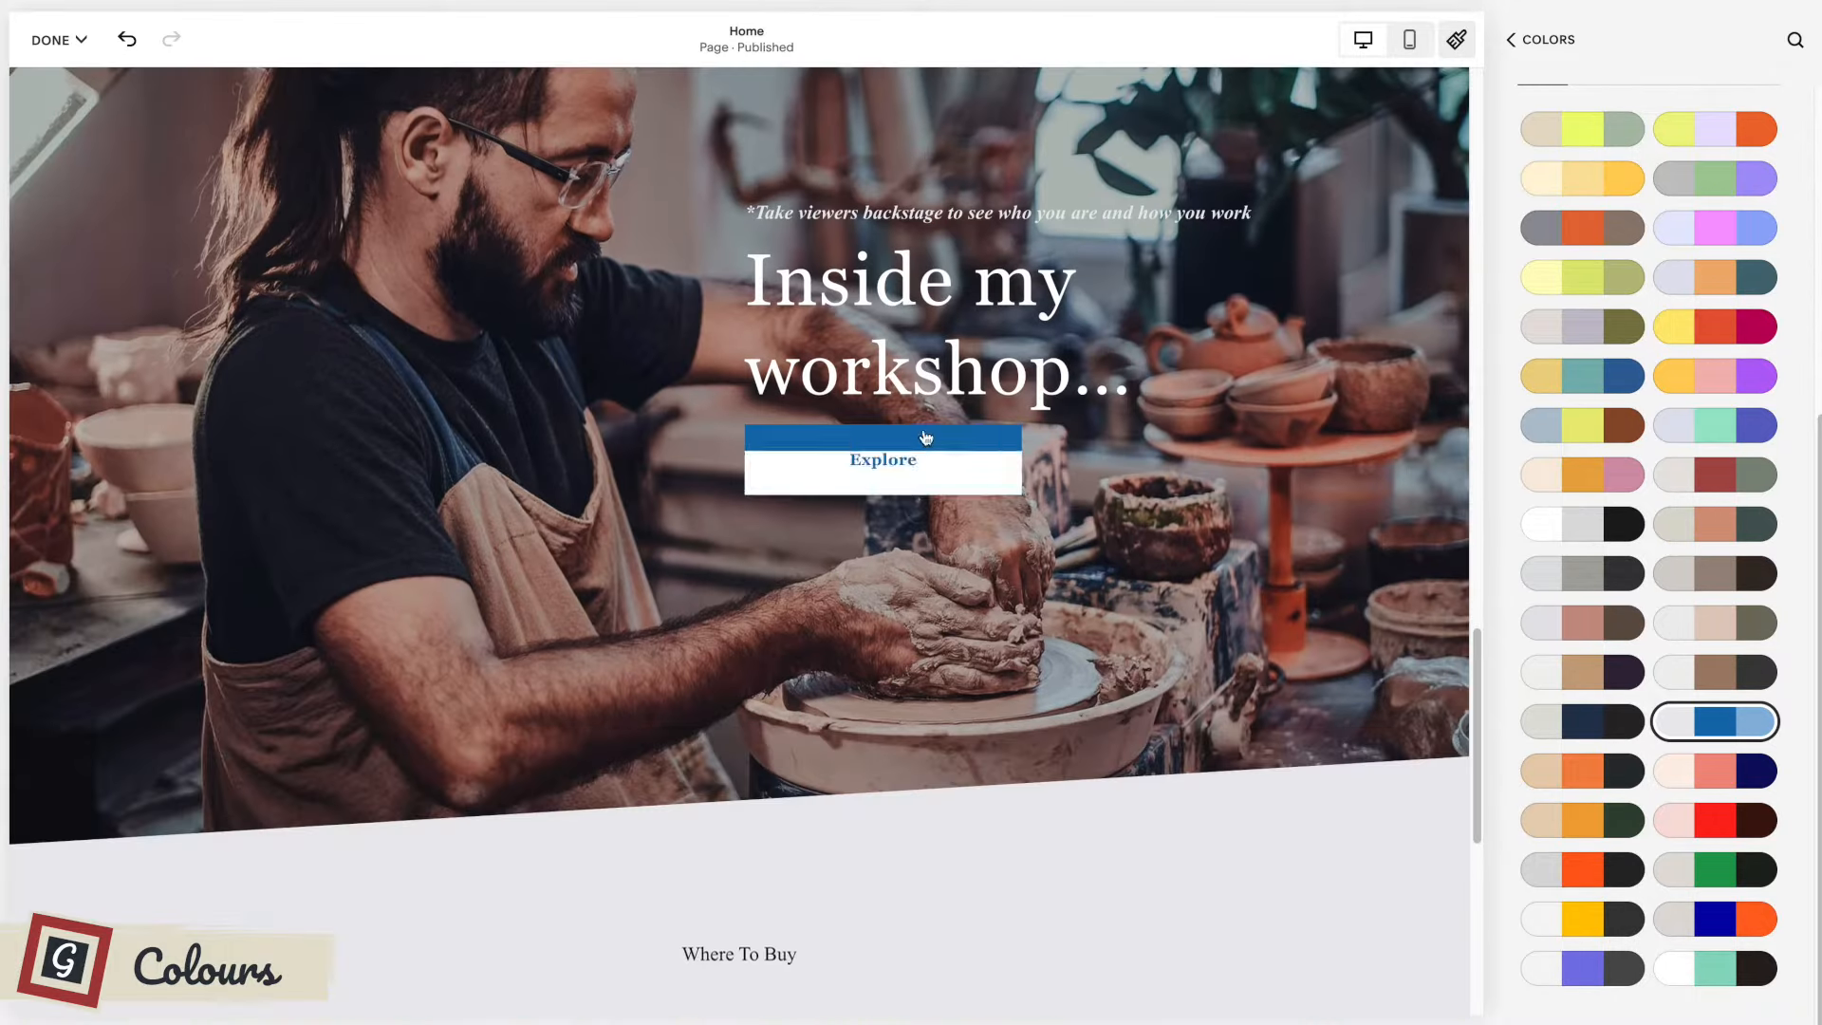
{"action": "scroll", "coordinate": [927, 452], "scroll_direction": "down", "scroll_amount": 3}
{"action": "scroll", "coordinate": [962, 441], "scroll_direction": "down", "scroll_amount": 1}
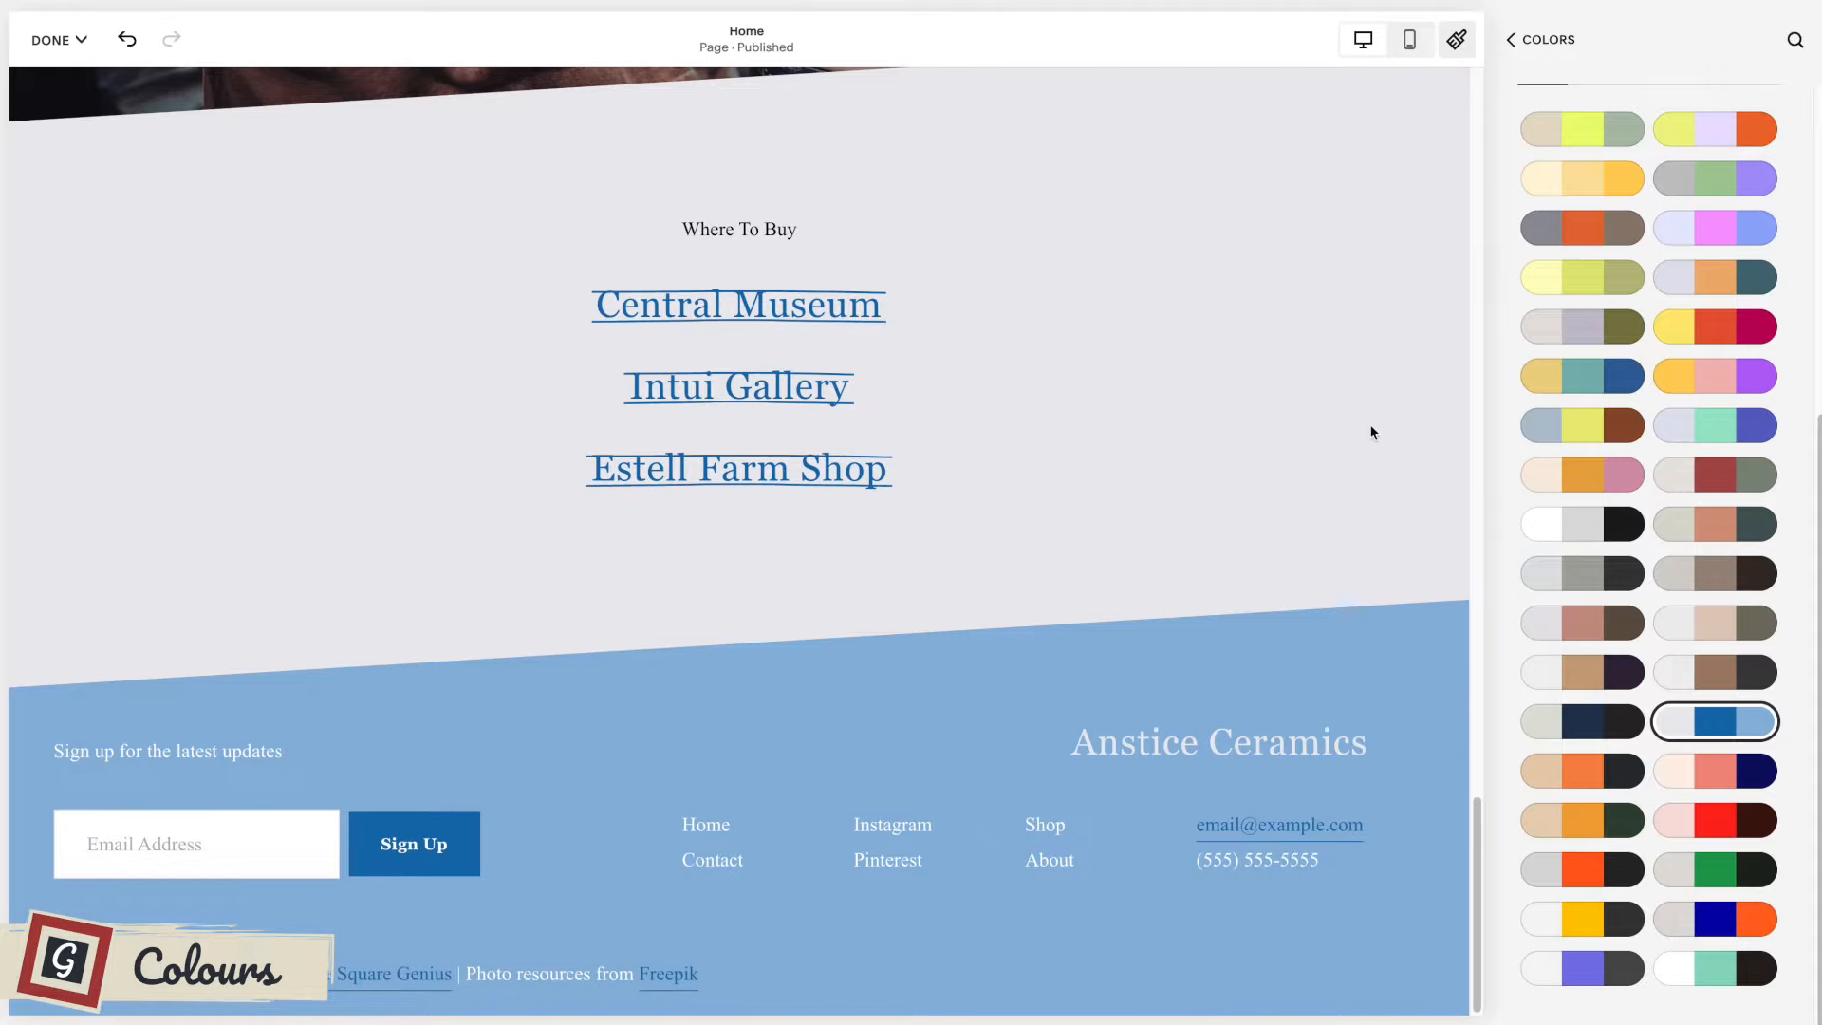
{"action": "scroll", "coordinate": [1369, 433], "scroll_direction": "up", "scroll_amount": 15}
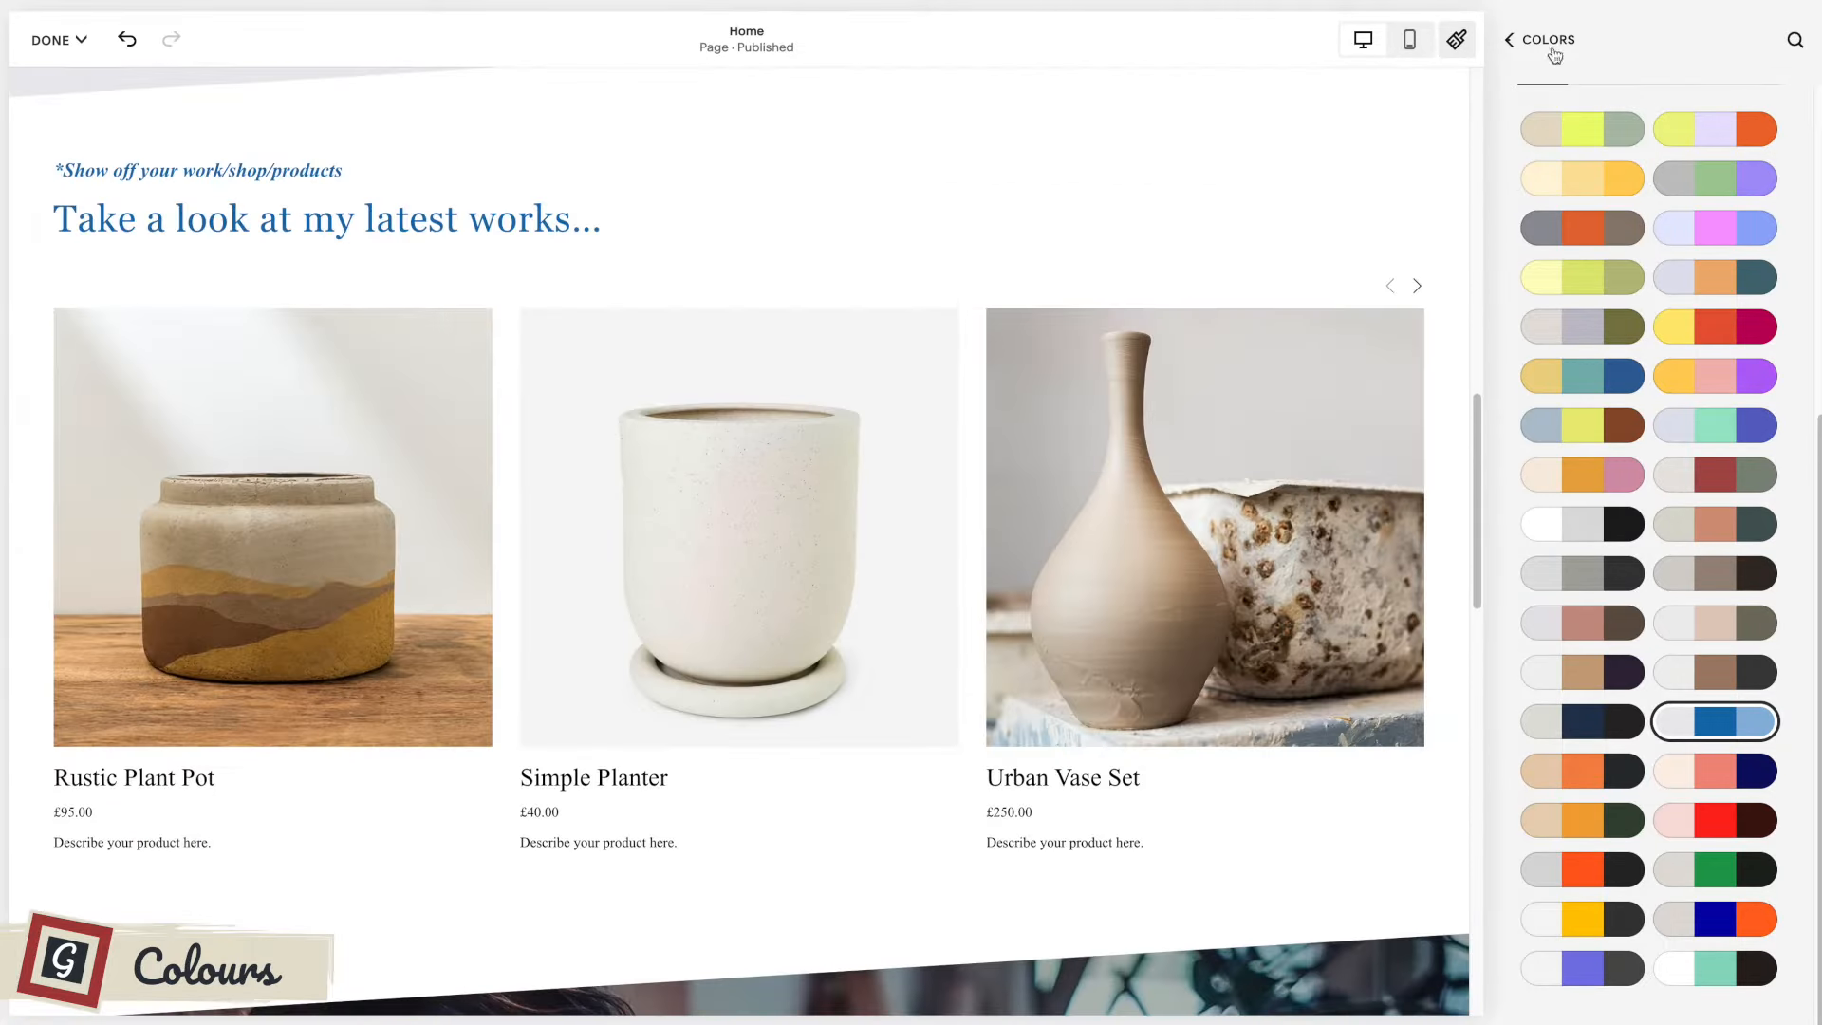
Apply the preset palette of lavender, pink and periwinkle blue and review it on the upper home page sections.
{"action": "left_click", "coordinate": [1695, 227]}
{"action": "scroll", "coordinate": [1201, 330], "scroll_direction": "up", "scroll_amount": 5}
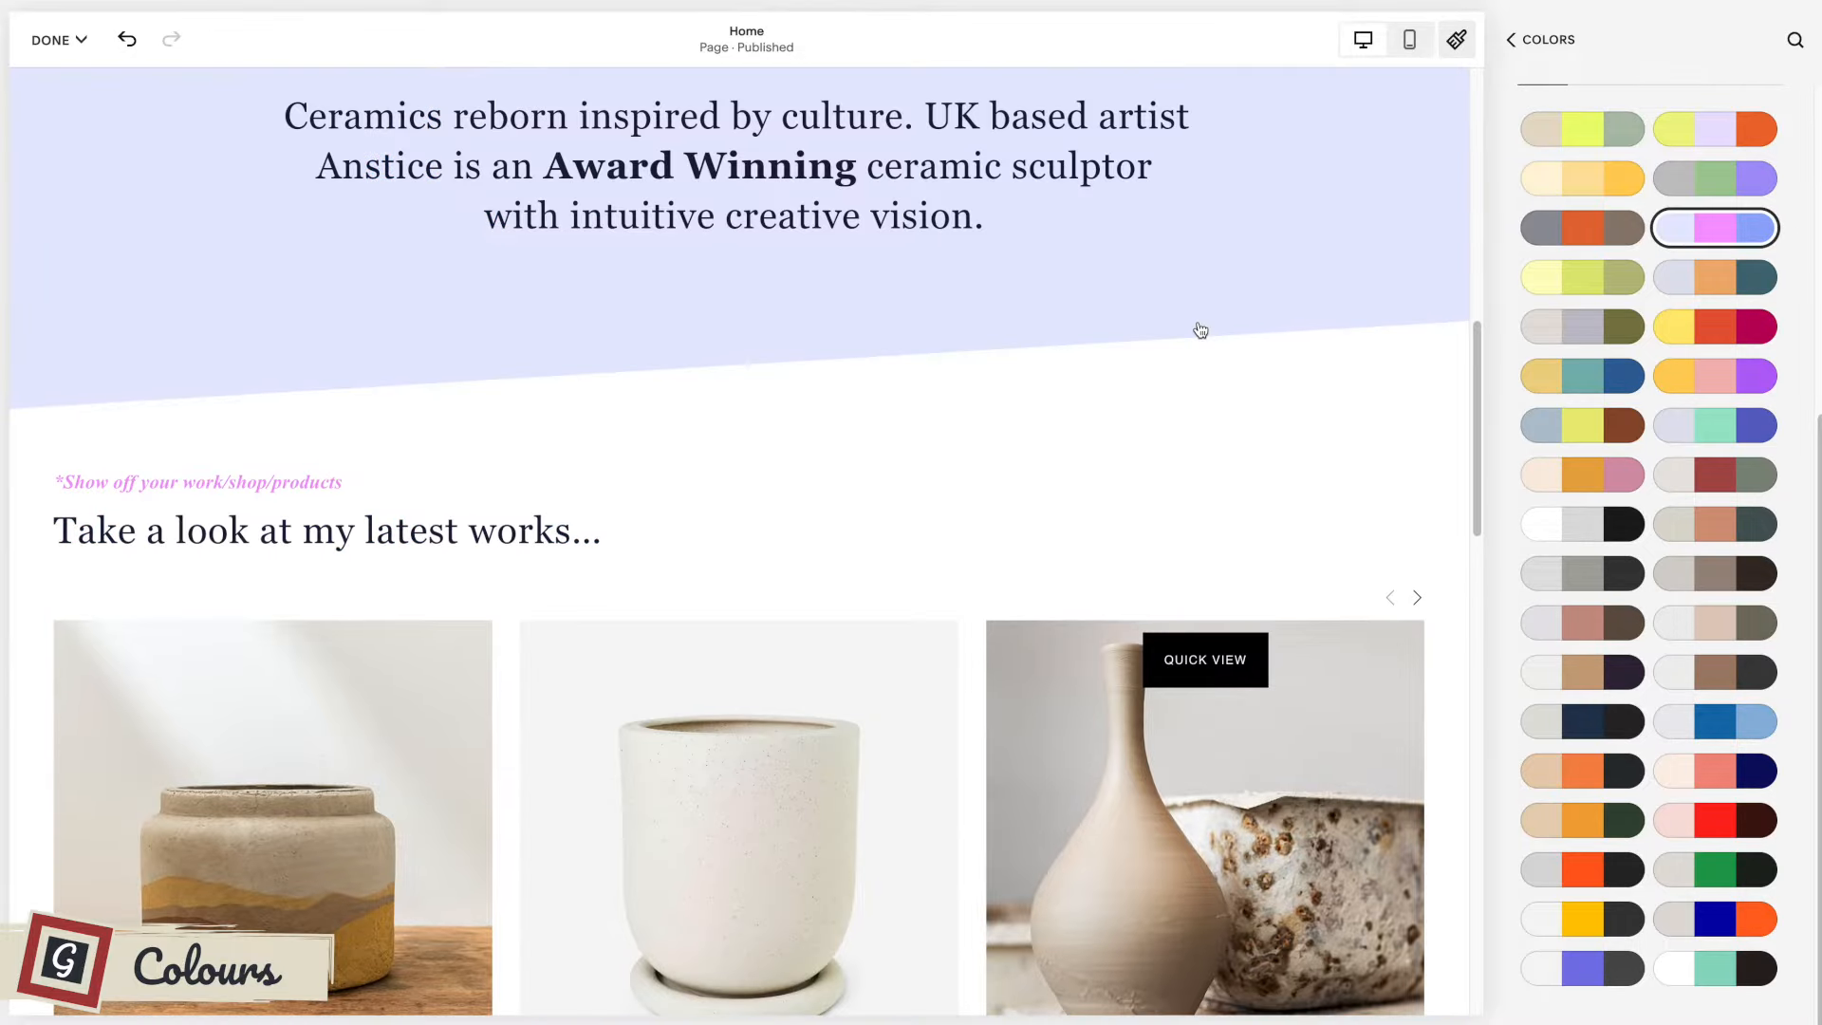
{"action": "scroll", "coordinate": [1197, 329], "scroll_direction": "up", "scroll_amount": 1}
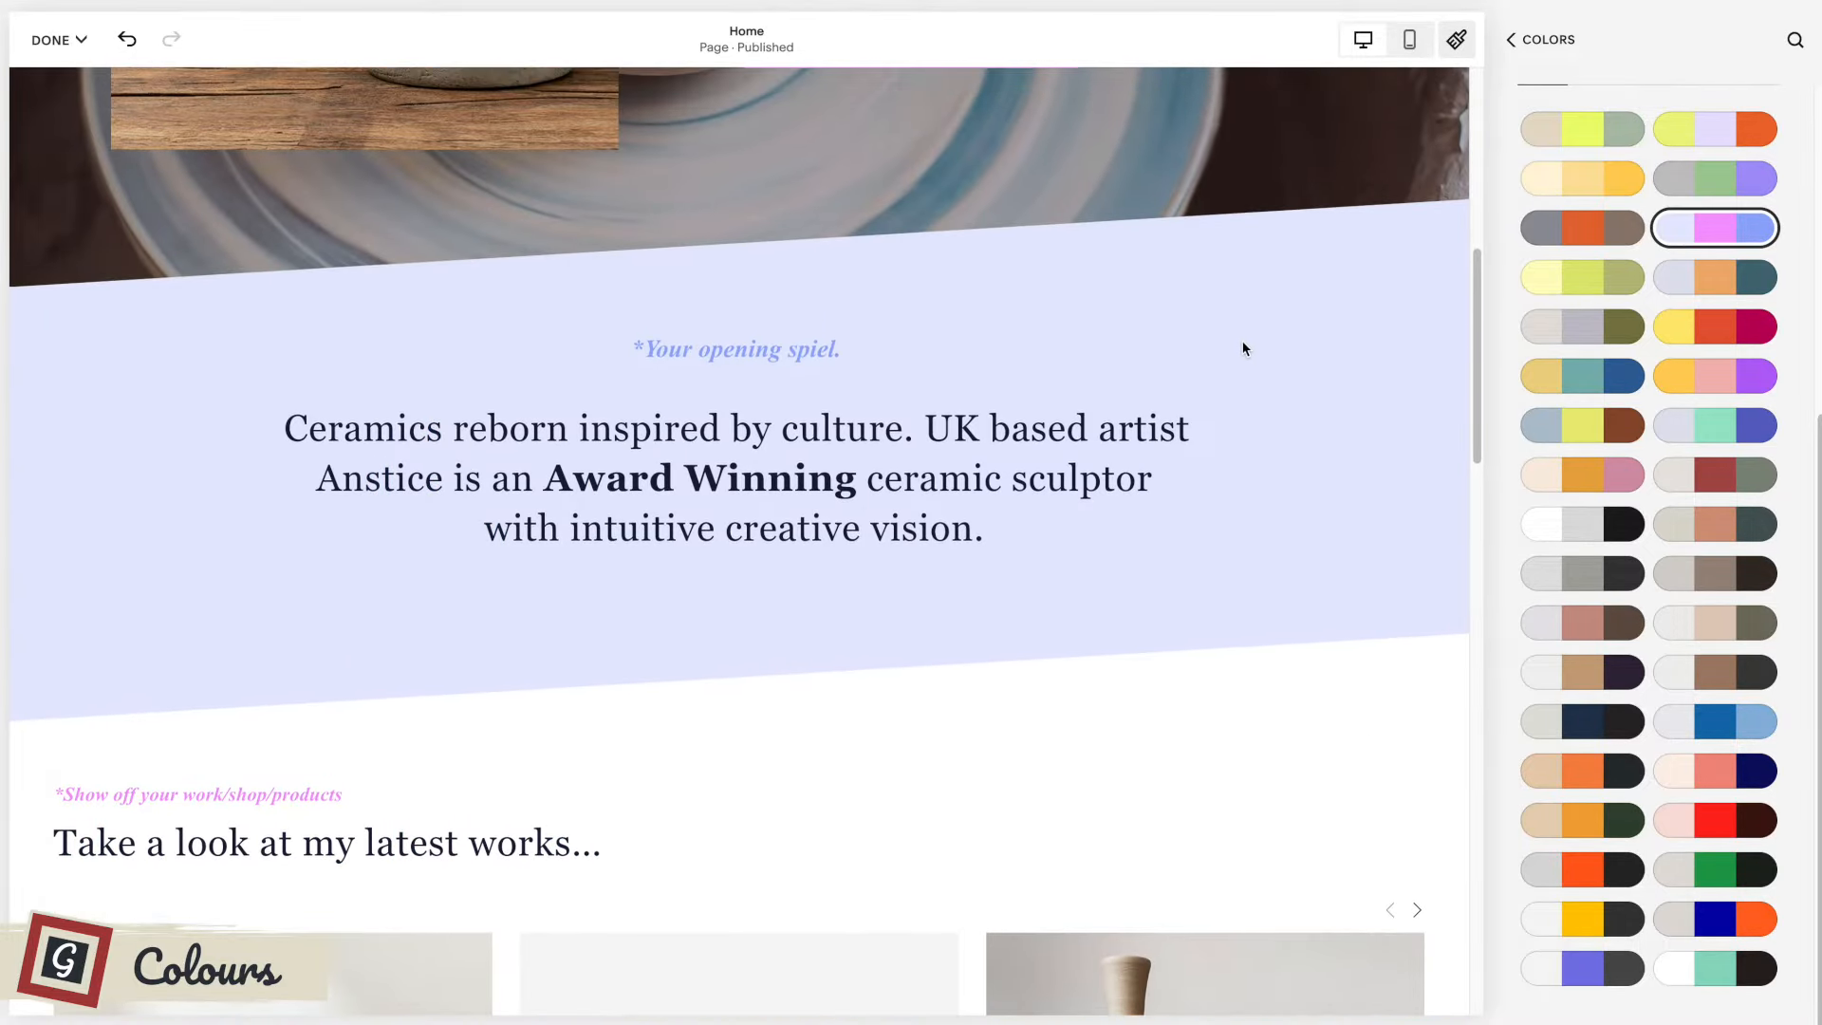
{"action": "left_click", "coordinate": [1715, 227]}
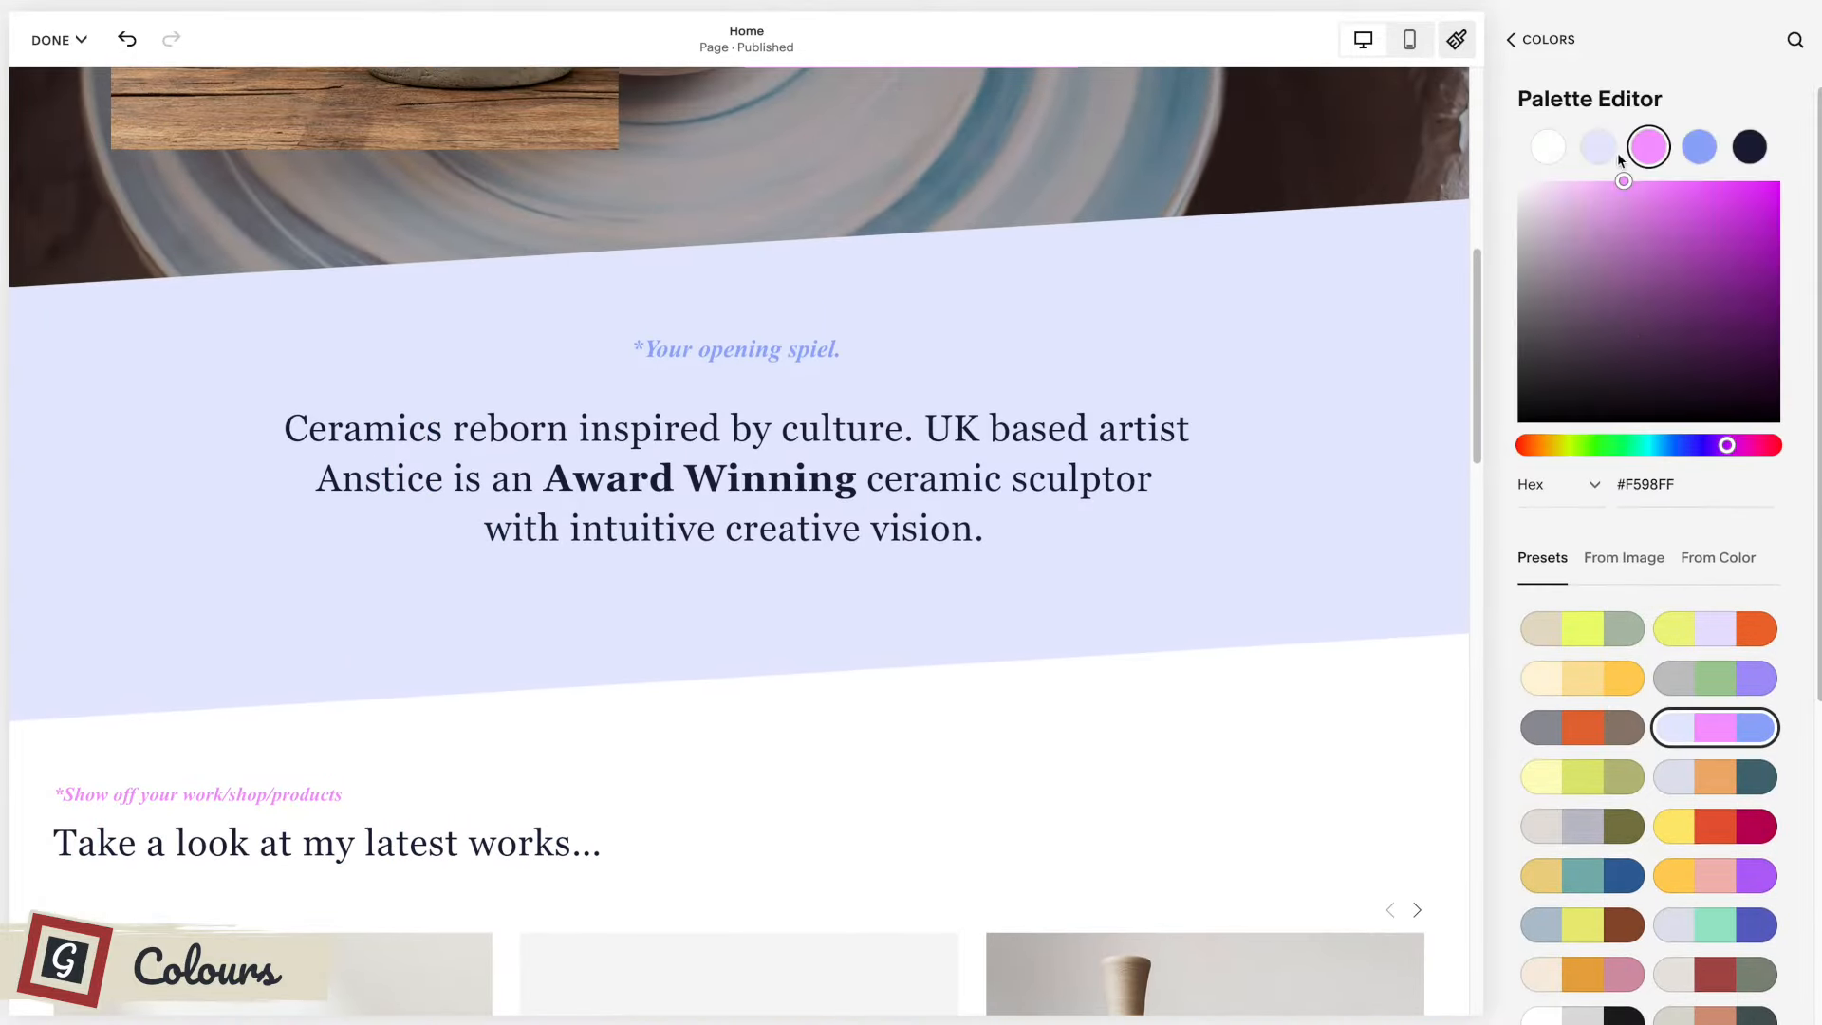
{"action": "scroll", "coordinate": [1119, 439], "scroll_direction": "up", "scroll_amount": 7}
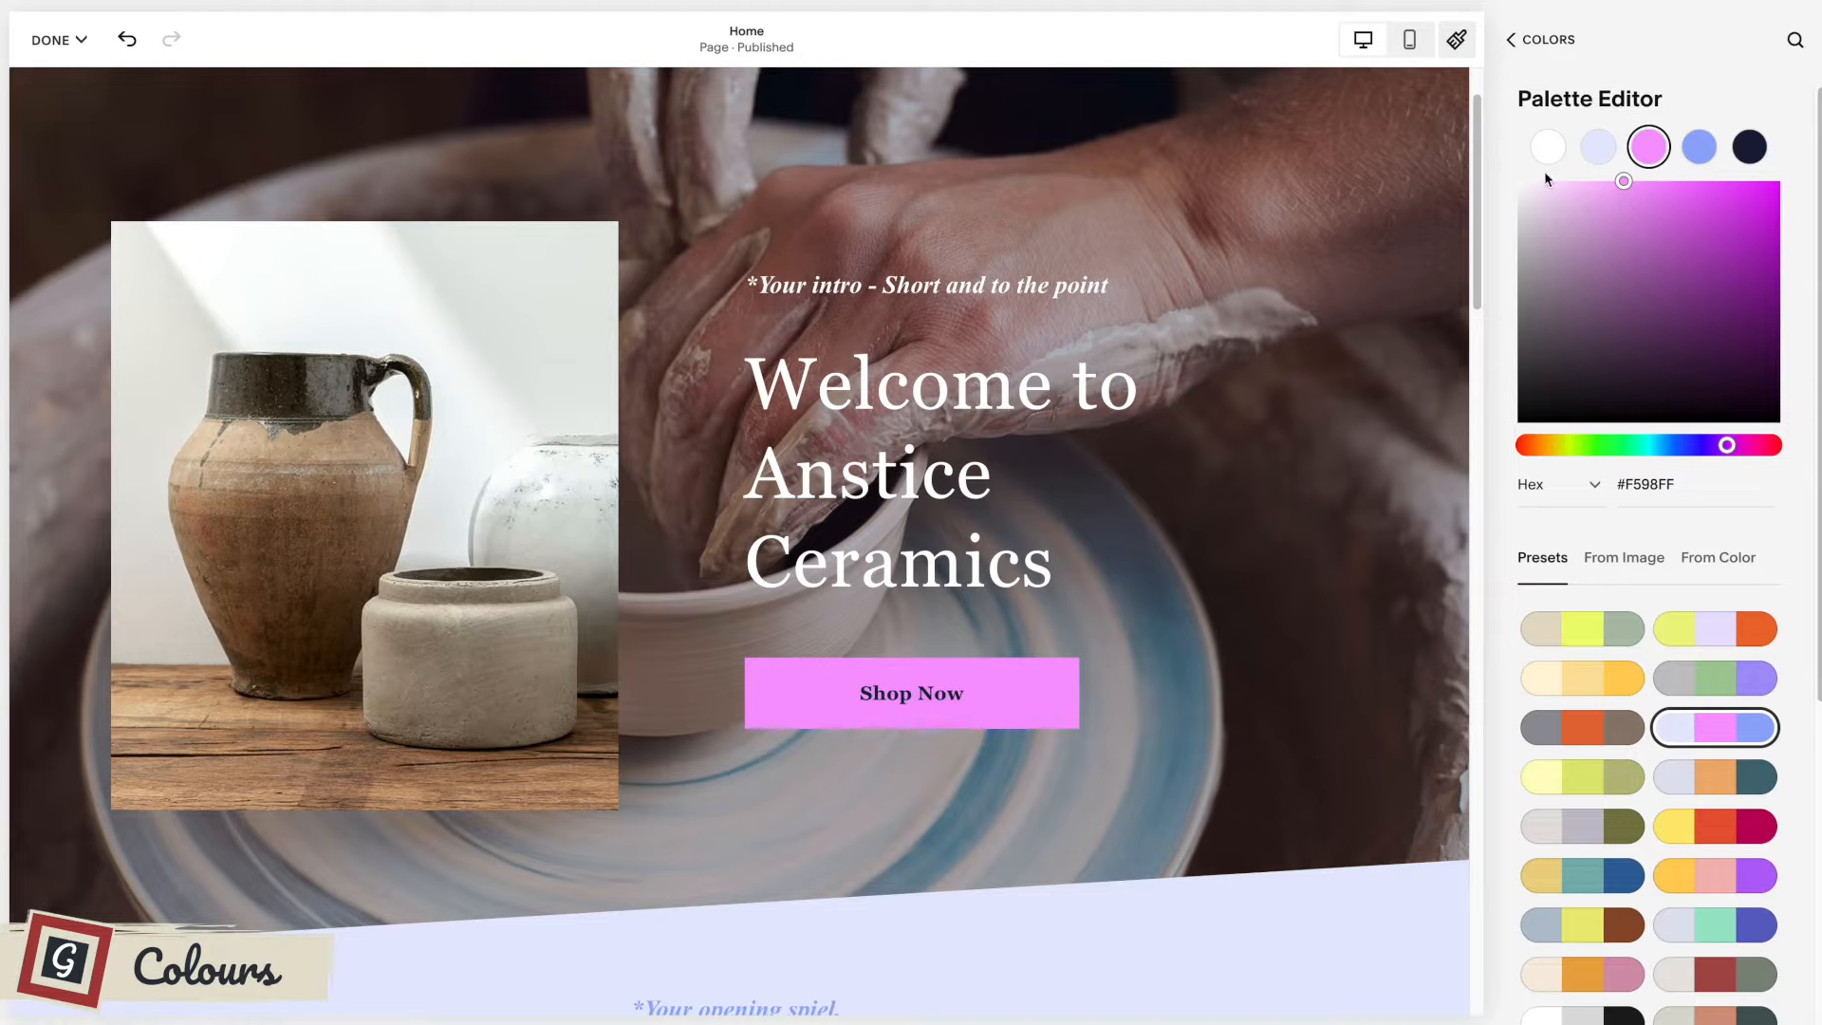
Return to the color theme list and review the themes assigned to the upper home page sections.
{"action": "left_click", "coordinate": [1535, 44]}
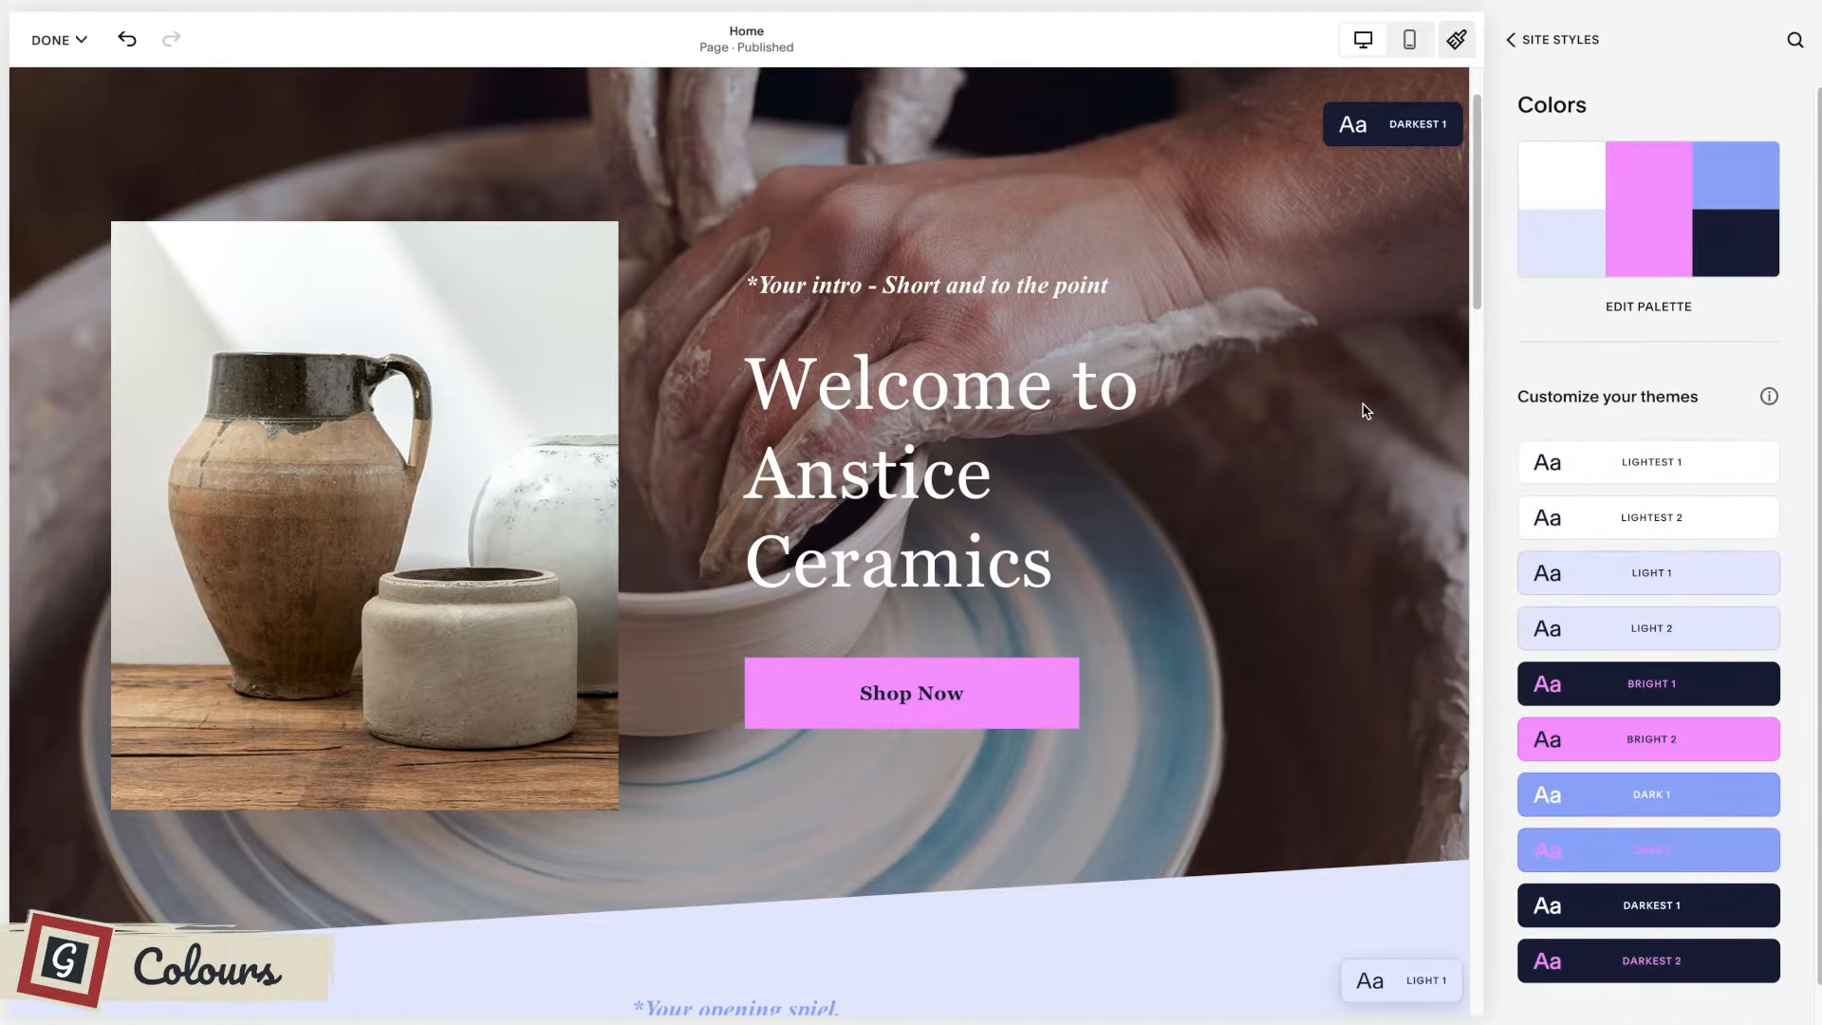
{"action": "scroll", "coordinate": [1365, 410], "scroll_direction": "down", "scroll_amount": 5}
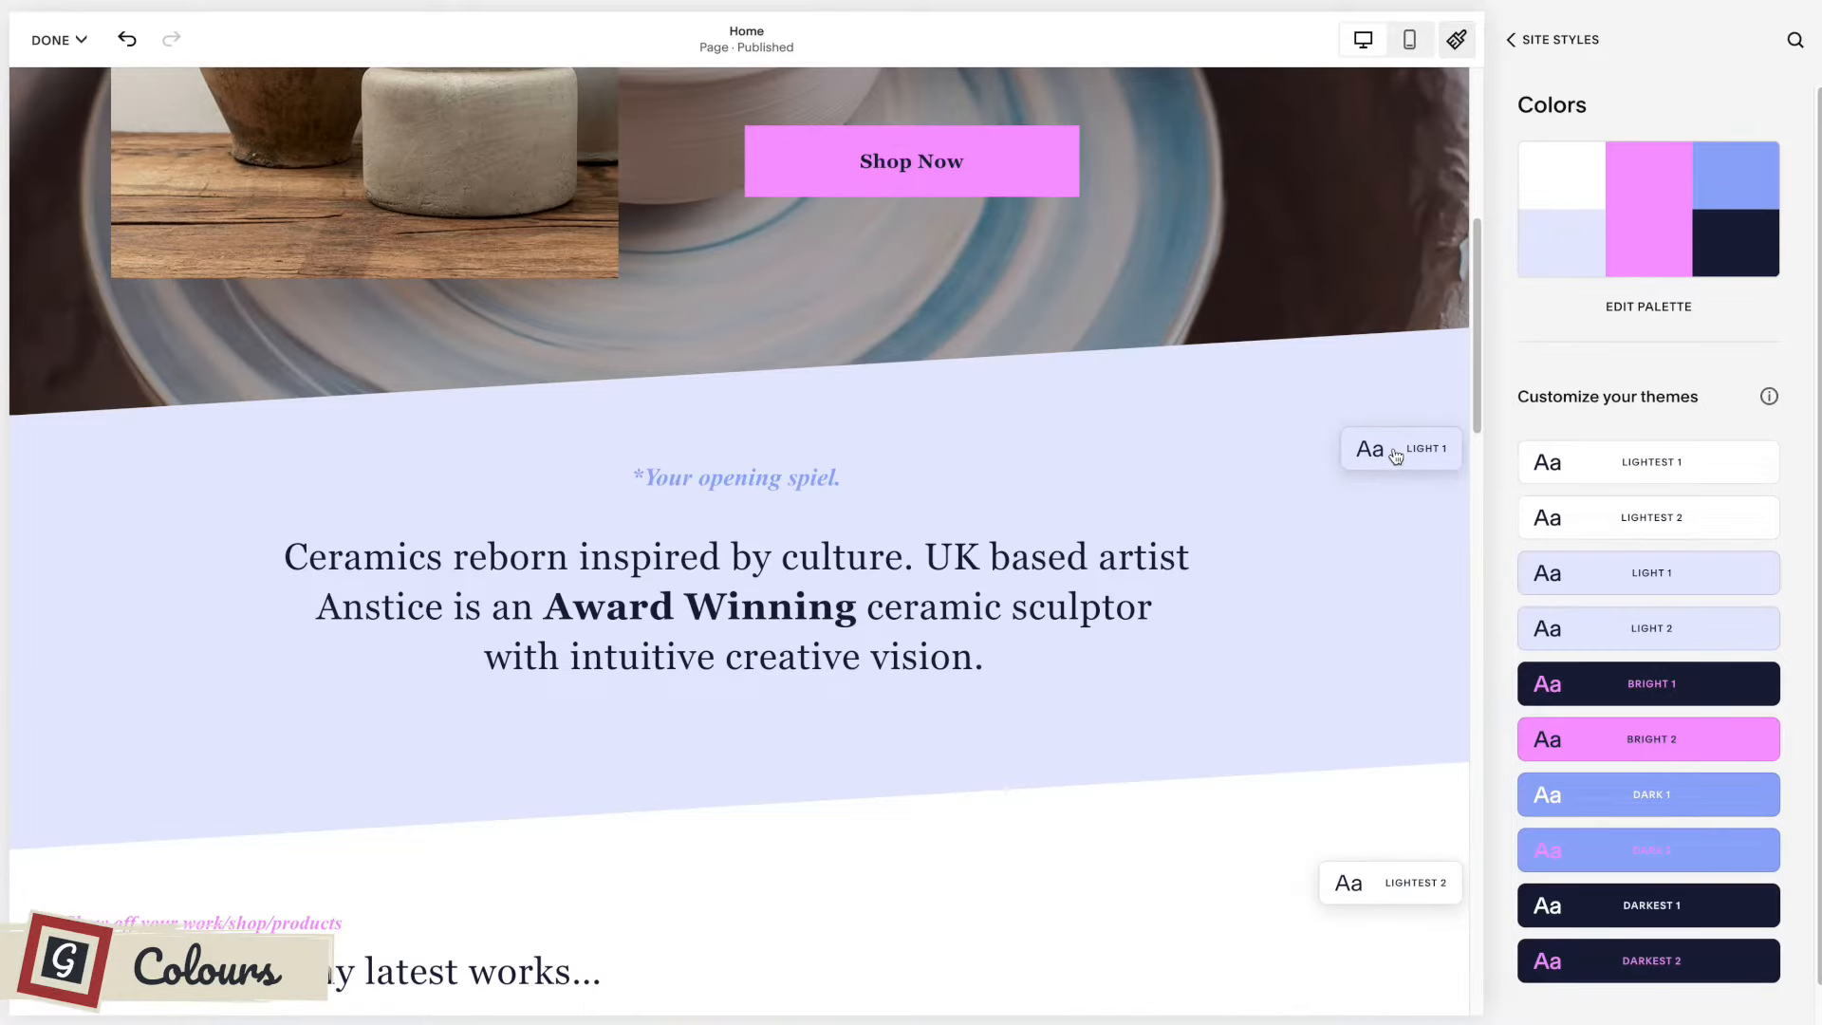
{"action": "scroll", "coordinate": [1346, 394], "scroll_direction": "up", "scroll_amount": 3}
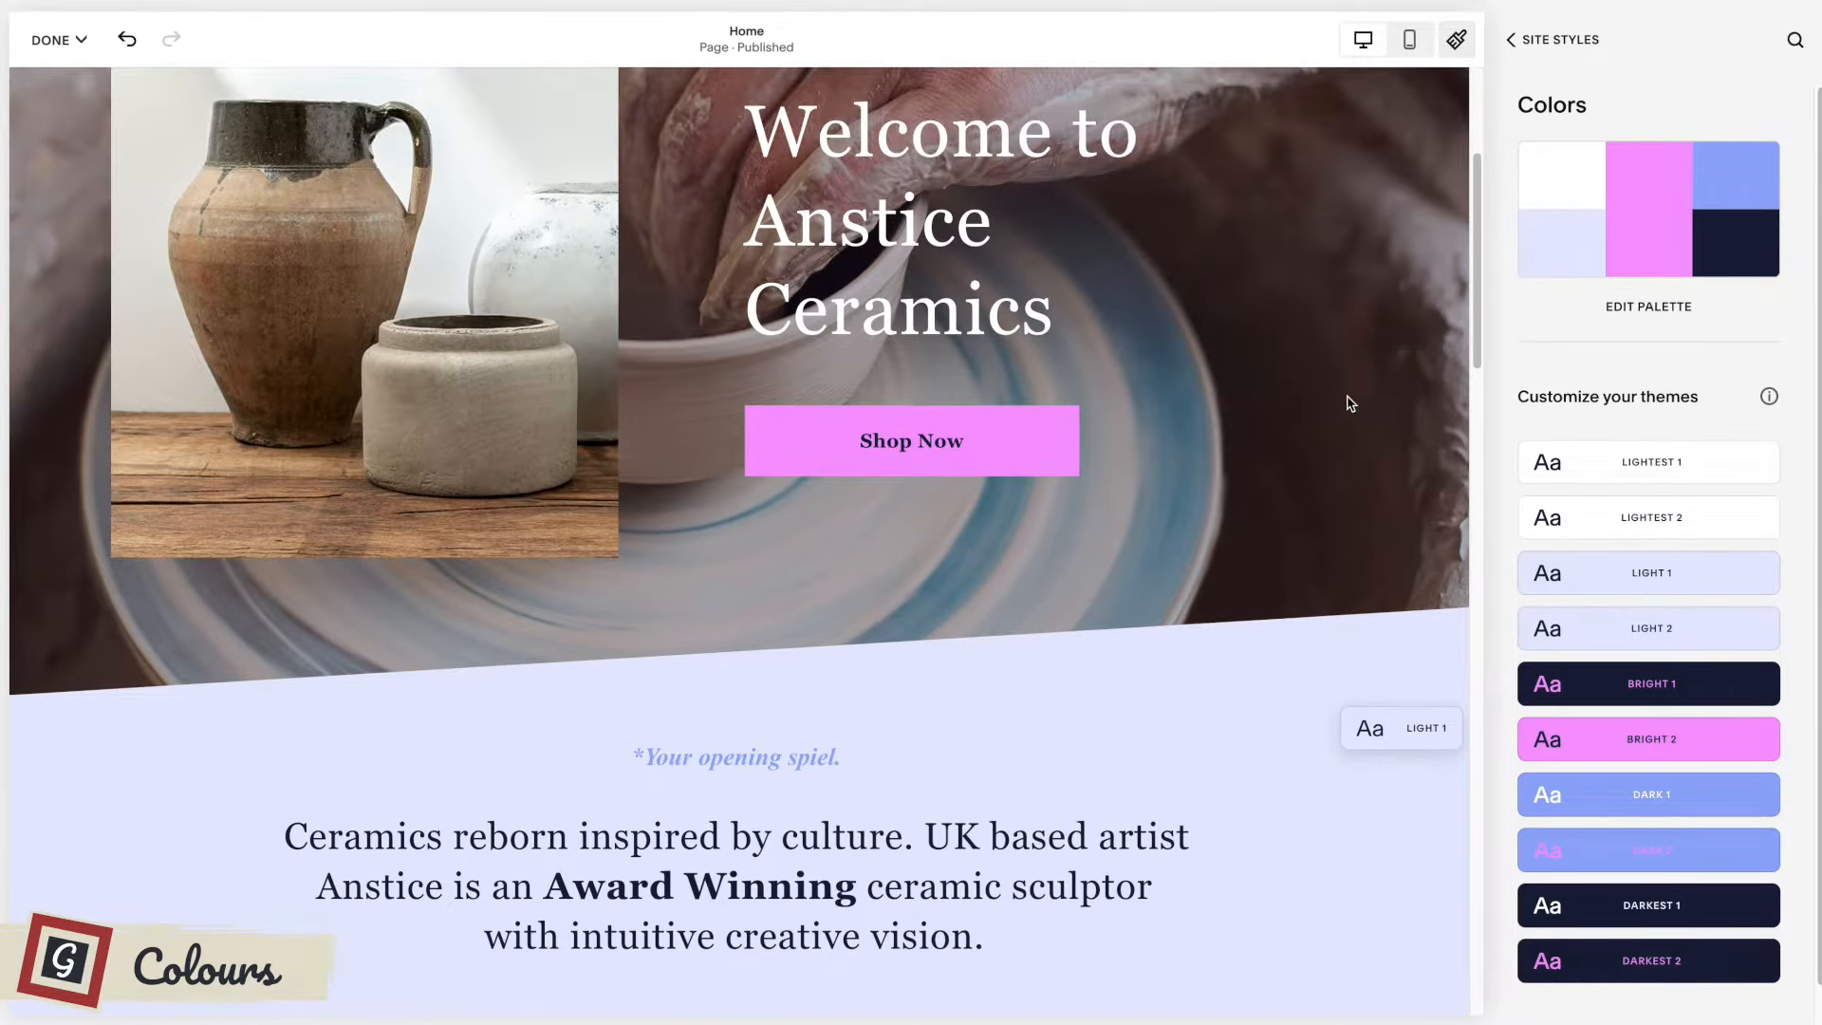
{"action": "scroll", "coordinate": [1350, 403], "scroll_direction": "up", "scroll_amount": 4}
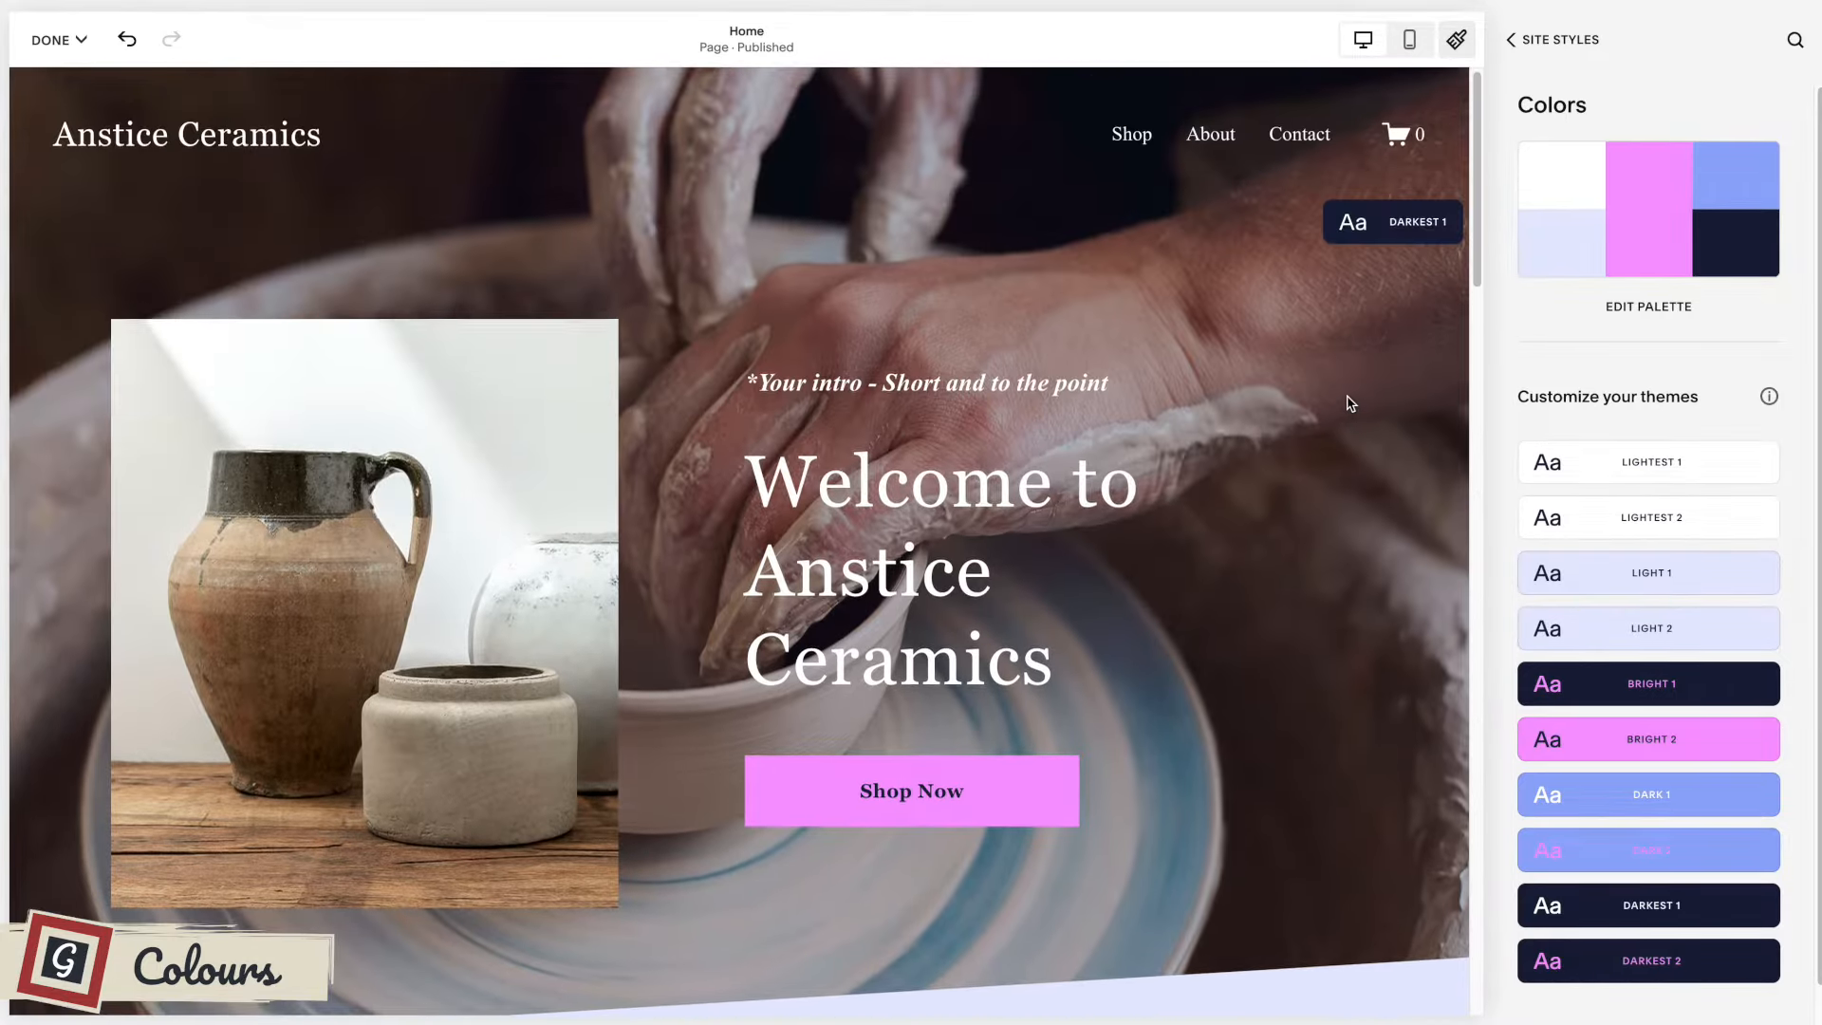
{"action": "scroll", "coordinate": [1347, 395], "scroll_direction": "down", "scroll_amount": 8}
{"action": "scroll", "coordinate": [1243, 303], "scroll_direction": "up", "scroll_amount": 1}
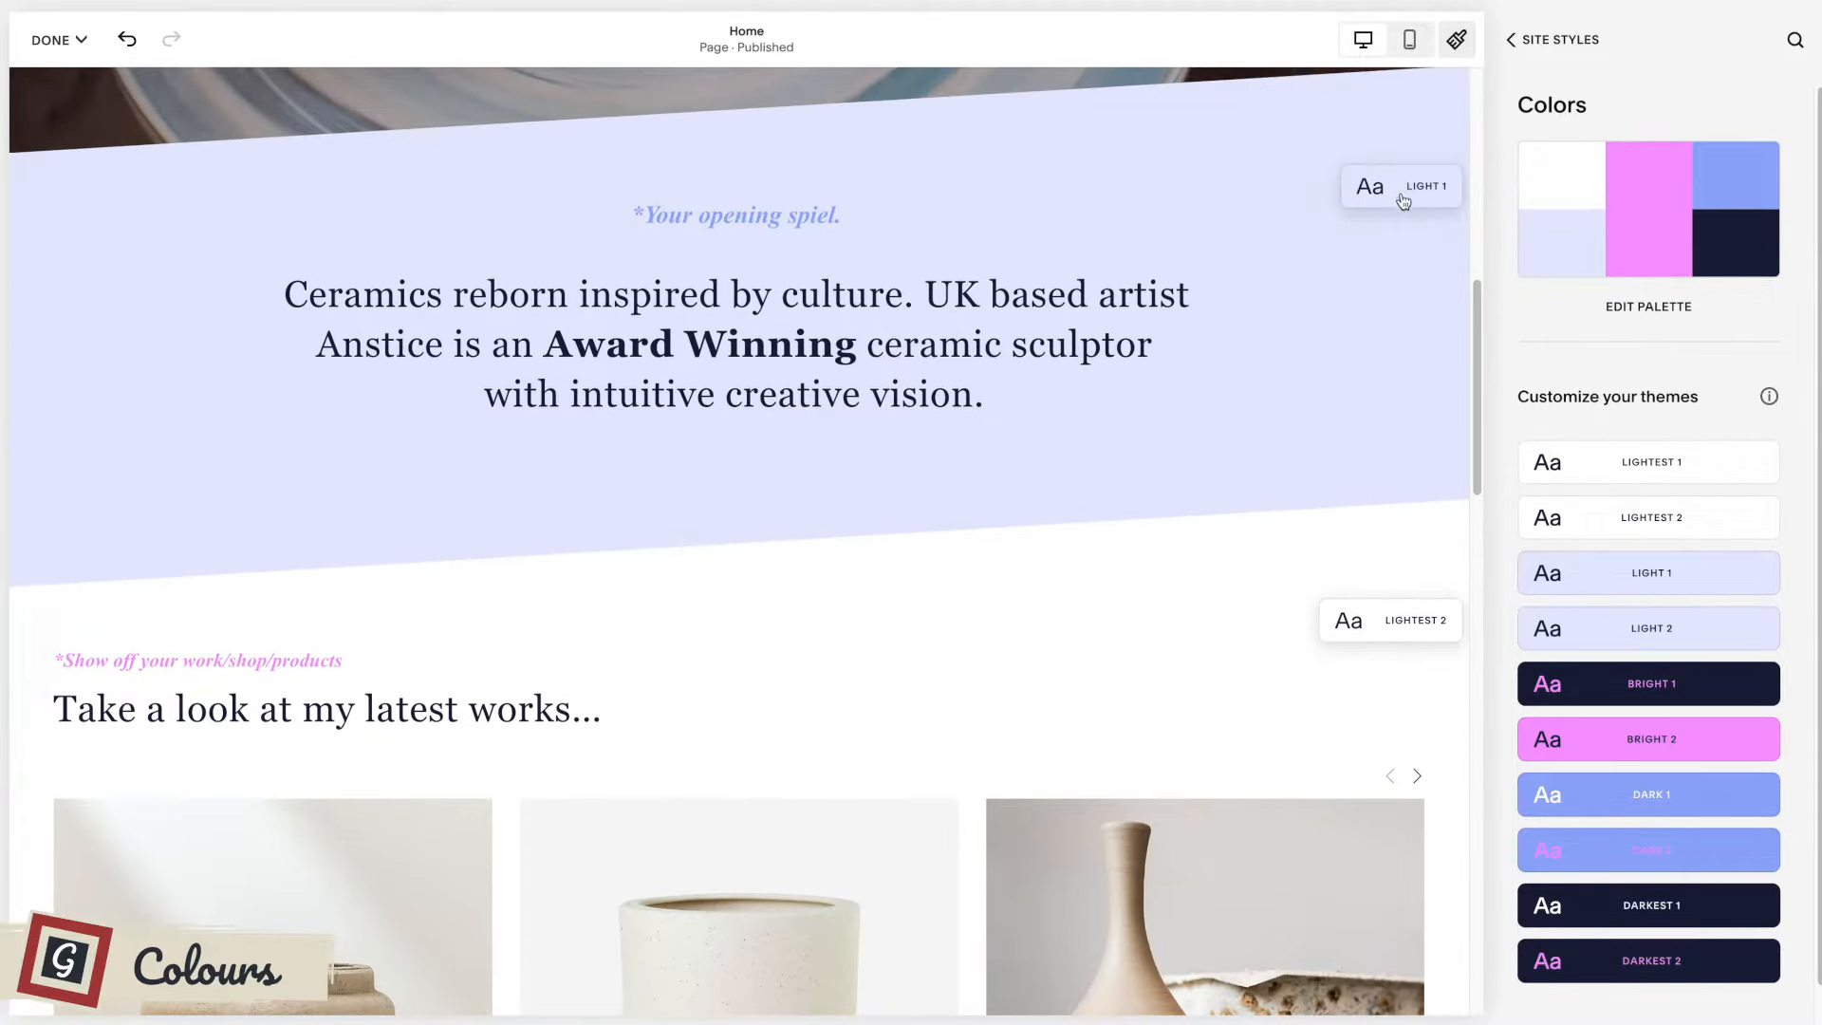
Open the Light 1 theme for editing and review its header, sitewide and text color settings.
{"action": "left_click", "coordinate": [1754, 577]}
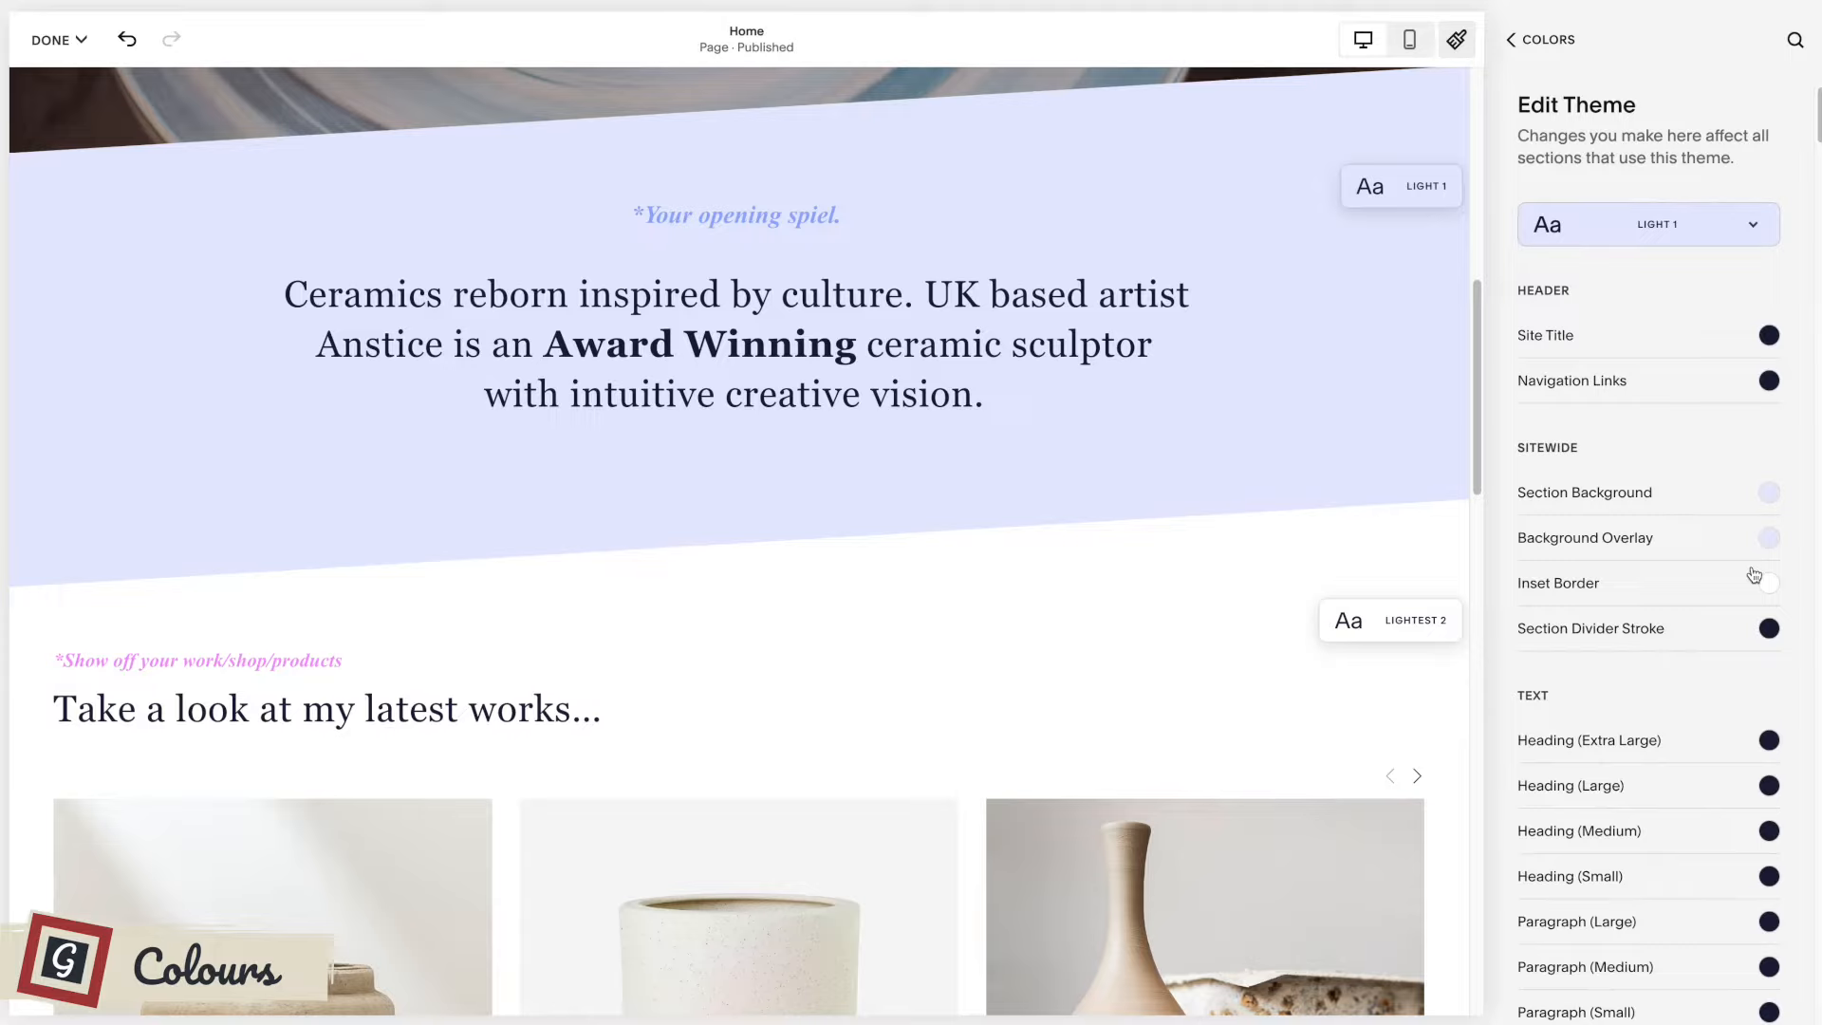
{"action": "scroll", "coordinate": [1727, 418], "scroll_direction": "down", "scroll_amount": 2}
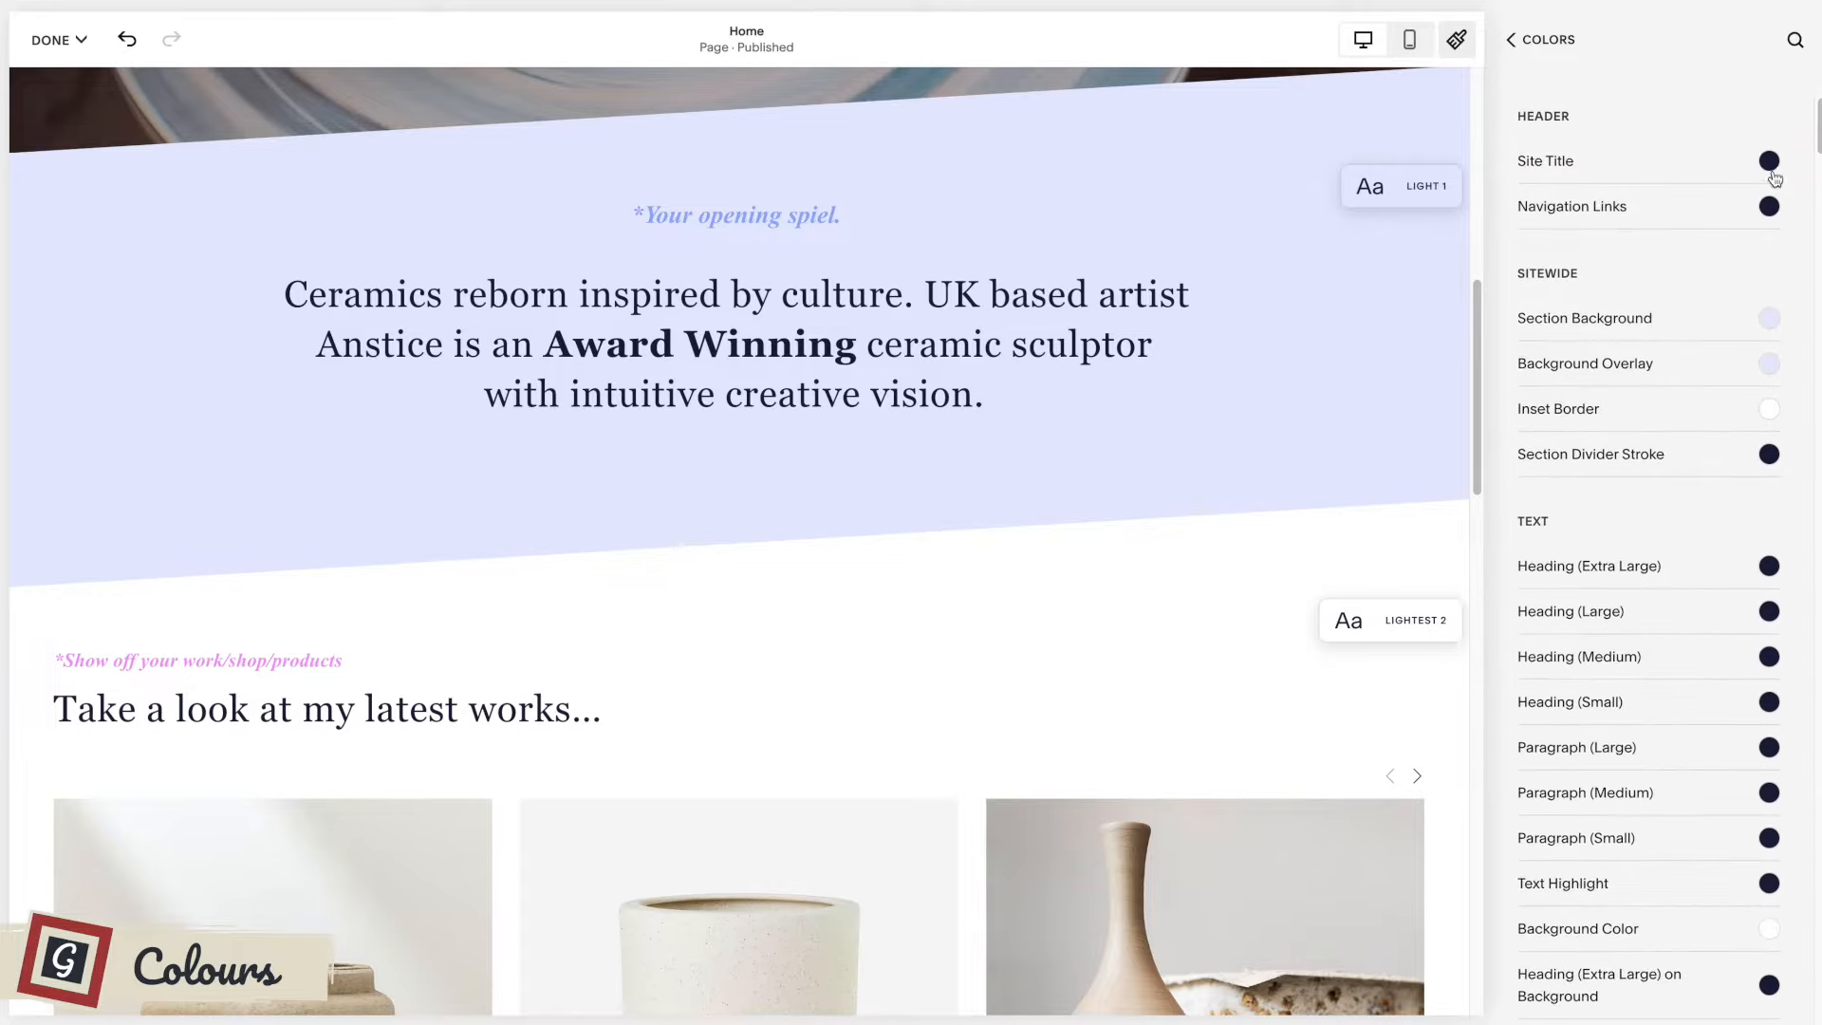
{"action": "scroll", "coordinate": [1739, 468], "scroll_direction": "up", "scroll_amount": 2}
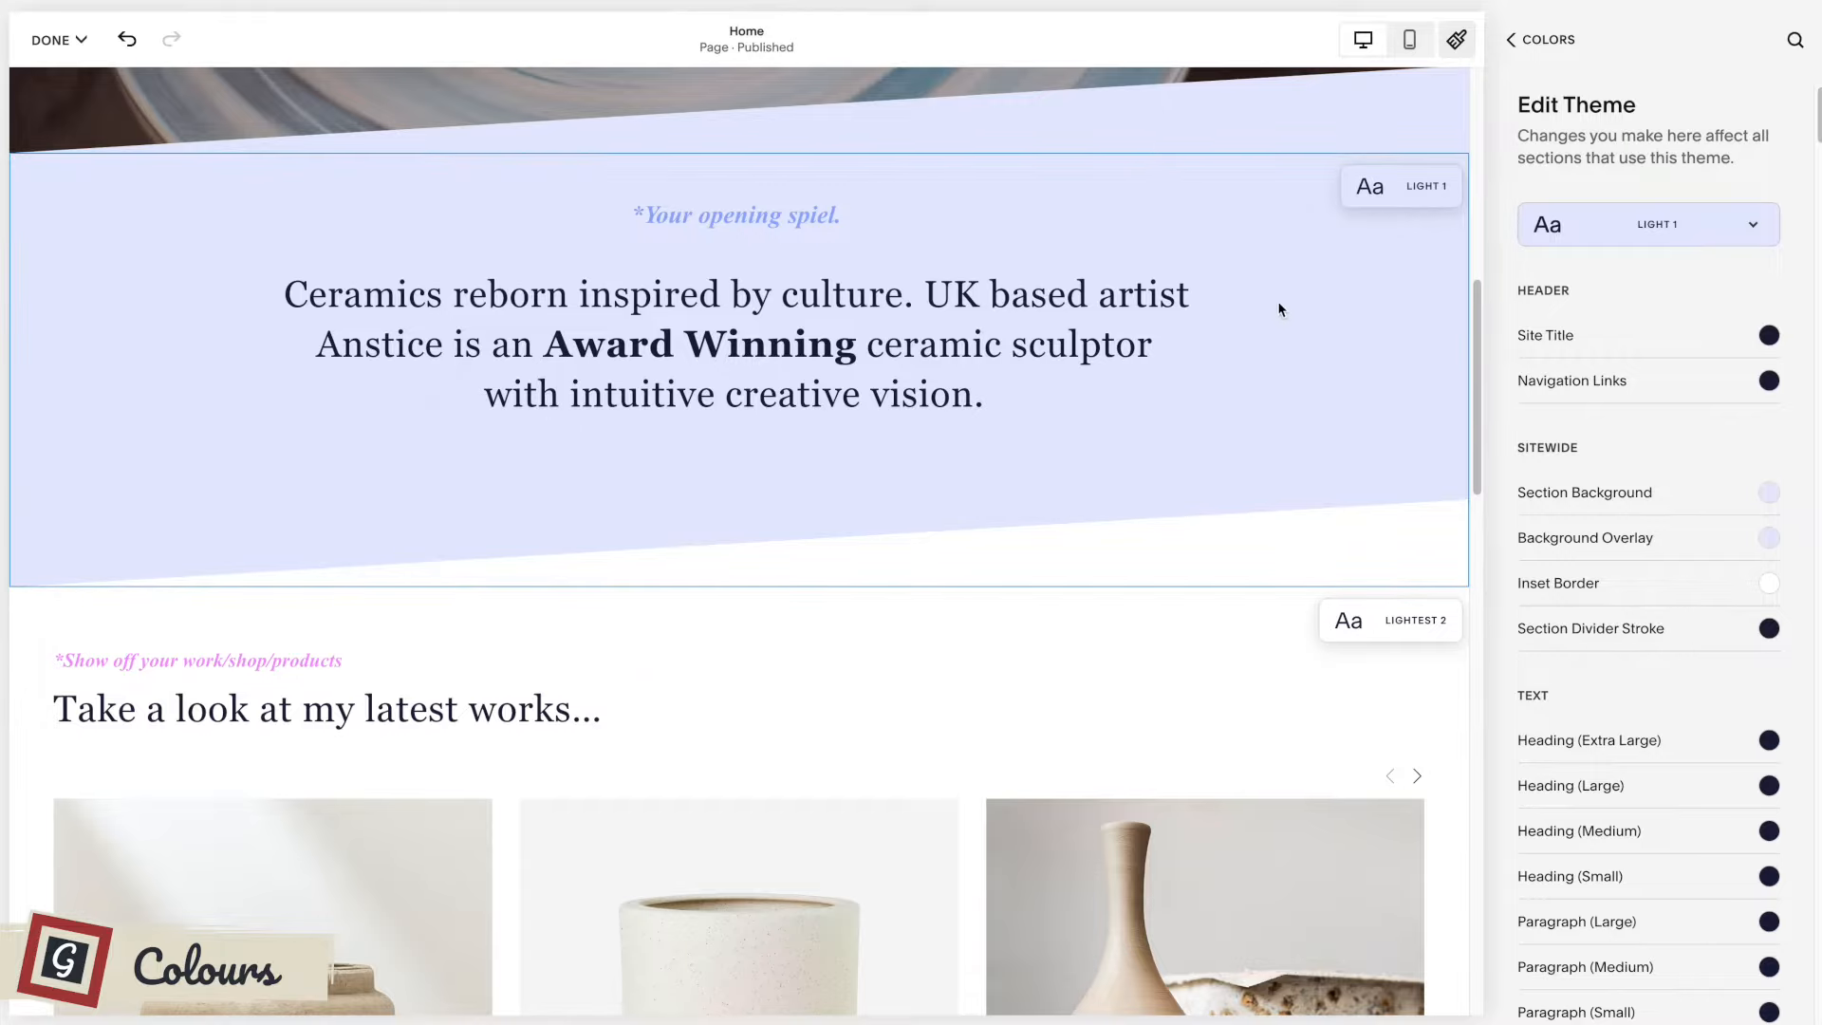
{"action": "scroll", "coordinate": [1317, 294], "scroll_direction": "up", "scroll_amount": 1}
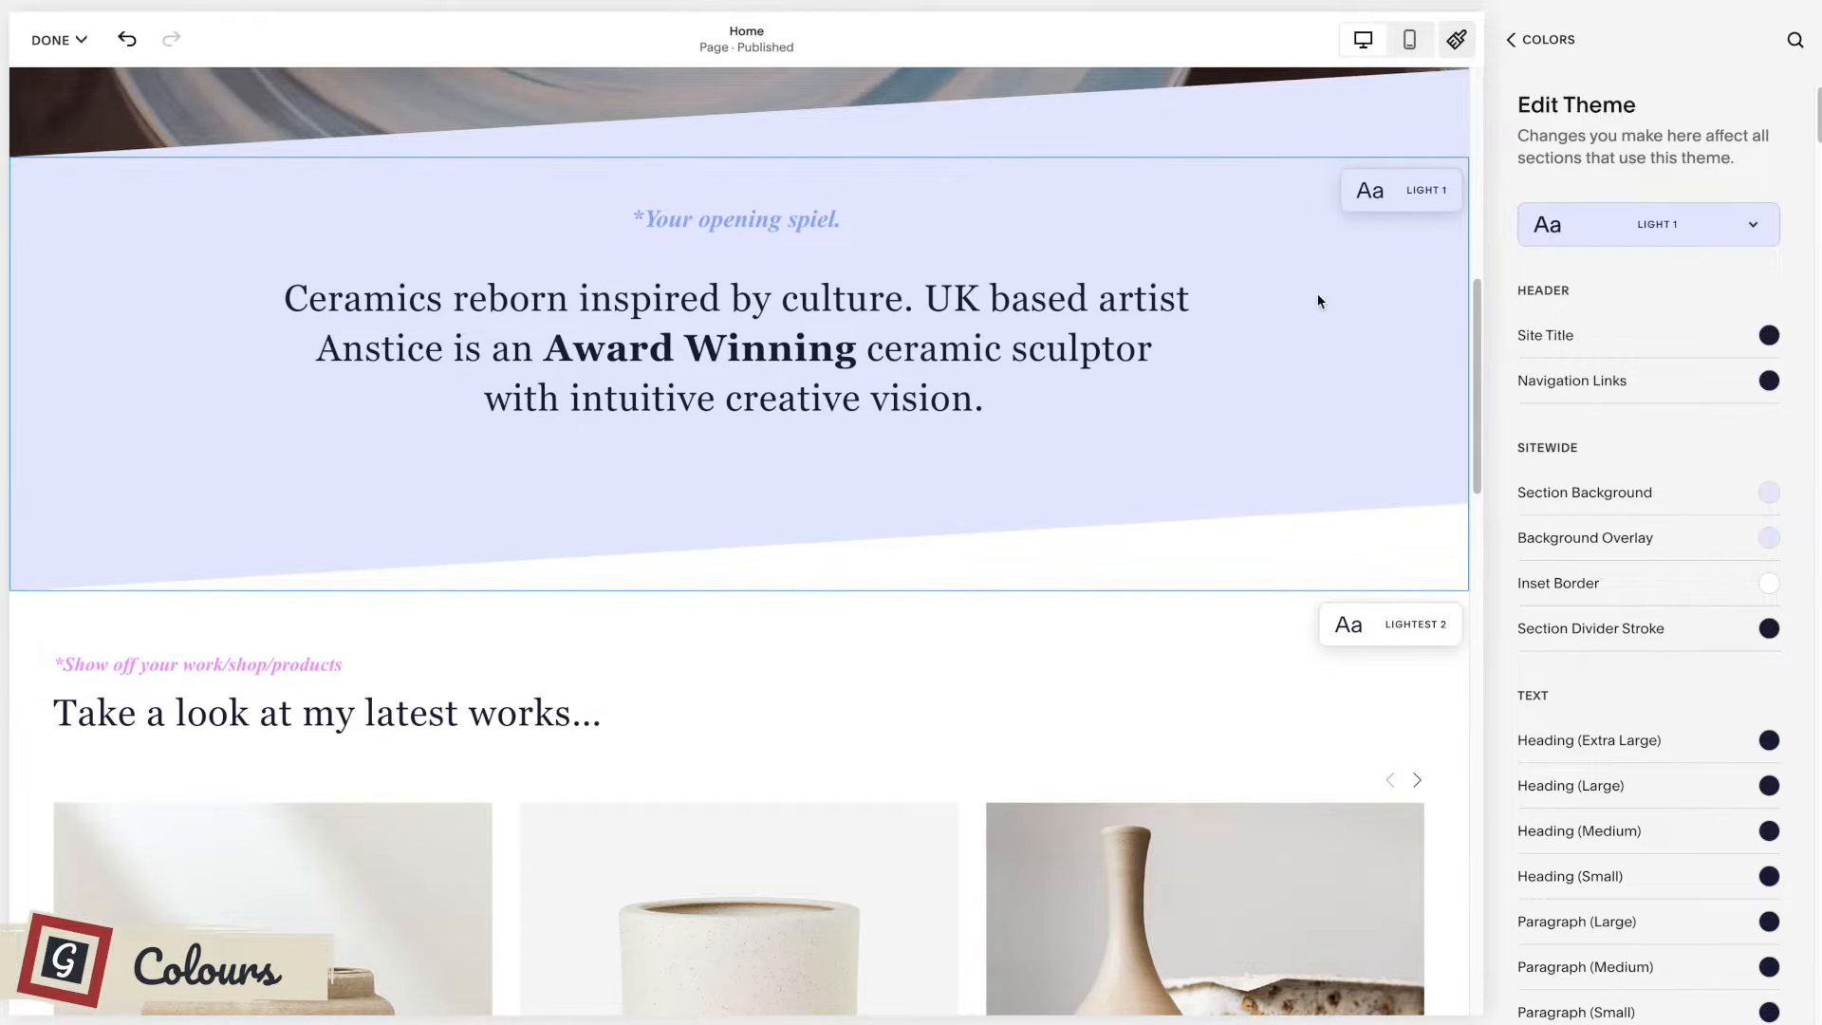
Set the Light 1 theme's section background to a custom pale green, check the opening section and return to the theme list.
{"action": "left_click", "coordinate": [1769, 494]}
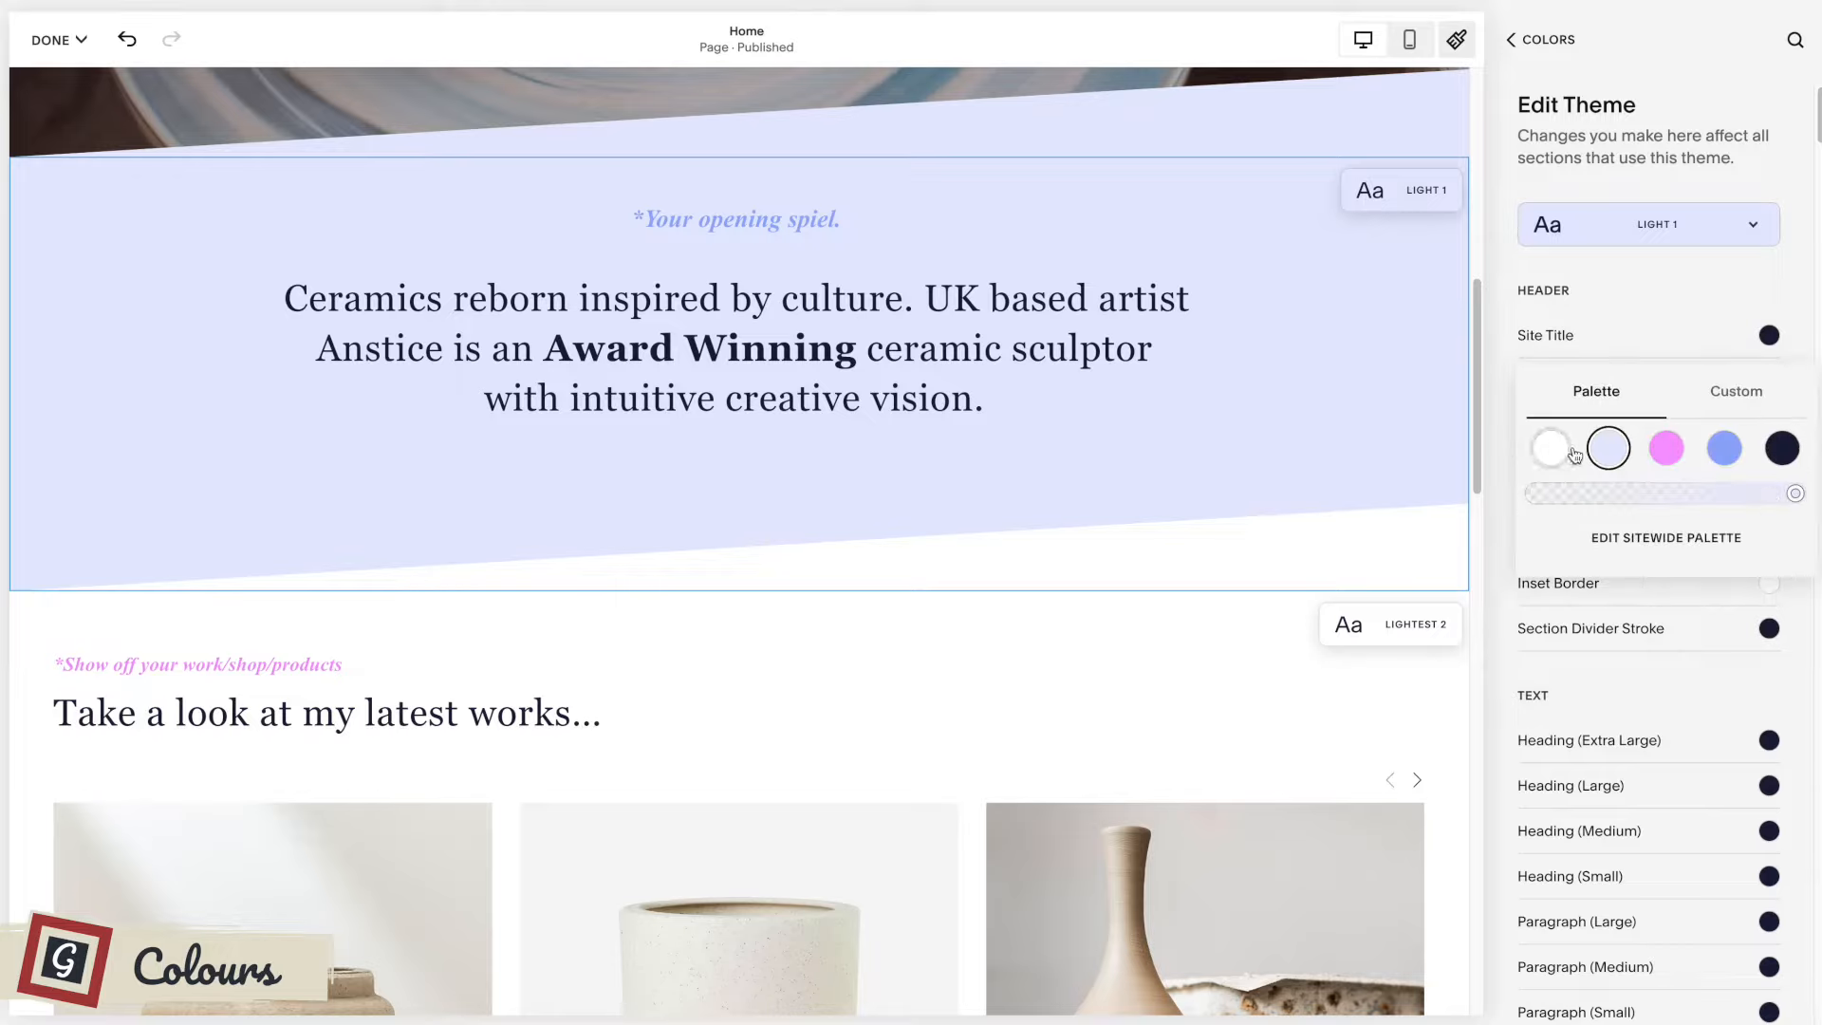
{"action": "left_click", "coordinate": [1669, 449]}
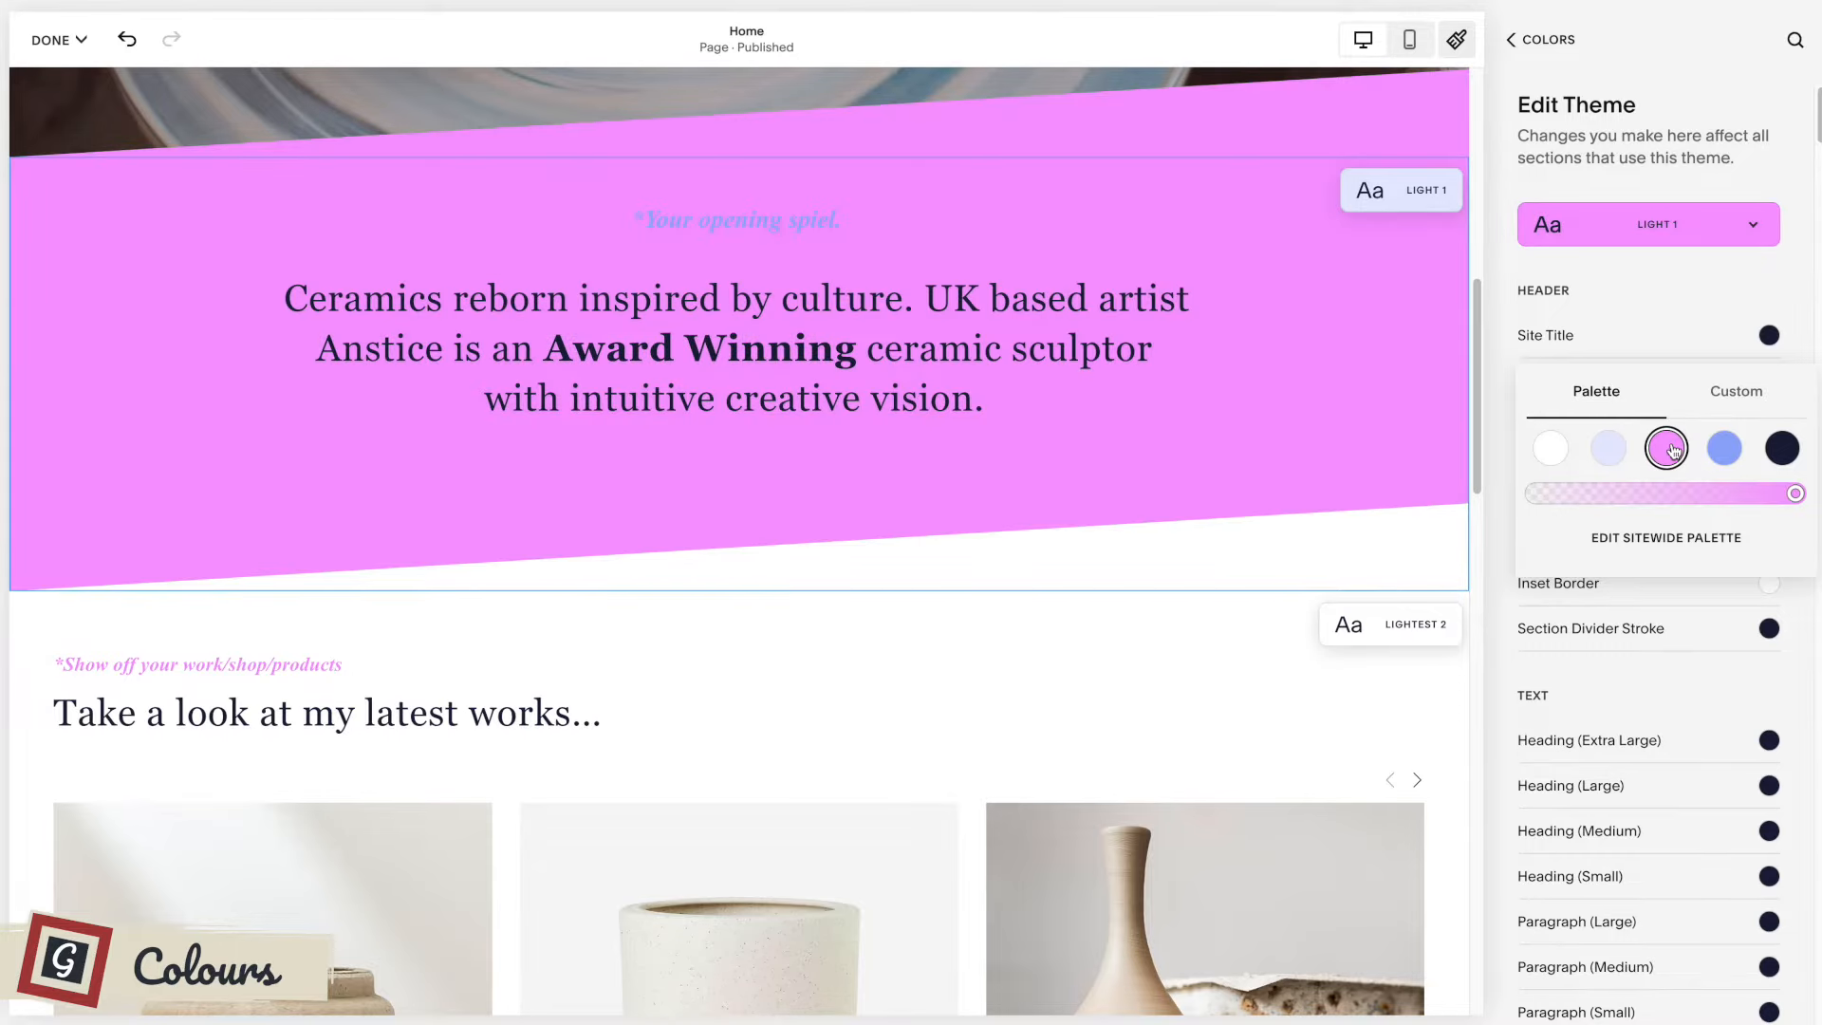
{"action": "left_click", "coordinate": [1751, 395]}
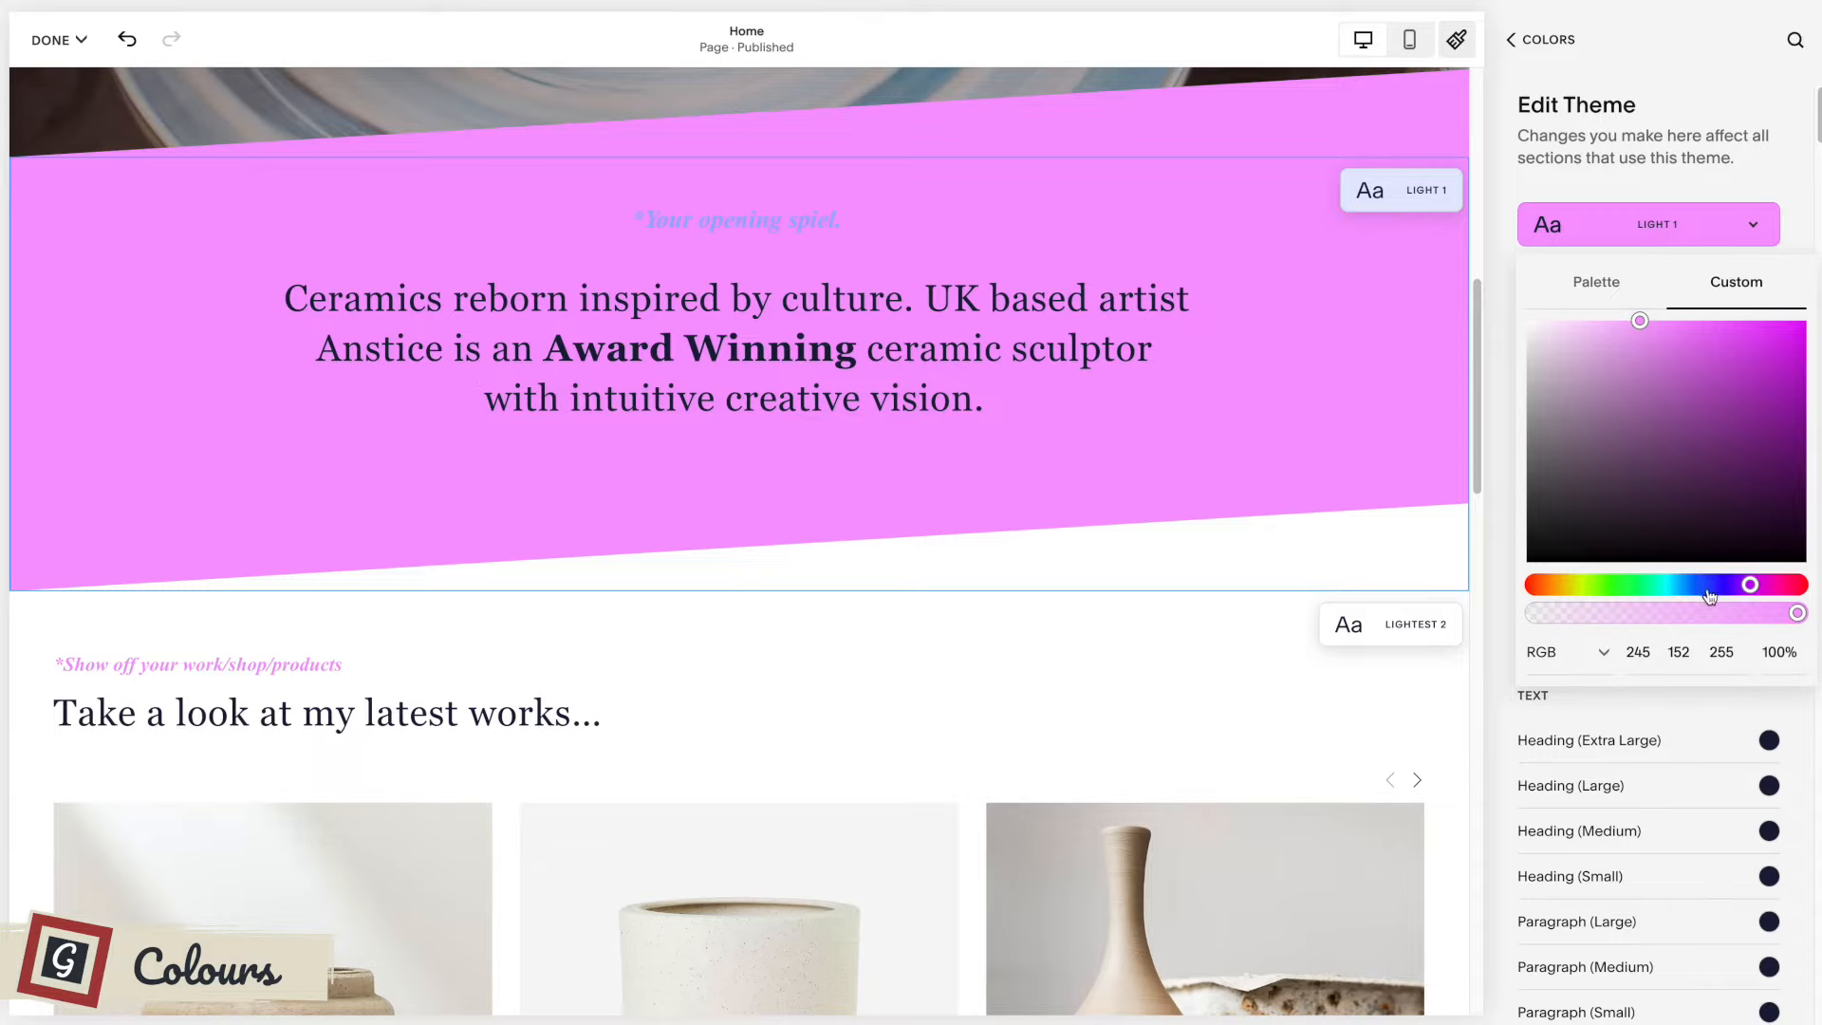
{"action": "left_click", "coordinate": [1625, 590]}
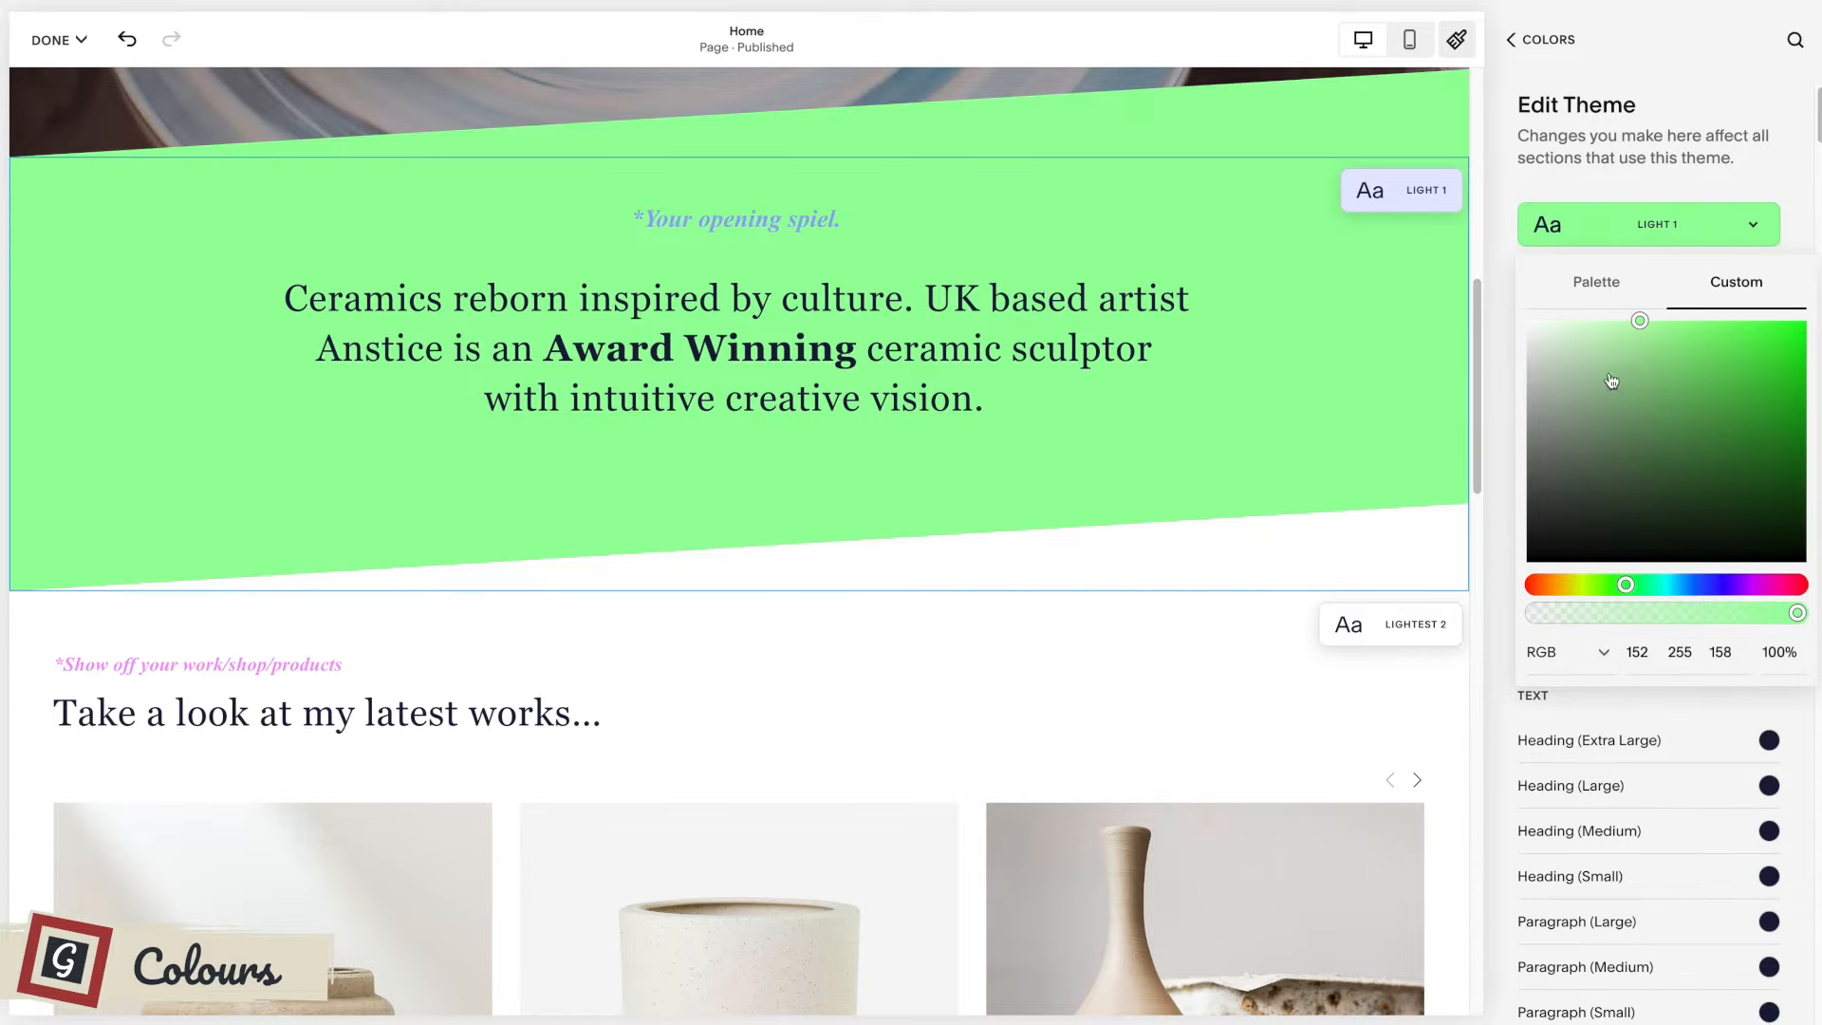
{"action": "left_click", "coordinate": [1582, 337]}
{"action": "left_click", "coordinate": [1770, 194]}
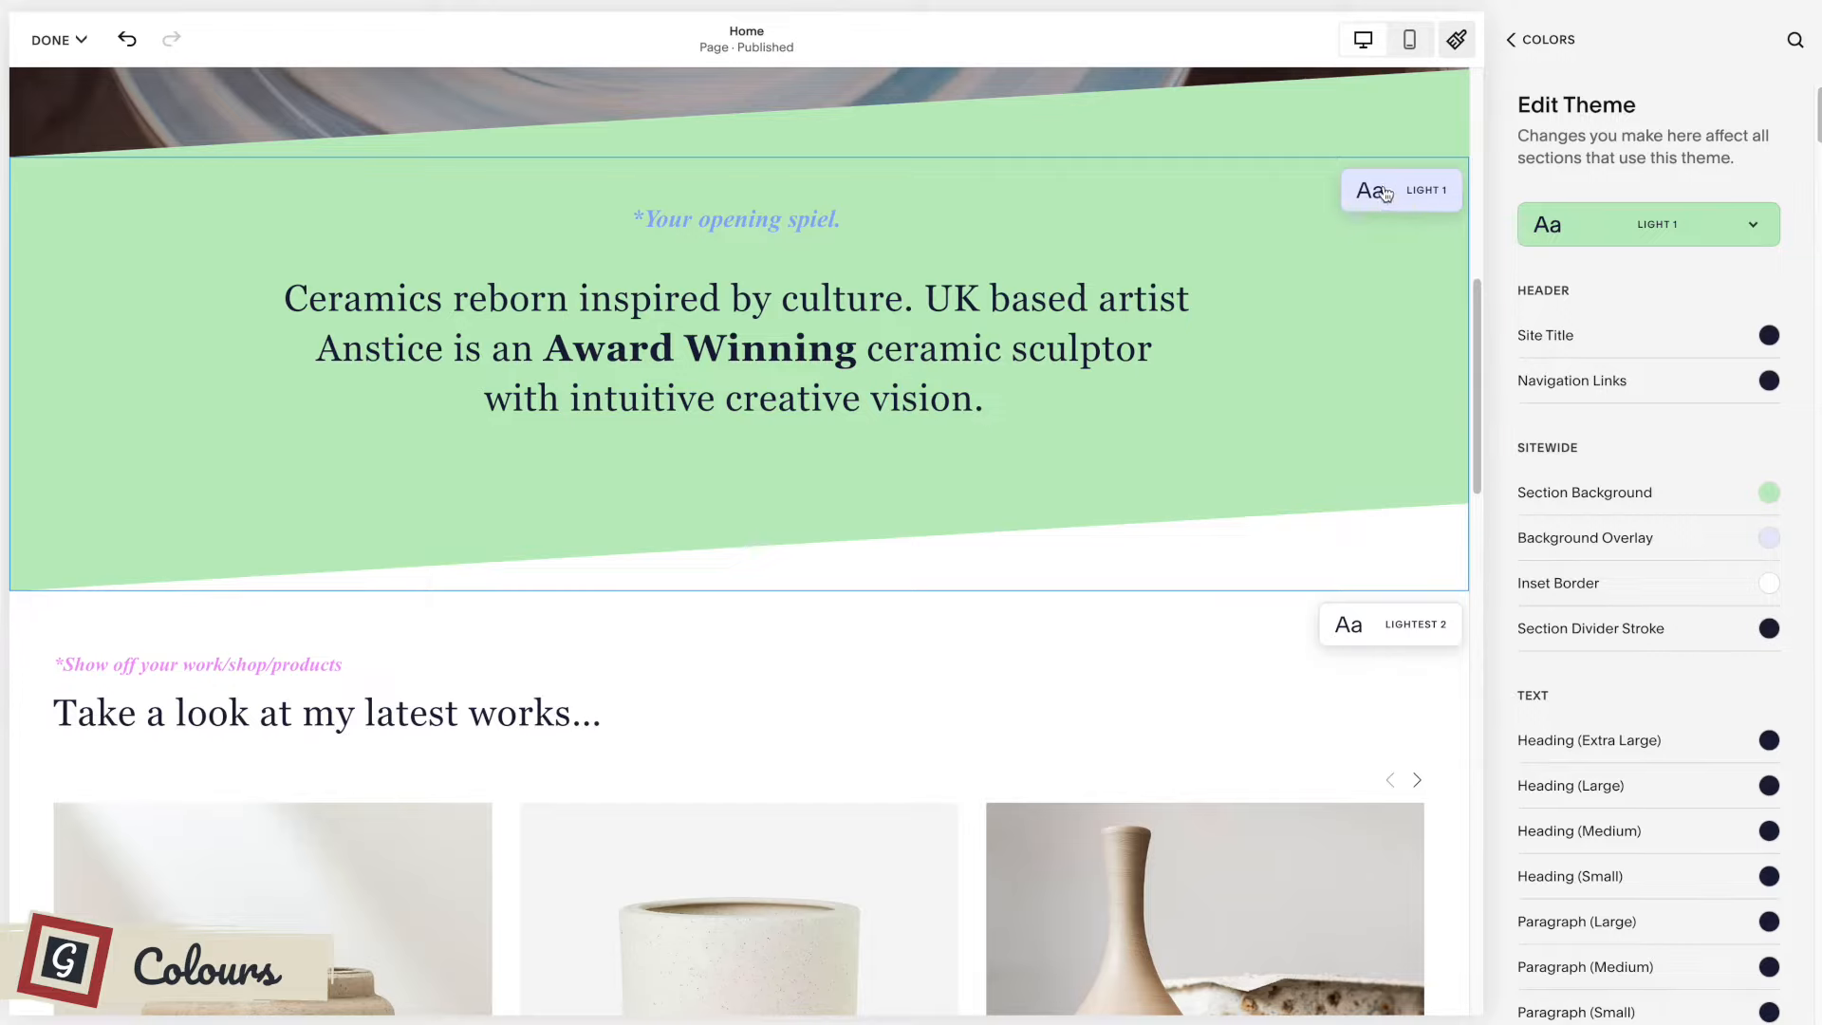
{"action": "scroll", "coordinate": [1345, 457], "scroll_direction": "down", "scroll_amount": 1}
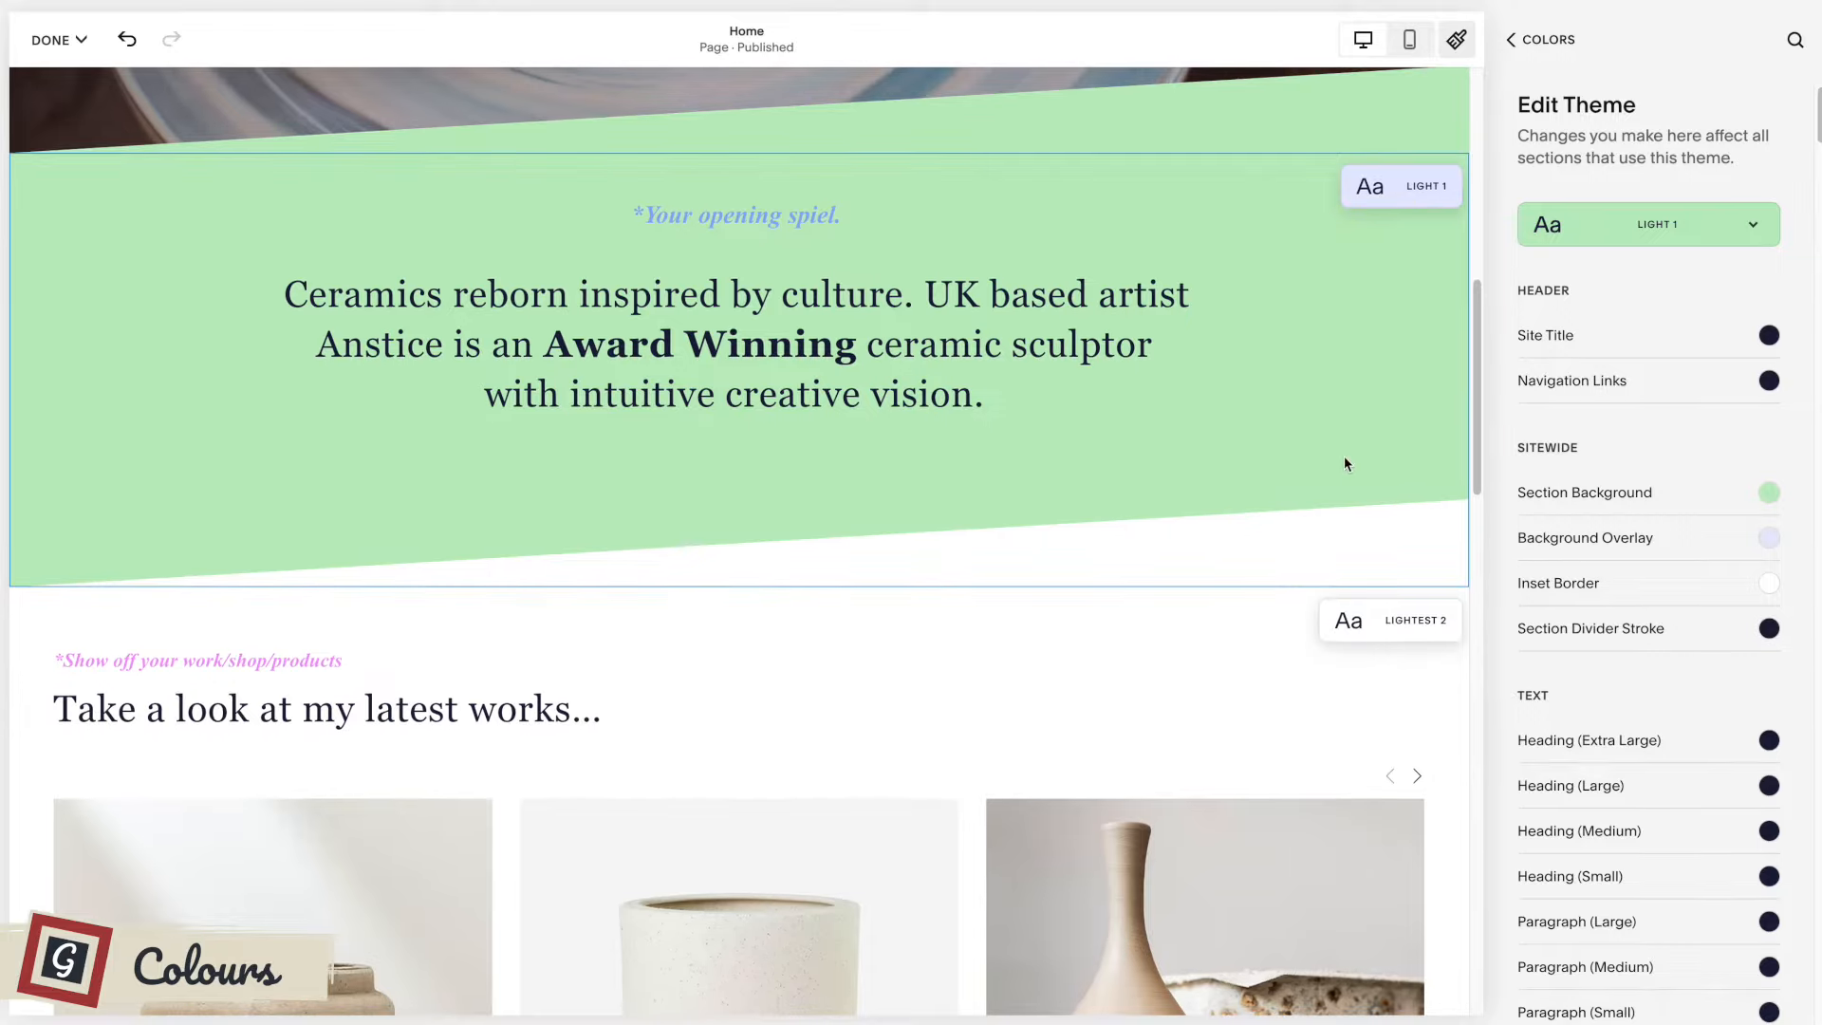
{"action": "scroll", "coordinate": [1345, 458], "scroll_direction": "up", "scroll_amount": 2}
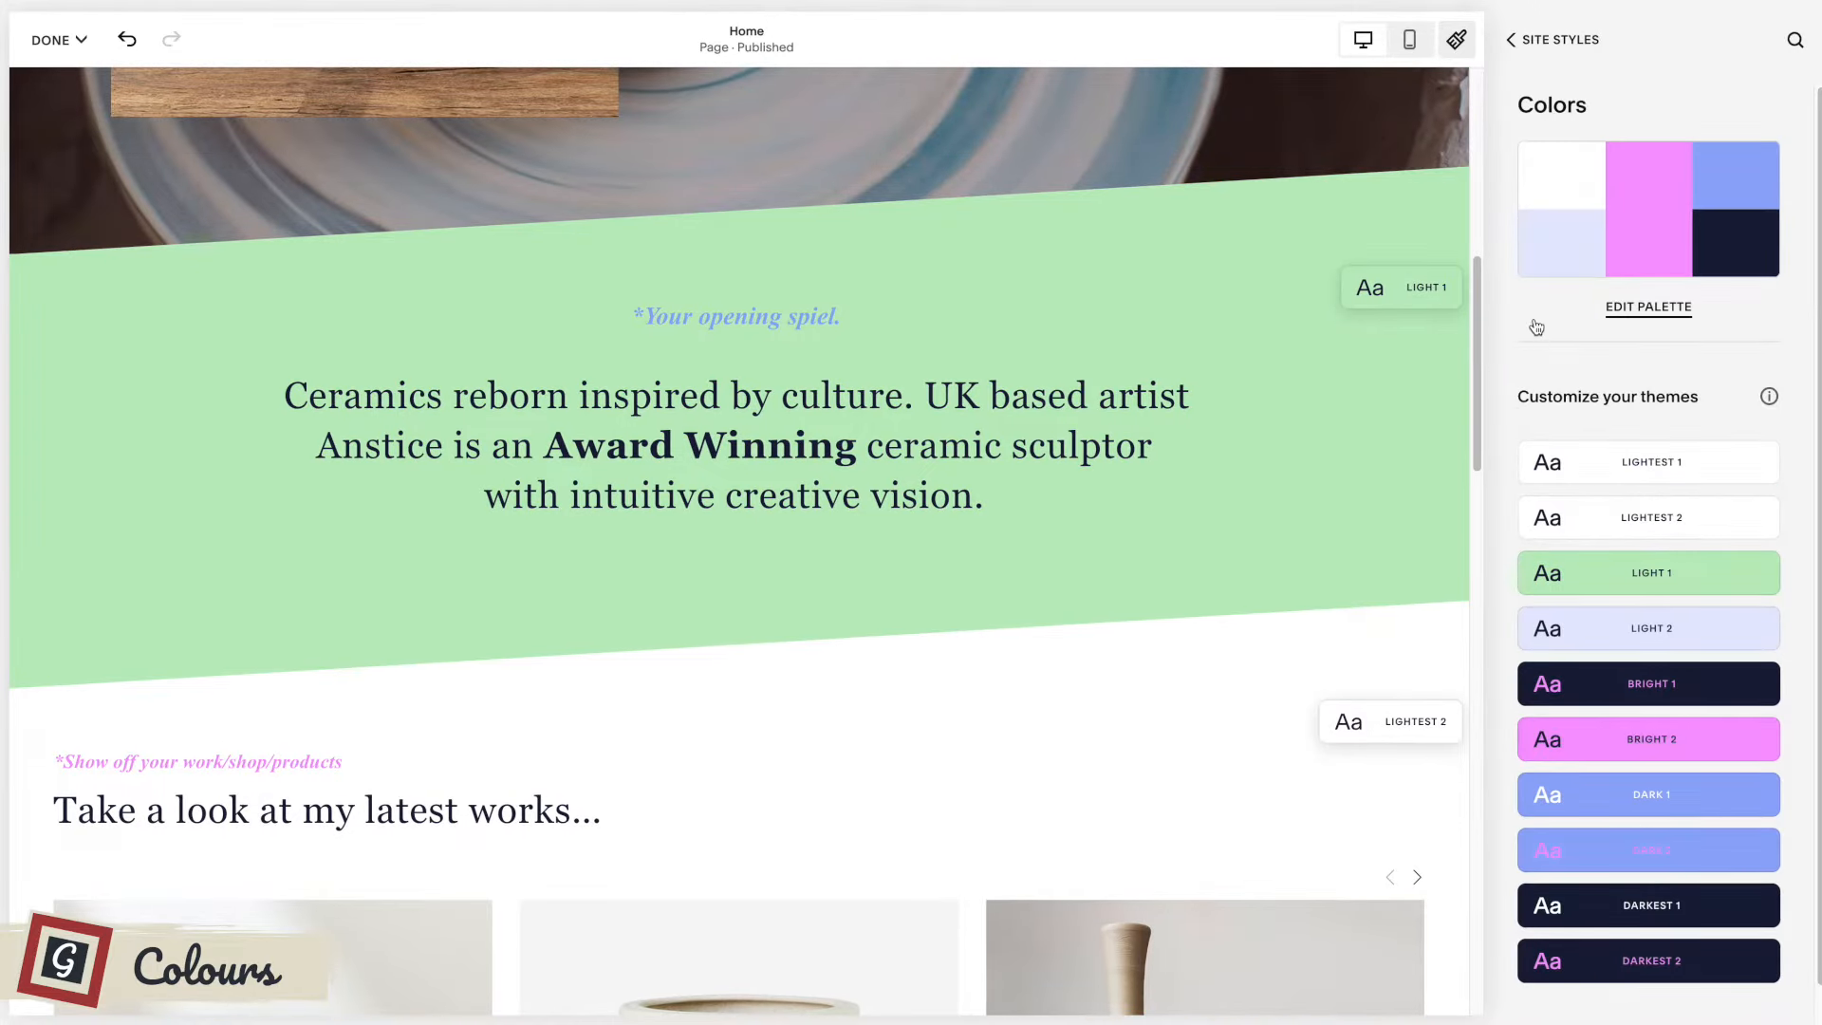
Open the site-wide font packs and browse the sans-serif packs.
{"action": "left_click", "coordinate": [1537, 40]}
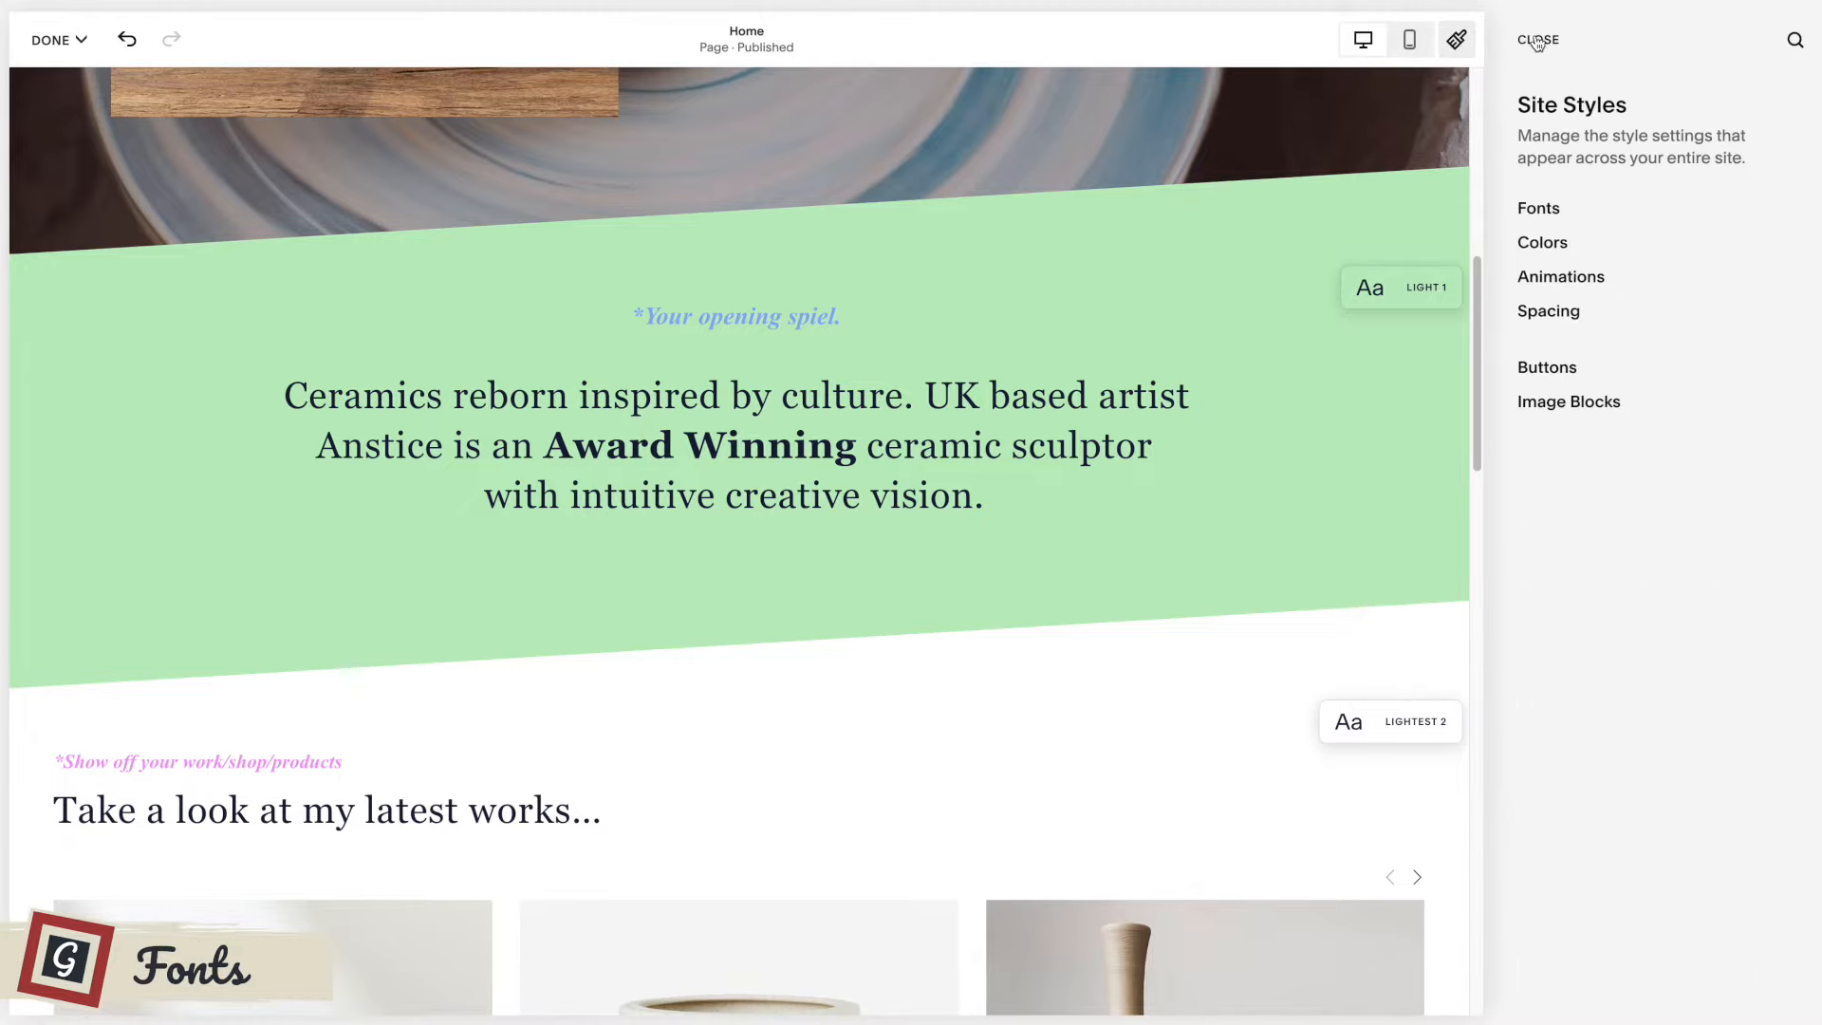
{"action": "left_click", "coordinate": [1537, 208]}
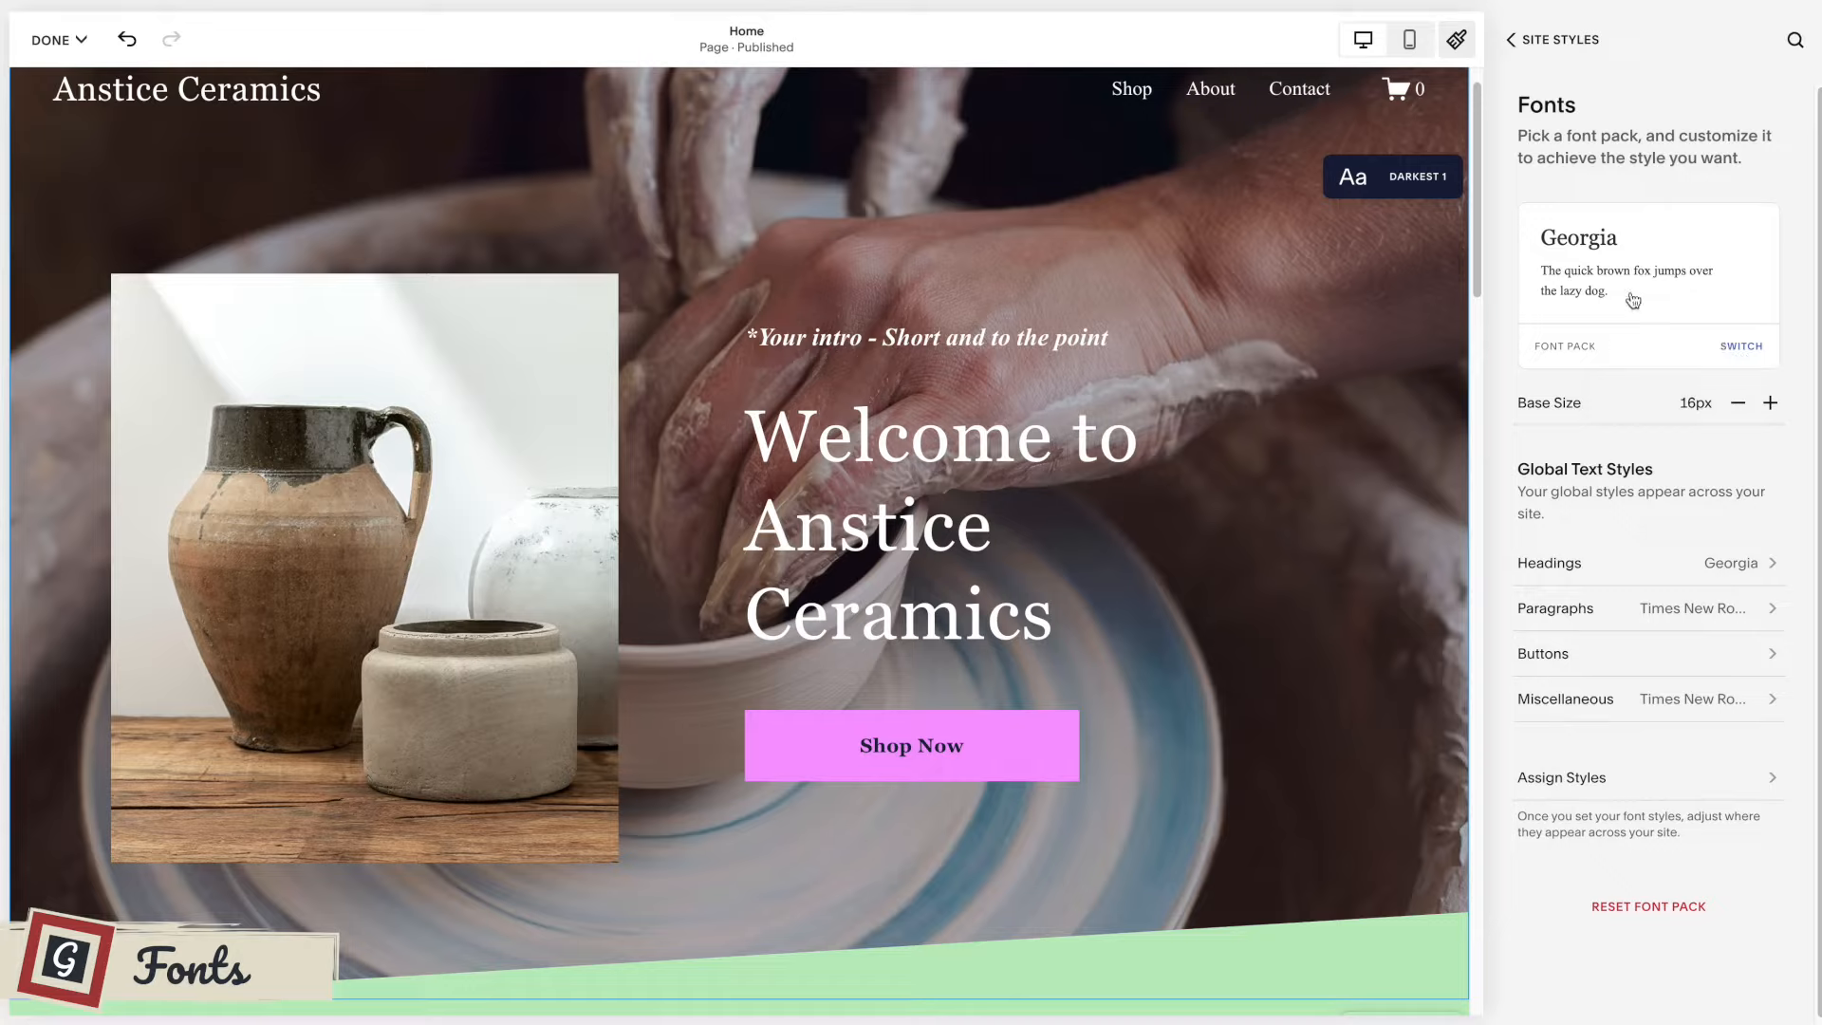
{"action": "left_click", "coordinate": [1732, 351]}
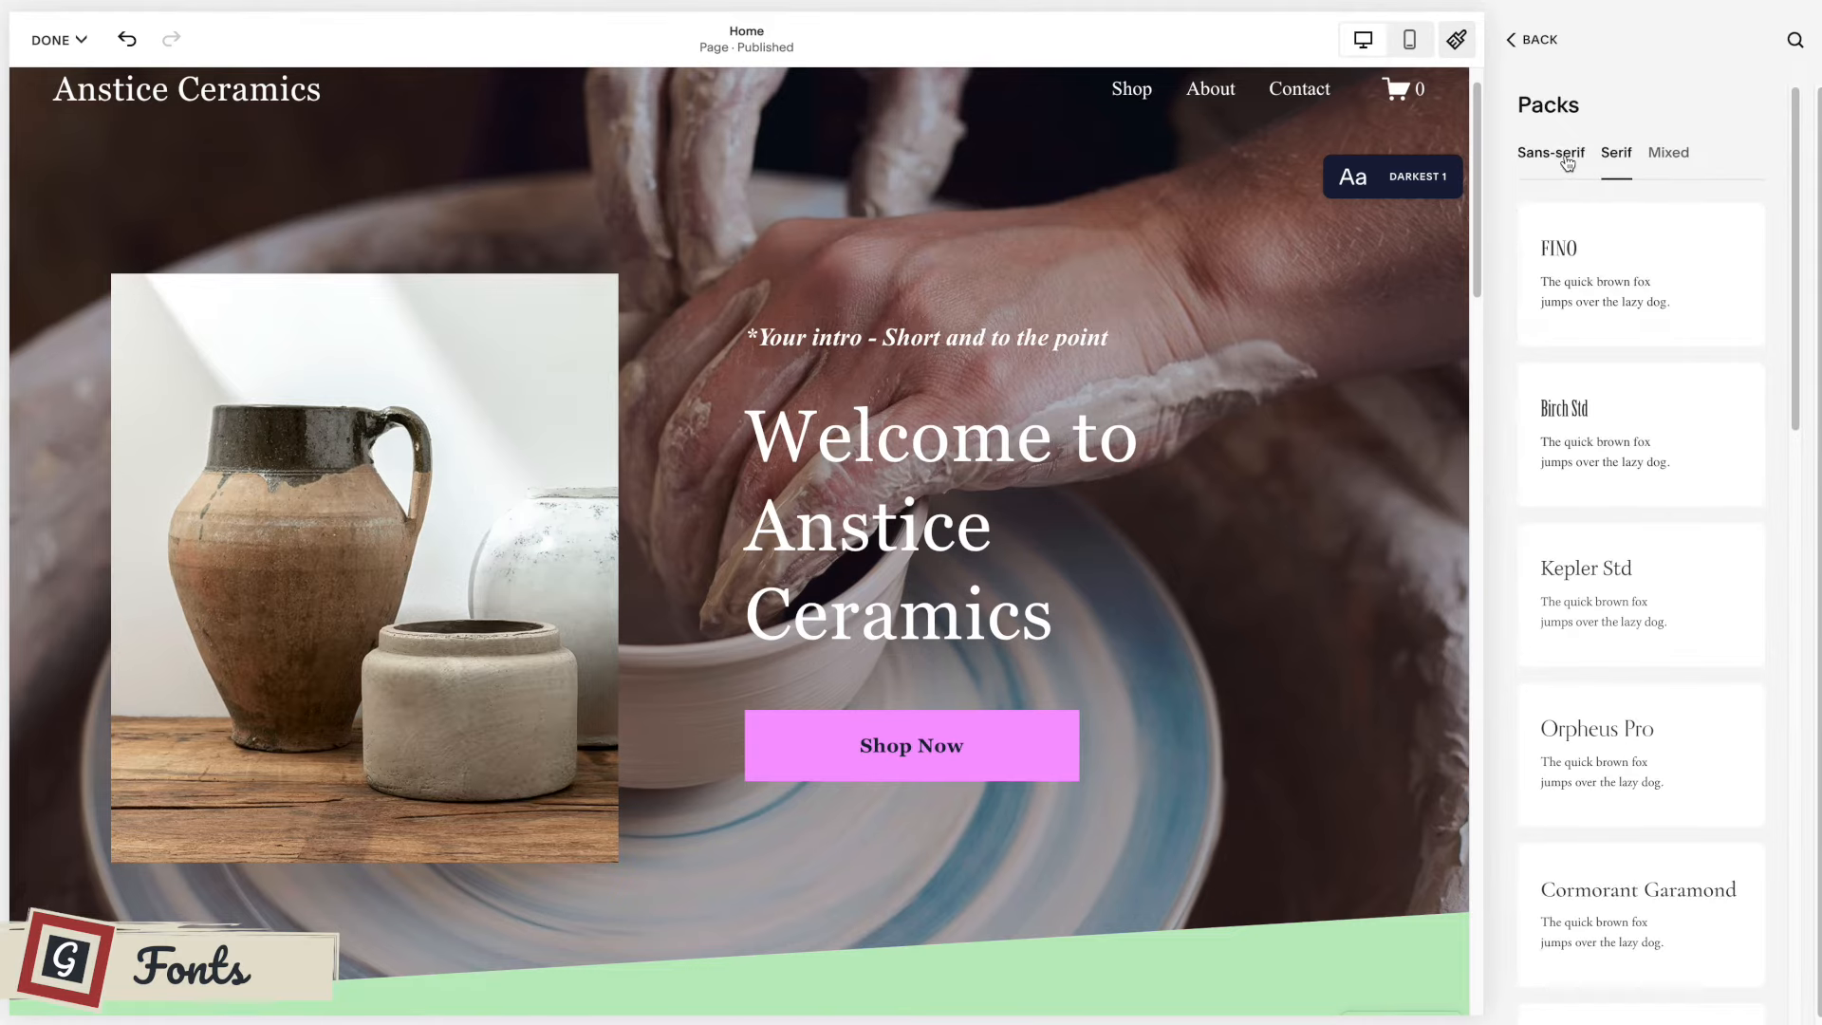
{"action": "left_click", "coordinate": [1548, 154]}
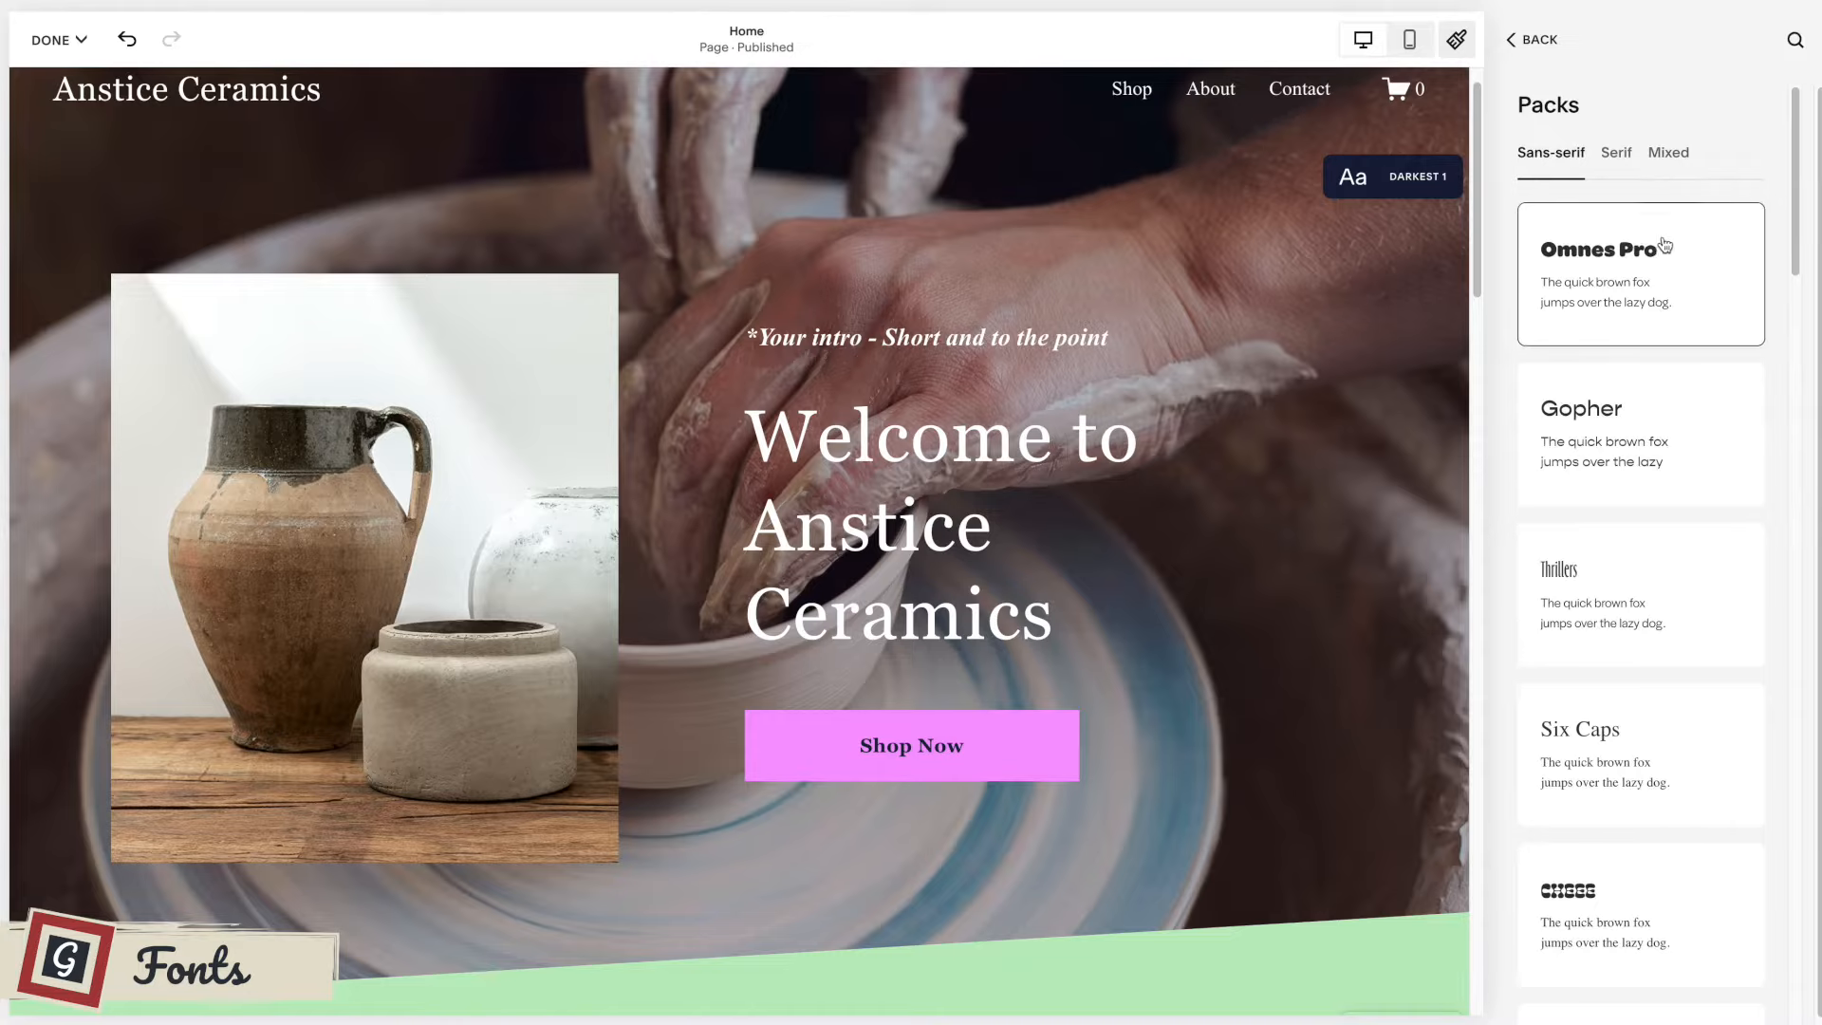
{"action": "scroll", "coordinate": [1675, 252], "scroll_direction": "down", "scroll_amount": 2}
{"action": "scroll", "coordinate": [1675, 254], "scroll_direction": "down", "scroll_amount": 2}
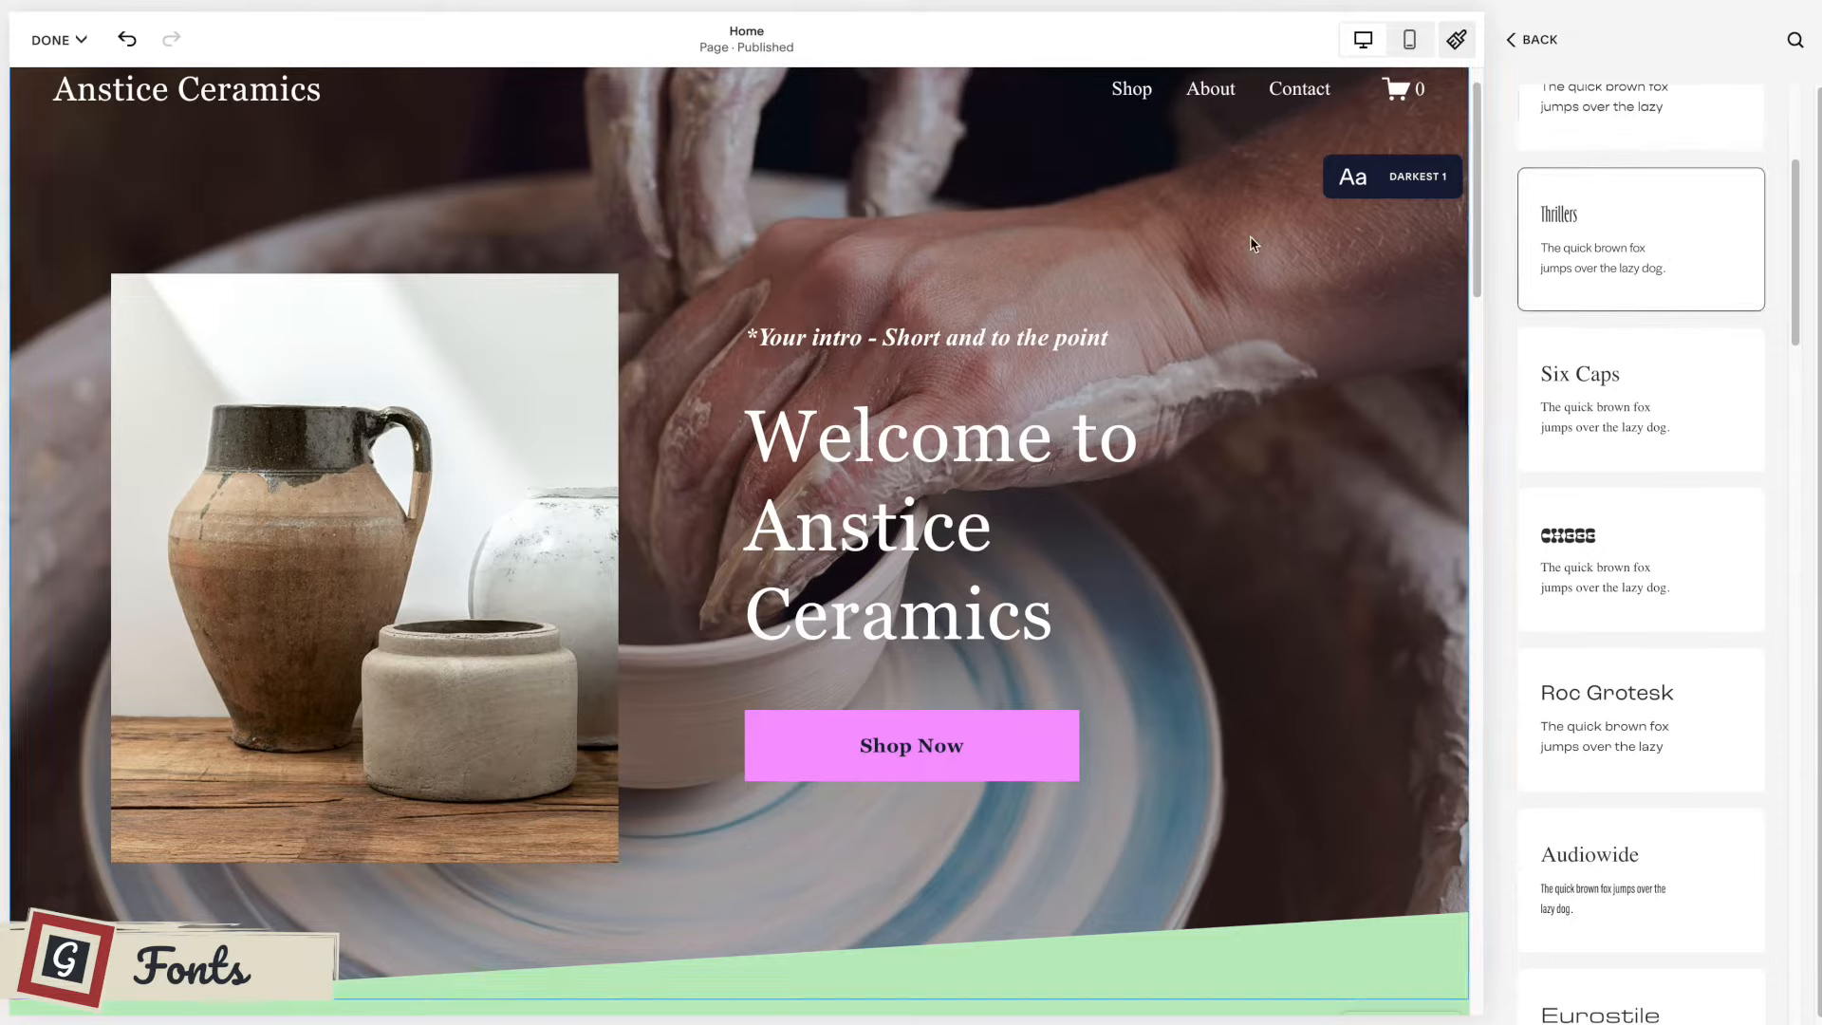
Switch the site's font pack to the sans-serif Six Caps and check the home page's intro section.
{"action": "scroll", "coordinate": [1056, 379], "scroll_direction": "down", "scroll_amount": 2}
{"action": "scroll", "coordinate": [1059, 389], "scroll_direction": "down", "scroll_amount": 2}
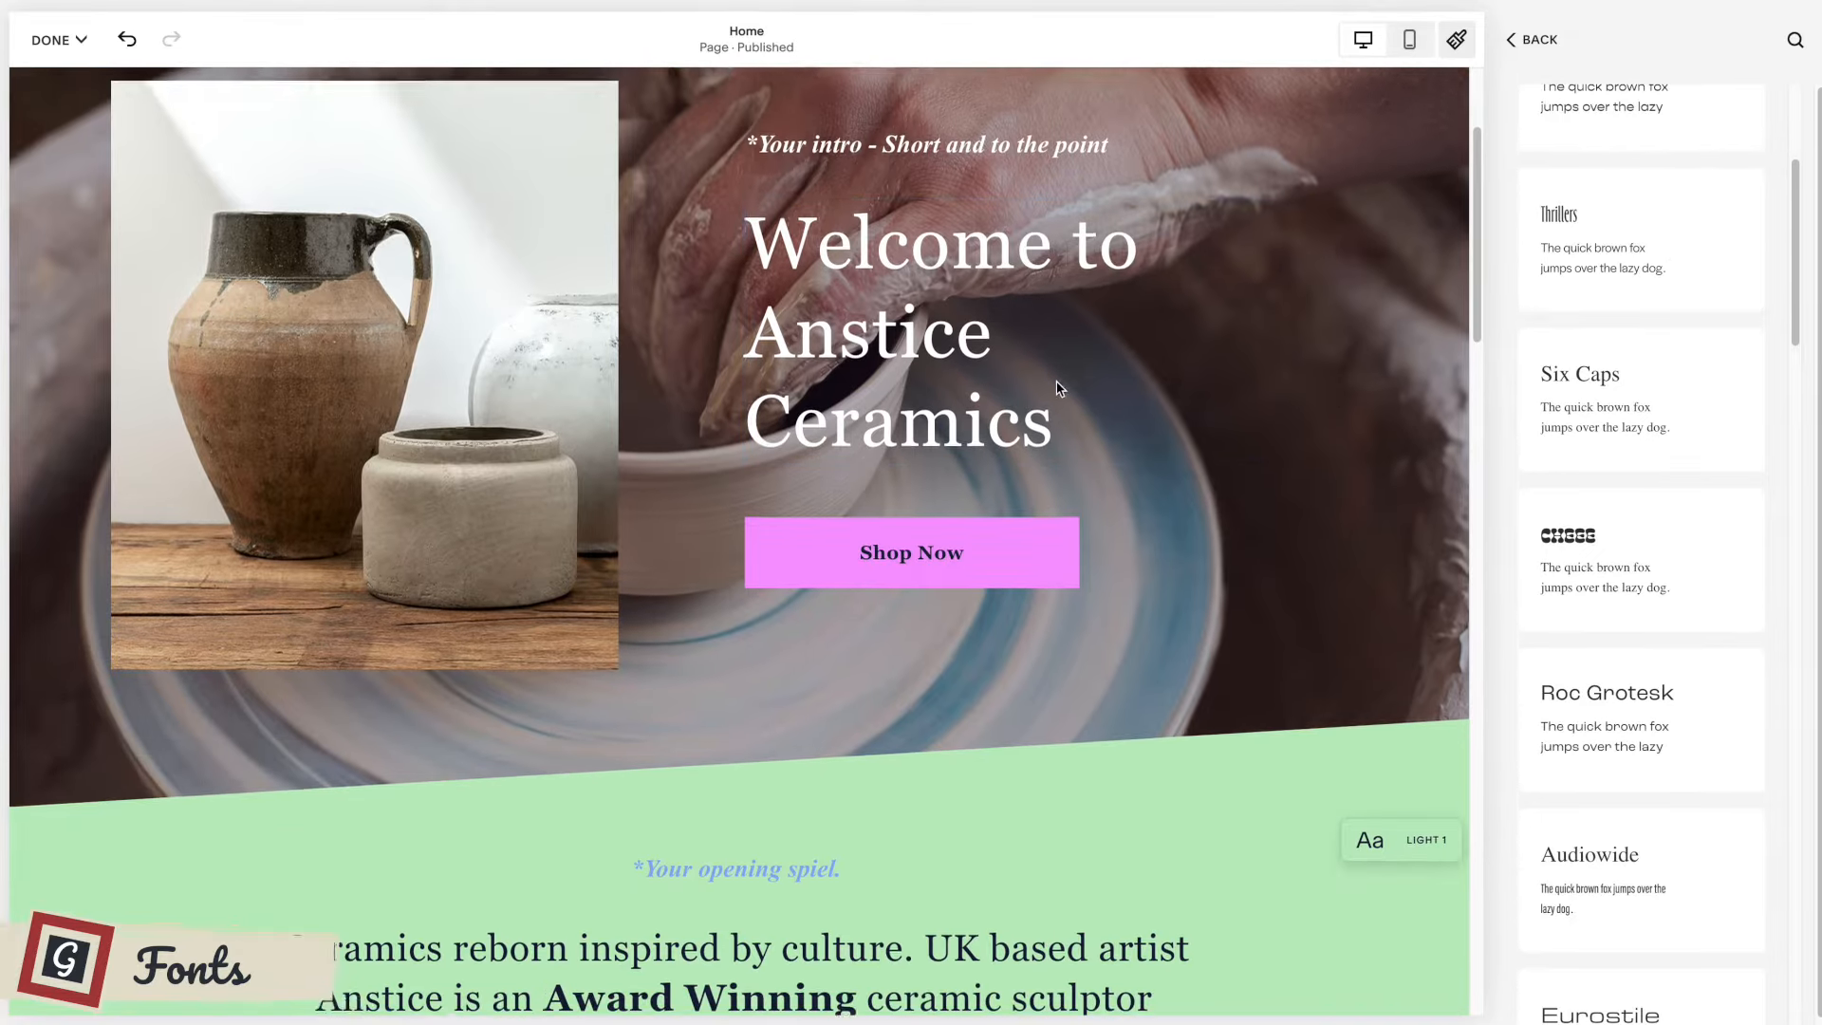
{"action": "scroll", "coordinate": [1056, 359], "scroll_direction": "down", "scroll_amount": 3}
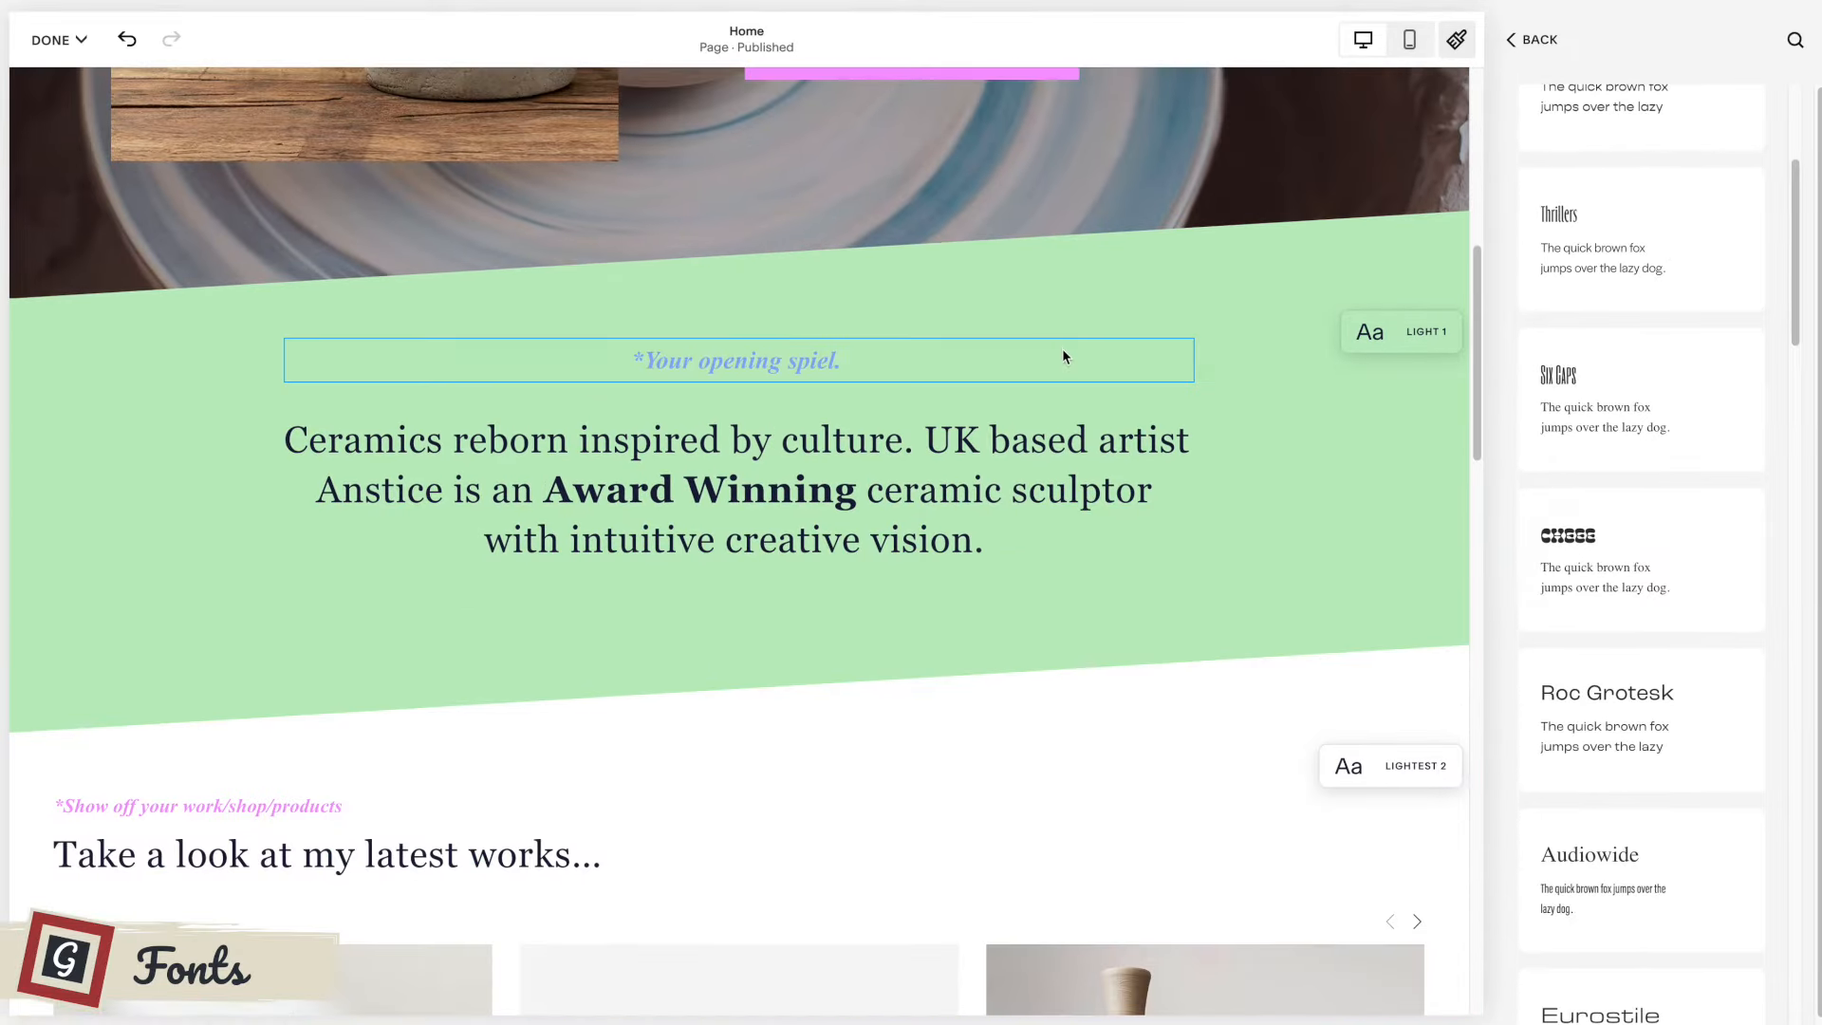
{"action": "scroll", "coordinate": [1062, 349], "scroll_direction": "up", "scroll_amount": 3}
{"action": "scroll", "coordinate": [1275, 475], "scroll_direction": "up", "scroll_amount": 3}
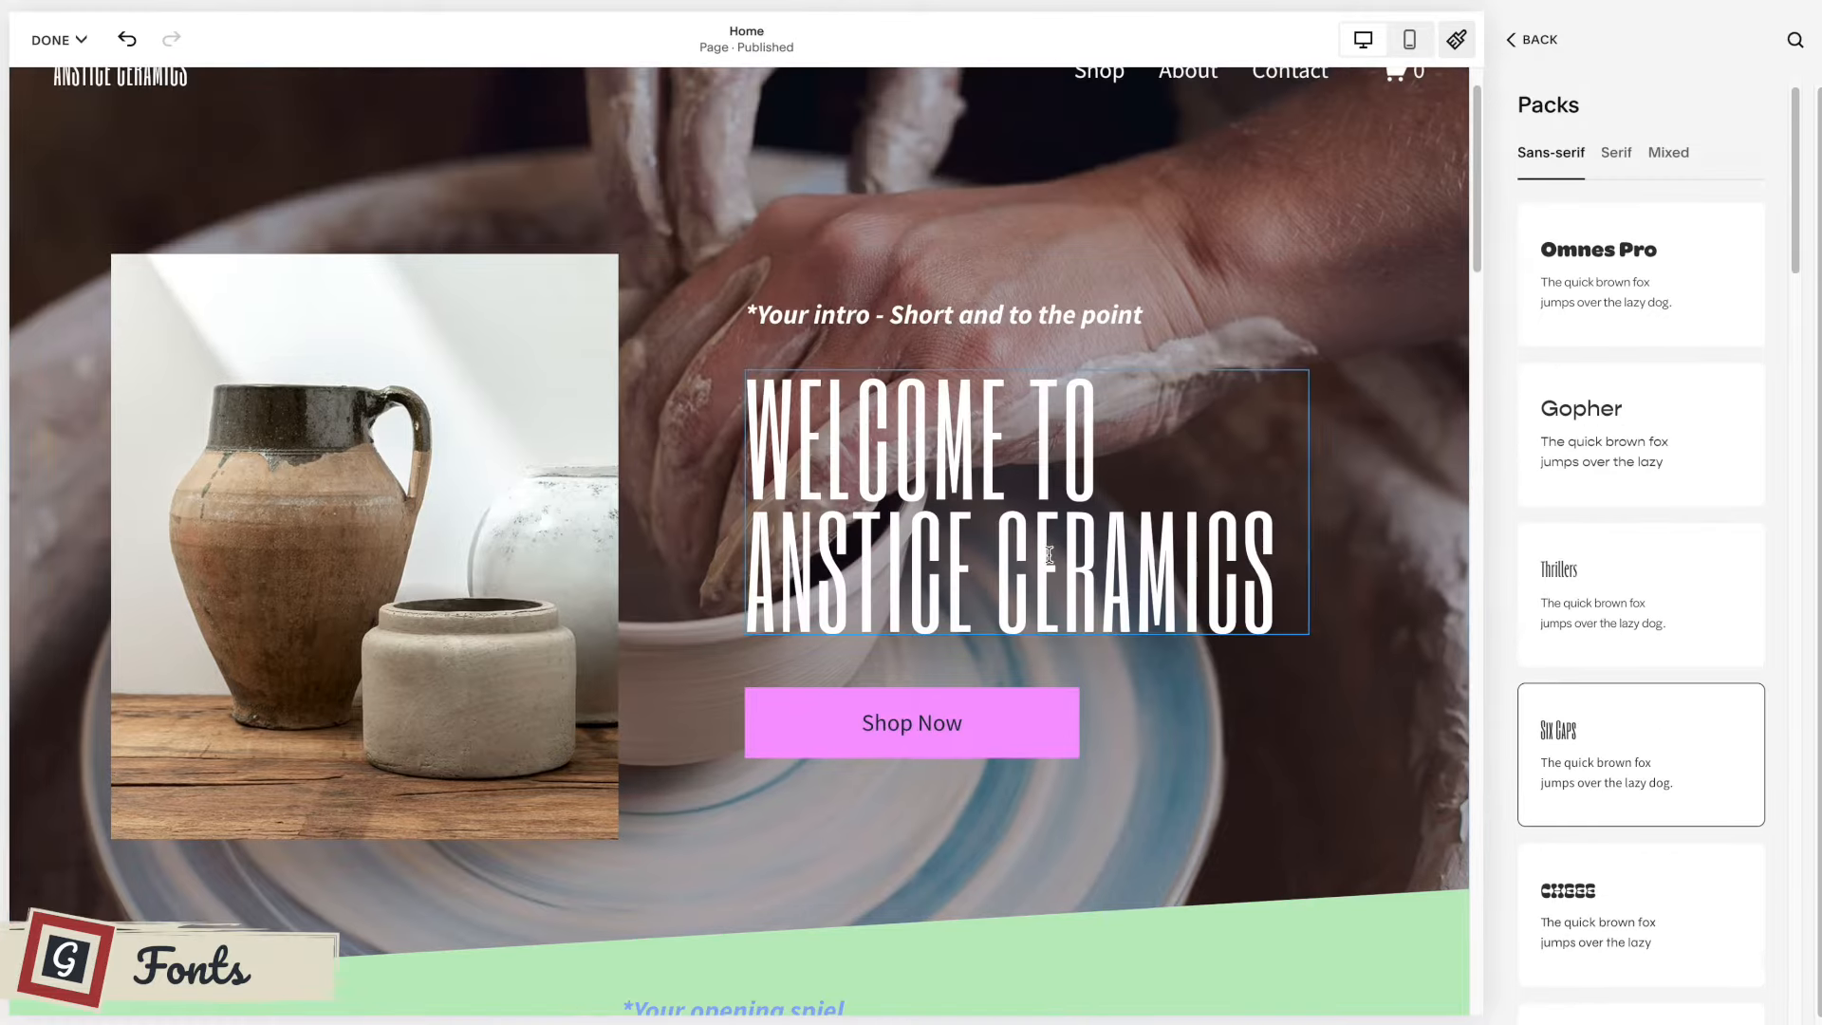
{"action": "scroll", "coordinate": [1048, 555], "scroll_direction": "up", "scroll_amount": 1}
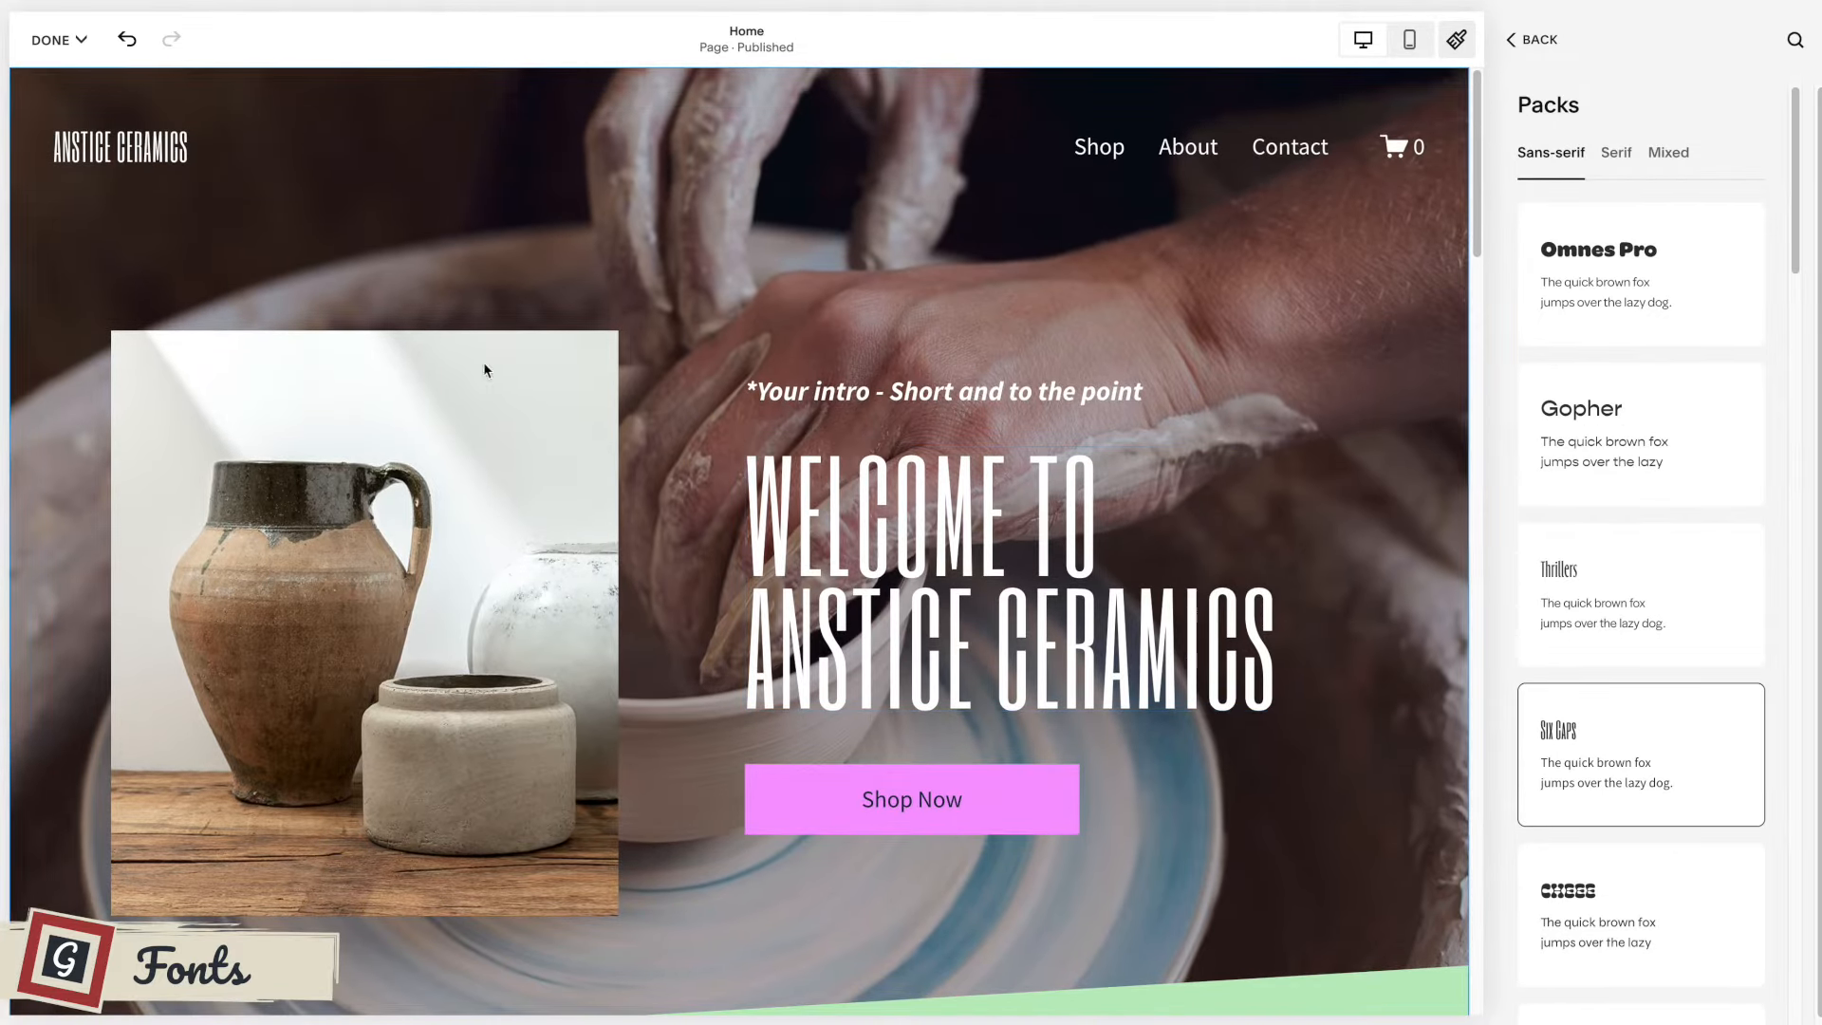
Review the headings and text in the Six Caps pack down the home page to the footer.
{"action": "scroll", "coordinate": [857, 387], "scroll_direction": "down", "scroll_amount": 9}
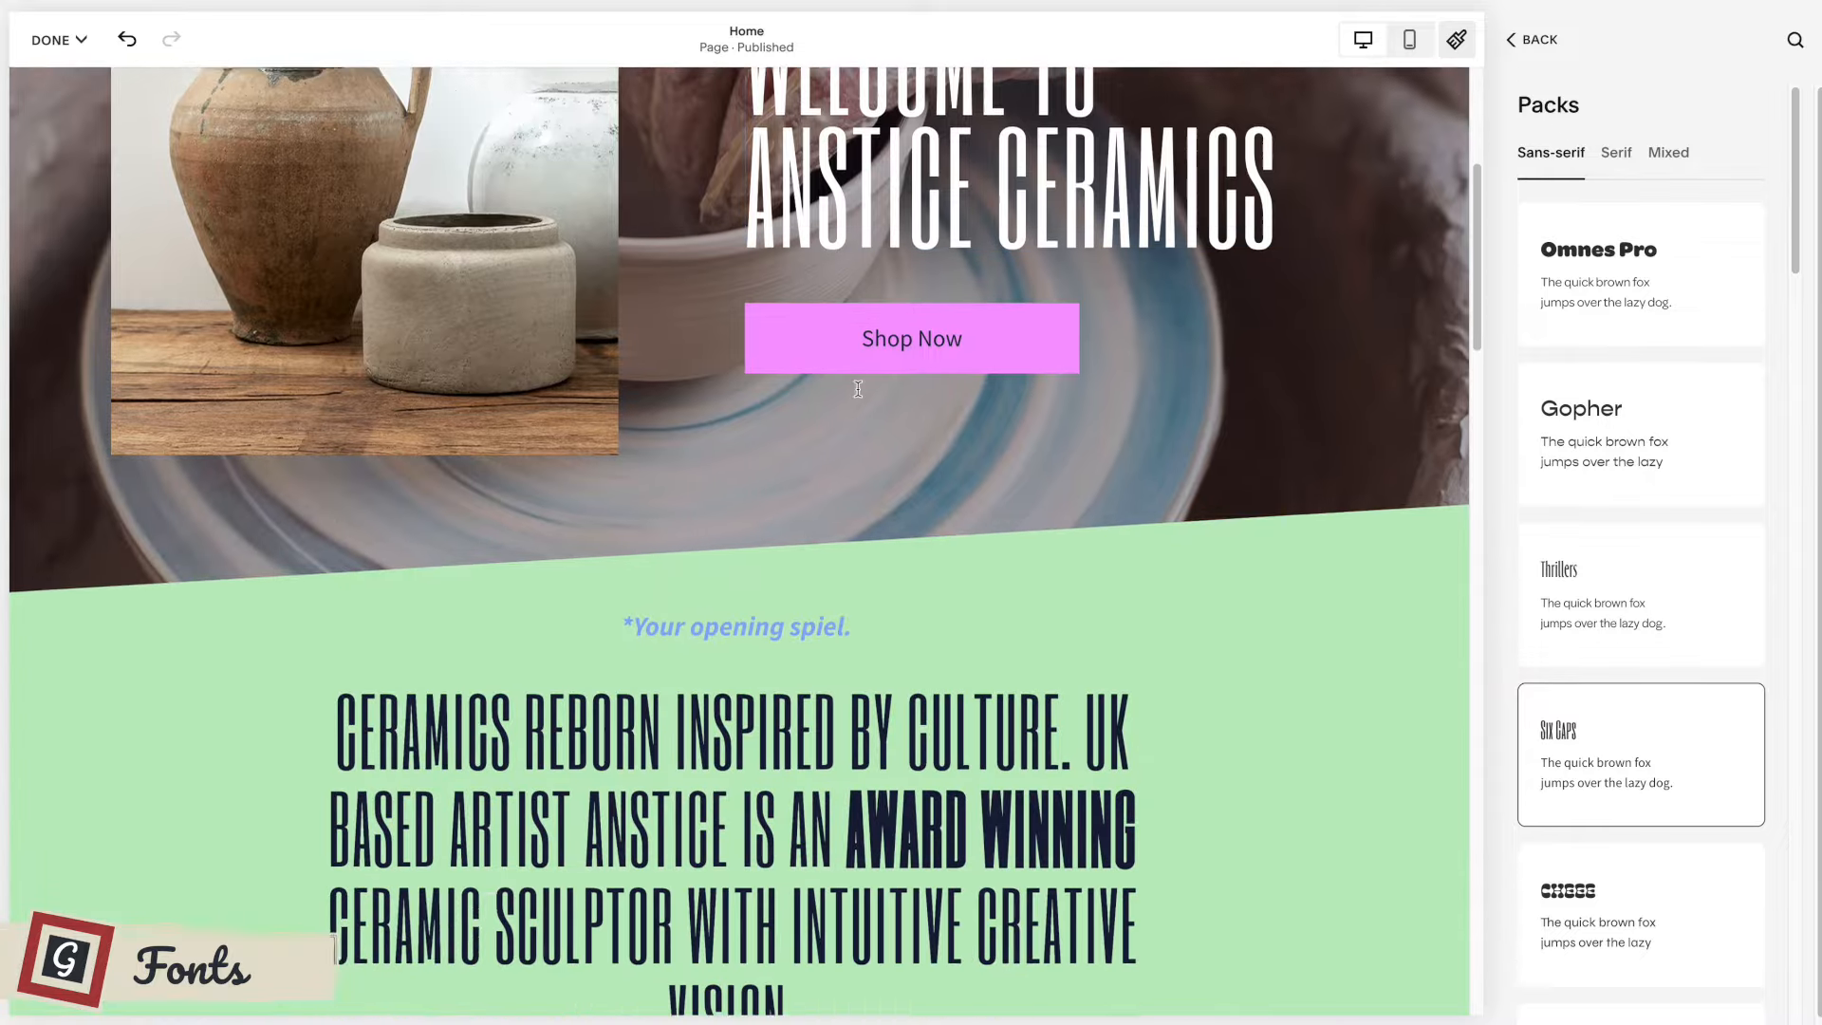
{"action": "scroll", "coordinate": [953, 404], "scroll_direction": "down", "scroll_amount": 8}
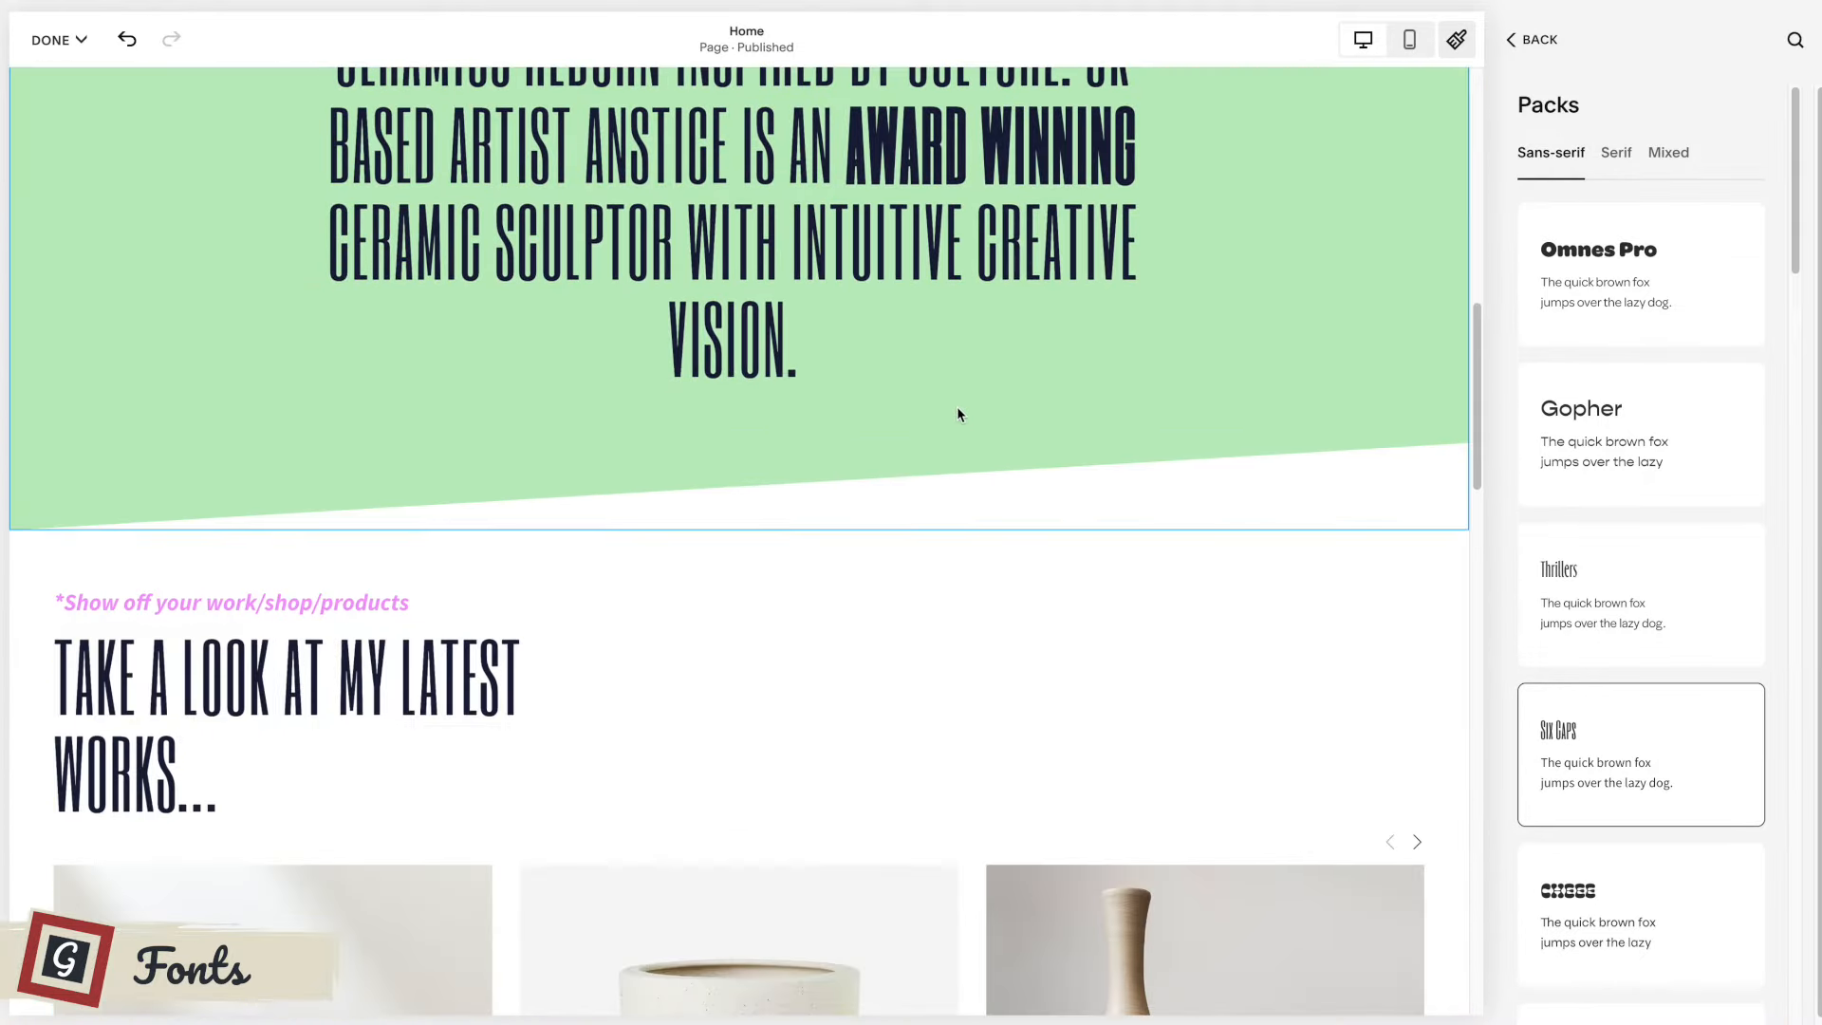
{"action": "scroll", "coordinate": [952, 395], "scroll_direction": "down", "scroll_amount": 6}
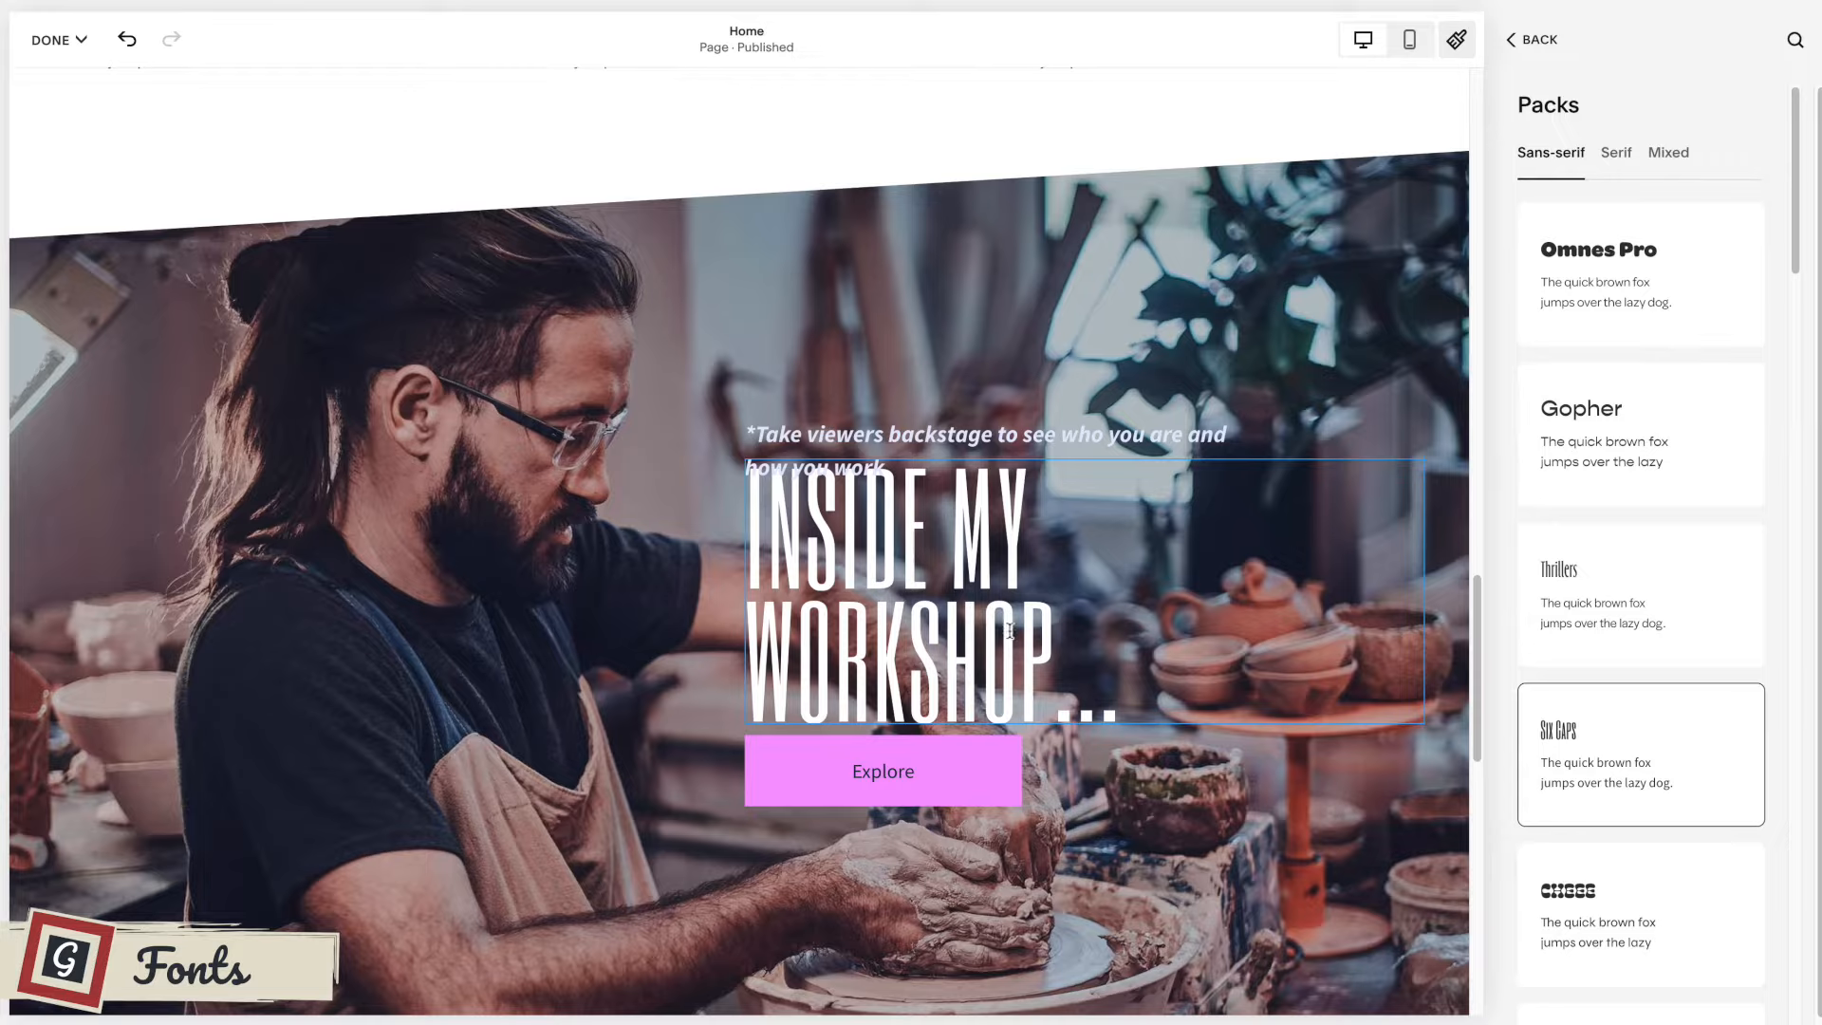
{"action": "scroll", "coordinate": [1212, 623], "scroll_direction": "down", "scroll_amount": 8}
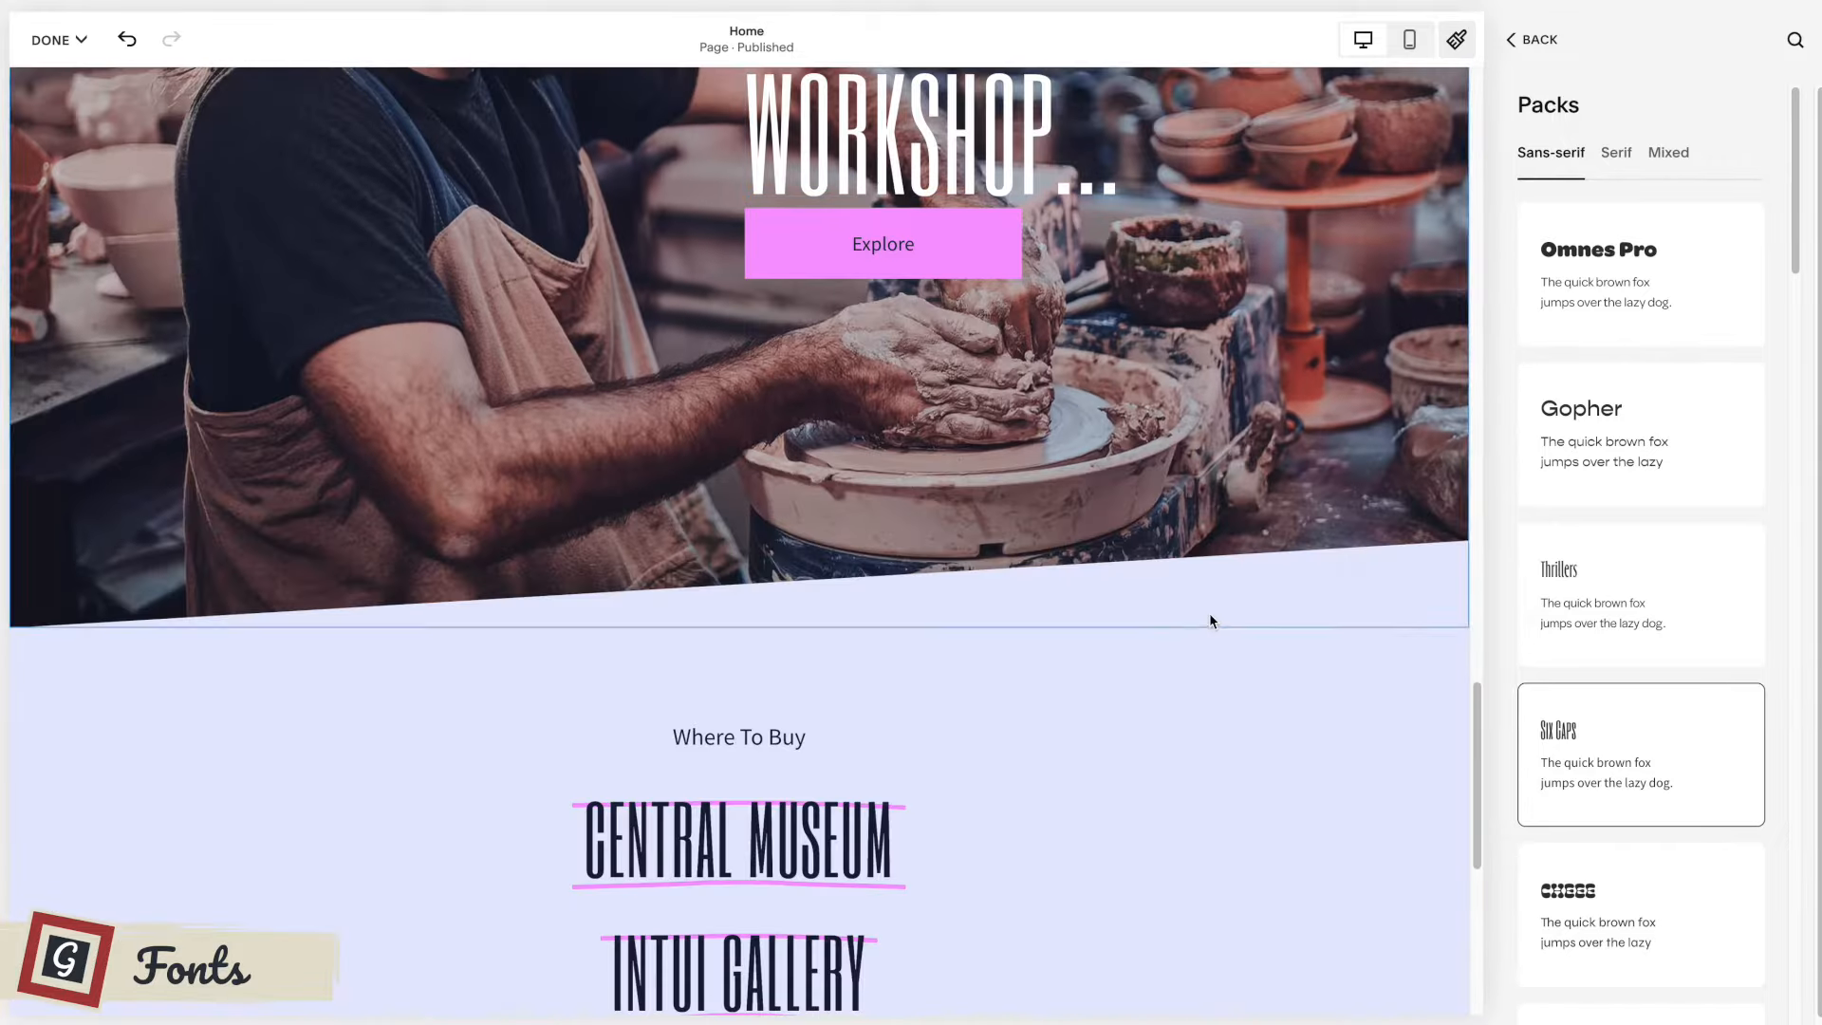
{"action": "scroll", "coordinate": [964, 575], "scroll_direction": "down", "scroll_amount": 3}
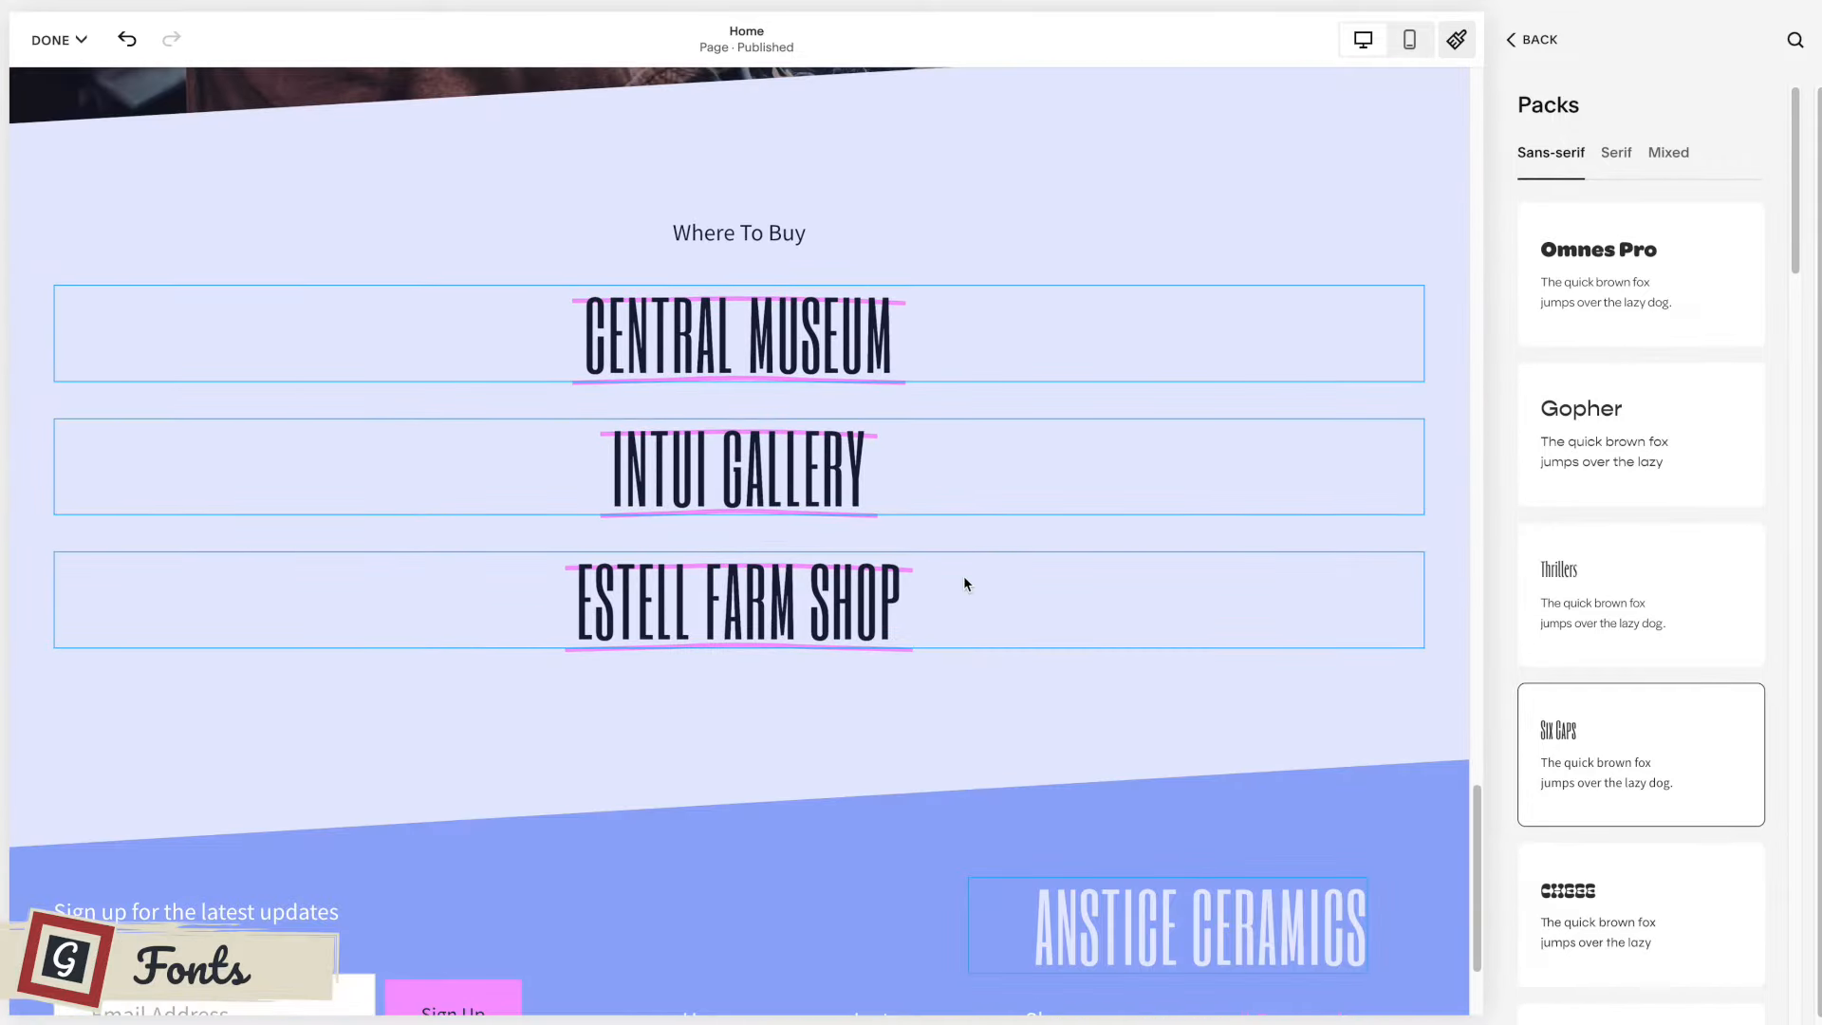
{"action": "scroll", "coordinate": [964, 584], "scroll_direction": "up", "scroll_amount": 6}
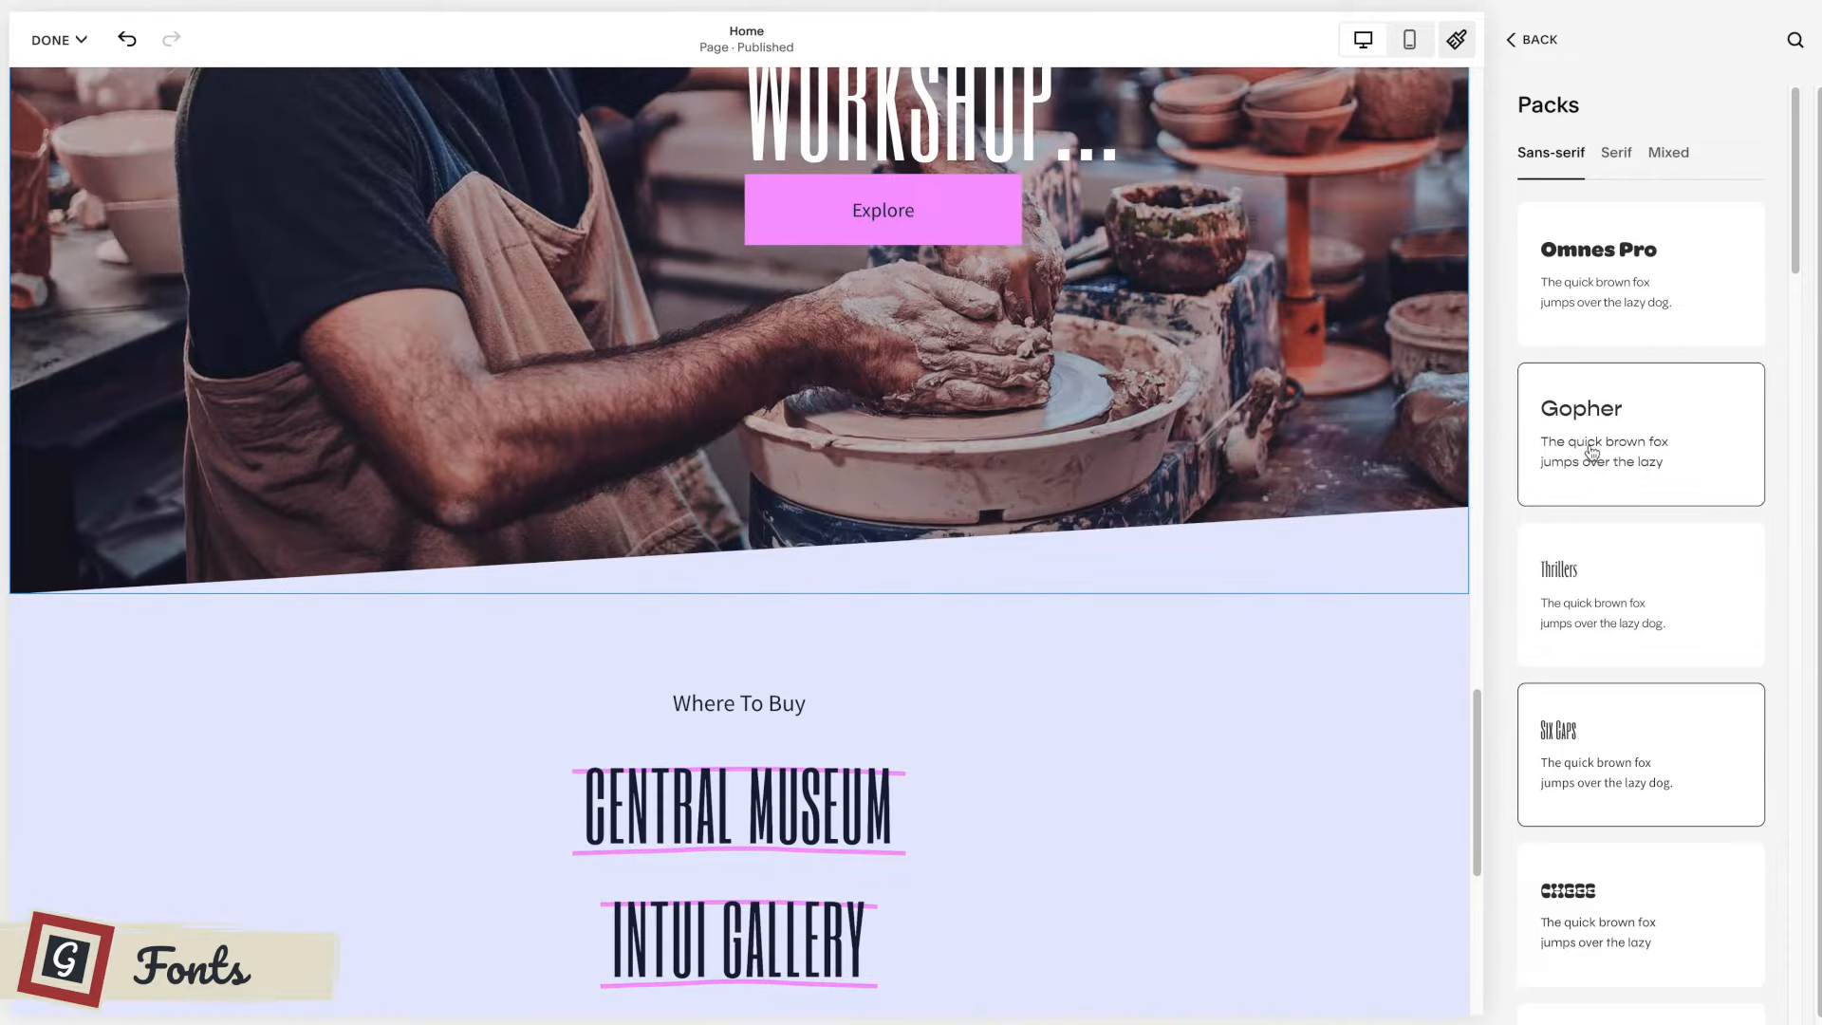
Return to the site font settings and set the Heading 1 size to 5.5rem in the global heading styles.
{"action": "left_click", "coordinate": [1529, 40]}
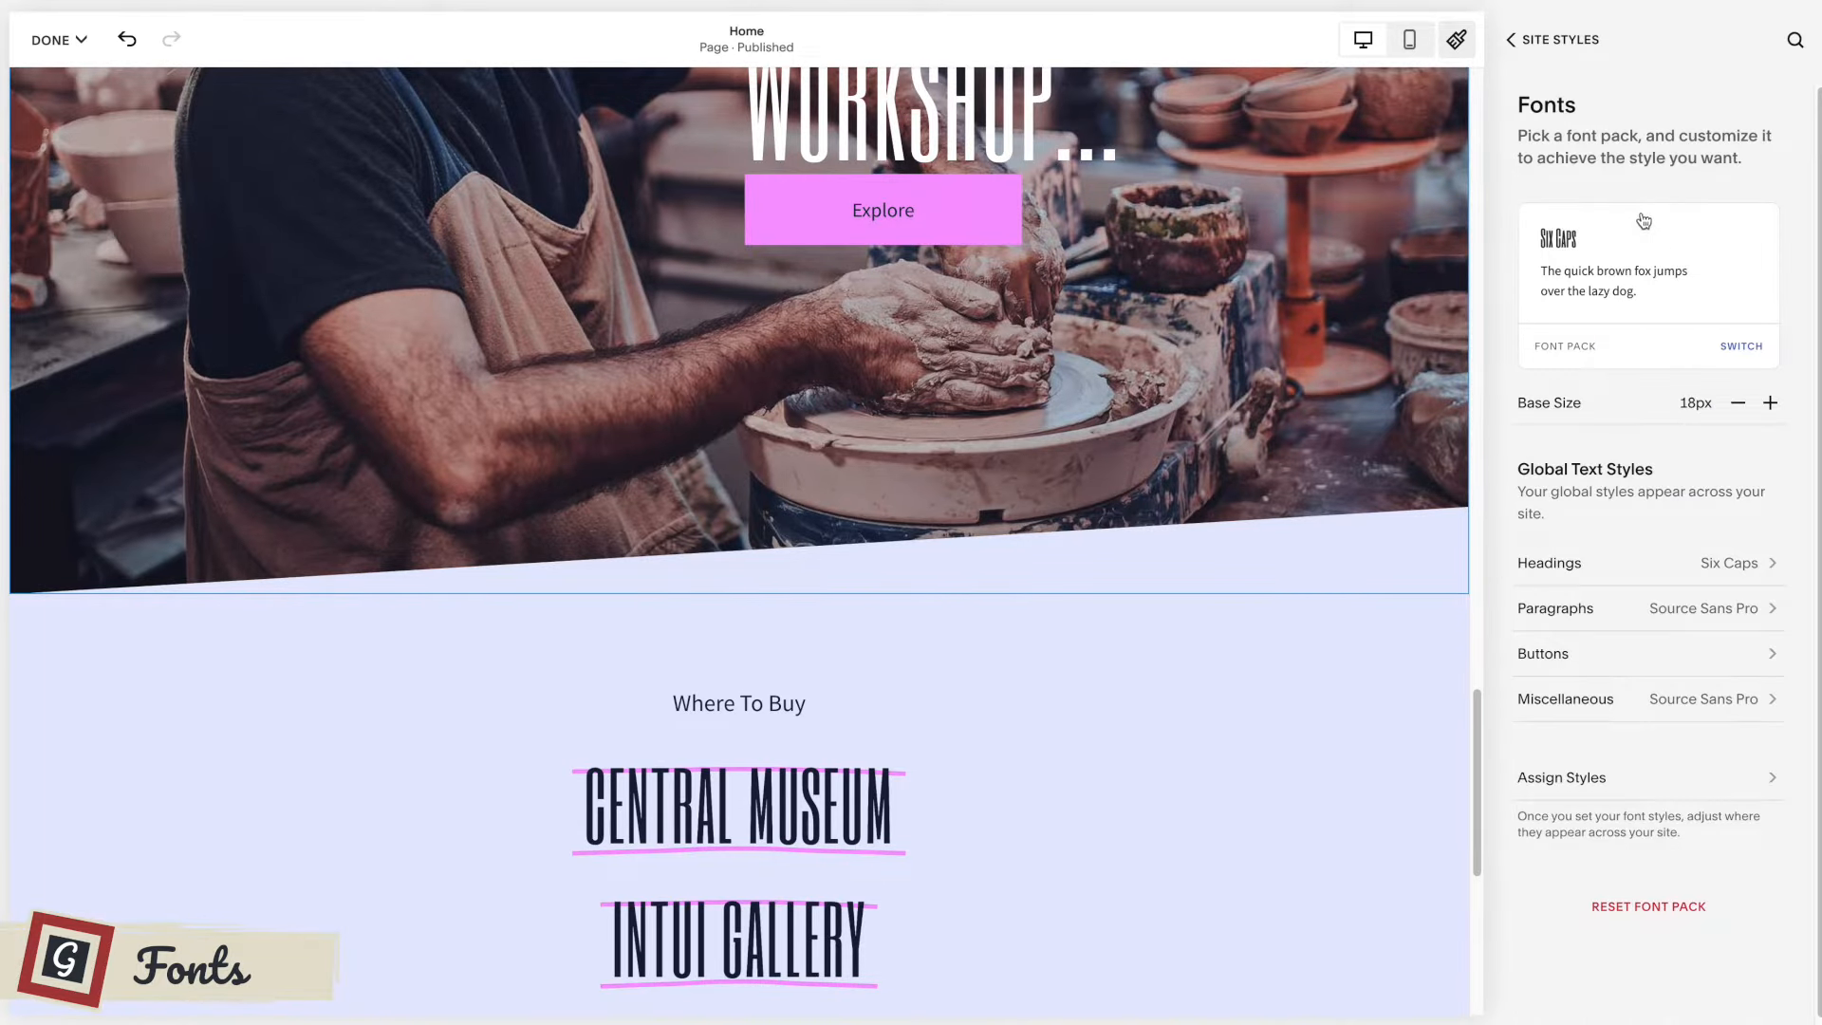
{"action": "scroll", "coordinate": [1643, 415], "scroll_direction": "down", "scroll_amount": 1}
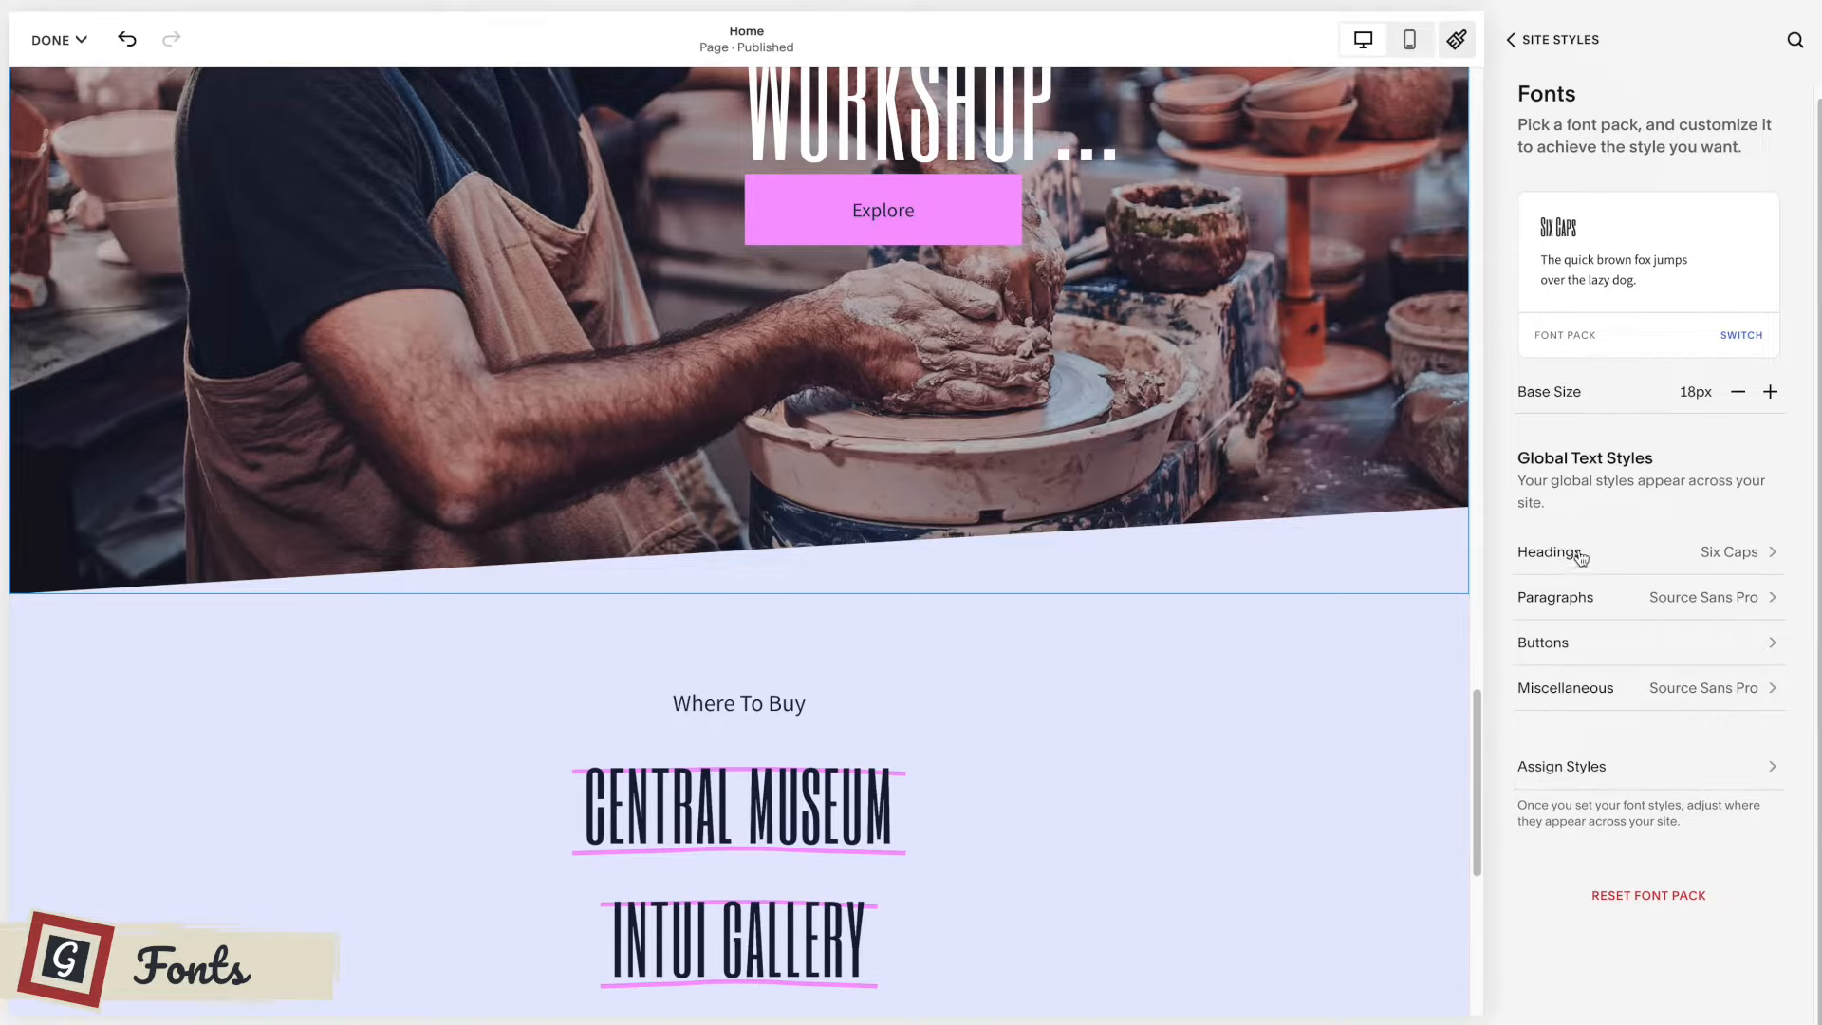
{"action": "scroll", "coordinate": [1293, 533], "scroll_direction": "up", "scroll_amount": 4}
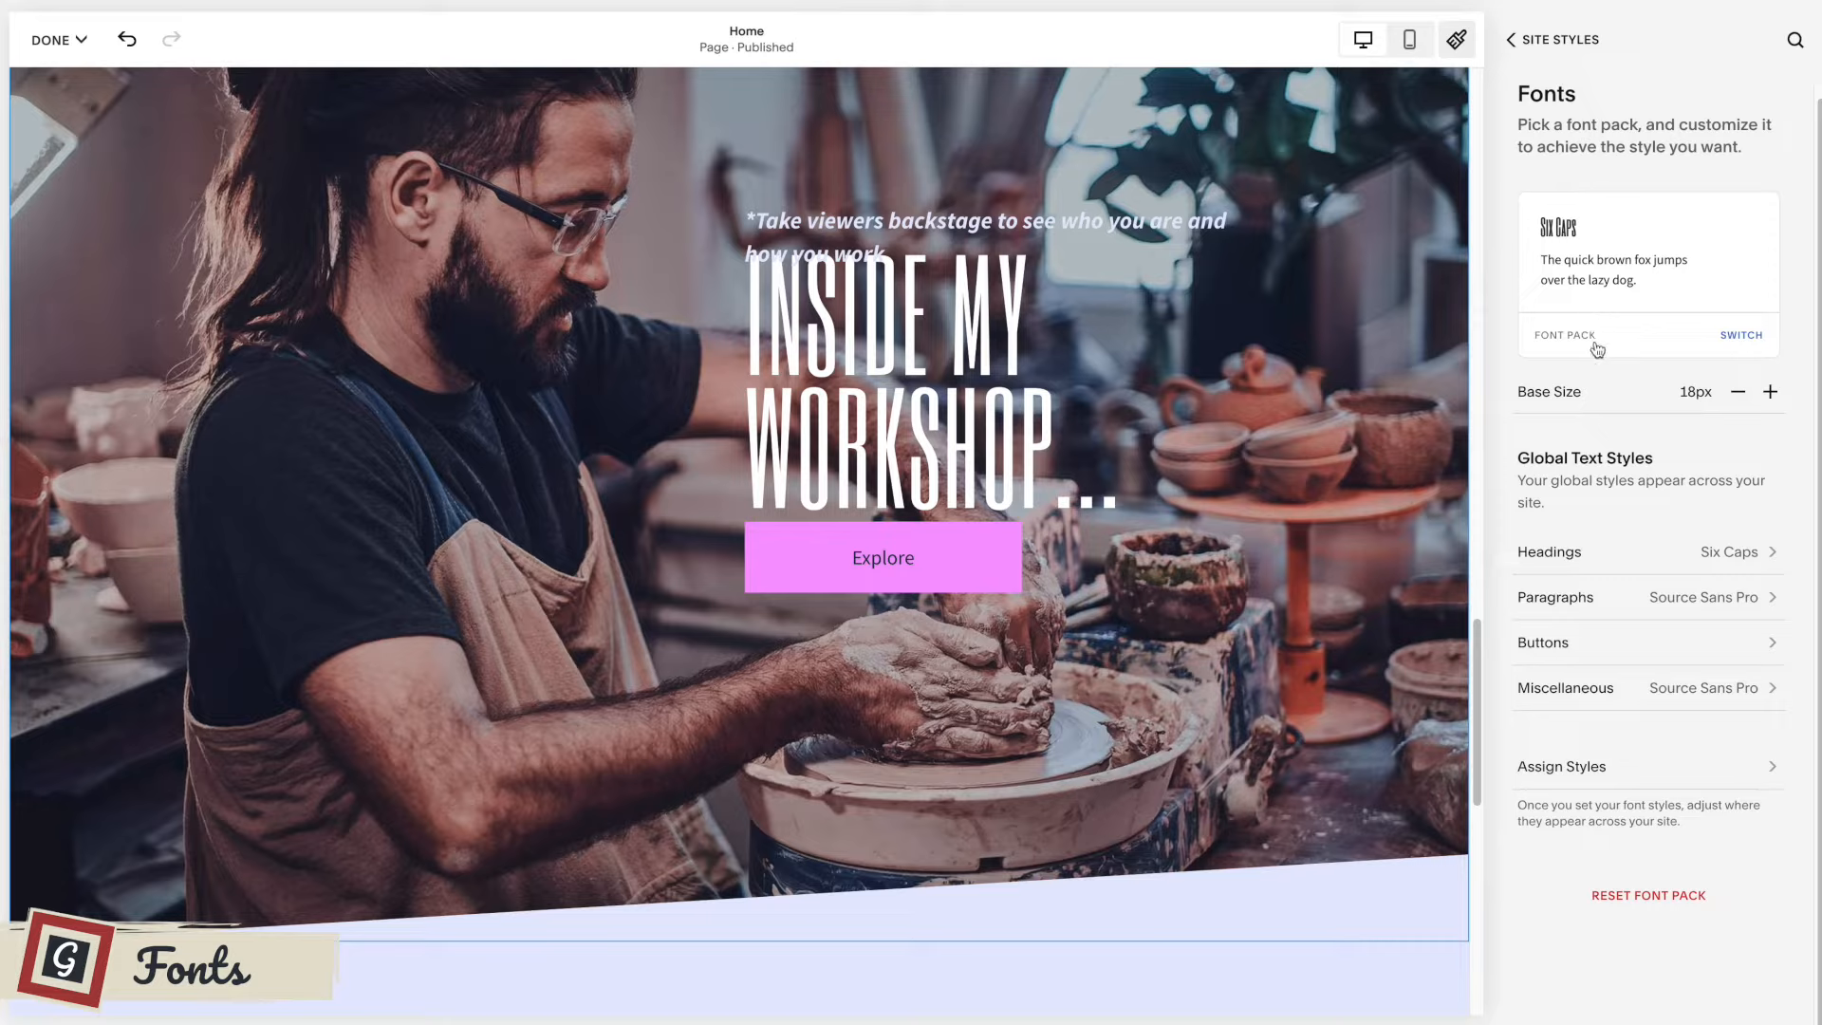
{"action": "left_click", "coordinate": [1682, 562]}
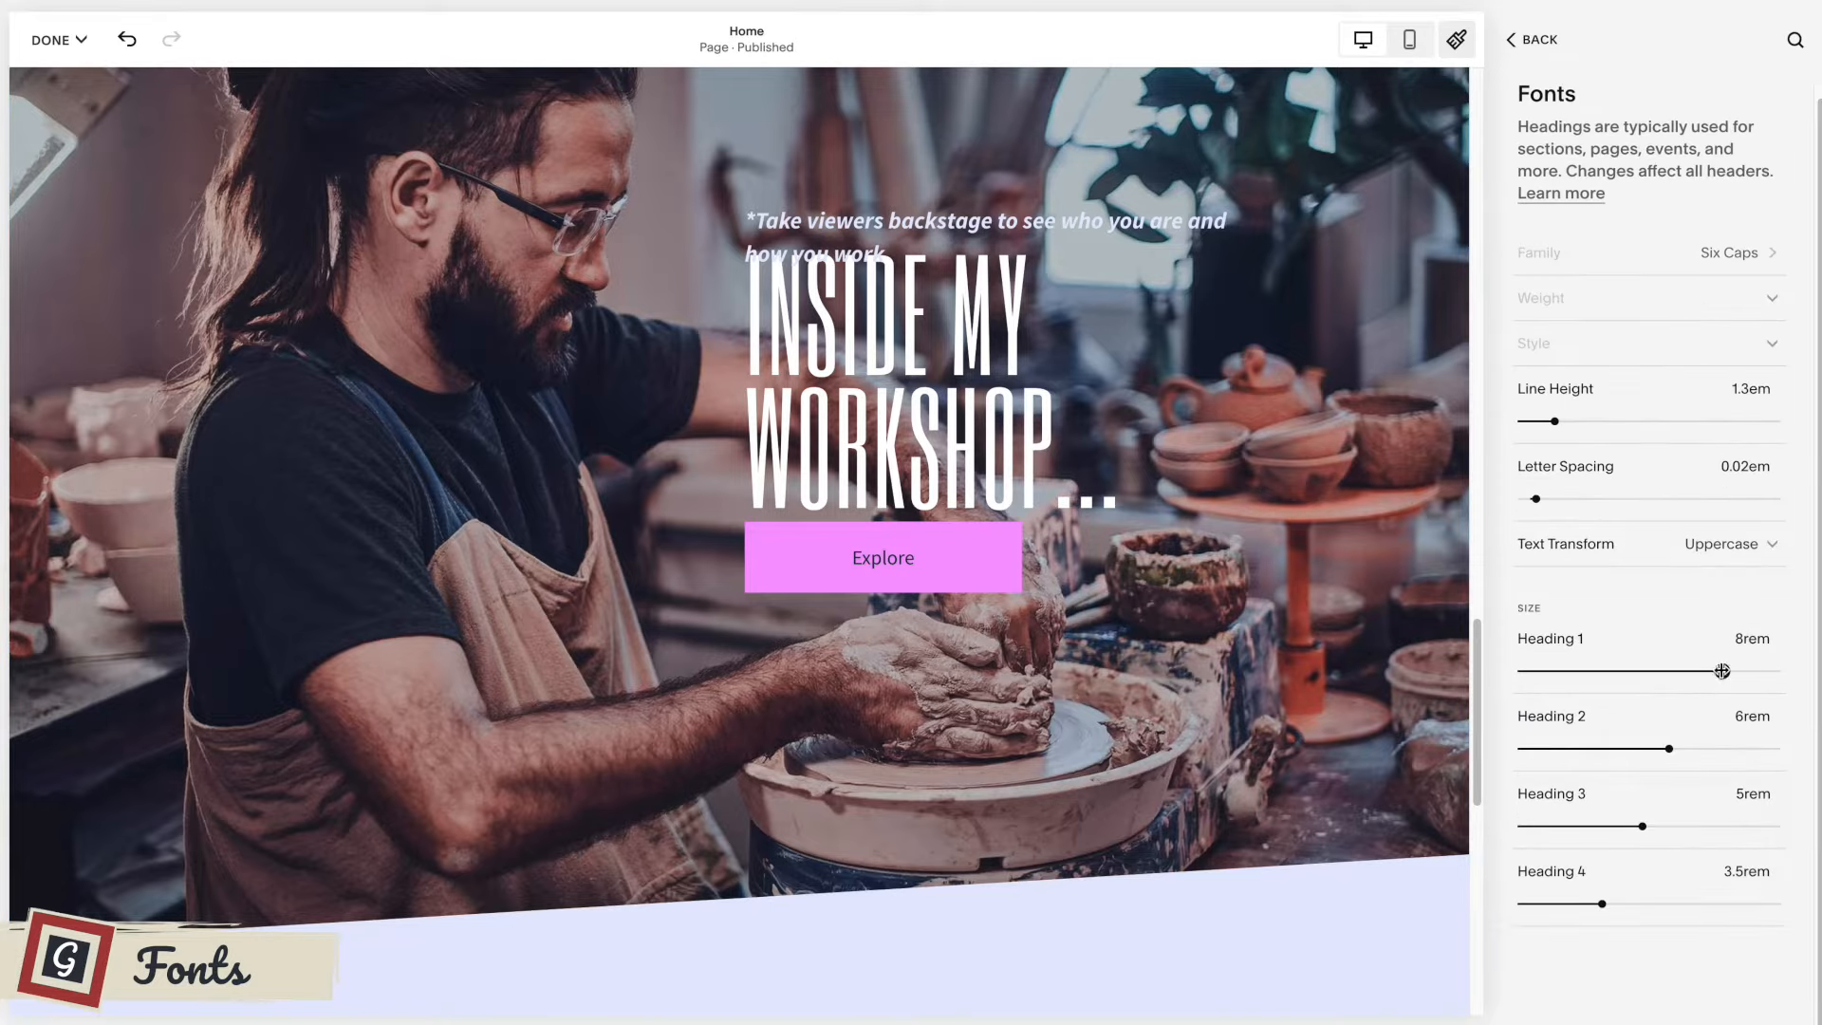
{"action": "left_click_drag", "start_coordinate": [1722, 671], "coordinate": [1655, 670]}
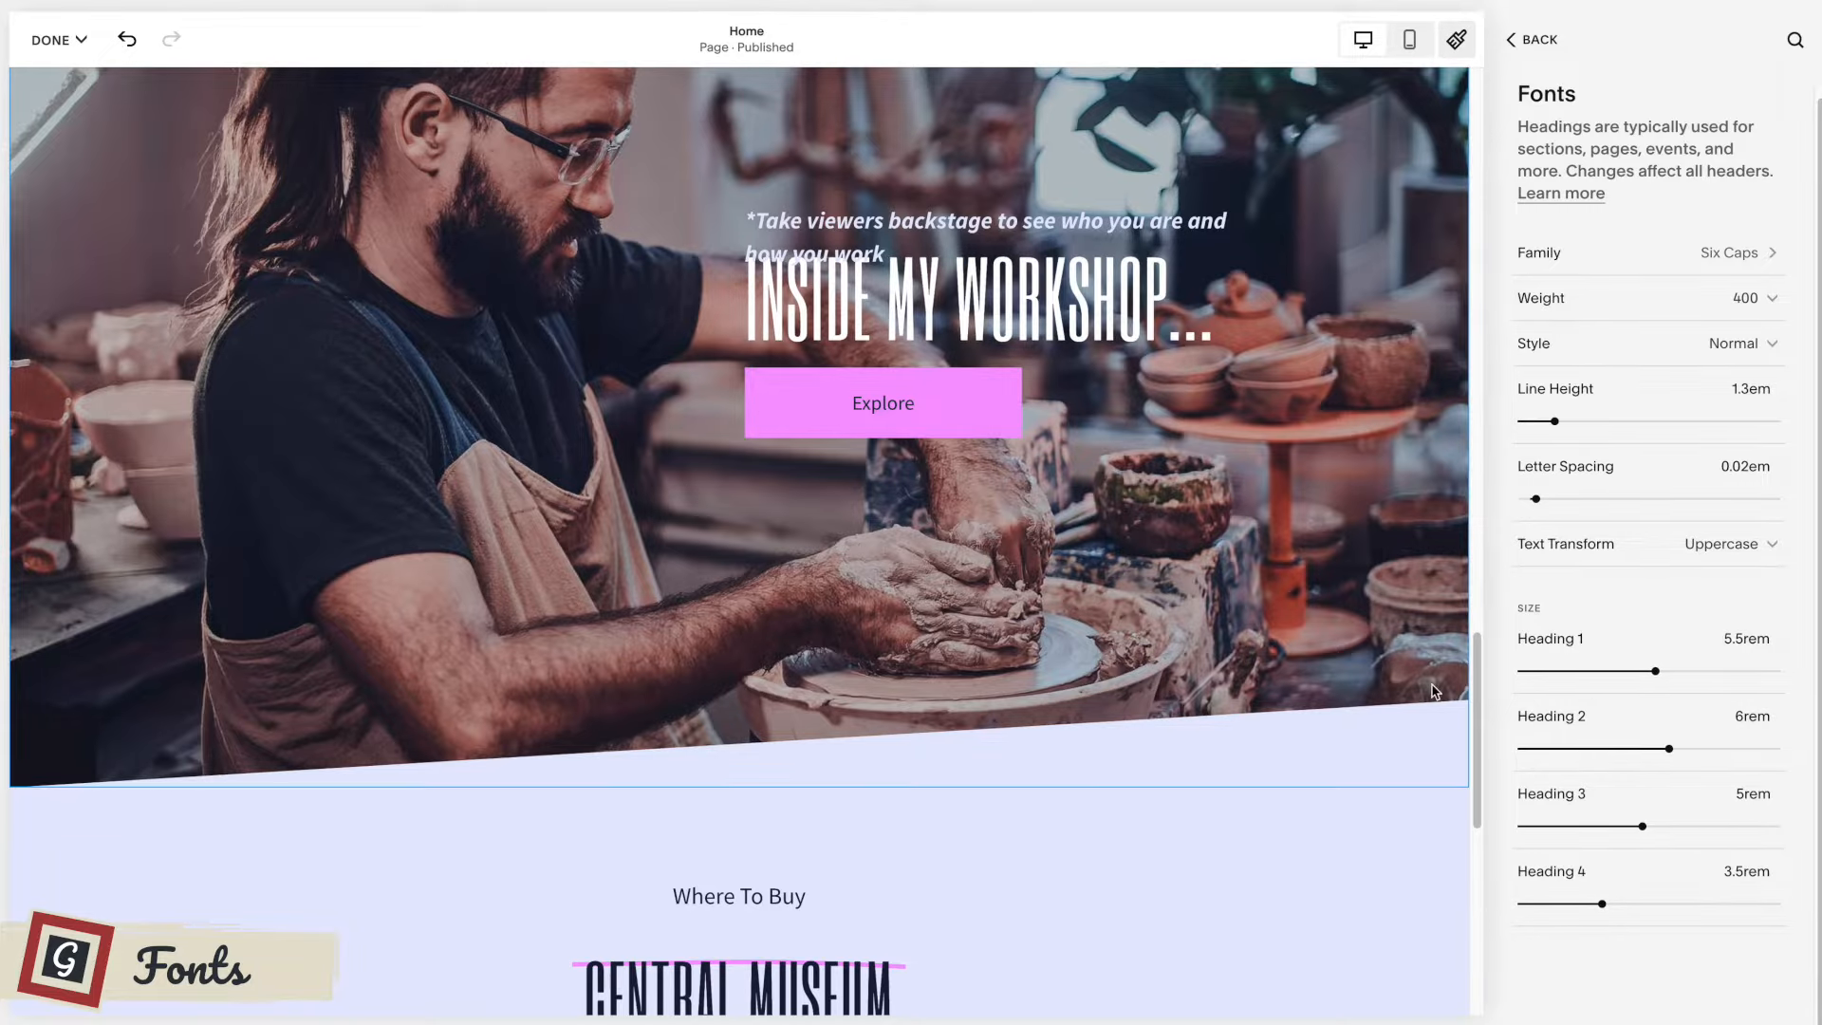
Set the global Heading 2 size to 5.5rem and the Heading 3 size to 3.8rem, using the Where To Buy section as reference.
{"action": "scroll", "coordinate": [1375, 680], "scroll_direction": "down", "scroll_amount": 3}
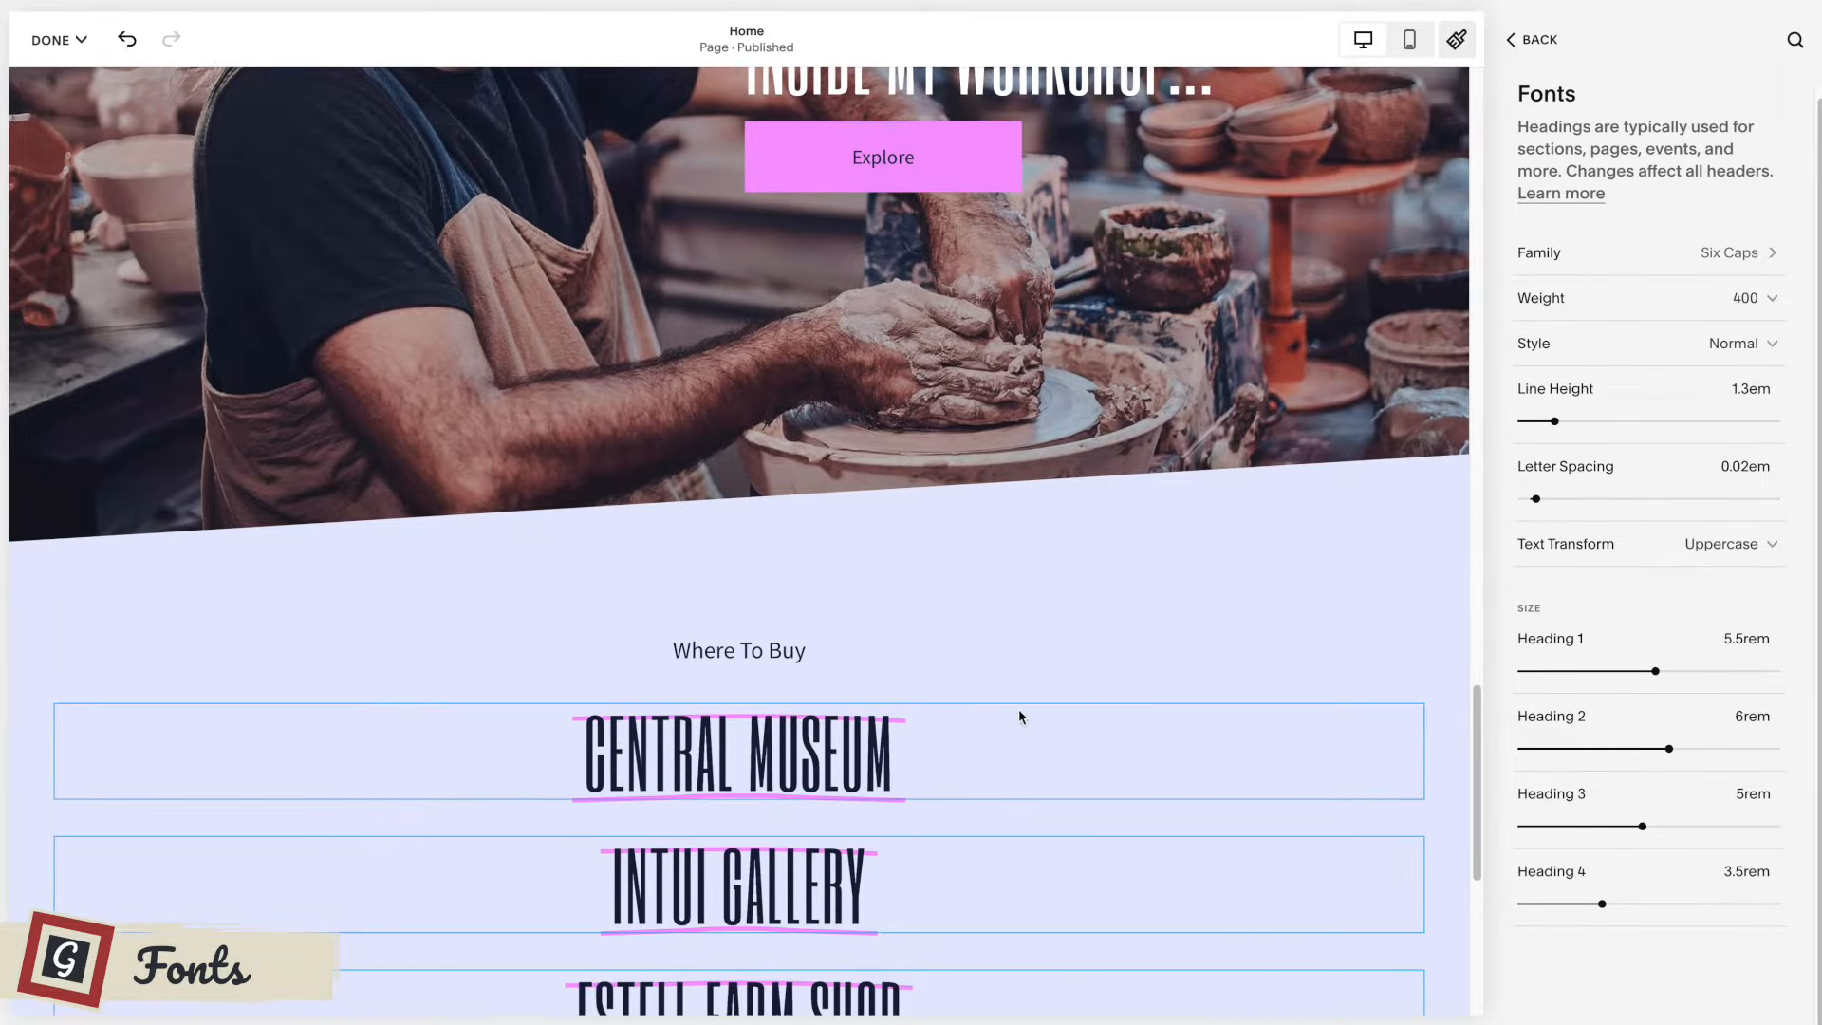
{"action": "left_click", "coordinate": [847, 652]}
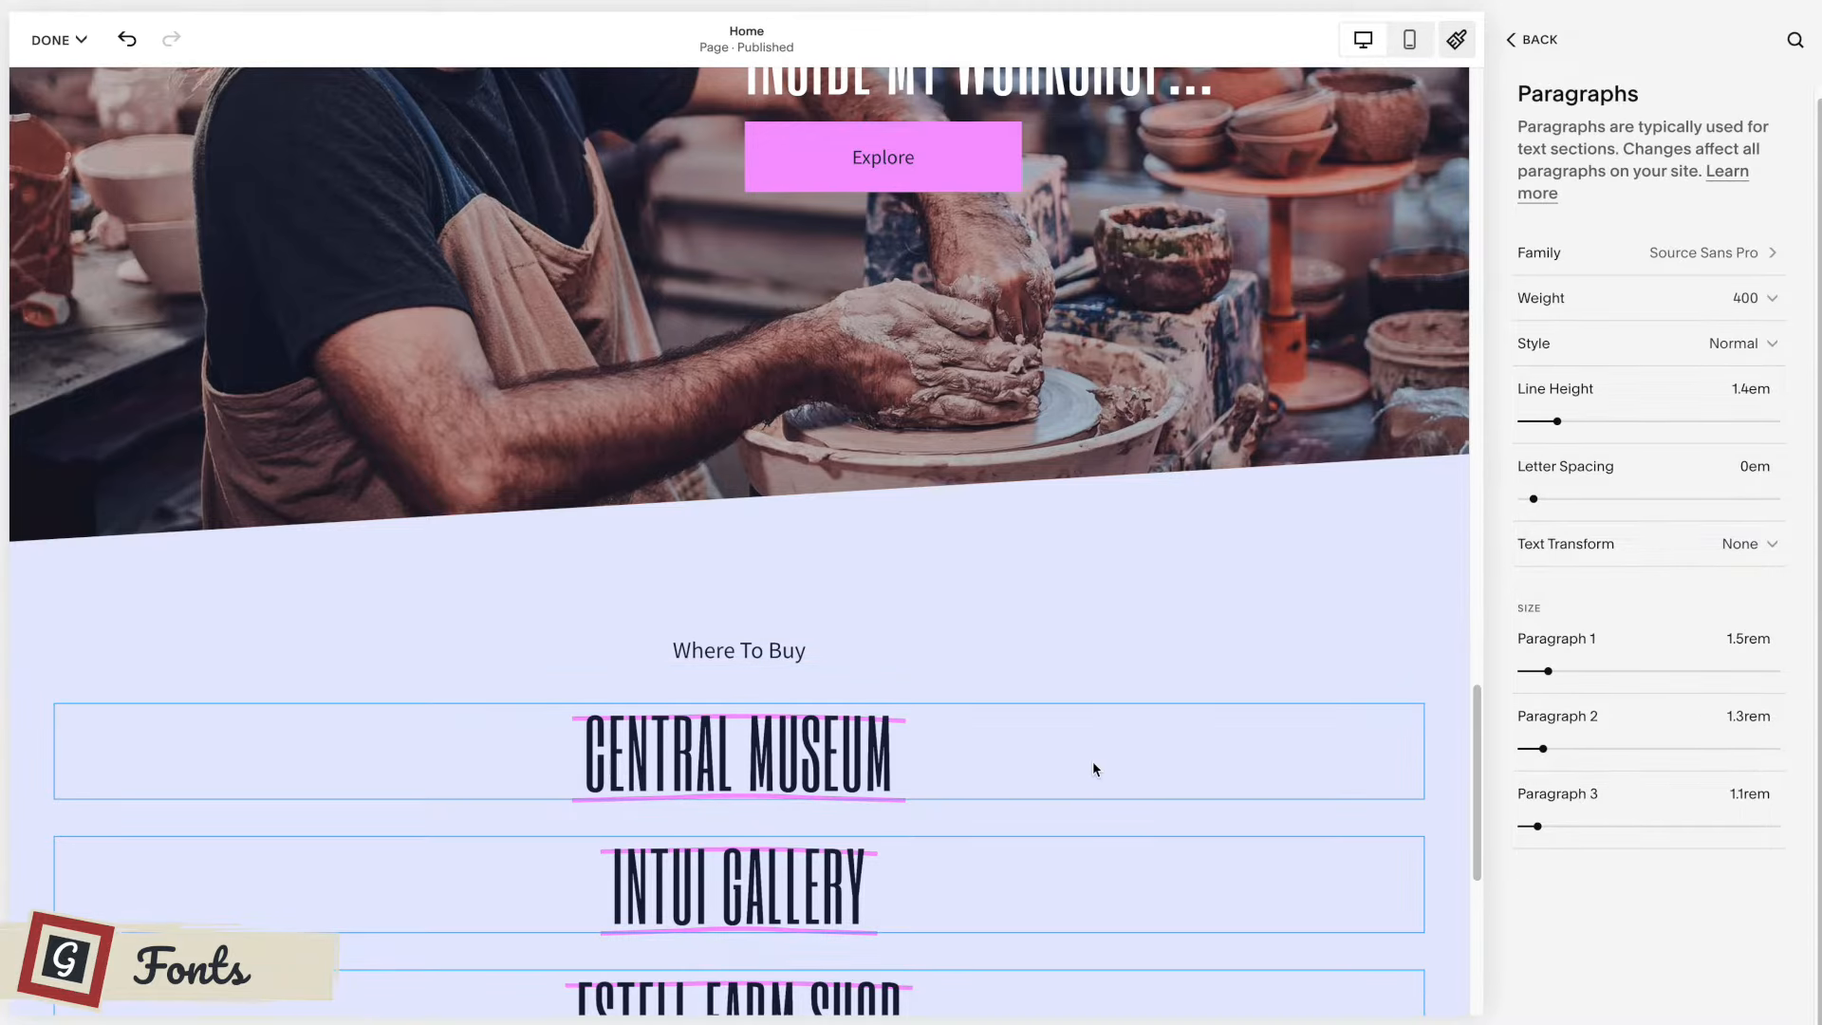
{"action": "left_click", "coordinate": [1093, 764]}
{"action": "scroll", "coordinate": [1162, 736], "scroll_direction": "down", "scroll_amount": 2}
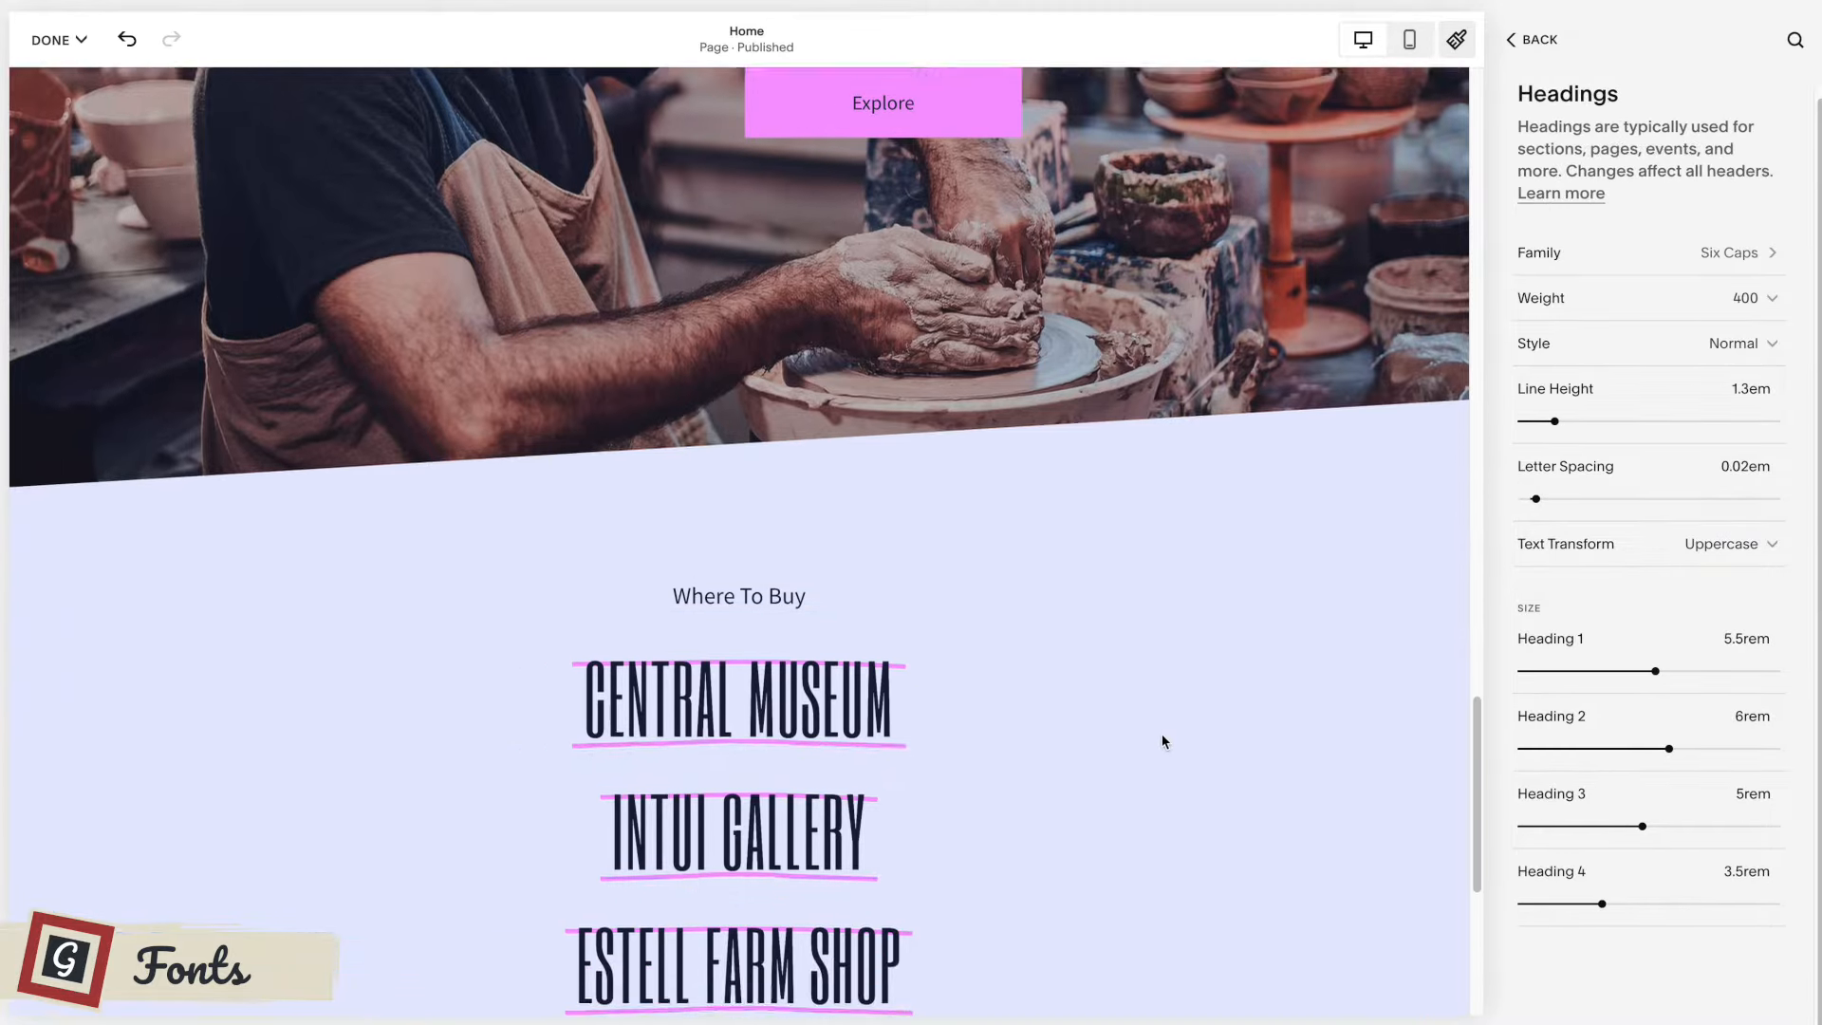
{"action": "mouse_move", "coordinate": [1672, 751]}
{"action": "left_mouse_down"}
{"action": "mouse_move", "coordinate": [1587, 748]}
{"action": "mouse_move", "coordinate": [1655, 748]}
{"action": "left_mouse_up"}
{"action": "mouse_move", "coordinate": [1642, 826]}
{"action": "left_mouse_down"}
{"action": "mouse_move", "coordinate": [1546, 826]}
{"action": "mouse_move", "coordinate": [1611, 825]}
{"action": "left_mouse_up"}
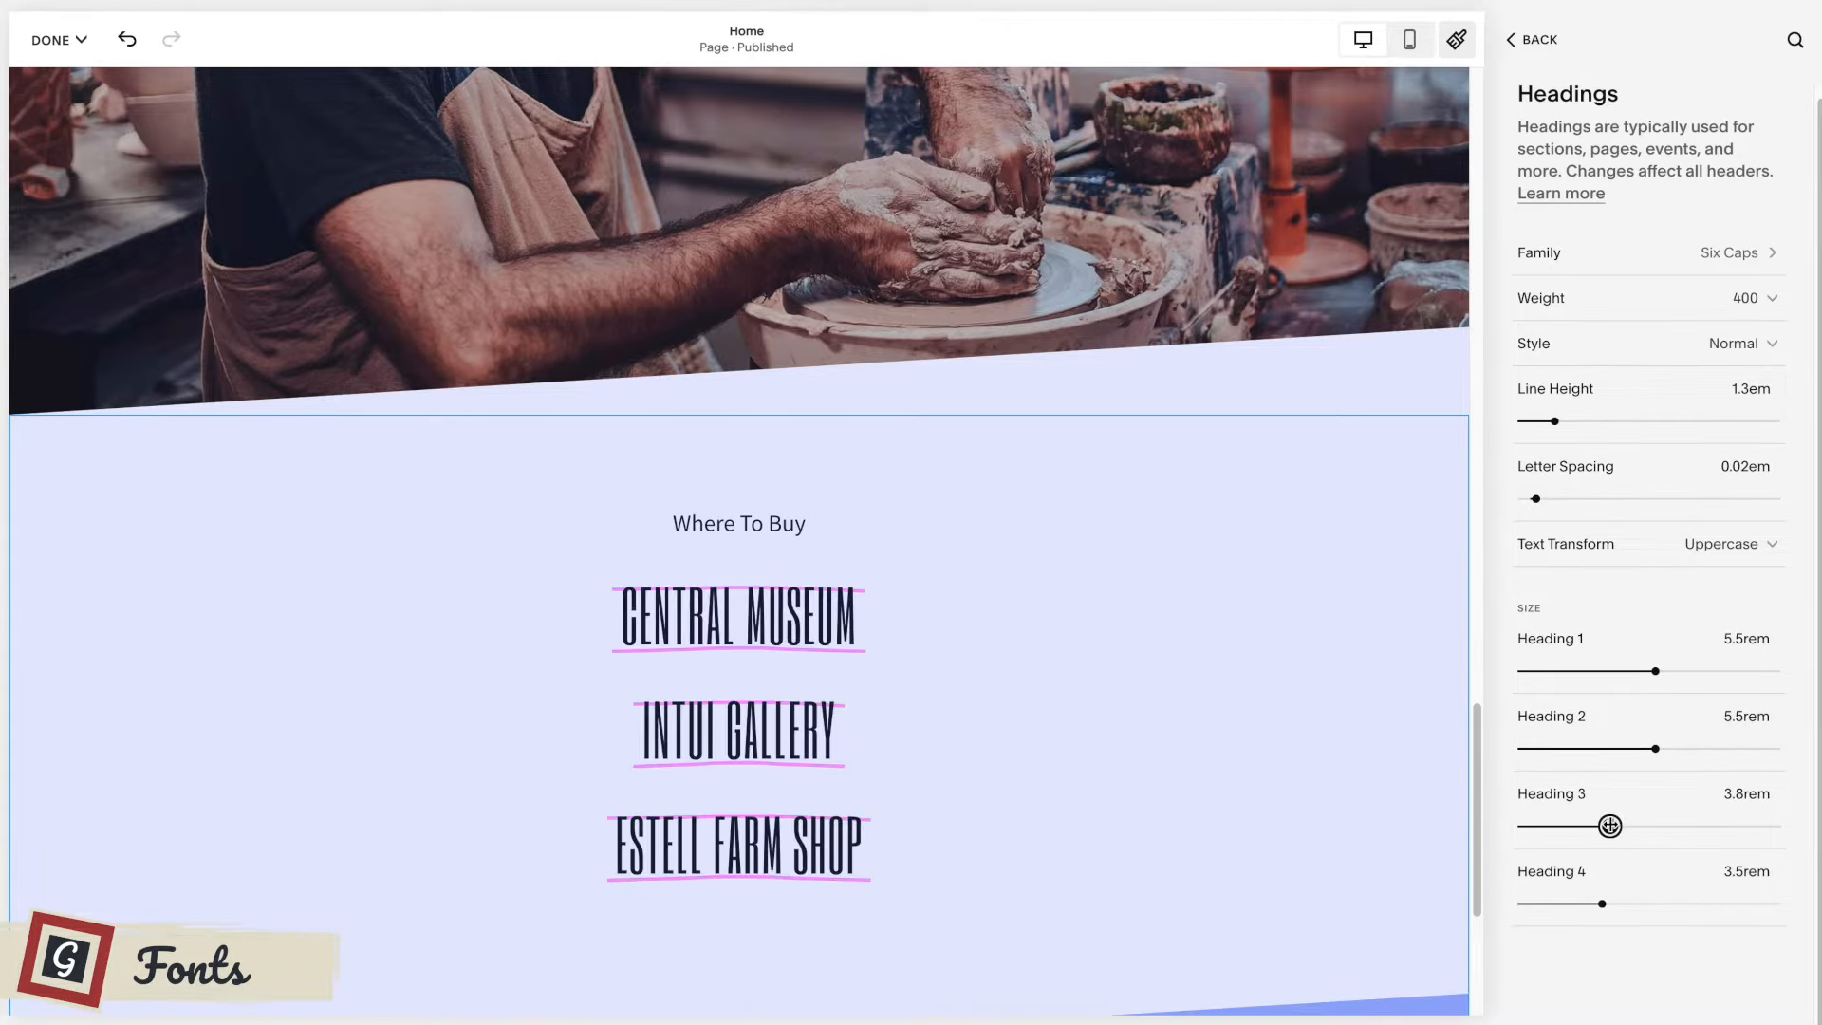
Set the Paragraph 1 size to 2rem and Paragraph 2 to 2.1rem, then close the site styles.
{"action": "left_click", "coordinate": [839, 523]}
{"action": "mouse_move", "coordinate": [1547, 671]}
{"action": "left_mouse_down"}
{"action": "mouse_move", "coordinate": [1589, 670]}
{"action": "mouse_move", "coordinate": [1561, 671]}
{"action": "left_mouse_up"}
{"action": "mouse_move", "coordinate": [1543, 748]}
{"action": "left_mouse_down"}
{"action": "mouse_move", "coordinate": [1614, 749]}
{"action": "mouse_move", "coordinate": [1564, 748]}
{"action": "left_mouse_up"}
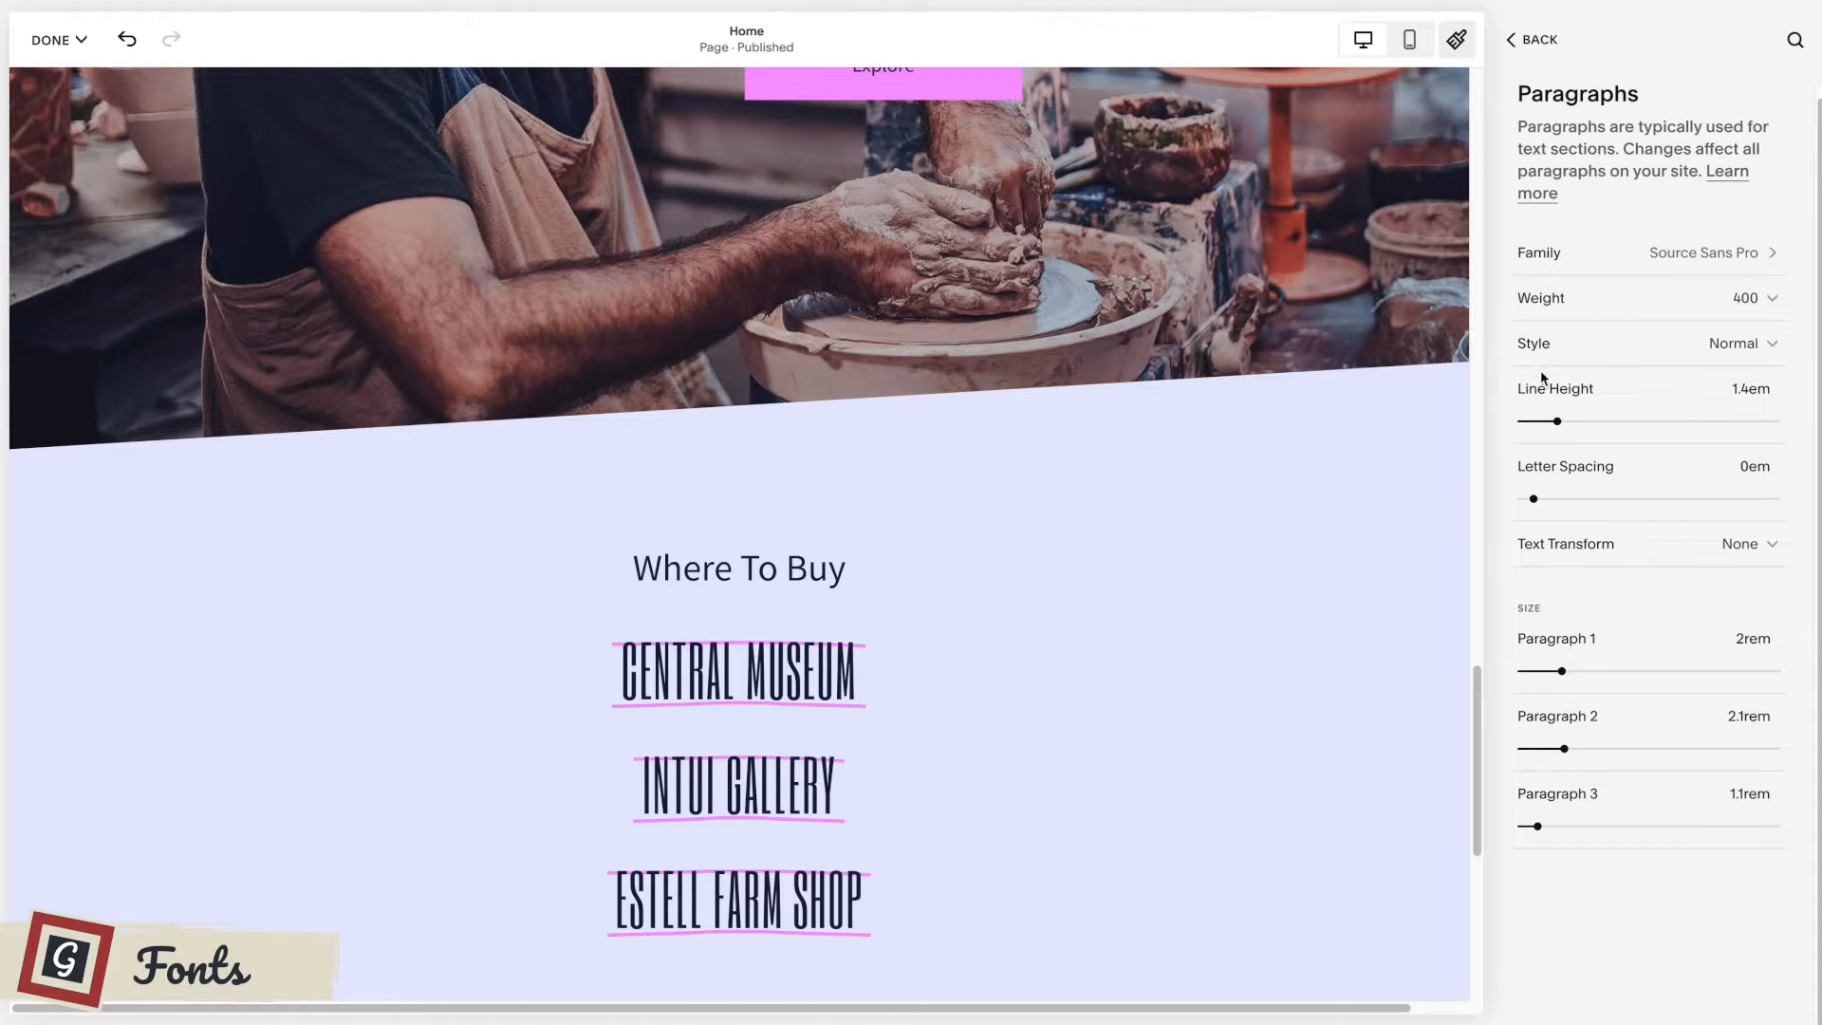
{"action": "left_click", "coordinate": [1533, 40]}
{"action": "left_click", "coordinate": [1542, 43]}
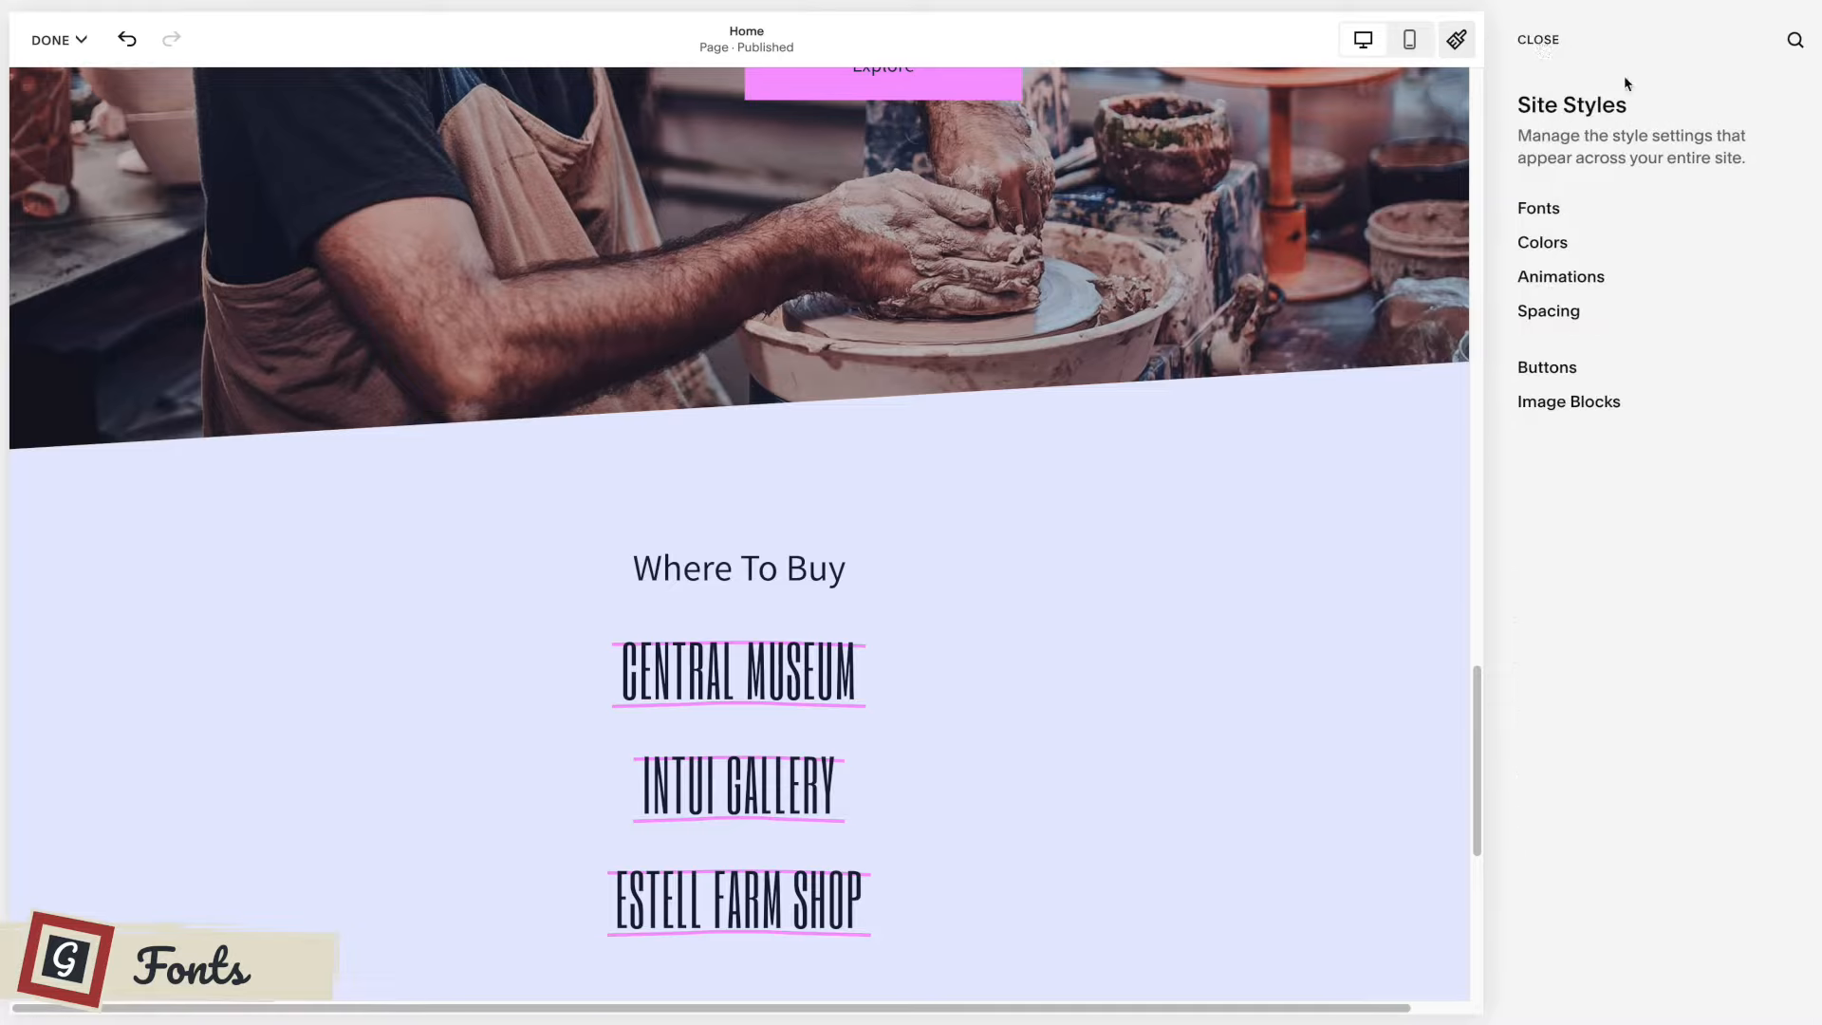
{"action": "left_click", "coordinate": [1538, 39]}
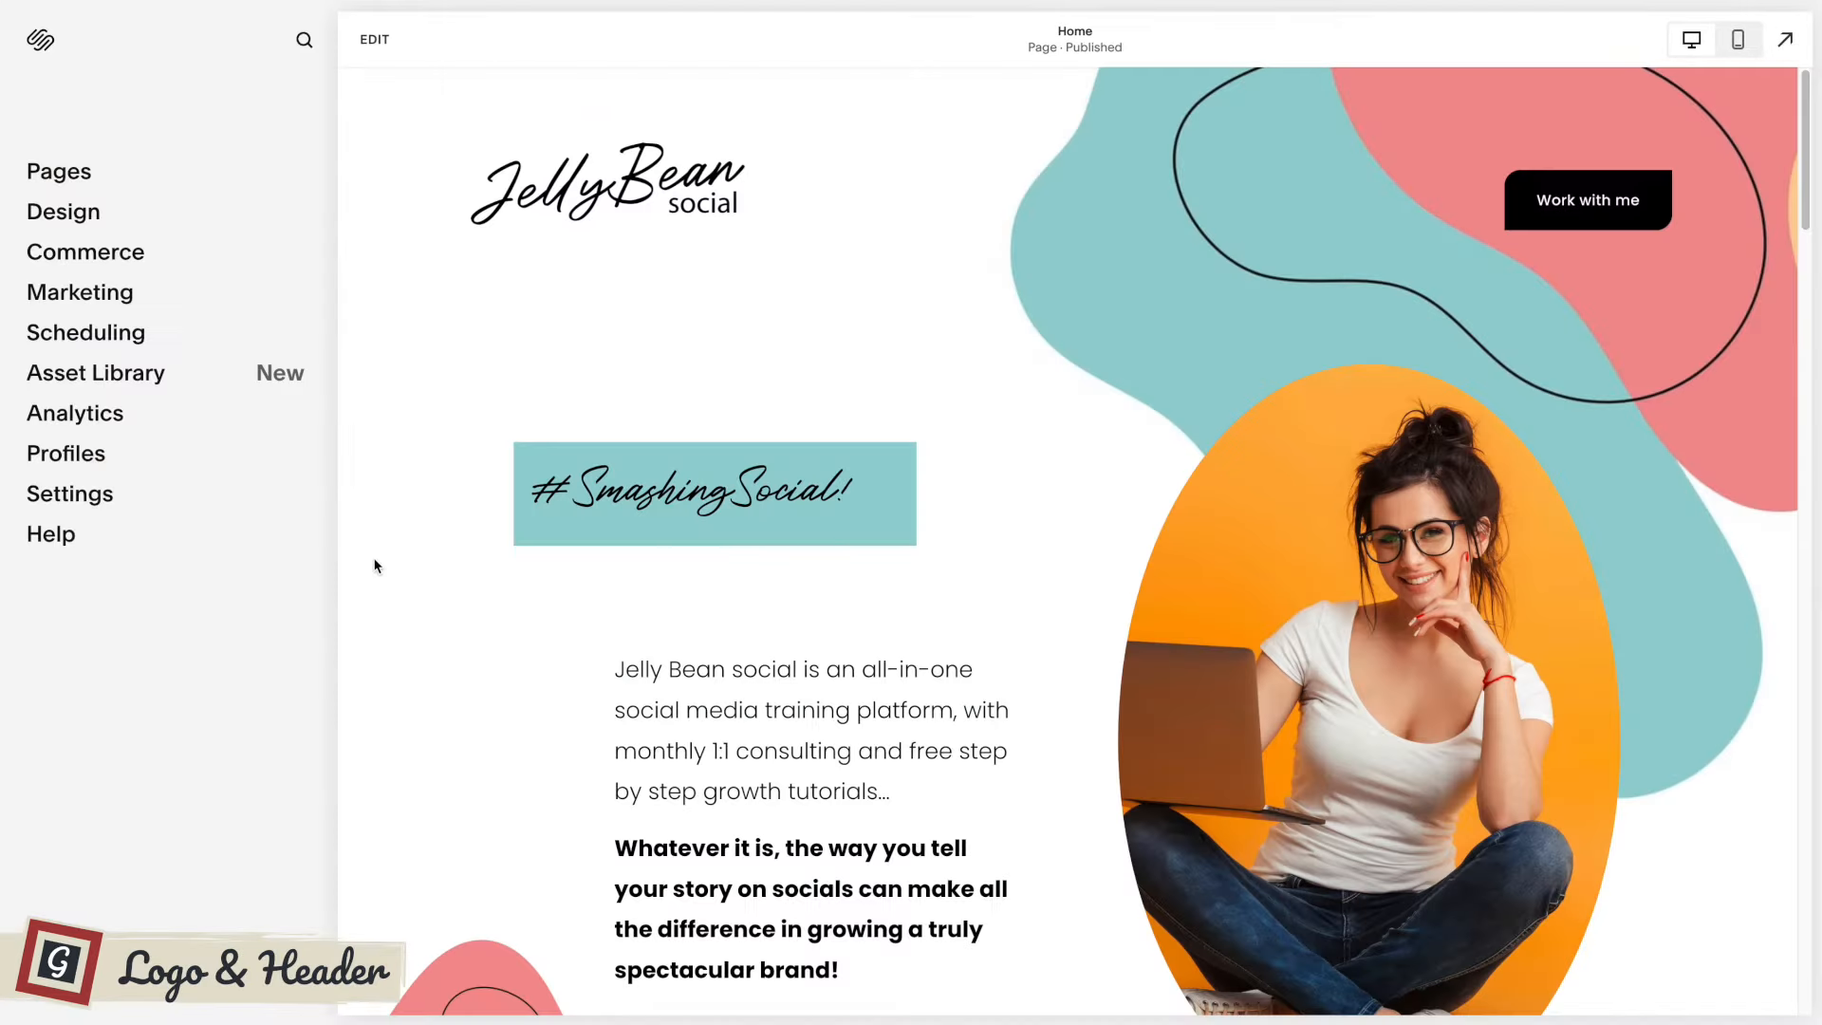
Start editing the Jelly Bean home page and open the site header's global settings beside the page's intro text.
{"action": "left_click", "coordinate": [375, 43]}
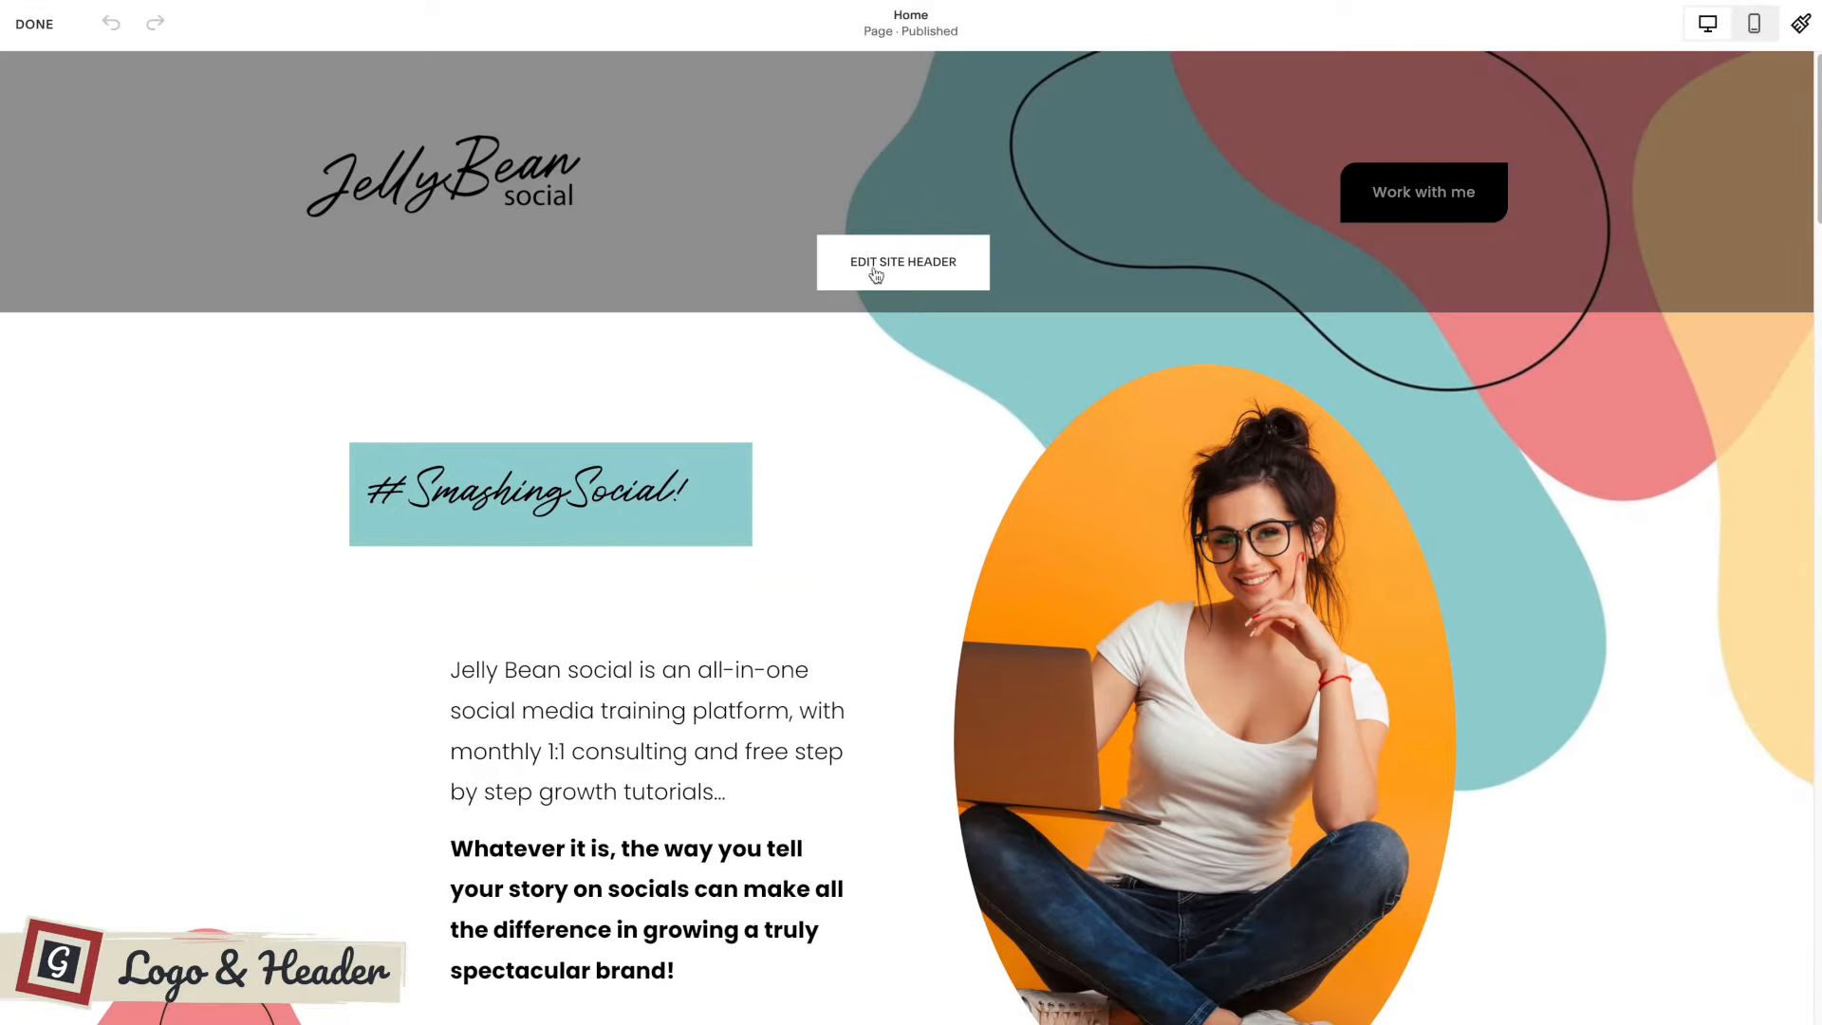
{"action": "left_click", "coordinate": [910, 265]}
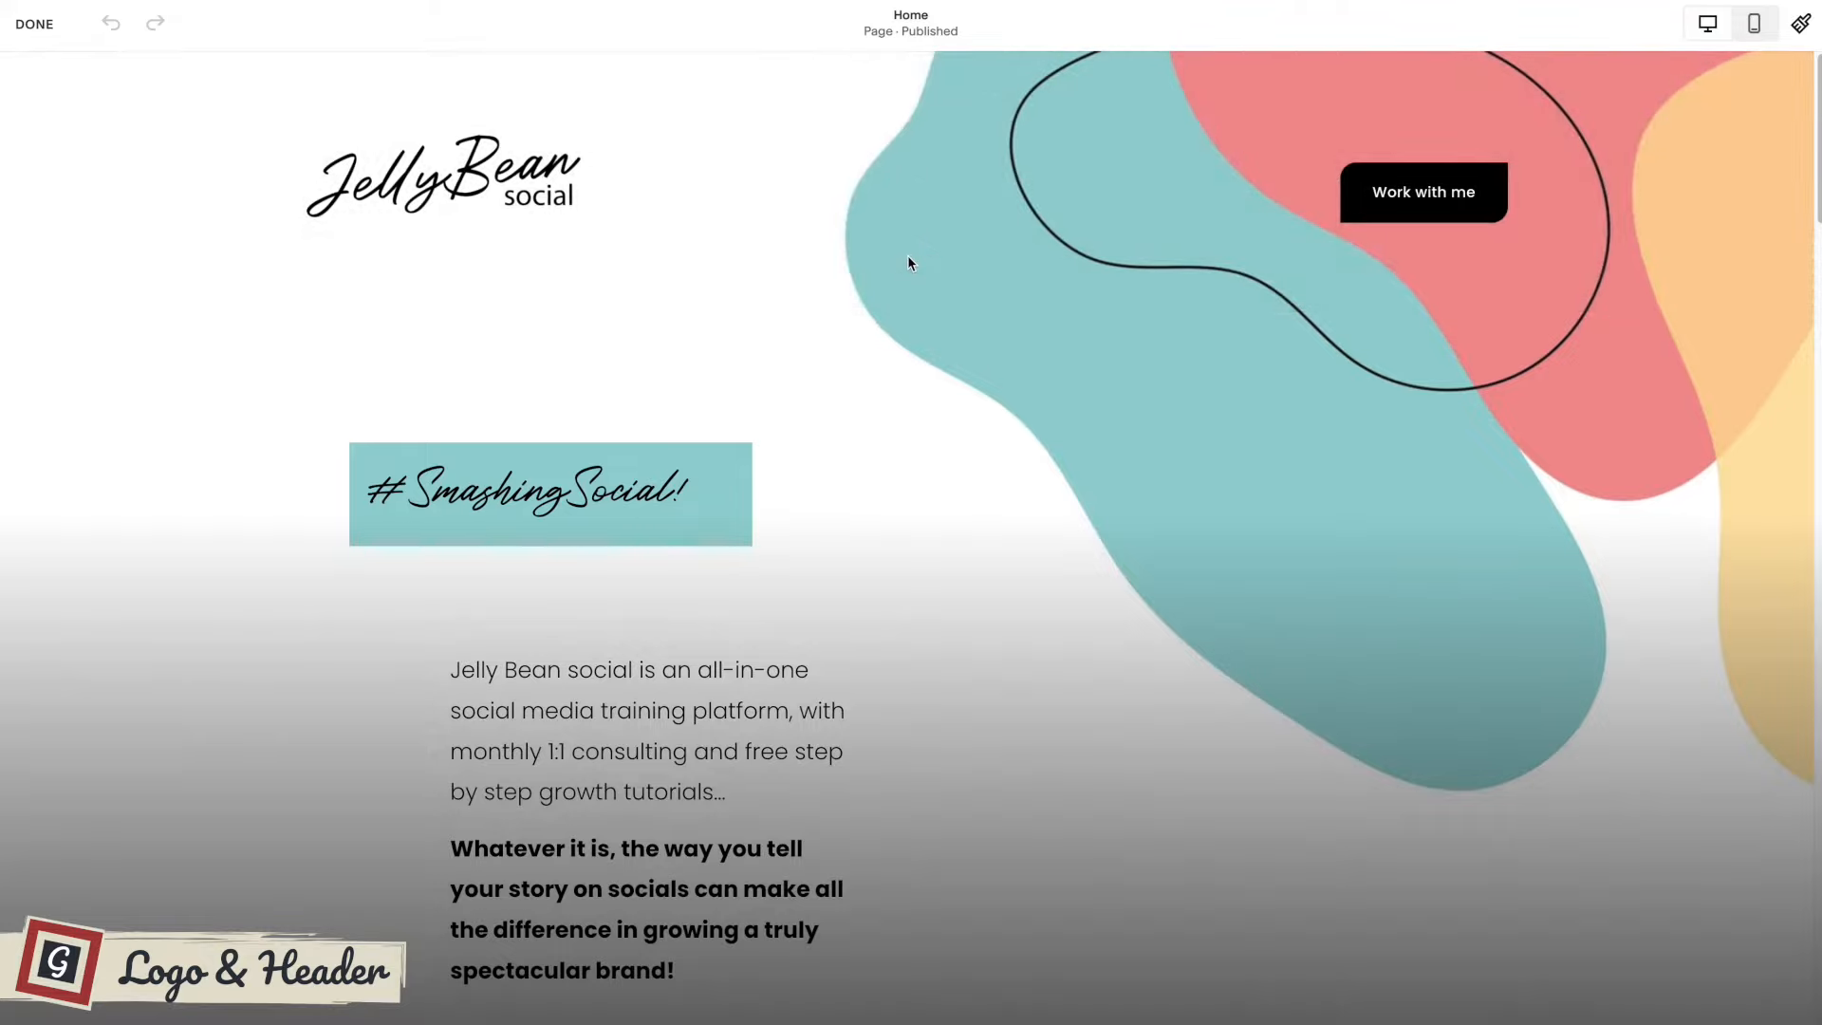
{"action": "left_click_drag", "start_coordinate": [1639, 269], "coordinate": [1028, 247]}
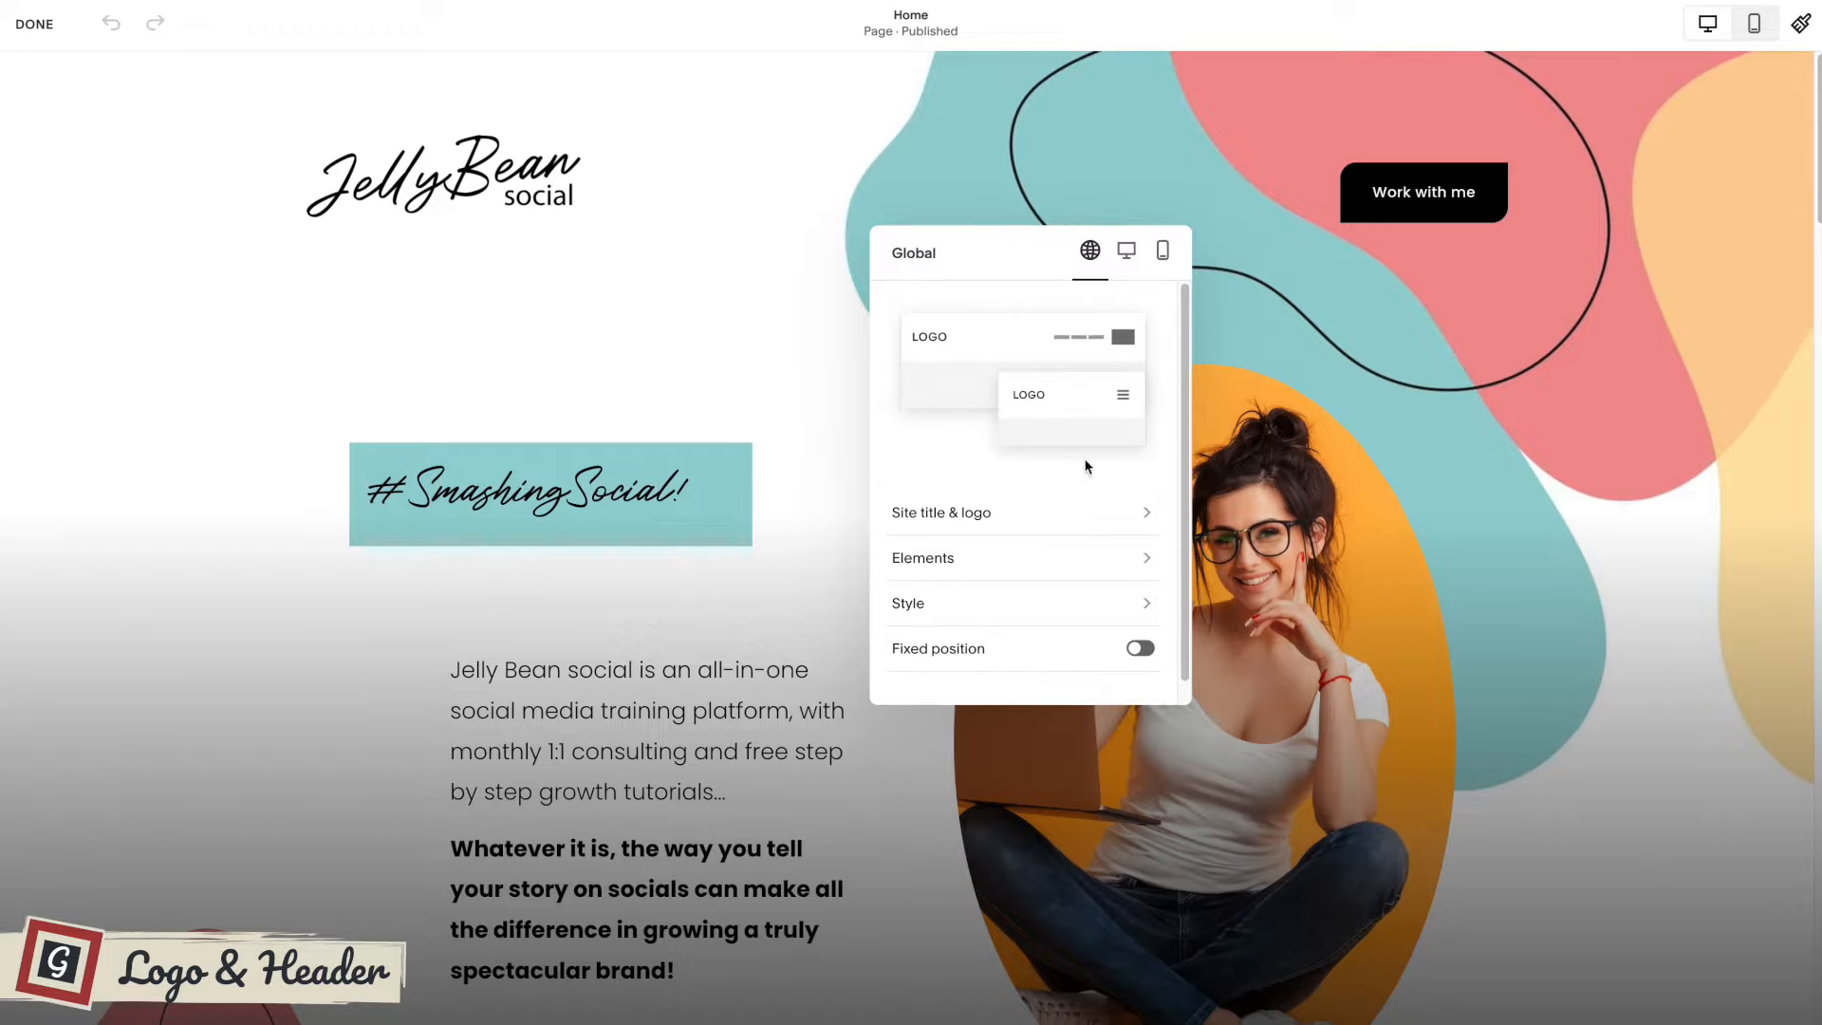
Remove the JellyBean.png logo image from the header's site title and logo settings.
{"action": "scroll", "coordinate": [1078, 471], "scroll_direction": "down", "scroll_amount": 1}
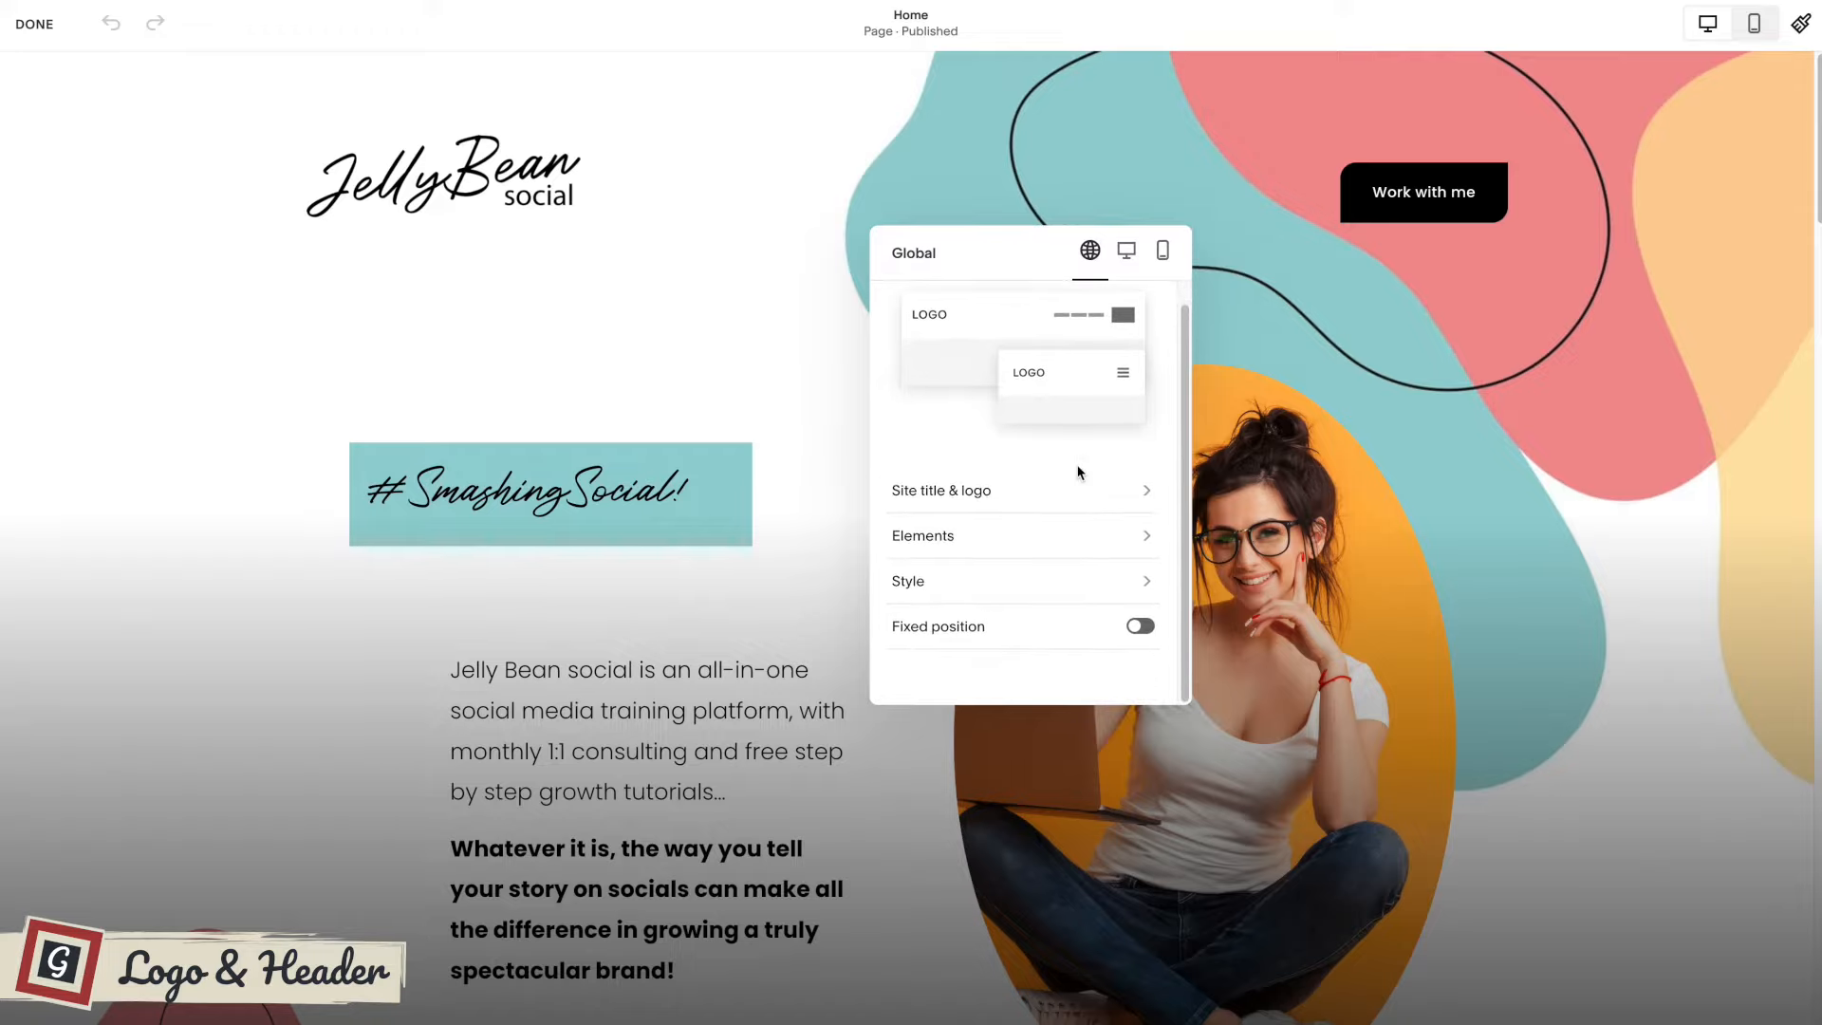
{"action": "left_click", "coordinate": [980, 495]}
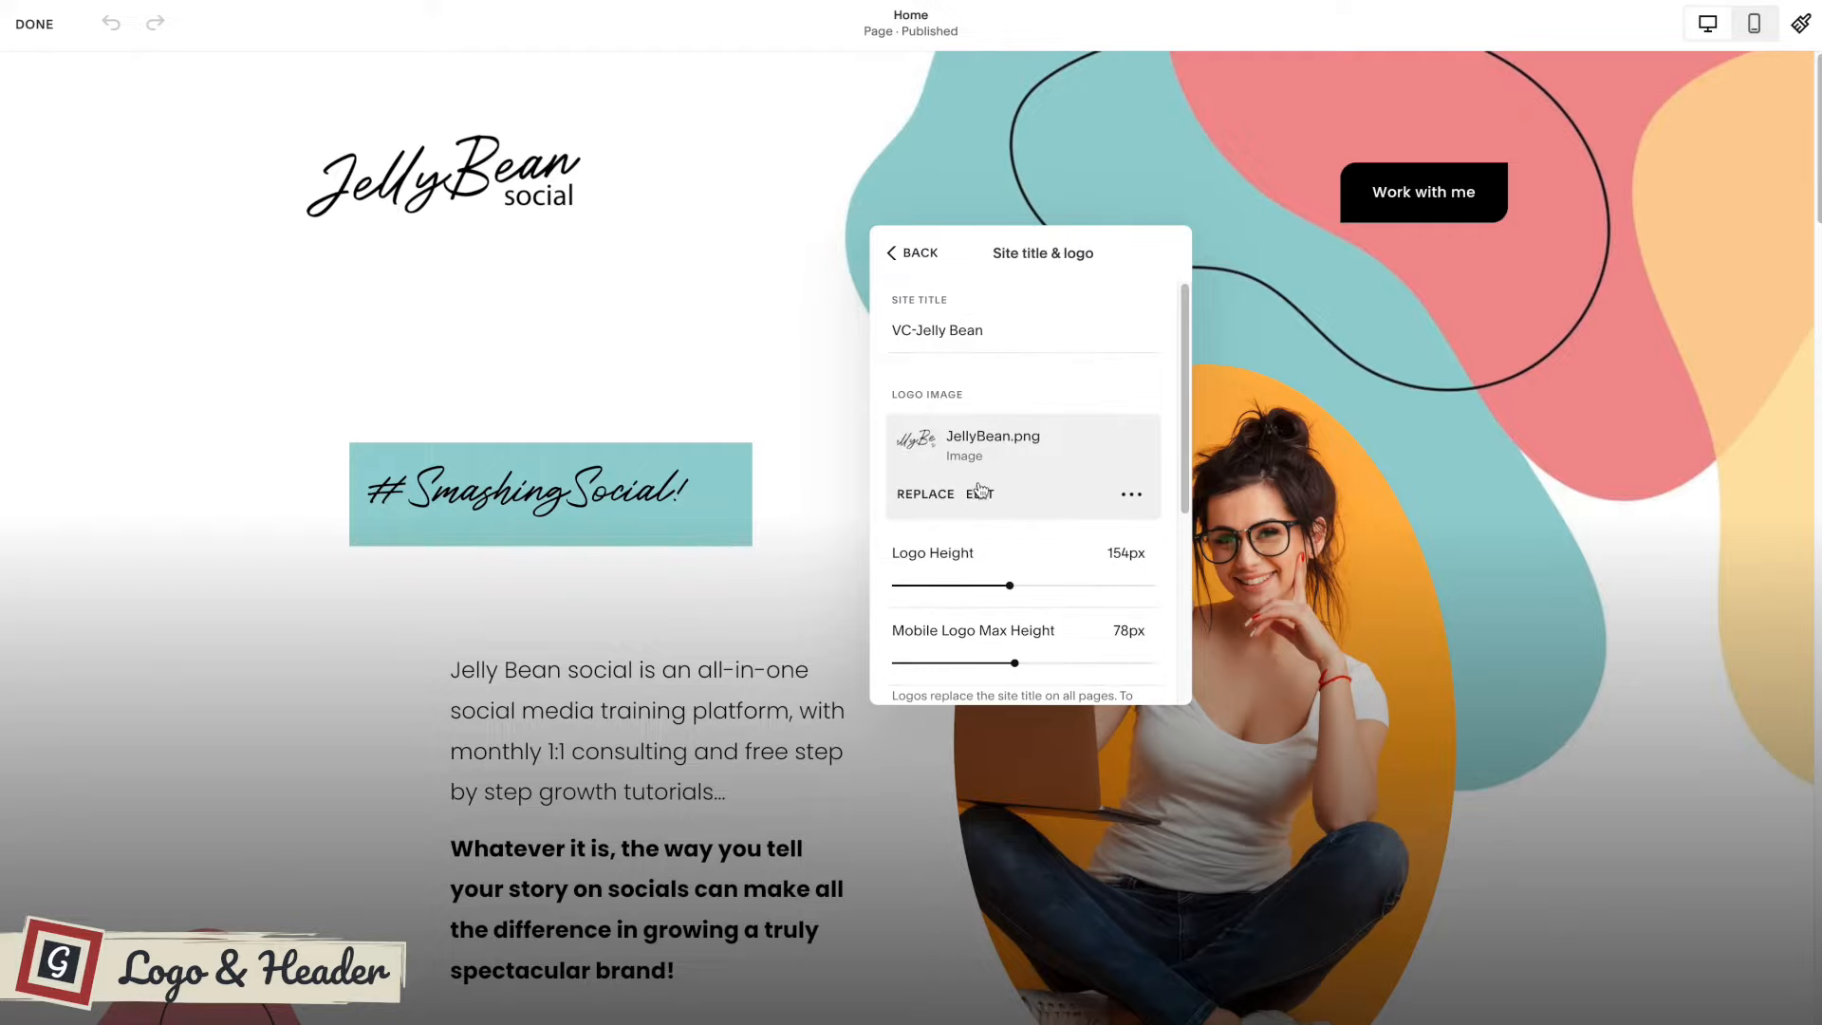
{"action": "scroll", "coordinate": [980, 486], "scroll_direction": "down", "scroll_amount": 2}
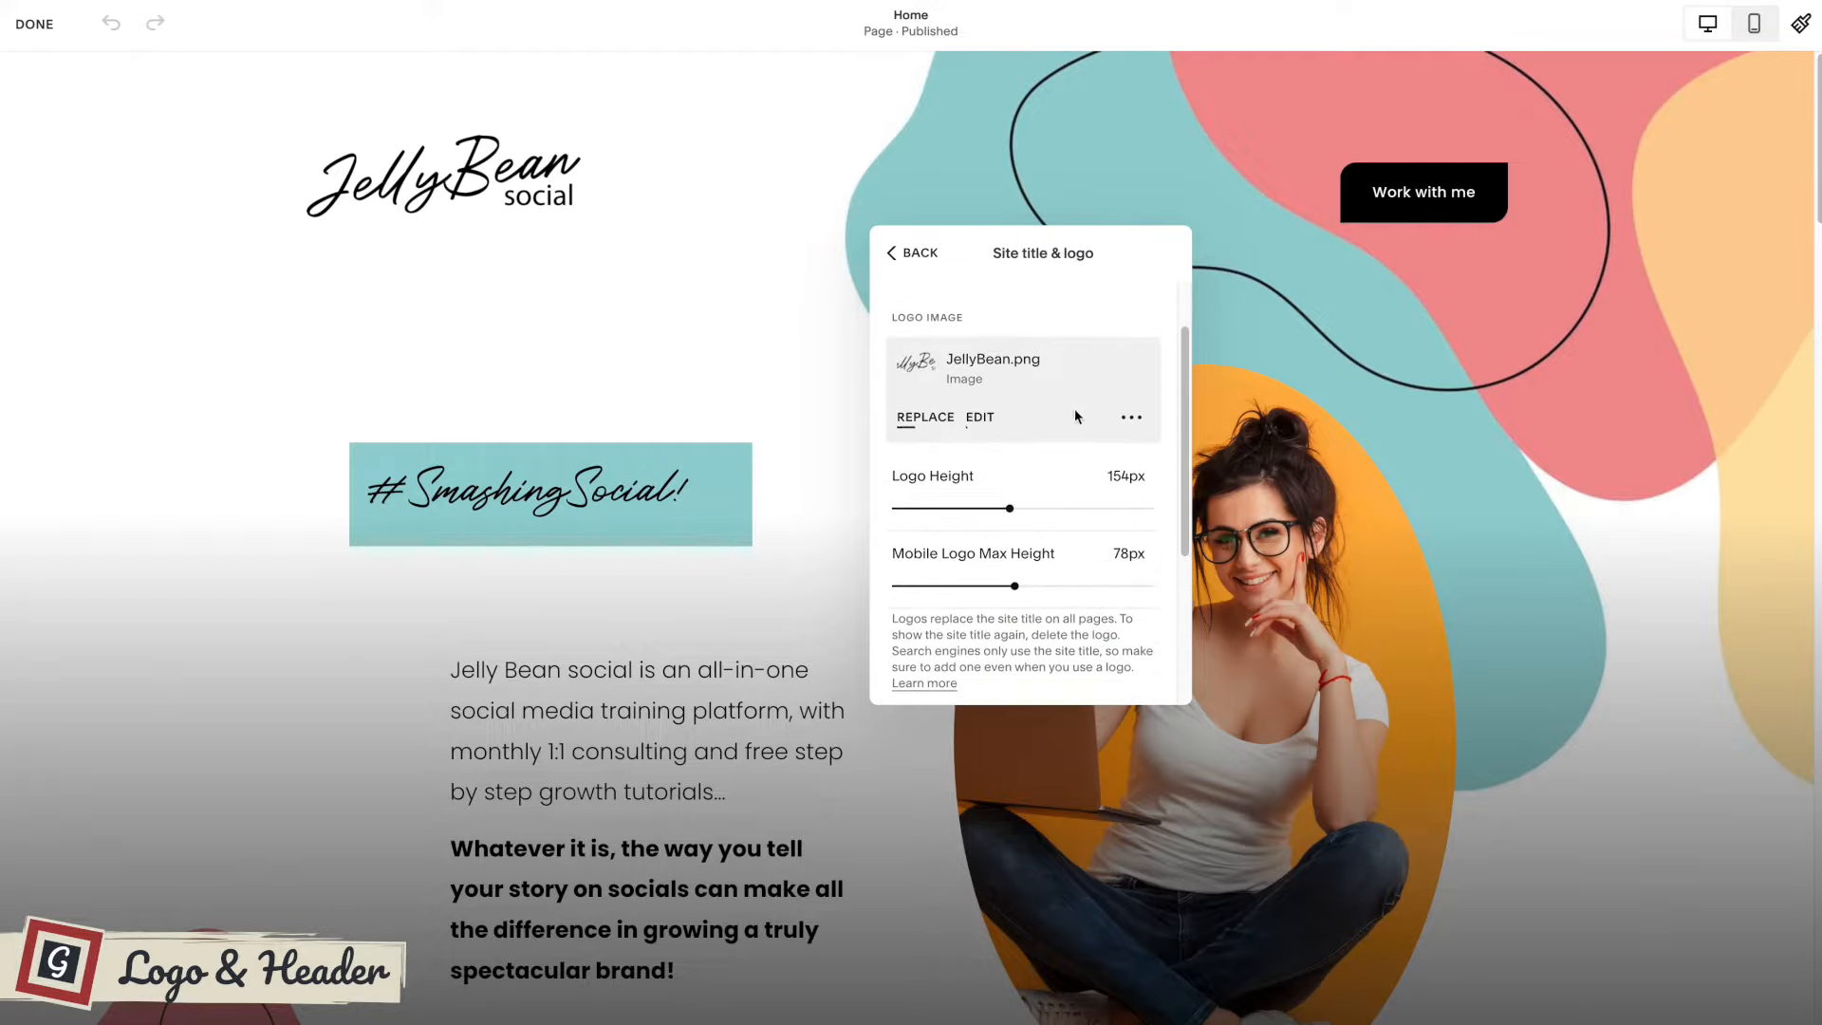
{"action": "left_click", "coordinate": [1131, 419]}
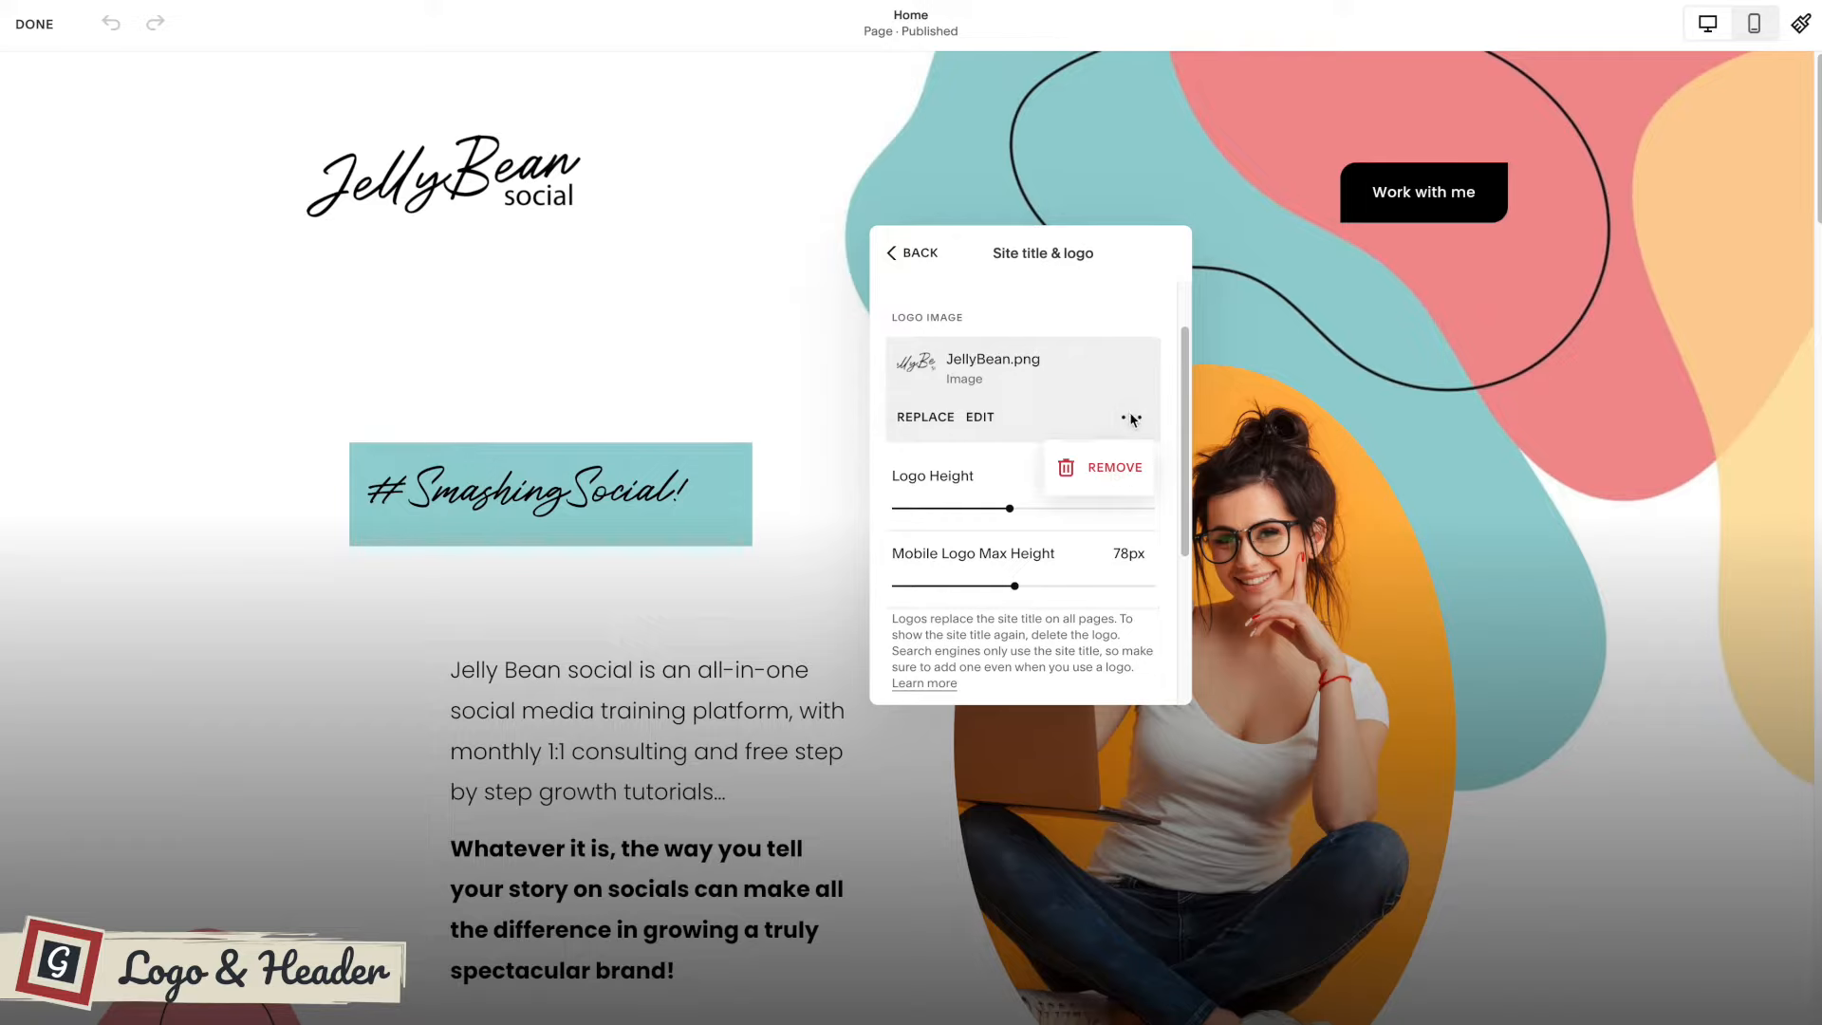
{"action": "left_click", "coordinate": [1120, 473]}
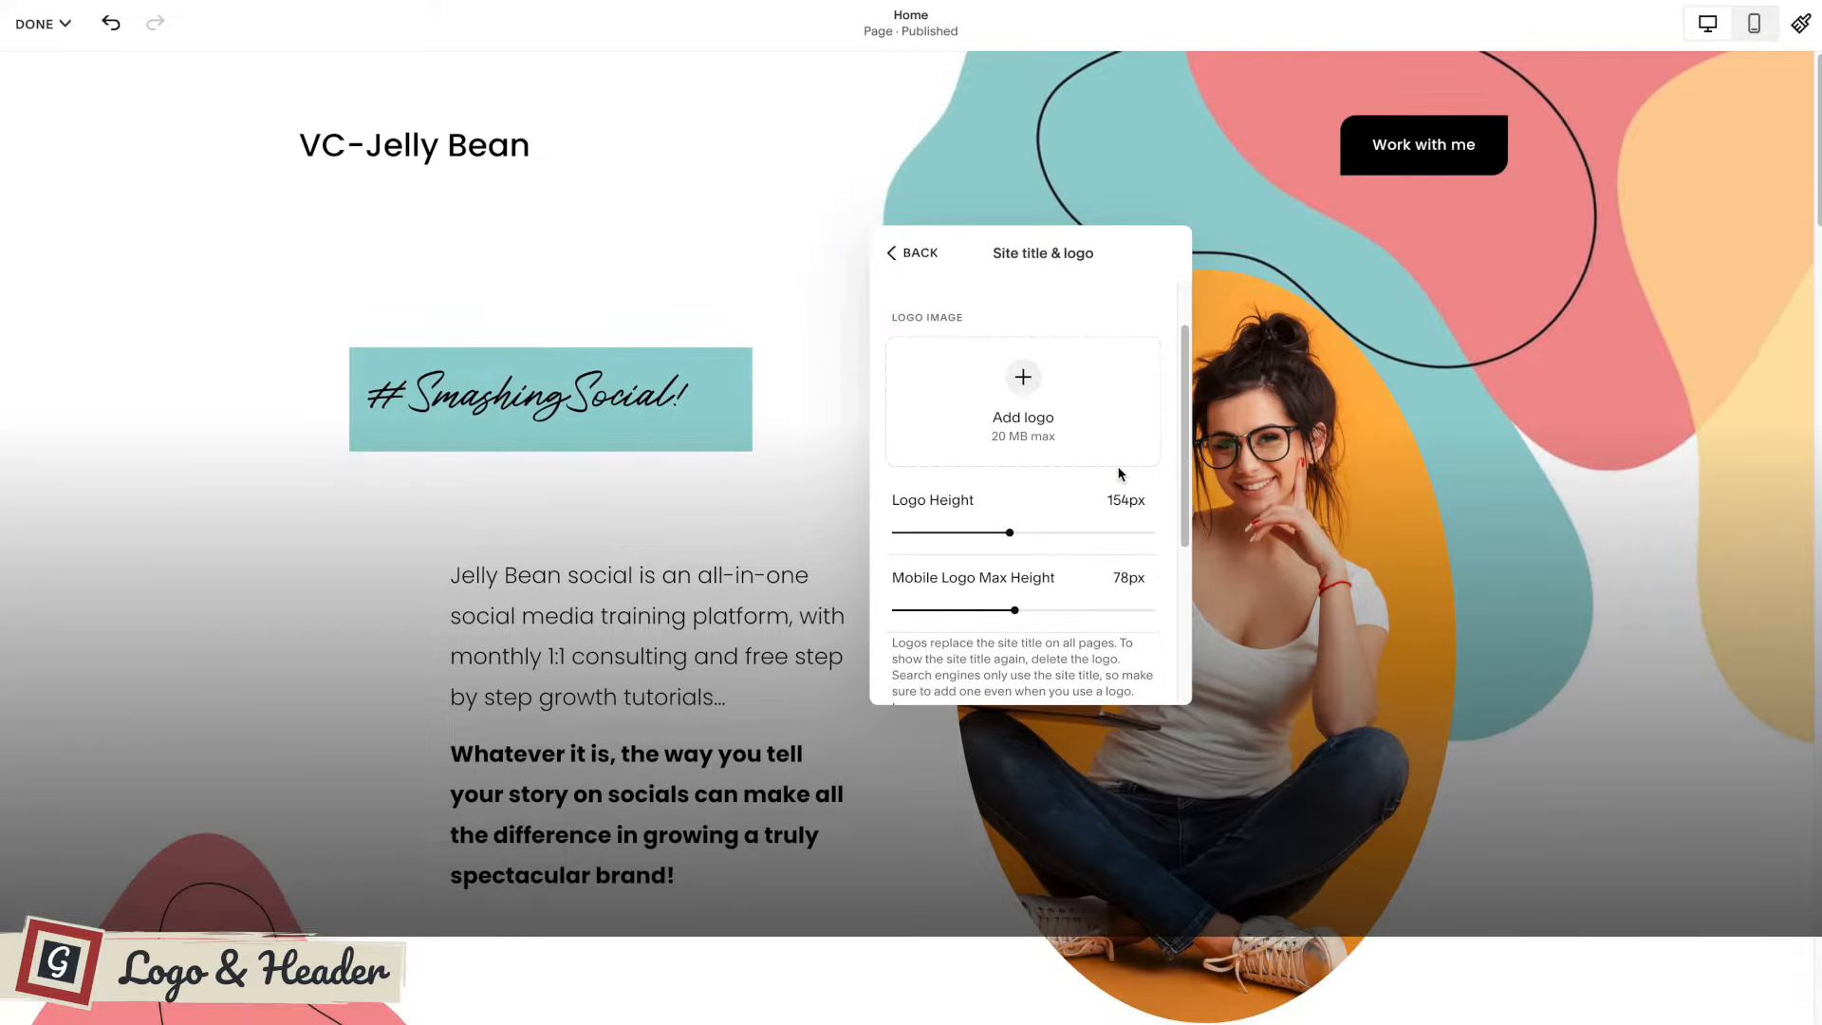
Upload Freya-logo.png as the site's new logo image.
{"action": "left_click_drag", "start_coordinate": [1509, 318], "coordinate": [1115, 403]}
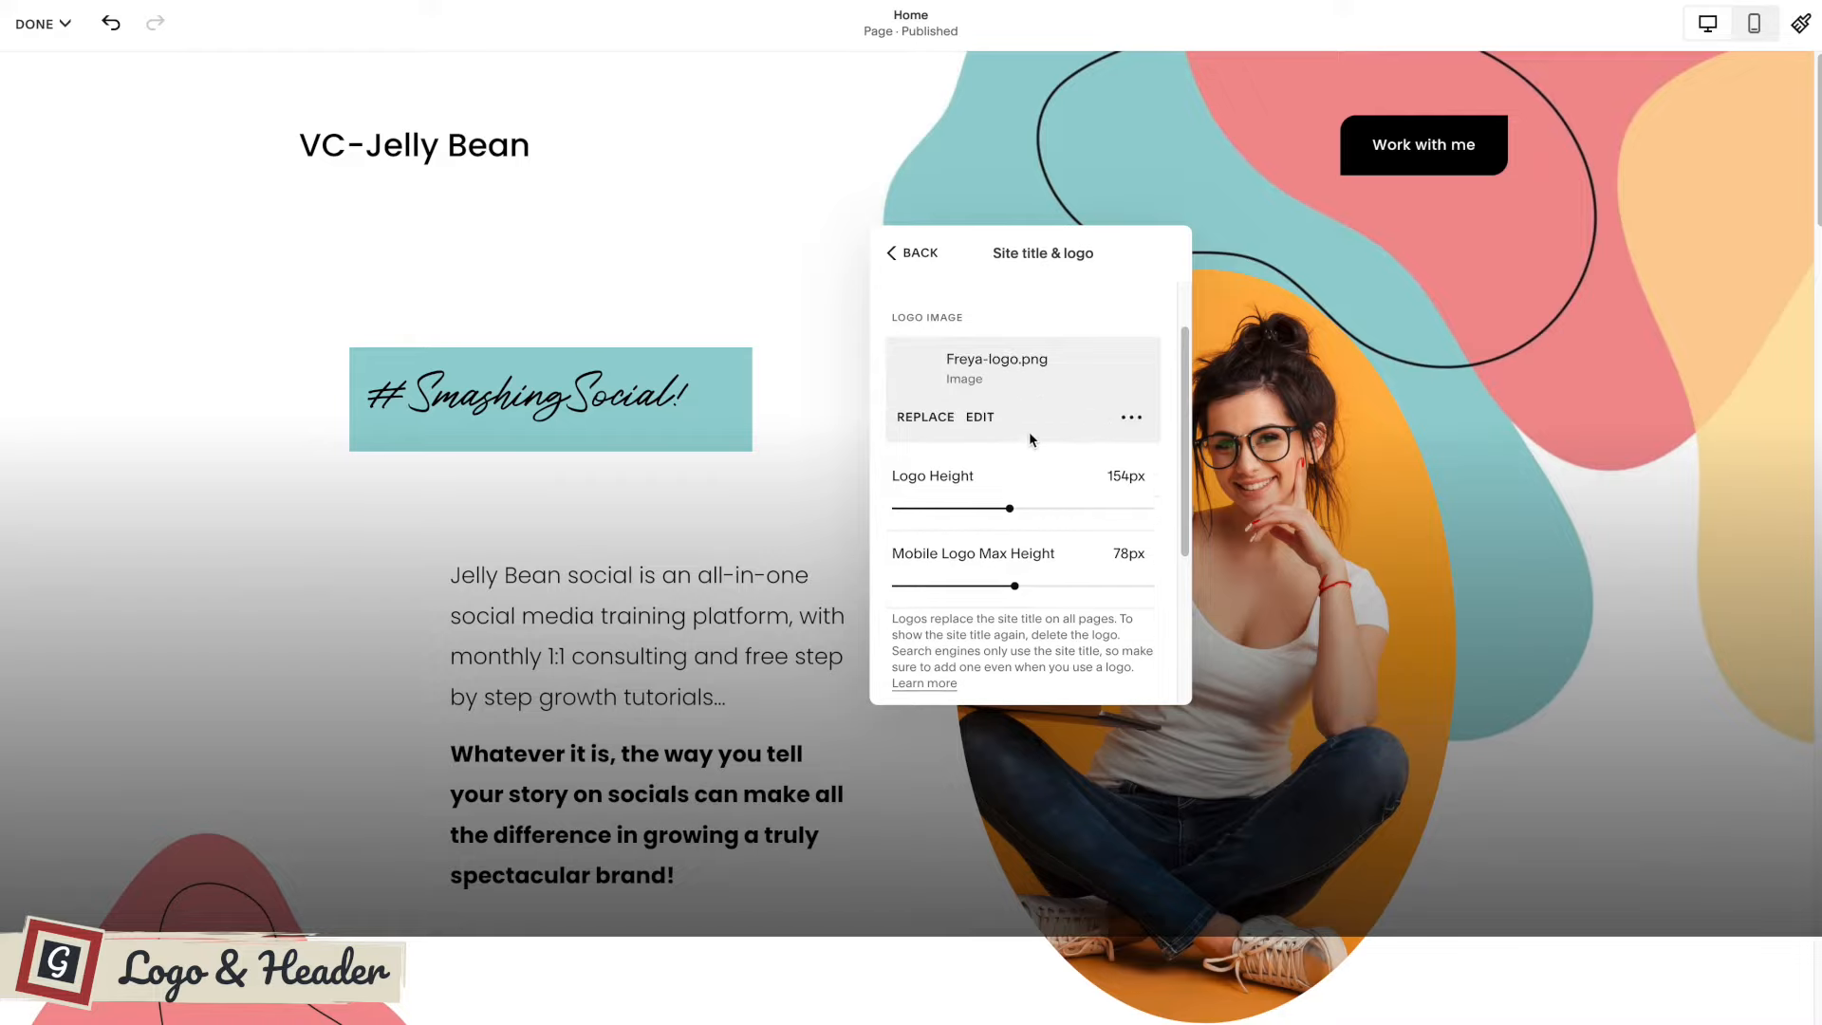
{"action": "scroll", "coordinate": [1041, 464], "scroll_direction": "down", "scroll_amount": 1}
{"action": "scroll", "coordinate": [1058, 491], "scroll_direction": "down", "scroll_amount": 1}
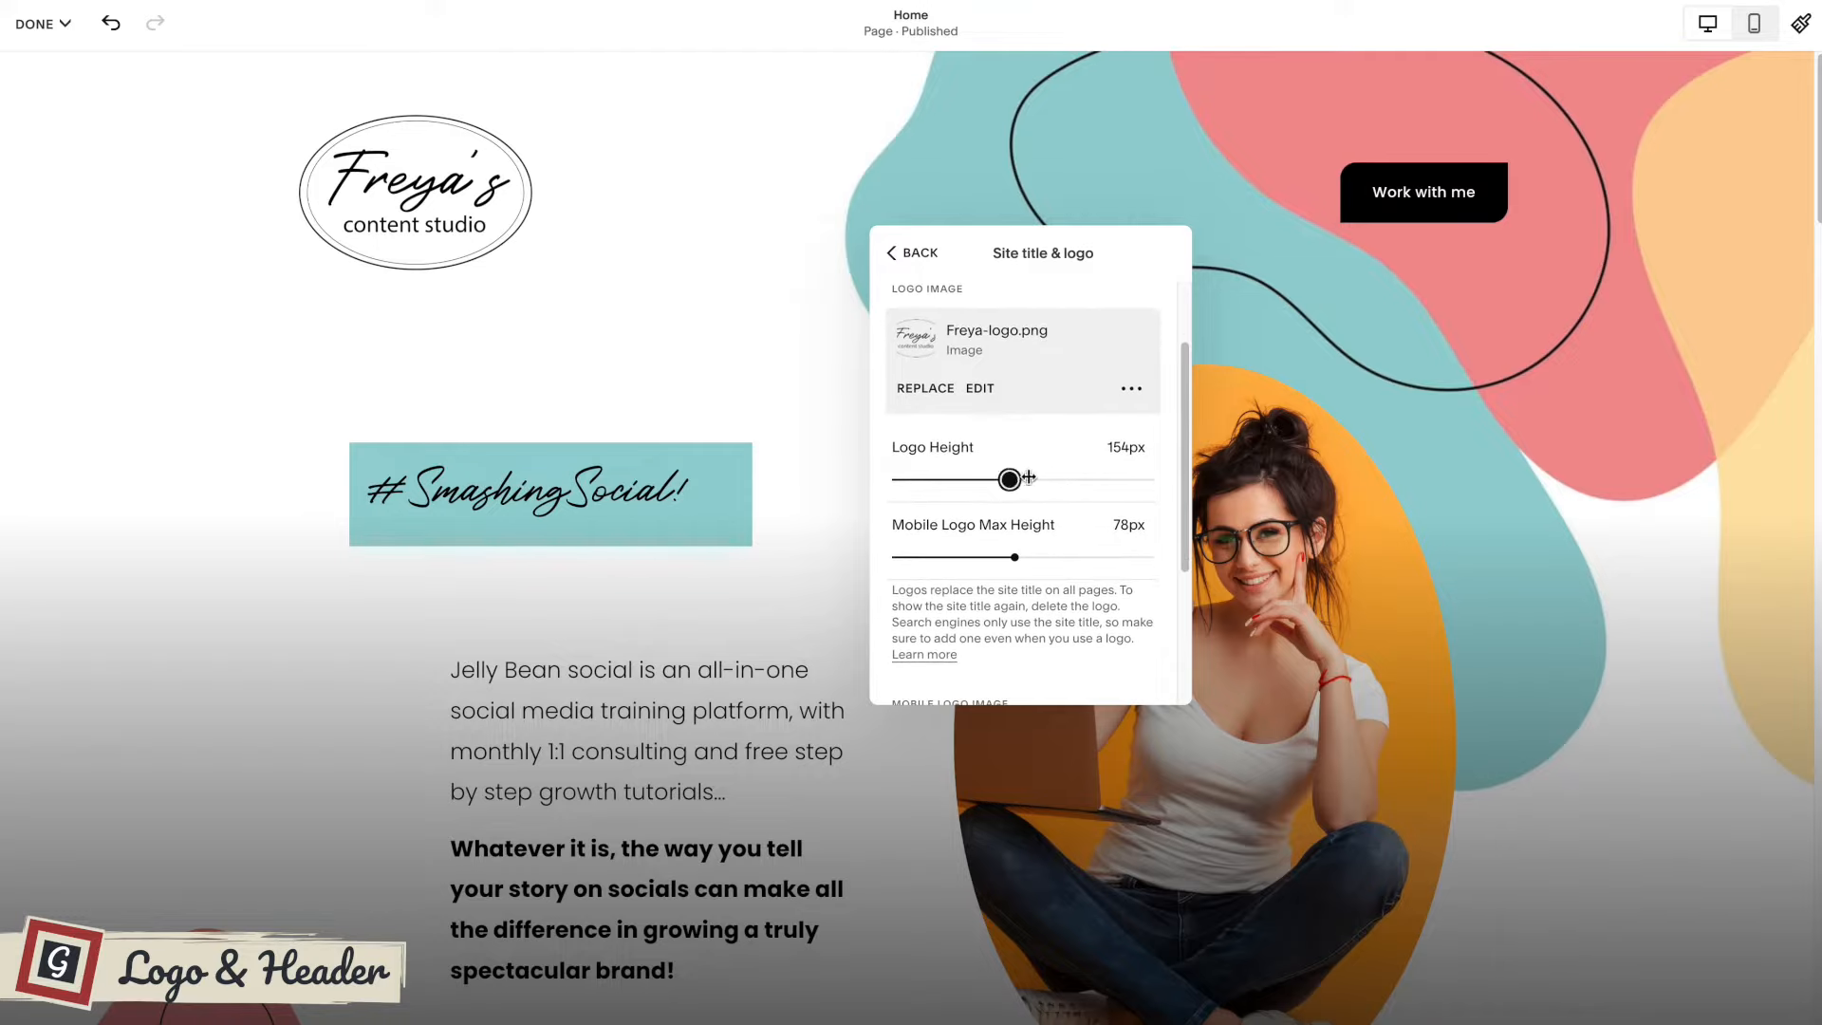
Set the logo height to 166px, check the mobile logo options and return to the global header settings.
{"action": "left_click", "coordinate": [1058, 479]}
{"action": "mouse_move", "coordinate": [1017, 477]}
{"action": "left_mouse_down"}
{"action": "mouse_move", "coordinate": [968, 479]}
{"action": "mouse_move", "coordinate": [1019, 480]}
{"action": "left_mouse_up"}
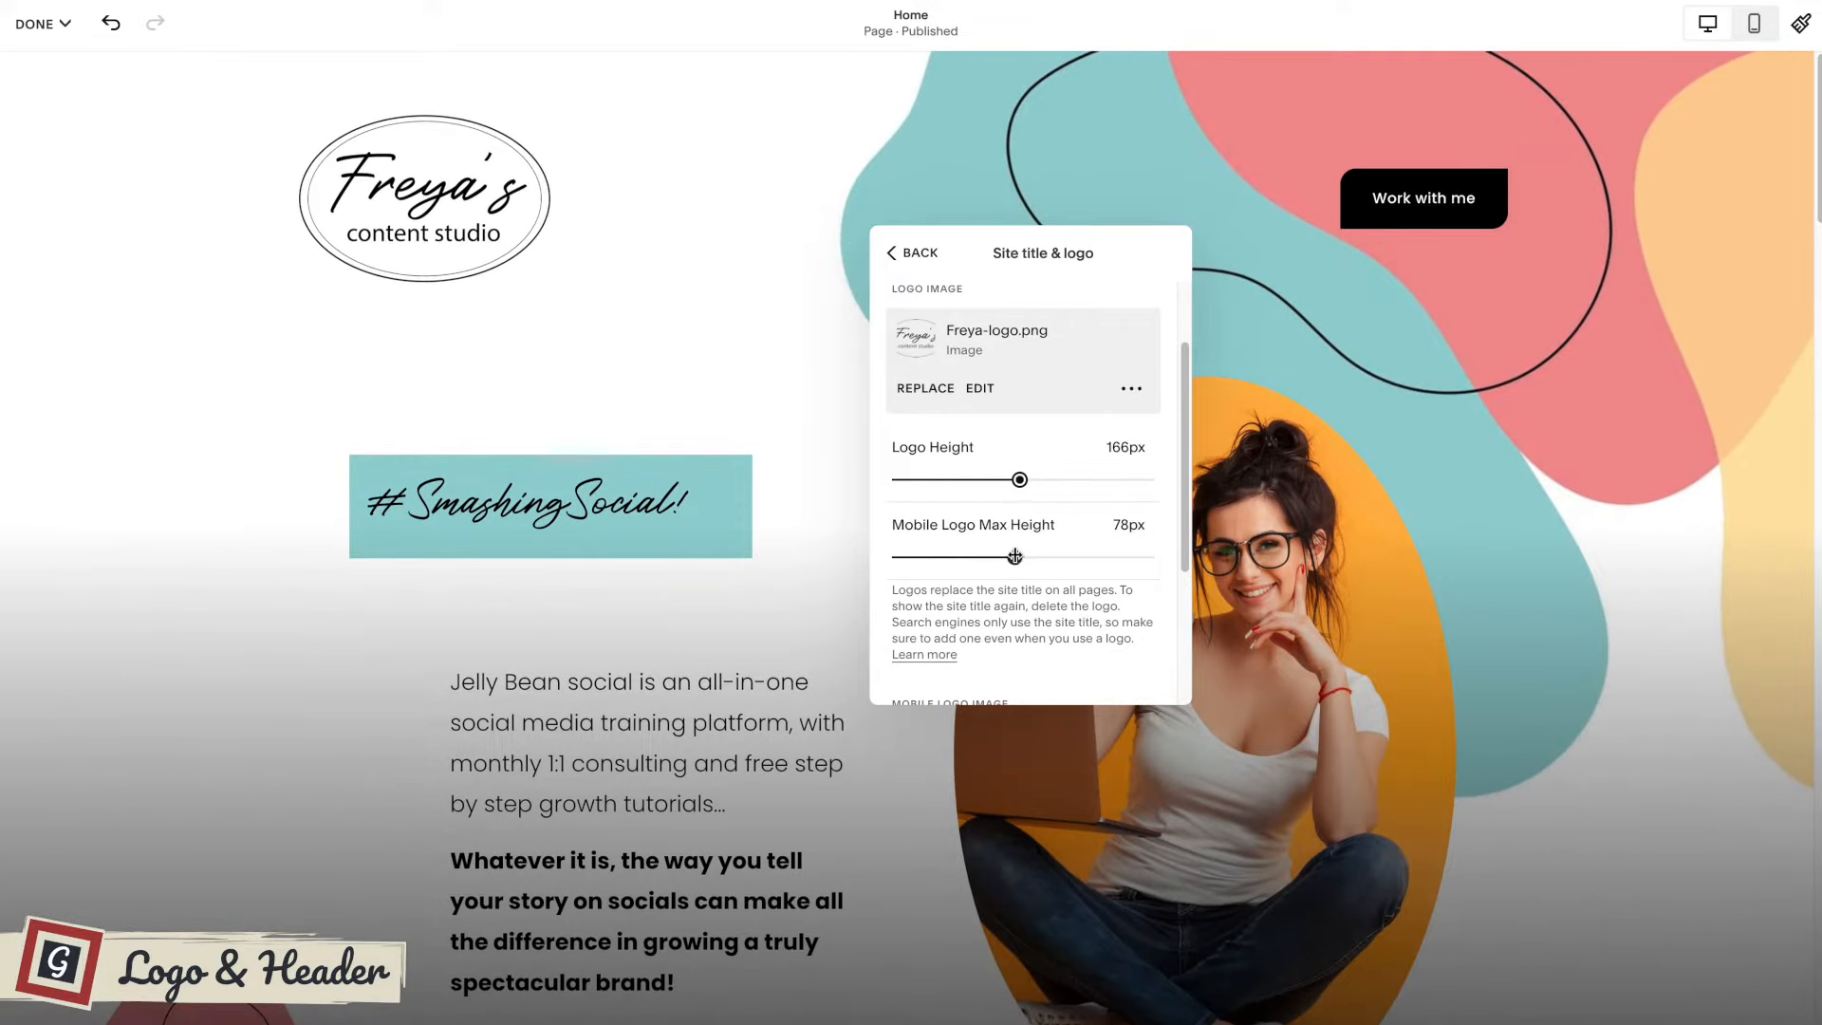
{"action": "scroll", "coordinate": [1015, 556], "scroll_direction": "down", "scroll_amount": 3}
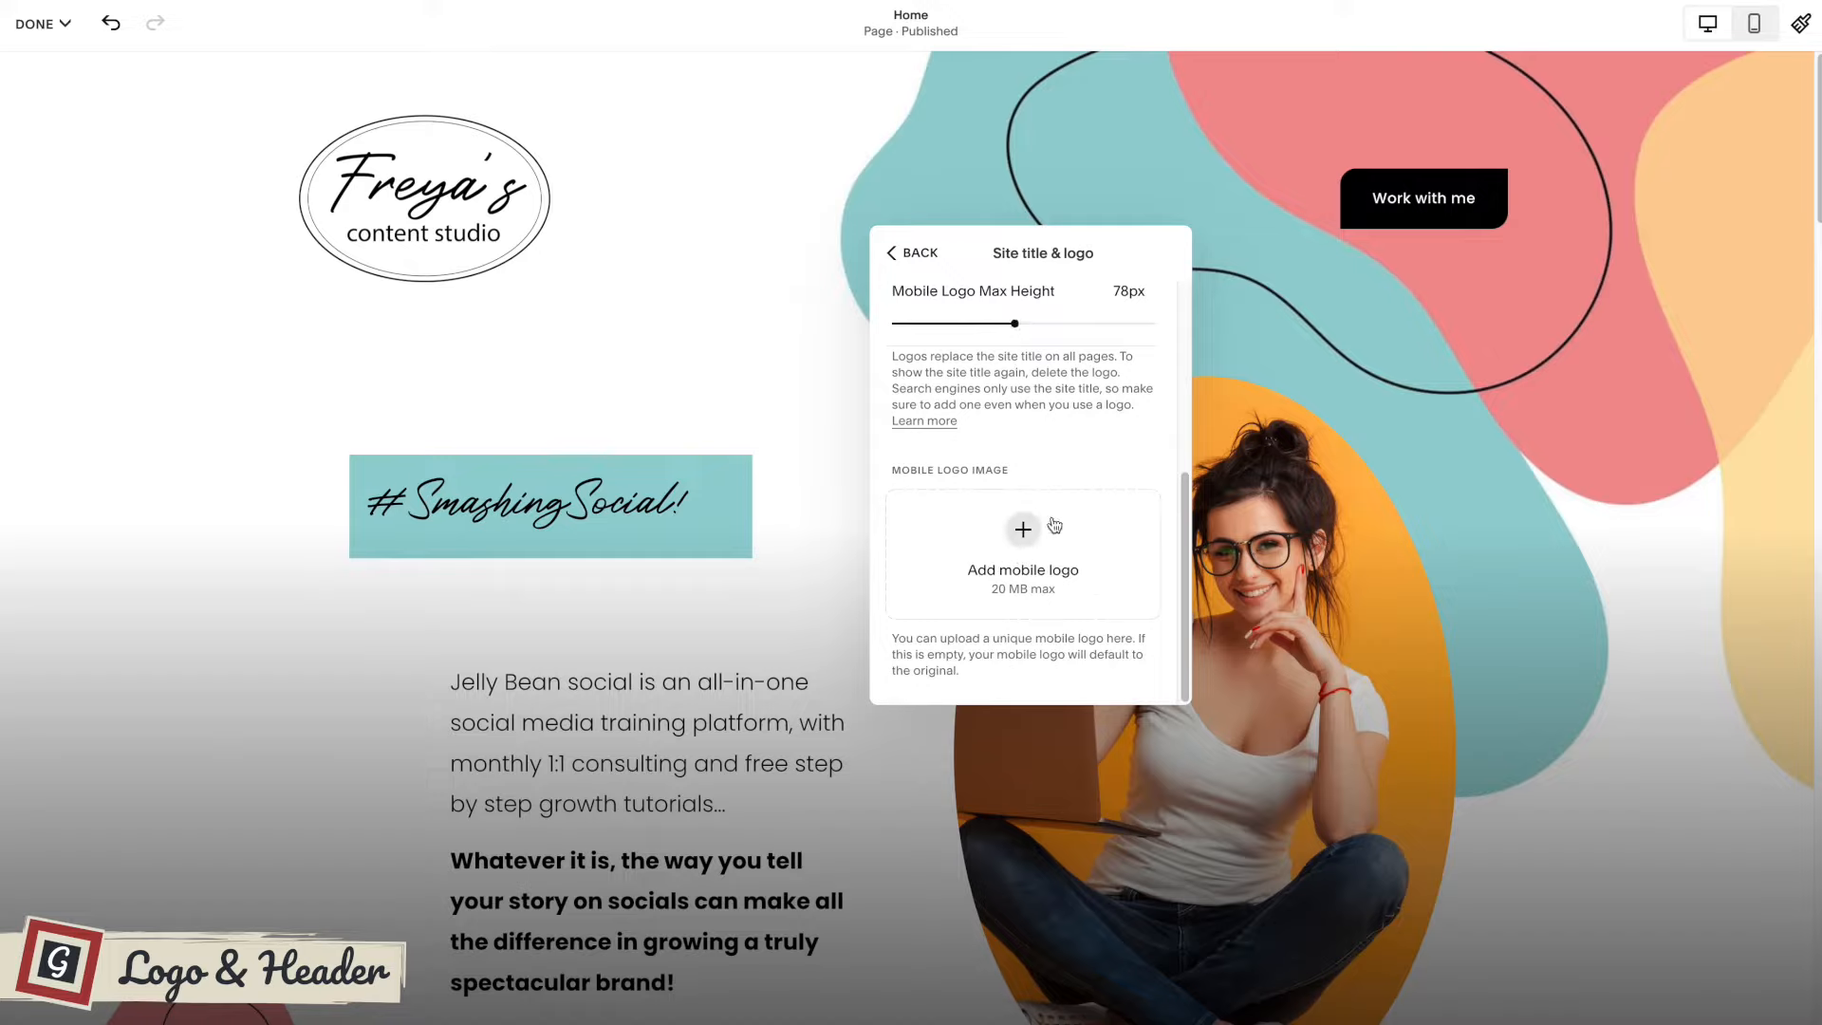
{"action": "scroll", "coordinate": [1052, 523], "scroll_direction": "up", "scroll_amount": 1}
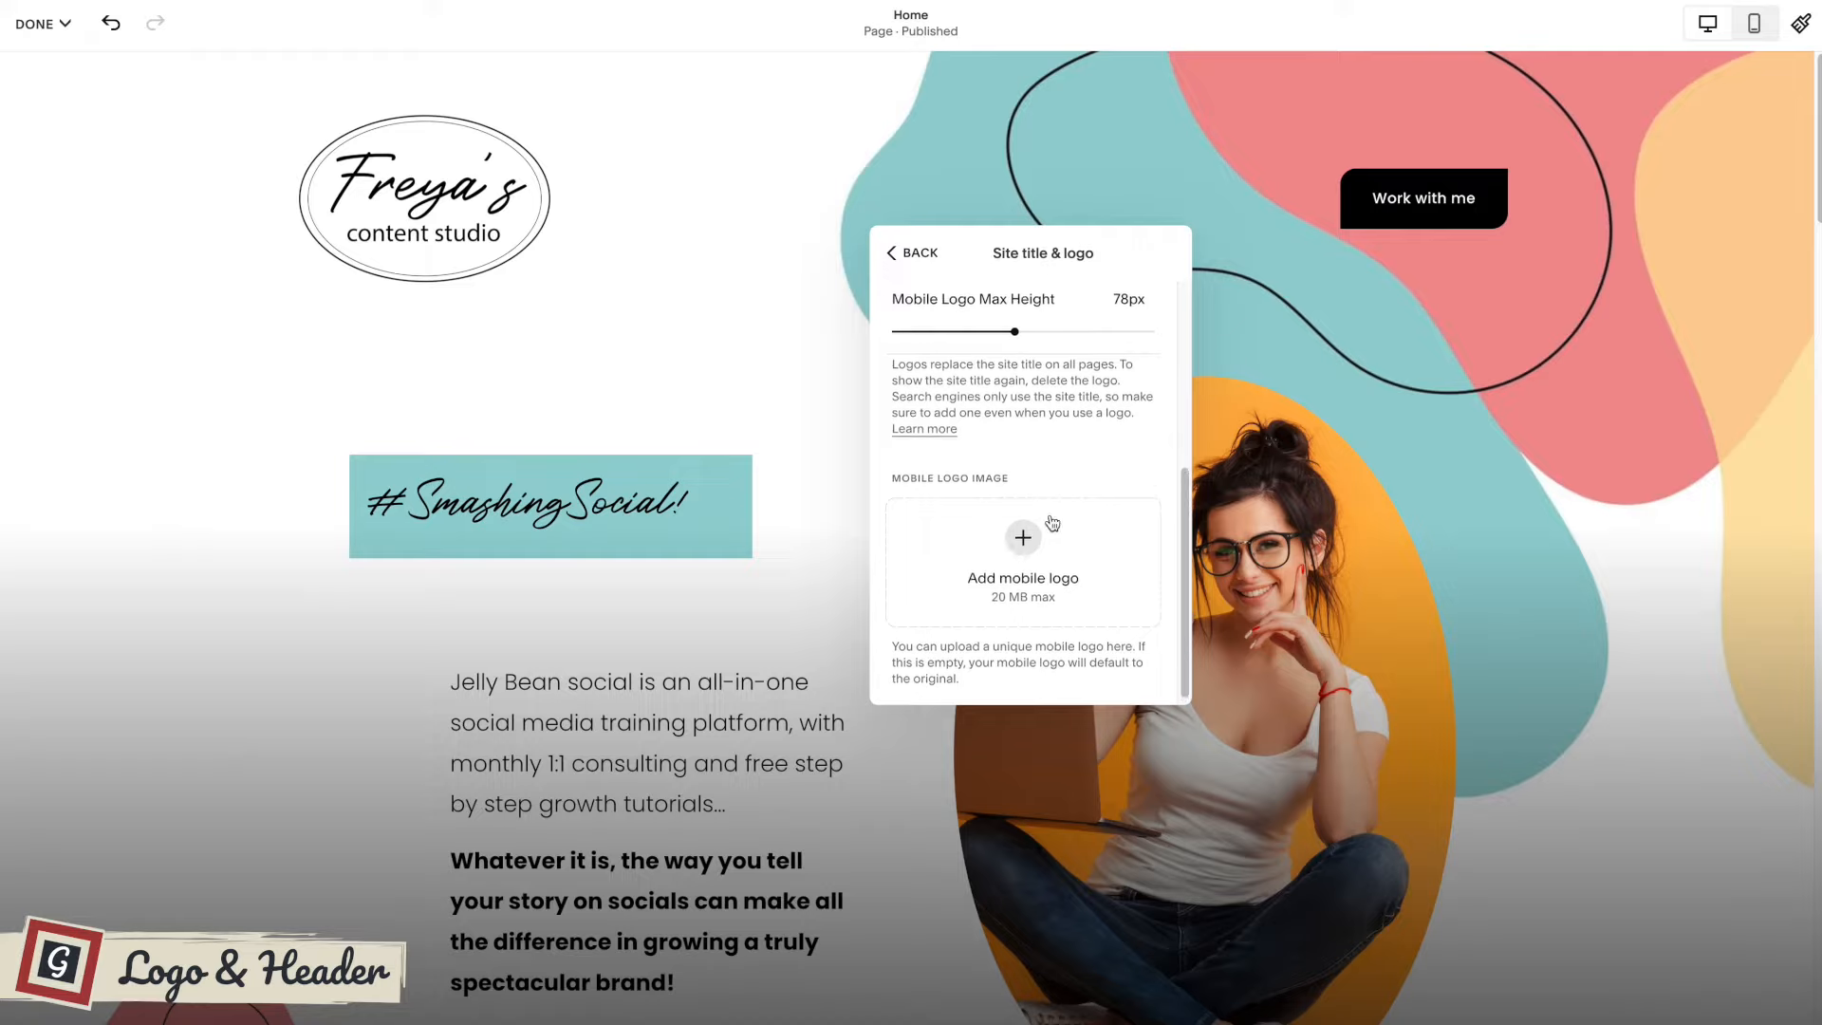
{"action": "scroll", "coordinate": [1044, 536], "scroll_direction": "up", "scroll_amount": 5}
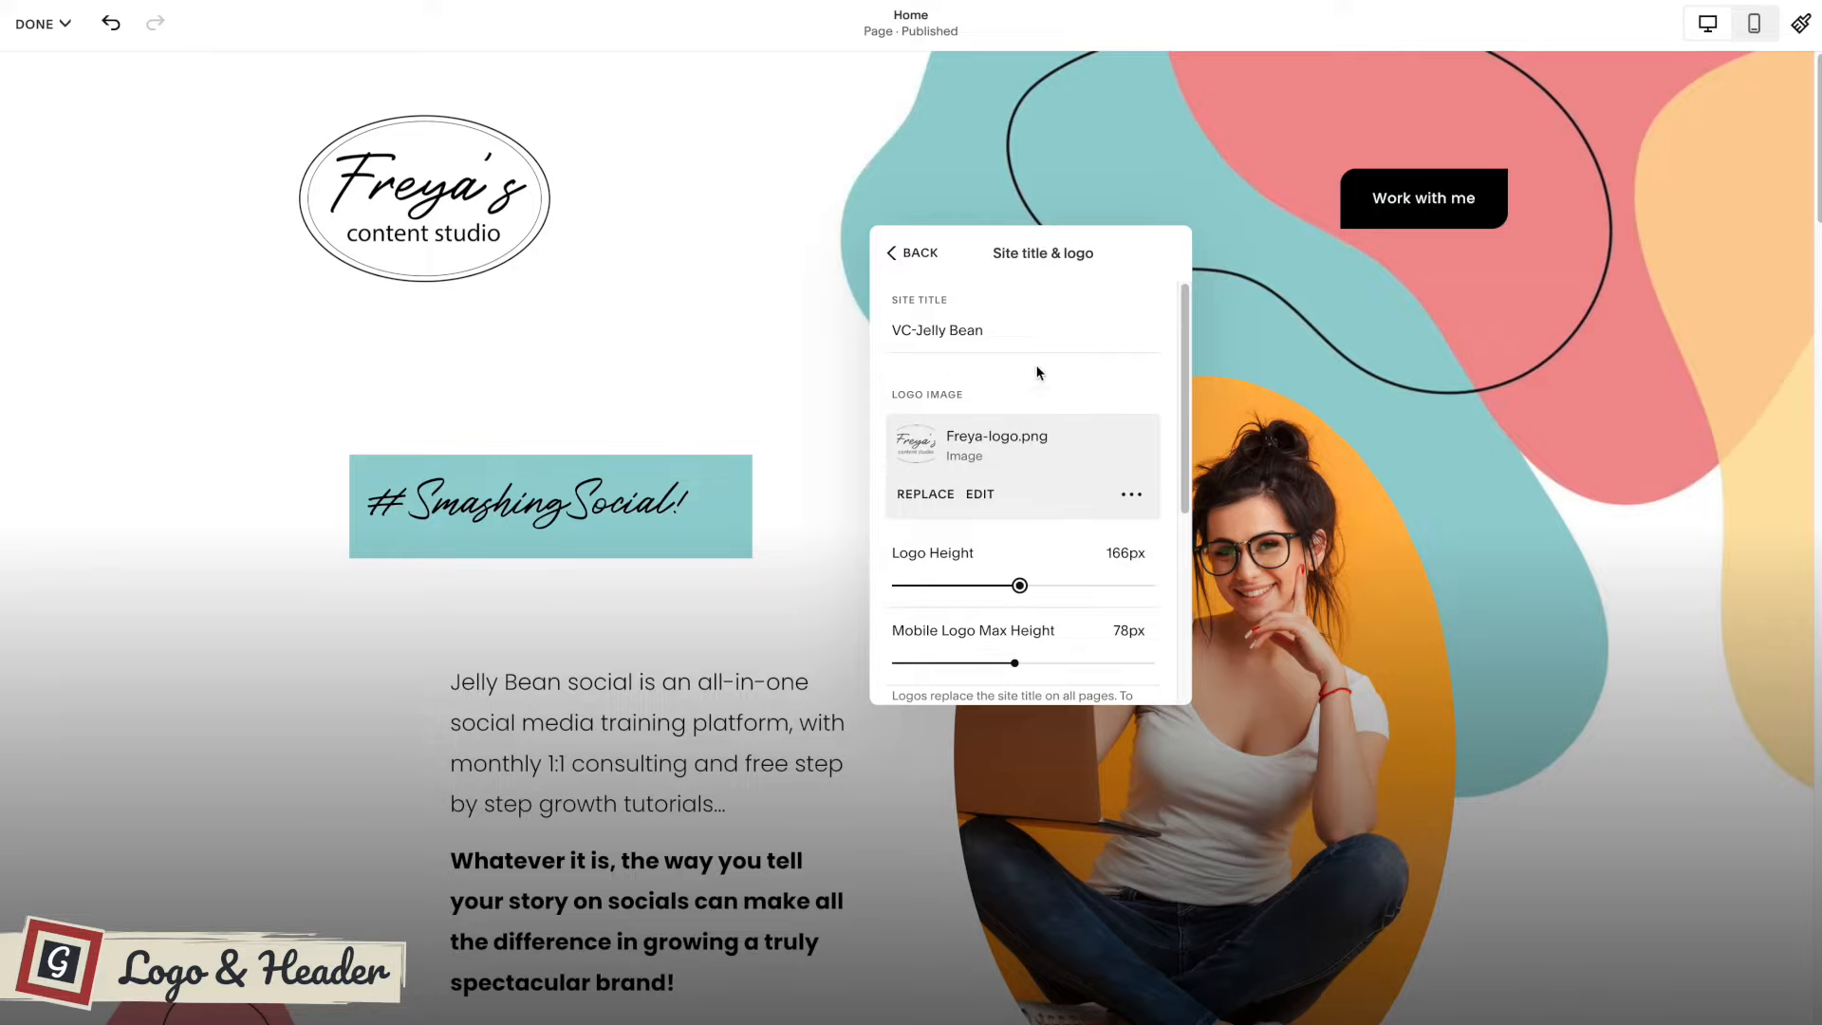
{"action": "left_click", "coordinate": [920, 256]}
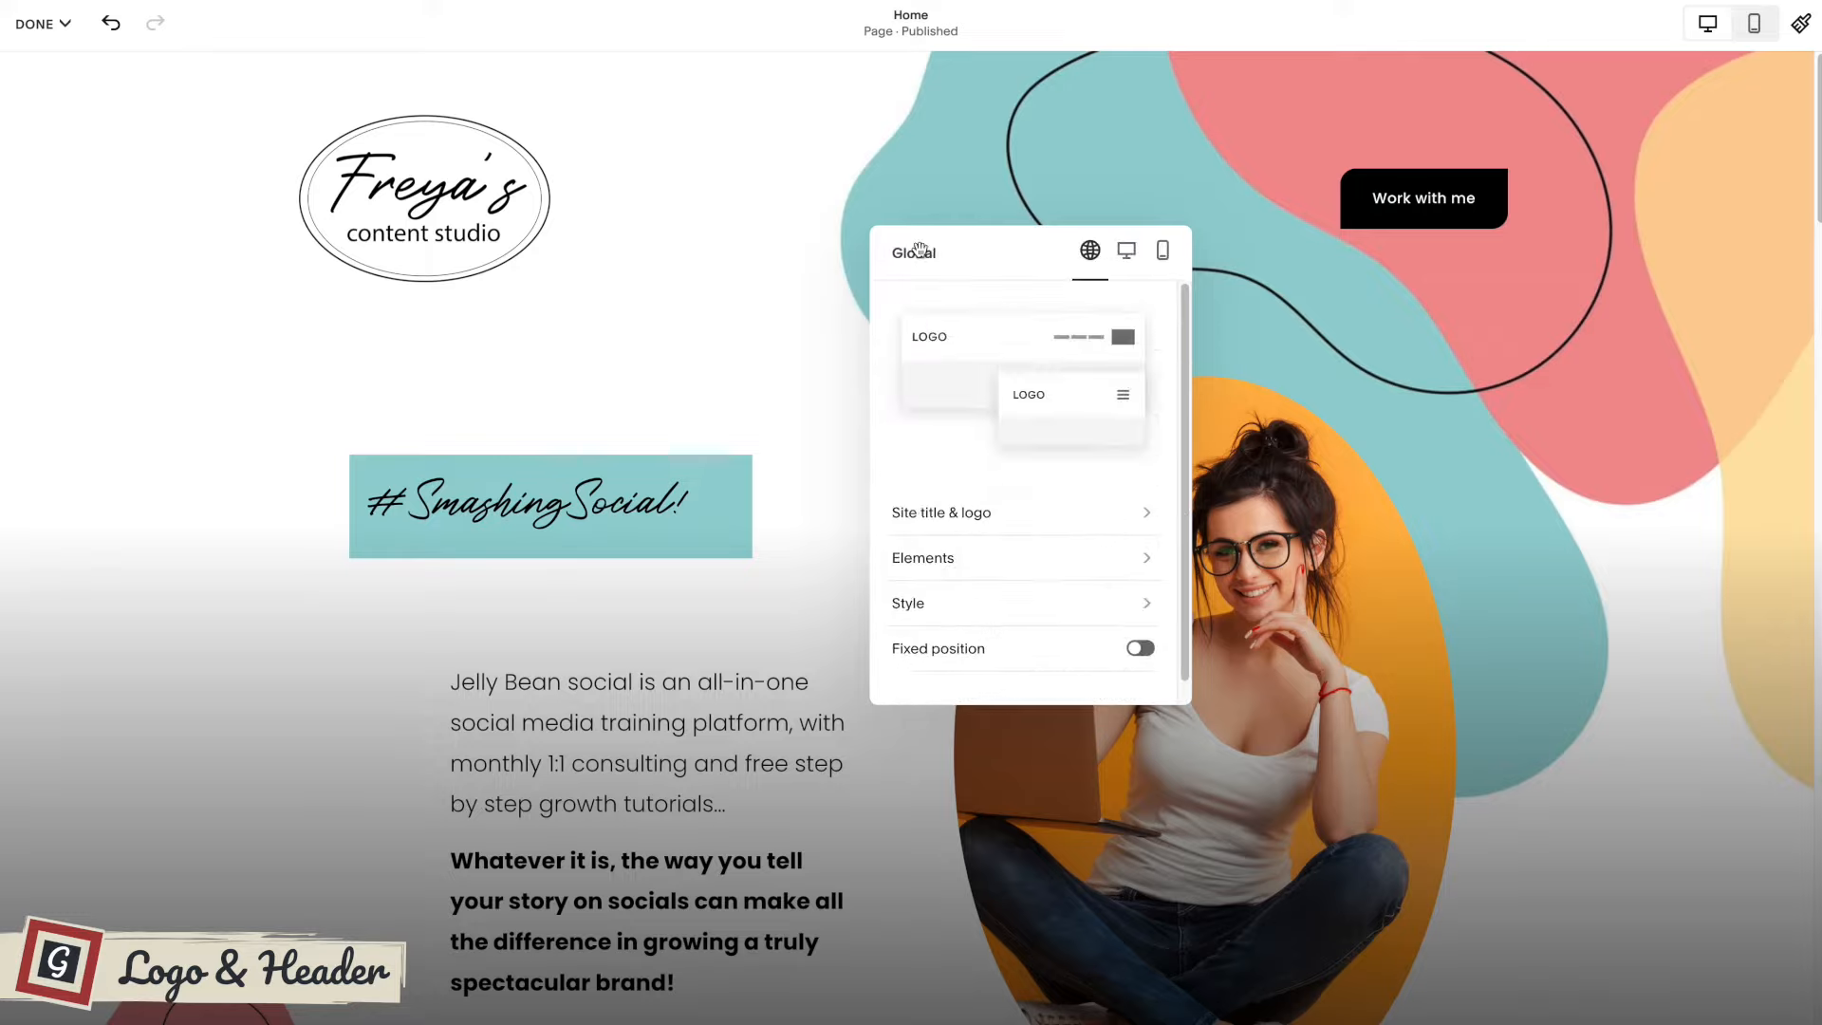
Switch to the mobile header settings and set the menu icon to the plus sign with medium (M) thickness.
{"action": "left_click", "coordinate": [1163, 255]}
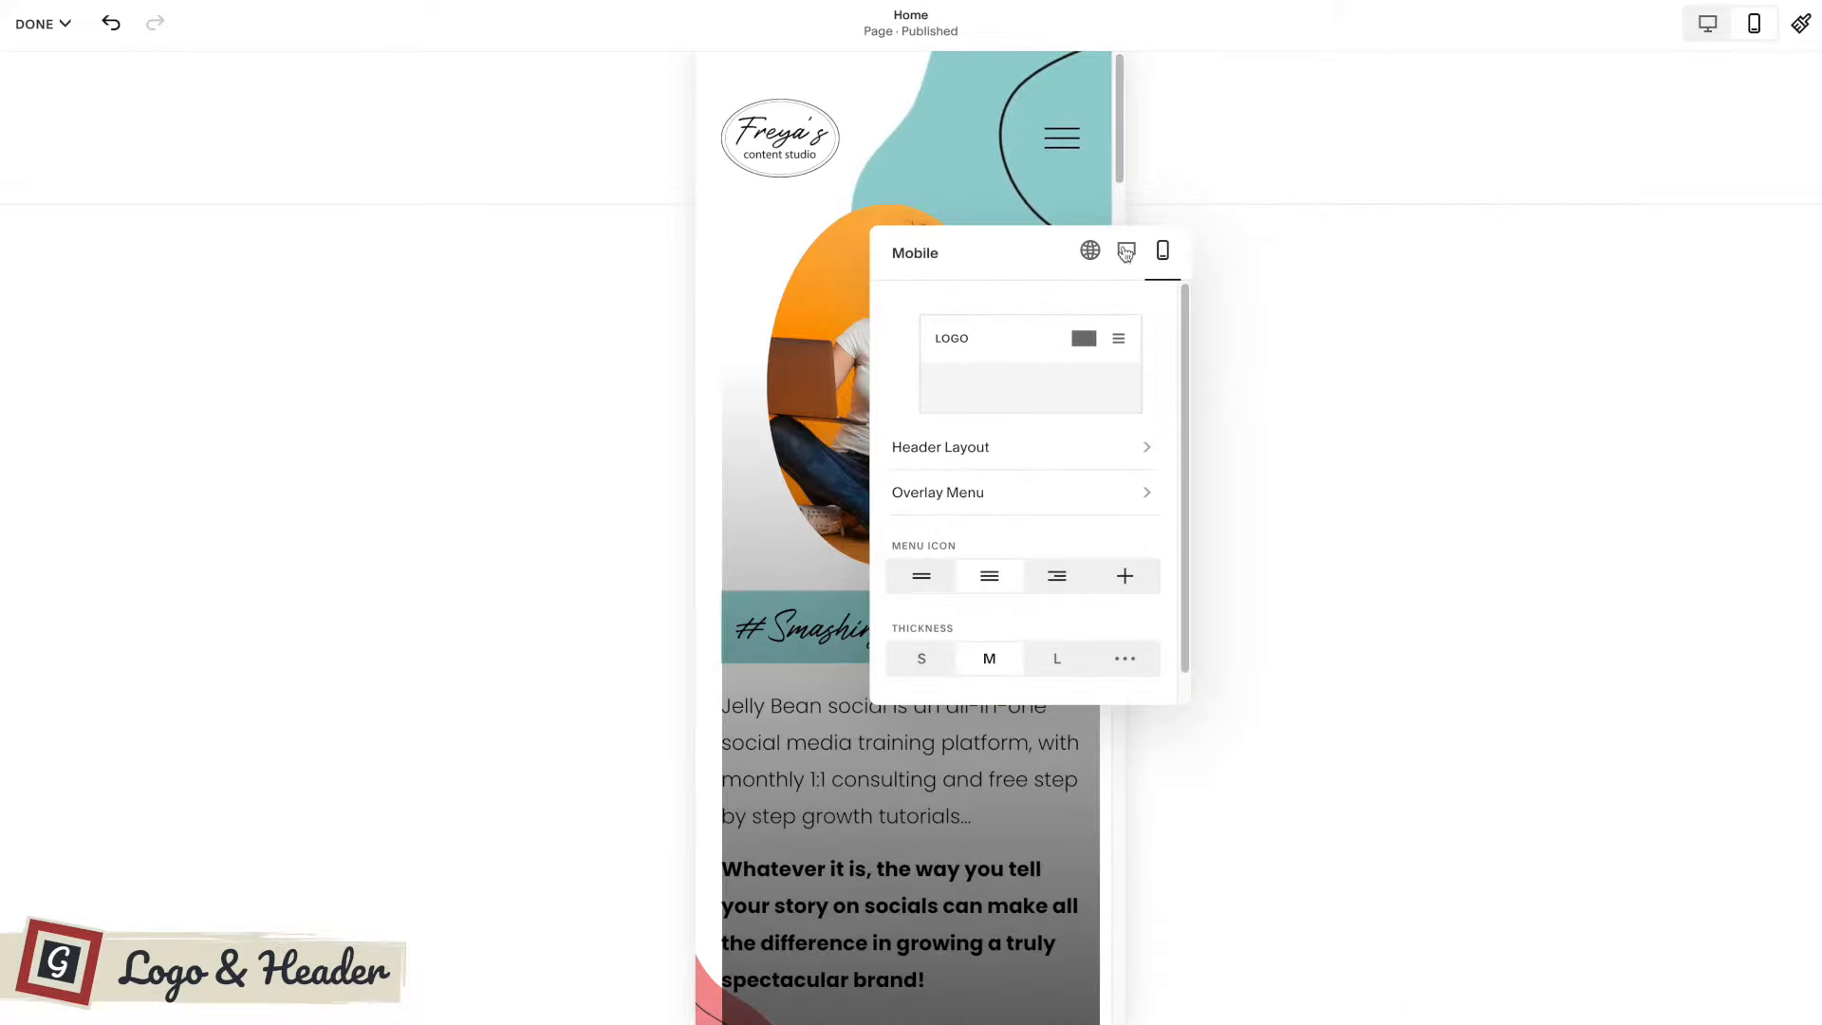
{"action": "left_click_drag", "start_coordinate": [1031, 243], "coordinate": [1338, 219]}
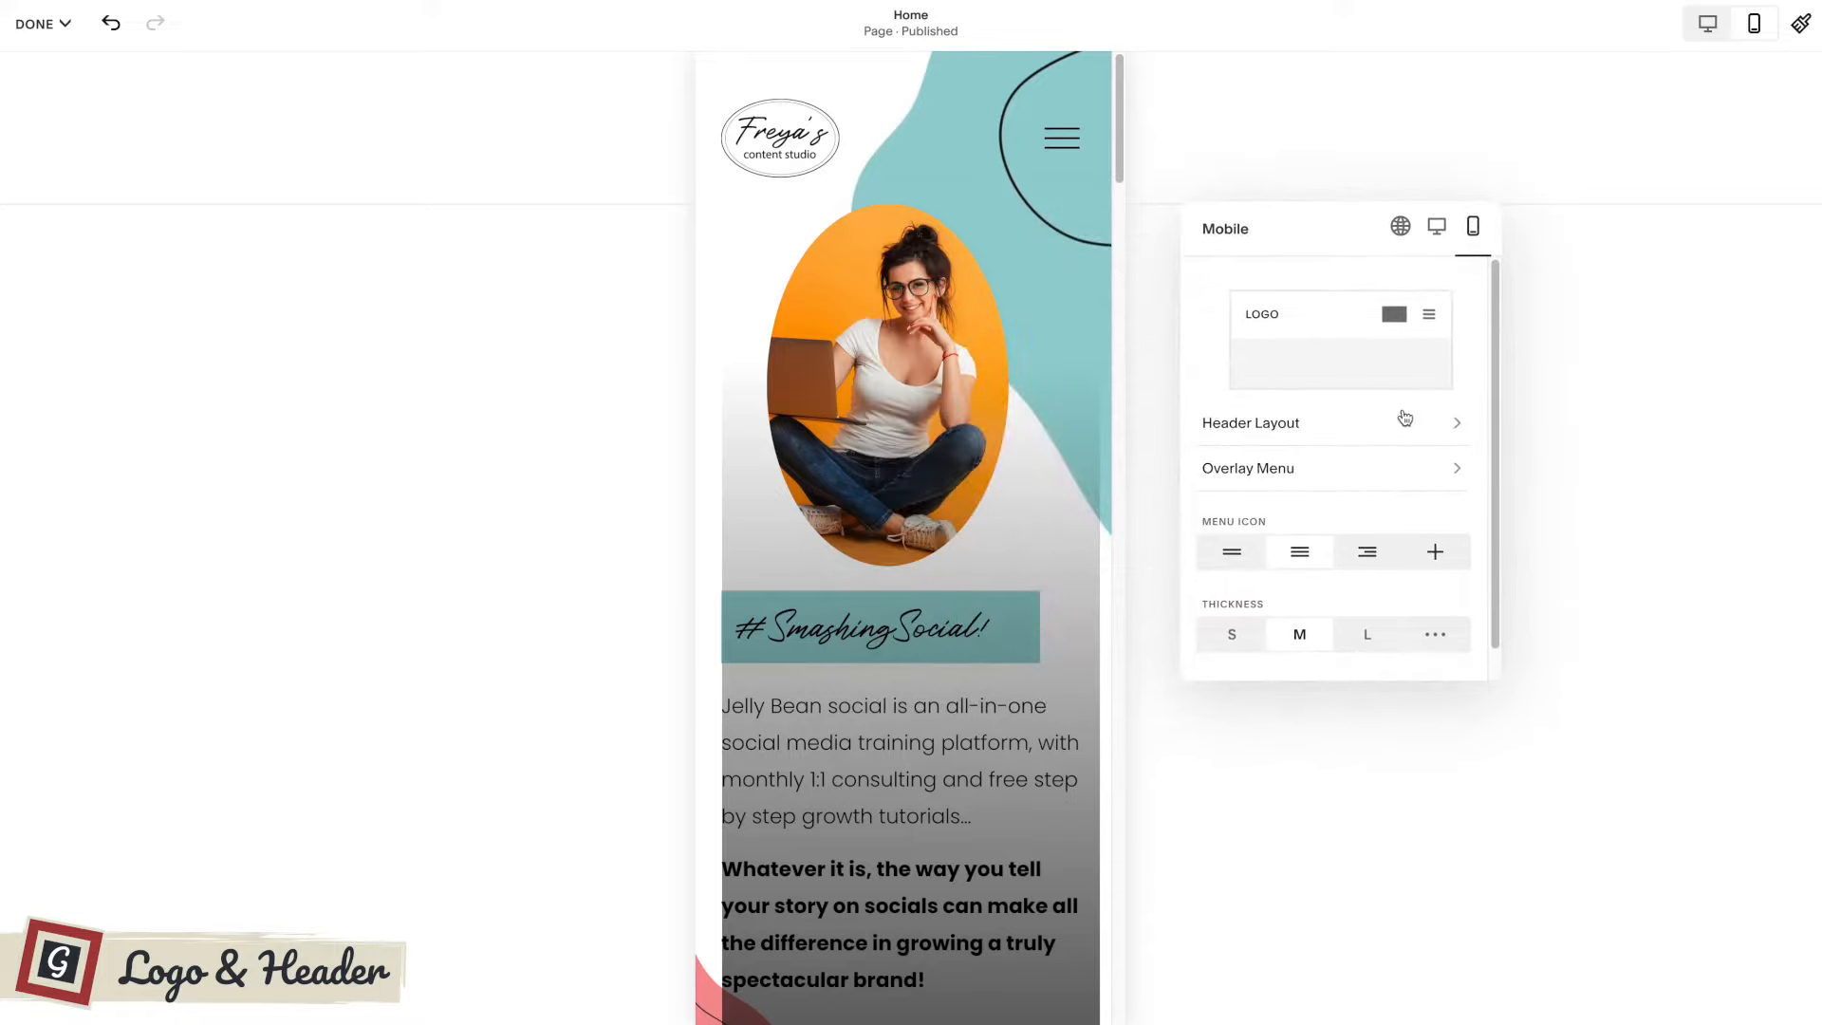
{"action": "scroll", "coordinate": [1376, 460], "scroll_direction": "down", "scroll_amount": 1}
{"action": "left_click", "coordinate": [1367, 521]}
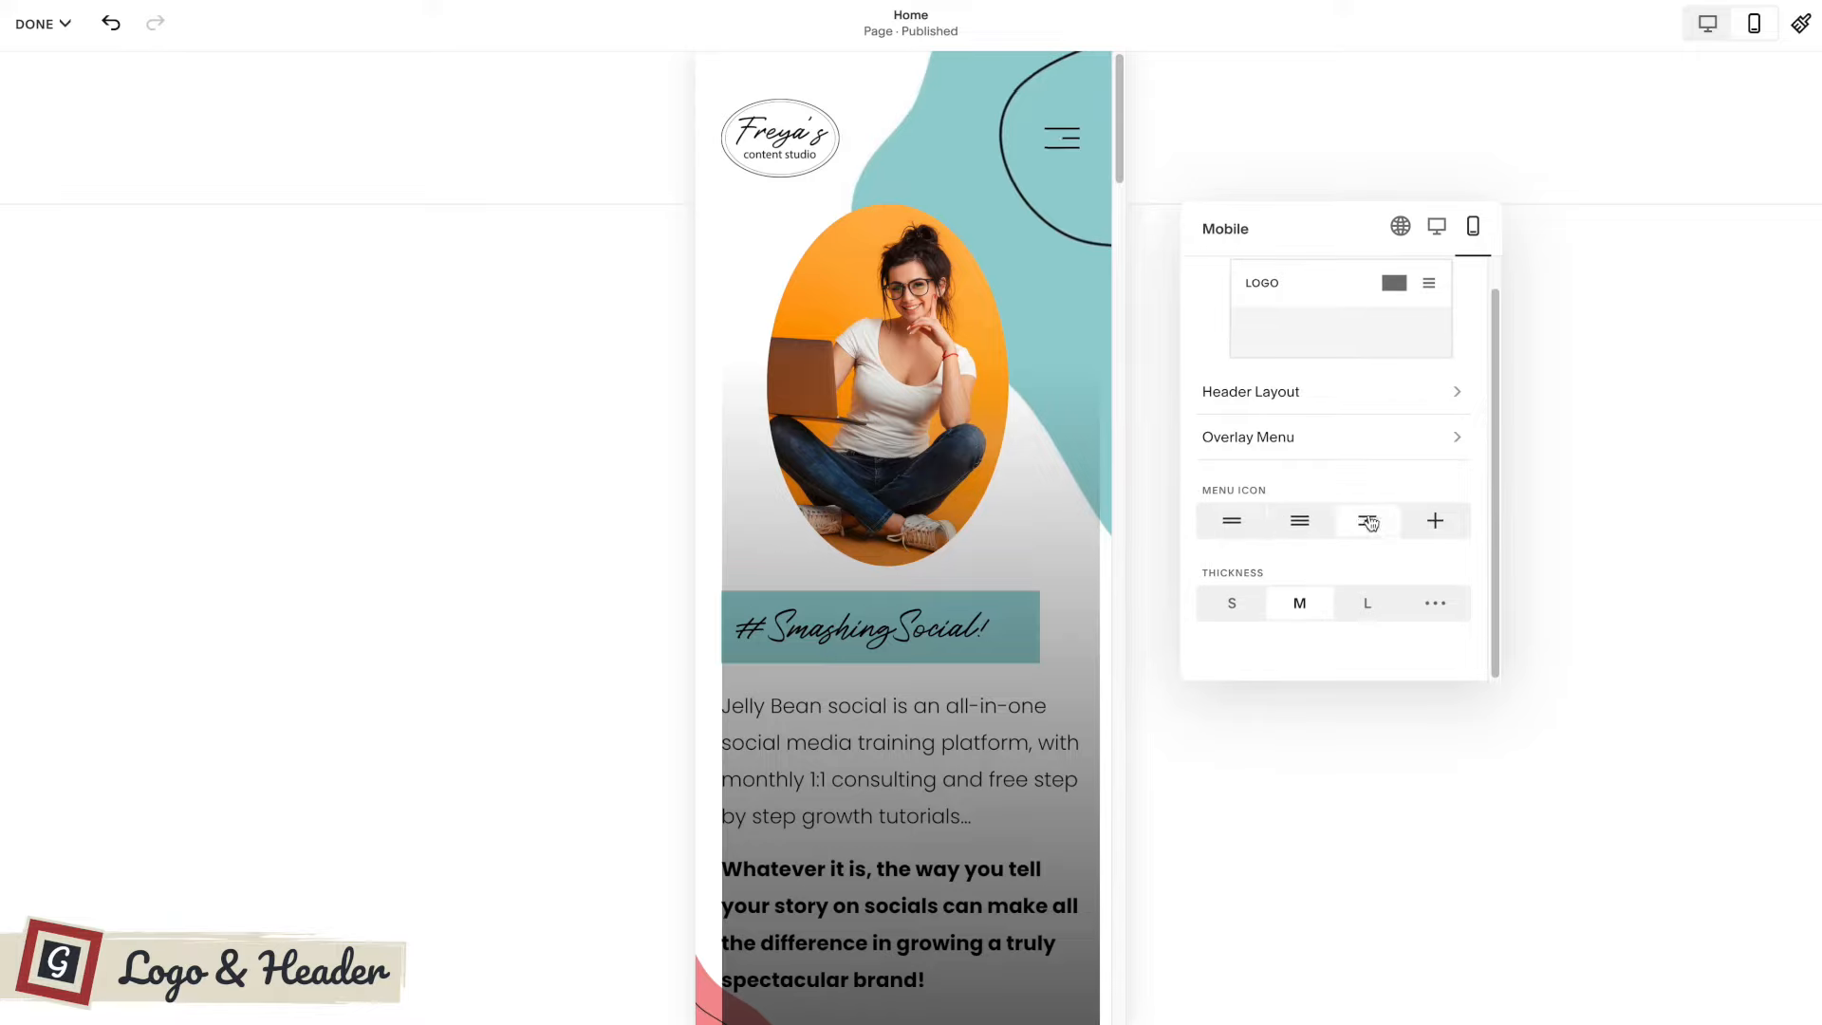
{"action": "left_click", "coordinate": [1434, 521]}
{"action": "left_click", "coordinate": [1236, 600]}
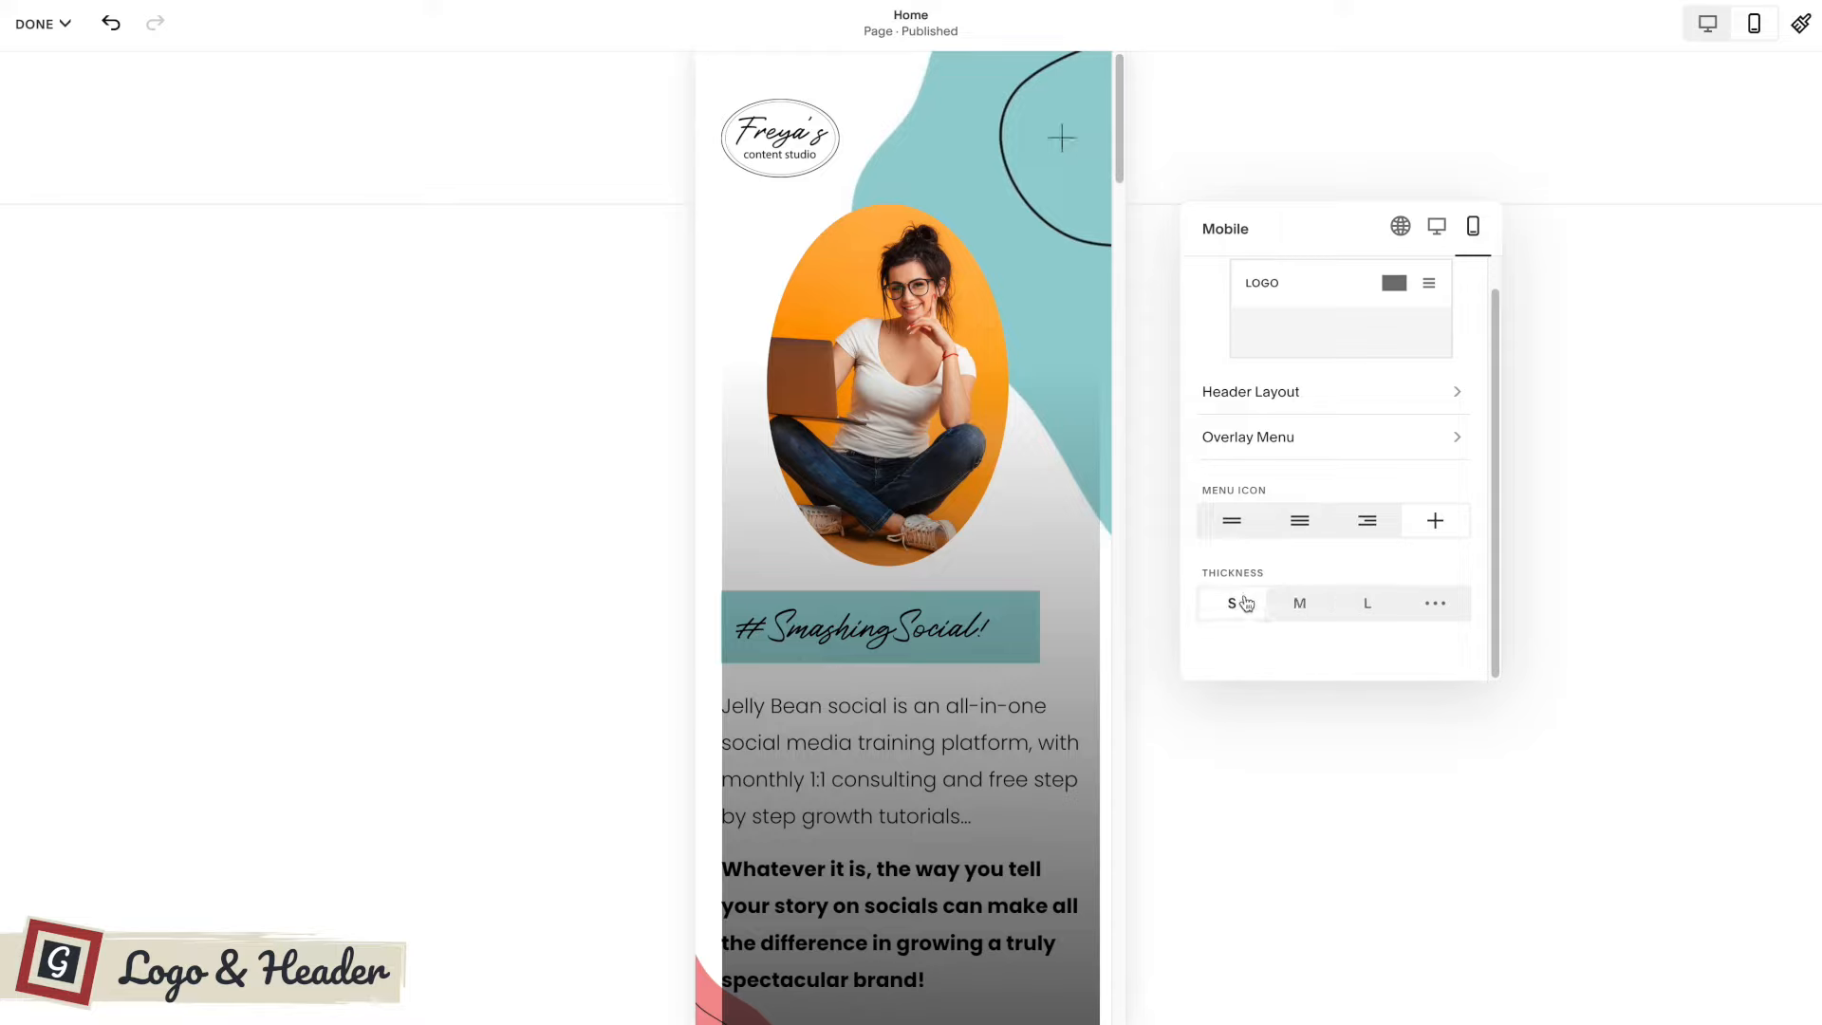
{"action": "left_click", "coordinate": [1312, 596]}
{"action": "scroll", "coordinate": [1324, 493], "scroll_direction": "up", "scroll_amount": 1}
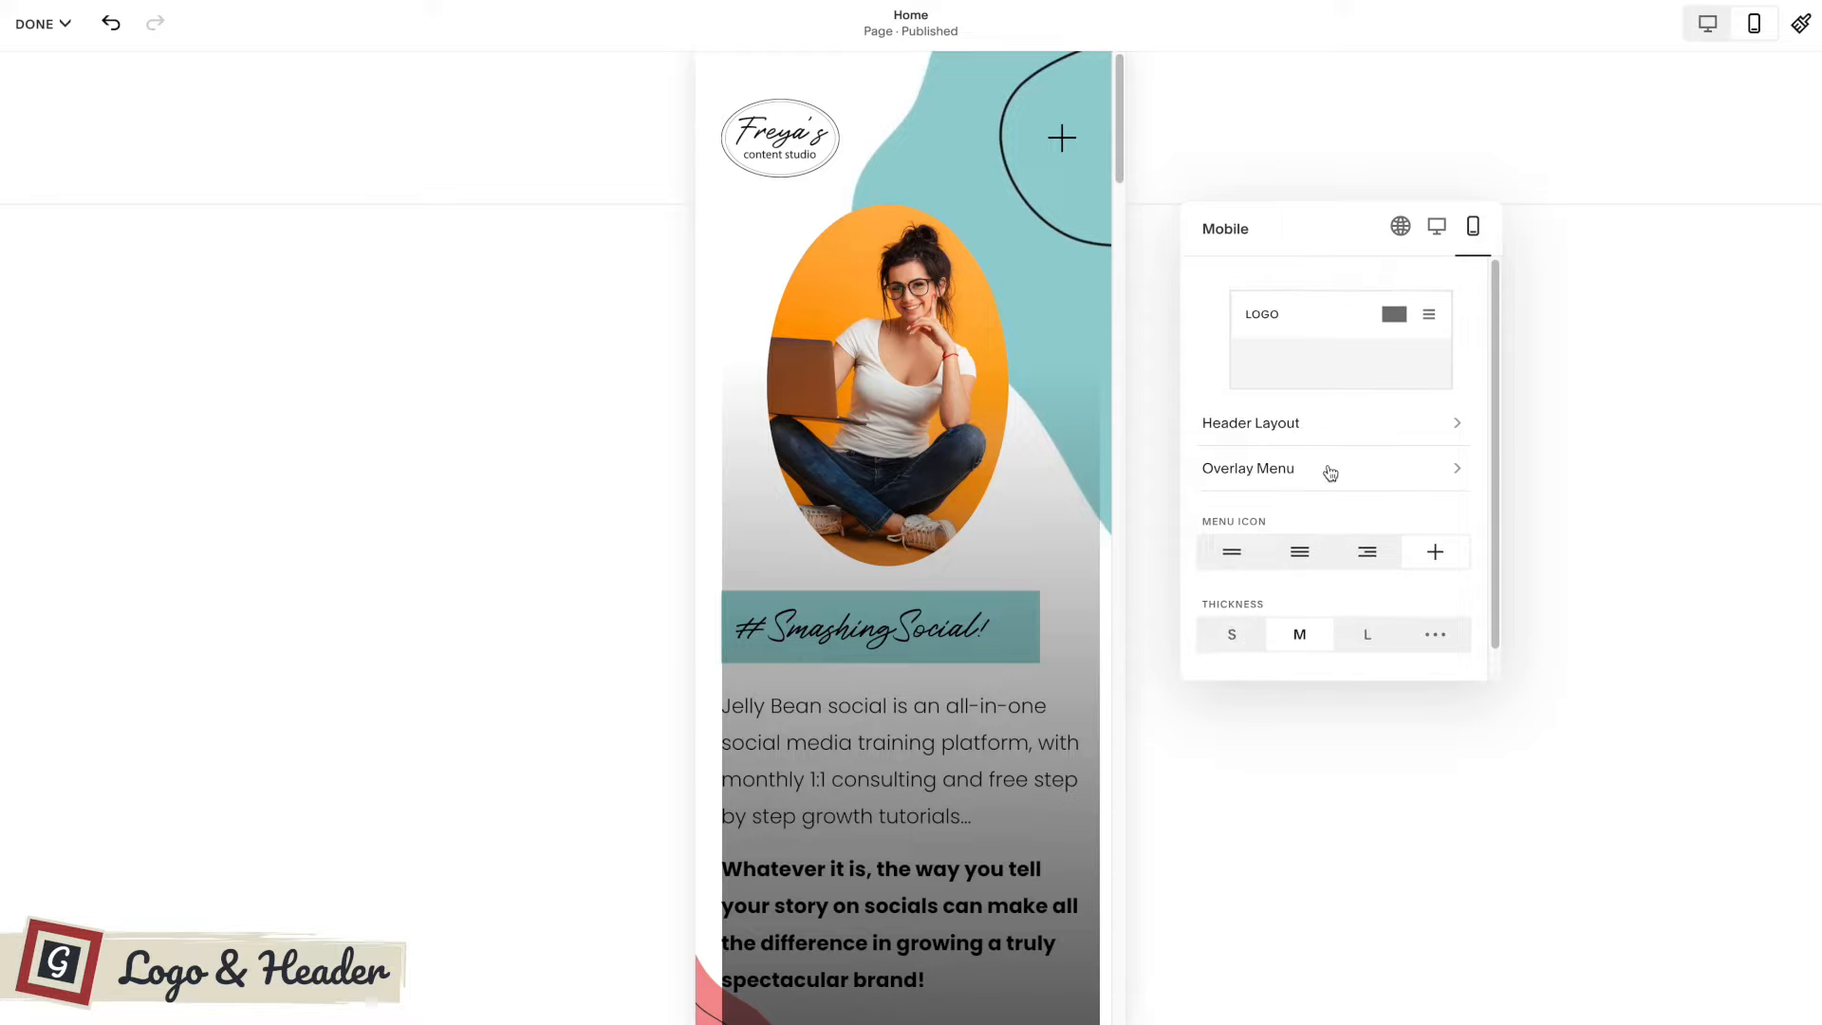
Try several color themes for the mobile overlay menu and apply Darkest 1.
{"action": "left_click", "coordinate": [1326, 472]}
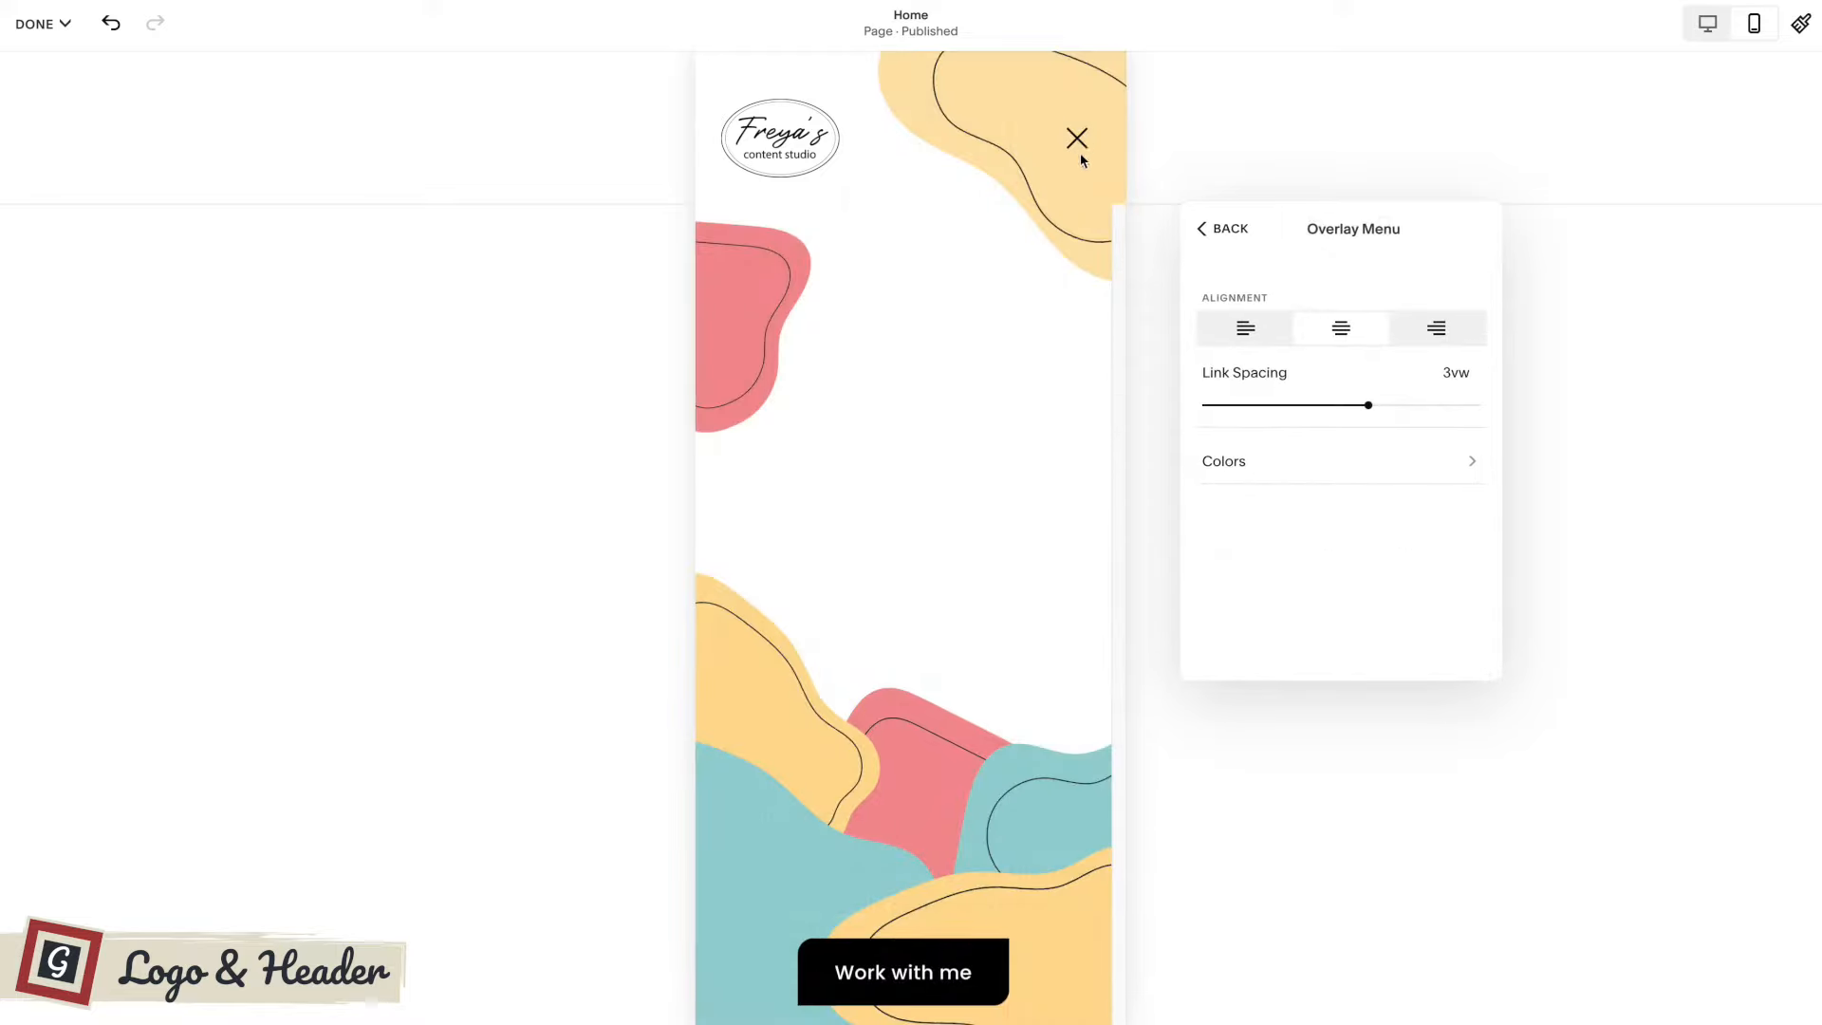
{"action": "left_click", "coordinate": [1338, 462]}
{"action": "left_click", "coordinate": [1348, 299]}
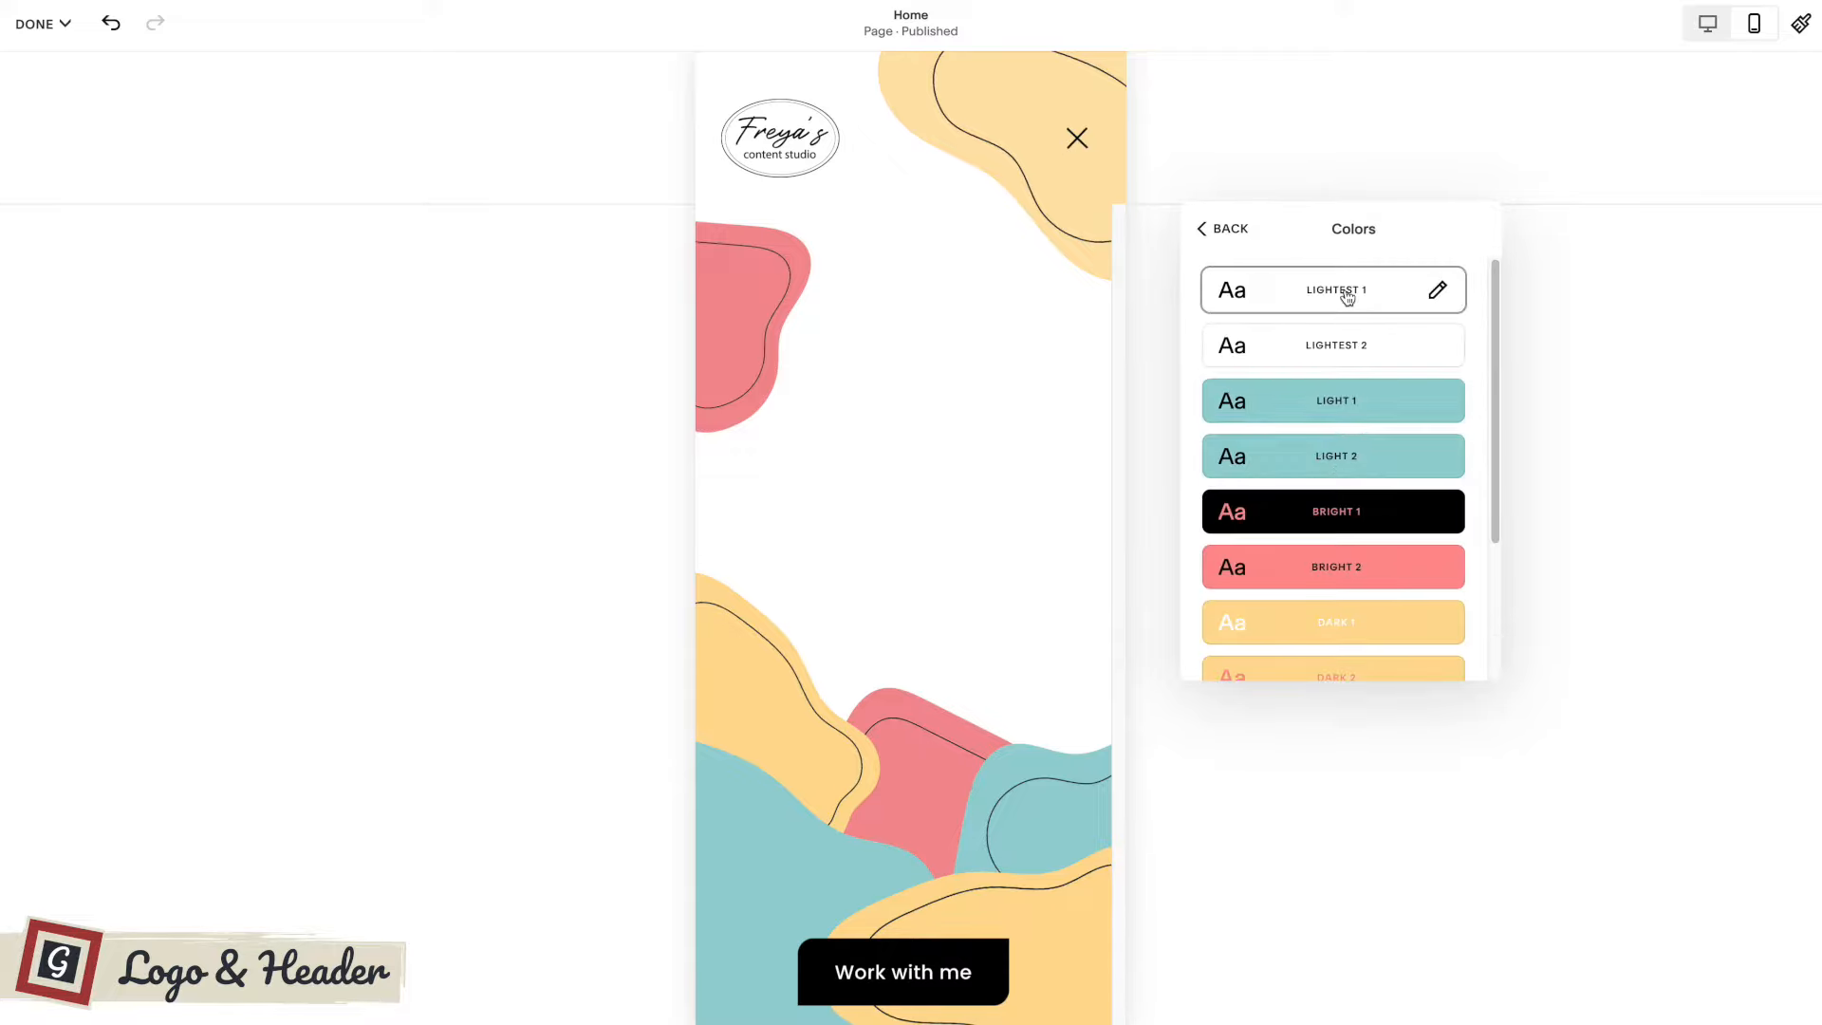
{"action": "left_click", "coordinate": [1342, 471]}
{"action": "left_click", "coordinate": [1340, 577]}
{"action": "scroll", "coordinate": [1338, 574], "scroll_direction": "down", "scroll_amount": 2}
{"action": "left_click", "coordinate": [1331, 560]}
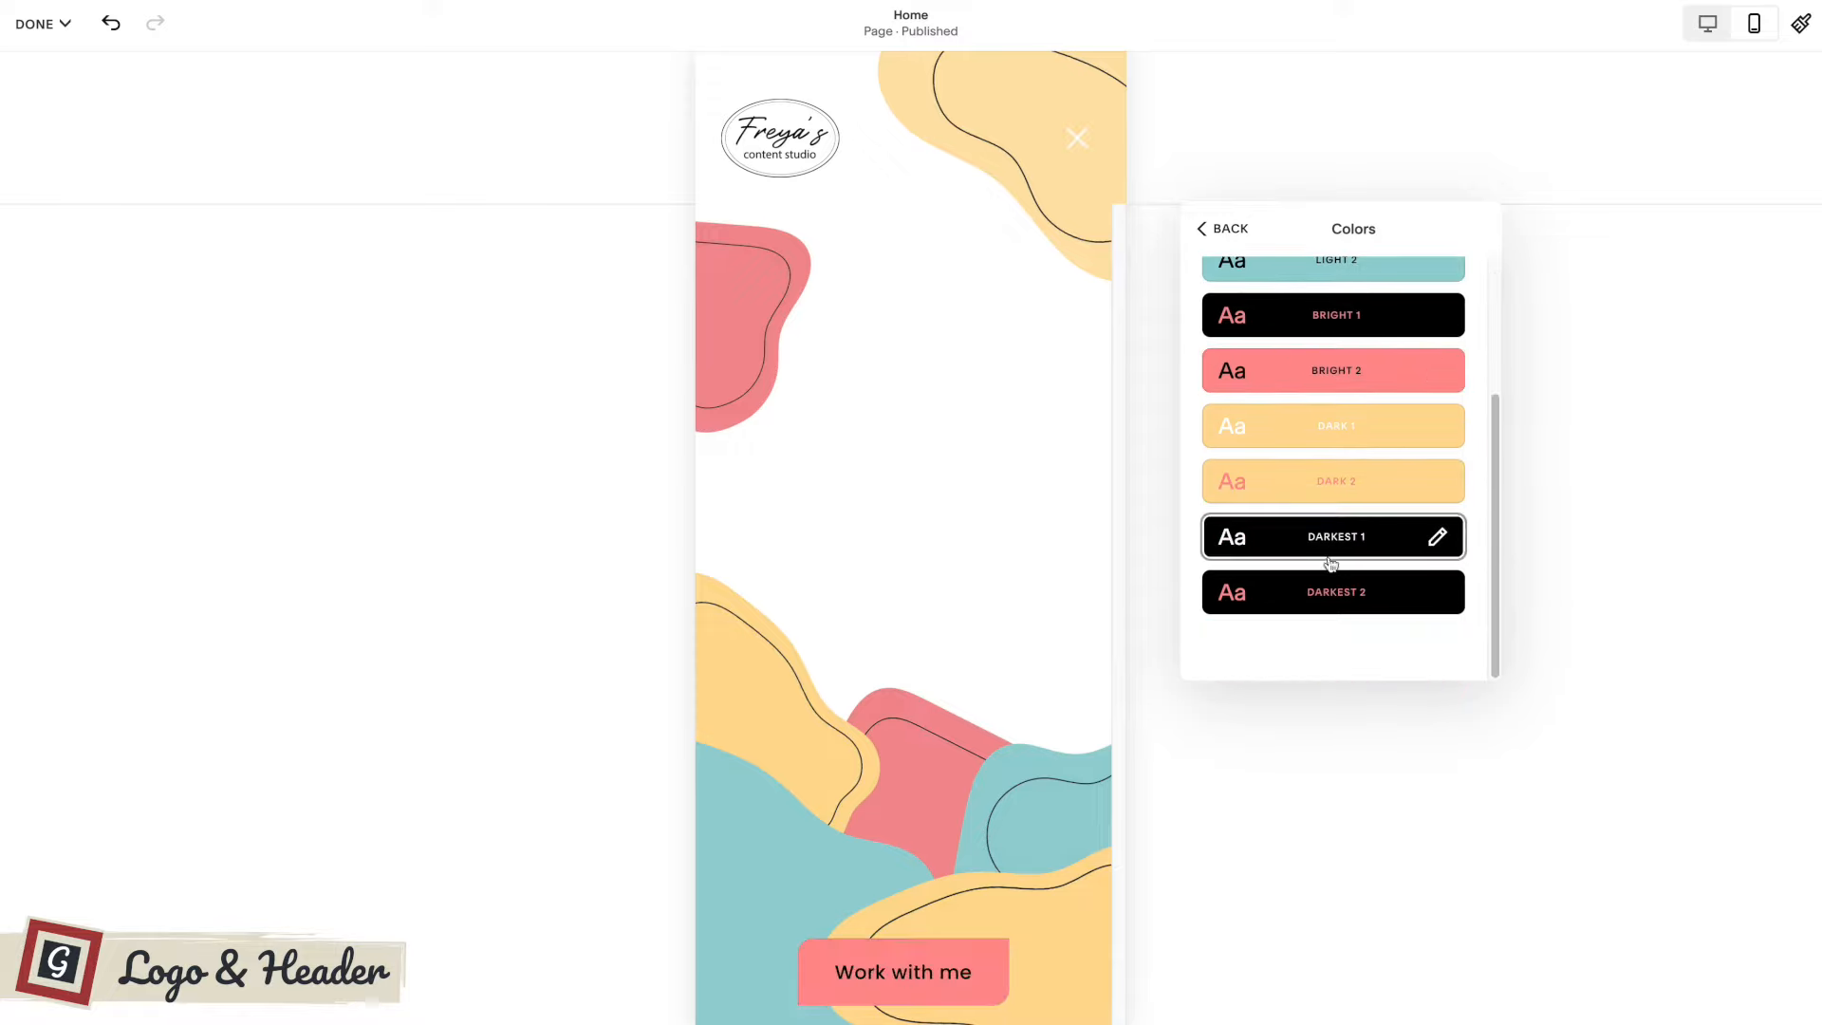
Apply the Darkest 2 color theme to the mobile overlay menu and return to the global header settings.
{"action": "left_click", "coordinate": [1328, 593]}
{"action": "scroll", "coordinate": [1248, 297], "scroll_direction": "up", "scroll_amount": 3}
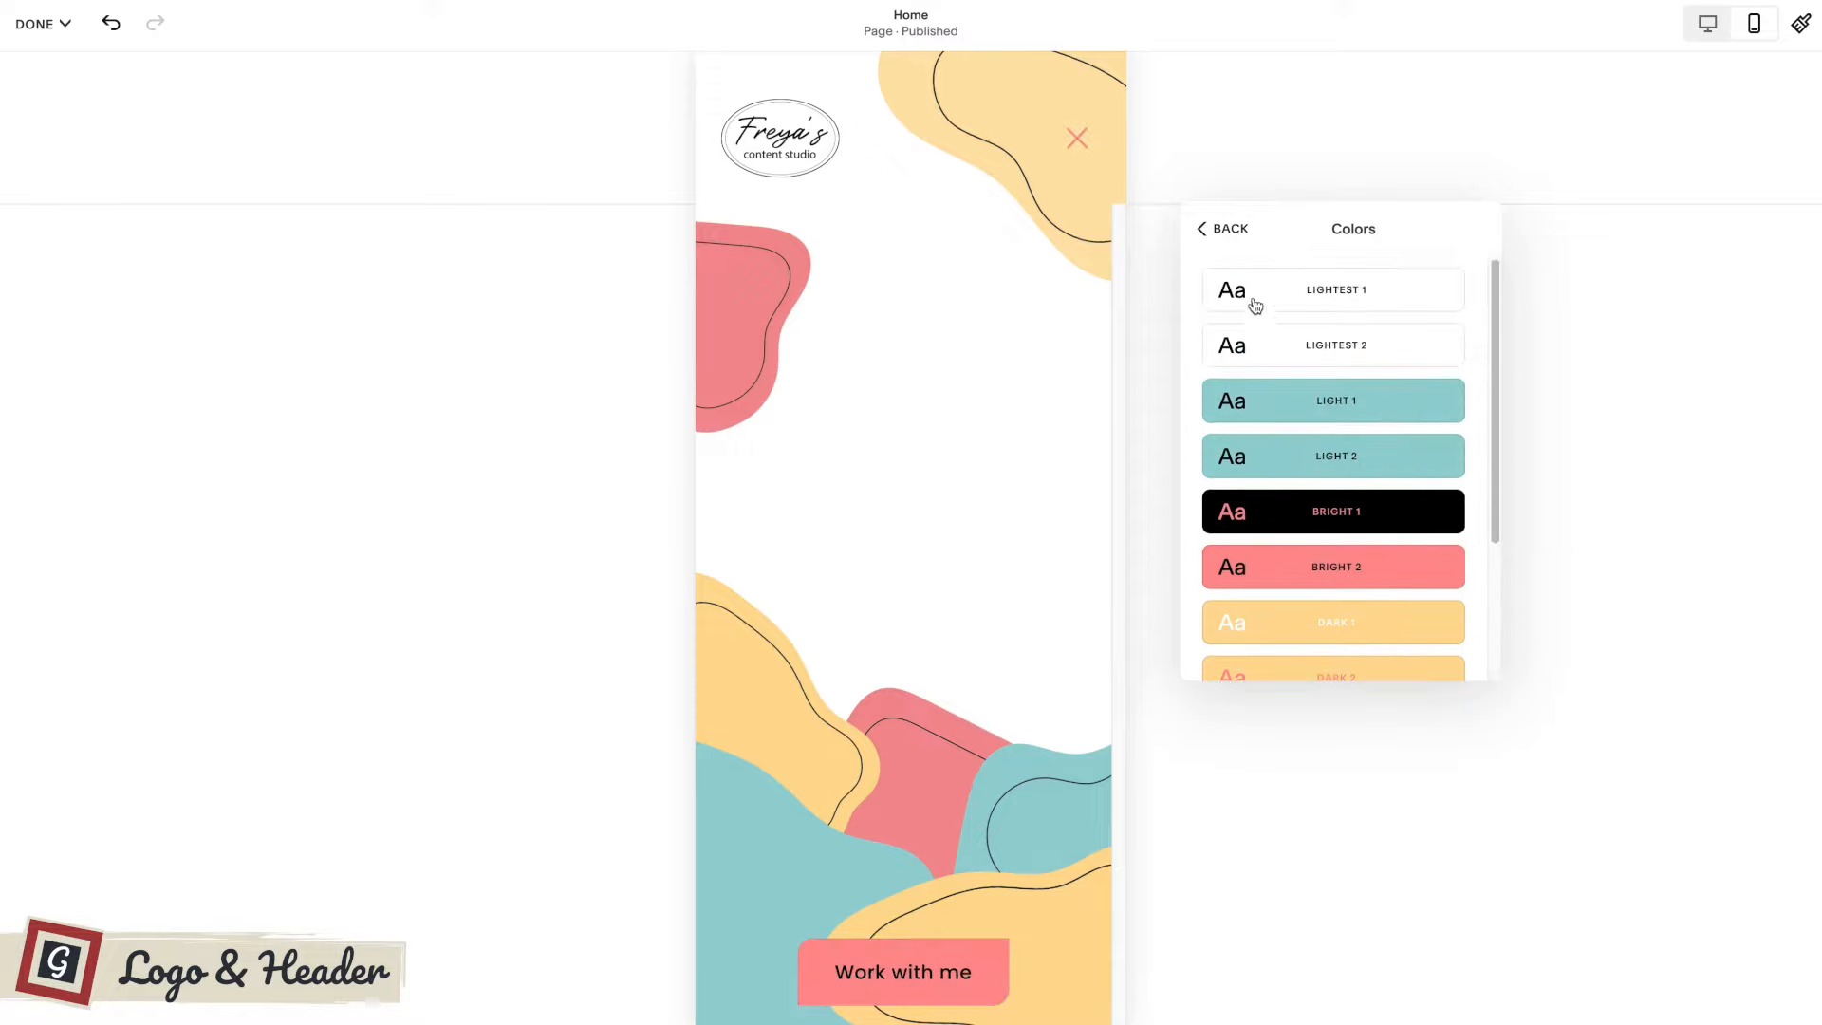
{"action": "left_click", "coordinate": [1227, 232]}
{"action": "left_click", "coordinate": [1227, 231]}
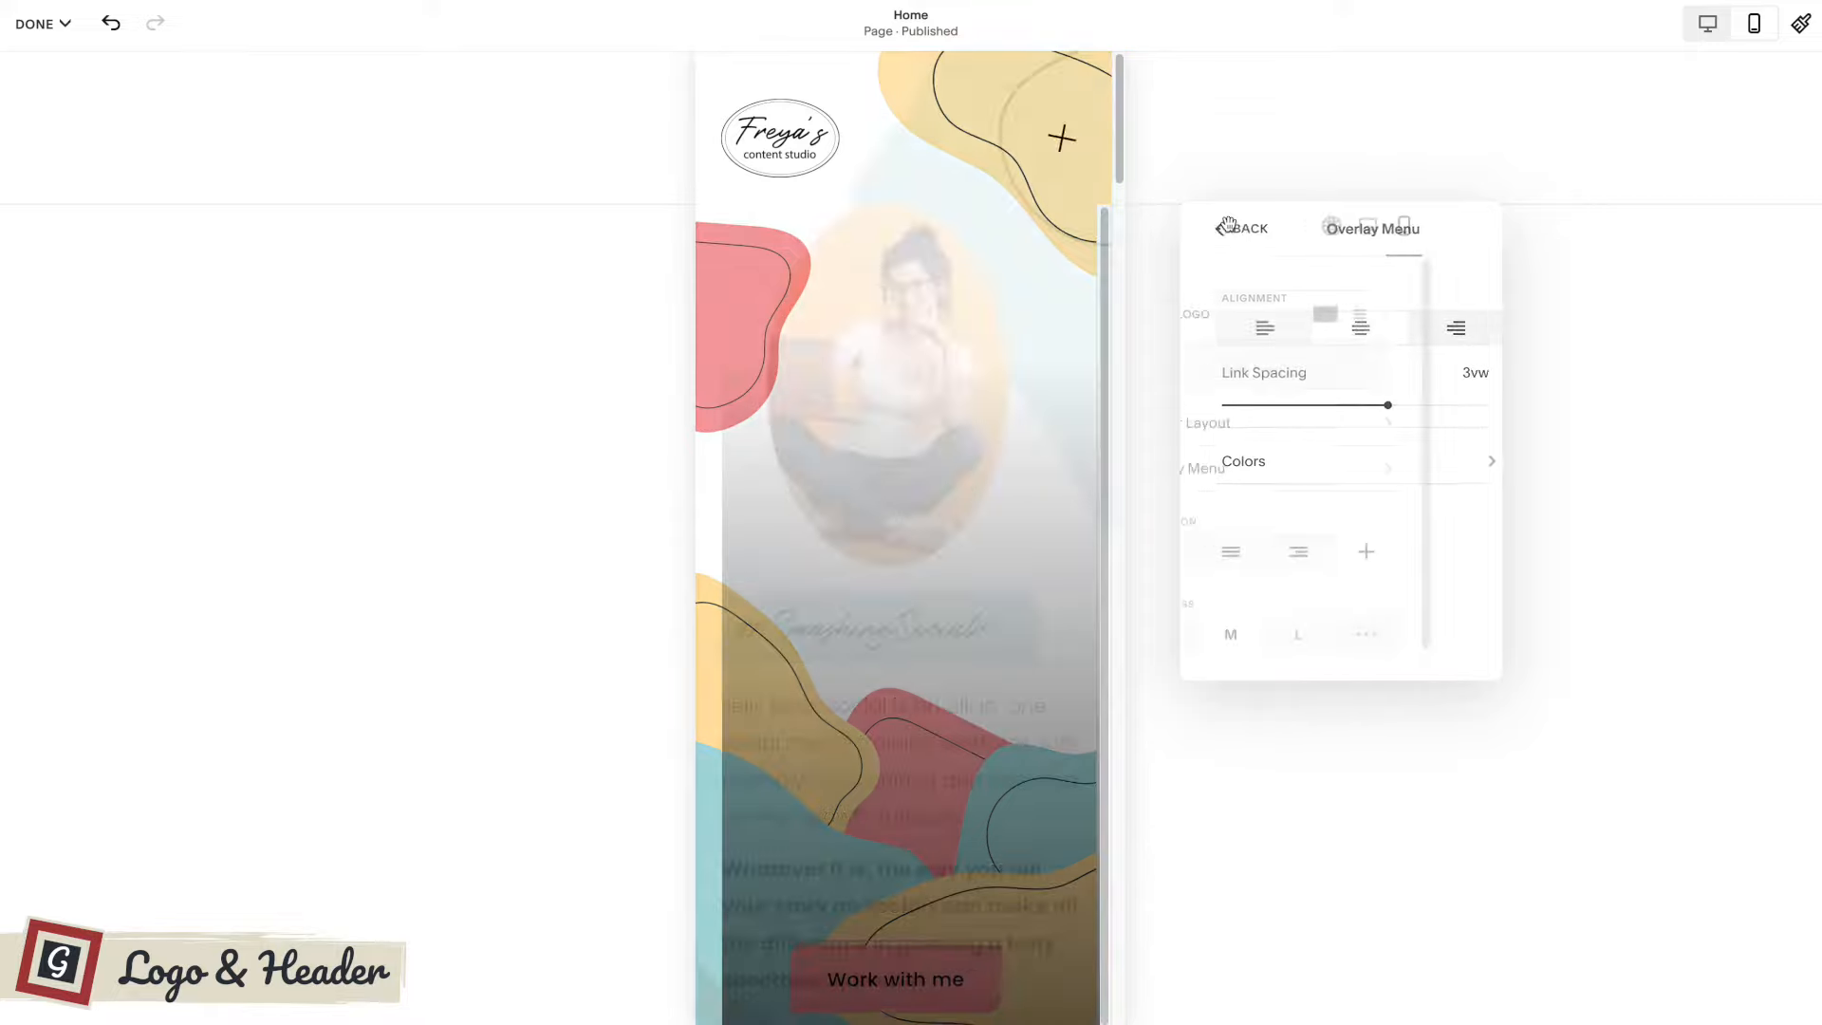
{"action": "left_click", "coordinate": [1397, 232]}
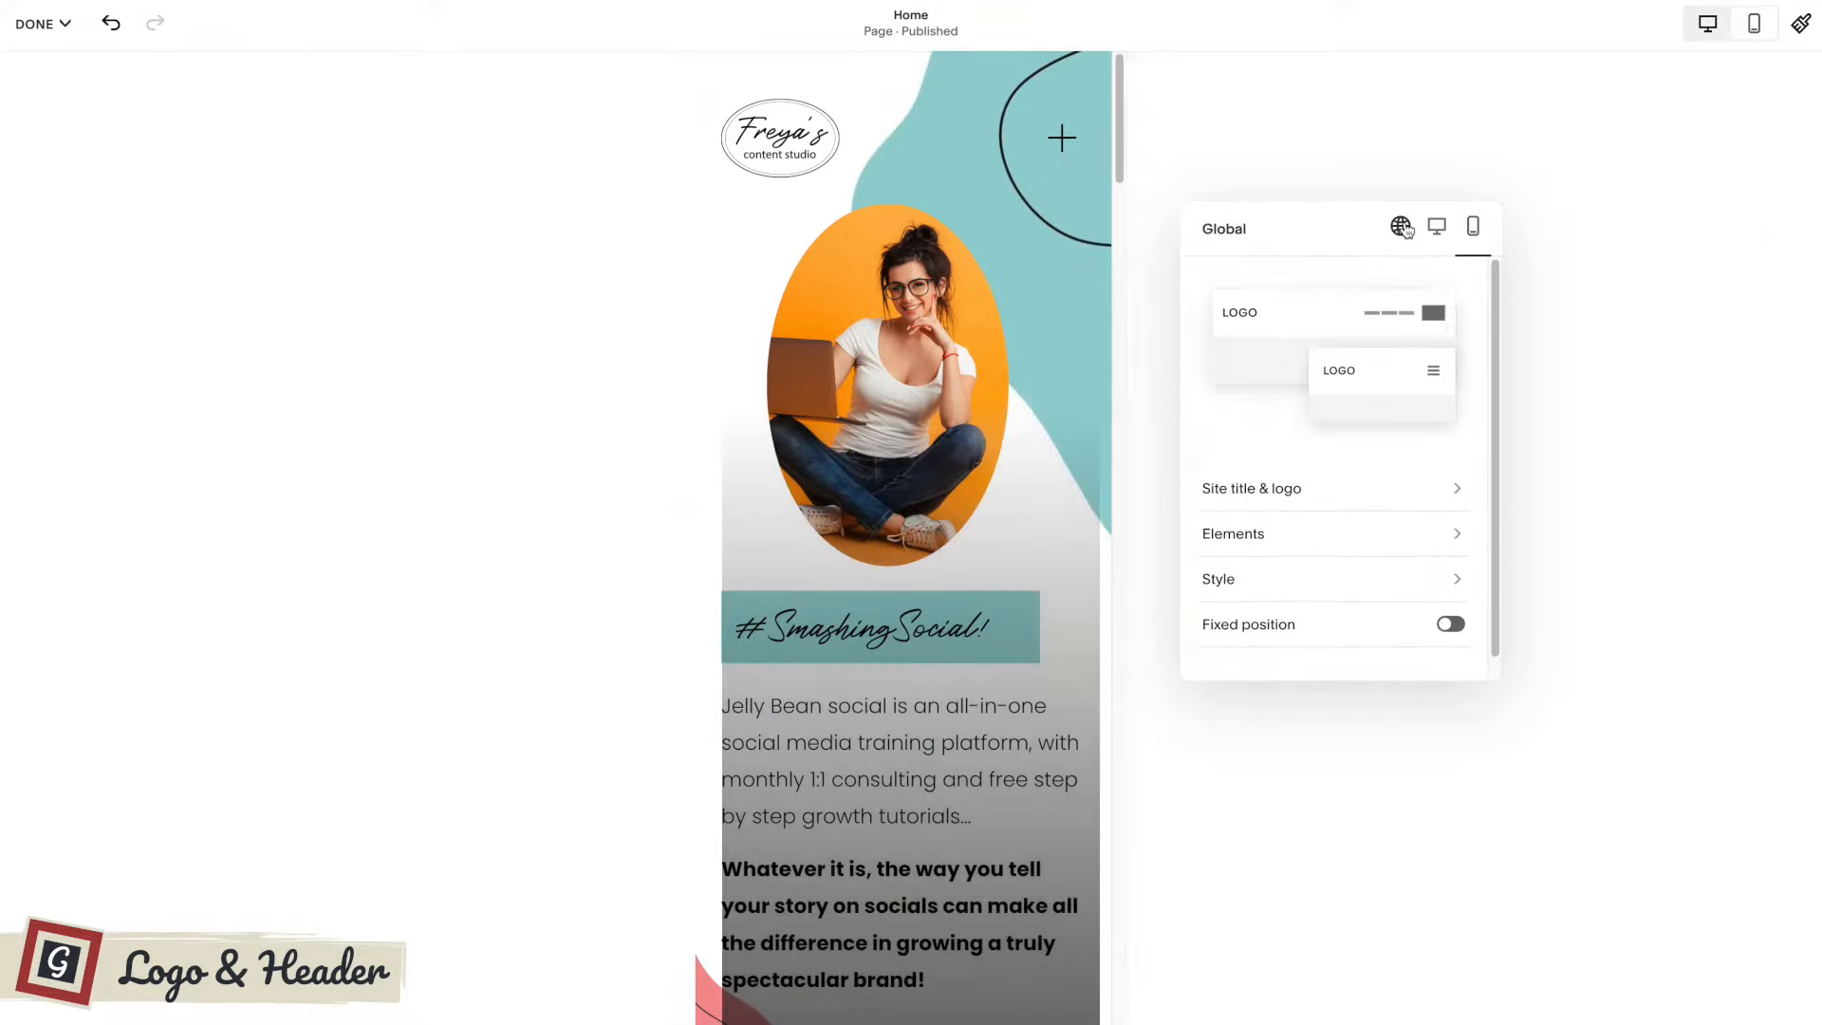
Review the header's element settings, including where social links are added.
{"action": "left_click_drag", "start_coordinate": [1354, 224], "coordinate": [1027, 214]}
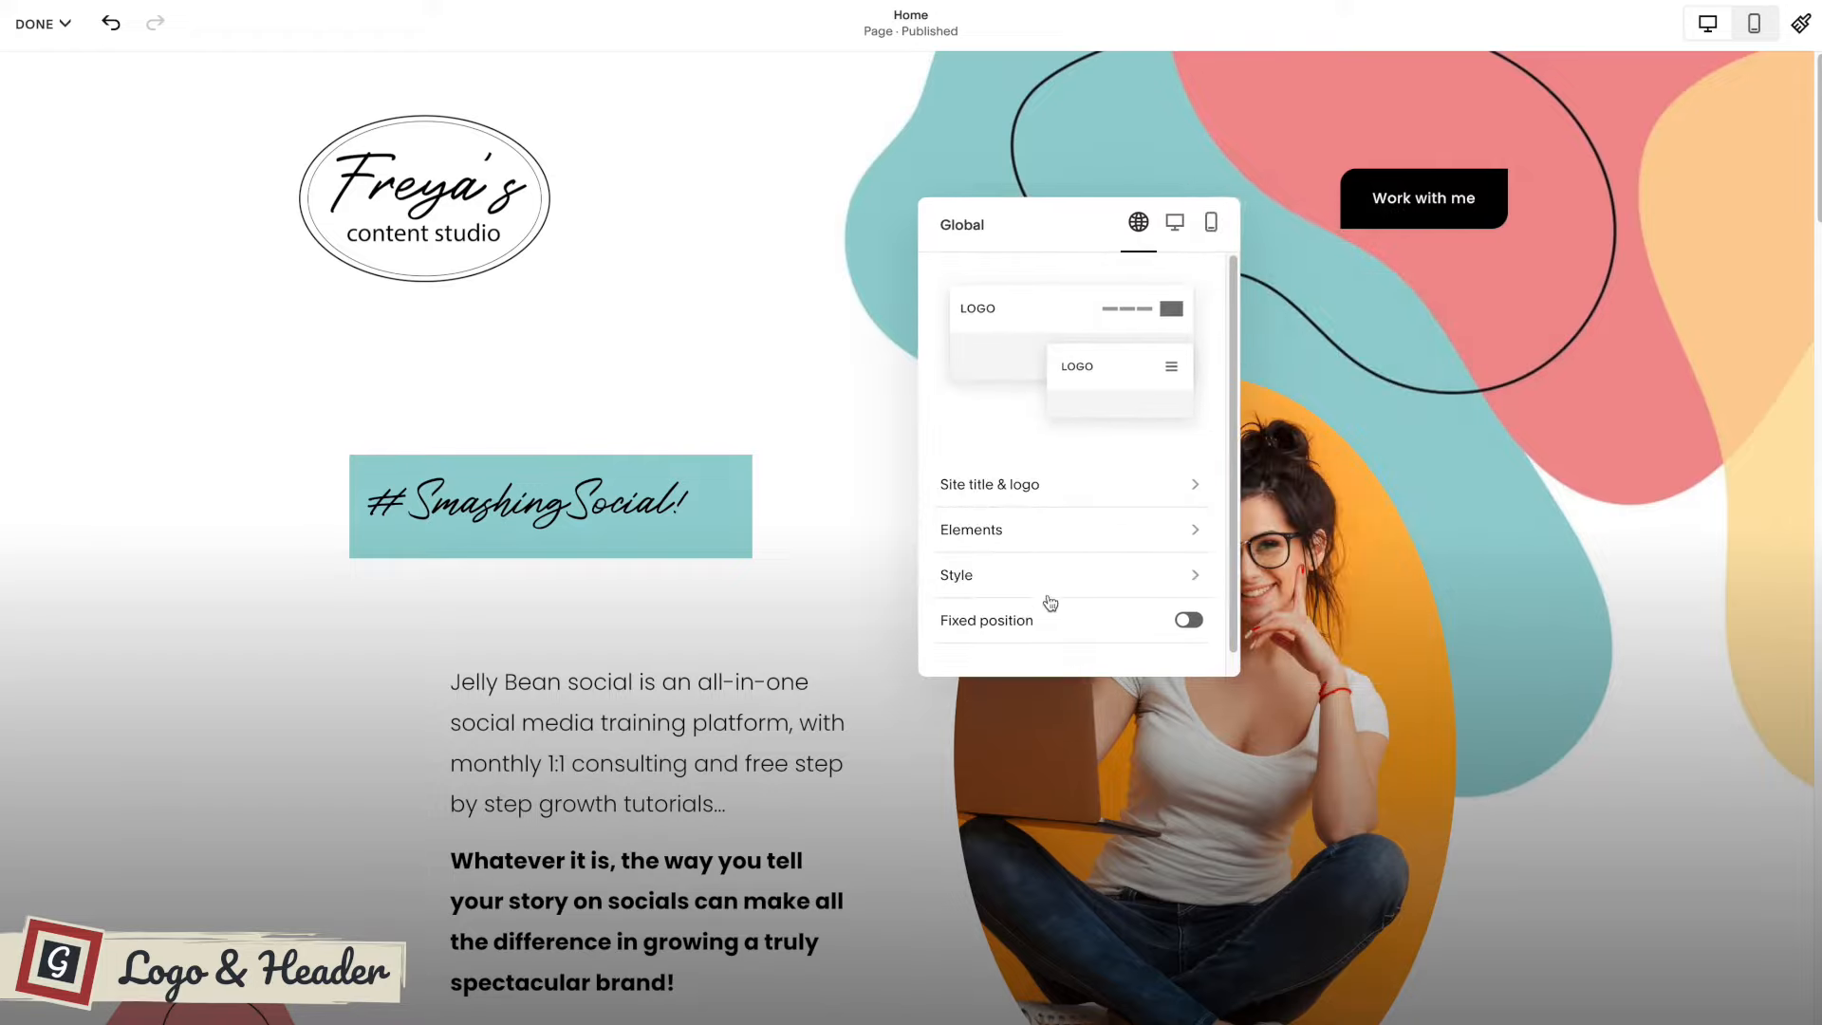
{"action": "left_click", "coordinate": [1071, 532]}
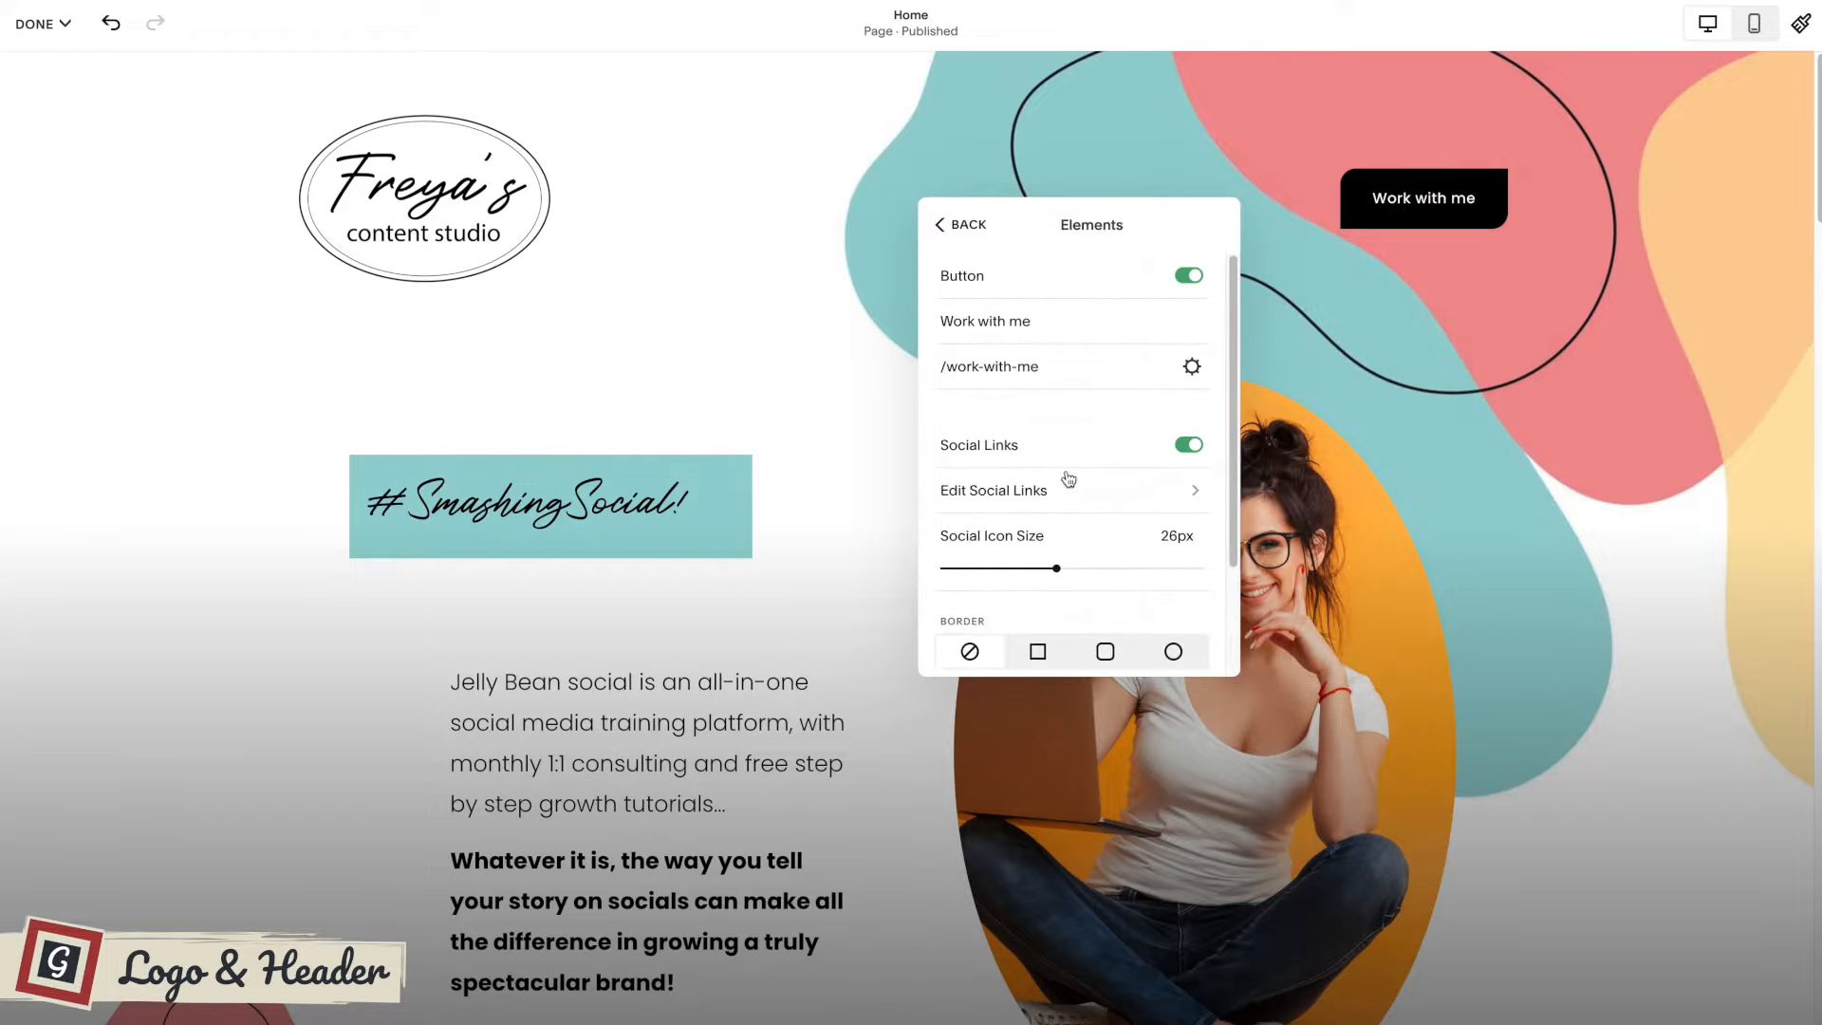
{"action": "left_click_drag", "start_coordinate": [1040, 214], "coordinate": [993, 265]}
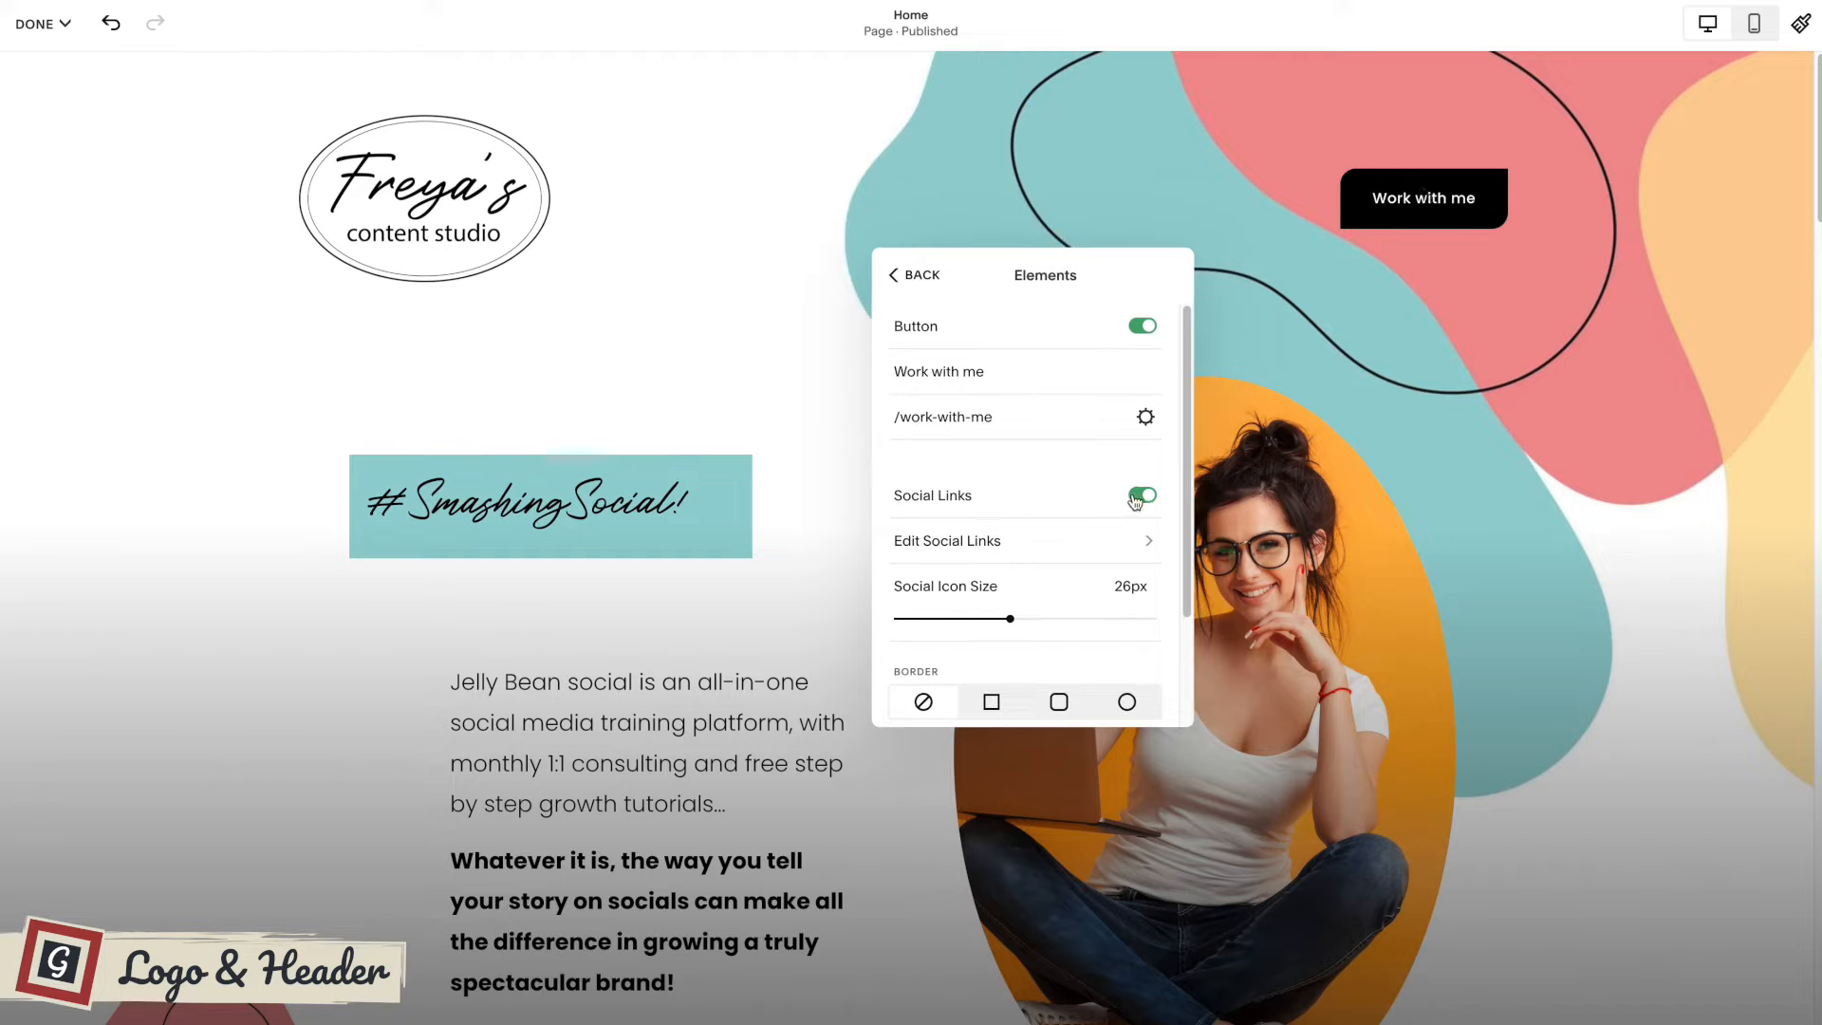
{"action": "left_click", "coordinate": [1076, 538]}
{"action": "left_click", "coordinate": [983, 348]}
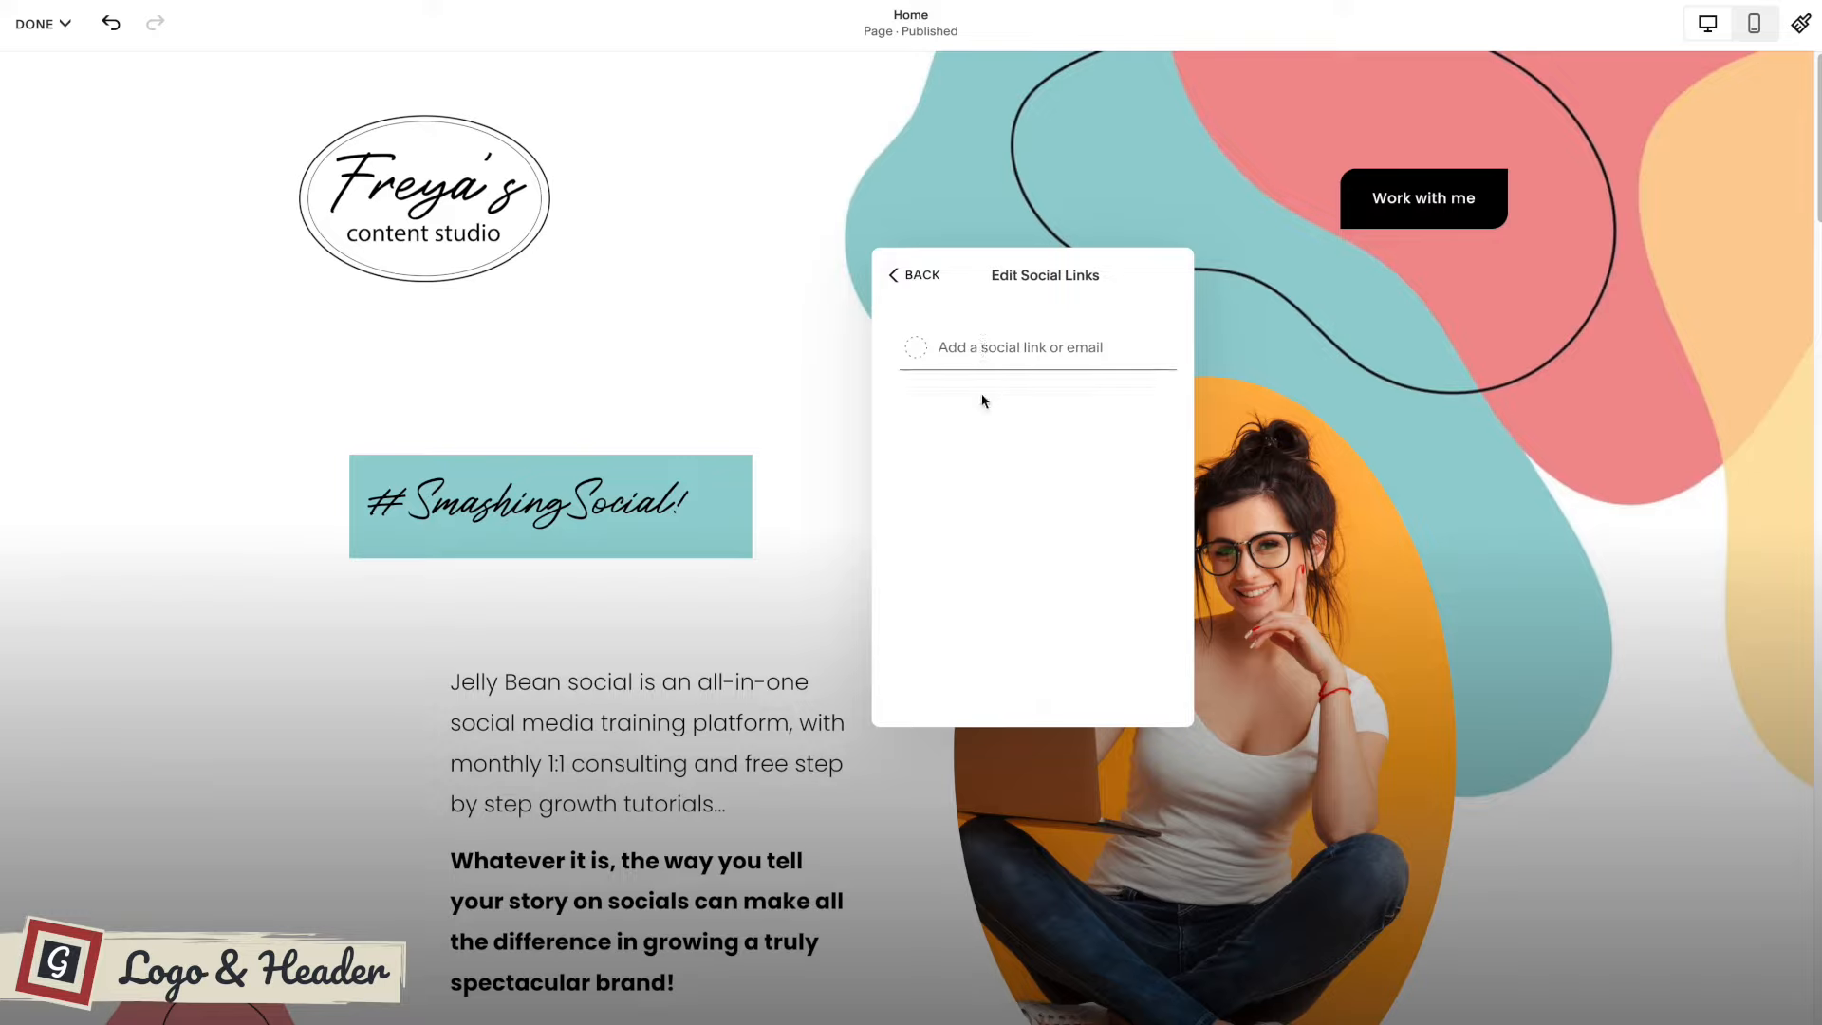
{"action": "left_click", "coordinate": [923, 276]}
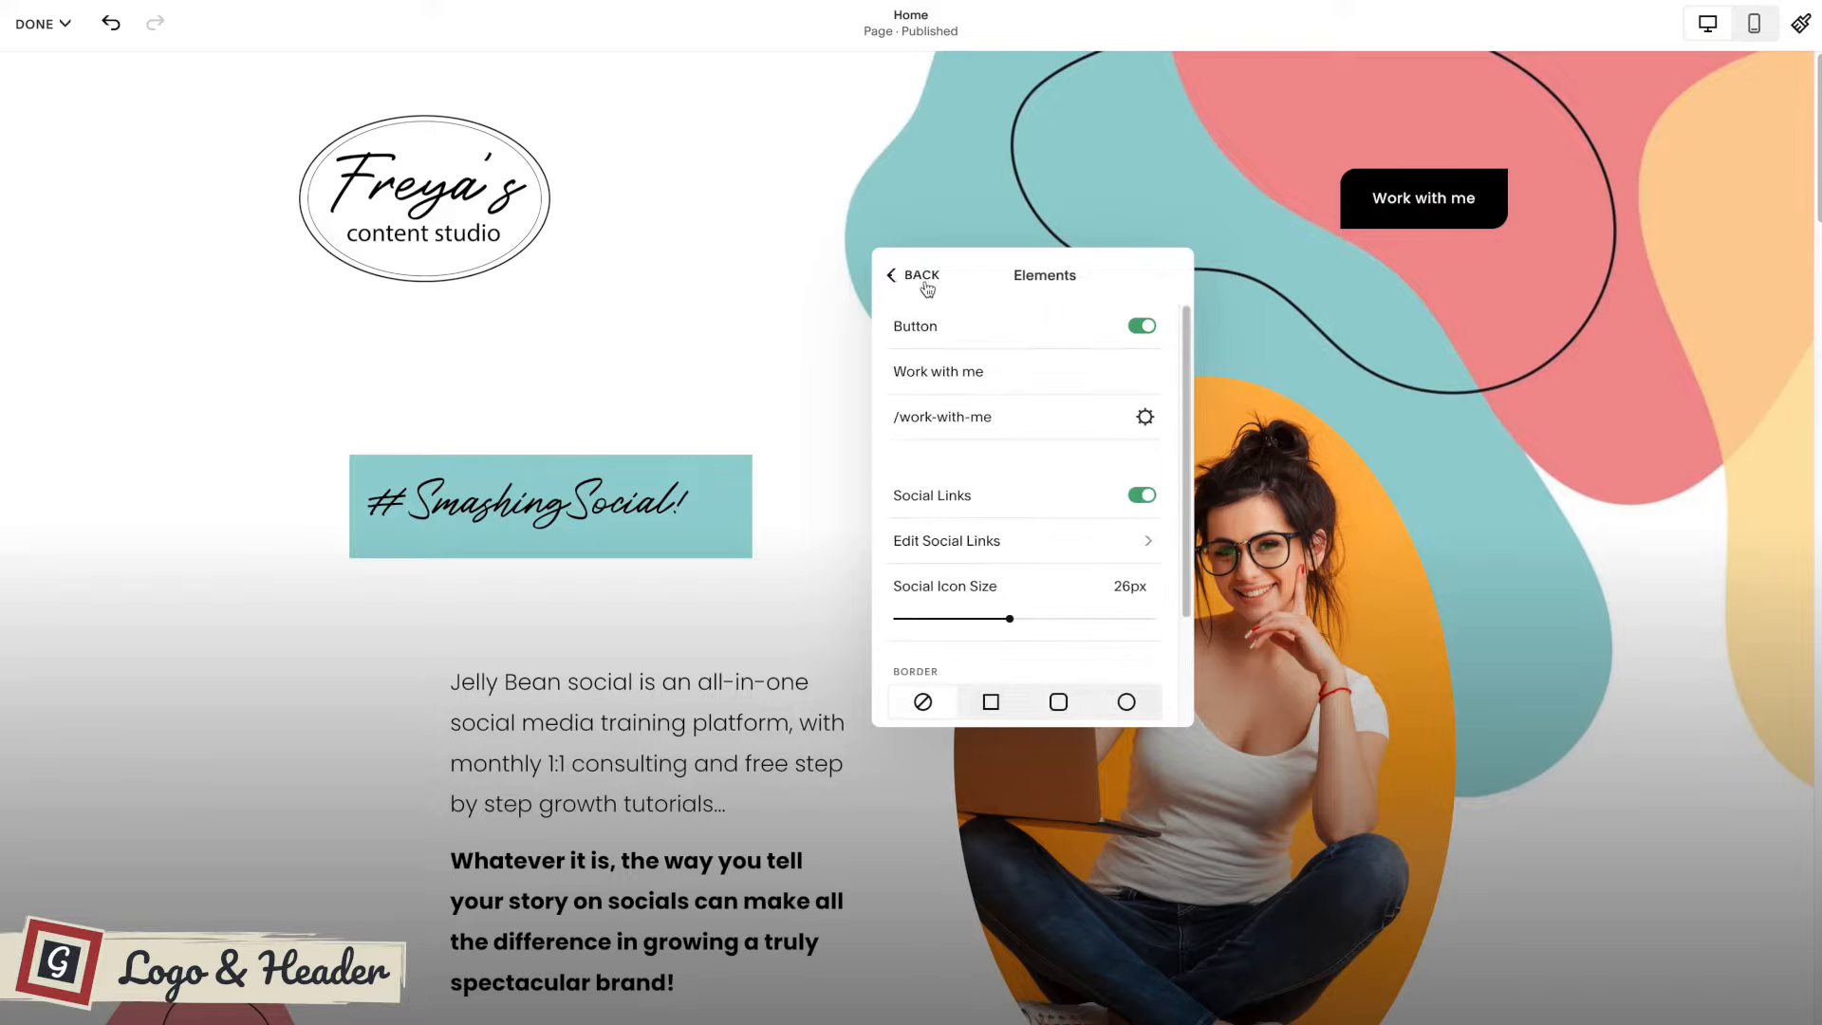
Switch the header's cart on and off again, and return to the global header settings.
{"action": "scroll", "coordinate": [1044, 517], "scroll_direction": "down", "scroll_amount": 2}
{"action": "scroll", "coordinate": [1043, 517], "scroll_direction": "down", "scroll_amount": 1}
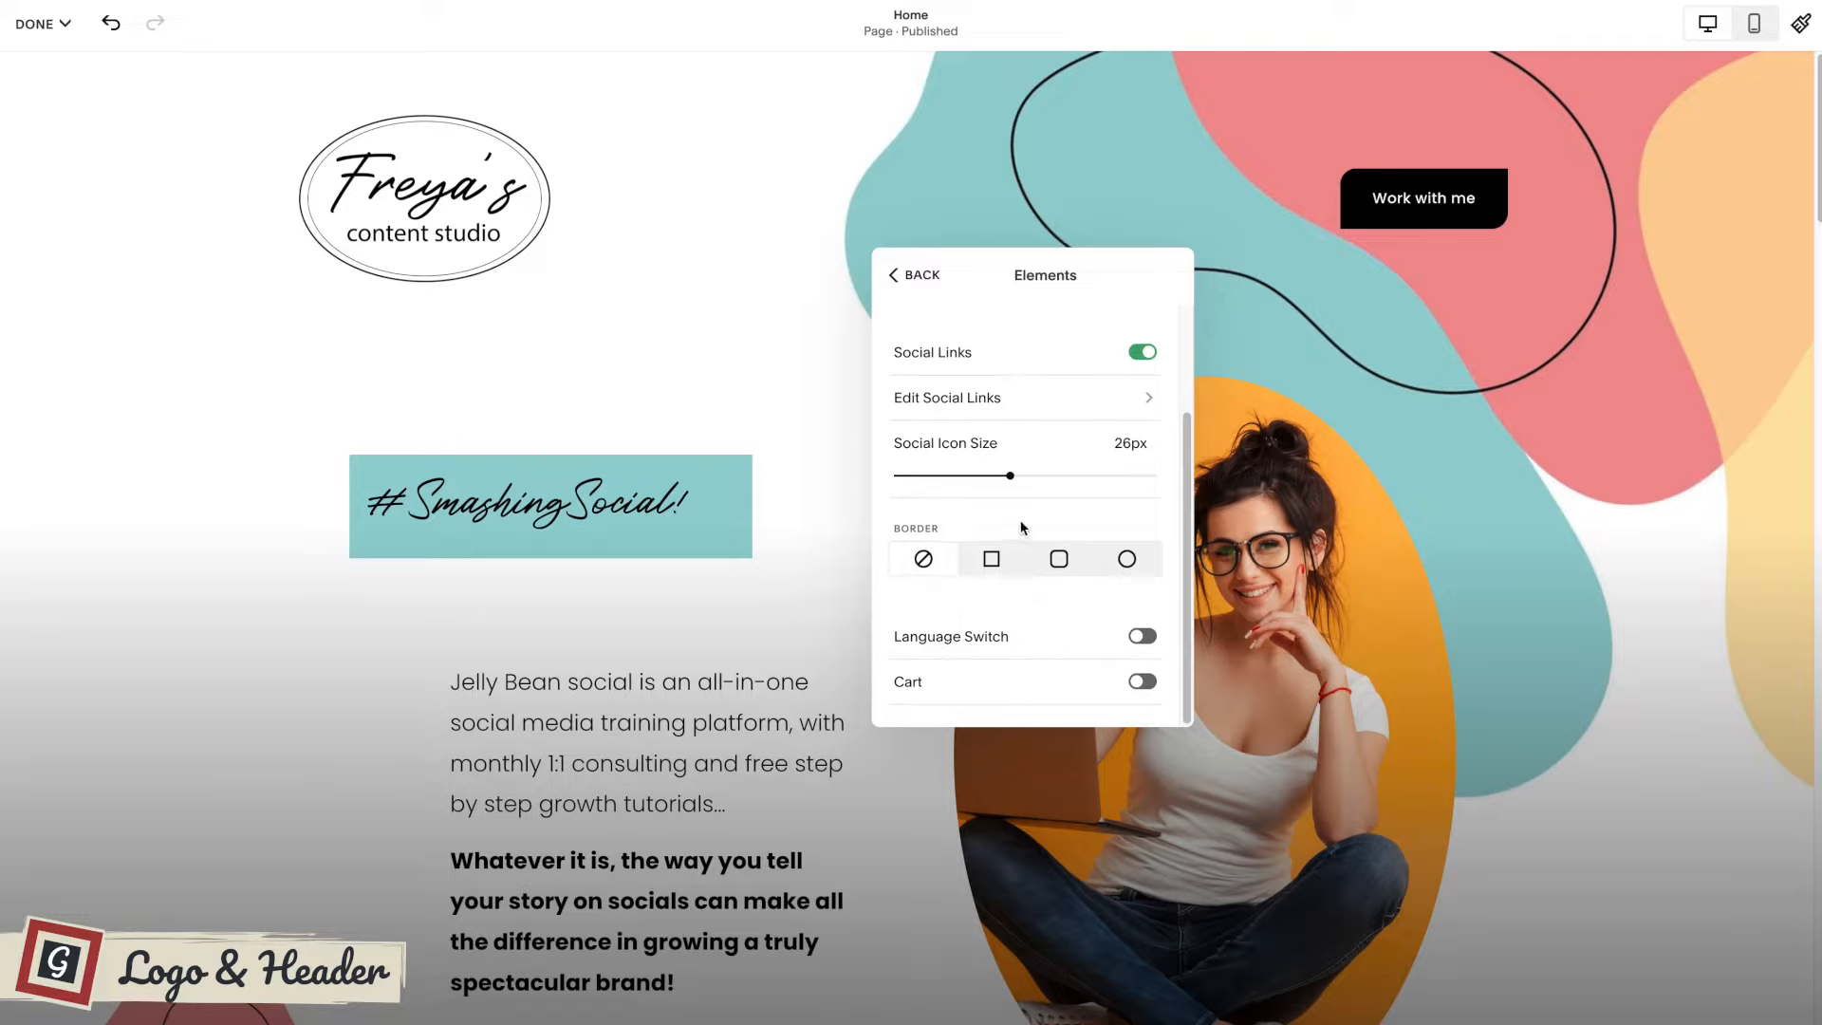
{"action": "left_click", "coordinate": [1142, 681]}
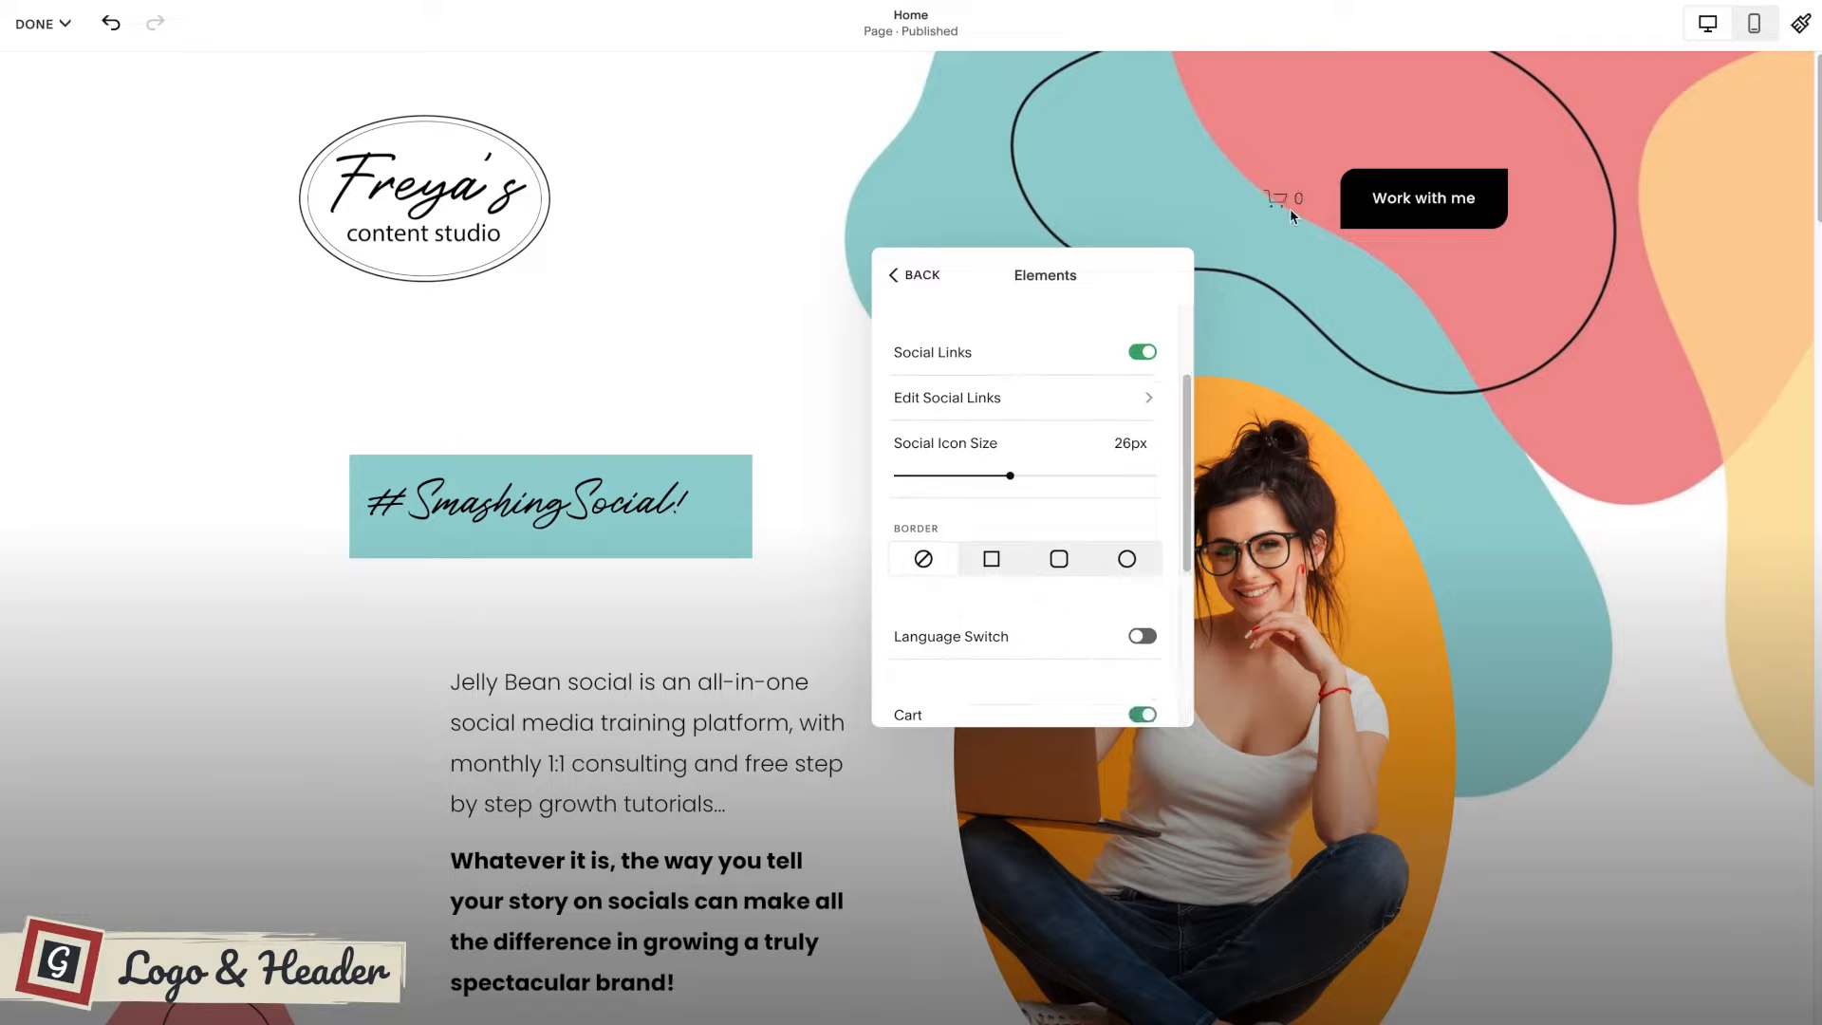
{"action": "left_click", "coordinate": [1143, 713]}
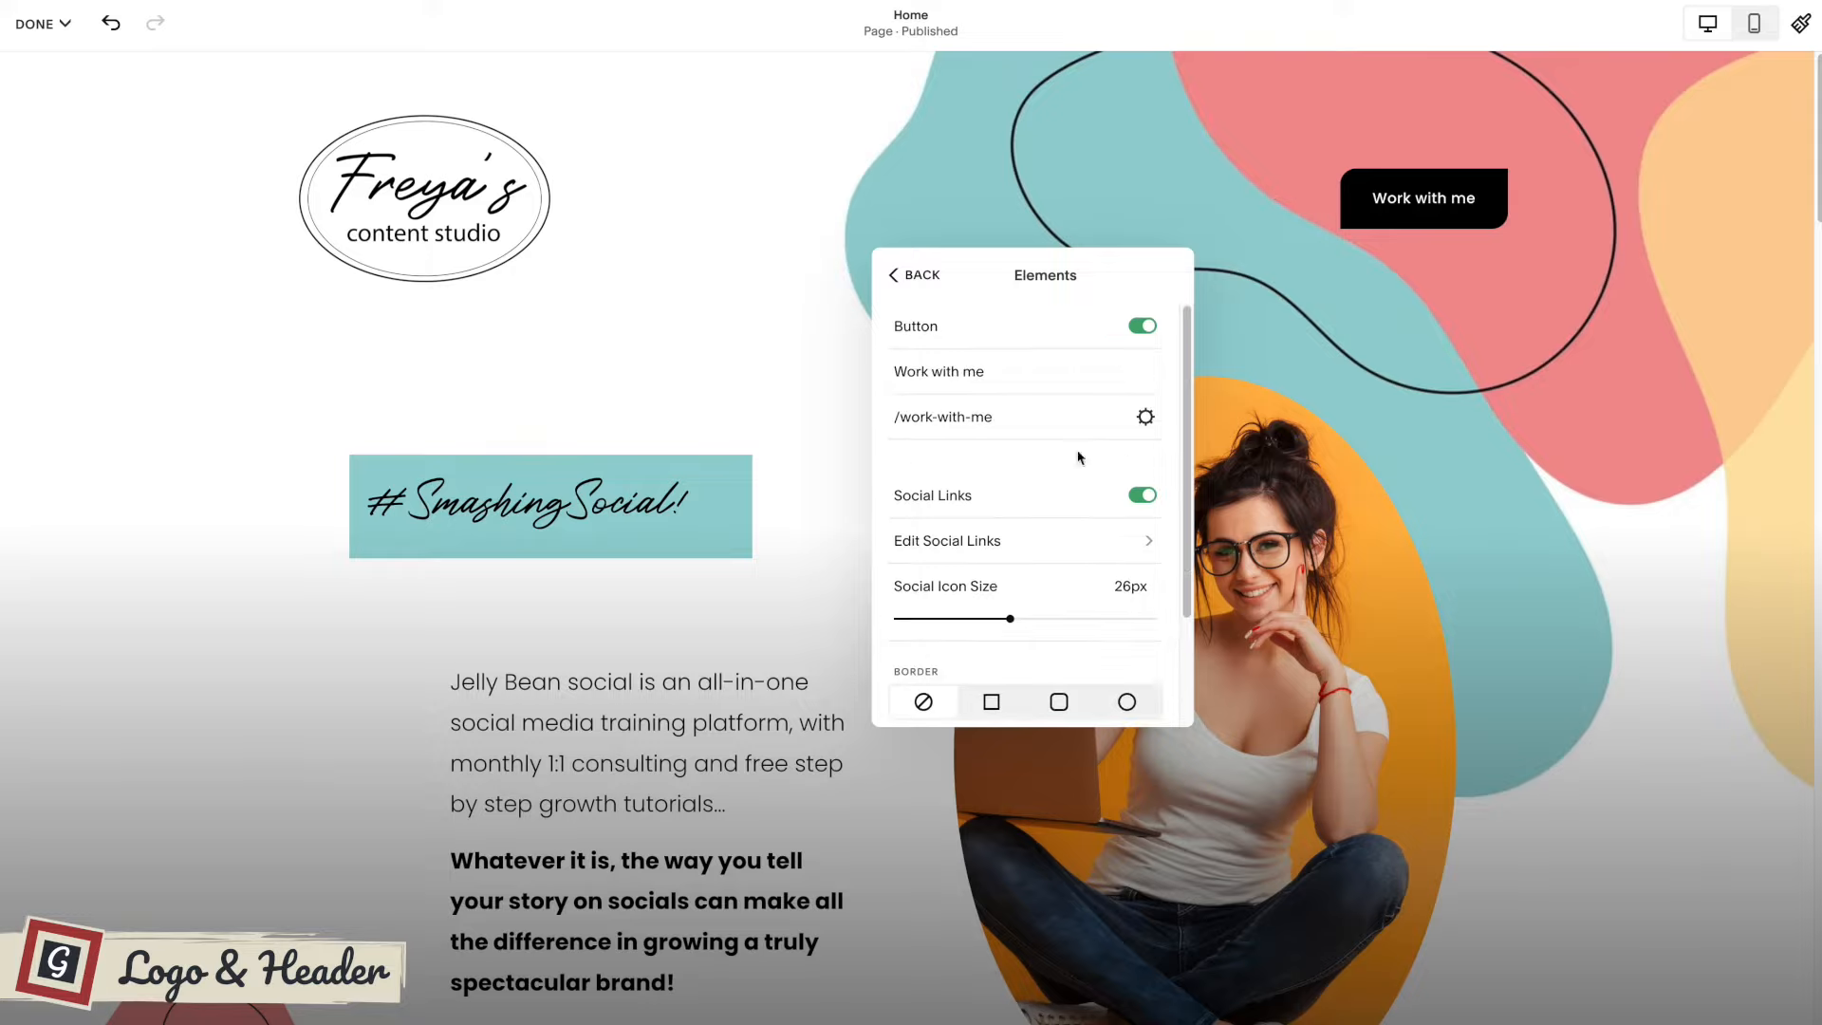
{"action": "left_click", "coordinate": [919, 277]}
Try the Solid, Gradient and Theme header styles and set the style back to Dynamic.
{"action": "left_click_drag", "start_coordinate": [1008, 278], "coordinate": [1111, 345]}
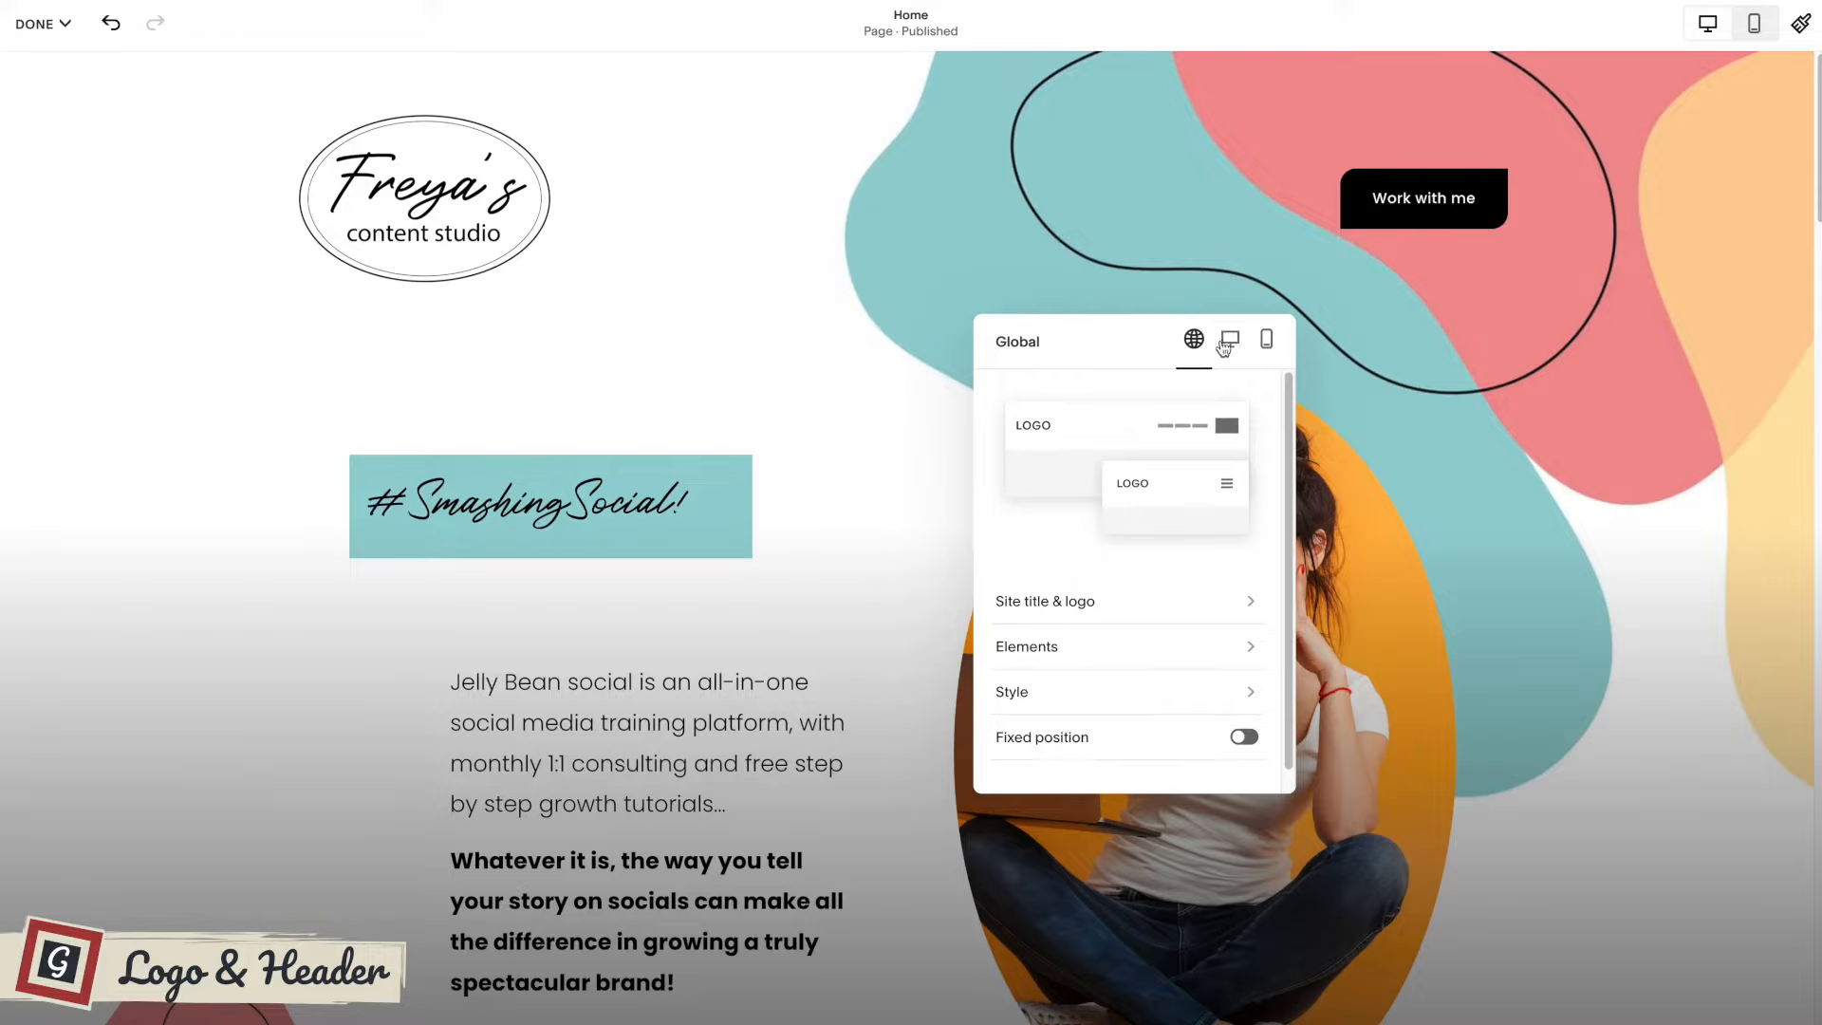
{"action": "left_click", "coordinate": [1167, 691]}
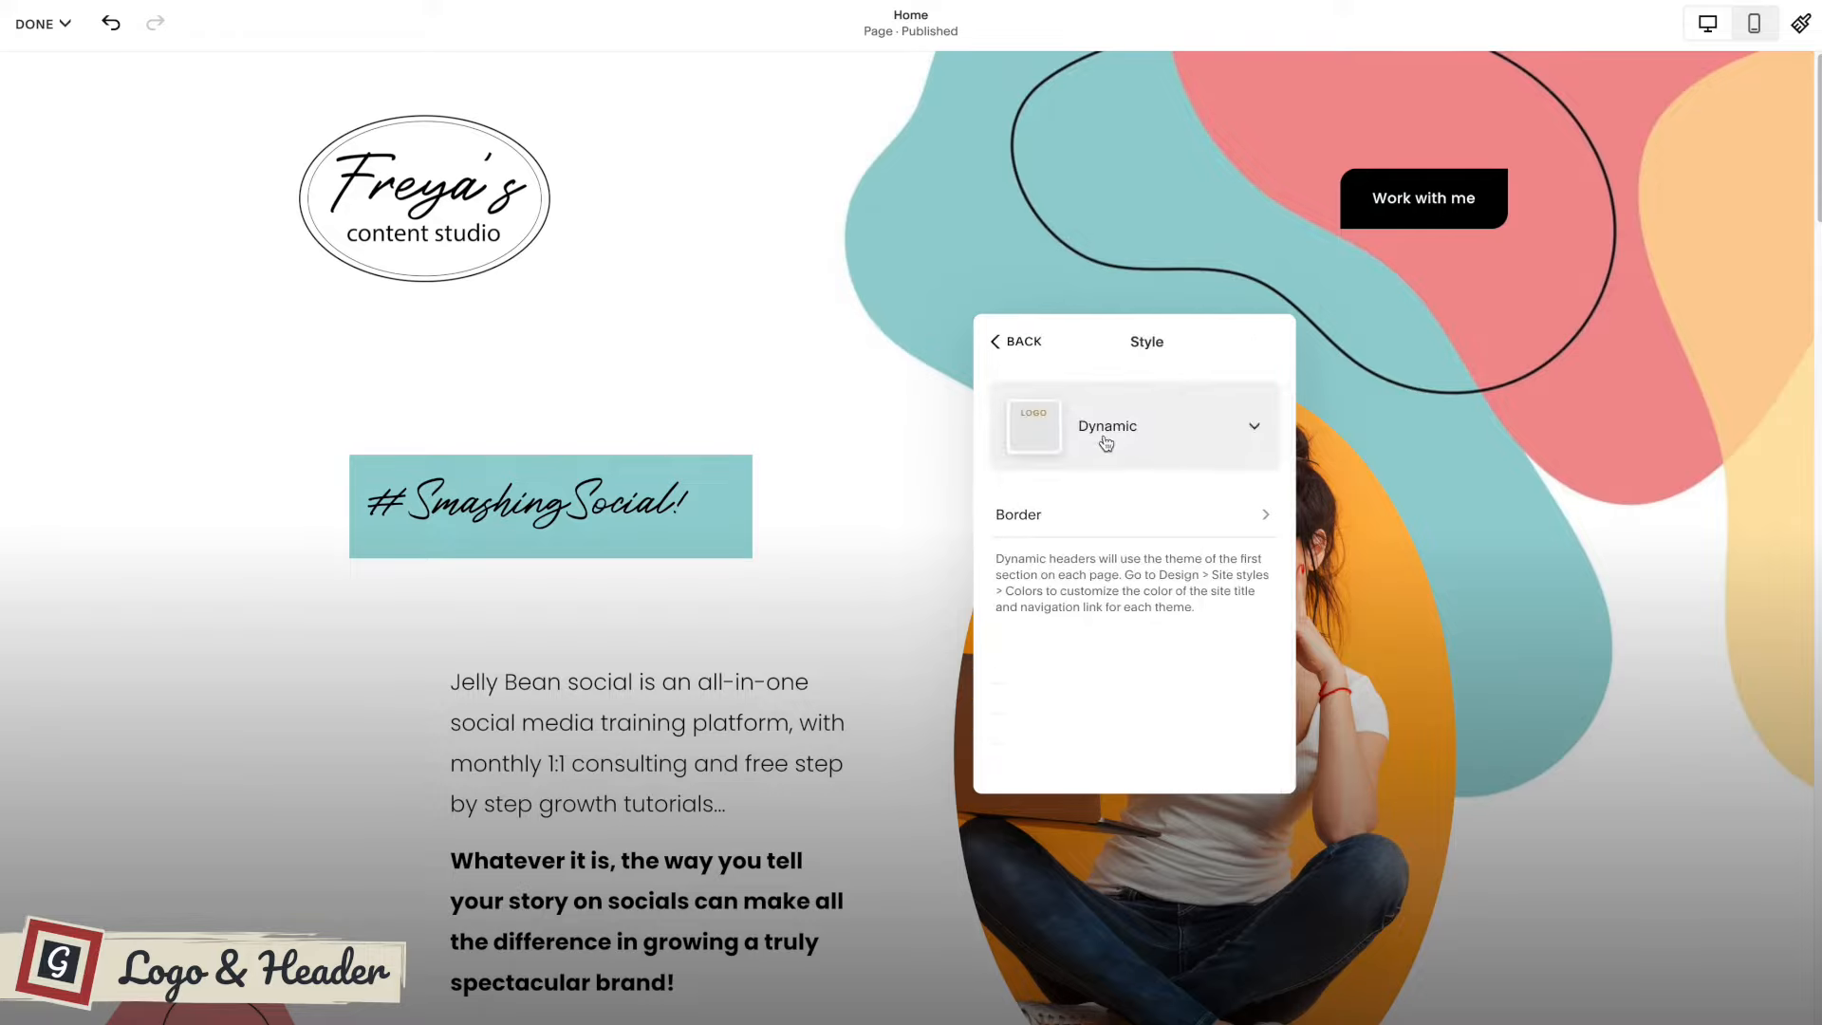
{"action": "left_click", "coordinate": [1111, 429]}
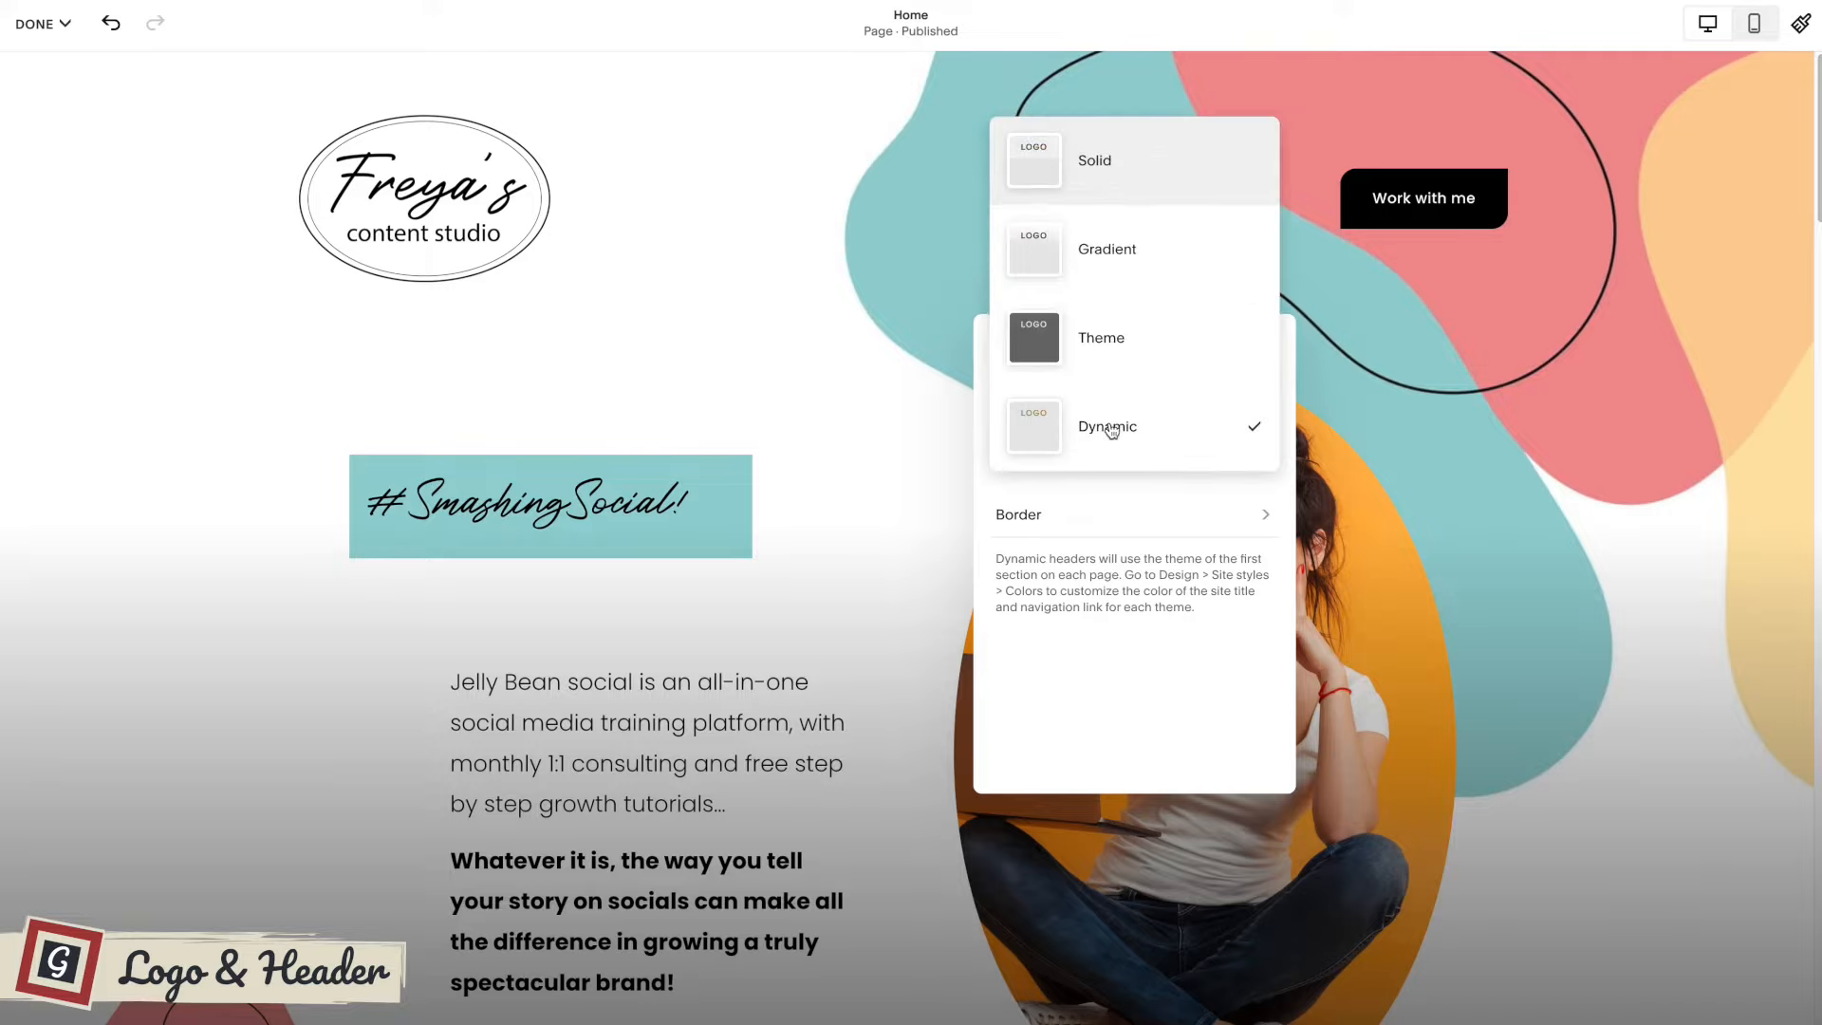
{"action": "left_click", "coordinate": [1108, 160]}
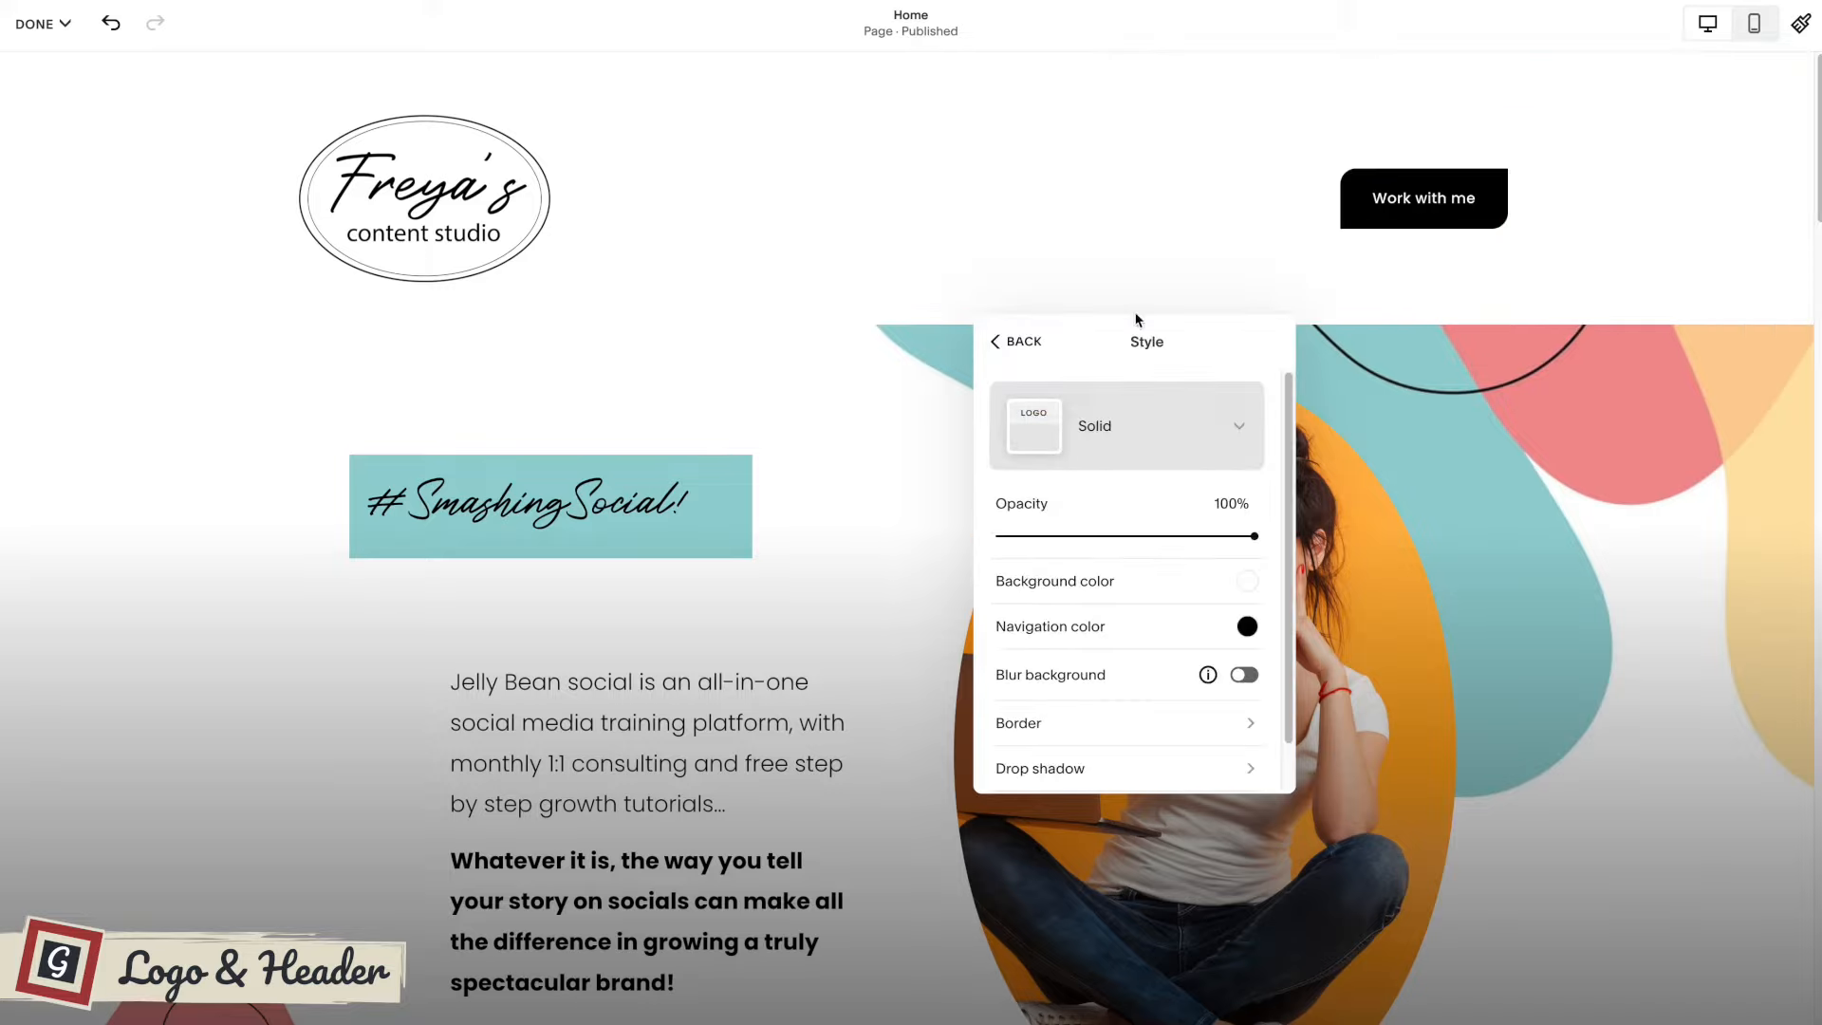
{"action": "left_click_drag", "start_coordinate": [1118, 310], "coordinate": [1001, 371]}
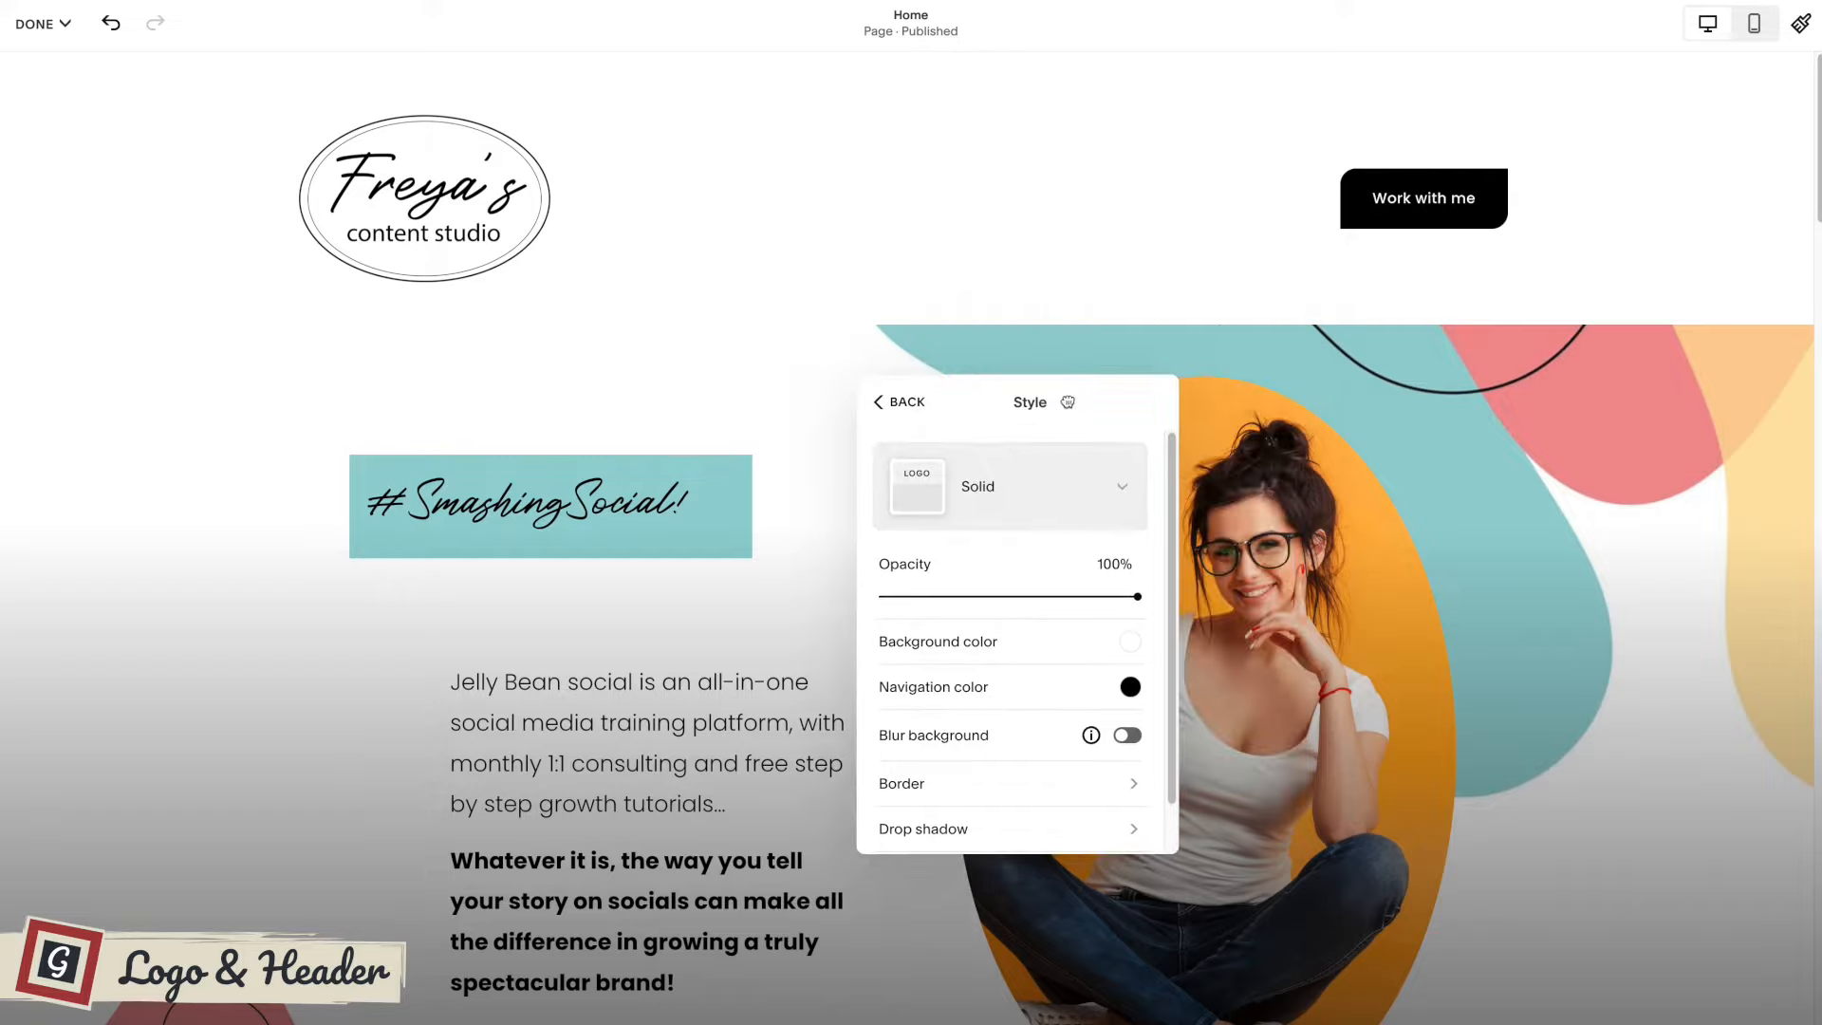
{"action": "left_click", "coordinate": [1015, 493]}
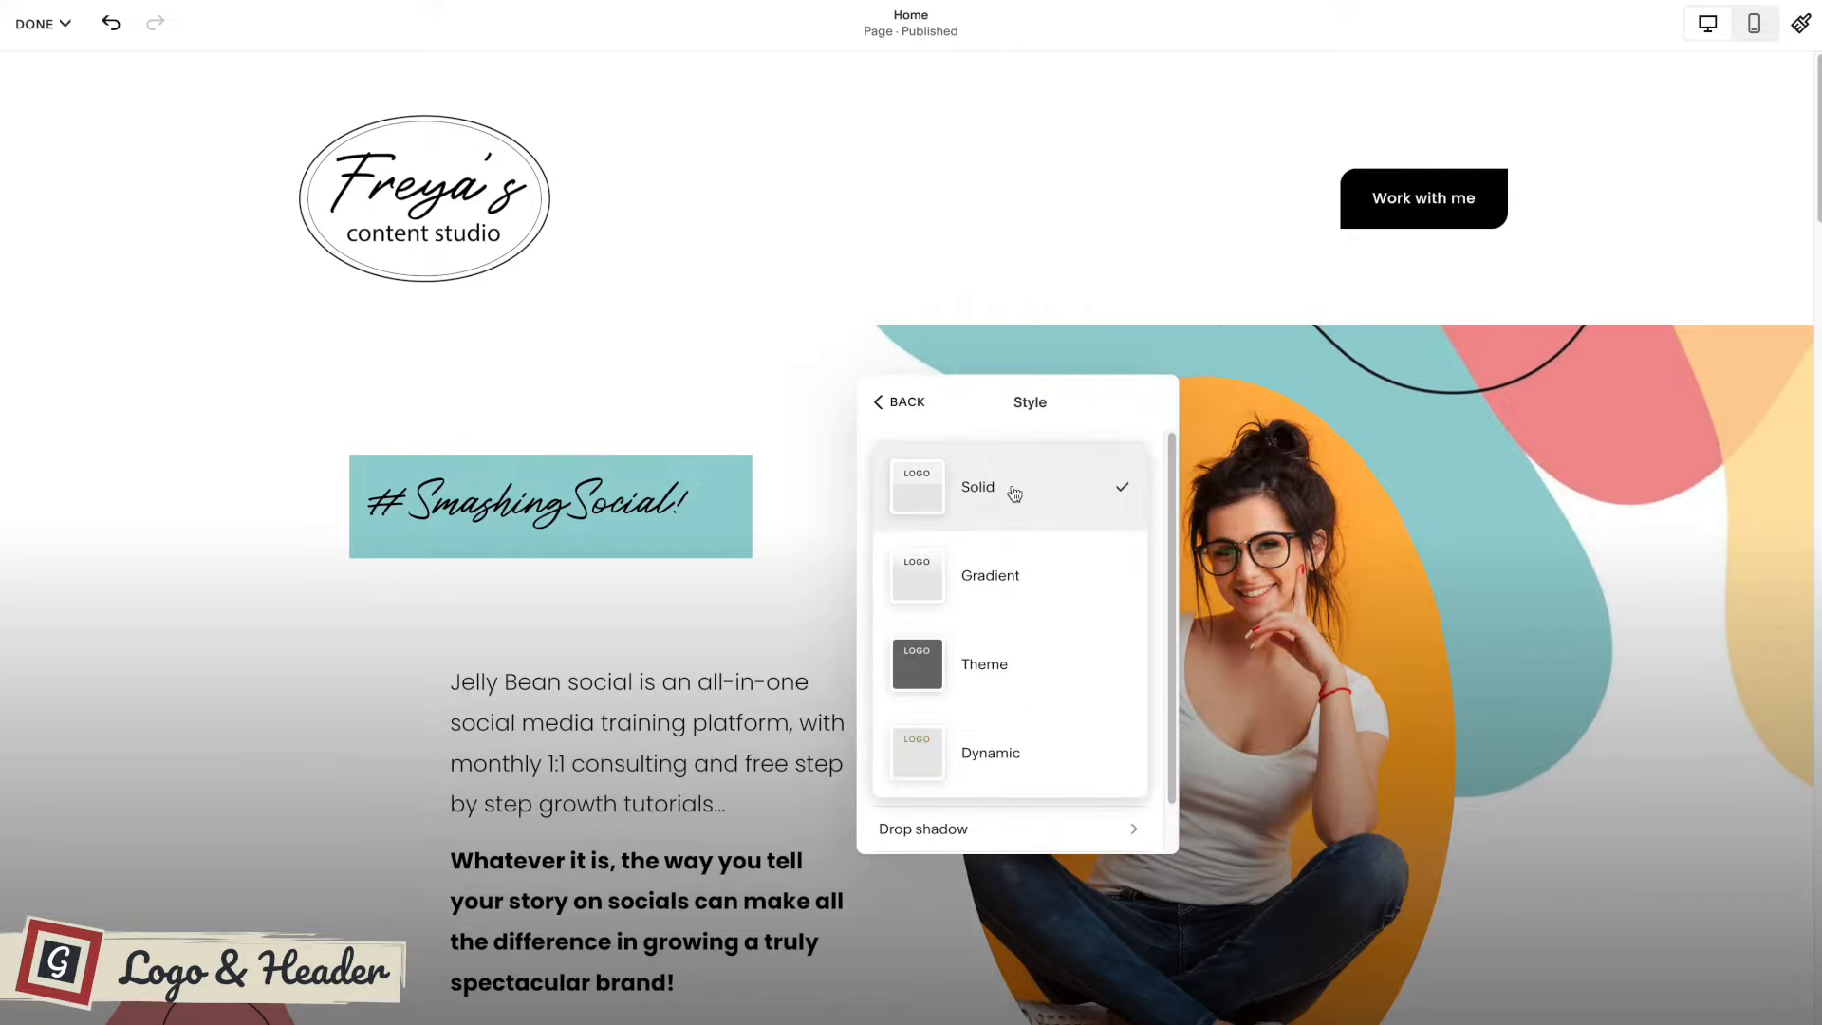
{"action": "left_click", "coordinate": [932, 583]}
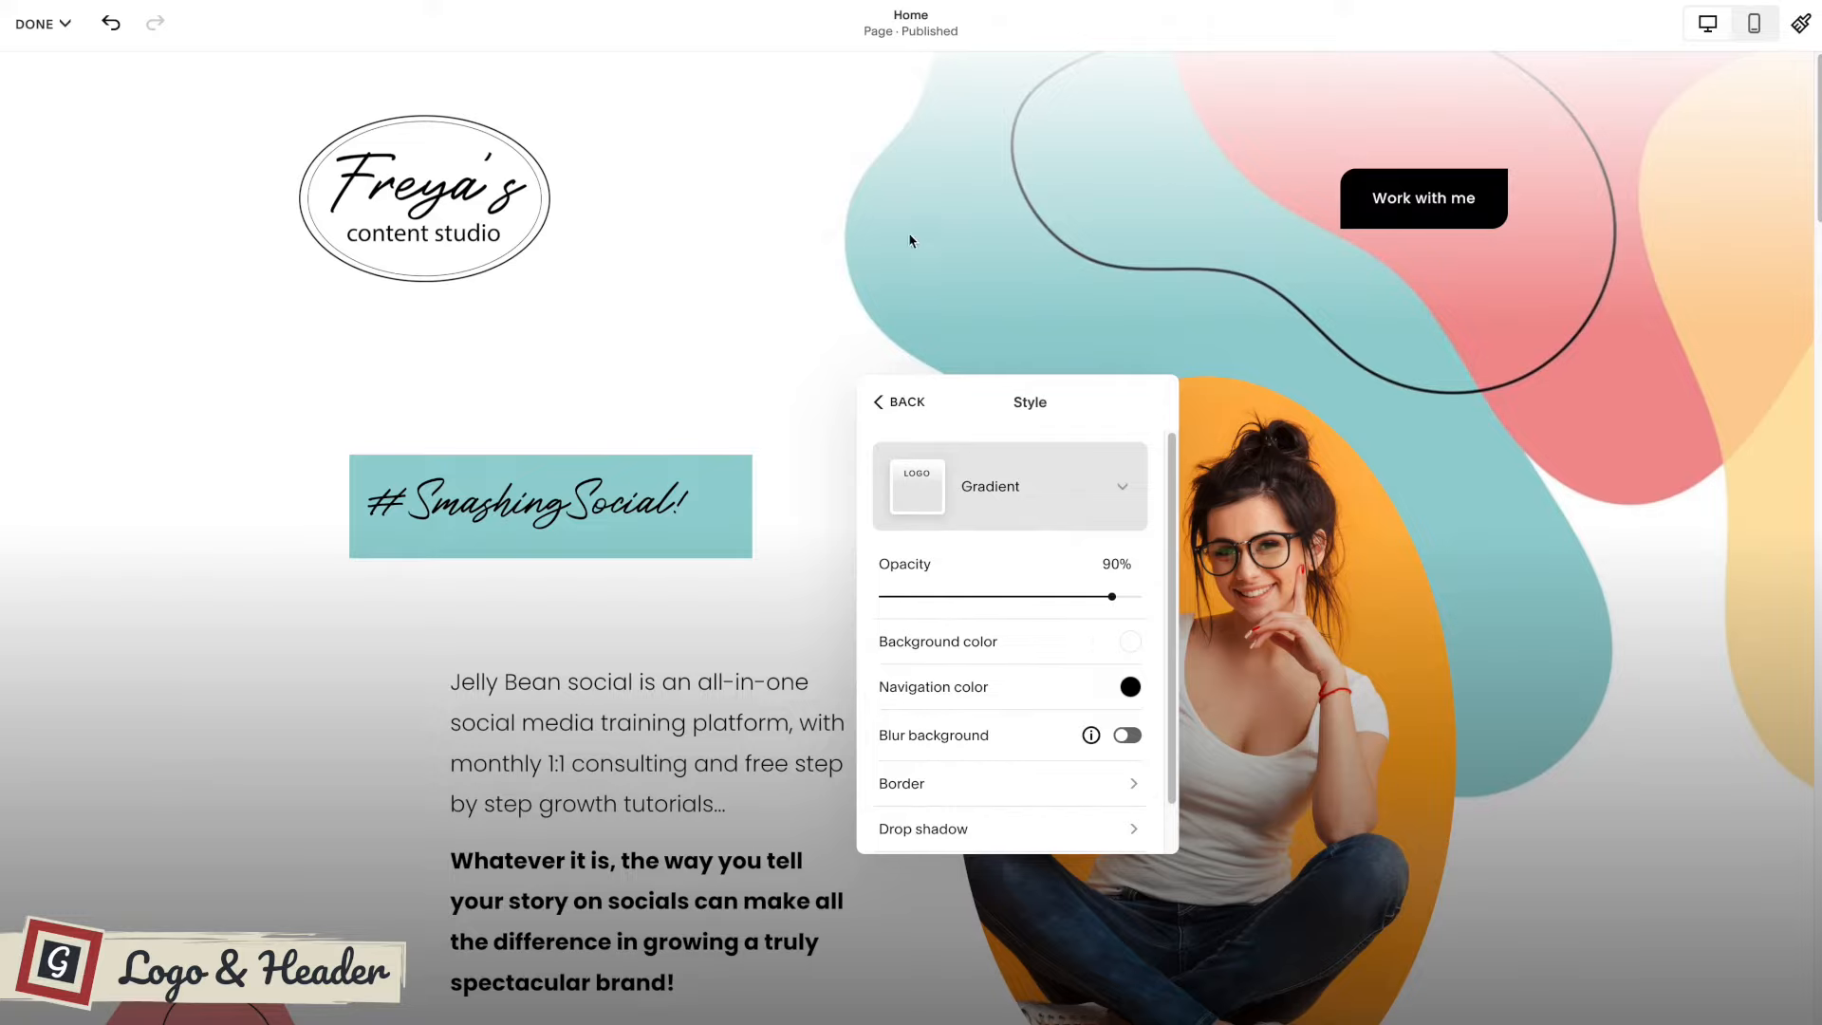
{"action": "left_click", "coordinate": [1030, 506]}
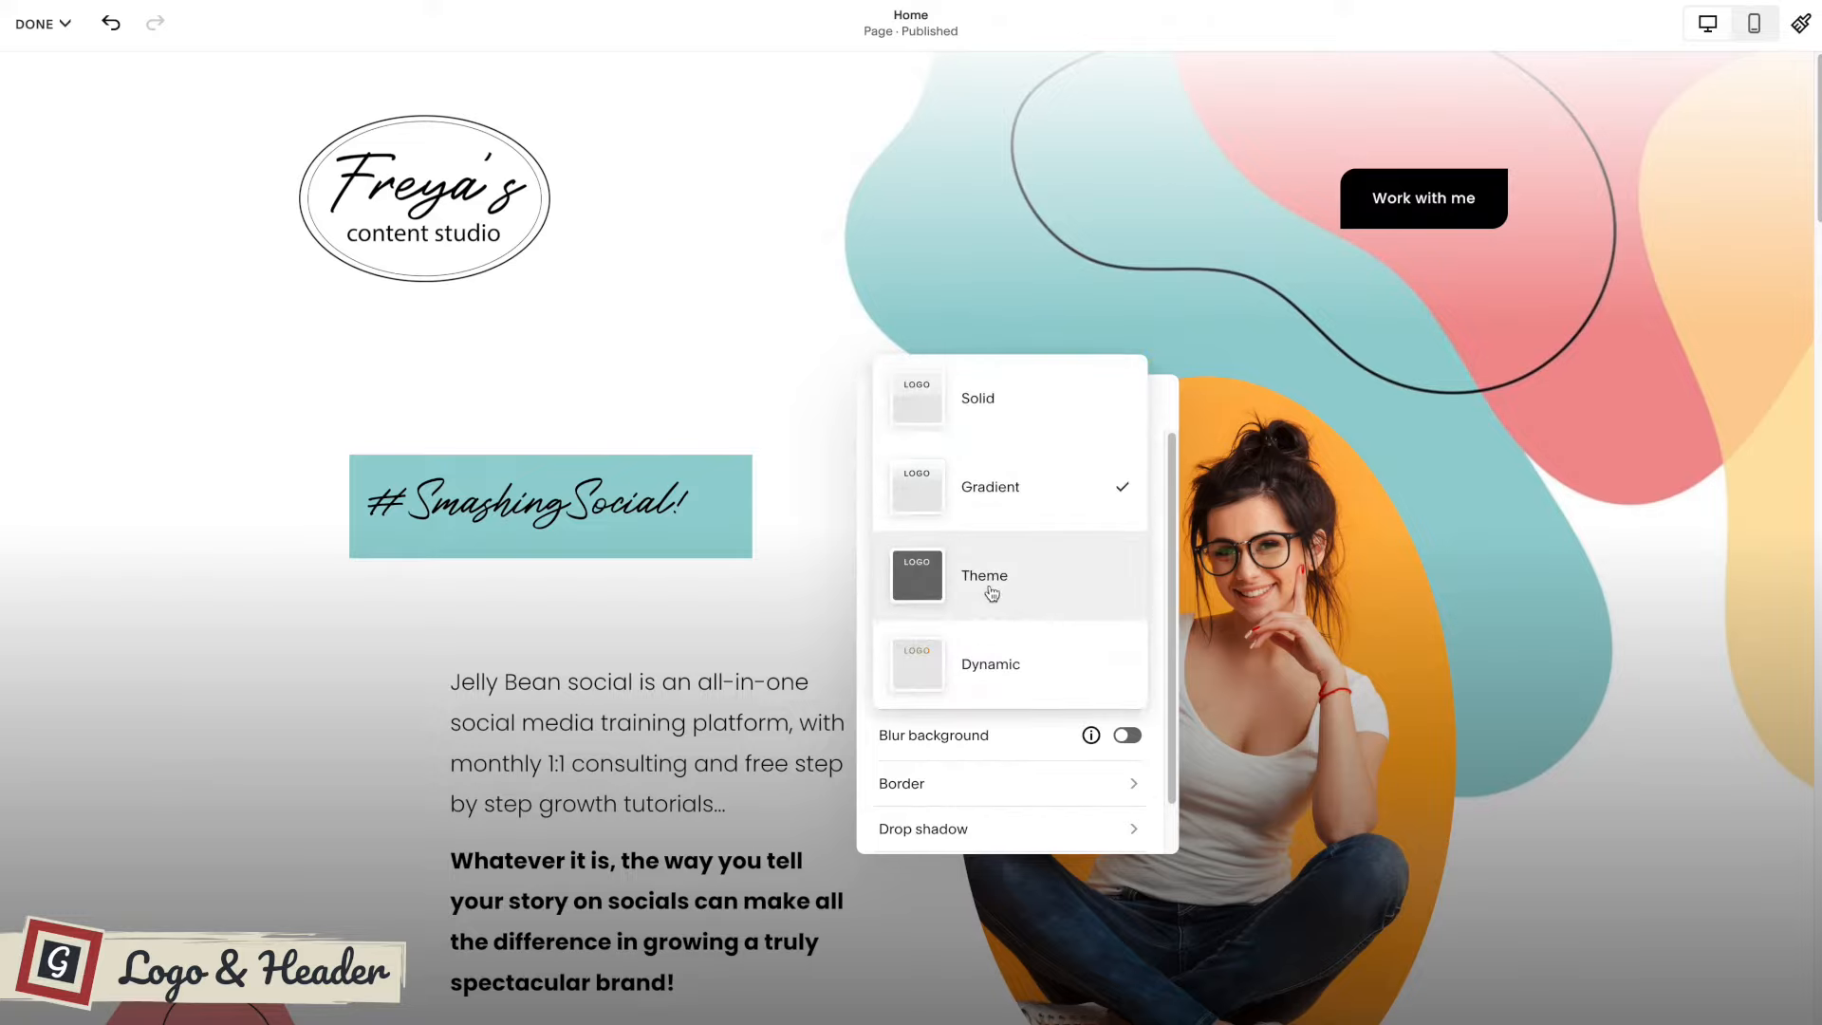
{"action": "left_click", "coordinate": [989, 590]}
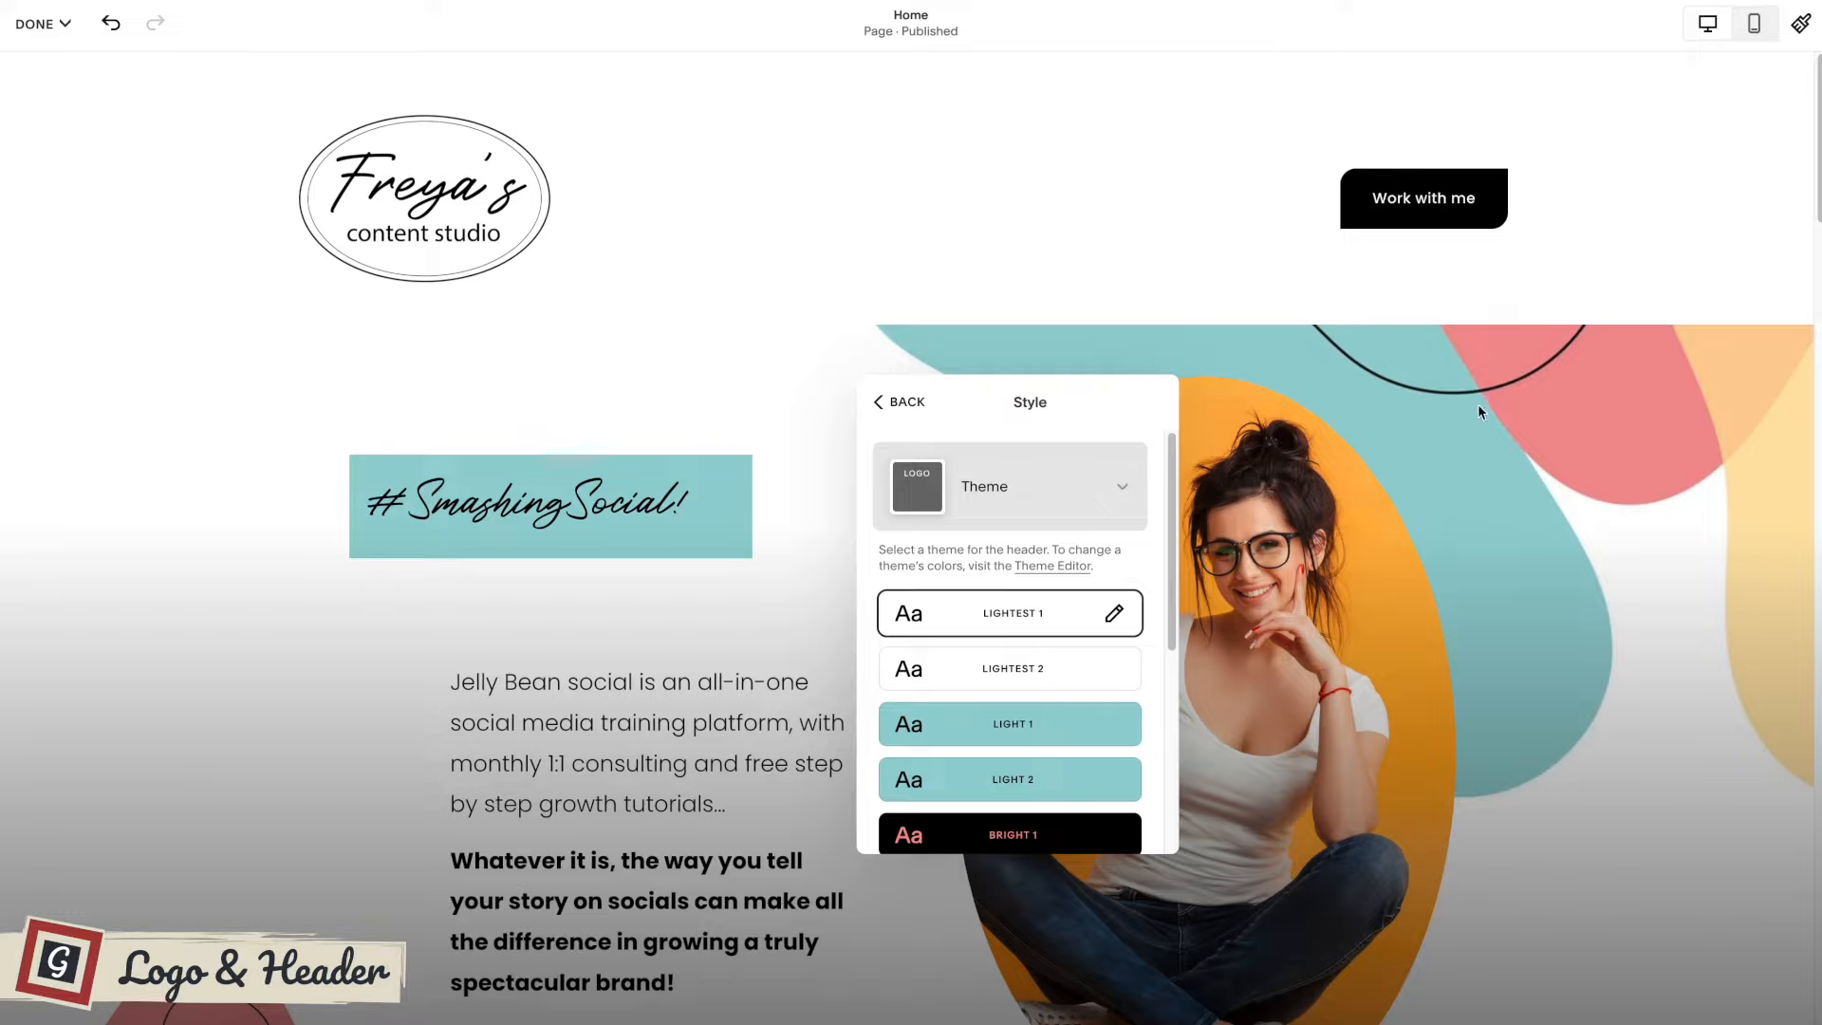
{"action": "left_click", "coordinate": [970, 506]}
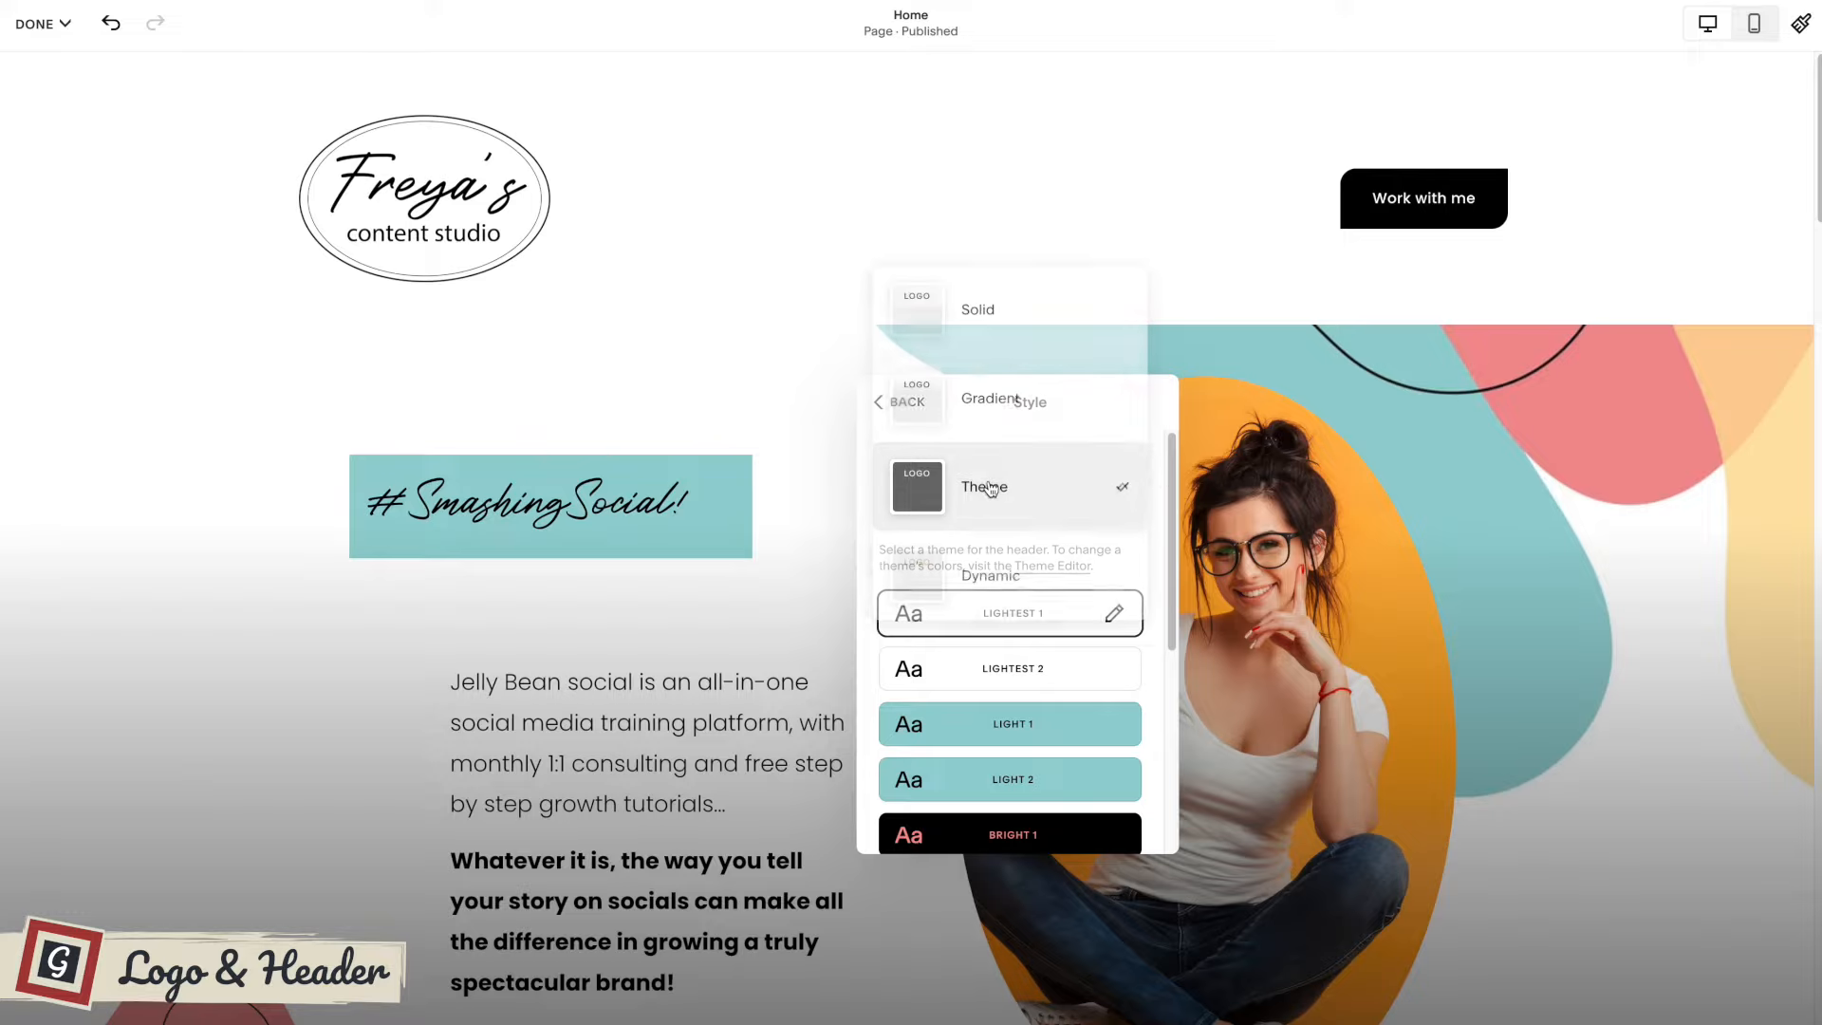
{"action": "left_click", "coordinate": [996, 571]}
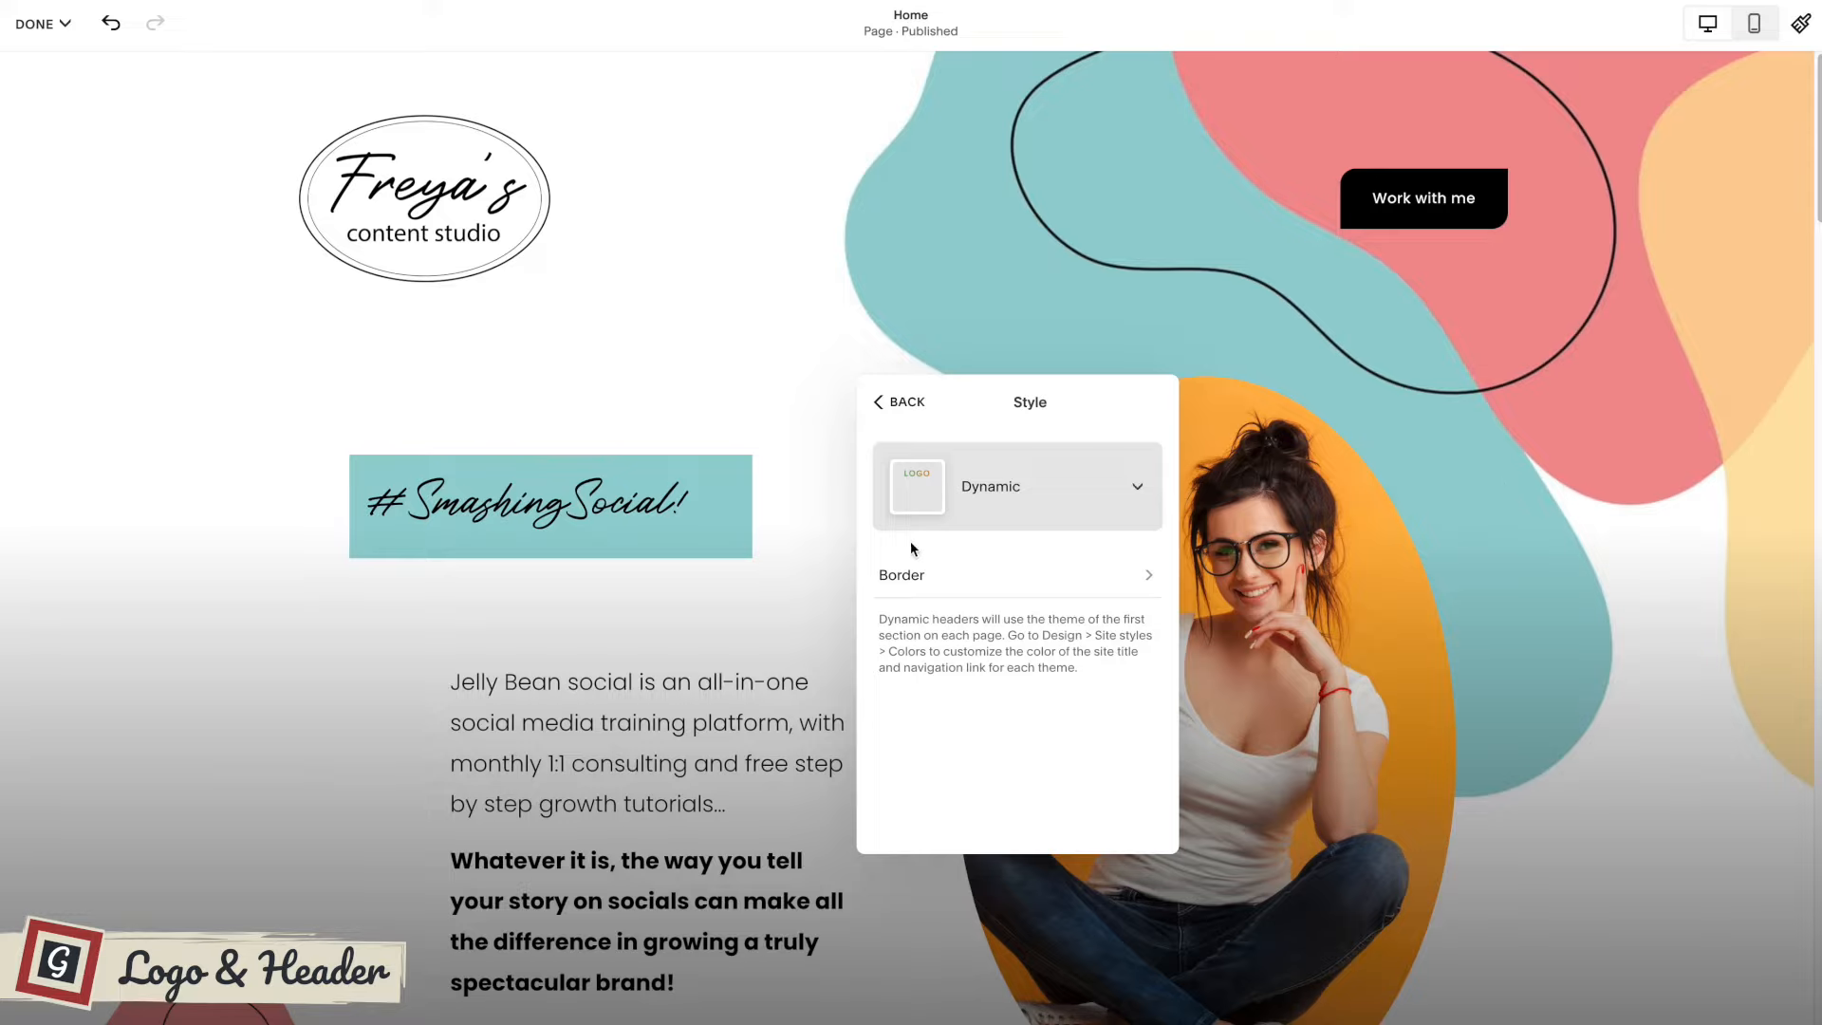
Enable the header border and try its different position options, ending on the full frame.
{"action": "left_click", "coordinate": [945, 577]}
{"action": "left_click", "coordinate": [1143, 465]}
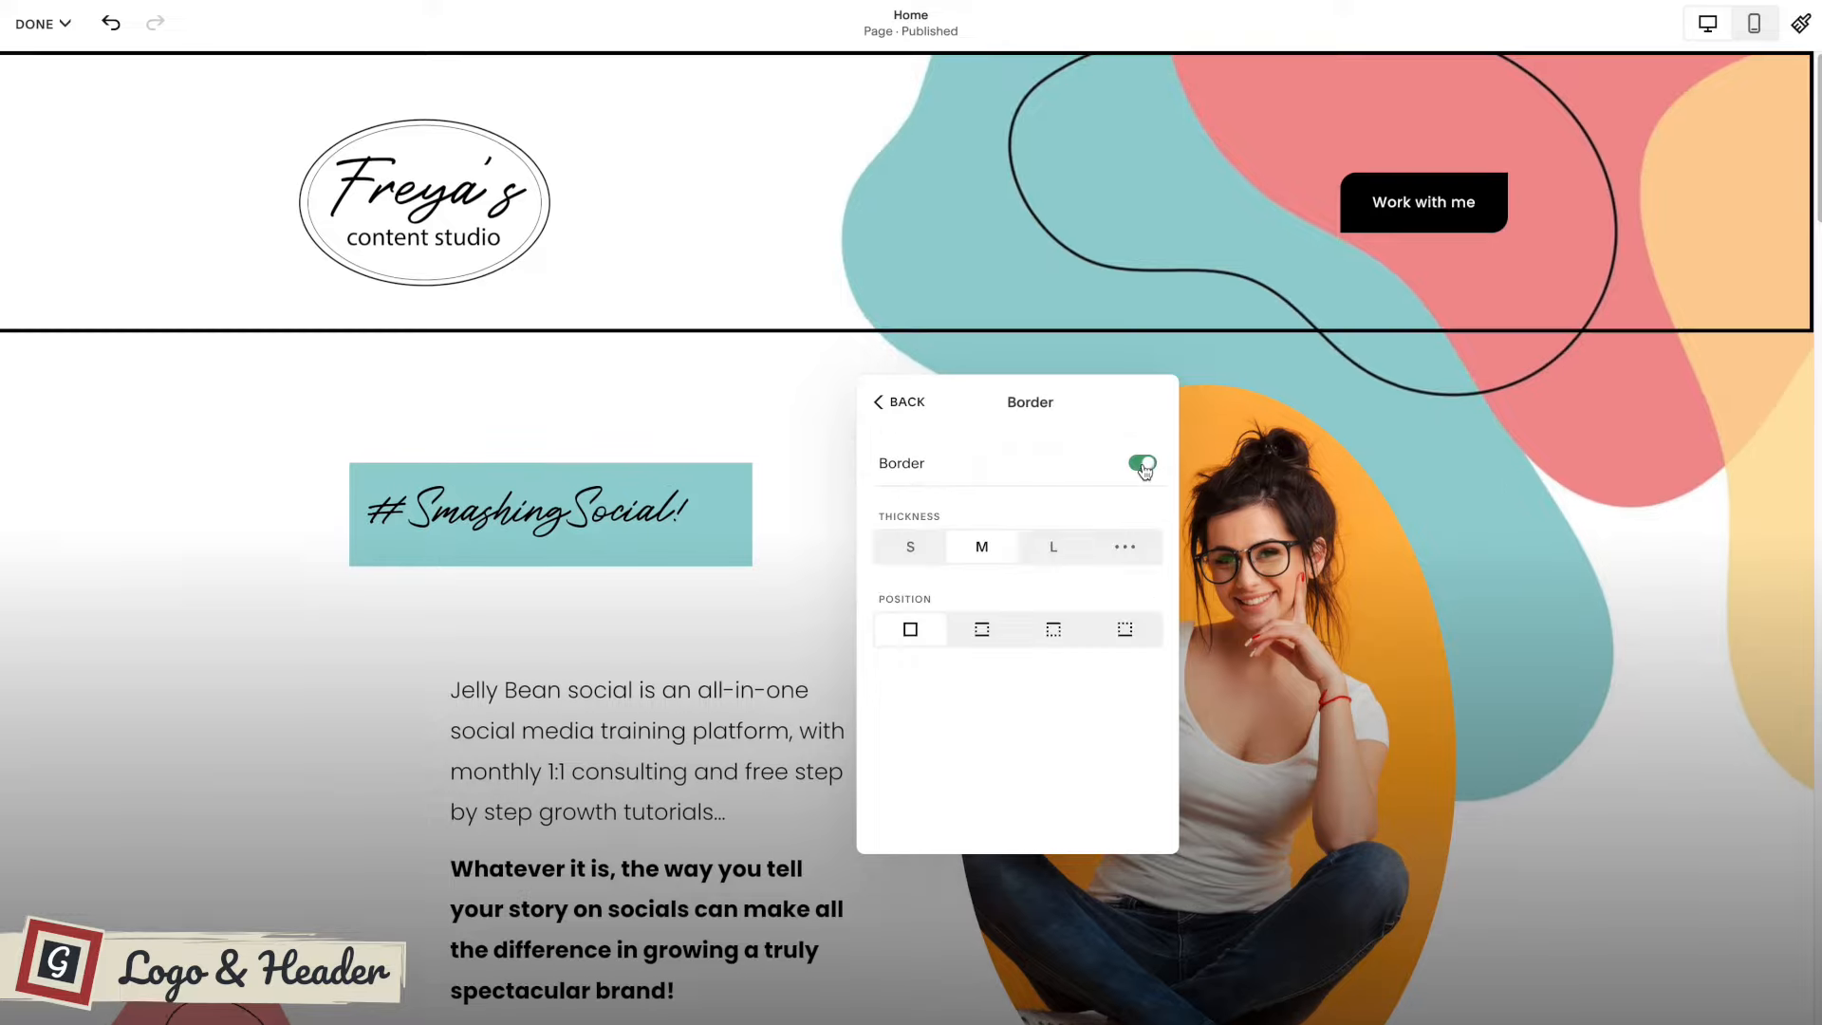
{"action": "left_click", "coordinate": [981, 630]}
{"action": "left_click", "coordinate": [1054, 631]}
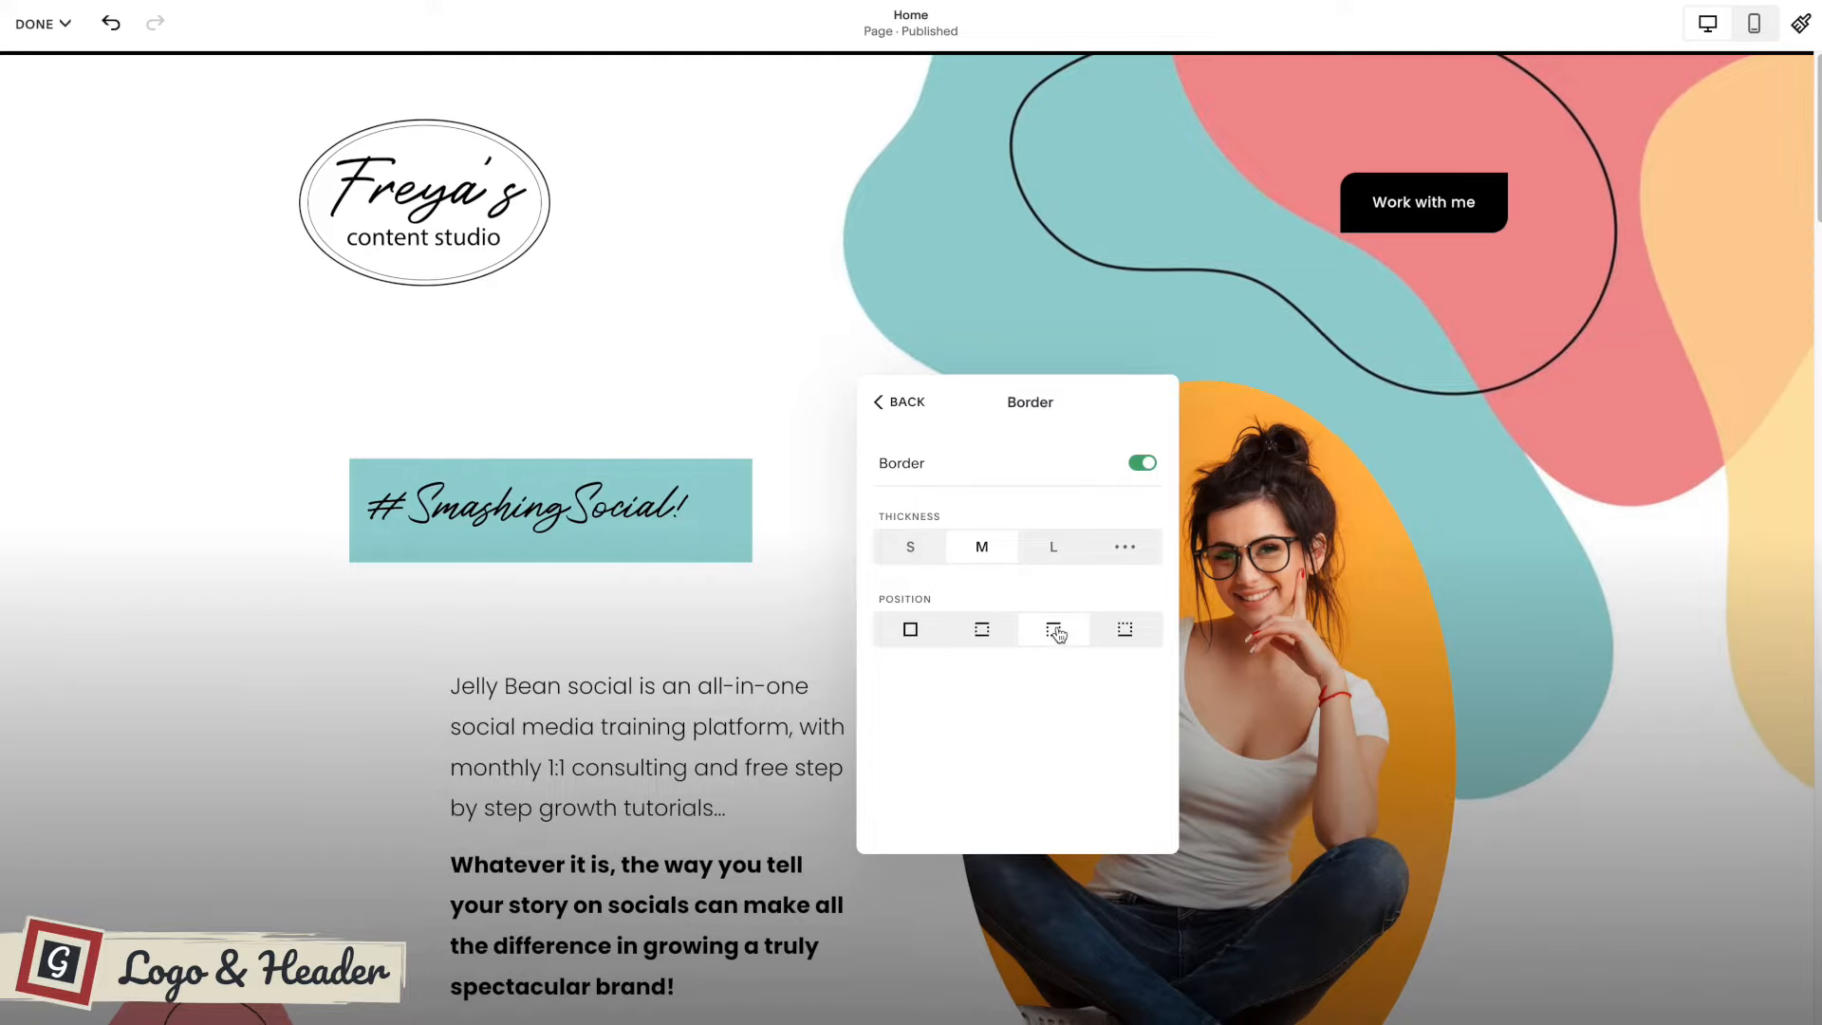
{"action": "left_click", "coordinate": [1126, 631]}
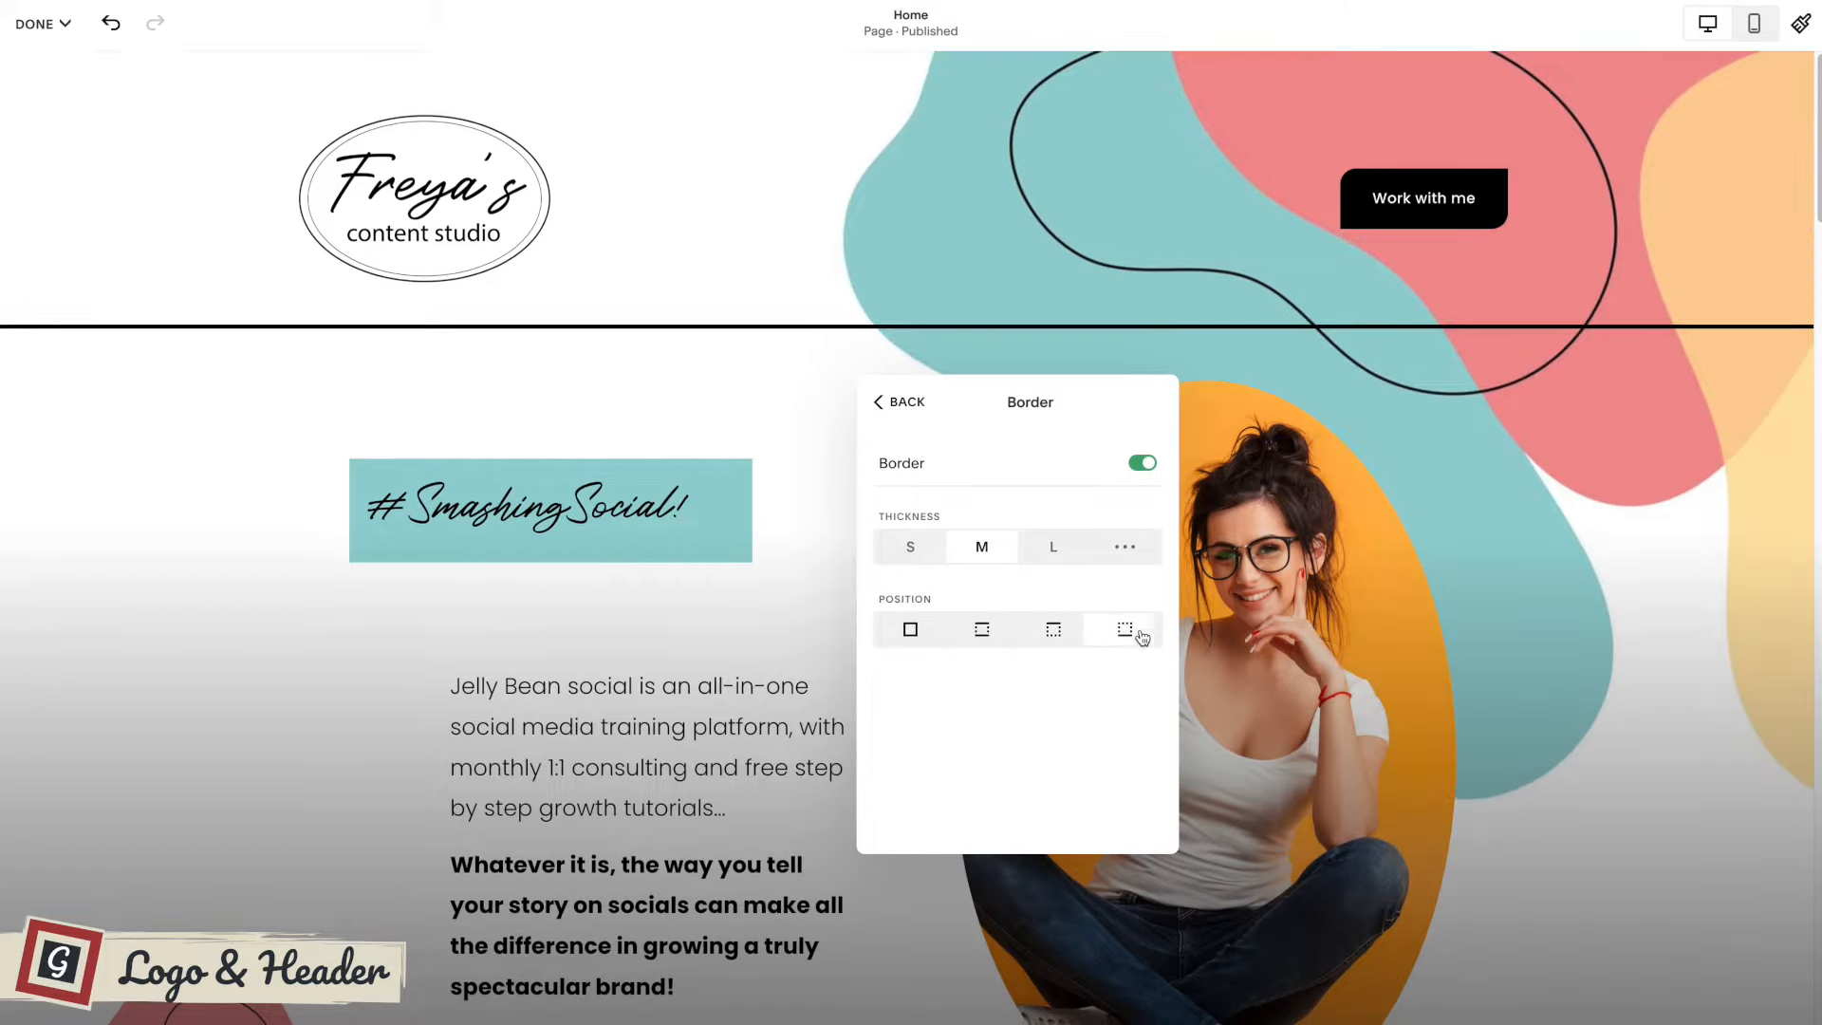
{"action": "left_click", "coordinate": [981, 630]}
{"action": "left_click", "coordinate": [908, 631]}
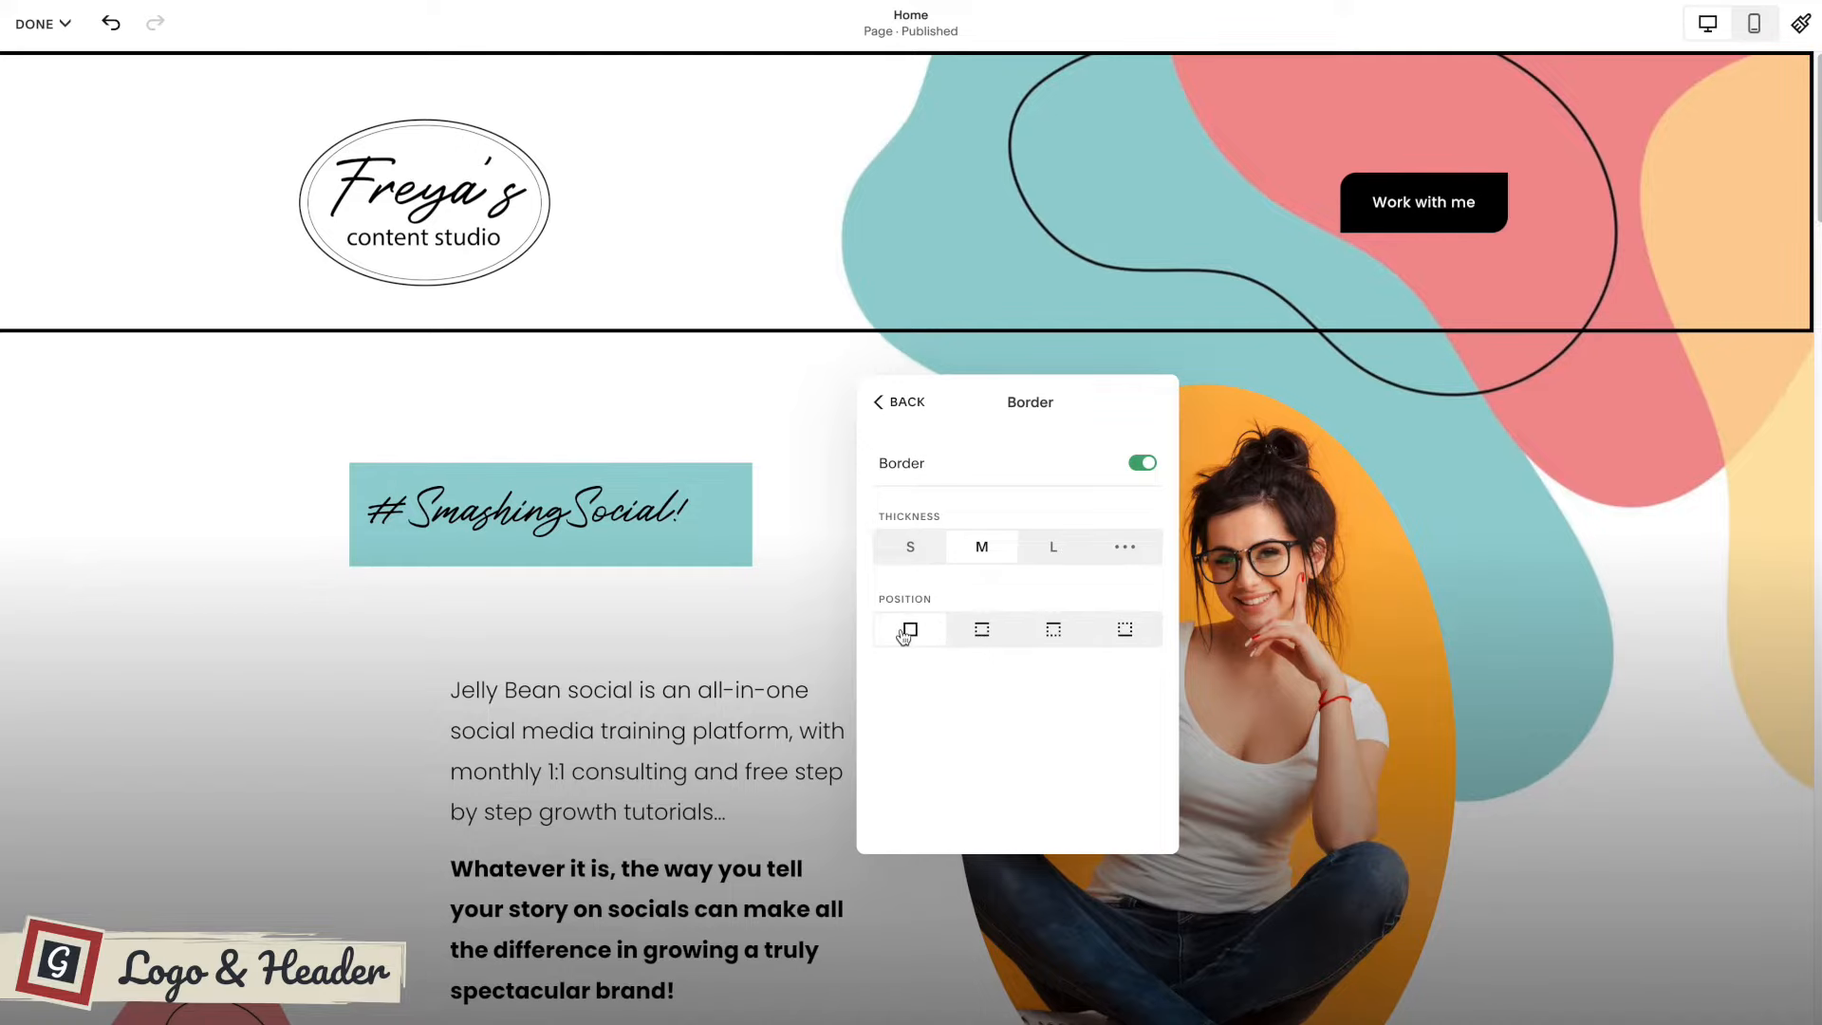
Try the L and S thicknesses for the header border, and switch the border off.
{"action": "left_click", "coordinate": [1055, 551]}
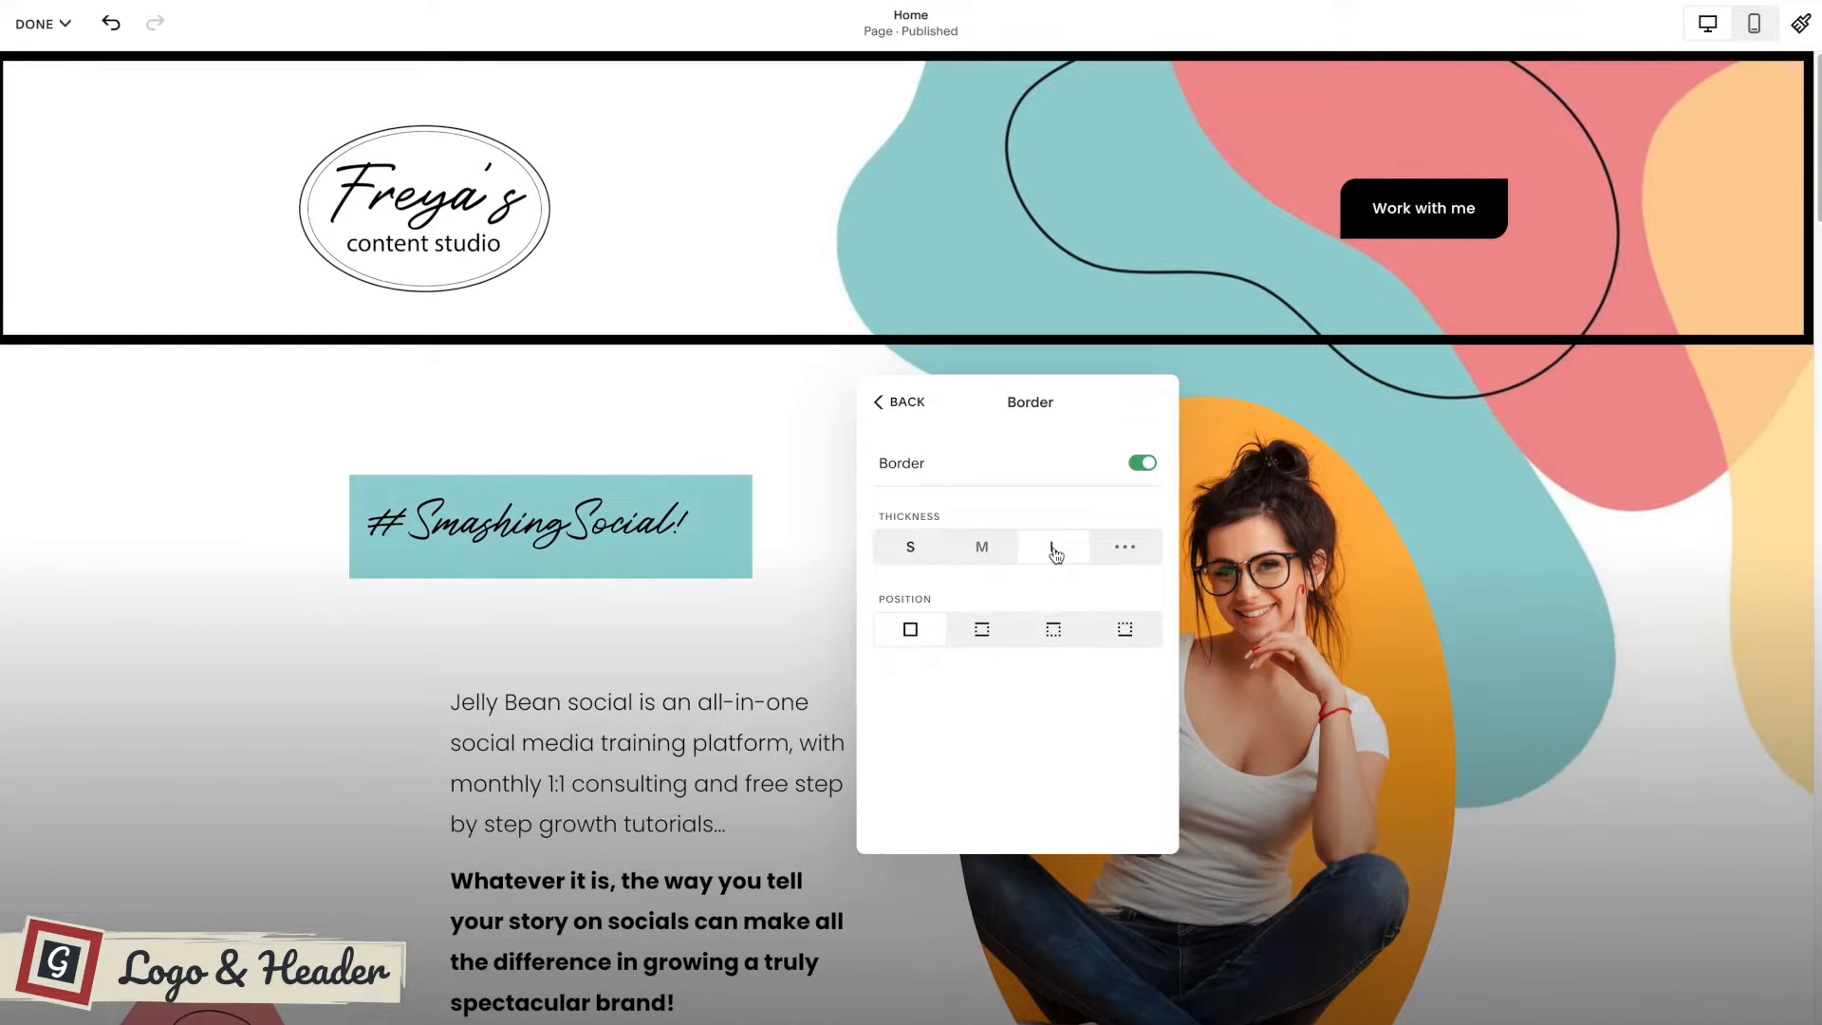
{"action": "left_click", "coordinate": [910, 549]}
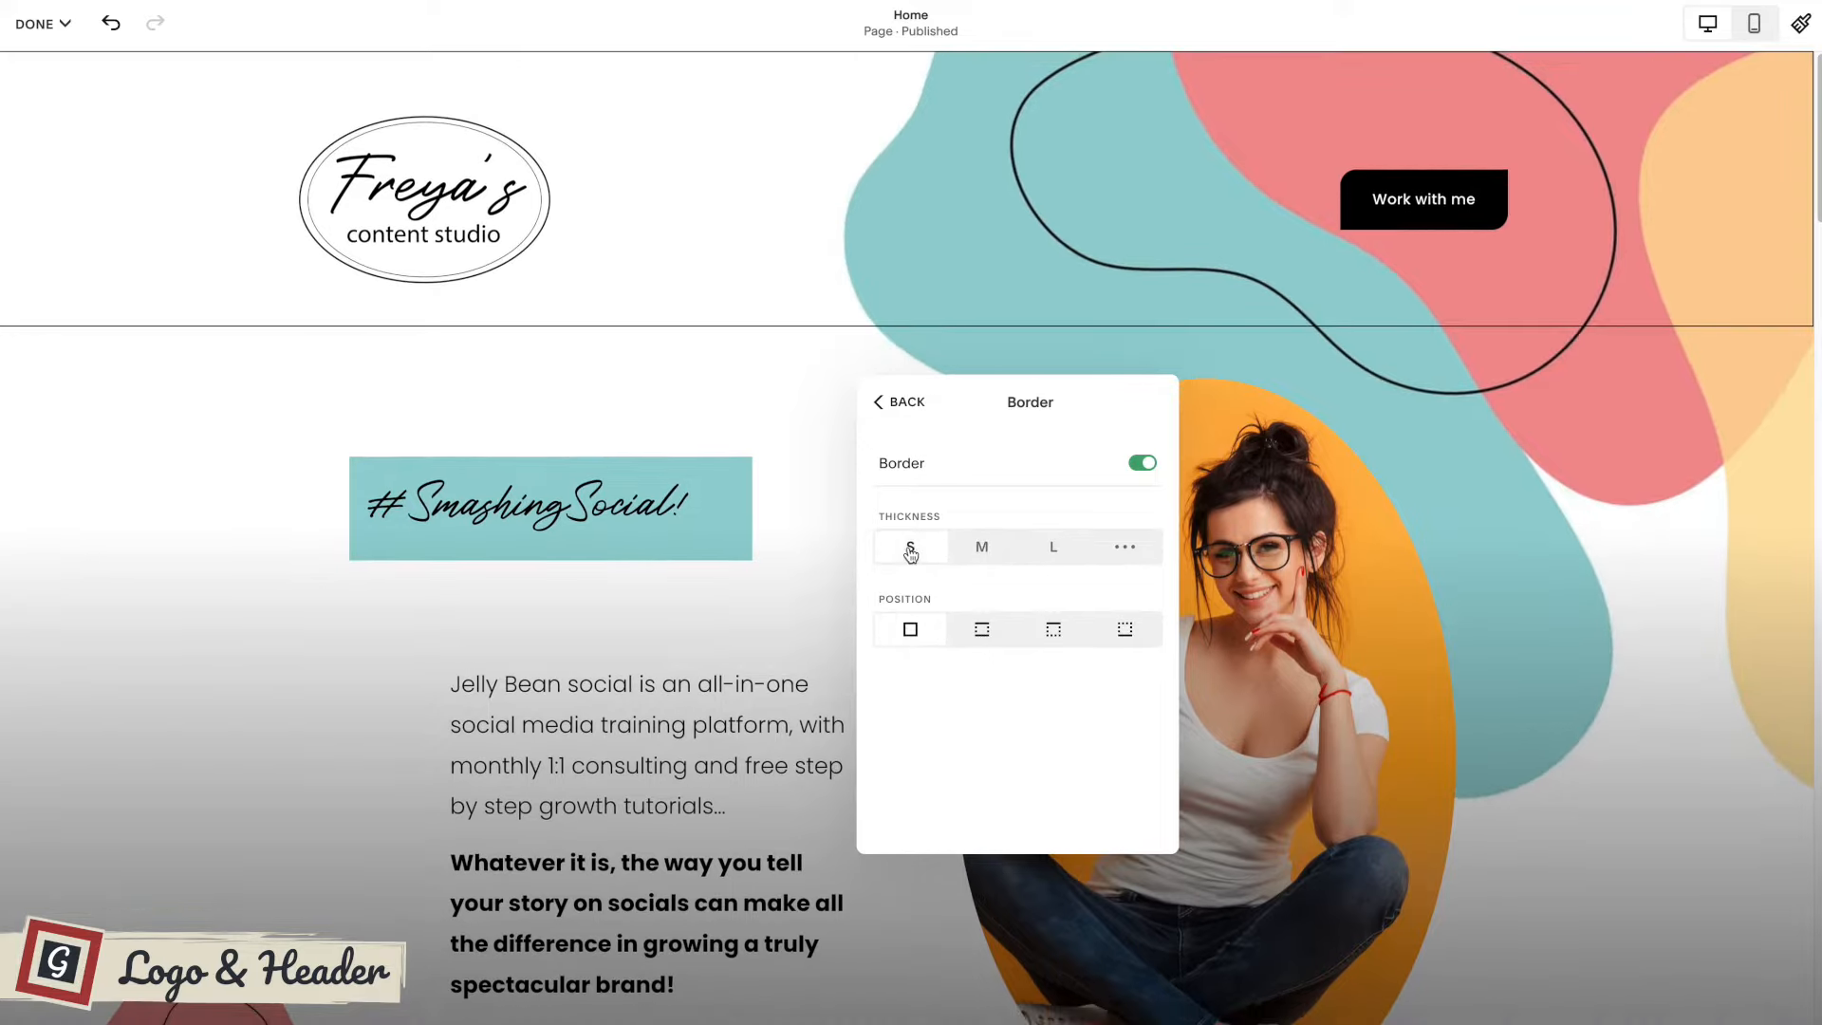
{"action": "left_click", "coordinate": [1142, 463]}
{"action": "left_click", "coordinate": [885, 402]}
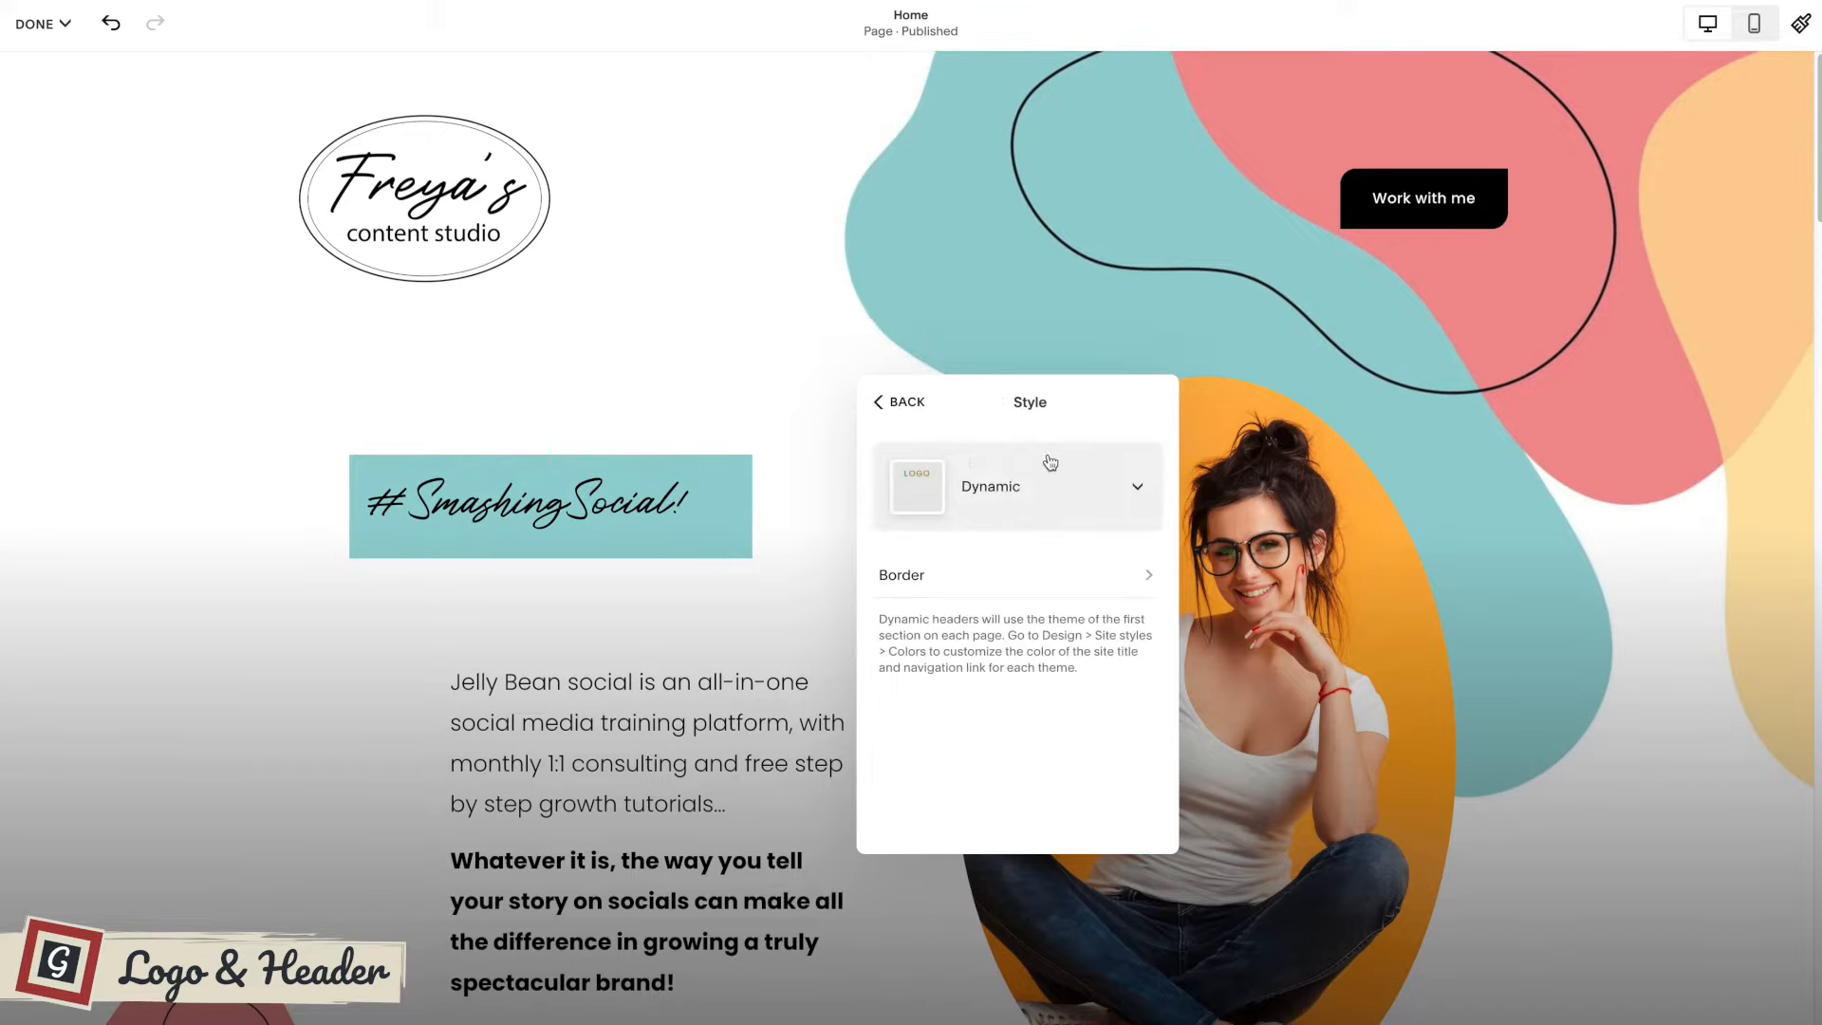
{"action": "left_click", "coordinate": [909, 406]}
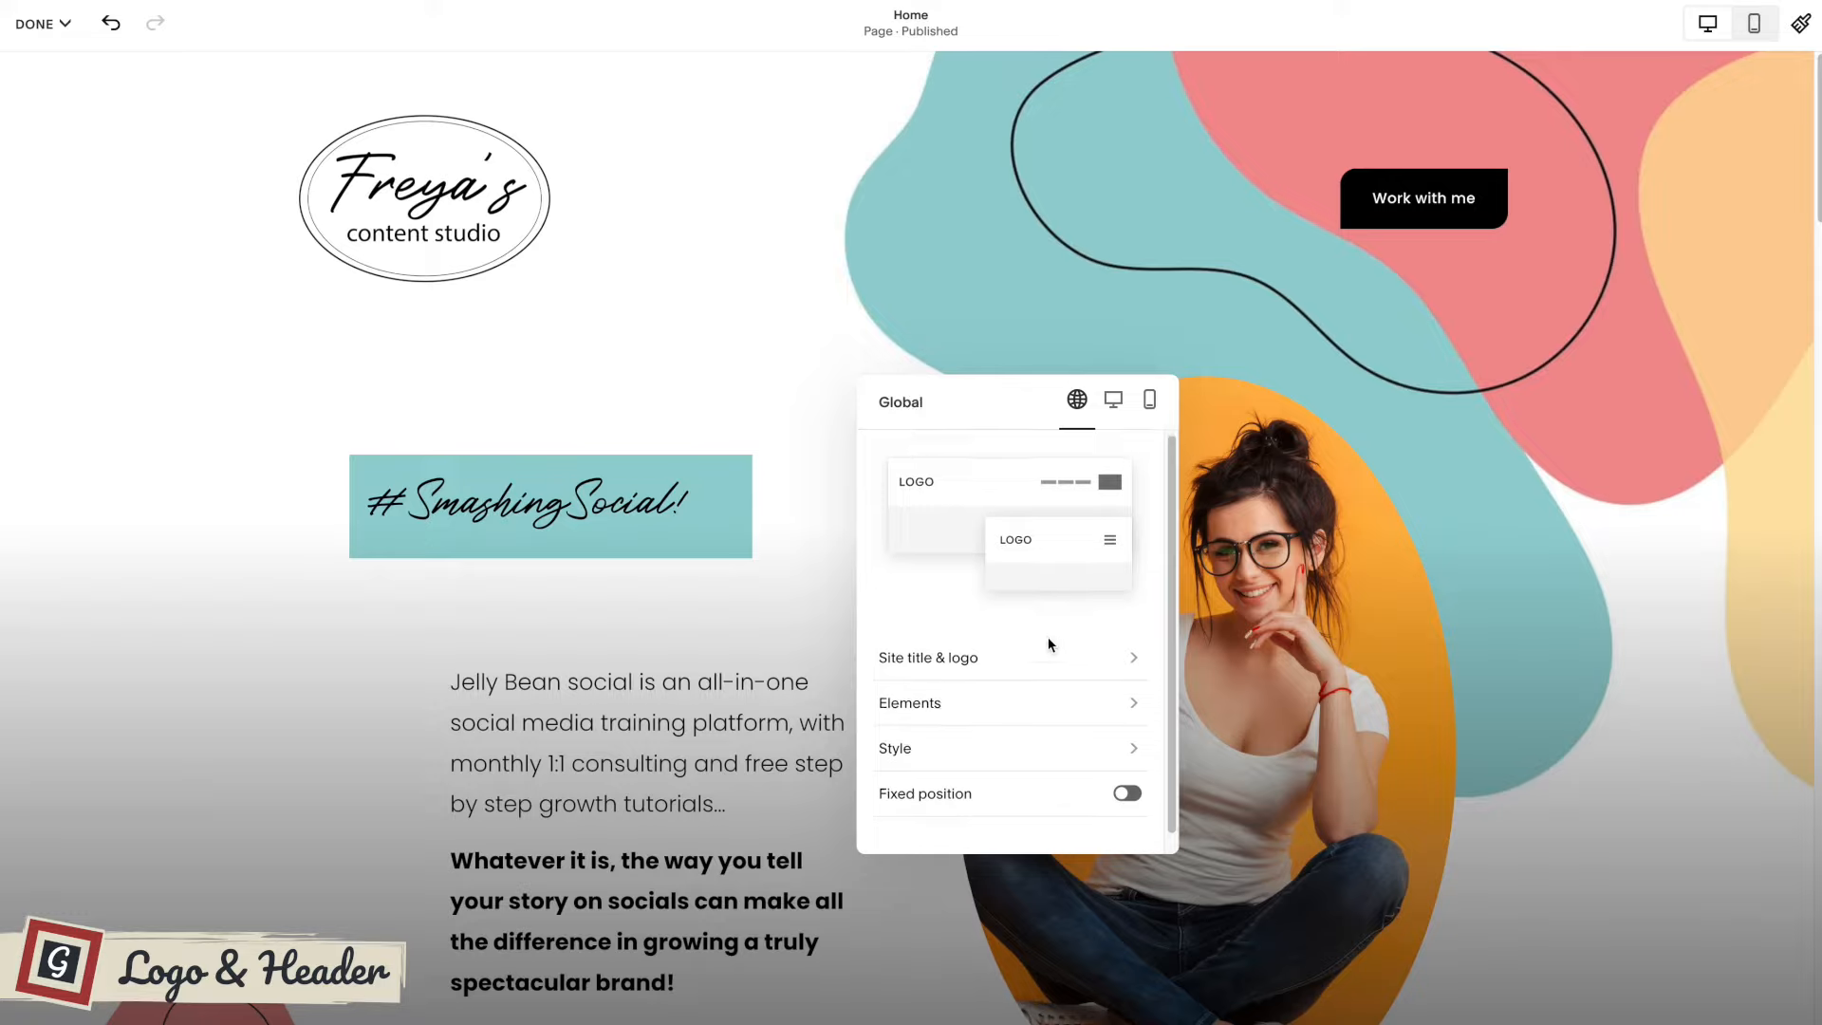
Turn on the header's fixed position and keep Scroll Back as the fixed header style.
{"action": "scroll", "coordinate": [1048, 636], "scroll_direction": "down", "scroll_amount": 1}
{"action": "left_click", "coordinate": [1128, 777]}
{"action": "scroll", "coordinate": [1058, 741], "scroll_direction": "down", "scroll_amount": 3}
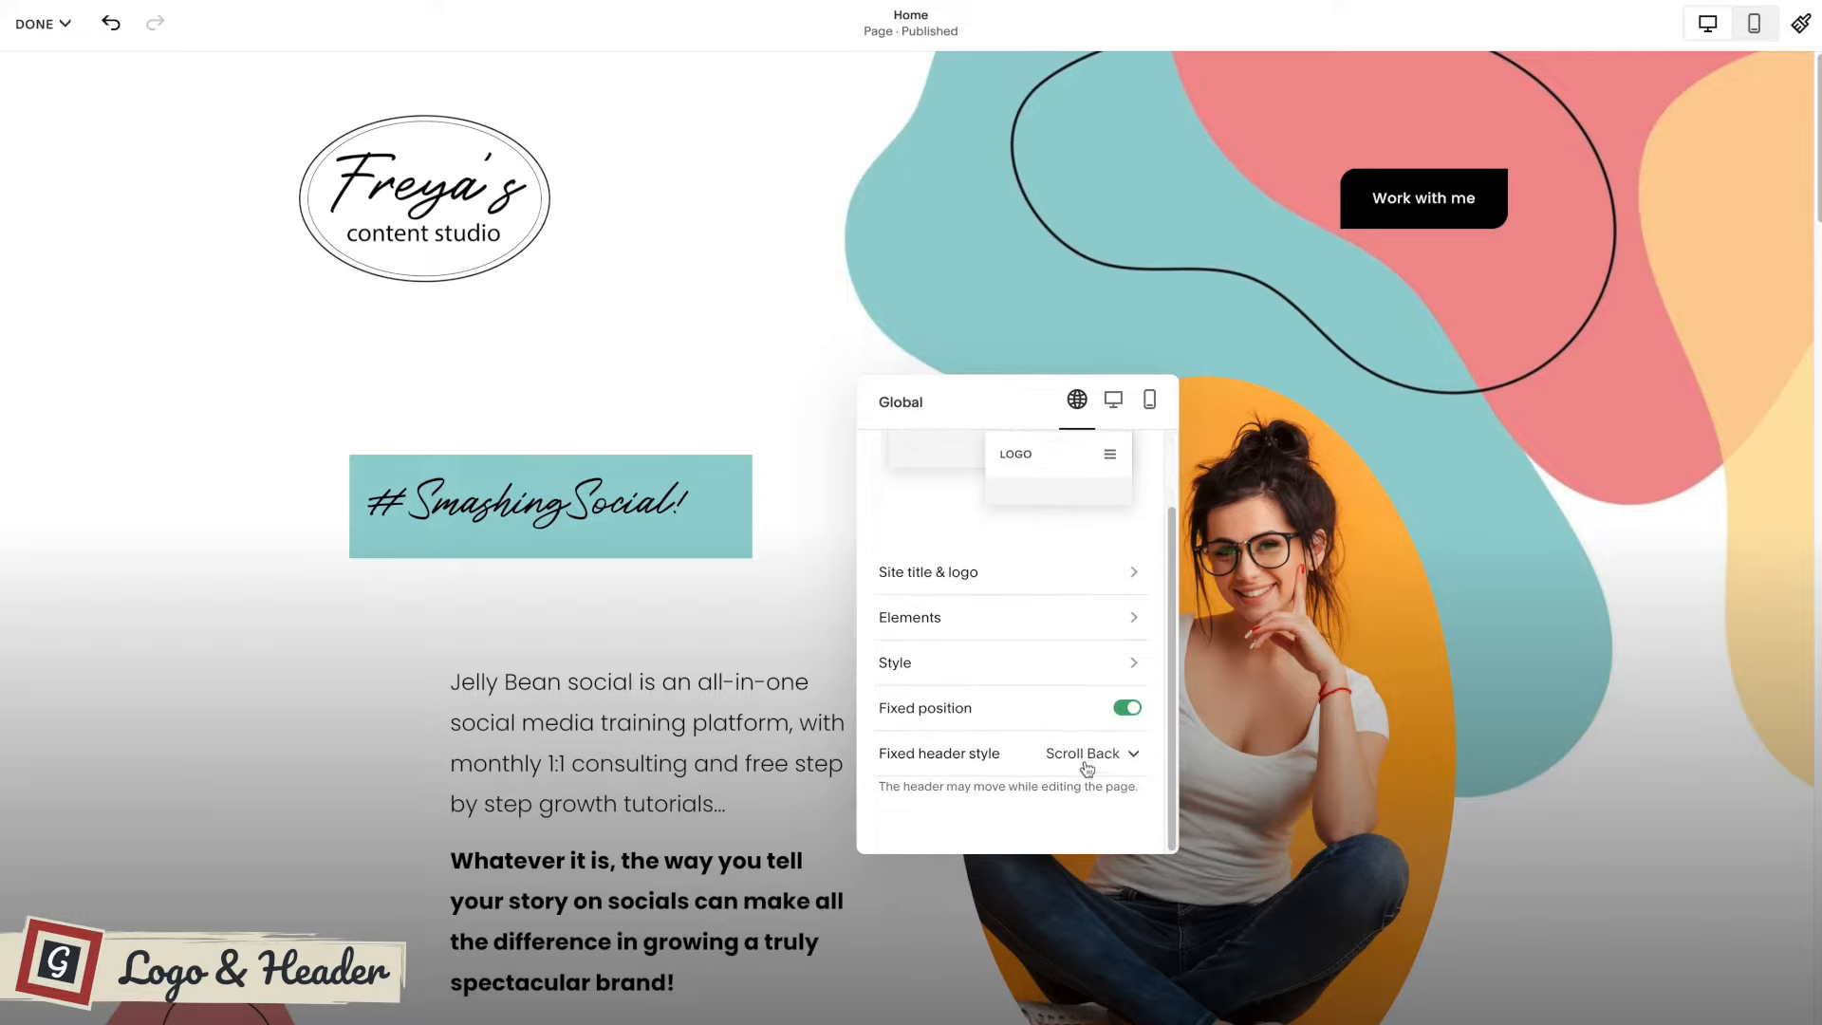
{"action": "left_click", "coordinate": [1088, 755]}
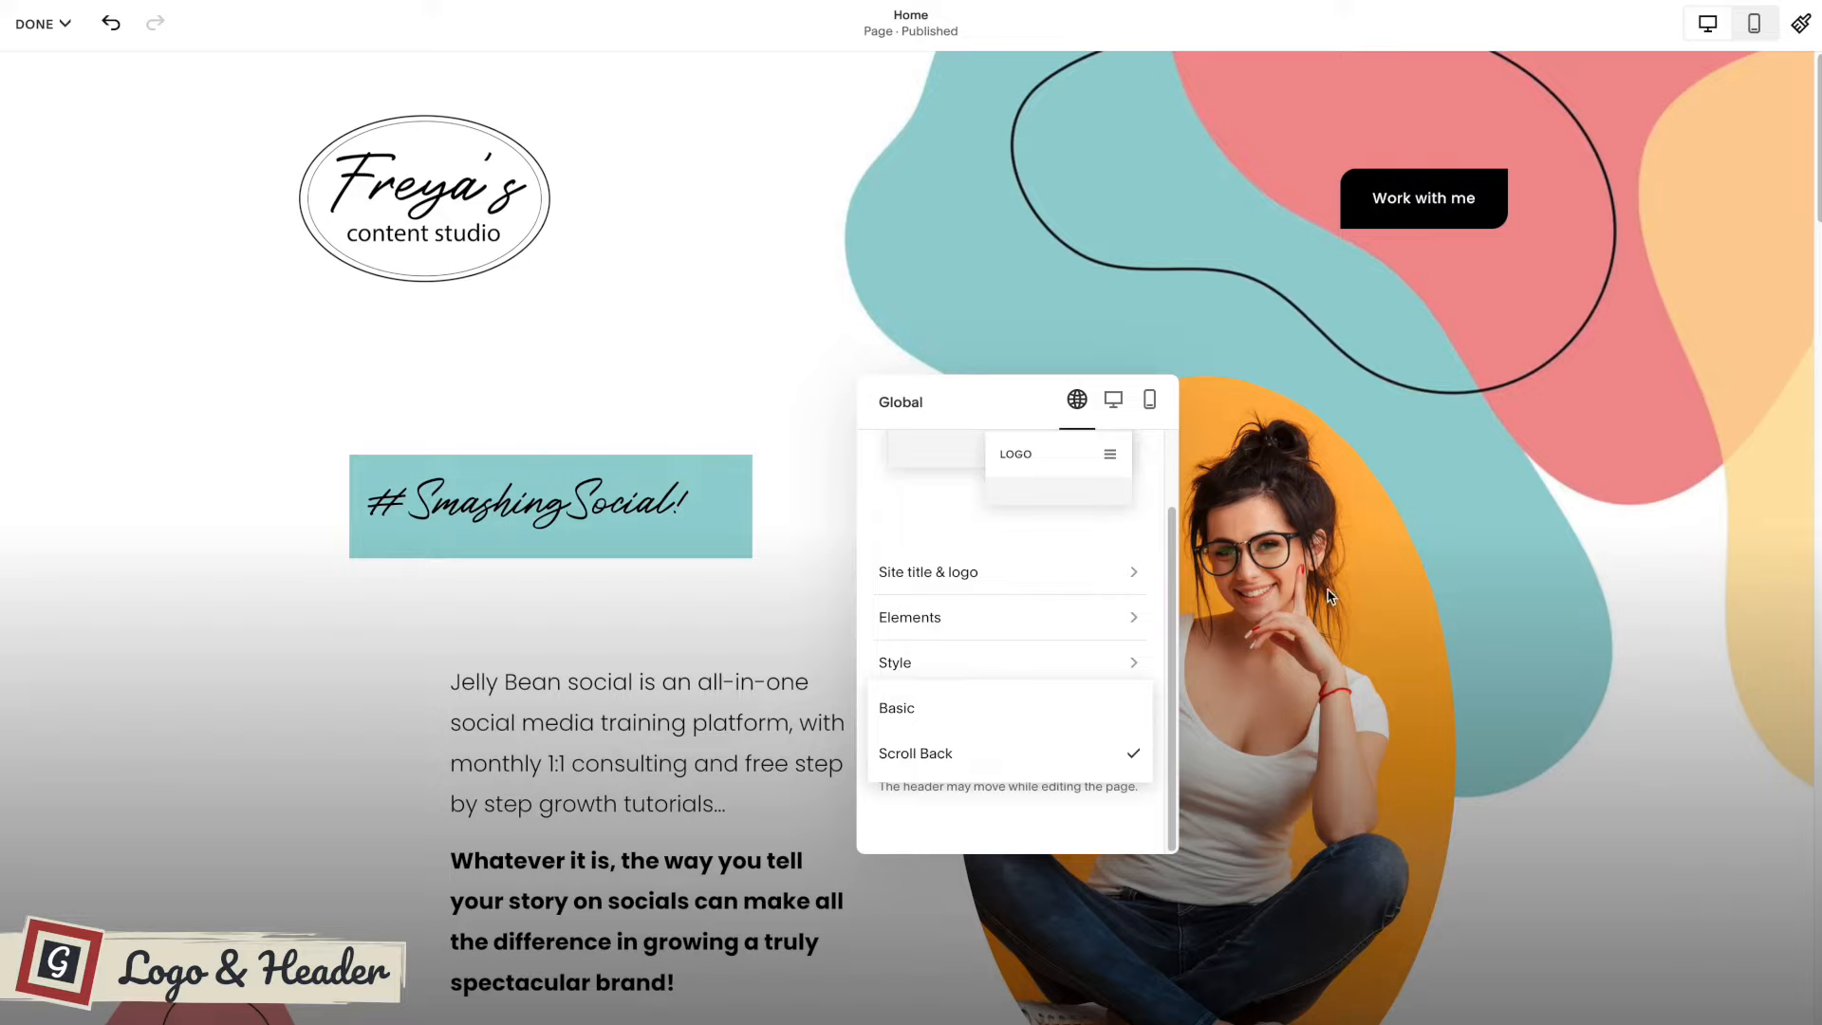
{"action": "left_click", "coordinate": [987, 780]}
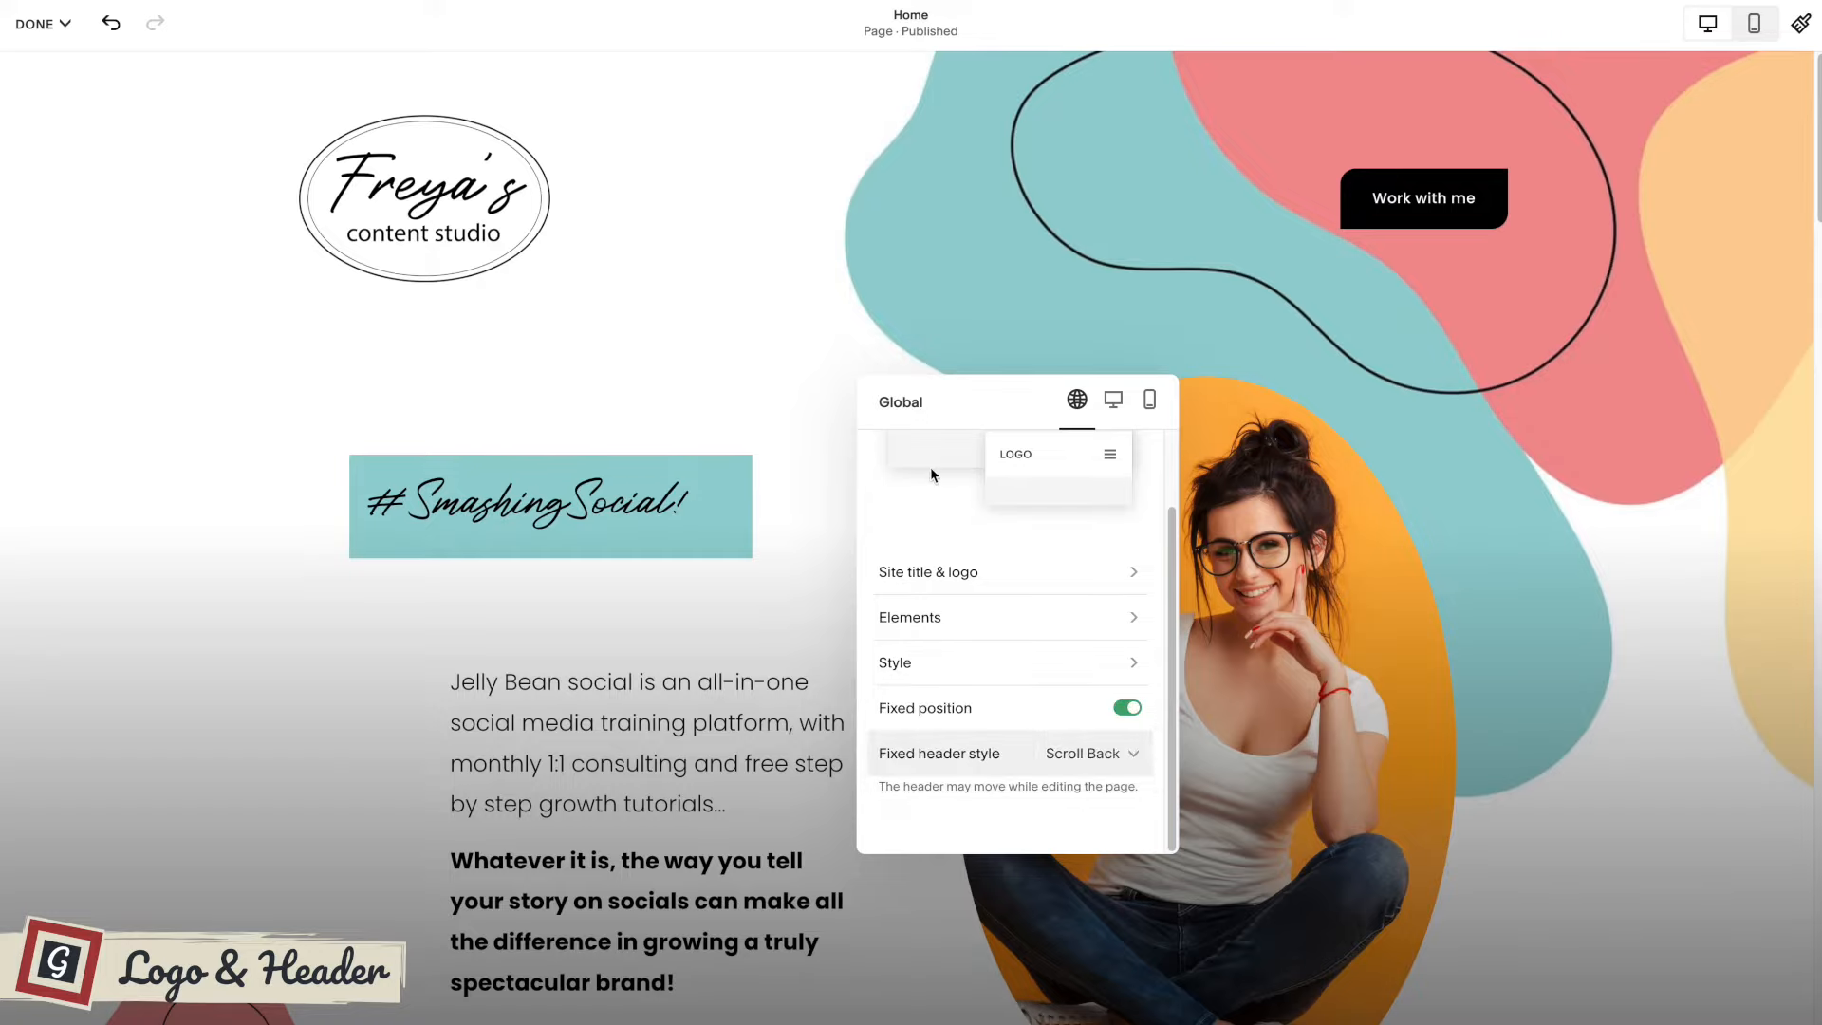
Save the header changes, exit editing and check how the fixed header behaves while scrolling the Home page.
{"action": "left_click", "coordinate": [736, 358]}
{"action": "left_click", "coordinate": [40, 24]}
{"action": "left_click", "coordinate": [52, 86]}
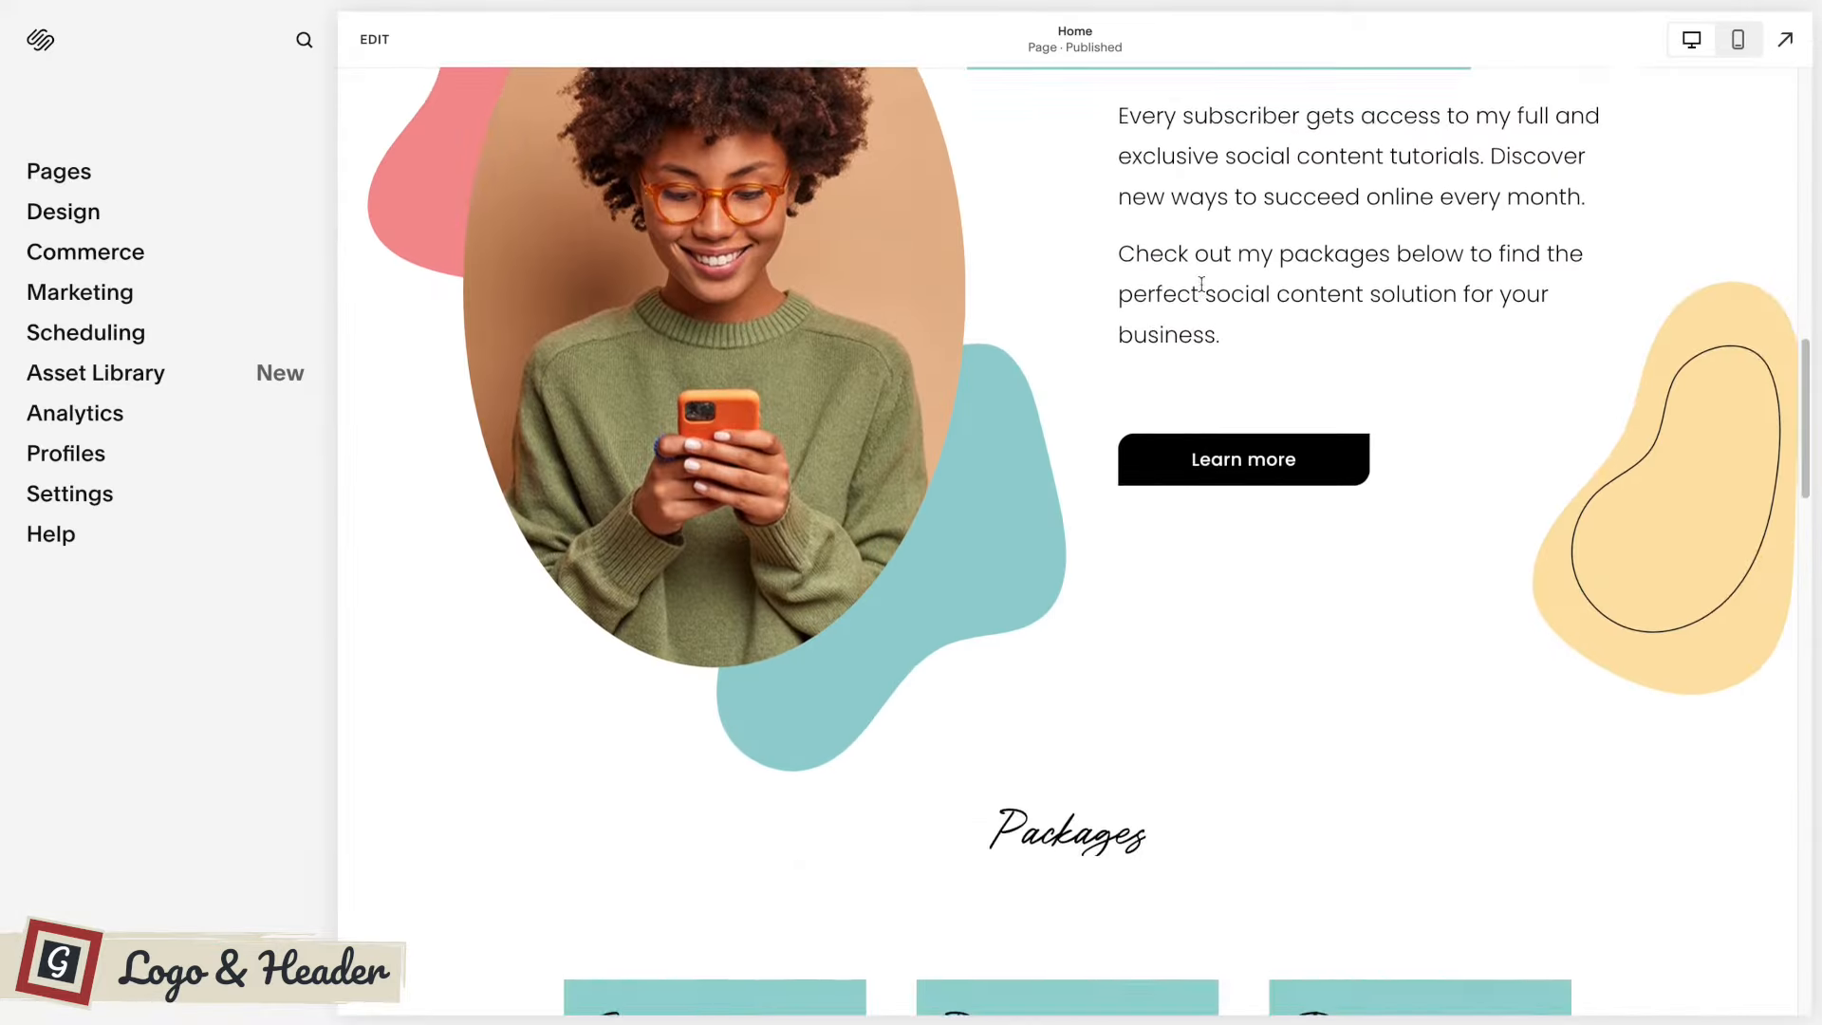
{"action": "scroll", "coordinate": [1203, 291], "scroll_direction": "up", "scroll_amount": 7}
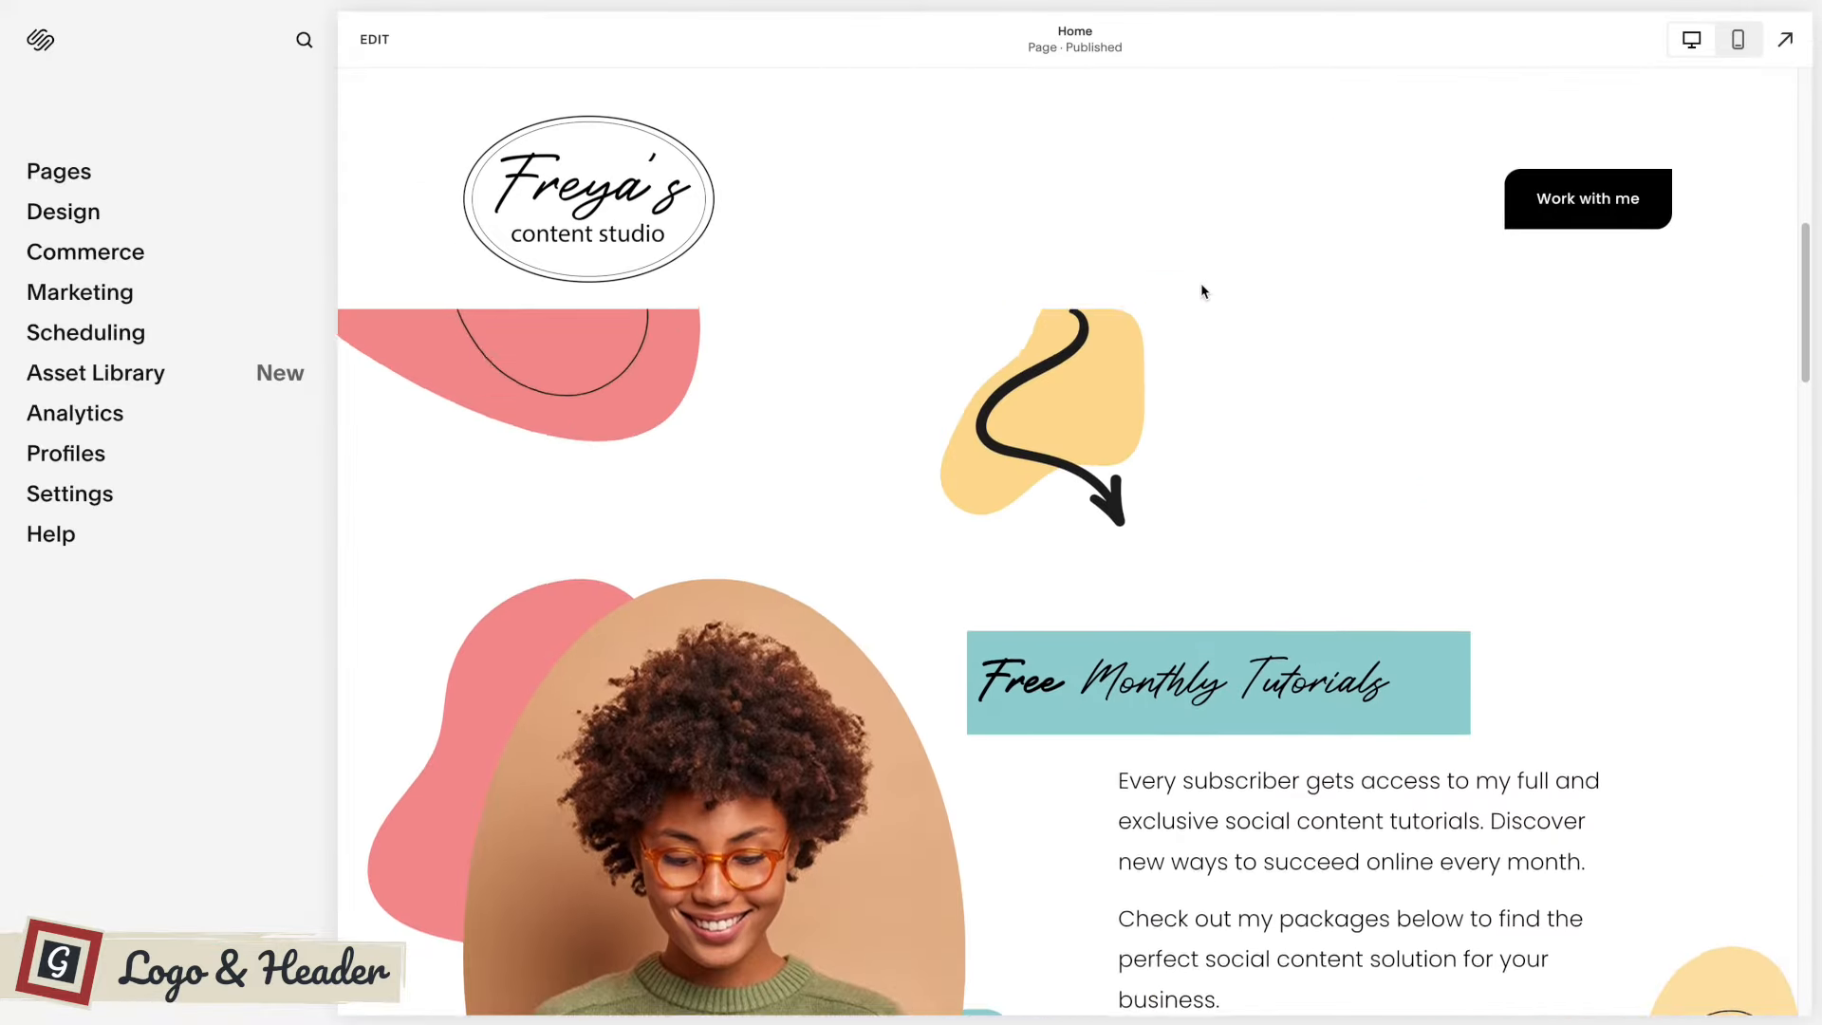
{"action": "scroll", "coordinate": [1199, 283], "scroll_direction": "up", "scroll_amount": 4}
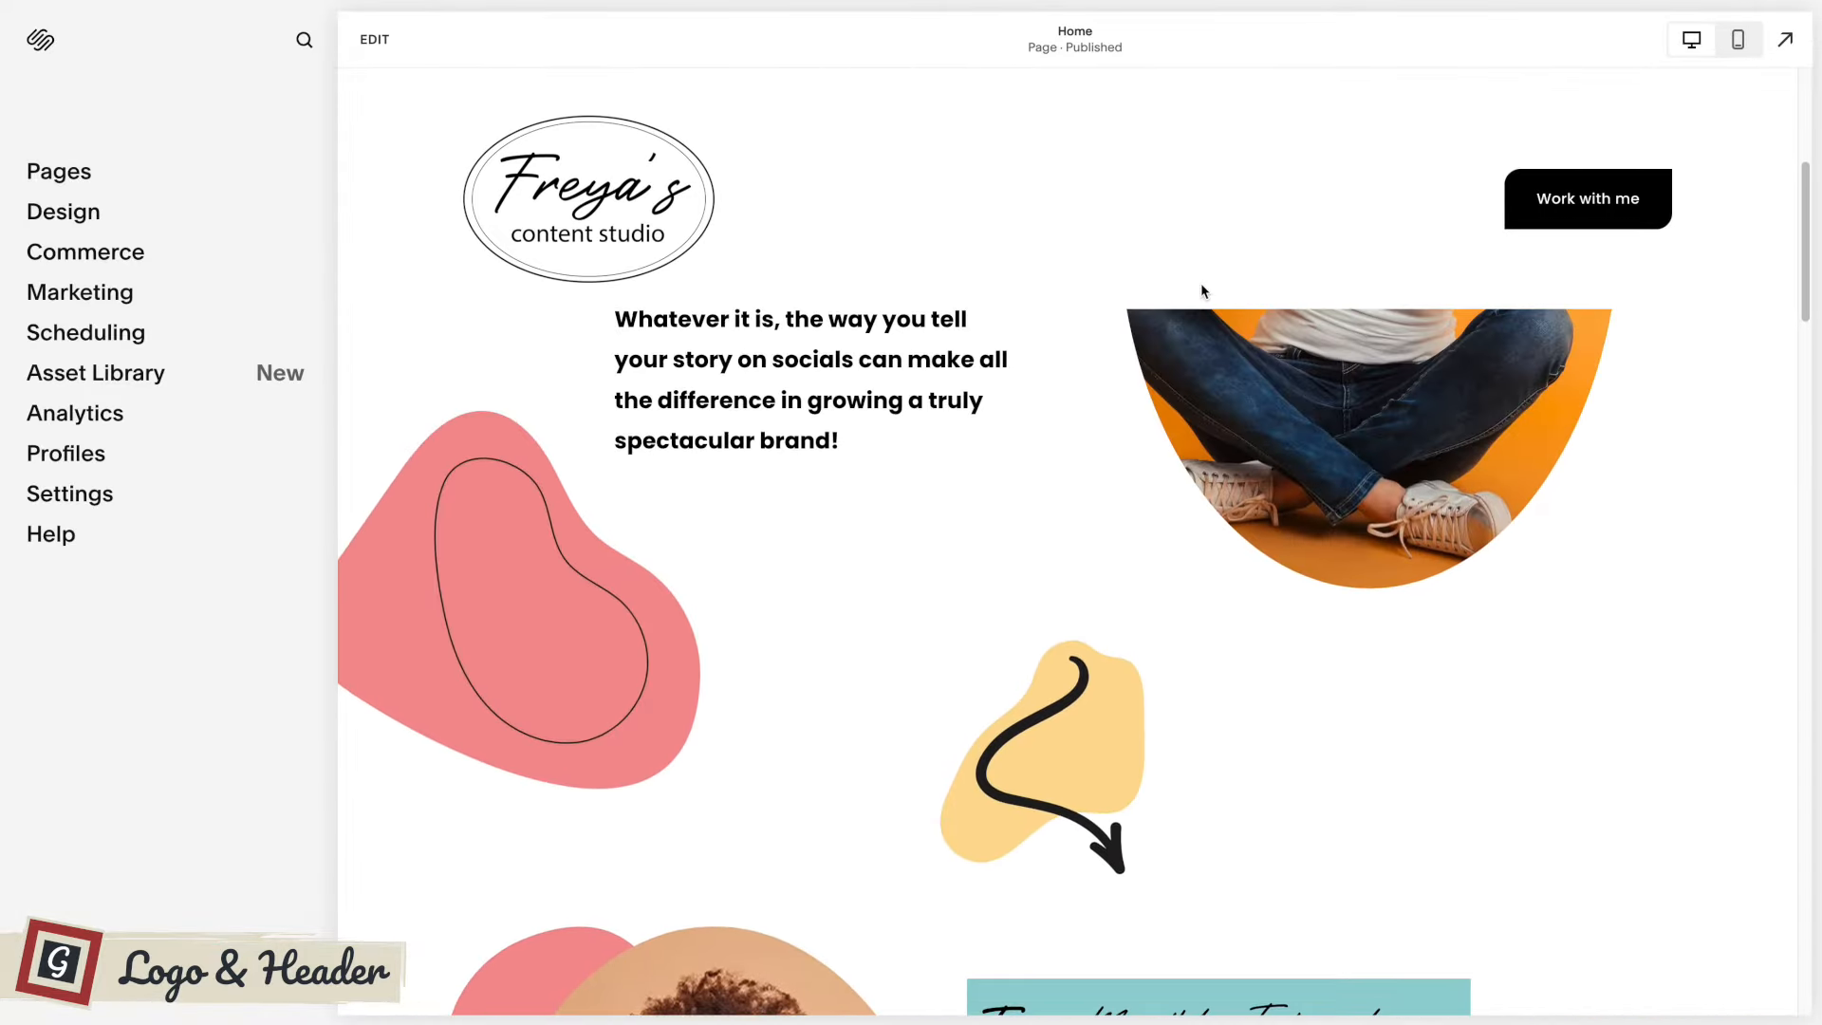
Scroll the Home page down and back up several times to examine when the Scroll Back header hides and reappears.
{"action": "scroll", "coordinate": [1202, 290], "scroll_direction": "up", "scroll_amount": 5}
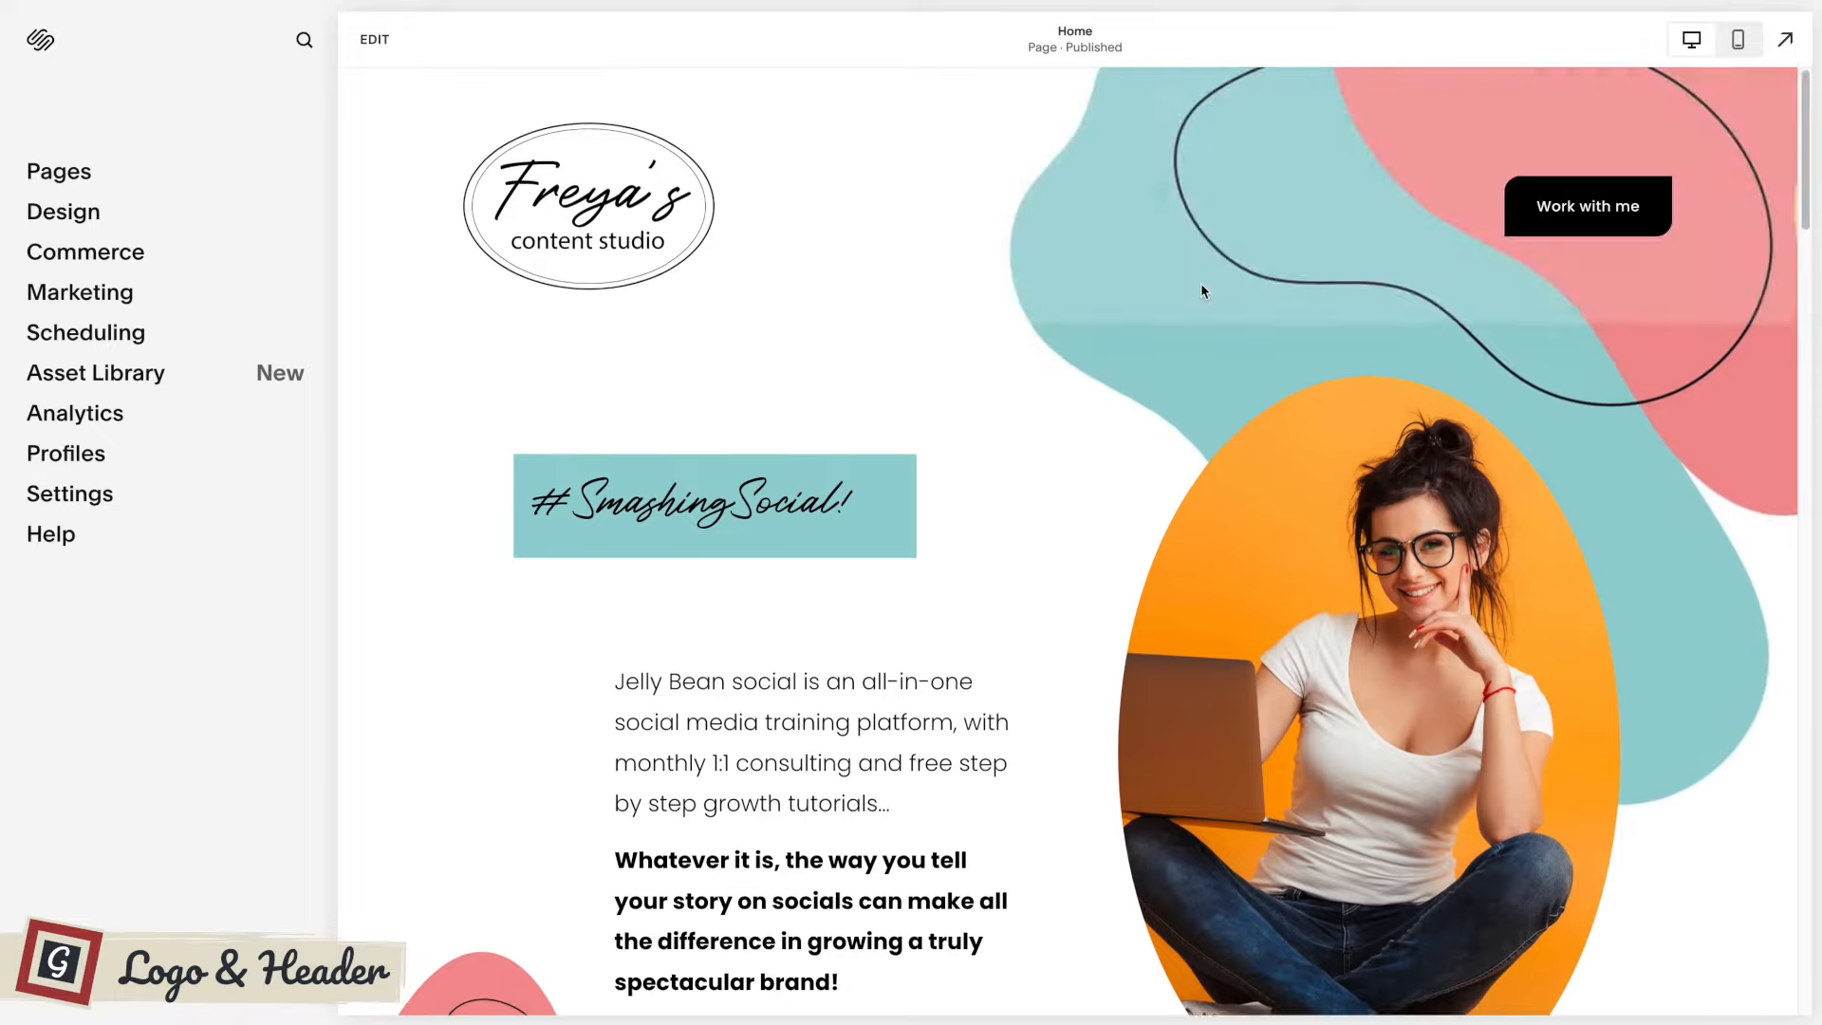
{"action": "scroll", "coordinate": [1199, 283], "scroll_direction": "down", "scroll_amount": 15}
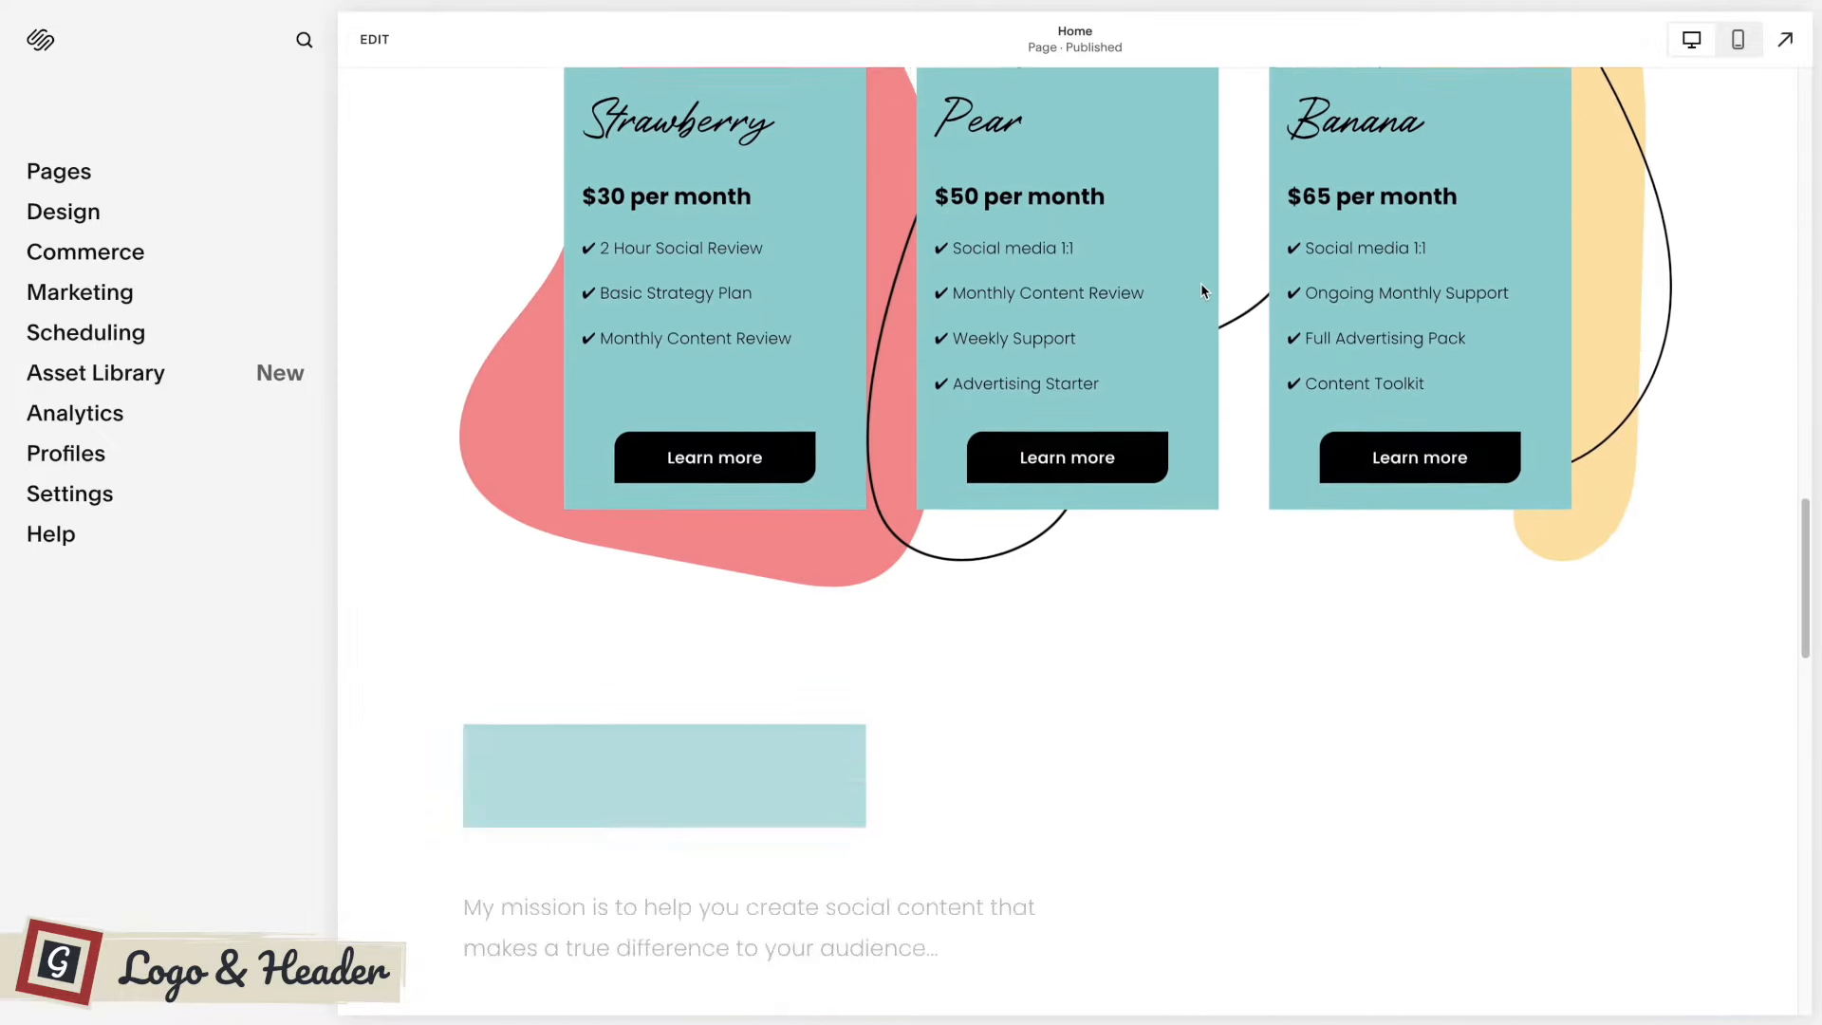
{"action": "scroll", "coordinate": [1201, 290], "scroll_direction": "down", "scroll_amount": 10}
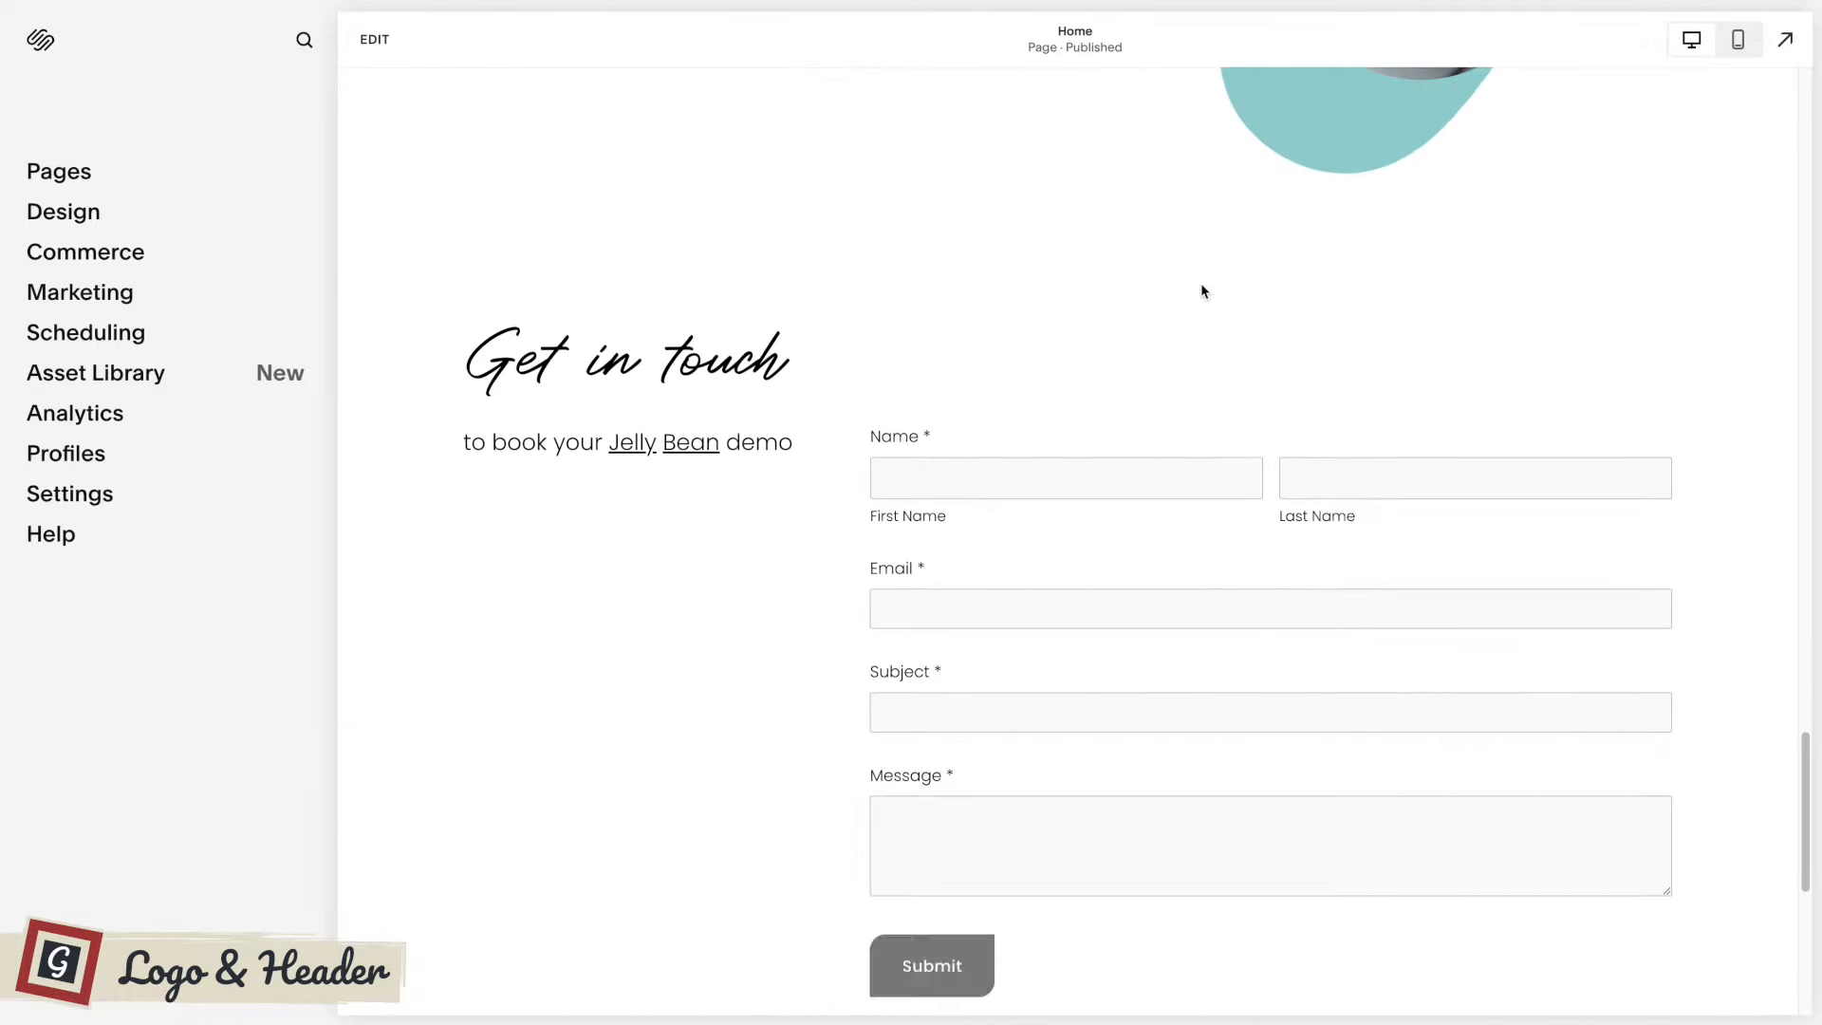
{"action": "scroll", "coordinate": [1201, 288], "scroll_direction": "up", "scroll_amount": 10}
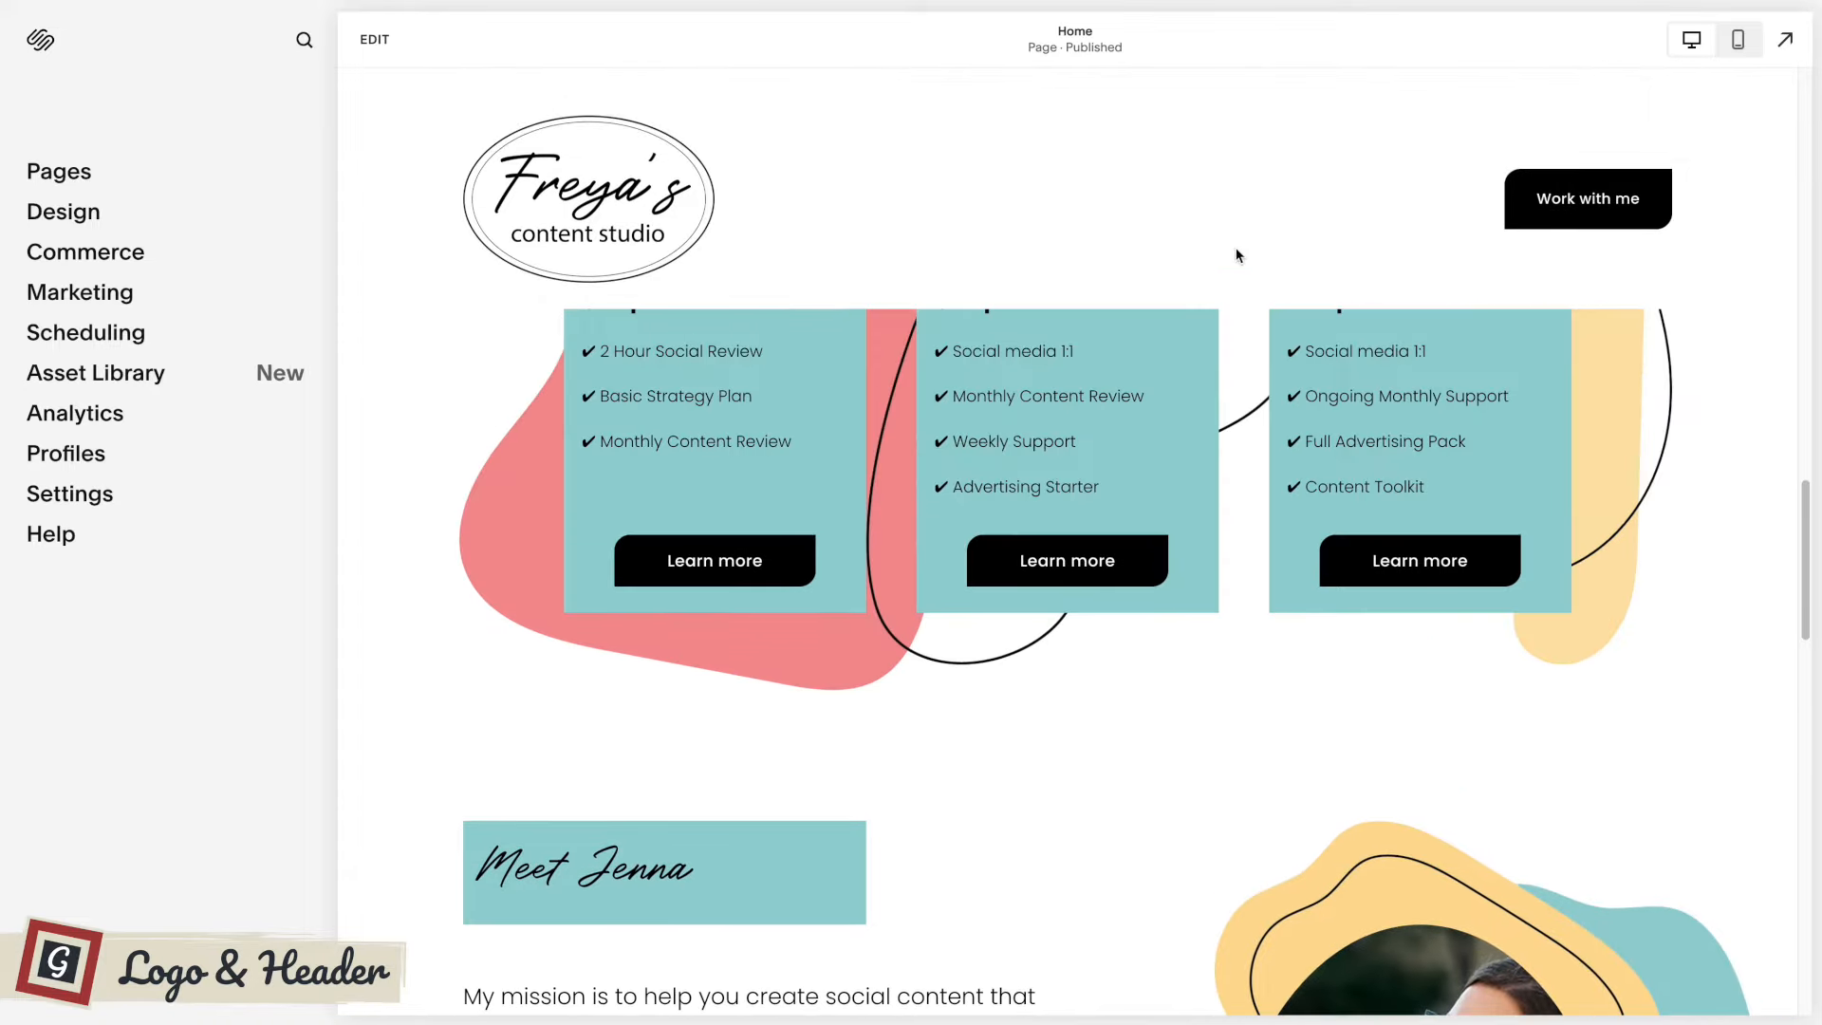
{"action": "scroll", "coordinate": [1192, 304], "scroll_direction": "up", "scroll_amount": 8}
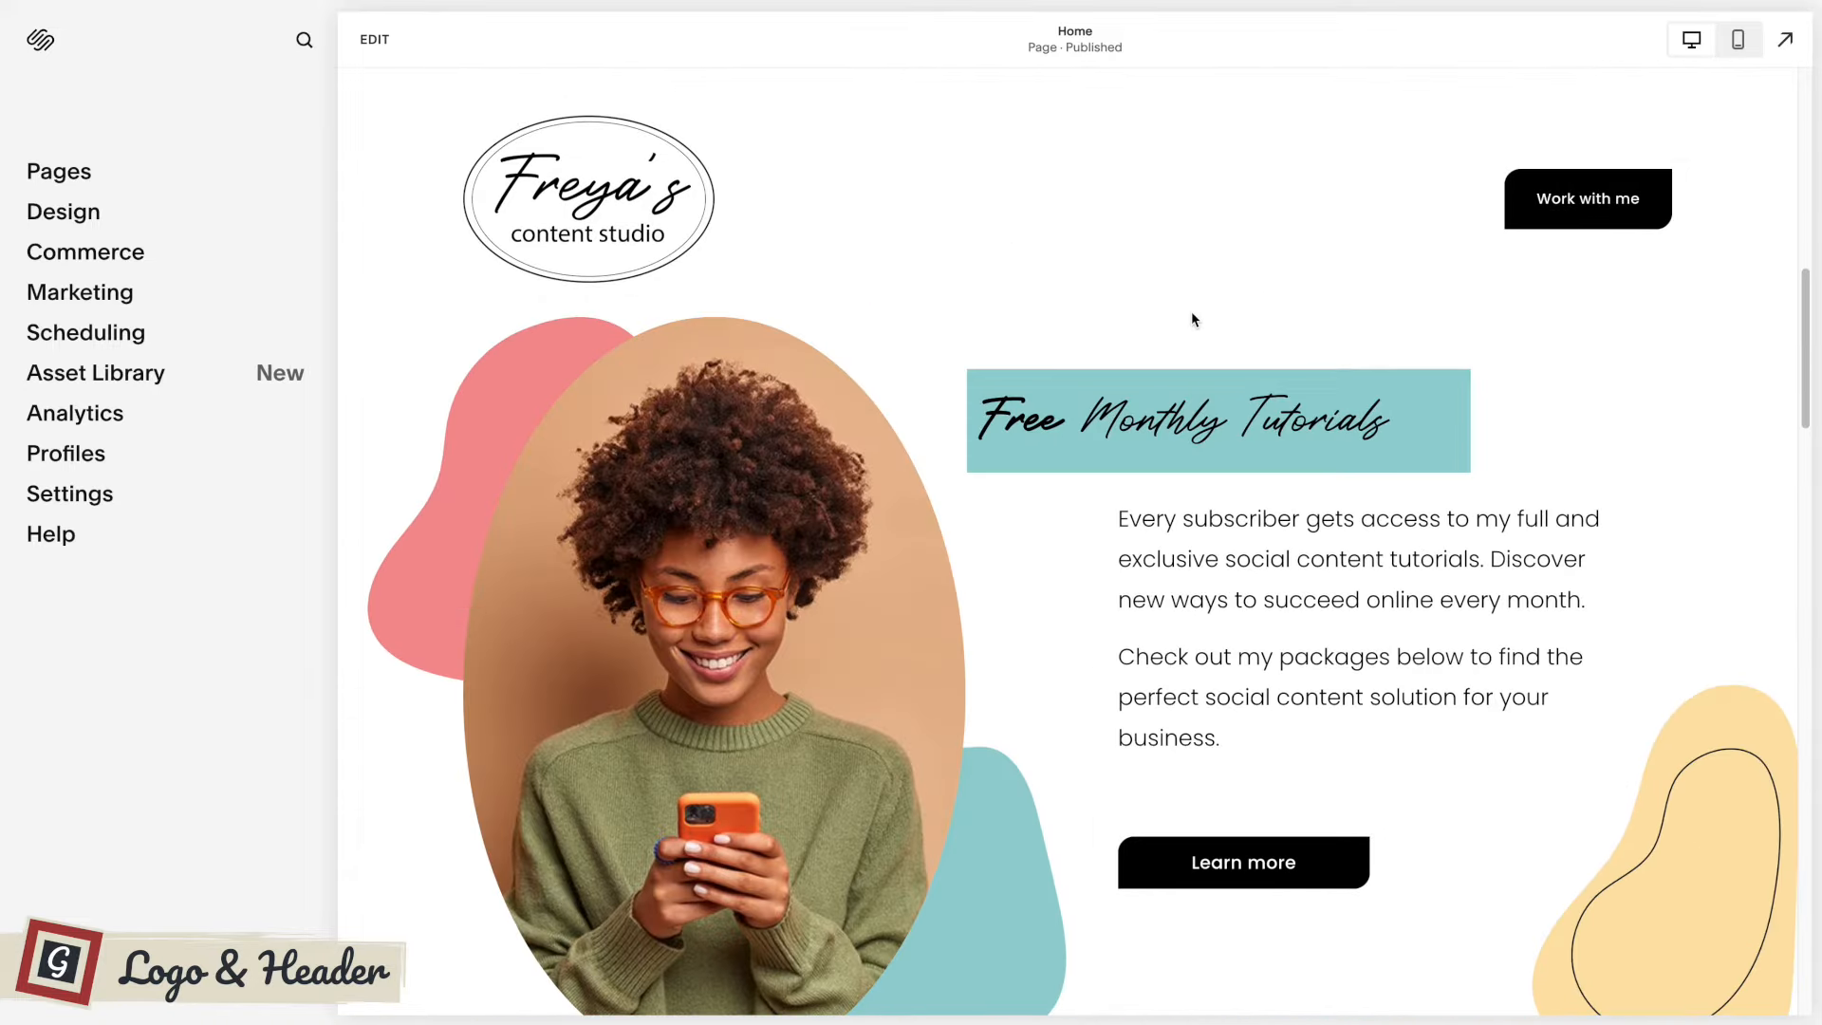
{"action": "scroll", "coordinate": [1193, 318], "scroll_direction": "up", "scroll_amount": 8}
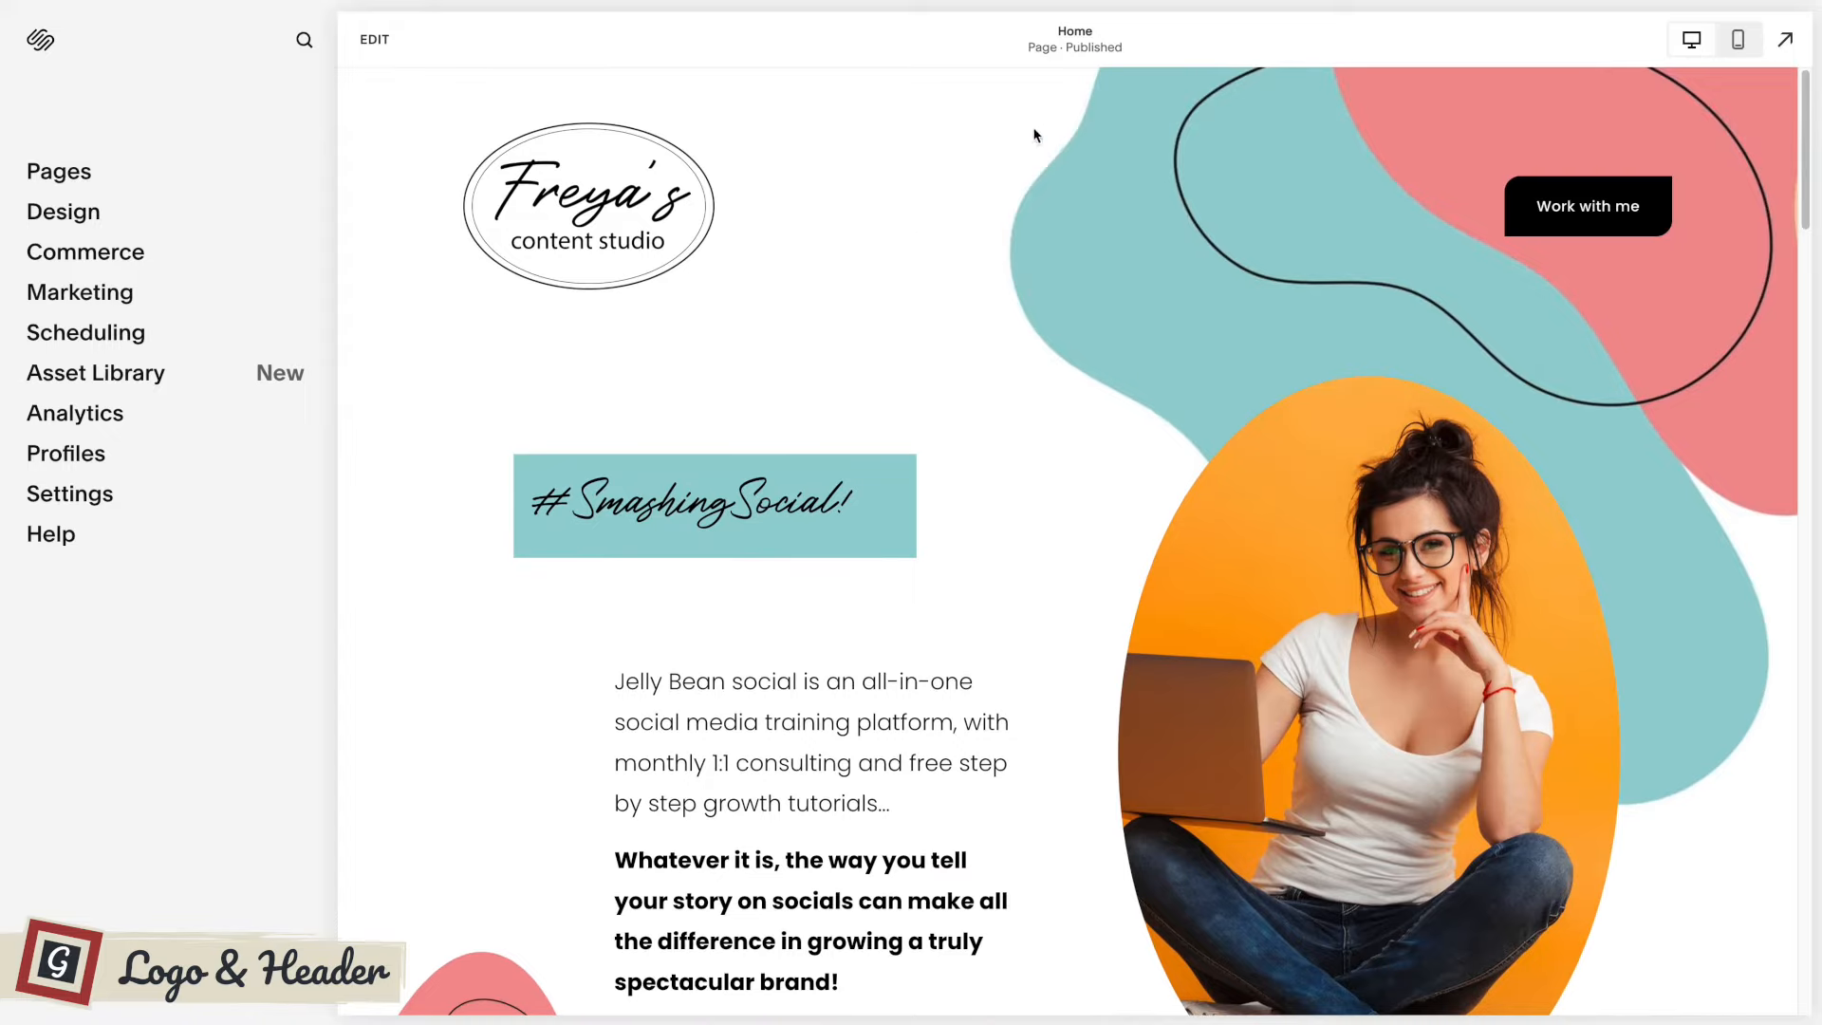
{"action": "scroll", "coordinate": [1023, 220], "scroll_direction": "down", "scroll_amount": 7}
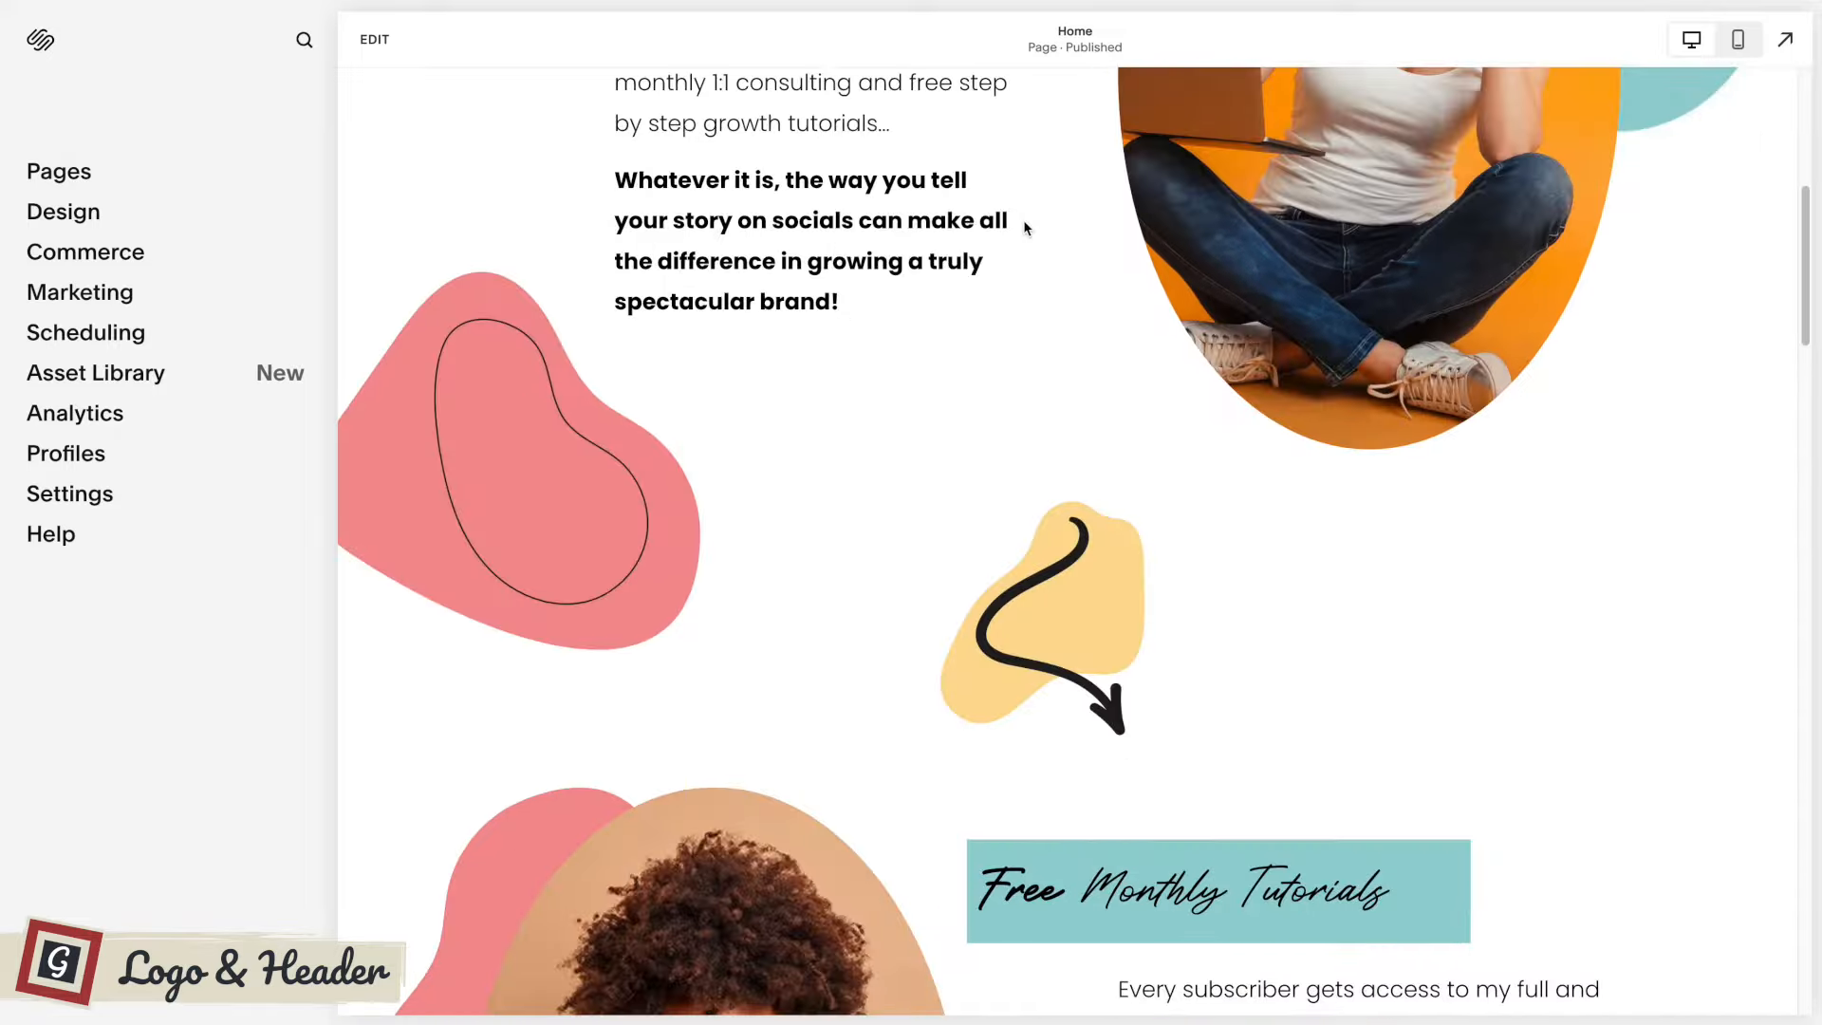
{"action": "scroll", "coordinate": [1023, 219], "scroll_direction": "up", "scroll_amount": 4}
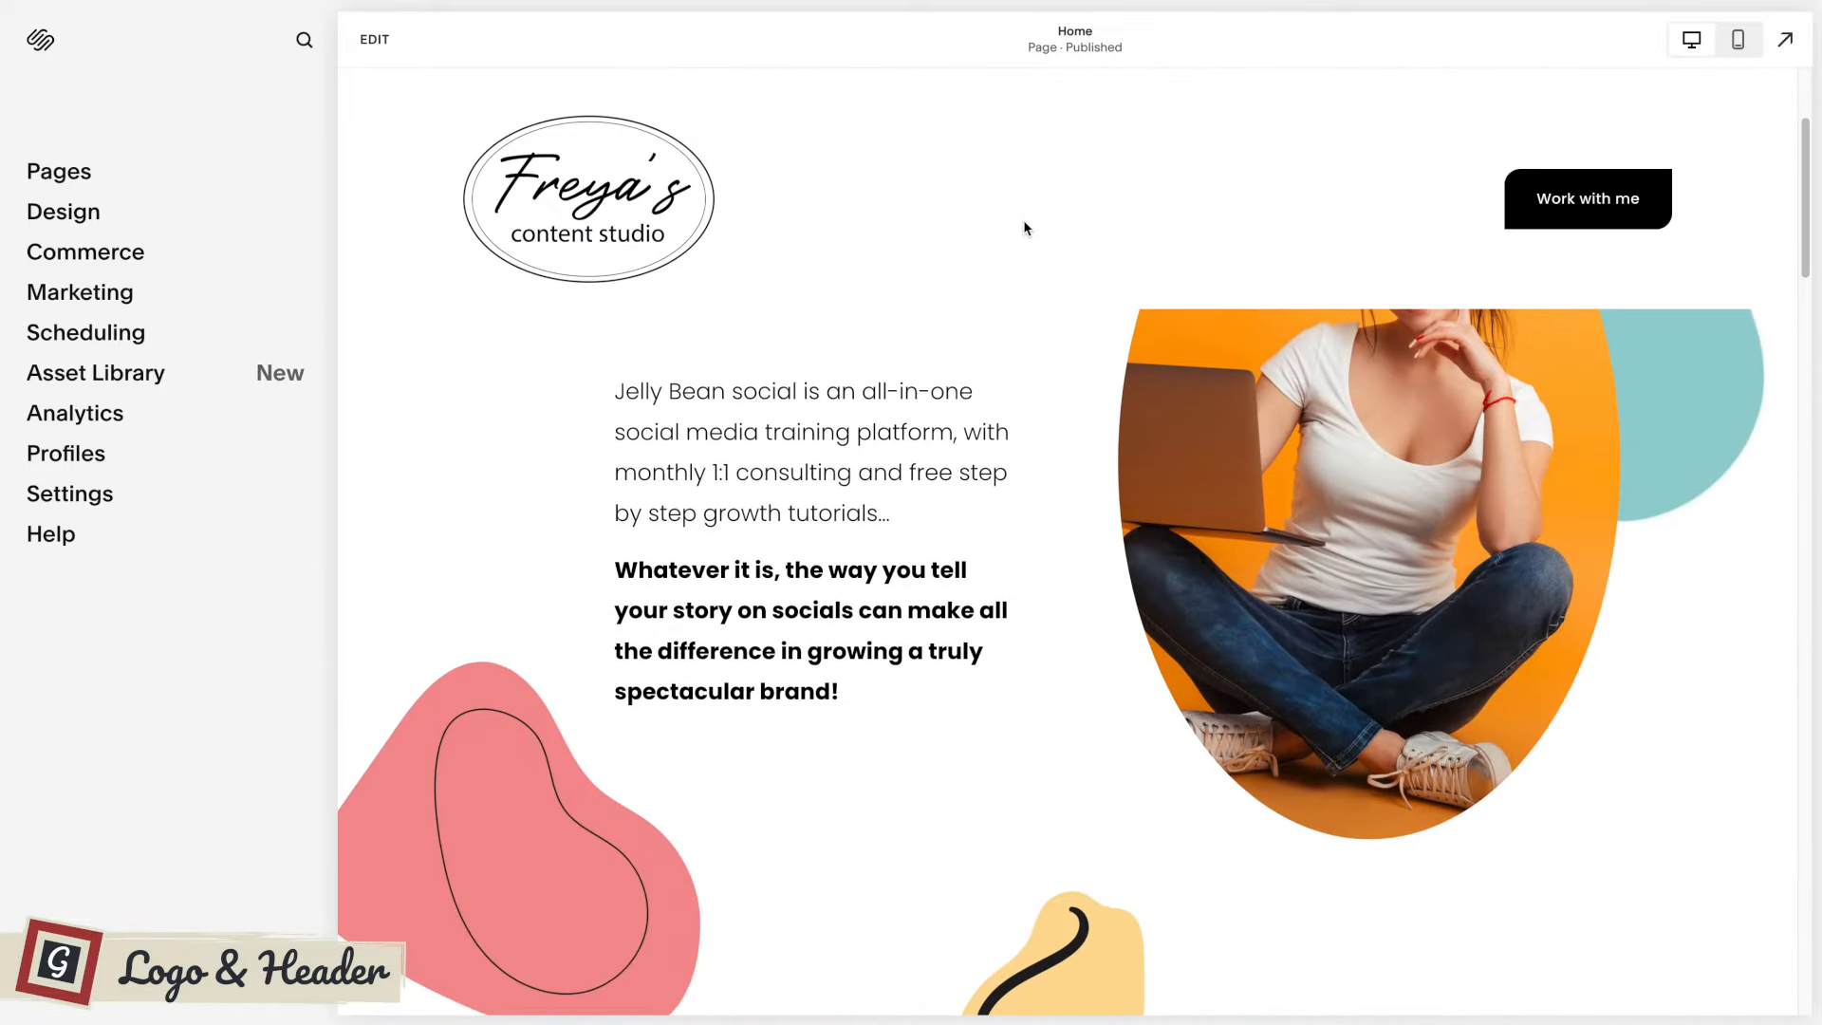
{"action": "scroll", "coordinate": [1023, 227], "scroll_direction": "up", "scroll_amount": 2}
{"action": "scroll", "coordinate": [1023, 228], "scroll_direction": "up", "scroll_amount": 5}
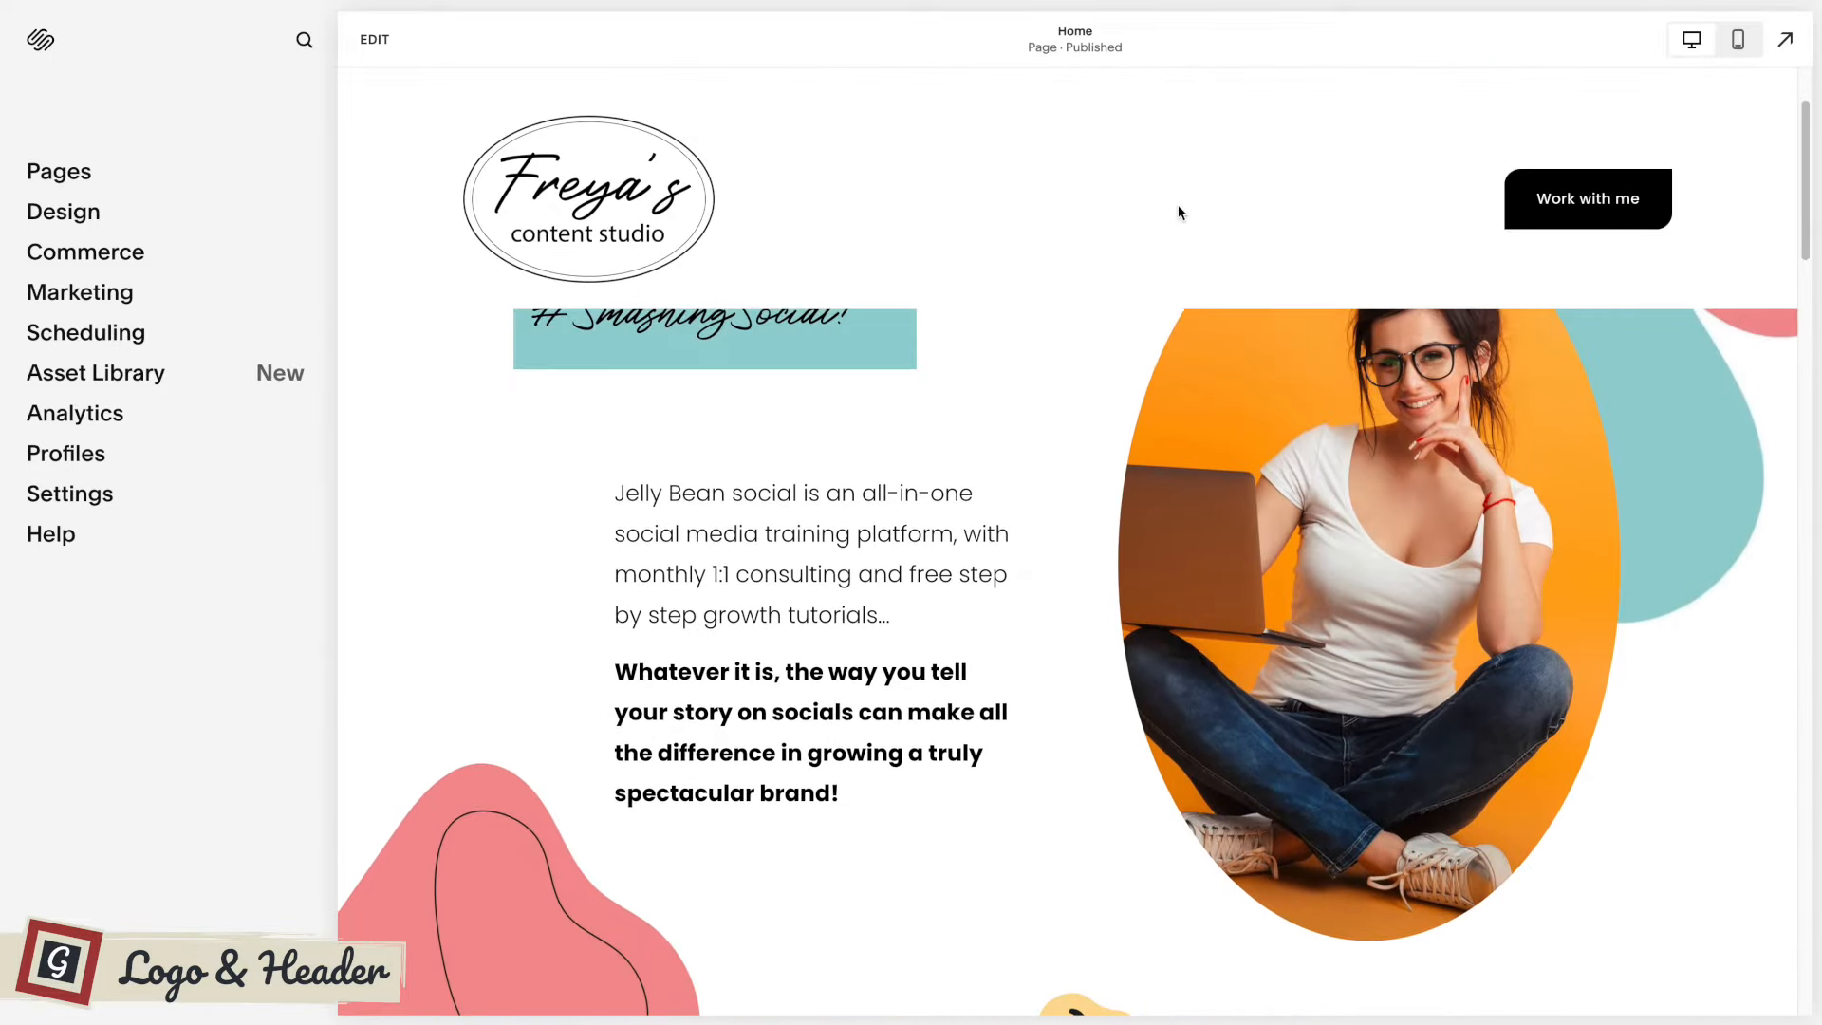
{"action": "scroll", "coordinate": [851, 493], "scroll_direction": "up", "scroll_amount": 3}
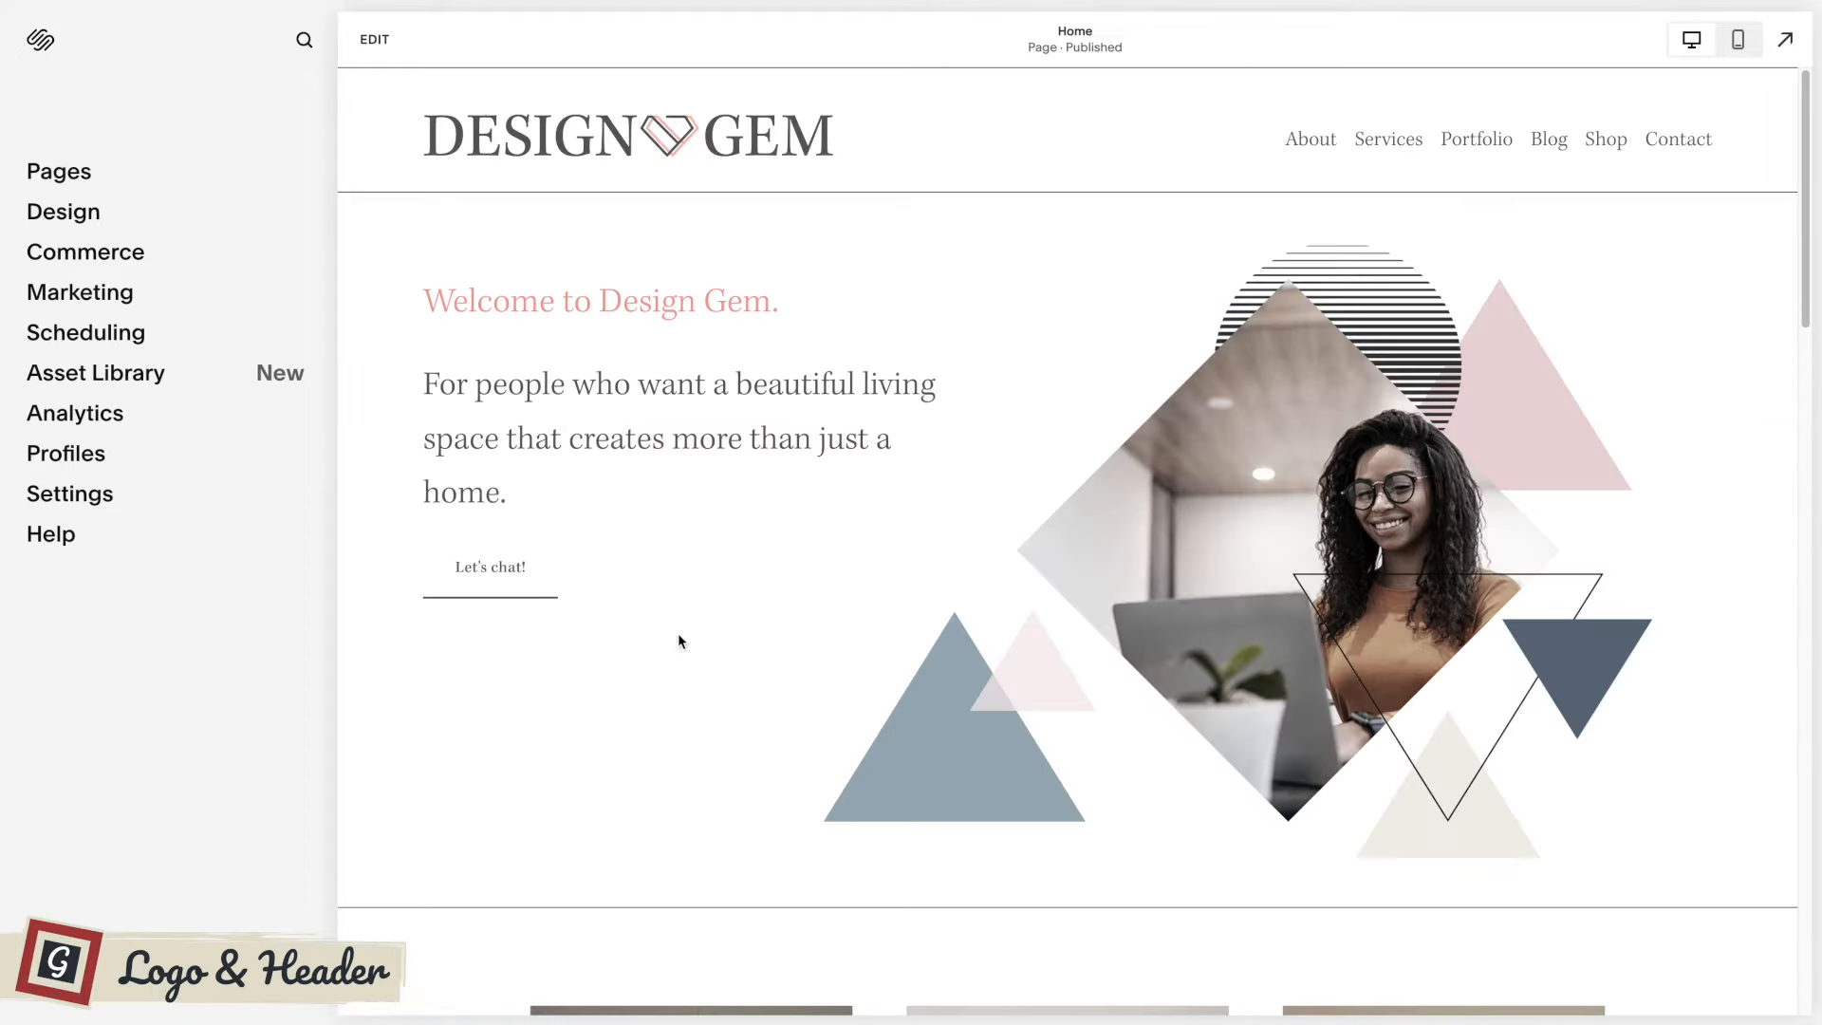
Start editing the Design Gem Home page and browse the blocks that can be added to its first section.
{"action": "left_click", "coordinate": [384, 40]}
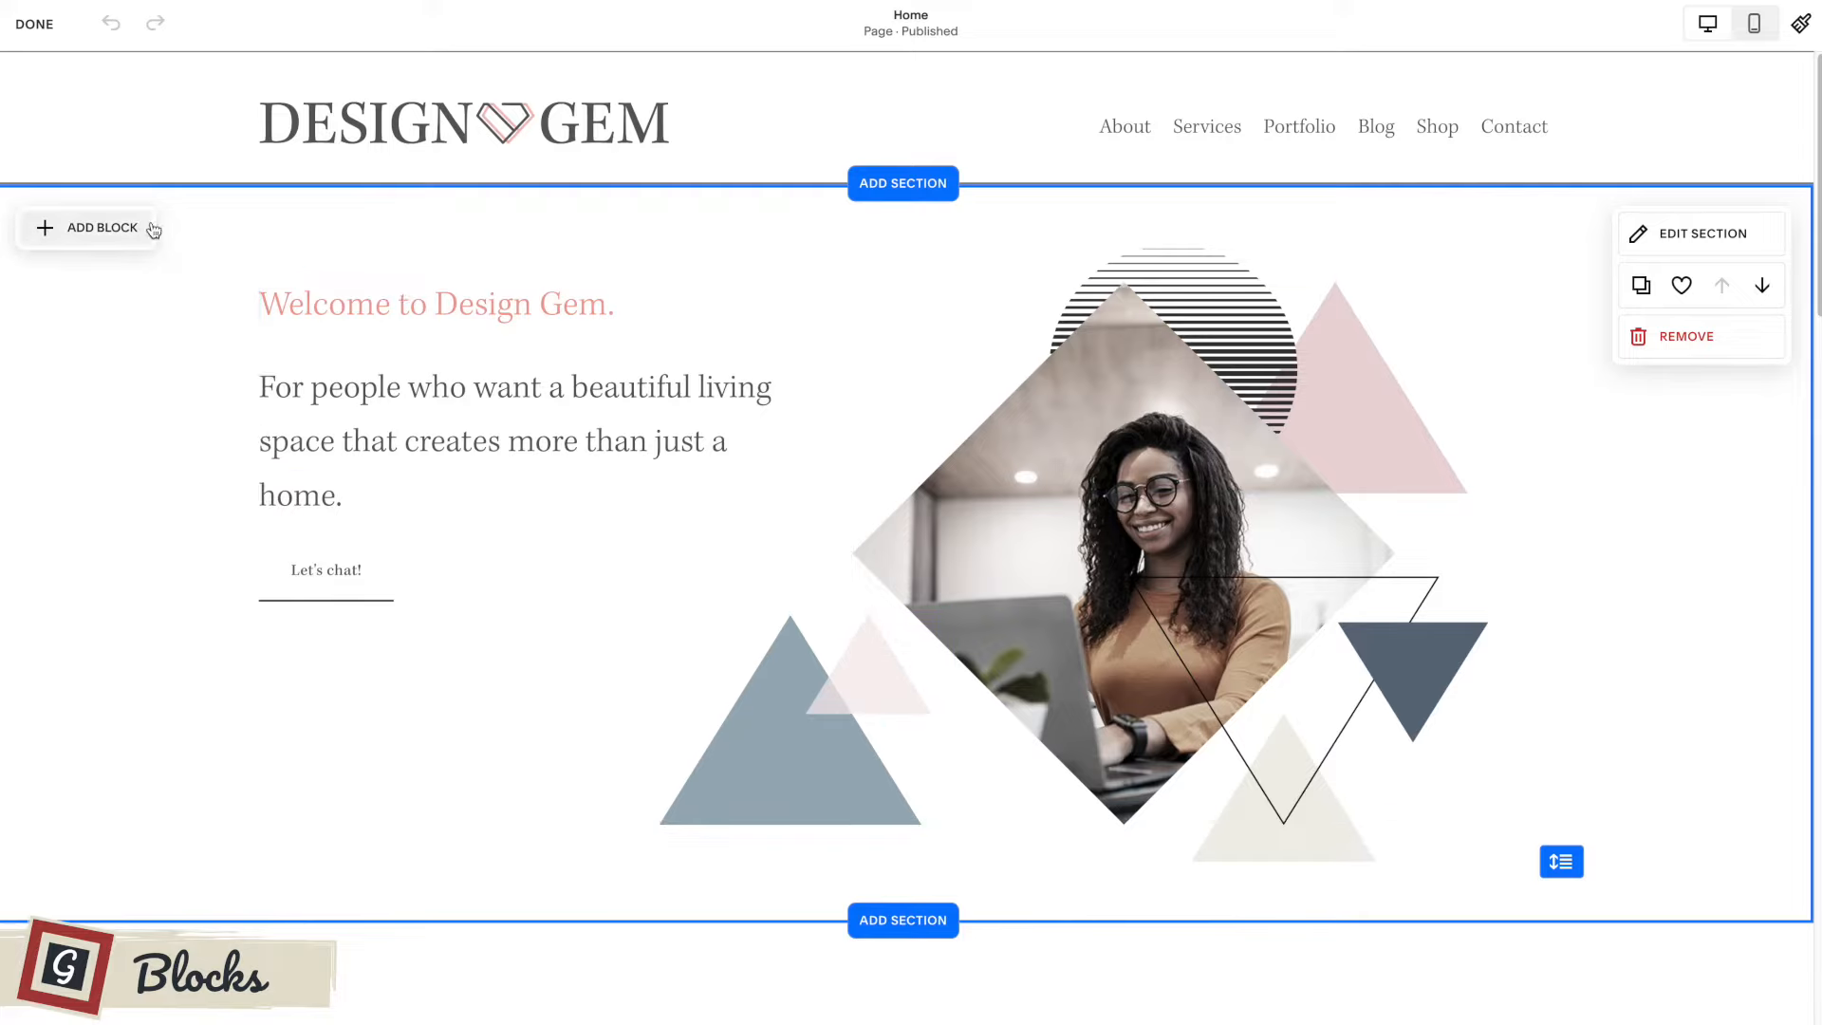
{"action": "left_click", "coordinate": [92, 233]}
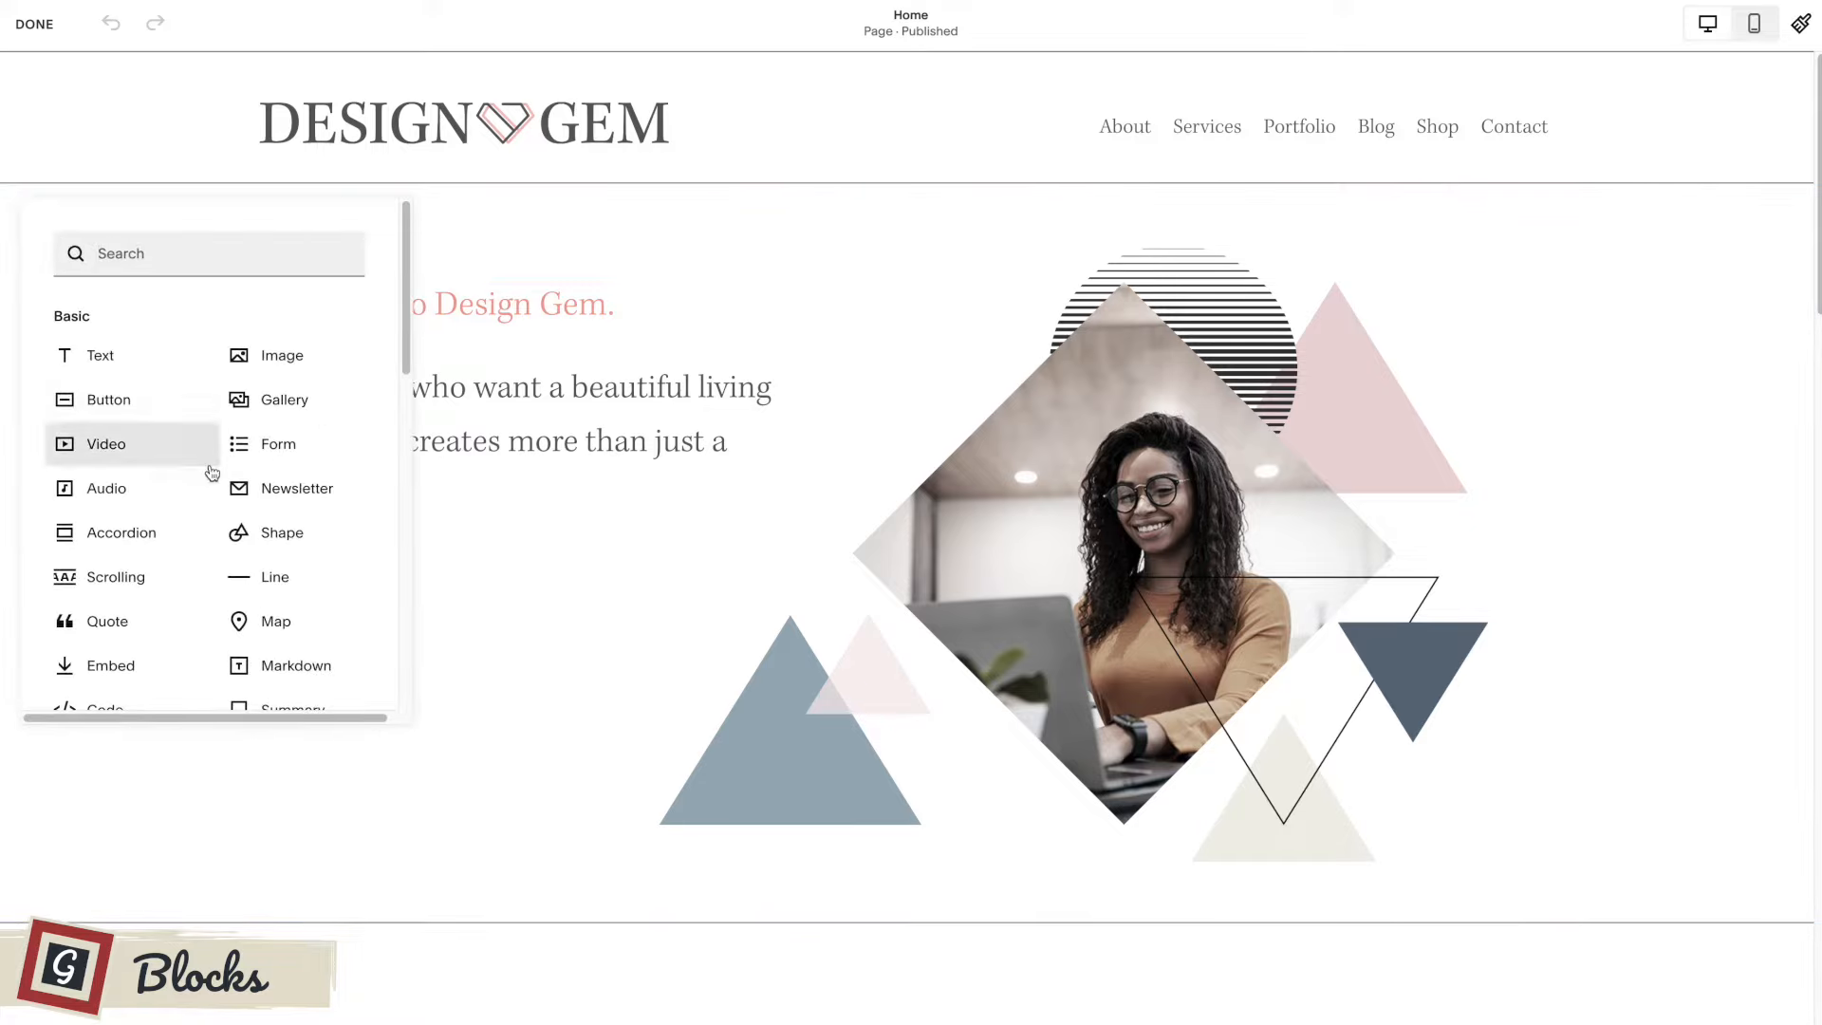
{"action": "scroll", "coordinate": [208, 472], "scroll_direction": "down", "scroll_amount": 10}
{"action": "scroll", "coordinate": [209, 470], "scroll_direction": "down", "scroll_amount": 2}
{"action": "scroll", "coordinate": [199, 462], "scroll_direction": "up", "scroll_amount": 12}
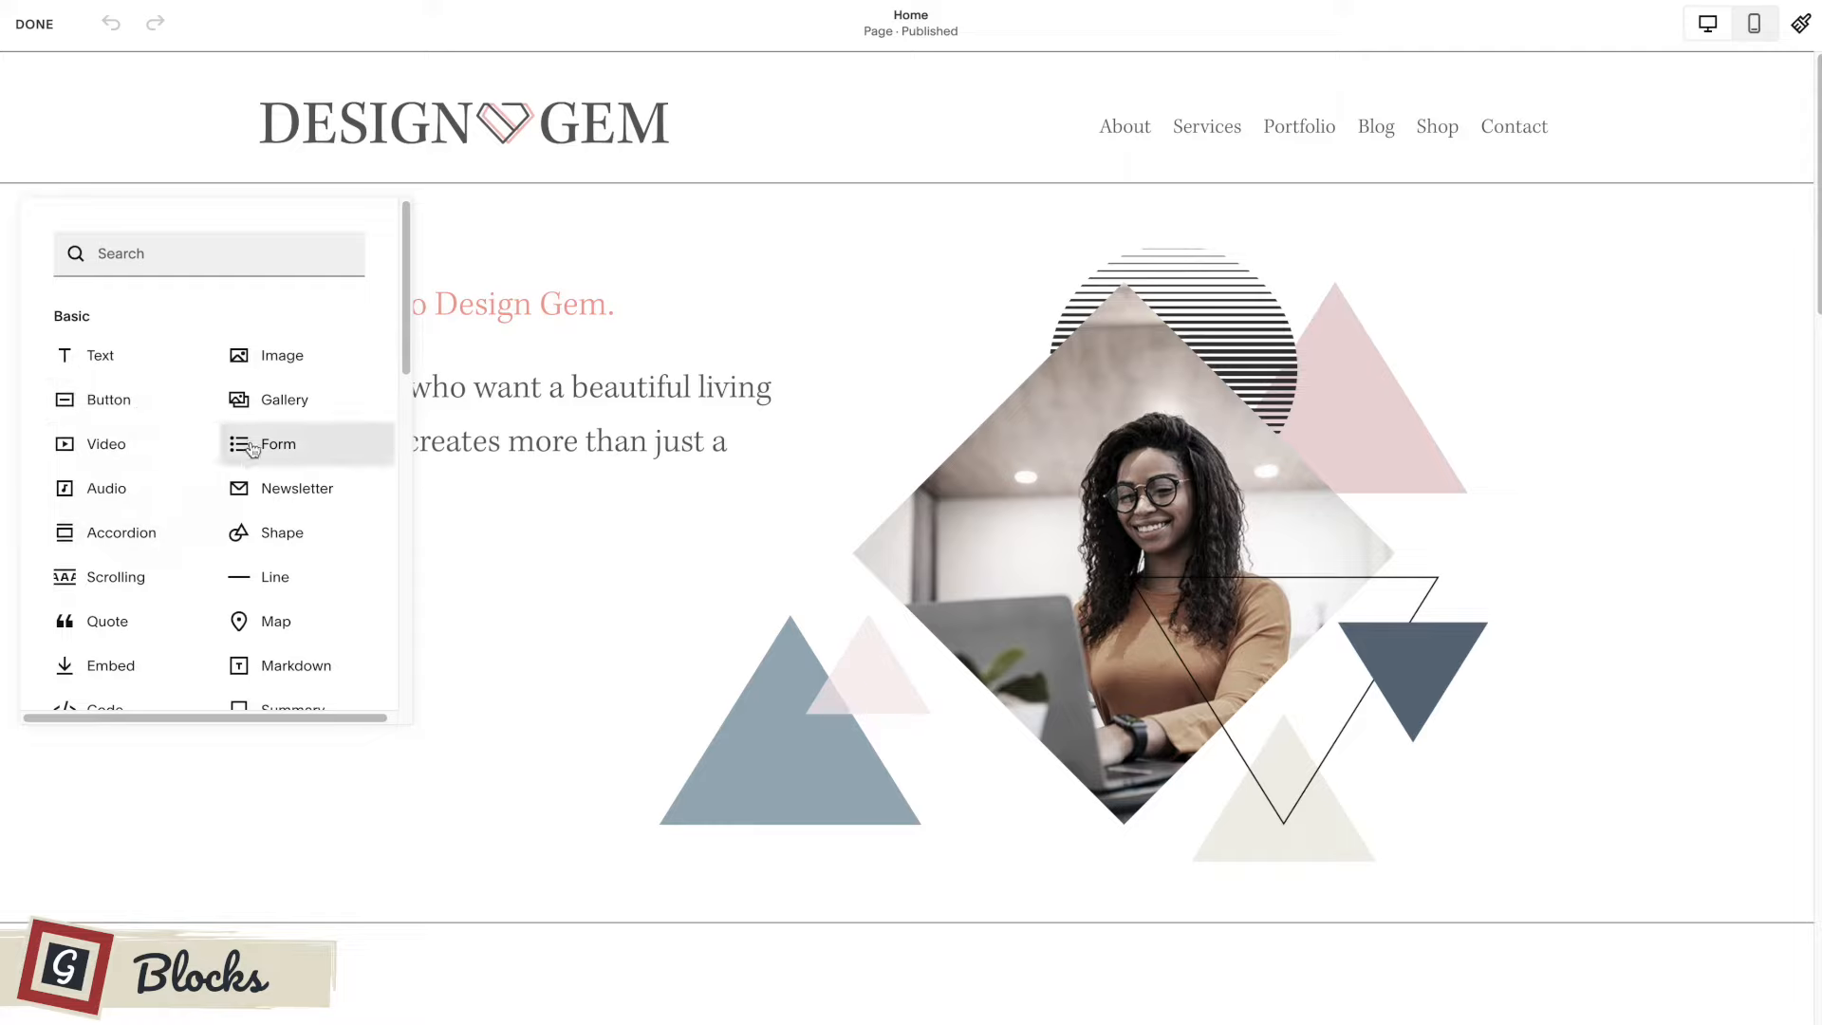
Add a text block reading "Insert text here" below the "Let's chat!" button.
{"action": "left_click", "coordinate": [126, 356]}
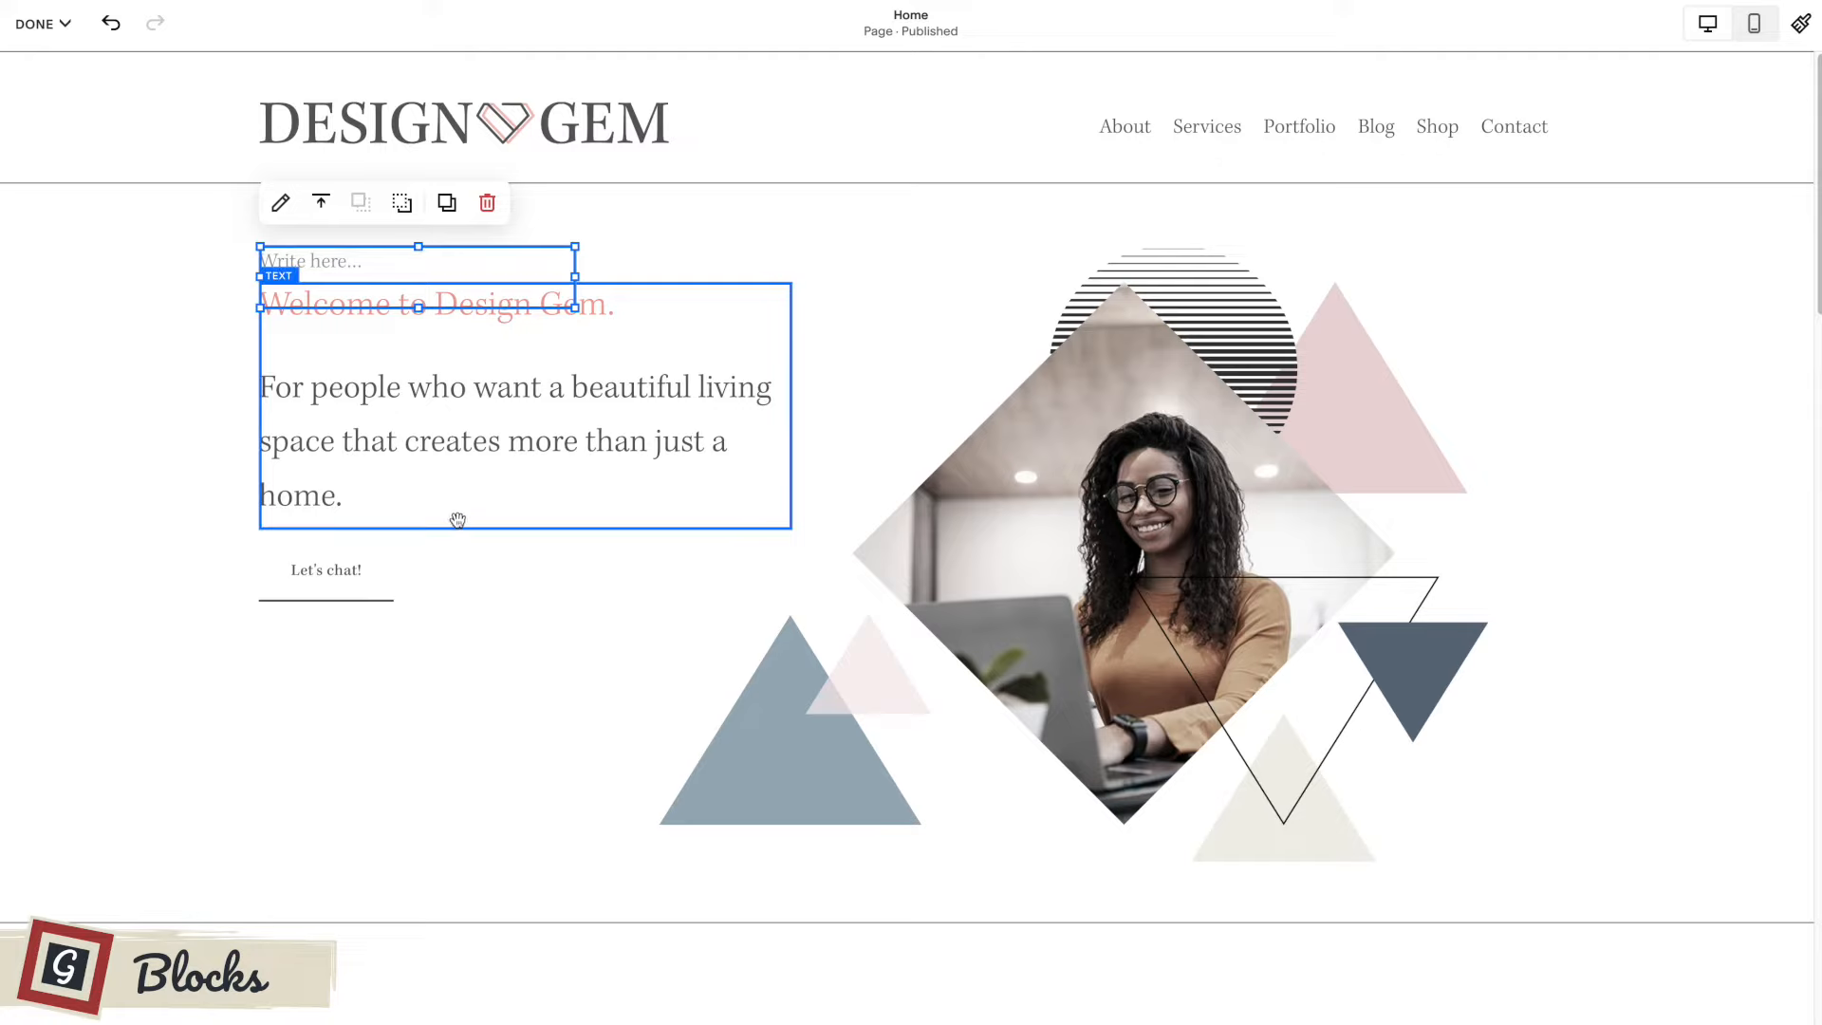
{"action": "left_click", "coordinate": [458, 579]}
{"action": "left_click_drag", "start_coordinate": [452, 252], "coordinate": [455, 668]}
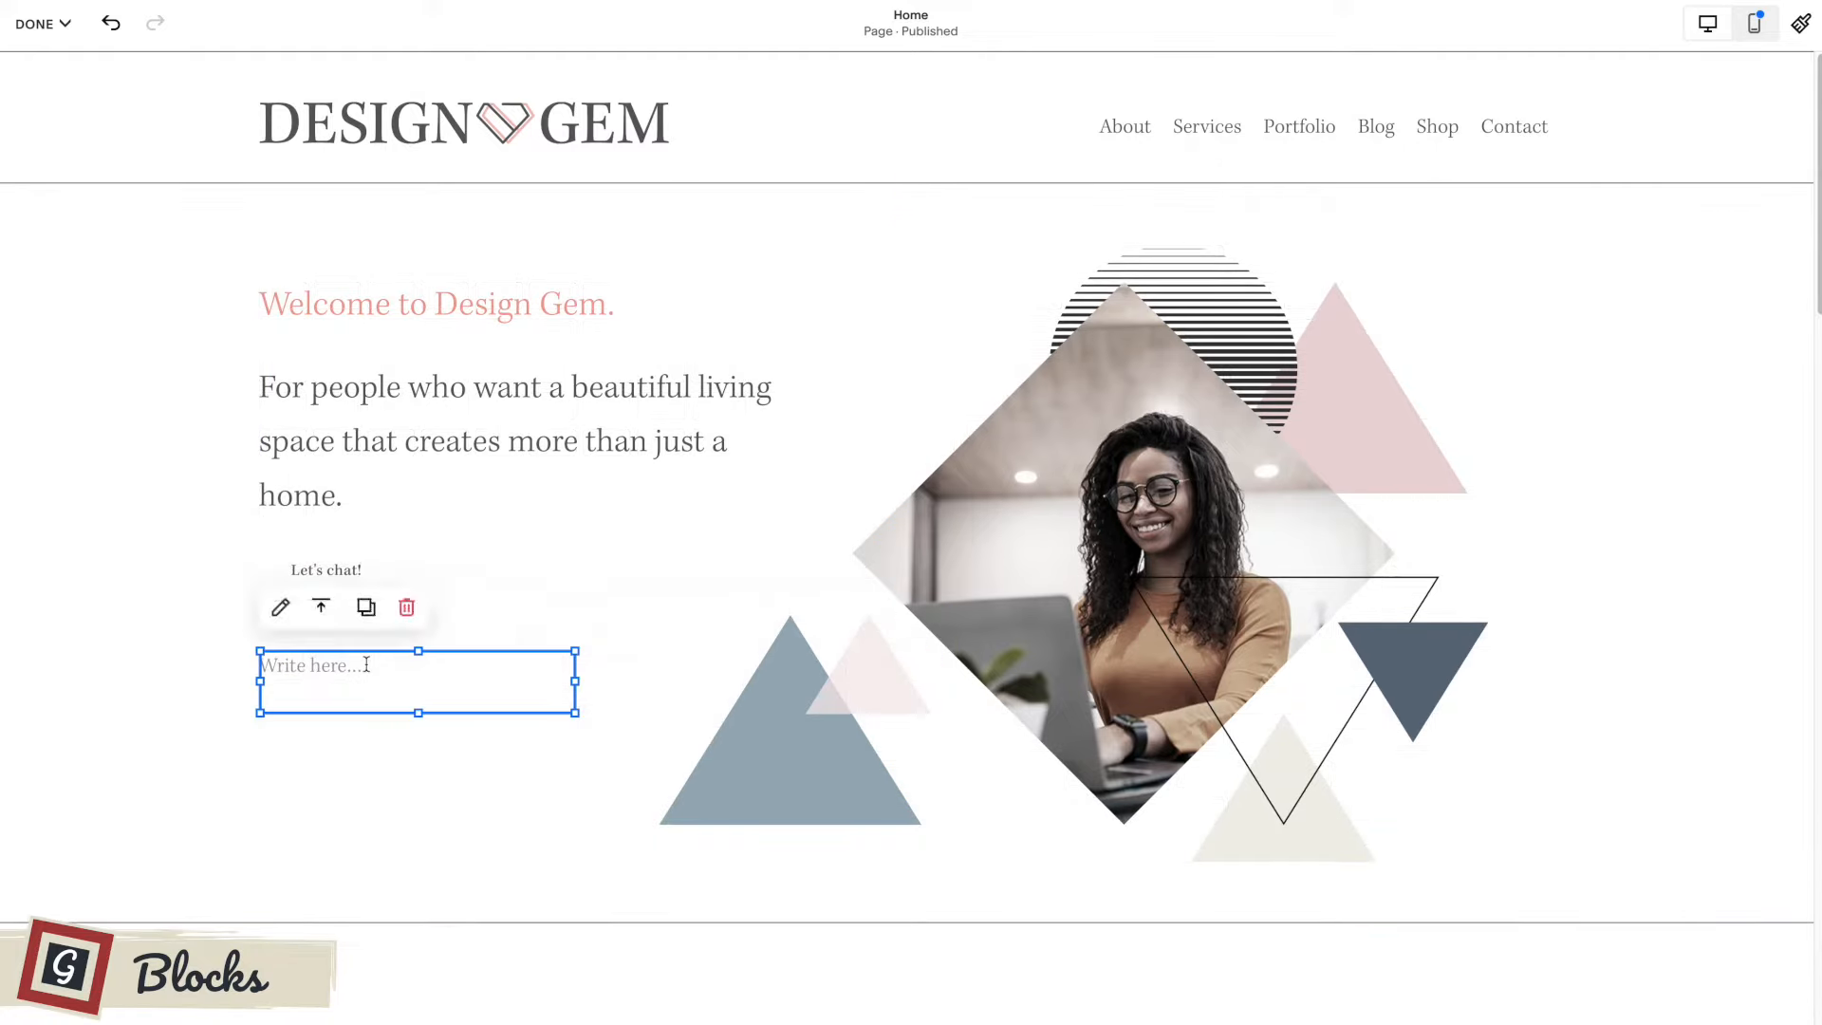
{"action": "left_click", "coordinate": [366, 665]}
{"action": "type", "text": "Ins"}
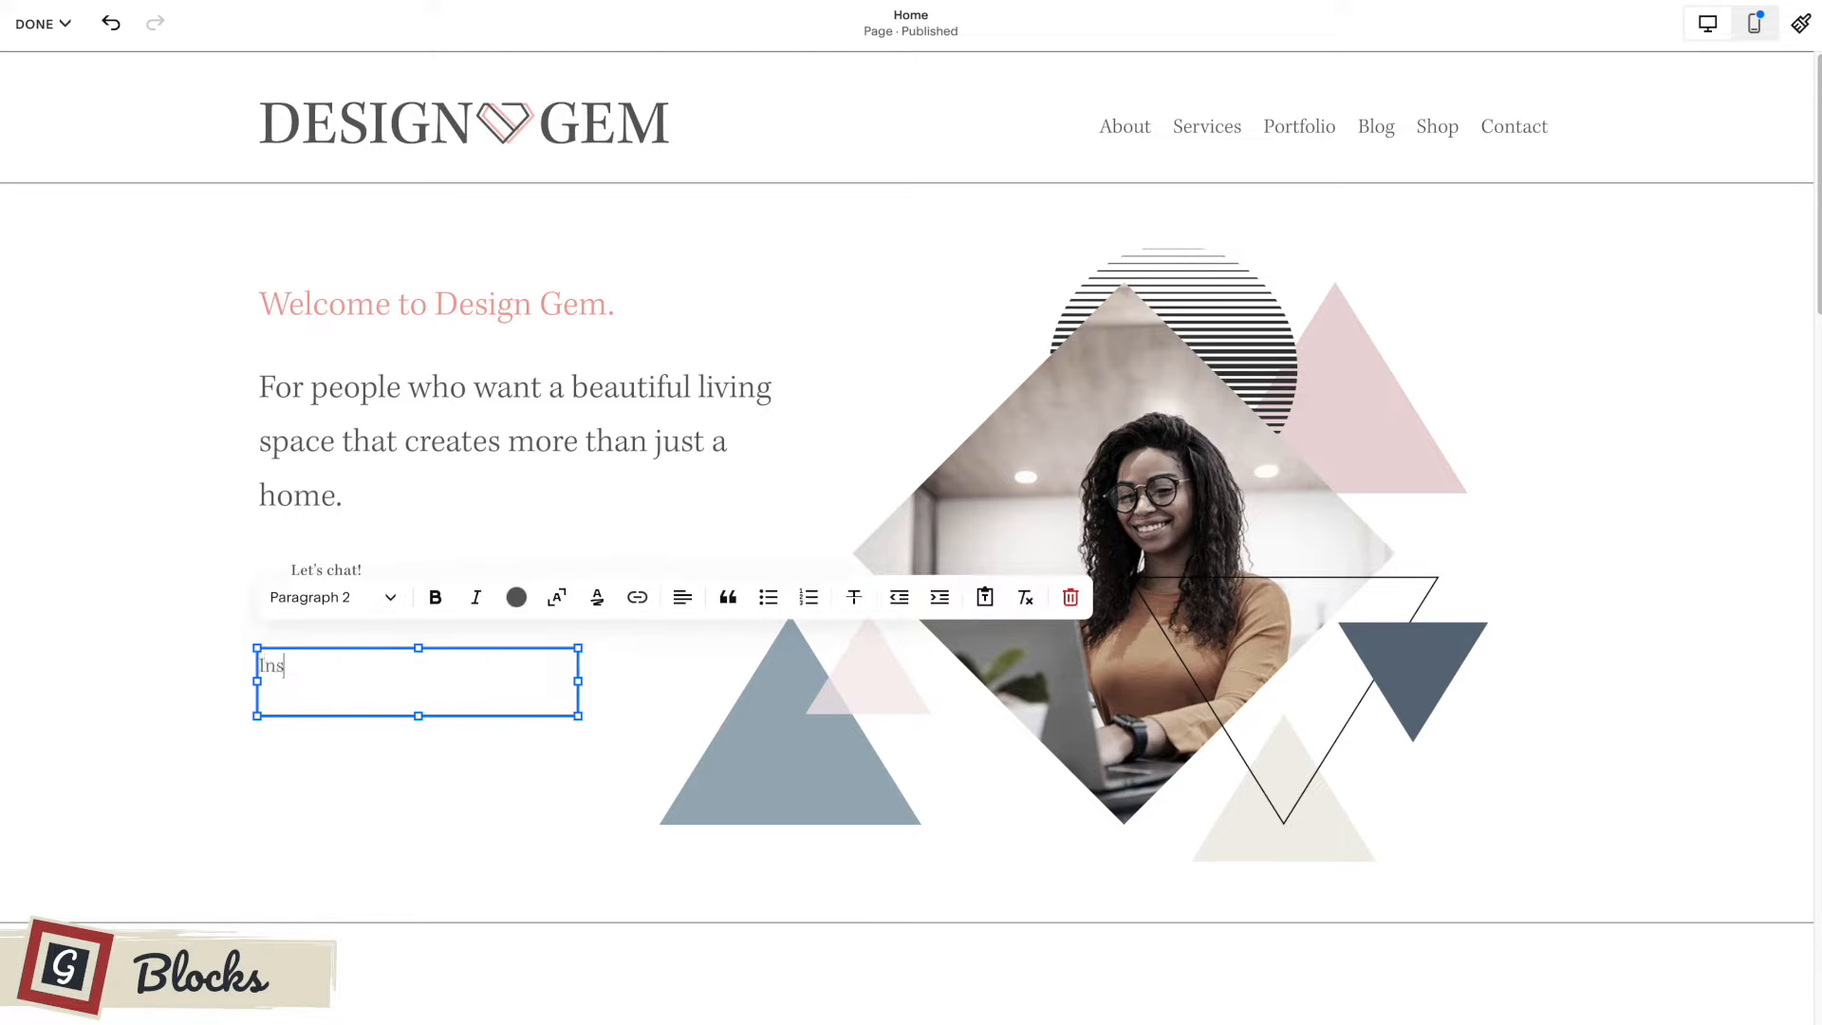
{"action": "type", "text": "ert text here"}
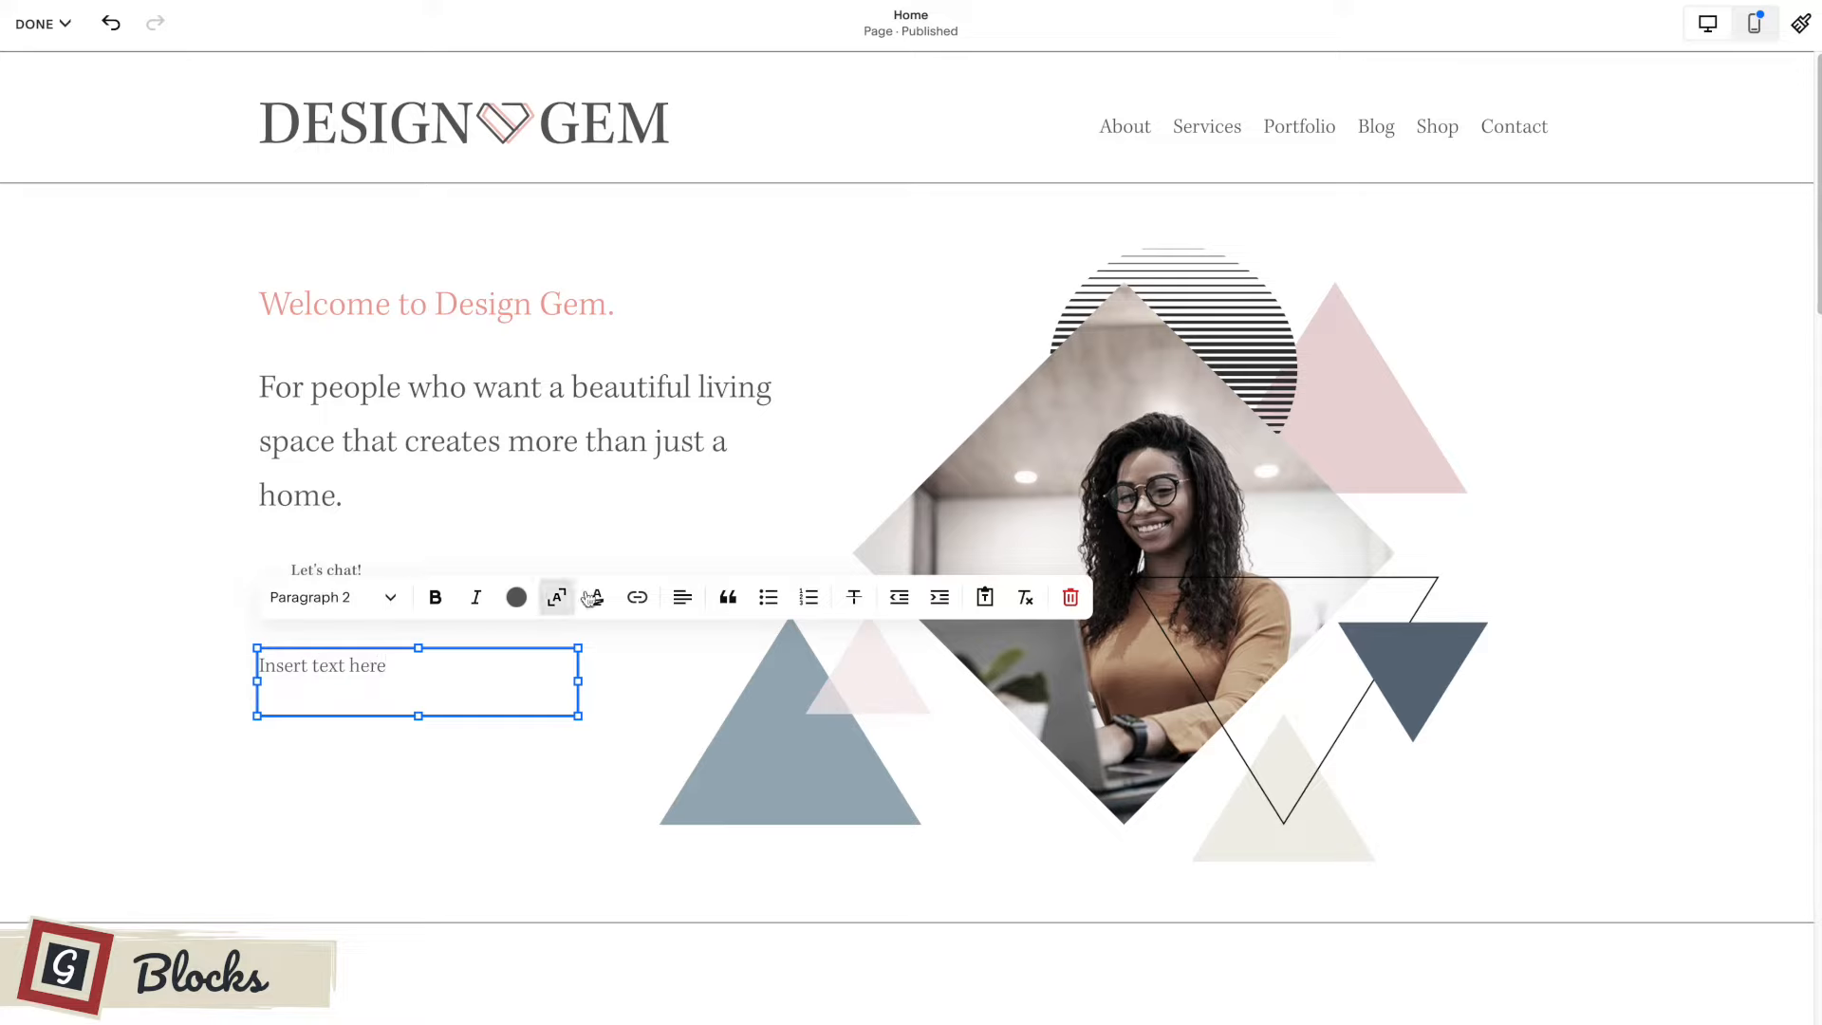
Widen the new text block and format its text as Heading 2.
{"action": "left_click_drag", "start_coordinate": [572, 680], "coordinate": [685, 680]}
{"action": "triple_click", "coordinate": [362, 673]}
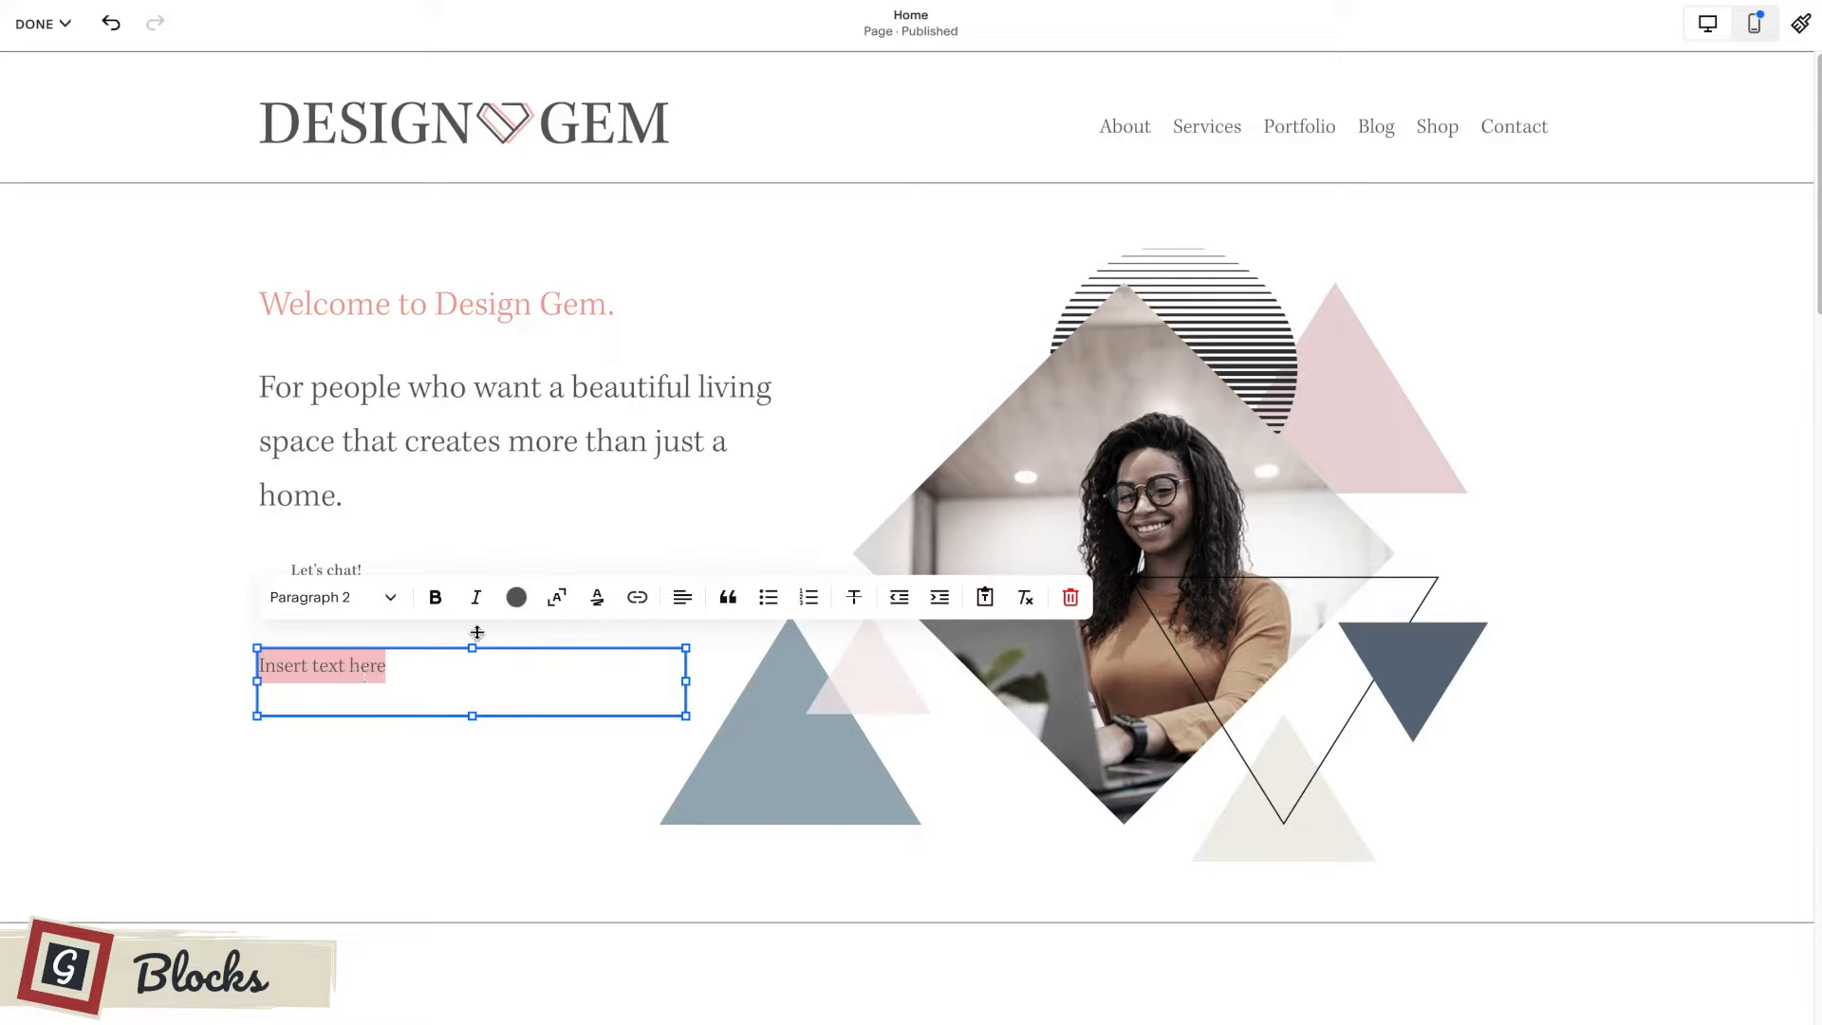
{"action": "left_click", "coordinate": [370, 598]}
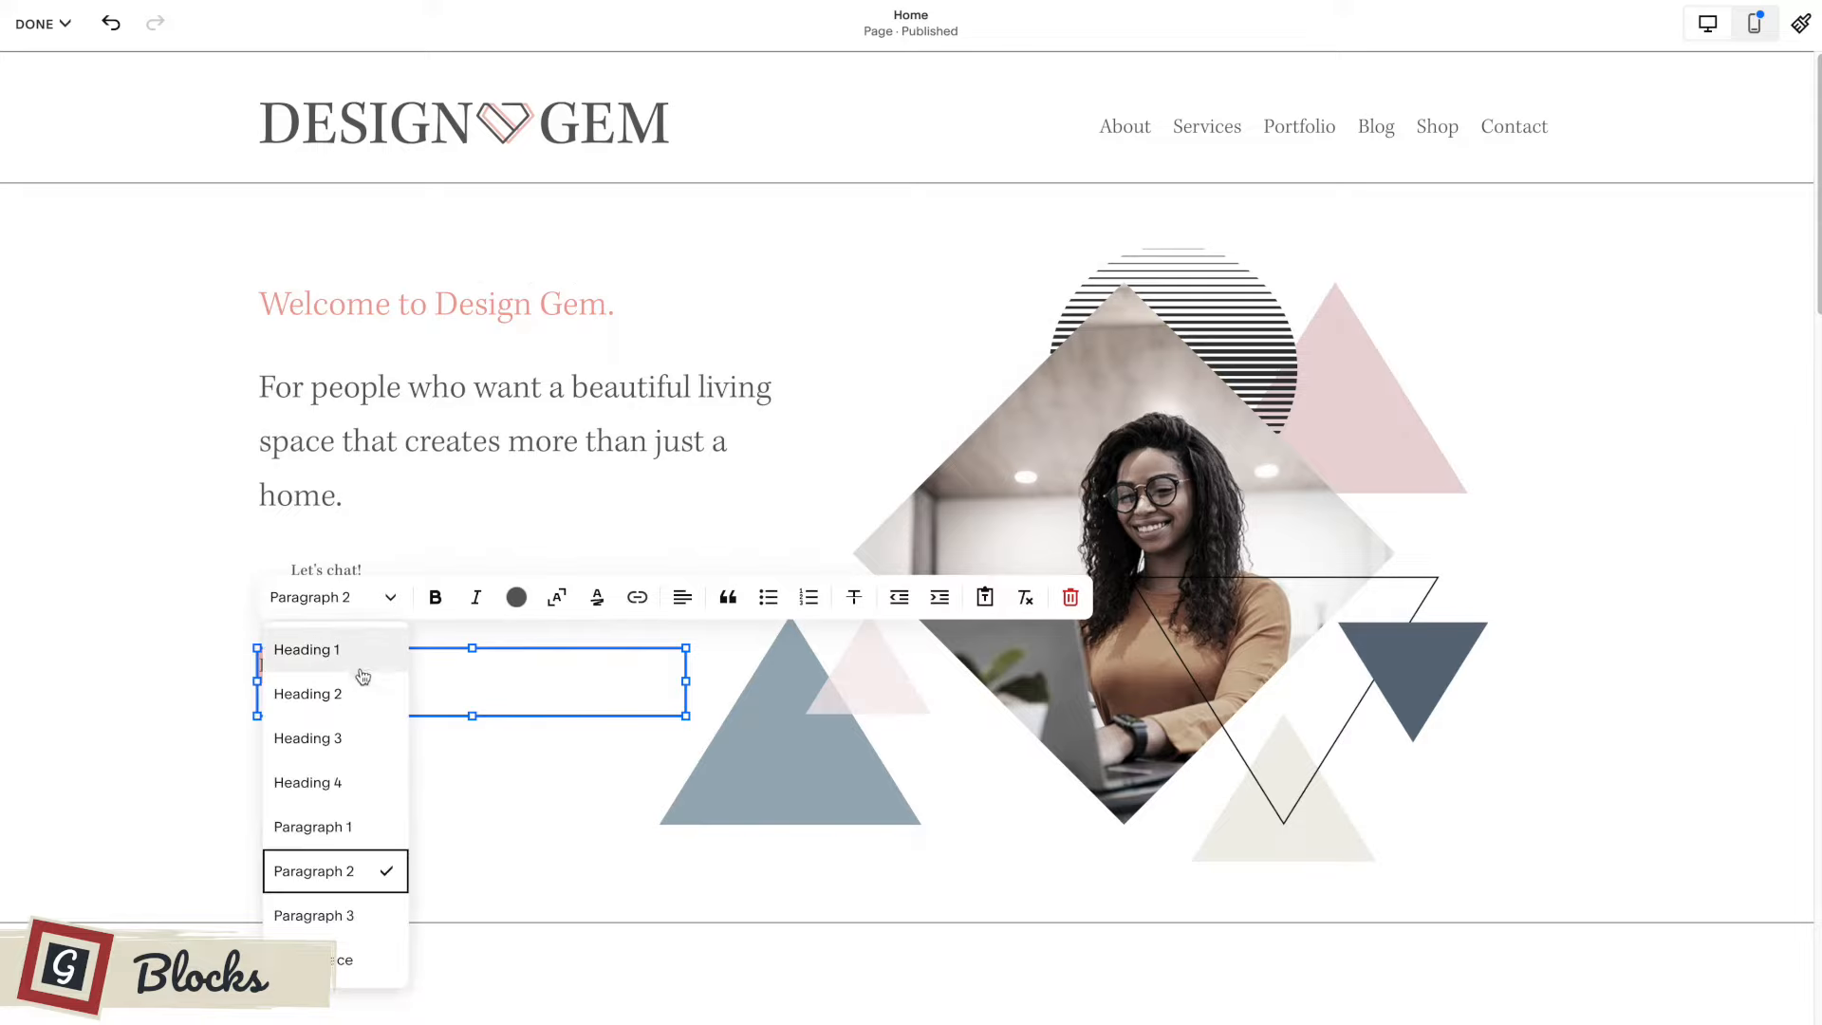
{"action": "left_click", "coordinate": [359, 694]}
{"action": "left_click", "coordinate": [413, 677]}
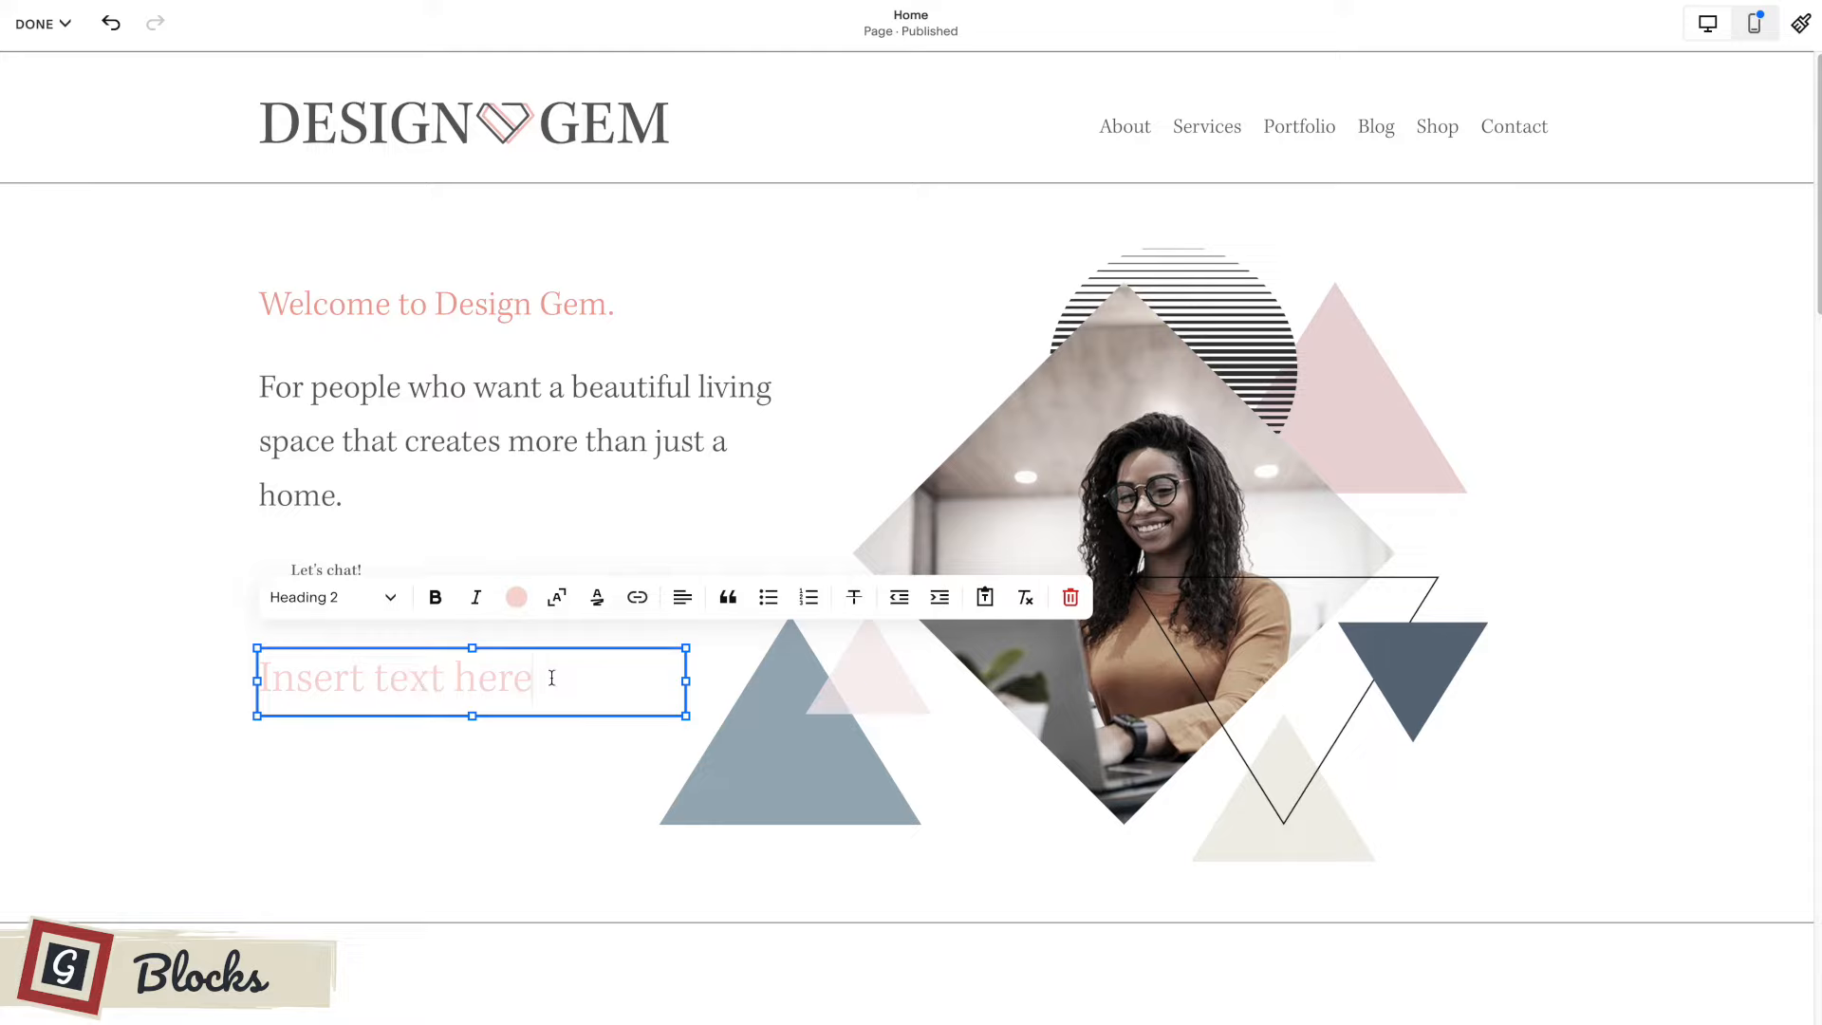
{"action": "left_click", "coordinate": [347, 604]}
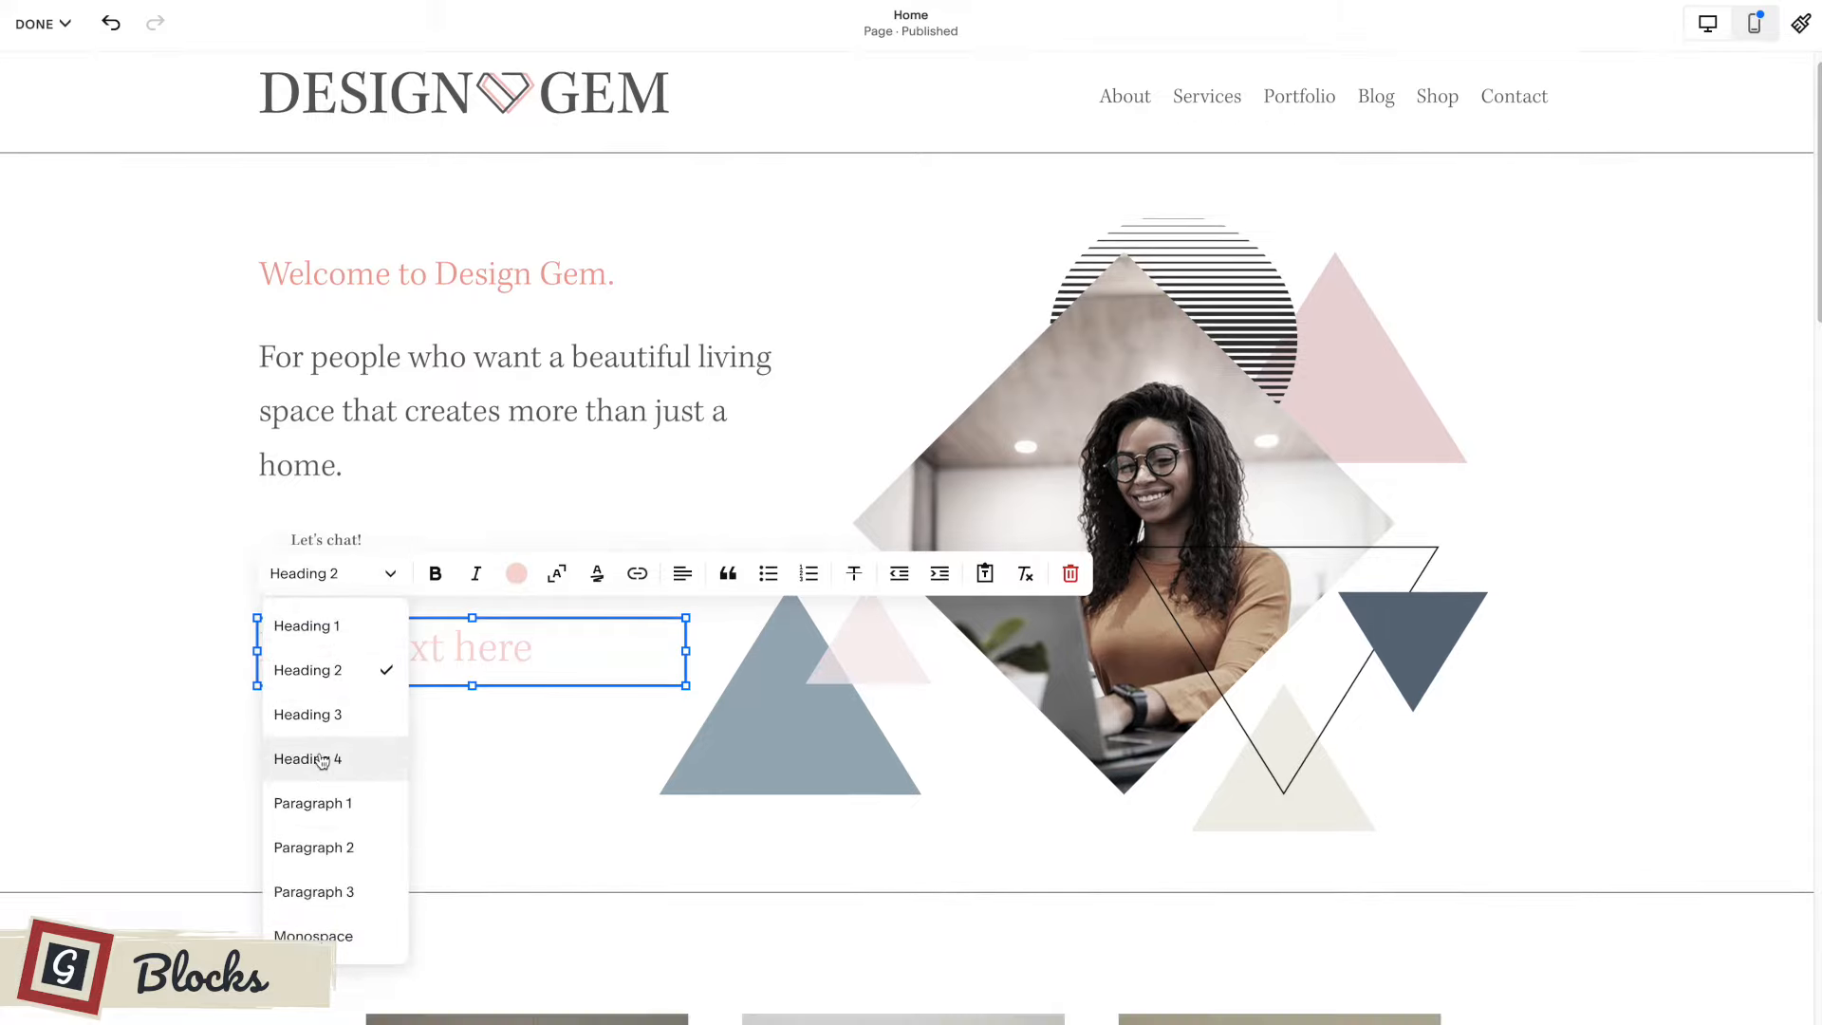
{"action": "left_click", "coordinate": [562, 677]}
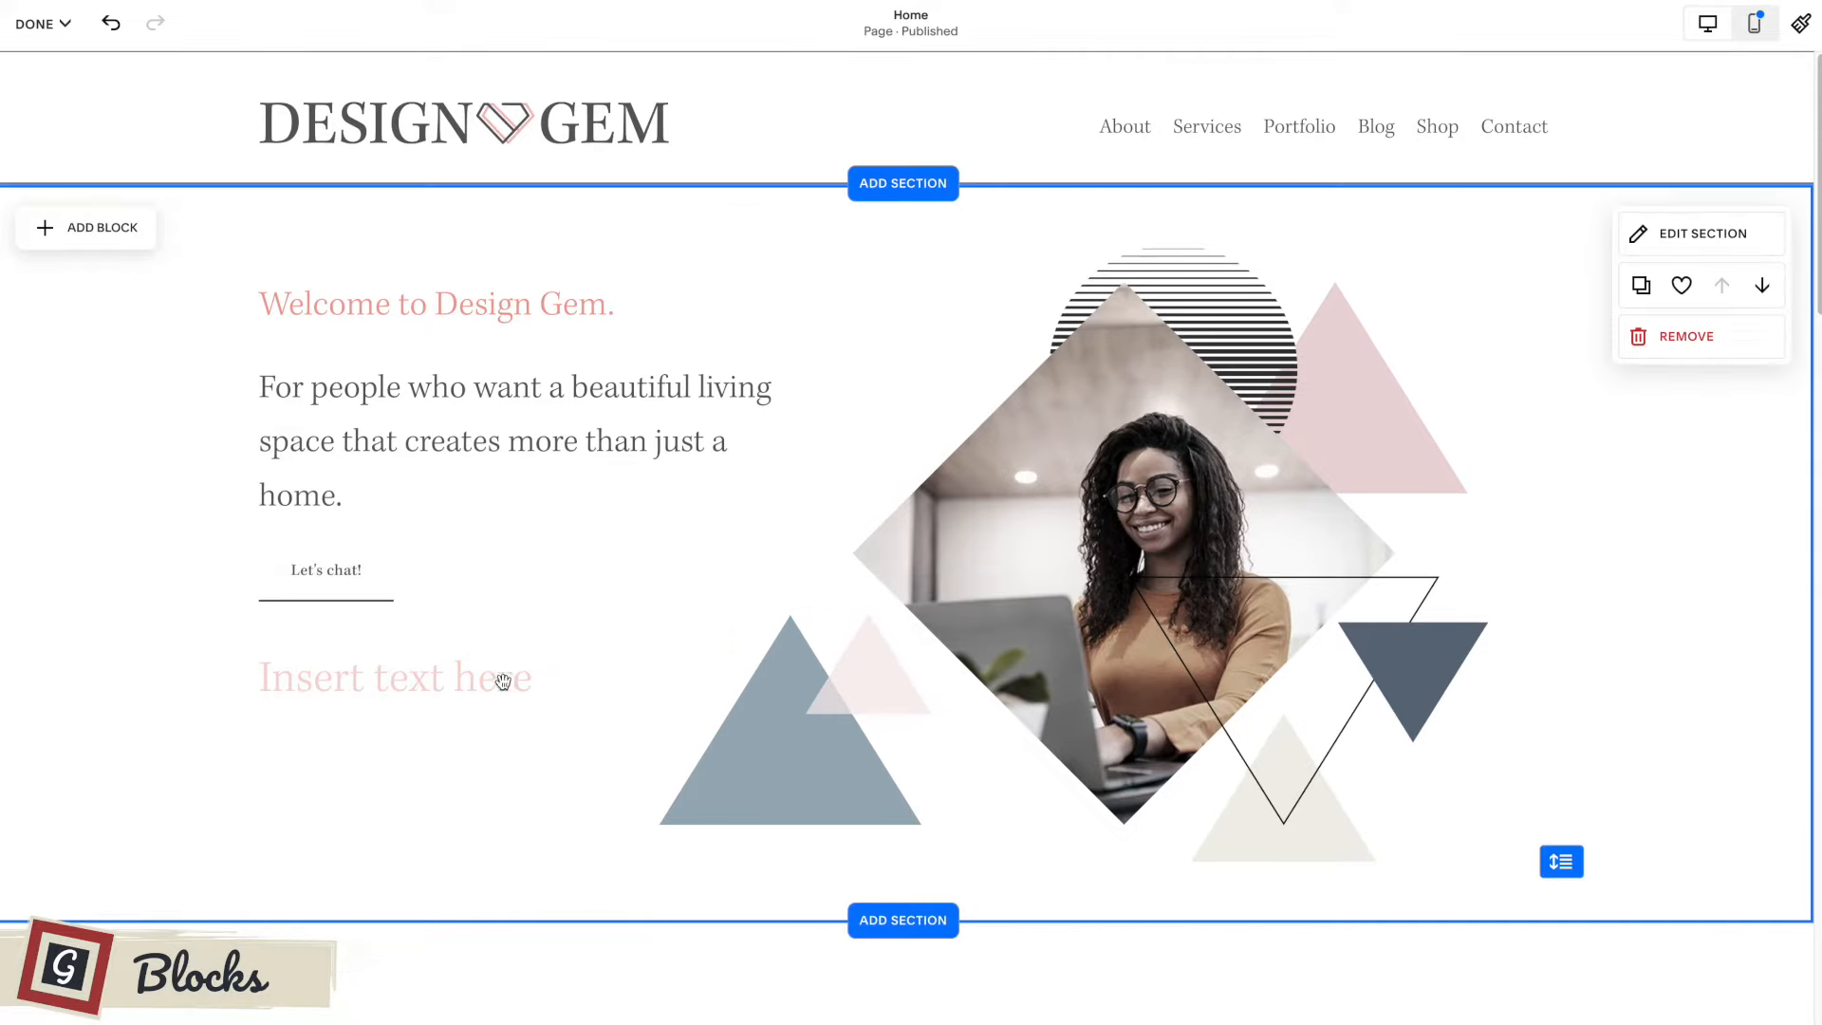
Recolor the word "here" in the new text block with the dark grey palette color.
{"action": "double_click", "coordinate": [503, 682]}
{"action": "left_click", "coordinate": [517, 597]}
{"action": "left_click", "coordinate": [567, 710]}
Give the word "Insert" the custom red color #CF3636.
{"action": "left_click", "coordinate": [362, 681]}
{"action": "left_click_drag", "start_coordinate": [365, 680], "coordinate": [254, 680]}
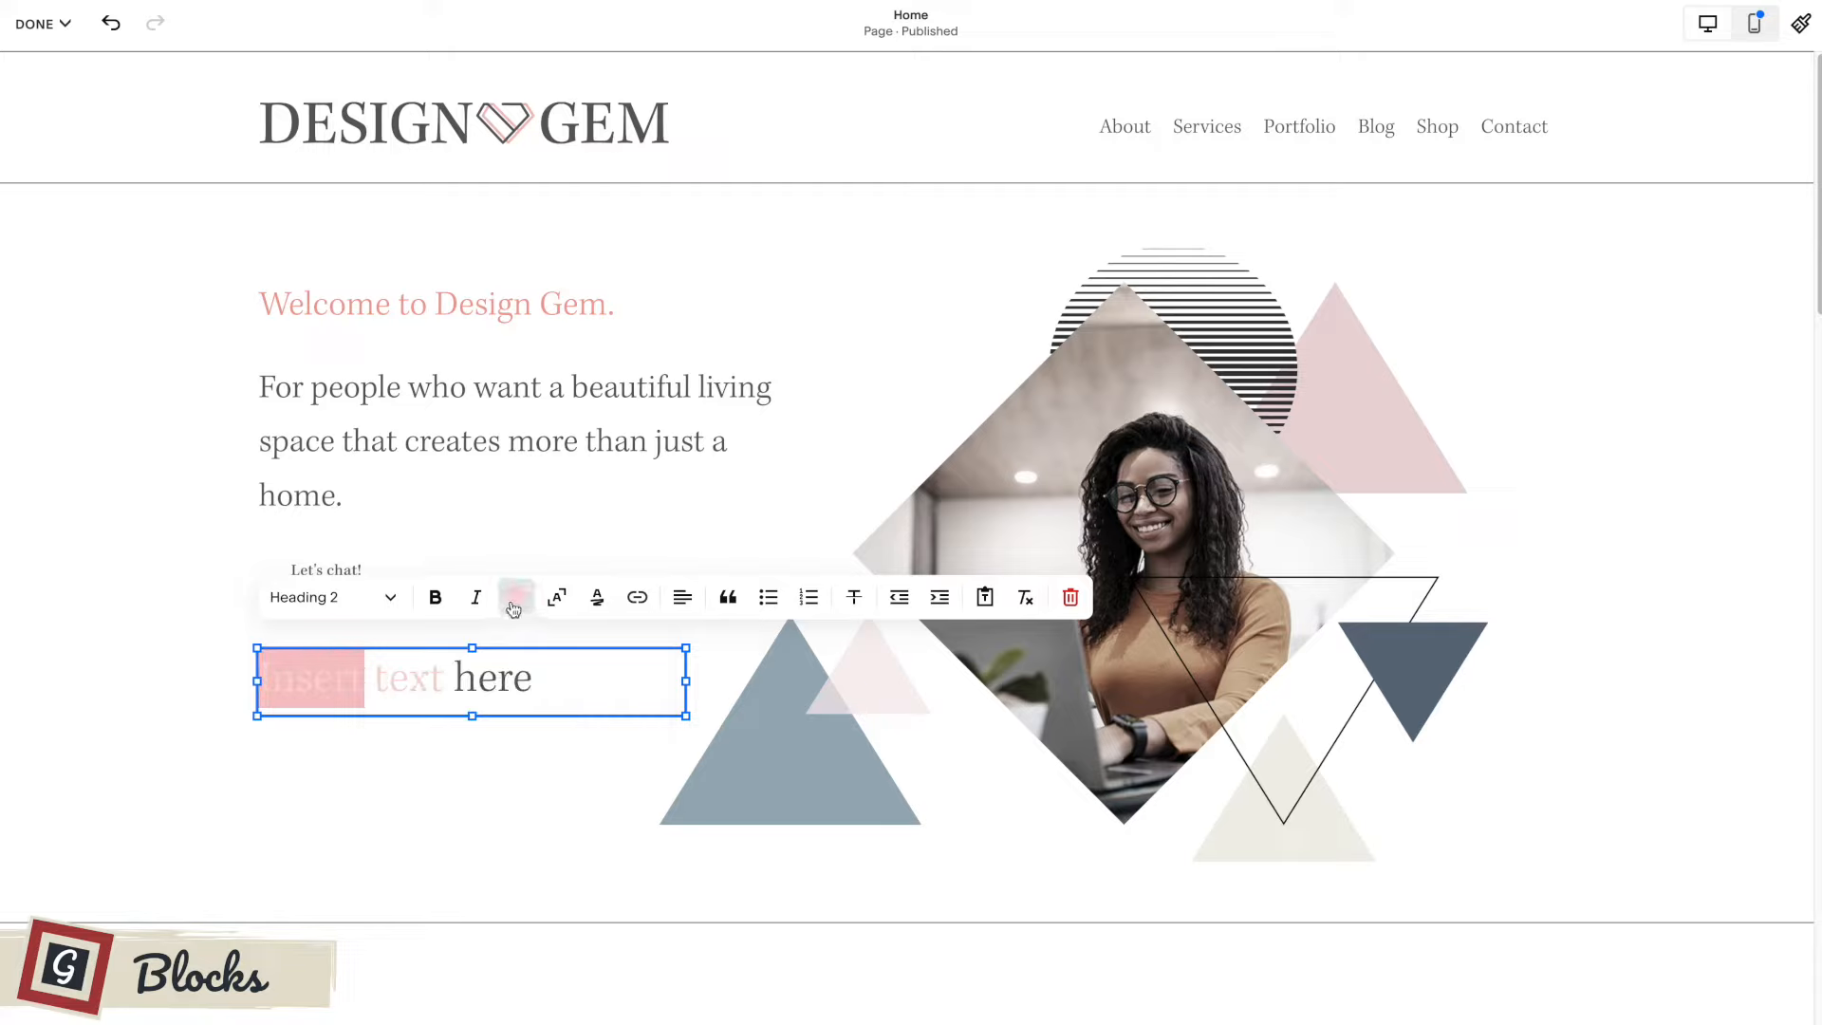
{"action": "left_click", "coordinate": [513, 603]}
{"action": "left_click", "coordinate": [580, 657]}
{"action": "left_click", "coordinate": [577, 739]}
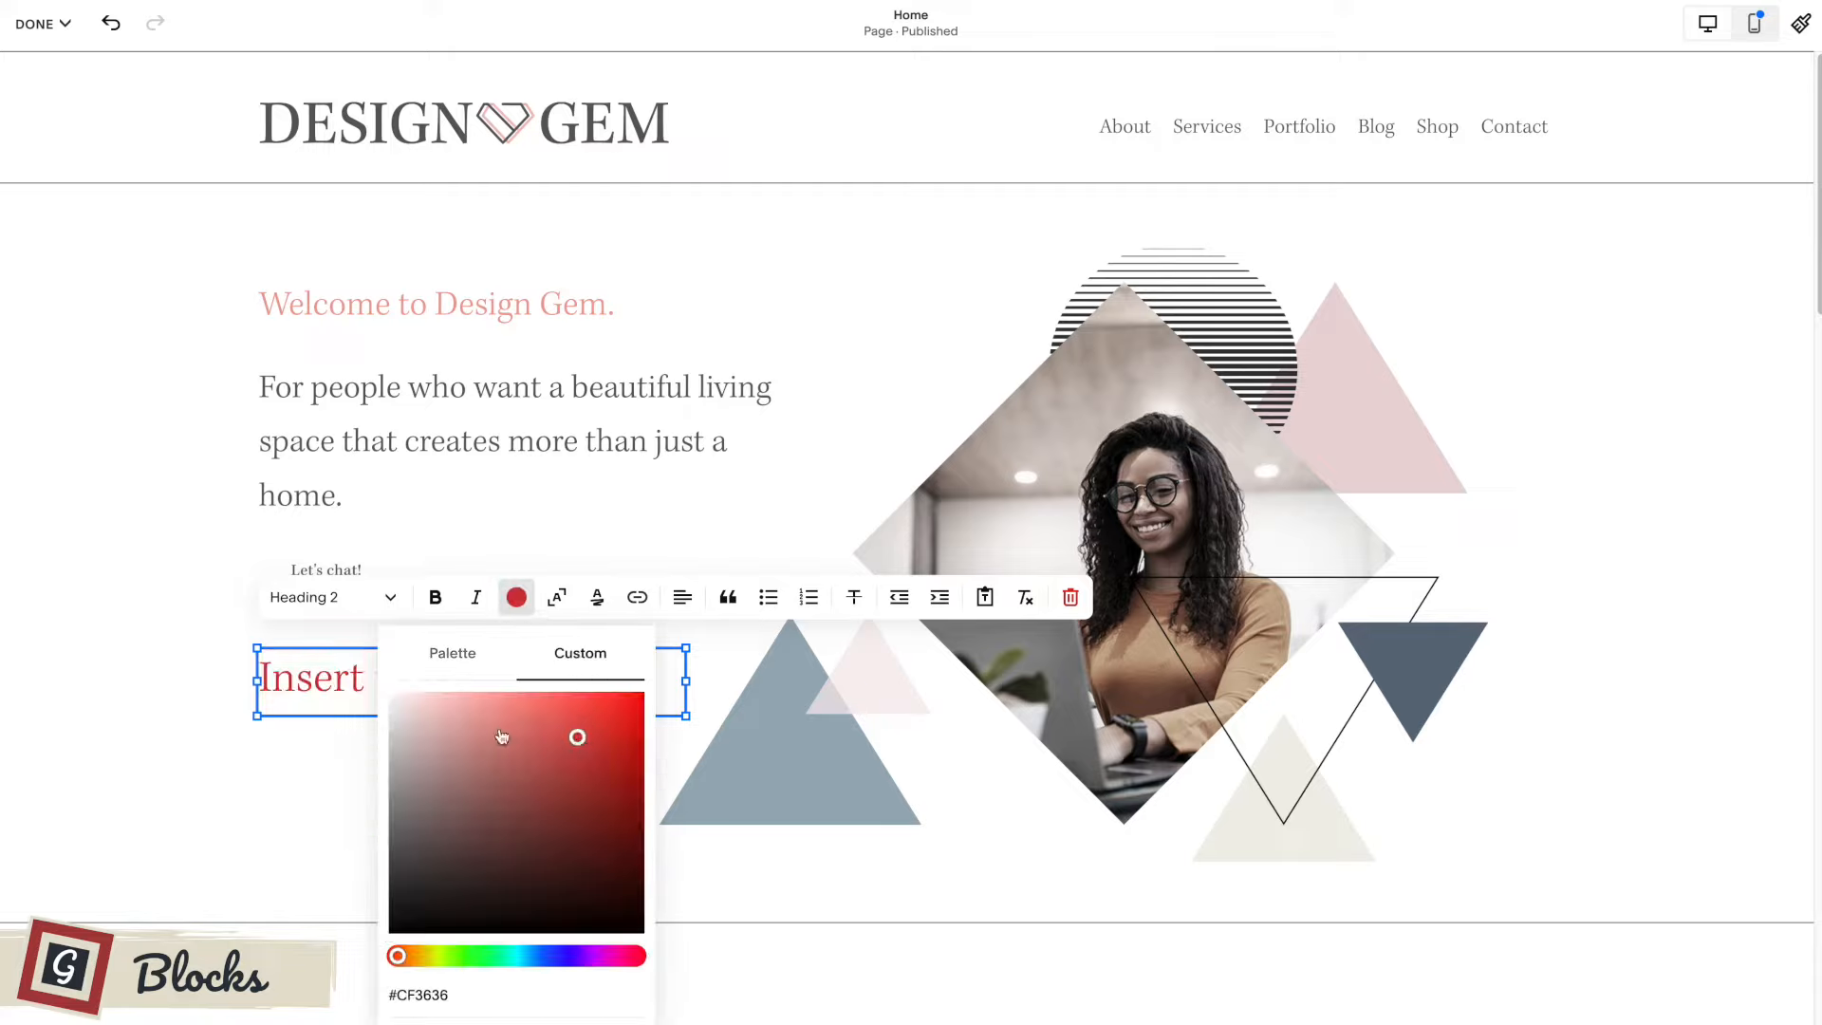
{"action": "left_click", "coordinate": [328, 682]}
{"action": "left_click", "coordinate": [412, 751]}
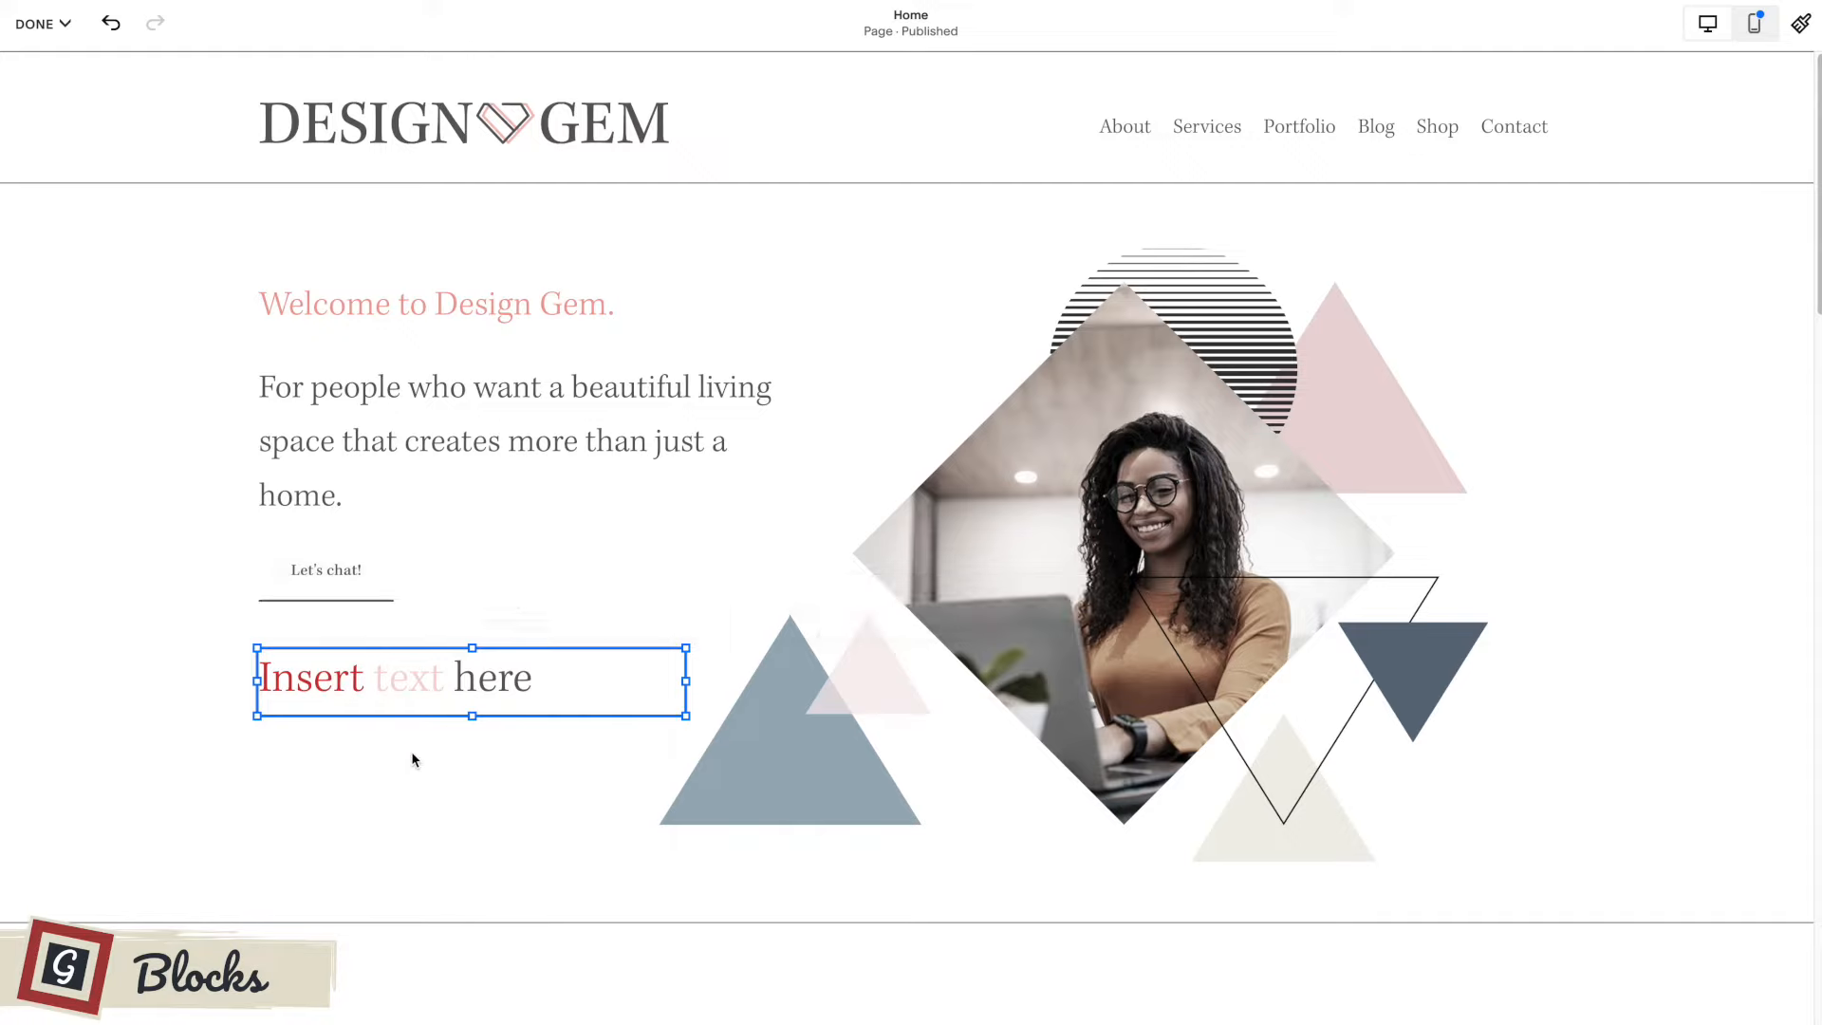
Try the centered and justified alignments on the whole "Insert text here" line, ending on centered.
{"action": "left_click", "coordinate": [532, 672]}
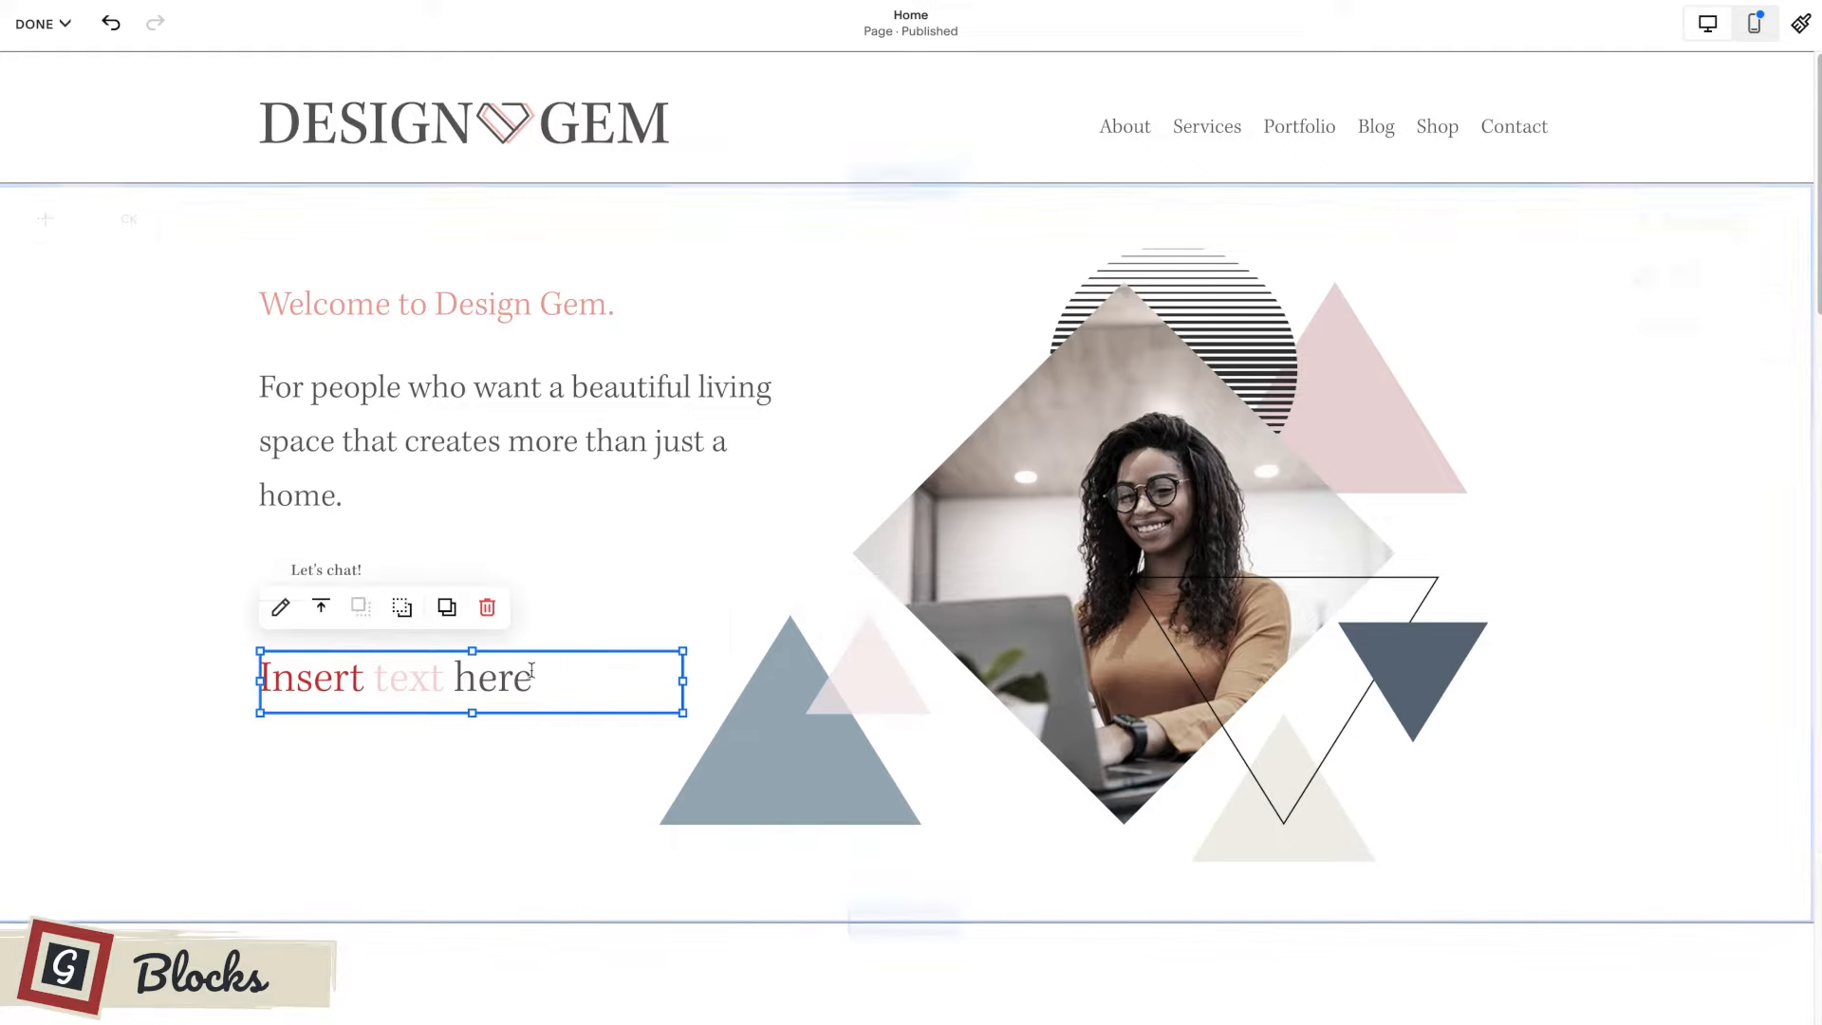
{"action": "triple_click", "coordinate": [287, 667]}
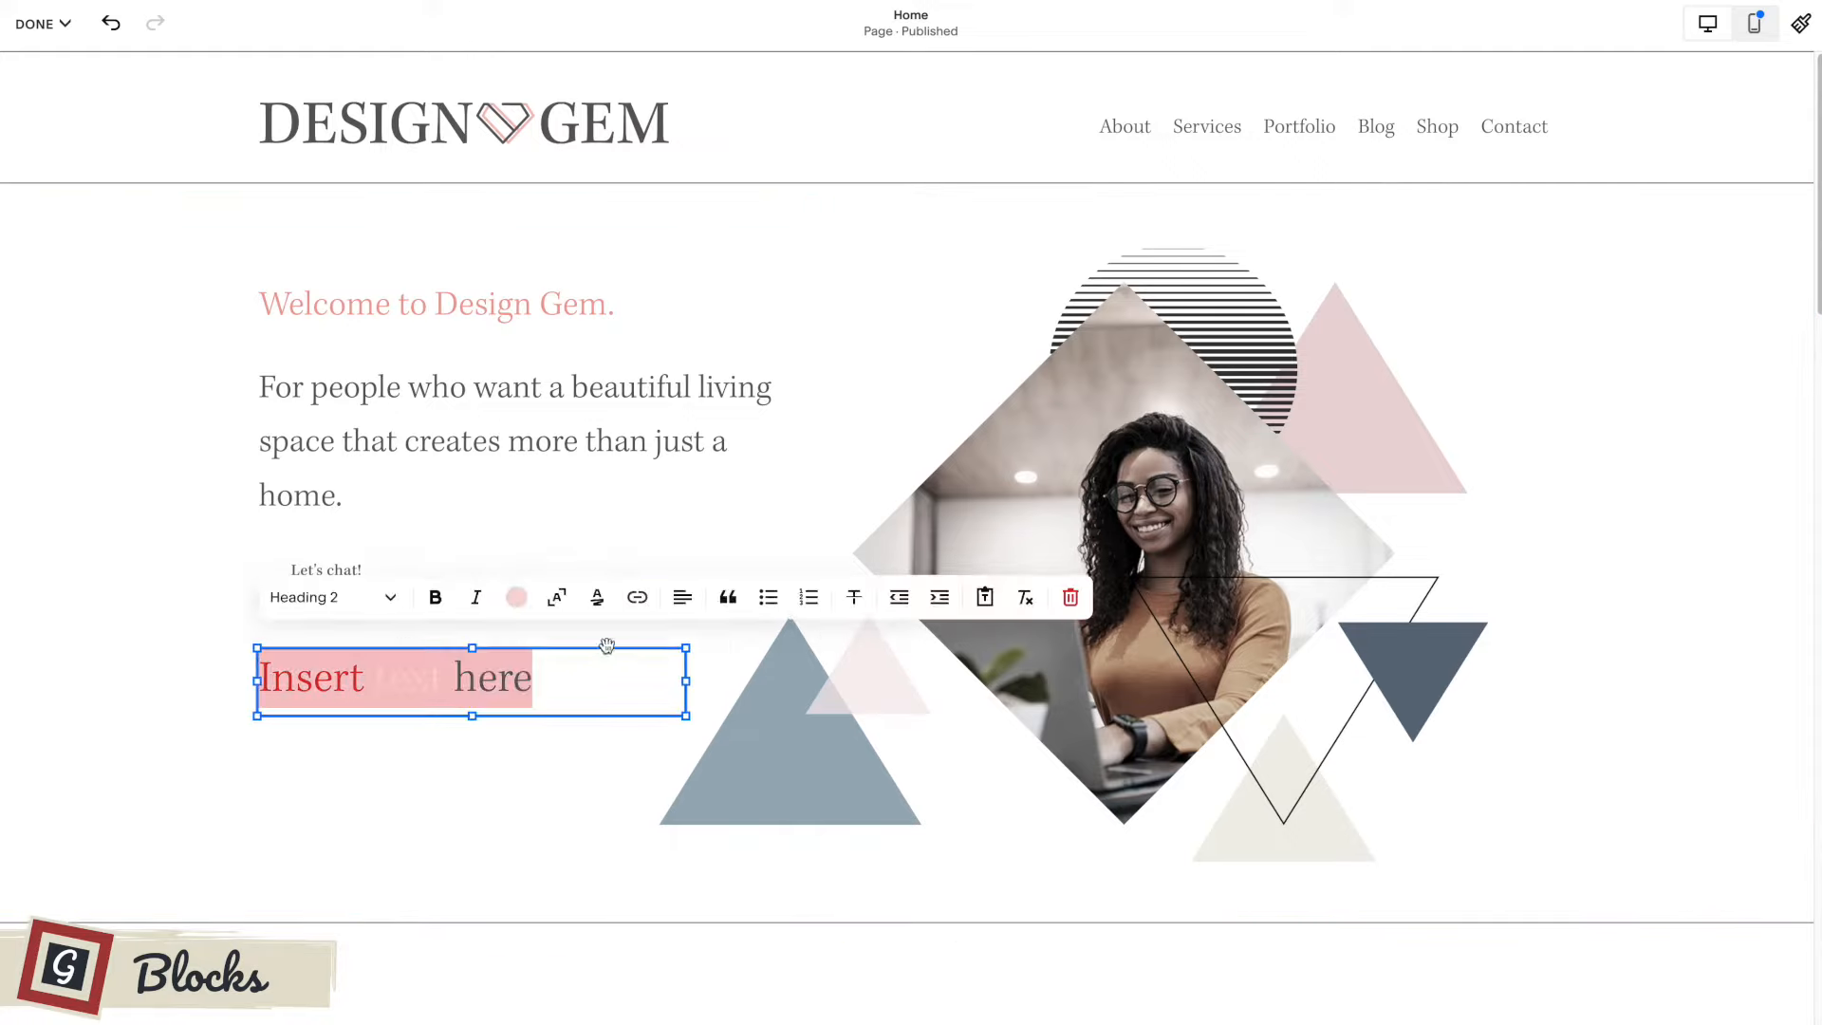
{"action": "left_click", "coordinate": [682, 597]}
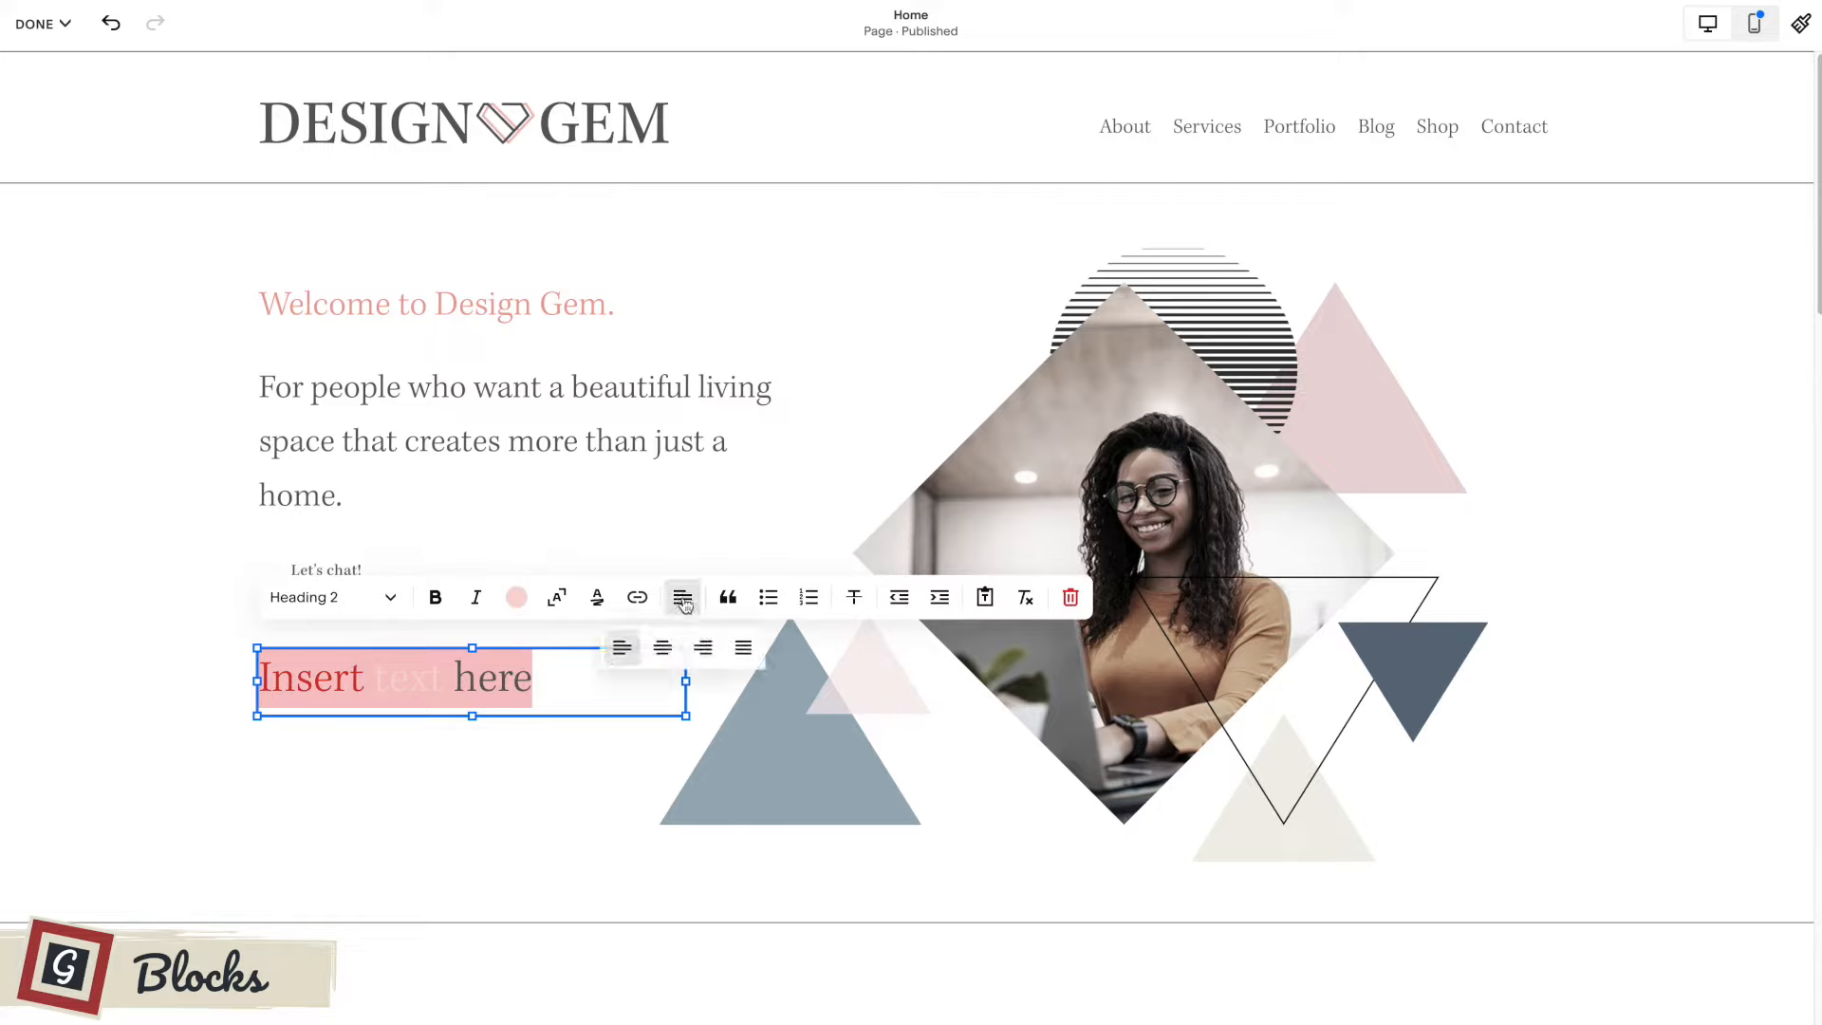
{"action": "left_click", "coordinate": [664, 647]}
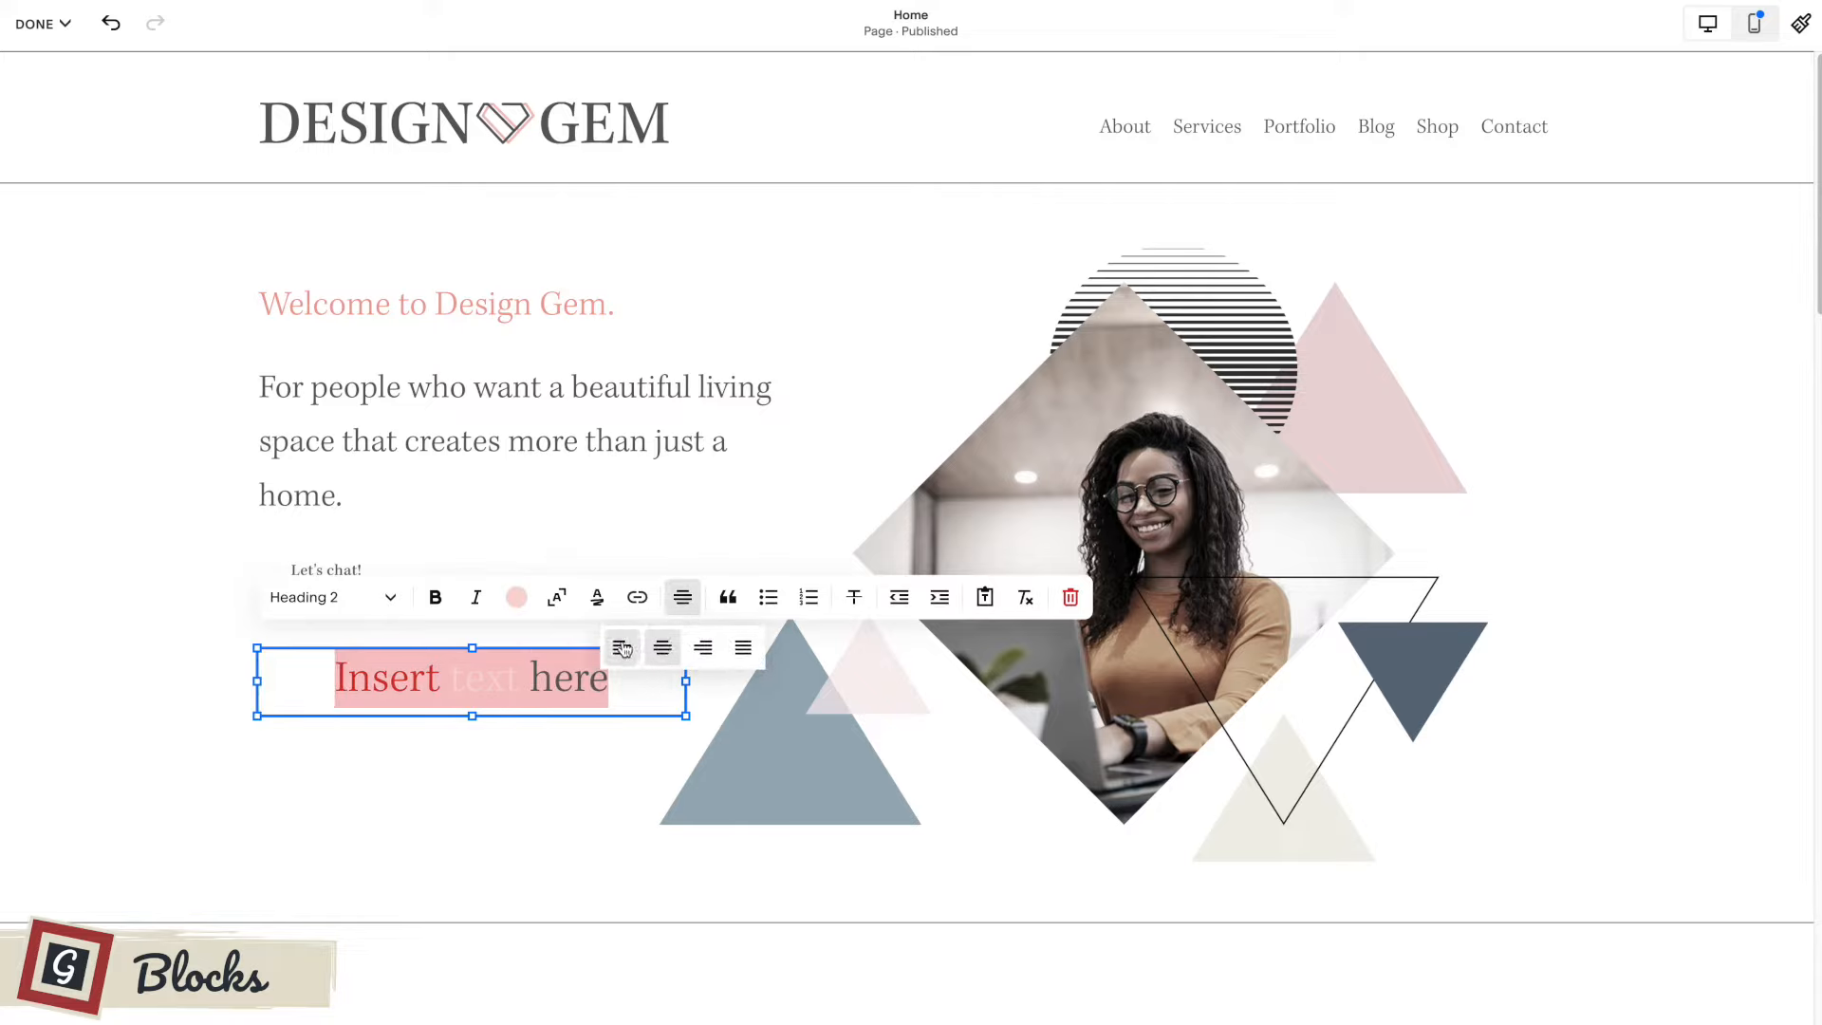
{"action": "left_click", "coordinate": [743, 648]}
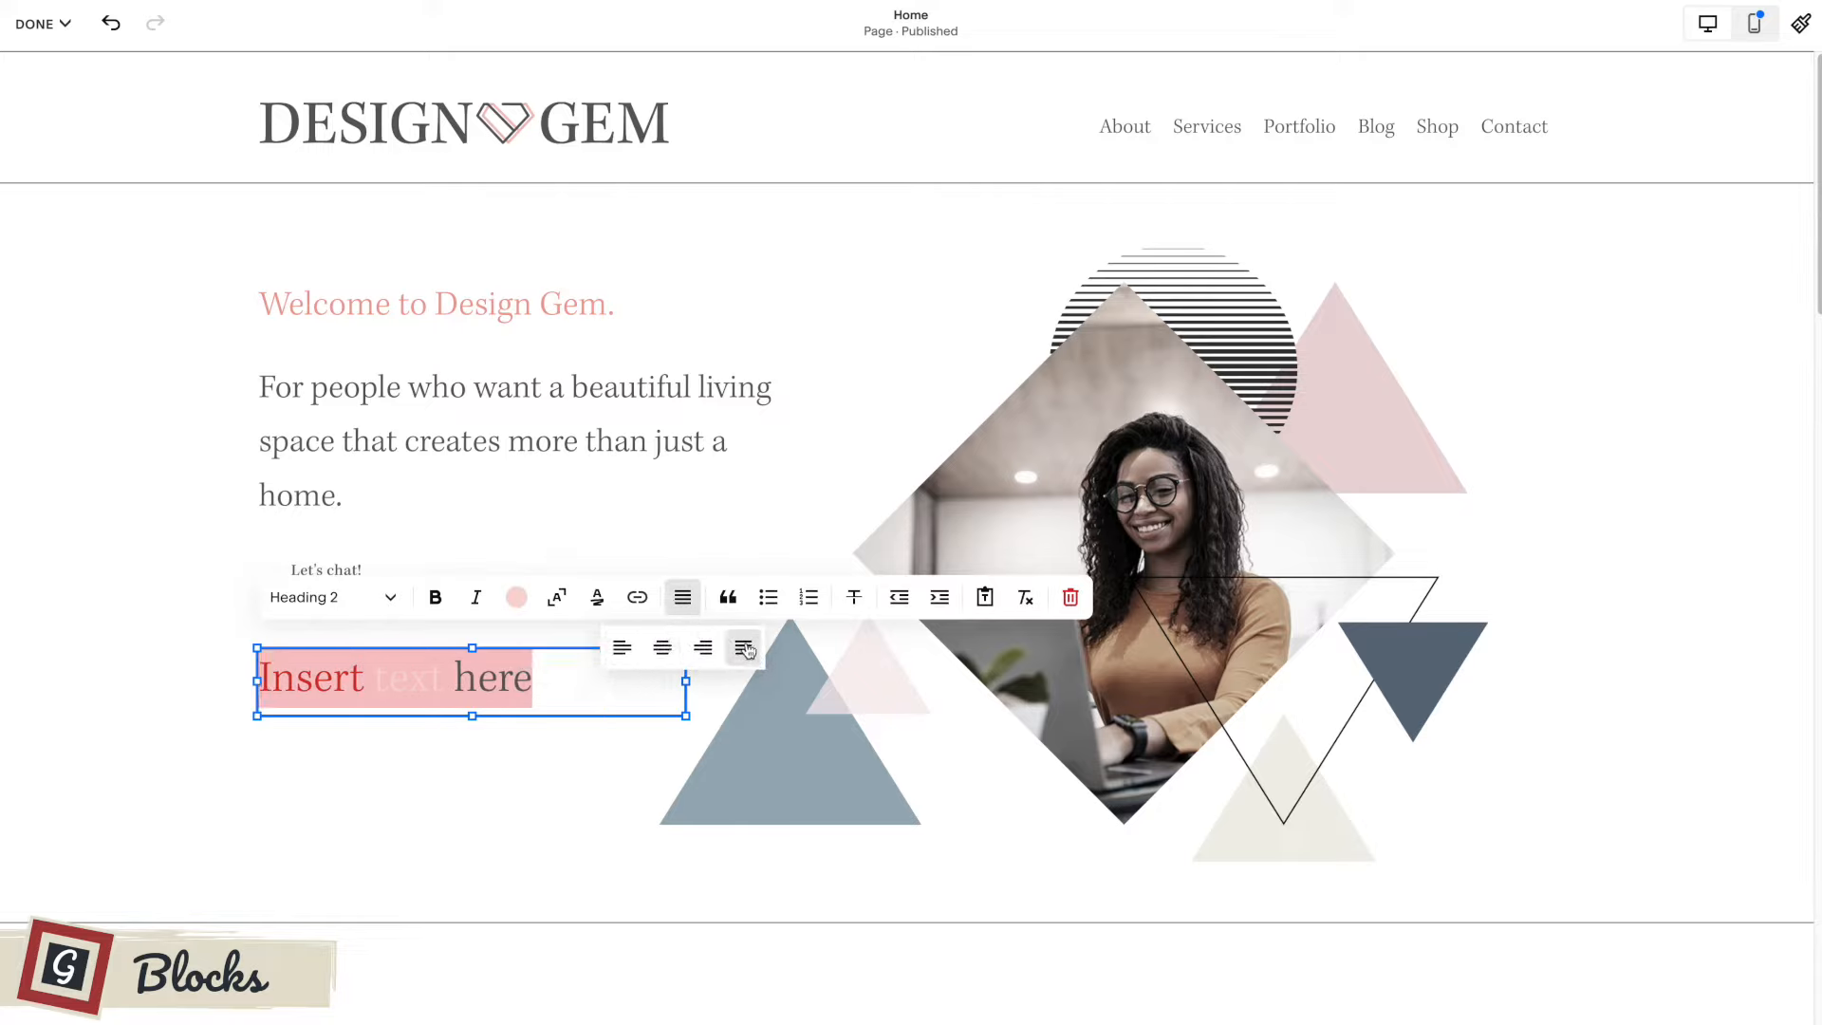
{"action": "left_click", "coordinate": [662, 647]}
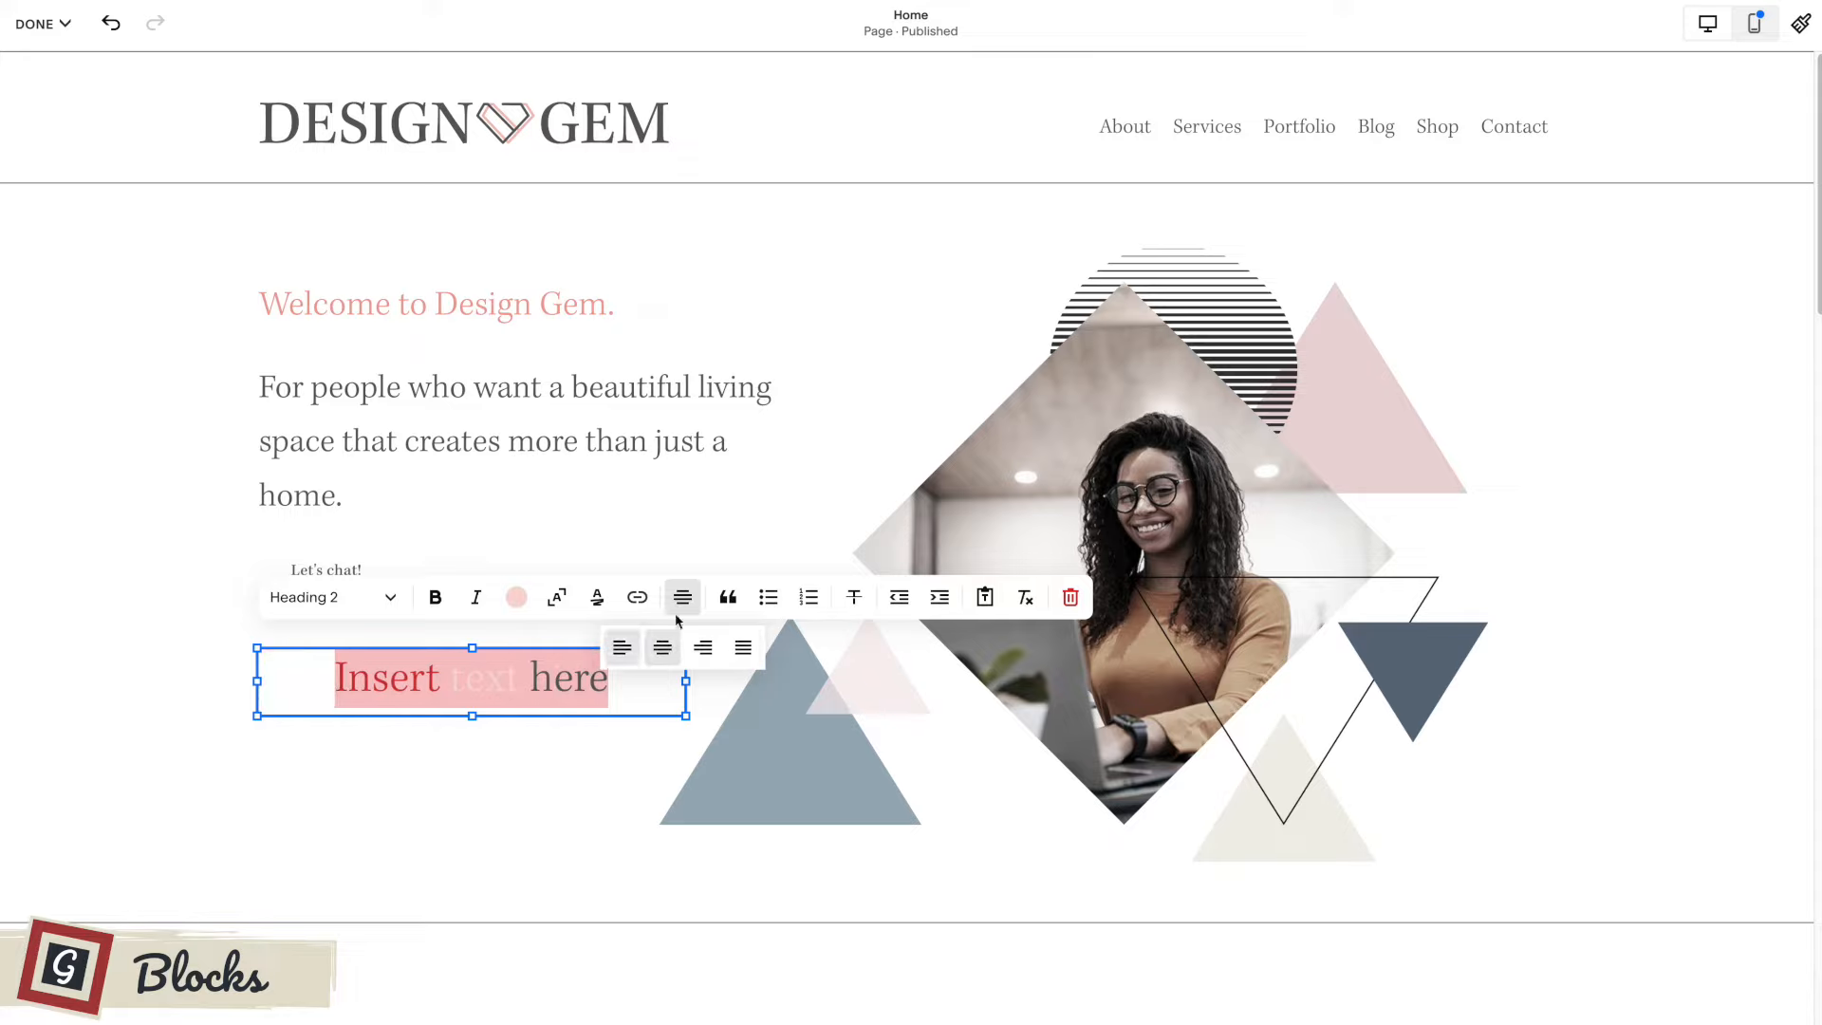
Try the bulleted and numbered list styles on the "Insert text here" line, ending on the bulleted list.
{"action": "left_click", "coordinate": [768, 597]}
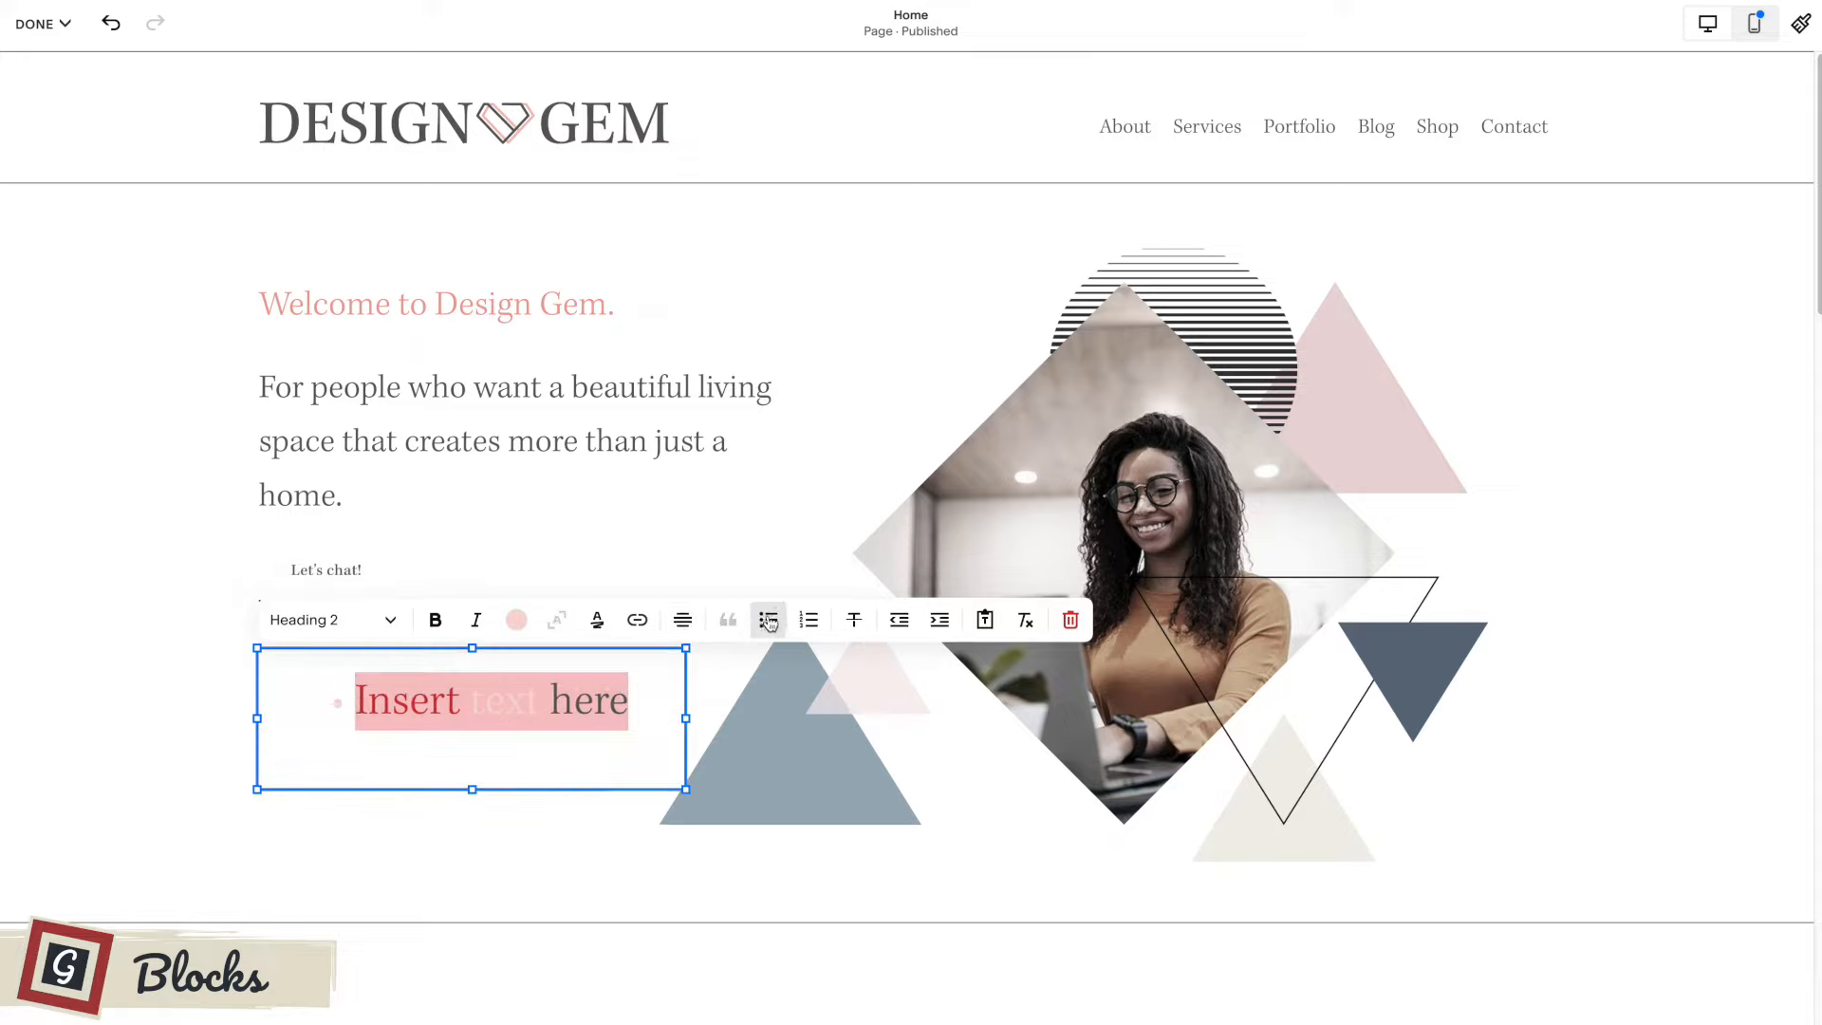
{"action": "left_click", "coordinate": [809, 620]}
{"action": "left_click", "coordinate": [770, 624]}
Open the link settings for the word "here" and close them without adding an address.
{"action": "left_click_drag", "start_coordinate": [630, 702], "coordinate": [550, 702]}
{"action": "left_click", "coordinate": [638, 621]}
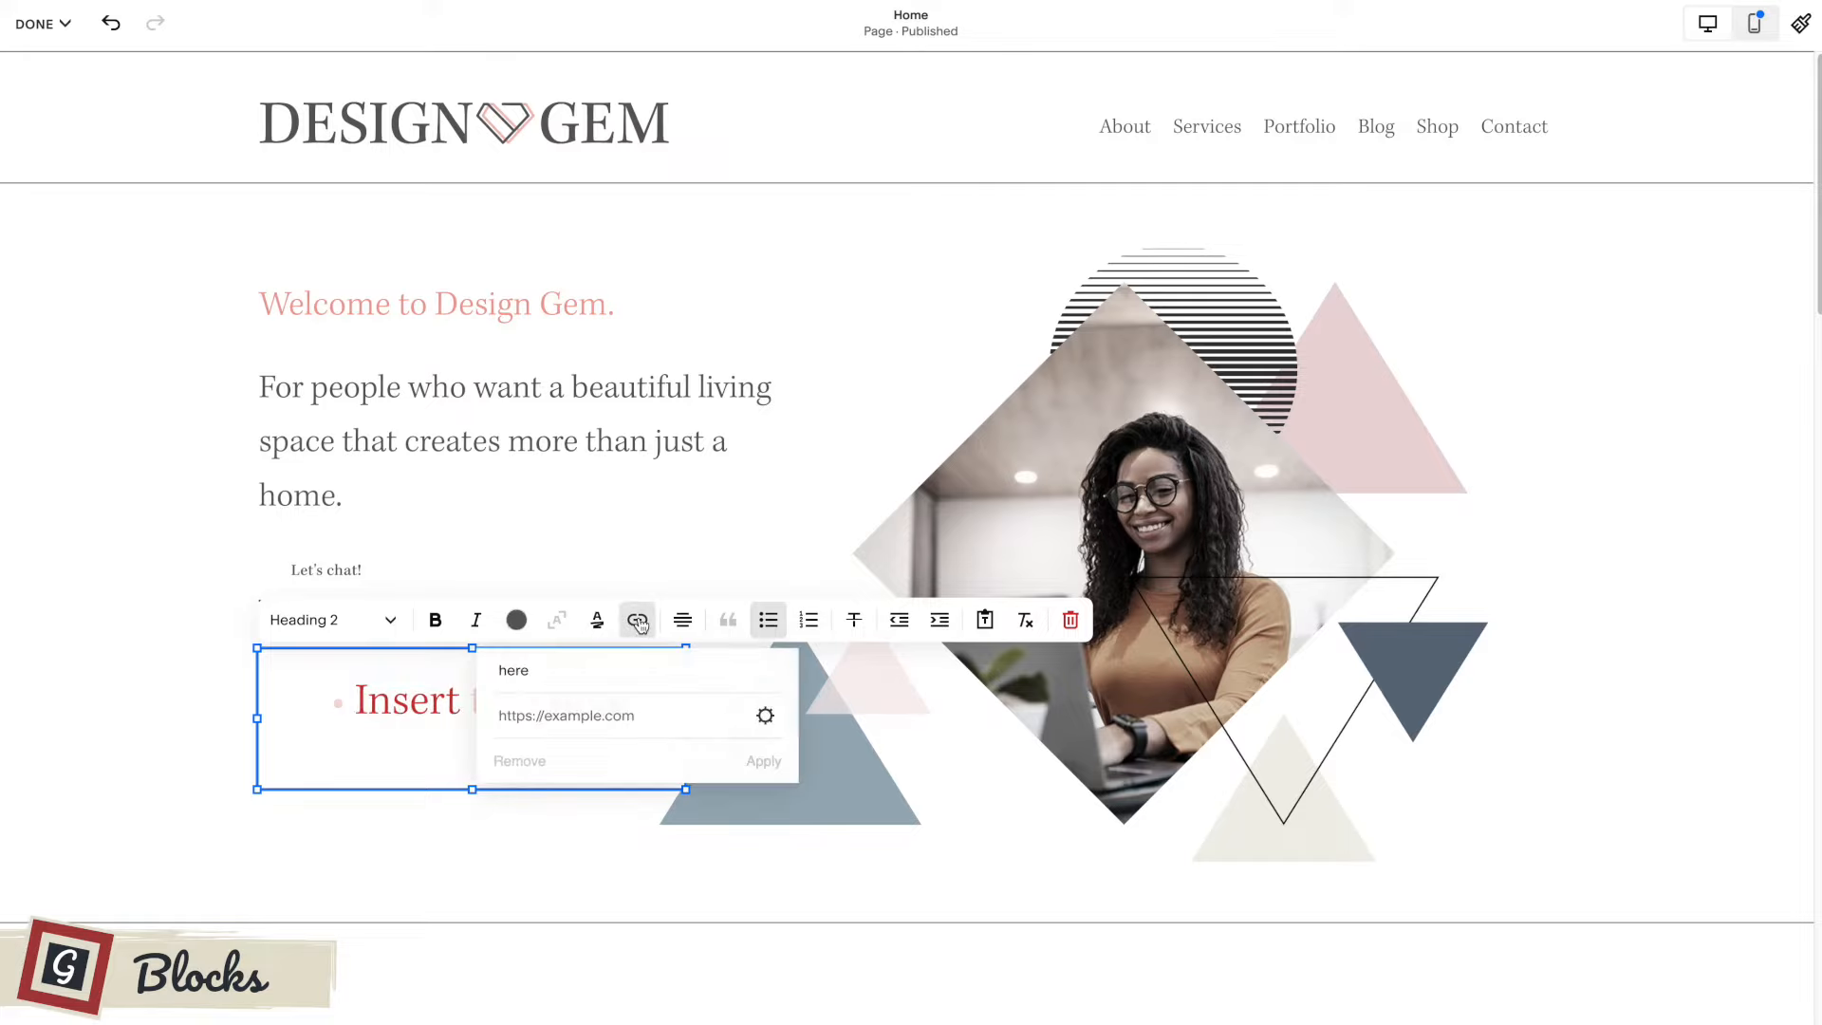
{"action": "left_click", "coordinate": [613, 712]}
{"action": "left_click", "coordinate": [421, 737]}
Delete the "Insert text here" block from the first section.
{"action": "left_click", "coordinate": [465, 822]}
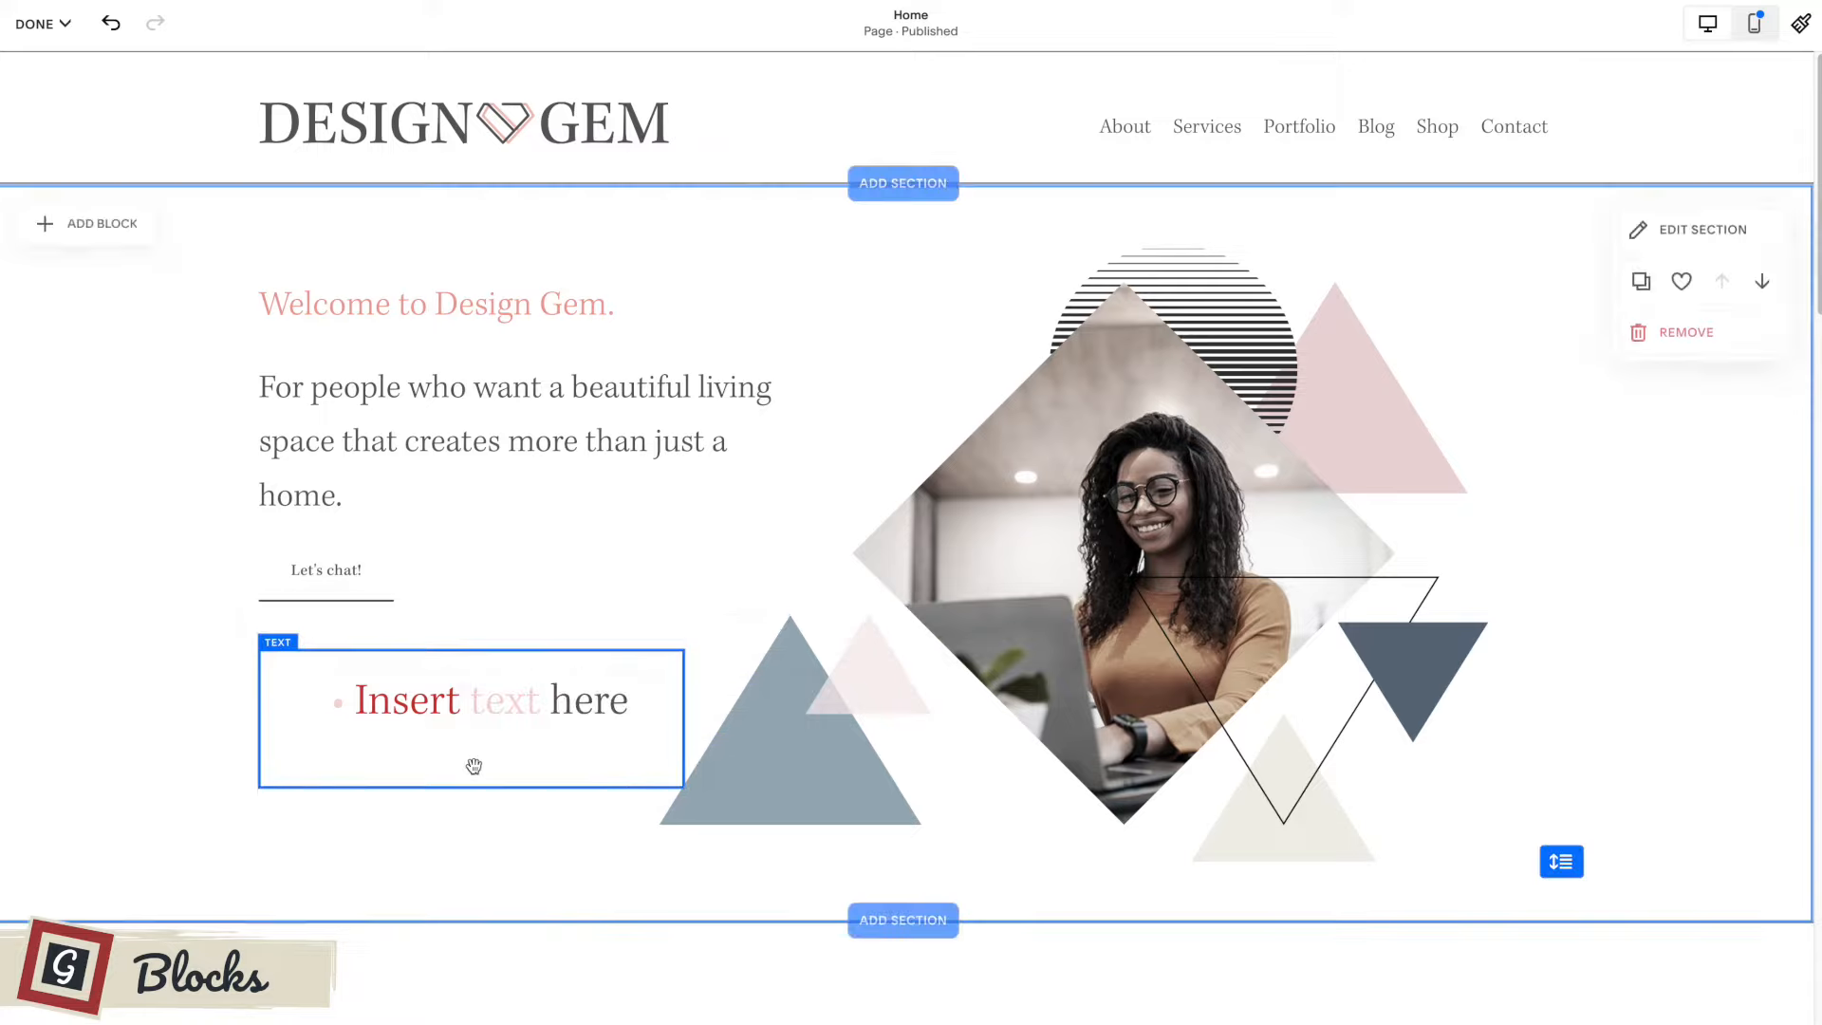
{"action": "left_click", "coordinate": [492, 655]}
{"action": "left_click", "coordinate": [490, 607]}
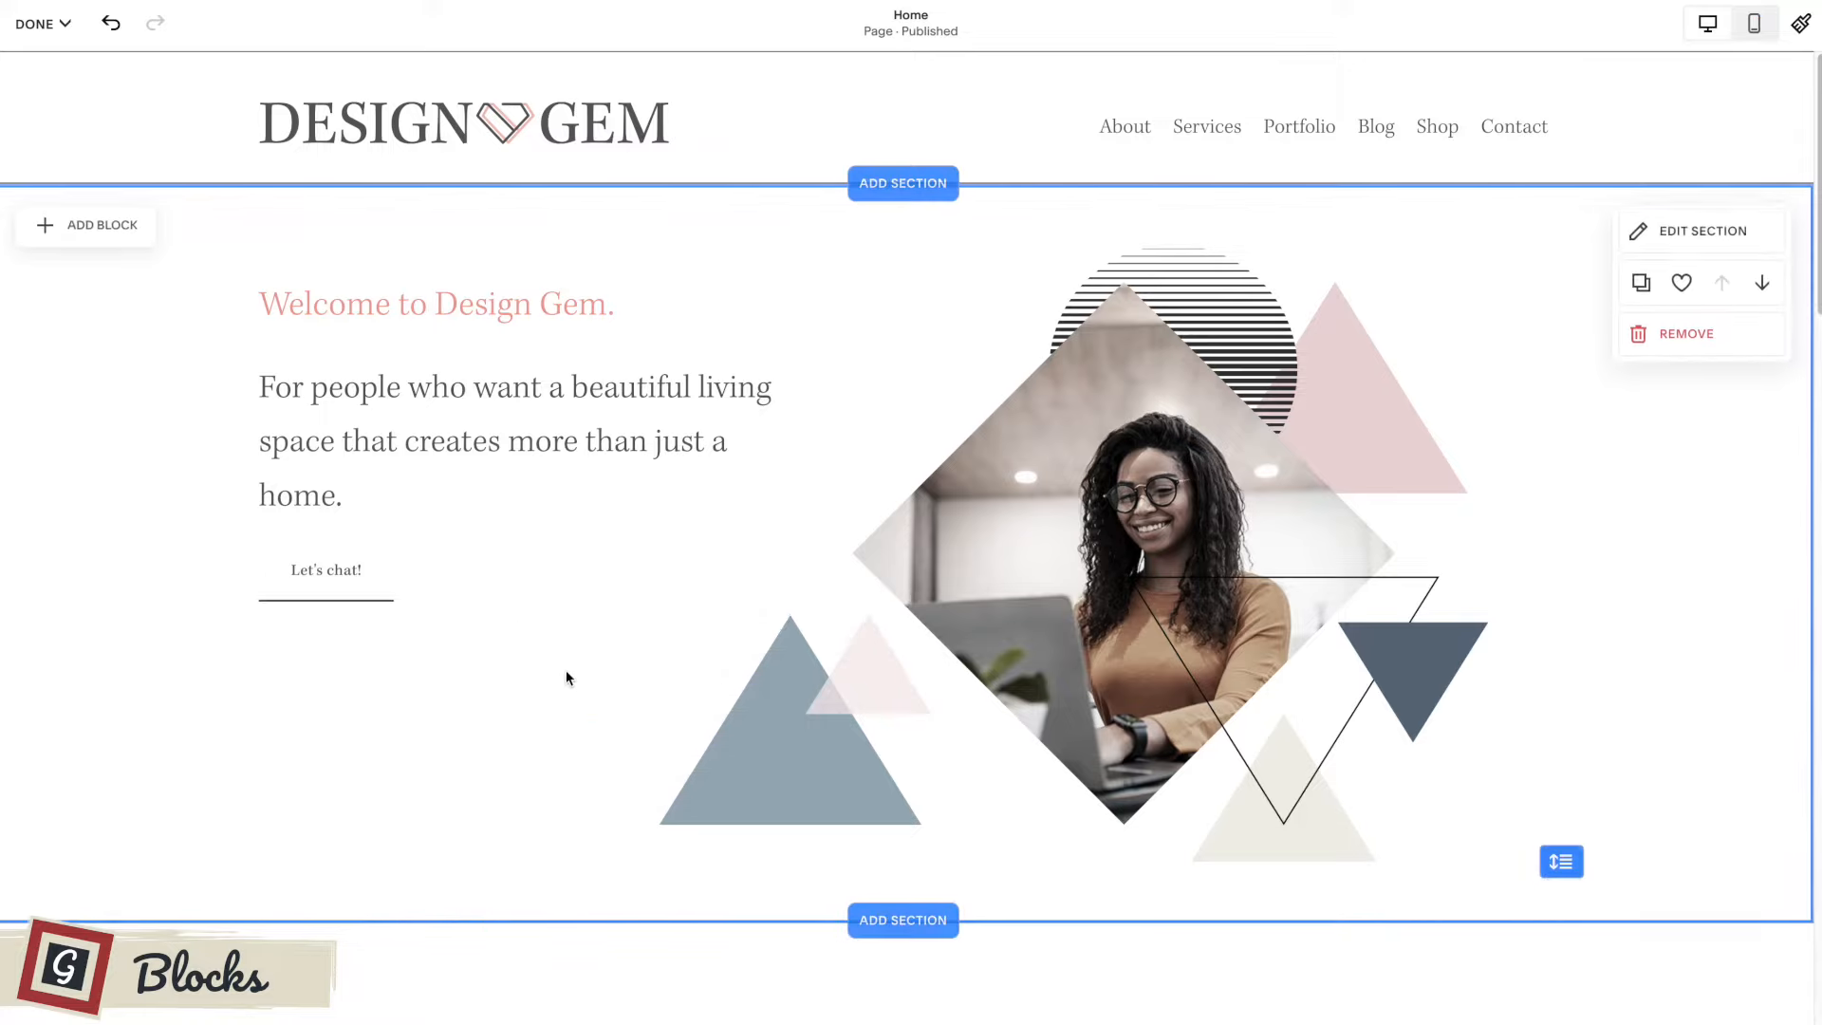
Add an image block to the first section and place it beside the "Let's chat!" button, below the intro text.
{"action": "left_click", "coordinate": [112, 230]}
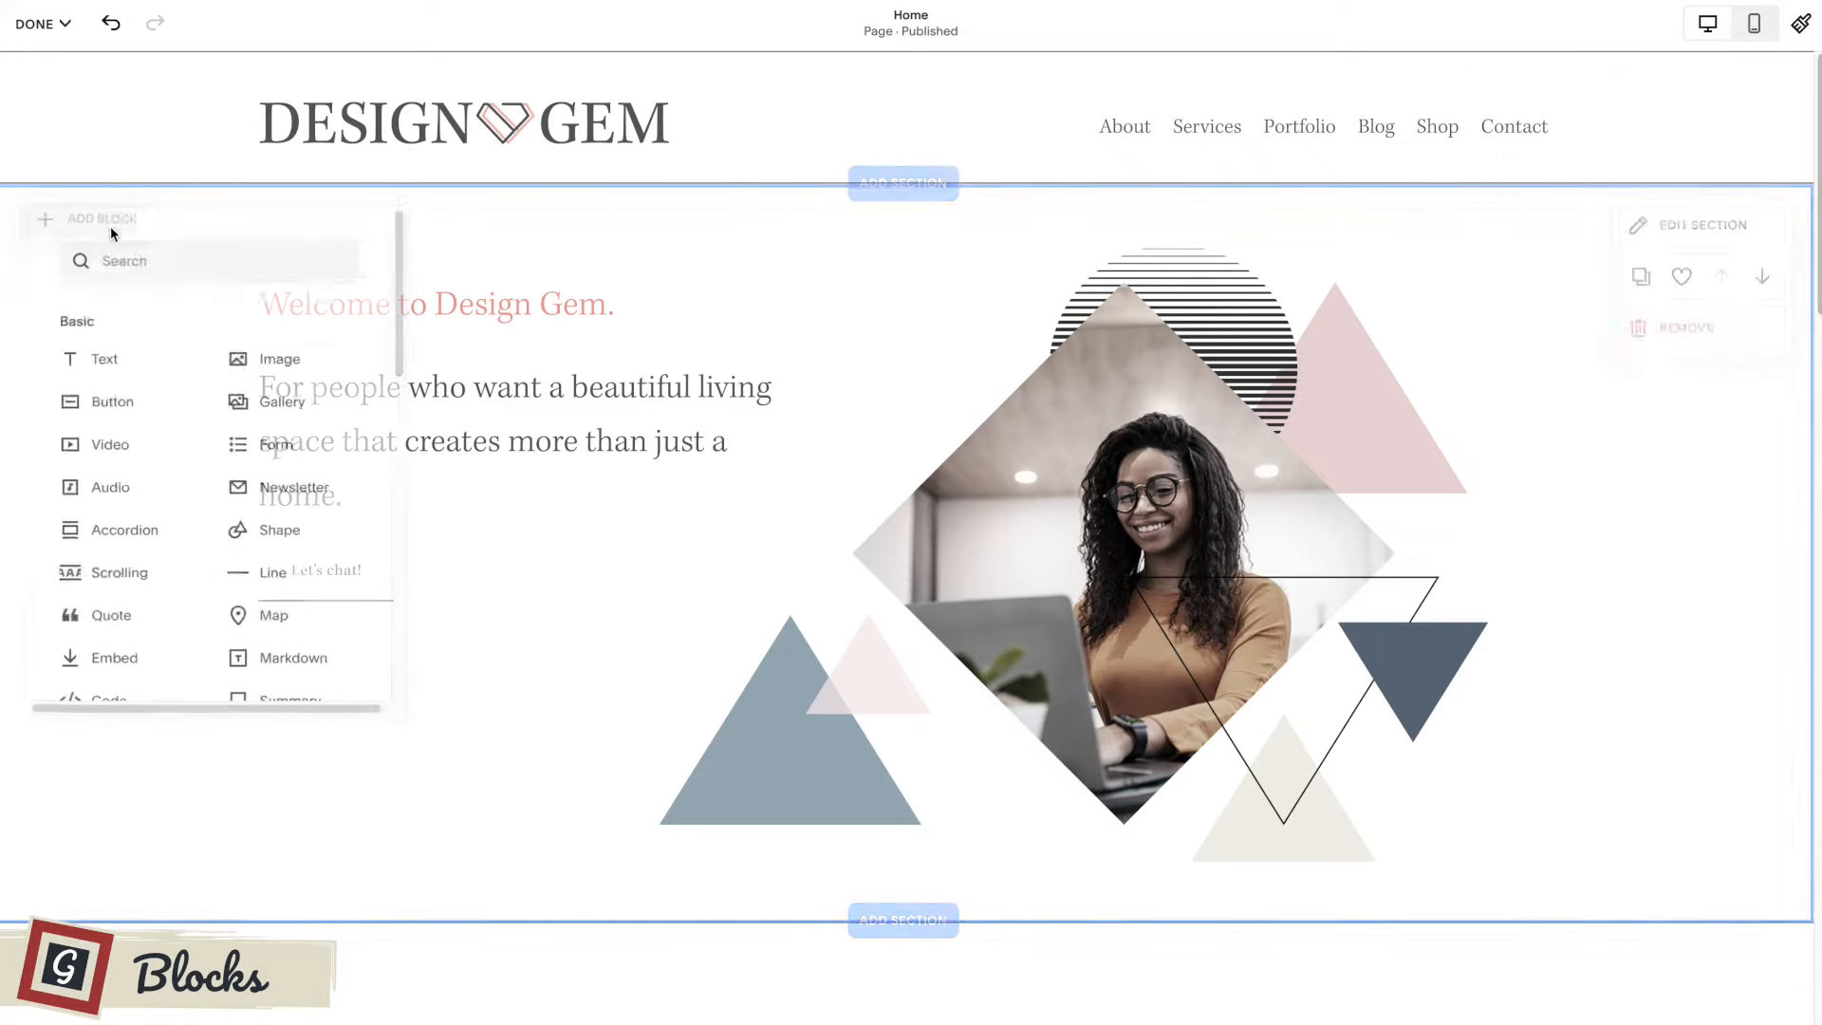
{"action": "left_click", "coordinate": [294, 358]}
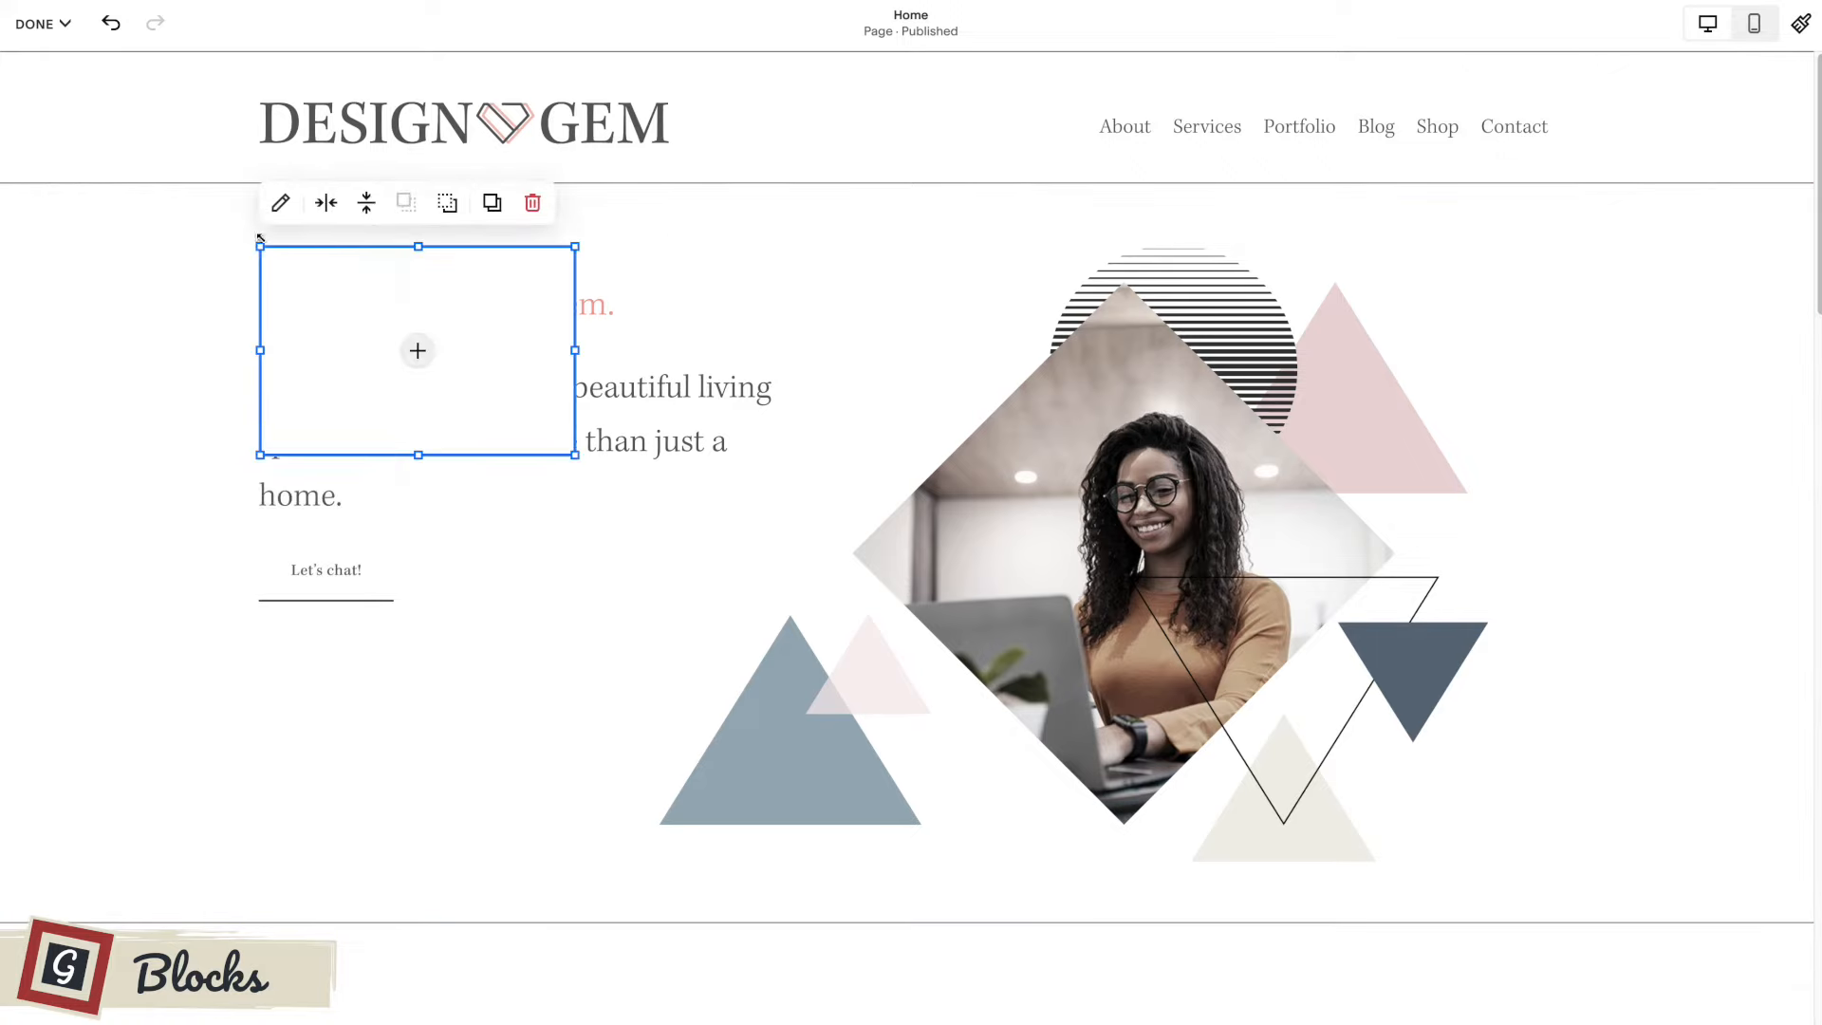
{"action": "left_click_drag", "start_coordinate": [285, 272], "coordinate": [513, 560]}
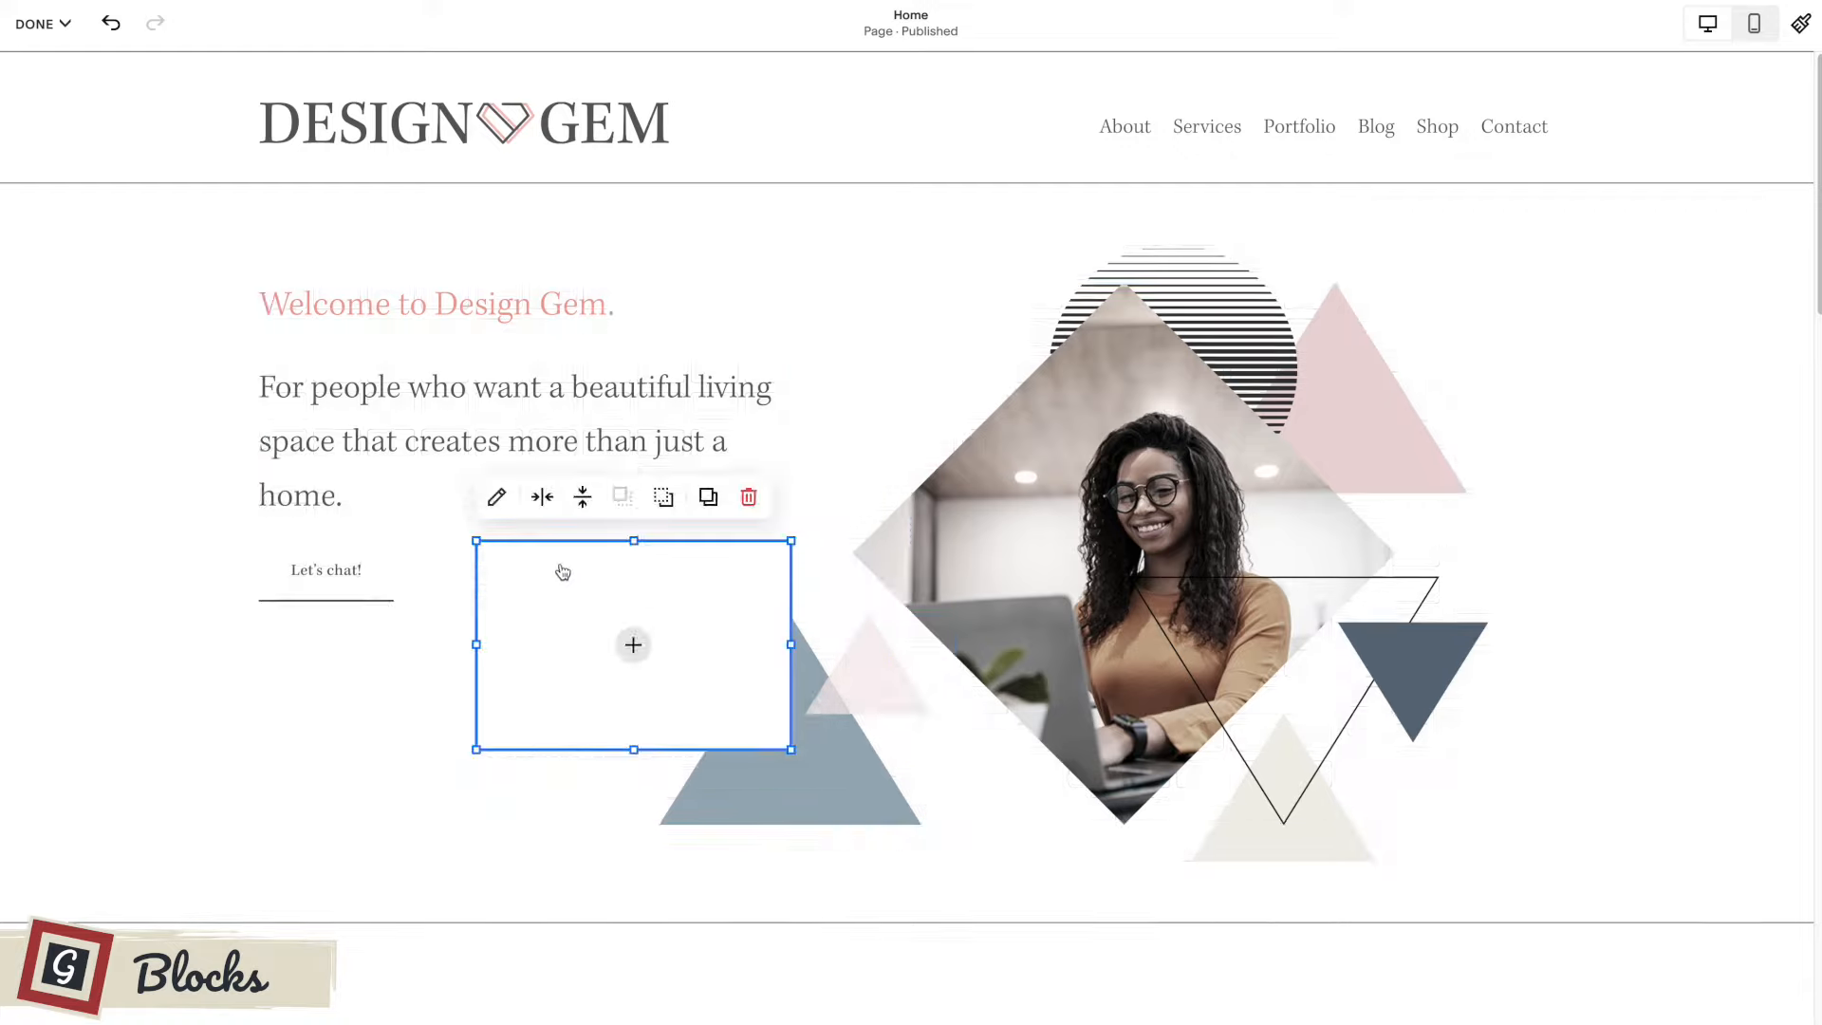
{"action": "left_click", "coordinate": [1174, 263]}
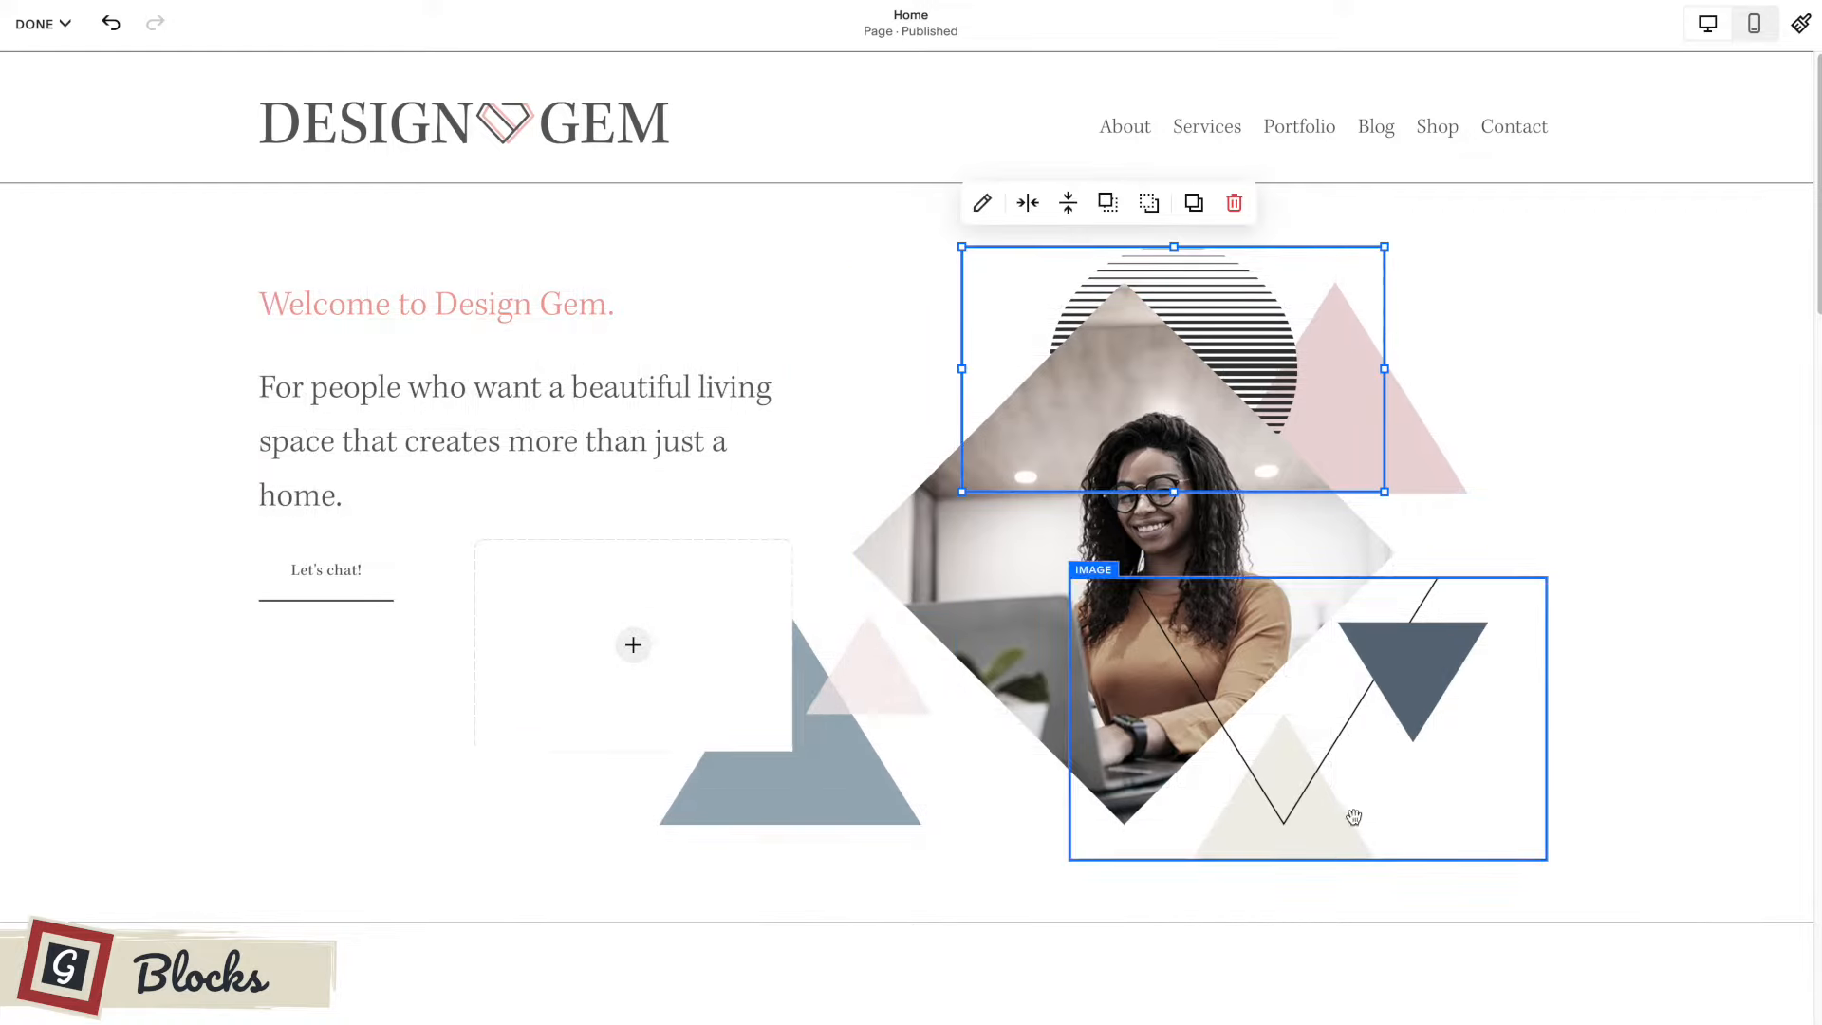
{"action": "left_click", "coordinate": [613, 558]}
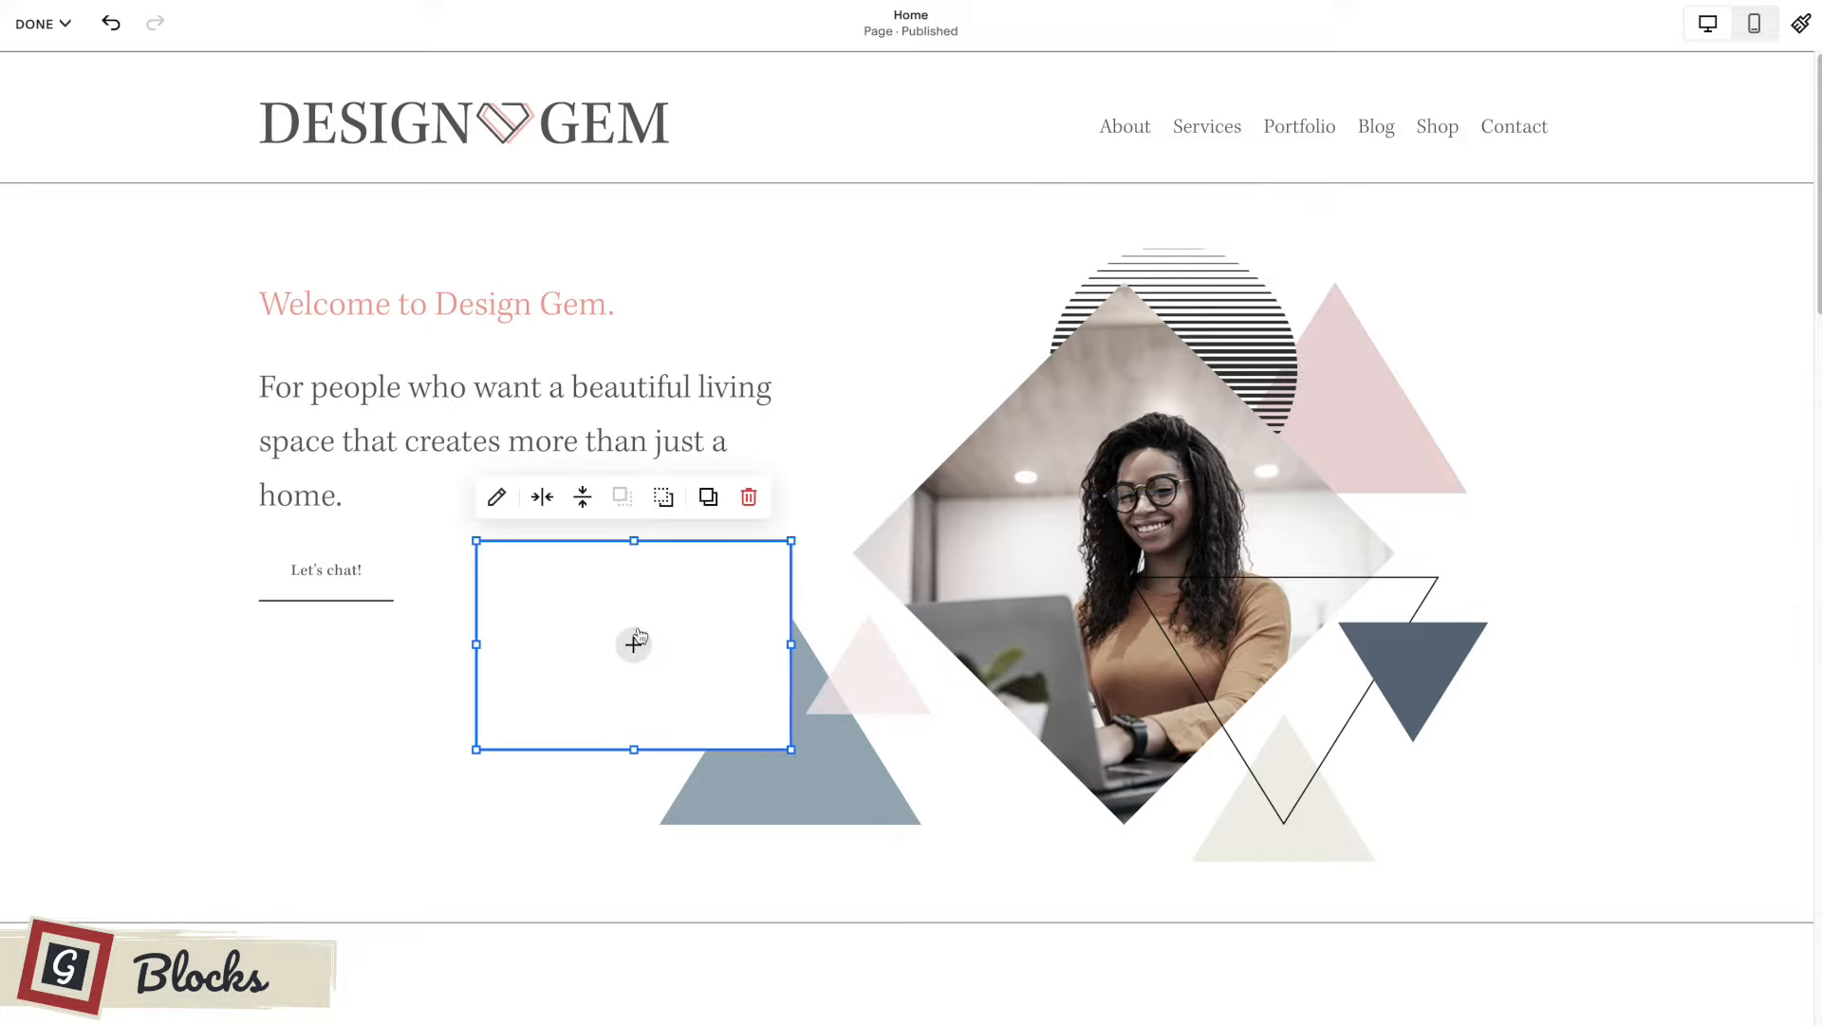
Open the source options of the empty image block, close them, and fill the block with the triangles graphic.
{"action": "left_click", "coordinate": [632, 646]}
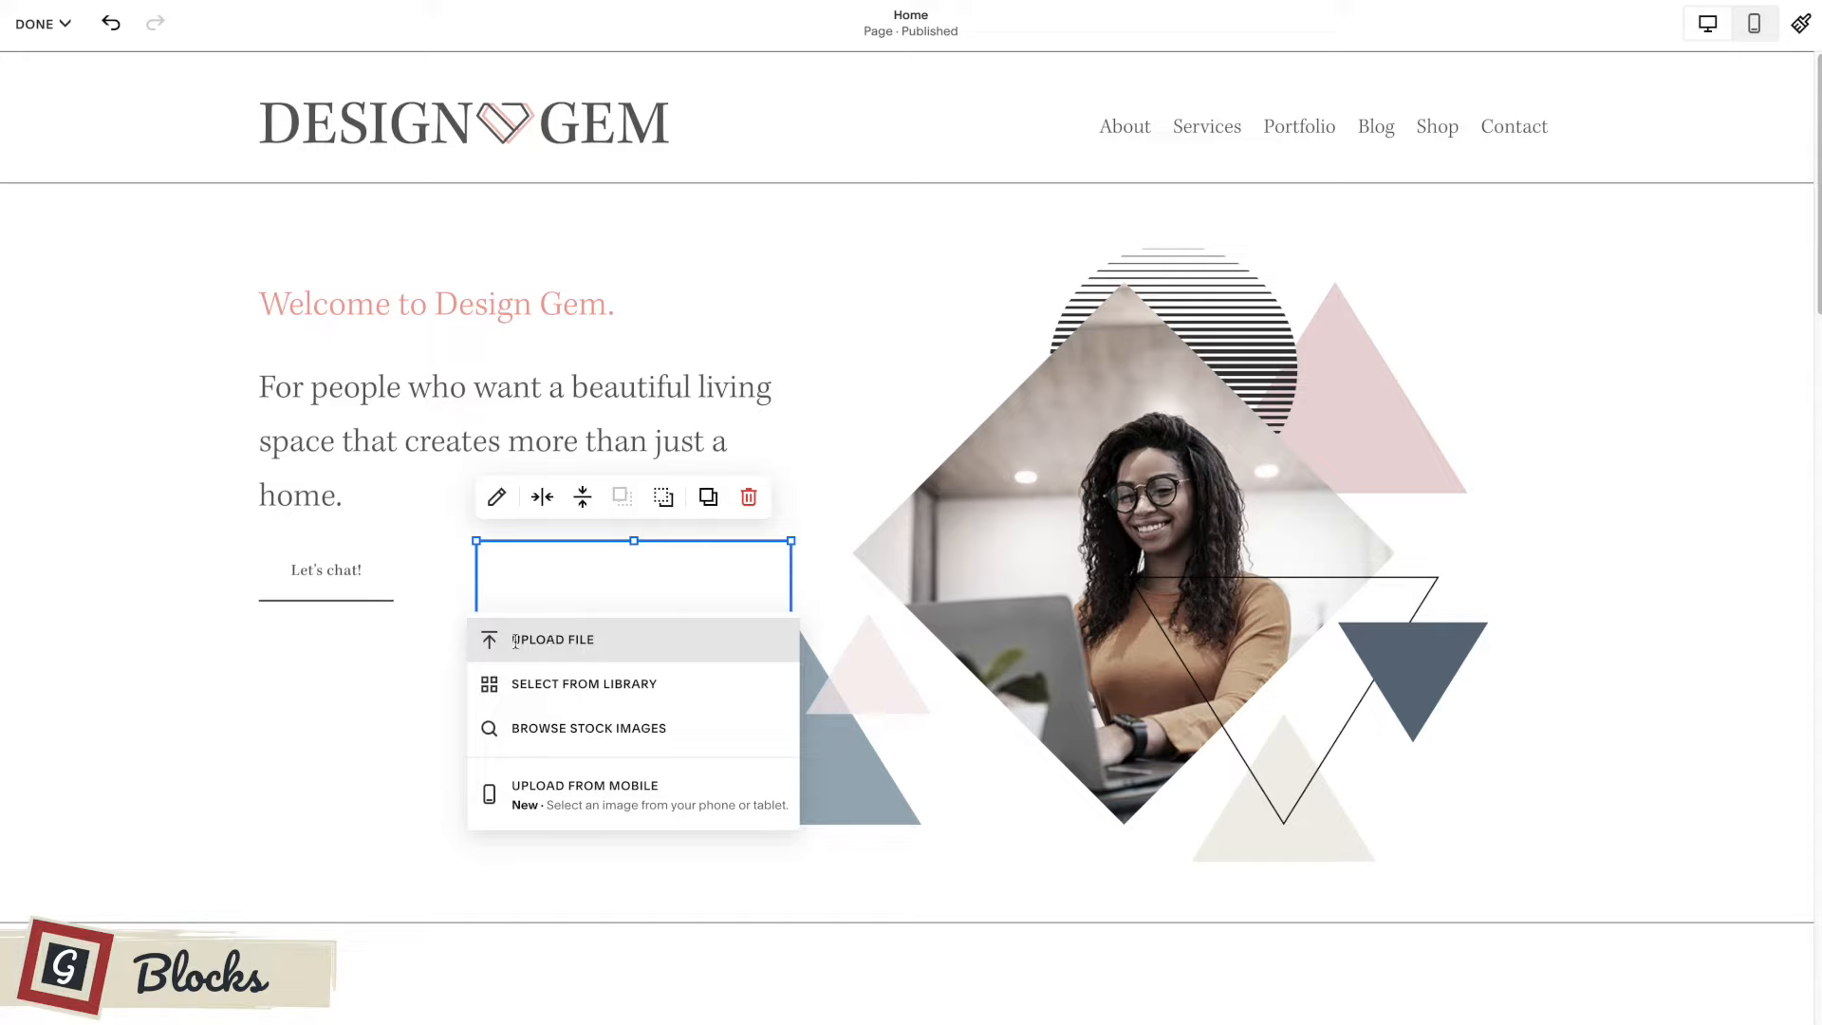
{"action": "left_click", "coordinate": [829, 568]}
{"action": "left_click_drag", "start_coordinate": [1818, 532], "coordinate": [693, 602]}
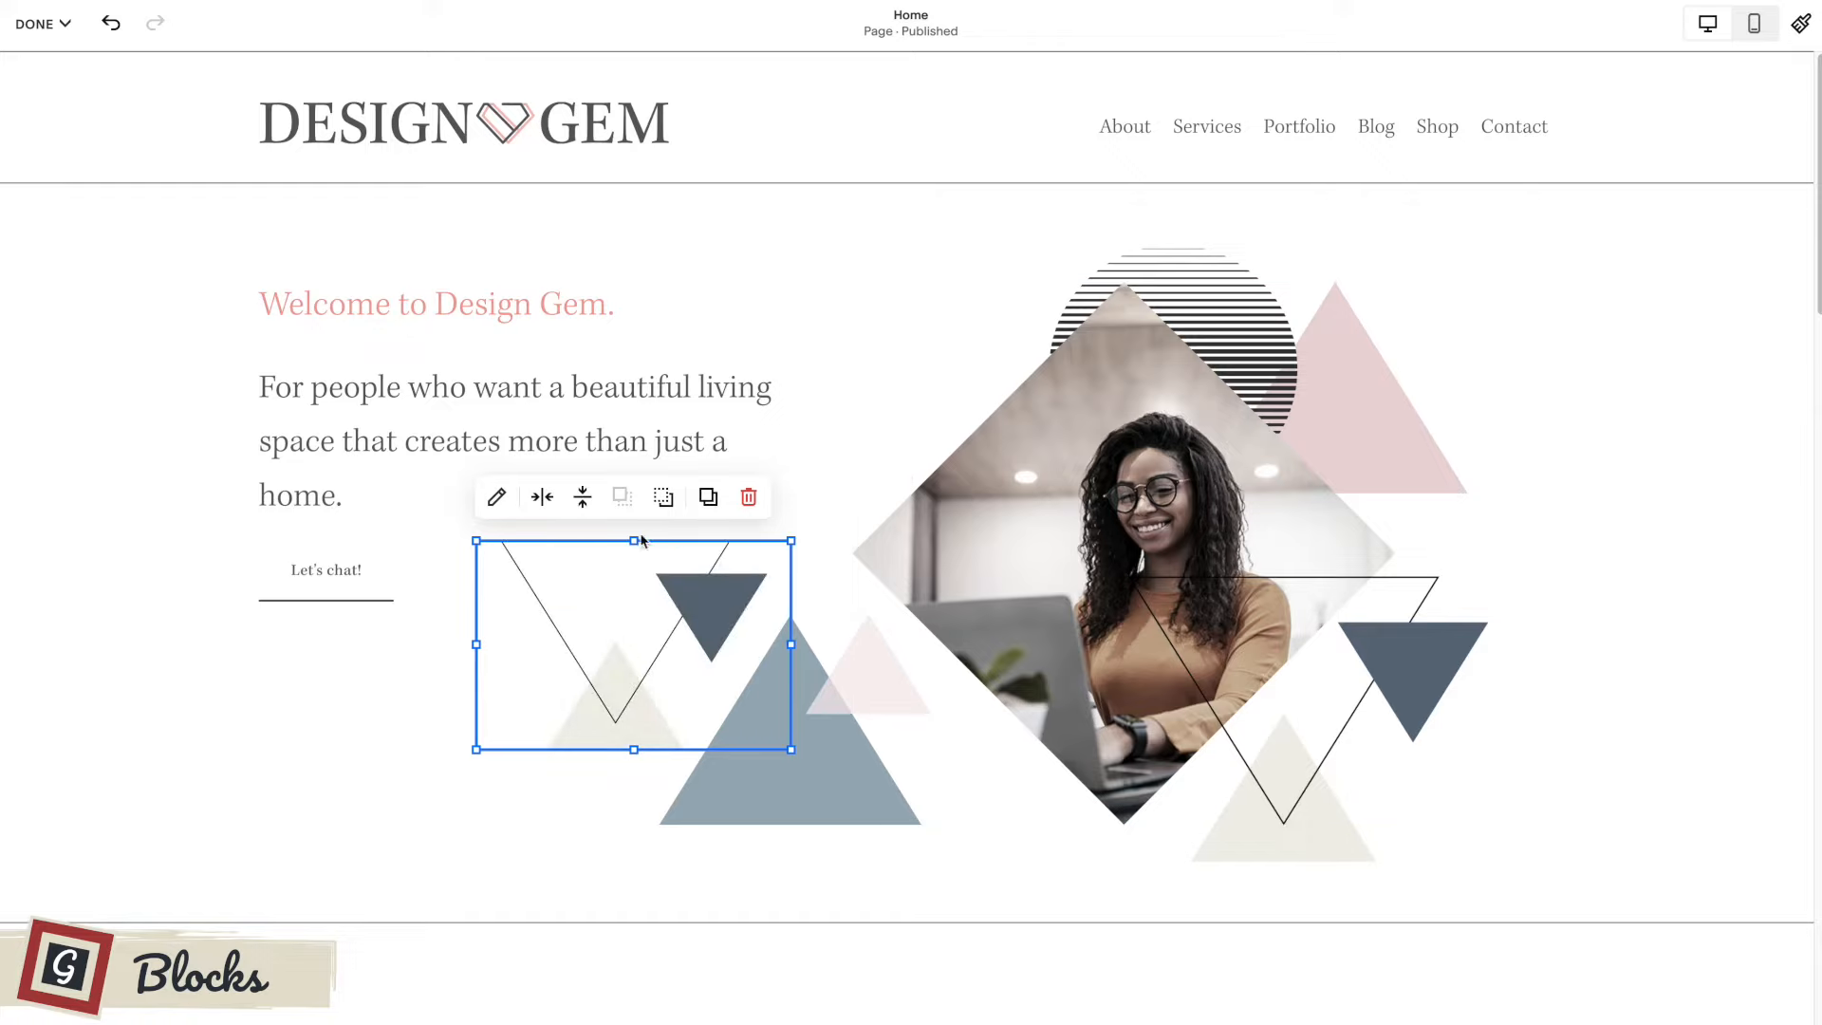
Resize the new triangles image in the first section and move it over the "Let's chat!" button.
{"action": "left_click_drag", "start_coordinate": [476, 541], "coordinate": [1714, 414]}
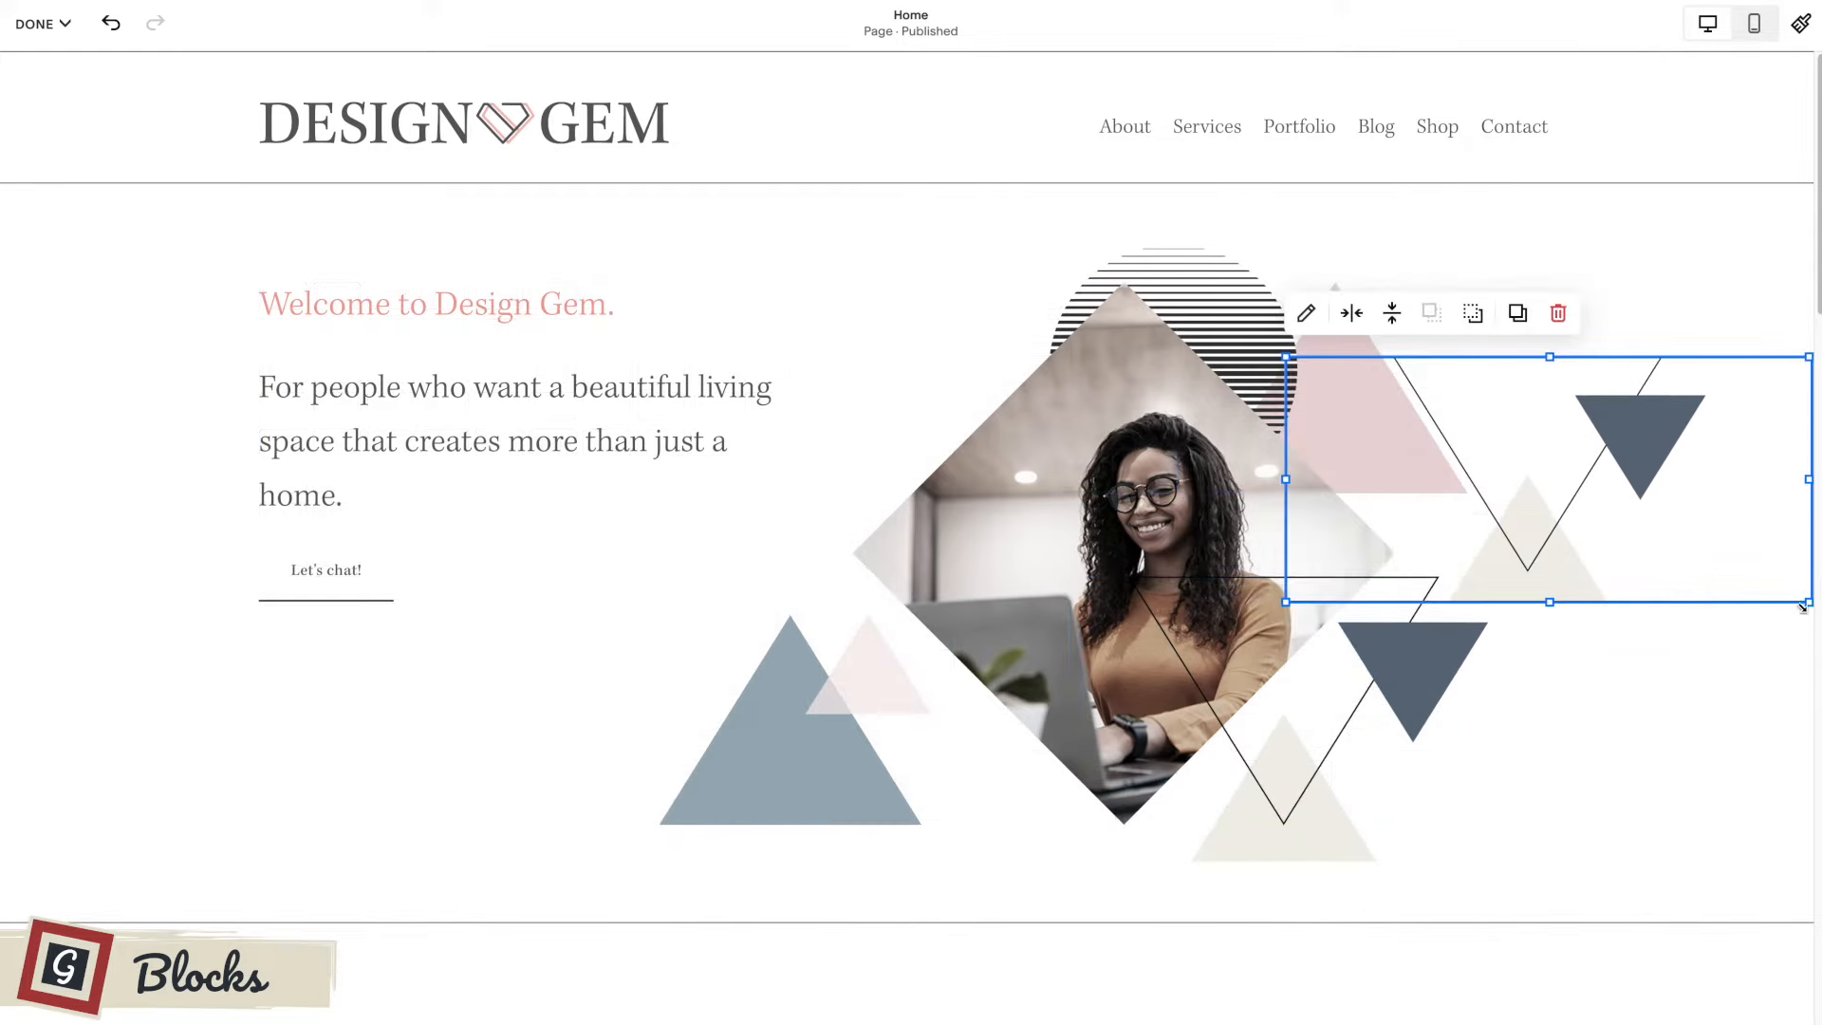
{"action": "left_click_drag", "start_coordinate": [1550, 604], "coordinate": [1618, 609]}
{"action": "left_click_drag", "start_coordinate": [1613, 399], "coordinate": [675, 608]}
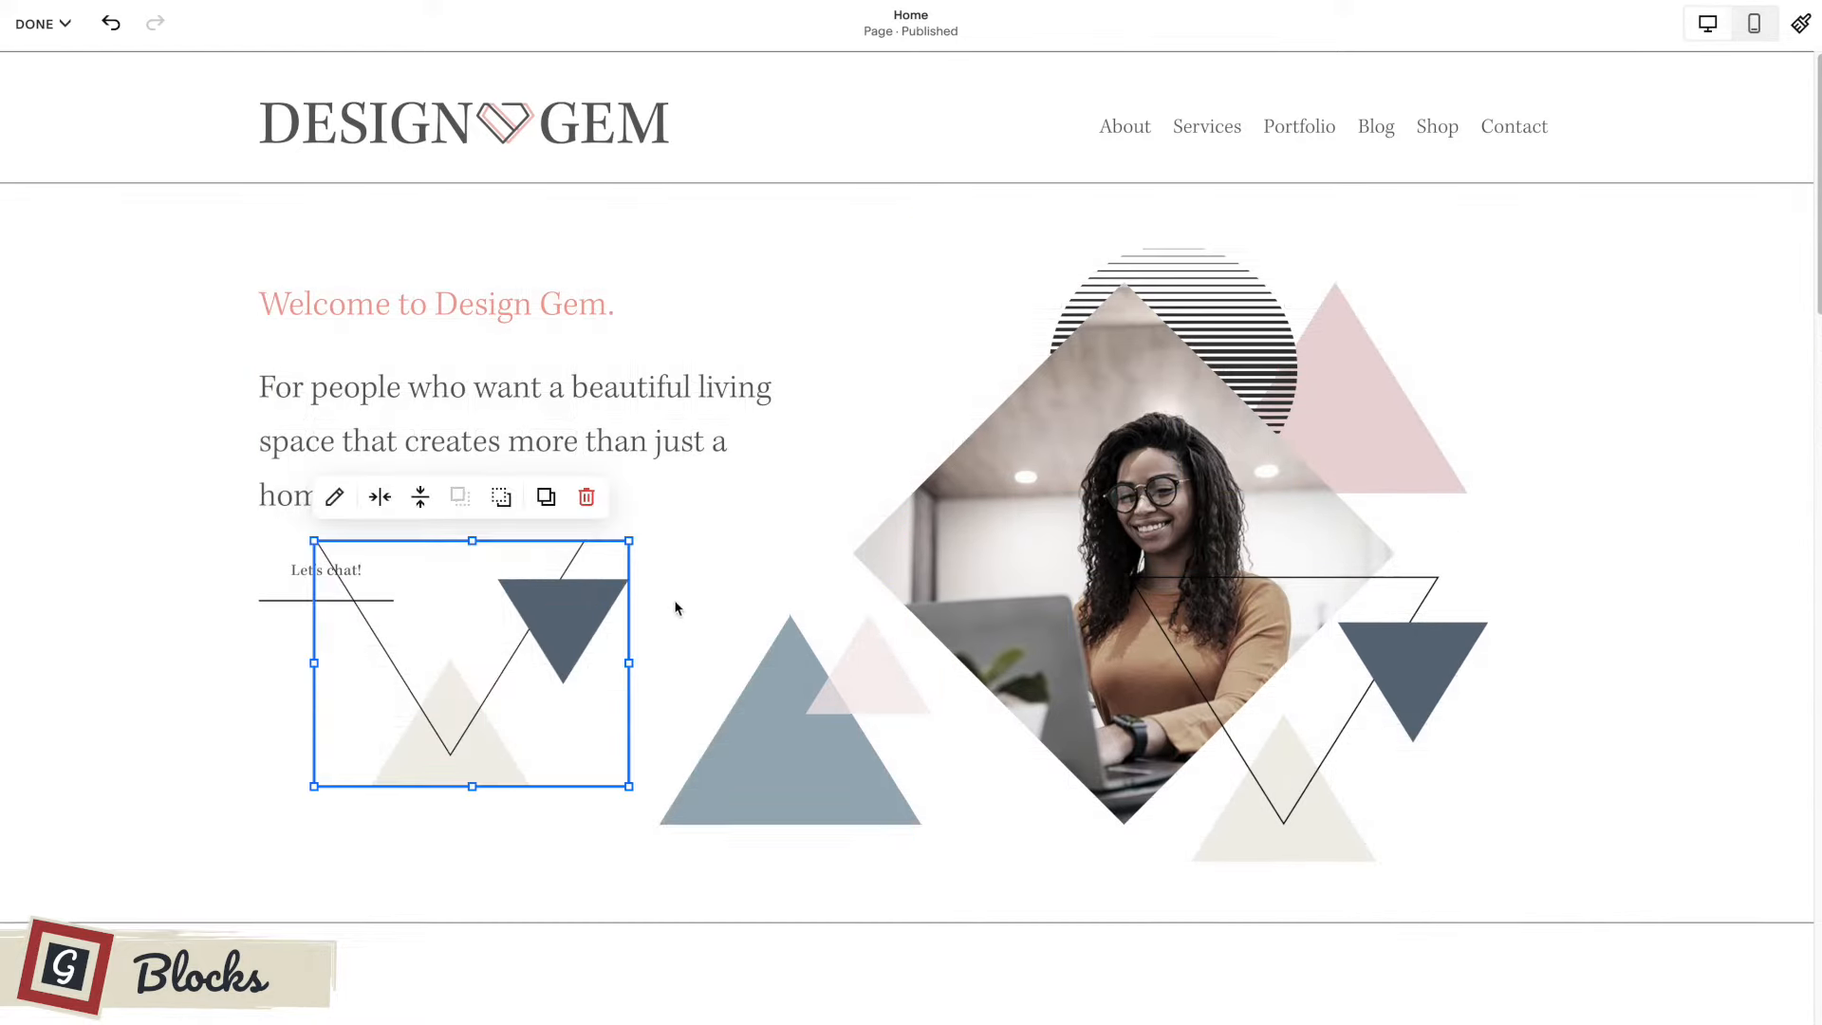
Send the triangles image backward behind the diamond photo and place it between the "Let's chat!" button and the blue triangle.
{"action": "left_click_drag", "start_coordinate": [553, 619], "coordinate": [962, 525]}
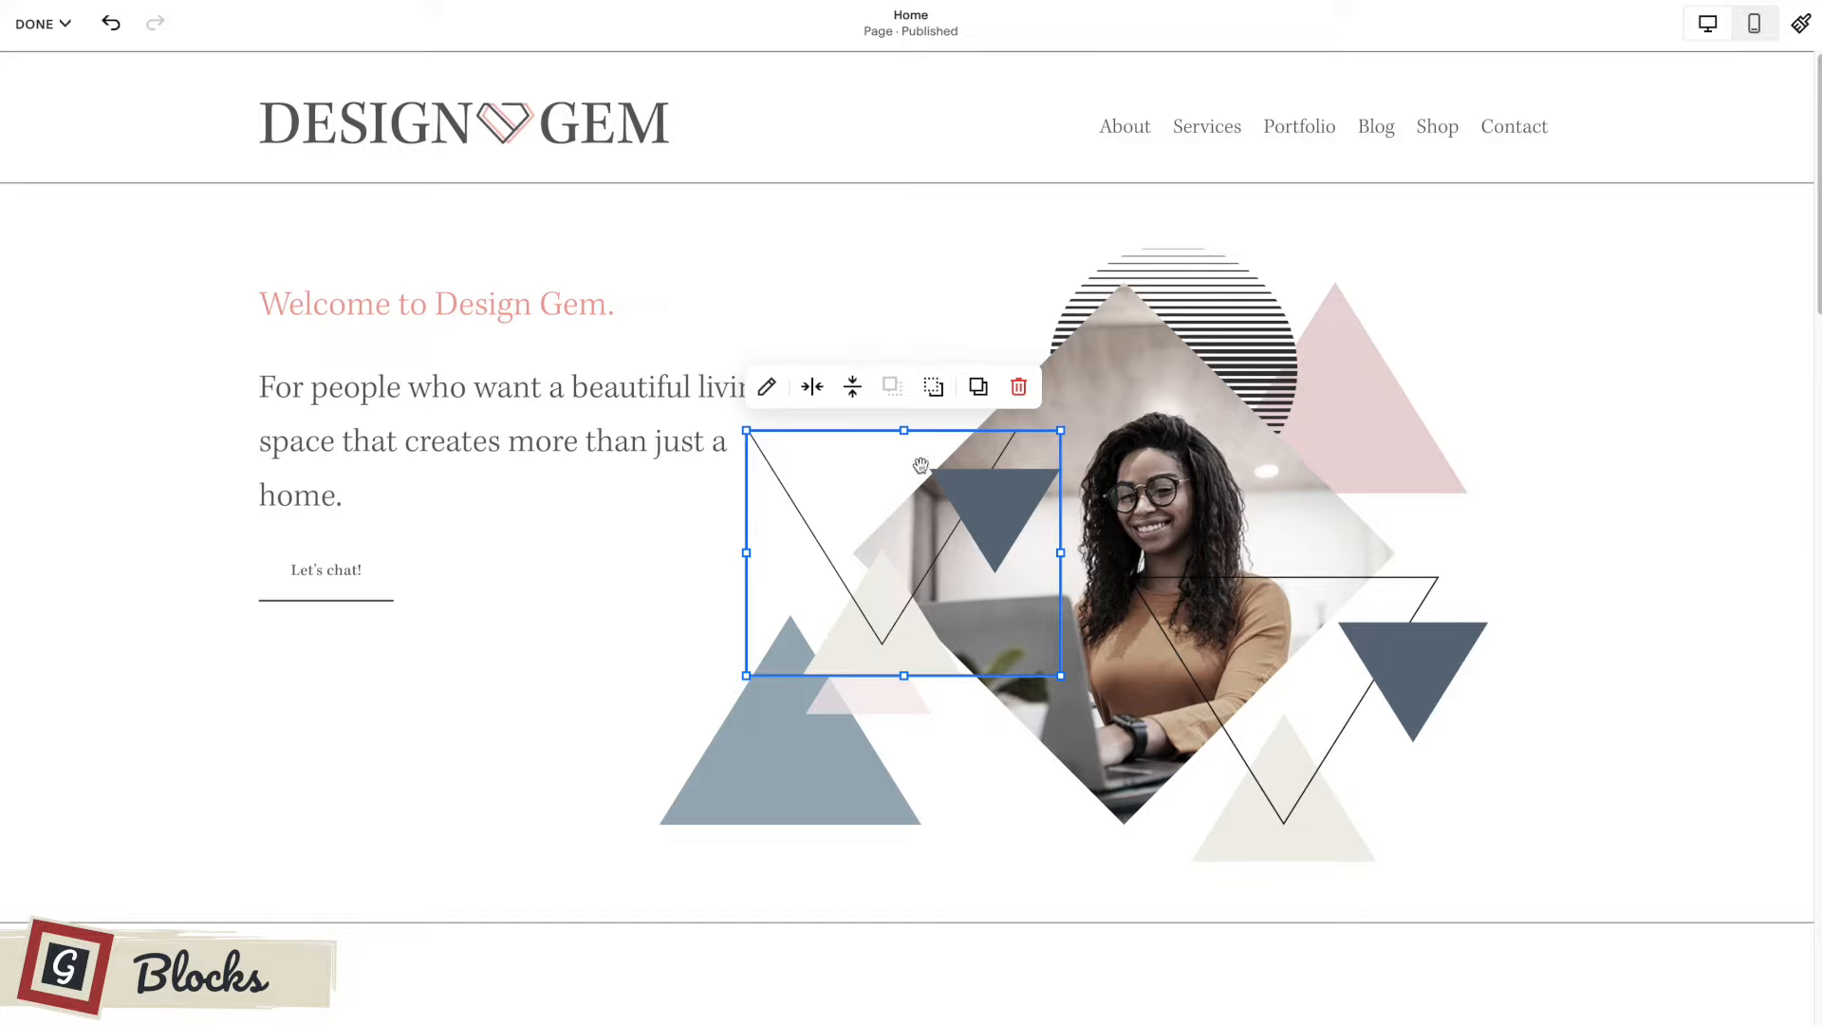
{"action": "left_click", "coordinate": [934, 388]}
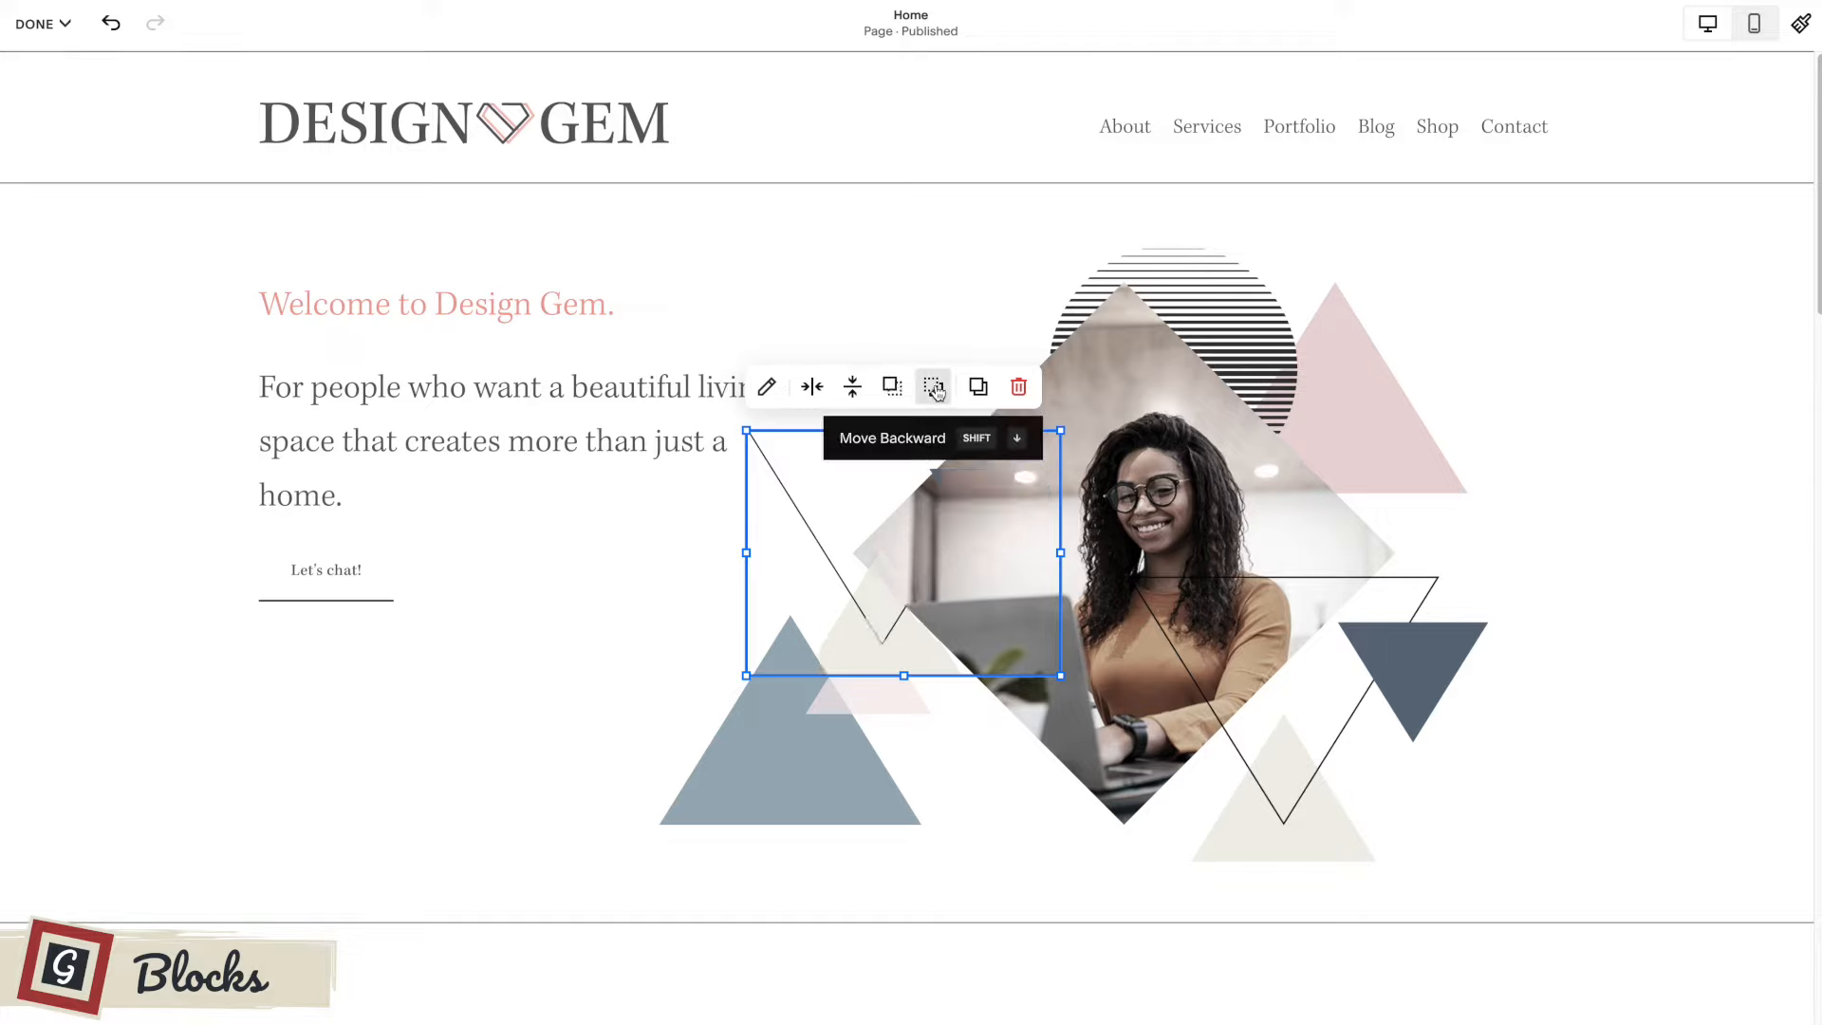
{"action": "left_click_drag", "start_coordinate": [820, 498], "coordinate": [555, 581]}
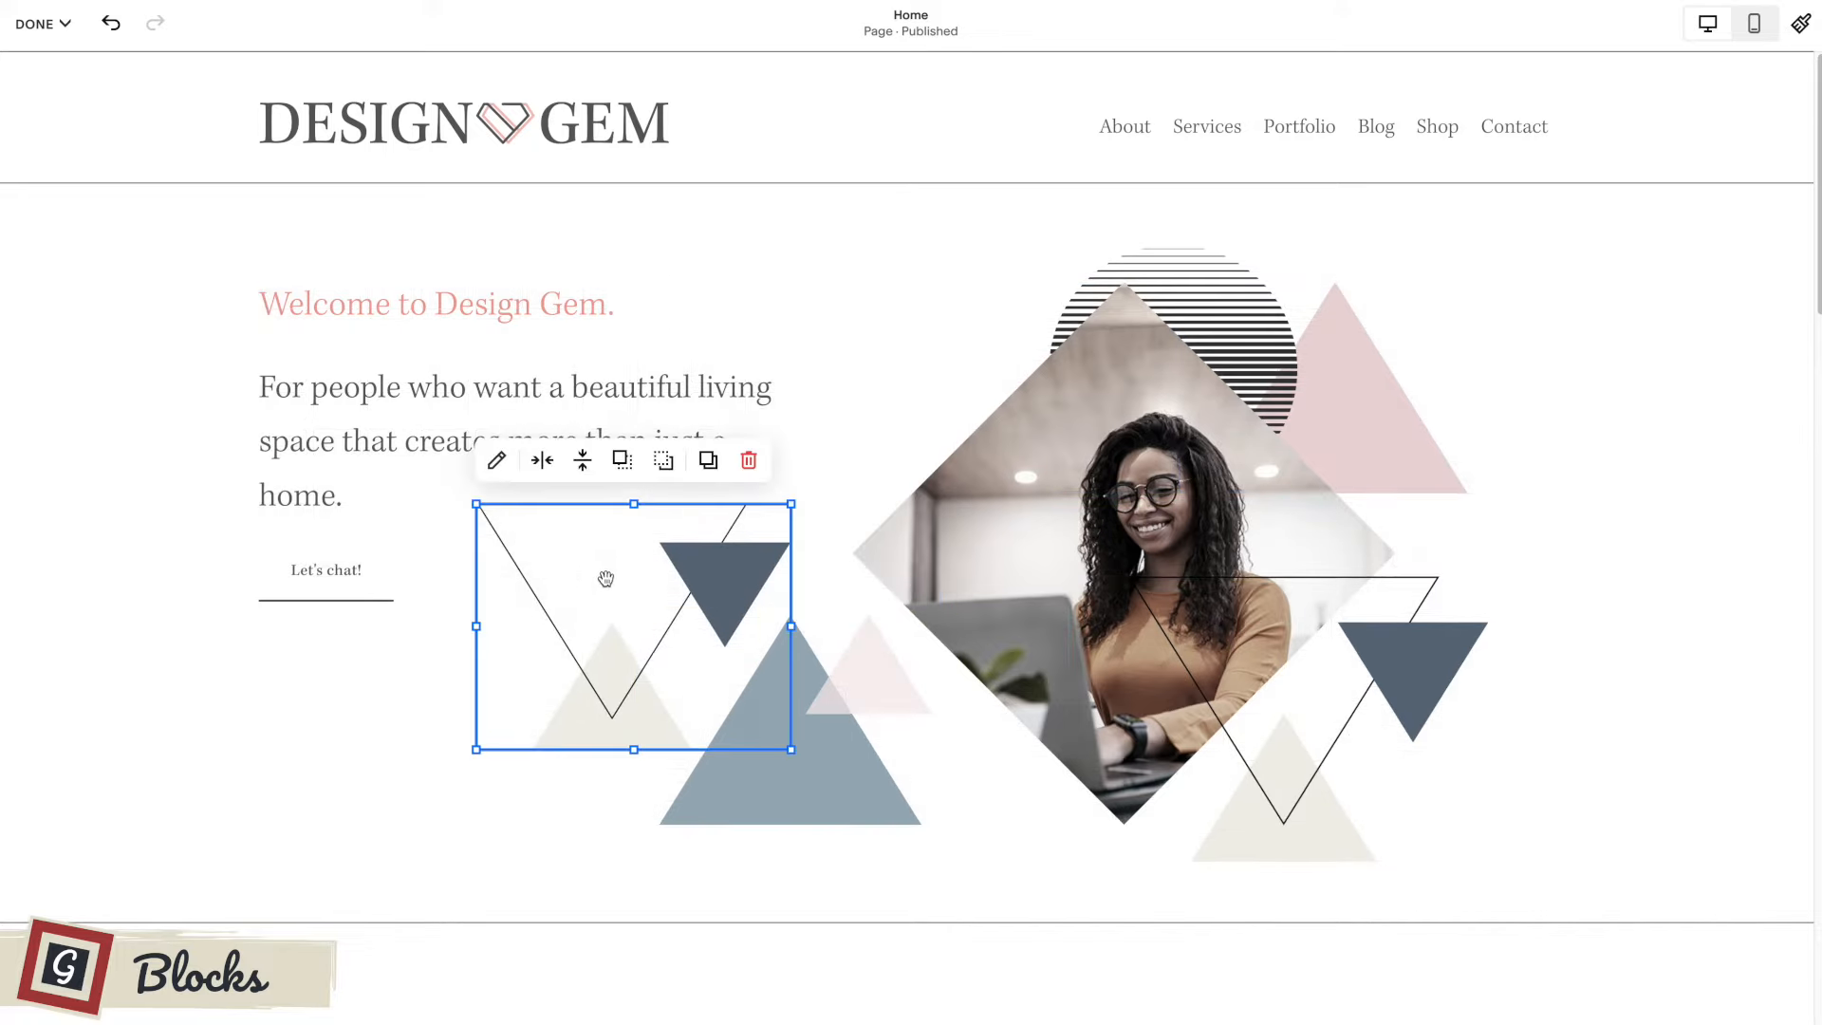
{"action": "left_click", "coordinate": [422, 697]}
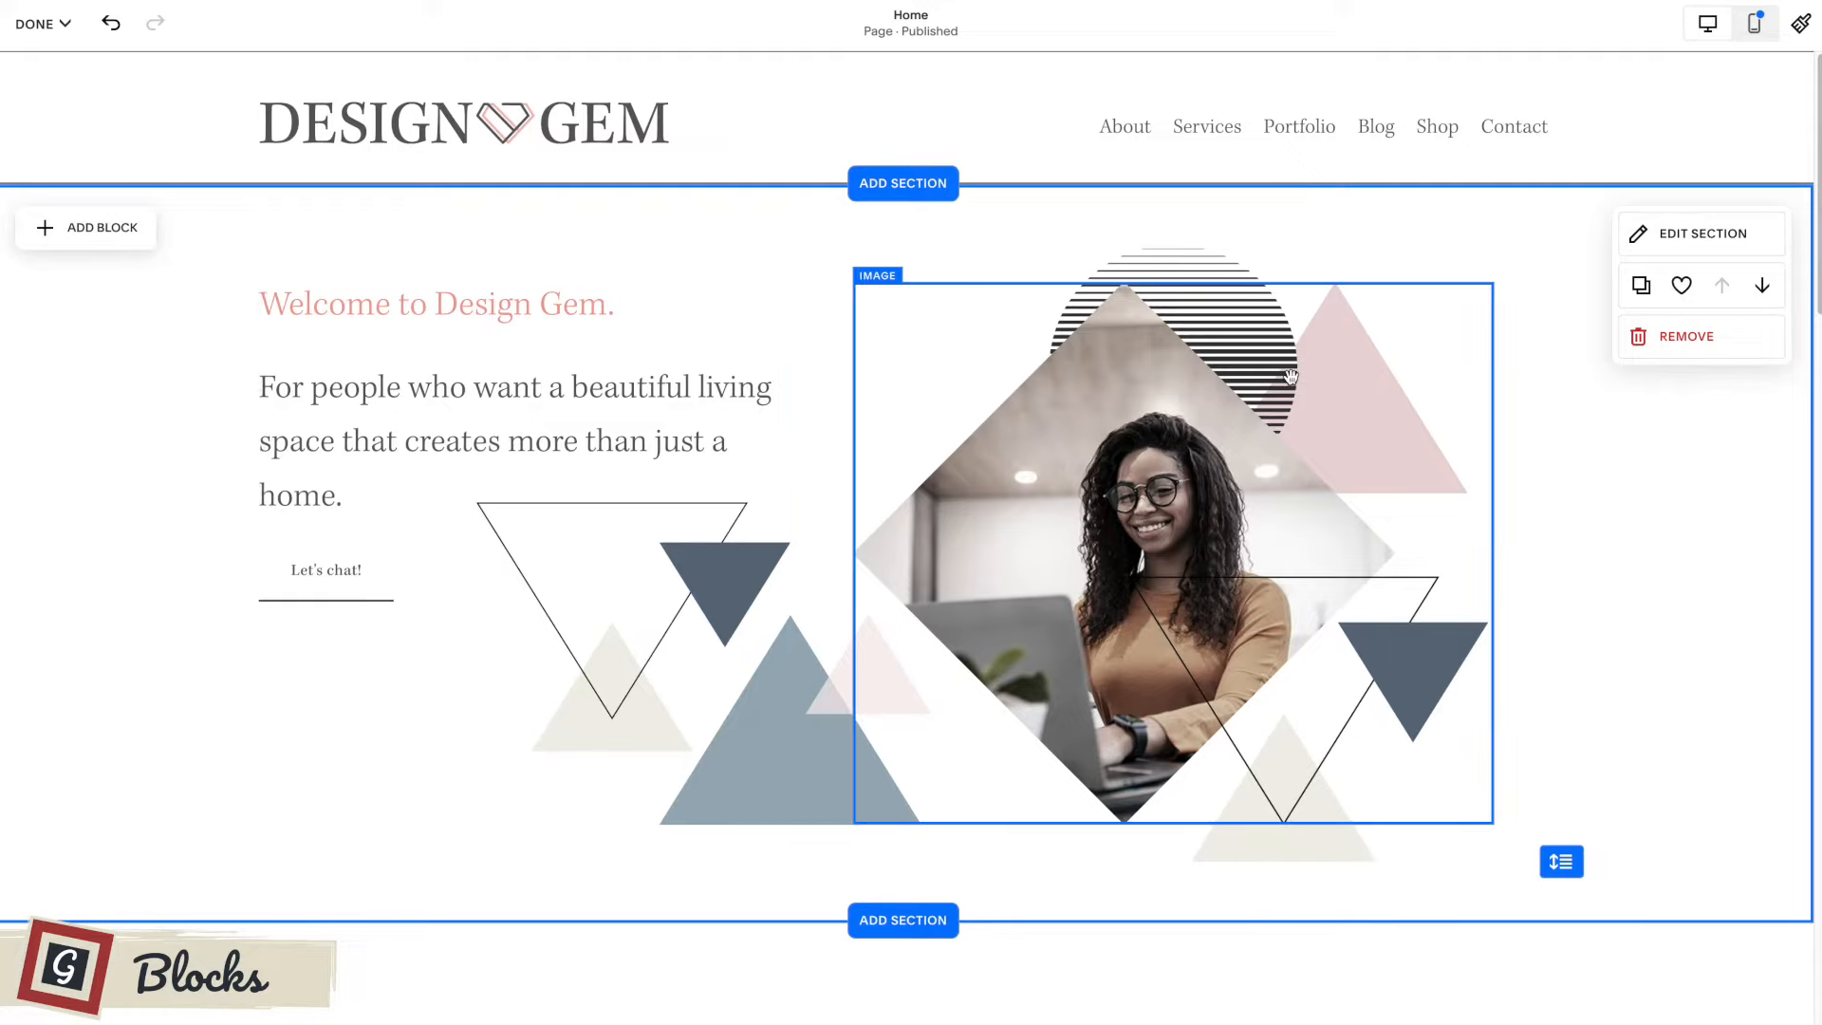
Switch to mobile view, enlarge the new triangles image and move it above the "Let's chat!" button.
{"action": "left_click", "coordinate": [1752, 28]}
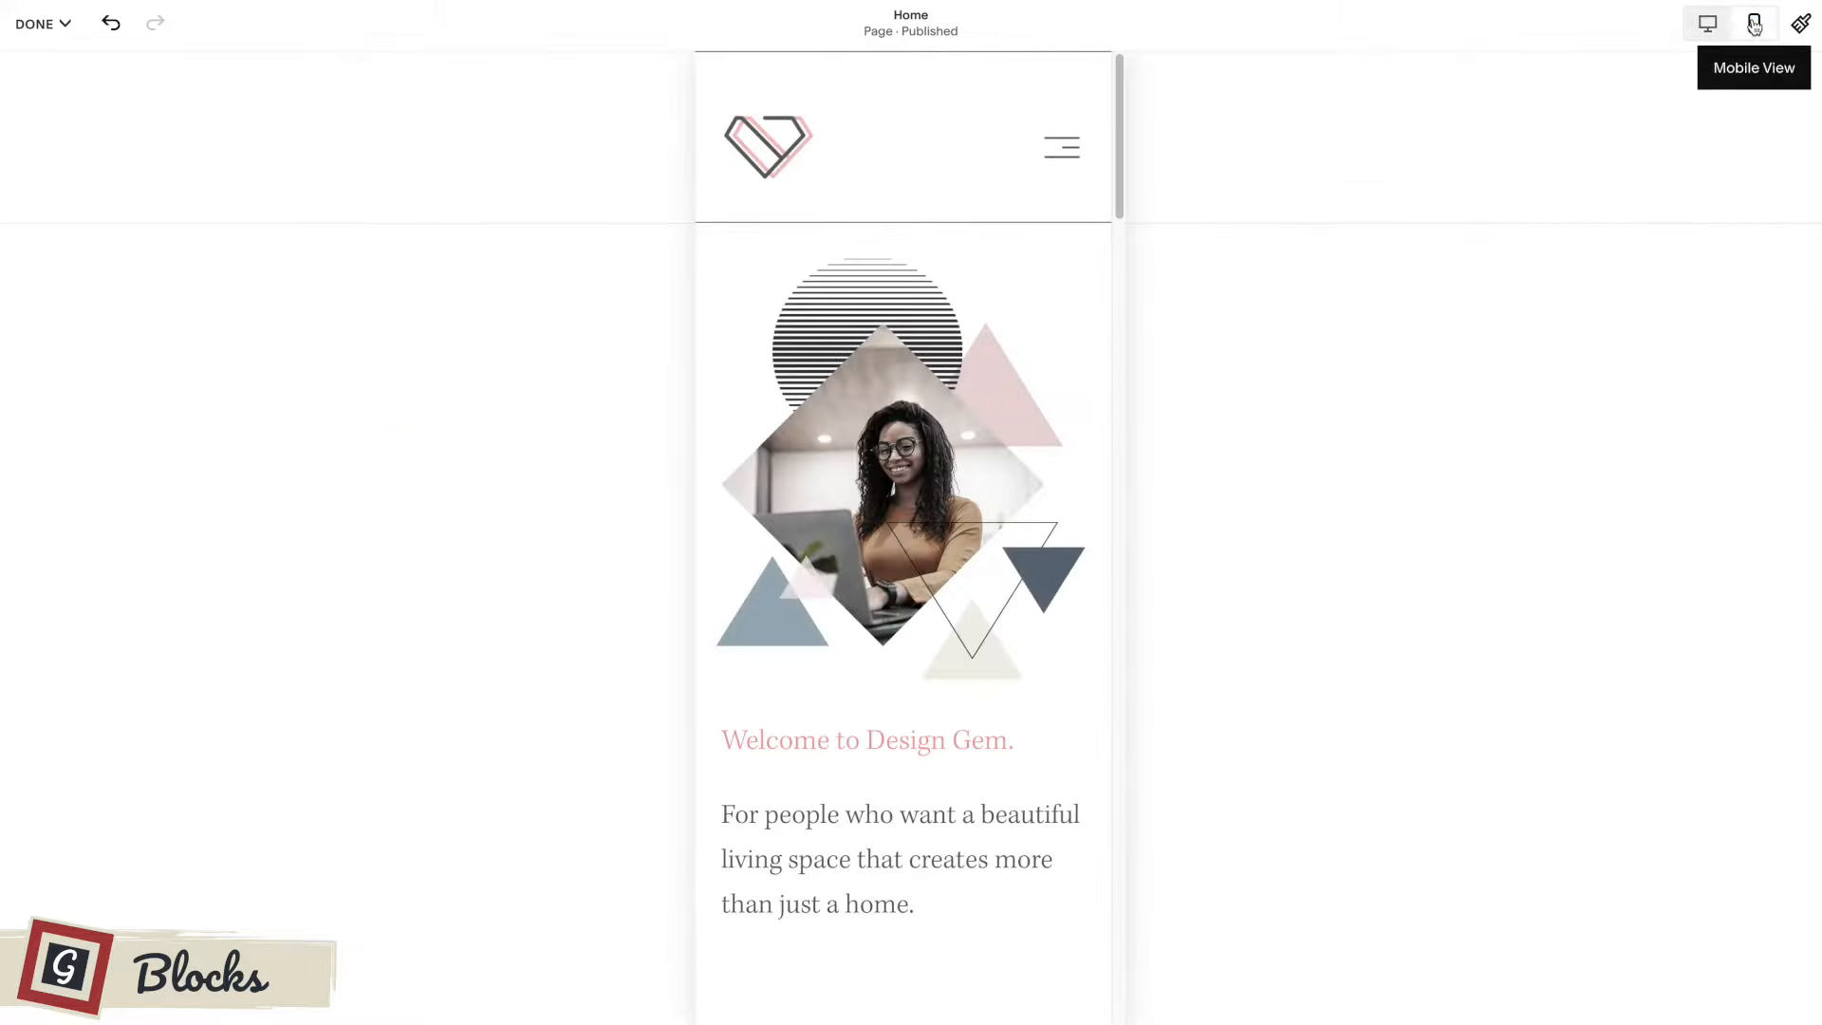
{"action": "scroll", "coordinate": [1011, 416], "scroll_direction": "down", "scroll_amount": 8}
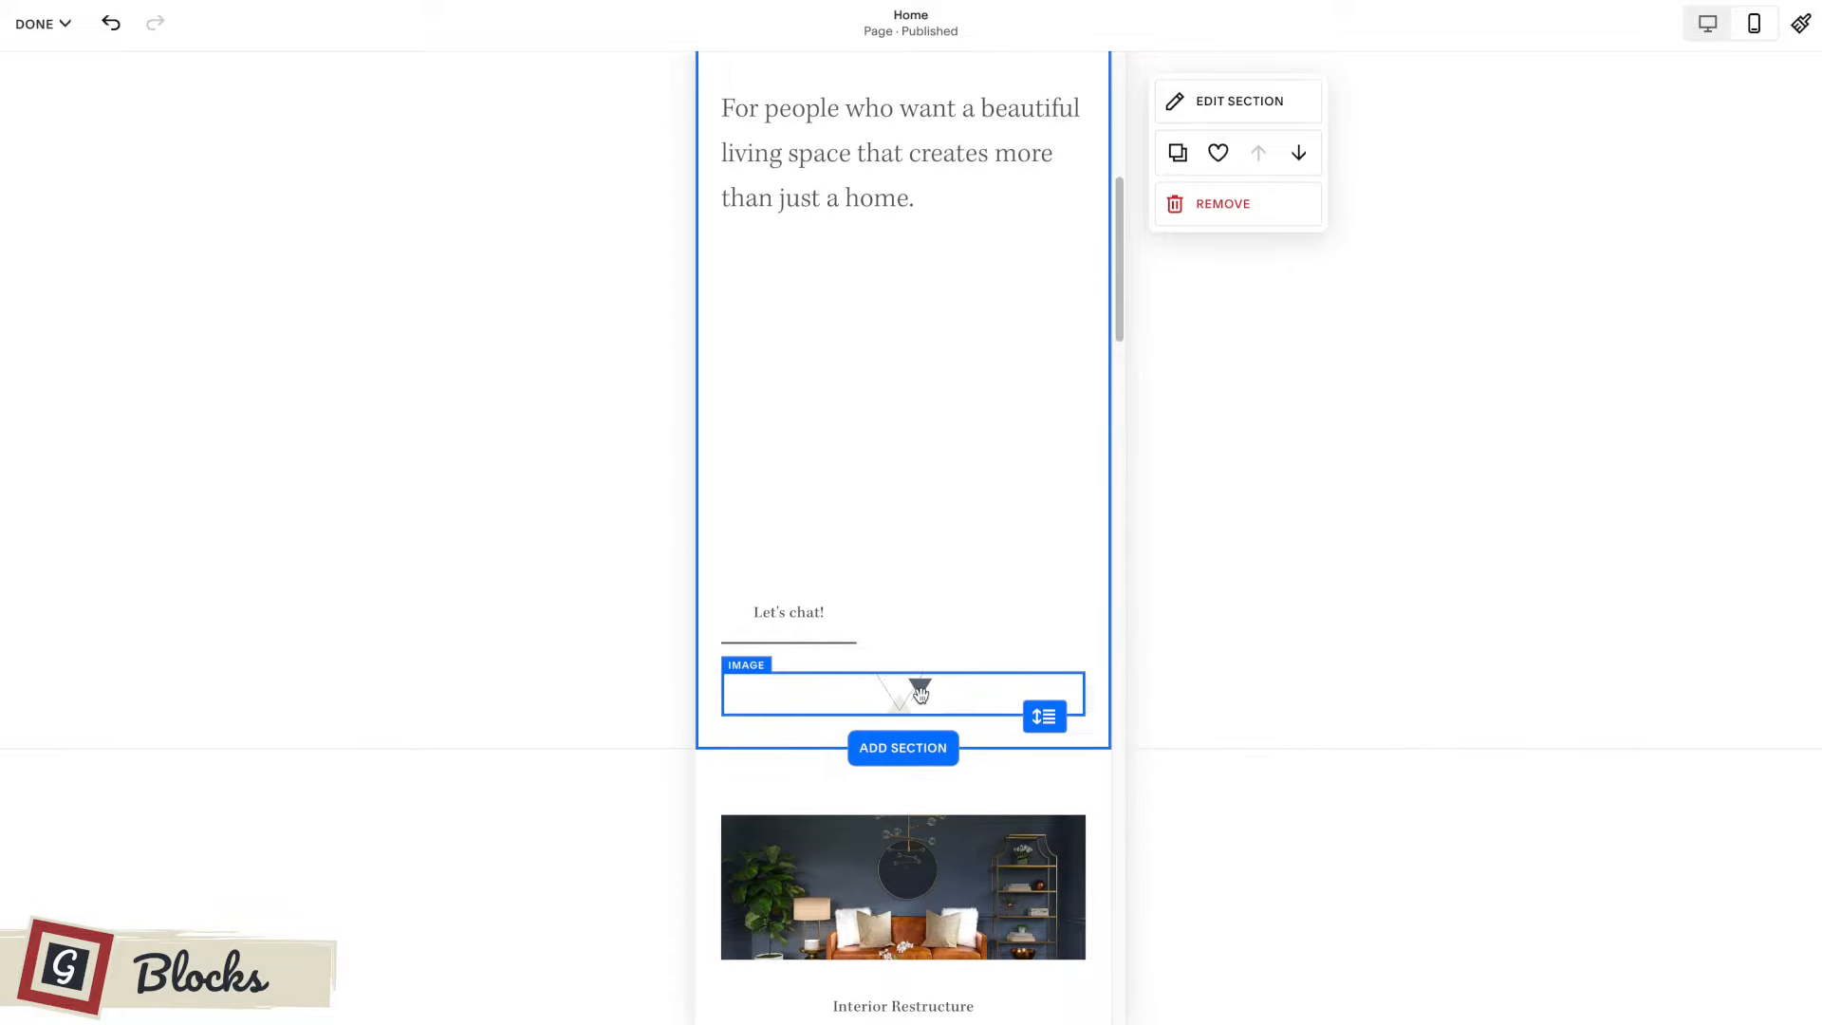
{"action": "left_click_drag", "start_coordinate": [918, 685], "coordinate": [924, 505]}
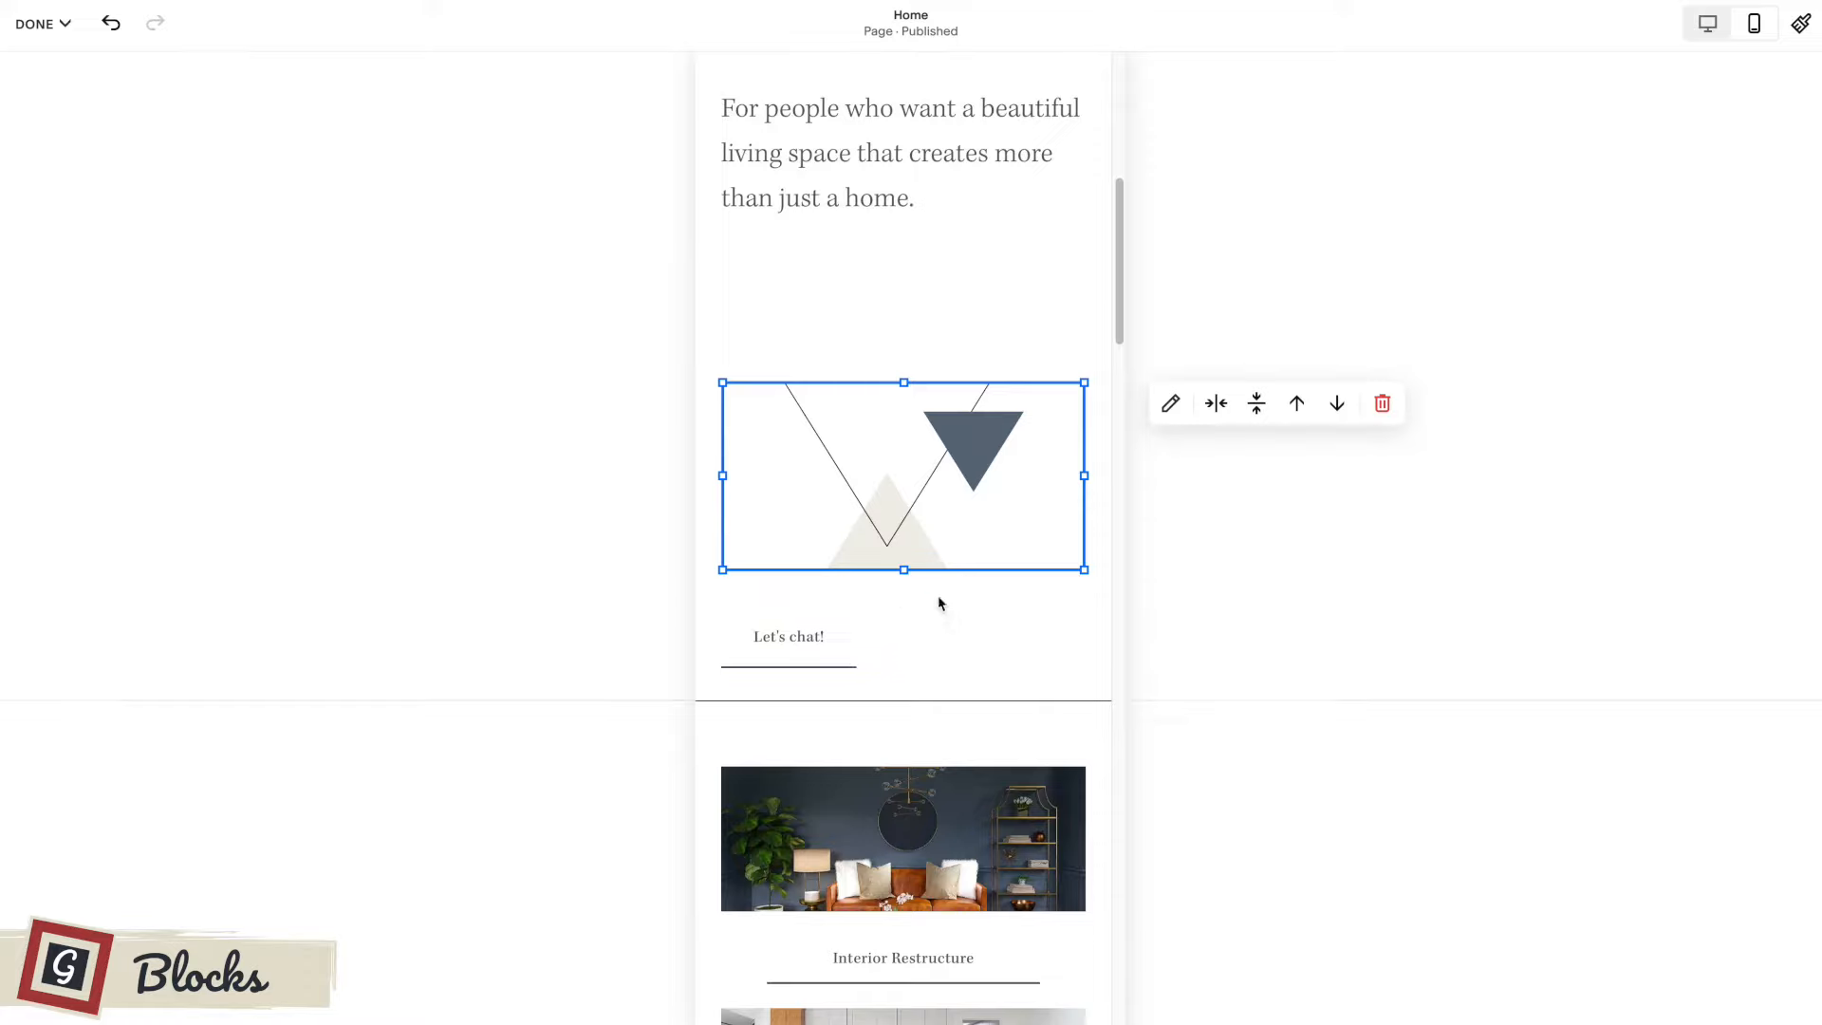
Move the "Let's chat!" button directly below the intro text in the mobile layout.
{"action": "scroll", "coordinate": [937, 595], "scroll_direction": "up", "scroll_amount": 3}
{"action": "left_click_drag", "start_coordinate": [805, 909], "coordinate": [807, 542]}
{"action": "left_click", "coordinate": [977, 600]}
{"action": "scroll", "coordinate": [981, 617], "scroll_direction": "up", "scroll_amount": 1}
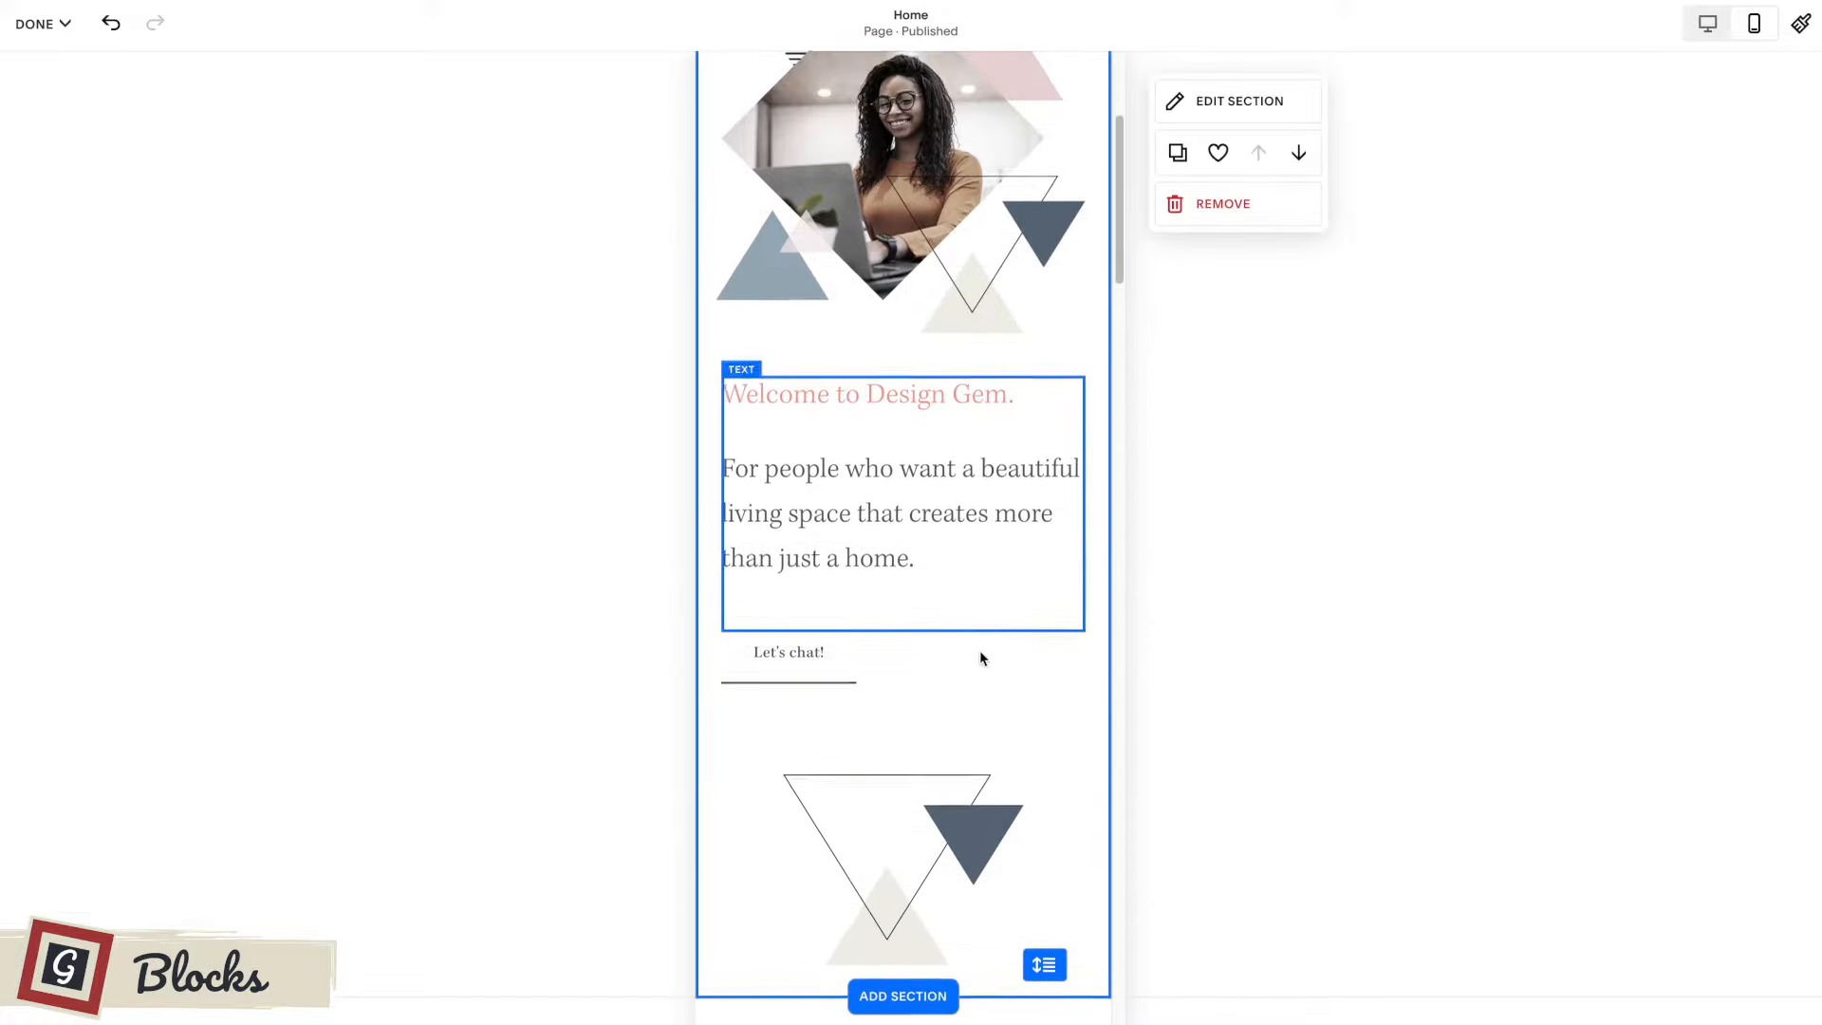
Move the triangles image into the mobile photo collage, shrink it and place it above the pink triangle.
{"action": "left_click_drag", "start_coordinate": [942, 853], "coordinate": [926, 258]}
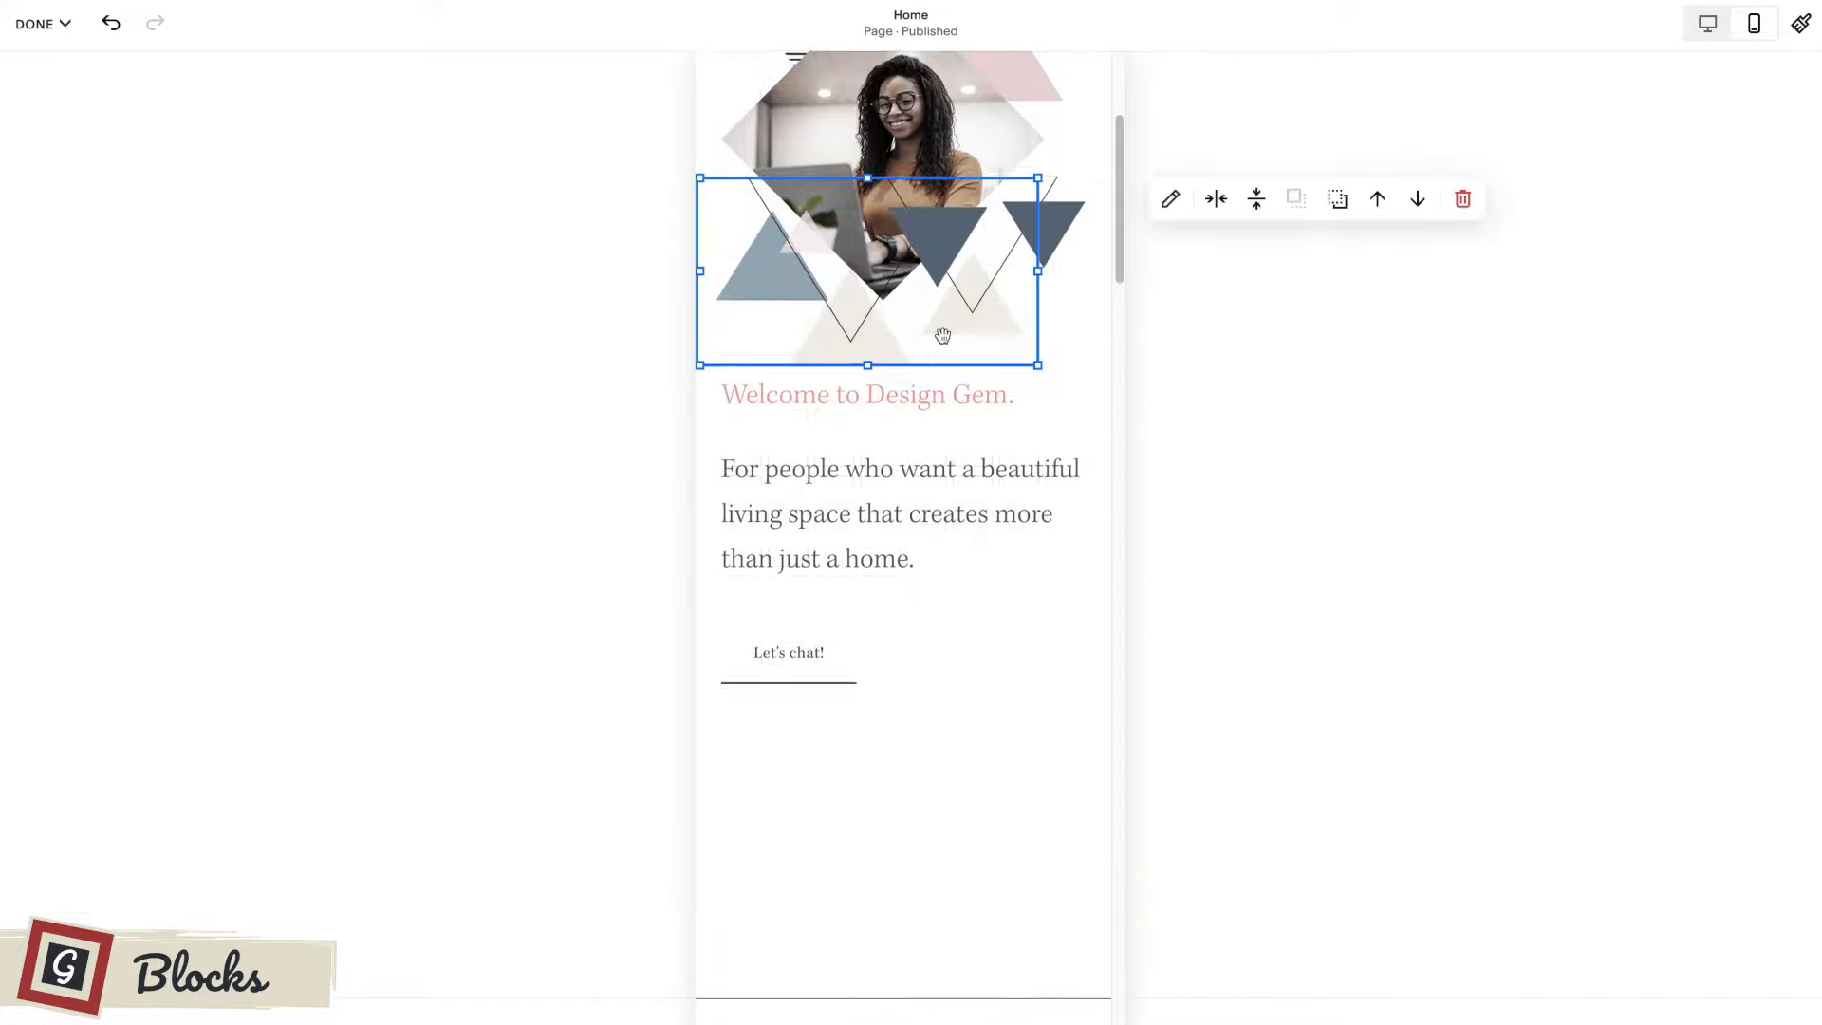
{"action": "scroll", "coordinate": [962, 387], "scroll_direction": "up", "scroll_amount": 2}
{"action": "scroll", "coordinate": [962, 387], "scroll_direction": "up", "scroll_amount": 1}
{"action": "left_click_drag", "start_coordinate": [1038, 473], "coordinate": [857, 567]}
{"action": "left_click_drag", "start_coordinate": [781, 626], "coordinate": [992, 292]}
{"action": "left_click", "coordinate": [1060, 419]}
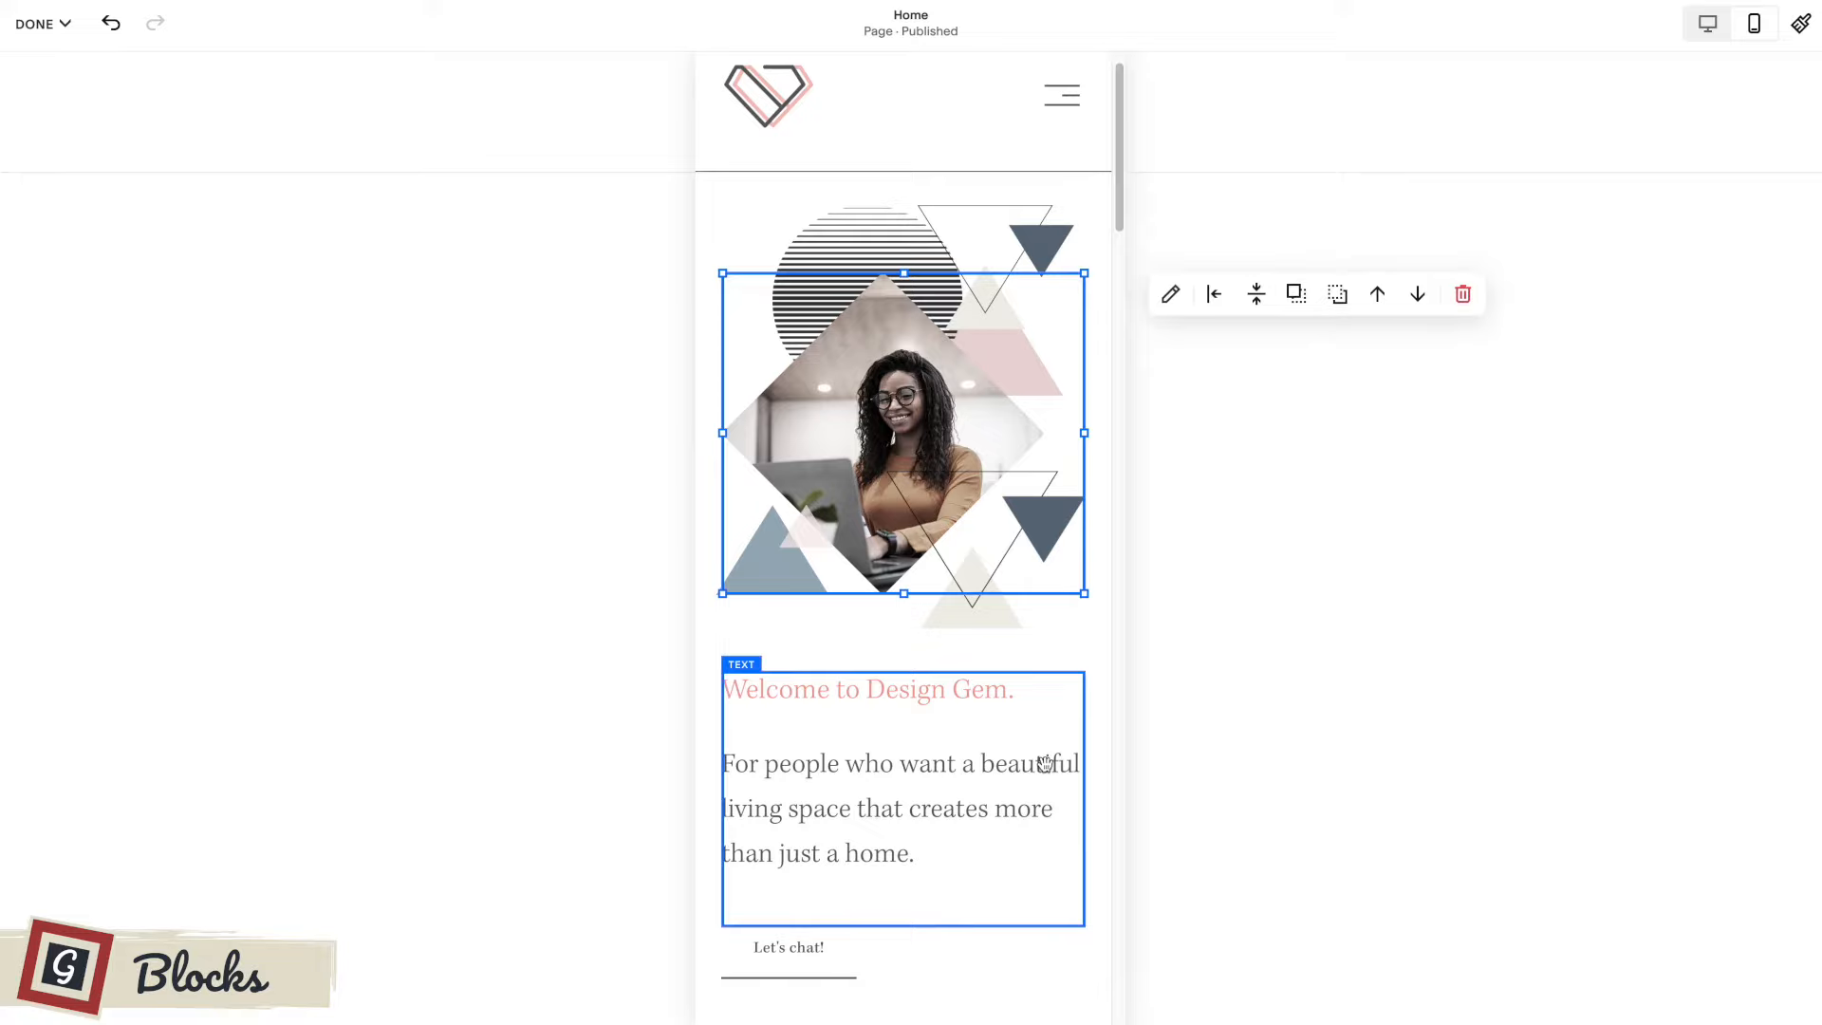
{"action": "left_click", "coordinate": [1046, 947]}
Save the home page changes and switch the preview from mobile to desktop view.
{"action": "left_click", "coordinate": [51, 31]}
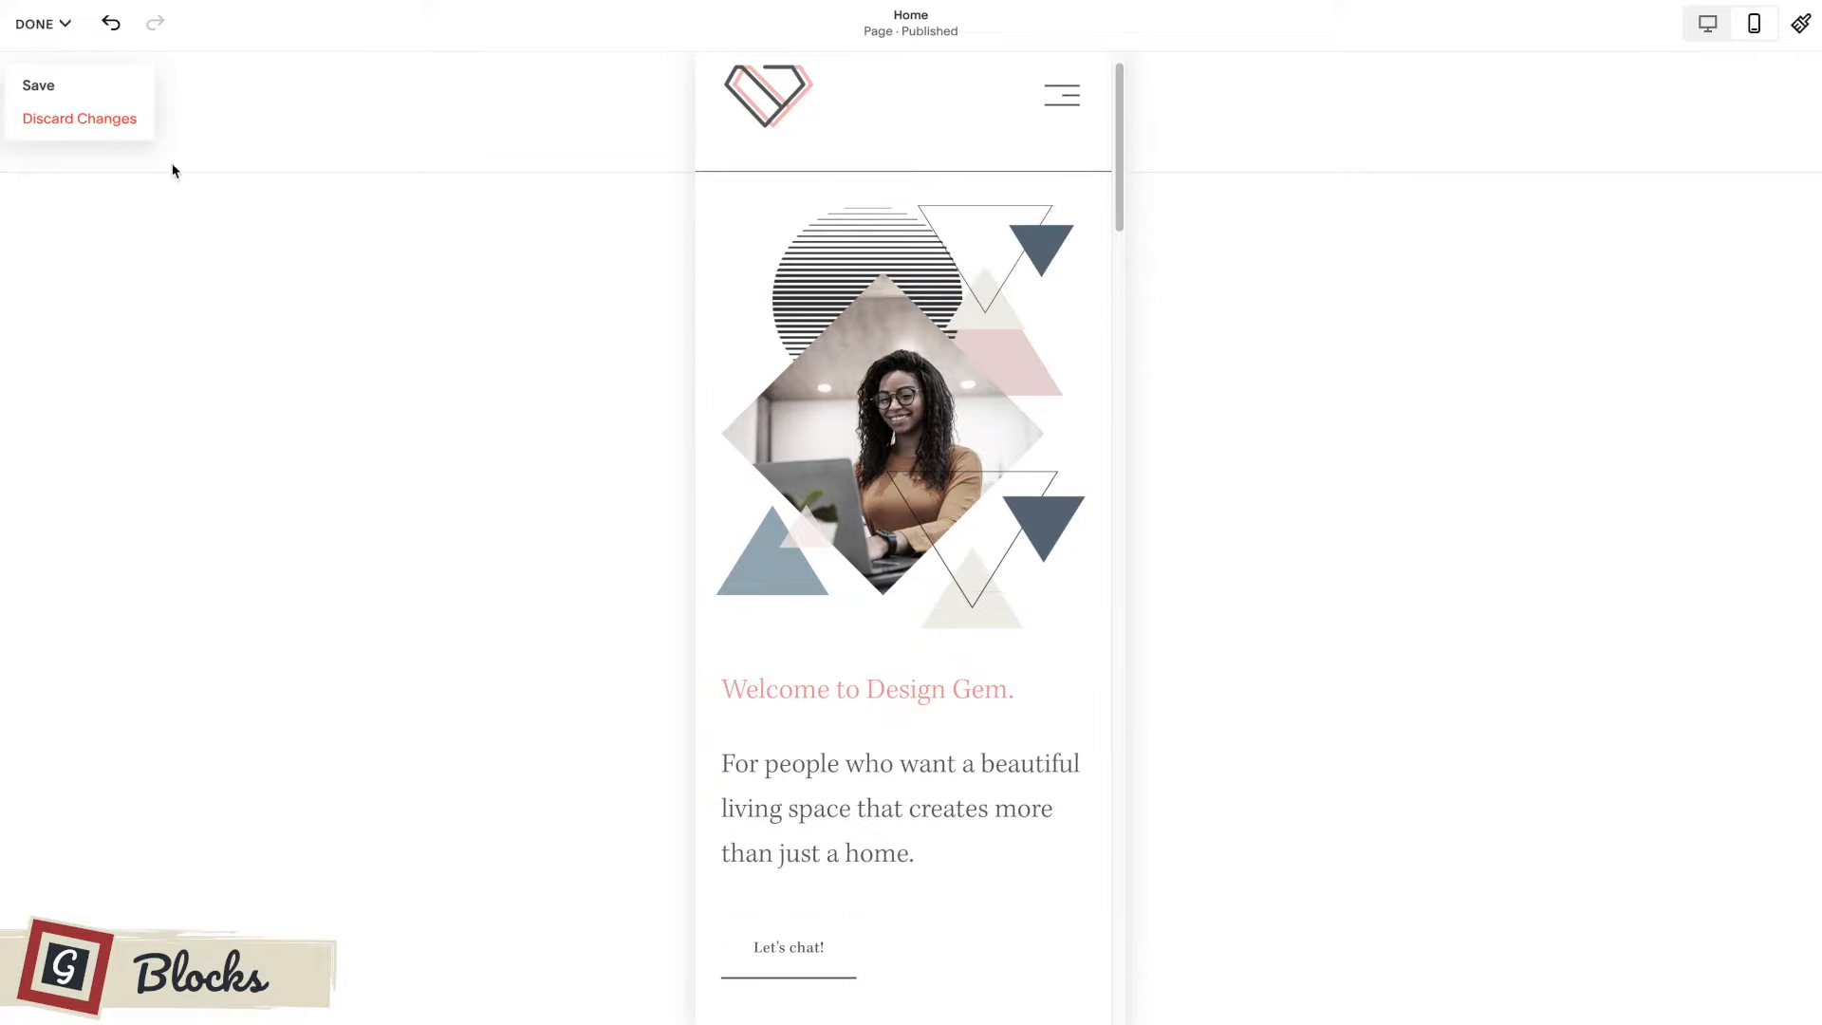
{"action": "left_click", "coordinate": [36, 24]}
{"action": "left_click", "coordinate": [38, 87]}
{"action": "scroll", "coordinate": [1163, 356], "scroll_direction": "down", "scroll_amount": 3}
{"action": "scroll", "coordinate": [1163, 357], "scroll_direction": "up", "scroll_amount": 4}
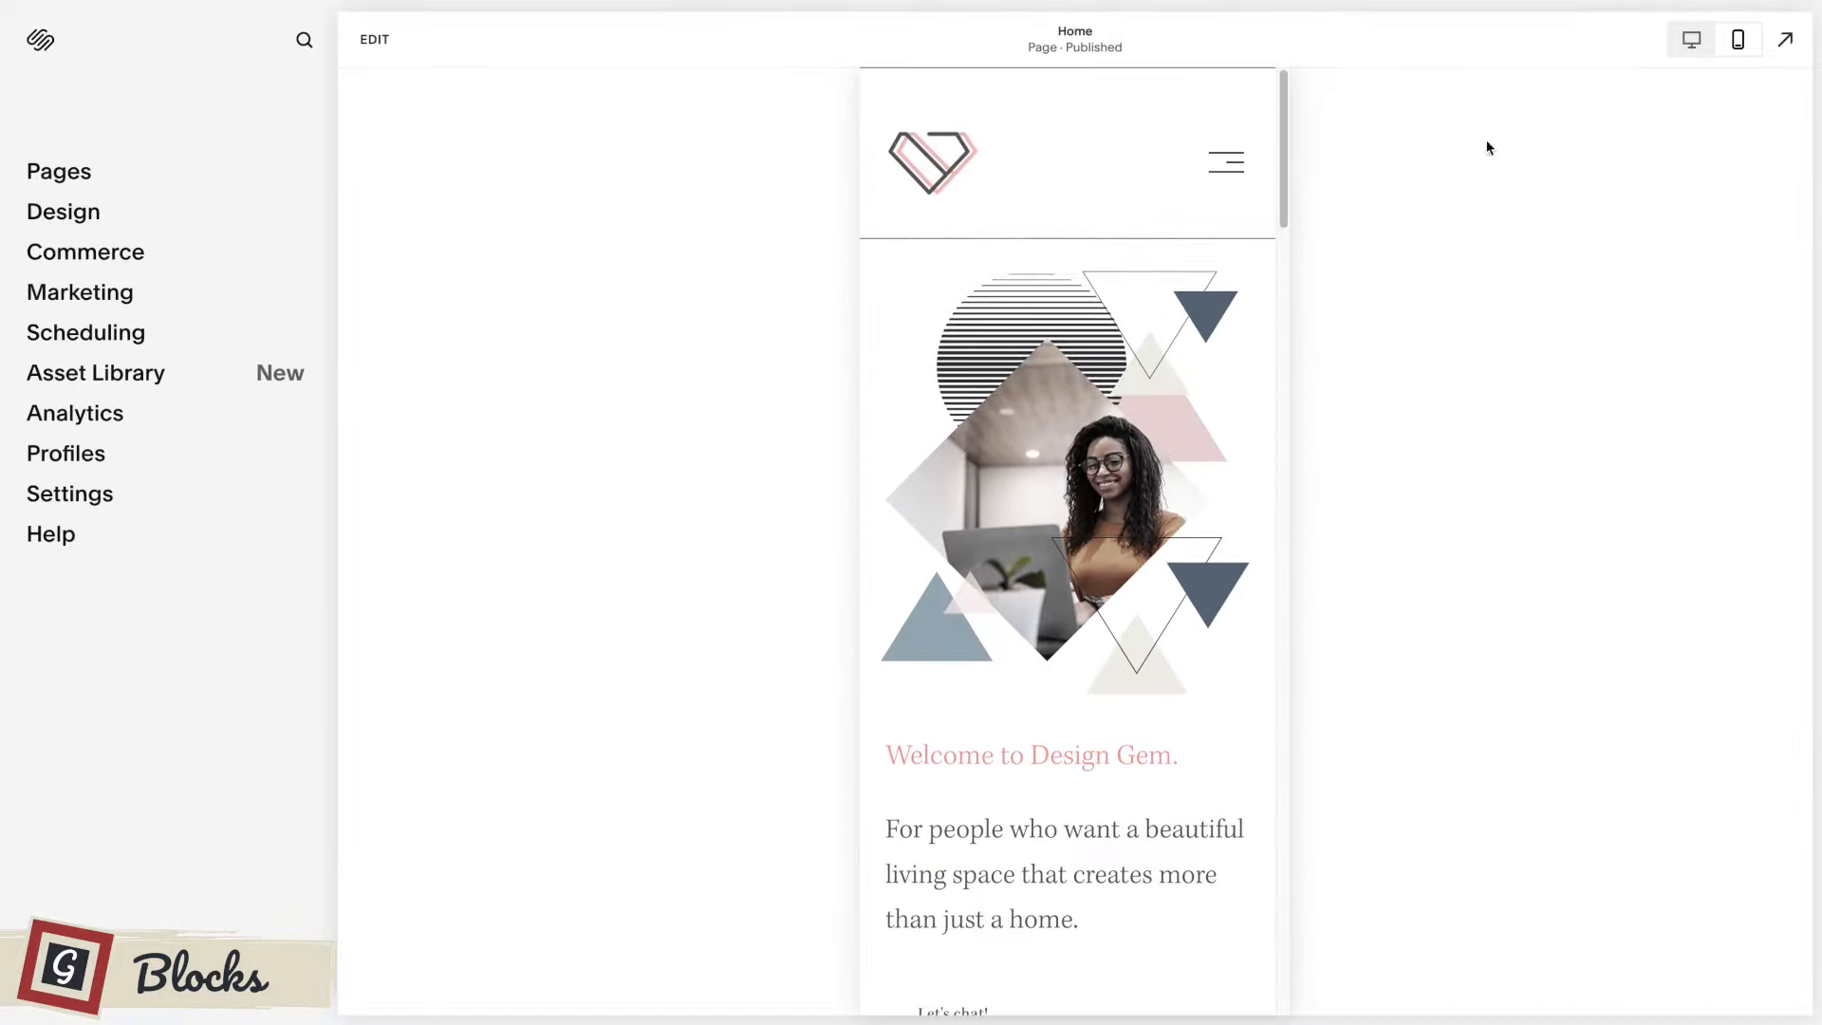
{"action": "left_click", "coordinate": [1692, 40]}
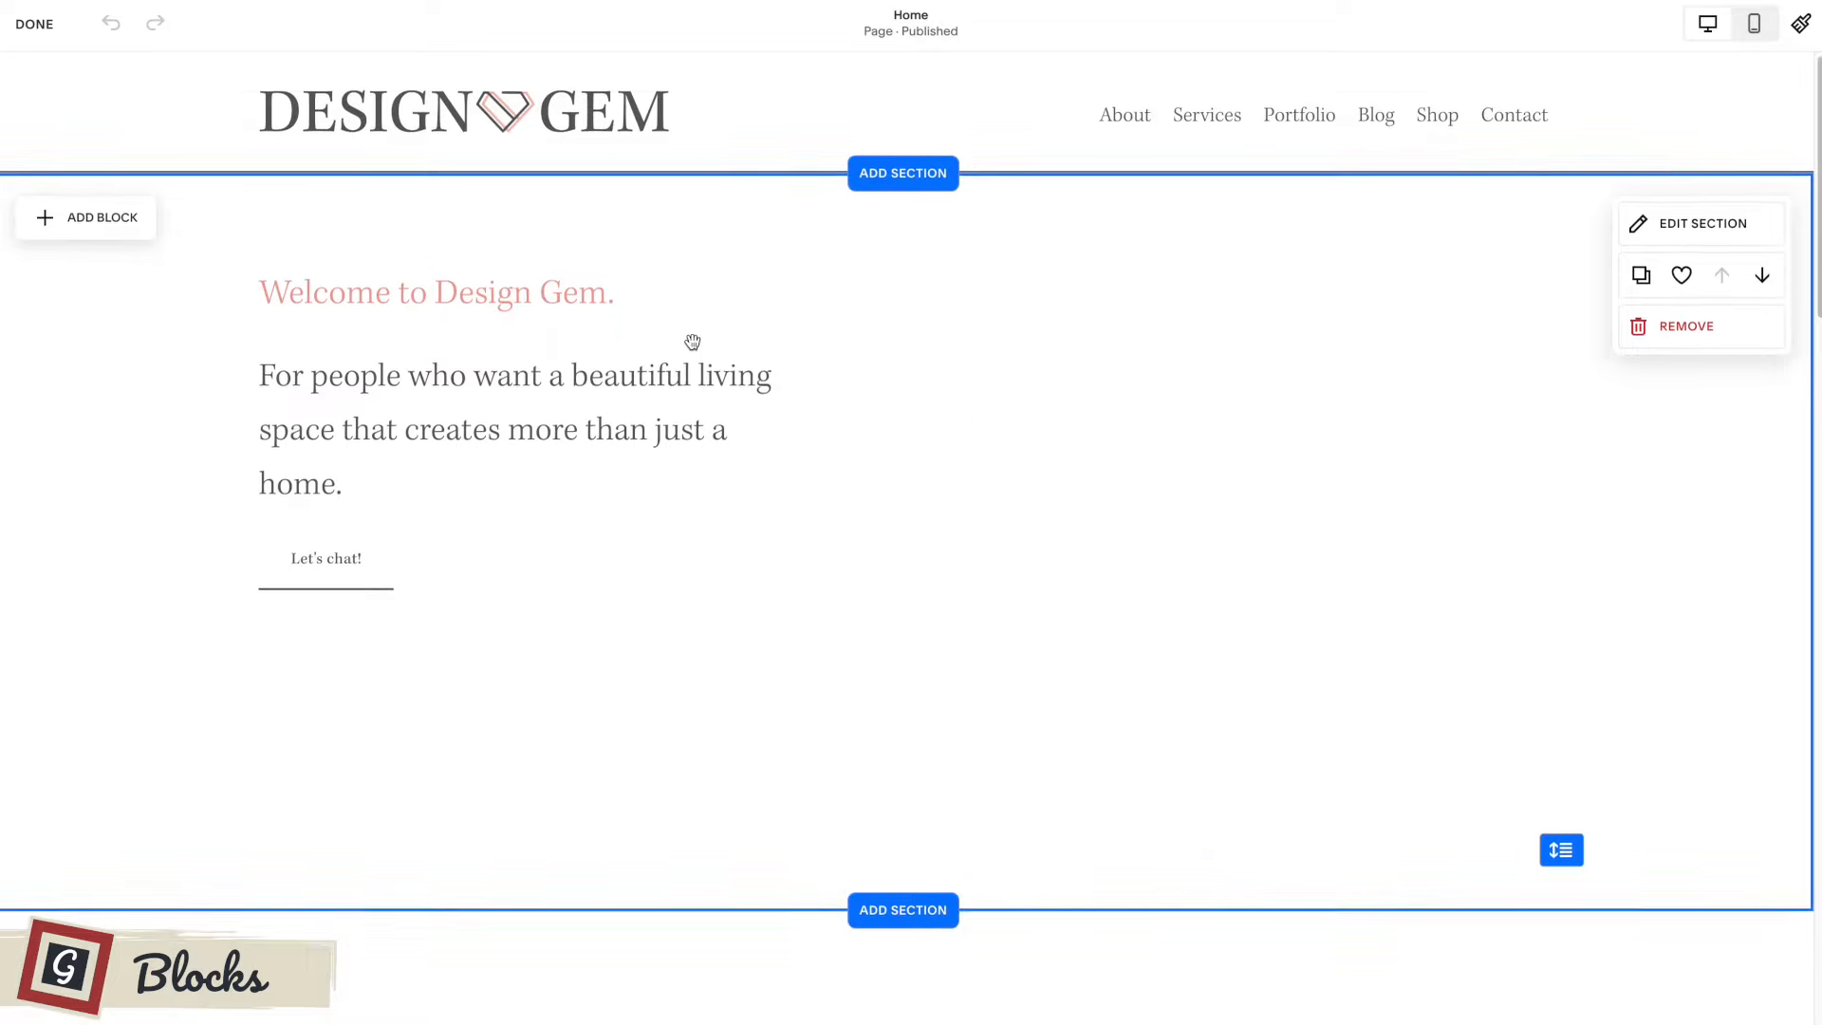
Look through the home page's sections down to the footer and return to the first section.
{"action": "scroll", "coordinate": [691, 342], "scroll_direction": "down", "scroll_amount": 1}
{"action": "scroll", "coordinate": [692, 340], "scroll_direction": "down", "scroll_amount": 10}
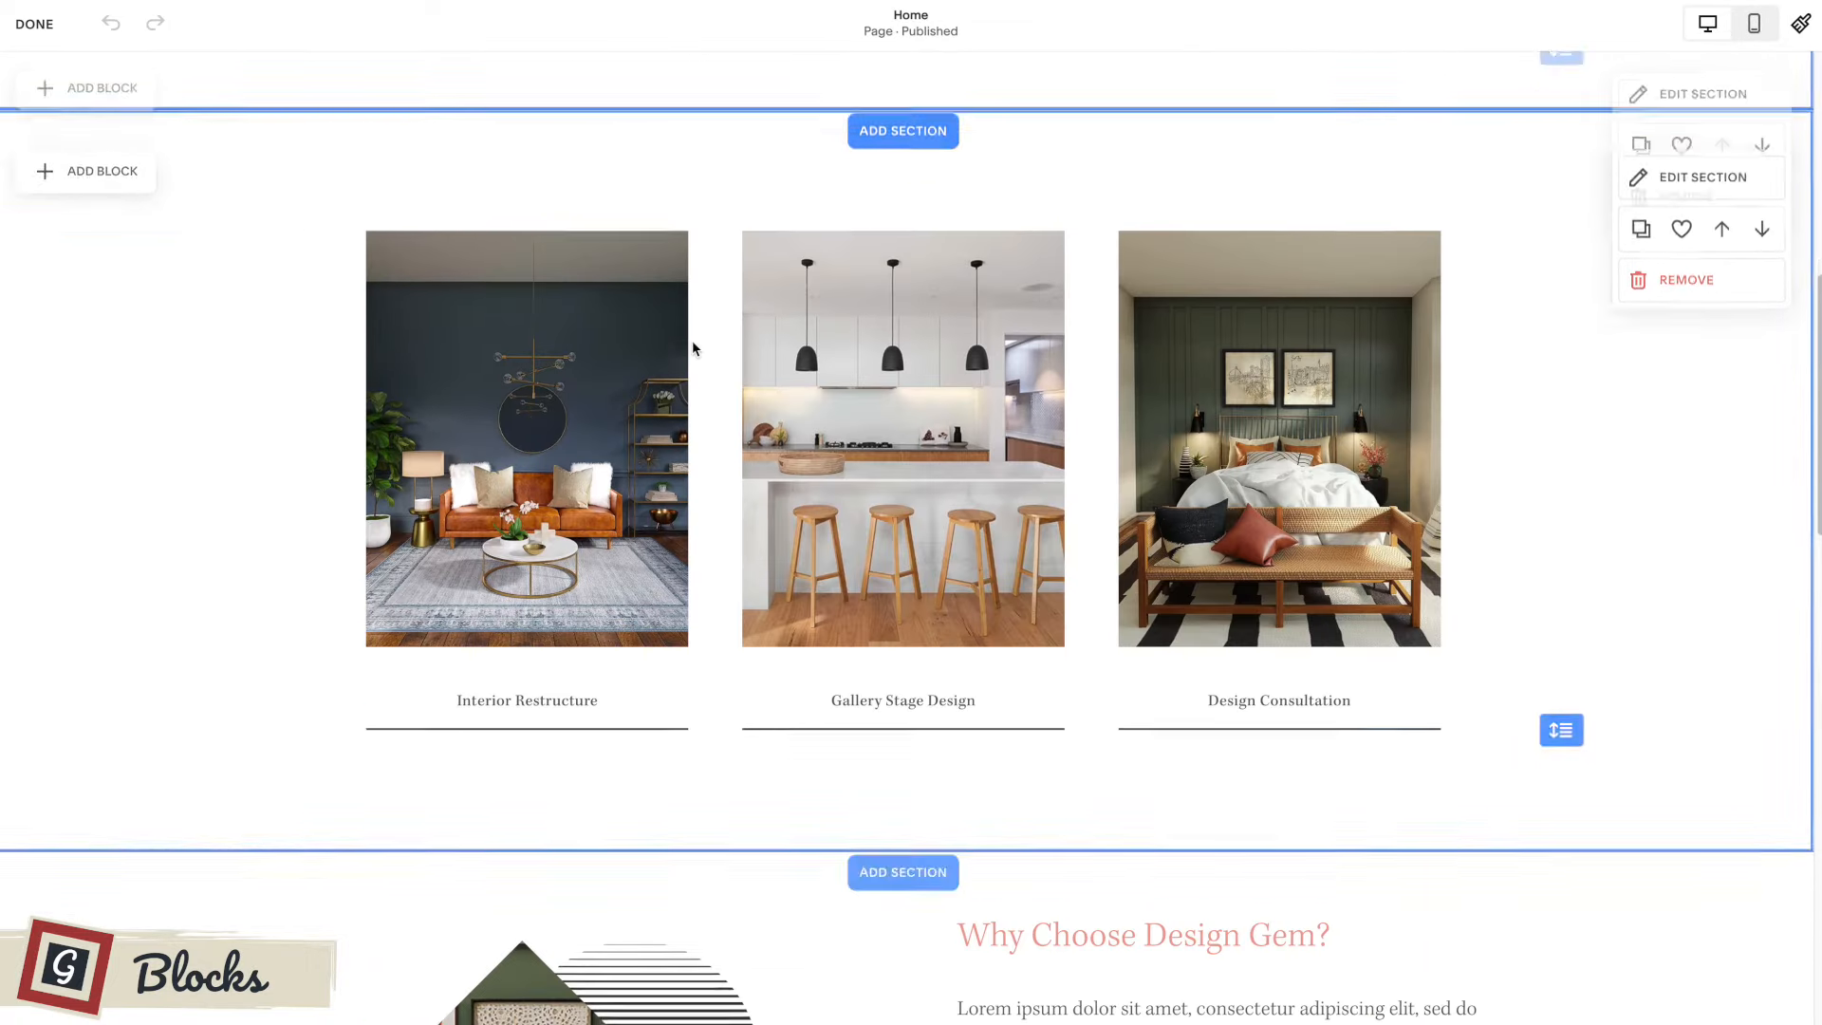
{"action": "scroll", "coordinate": [693, 343], "scroll_direction": "down", "scroll_amount": 5}
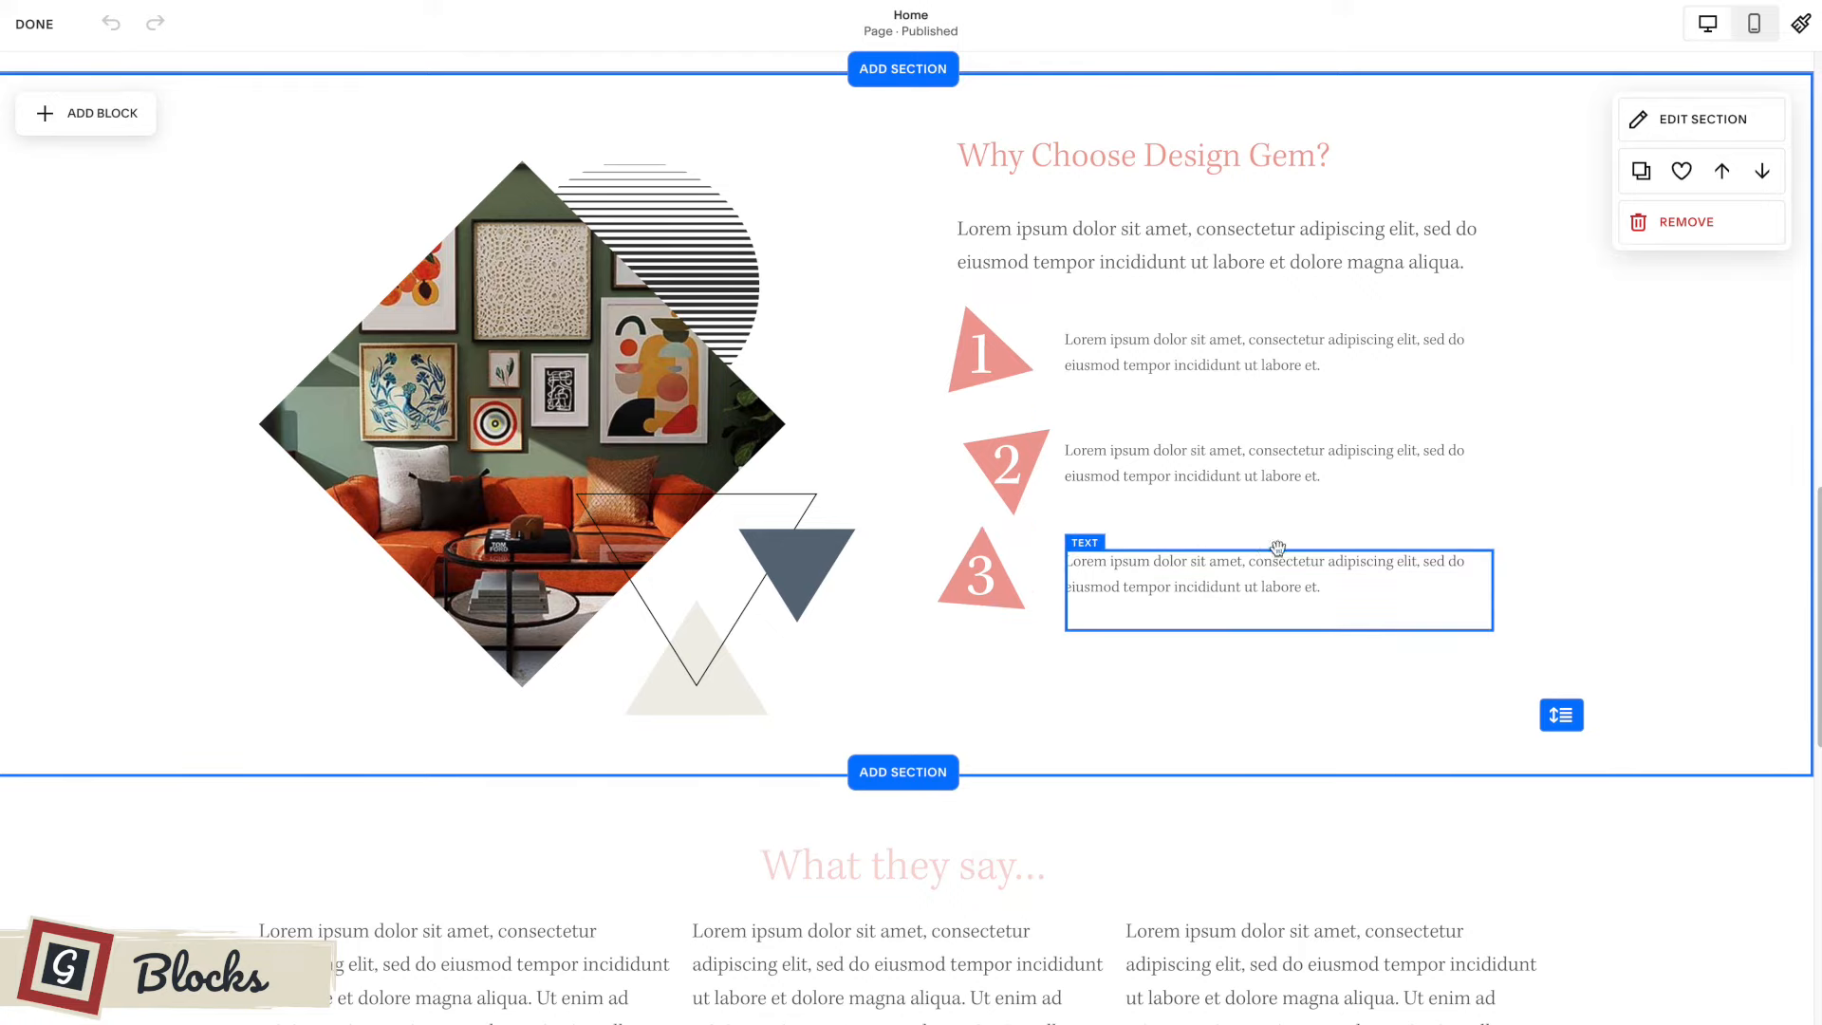
{"action": "scroll", "coordinate": [1129, 548], "scroll_direction": "down", "scroll_amount": 5}
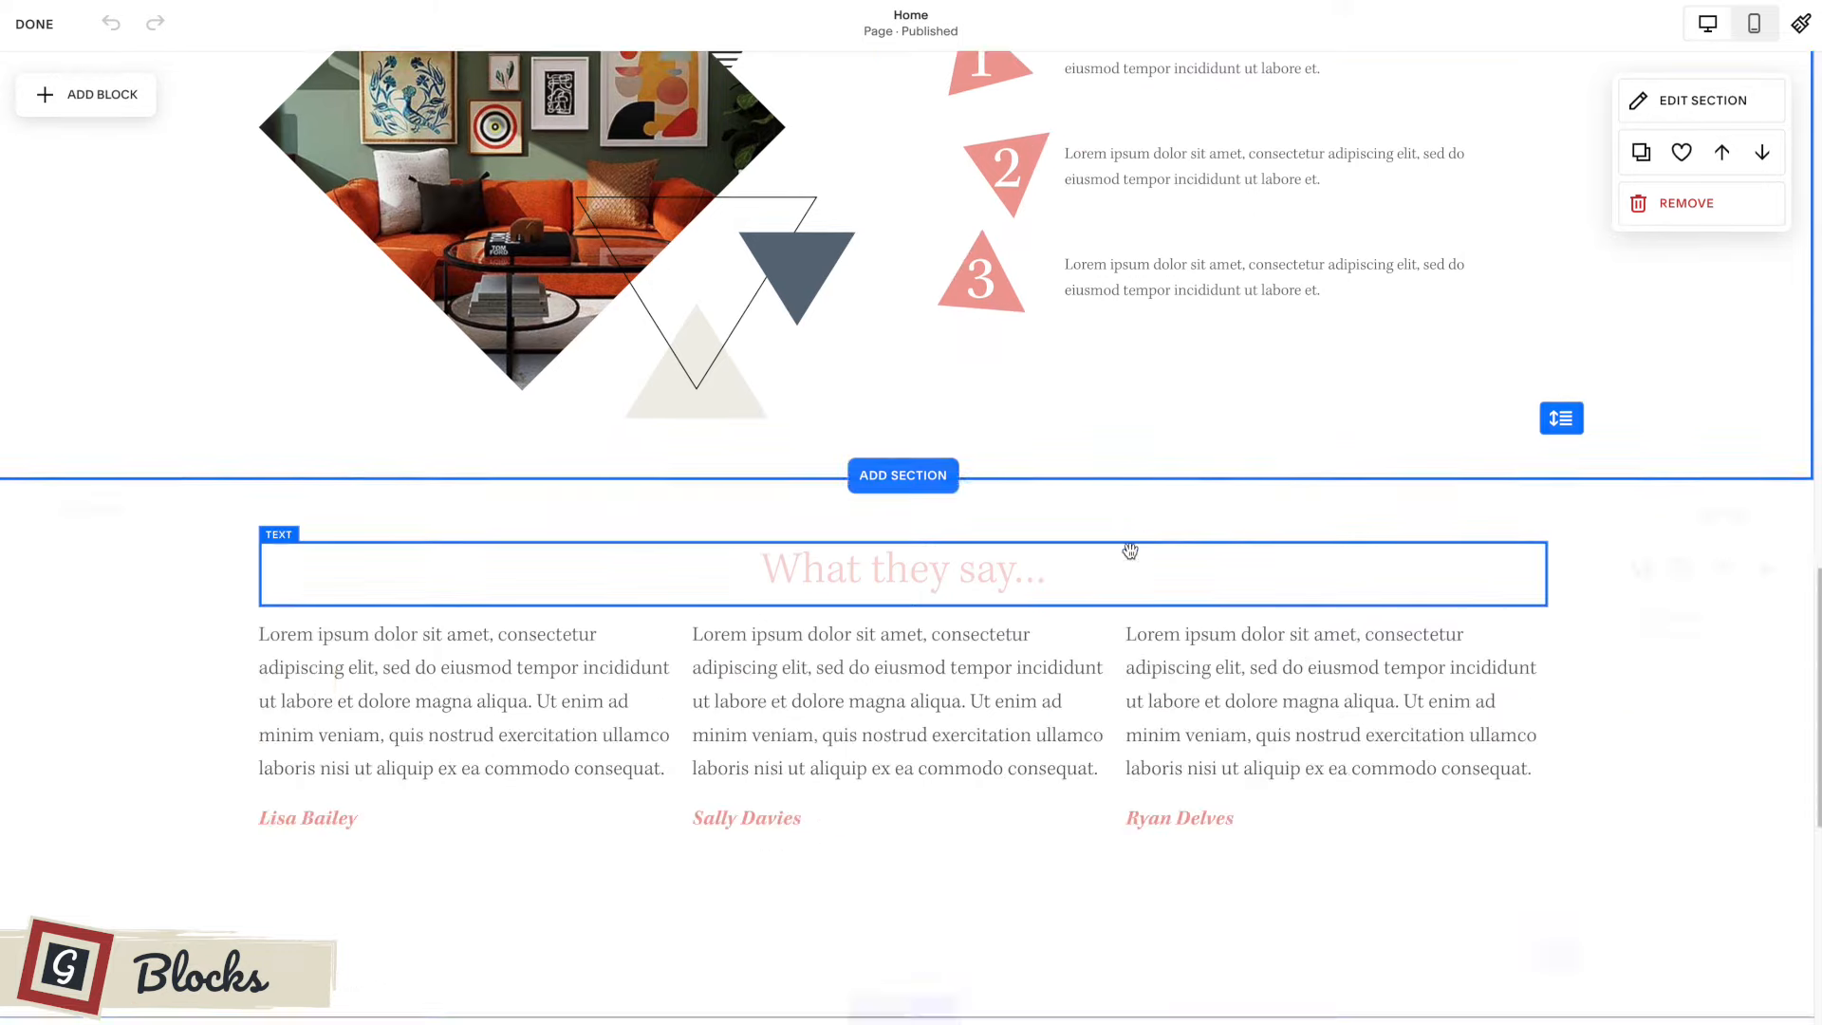
{"action": "scroll", "coordinate": [1128, 540], "scroll_direction": "down", "scroll_amount": 5}
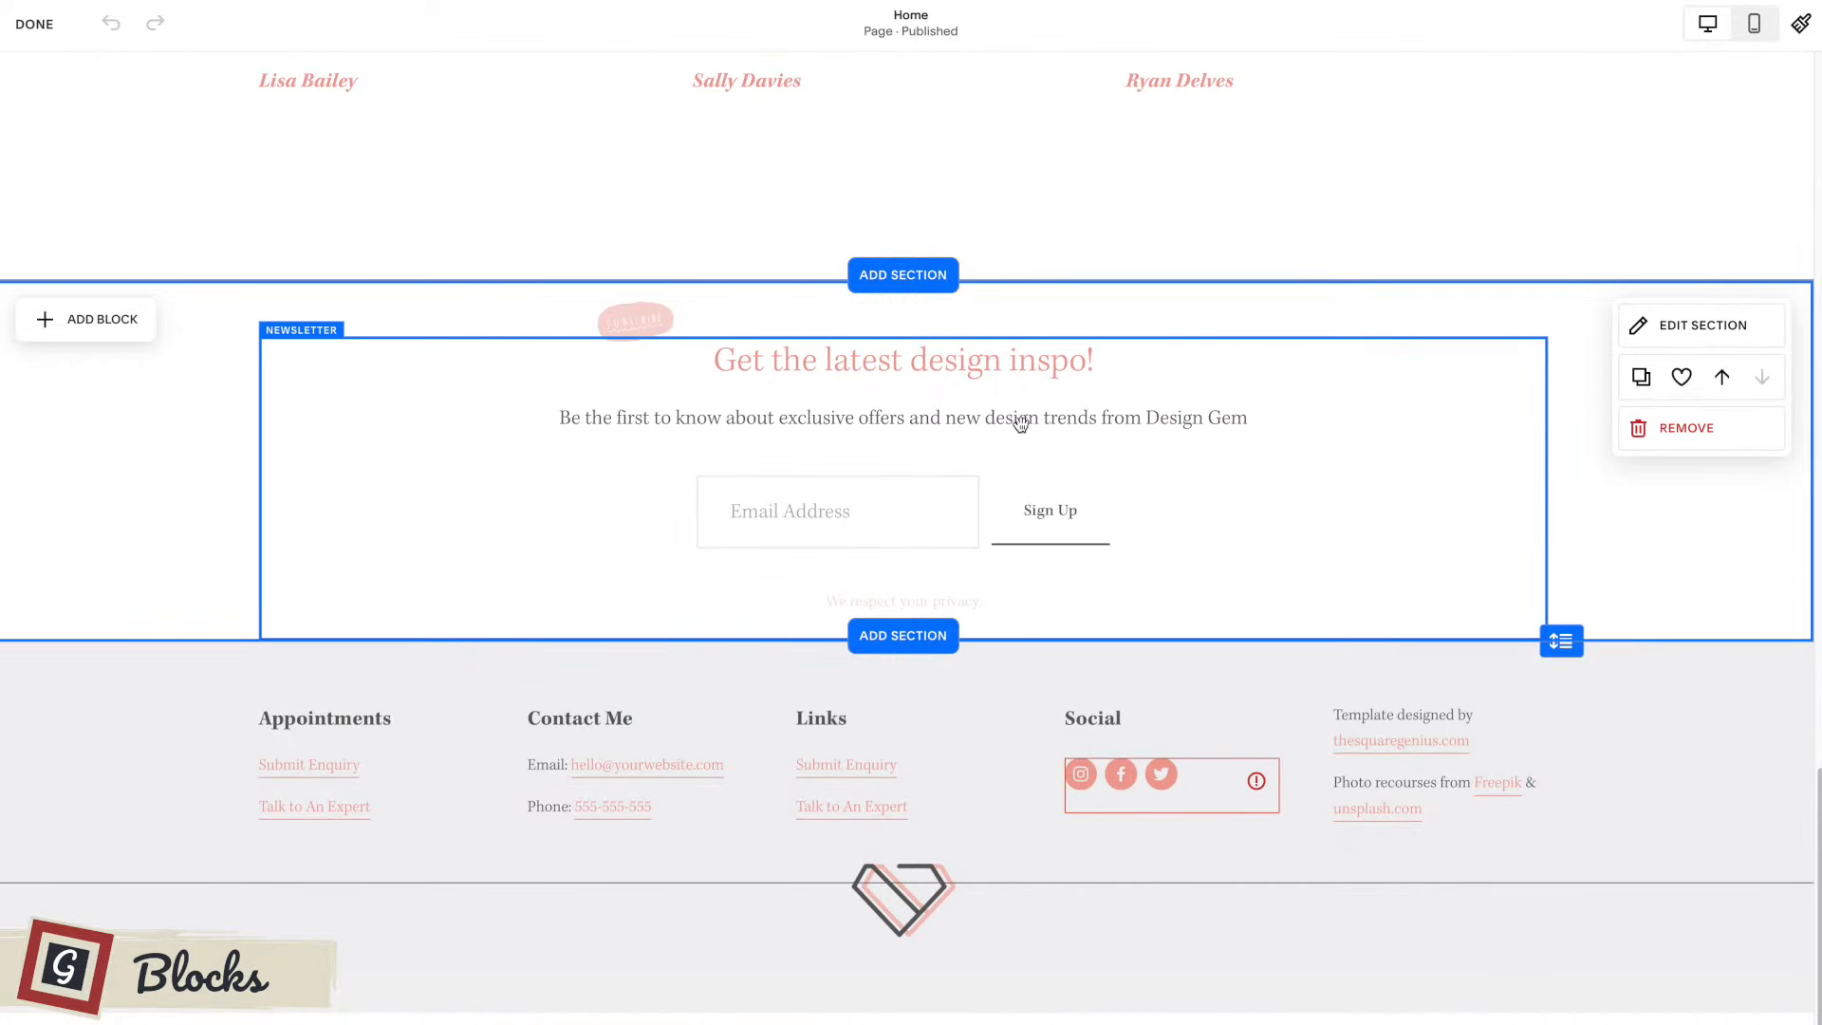
{"action": "scroll", "coordinate": [1021, 423], "scroll_direction": "up", "scroll_amount": 20}
{"action": "scroll", "coordinate": [1021, 424], "scroll_direction": "up", "scroll_amount": 3}
{"action": "scroll", "coordinate": [612, 445], "scroll_direction": "down", "scroll_amount": 3}
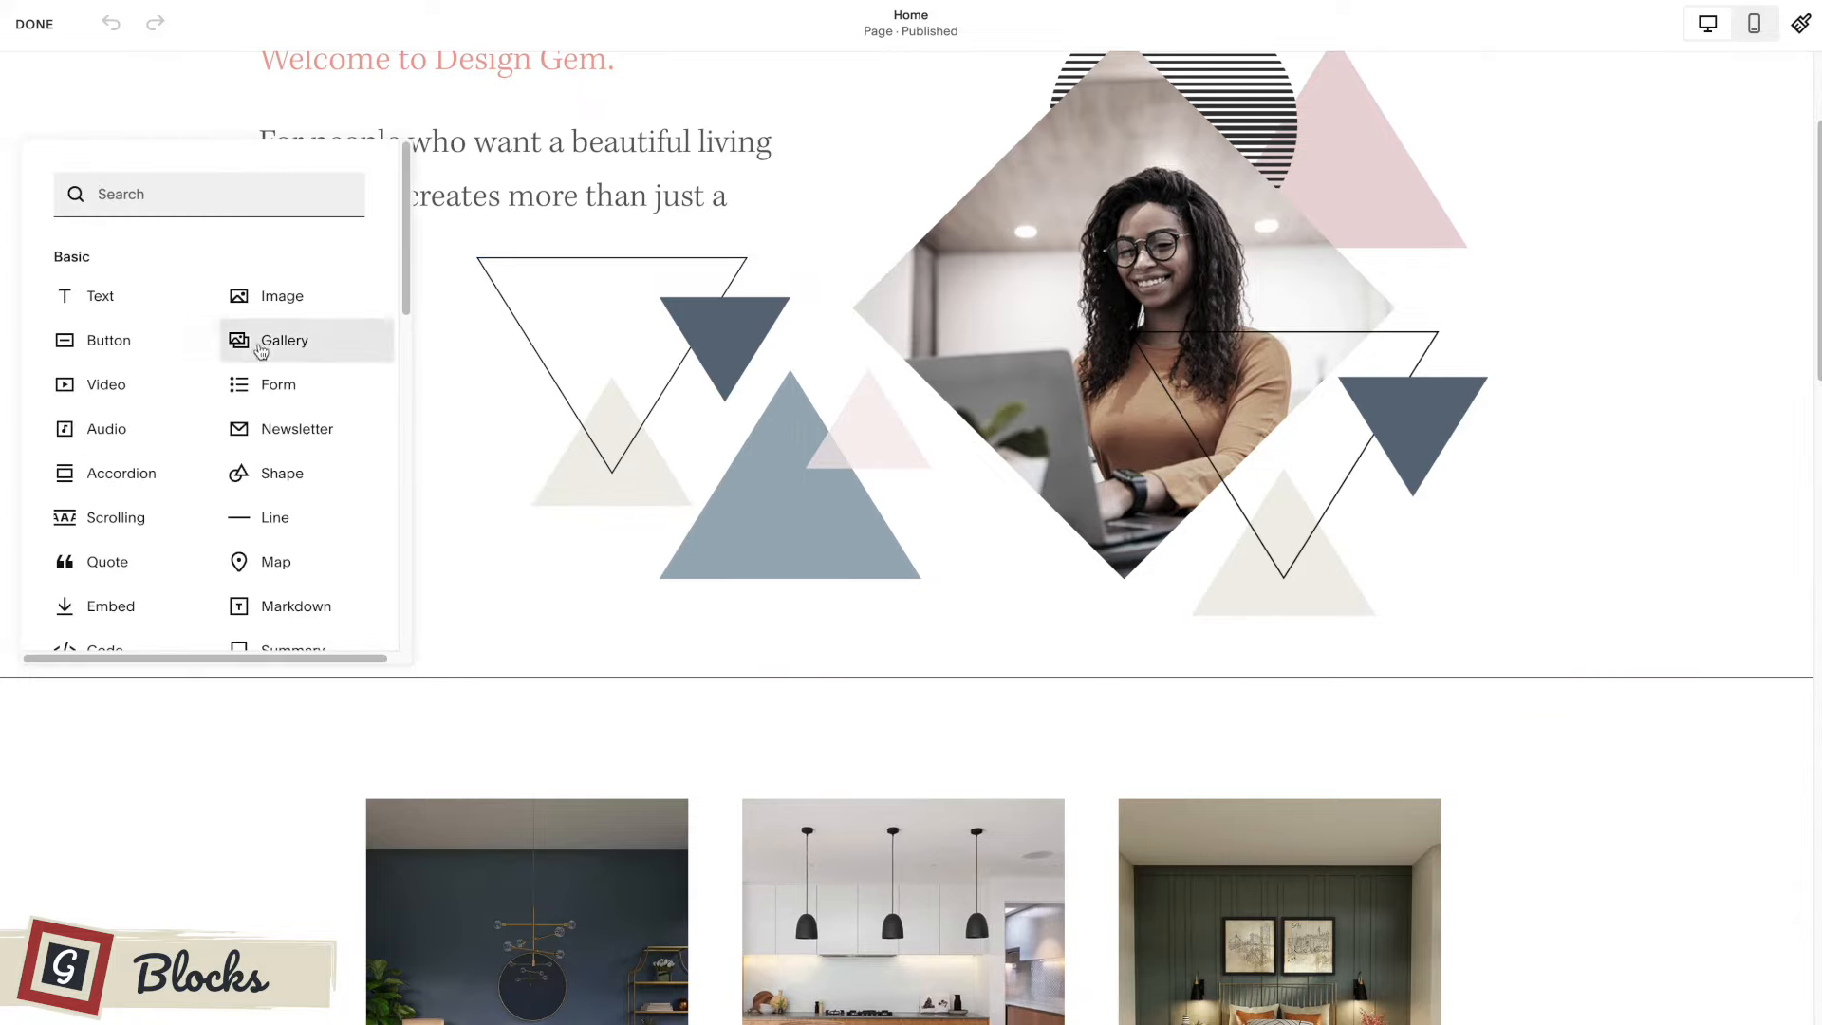
Add a video block to the first section and place it below the "Let's chat!" button.
{"action": "left_click", "coordinate": [107, 384]}
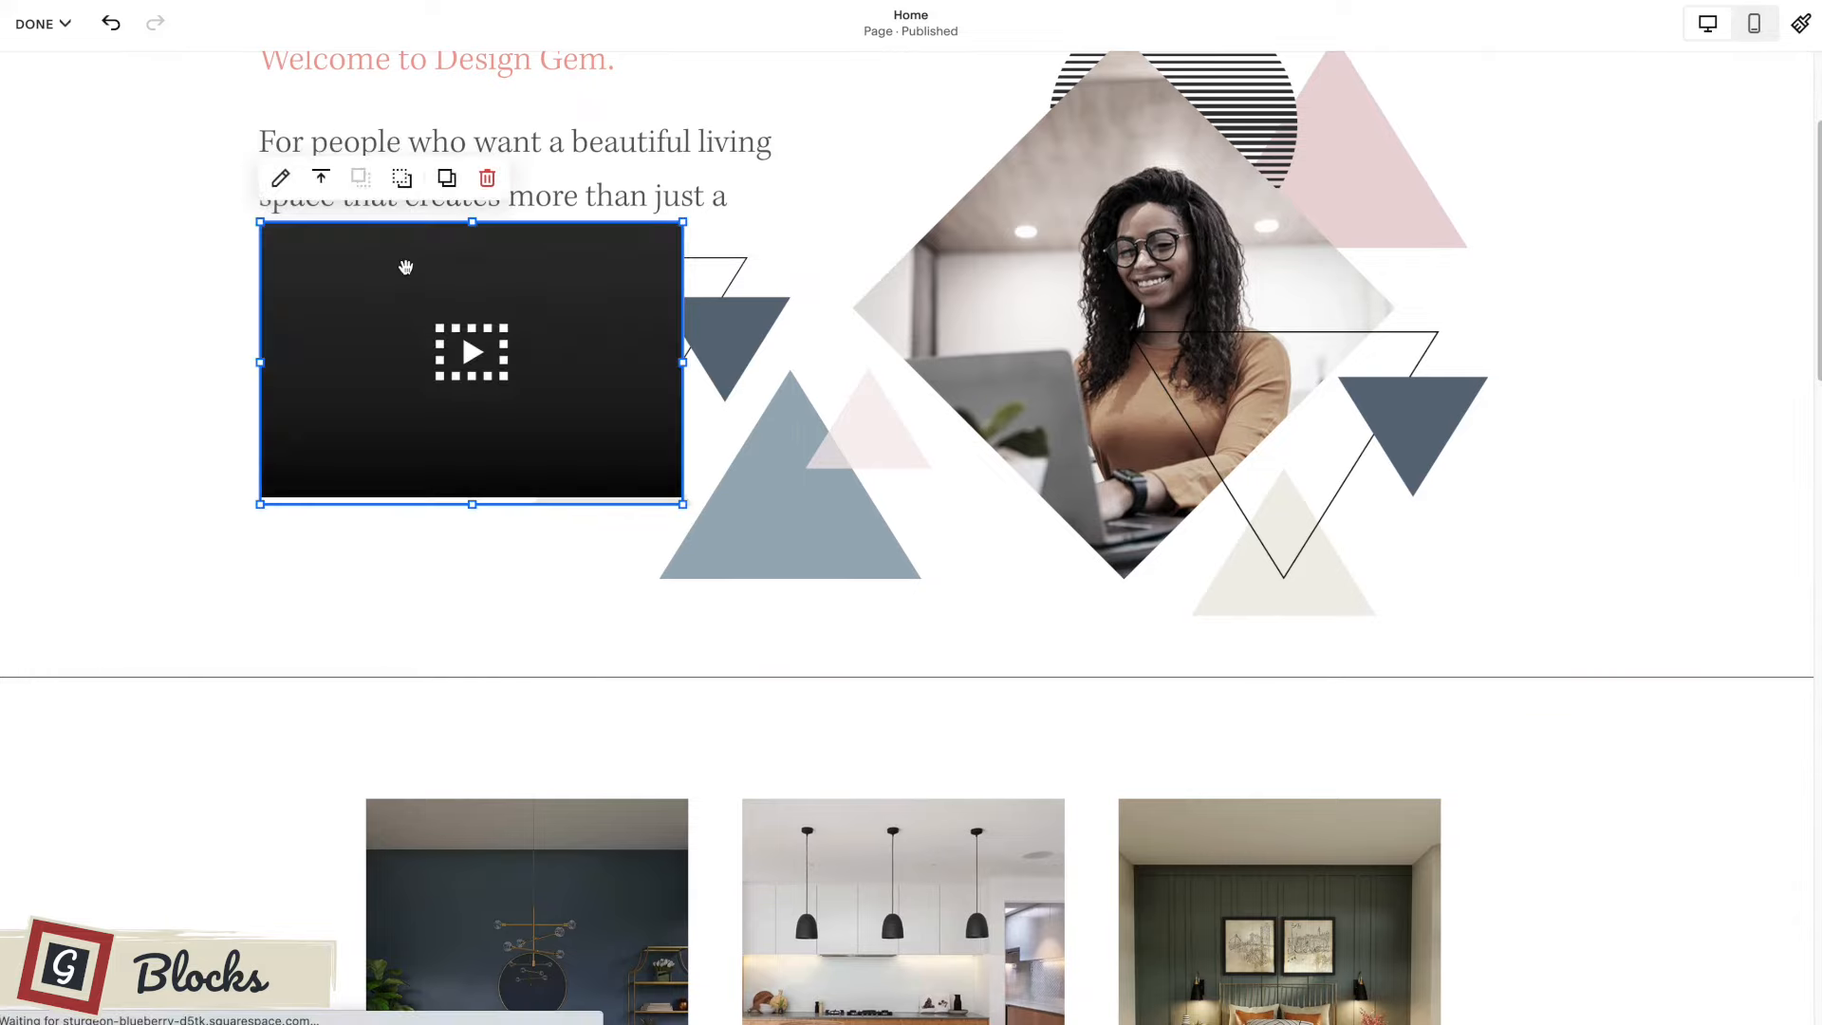
{"action": "left_click_drag", "start_coordinate": [406, 259], "coordinate": [415, 532]}
{"action": "scroll", "coordinate": [293, 374], "scroll_direction": "down", "scroll_amount": 2}
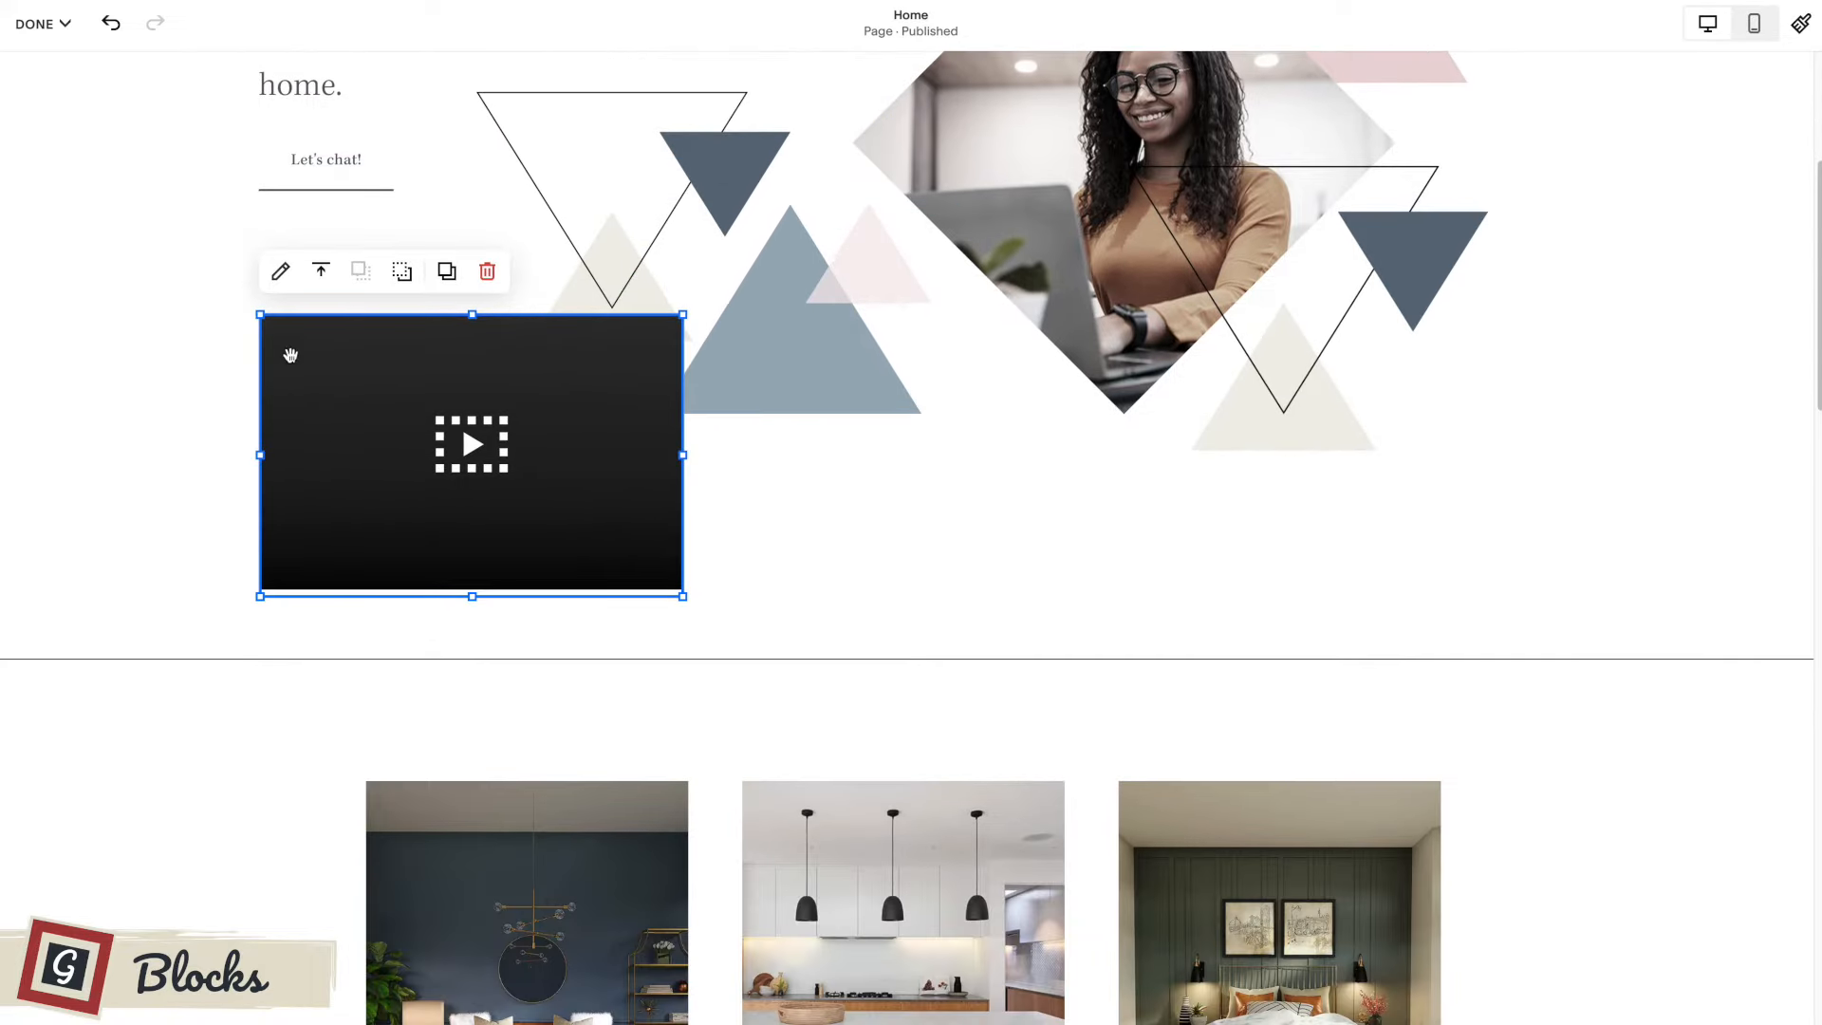
Open the video block's settings, view the sources for adding a video, and close them without choosing one.
{"action": "left_click", "coordinate": [280, 273]}
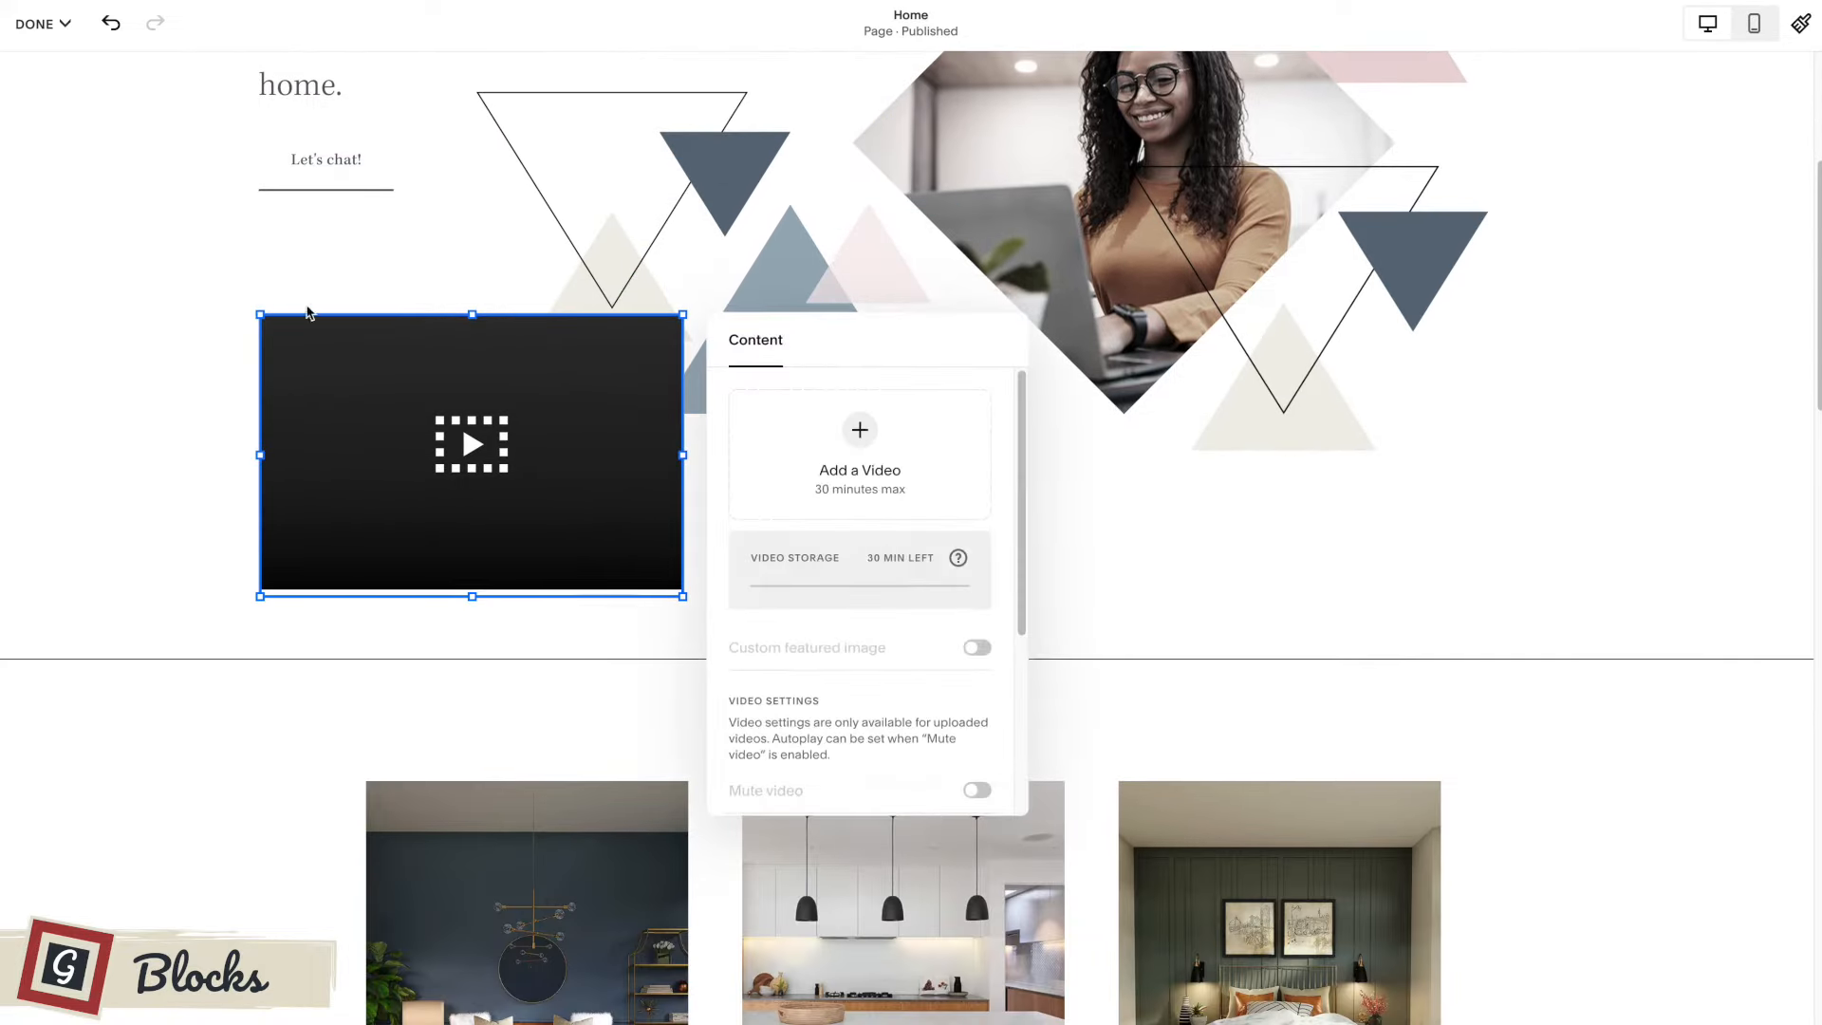
{"action": "left_click", "coordinate": [860, 431]}
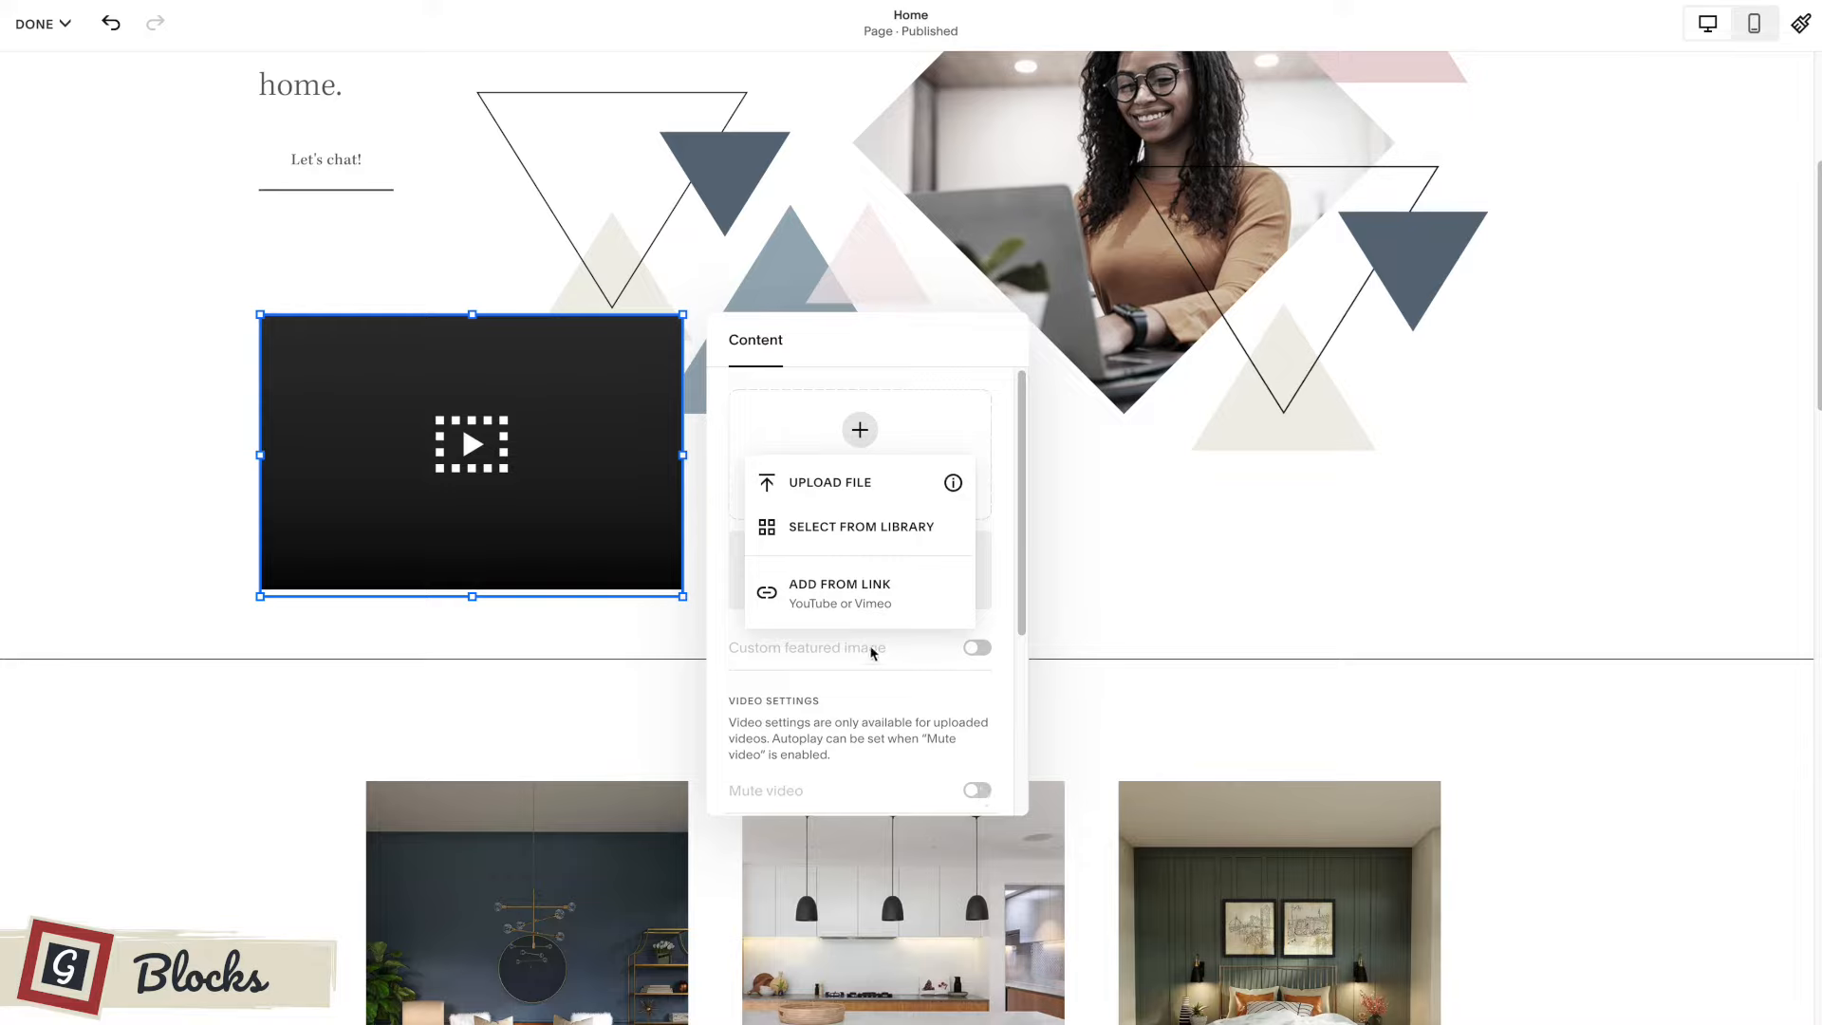
{"action": "left_click", "coordinate": [1064, 566]}
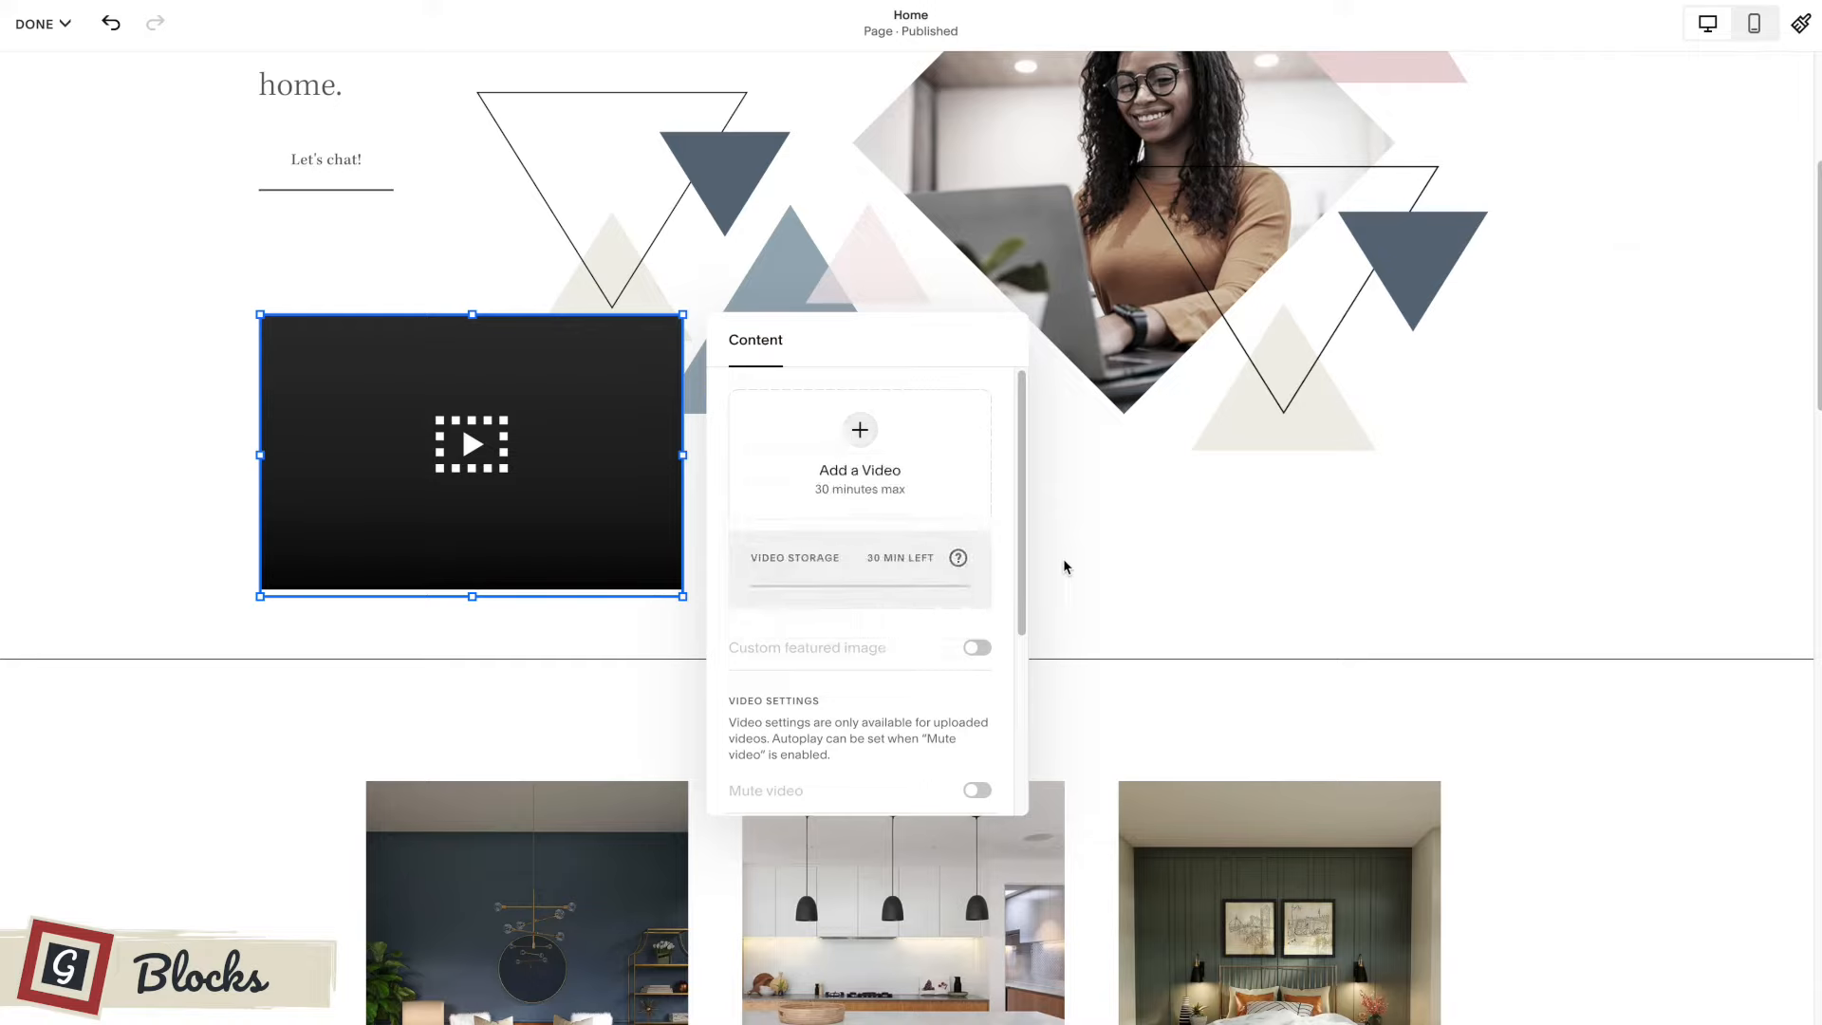
{"action": "left_click", "coordinate": [1063, 567]}
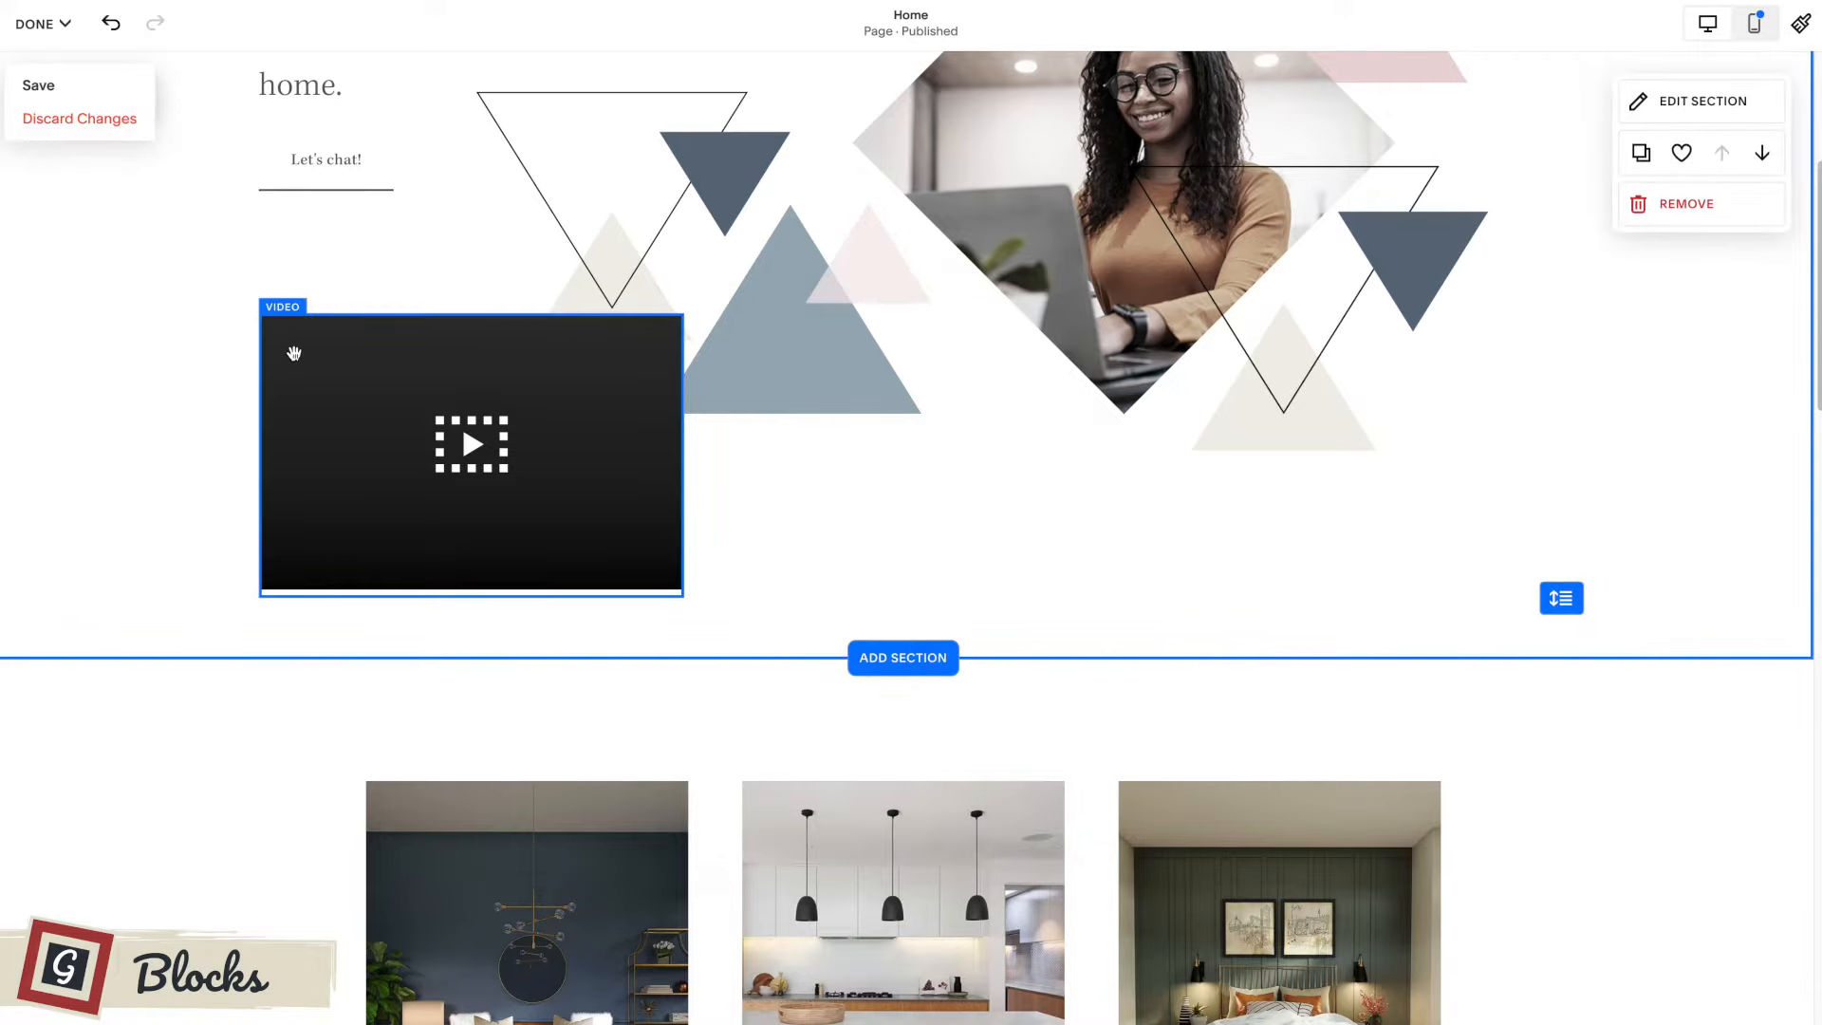
Delete the empty video block from the first section.
{"action": "left_click", "coordinate": [289, 353]}
{"action": "left_click", "coordinate": [487, 269]}
Add a gallery block to the first section below the "Let's chat!" button and widen it.
{"action": "left_click", "coordinate": [109, 95]}
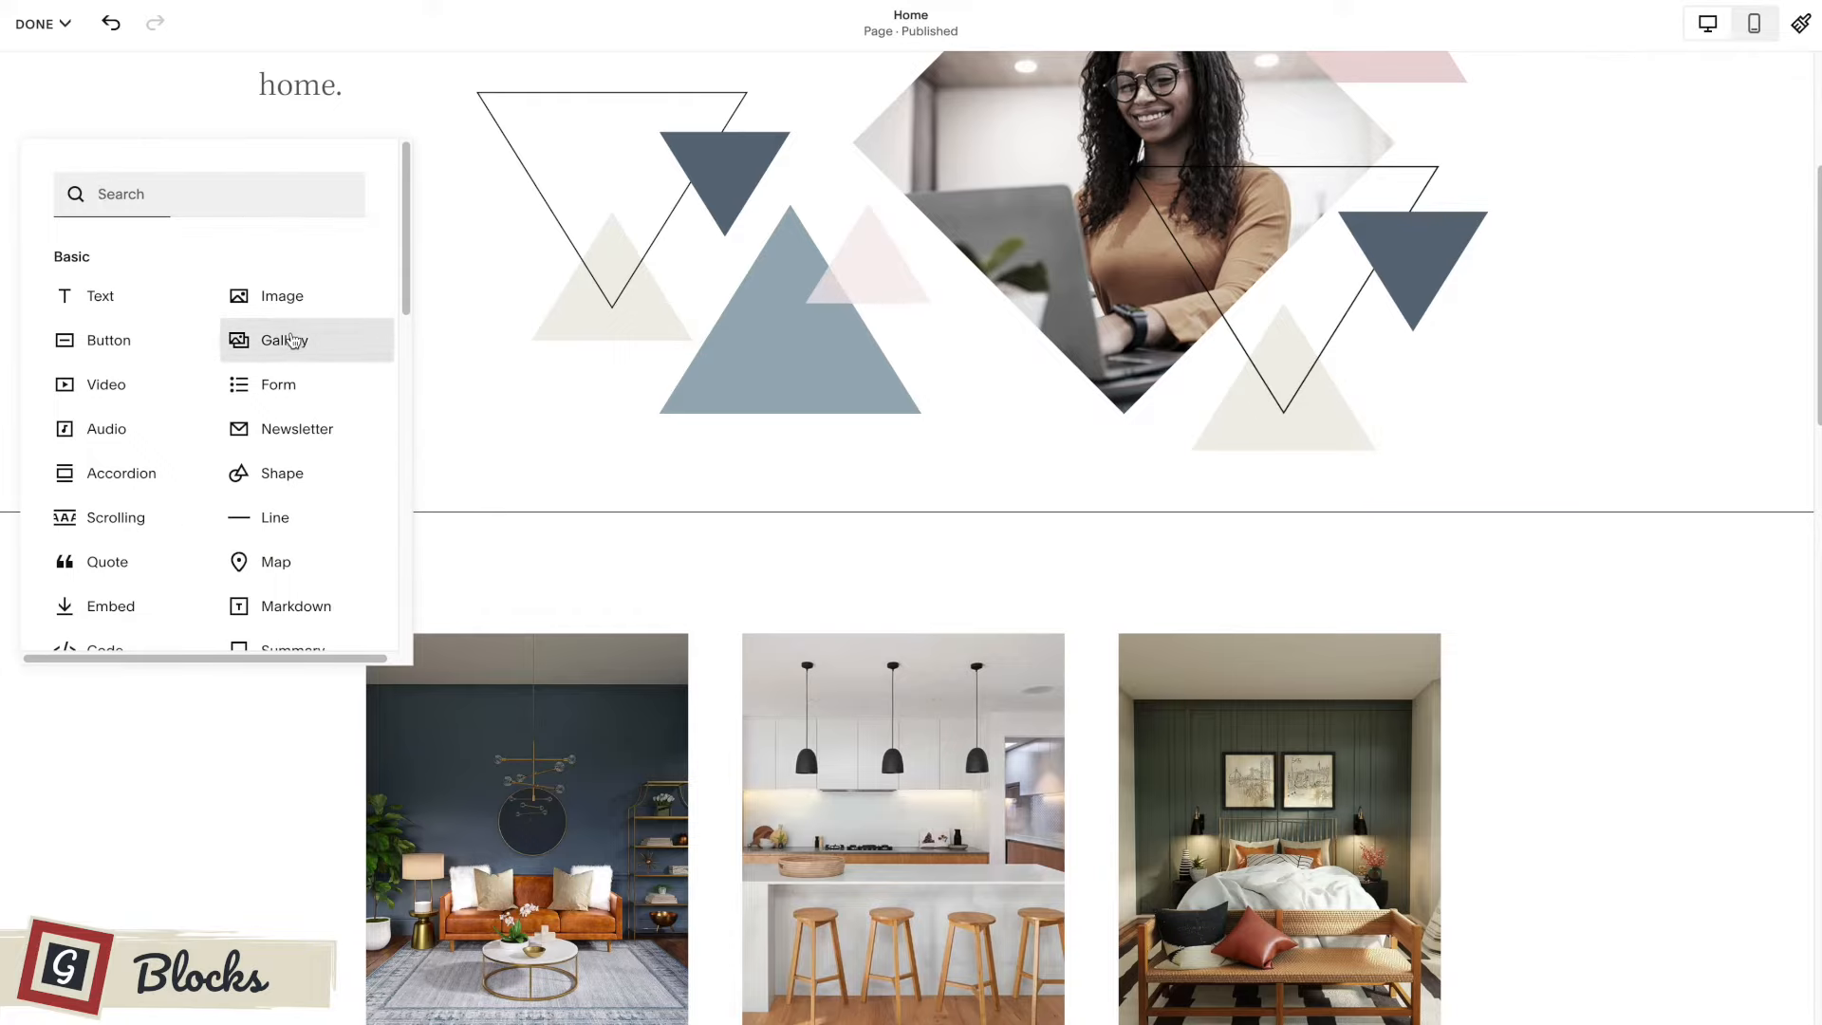
{"action": "left_click", "coordinate": [294, 343]}
{"action": "left_click_drag", "start_coordinate": [795, 568], "coordinate": [983, 567]}
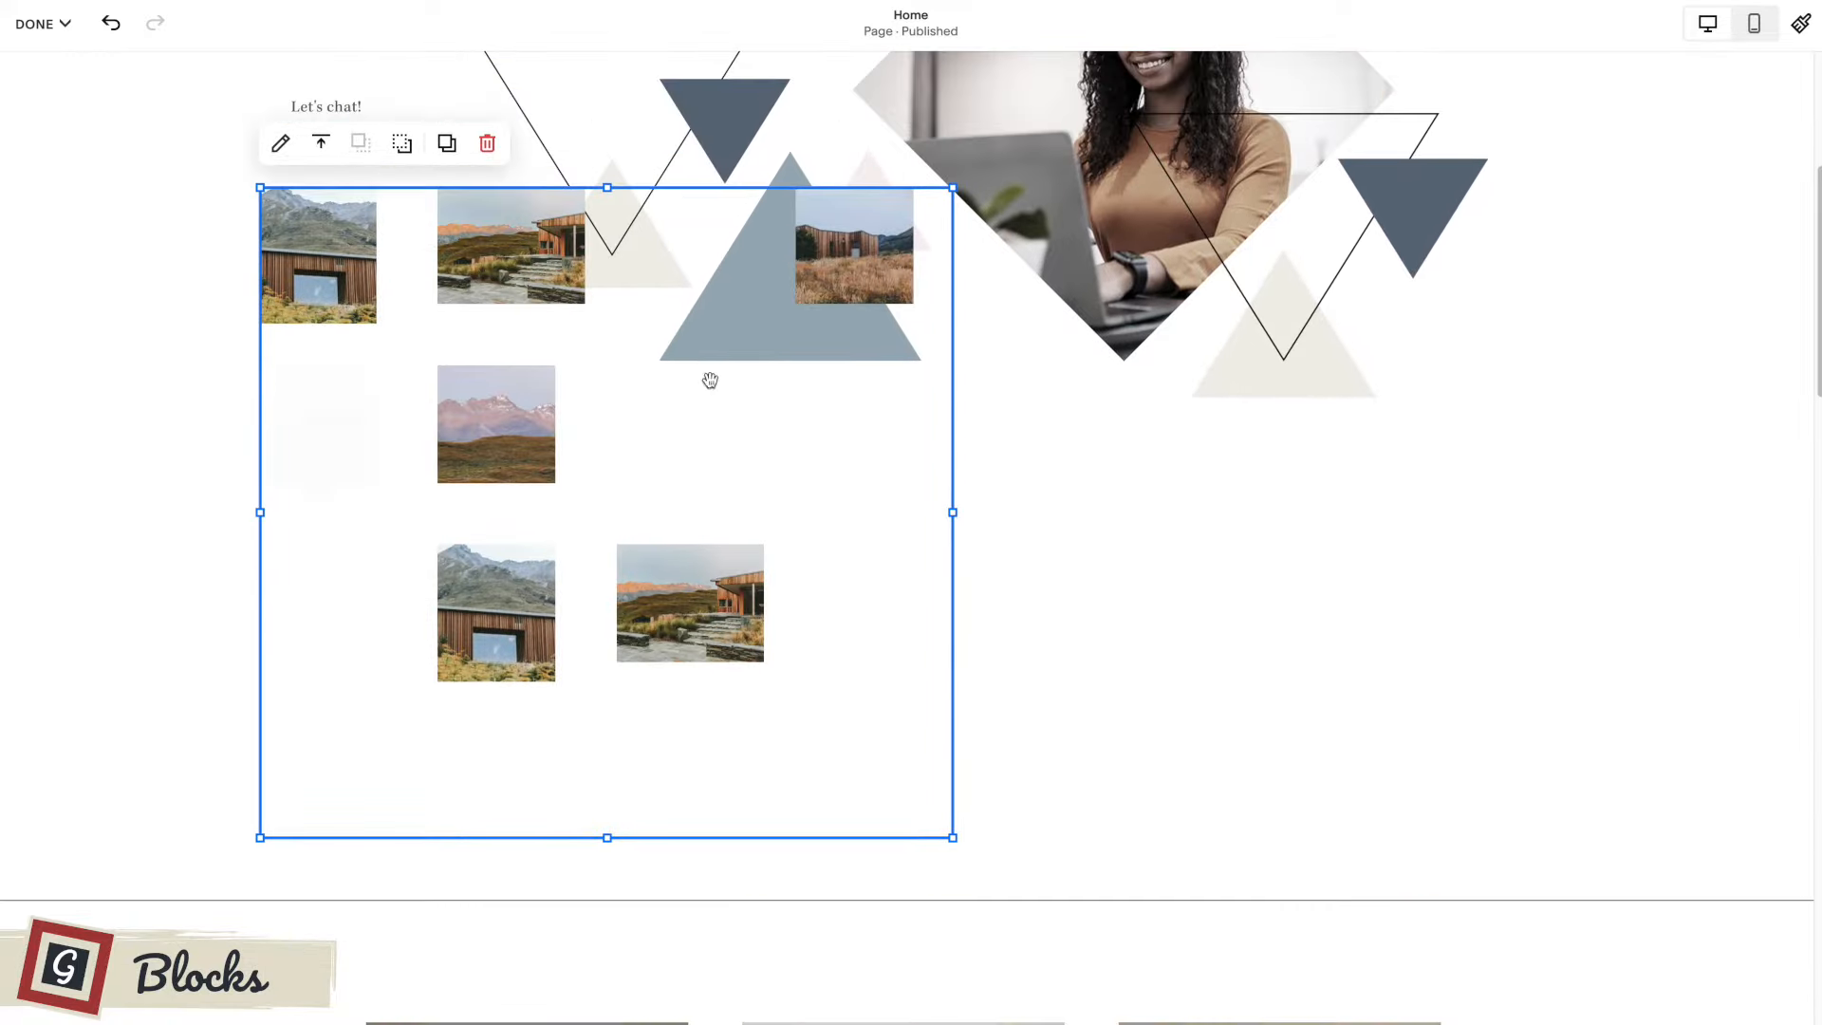
Move the gallery block down in the first section so it sits below the triangle graphics.
{"action": "left_click_drag", "start_coordinate": [349, 344], "coordinate": [372, 499]}
{"action": "left_click", "coordinate": [1016, 508]}
{"action": "scroll", "coordinate": [1017, 507], "scroll_direction": "down", "scroll_amount": 2}
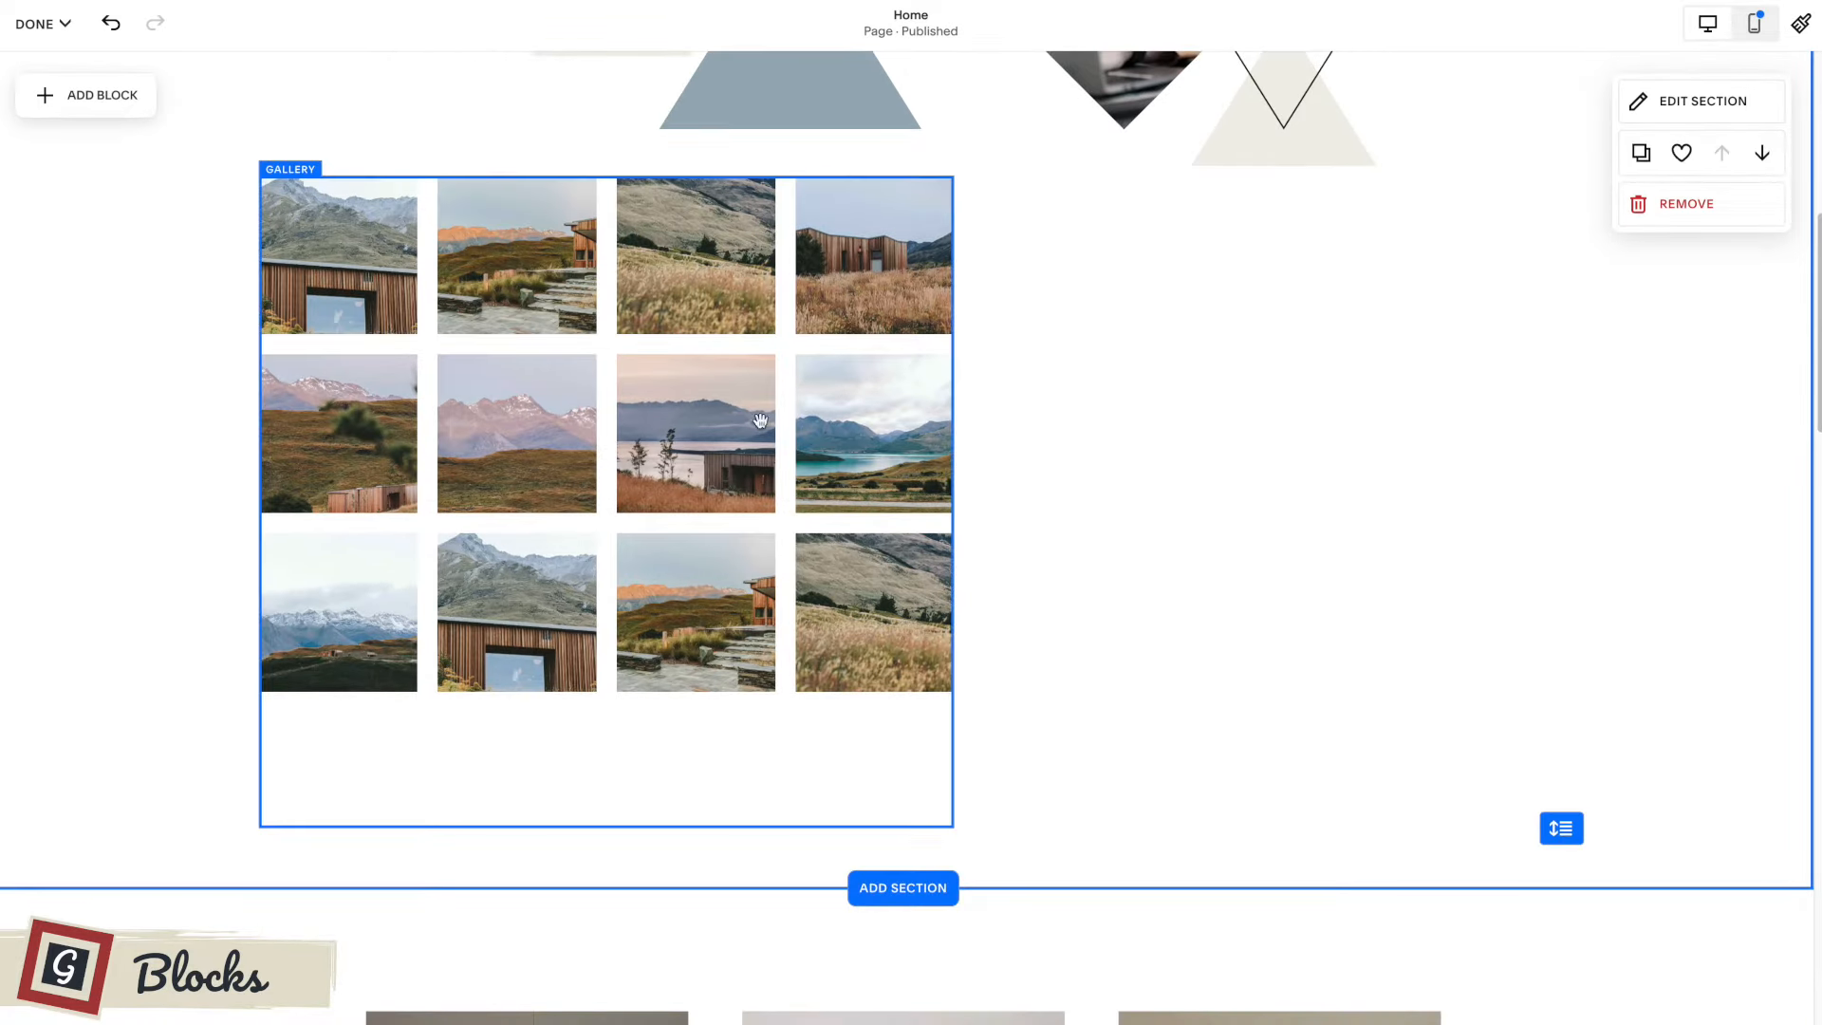
{"action": "scroll", "coordinate": [344, 280], "scroll_direction": "up", "scroll_amount": 1}
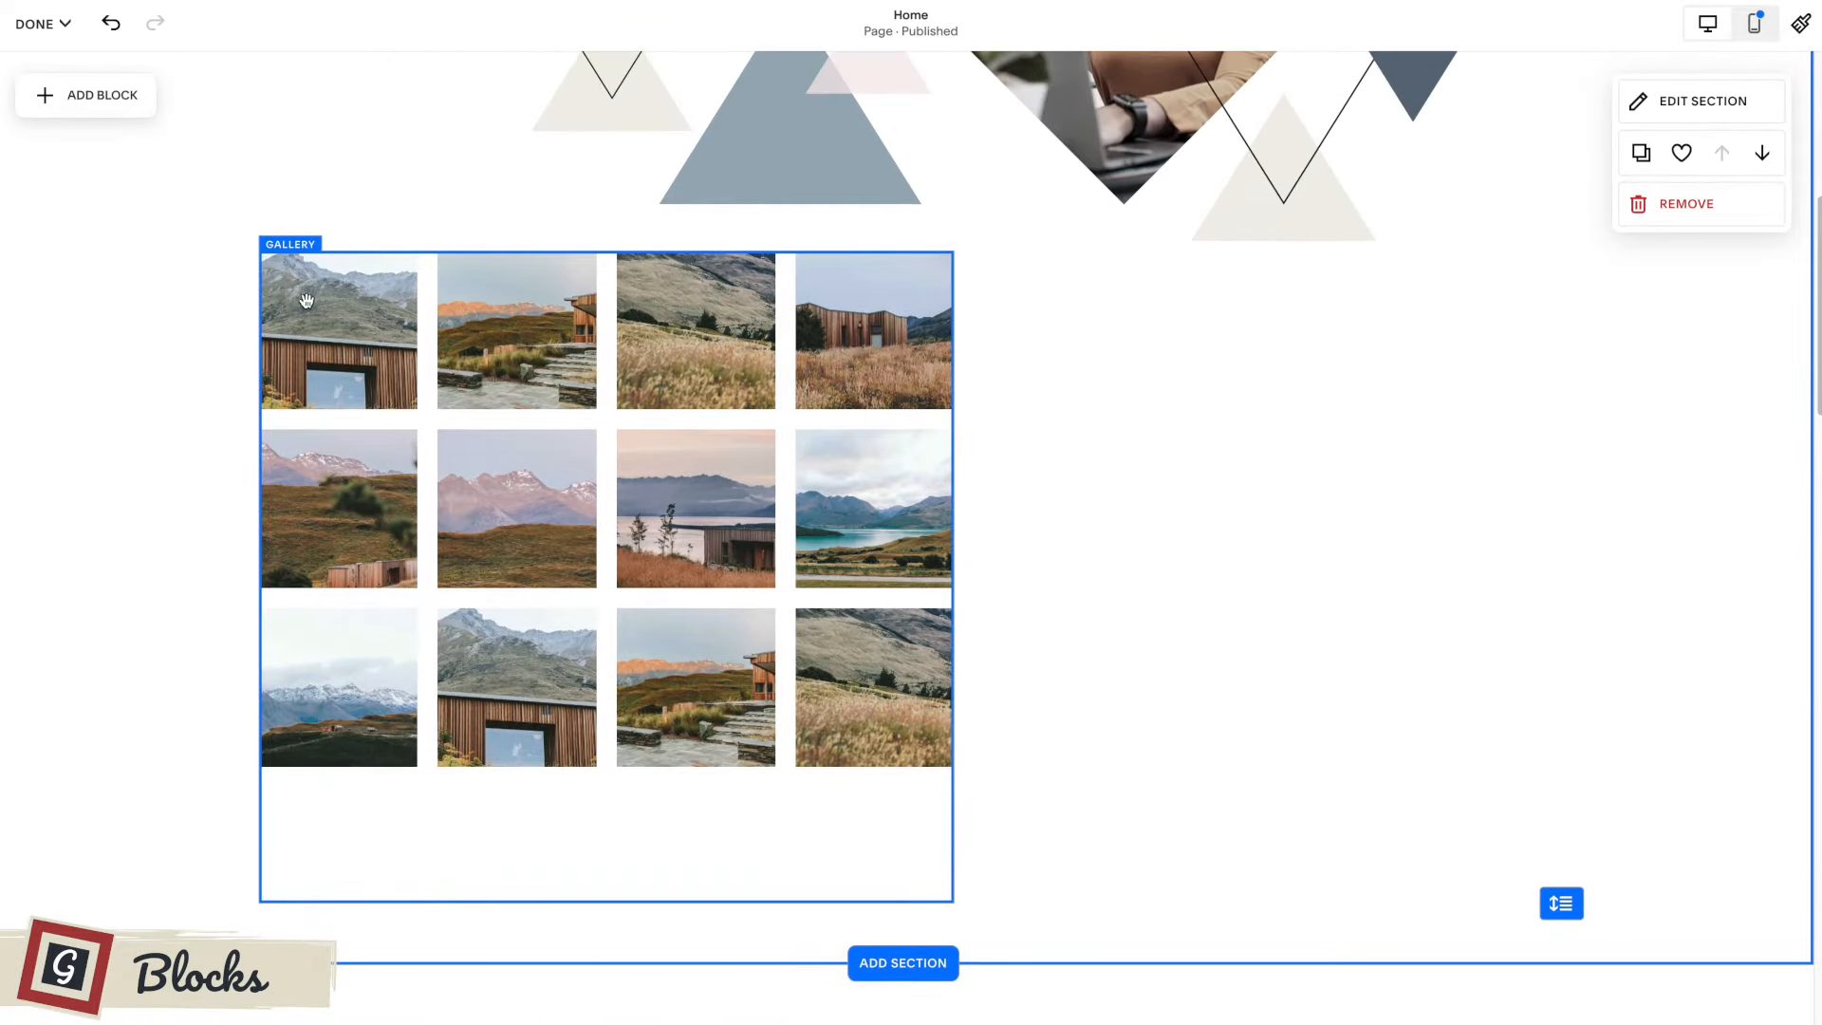
Open the gallery block's settings and upload the triangle graphic as its image.
{"action": "left_click", "coordinate": [306, 301]}
{"action": "scroll", "coordinate": [576, 344], "scroll_direction": "up", "scroll_amount": 1}
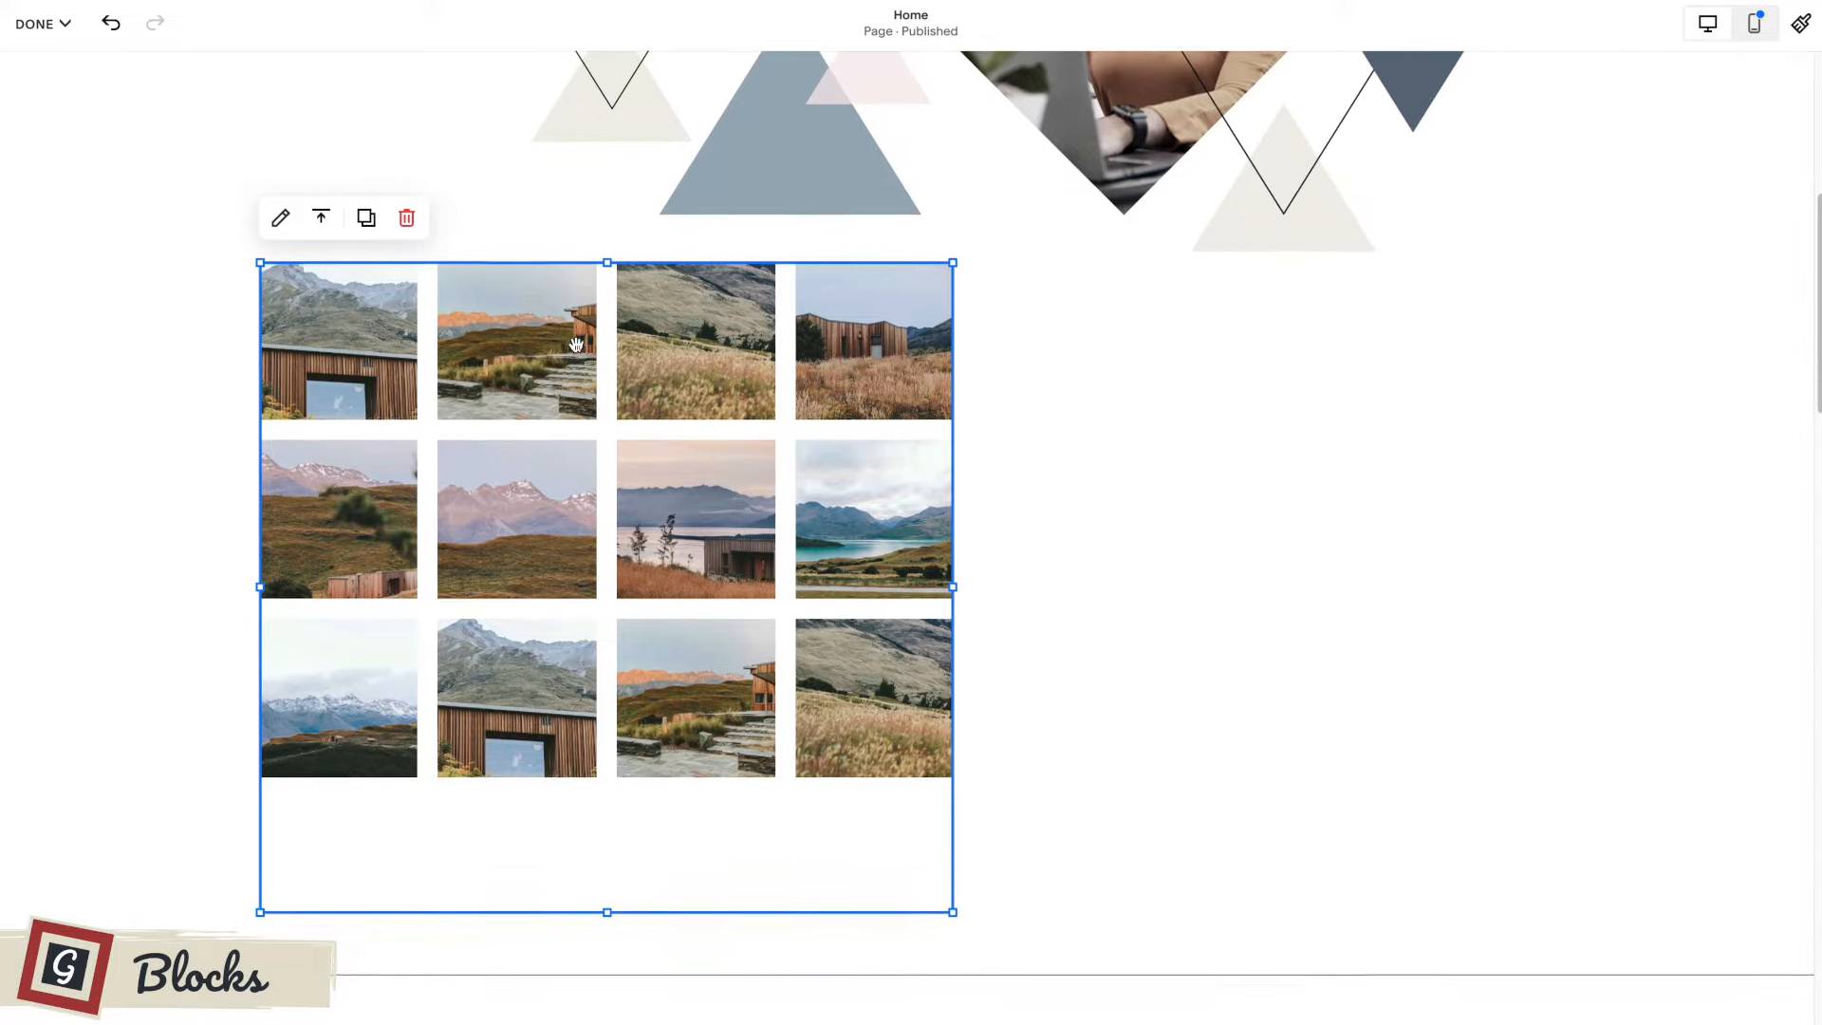
{"action": "left_click", "coordinate": [1062, 401]}
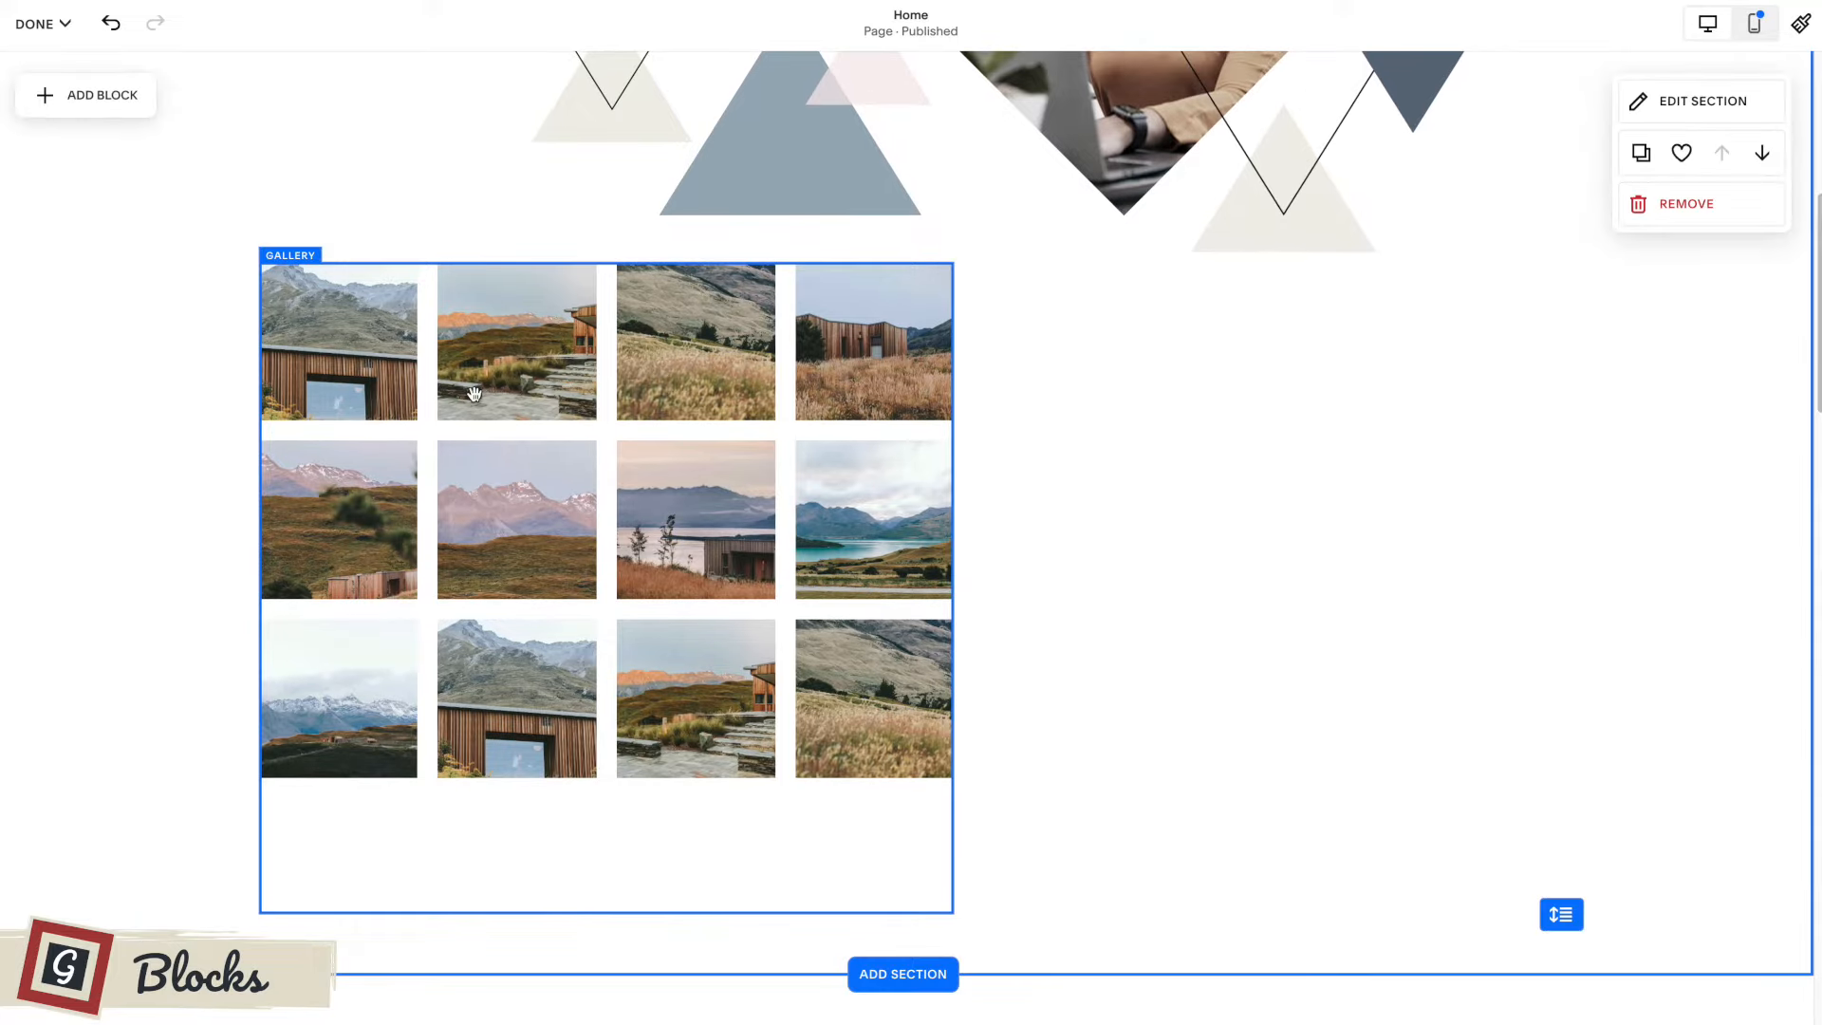
{"action": "left_click", "coordinate": [707, 408]}
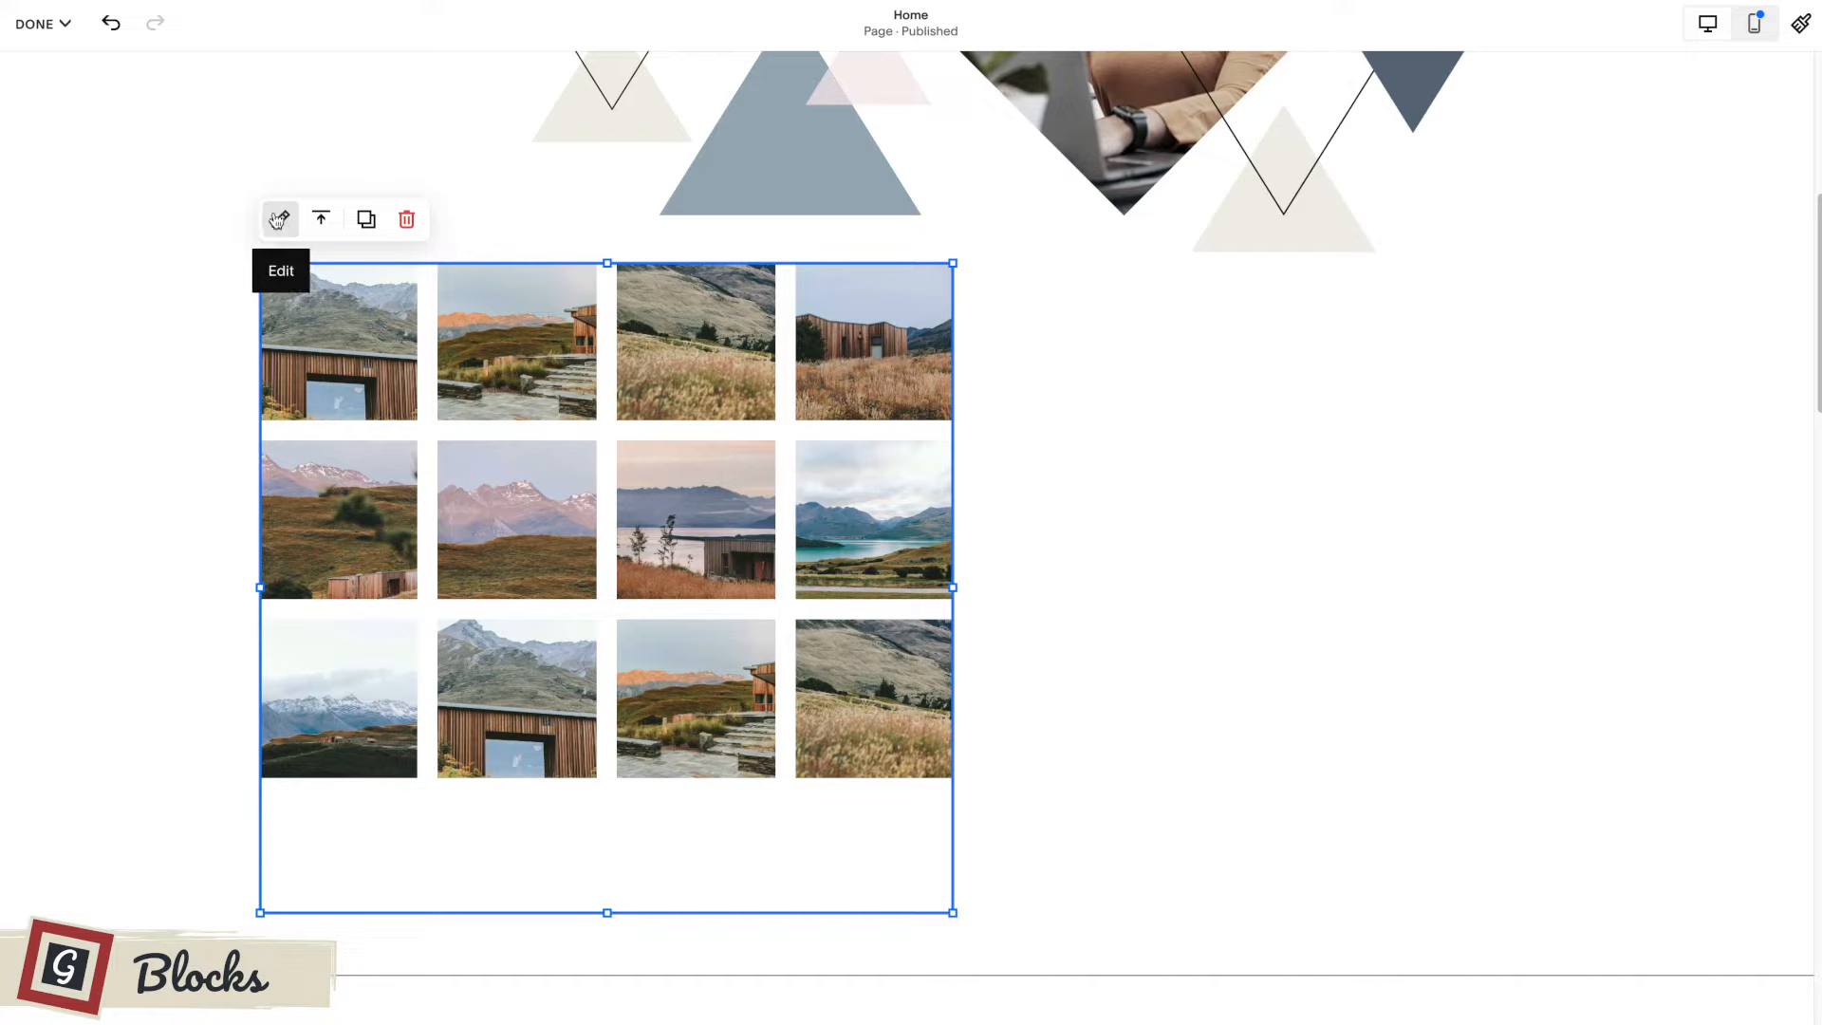
{"action": "left_click", "coordinate": [278, 221]}
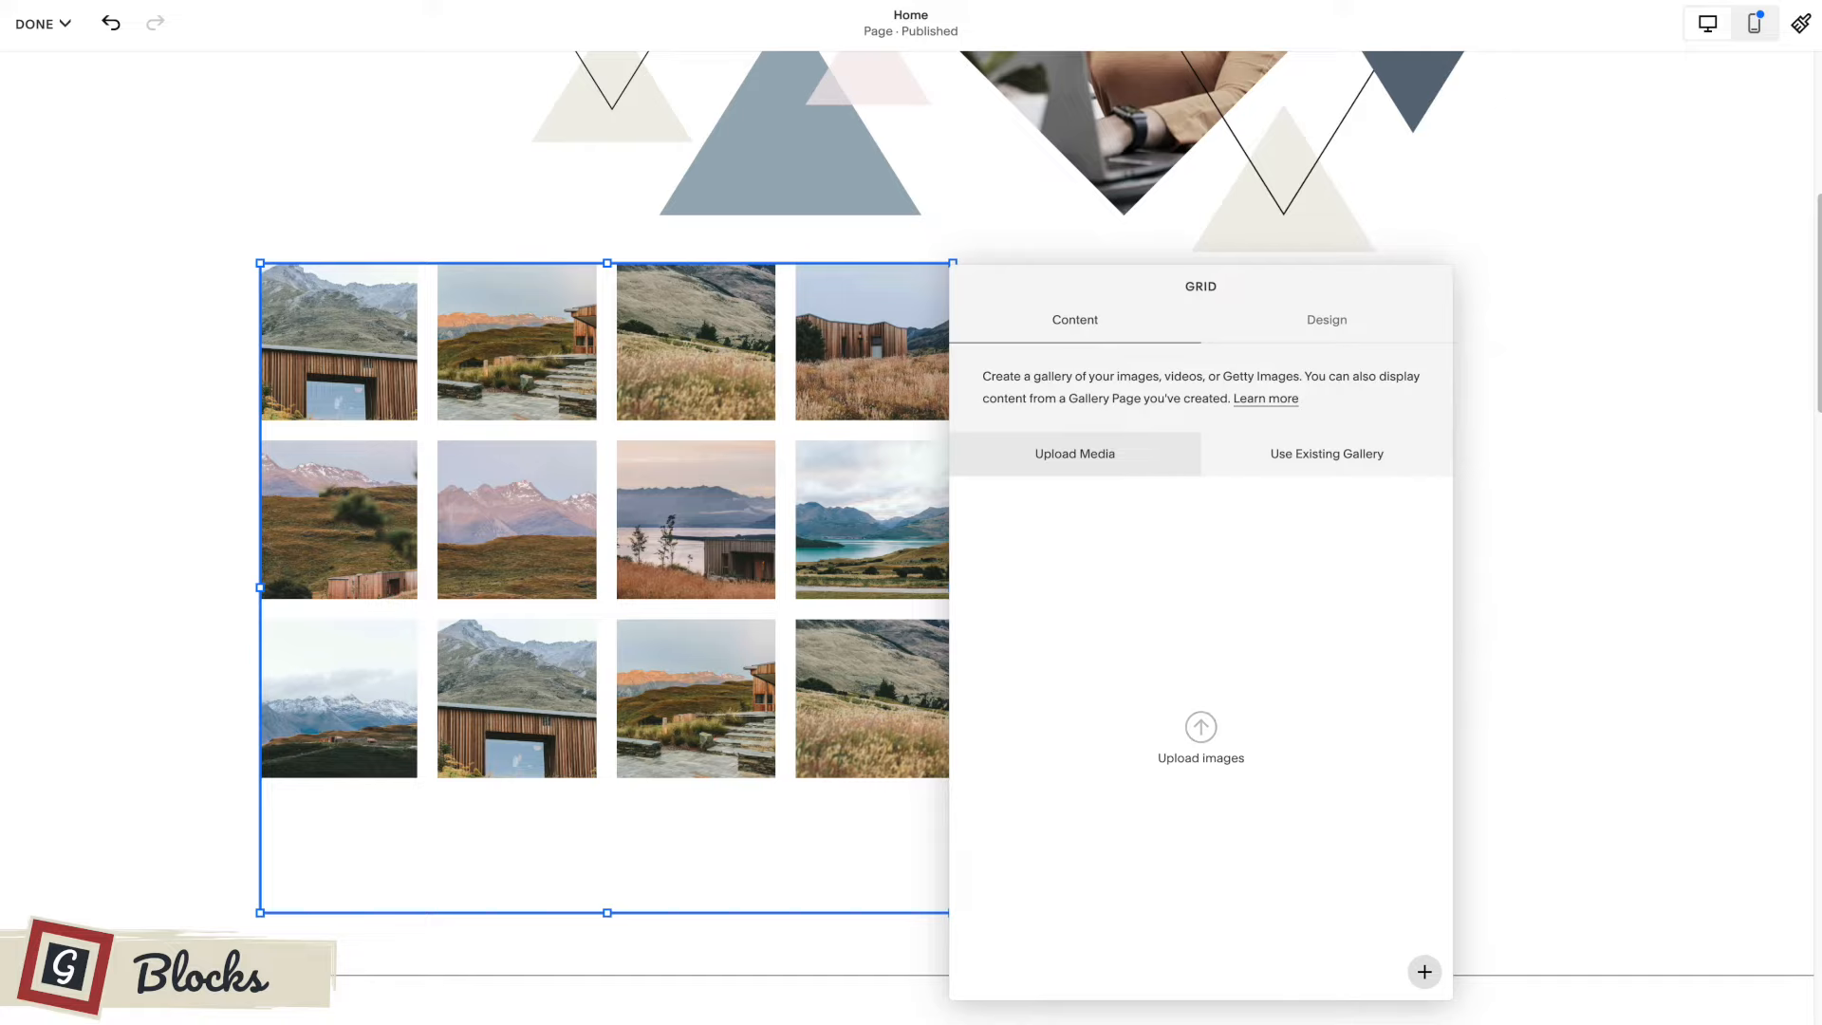
{"action": "left_click_drag", "start_coordinate": [1538, 624], "coordinate": [1066, 573]}
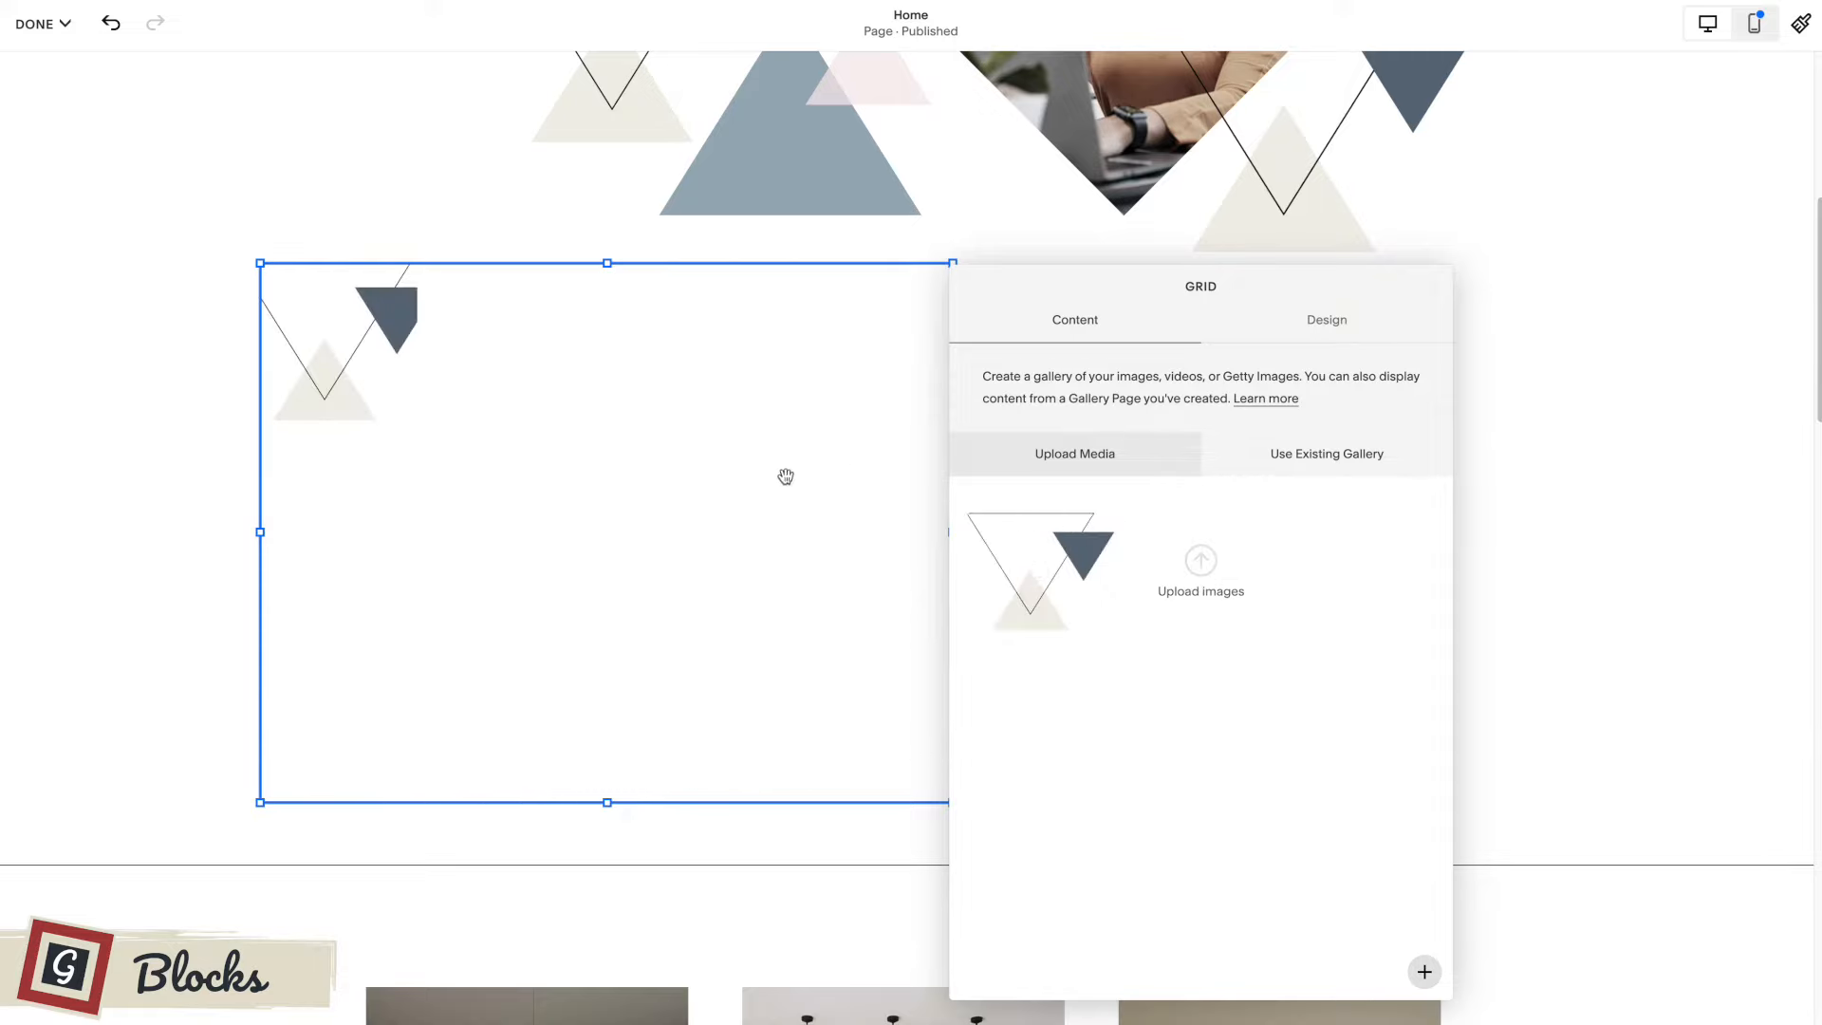
In the gallery's grid design, turn off image cropping and set 2 thumbnails per row with a padding of 6.
{"action": "left_click", "coordinate": [1334, 328]}
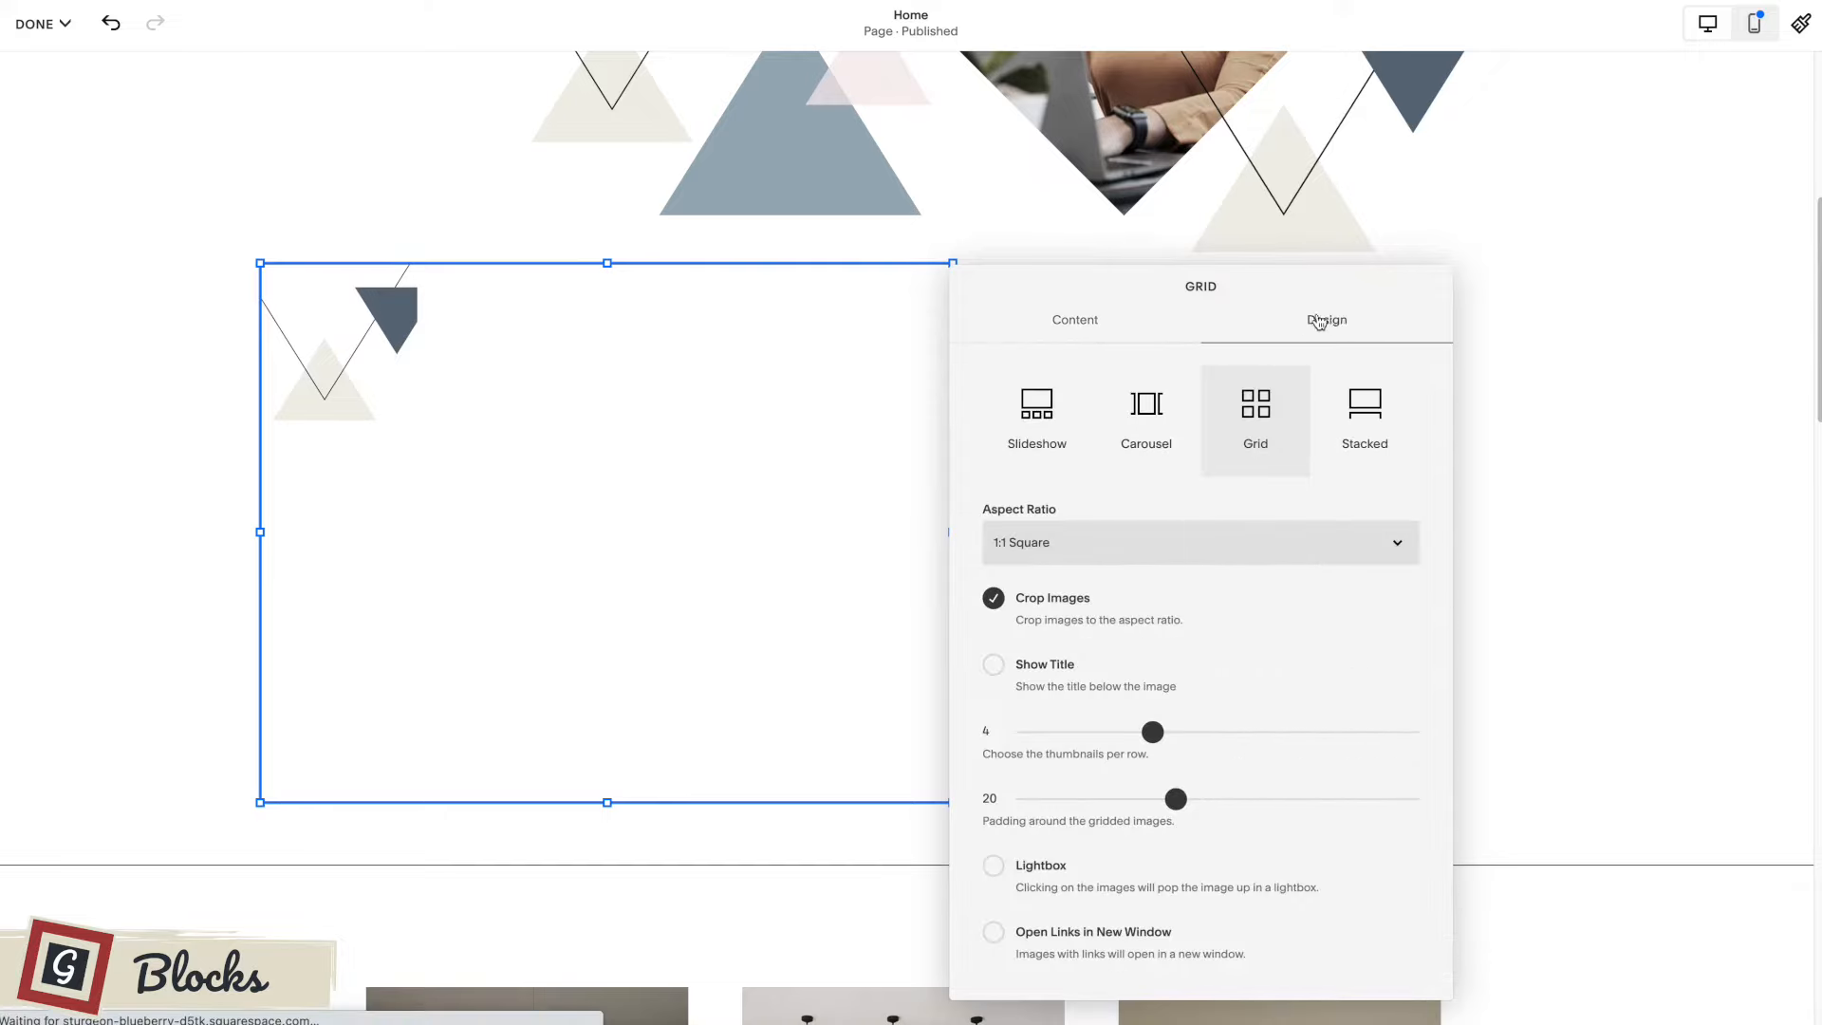
{"action": "left_click", "coordinate": [994, 599]}
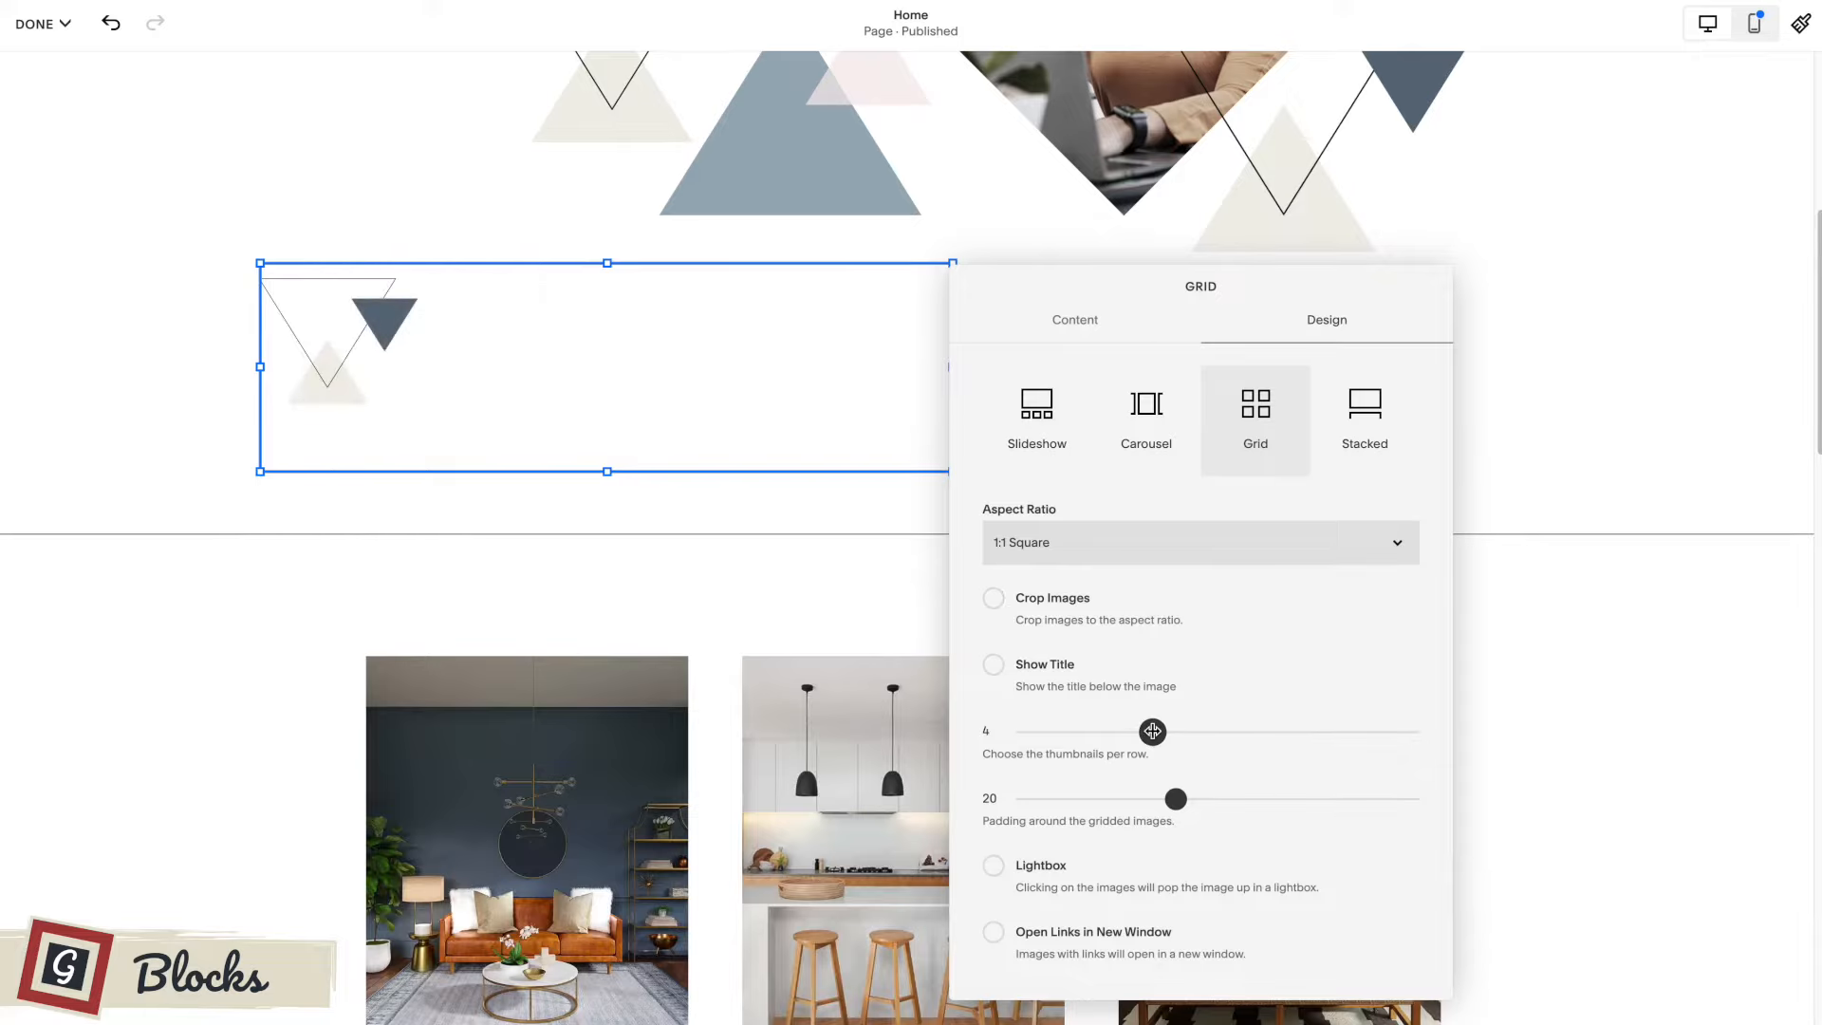
{"action": "left_click_drag", "start_coordinate": [1153, 731], "coordinate": [1079, 731]}
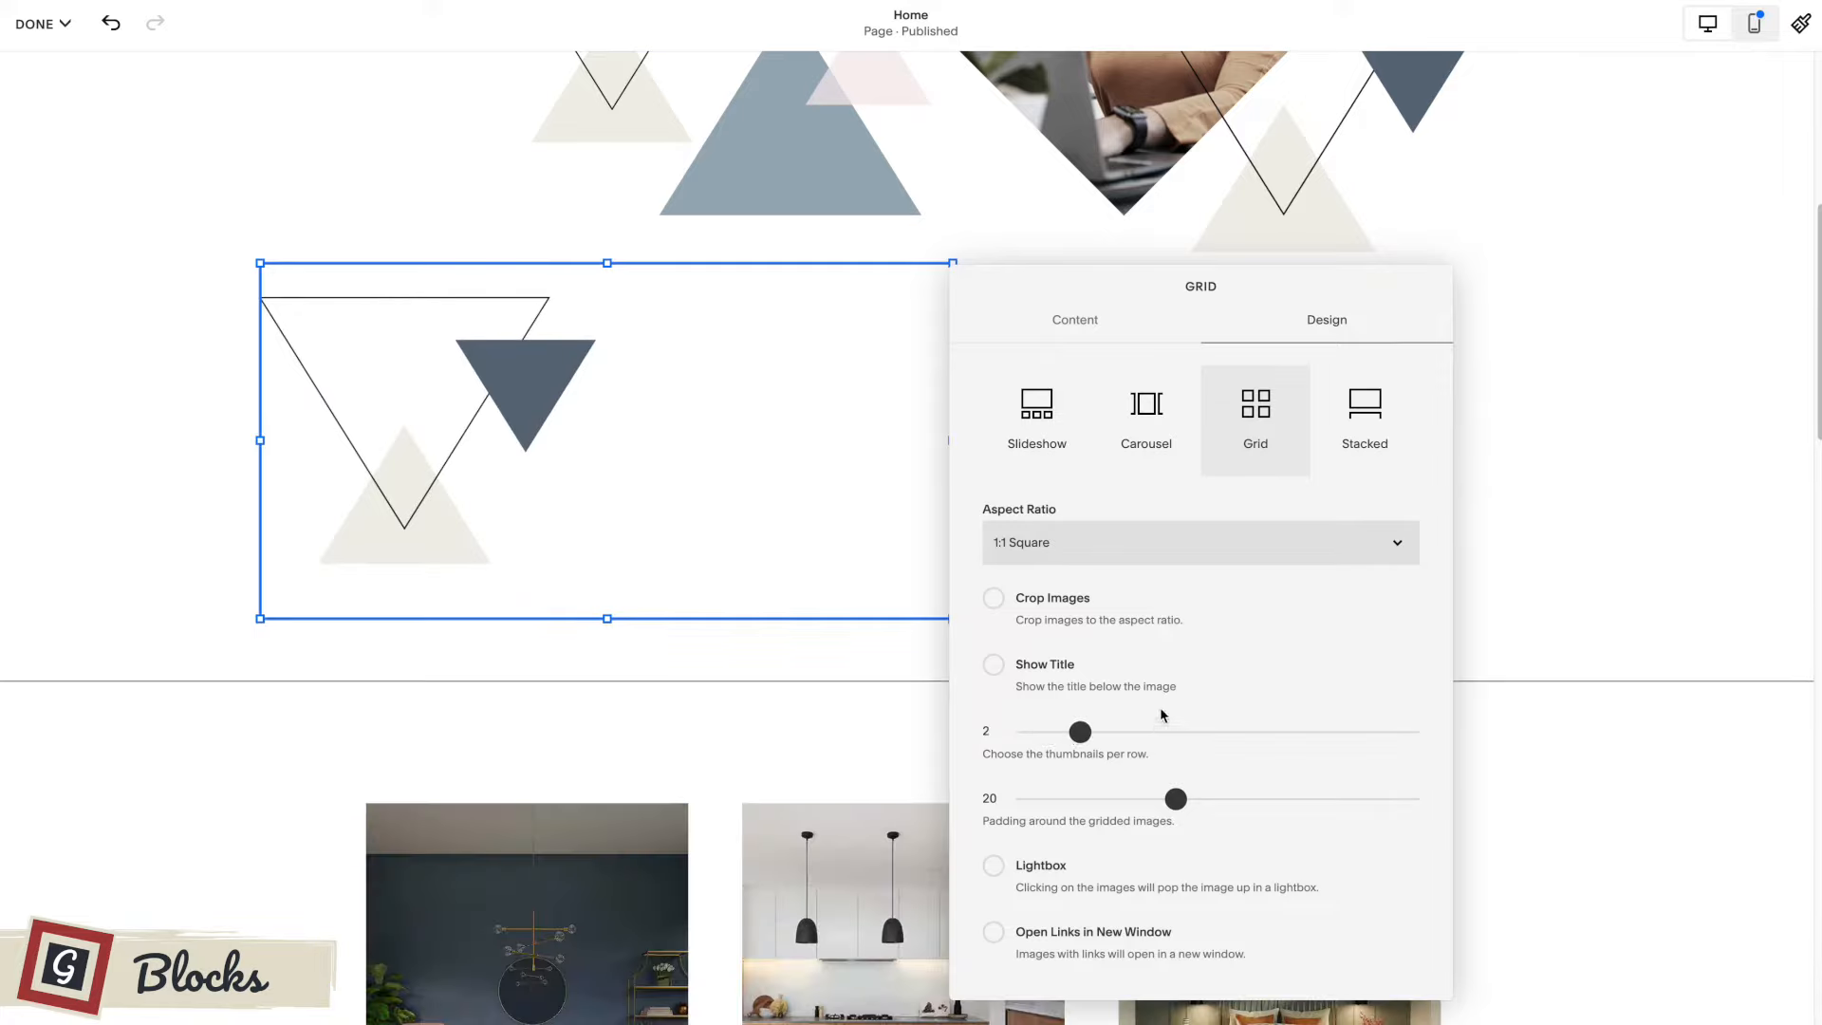
{"action": "left_click_drag", "start_coordinate": [1175, 798], "coordinate": [1079, 798]}
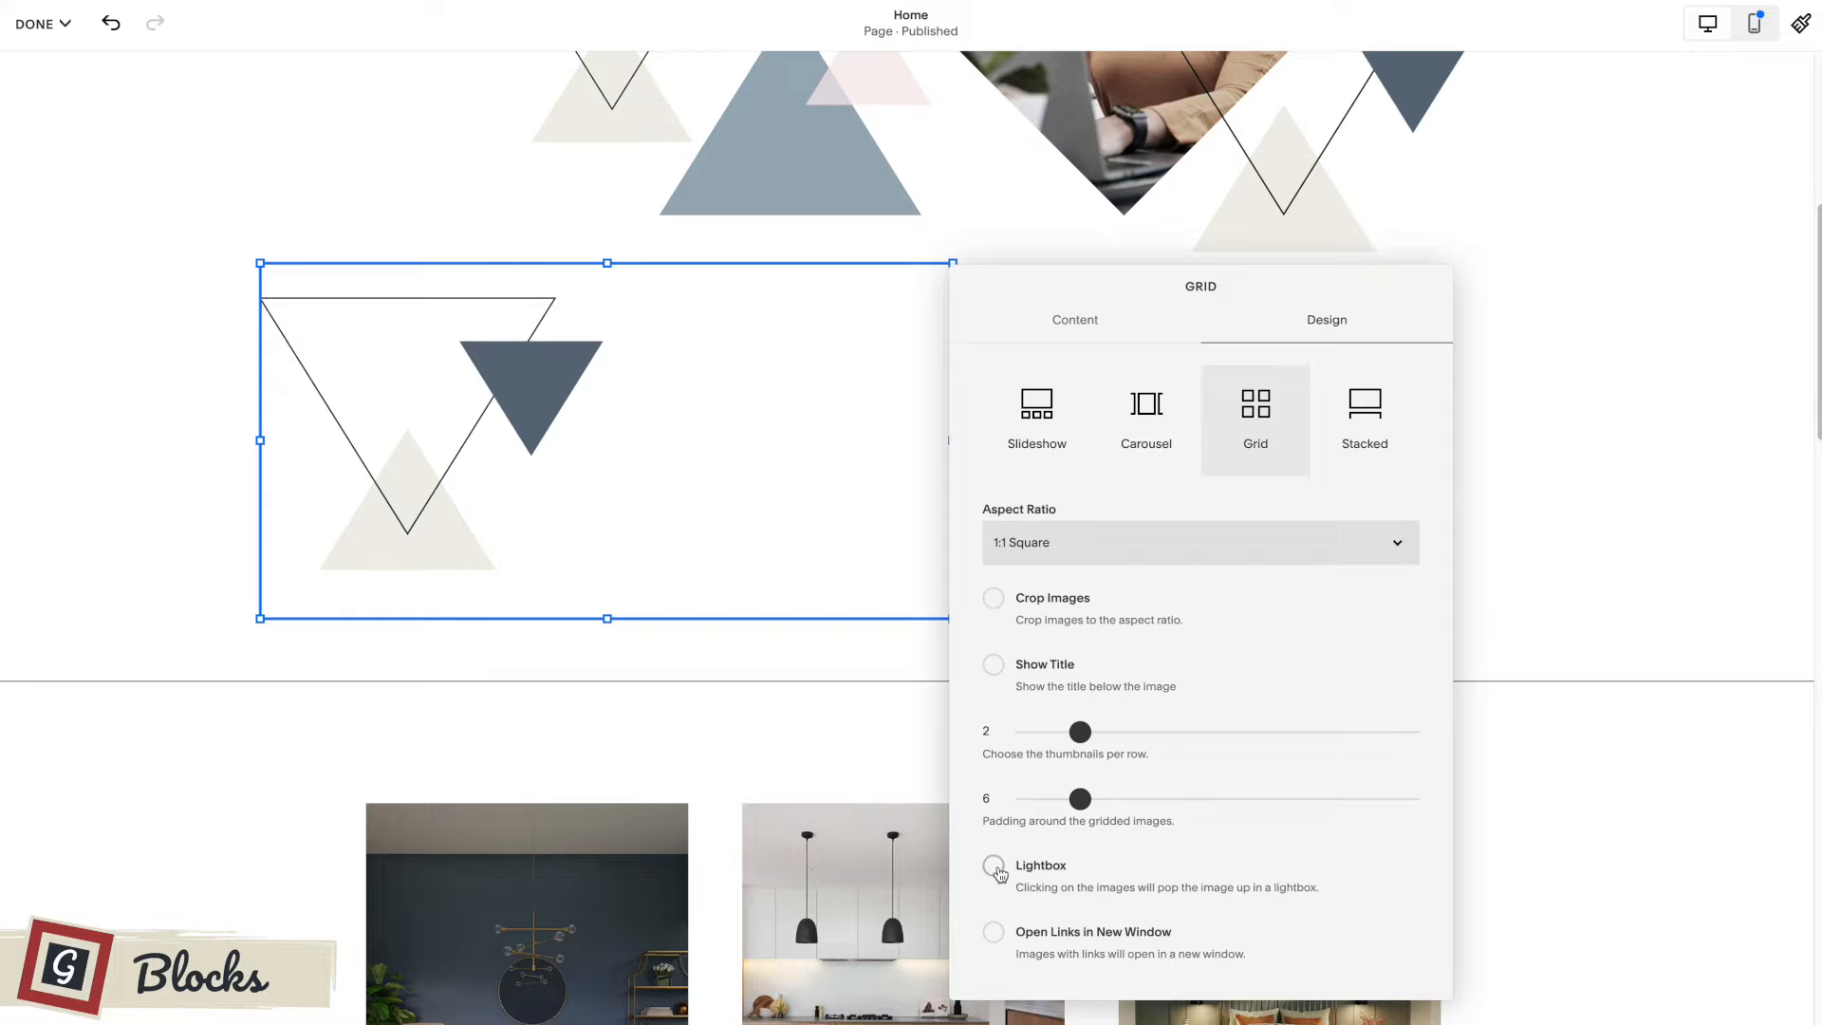
Enable the lightbox for the gallery images and keep the Dark Overlay lightbox theme.
{"action": "left_click", "coordinate": [993, 865]}
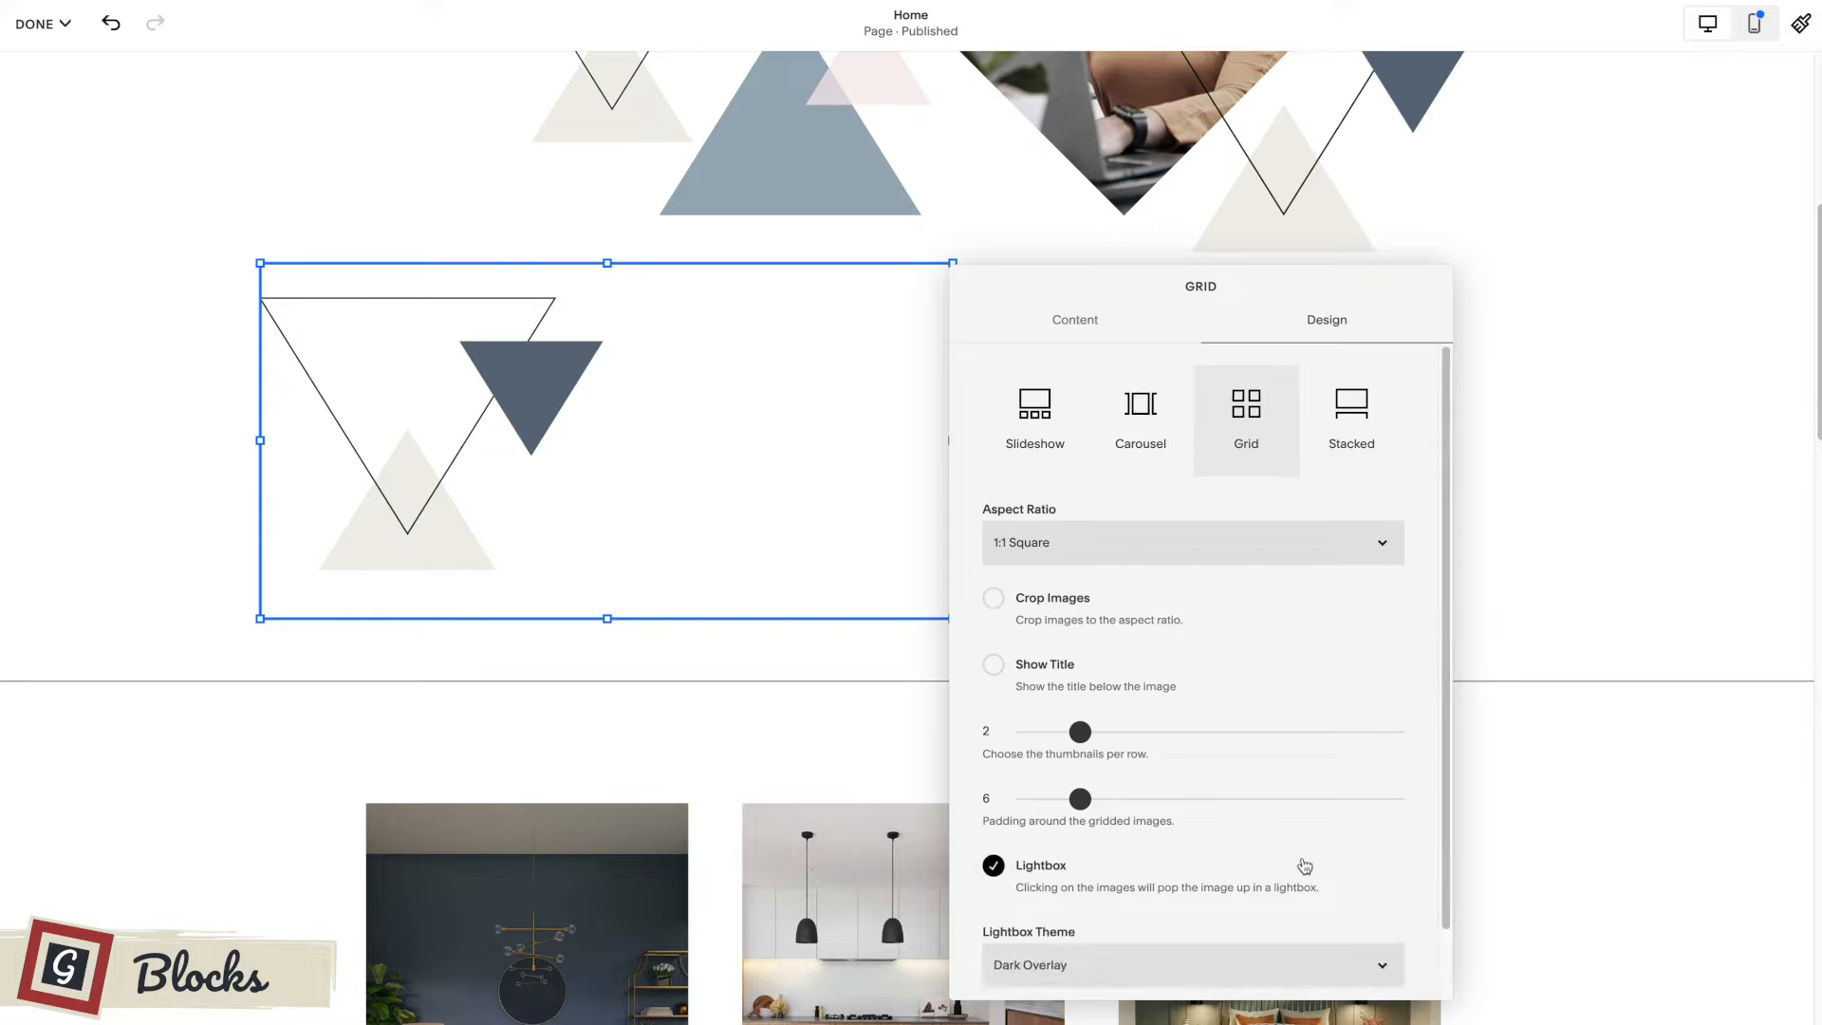
{"action": "scroll", "coordinate": [1077, 826], "scroll_direction": "down", "scroll_amount": 1}
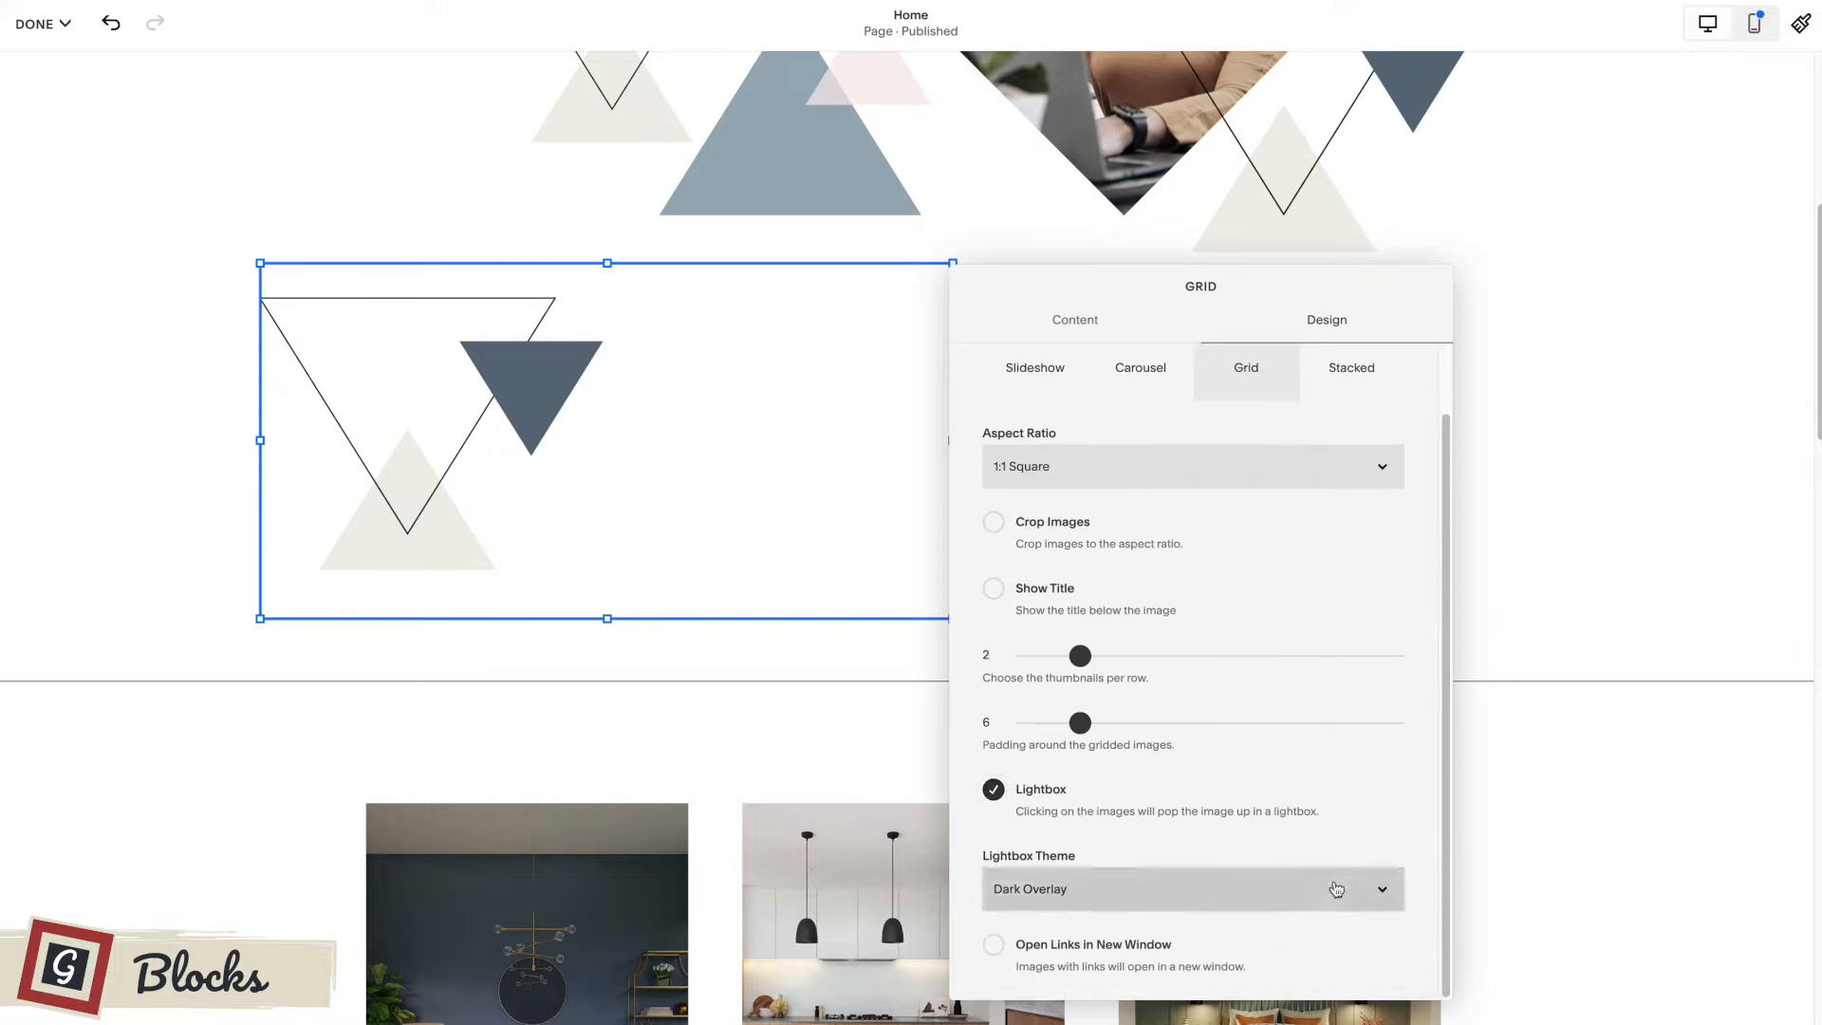
{"action": "left_click", "coordinate": [1319, 895]}
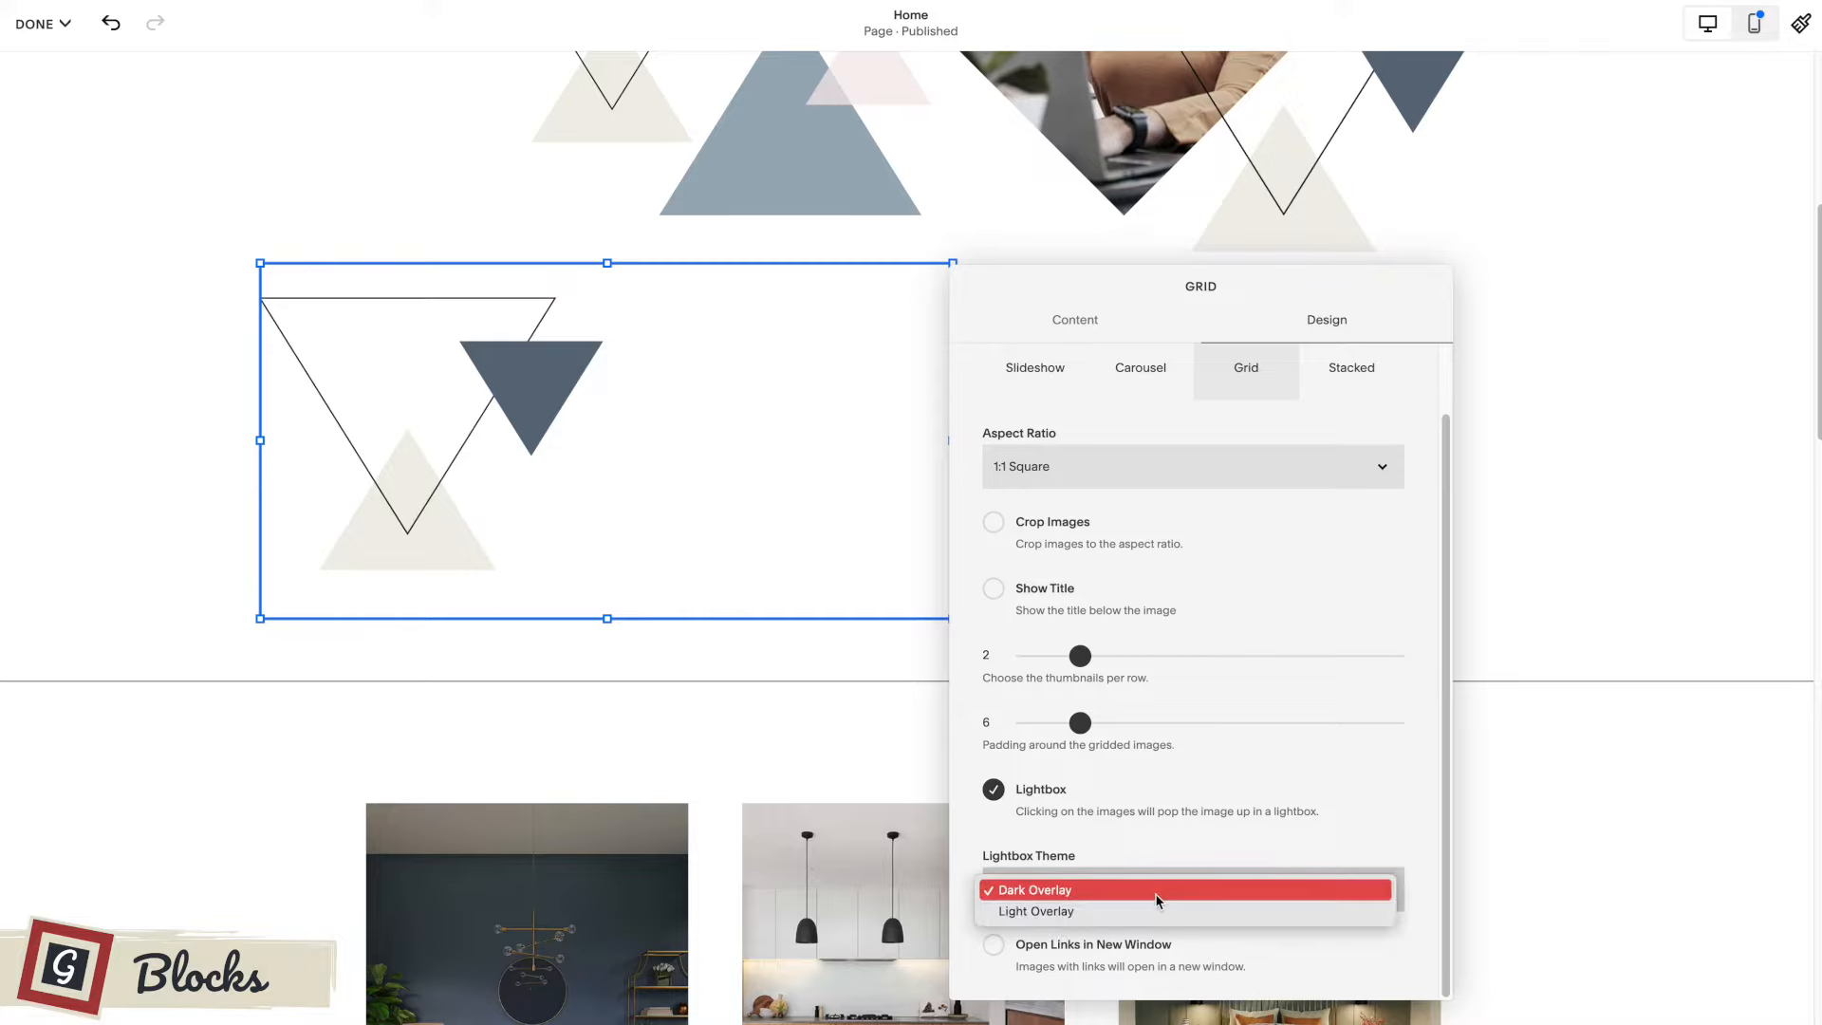
{"action": "left_click", "coordinate": [1344, 768]}
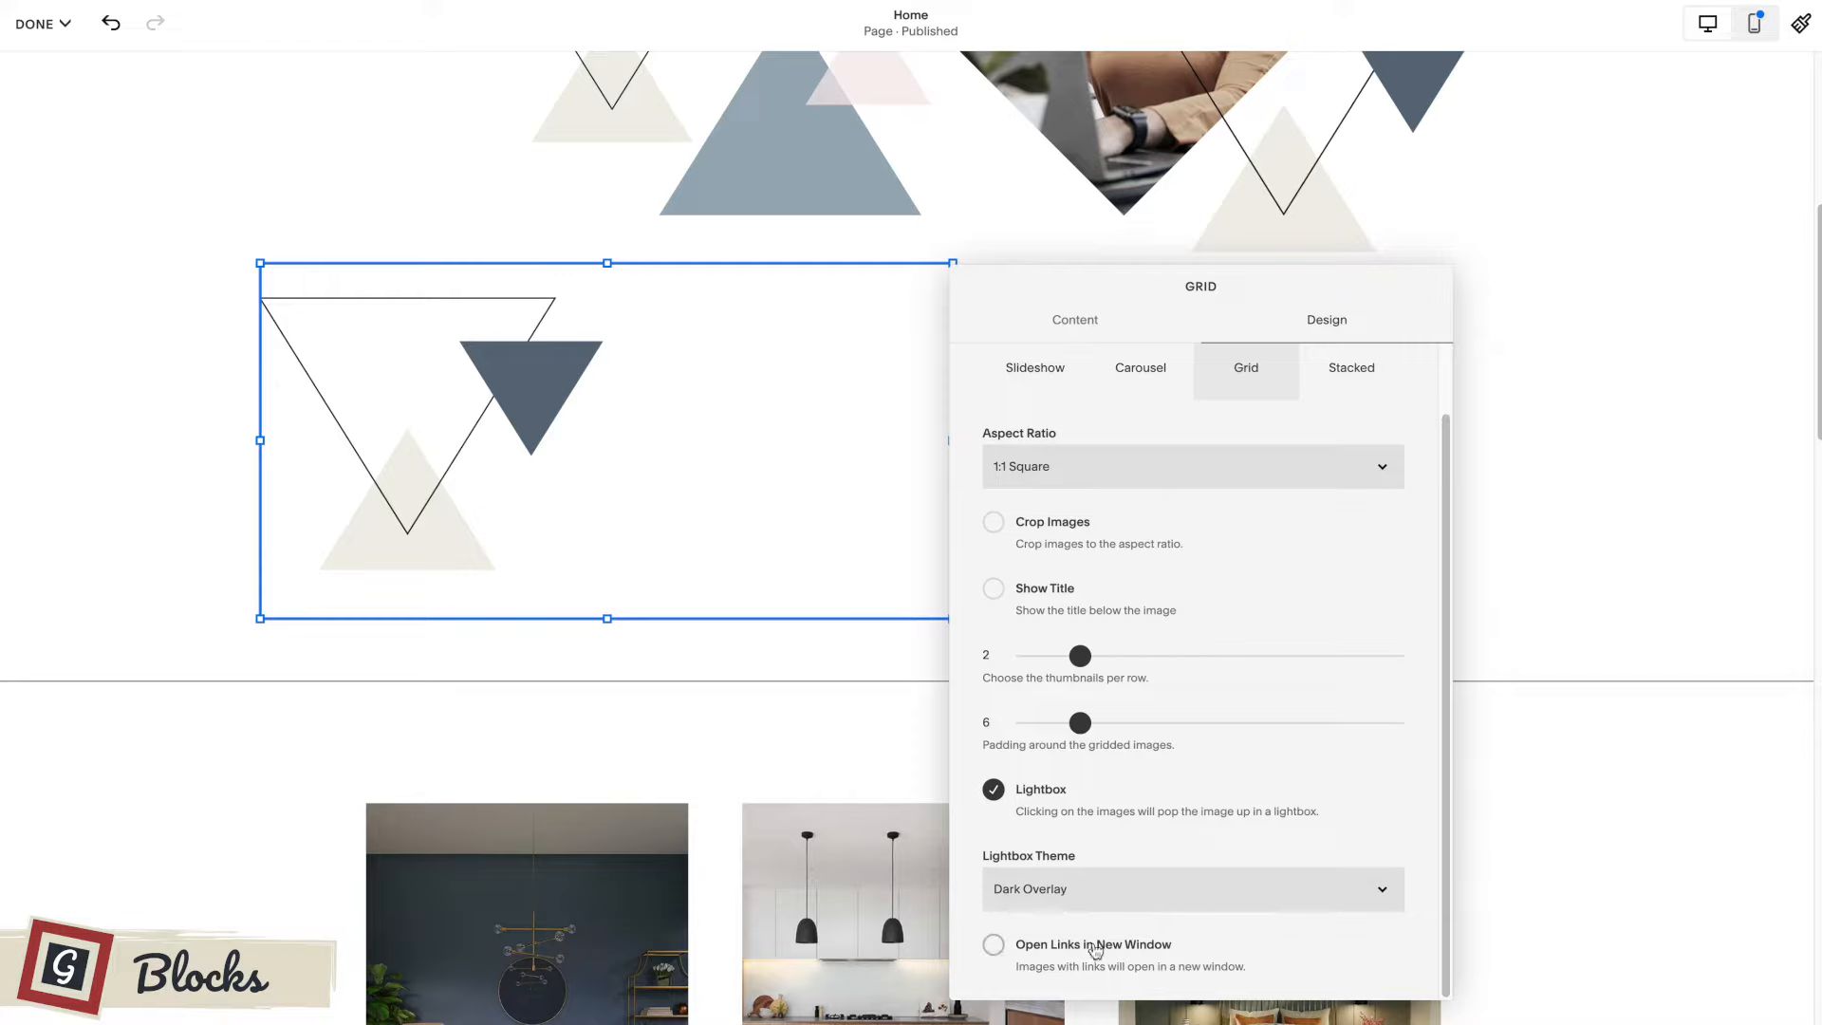
{"action": "scroll", "coordinate": [1054, 920], "scroll_direction": "up", "scroll_amount": 2}
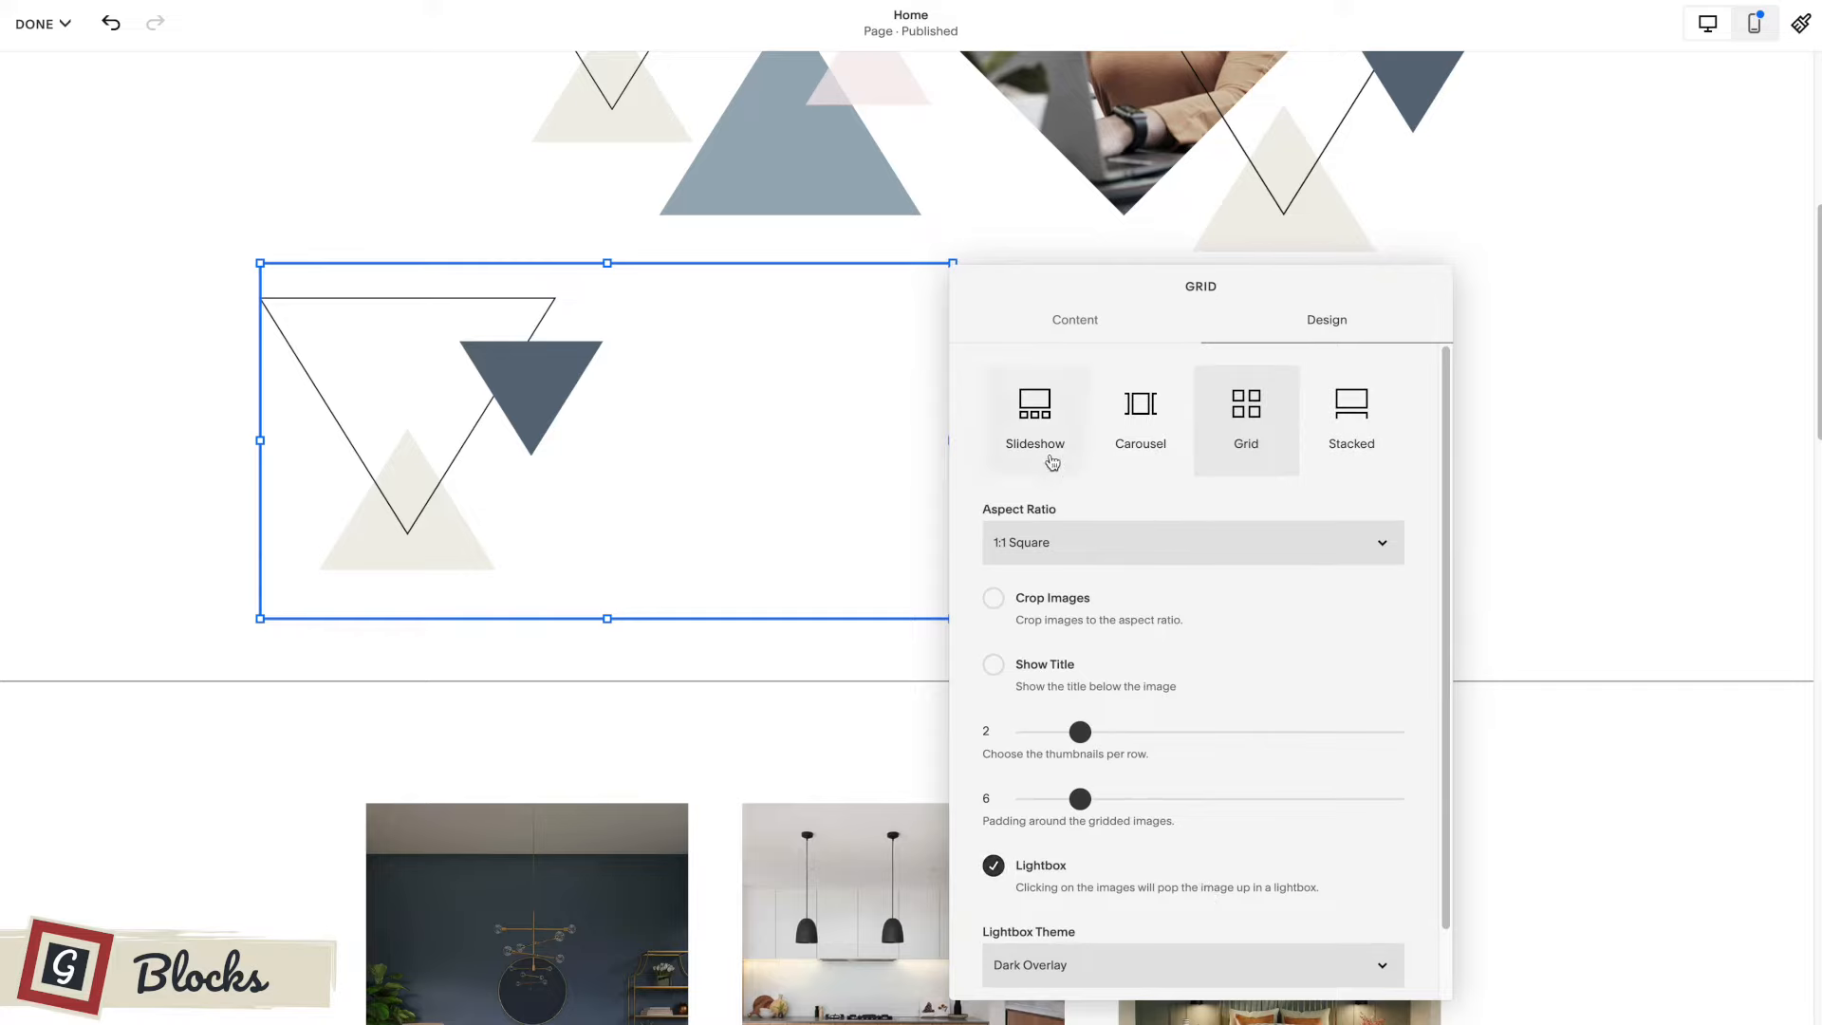
Change the gallery to the Slideshow layout with automatic transitions every 5 seconds and next and previous controls.
{"action": "left_click", "coordinate": [1037, 422]}
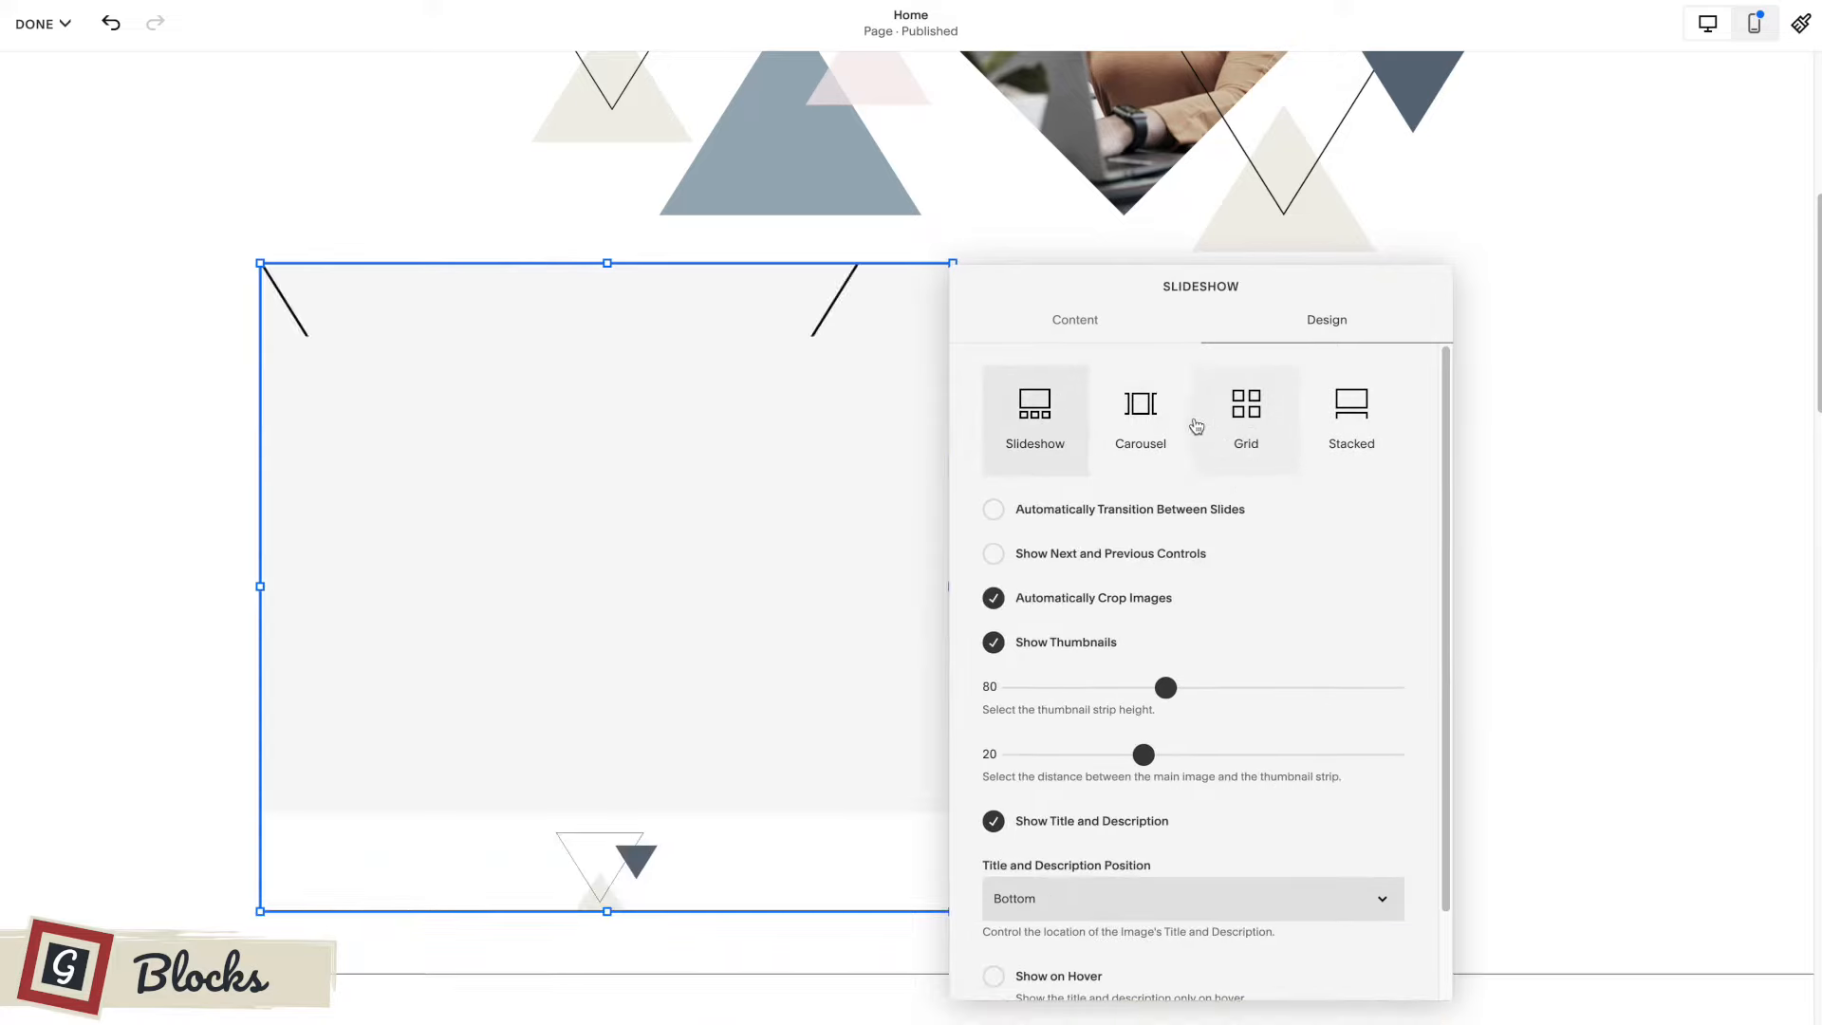
{"action": "left_click_drag", "start_coordinate": [1101, 293], "coordinate": [1296, 241]}
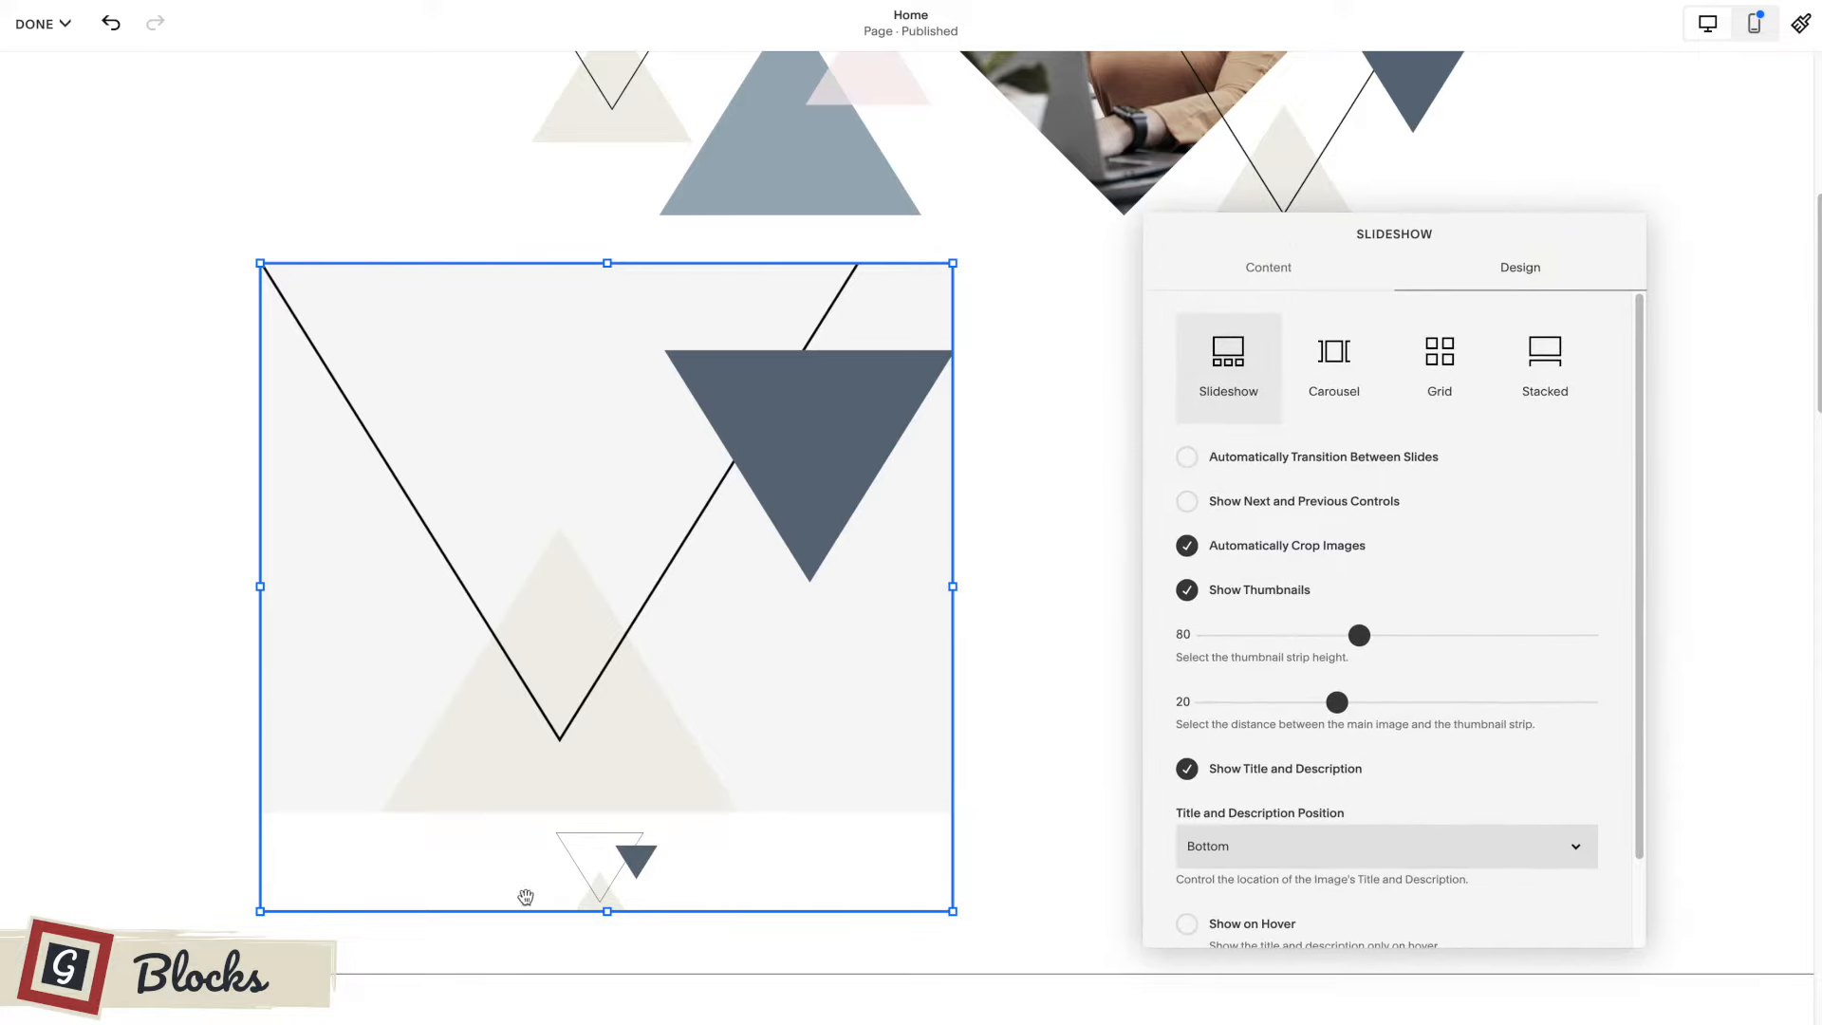
{"action": "left_click", "coordinate": [1187, 457]}
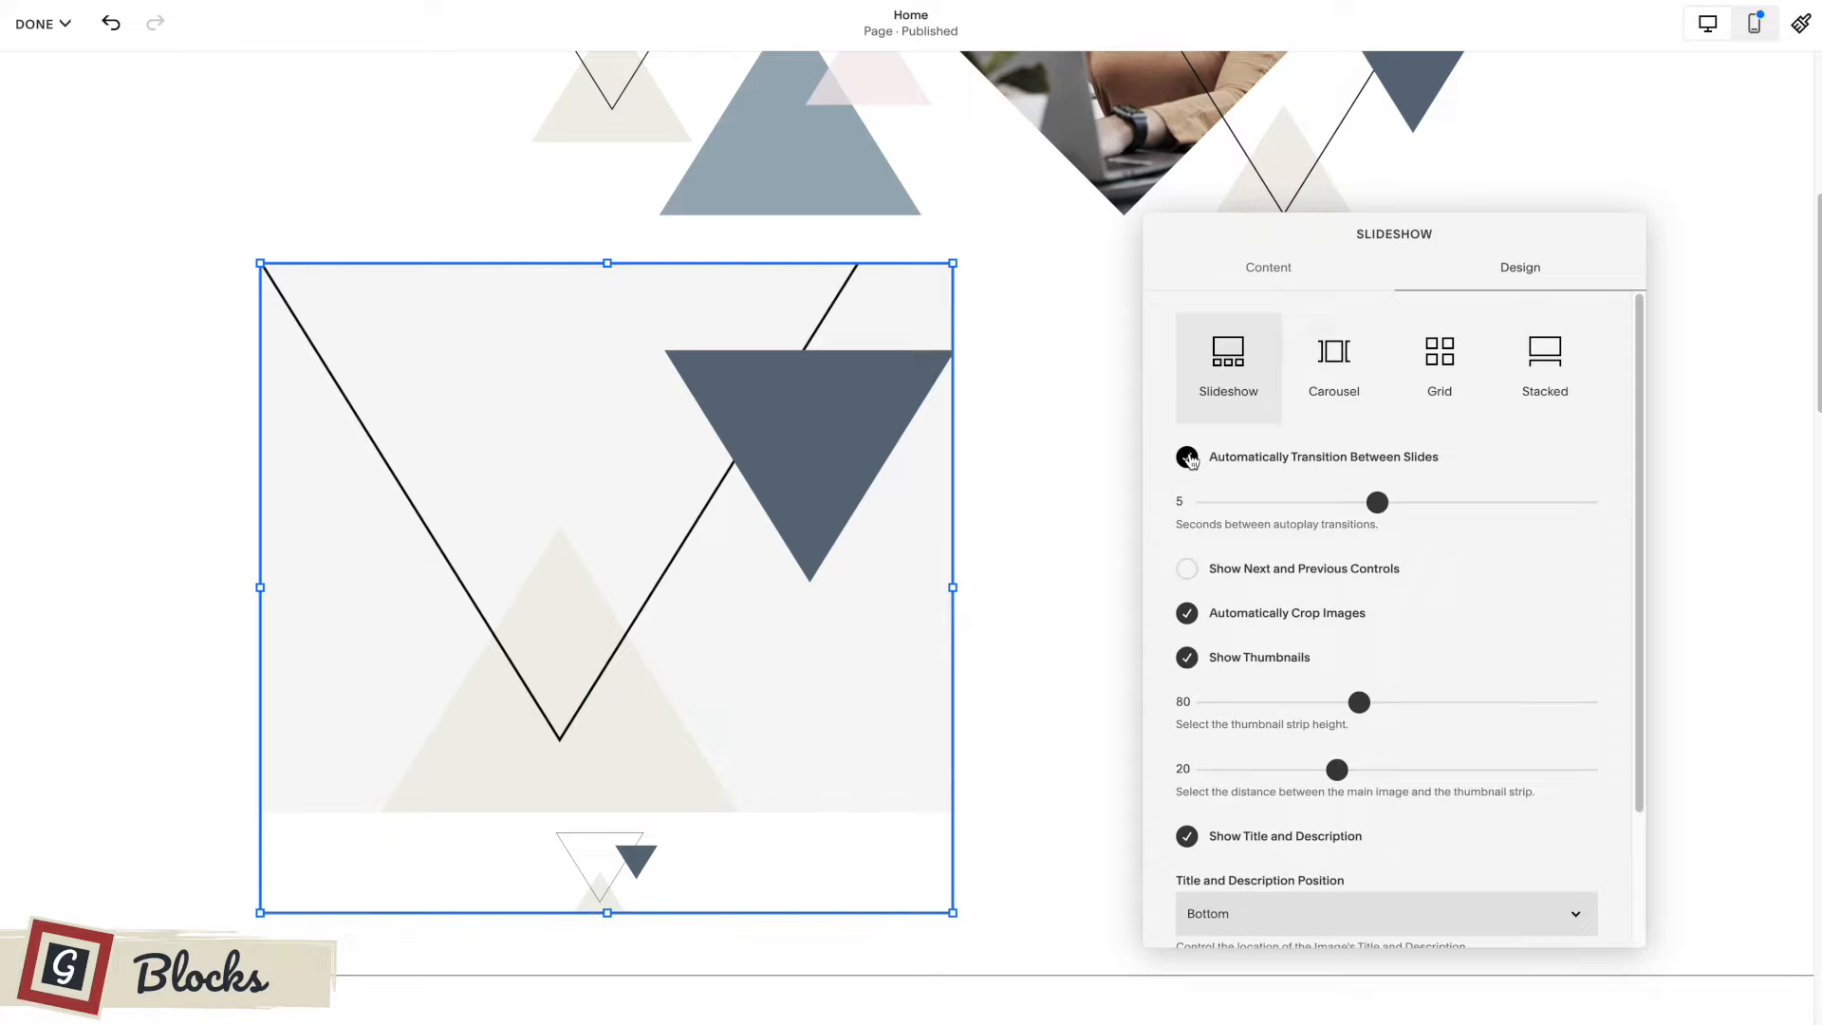
{"action": "mouse_move", "coordinate": [1375, 501]}
{"action": "left_mouse_down"}
{"action": "mouse_move", "coordinate": [1343, 502]}
{"action": "mouse_move", "coordinate": [1383, 502]}
{"action": "left_mouse_up"}
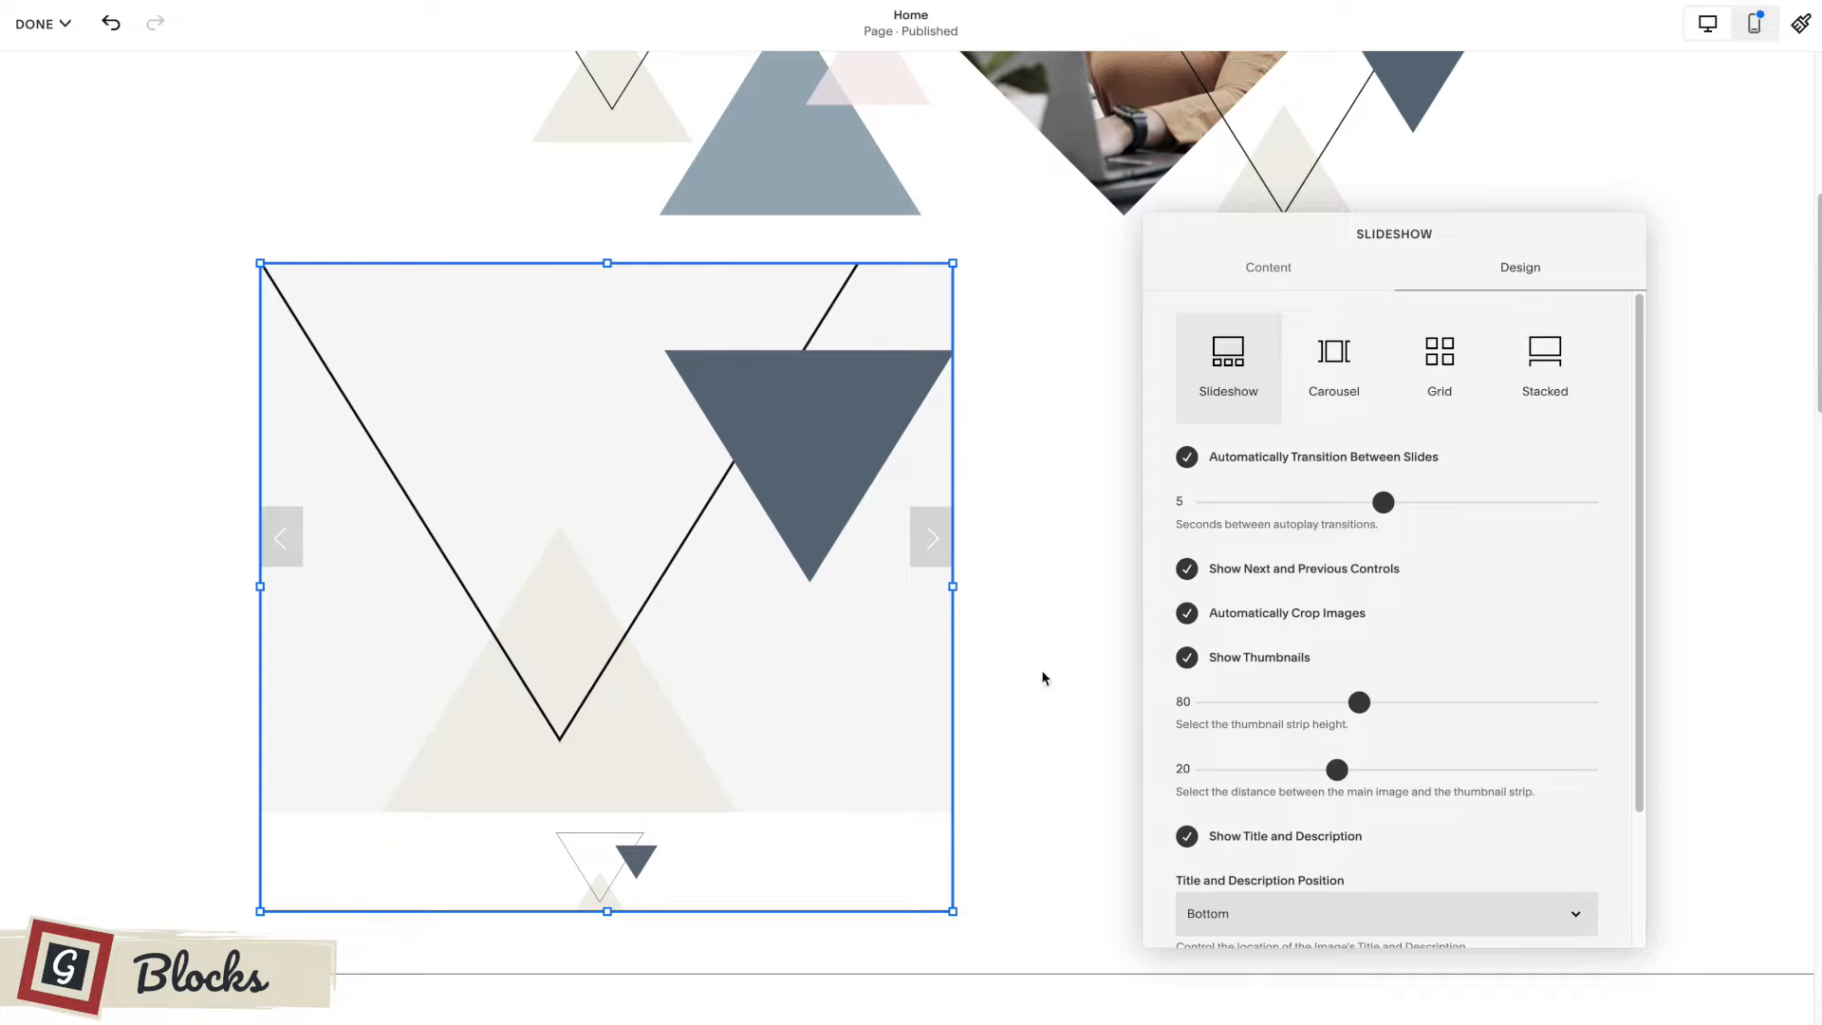
Try the Carousel layout for the gallery and switch it to the Stacked layout.
{"action": "left_click", "coordinate": [1336, 359]}
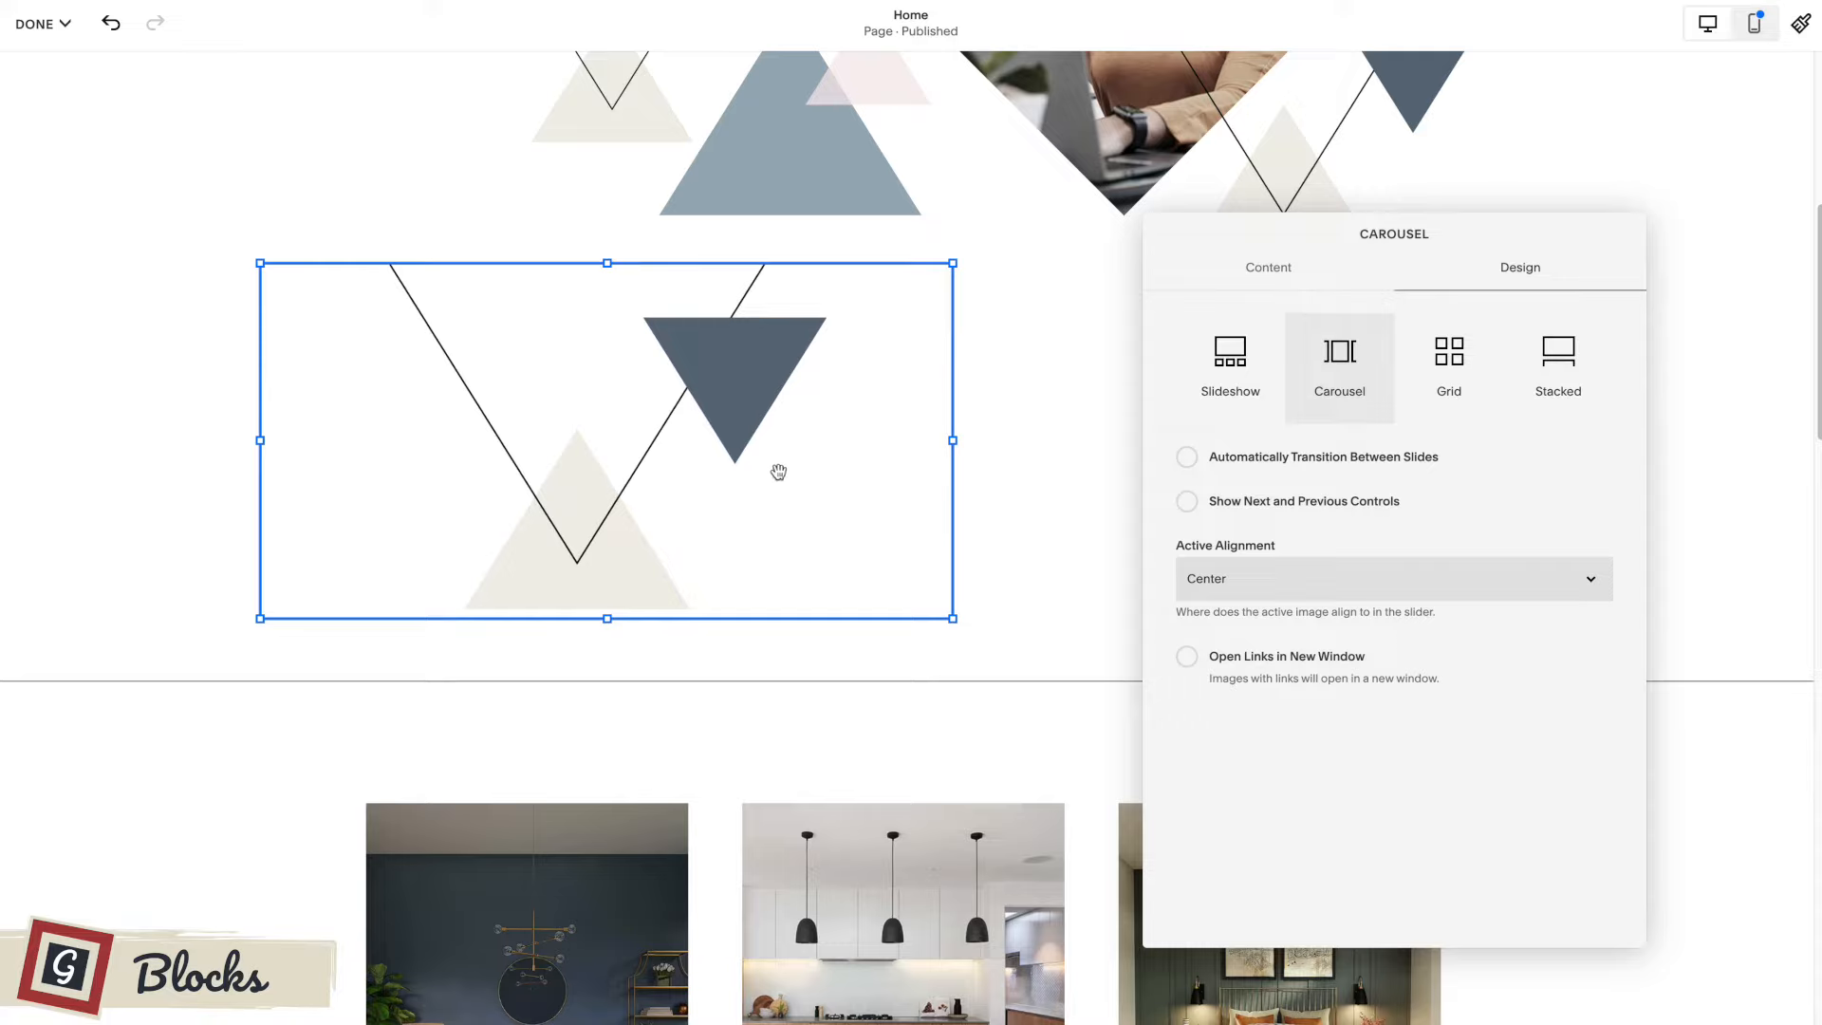
{"action": "left_click", "coordinate": [1535, 360]}
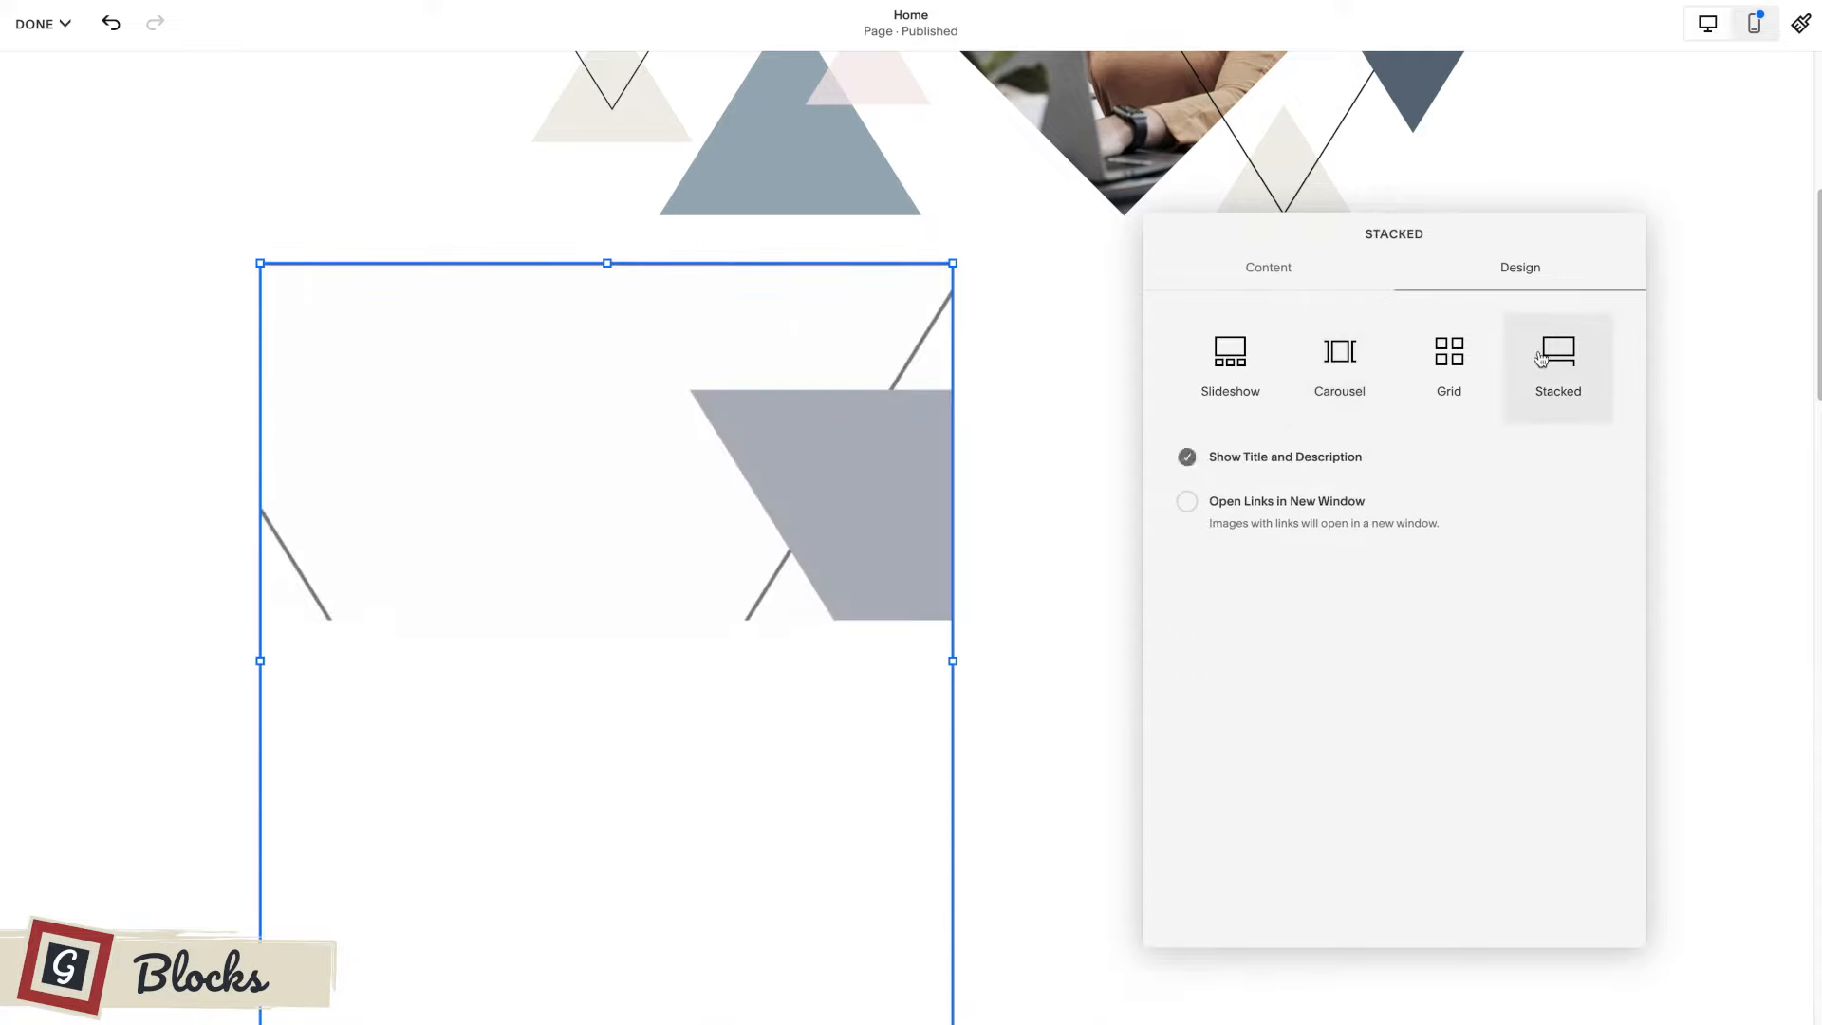
{"action": "scroll", "coordinate": [834, 503], "scroll_direction": "down", "scroll_amount": 1}
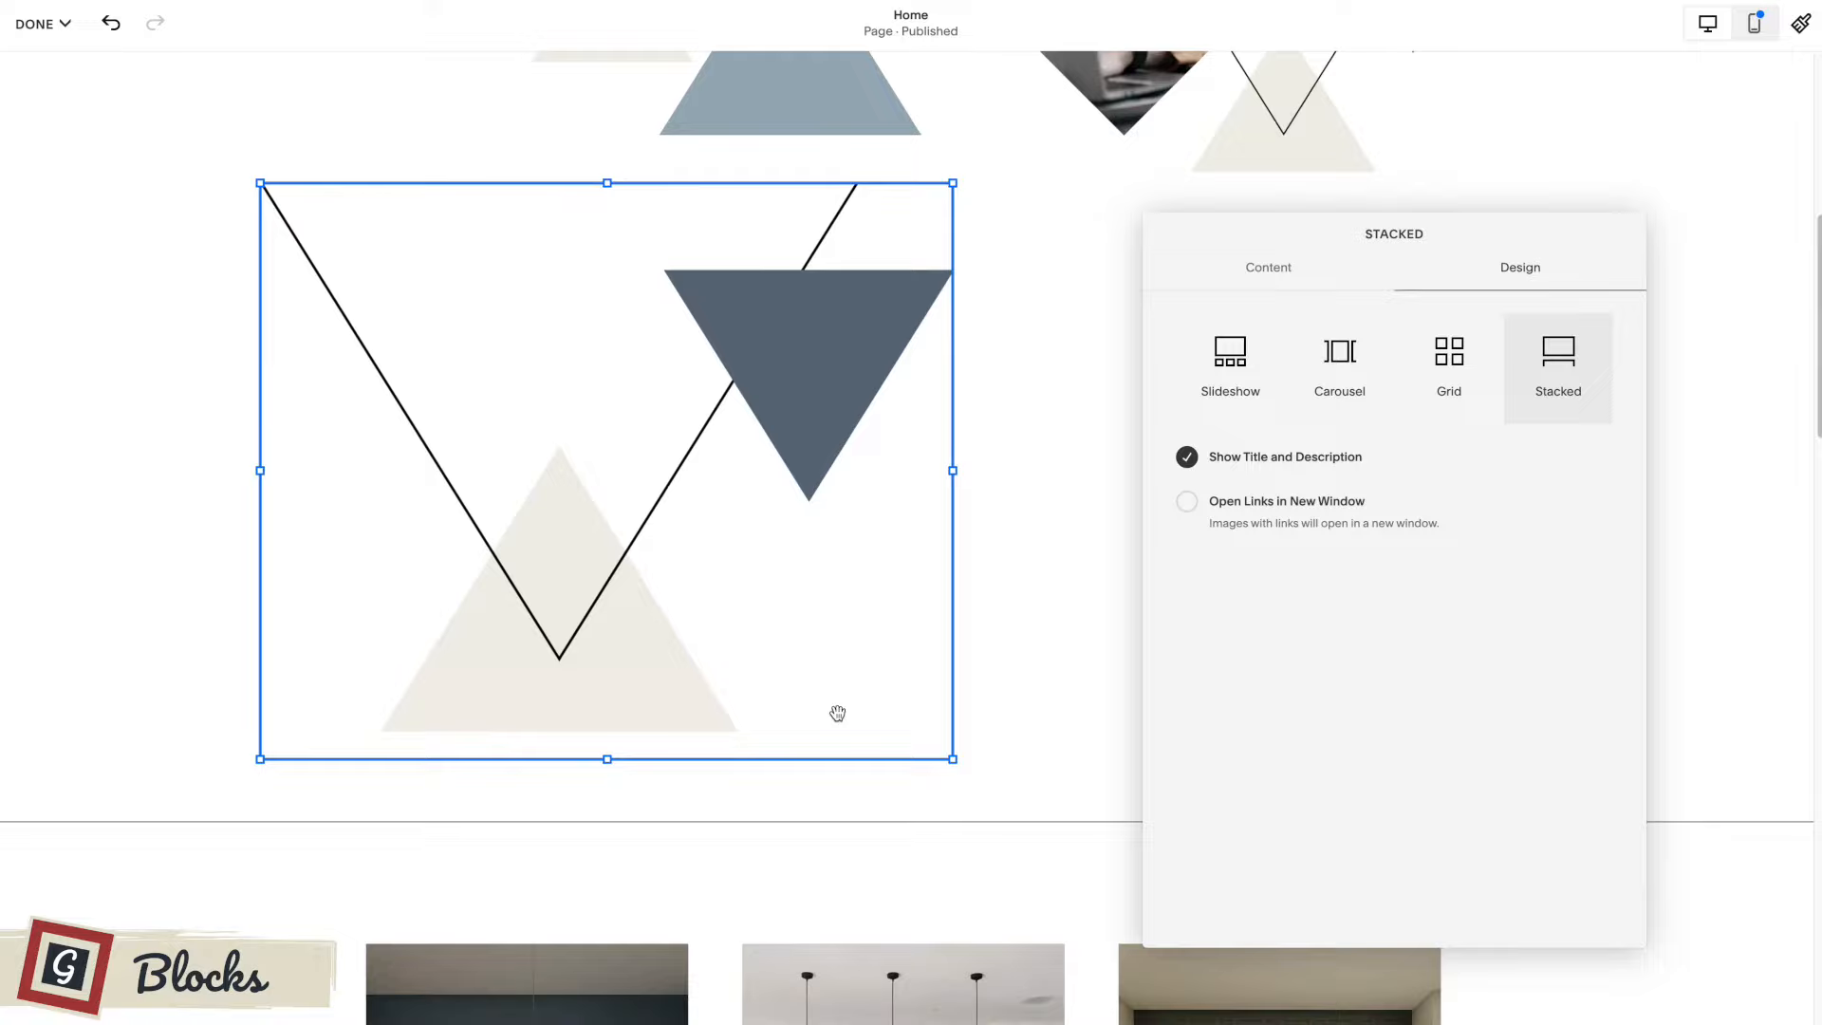
{"action": "scroll", "coordinate": [1040, 618], "scroll_direction": "up", "scroll_amount": 2}
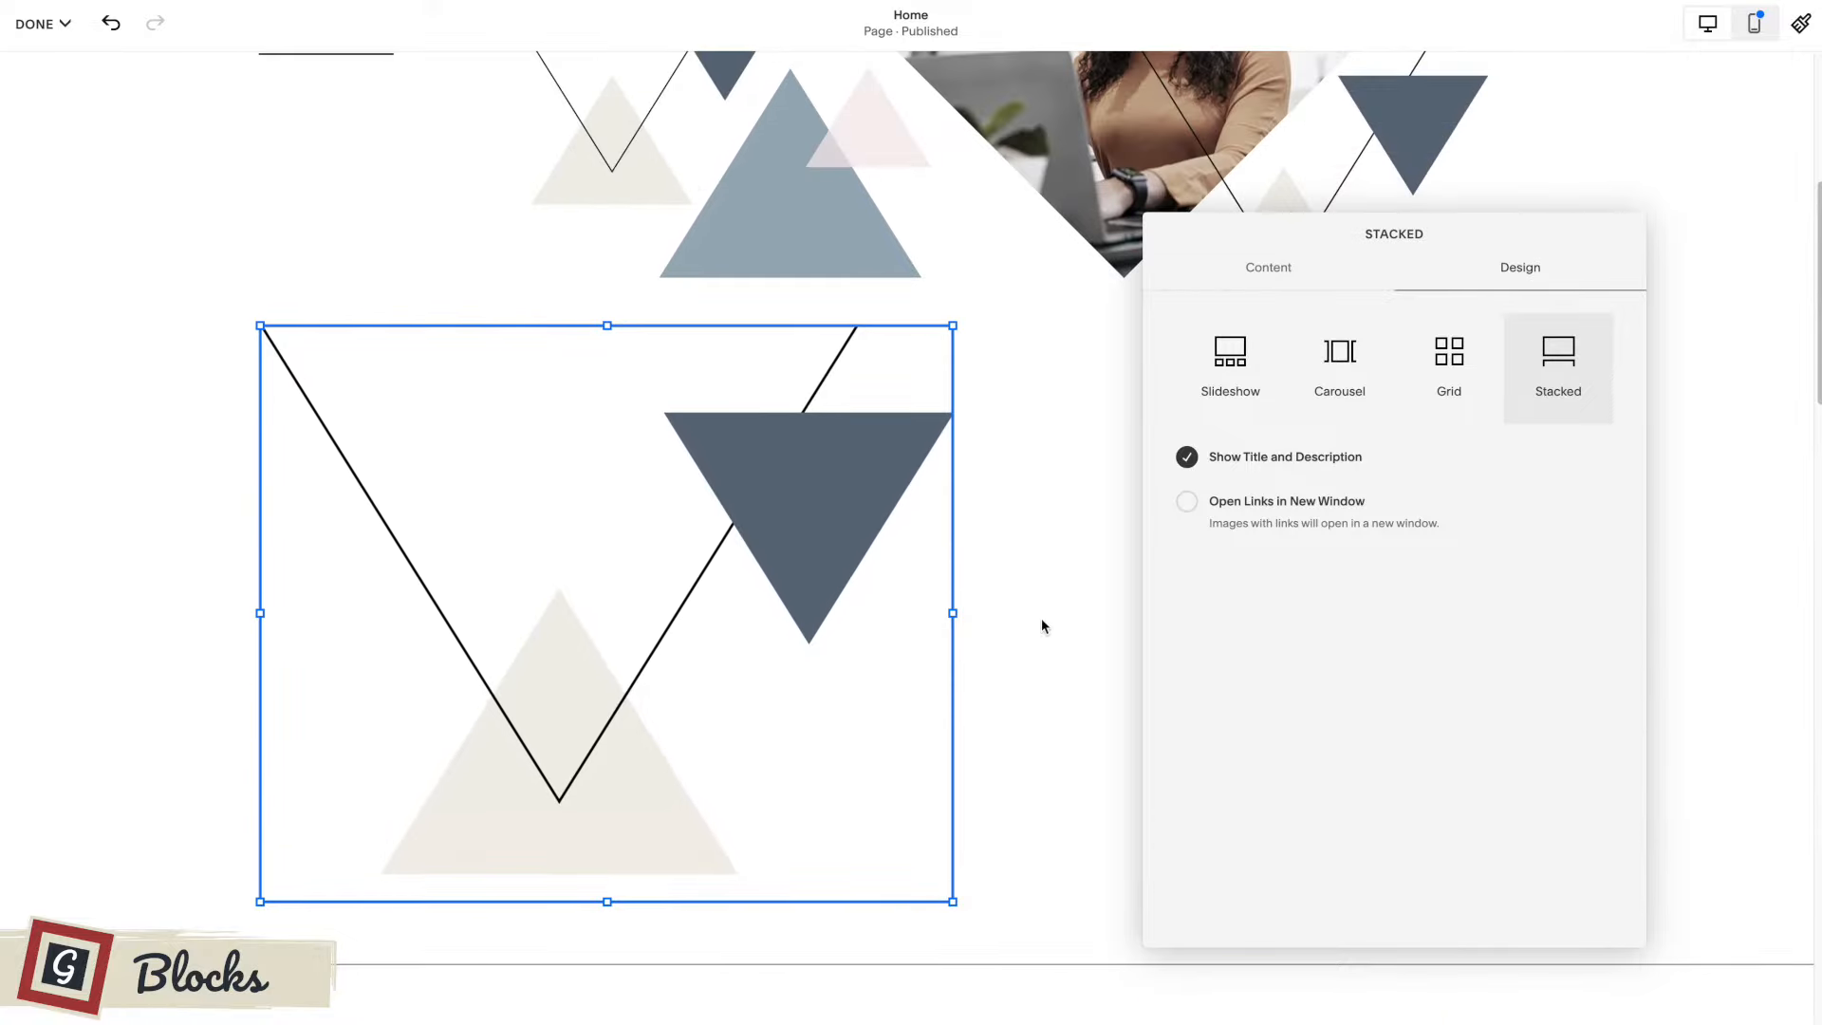
Close the gallery settings and delete the gallery block from the first section.
{"action": "left_click", "coordinate": [1065, 554]}
{"action": "left_click", "coordinate": [377, 379]}
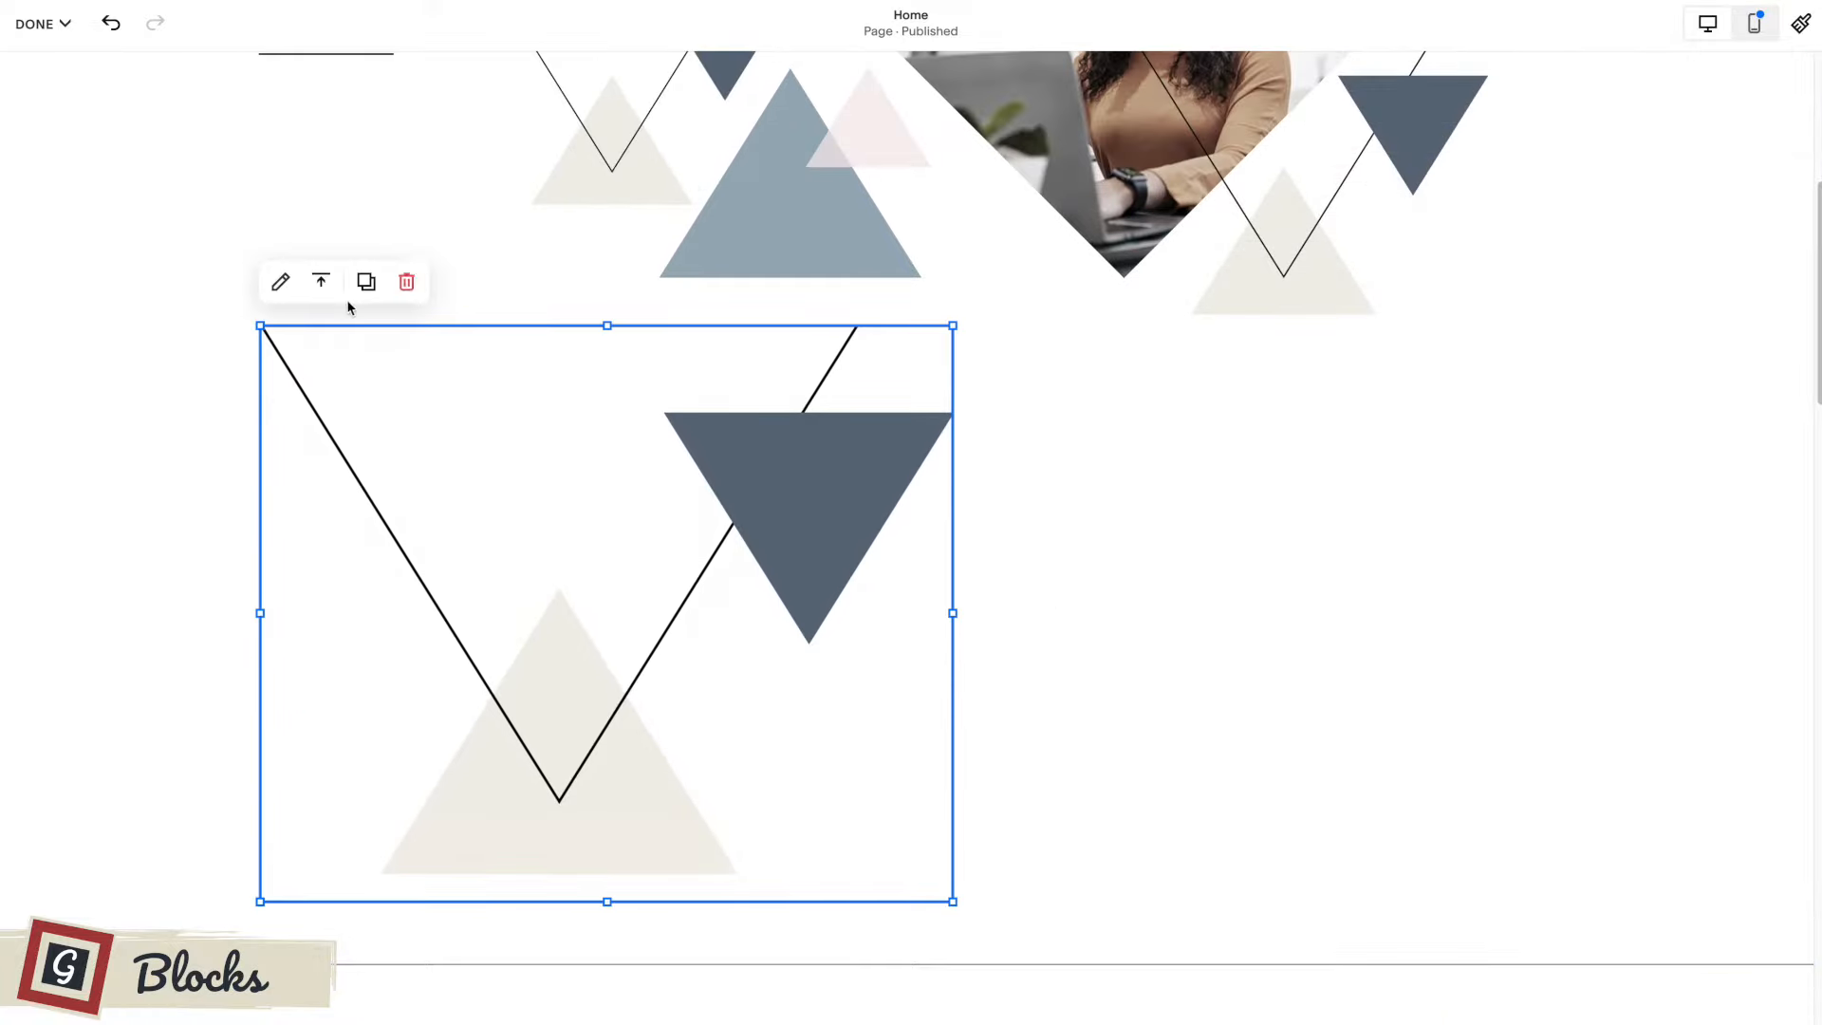
{"action": "left_click", "coordinate": [407, 282]}
{"action": "scroll", "coordinate": [377, 301], "scroll_direction": "up", "scroll_amount": 4}
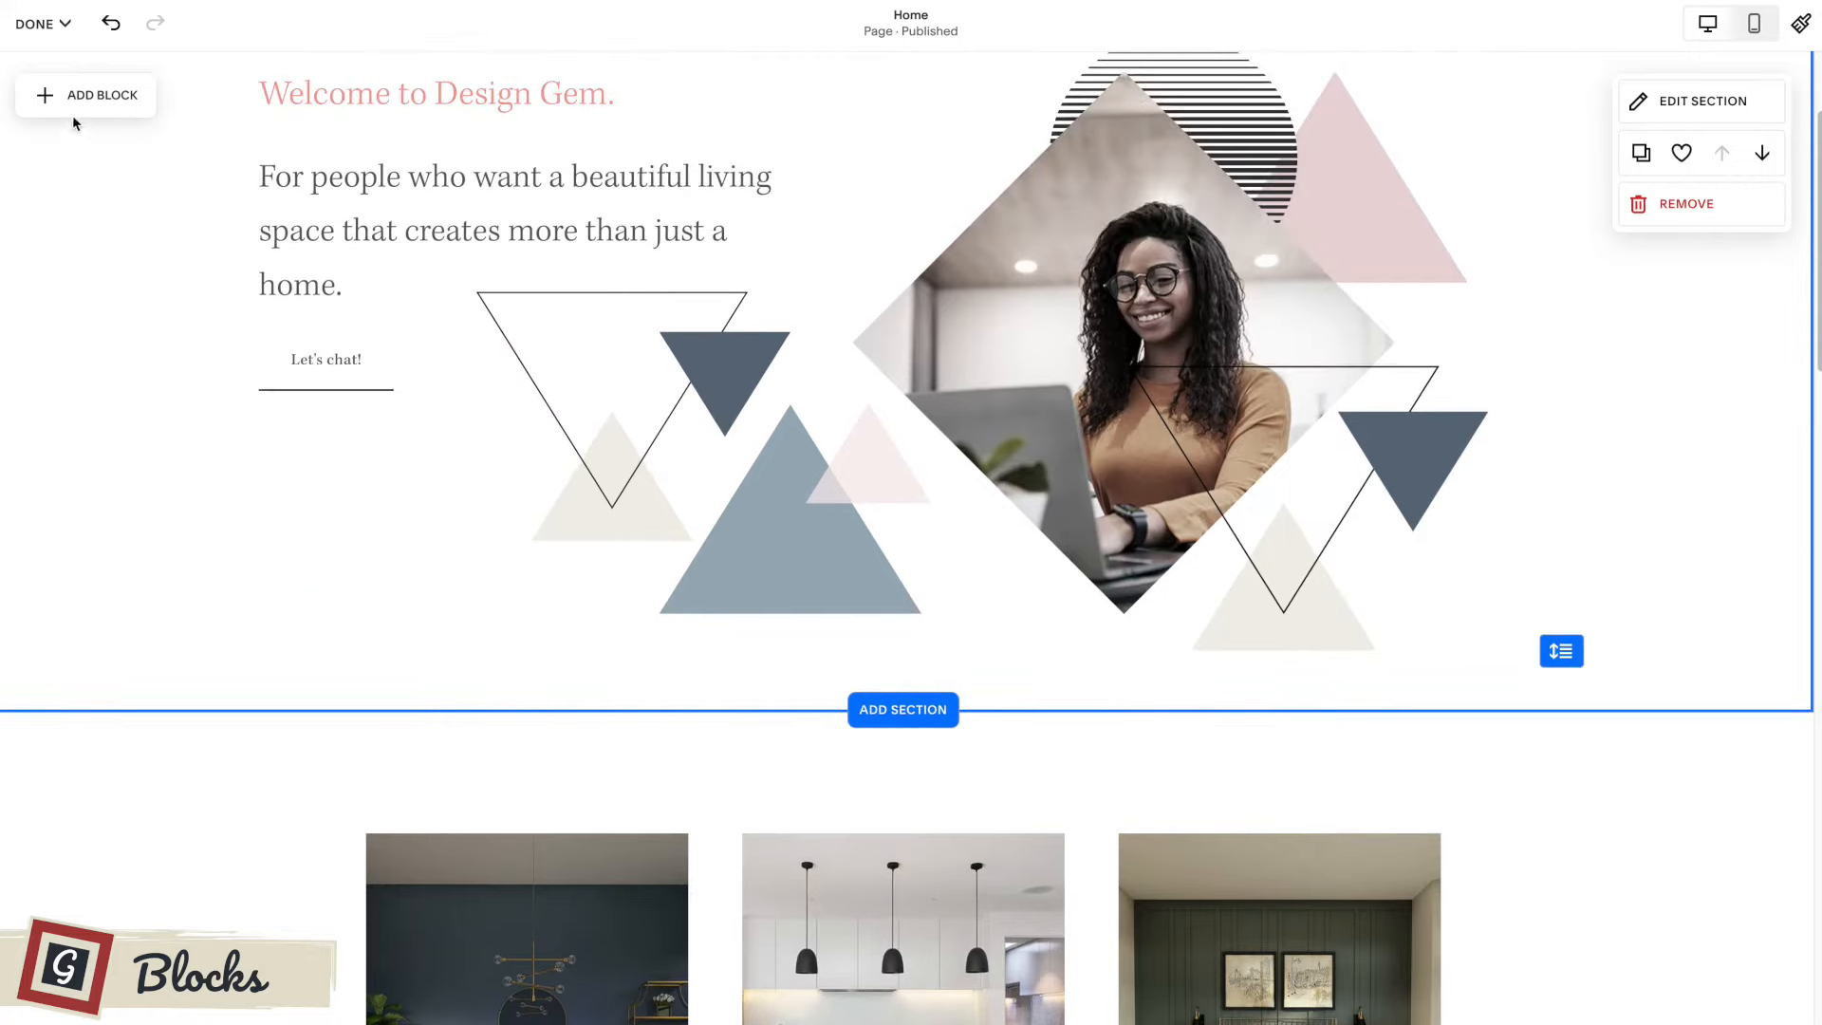
Add a form block to the first section and place it near the middle, below the triangle graphics.
{"action": "left_click", "coordinate": [89, 99]}
{"action": "scroll", "coordinate": [316, 523], "scroll_direction": "down", "scroll_amount": 1}
{"action": "left_click", "coordinate": [273, 372]}
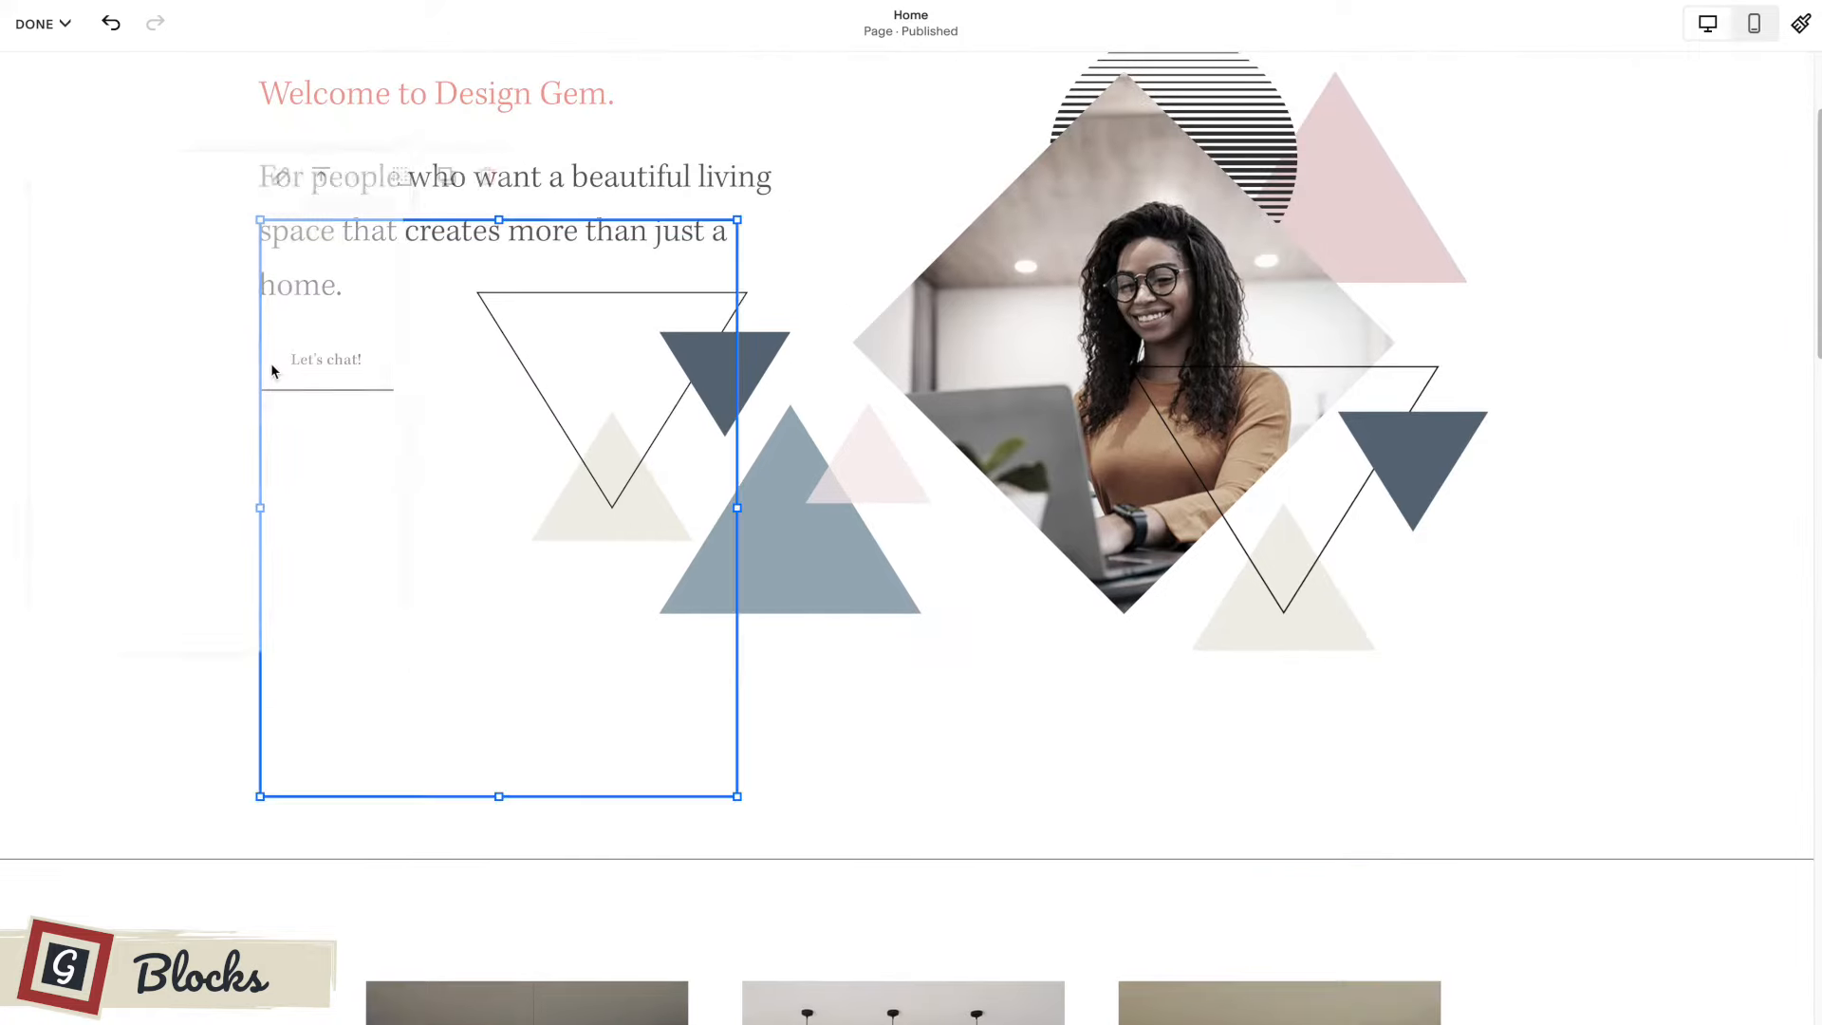
{"action": "scroll", "coordinate": [854, 569], "scroll_direction": "down", "scroll_amount": 2}
{"action": "left_click_drag", "start_coordinate": [387, 244], "coordinate": [749, 696]}
{"action": "scroll", "coordinate": [667, 622], "scroll_direction": "down", "scroll_amount": 3}
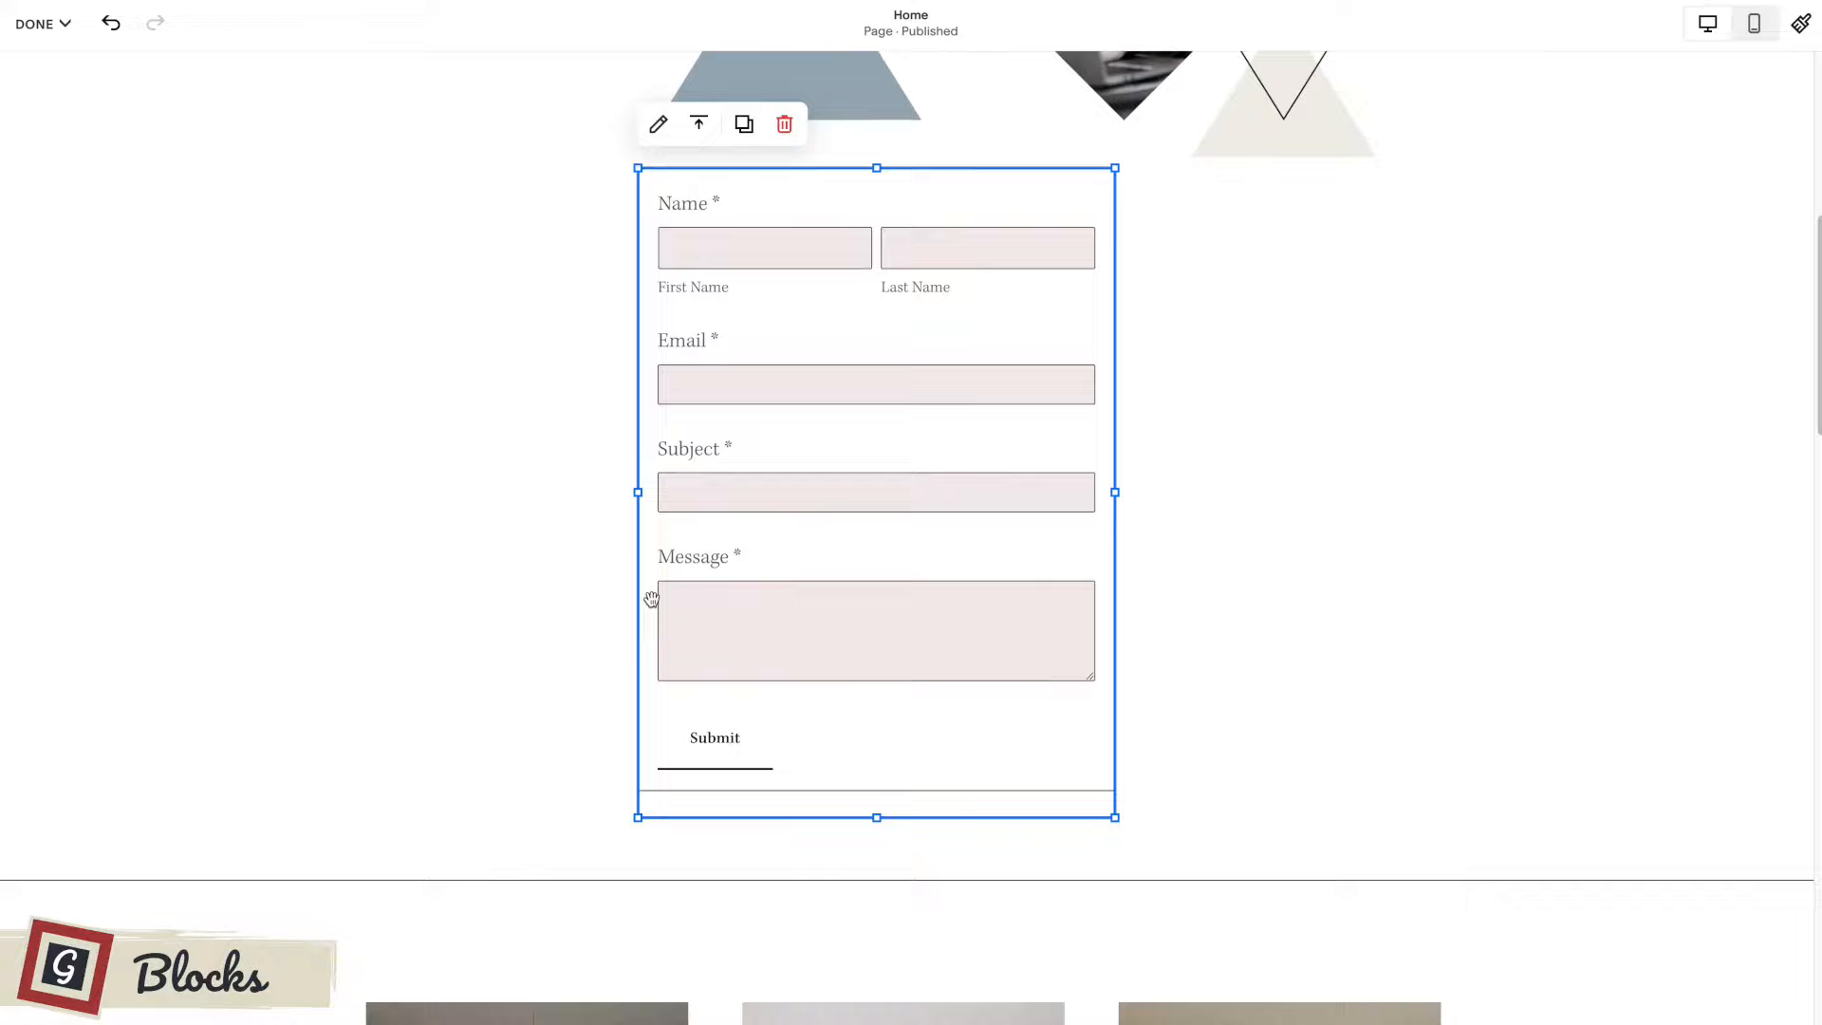
{"action": "left_click", "coordinate": [447, 345]}
{"action": "scroll", "coordinate": [705, 459], "scroll_direction": "up", "scroll_amount": 1}
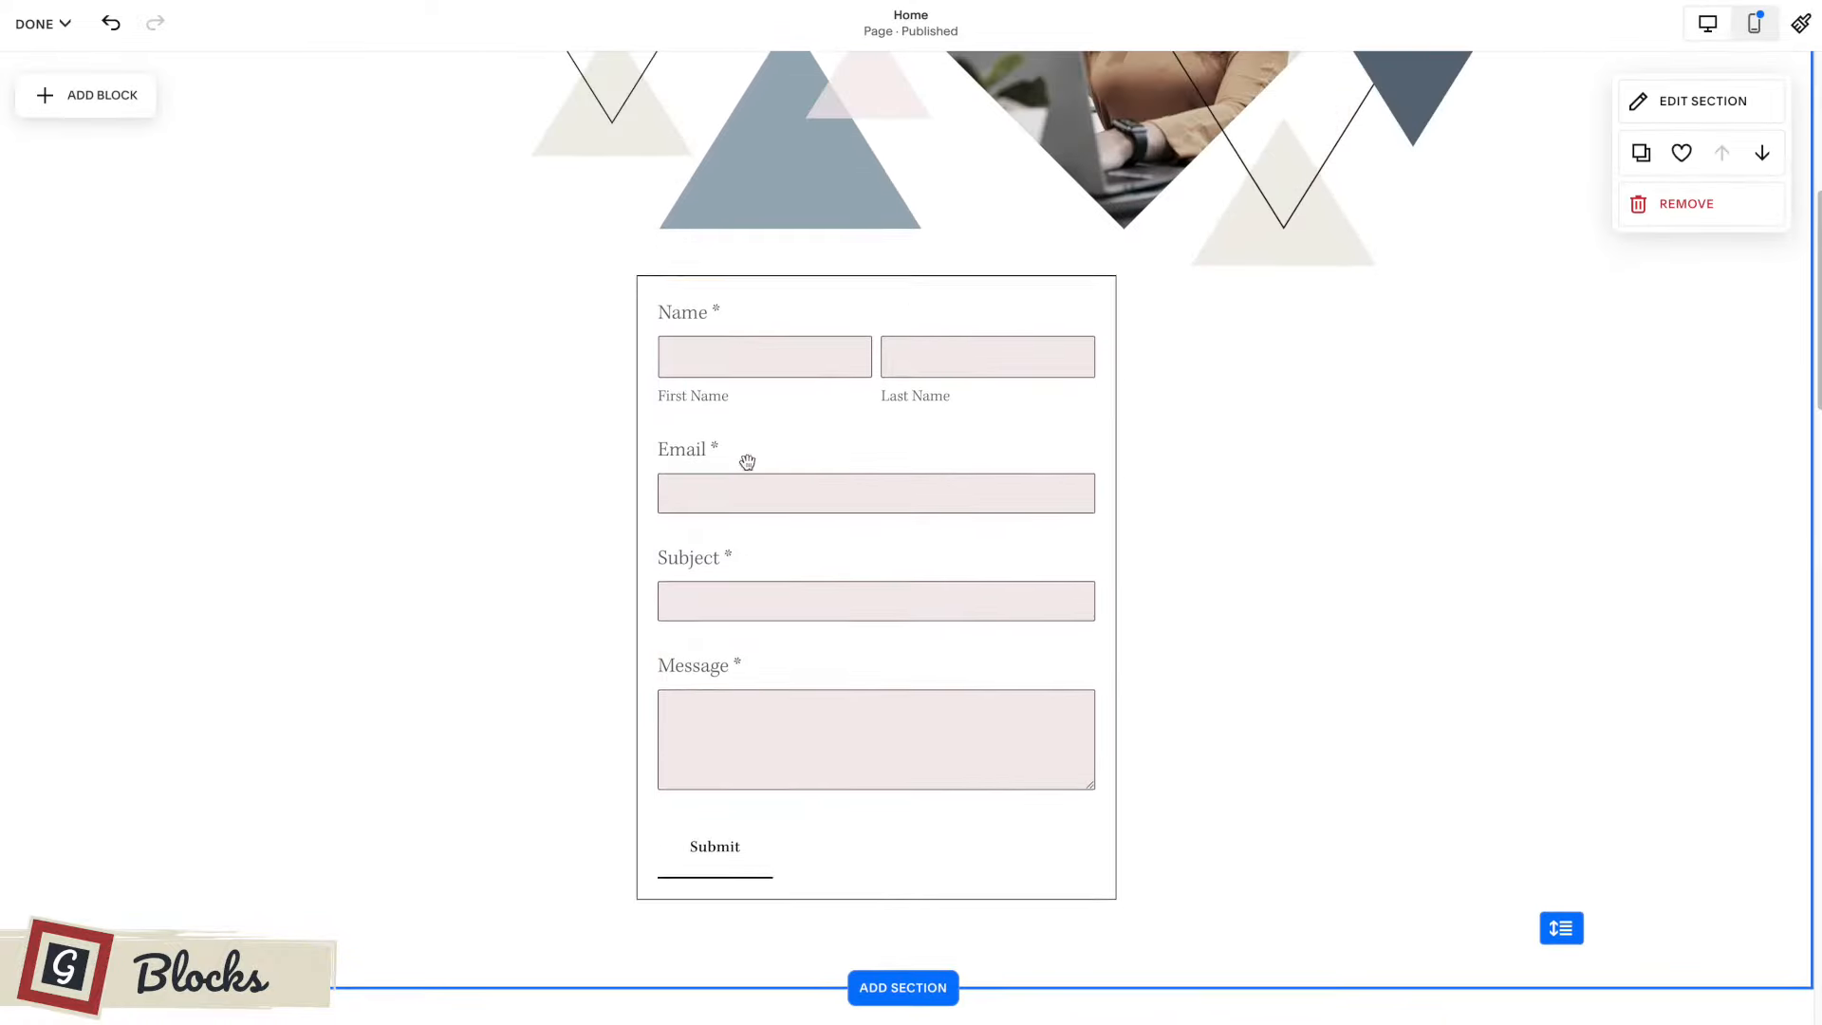
Open the form block's settings and set its button text to "Go!".
{"action": "left_click", "coordinate": [745, 368]}
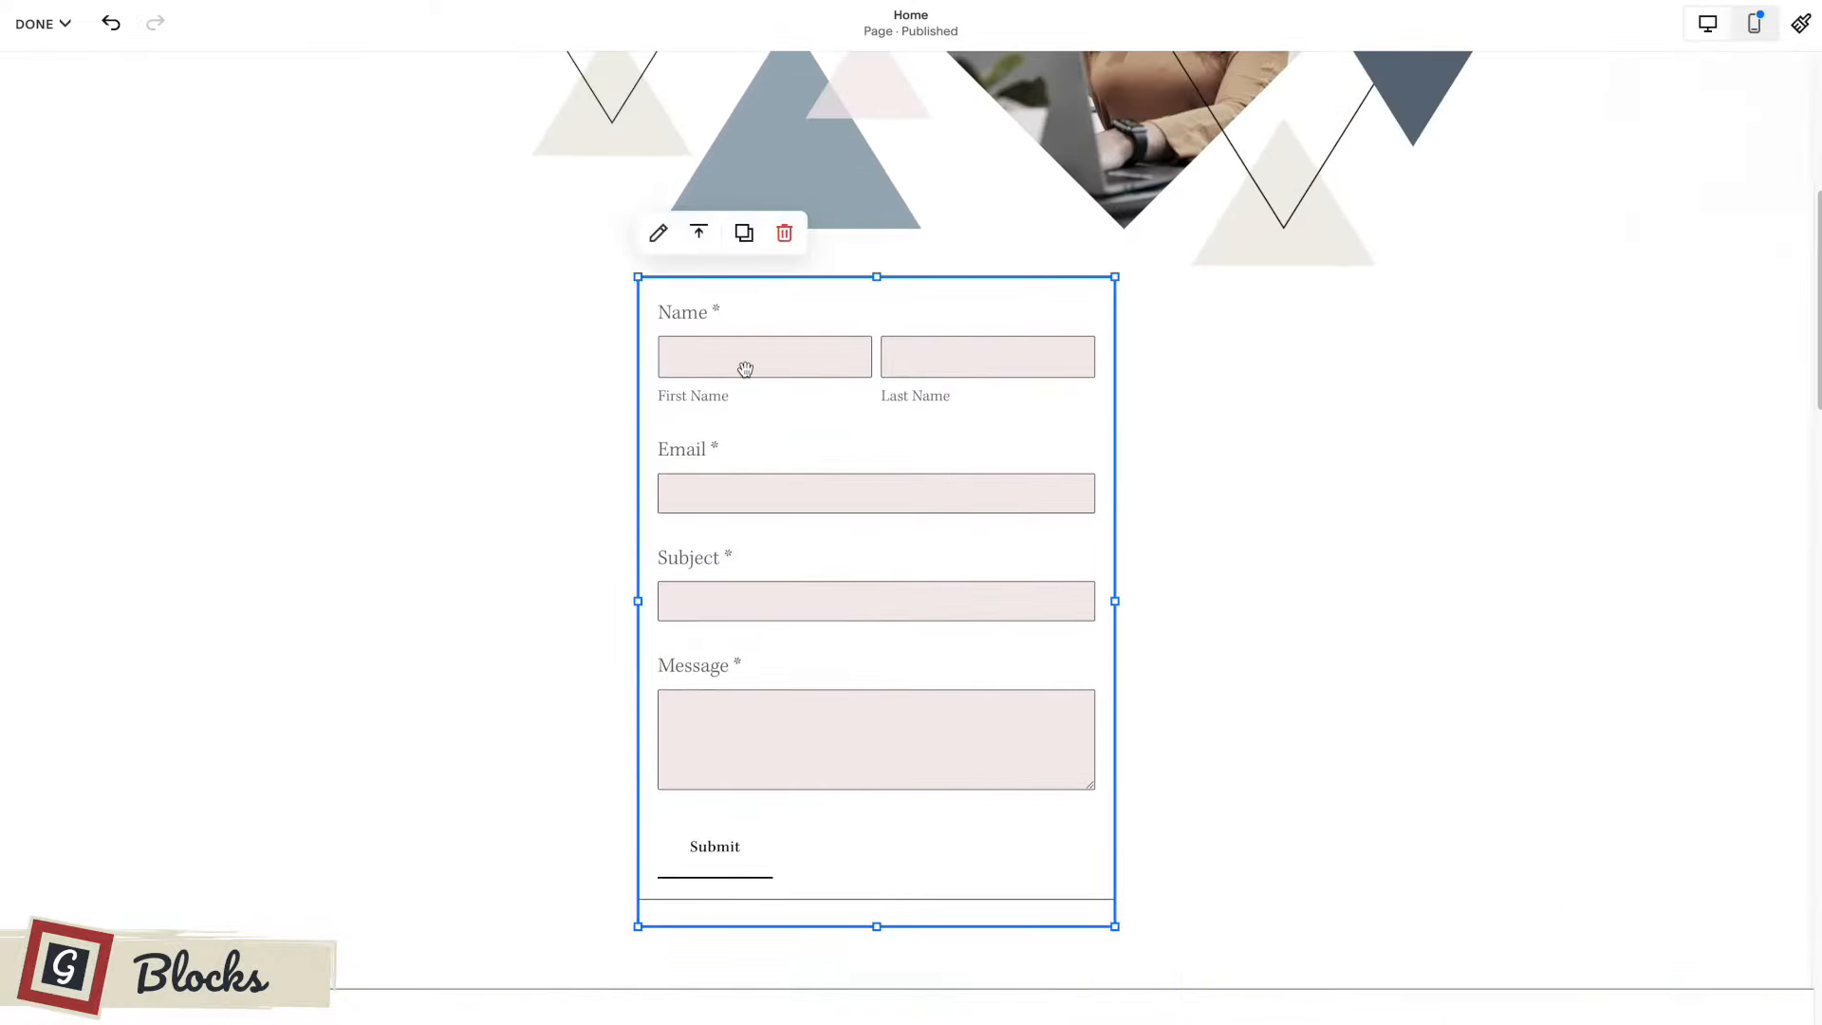
{"action": "left_click", "coordinate": [658, 234]}
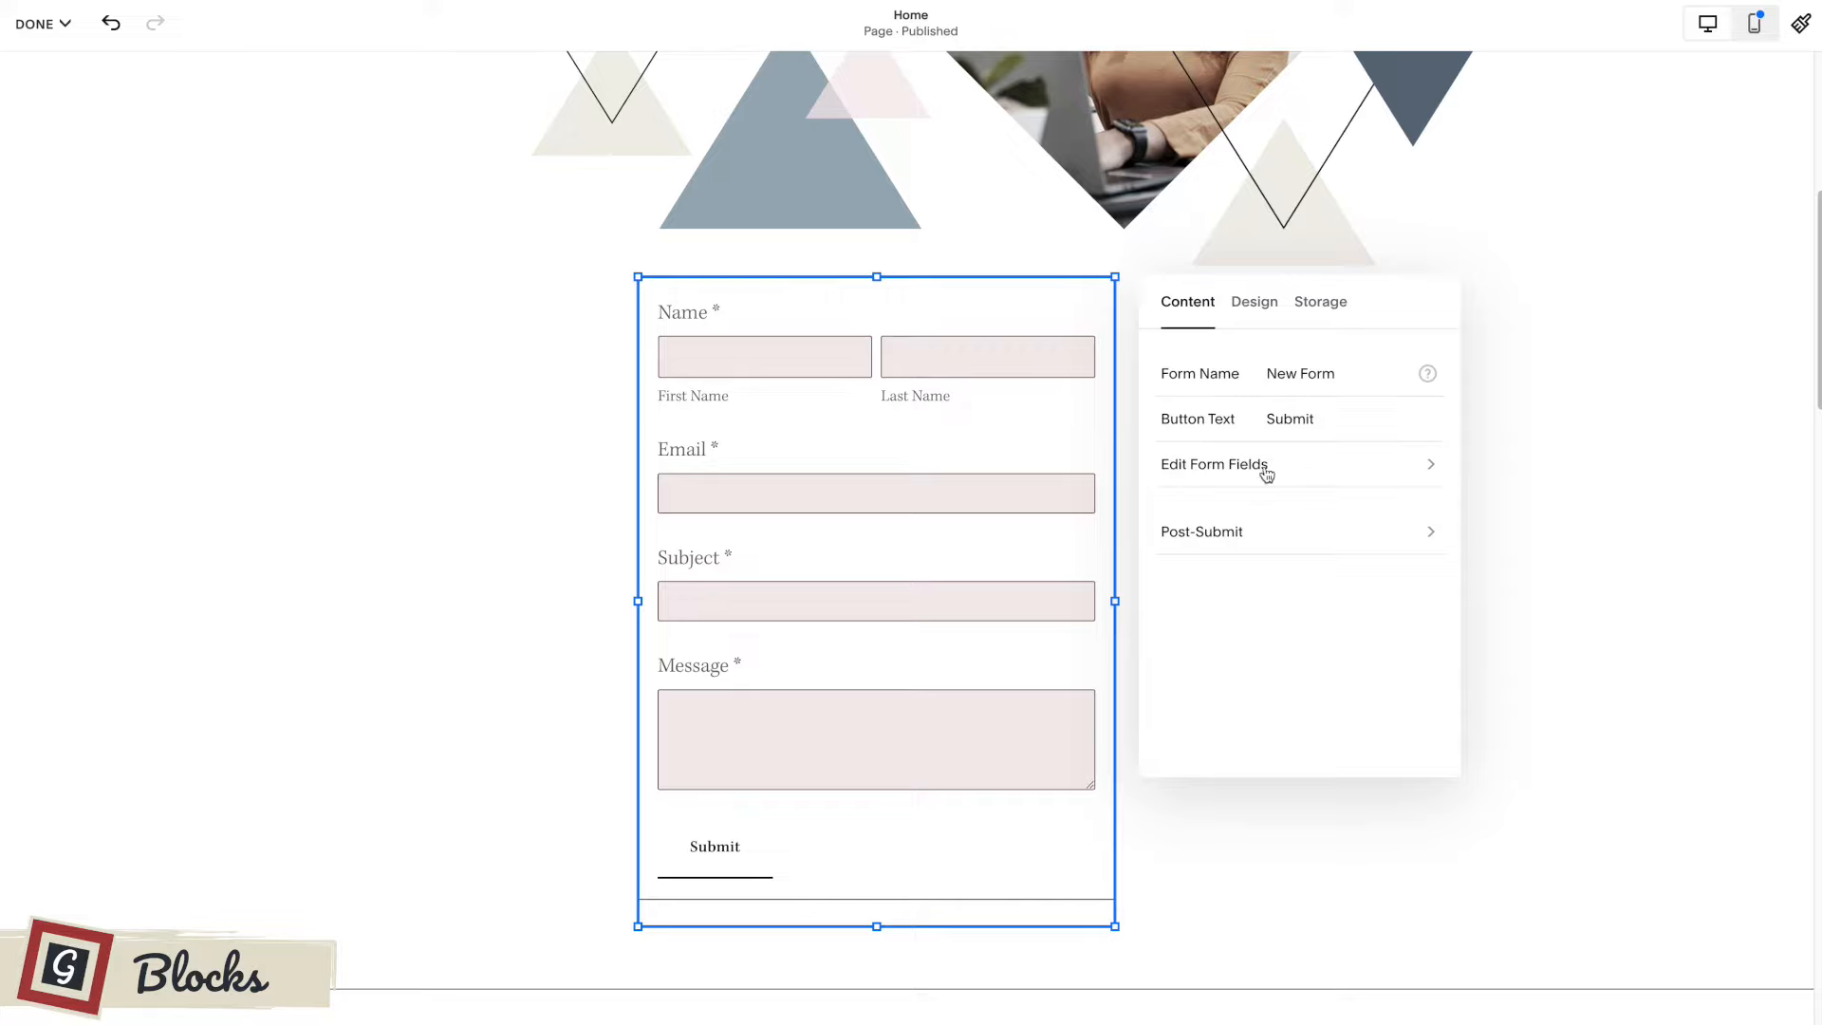
{"action": "triple_click", "coordinate": [1300, 372]}
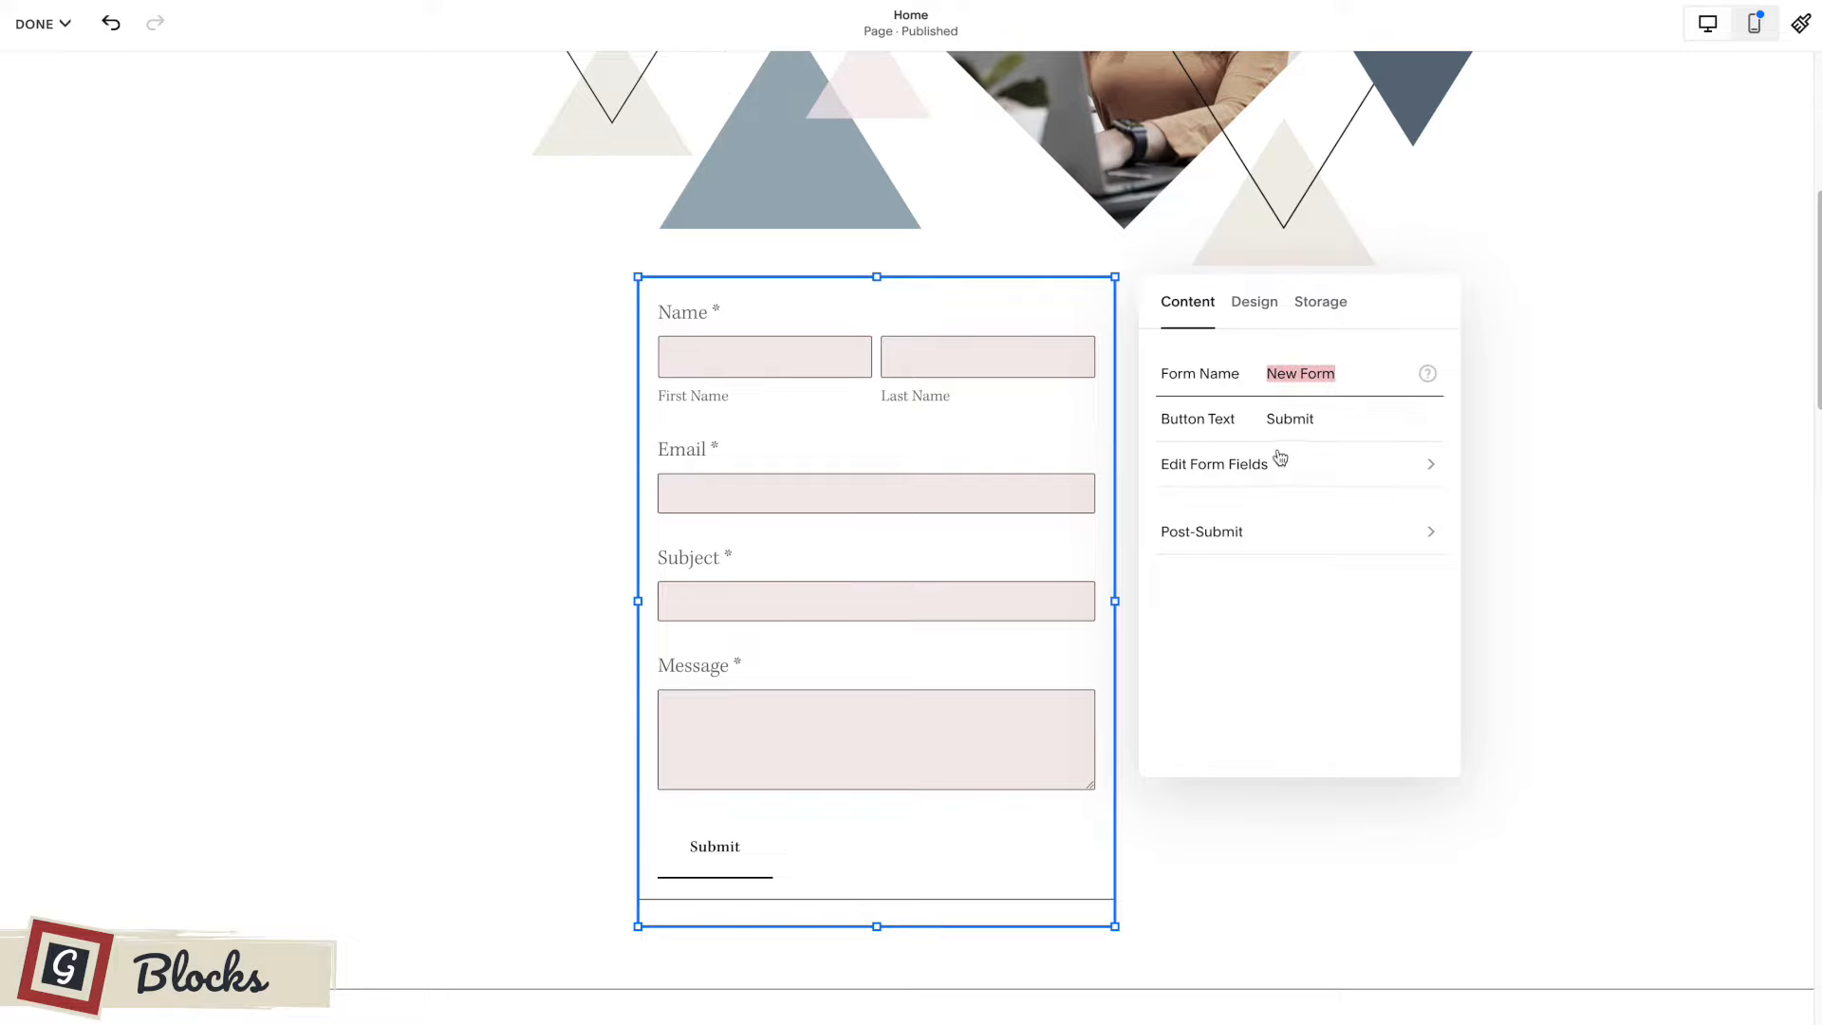
{"action": "triple_click", "coordinate": [1306, 418]}
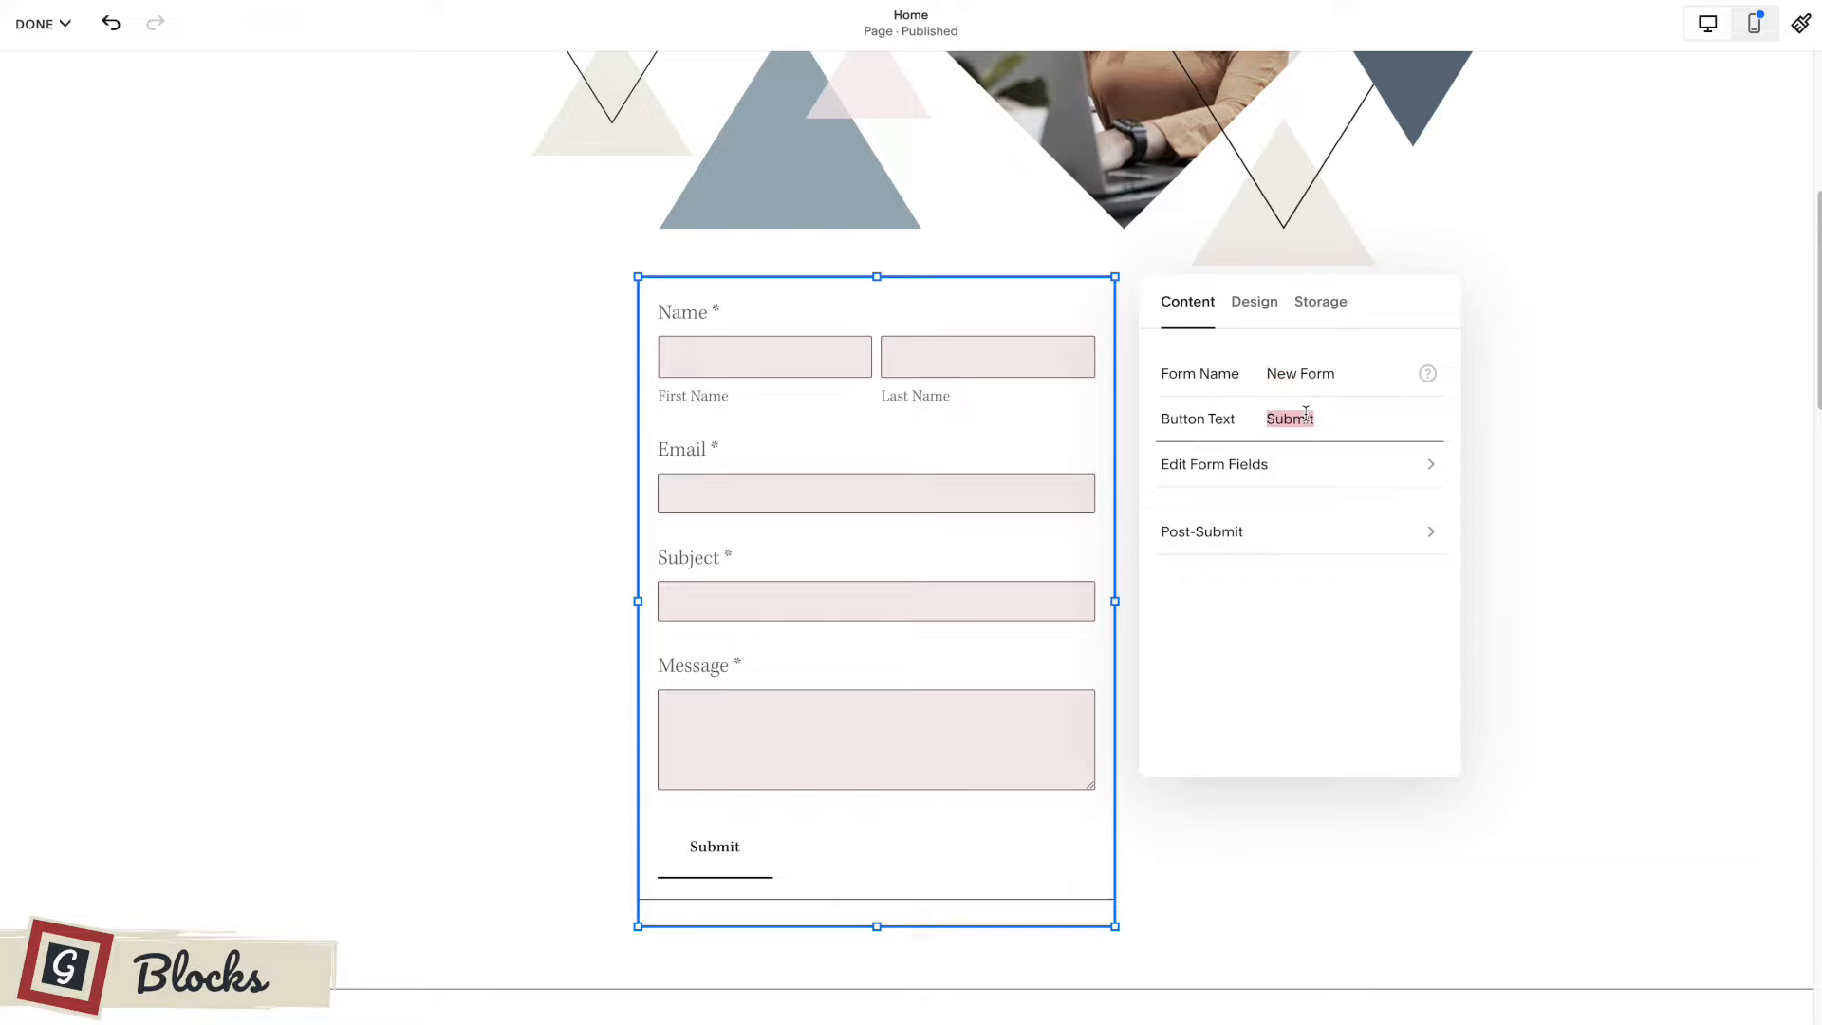
{"action": "type", "text": "Go!"}
Set the form's post-submit message to "Thank you! We'll be back to you soon :)" and switch the after-submission action to Redirect.
{"action": "left_click", "coordinate": [1312, 534]}
{"action": "left_click", "coordinate": [1246, 496]}
{"action": "left_click_drag", "start_coordinate": [1246, 495], "coordinate": [1172, 495]}
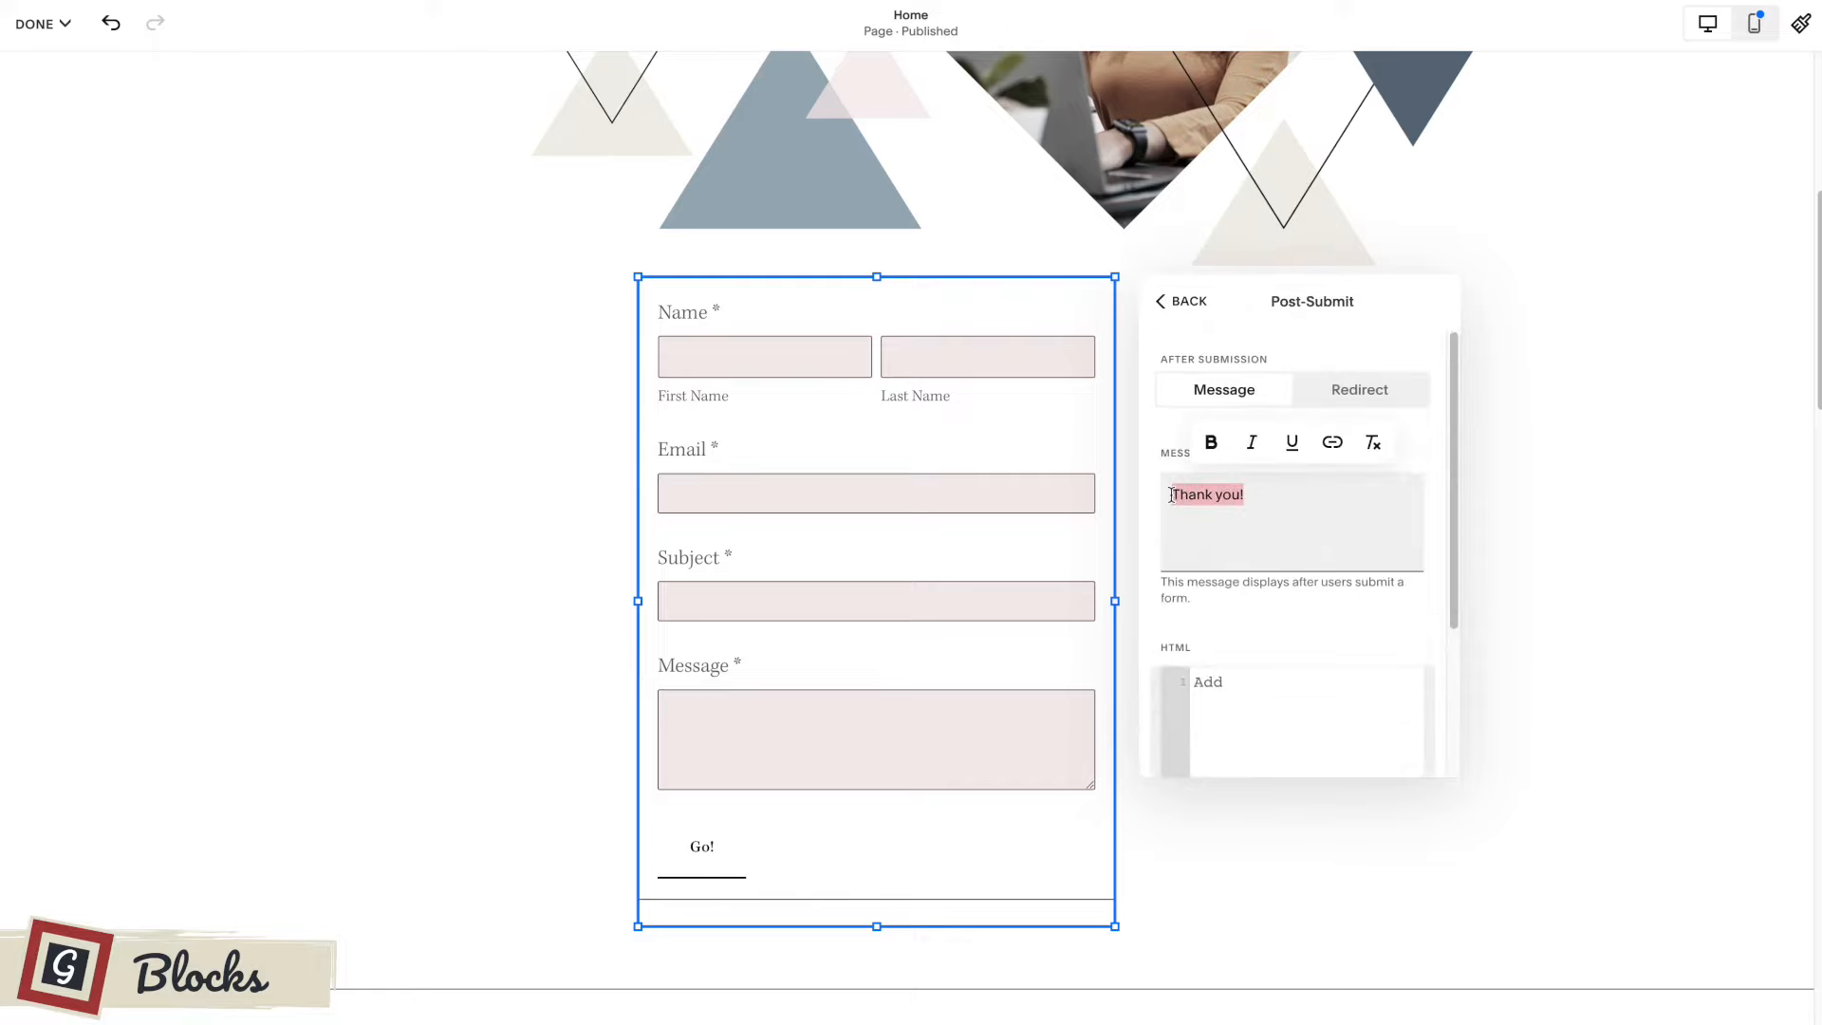
{"action": "left_click", "coordinate": [1262, 496]}
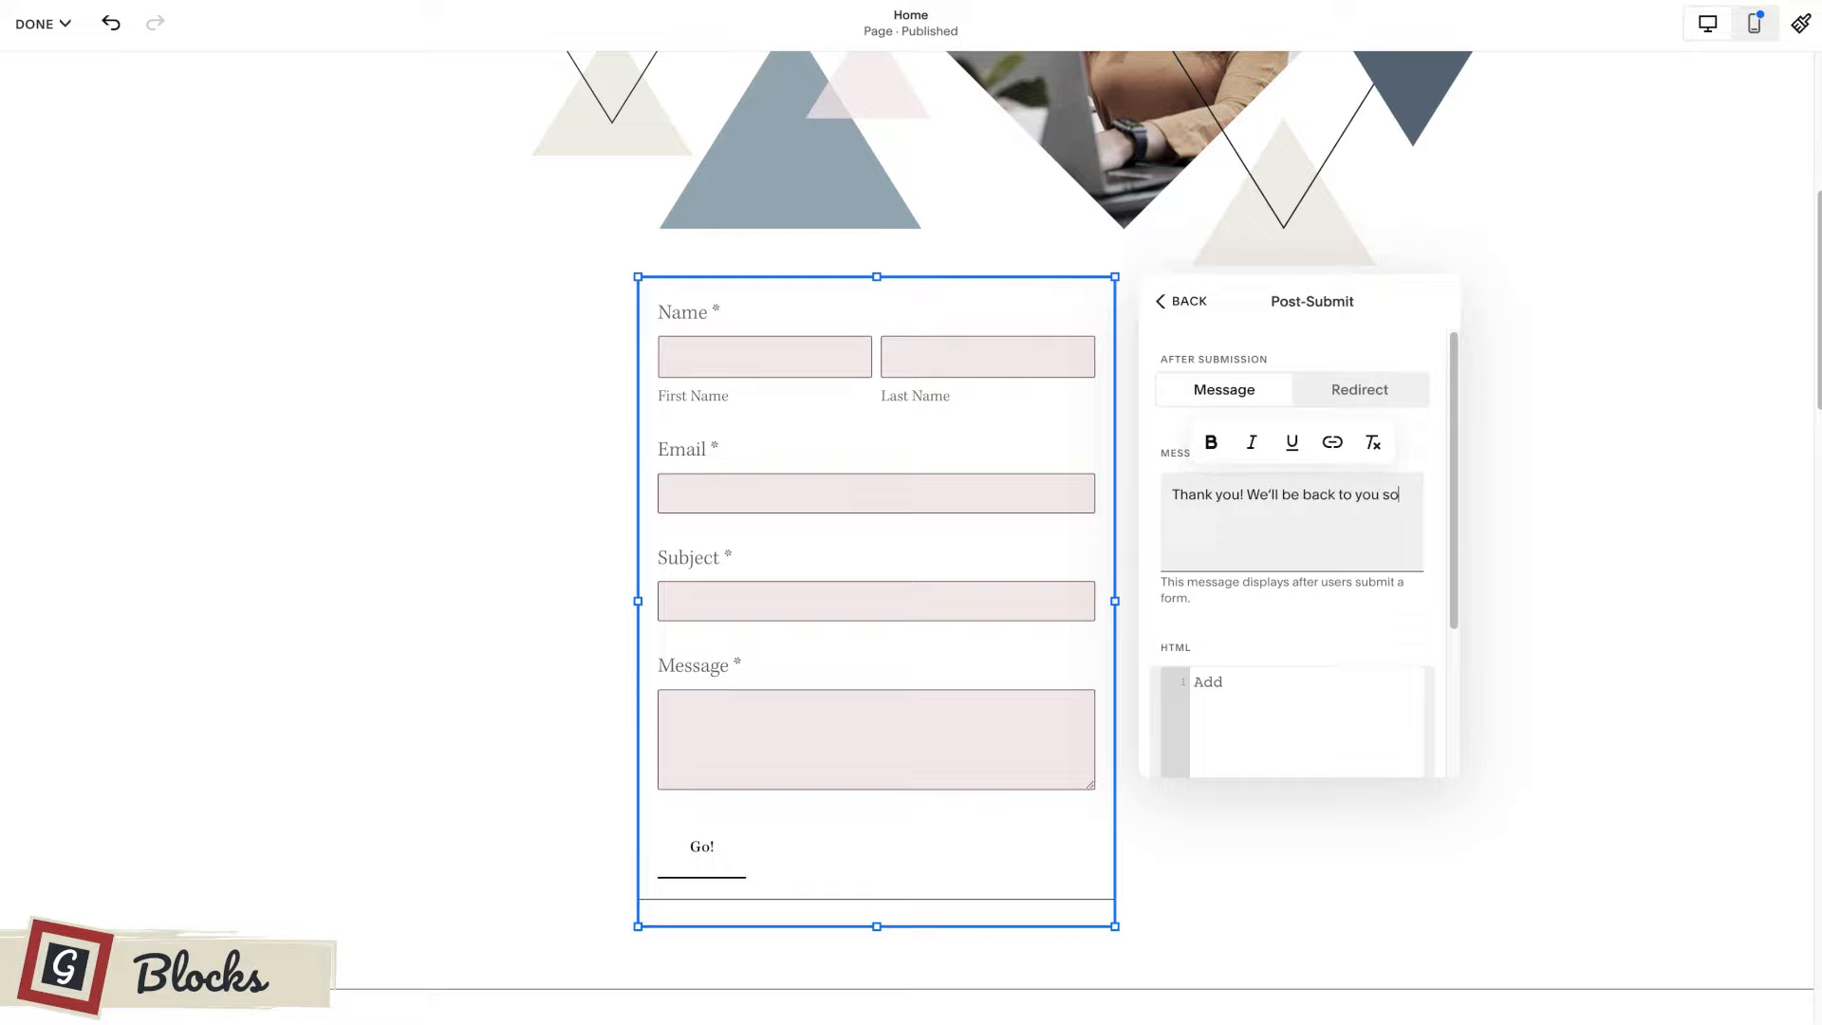
{"action": "type", "text": "on :)"}
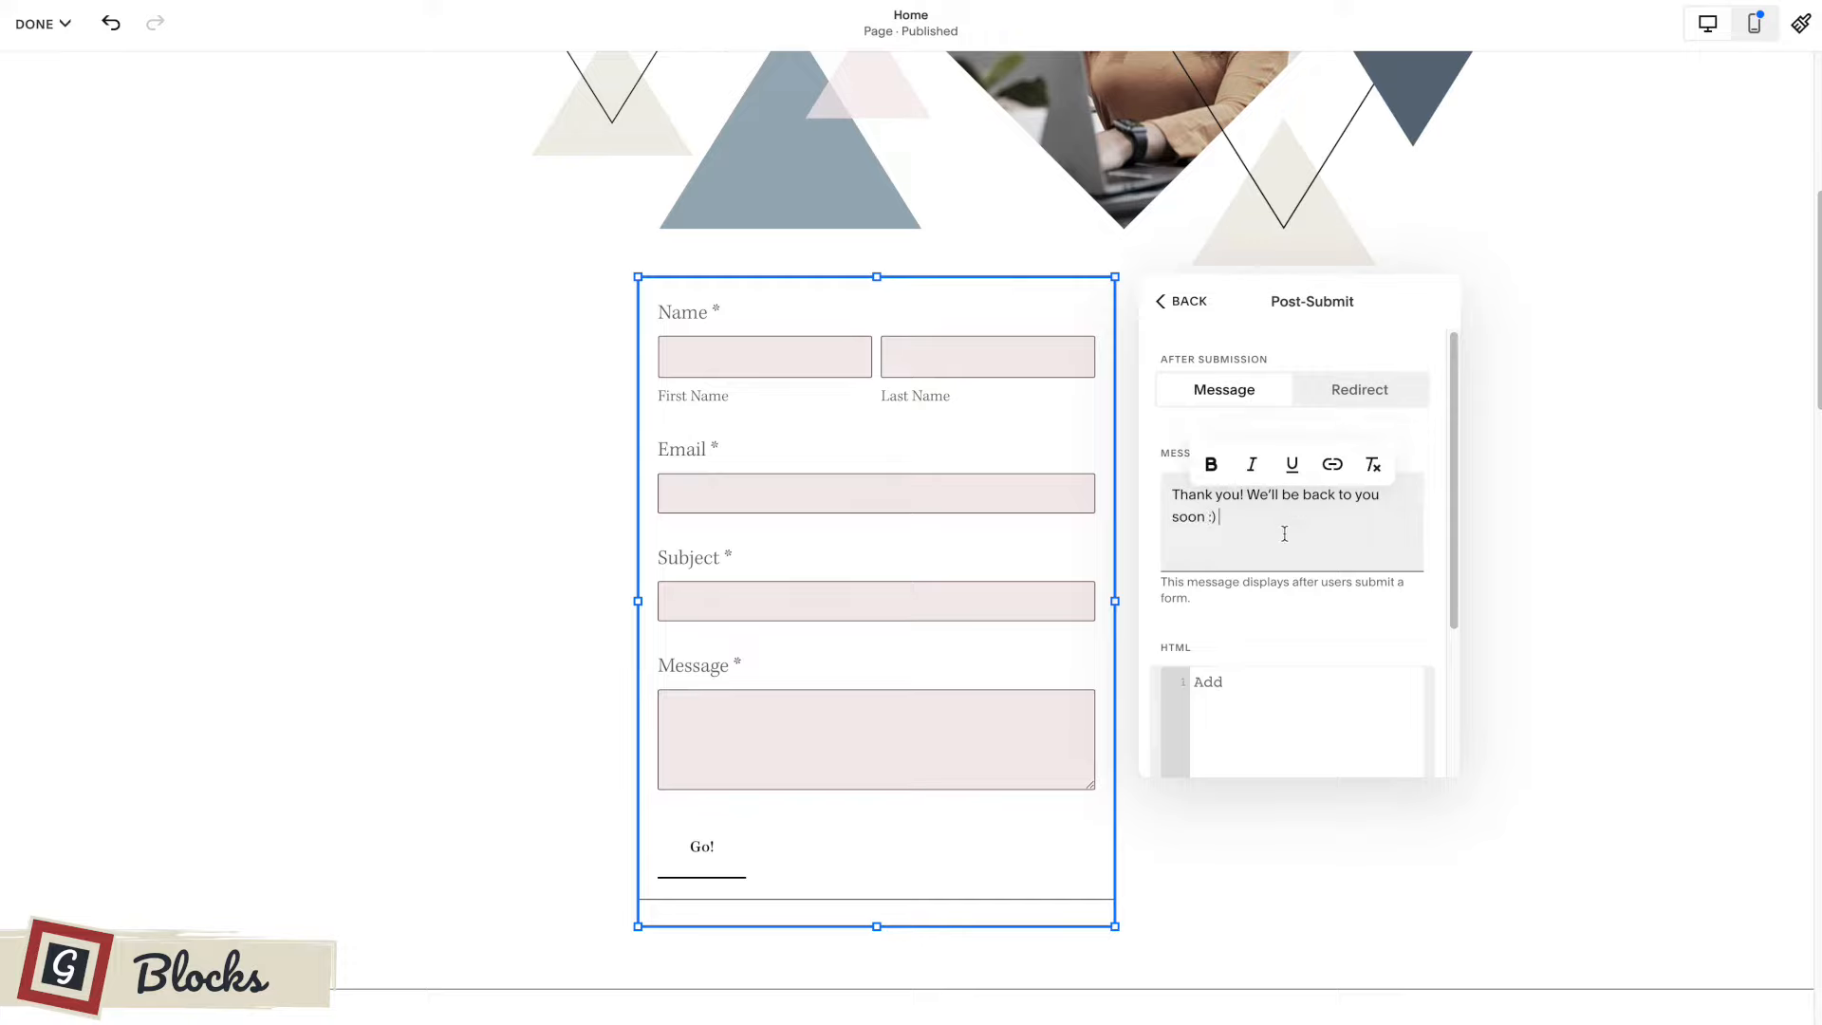
{"action": "left_click", "coordinate": [1367, 710]}
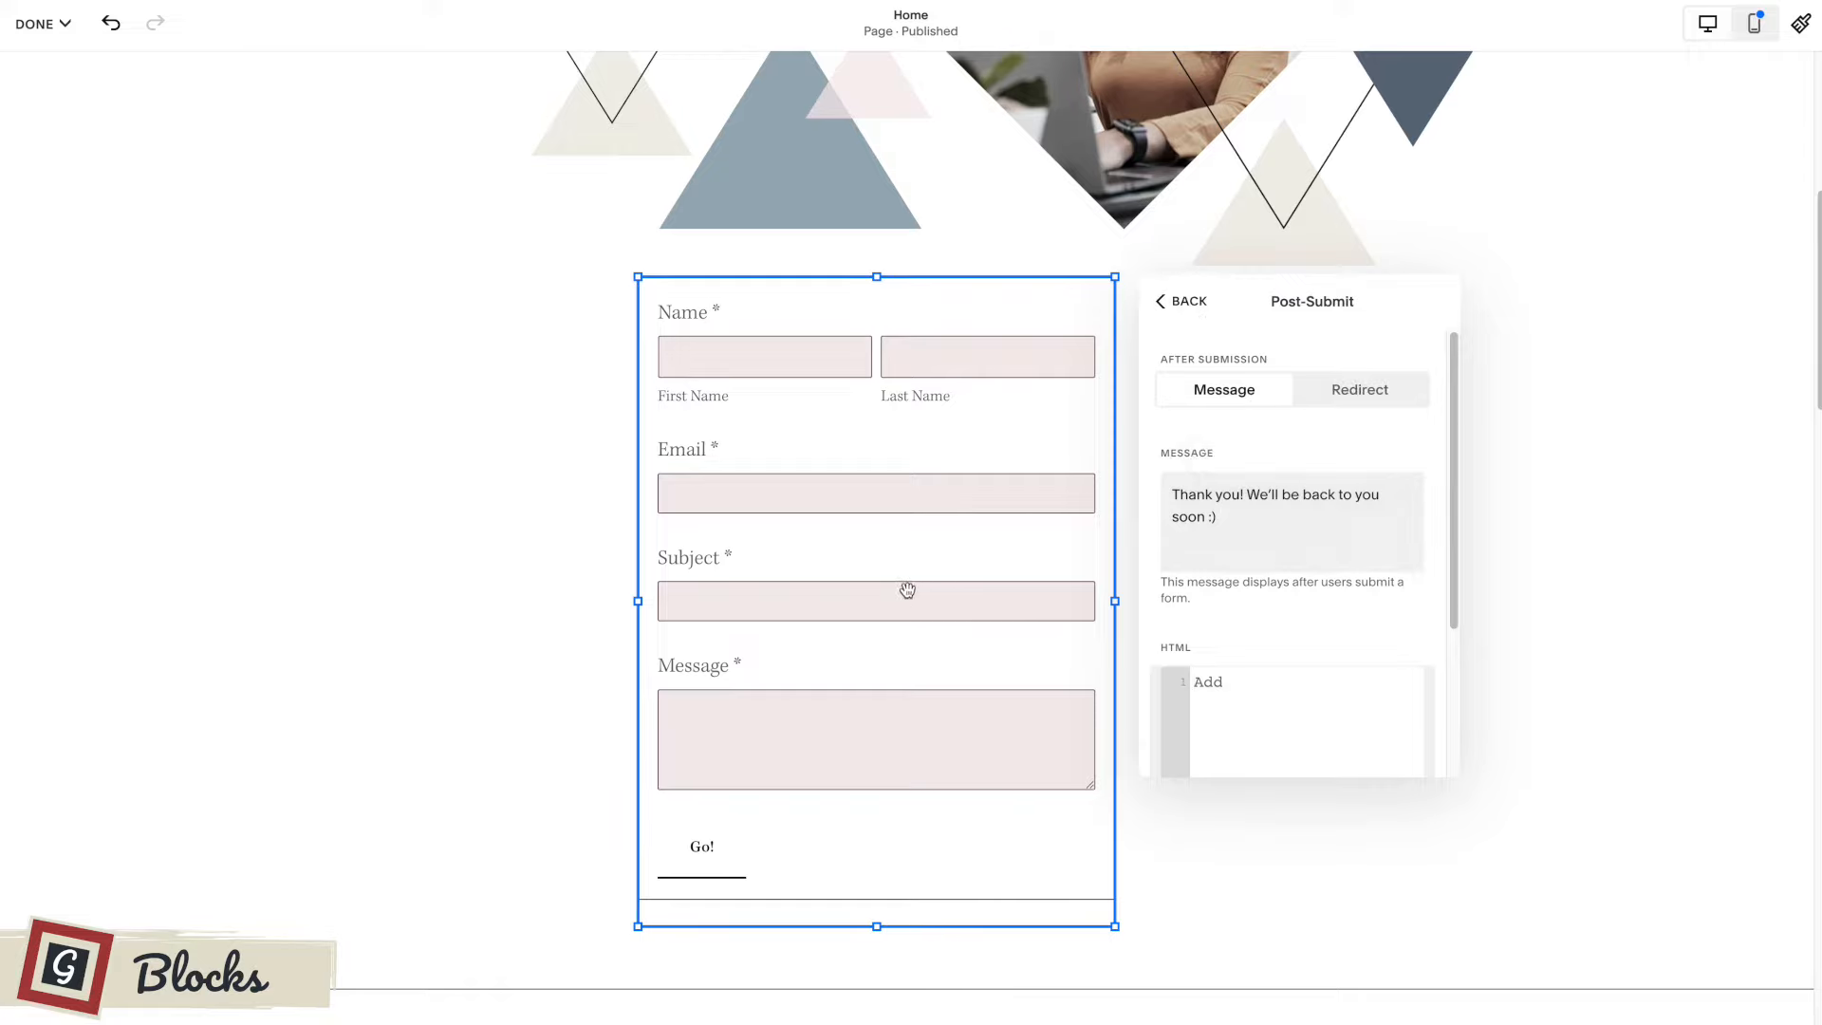
{"action": "left_click", "coordinate": [1357, 389]}
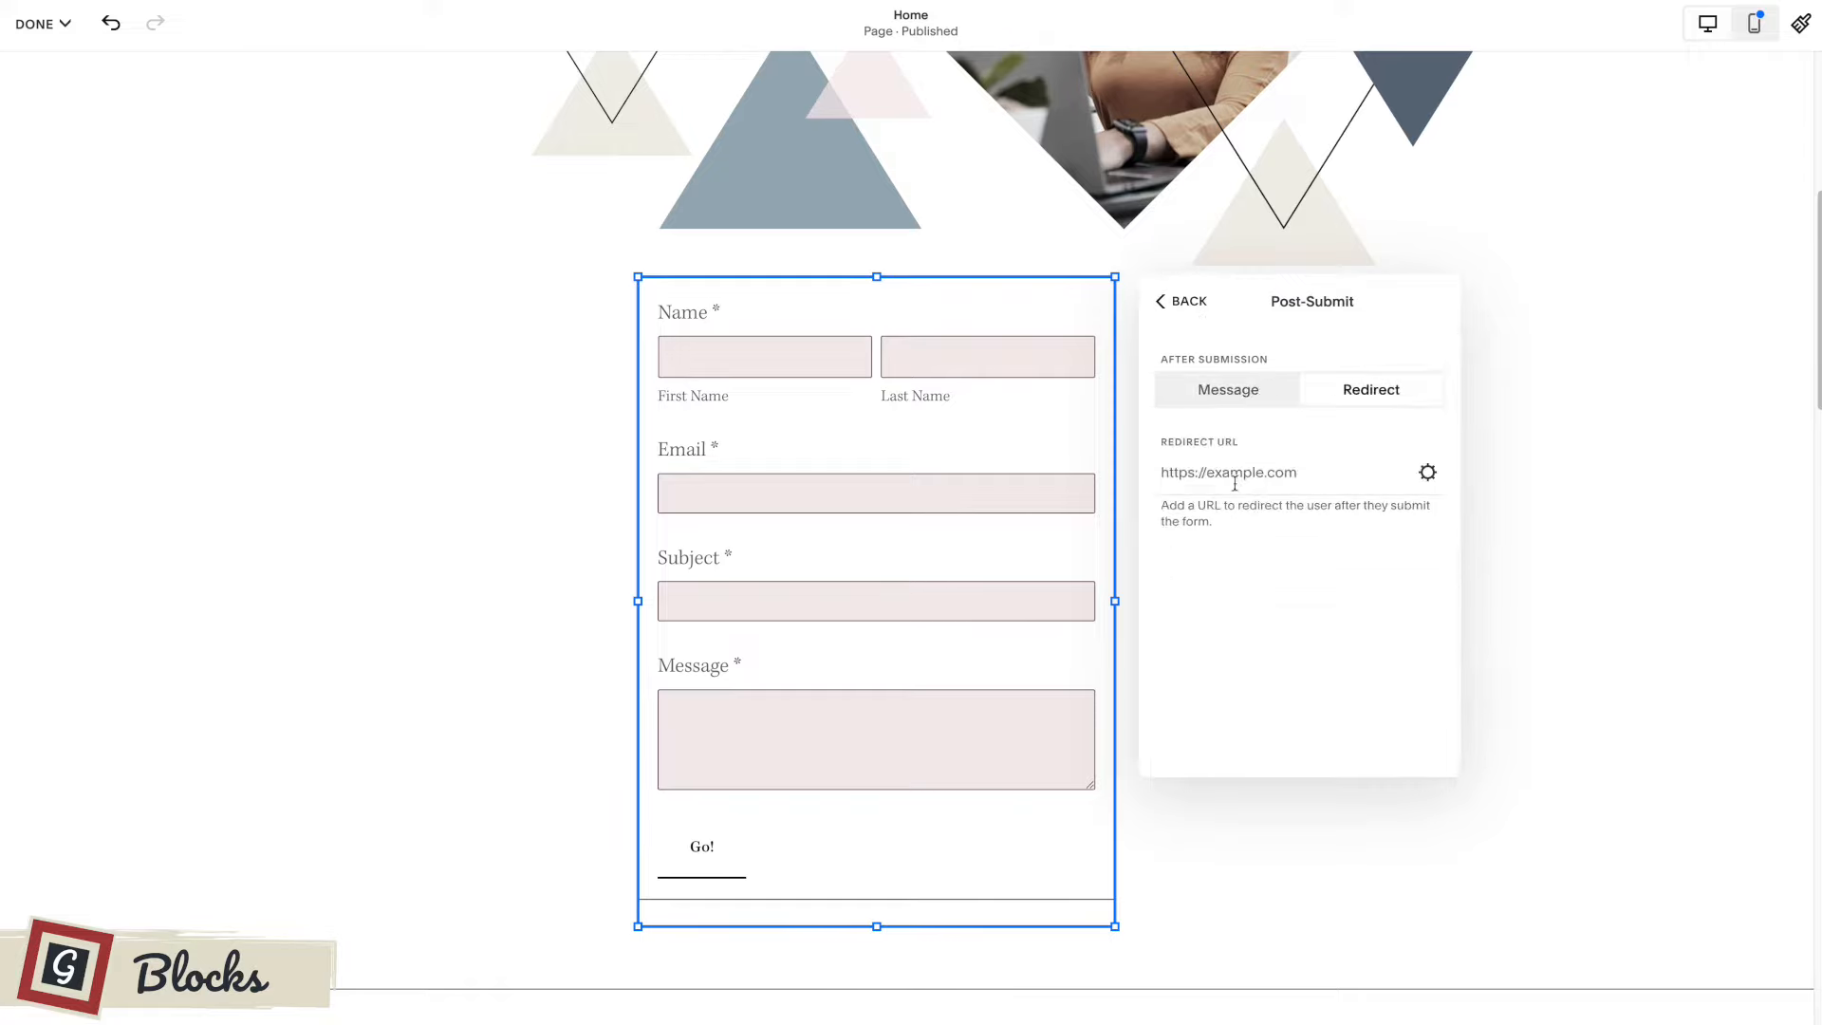
{"action": "left_click", "coordinate": [1176, 300]}
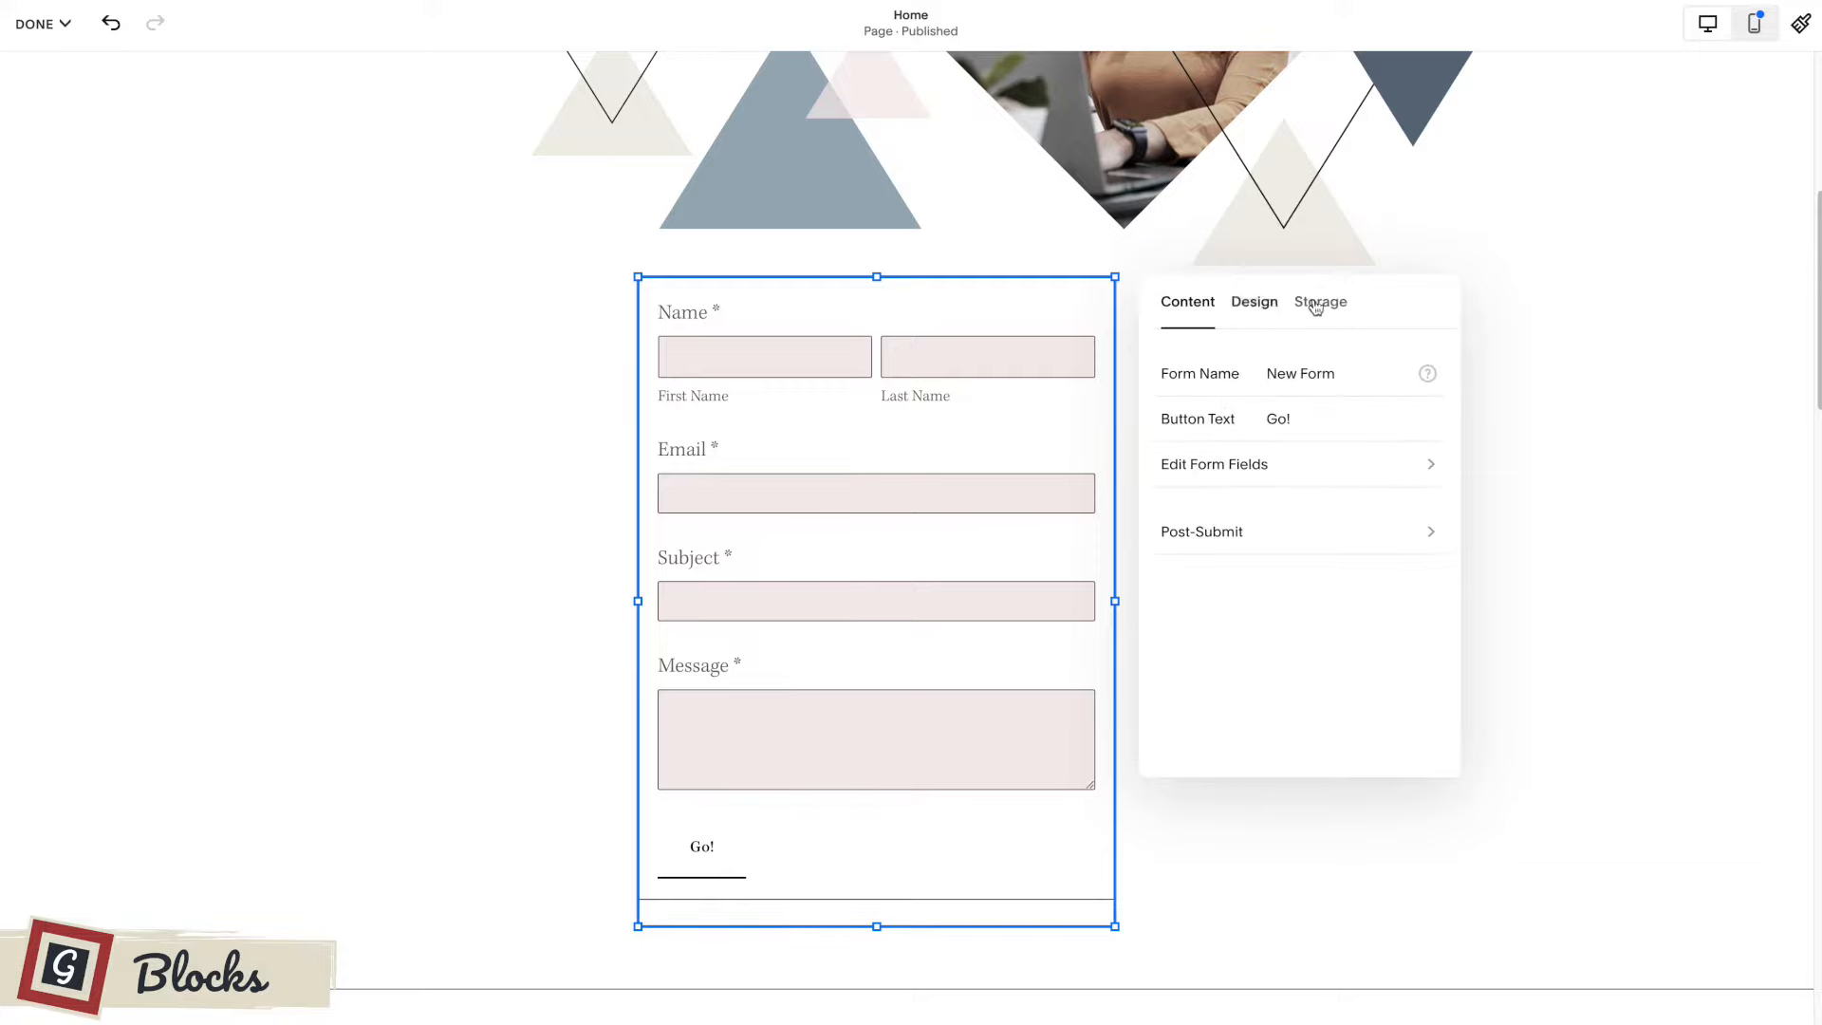
Examine the form's storage options, including the connected email address and the available third-party connections.
{"action": "left_click", "coordinate": [1329, 310]}
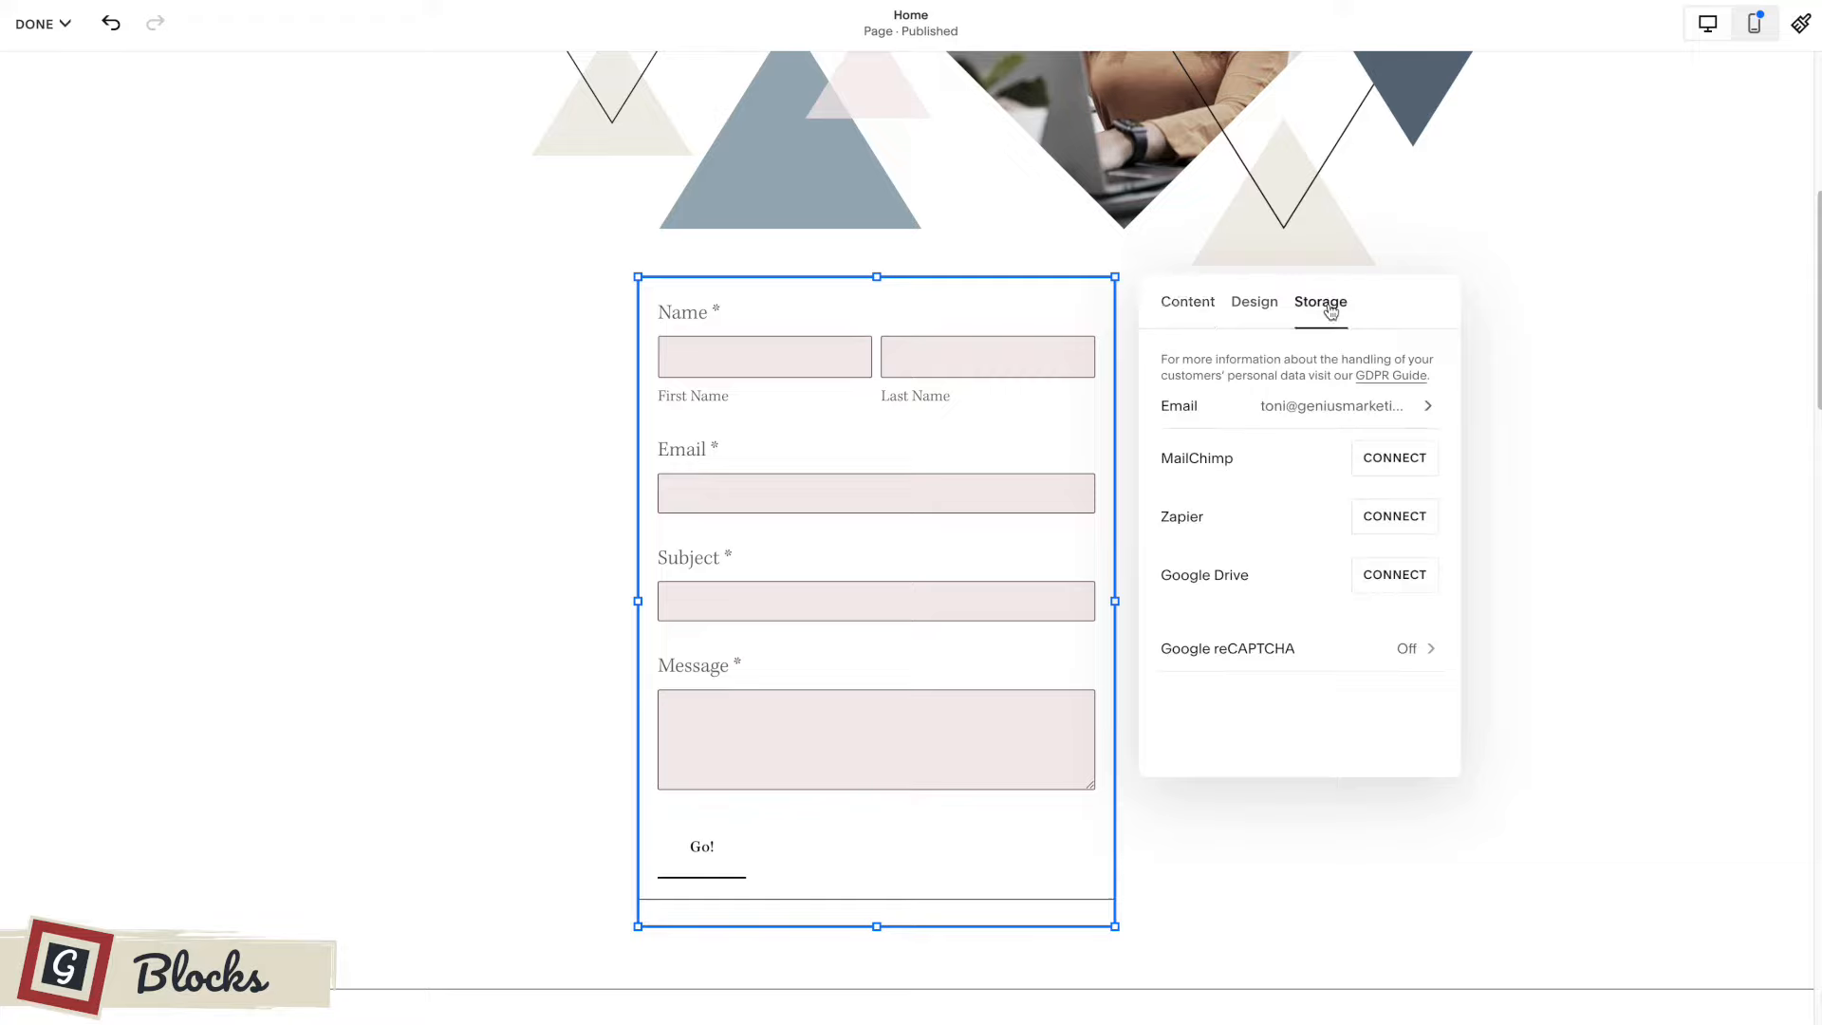
{"action": "left_click", "coordinate": [1278, 407]}
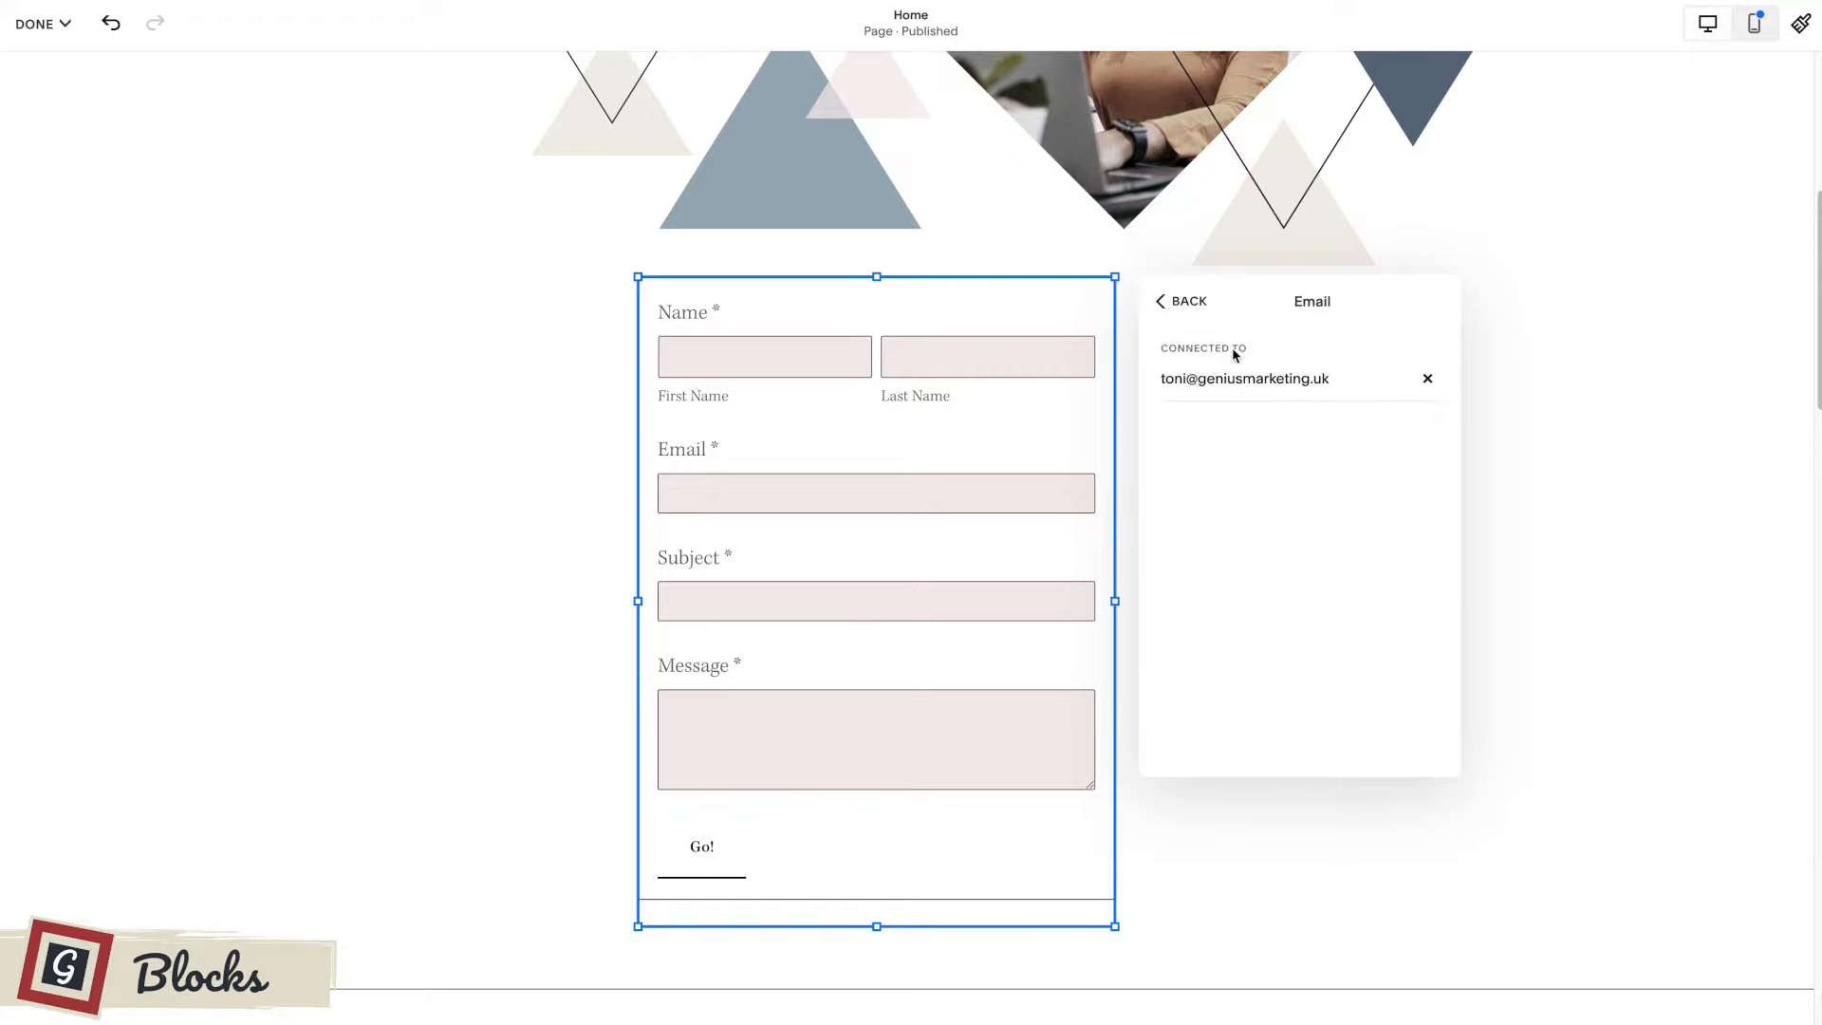
{"action": "left_click", "coordinate": [1185, 301]}
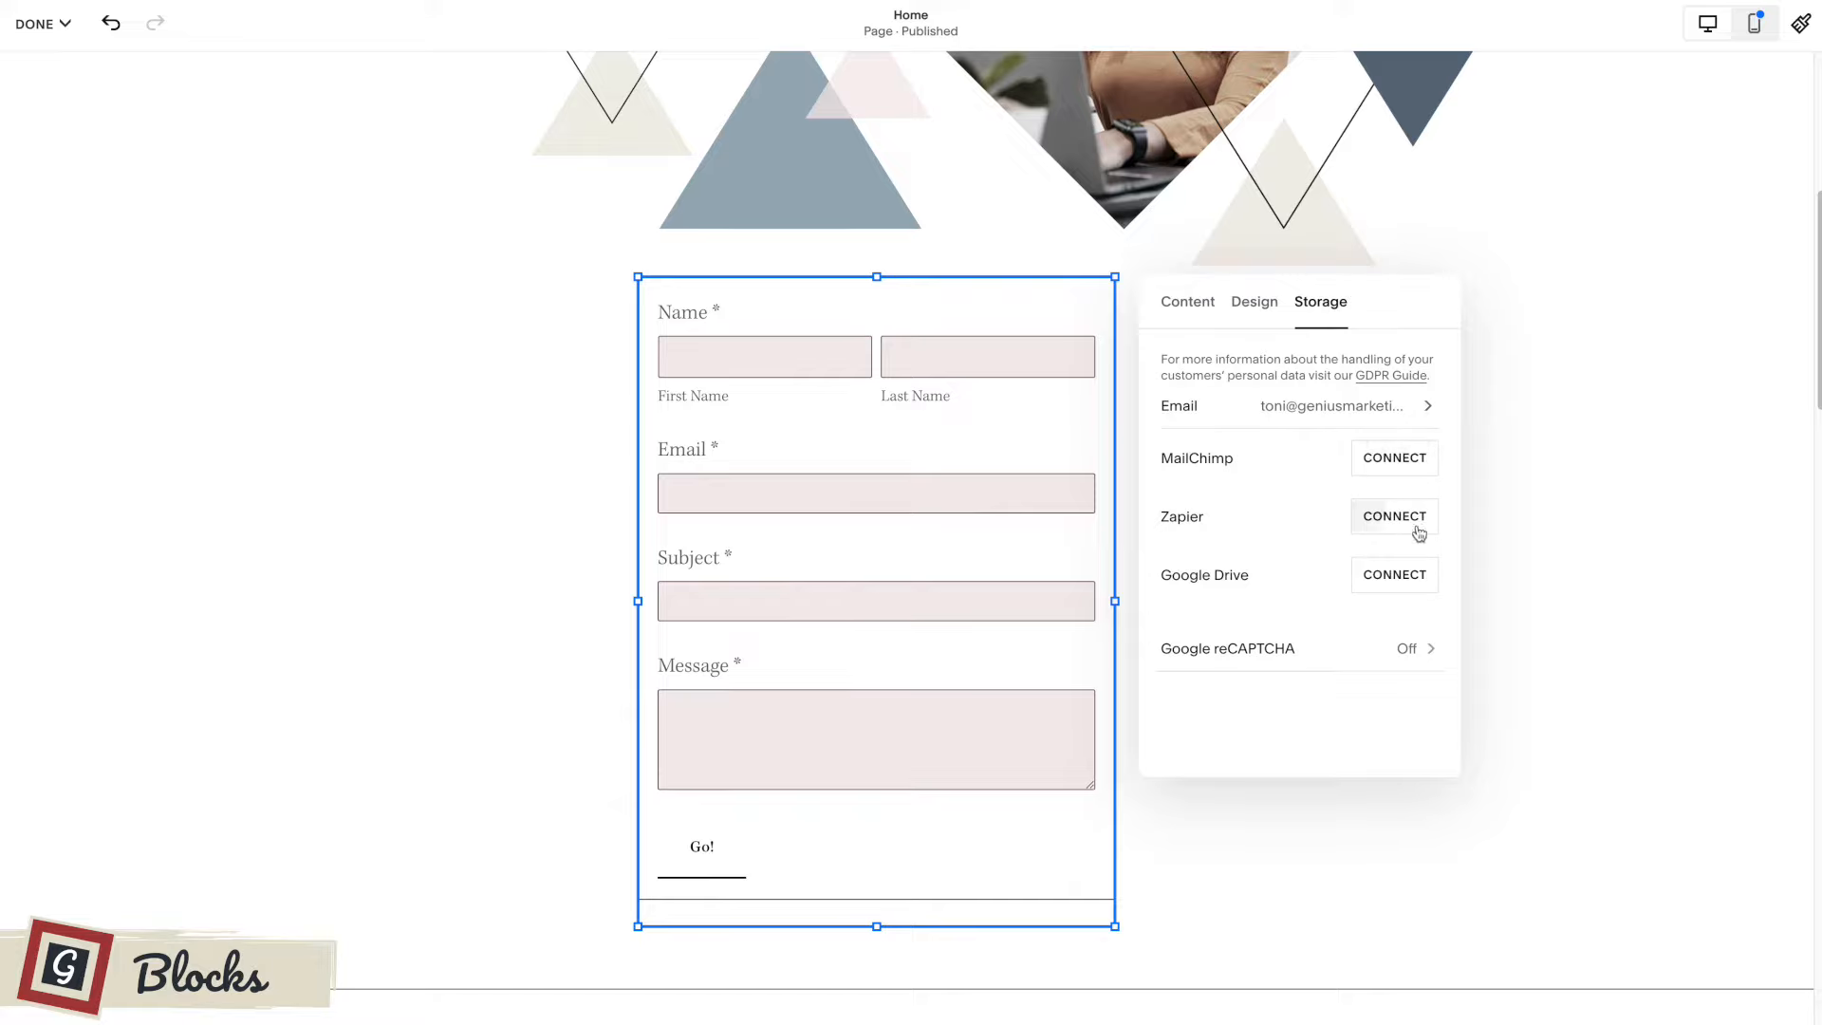
Add a Checkbox field to the form below the Message field.
{"action": "left_click", "coordinate": [1188, 306]}
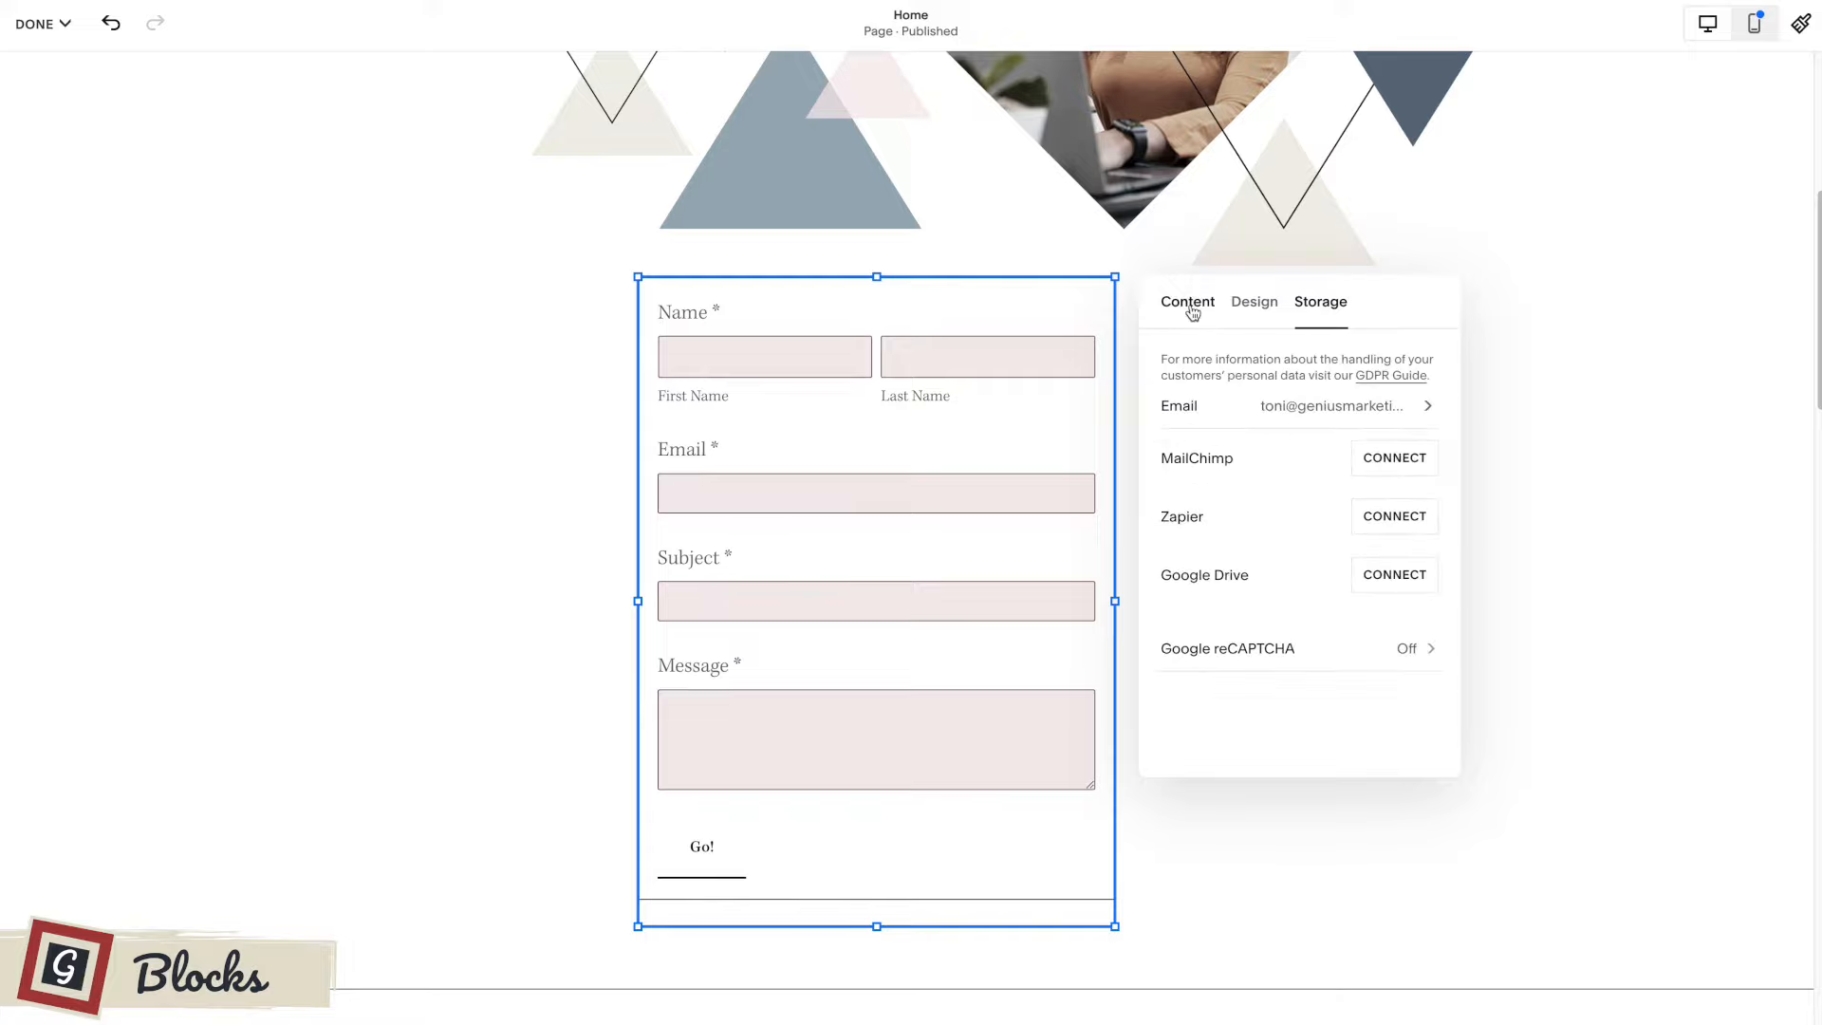
{"action": "left_click", "coordinate": [1190, 311]}
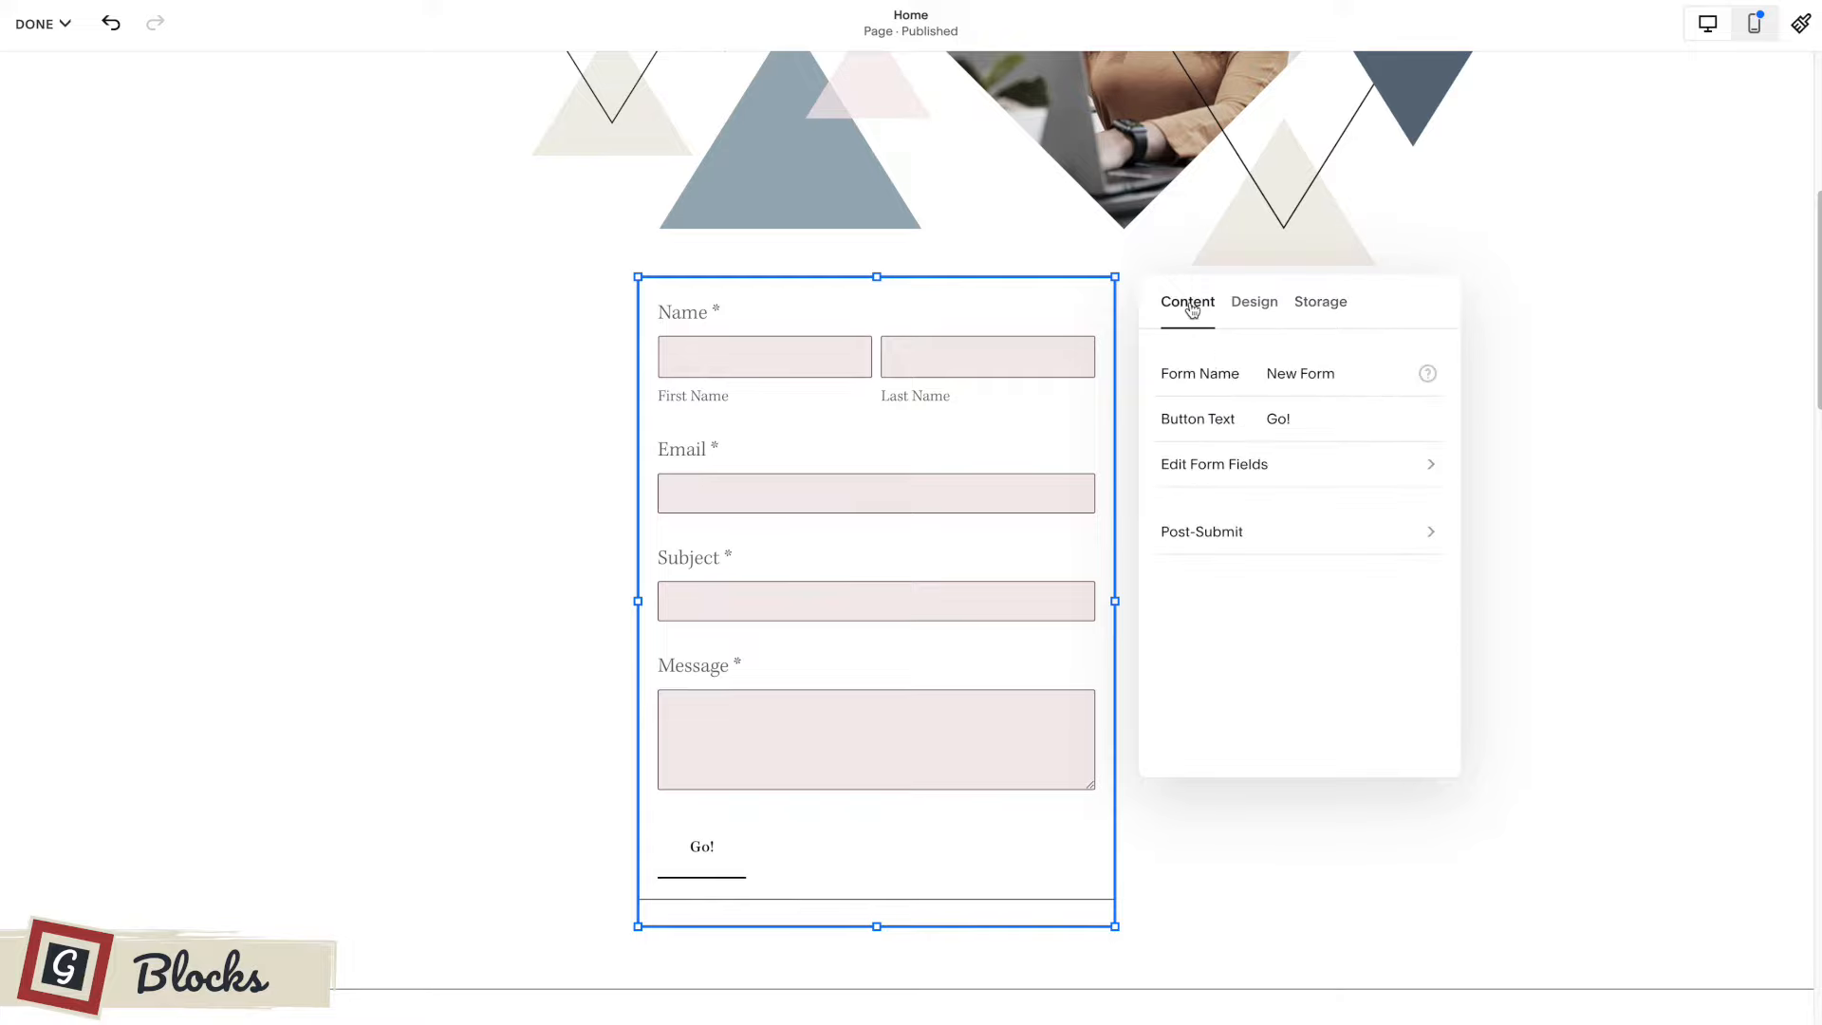
{"action": "left_click", "coordinate": [1240, 467]}
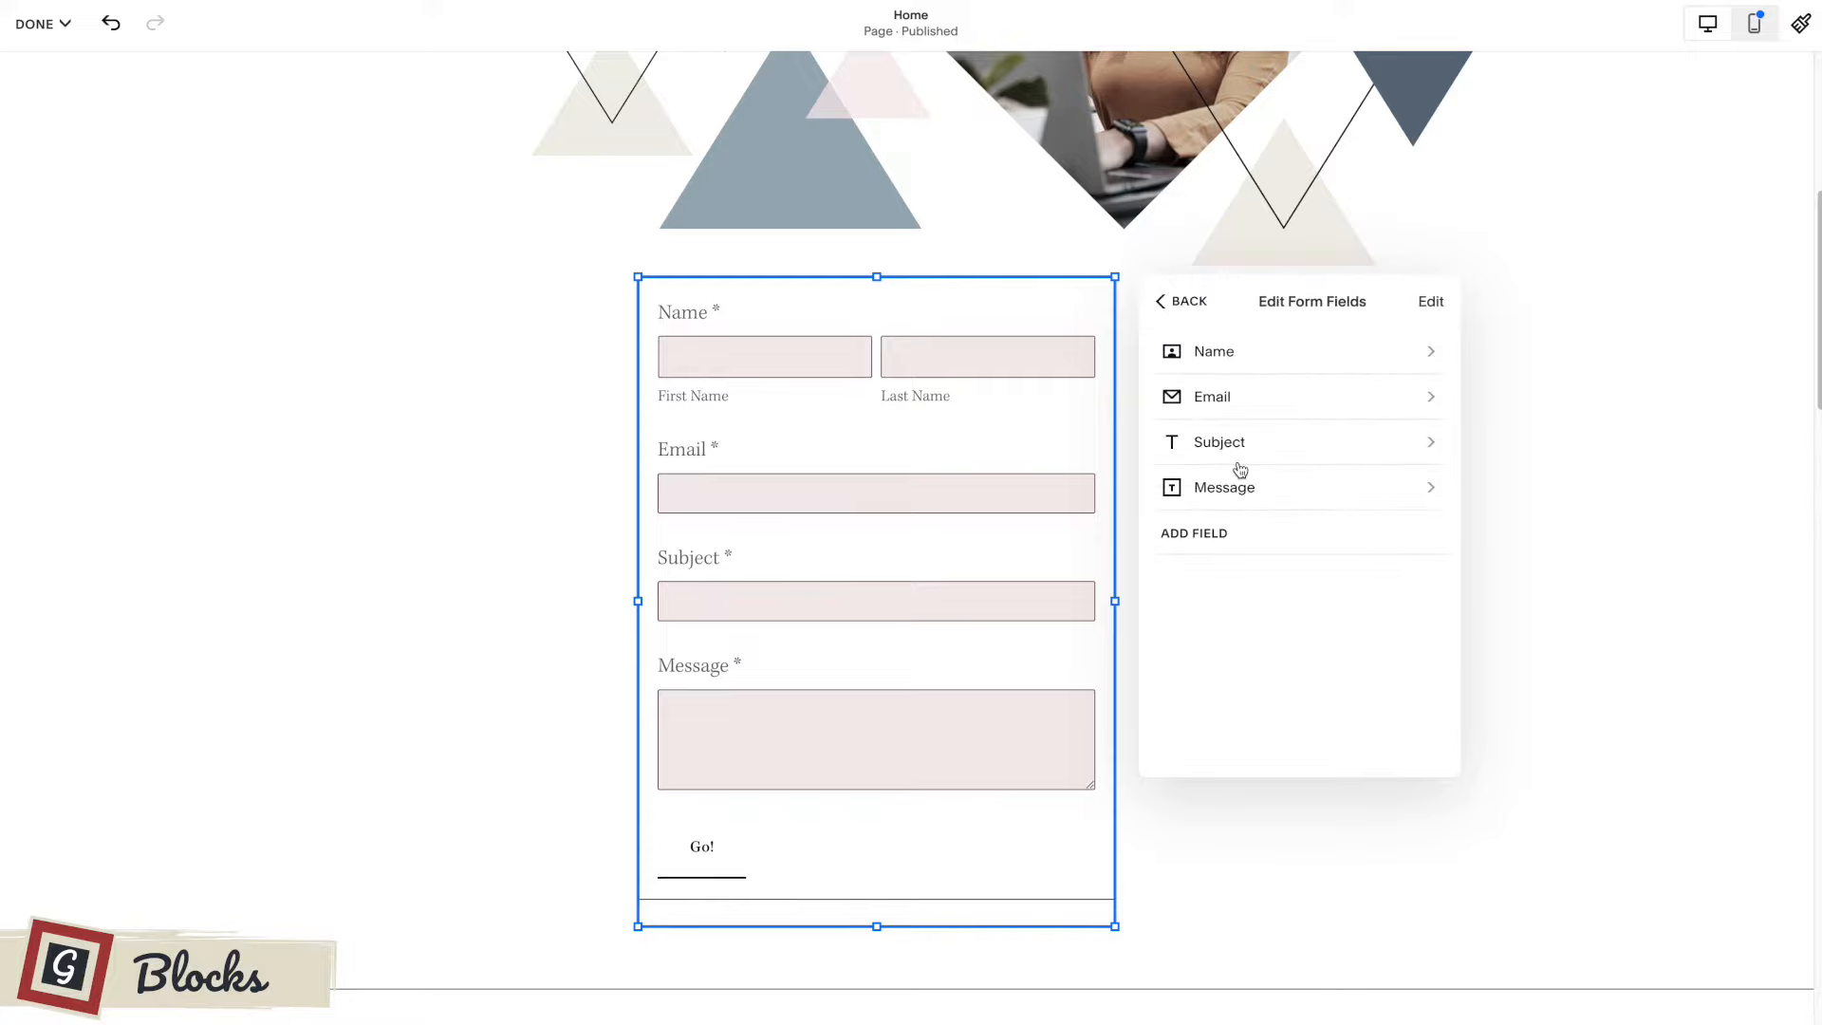
{"action": "left_click", "coordinate": [1202, 538]}
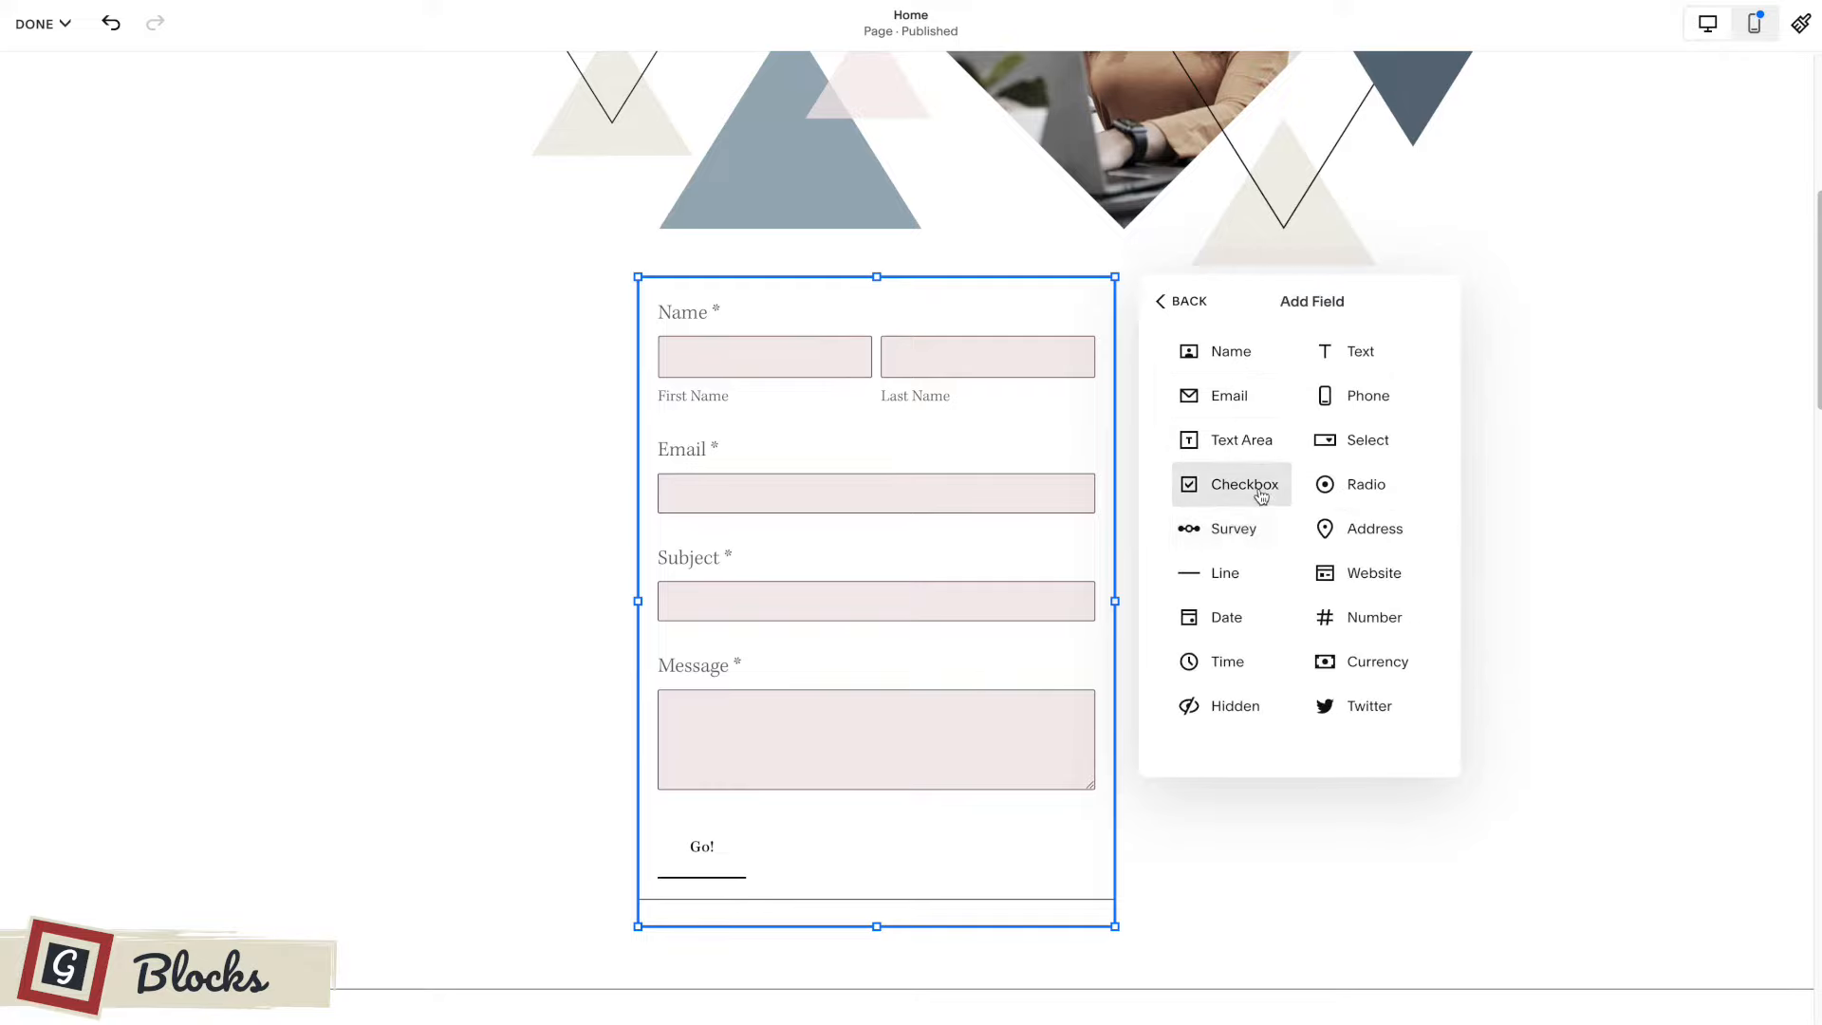
{"action": "left_click", "coordinate": [1259, 490]}
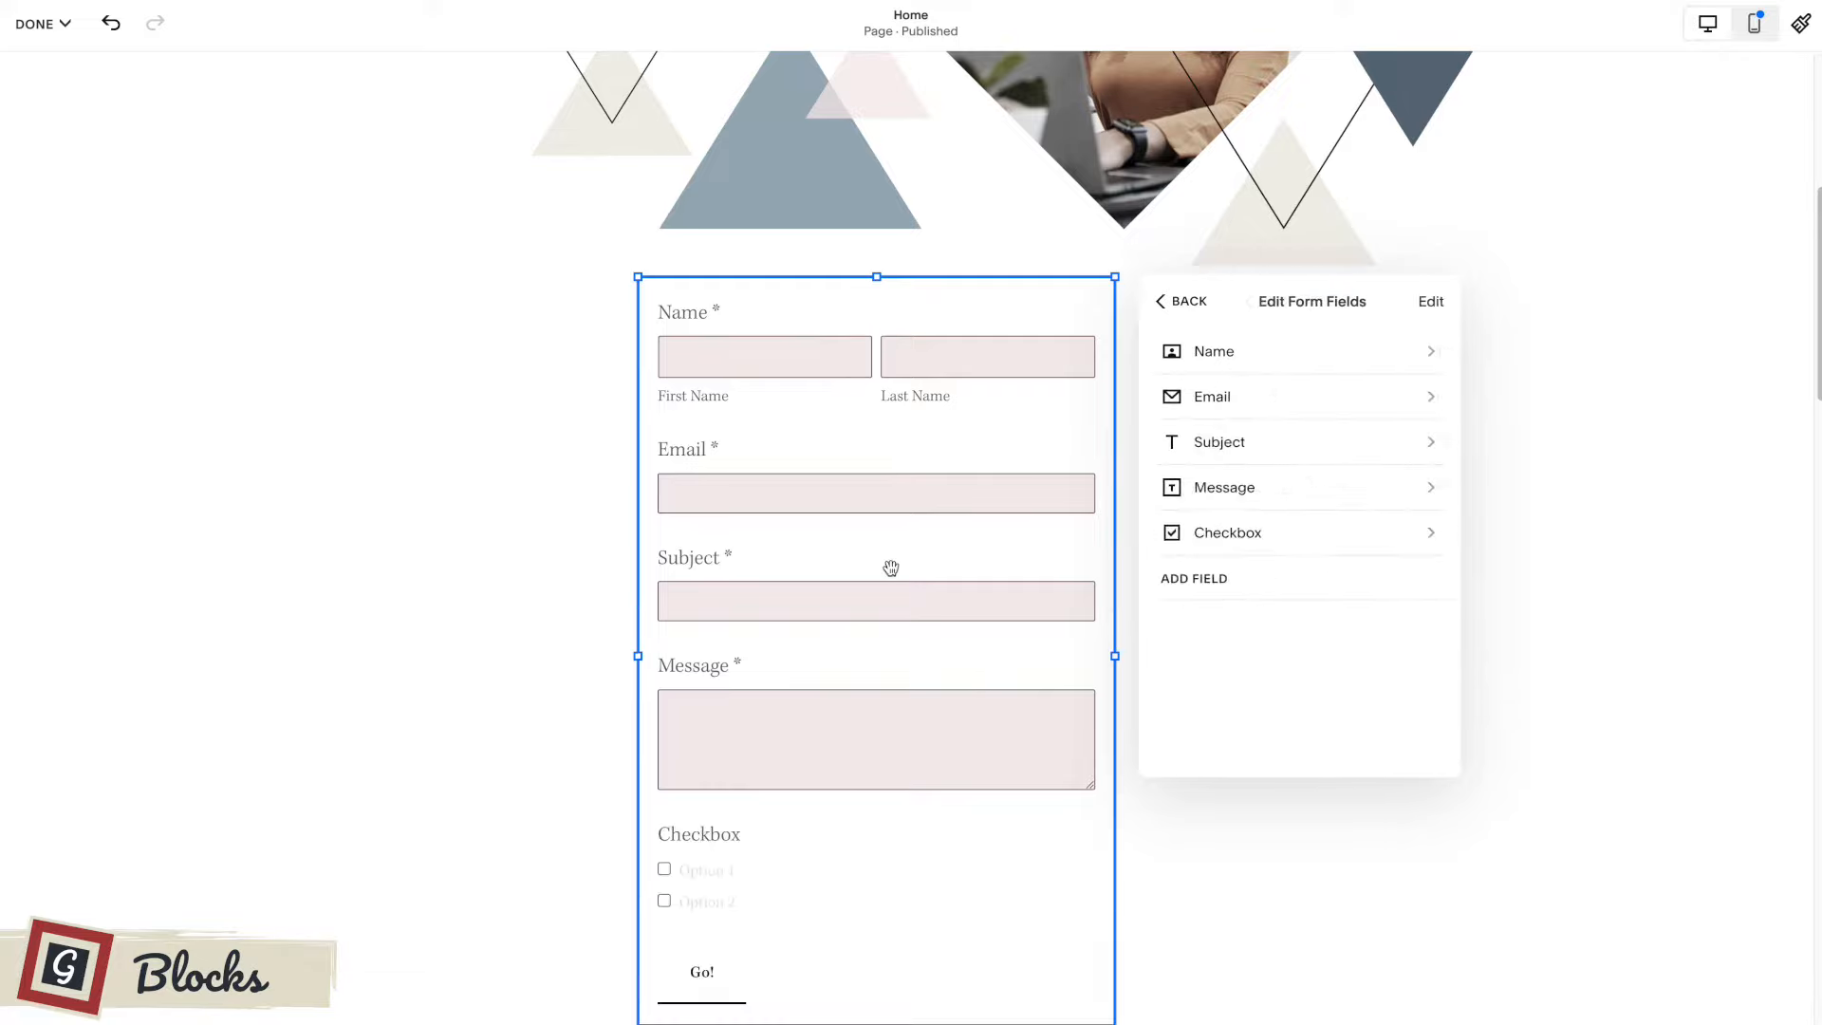
{"action": "scroll", "coordinate": [890, 566], "scroll_direction": "down", "scroll_amount": 1}
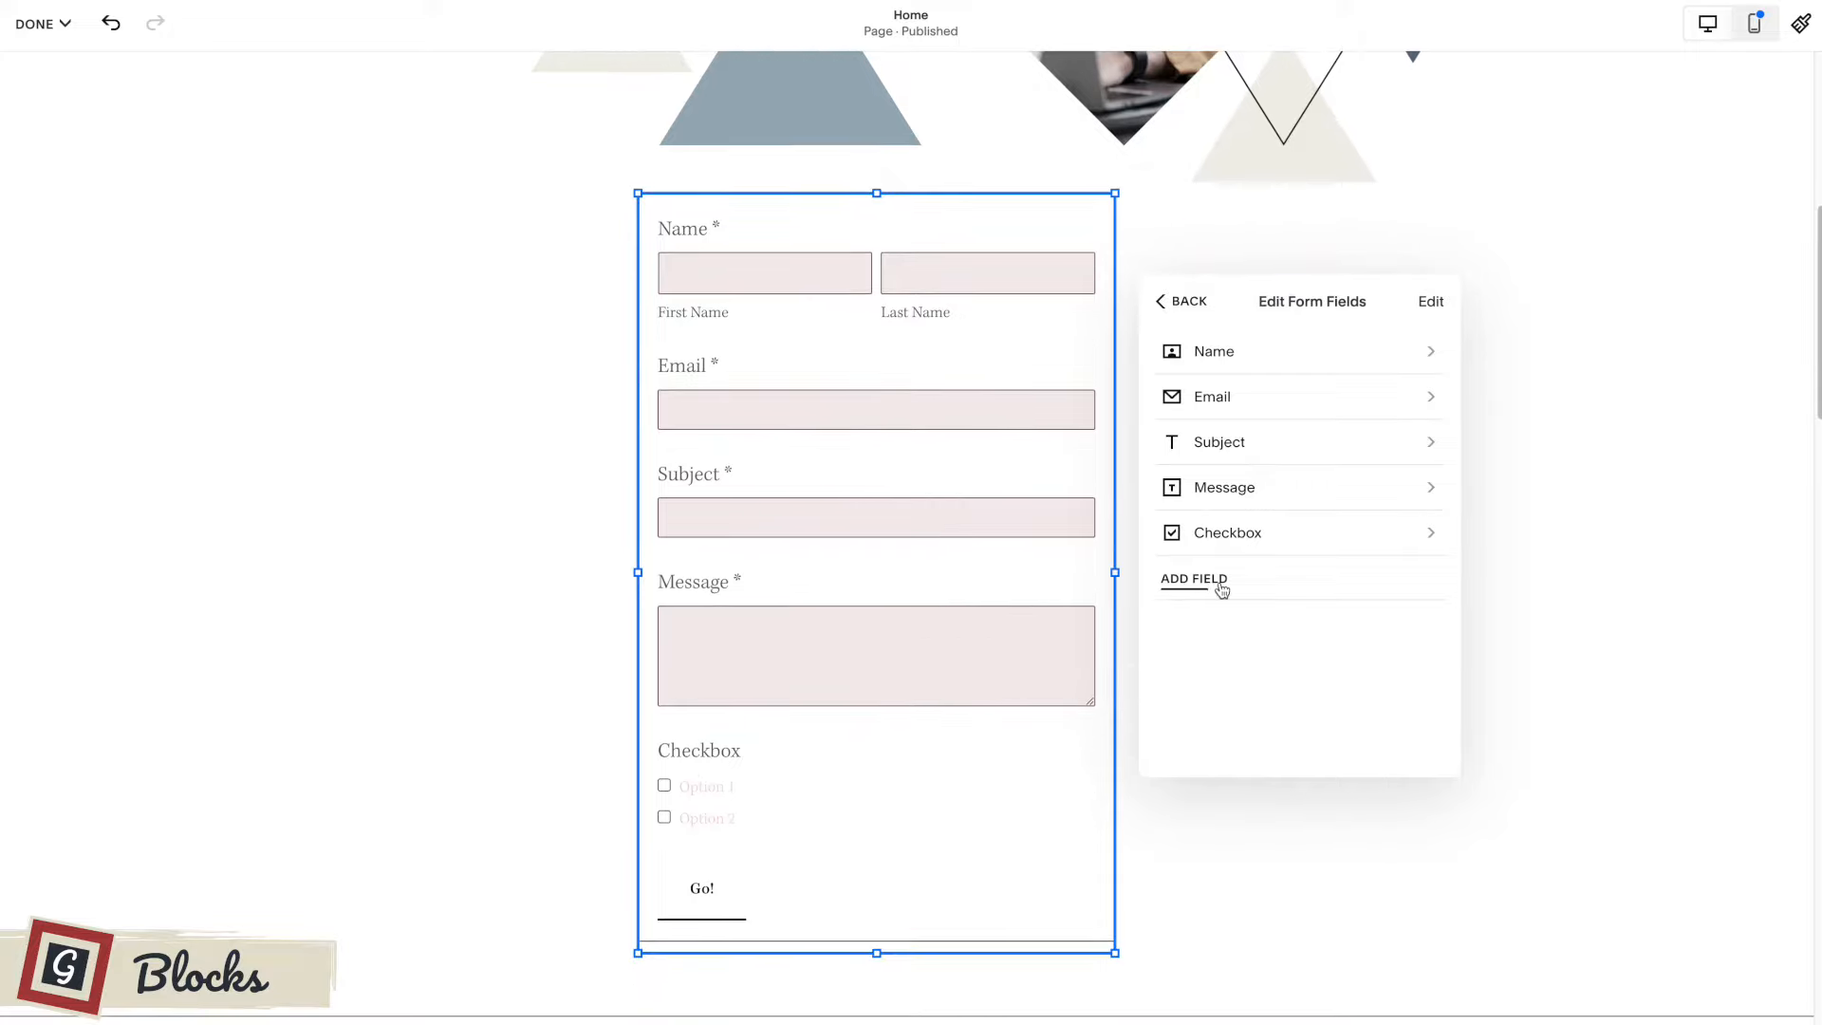
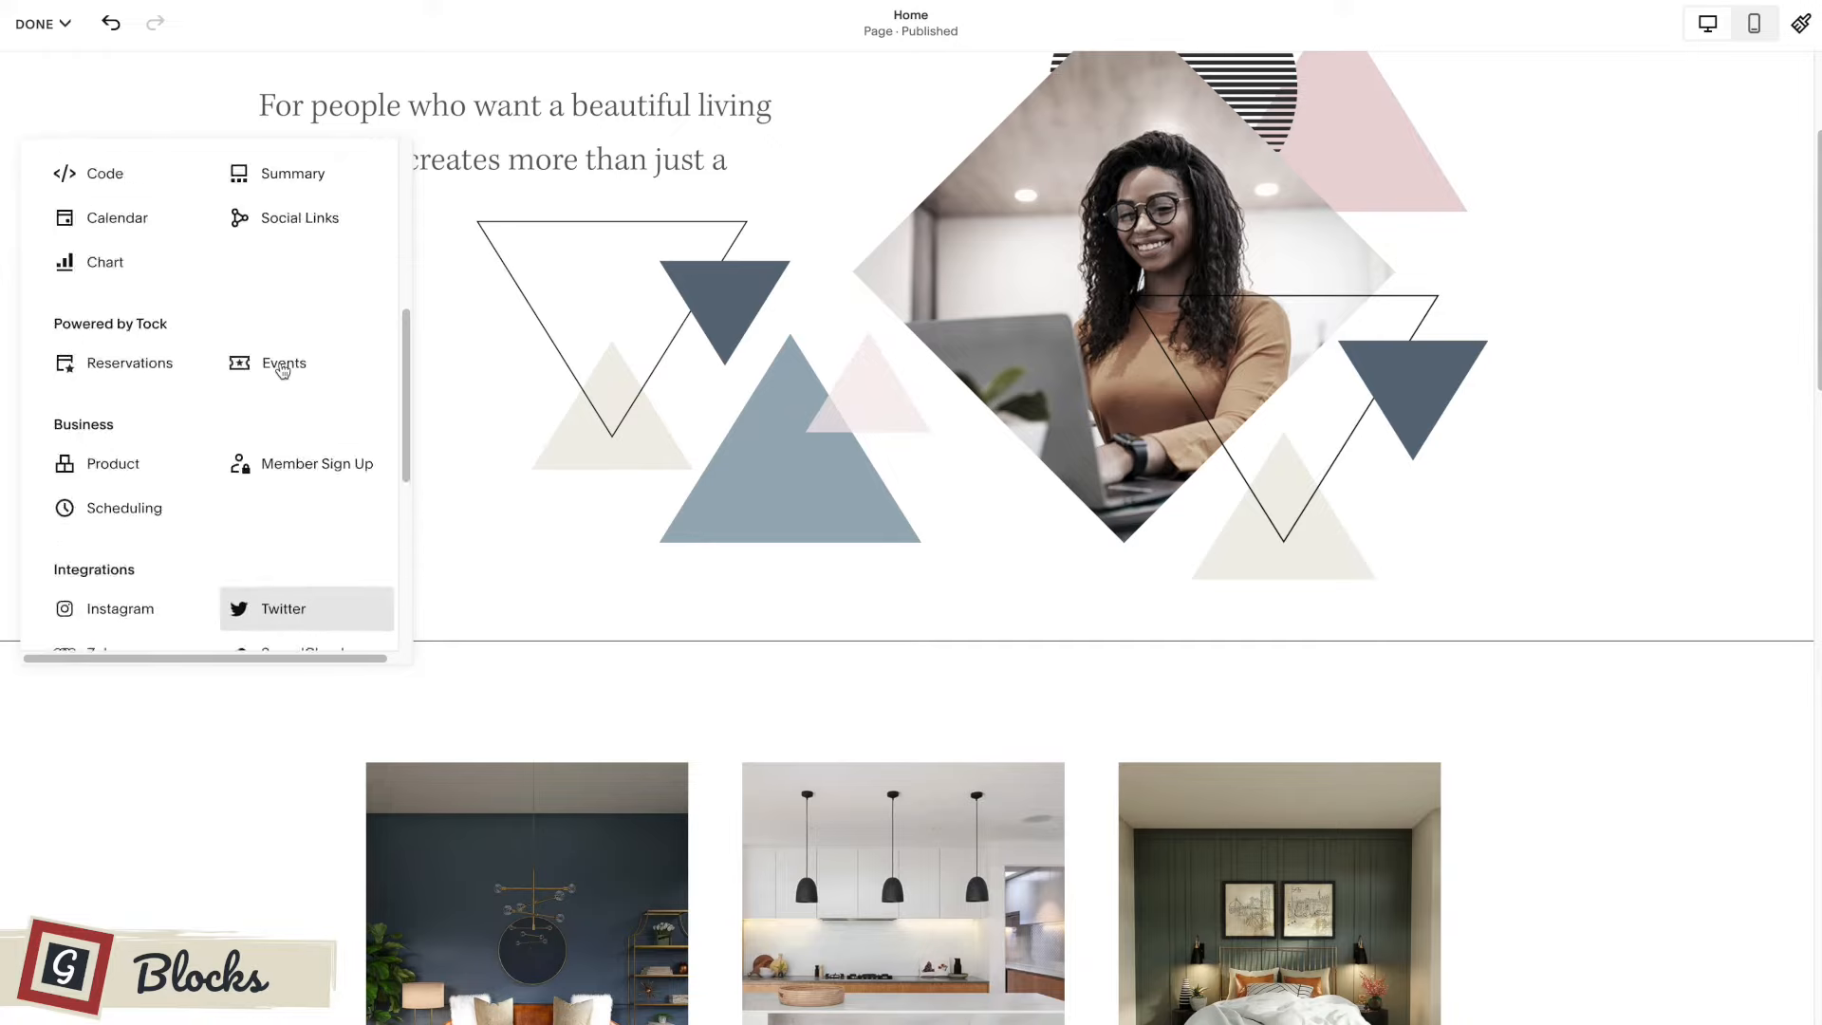
Examine the available block types, including the Business, Integrations, Filters & Lists and Premium groups, and close the block list without adding one.
{"action": "scroll", "coordinate": [341, 366], "scroll_direction": "down", "scroll_amount": 6}
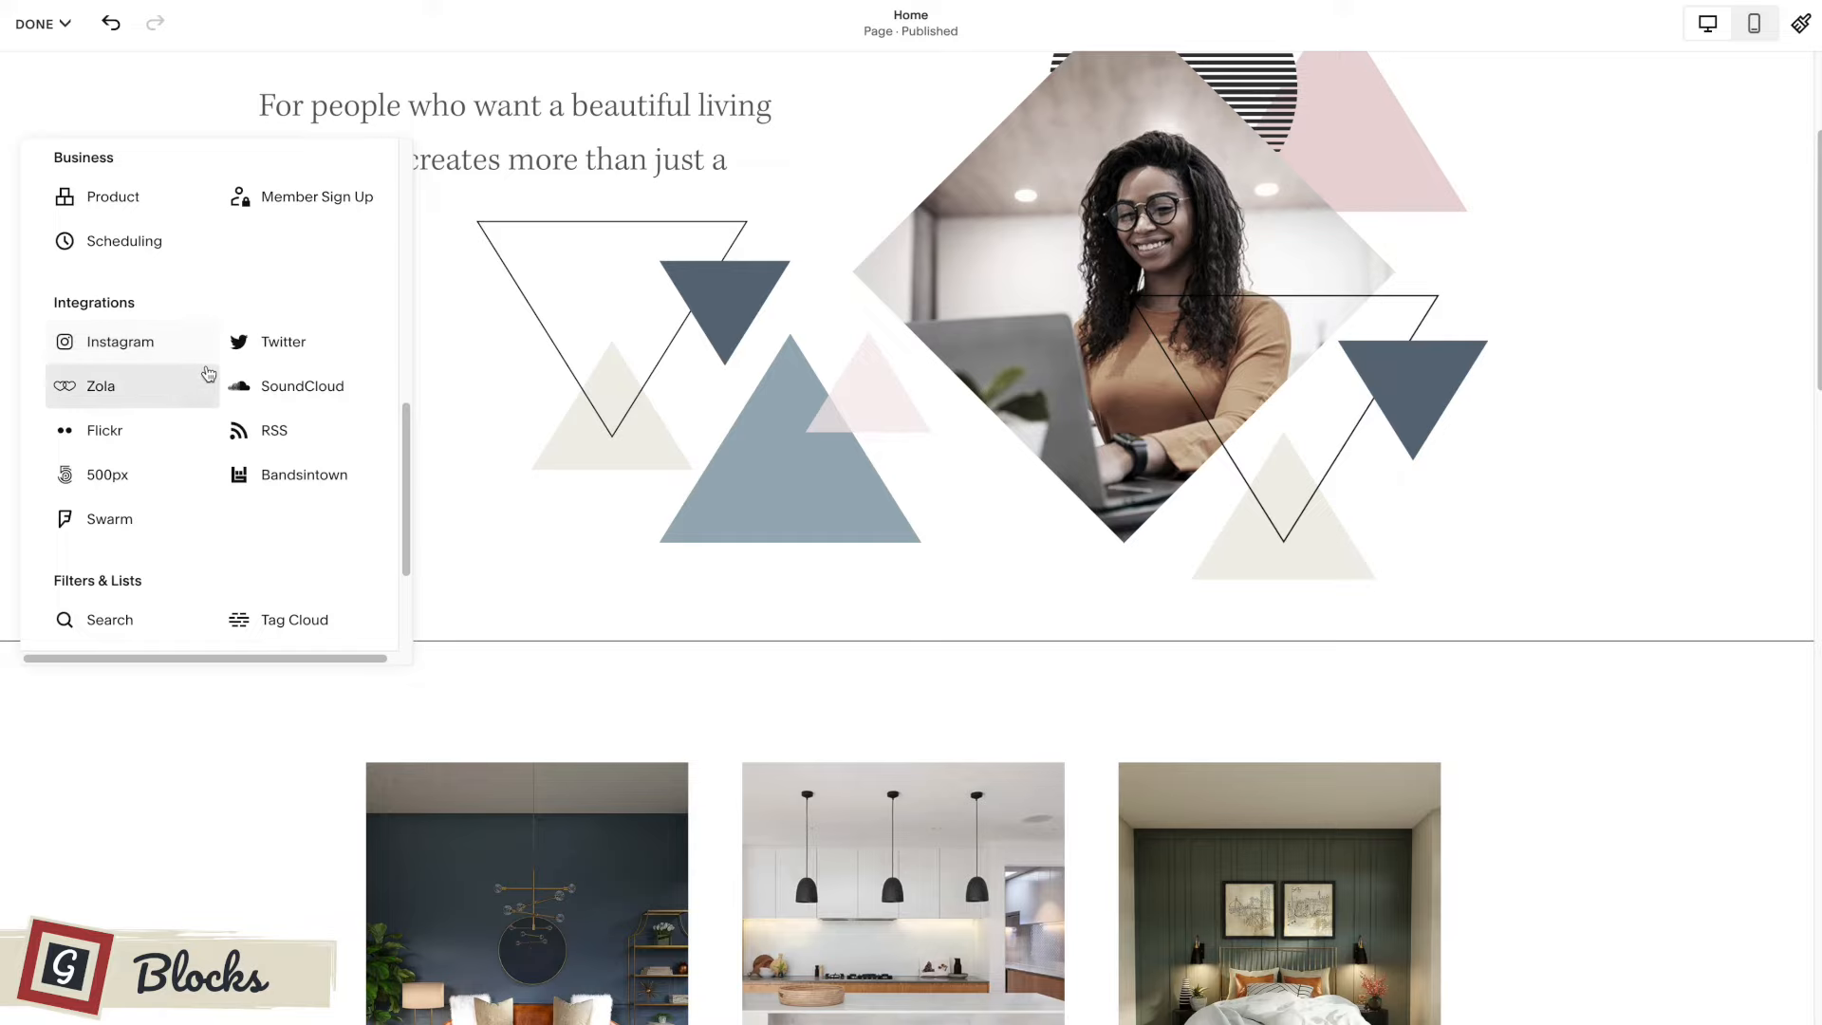
{"action": "scroll", "coordinate": [204, 371], "scroll_direction": "down", "scroll_amount": 3}
{"action": "scroll", "coordinate": [209, 374], "scroll_direction": "down", "scroll_amount": 1}
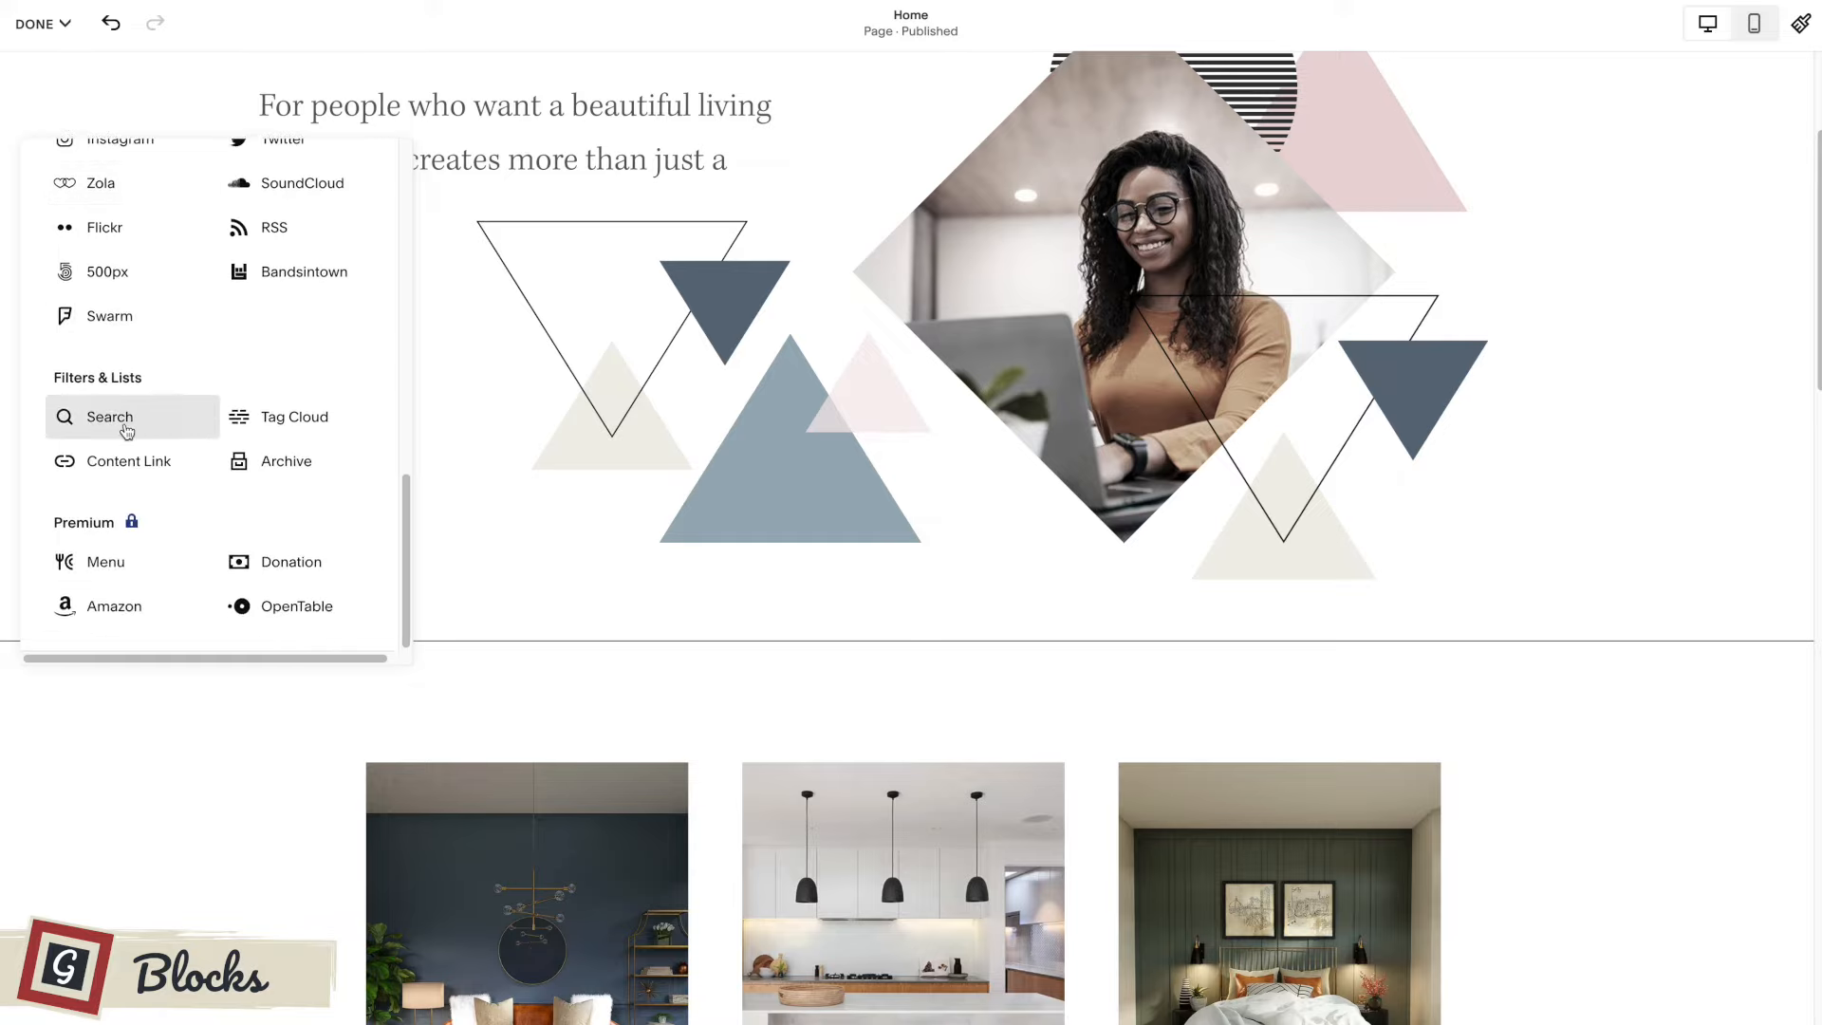
{"action": "scroll", "coordinate": [272, 476], "scroll_direction": "down", "scroll_amount": 2}
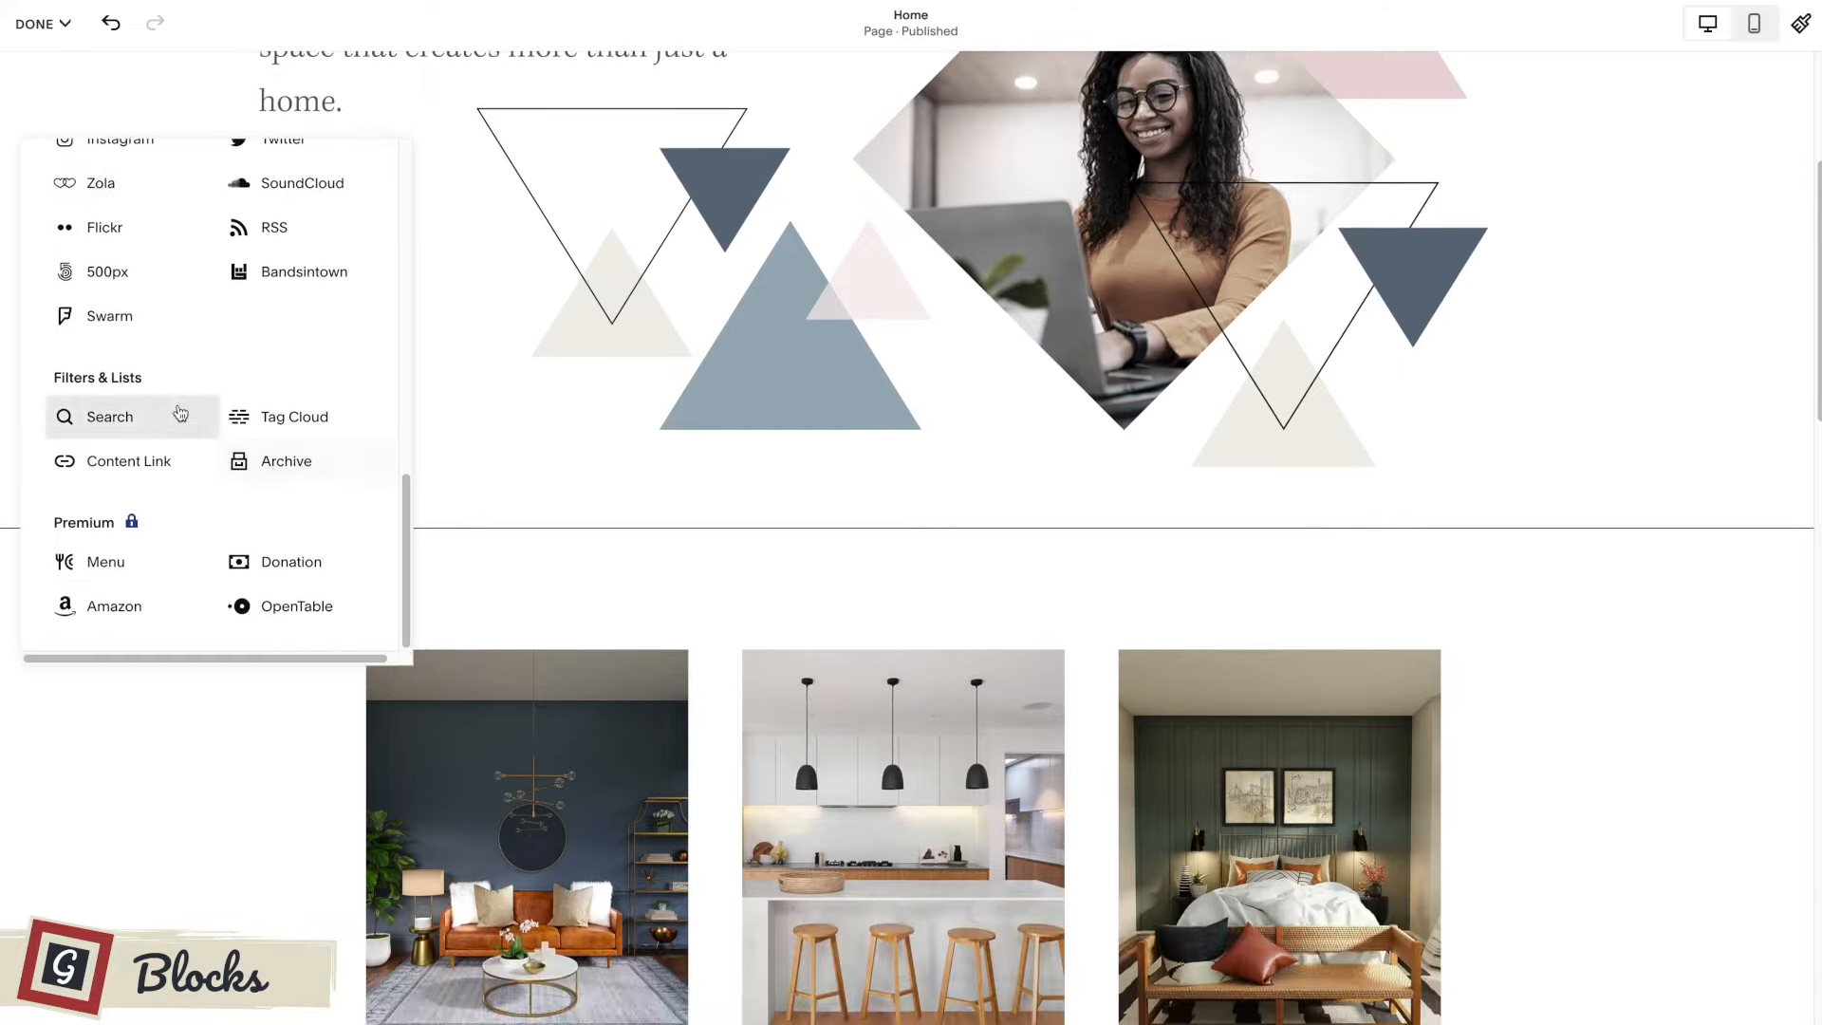
{"action": "scroll", "coordinate": [180, 408], "scroll_direction": "up", "scroll_amount": 5}
{"action": "scroll", "coordinate": [180, 408], "scroll_direction": "up", "scroll_amount": 8}
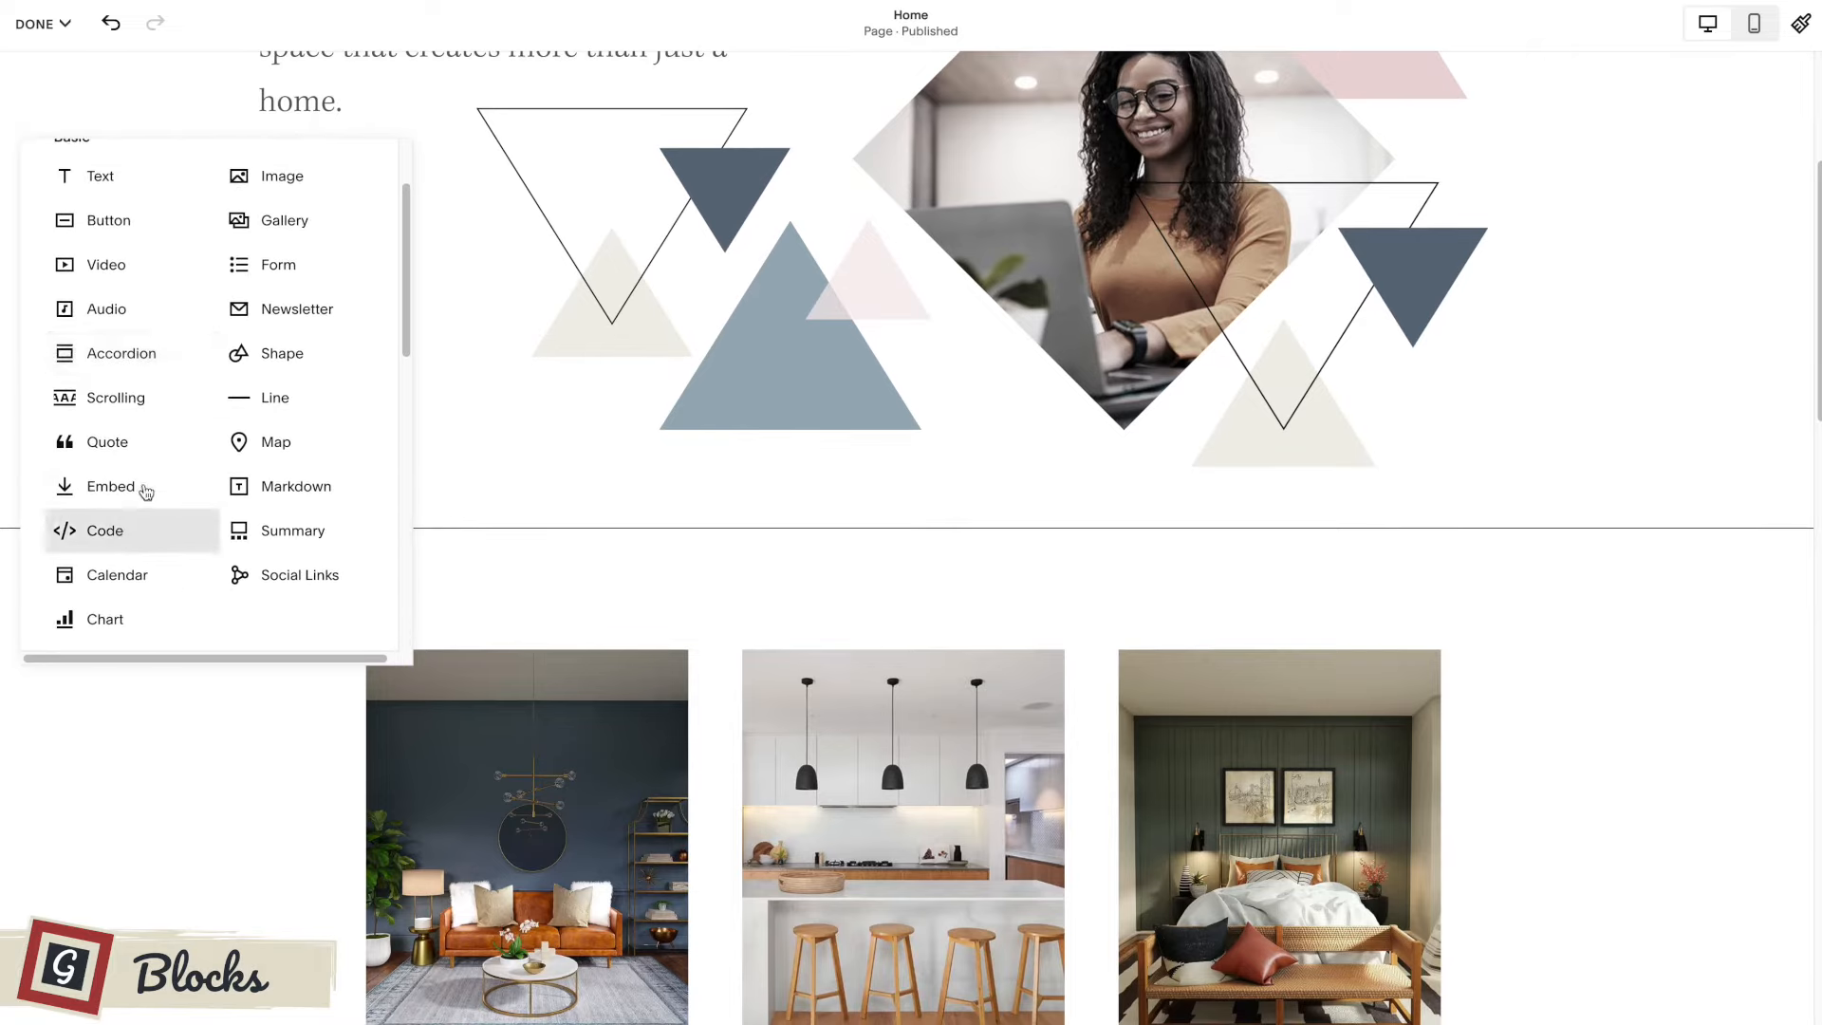
{"action": "scroll", "coordinate": [266, 406], "scroll_direction": "up", "scroll_amount": 1}
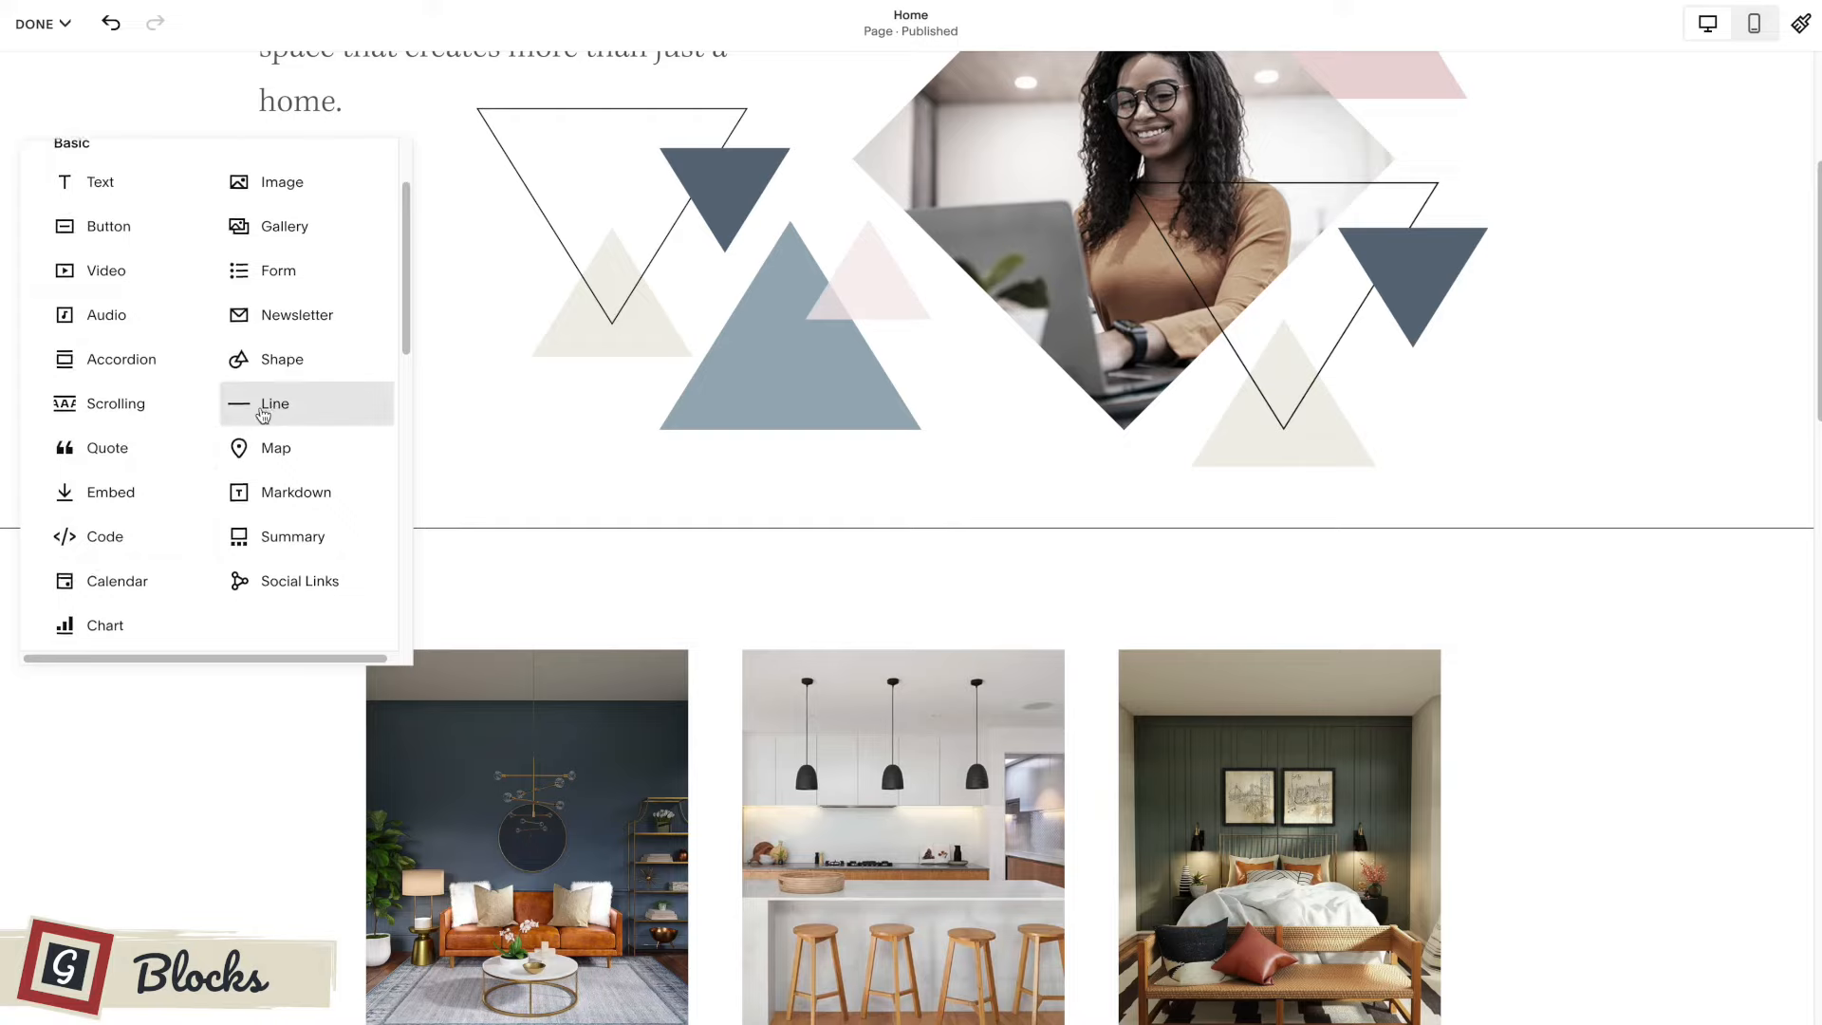
{"action": "scroll", "coordinate": [263, 415], "scroll_direction": "up", "scroll_amount": 1}
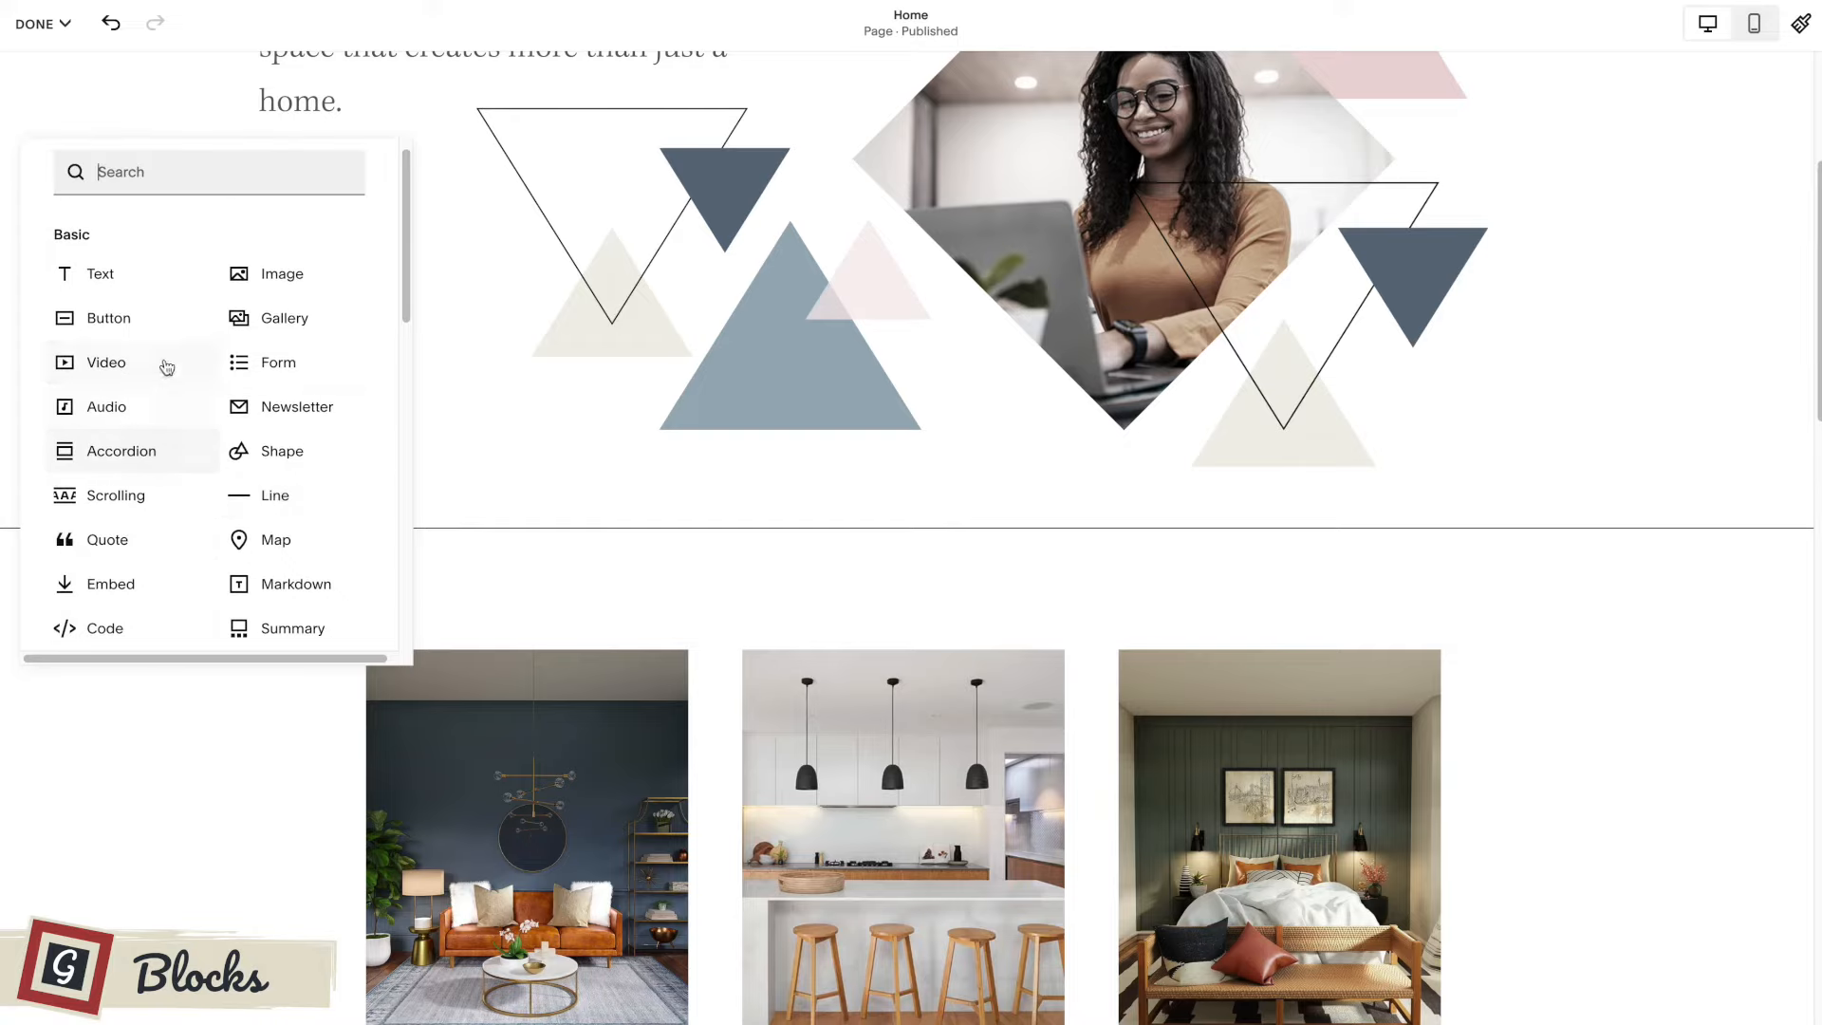
{"action": "left_click", "coordinate": [527, 456]}
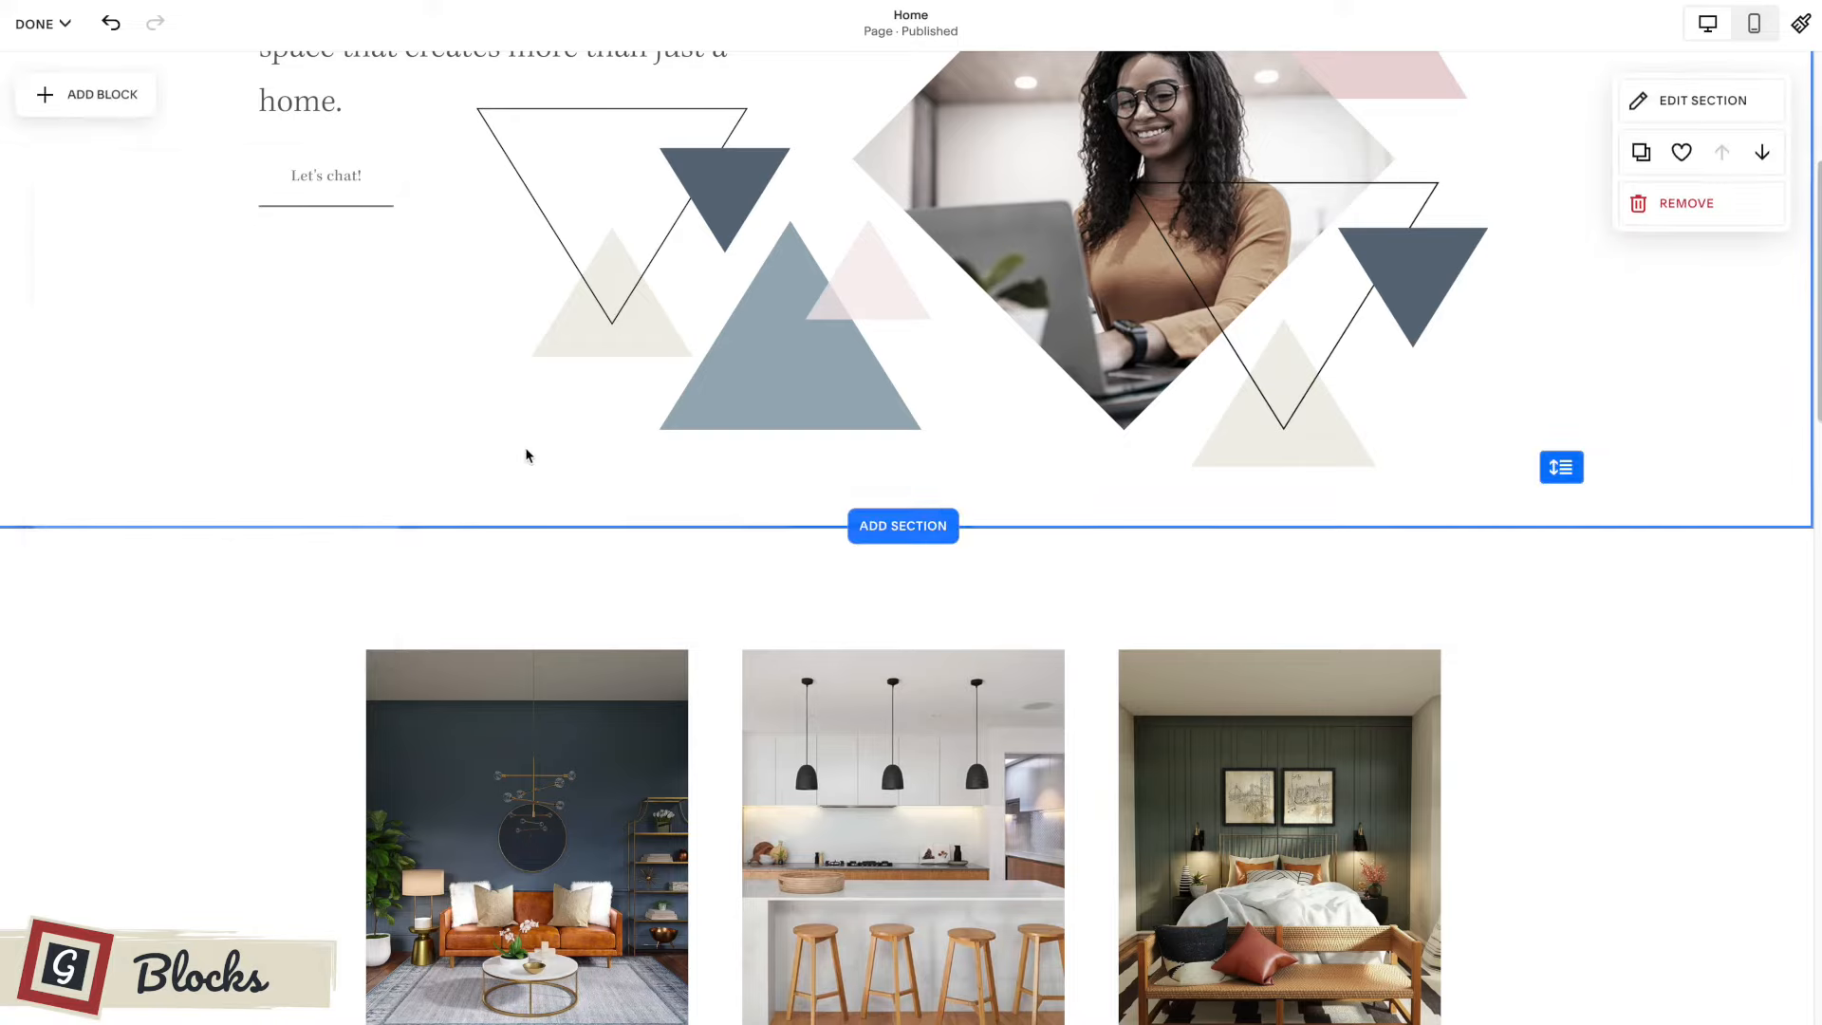
{"action": "scroll", "coordinate": [527, 456], "scroll_direction": "up", "scroll_amount": 4}
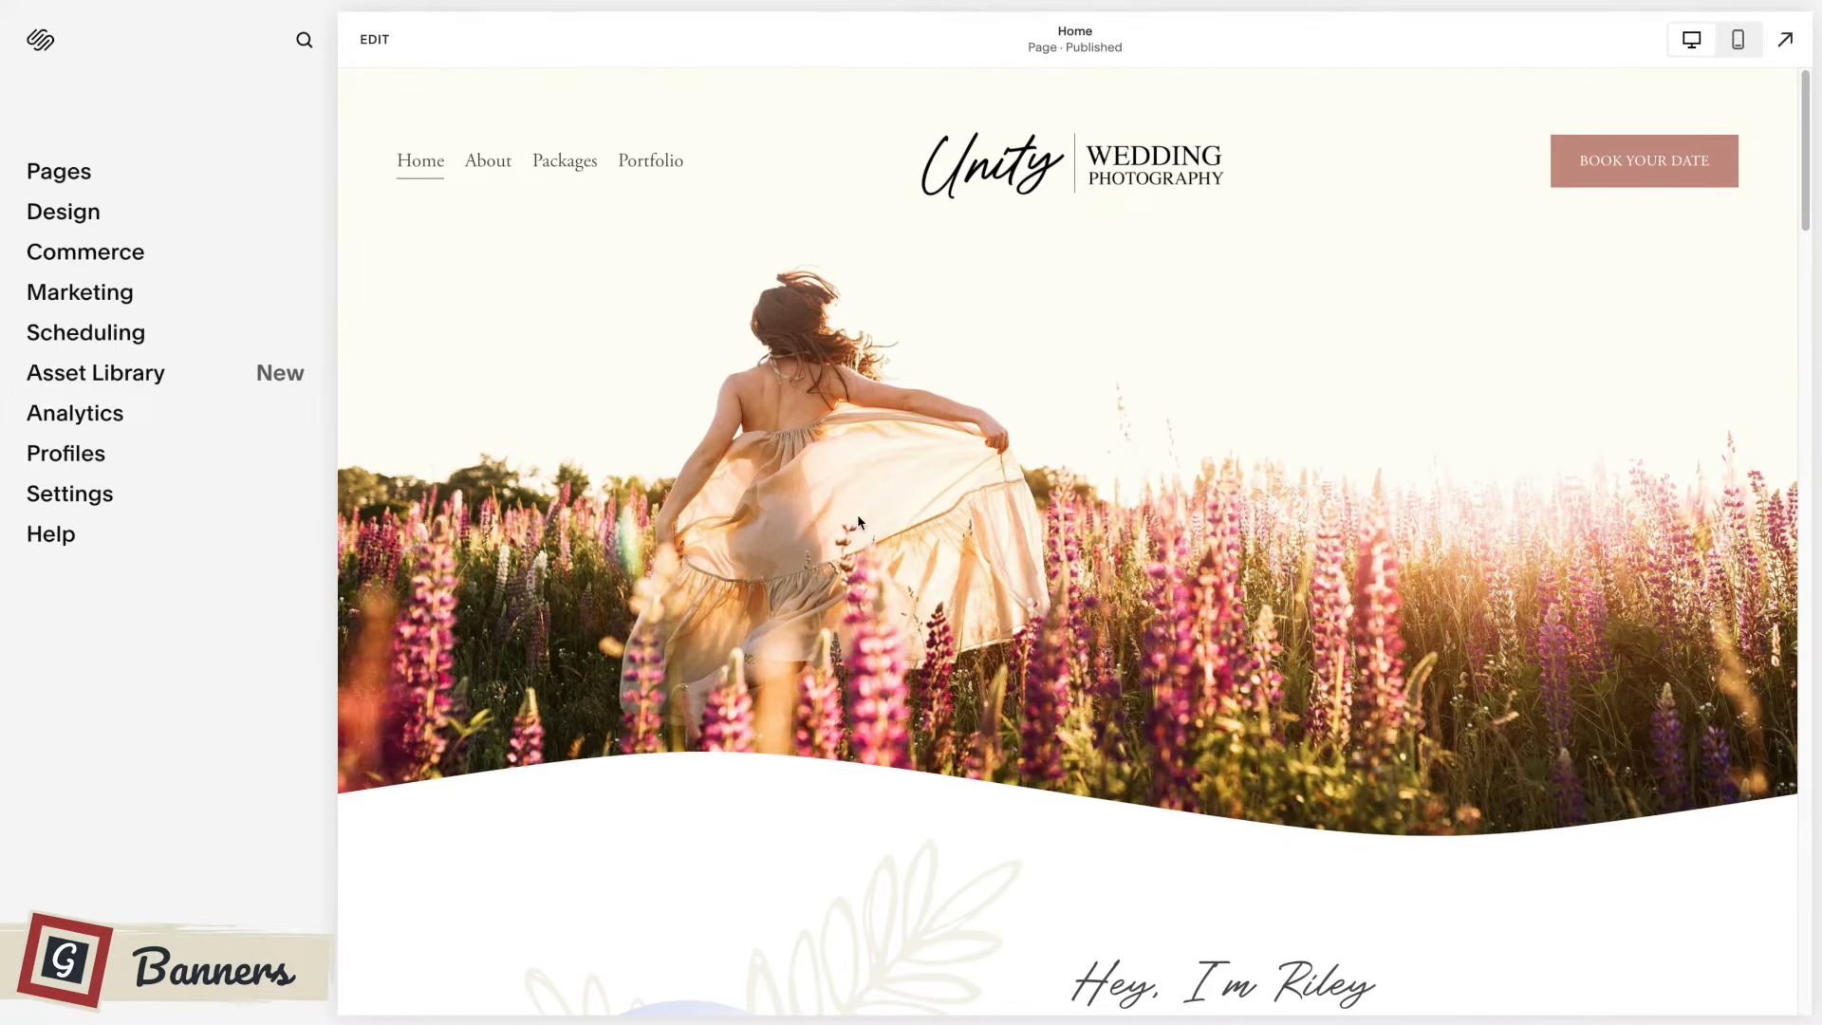
Look over the banner sections down the wedding photography home page and return to the top banner.
{"action": "scroll", "coordinate": [1092, 424], "scroll_direction": "down", "scroll_amount": 15}
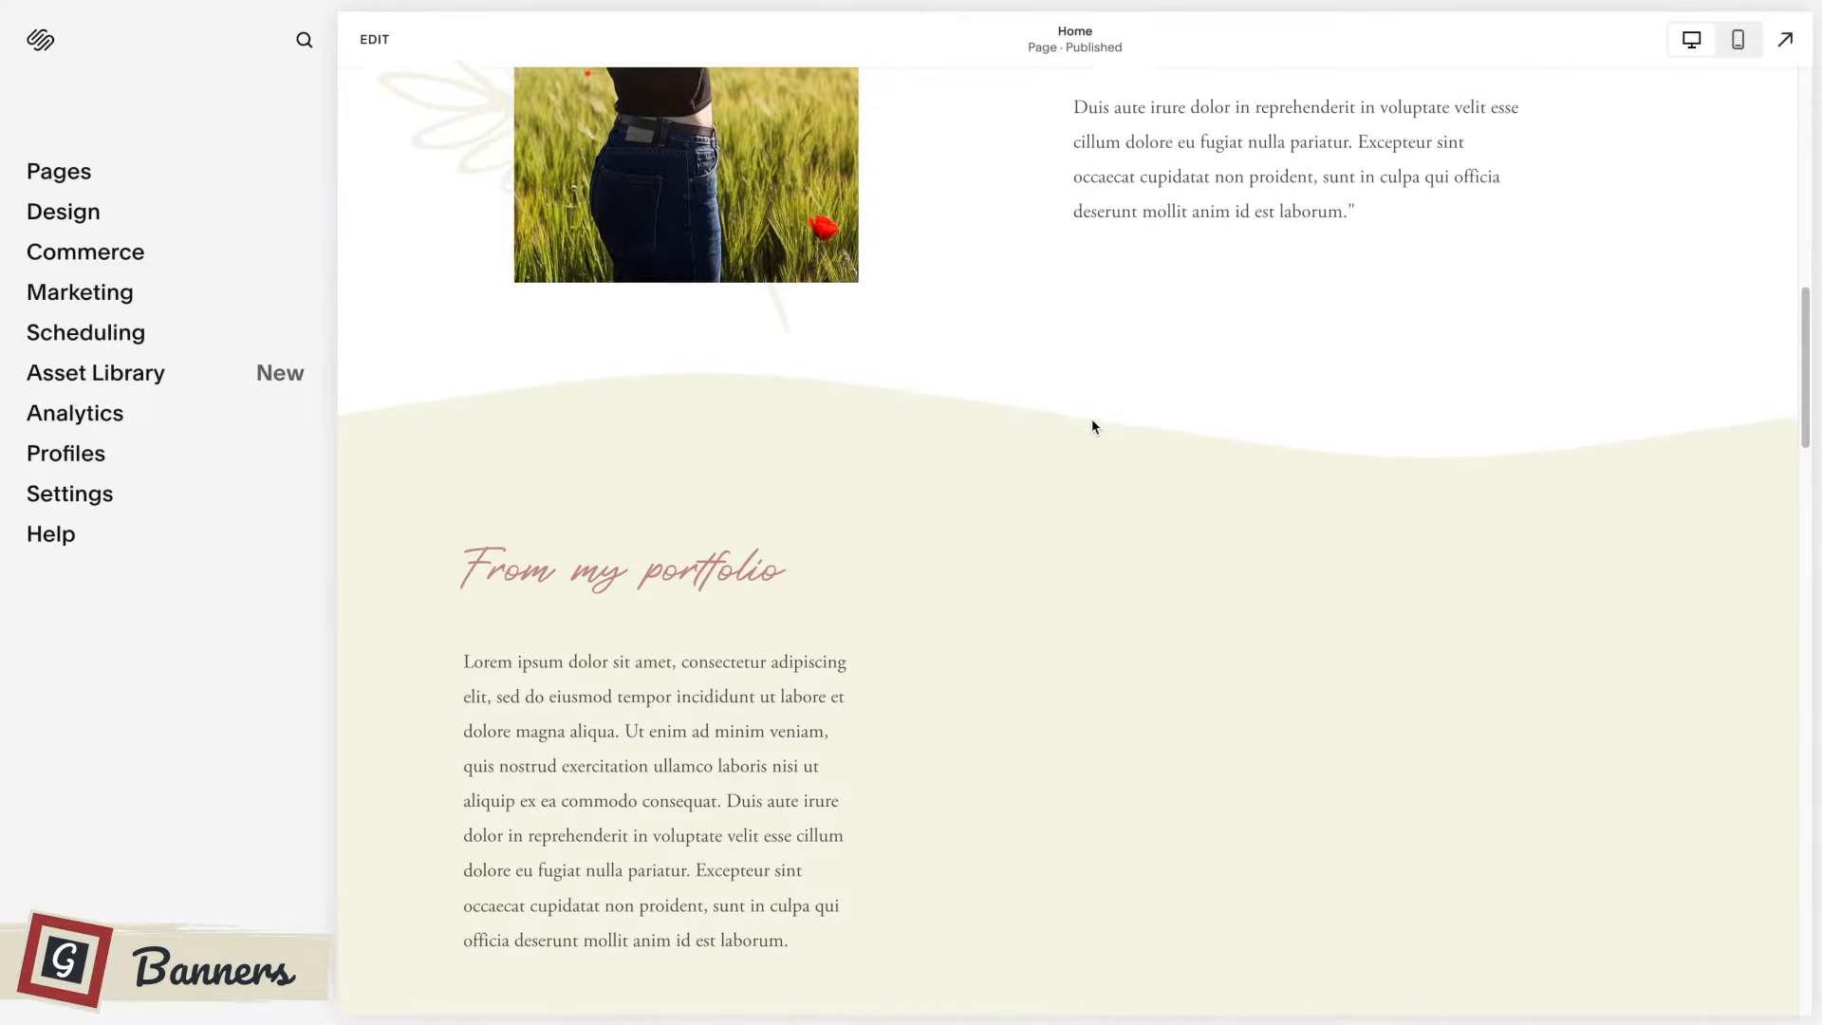
{"action": "scroll", "coordinate": [1093, 426], "scroll_direction": "down", "scroll_amount": 18}
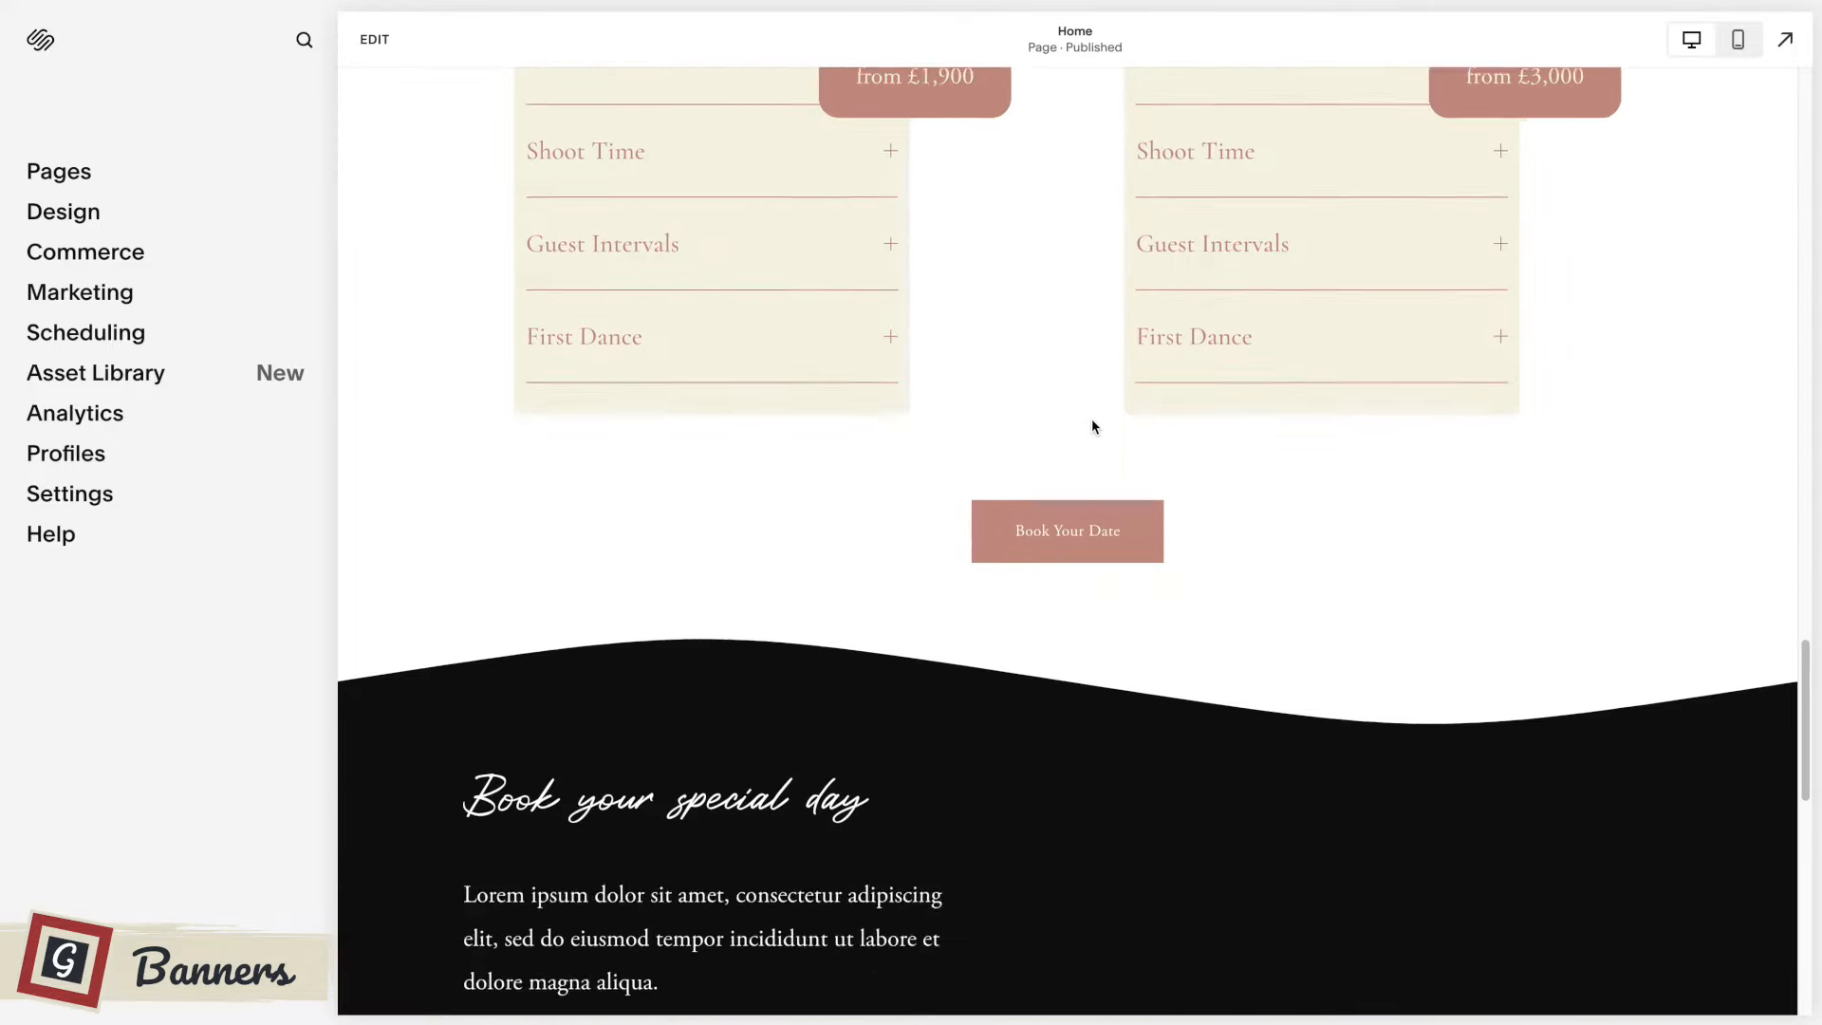
{"action": "scroll", "coordinate": [1094, 426], "scroll_direction": "down", "scroll_amount": 2}
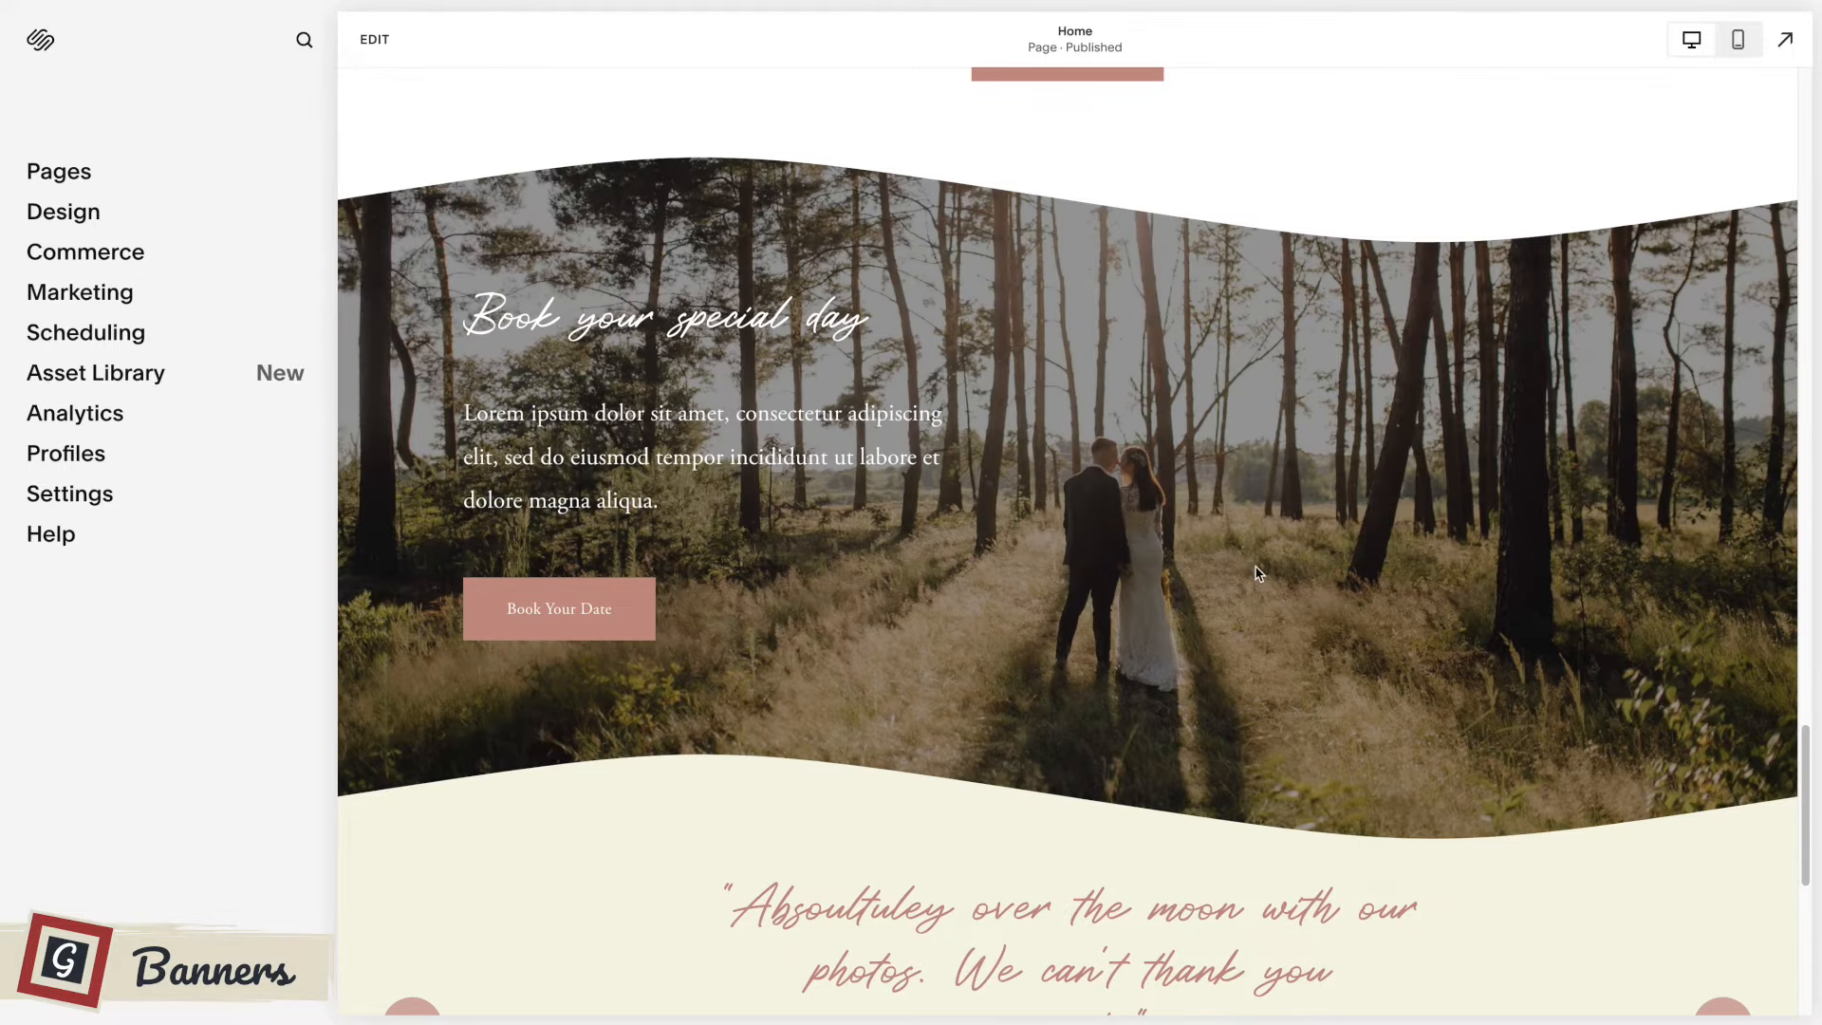
{"action": "scroll", "coordinate": [1257, 573], "scroll_direction": "up", "scroll_amount": 20}
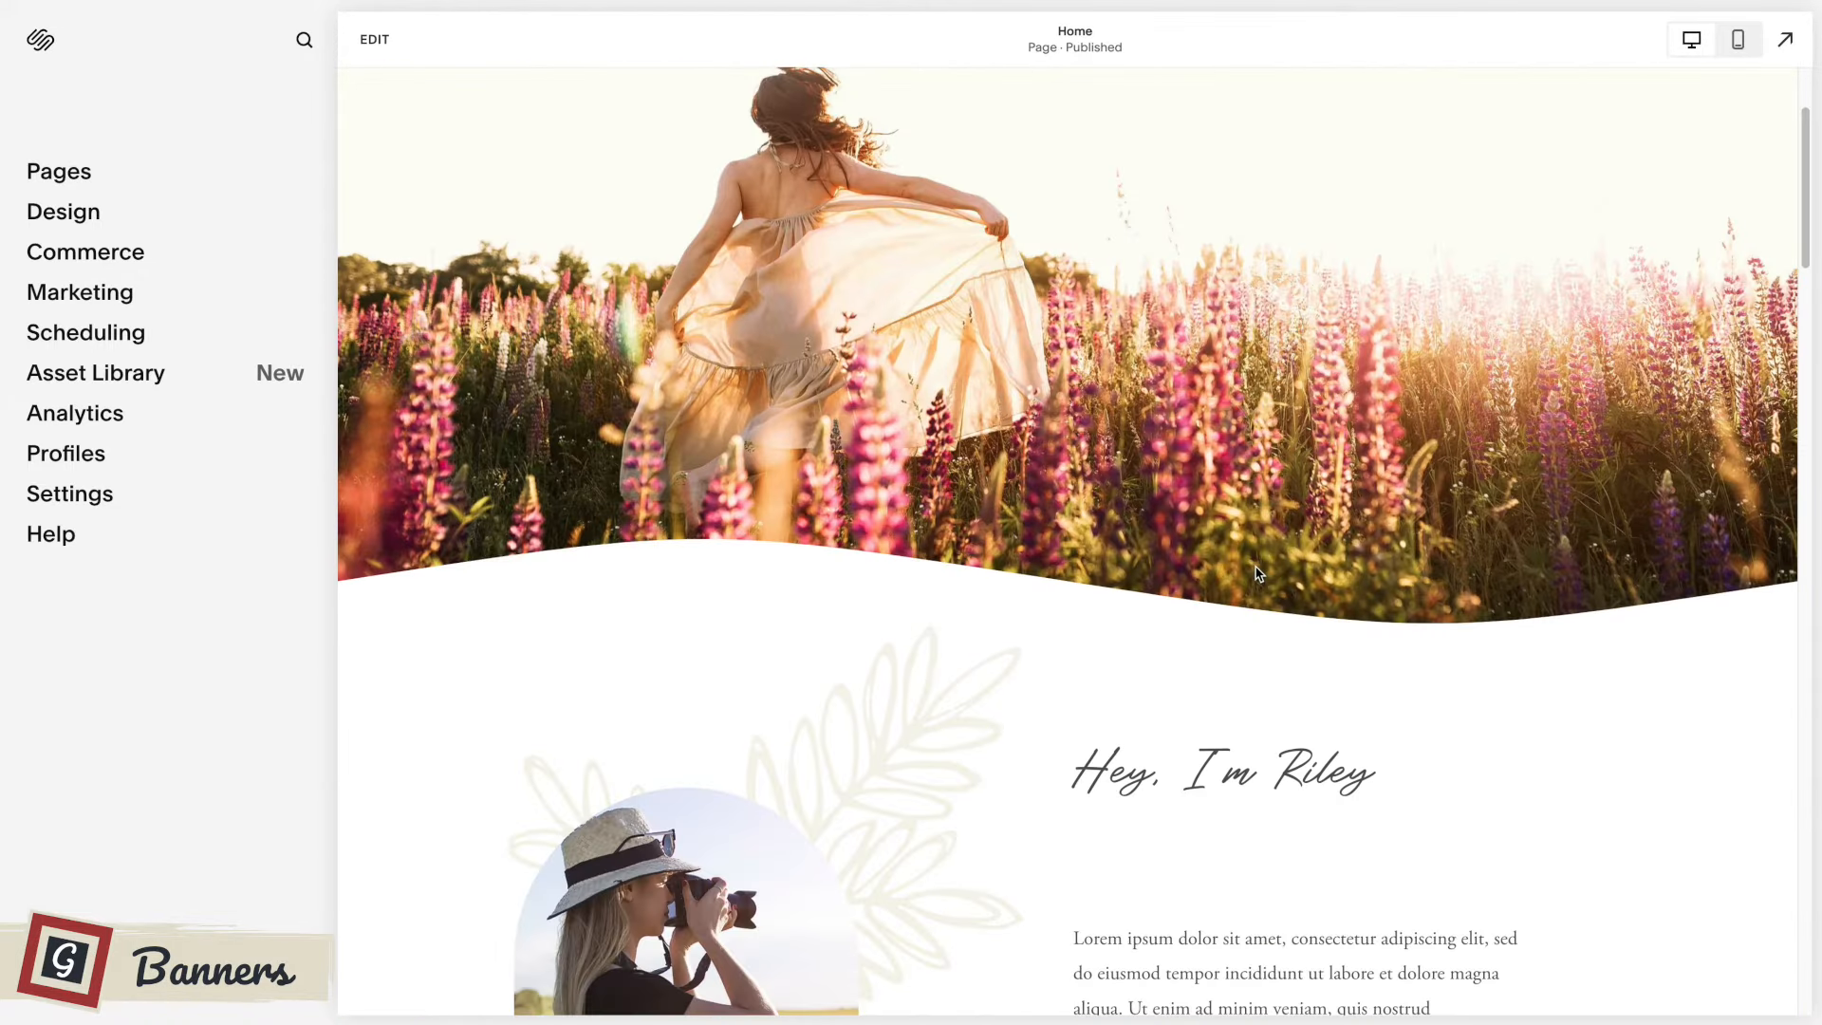
{"action": "scroll", "coordinate": [1257, 573], "scroll_direction": "up", "scroll_amount": 3}
Replace the top banner section's background image with unity+header.jpg in page editing mode.
{"action": "left_click", "coordinate": [376, 43]}
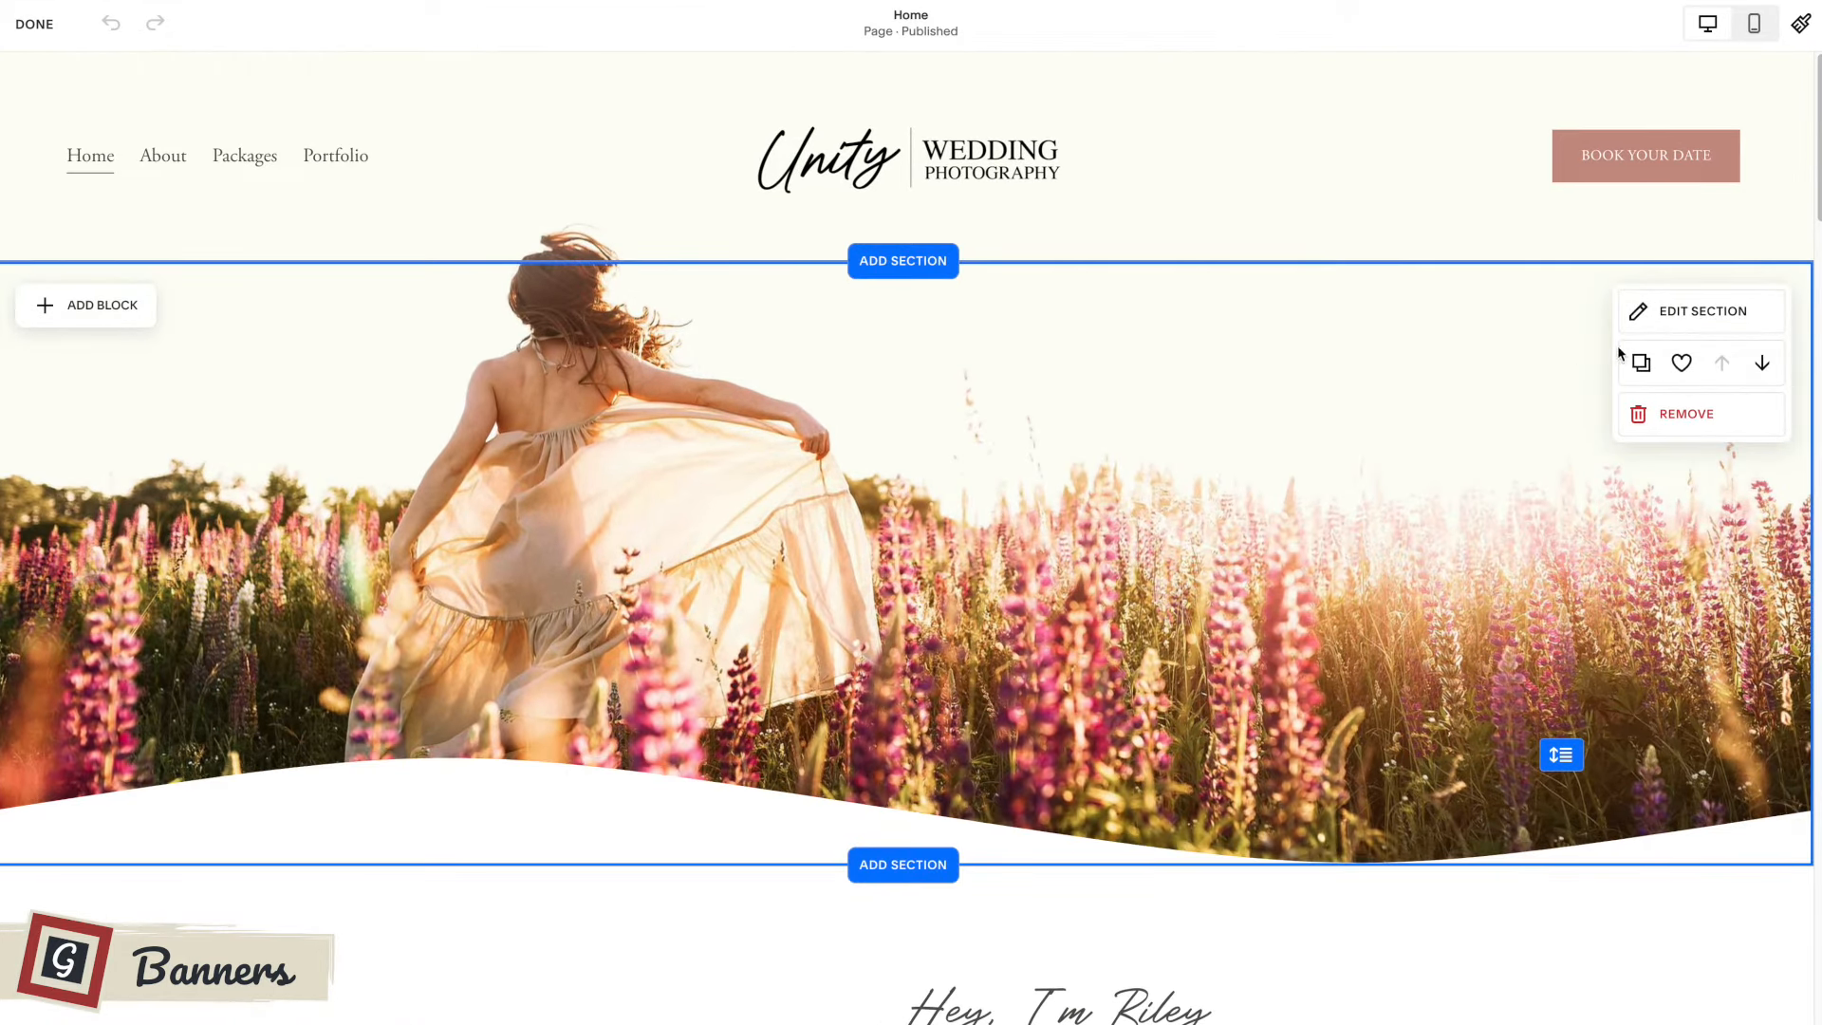
{"action": "left_click", "coordinate": [1698, 313]}
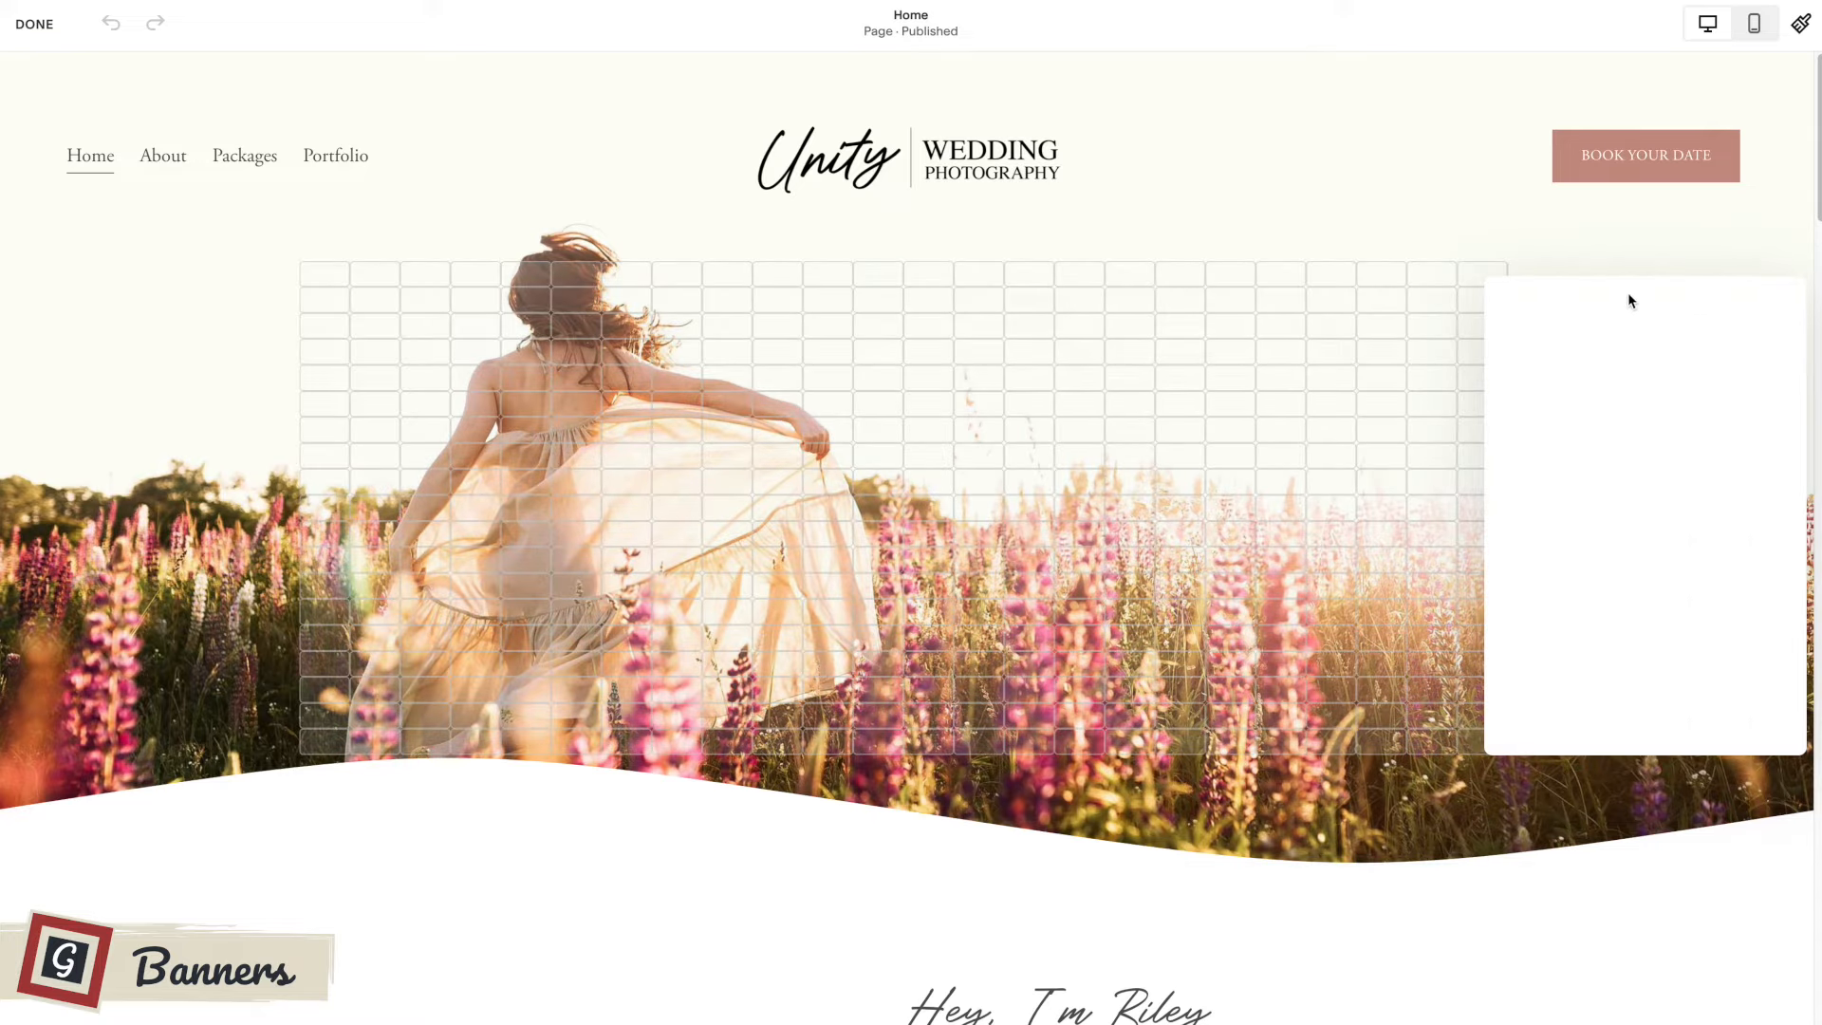
{"action": "left_click", "coordinate": [1602, 305]}
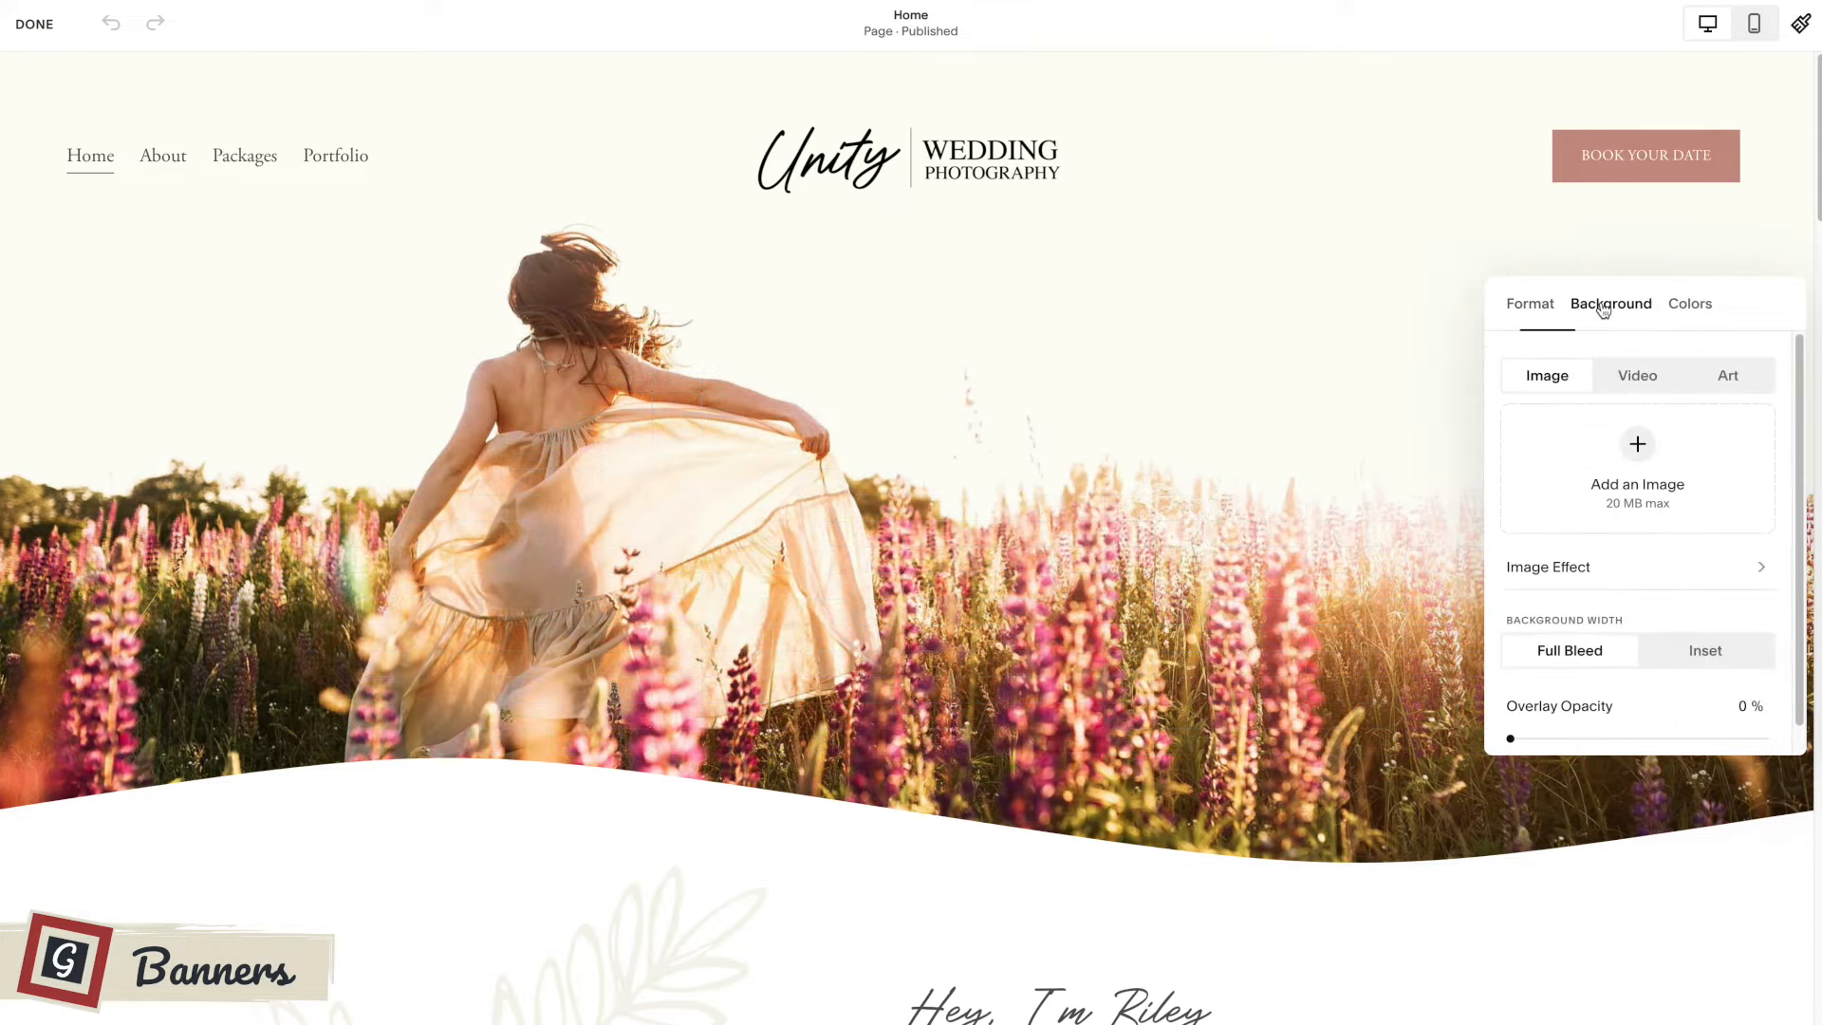
{"action": "left_click_drag", "start_coordinate": [1749, 302], "coordinate": [1556, 281]}
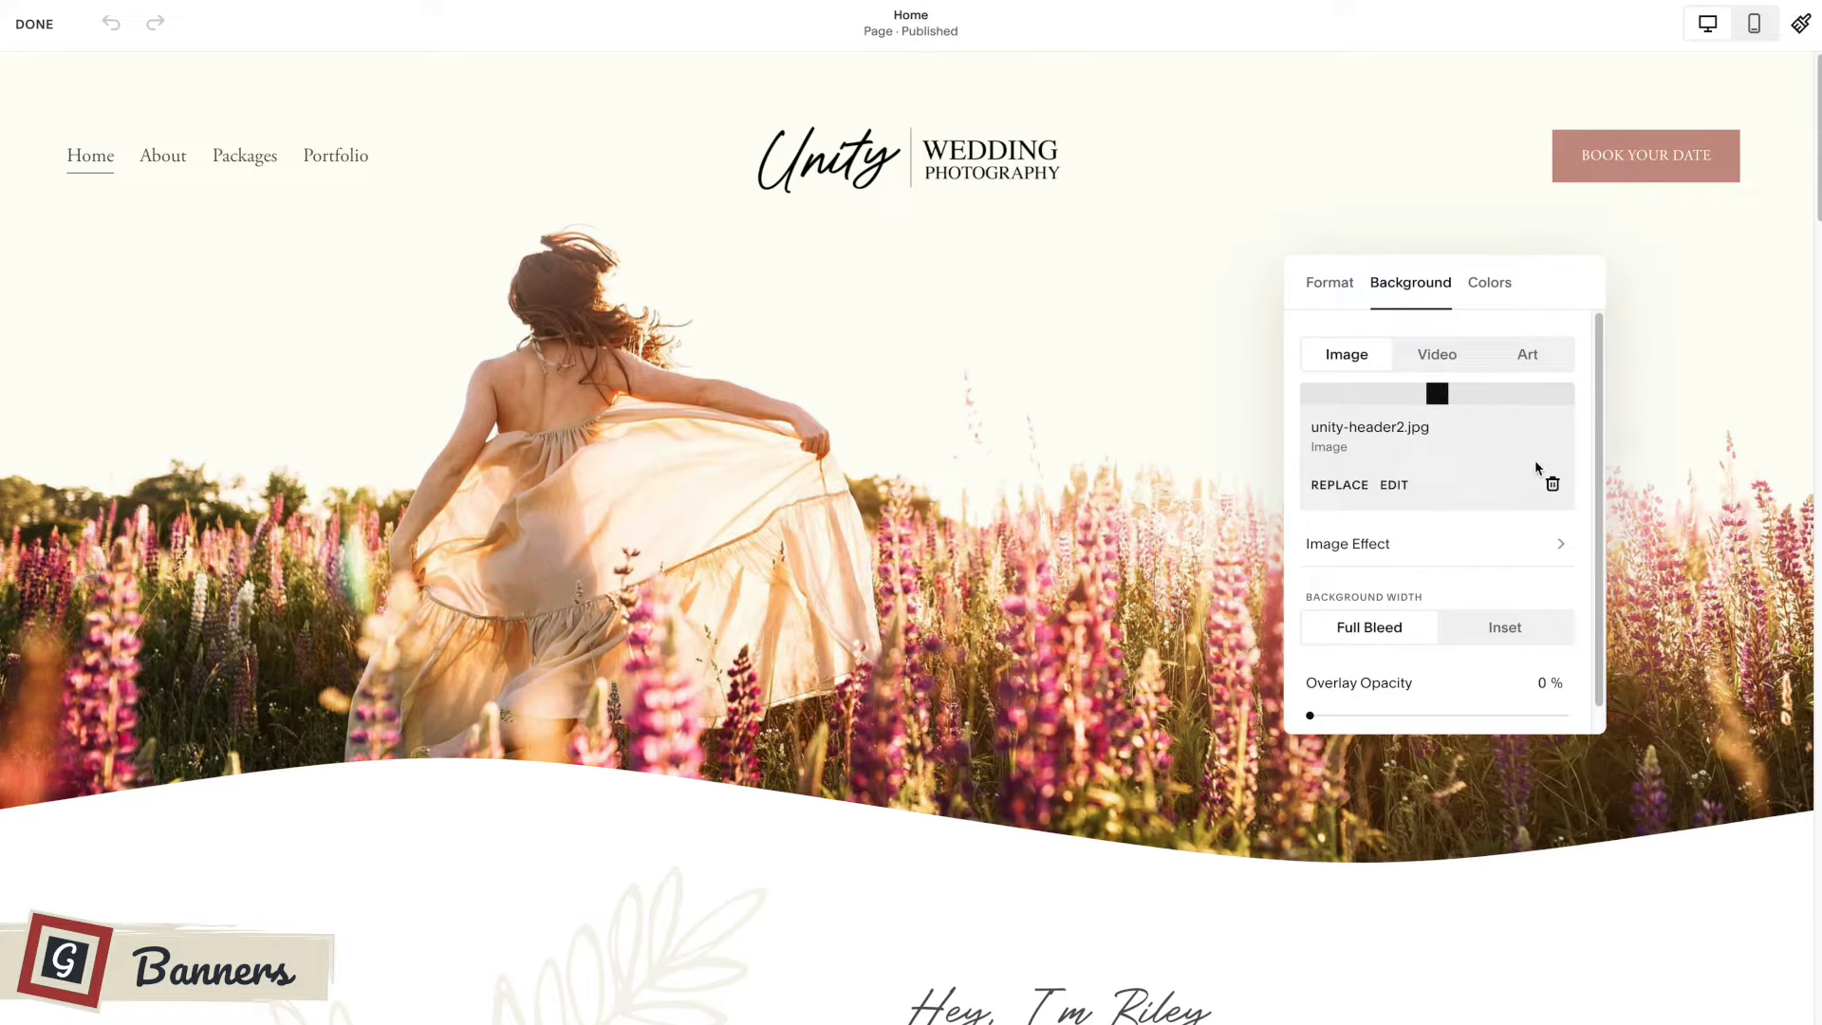
{"action": "left_click", "coordinate": [1551, 487]}
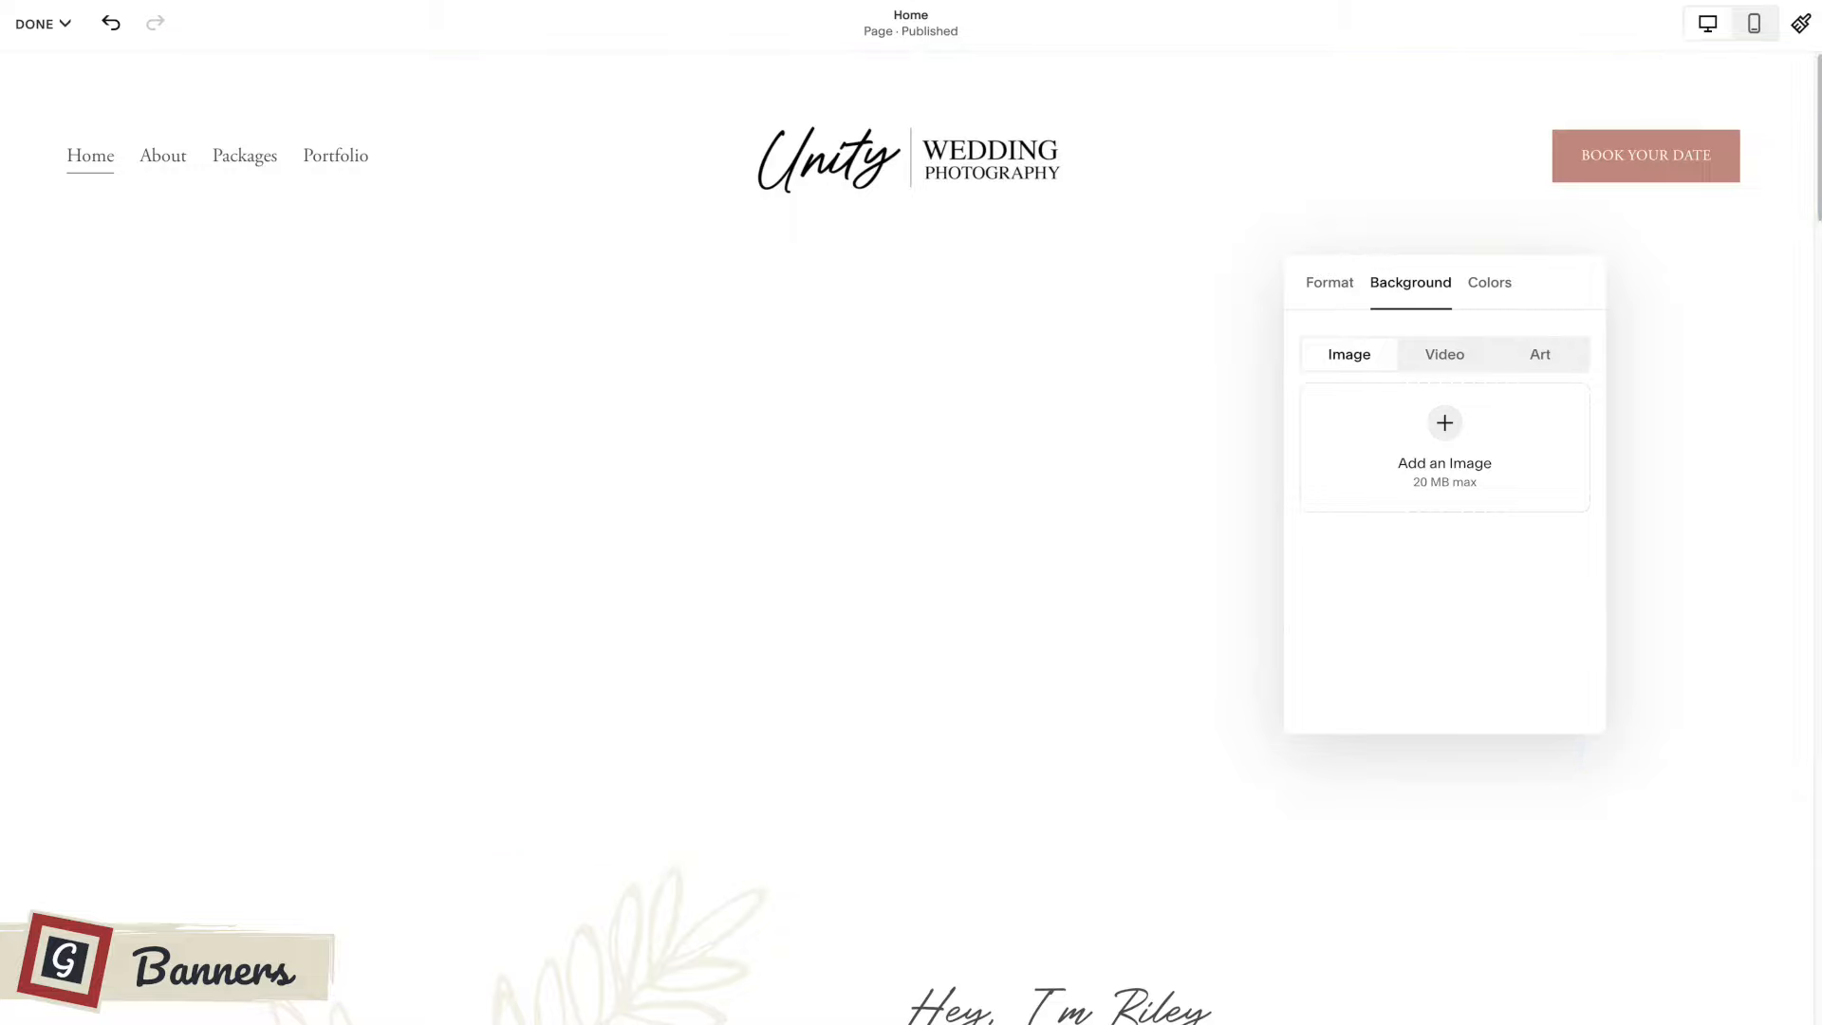
{"action": "left_click_drag", "start_coordinate": [1442, 451], "coordinate": [1437, 444]}
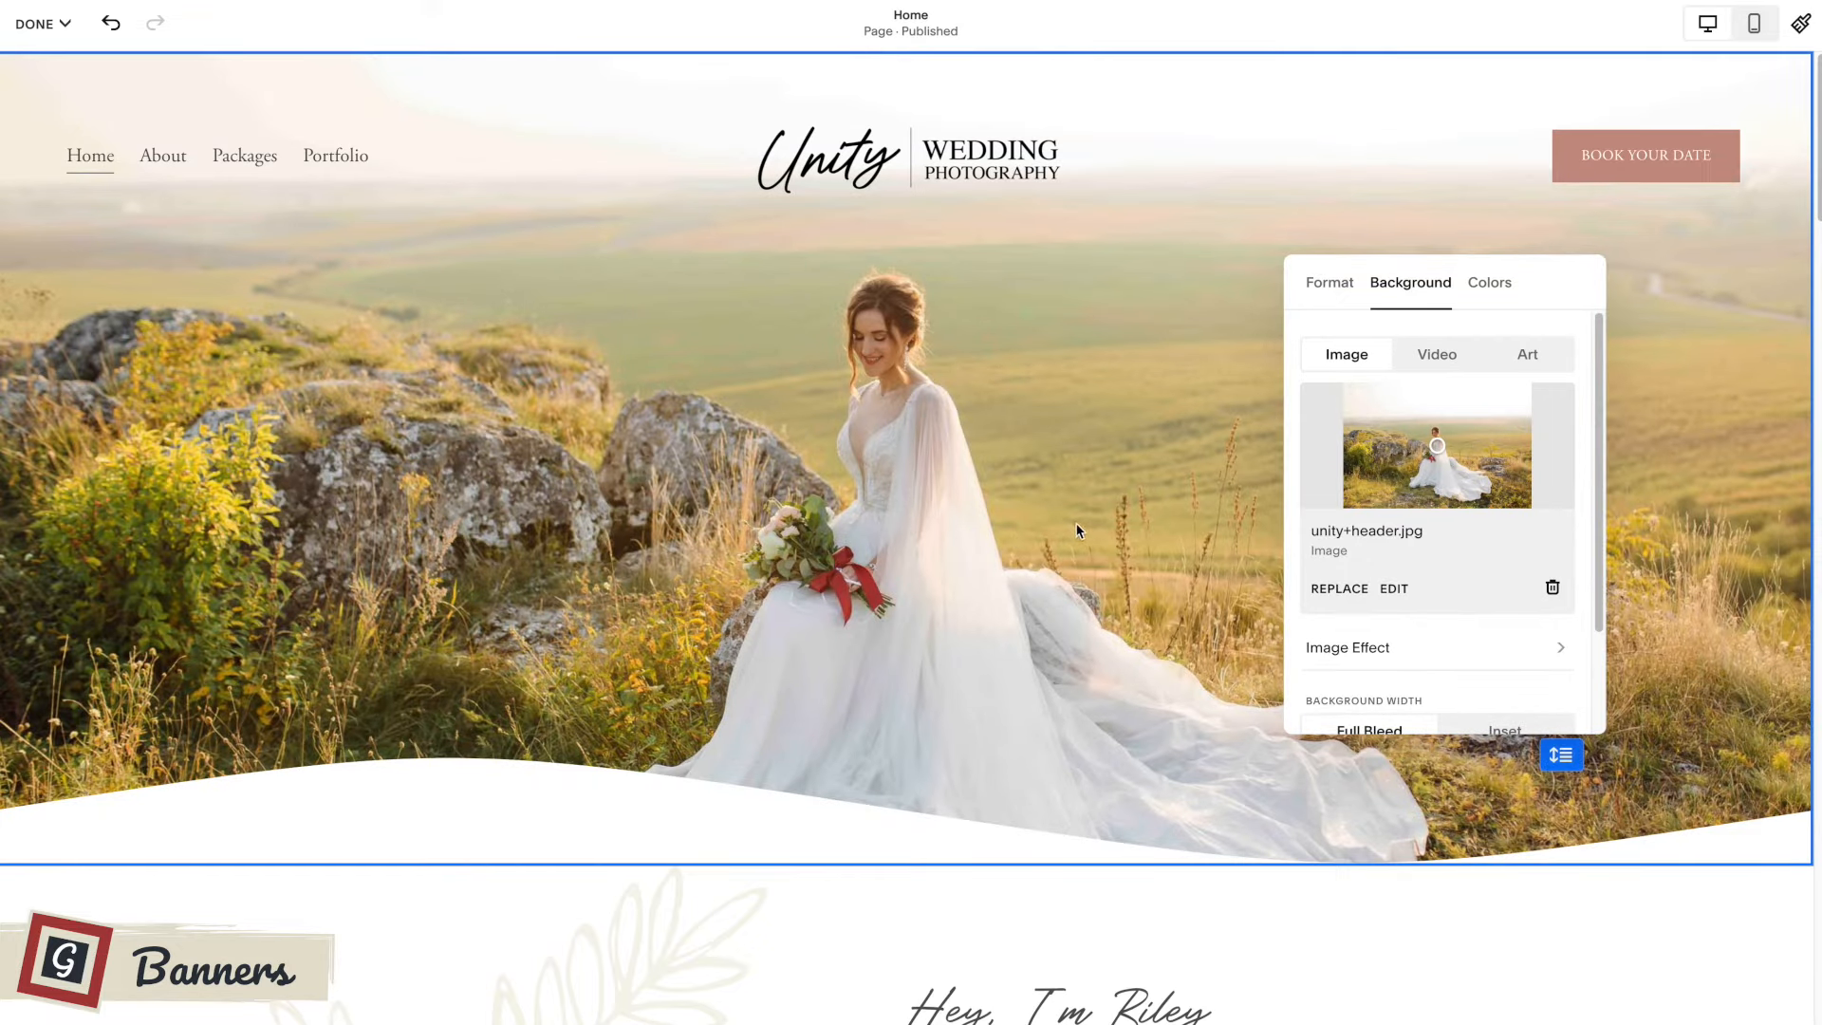
Try the first and second image effects on the top banner's background image.
{"action": "scroll", "coordinate": [1465, 531], "scroll_direction": "down", "scroll_amount": 1}
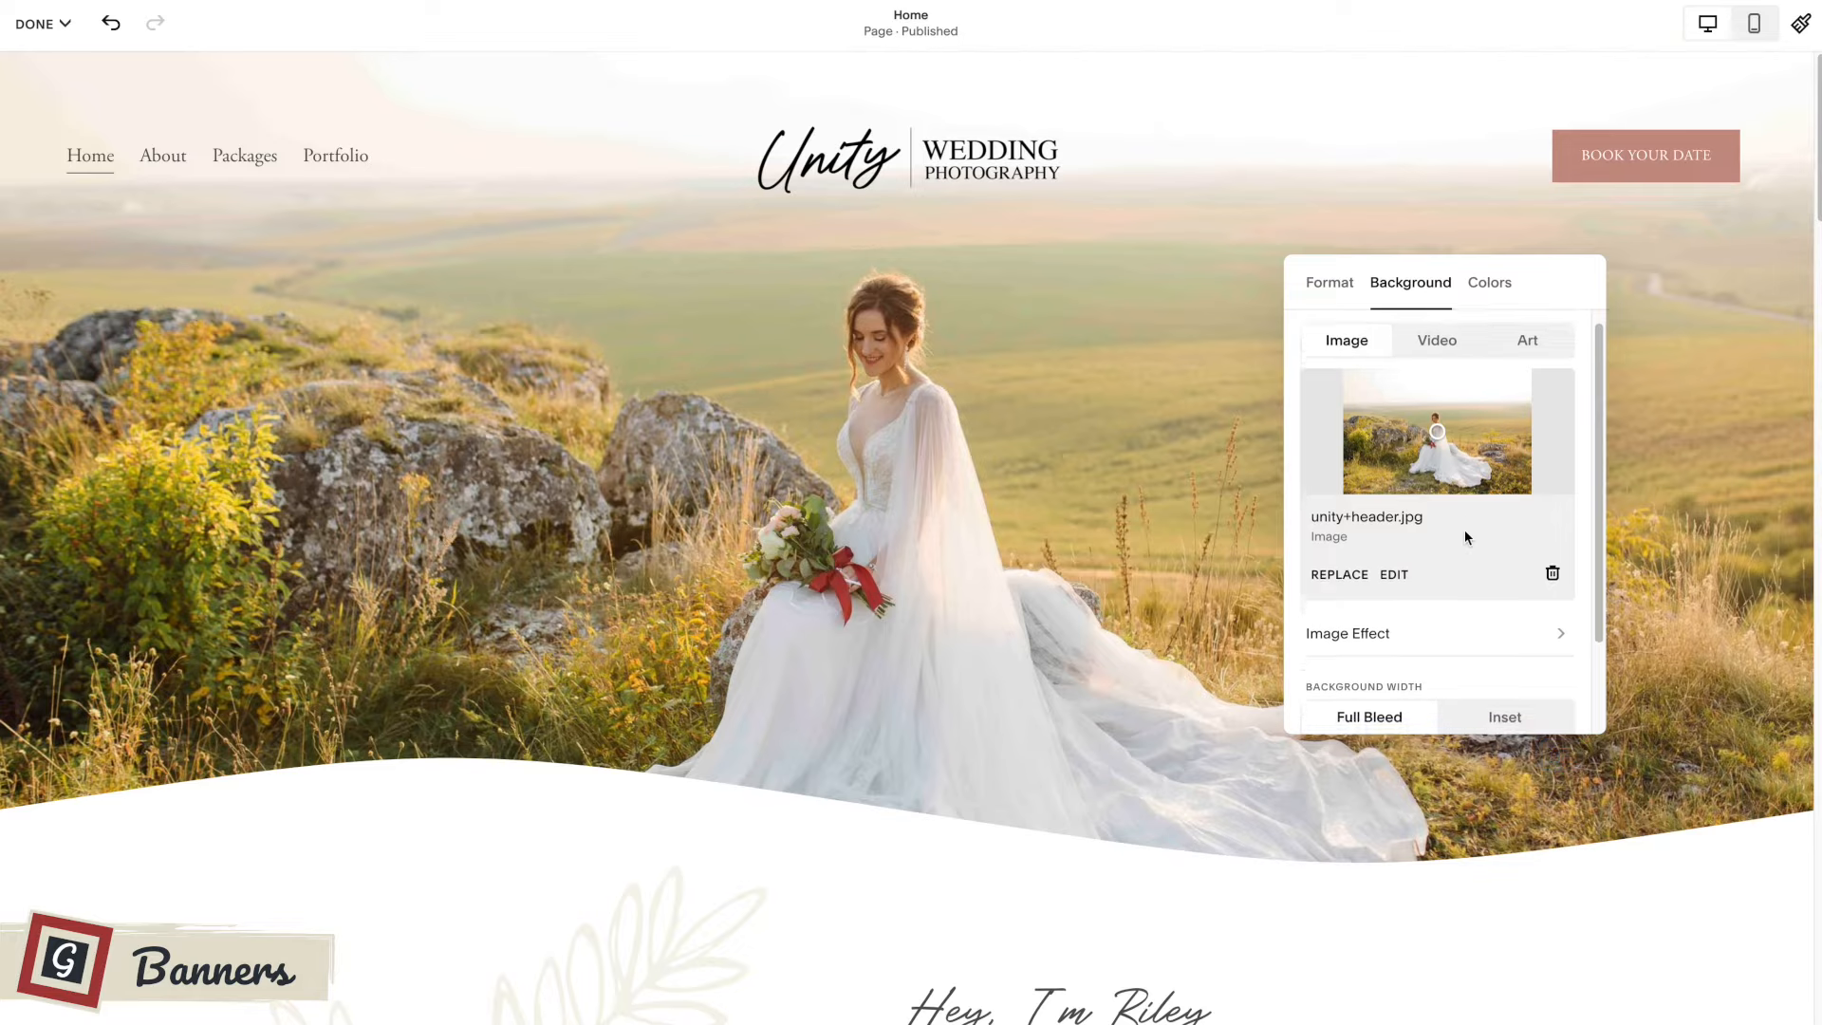
{"action": "scroll", "coordinate": [1466, 536], "scroll_direction": "down", "scroll_amount": 3}
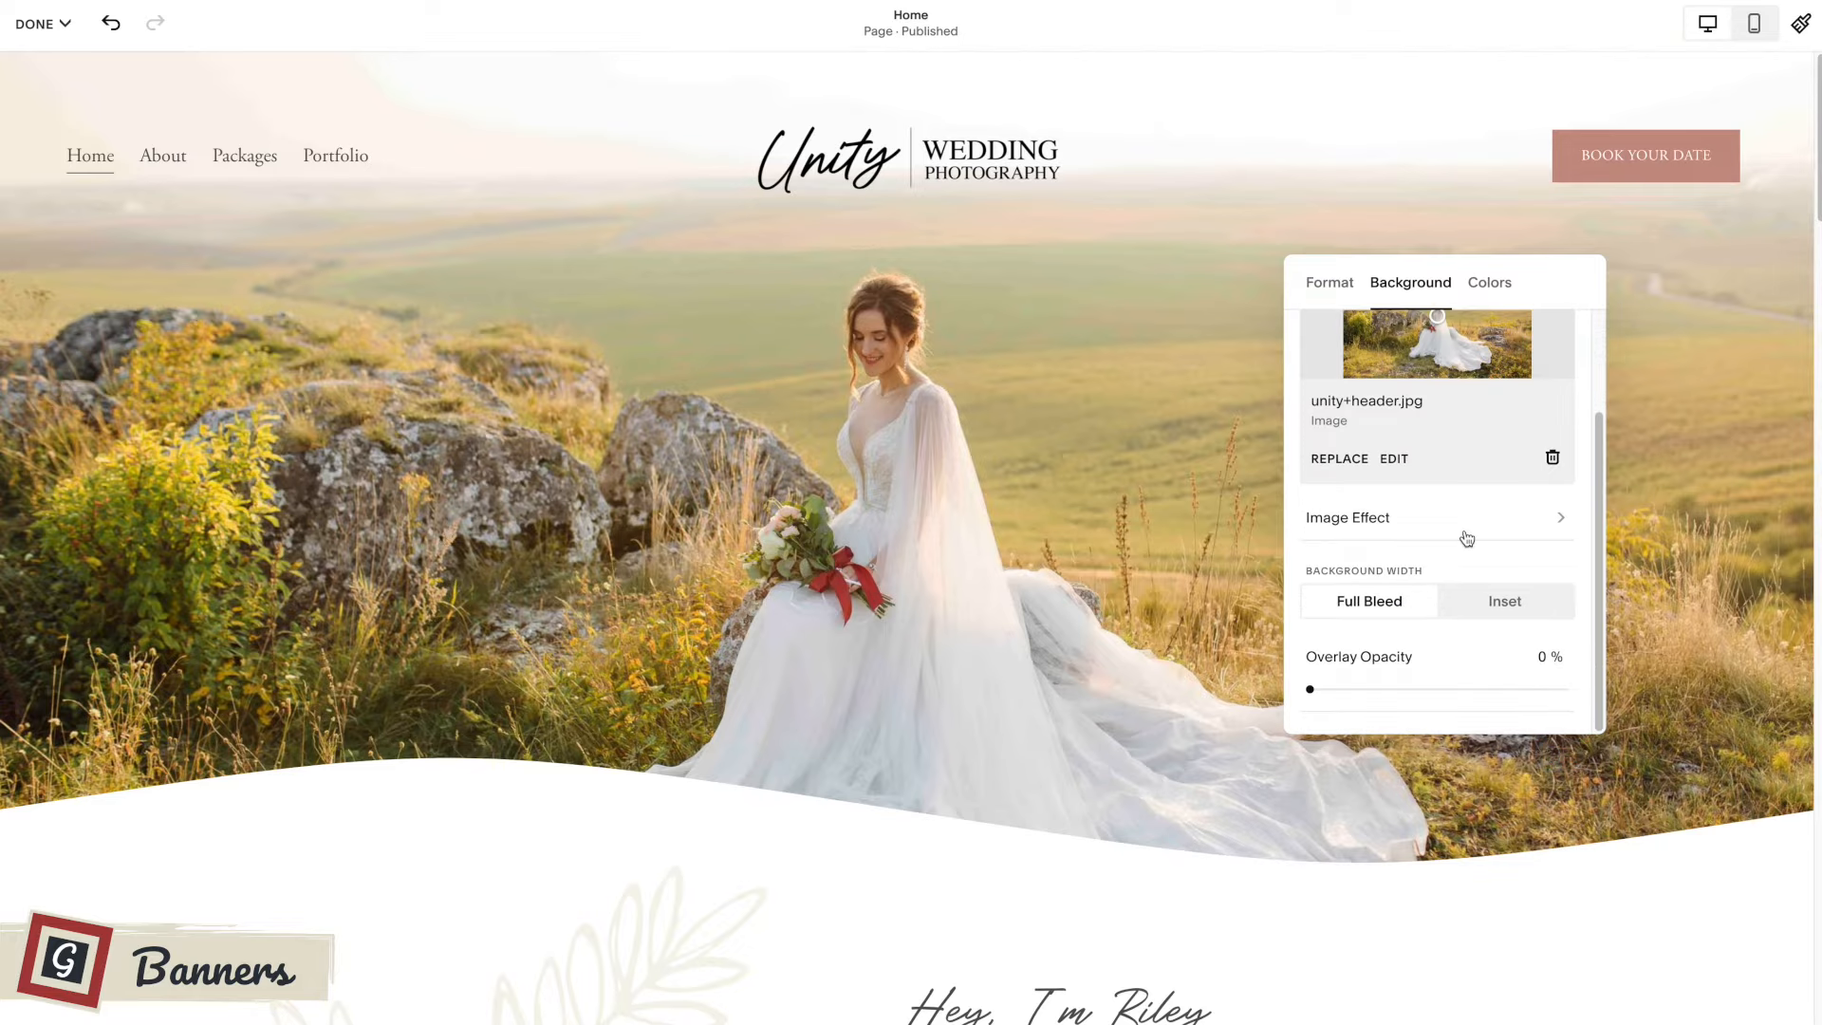
{"action": "left_click", "coordinate": [1381, 520]}
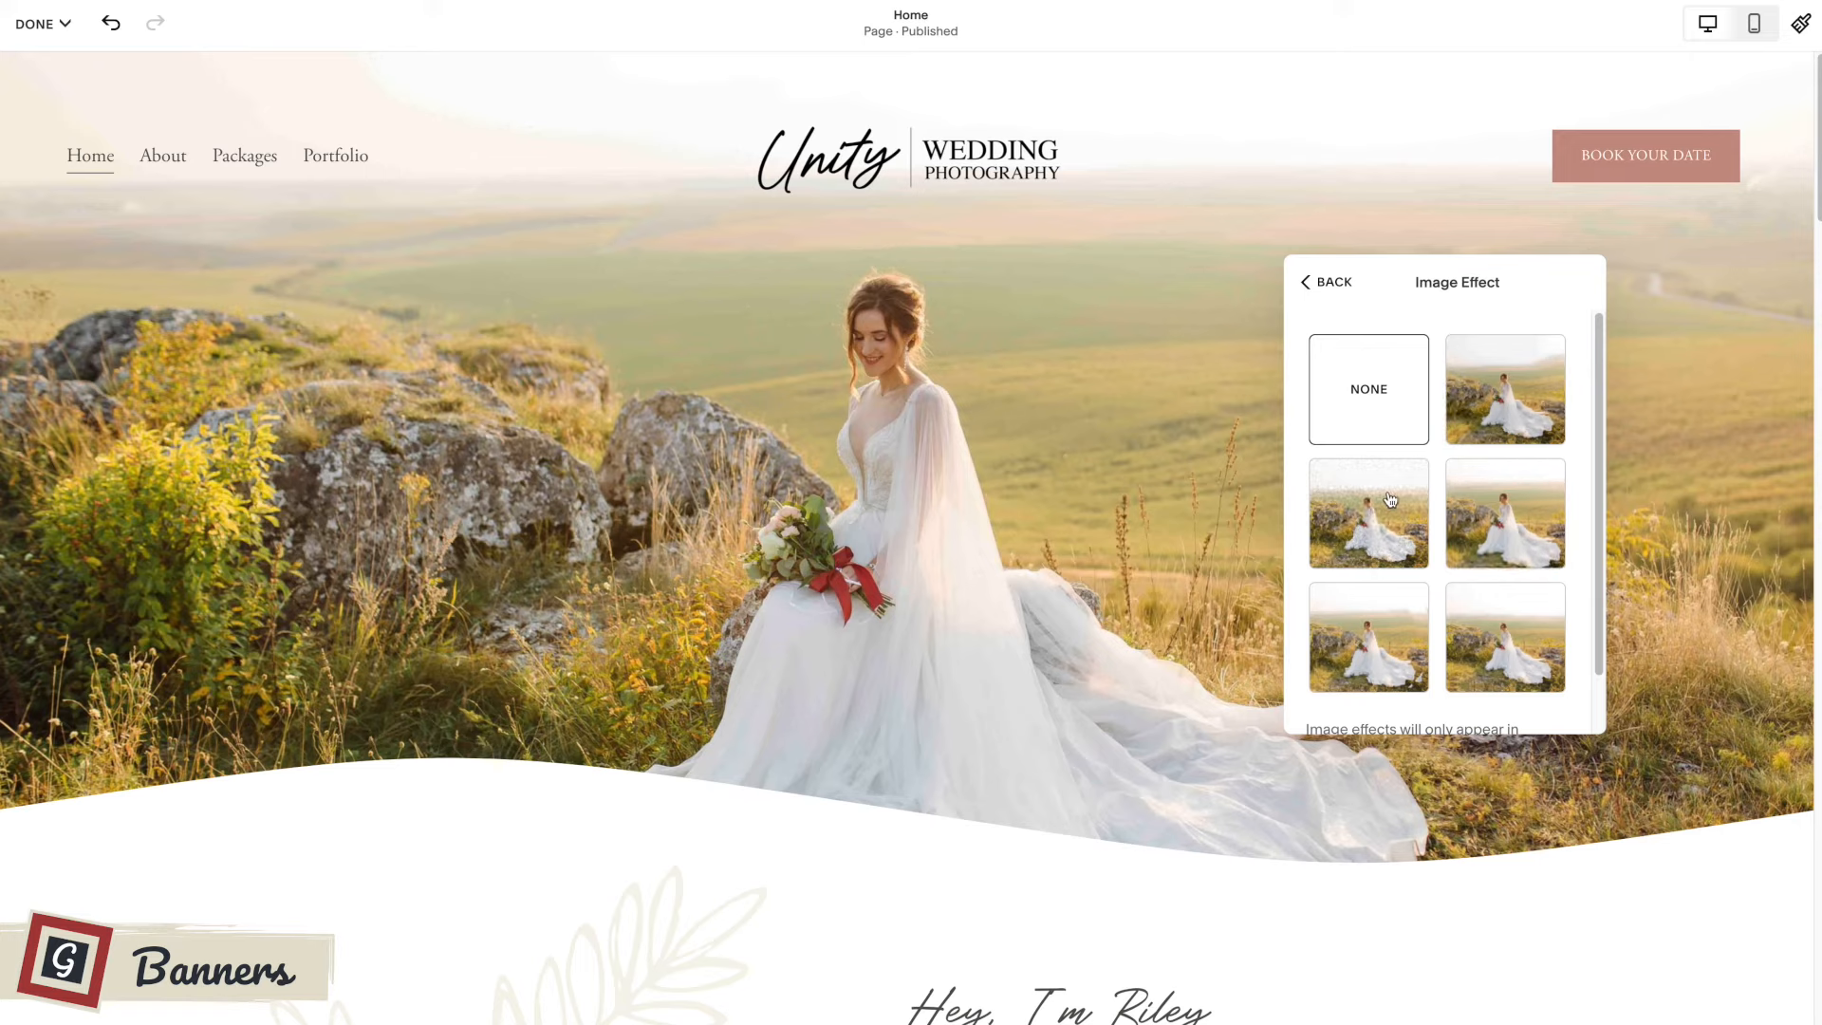
{"action": "left_click", "coordinate": [1509, 410]}
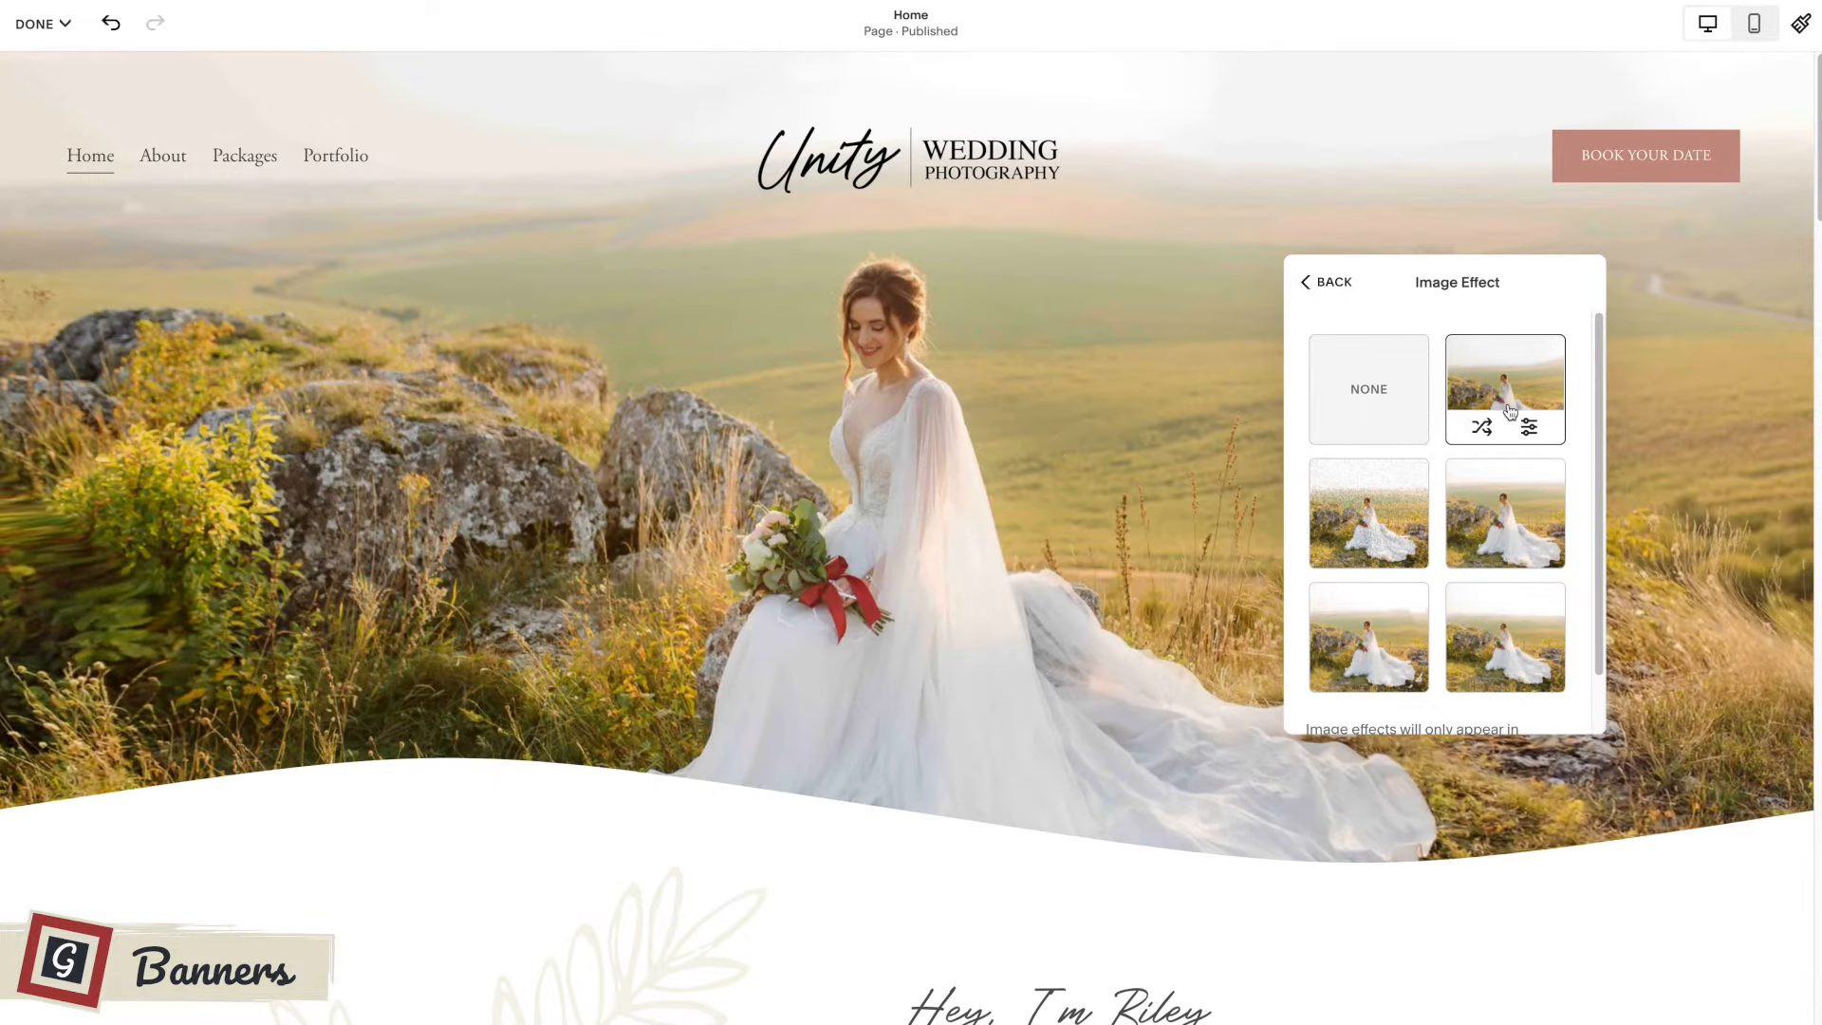
{"action": "left_click", "coordinate": [1370, 524]}
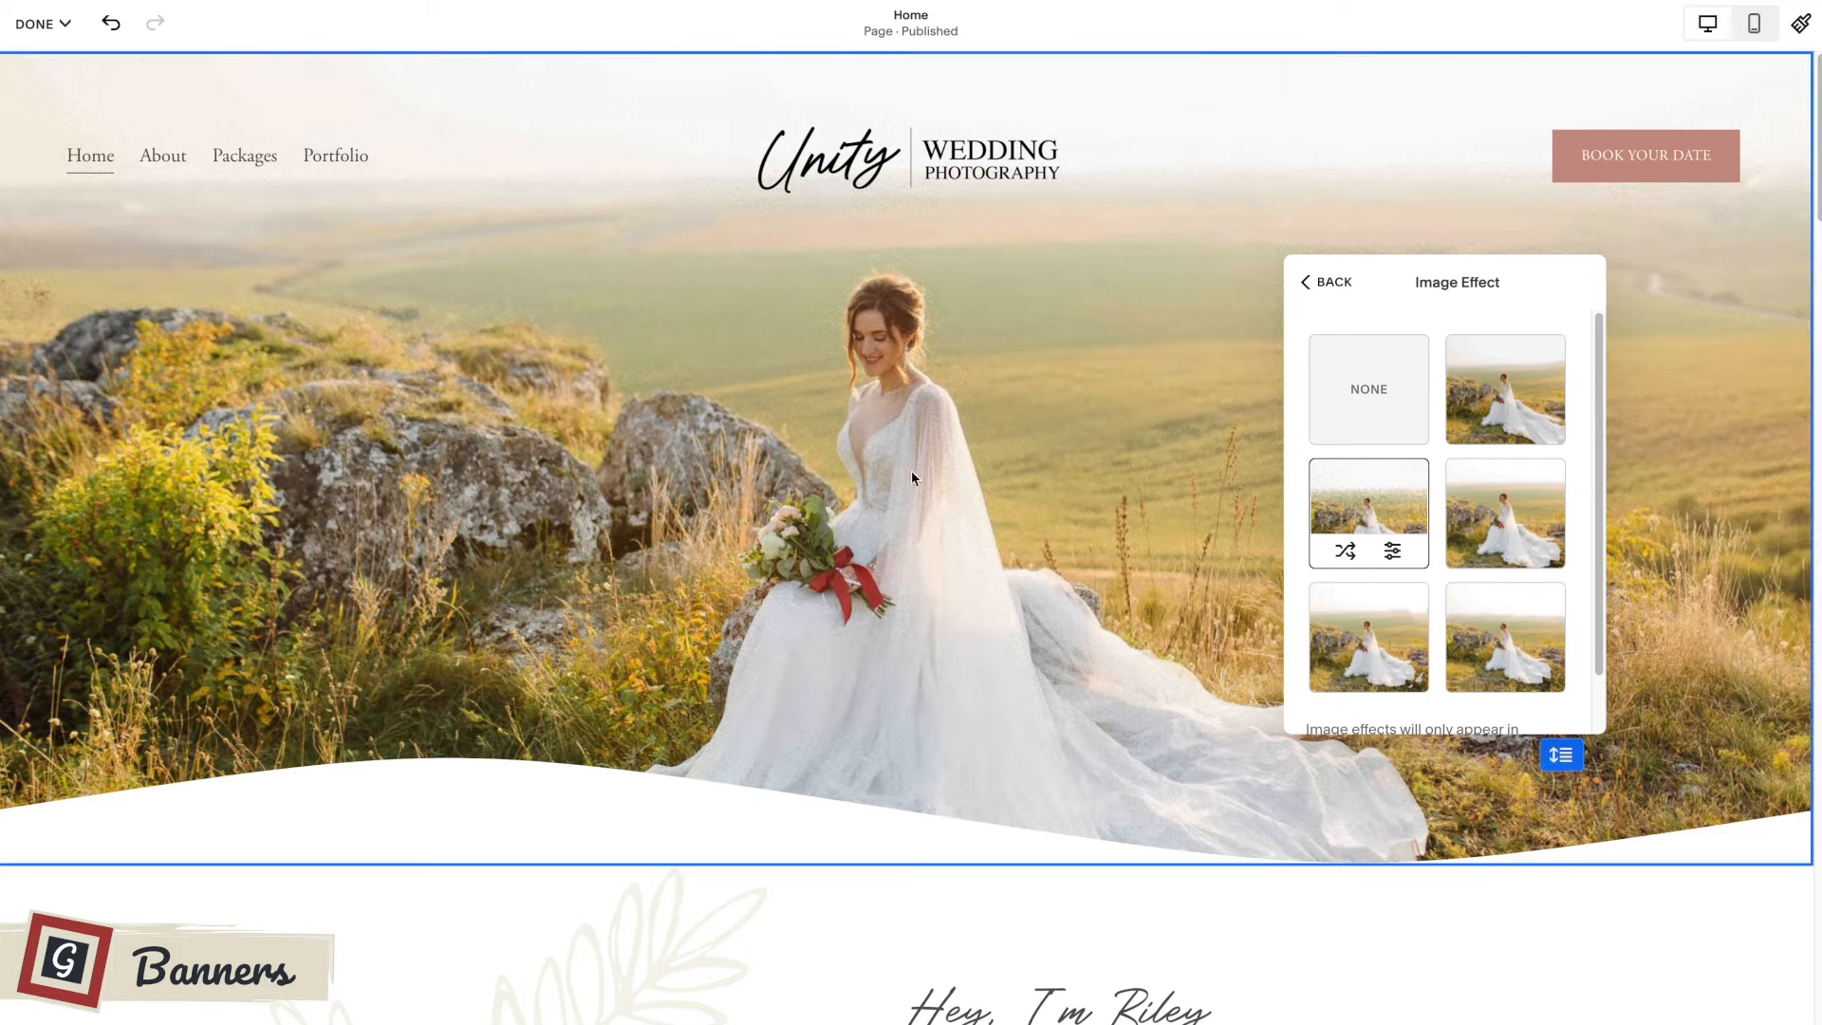
Try the third image effect on the banner background and check how it behaves while the page scrolls.
{"action": "scroll", "coordinate": [1497, 588], "scroll_direction": "down", "scroll_amount": 1}
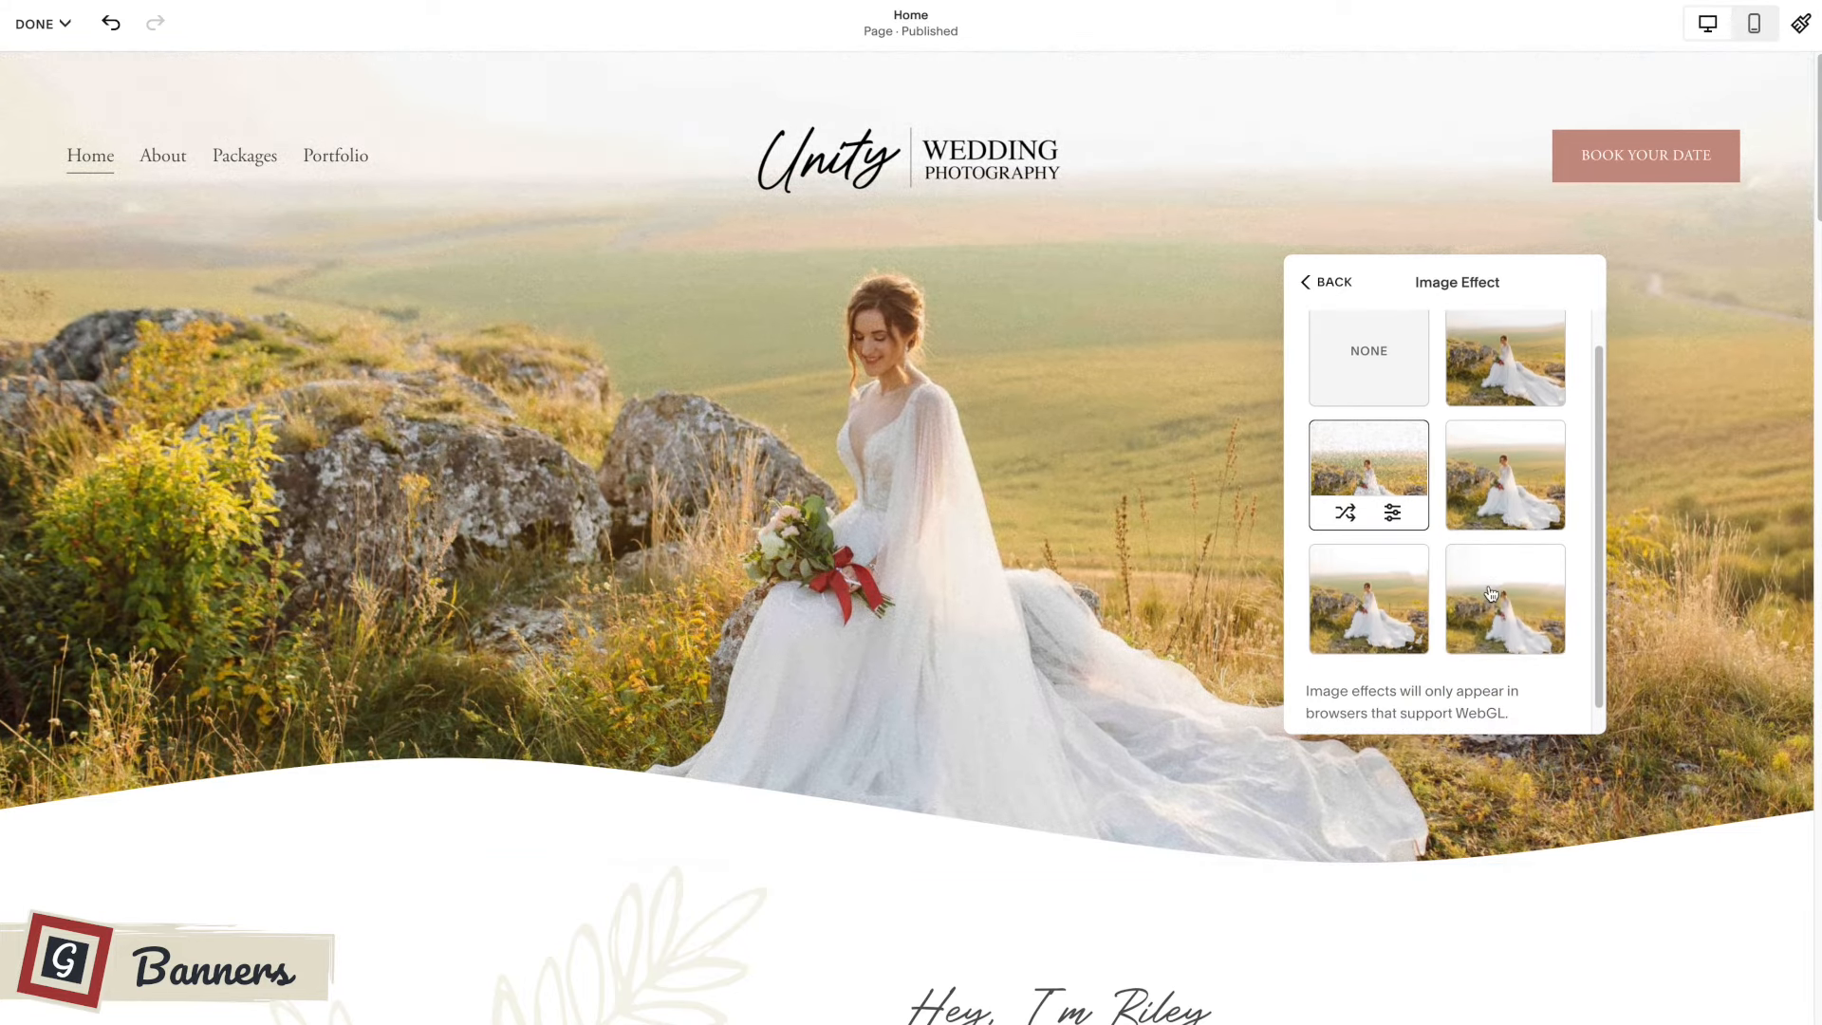
{"action": "left_click", "coordinate": [1509, 486]}
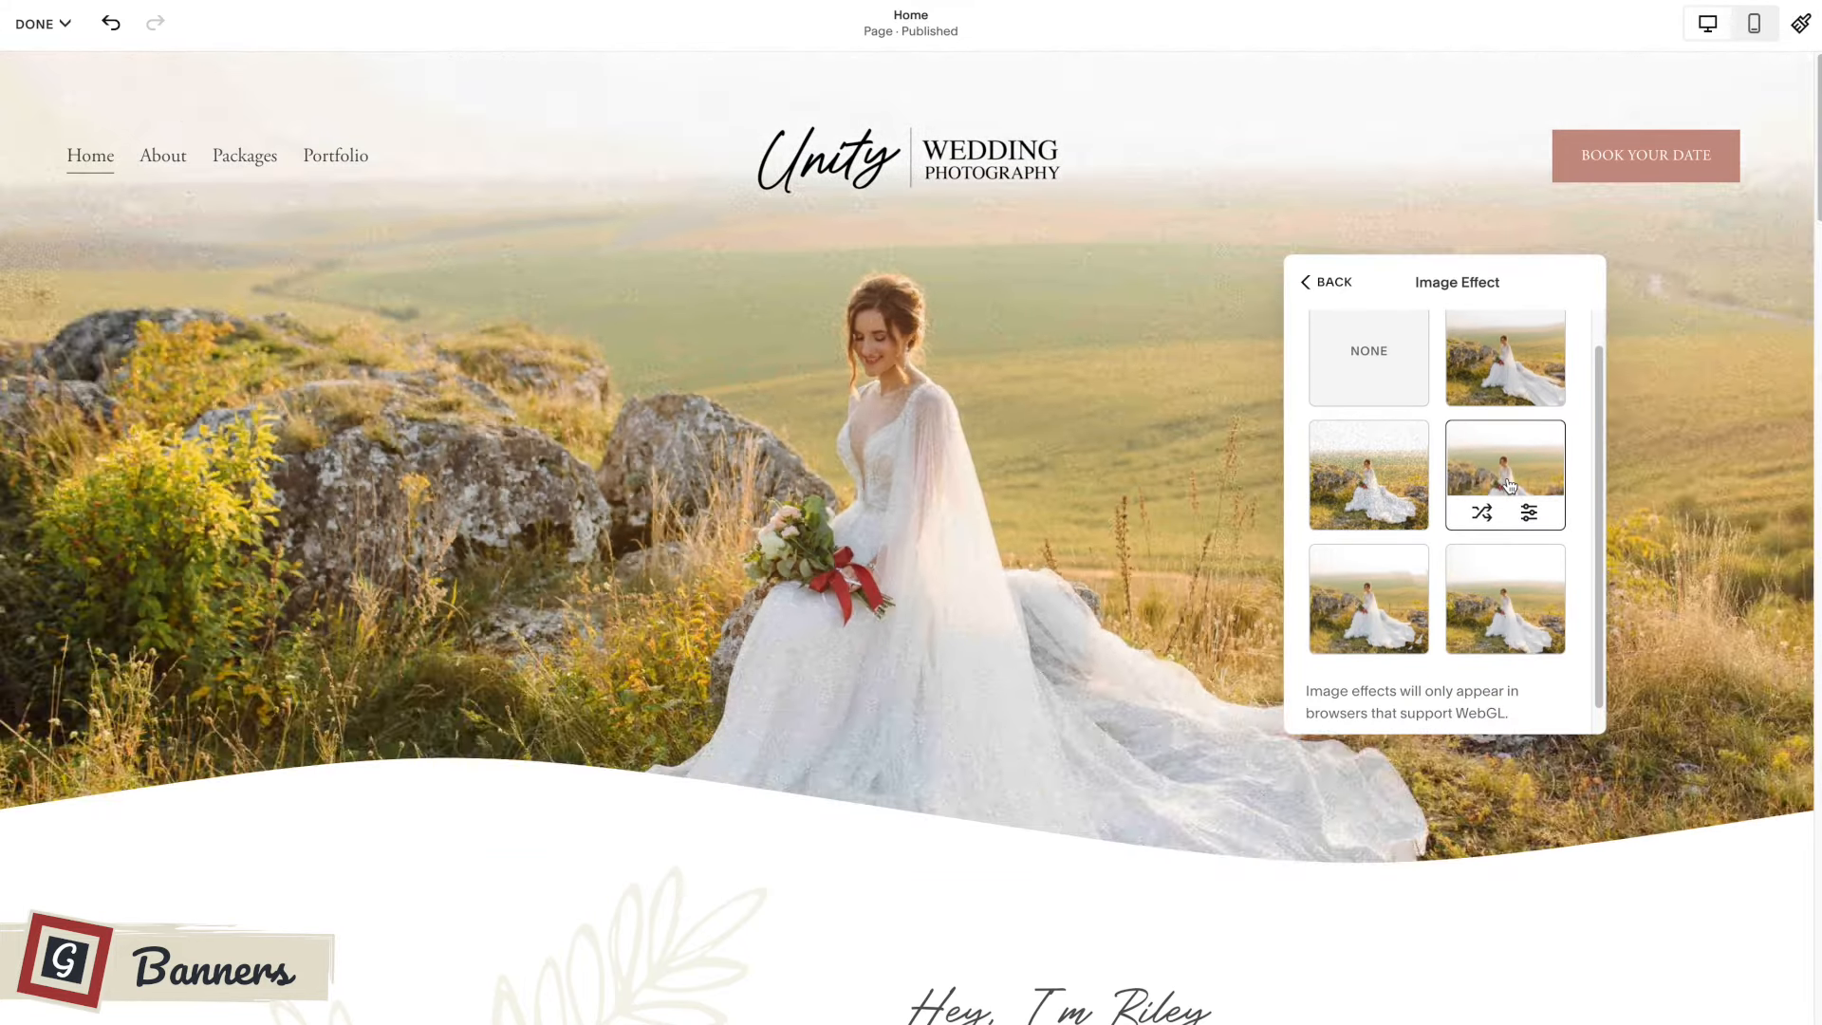
{"action": "scroll", "coordinate": [1063, 547], "scroll_direction": "down", "scroll_amount": 2}
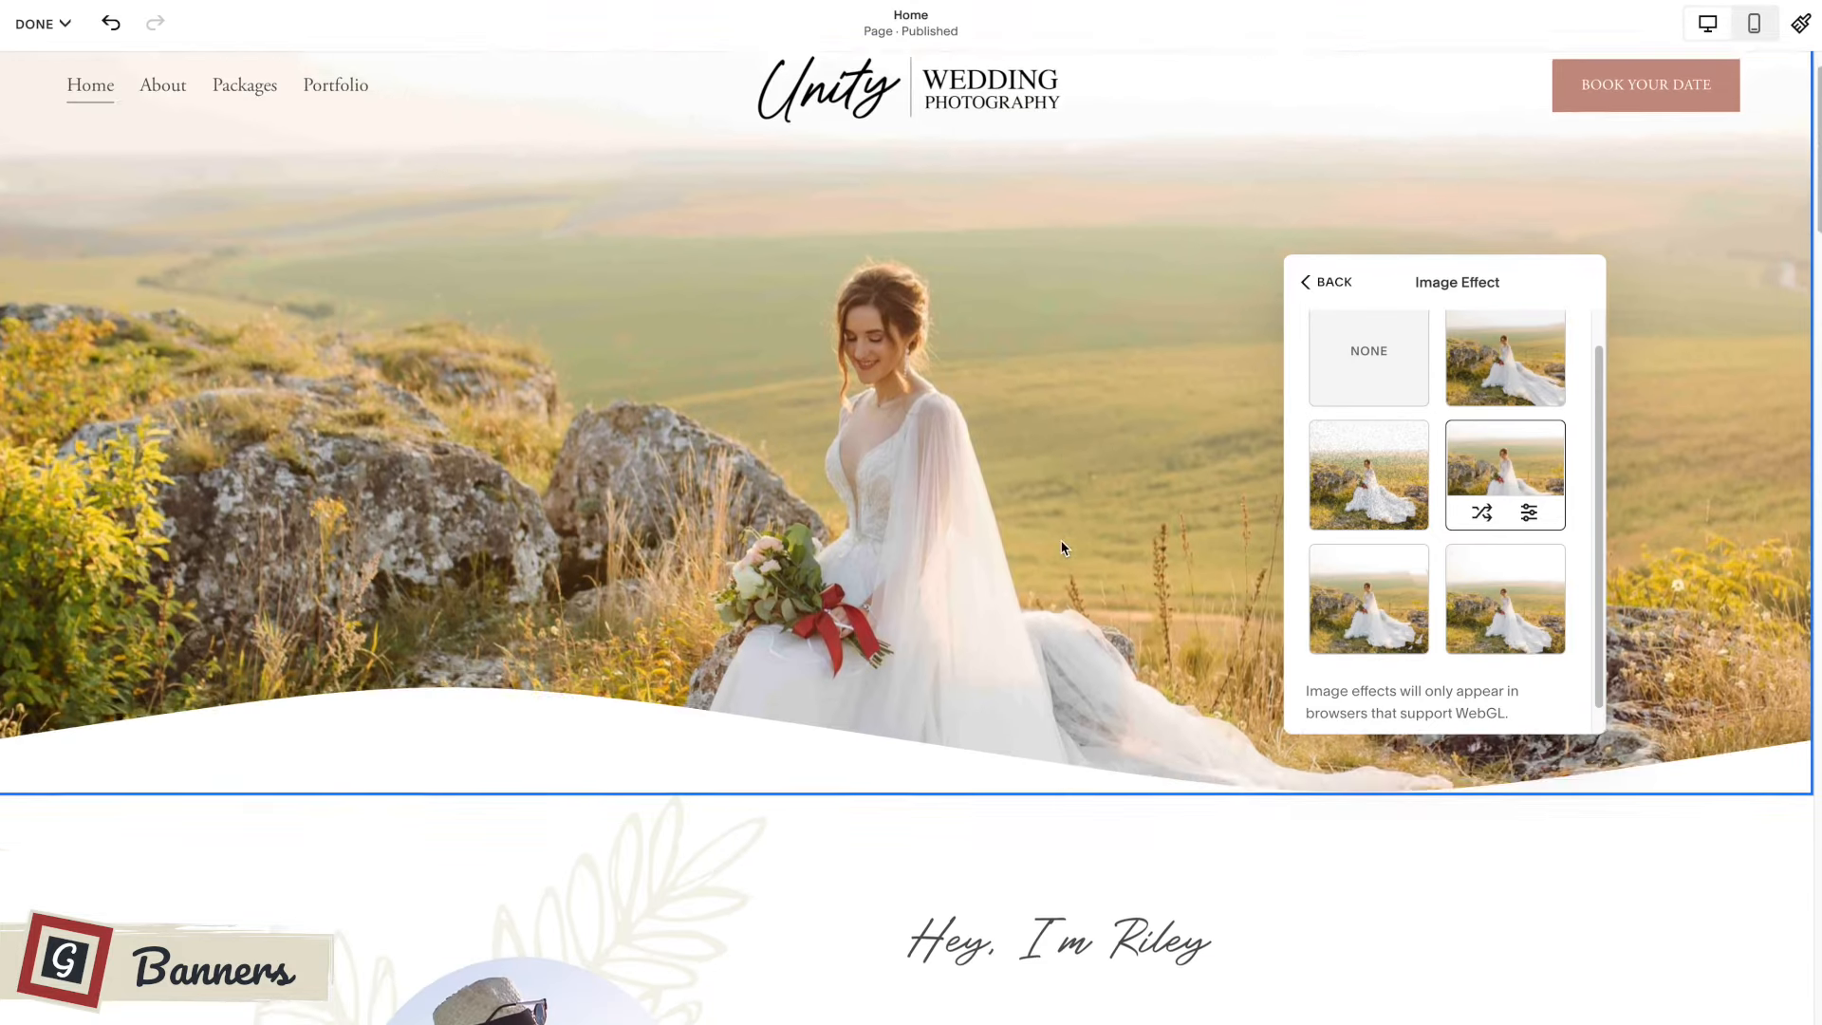
{"action": "scroll", "coordinate": [1063, 547], "scroll_direction": "up", "scroll_amount": 2}
{"action": "scroll", "coordinate": [1063, 547], "scroll_direction": "down", "scroll_amount": 4}
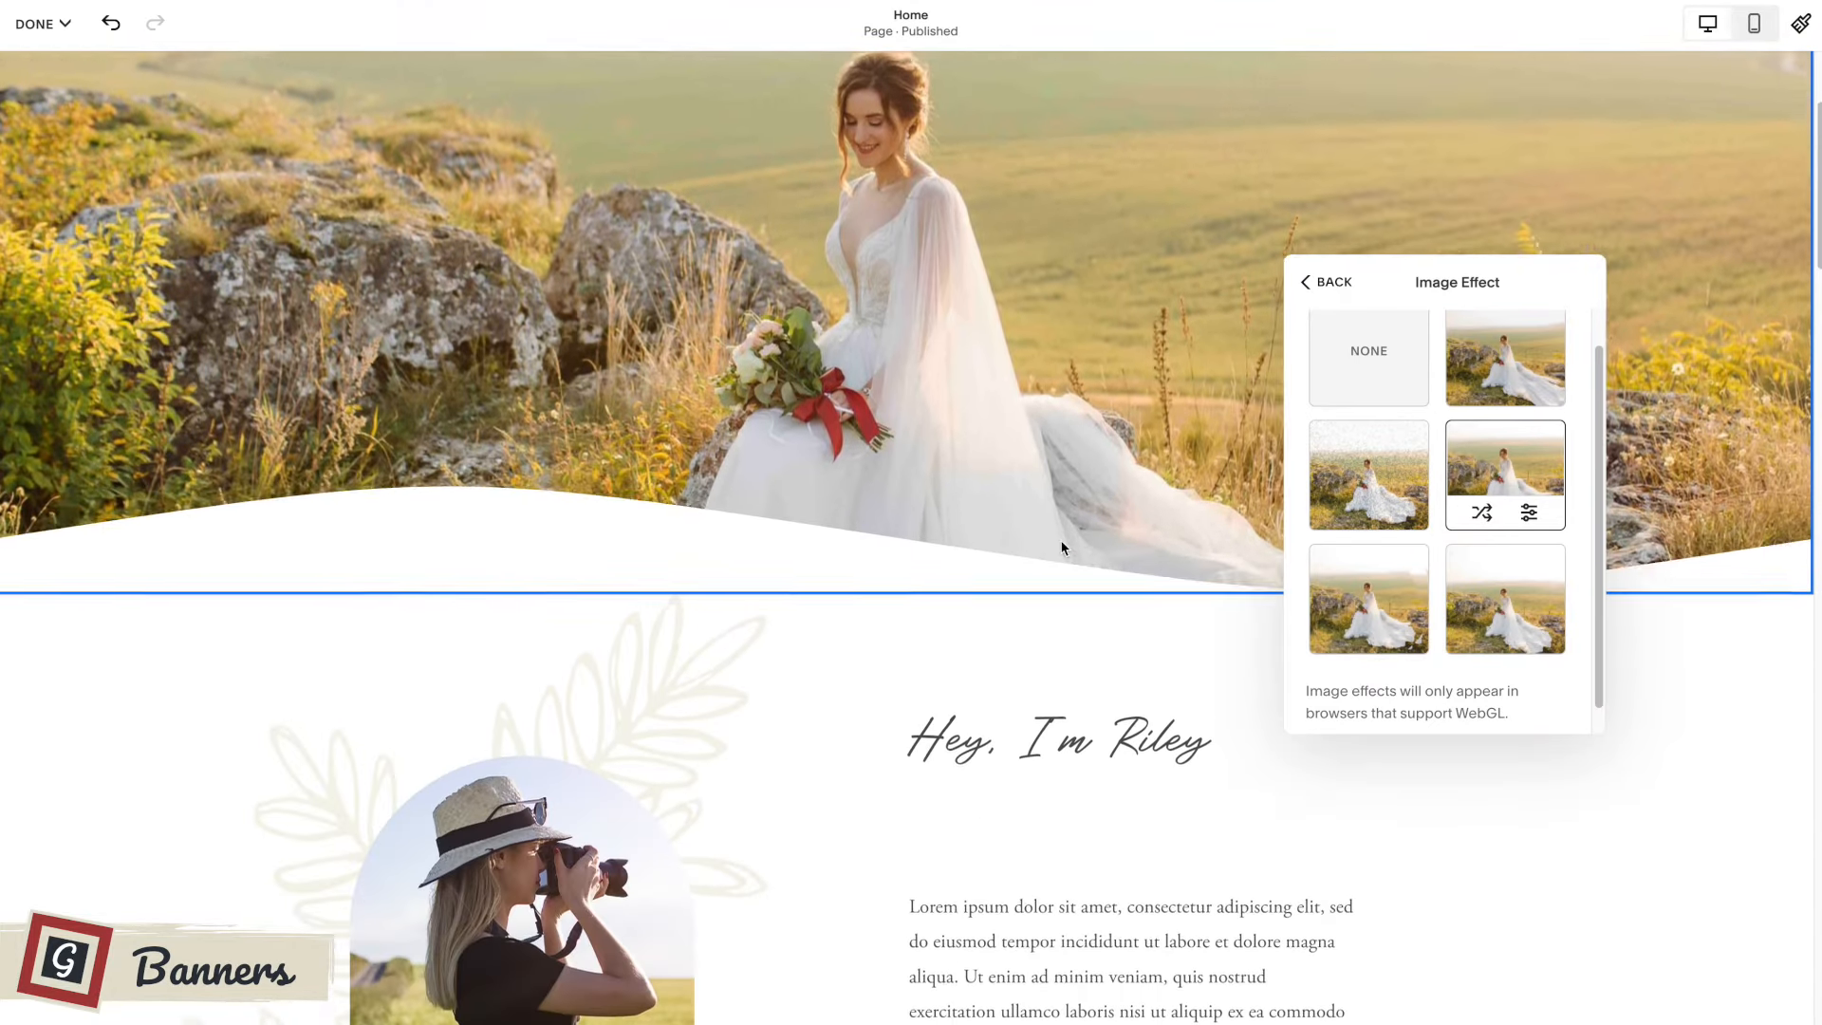
{"action": "scroll", "coordinate": [1062, 548], "scroll_direction": "down", "scroll_amount": 1}
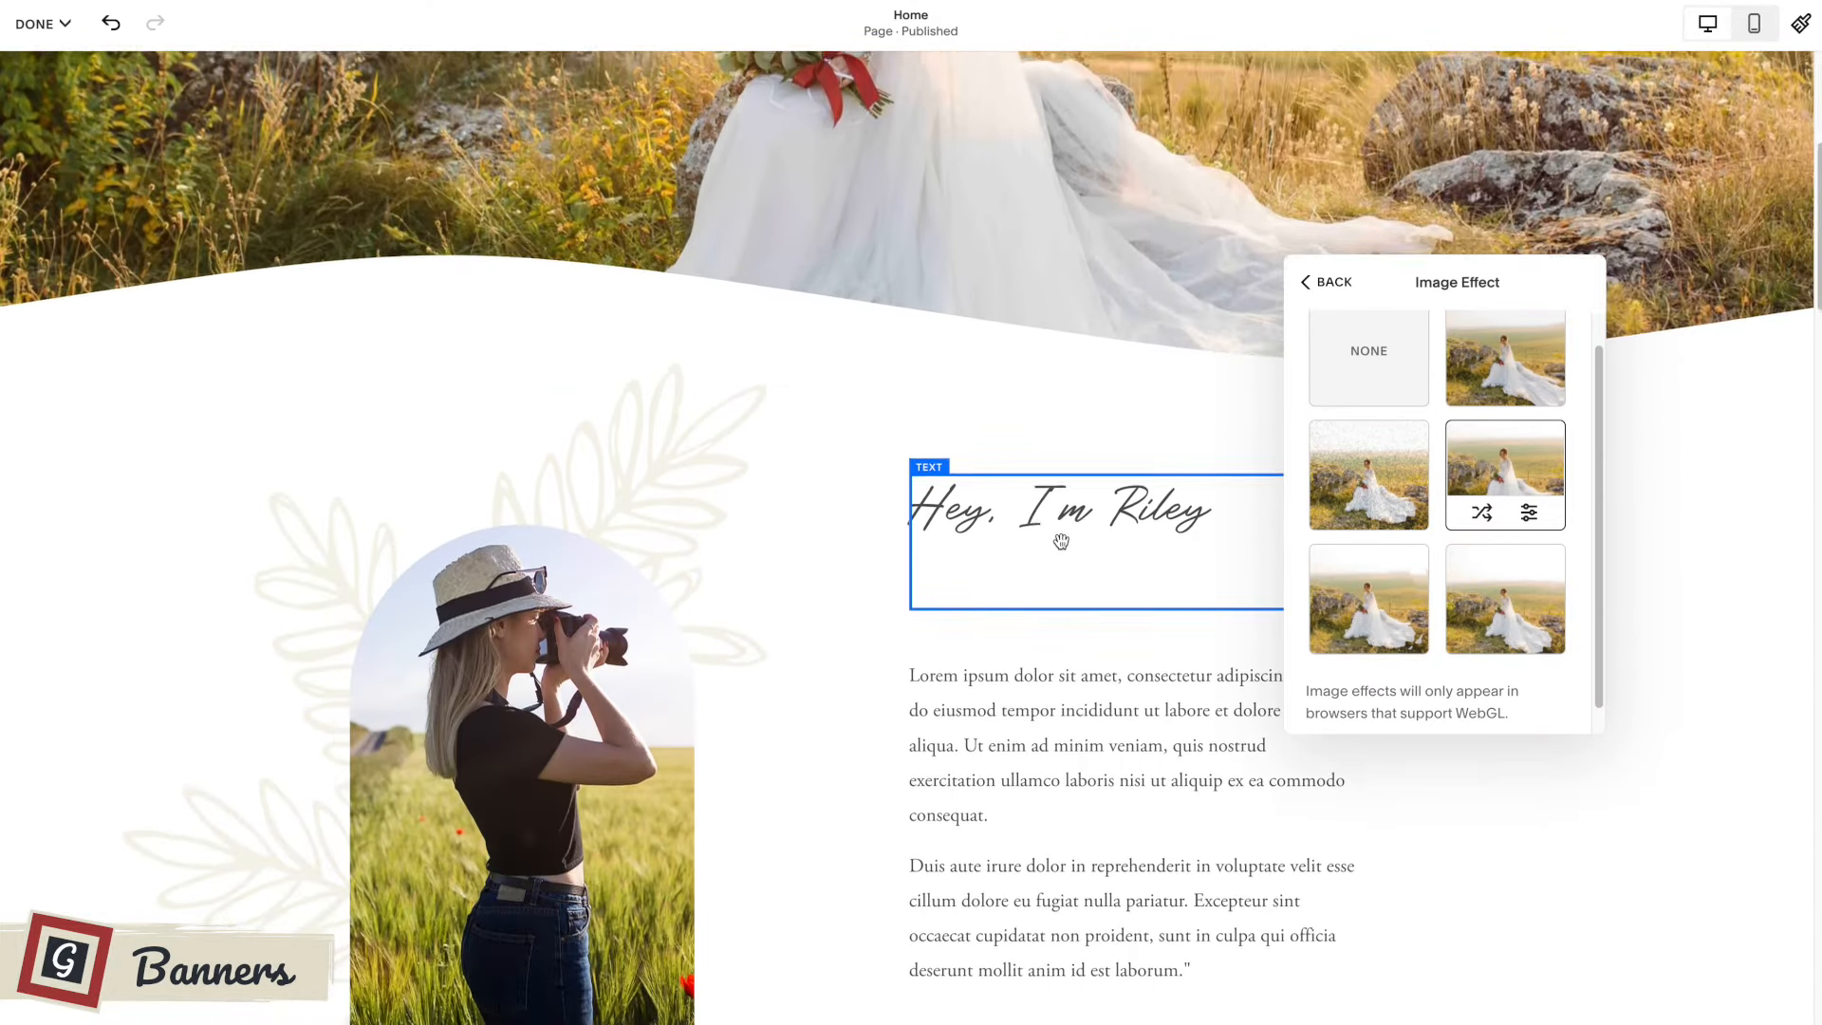
{"action": "scroll", "coordinate": [1063, 547], "scroll_direction": "up", "scroll_amount": 5}
{"action": "scroll", "coordinate": [1063, 548], "scroll_direction": "up", "scroll_amount": 1}
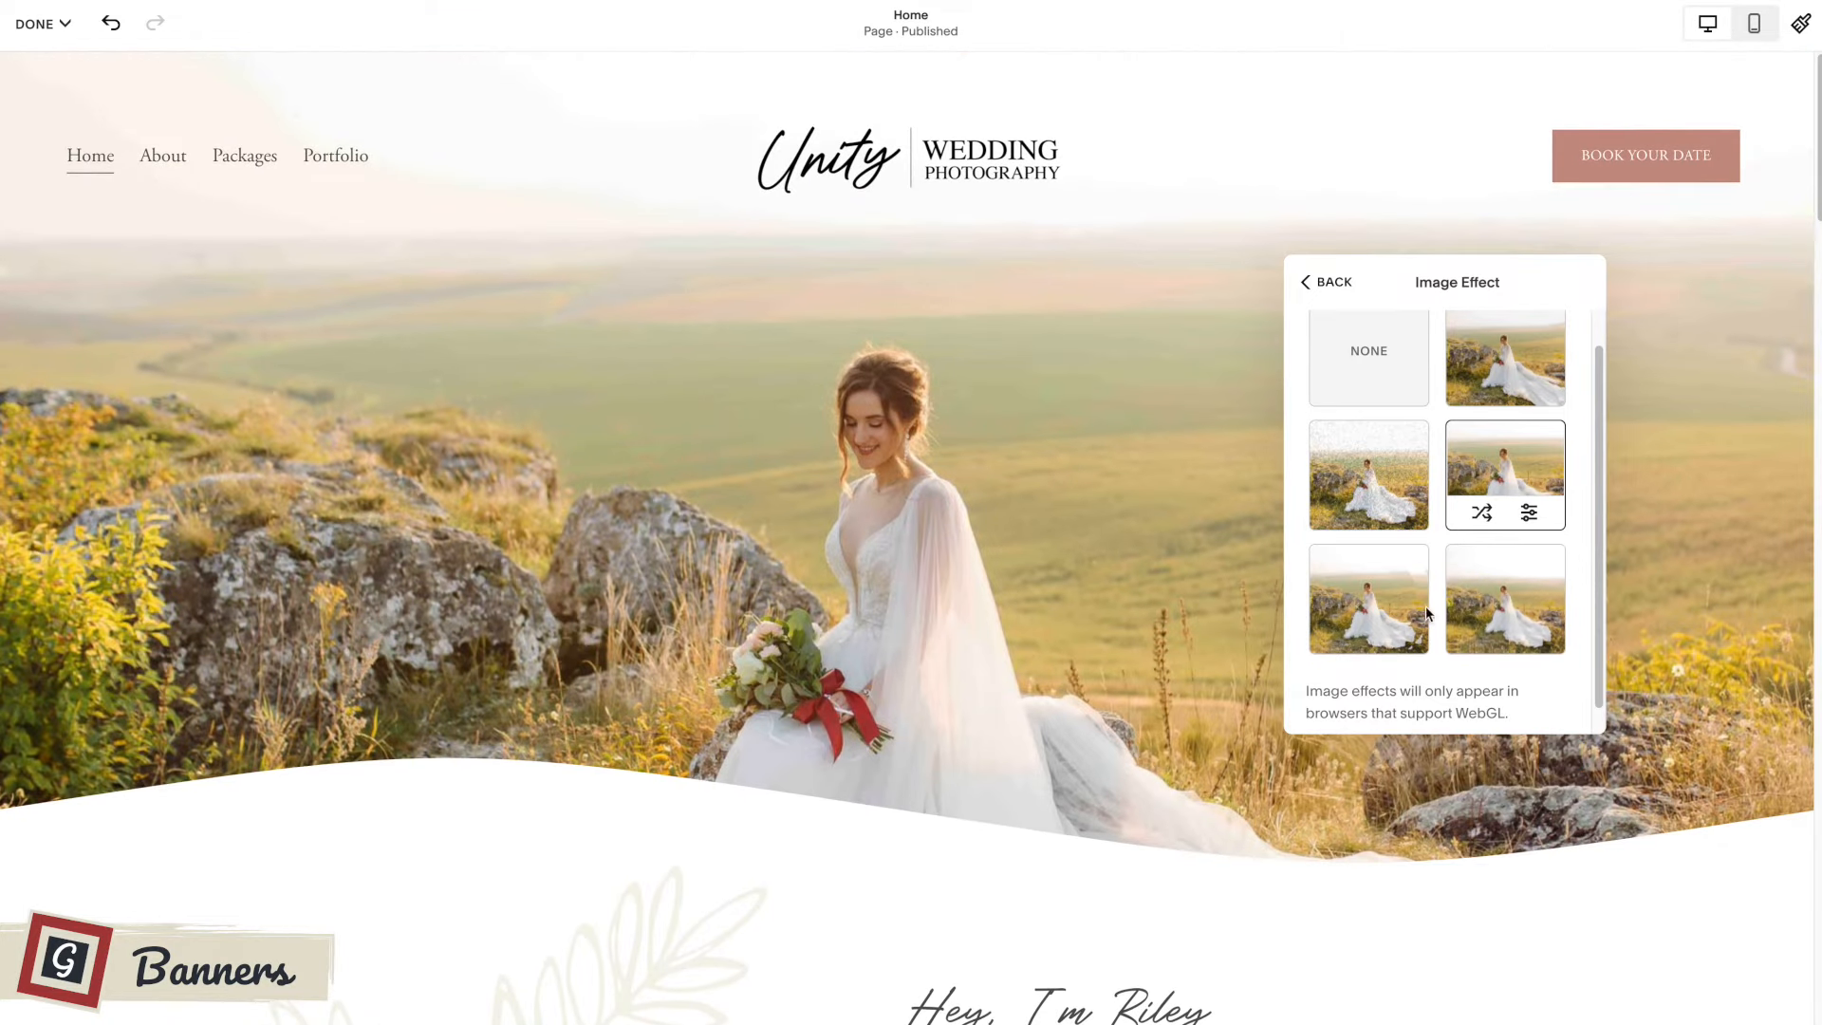
Try the fourth image effect on the banner while scrolling, and reset the image effect to None.
{"action": "left_click", "coordinate": [1387, 615]}
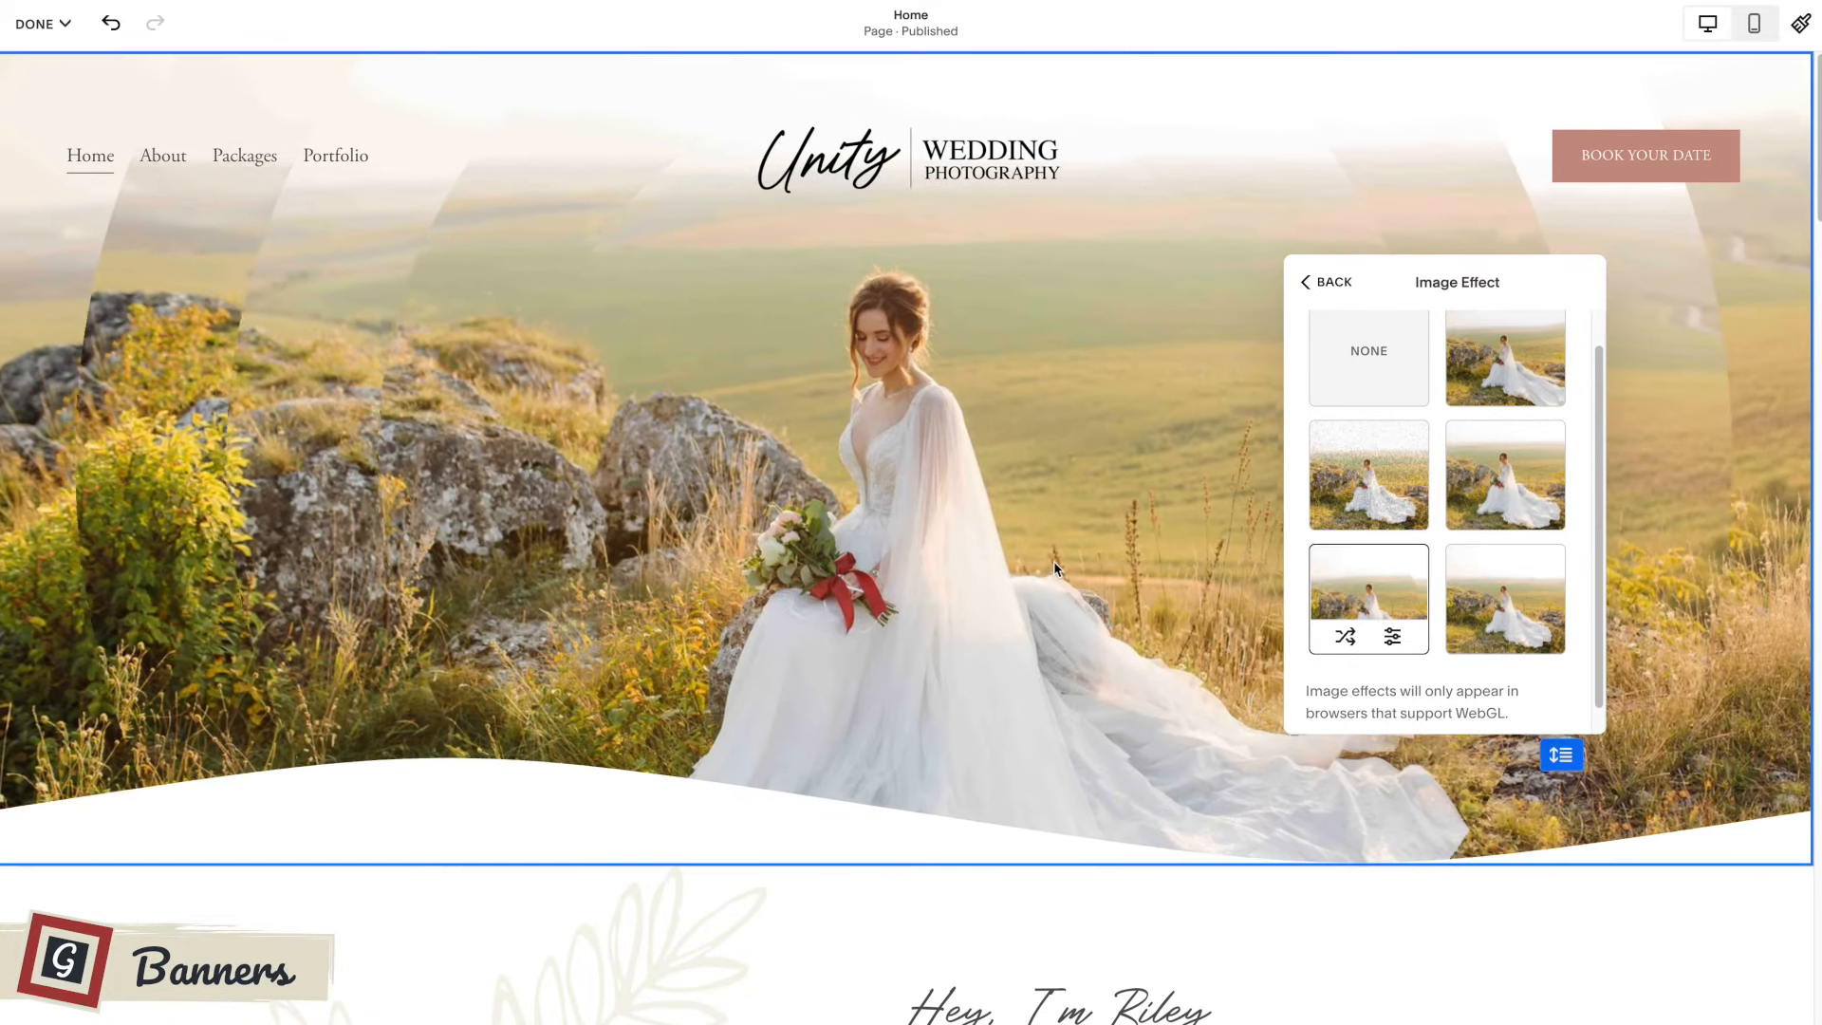
{"action": "scroll", "coordinate": [1053, 561], "scroll_direction": "down", "scroll_amount": 4}
{"action": "scroll", "coordinate": [1053, 561], "scroll_direction": "up", "scroll_amount": 4}
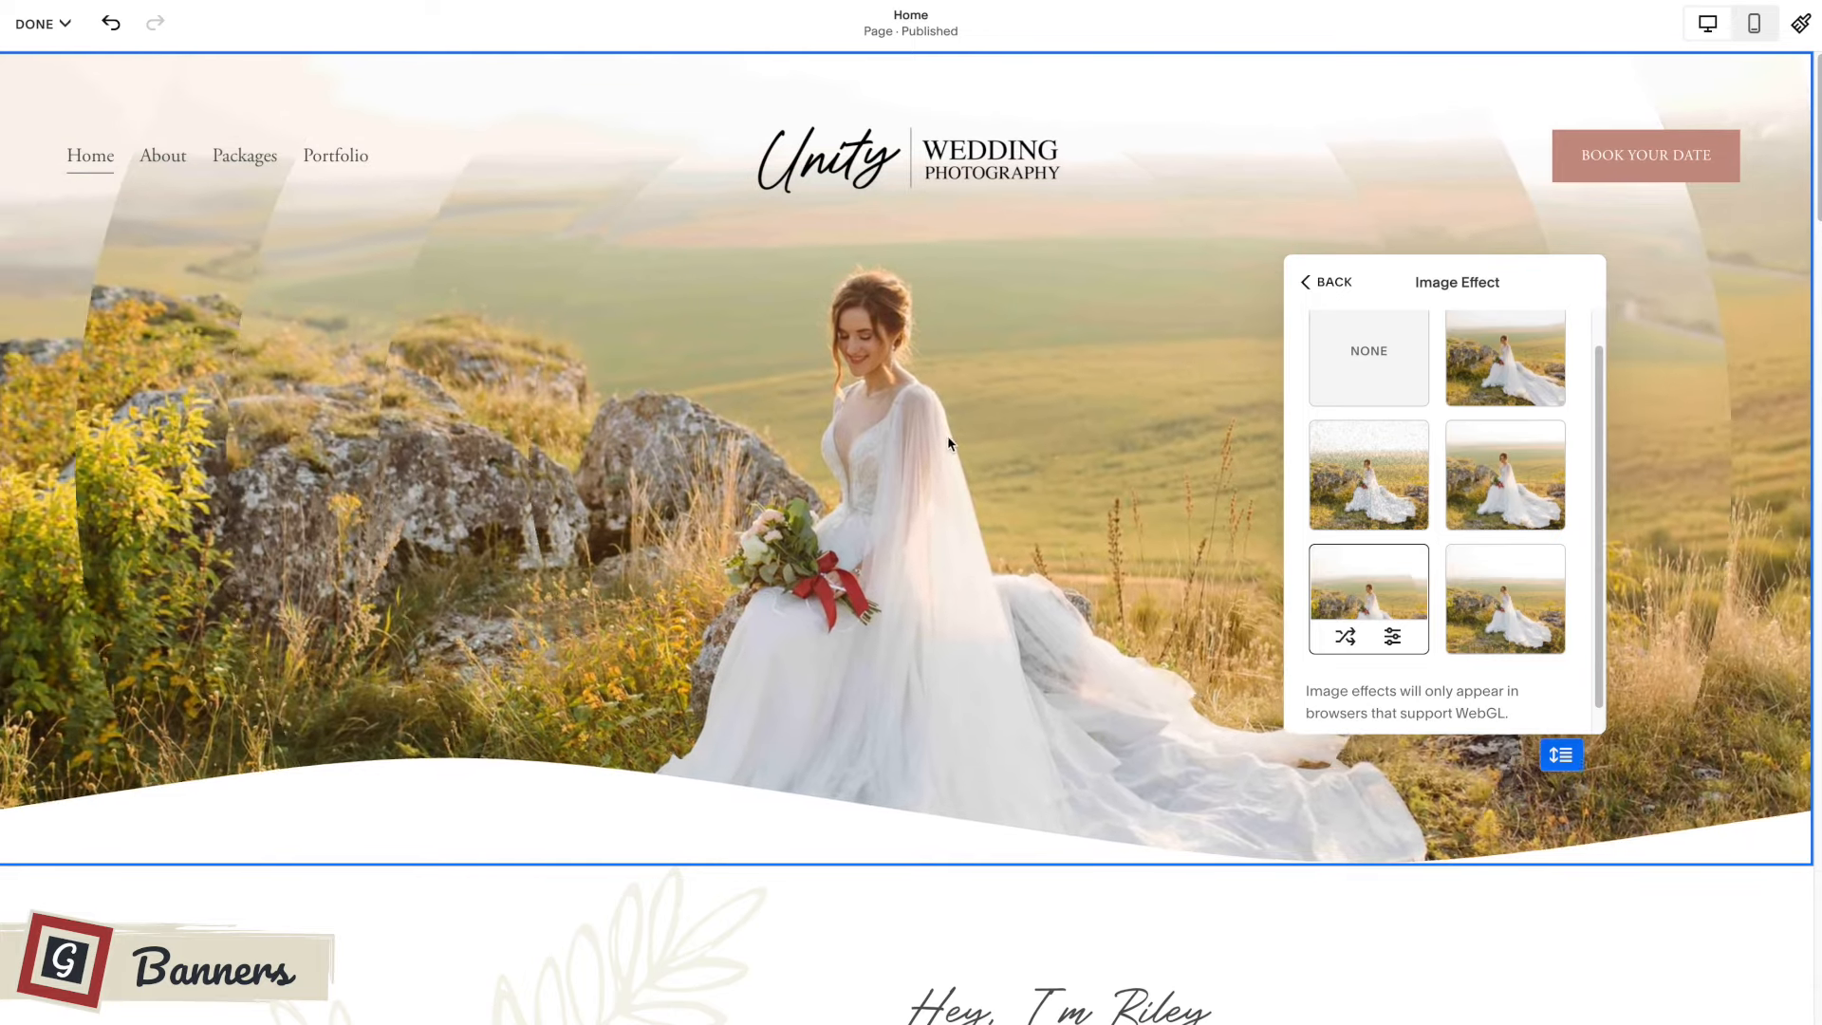
{"action": "scroll", "coordinate": [1418, 496], "scroll_direction": "down", "scroll_amount": 1}
{"action": "scroll", "coordinate": [1417, 496], "scroll_direction": "up", "scroll_amount": 2}
{"action": "left_click", "coordinate": [1368, 389]}
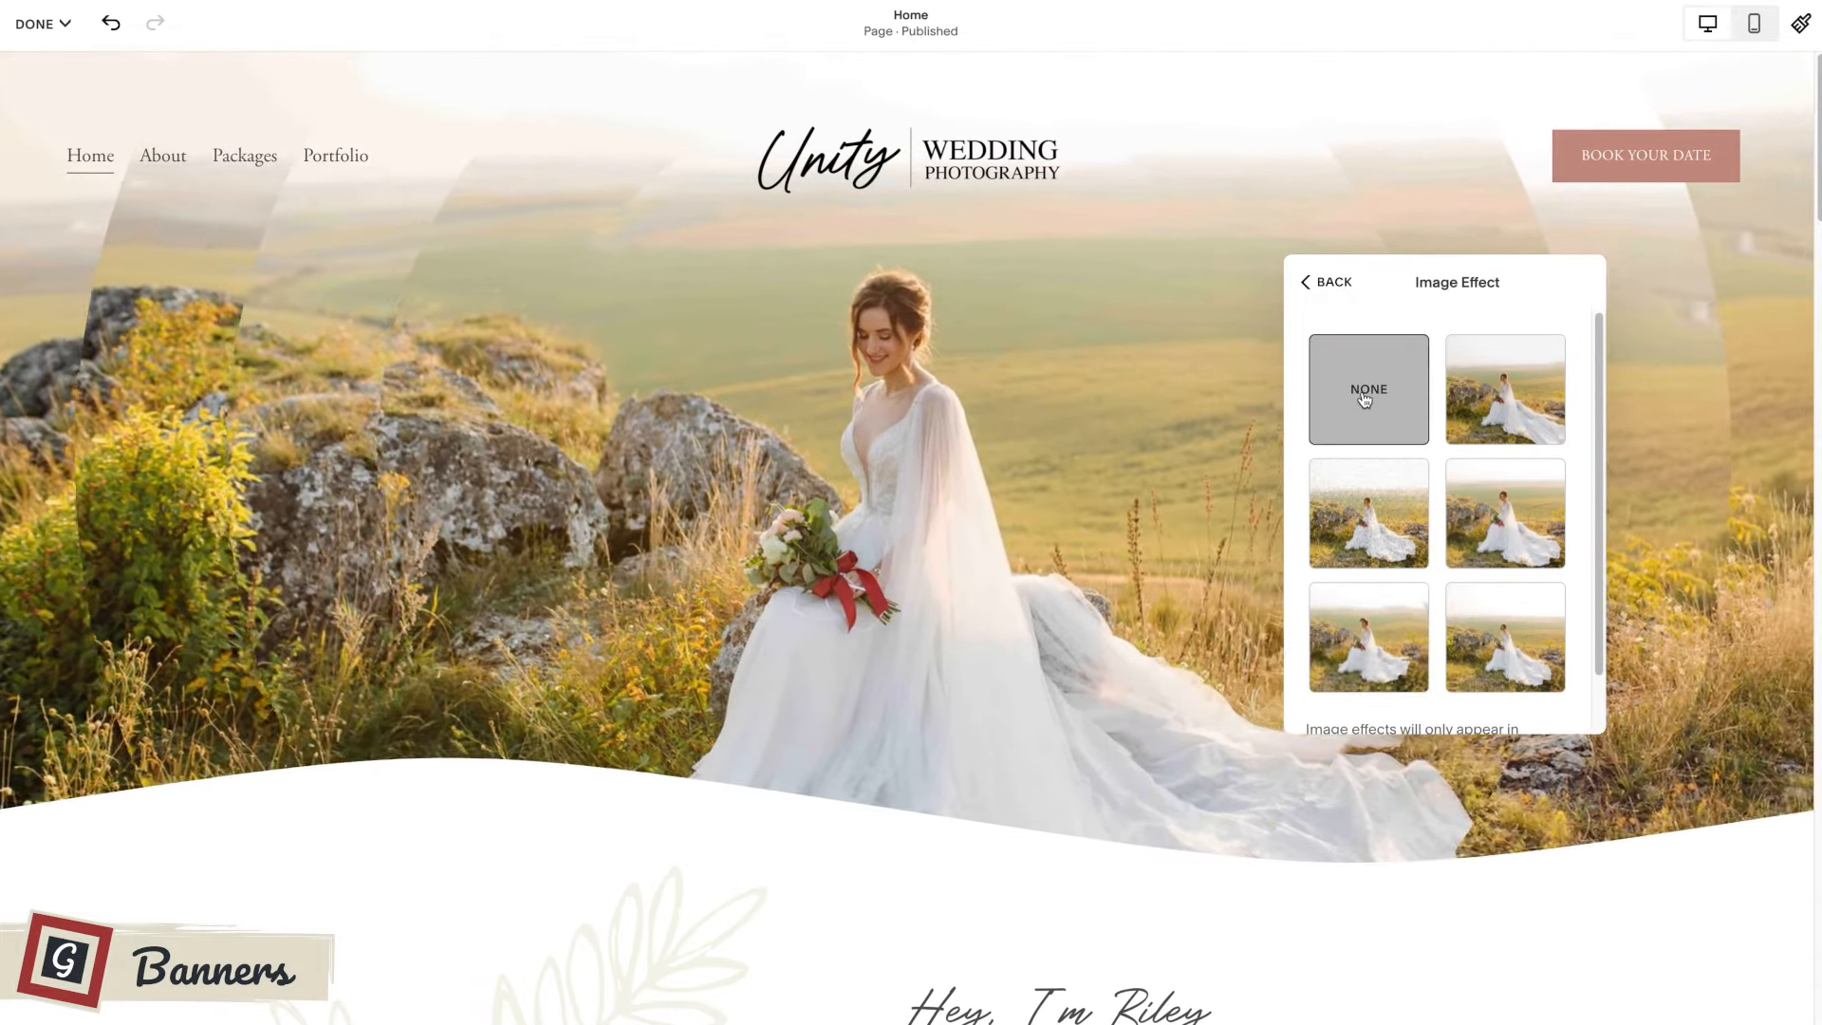
{"action": "left_click", "coordinate": [1333, 283]}
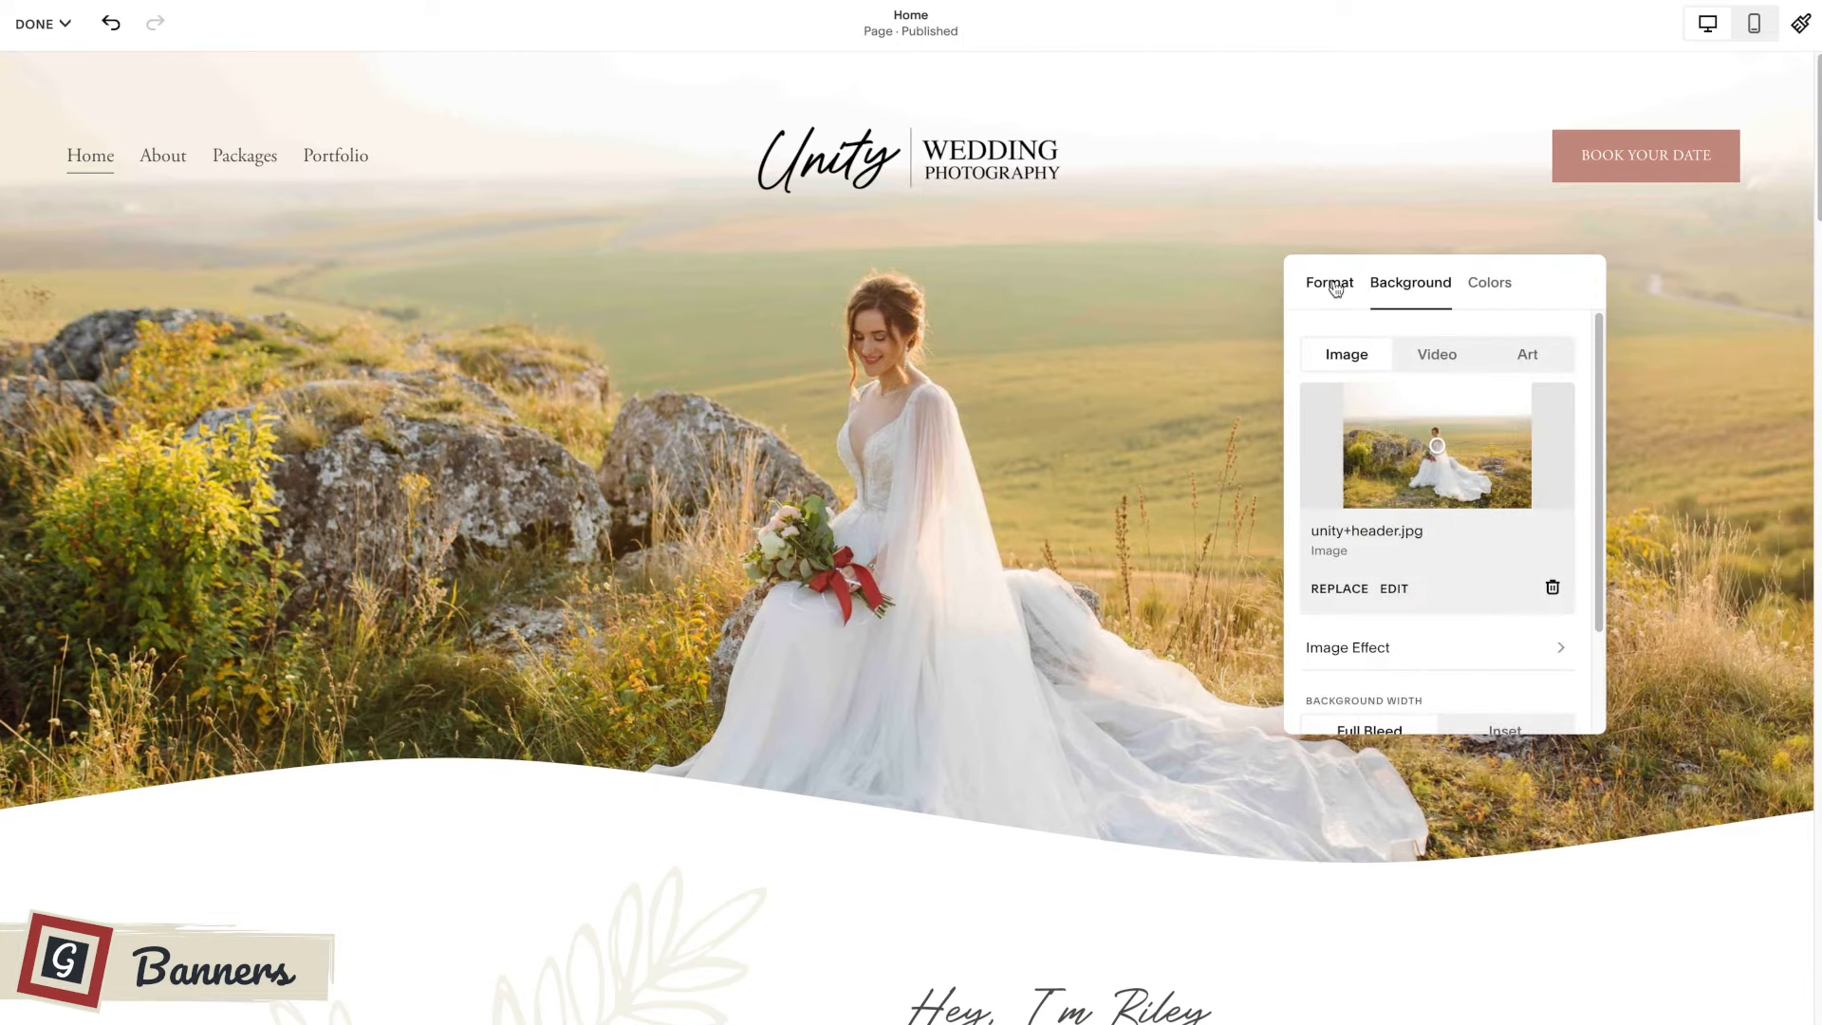
Open the top banner section's format settings and bring up the shape options of its divider.
{"action": "scroll", "coordinate": [939, 504], "scroll_direction": "down", "scroll_amount": 1}
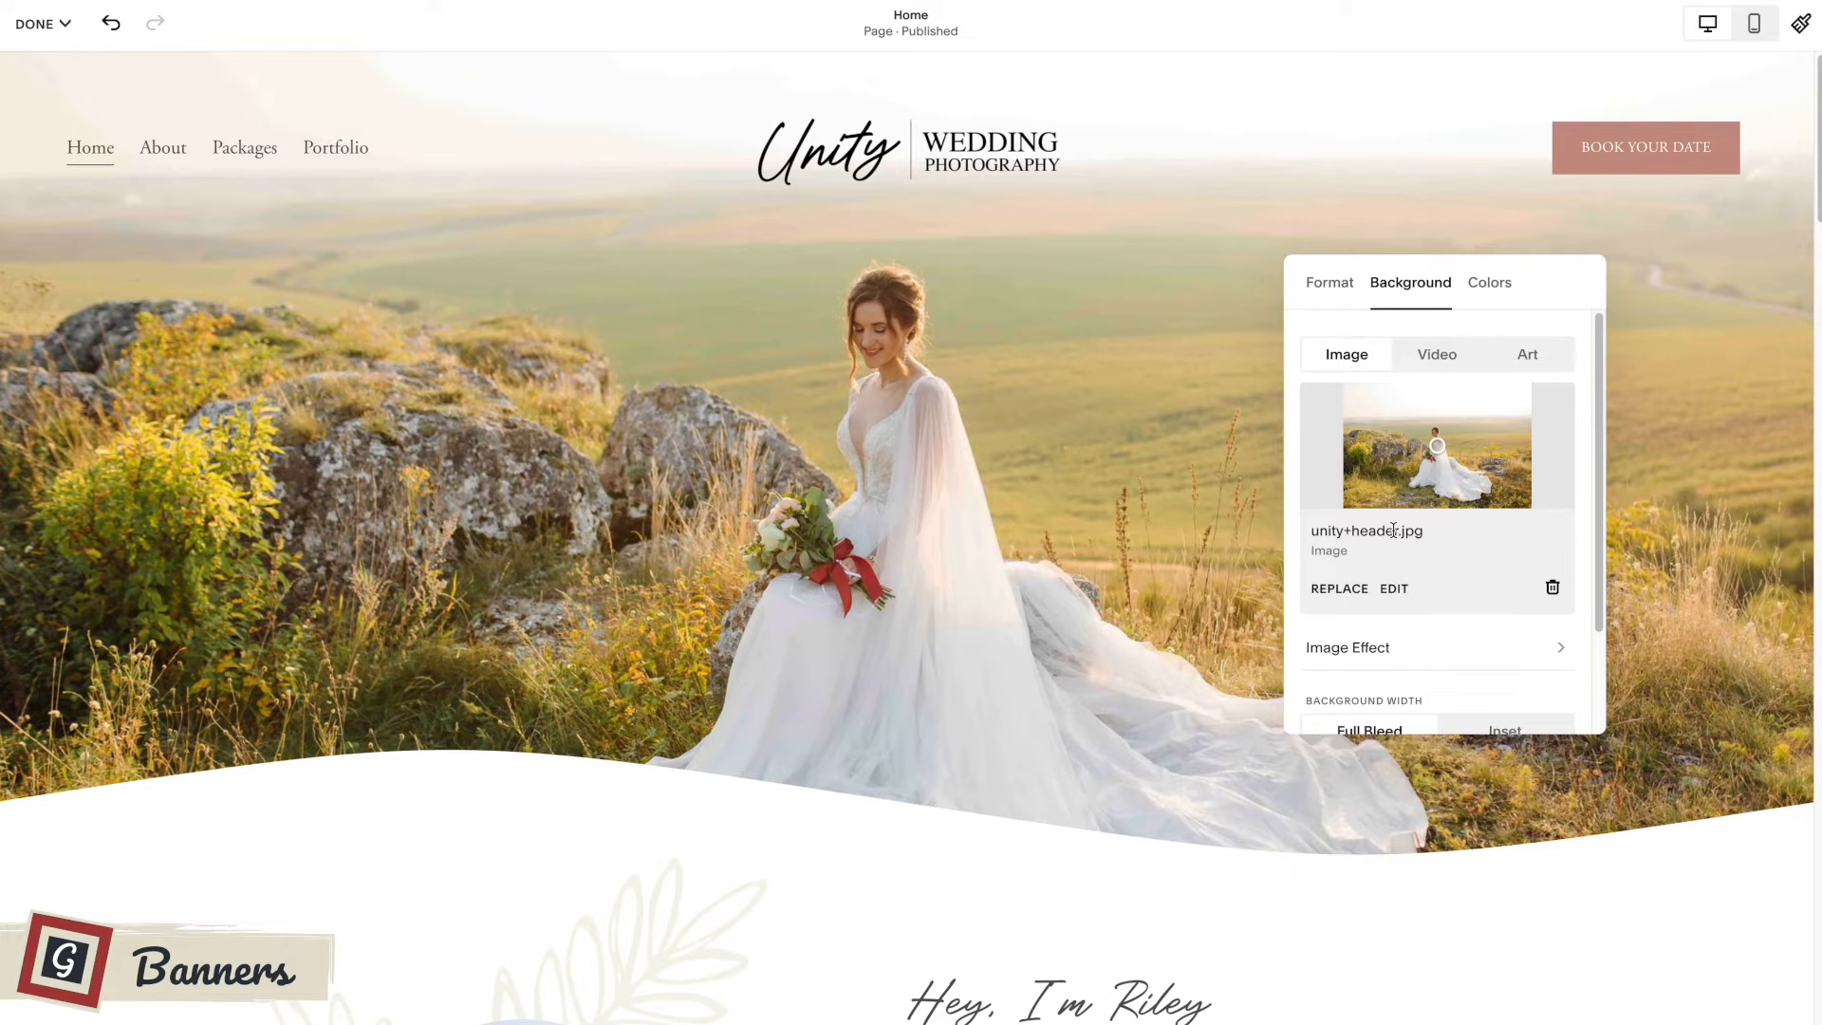
{"action": "scroll", "coordinate": [1393, 530], "scroll_direction": "down", "scroll_amount": 2}
{"action": "left_click", "coordinate": [1330, 281]}
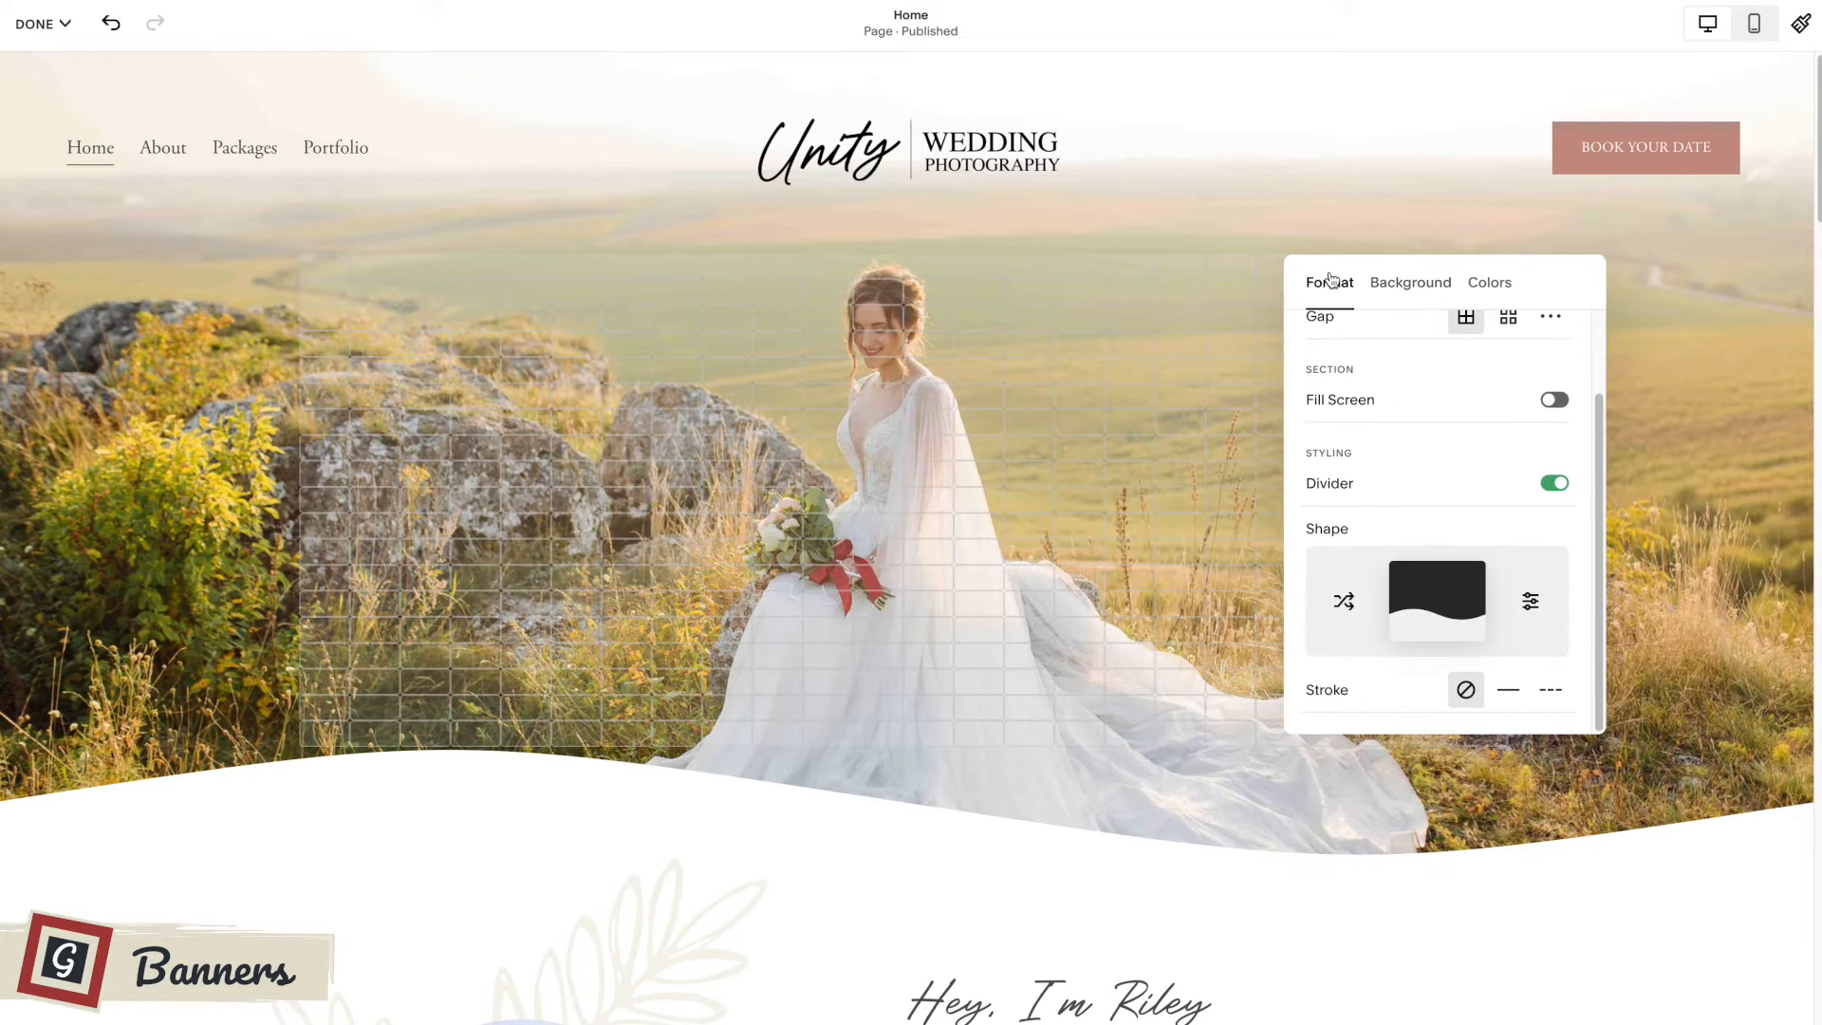
{"action": "scroll", "coordinate": [1423, 471], "scroll_direction": "up", "scroll_amount": 2}
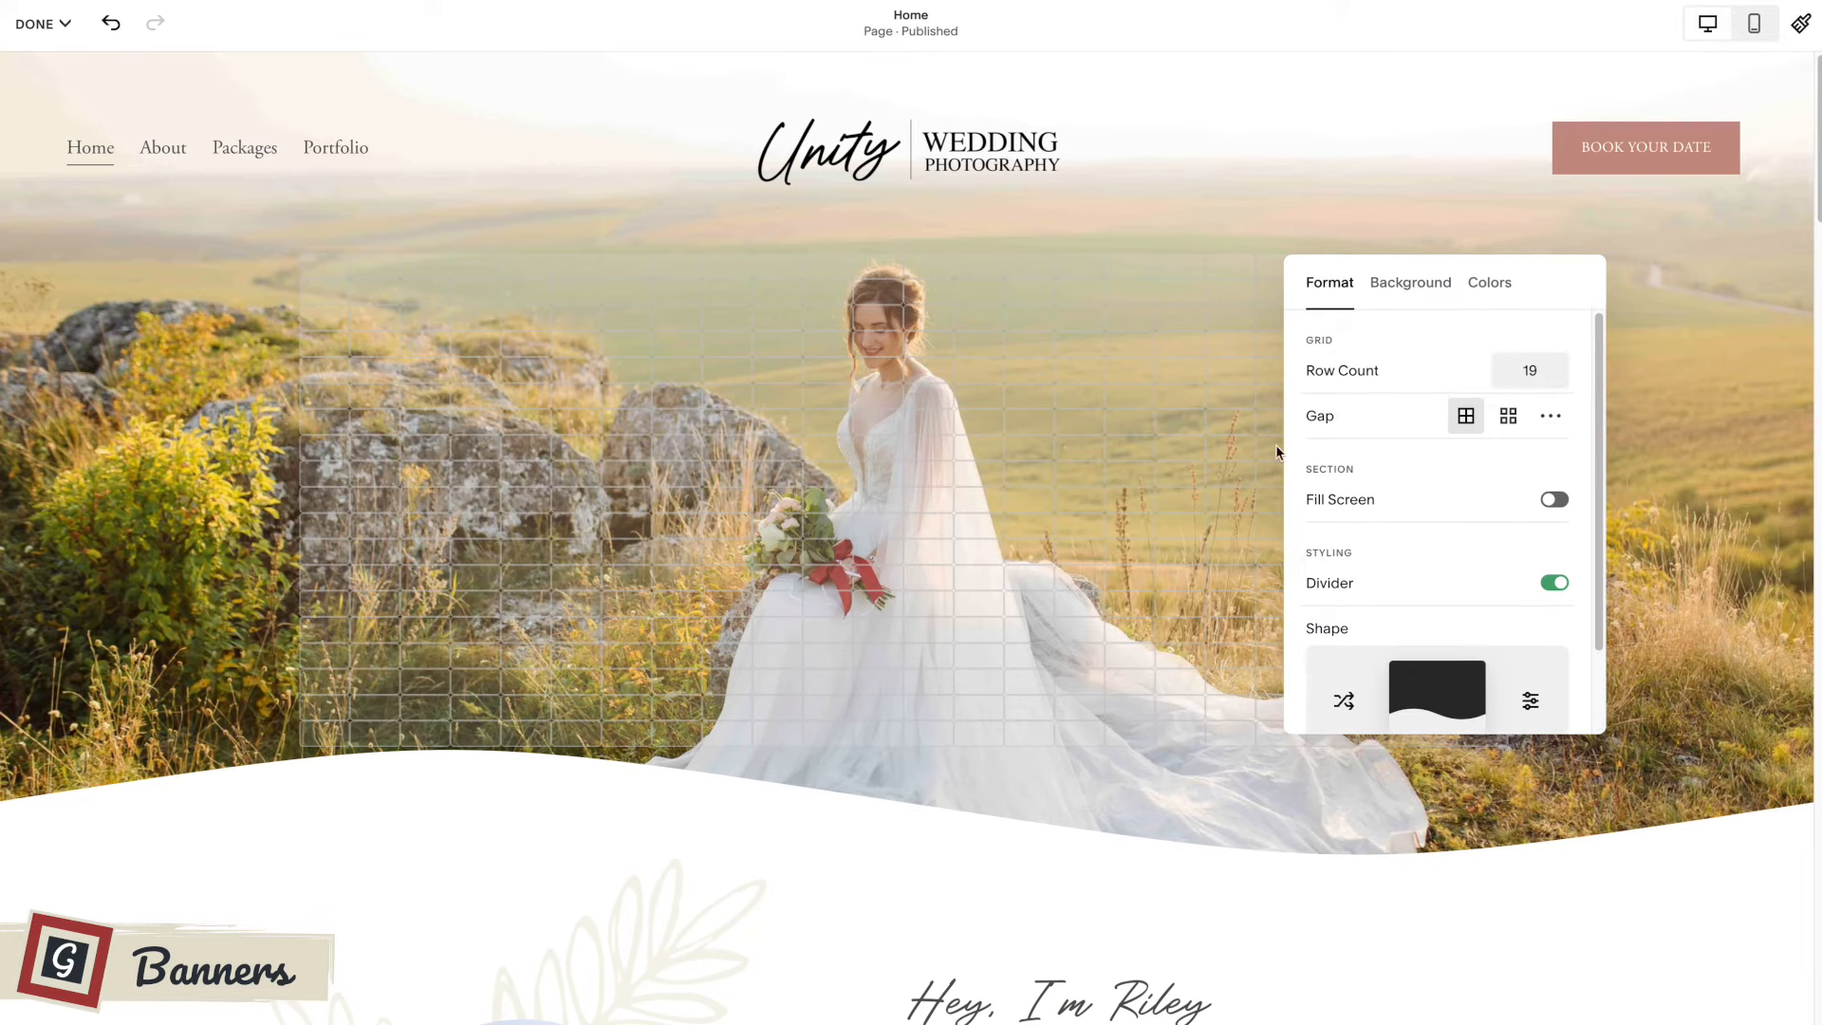
{"action": "left_click", "coordinate": [1152, 437]}
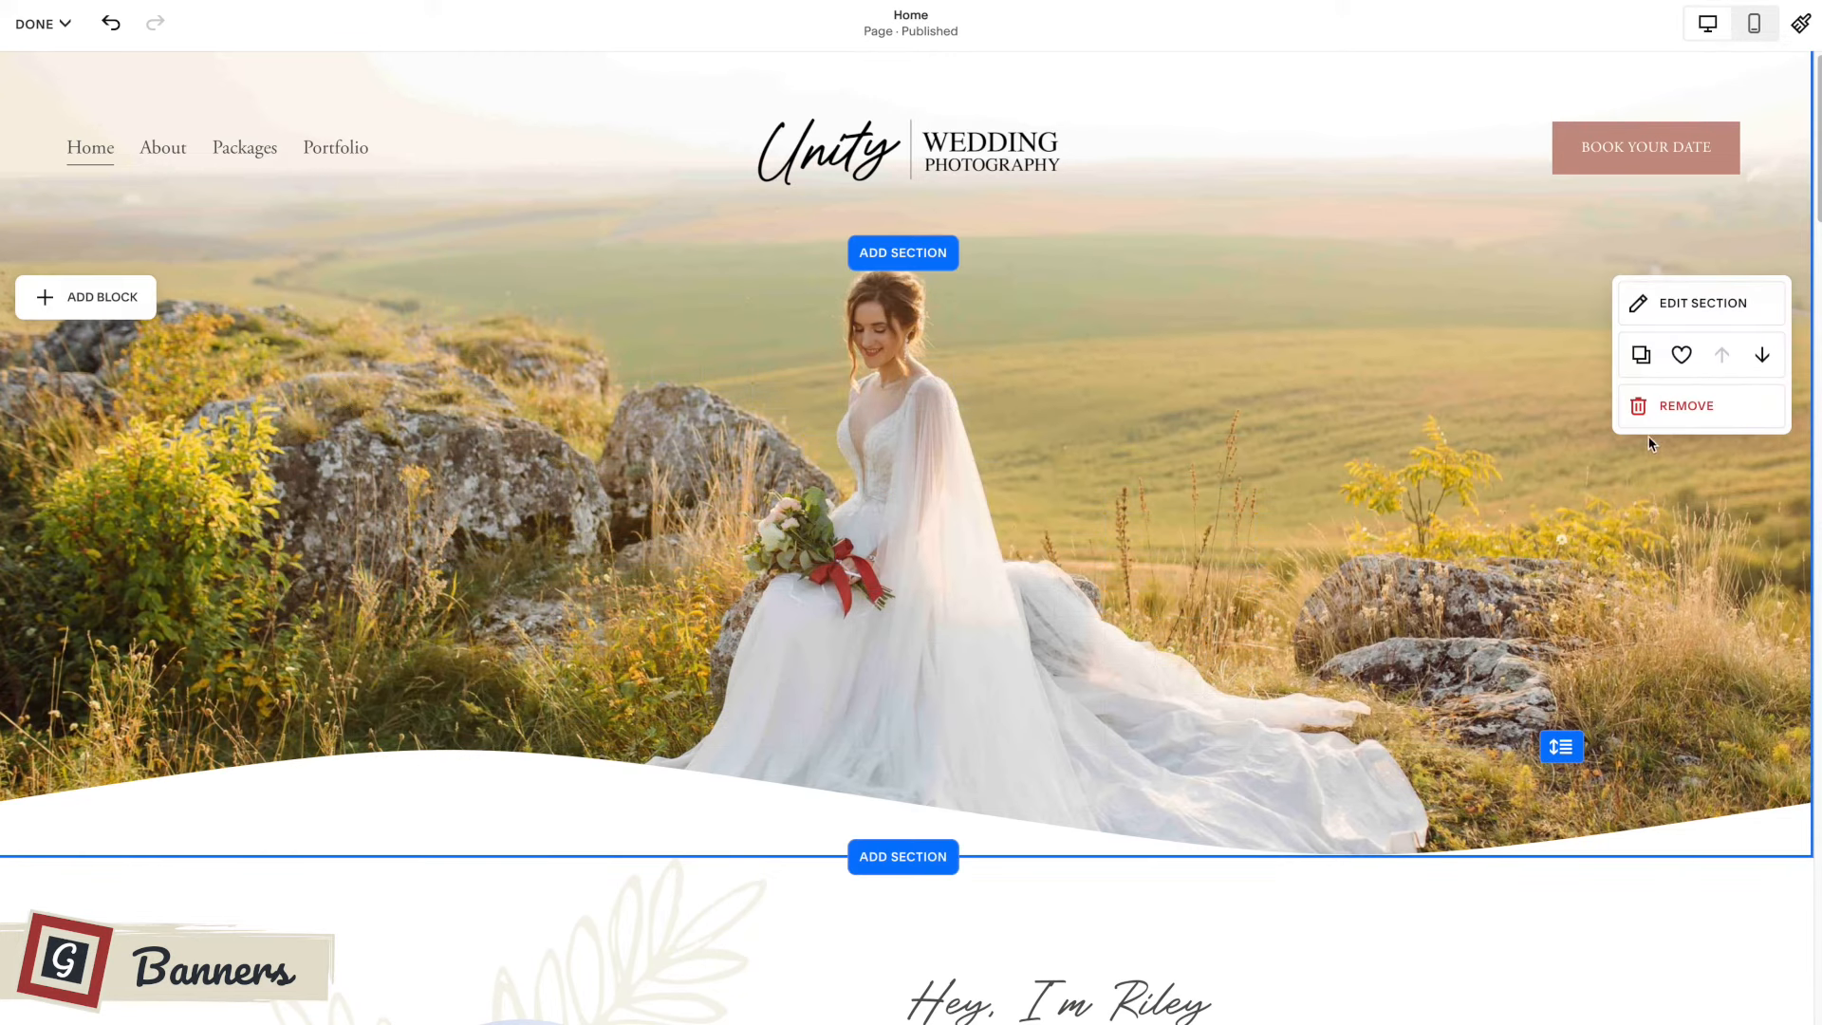
{"action": "left_click", "coordinate": [1674, 303]}
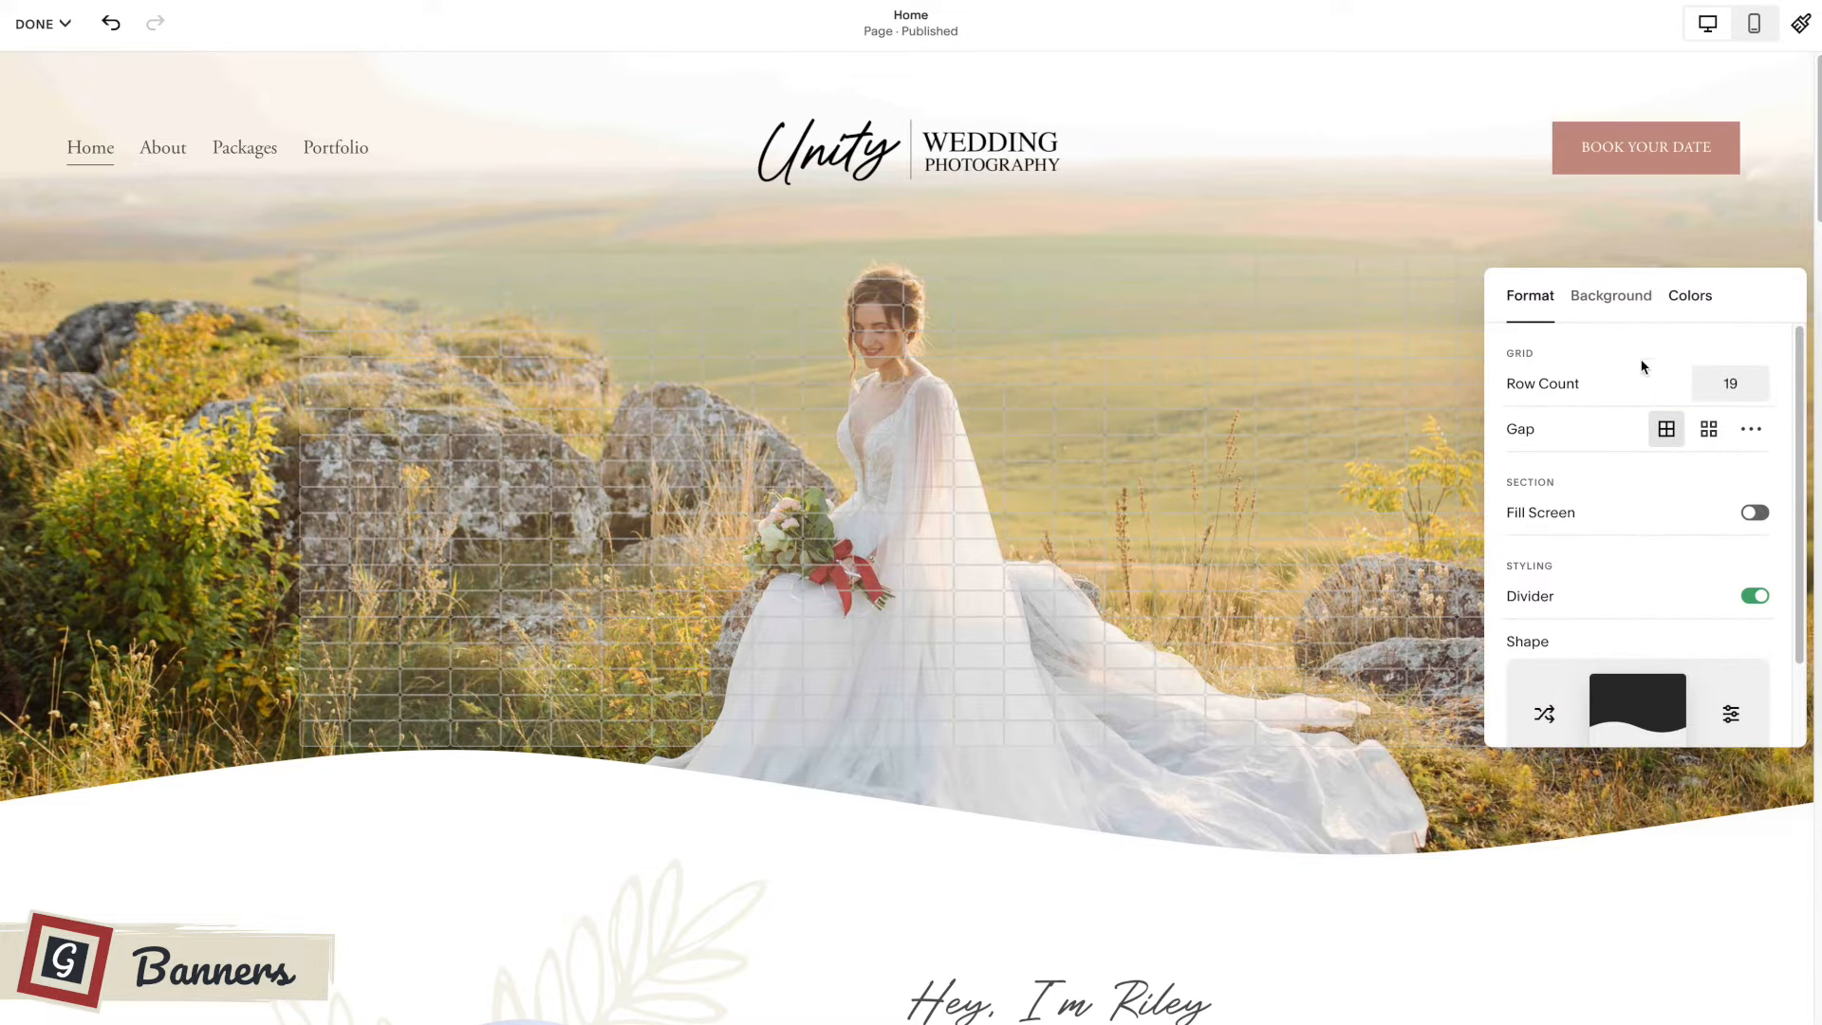
{"action": "left_click_drag", "start_coordinate": [1722, 286], "coordinate": [1372, 267]}
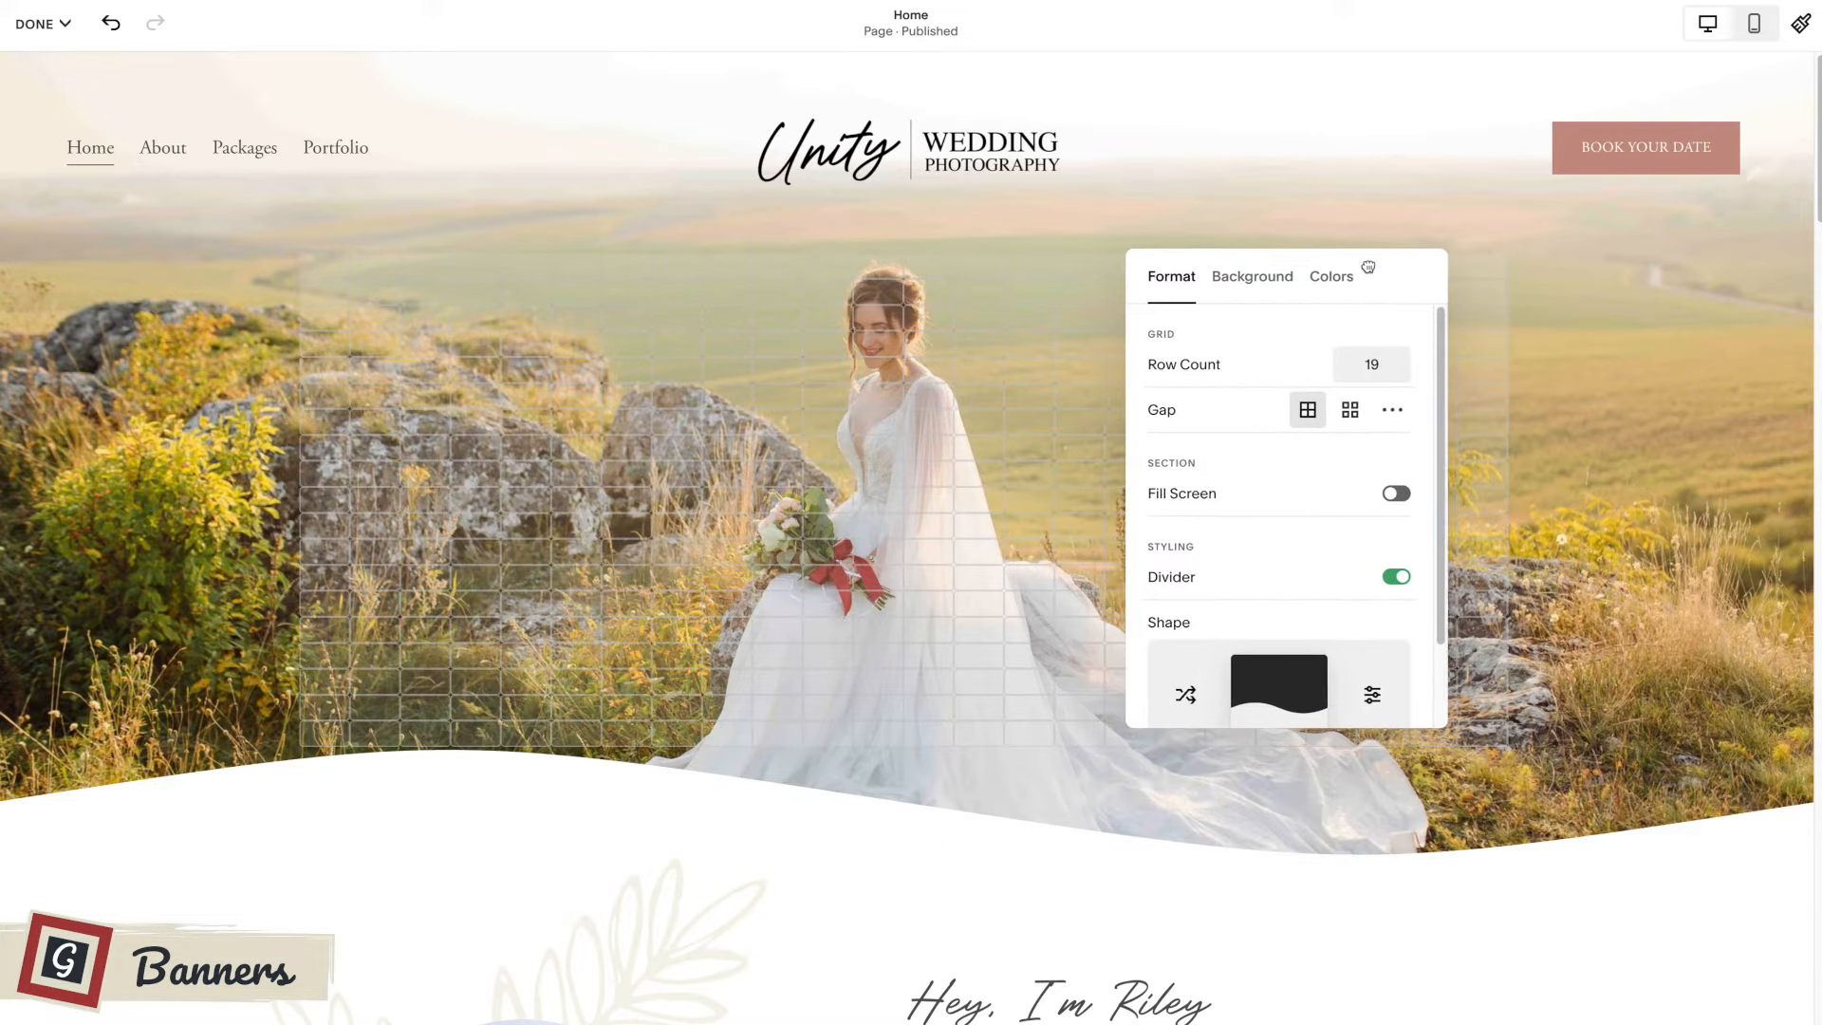
{"action": "scroll", "coordinate": [1339, 583], "scroll_direction": "down", "scroll_amount": 2}
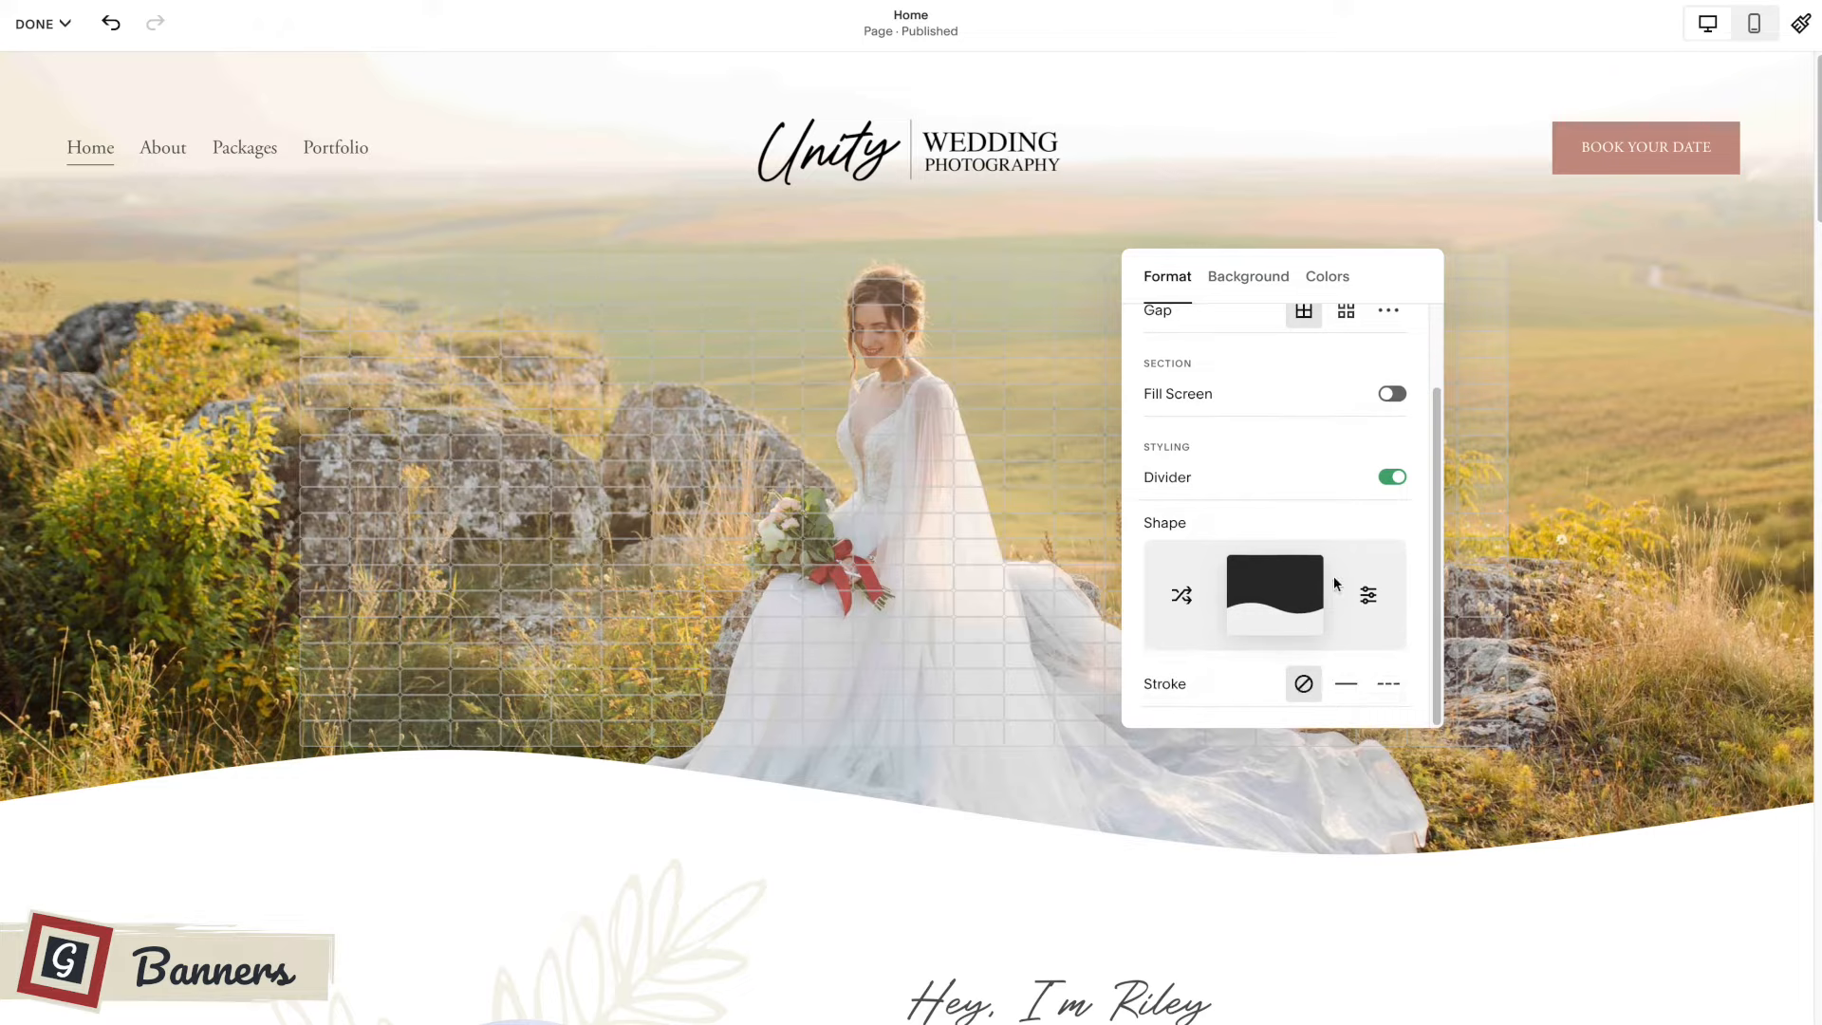
{"action": "left_click", "coordinate": [1267, 595]}
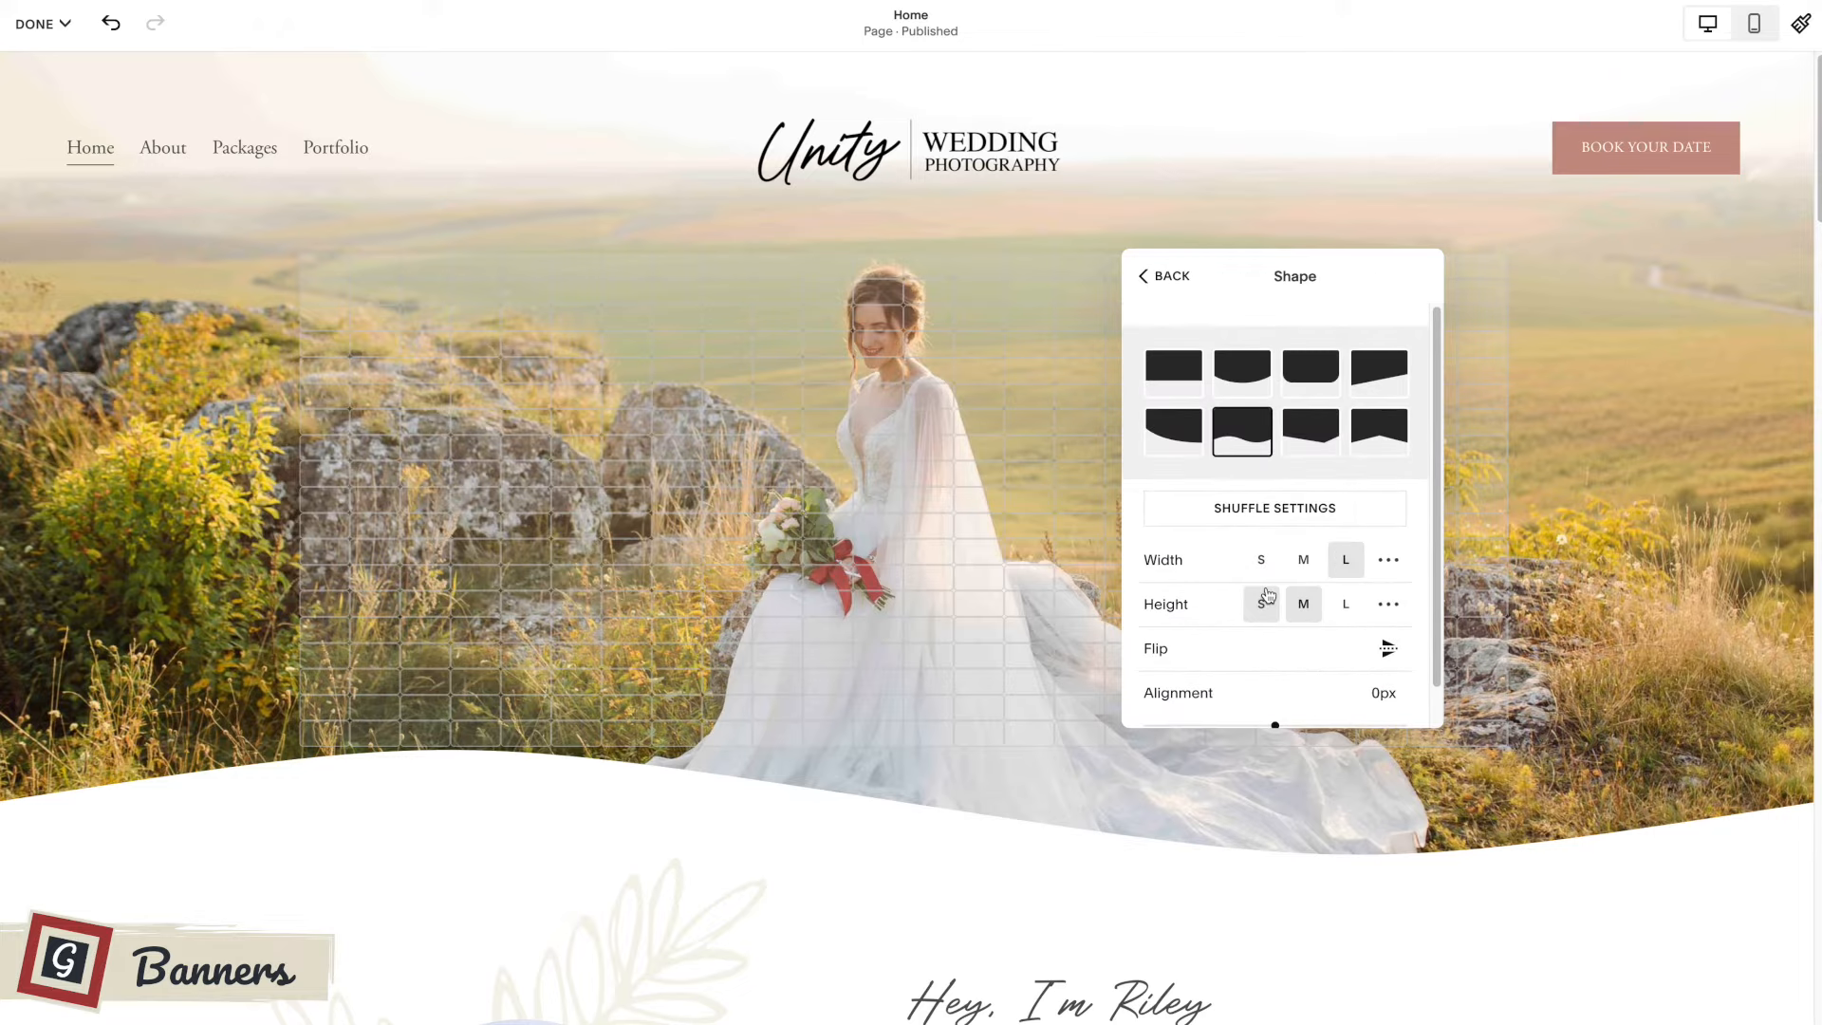
Try the one-sided curve, the slant and the downward-pointed shapes for the banner's divider.
{"action": "left_click", "coordinate": [1185, 434]}
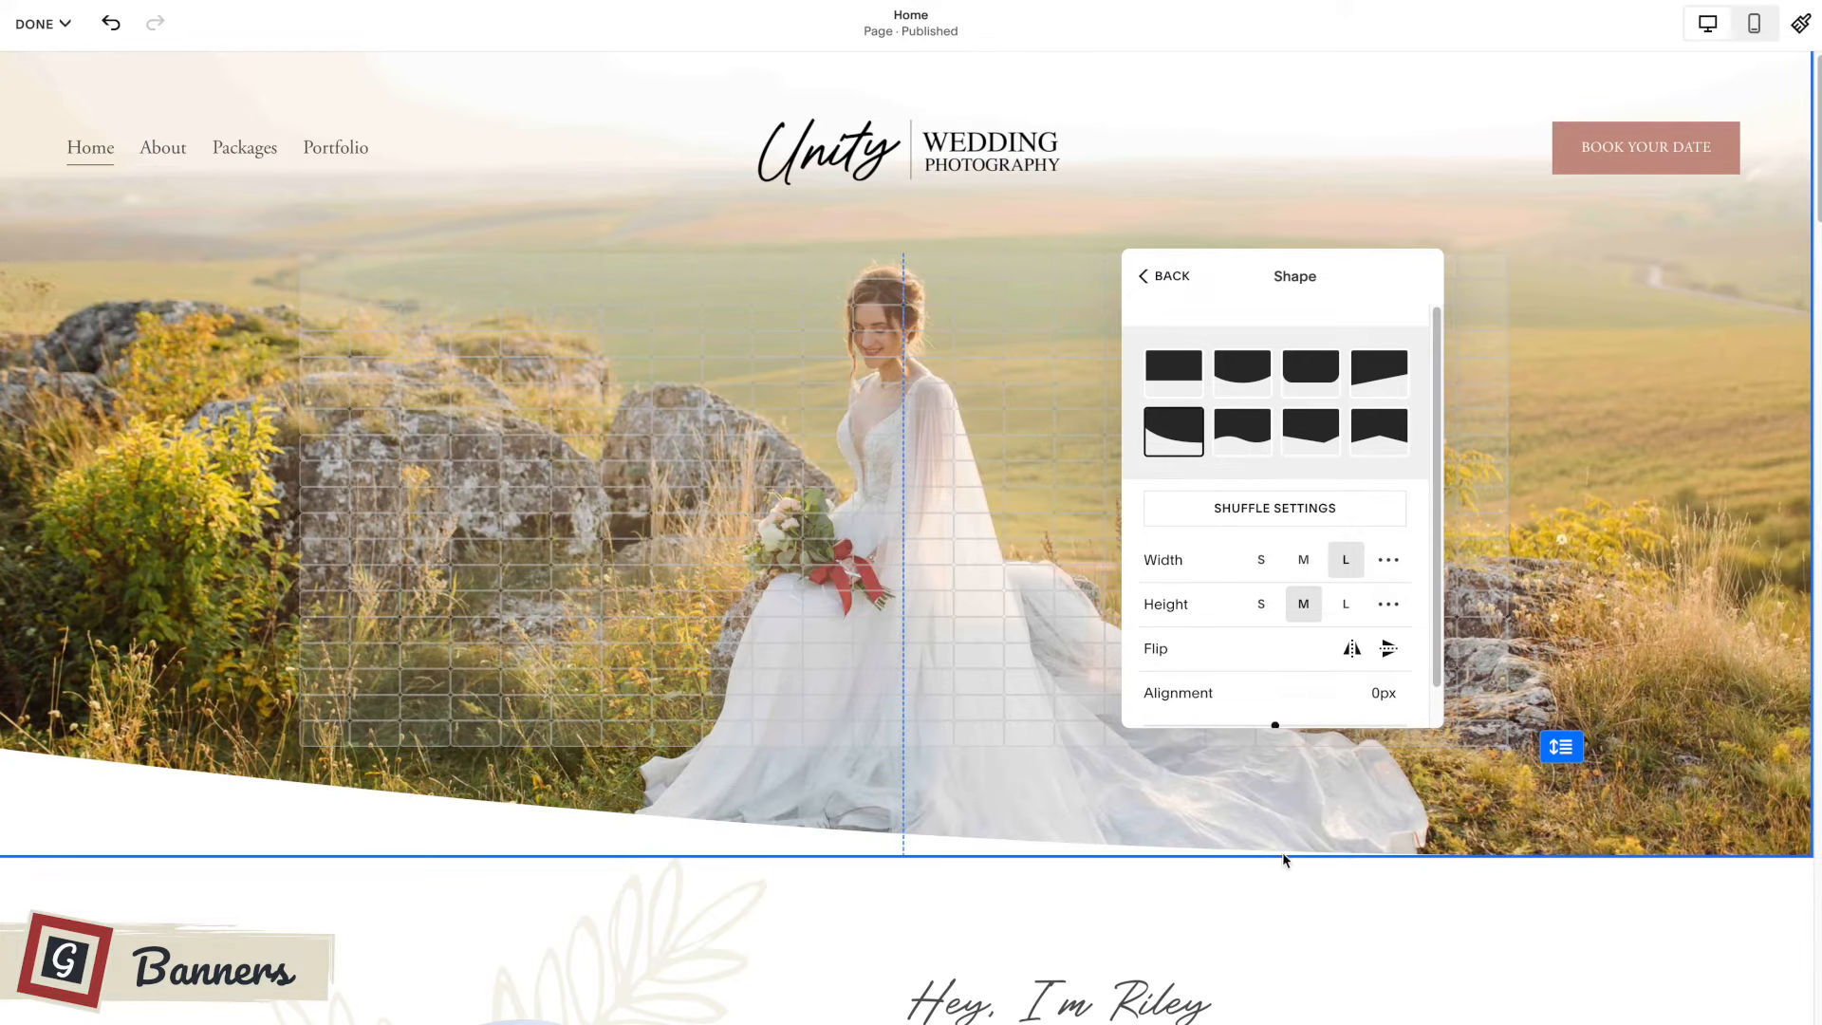
{"action": "left_click", "coordinate": [1374, 376]}
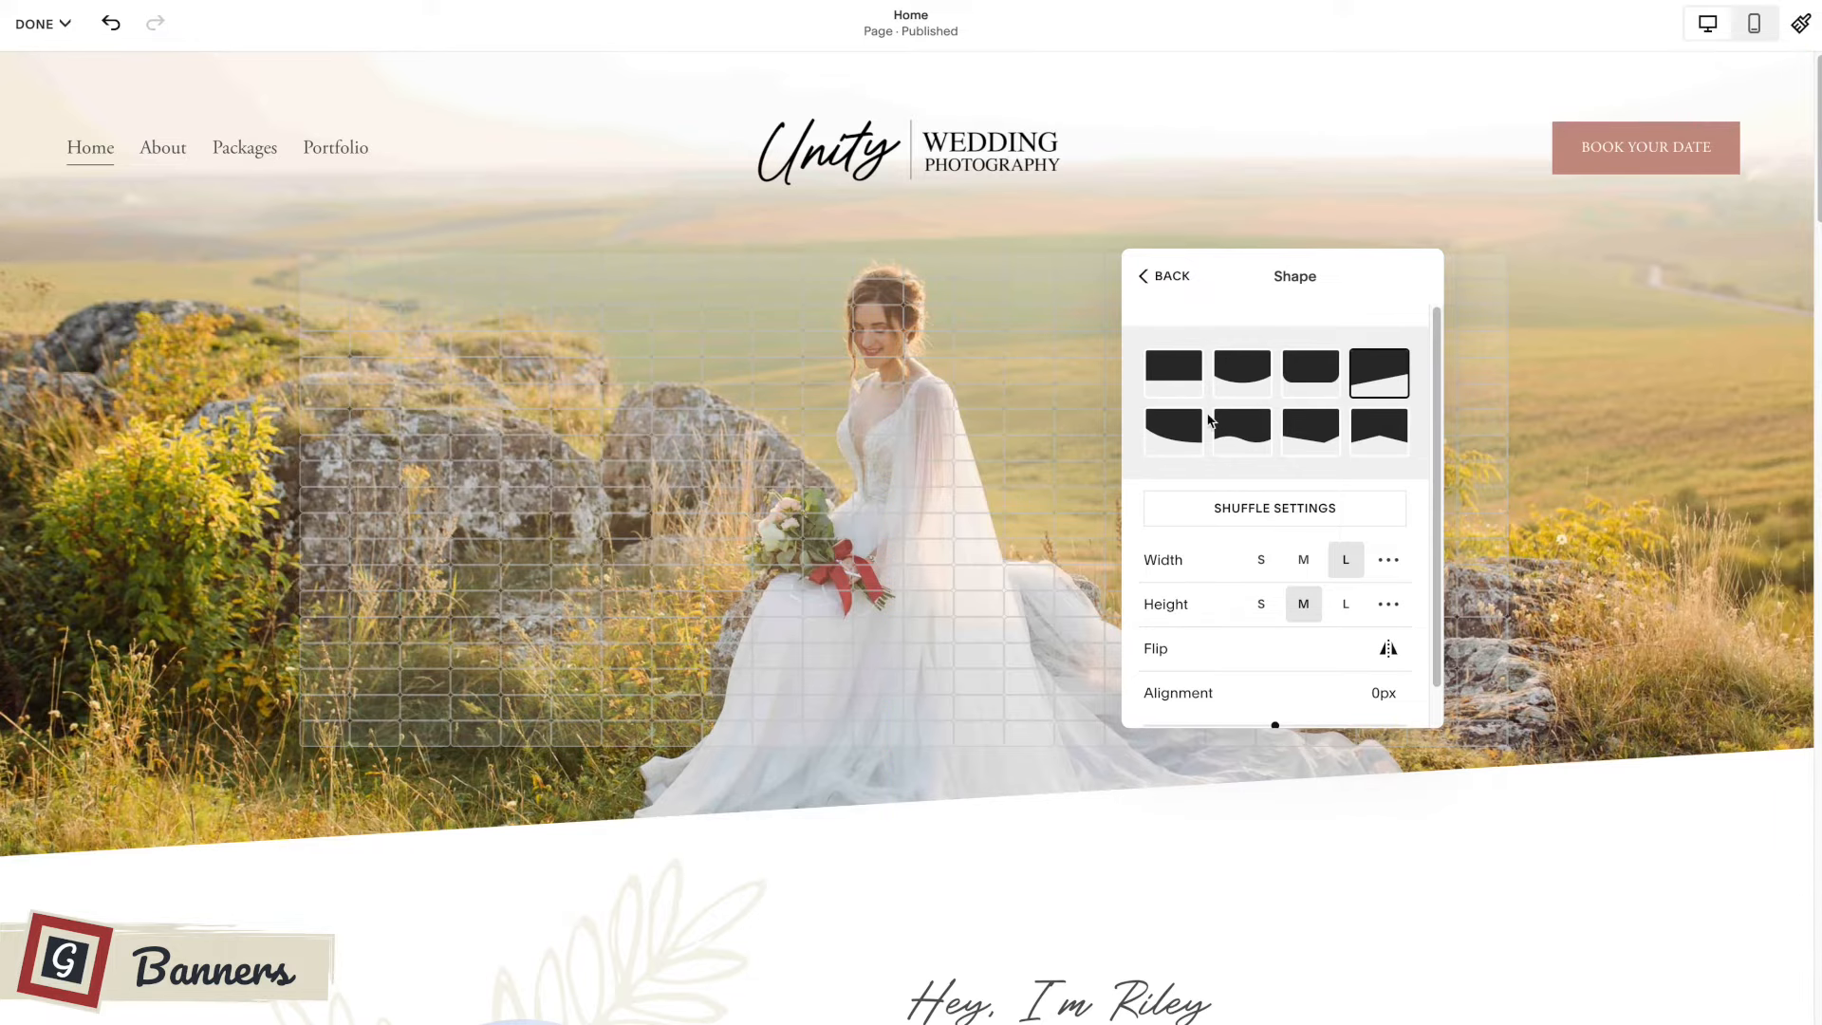
{"action": "left_click", "coordinate": [1324, 435]}
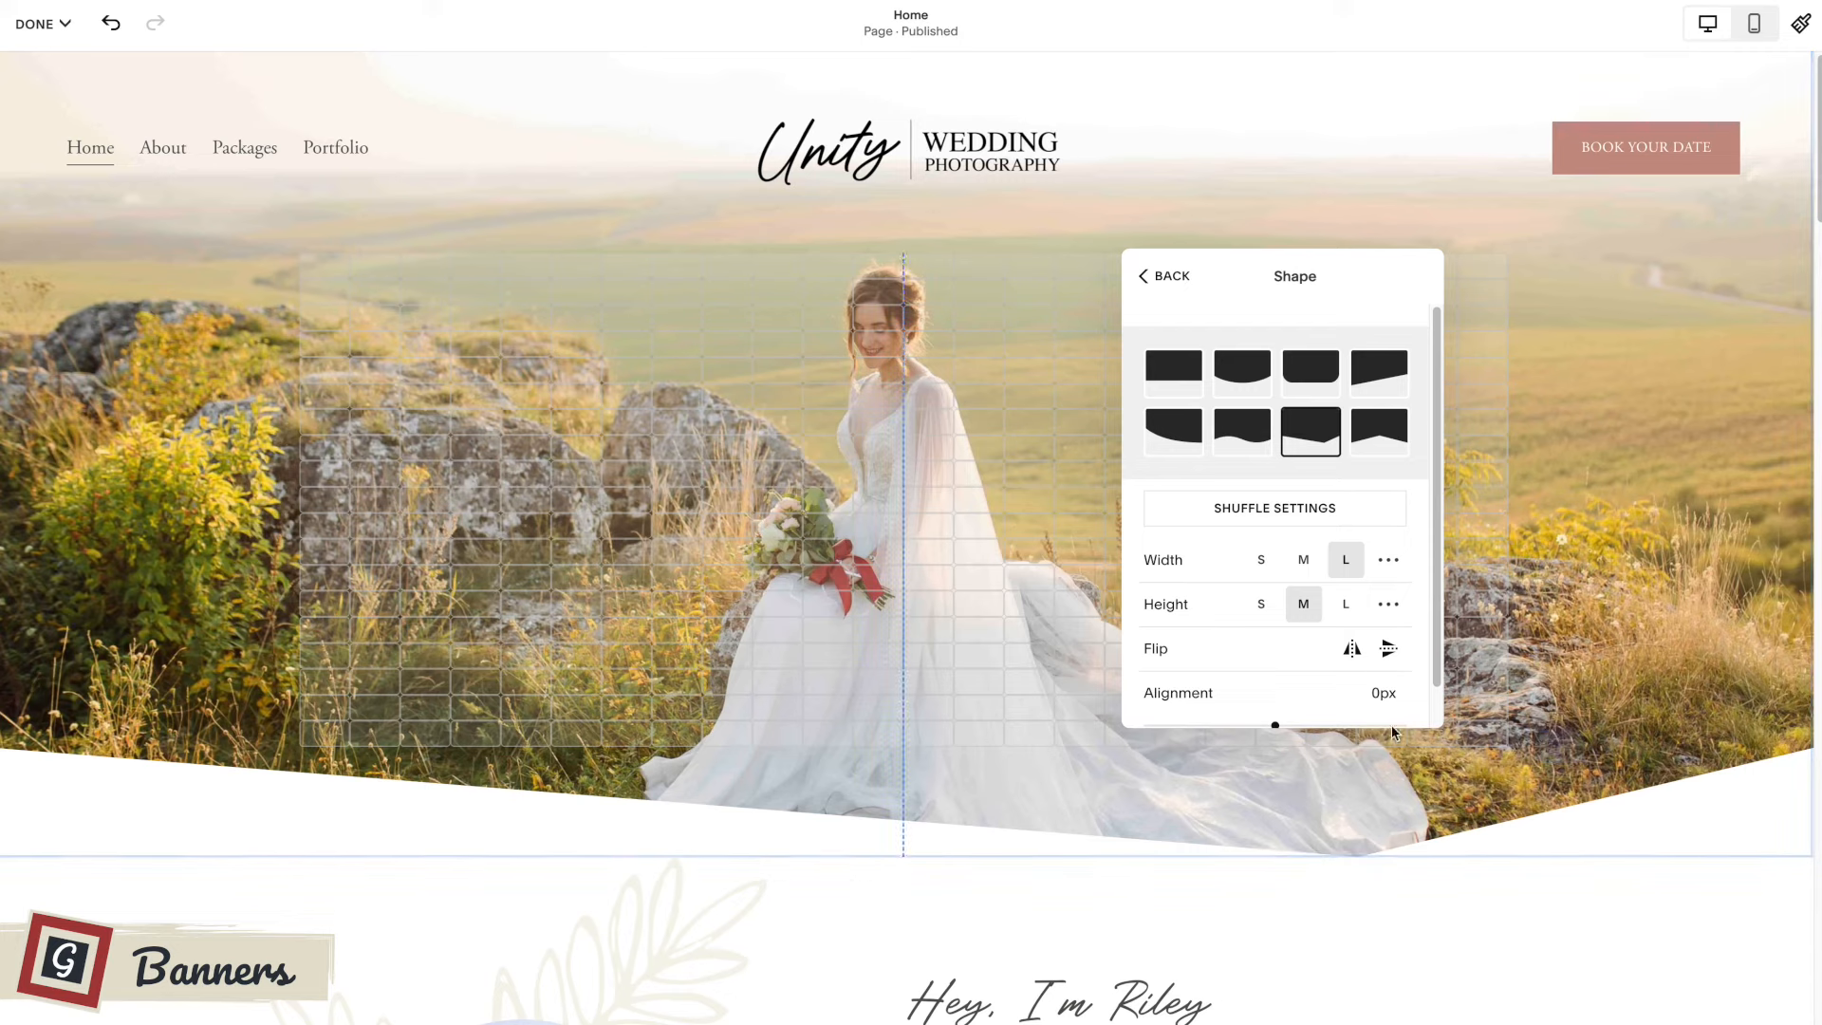
{"action": "scroll", "coordinate": [1264, 643], "scroll_direction": "down", "scroll_amount": 1}
{"action": "scroll", "coordinate": [1265, 643], "scroll_direction": "down", "scroll_amount": 1}
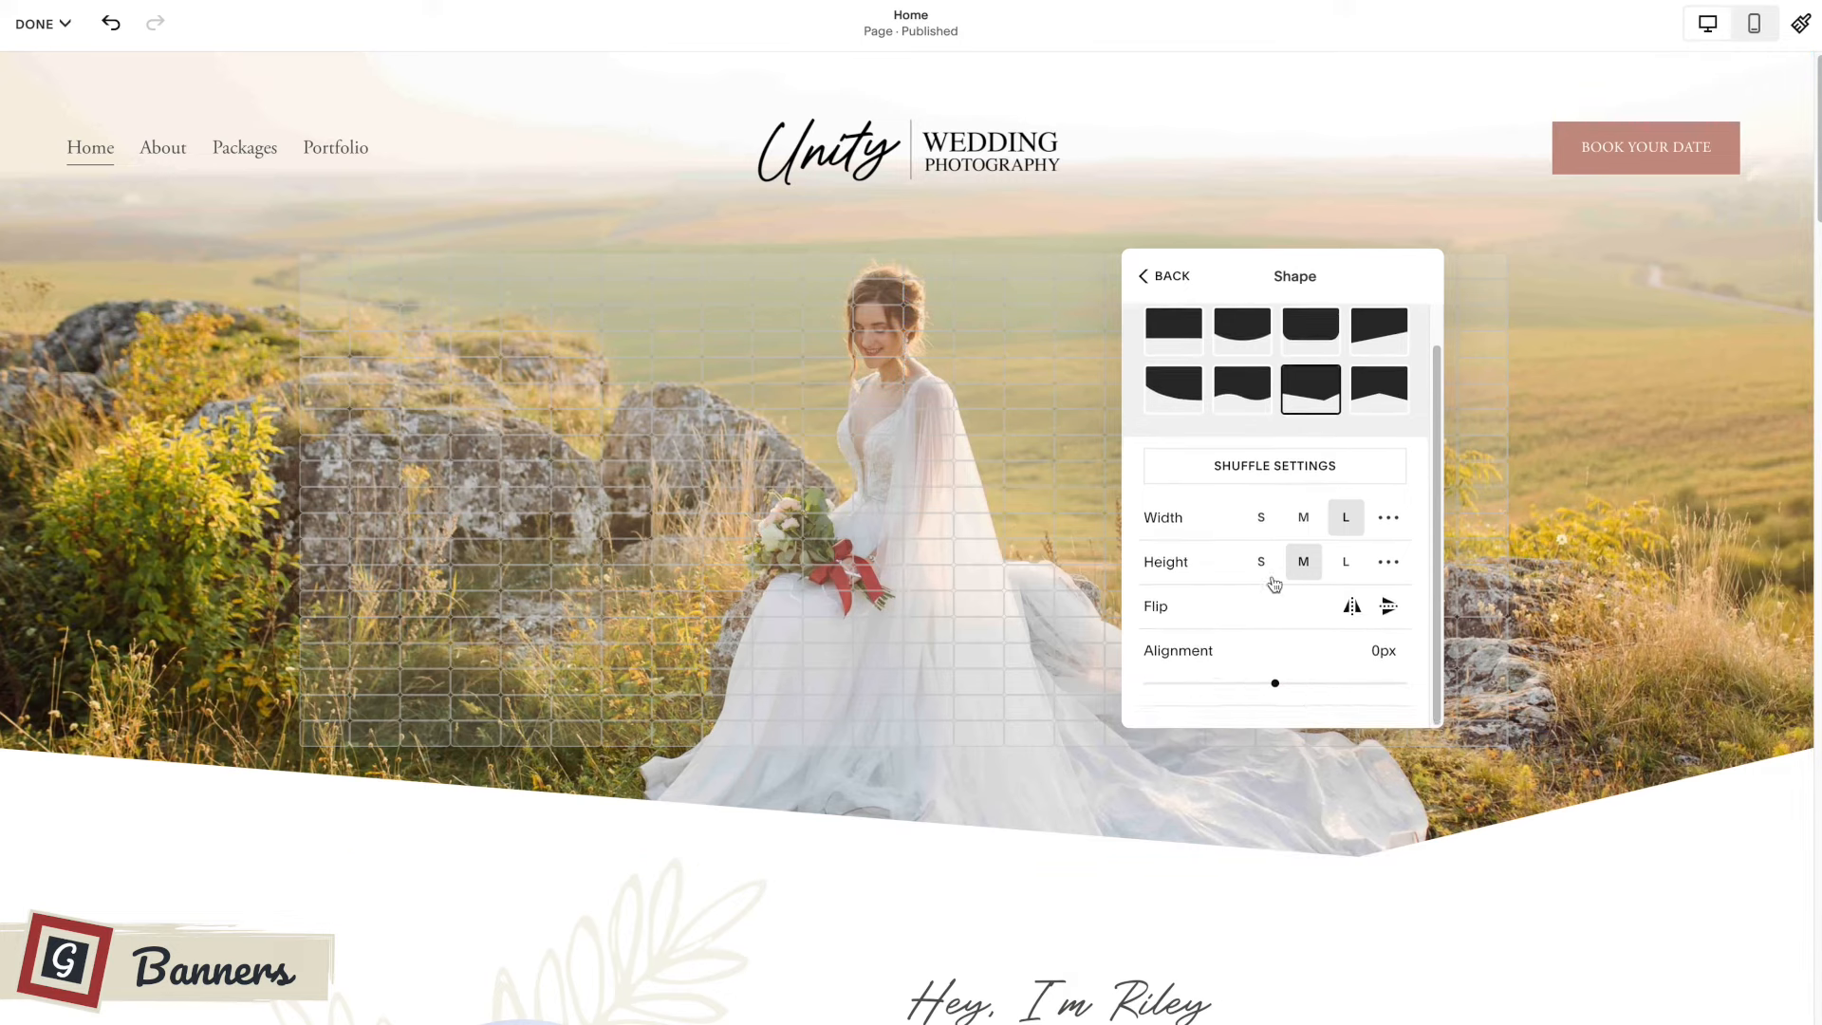
Select the wave divider shape with an alignment of 47 px, and try flipping it.
{"action": "left_click", "coordinate": [1244, 403]}
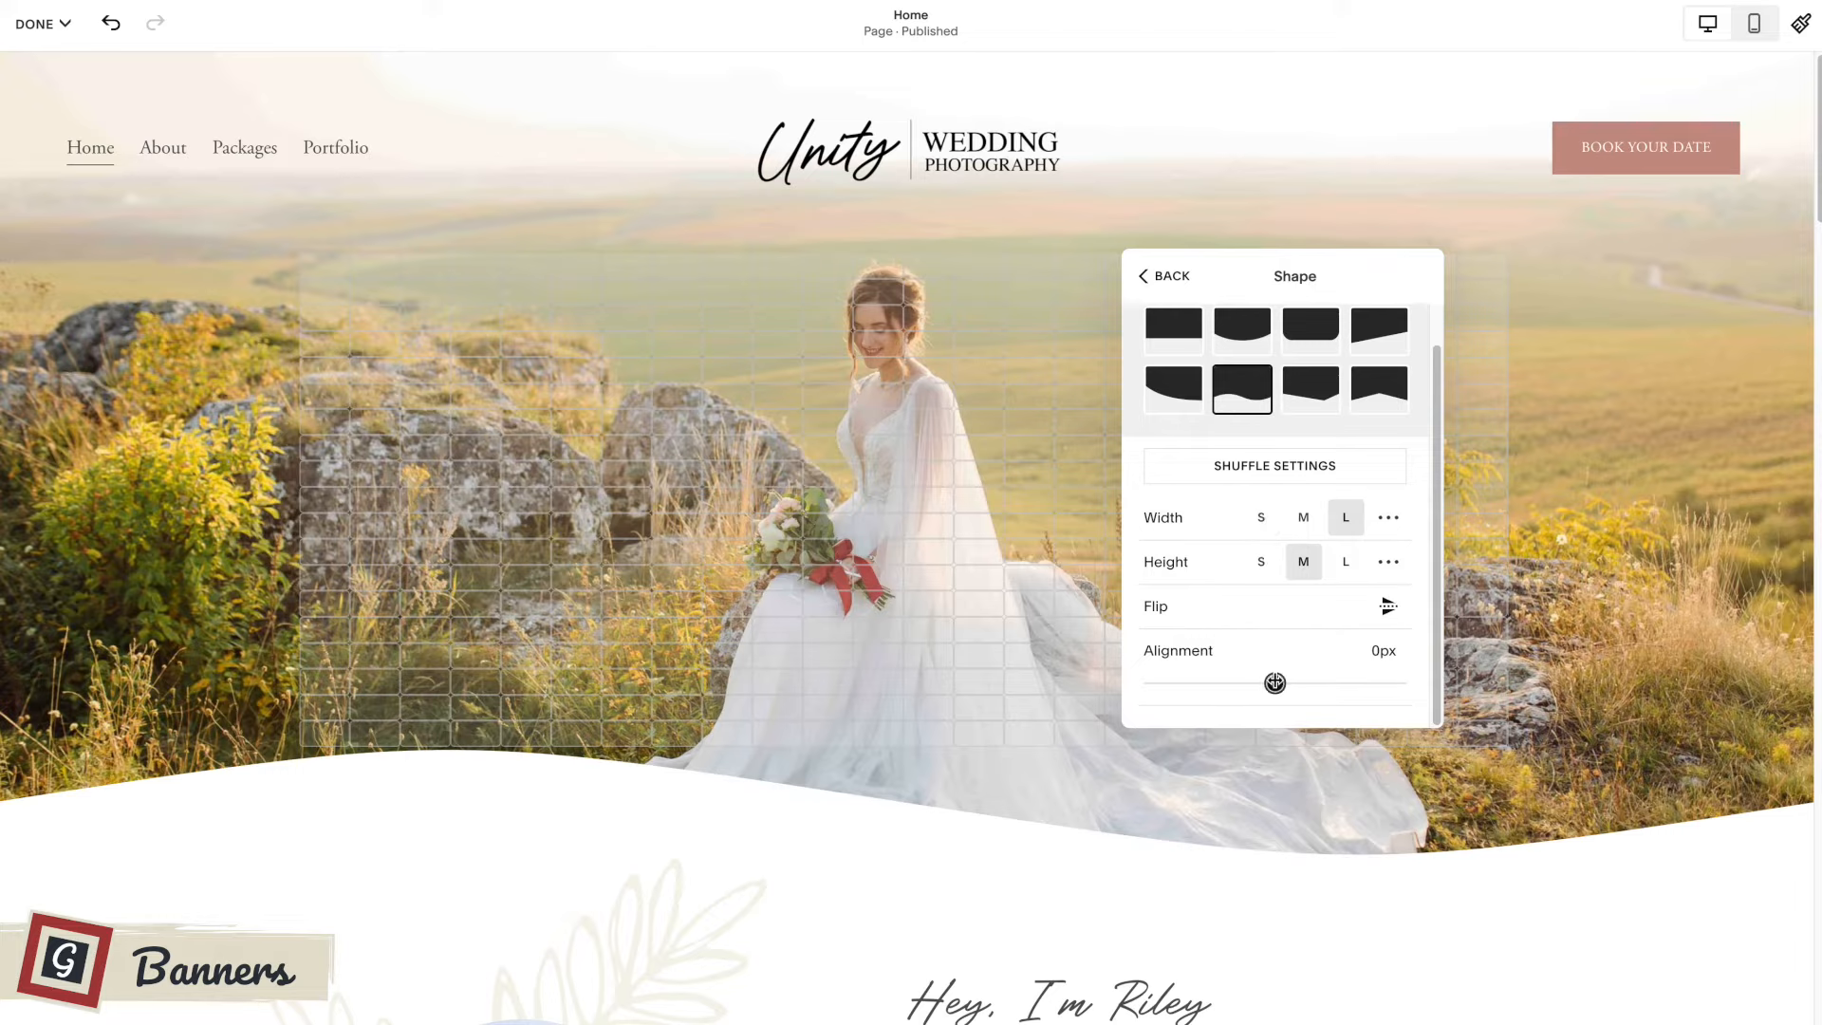
{"action": "mouse_move", "coordinate": [1274, 683]}
{"action": "left_mouse_down"}
{"action": "mouse_move", "coordinate": [1233, 684]}
{"action": "mouse_move", "coordinate": [1281, 683]}
{"action": "left_mouse_up"}
{"action": "left_click", "coordinate": [1388, 607]}
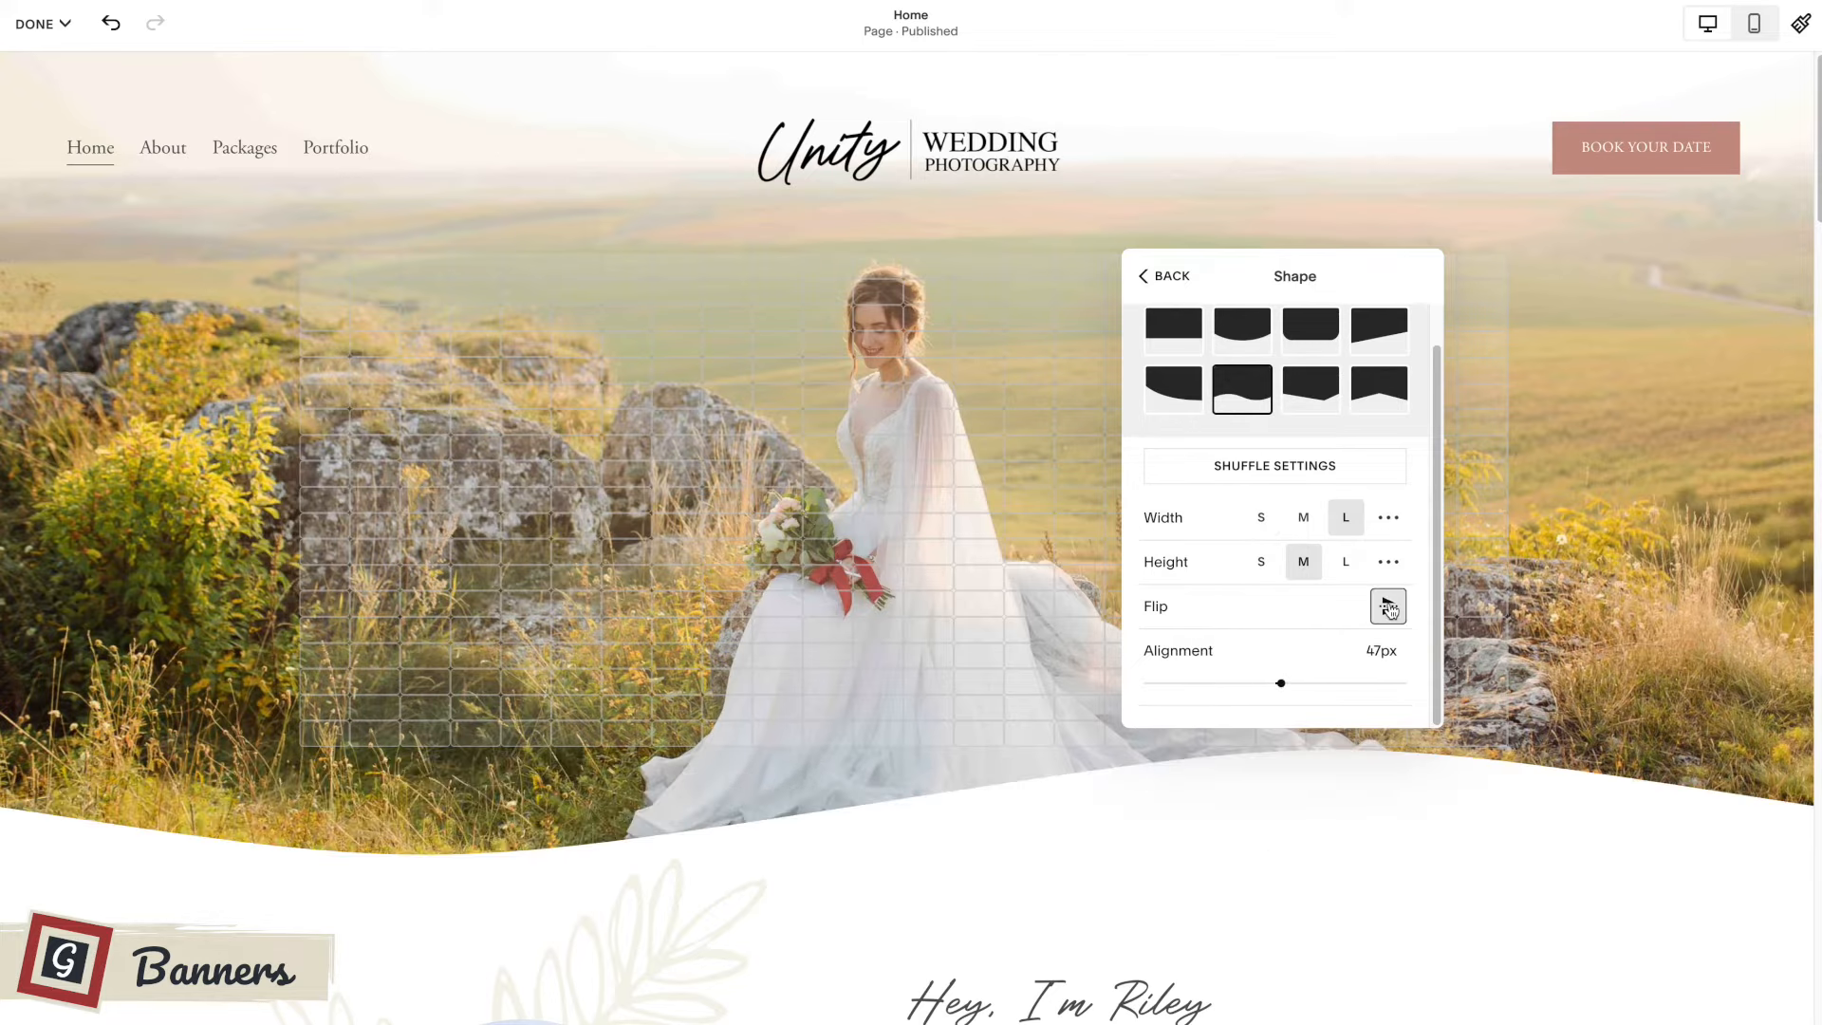
Try the S, M and L heights and widths for the wave divider, ending with width L and height M.
{"action": "left_click", "coordinate": [1263, 563]}
{"action": "left_click", "coordinate": [1302, 565]}
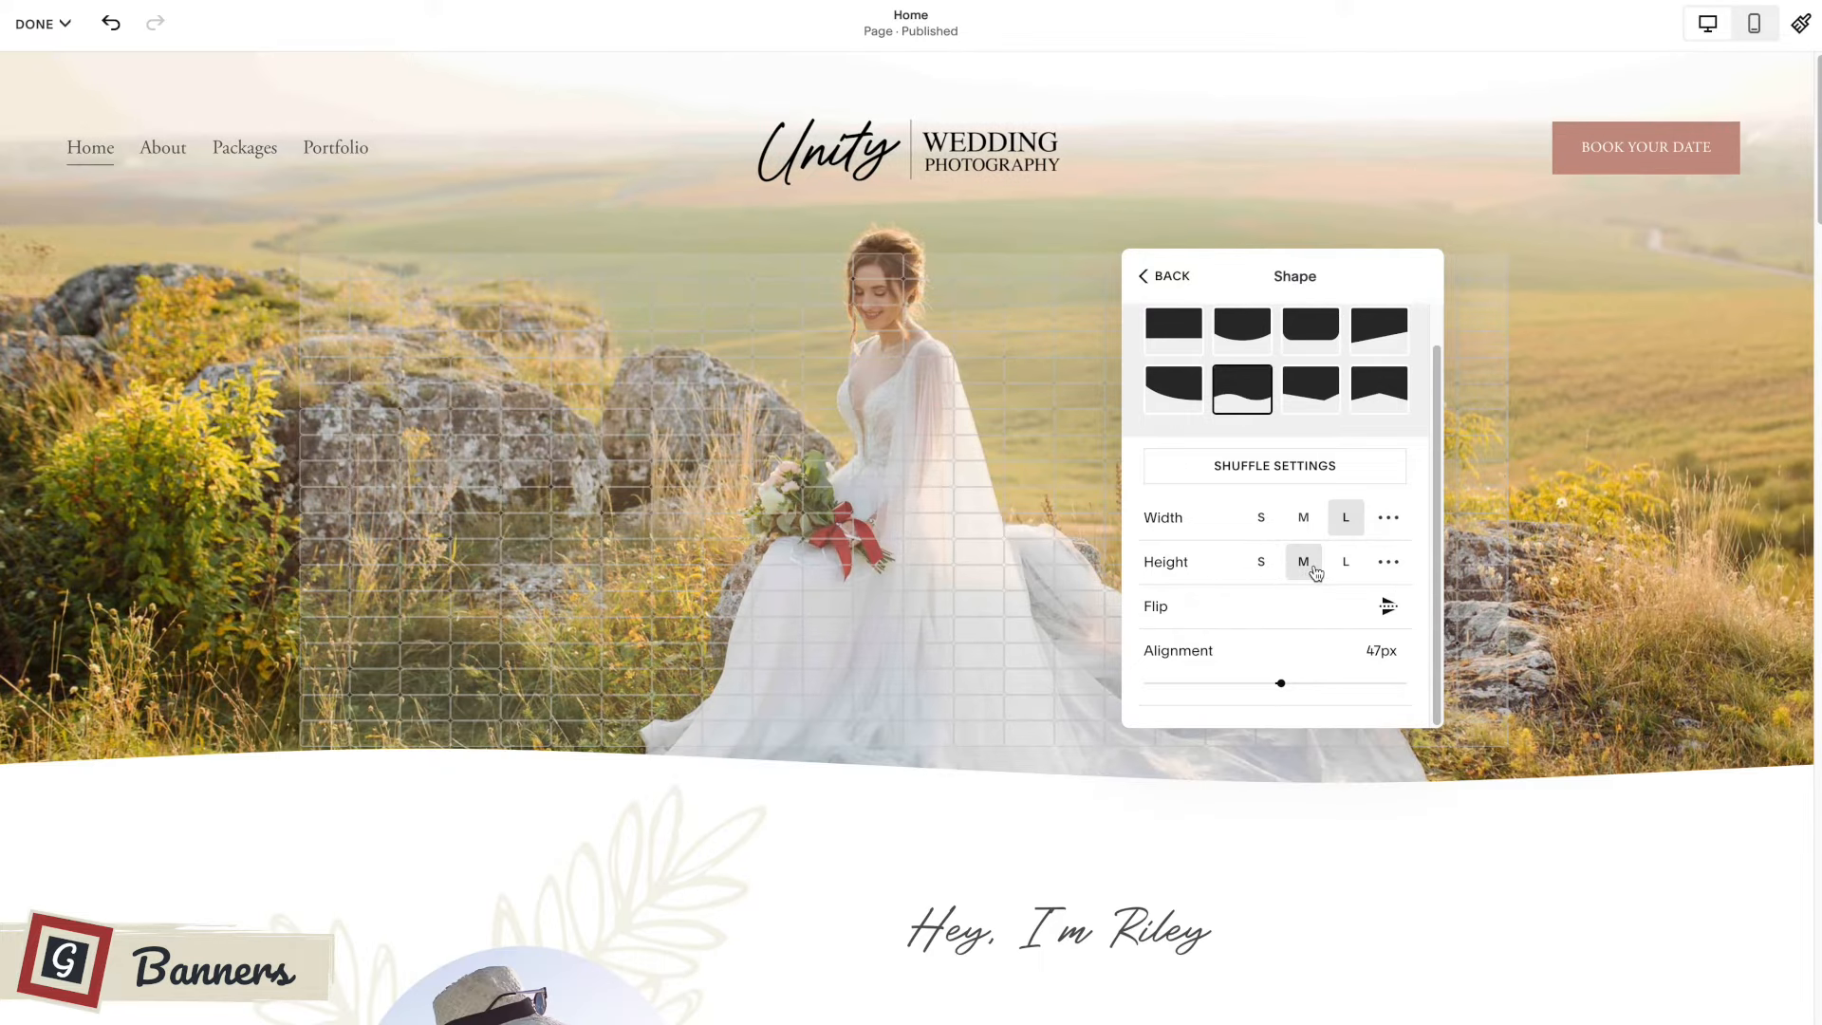
{"action": "left_click", "coordinate": [1346, 566]}
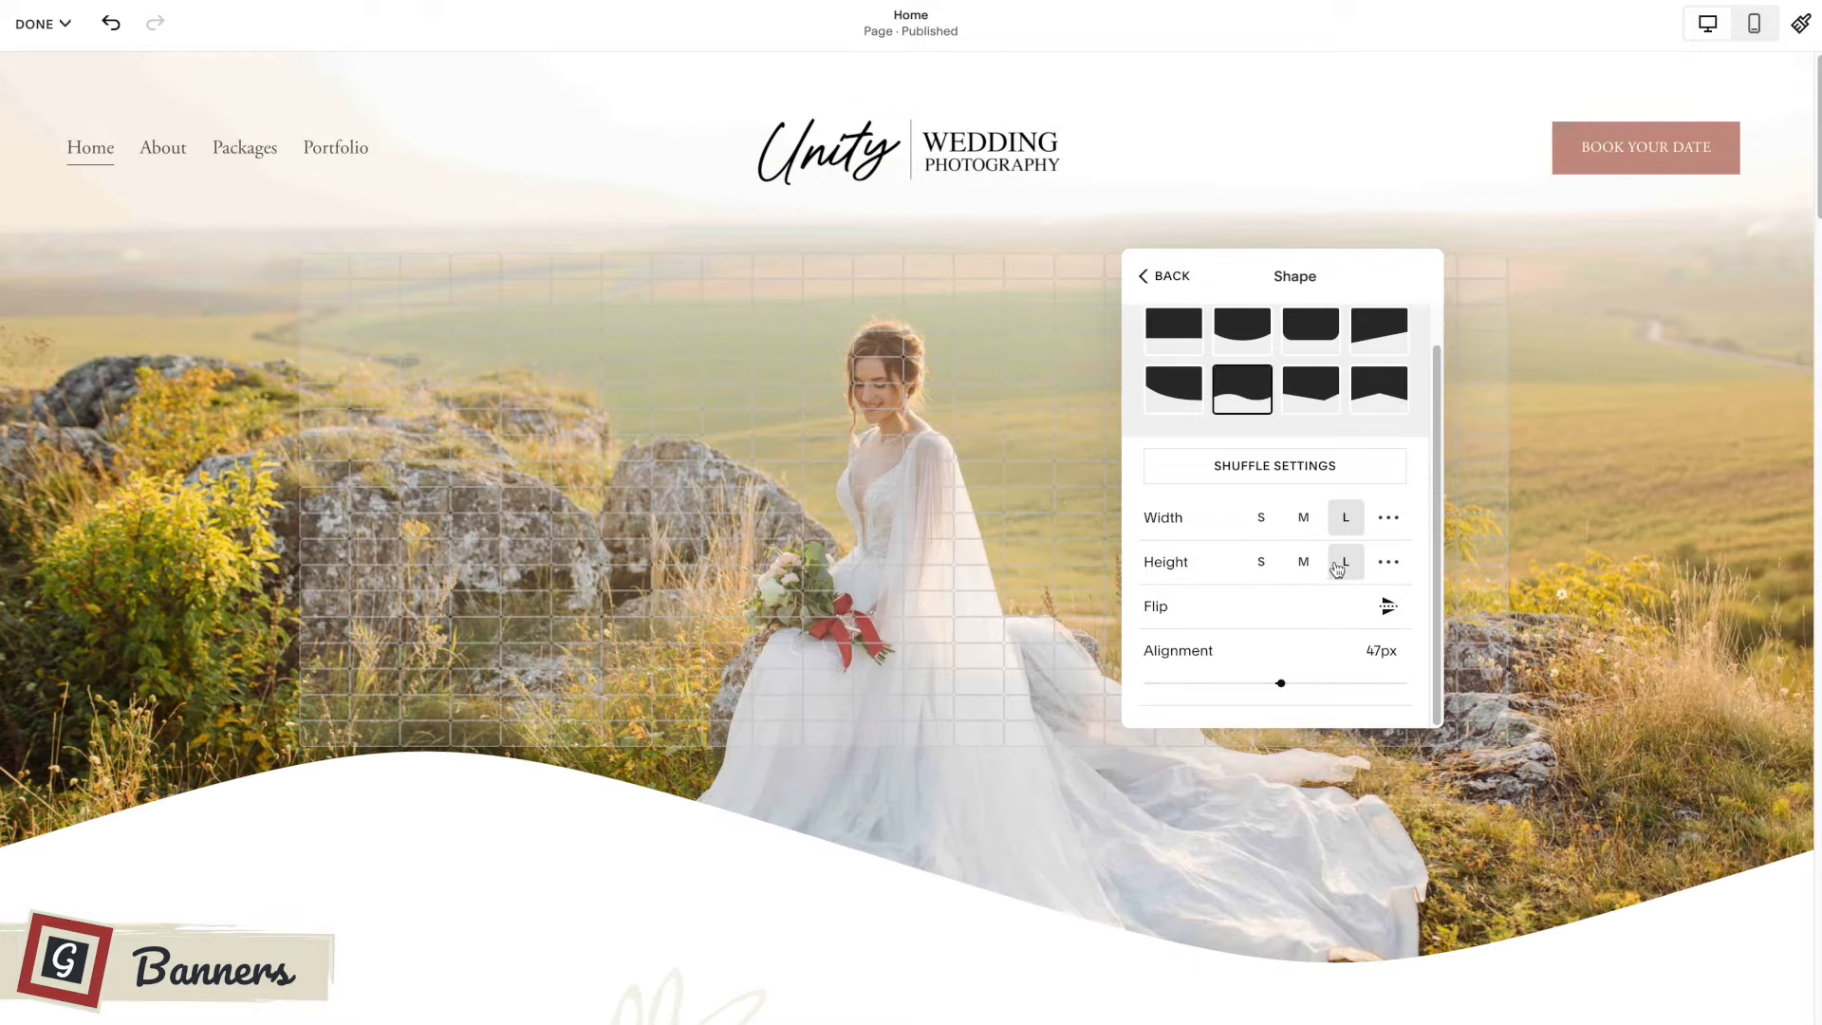
{"action": "left_click", "coordinate": [1300, 523]}
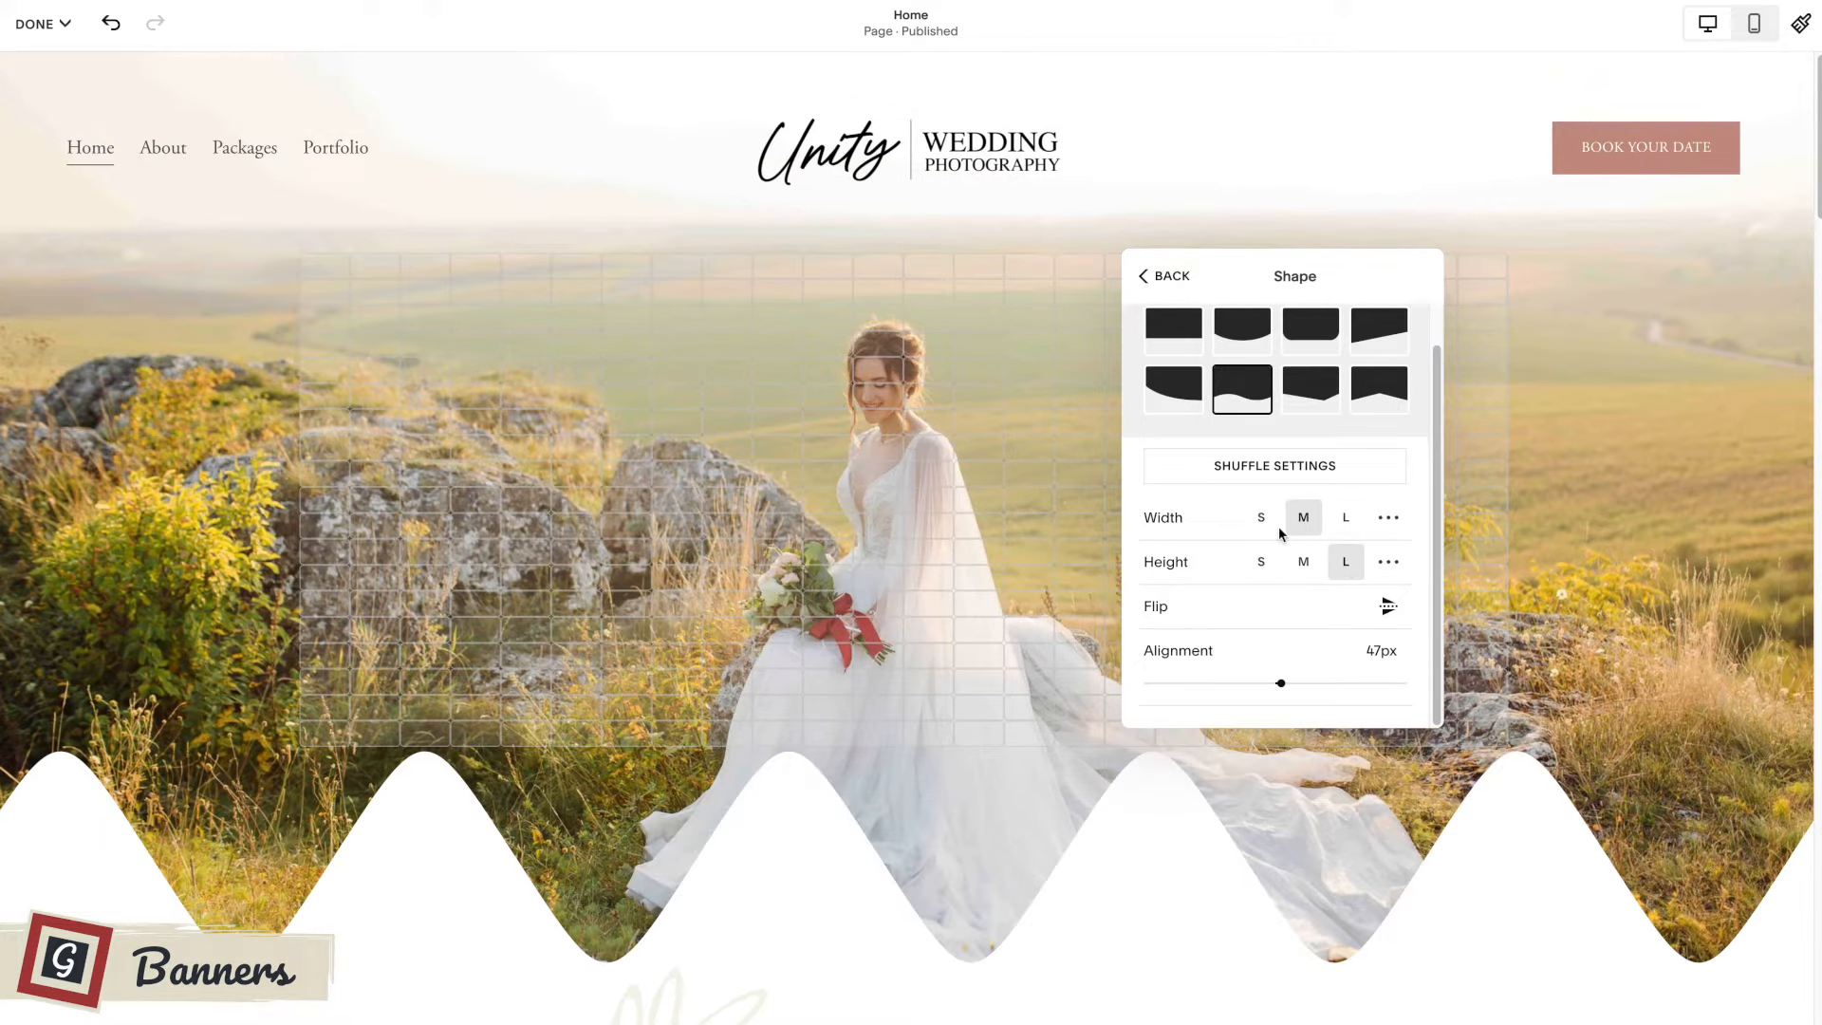
{"action": "left_click", "coordinate": [1261, 522]}
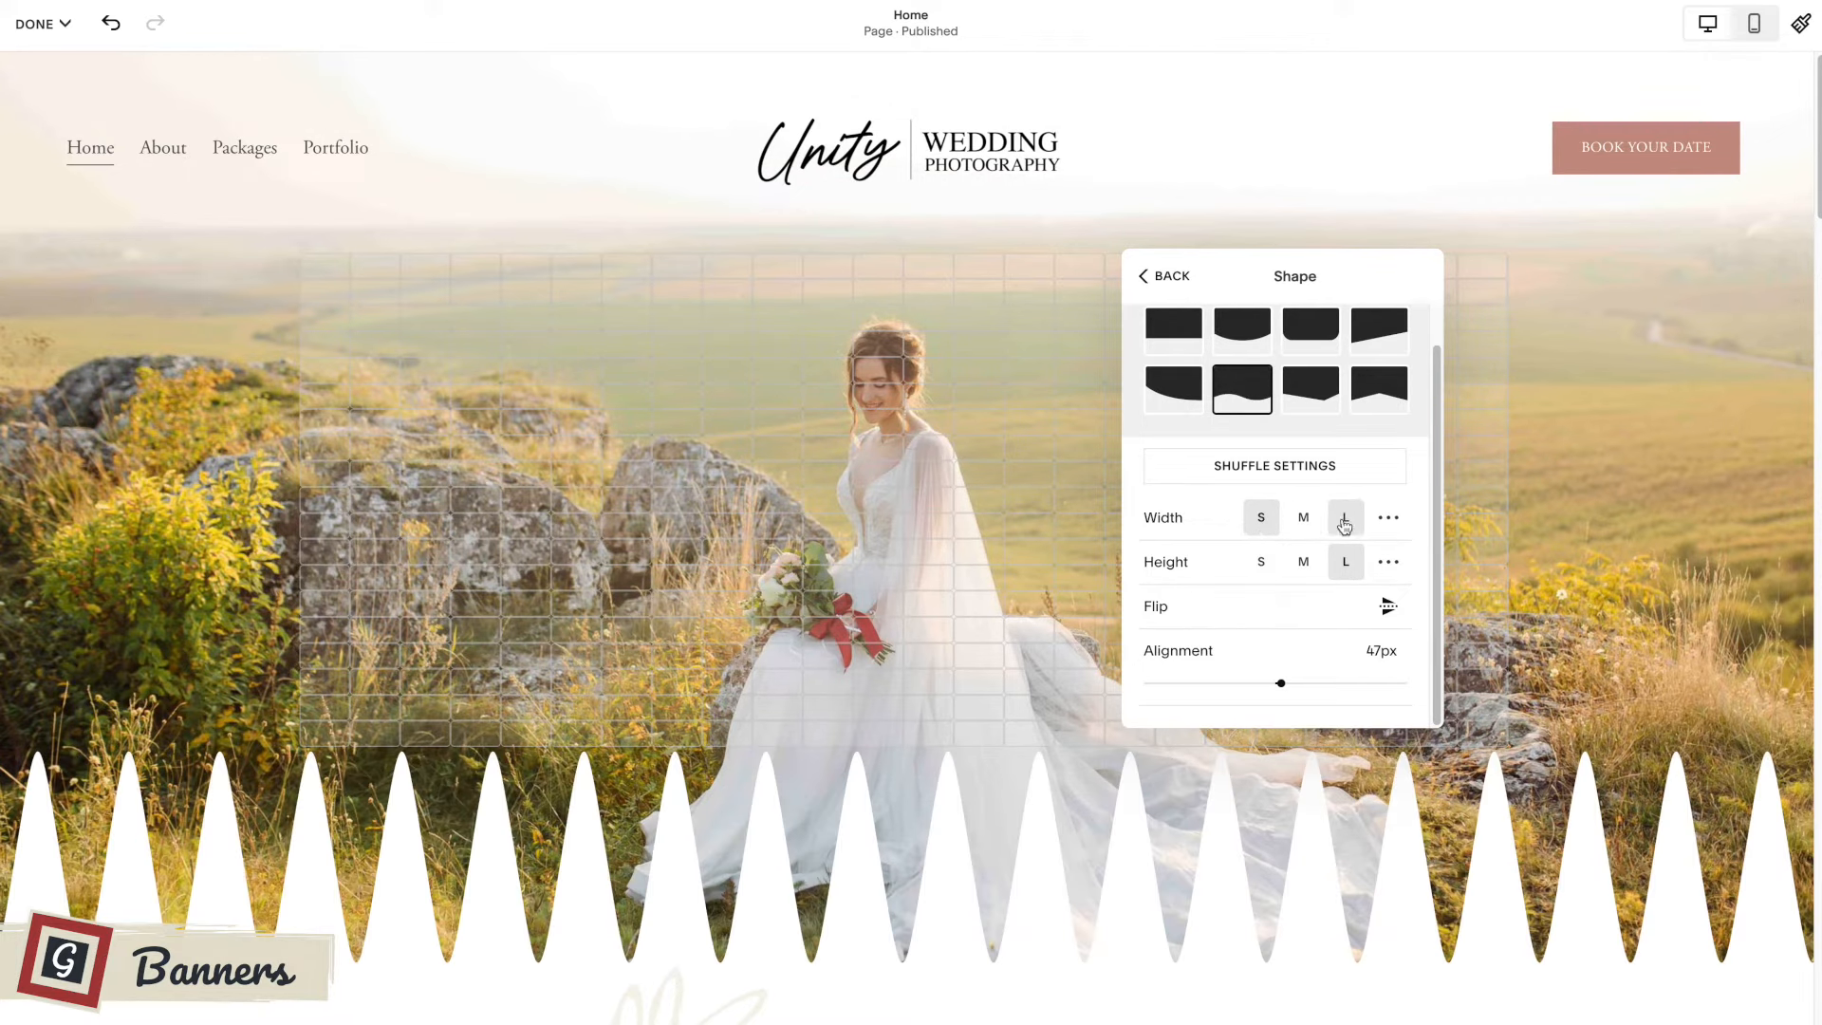
{"action": "left_click", "coordinate": [1345, 521]}
{"action": "left_click", "coordinate": [1303, 563]}
{"action": "left_click", "coordinate": [1263, 563]}
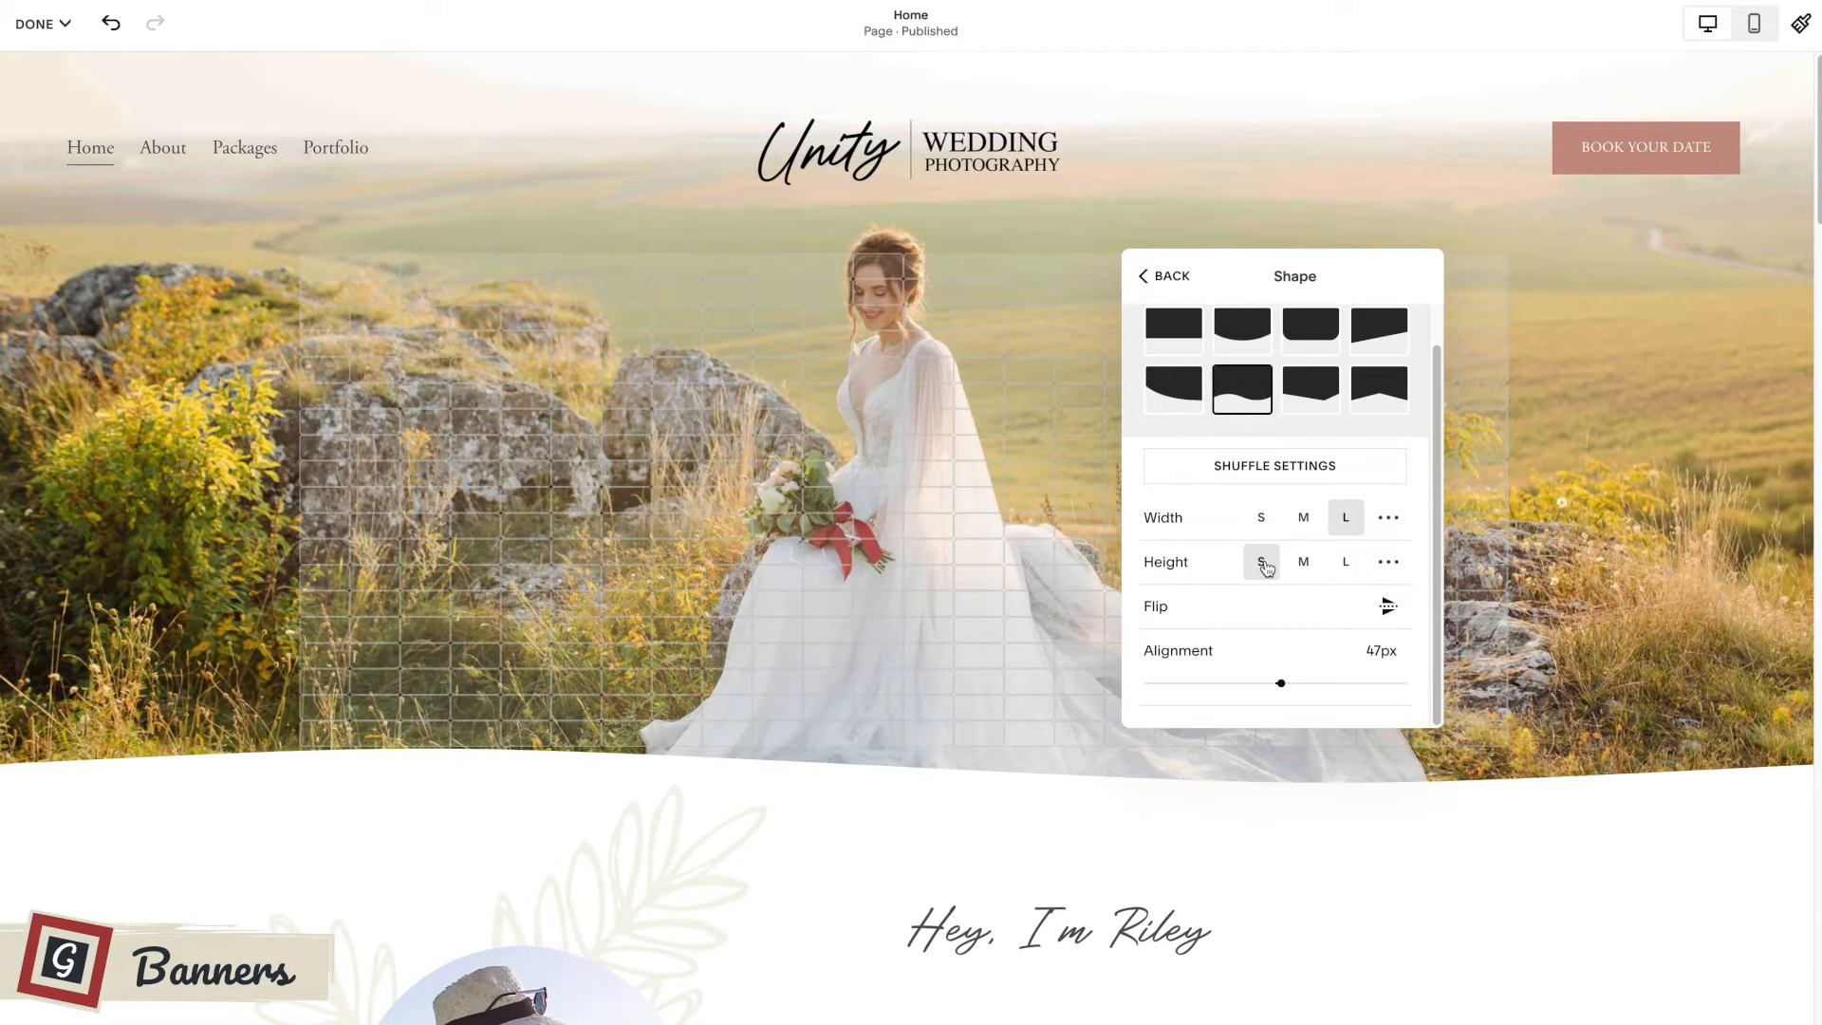
{"action": "left_click", "coordinate": [1303, 562]}
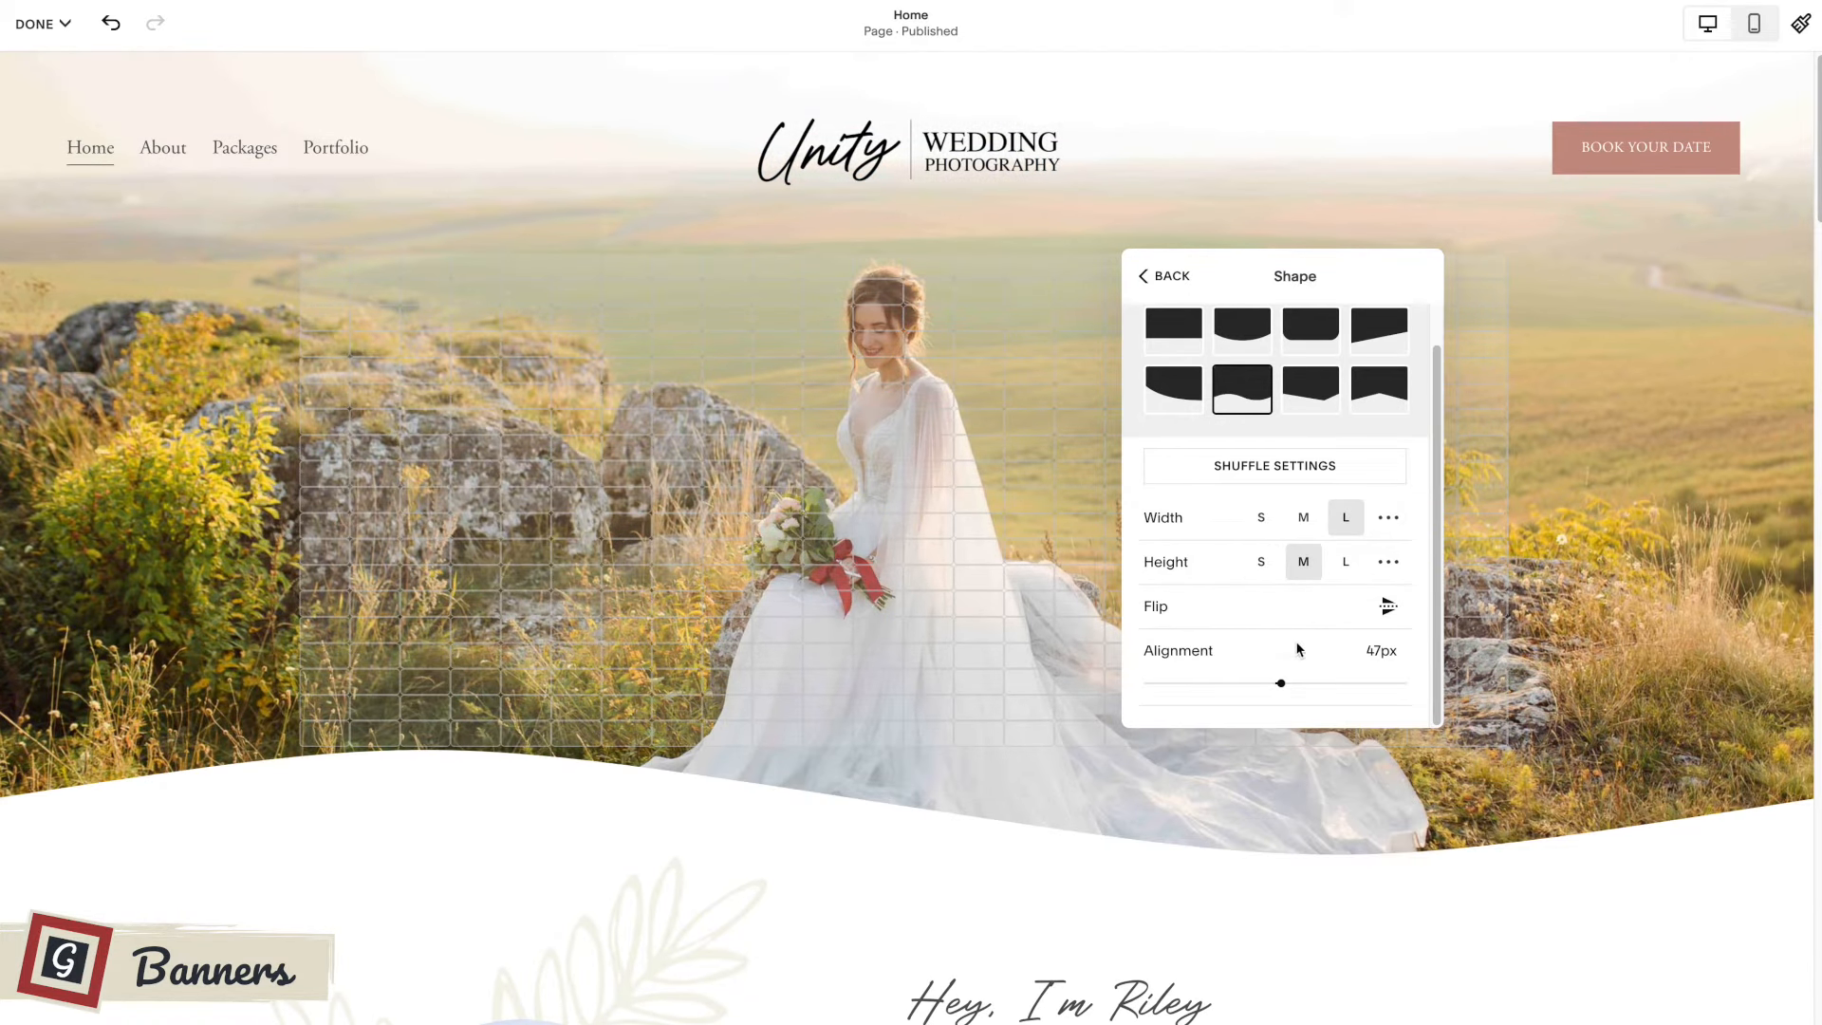
Return to the banner's format settings and try a solid and a dashed stroke on the divider.
{"action": "scroll", "coordinate": [1305, 607], "scroll_direction": "up", "scroll_amount": 1}
{"action": "scroll", "coordinate": [1311, 595], "scroll_direction": "down", "scroll_amount": 1}
{"action": "scroll", "coordinate": [1281, 581], "scroll_direction": "up", "scroll_amount": 1}
{"action": "left_click", "coordinate": [1165, 276]}
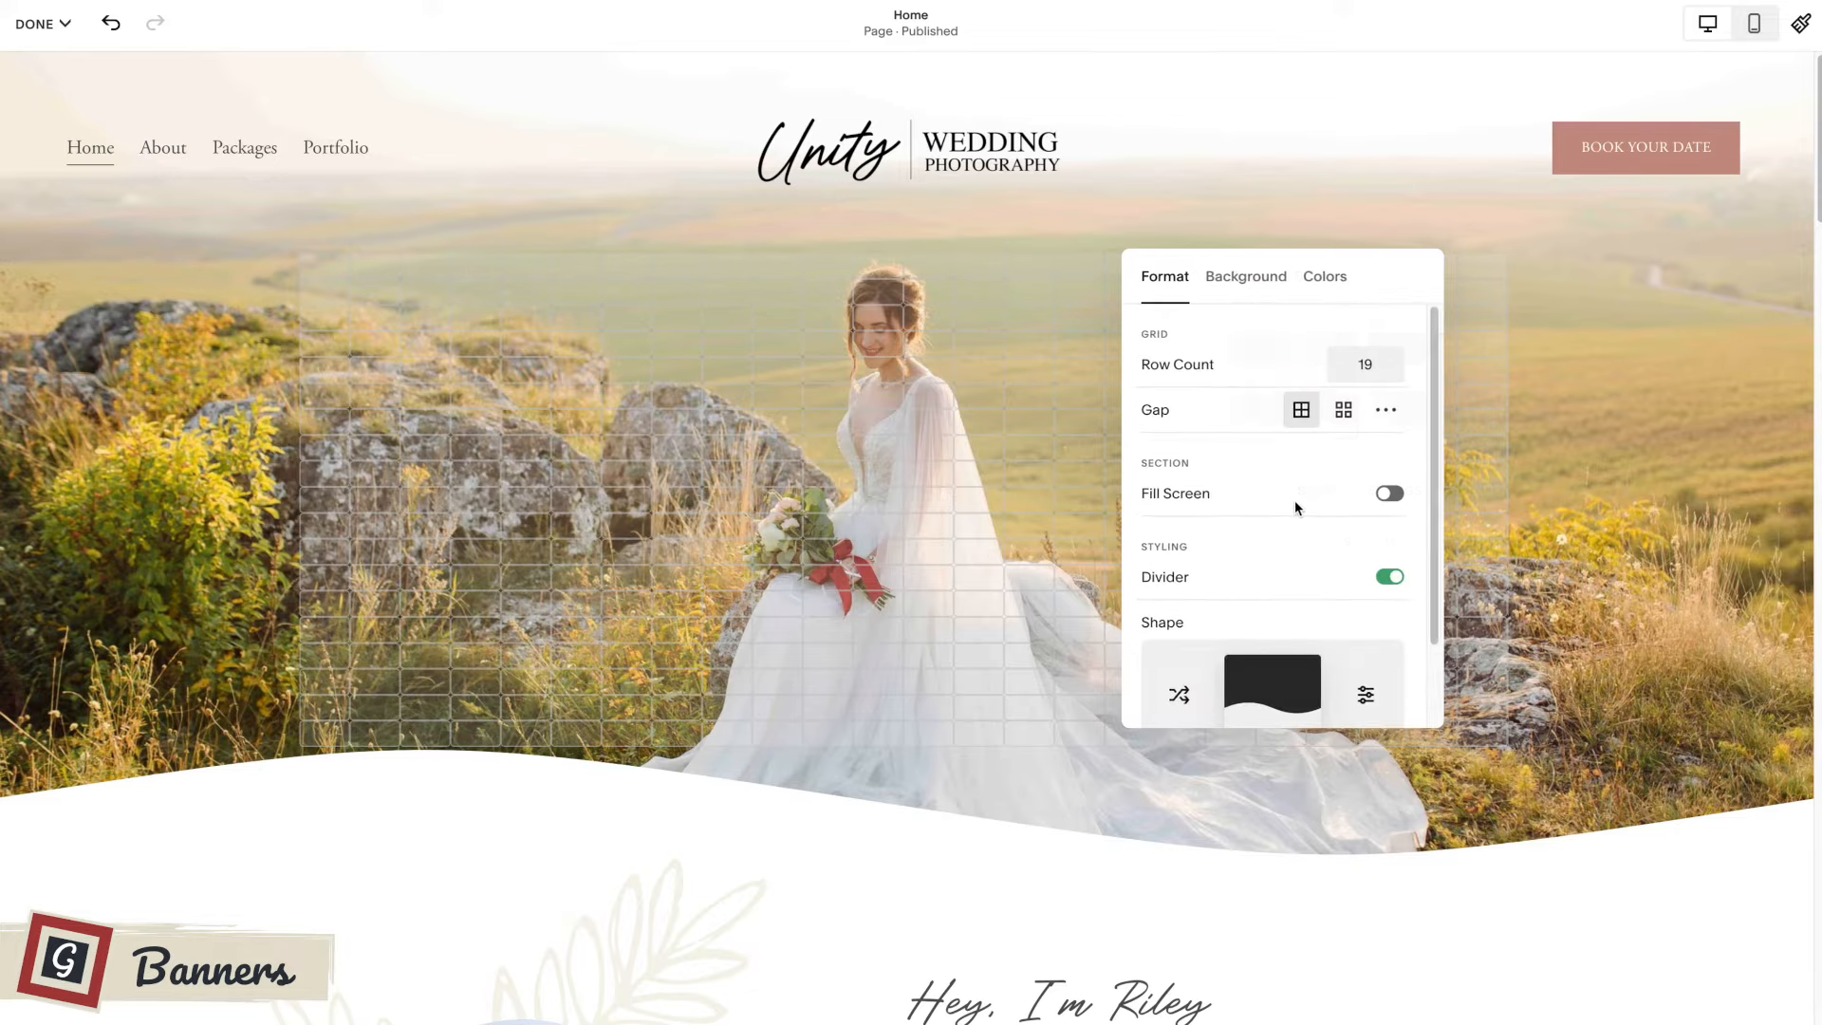
{"action": "scroll", "coordinate": [1302, 537], "scroll_direction": "down", "scroll_amount": 1}
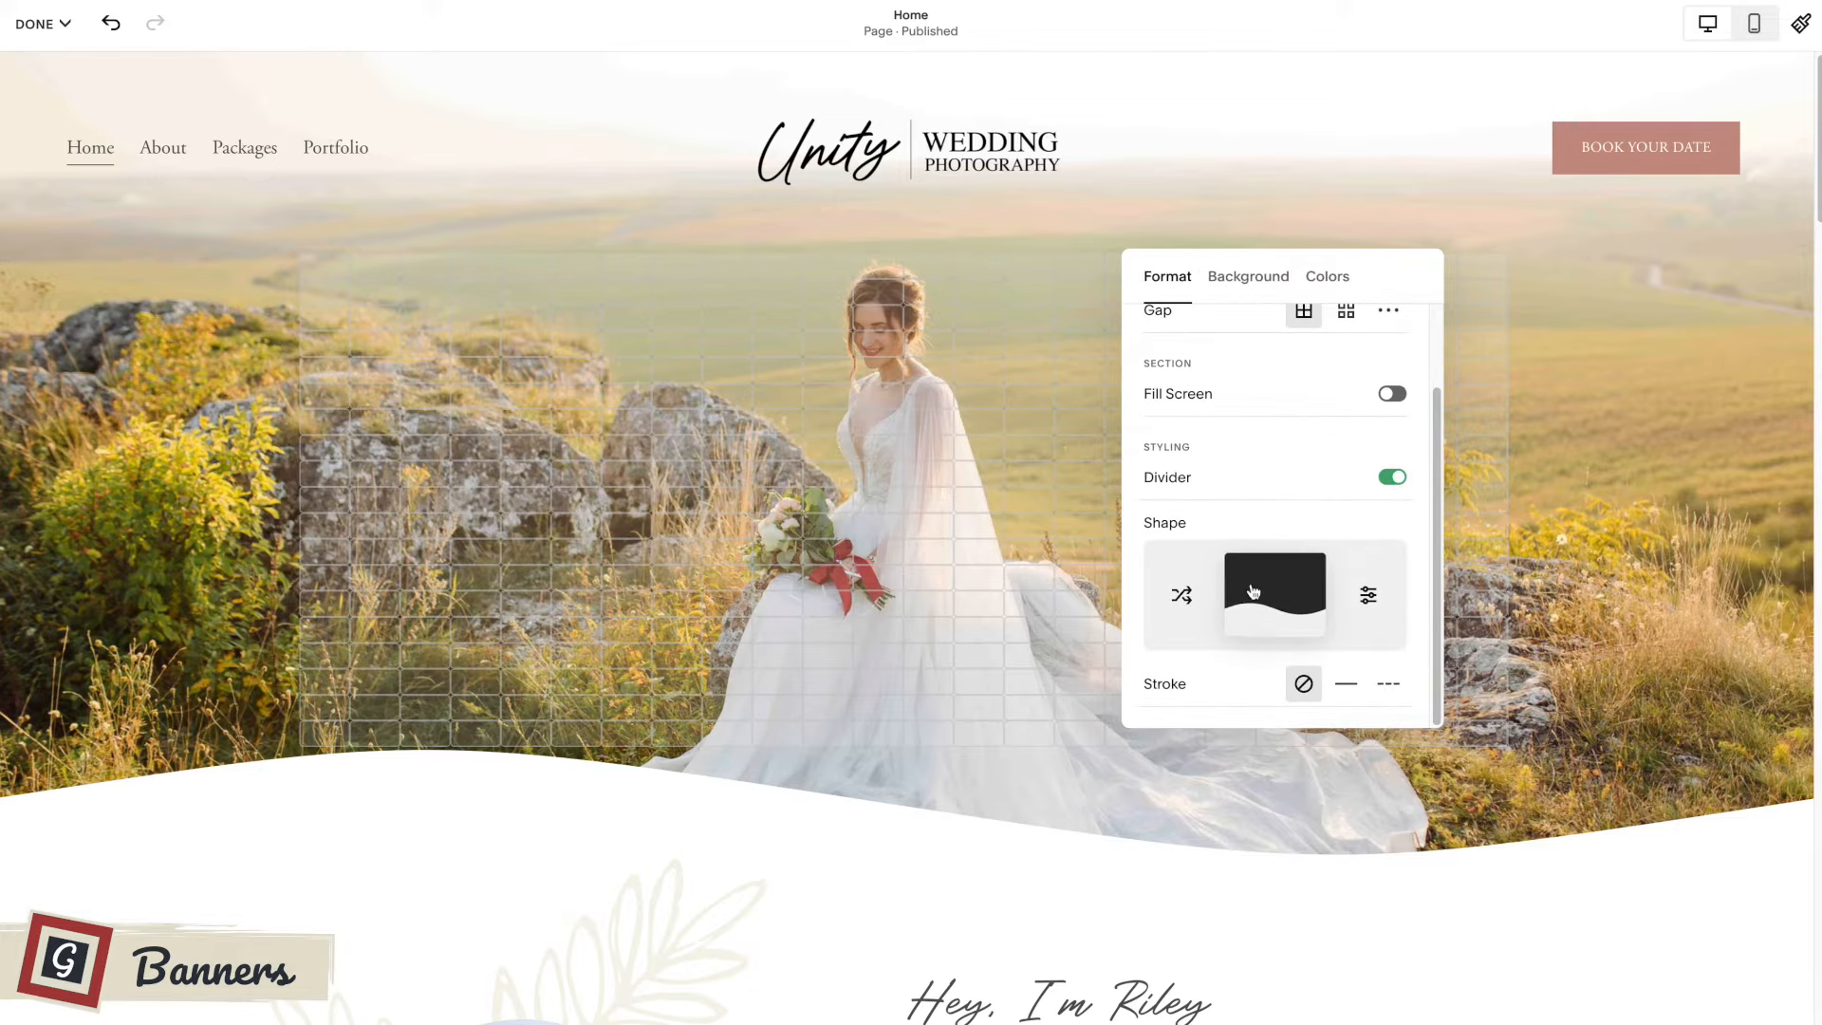
{"action": "left_click", "coordinate": [1344, 685]}
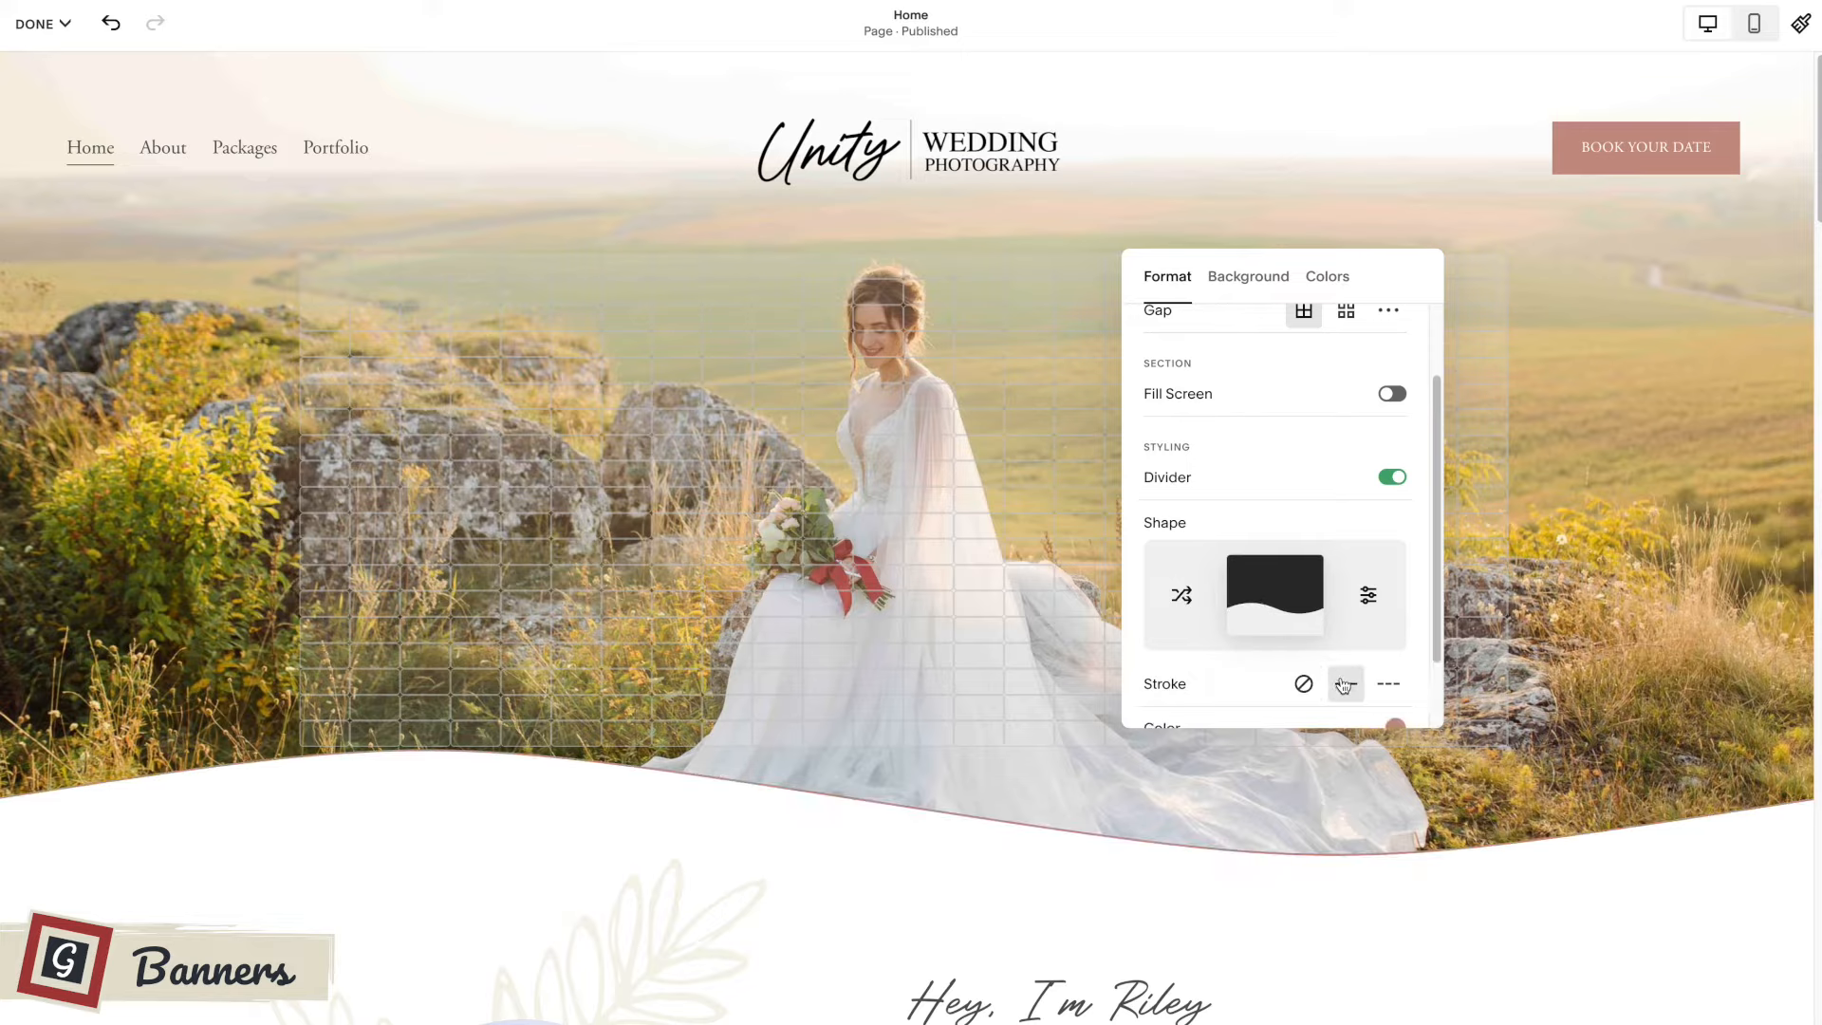
{"action": "scroll", "coordinate": [1342, 649], "scroll_direction": "down", "scroll_amount": 1}
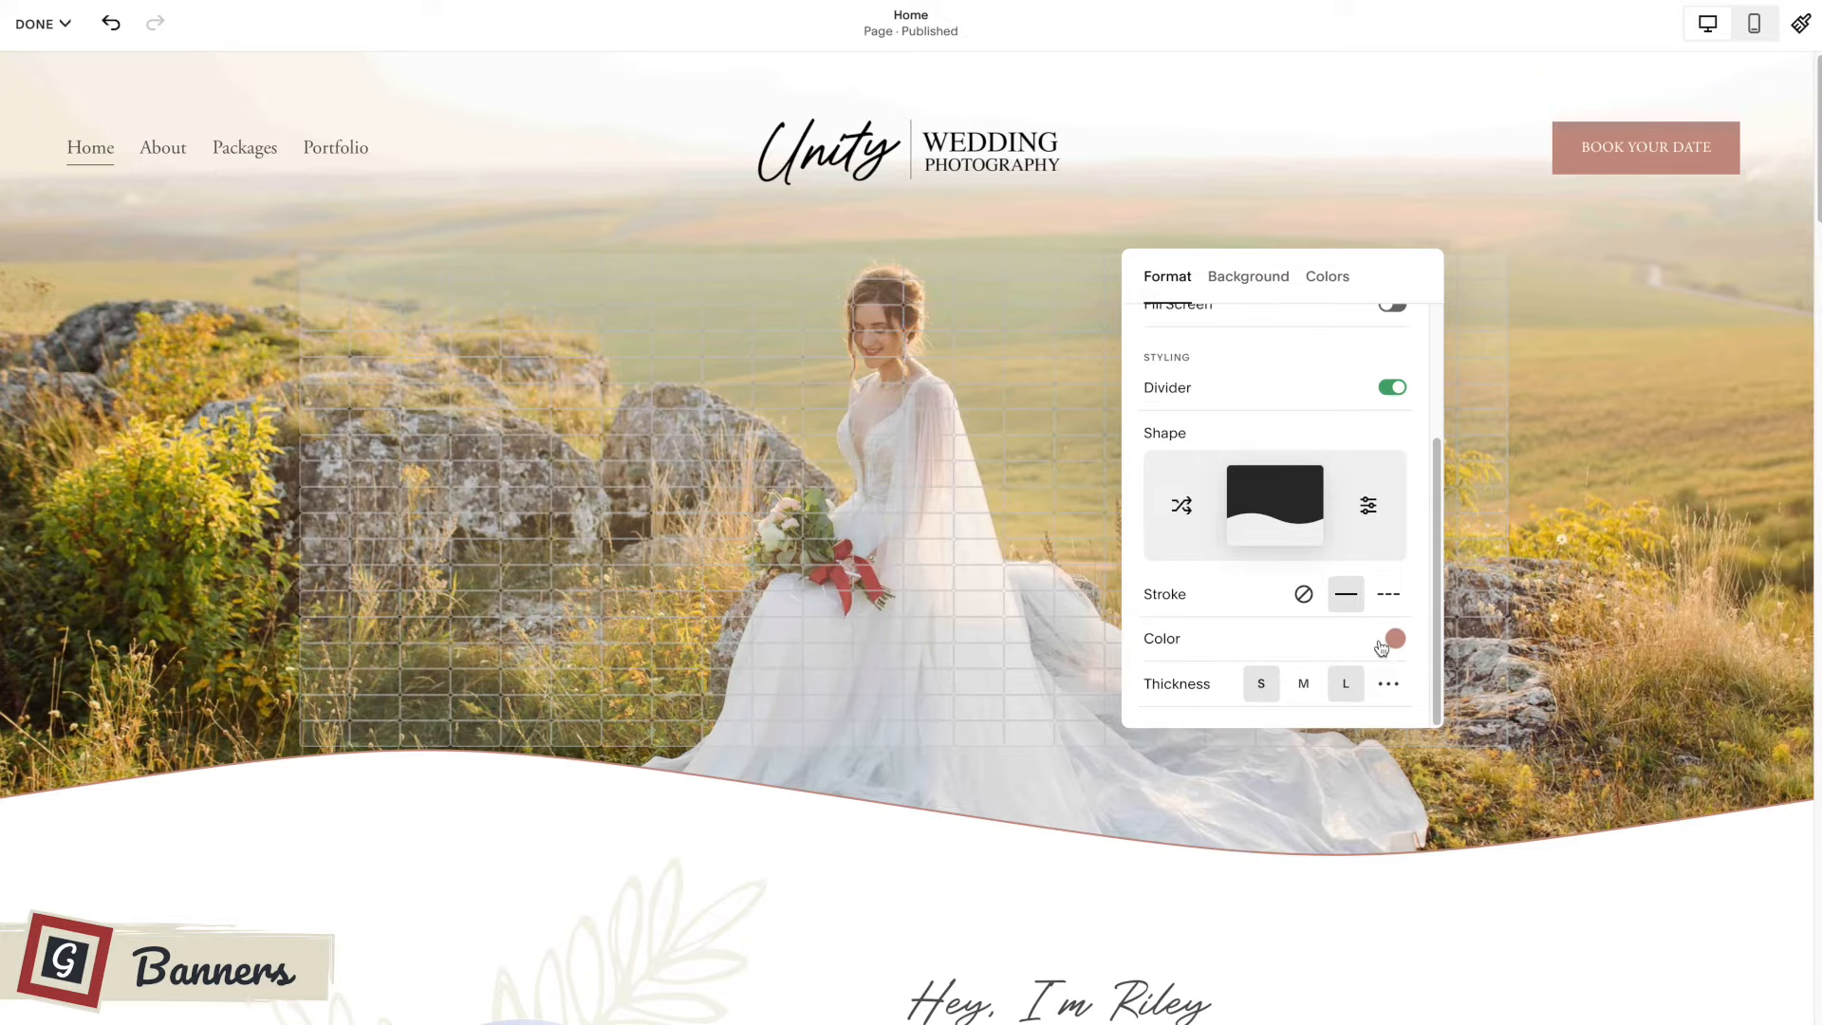
{"action": "left_click", "coordinate": [1388, 594]}
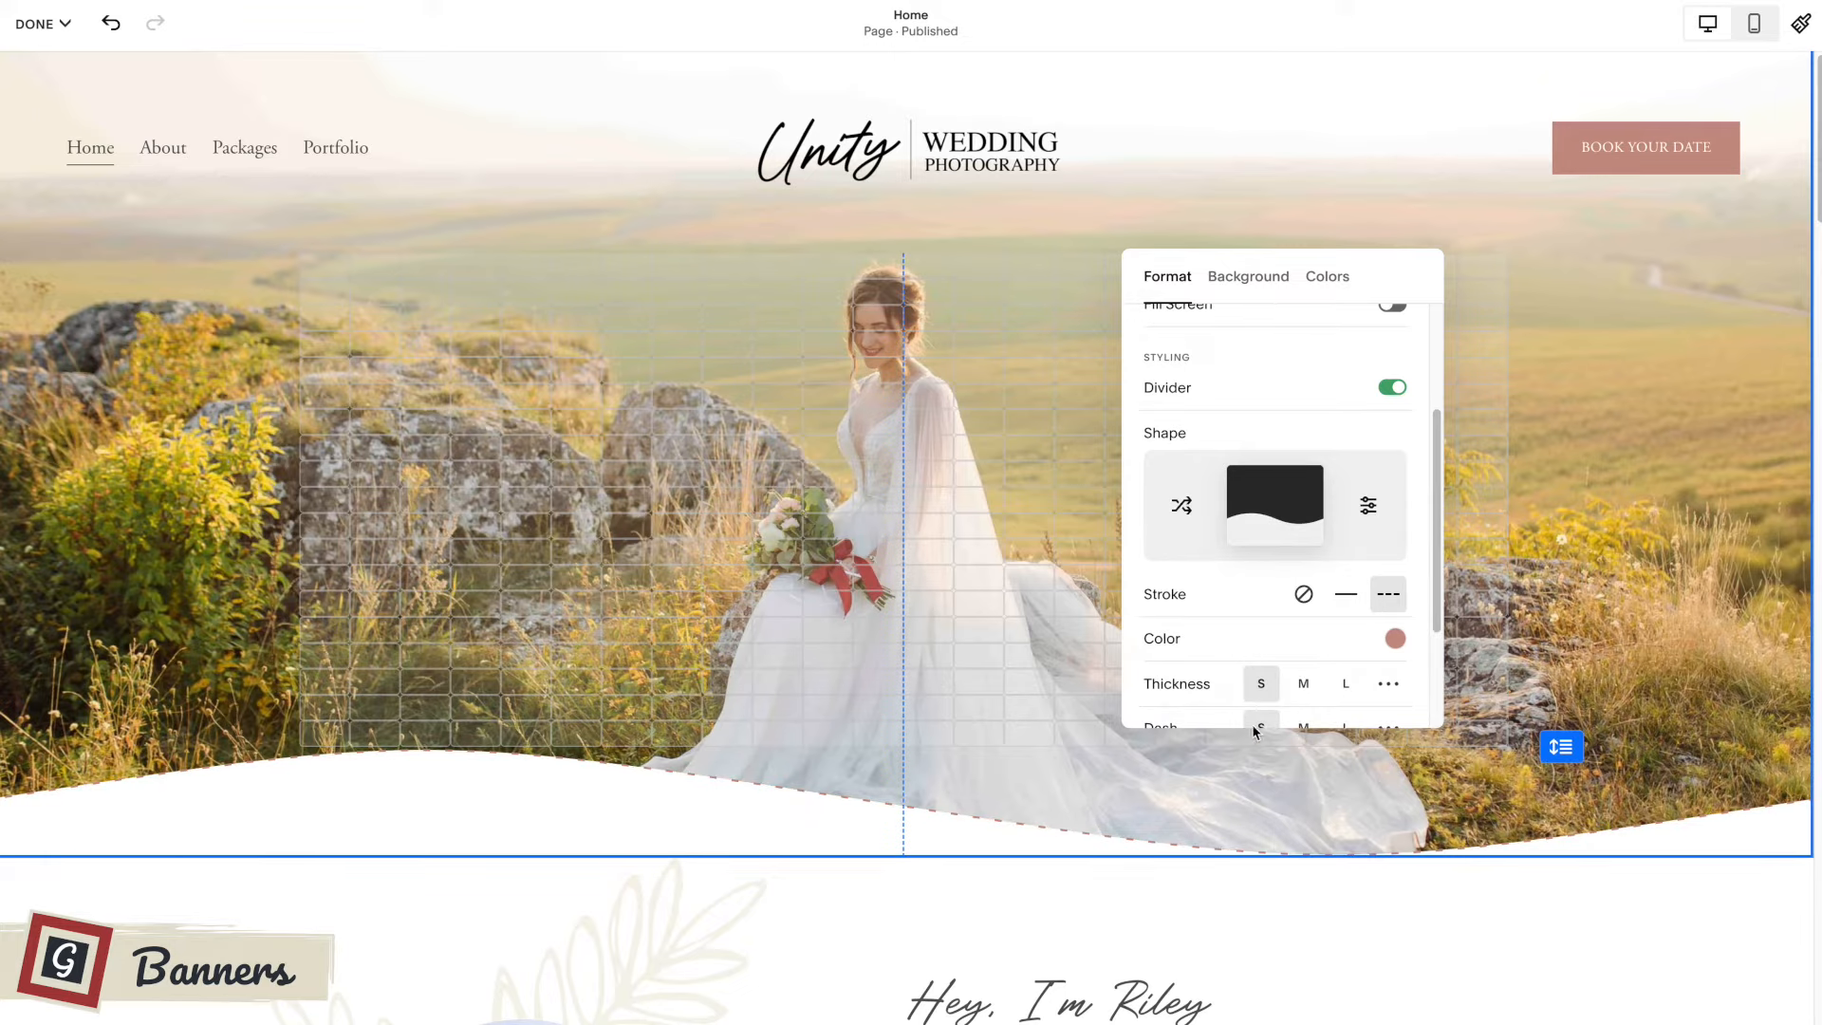
{"action": "left_click", "coordinate": [1361, 605]}
Try the dark brown and rose palette colors for the divider's solid stroke, and remove the stroke.
{"action": "left_click", "coordinate": [1396, 642]}
{"action": "left_click", "coordinate": [1638, 596]}
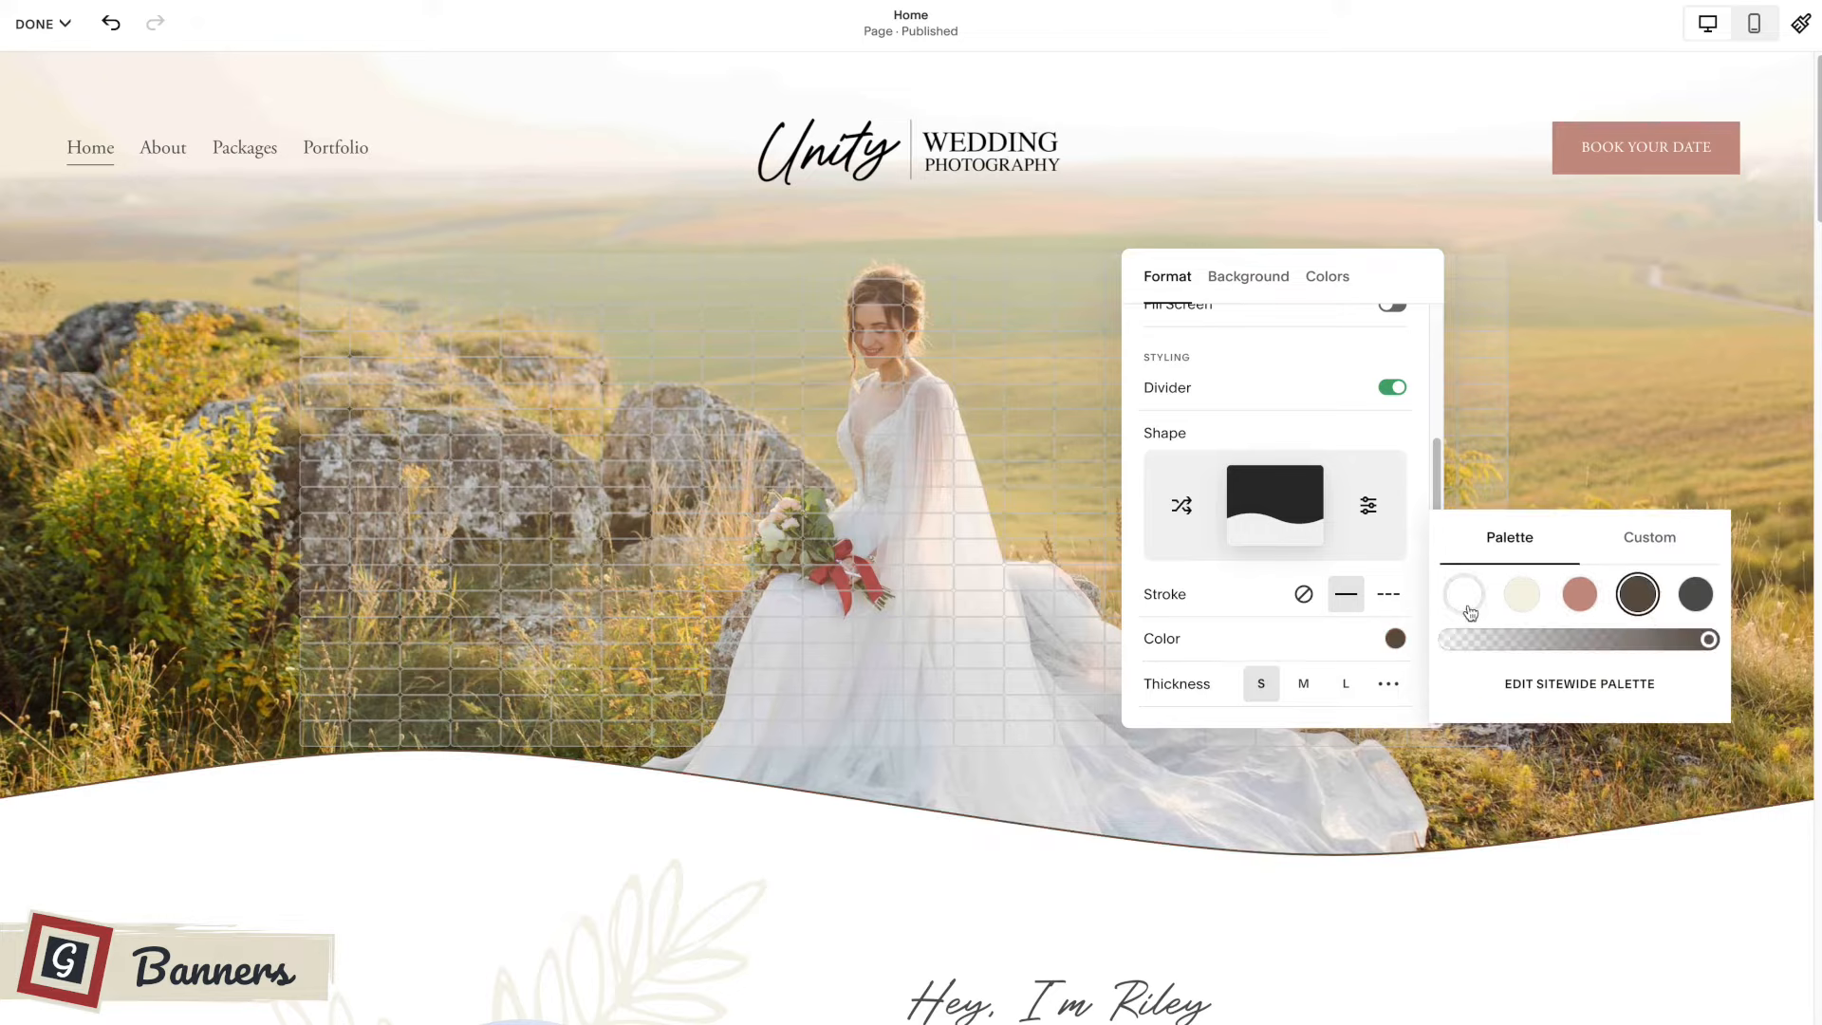
{"action": "left_click", "coordinate": [1580, 594]}
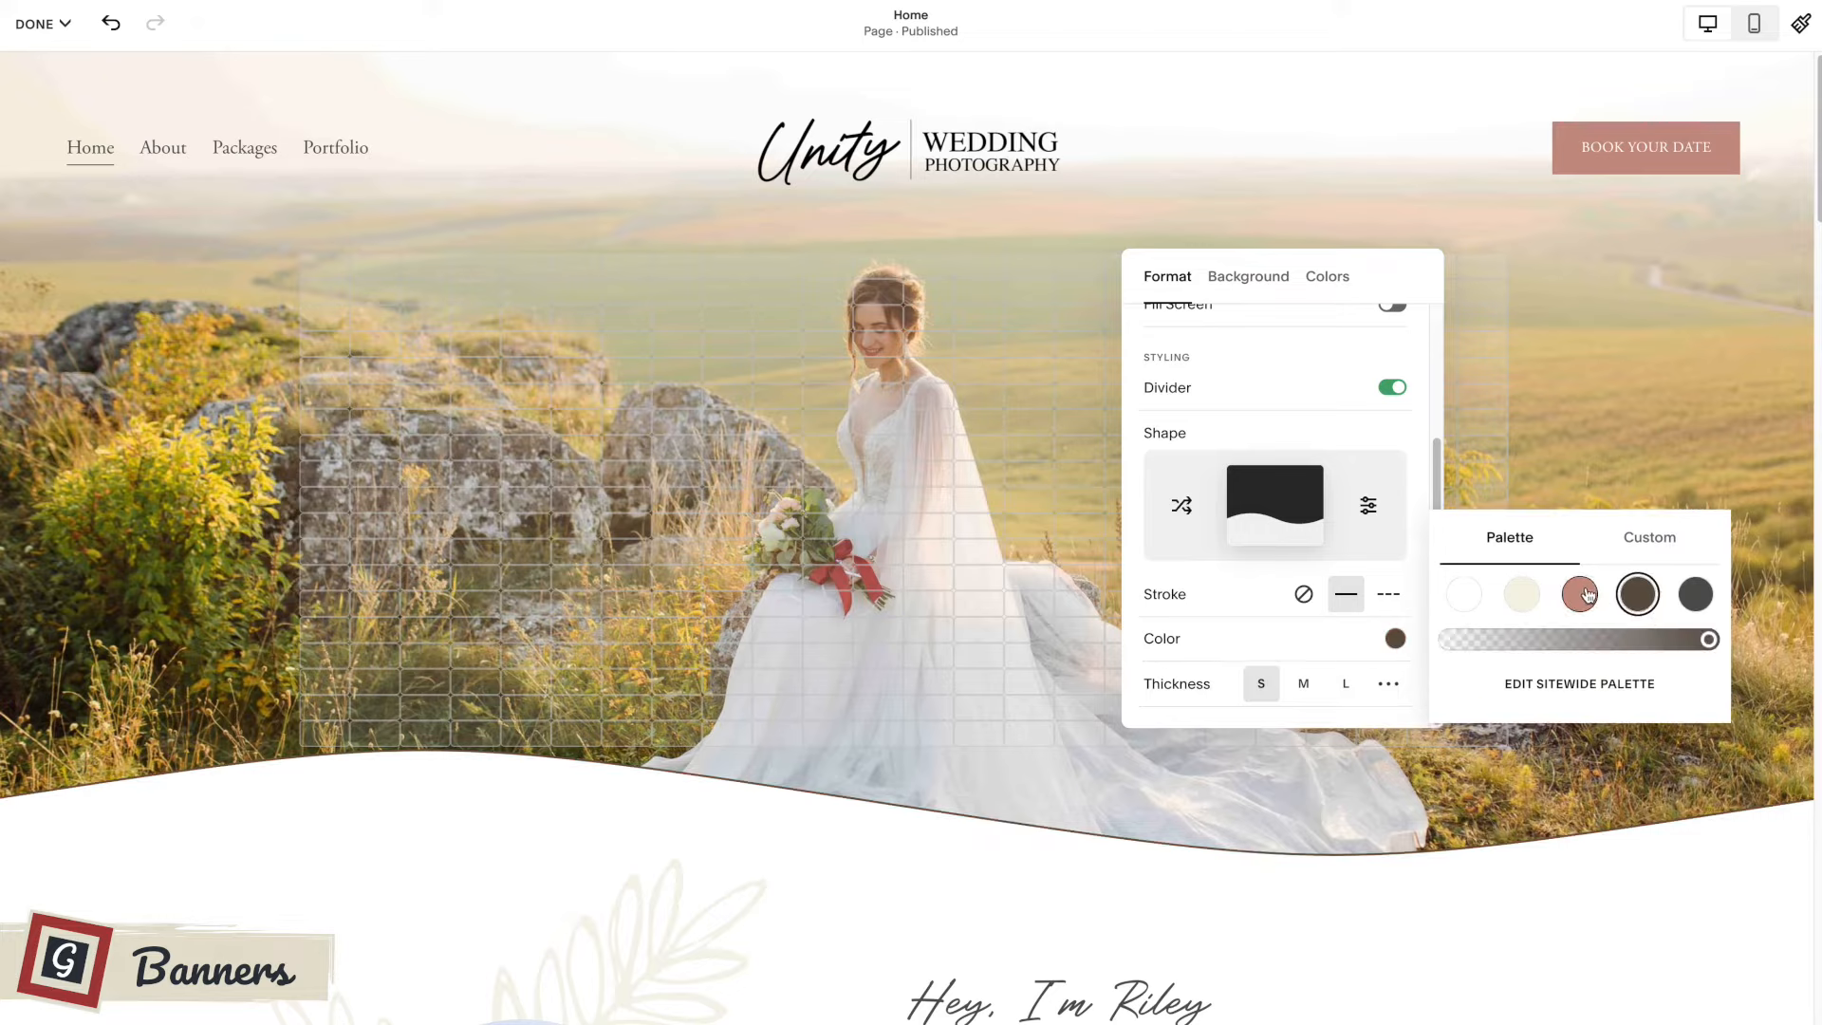
{"action": "left_click", "coordinate": [1304, 596]}
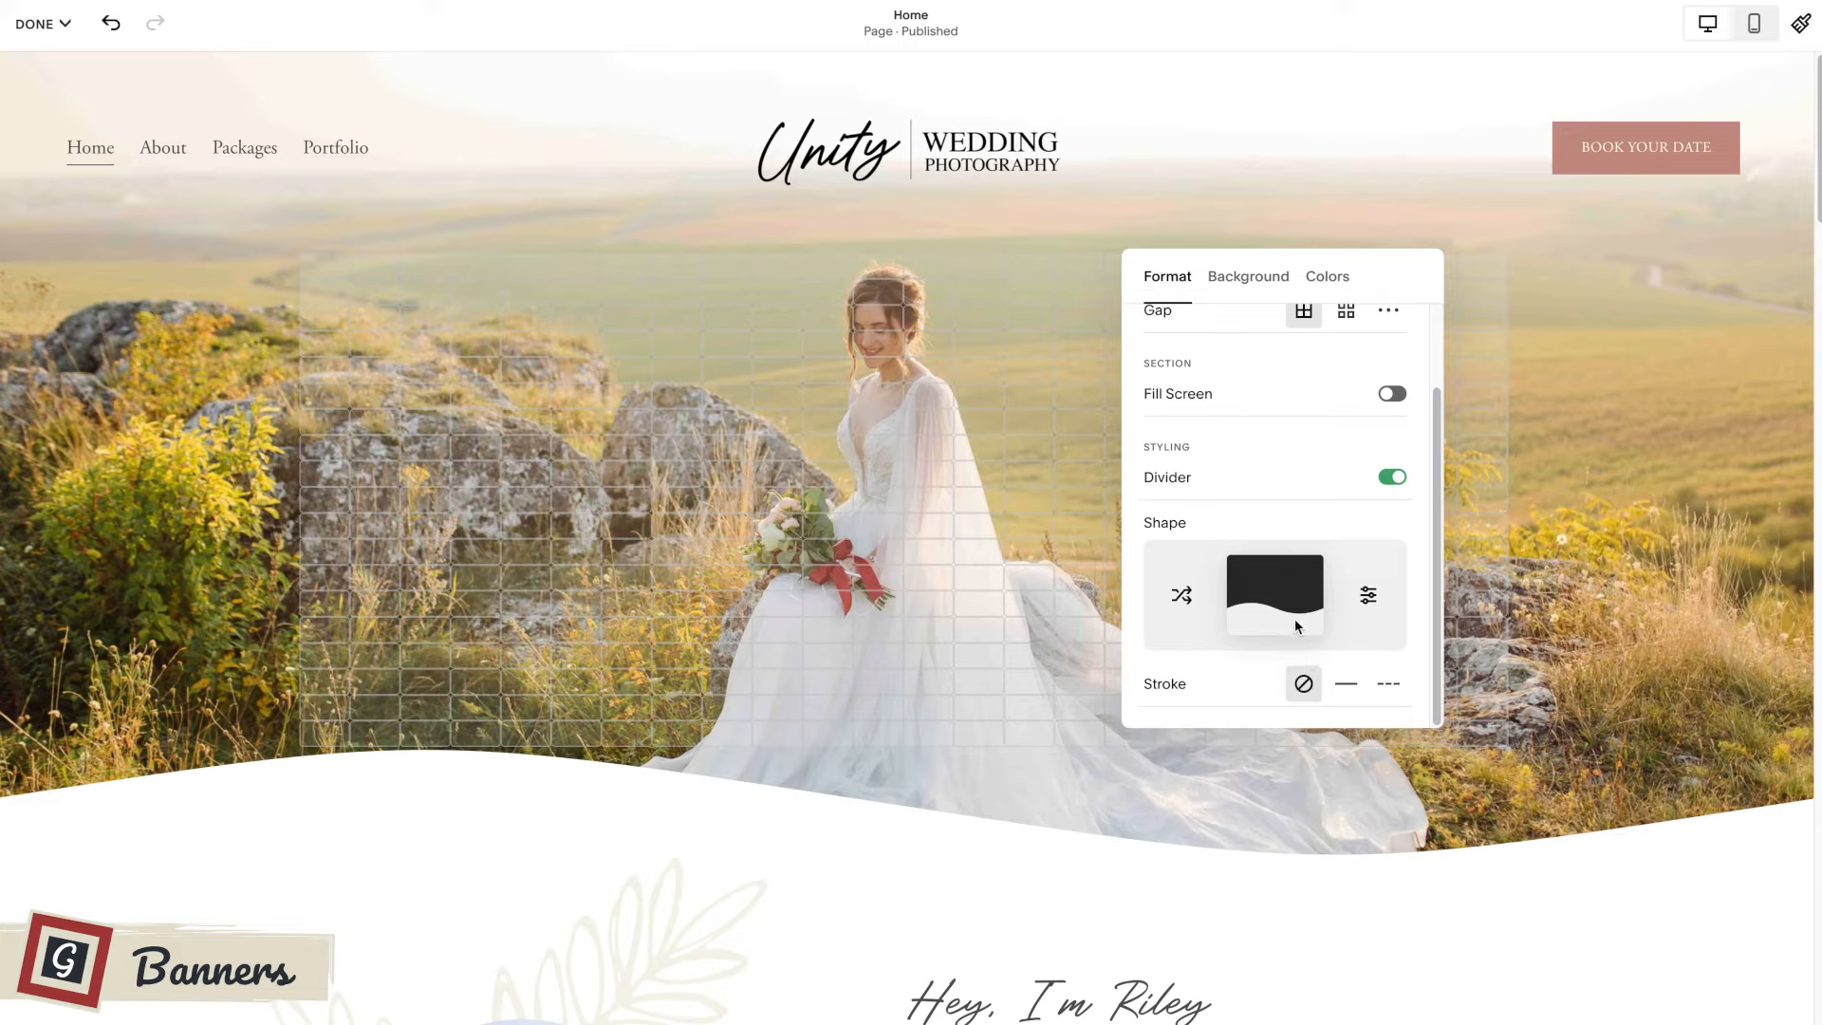
Switch the banner's background type to Video and bring up the sources for adding a video.
{"action": "scroll", "coordinate": [1272, 598], "scroll_direction": "up", "scroll_amount": 2}
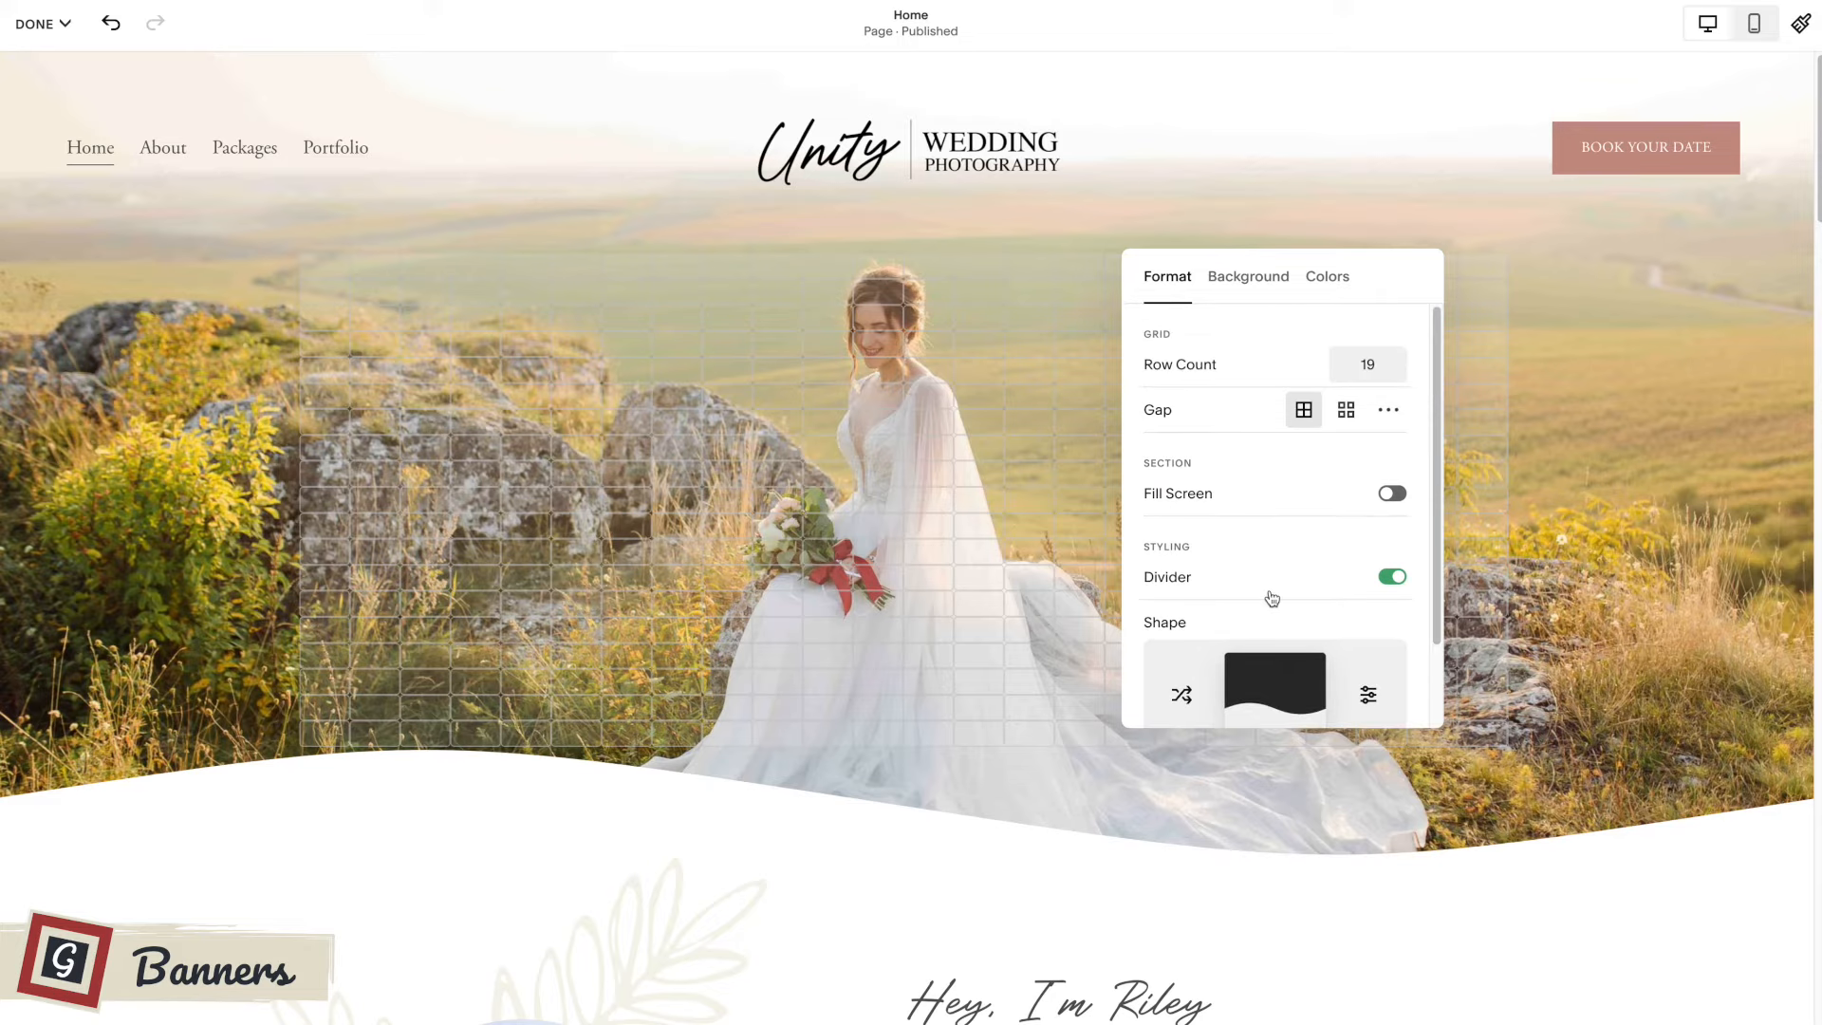
{"action": "left_click", "coordinate": [1257, 285]}
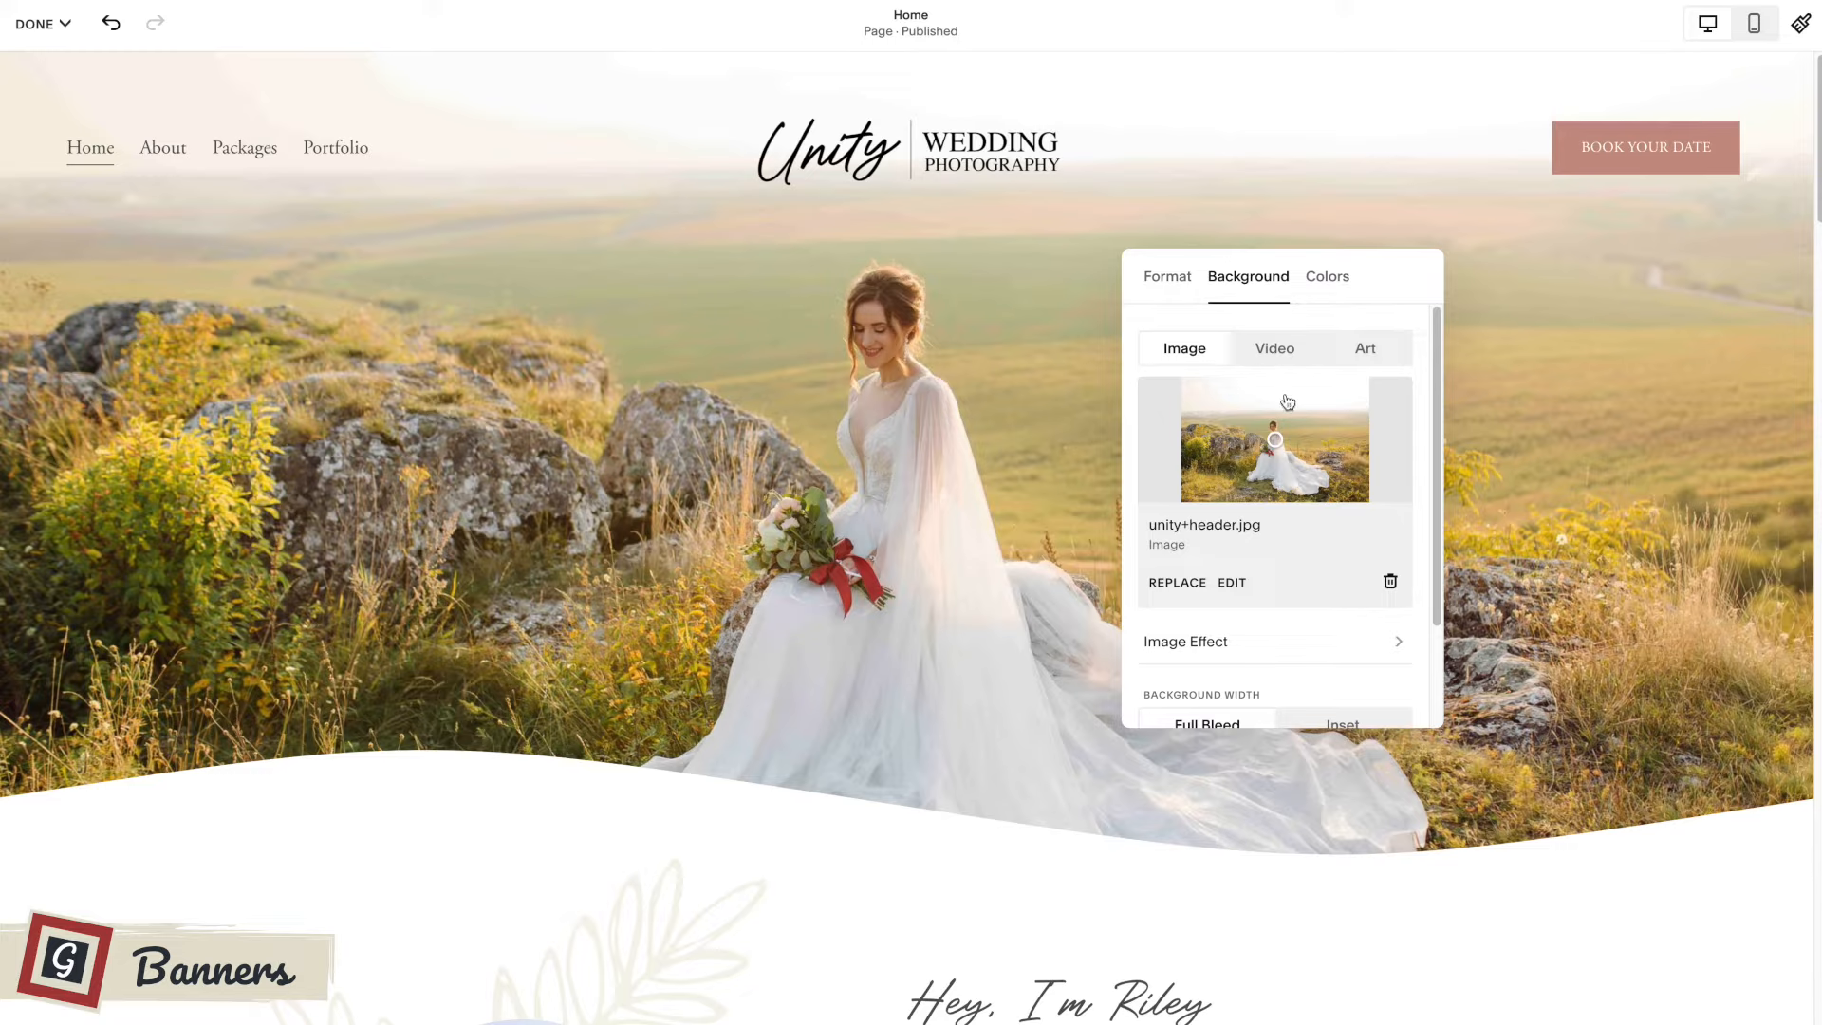
{"action": "left_click_drag", "start_coordinate": [1213, 304], "coordinate": [1118, 305]}
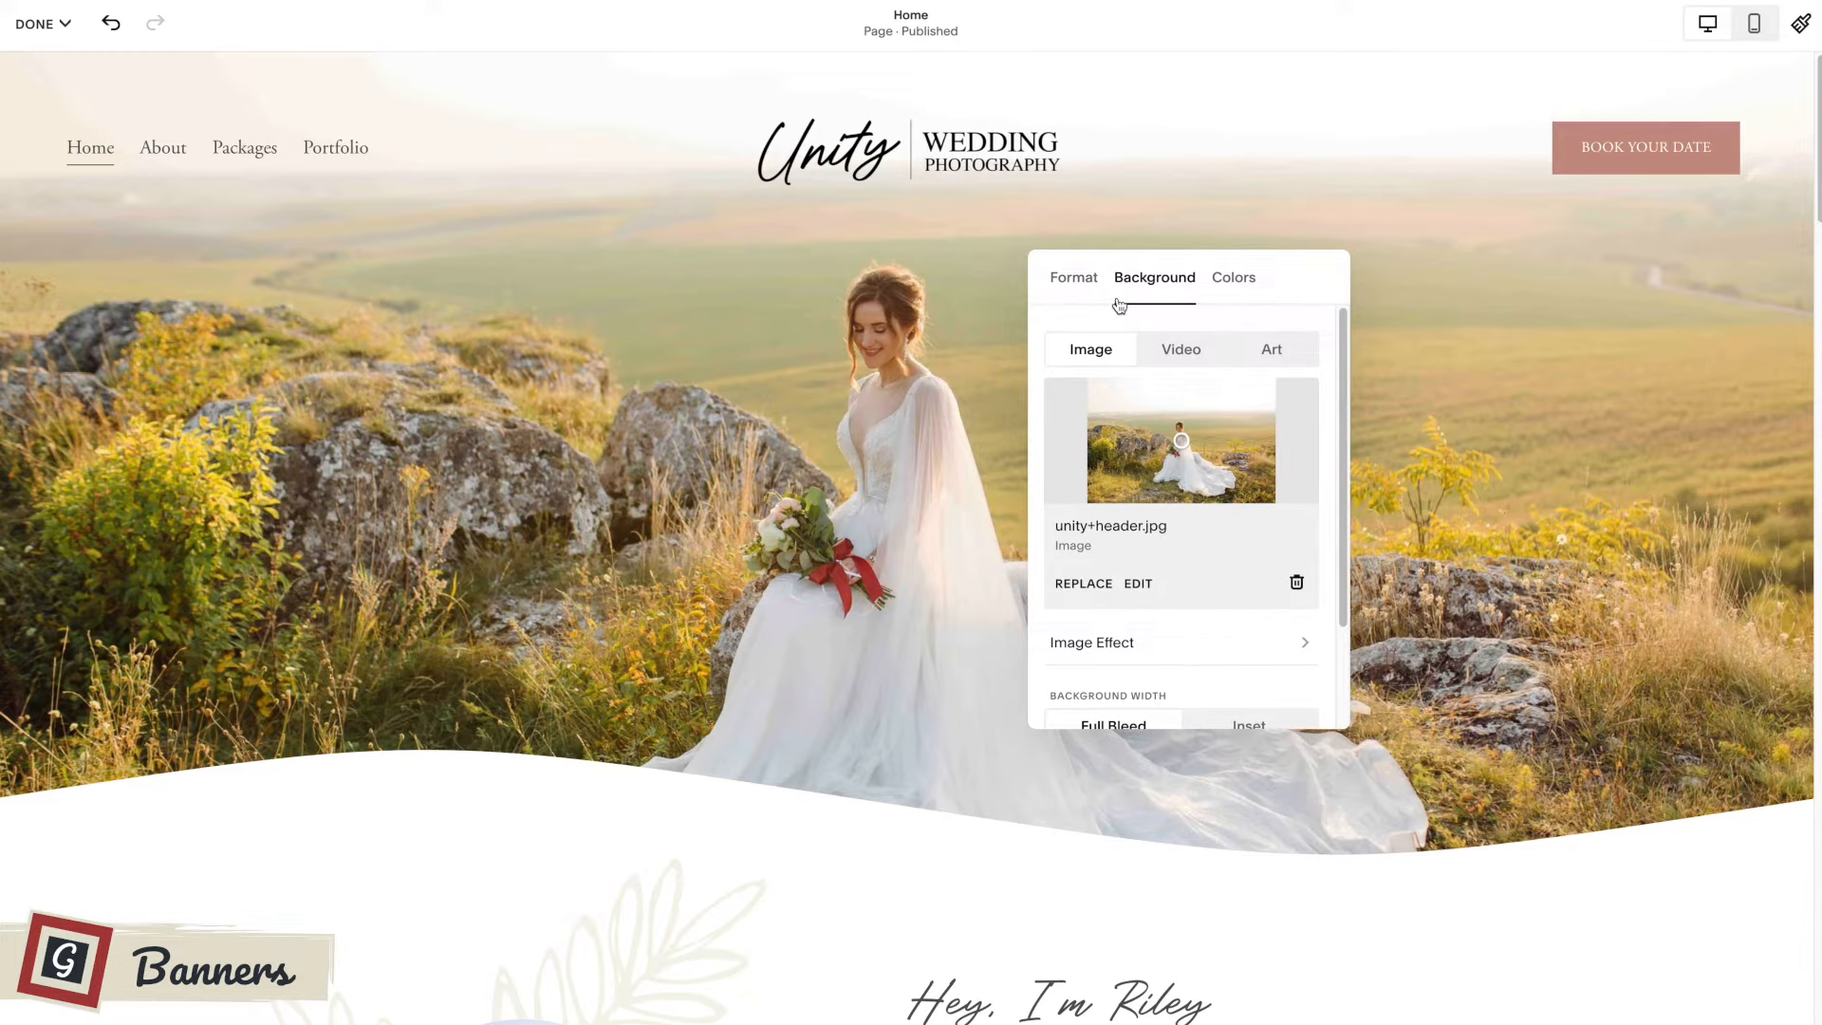
{"action": "left_click", "coordinate": [1176, 355]}
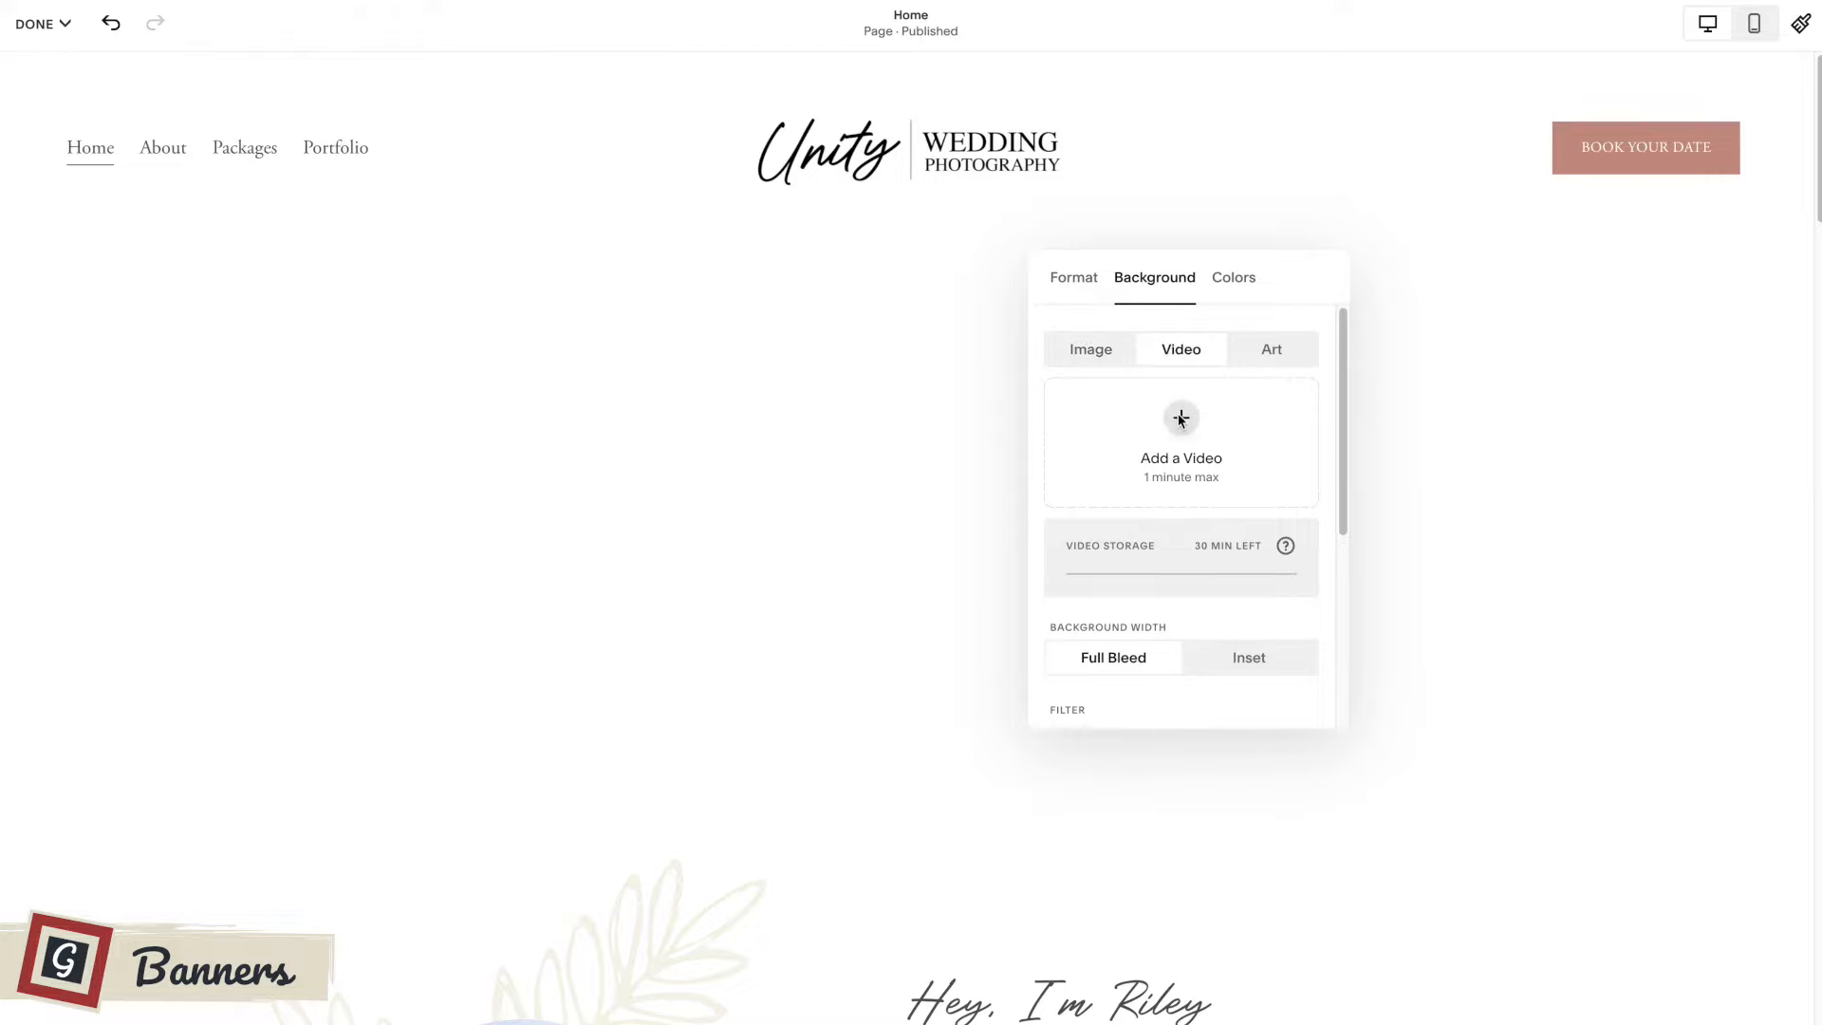
{"action": "left_click", "coordinate": [1180, 419]}
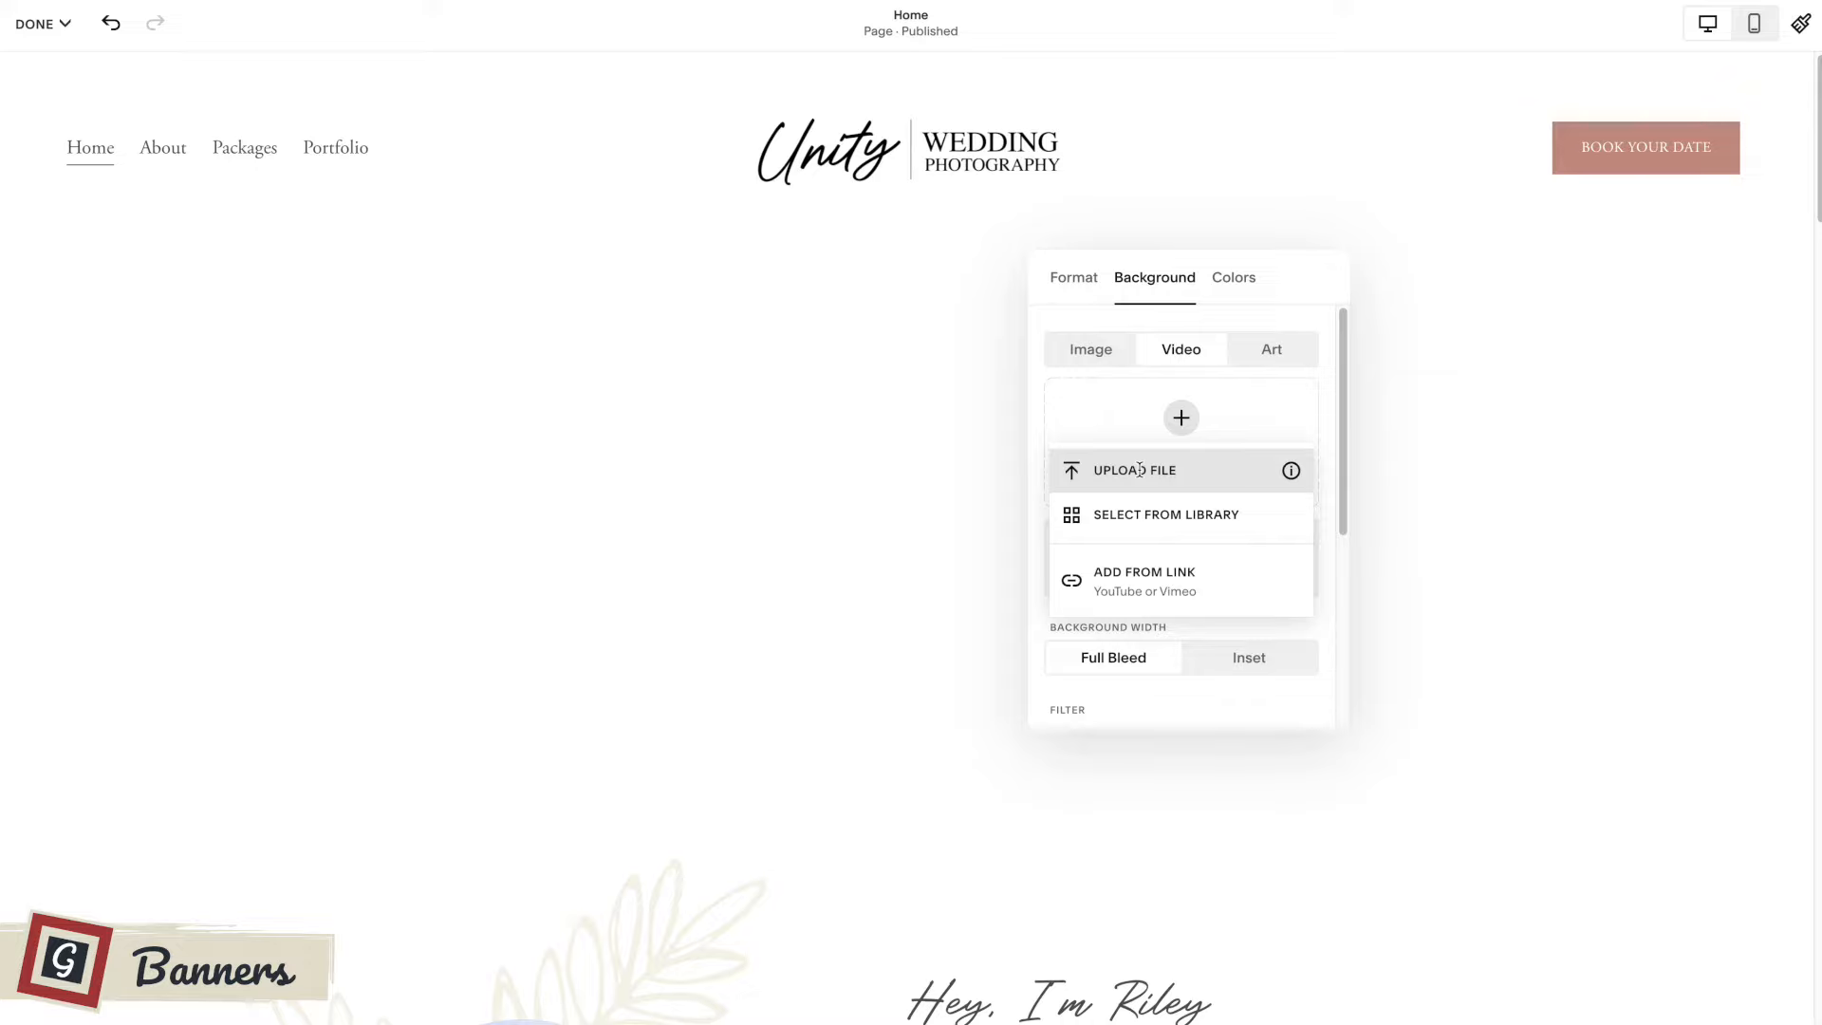
Switch the banner's background type to Art and try the blurred cream-and-rose art and the plain rose art.
{"action": "left_click", "coordinate": [1271, 349]}
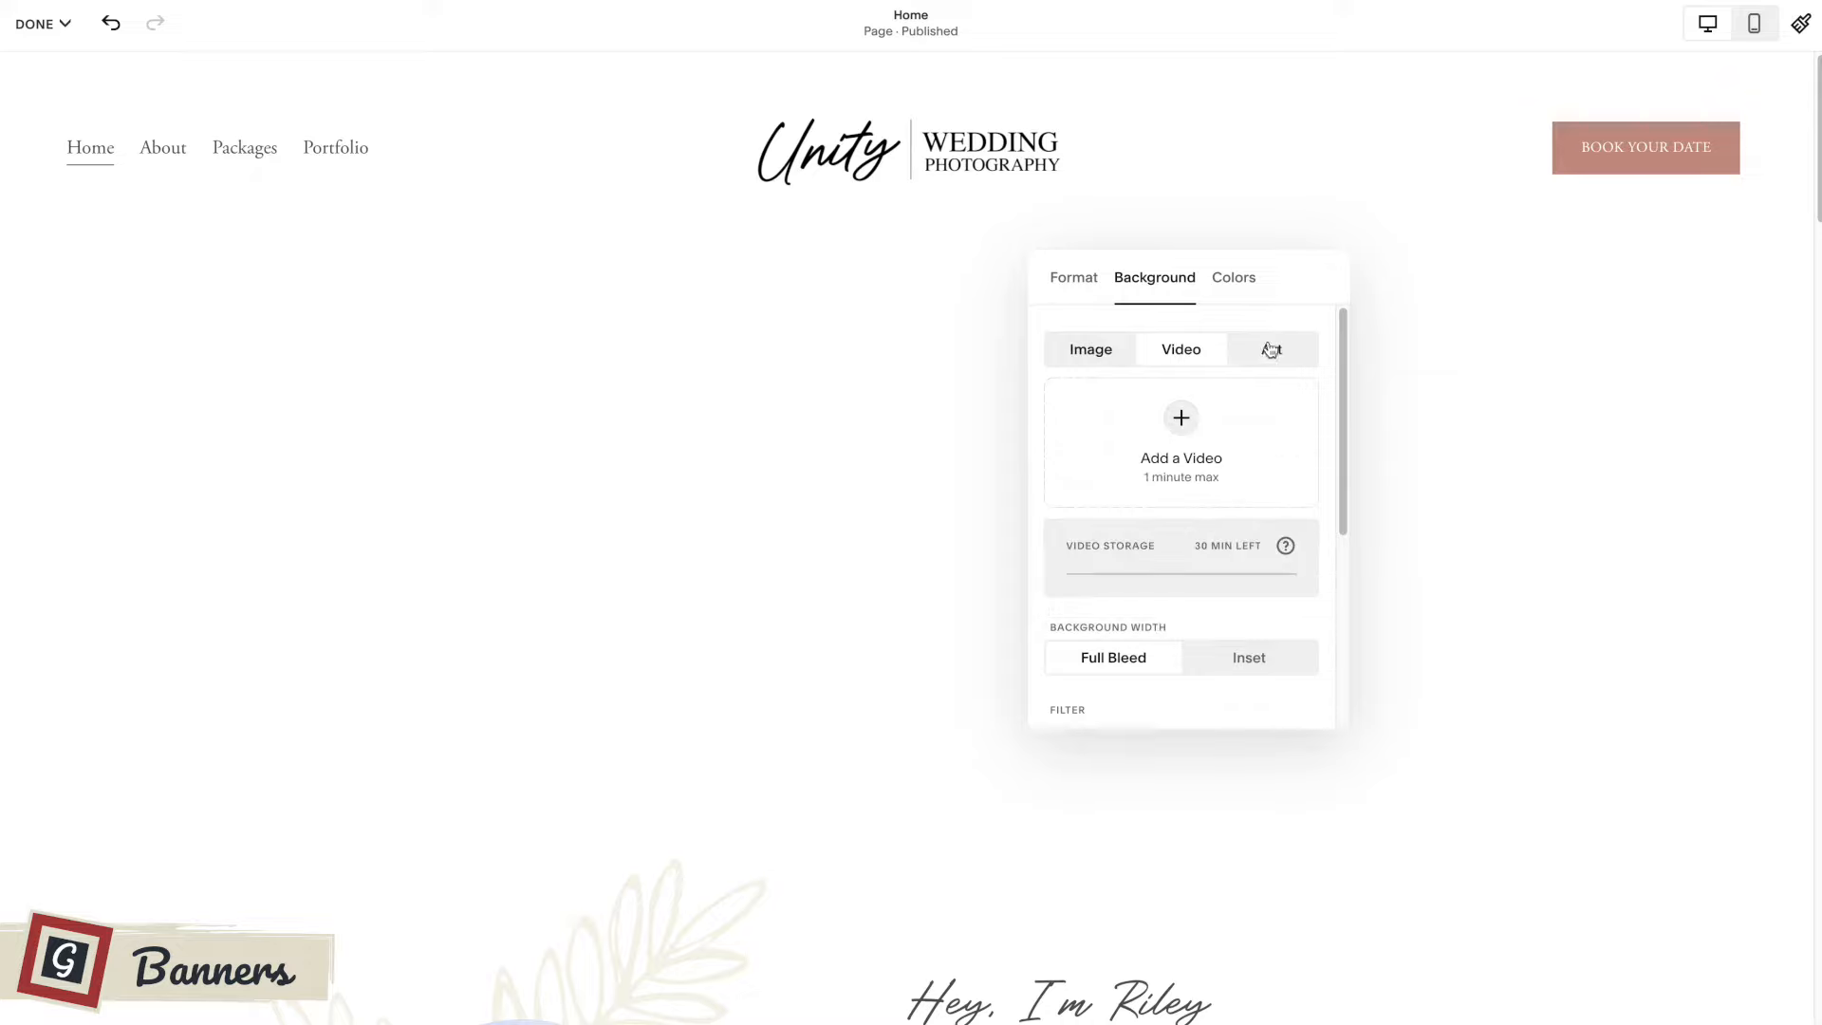
{"action": "left_click", "coordinate": [1272, 349]}
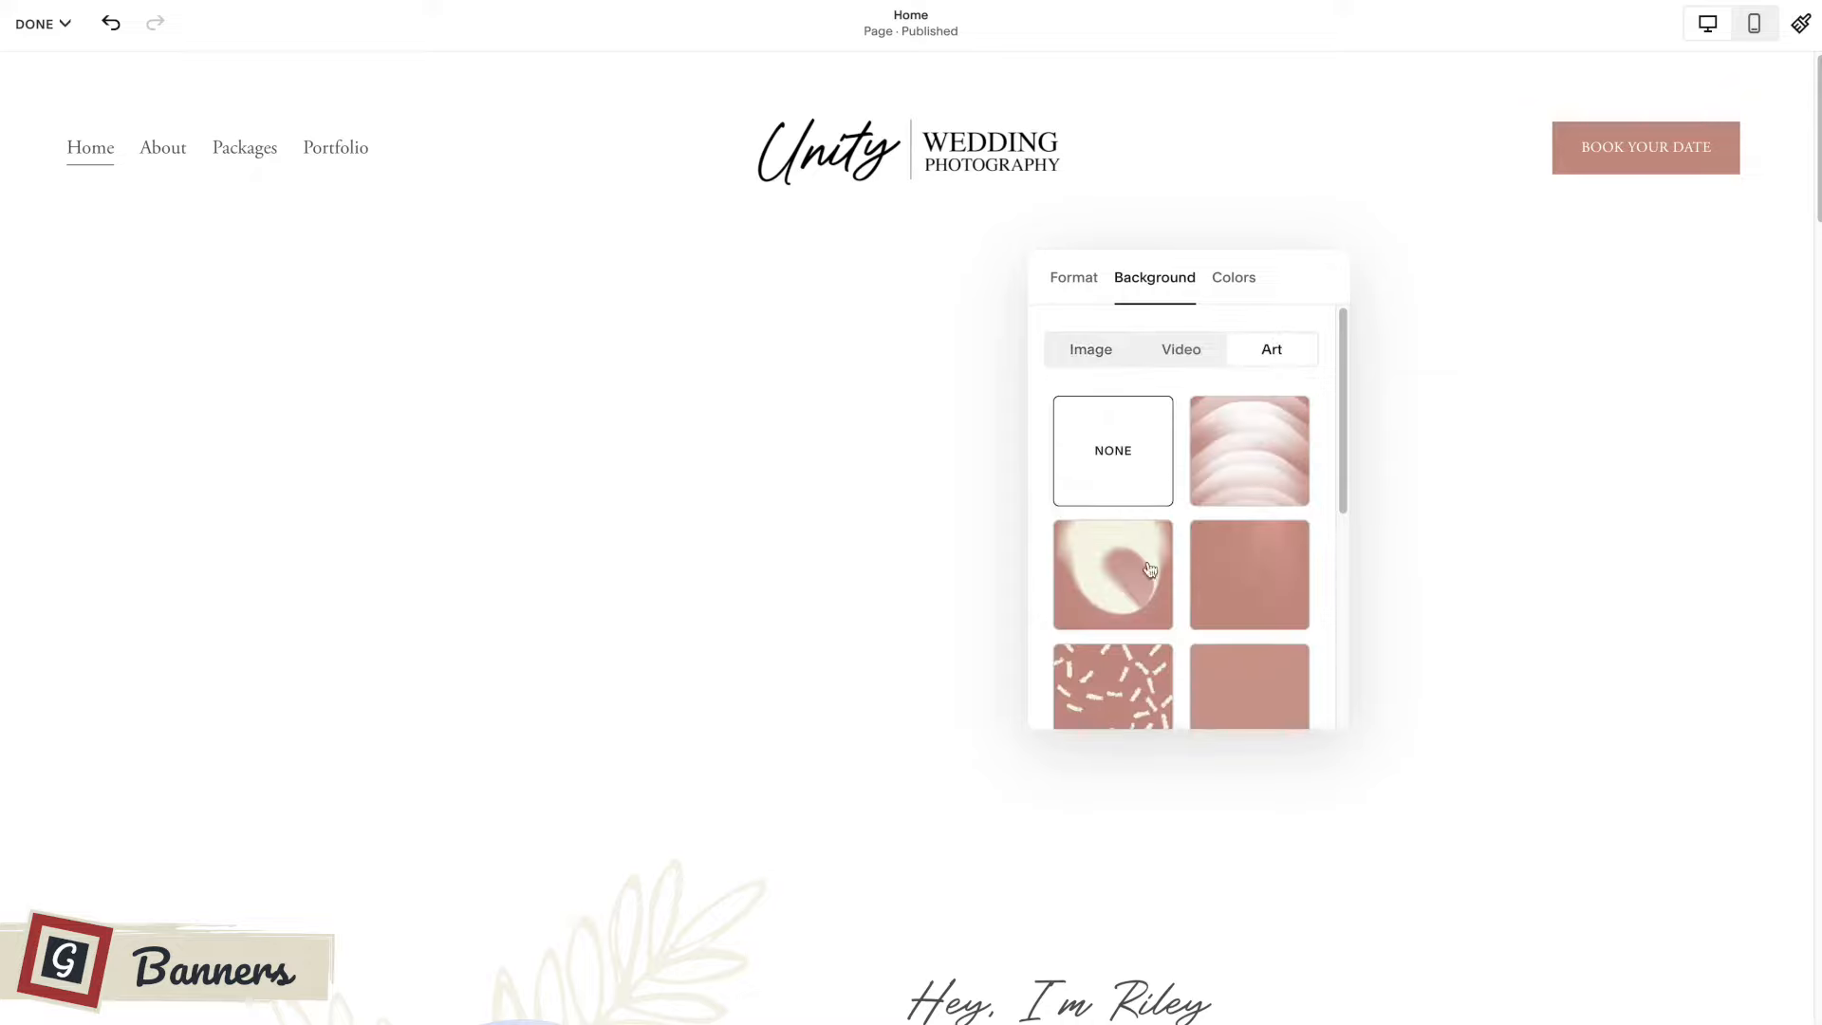
{"action": "scroll", "coordinate": [1247, 451], "scroll_direction": "down", "scroll_amount": 1}
{"action": "left_click", "coordinate": [1113, 441]}
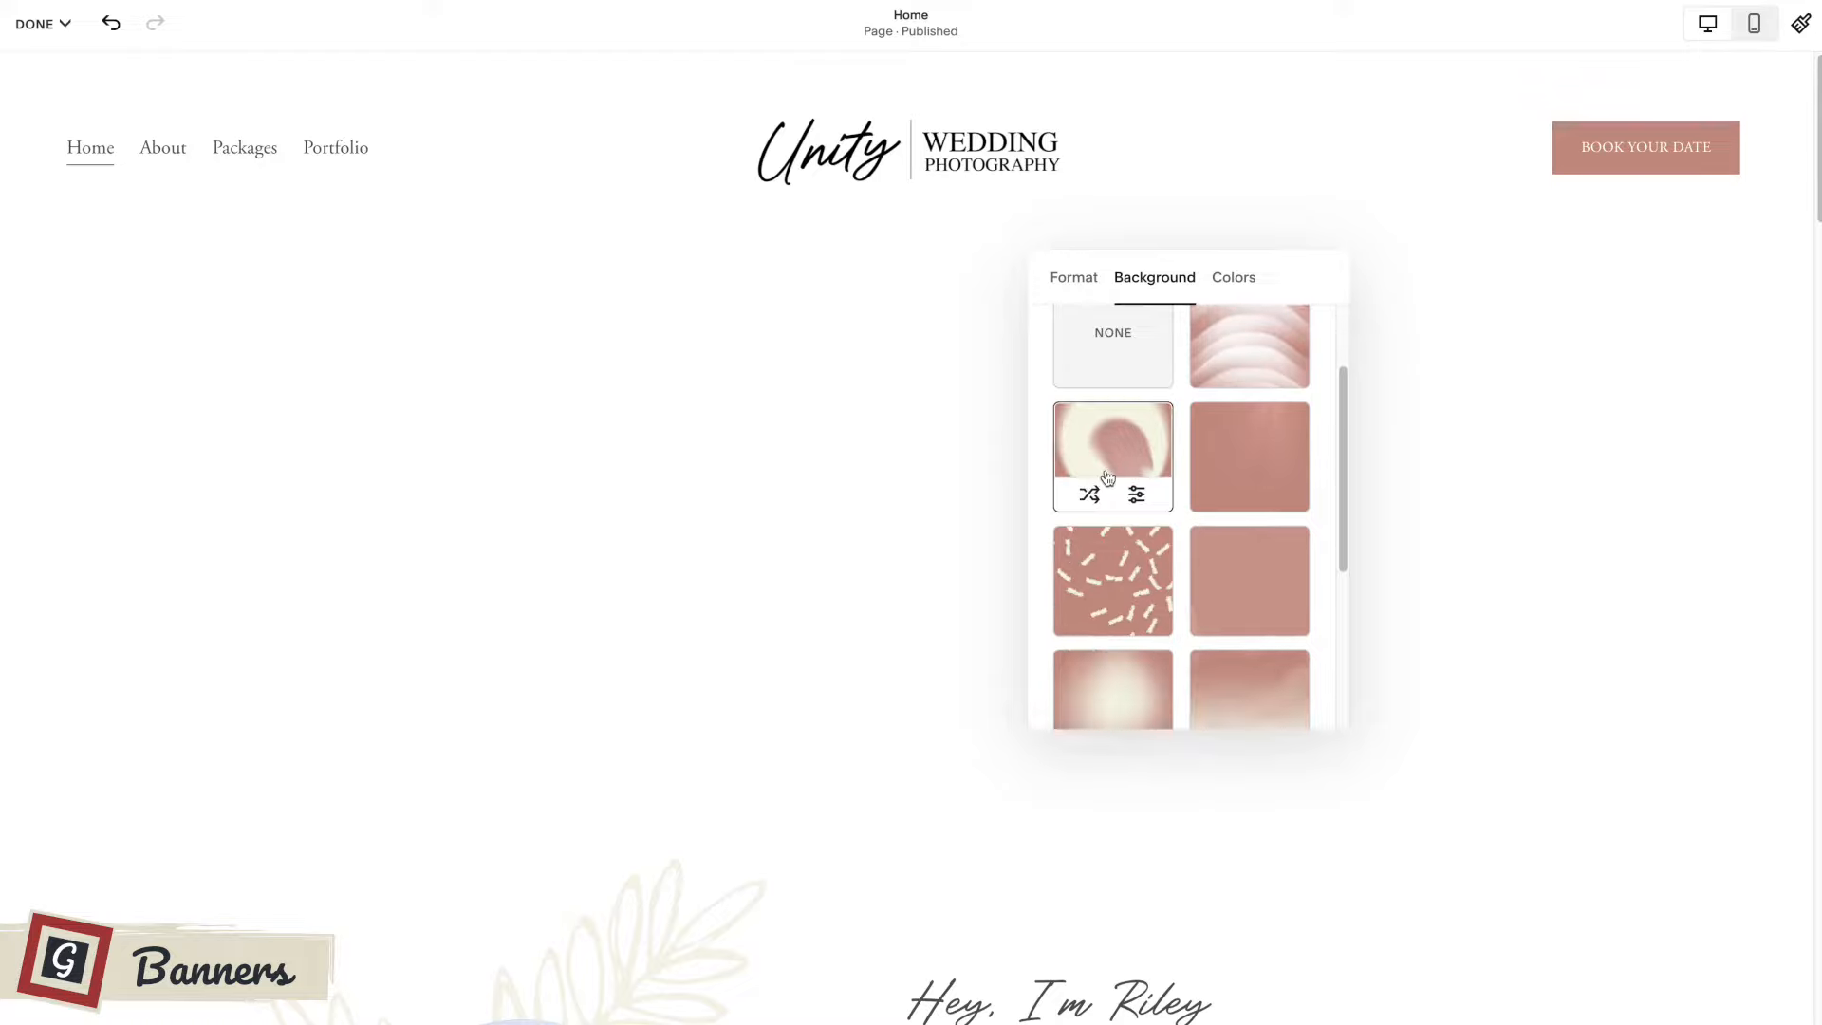
{"action": "scroll", "coordinate": [1237, 469], "scroll_direction": "down", "scroll_amount": 1}
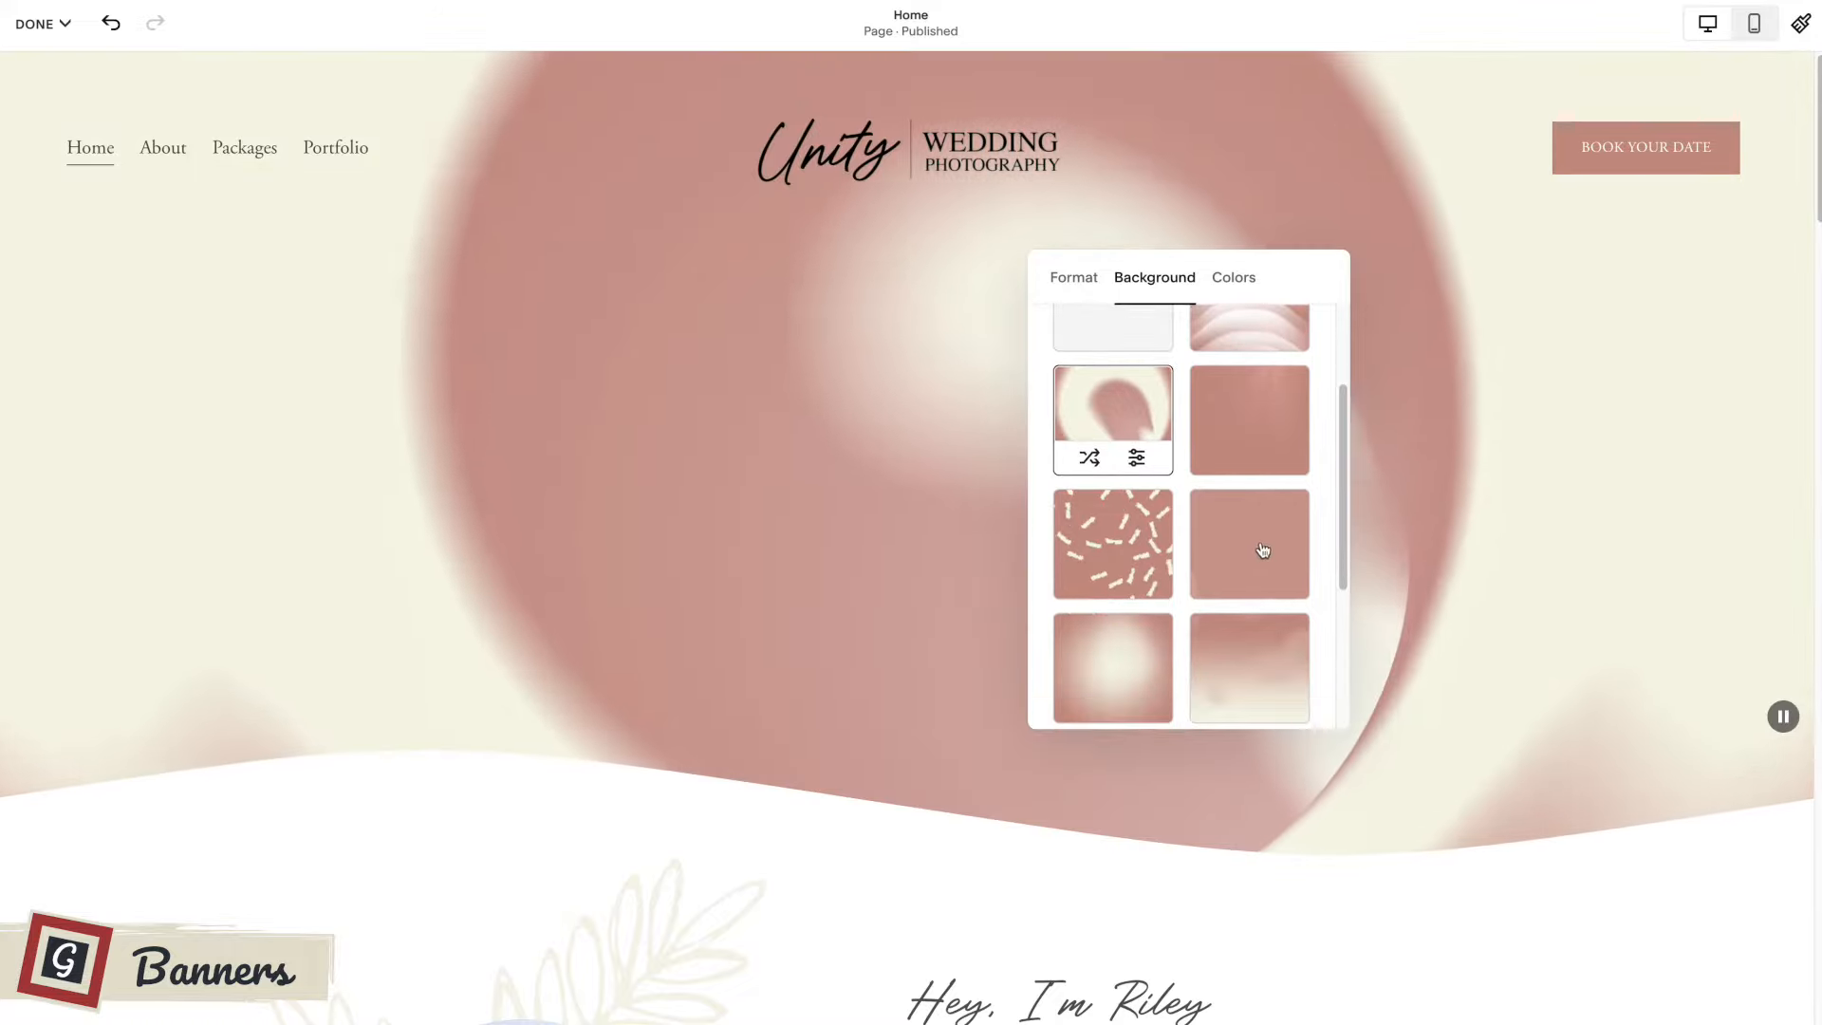
{"action": "left_click", "coordinate": [1251, 567]}
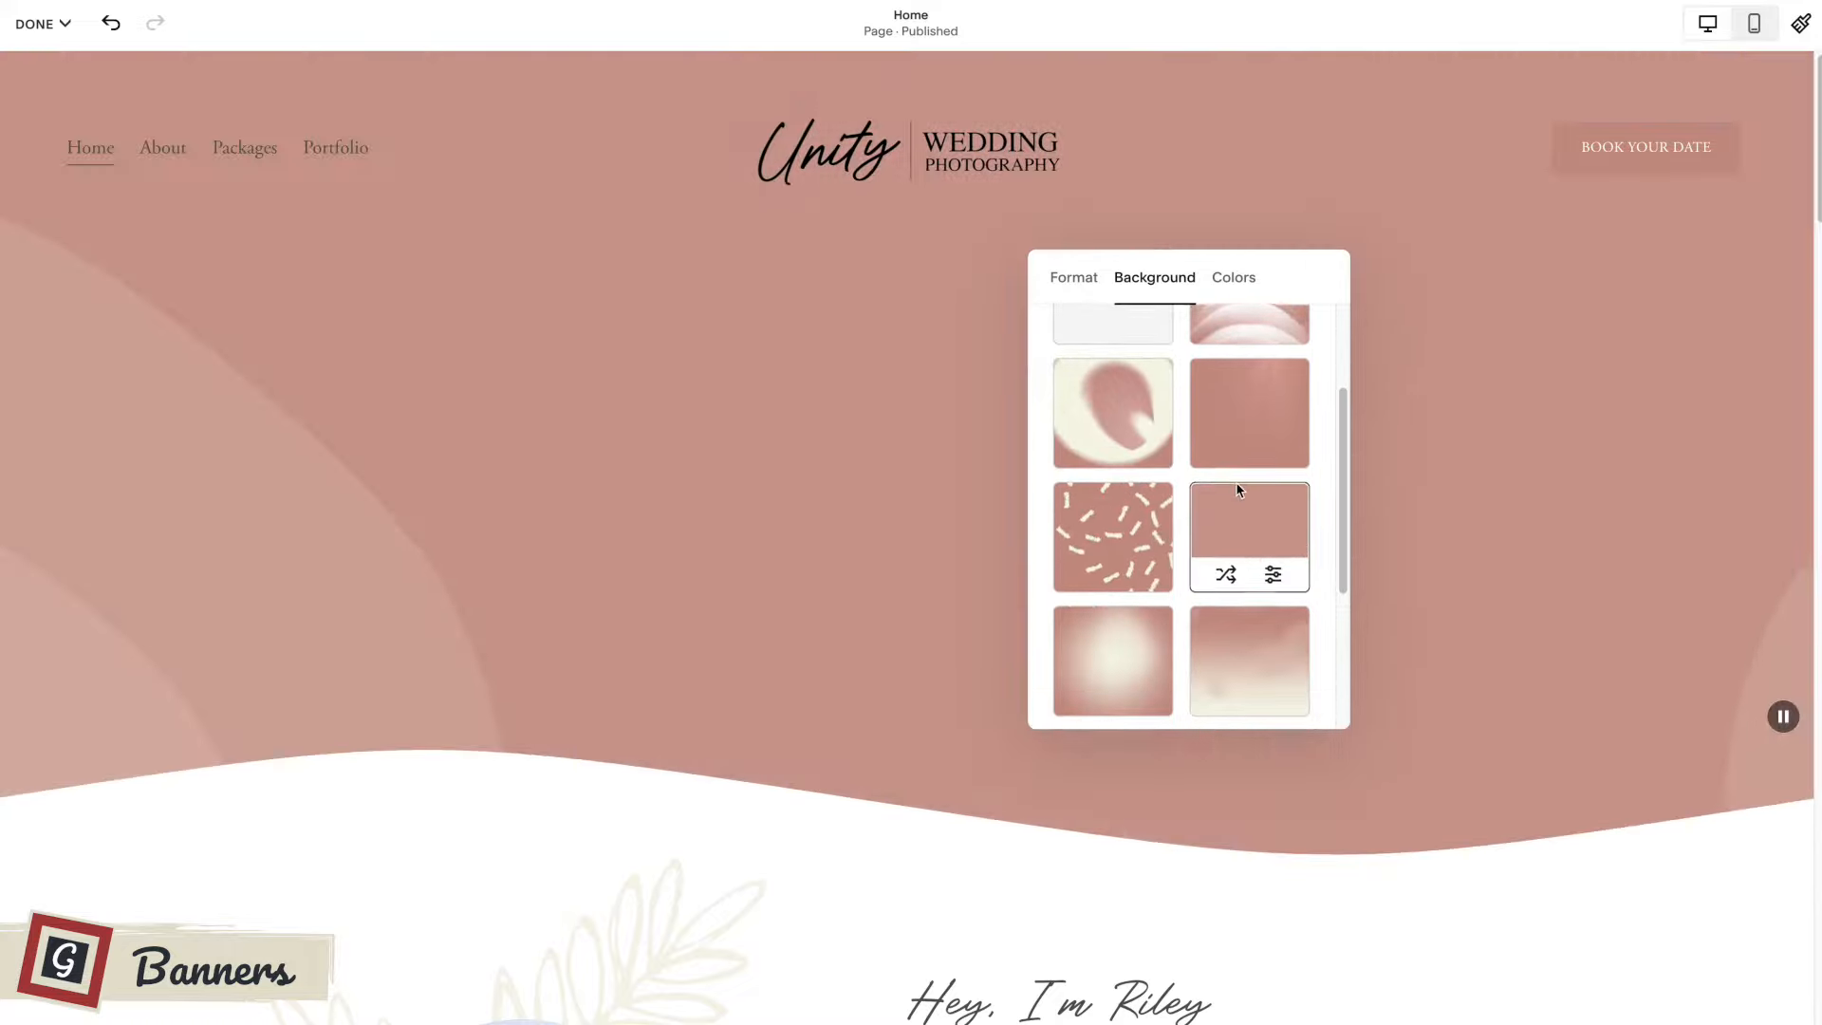
Try the brown and rose blob-pattern art as the banner background, review the other art options and leave the banner settings.
{"action": "scroll", "coordinate": [1236, 481], "scroll_direction": "down", "scroll_amount": 2}
{"action": "scroll", "coordinate": [1238, 491], "scroll_direction": "down", "scroll_amount": 1}
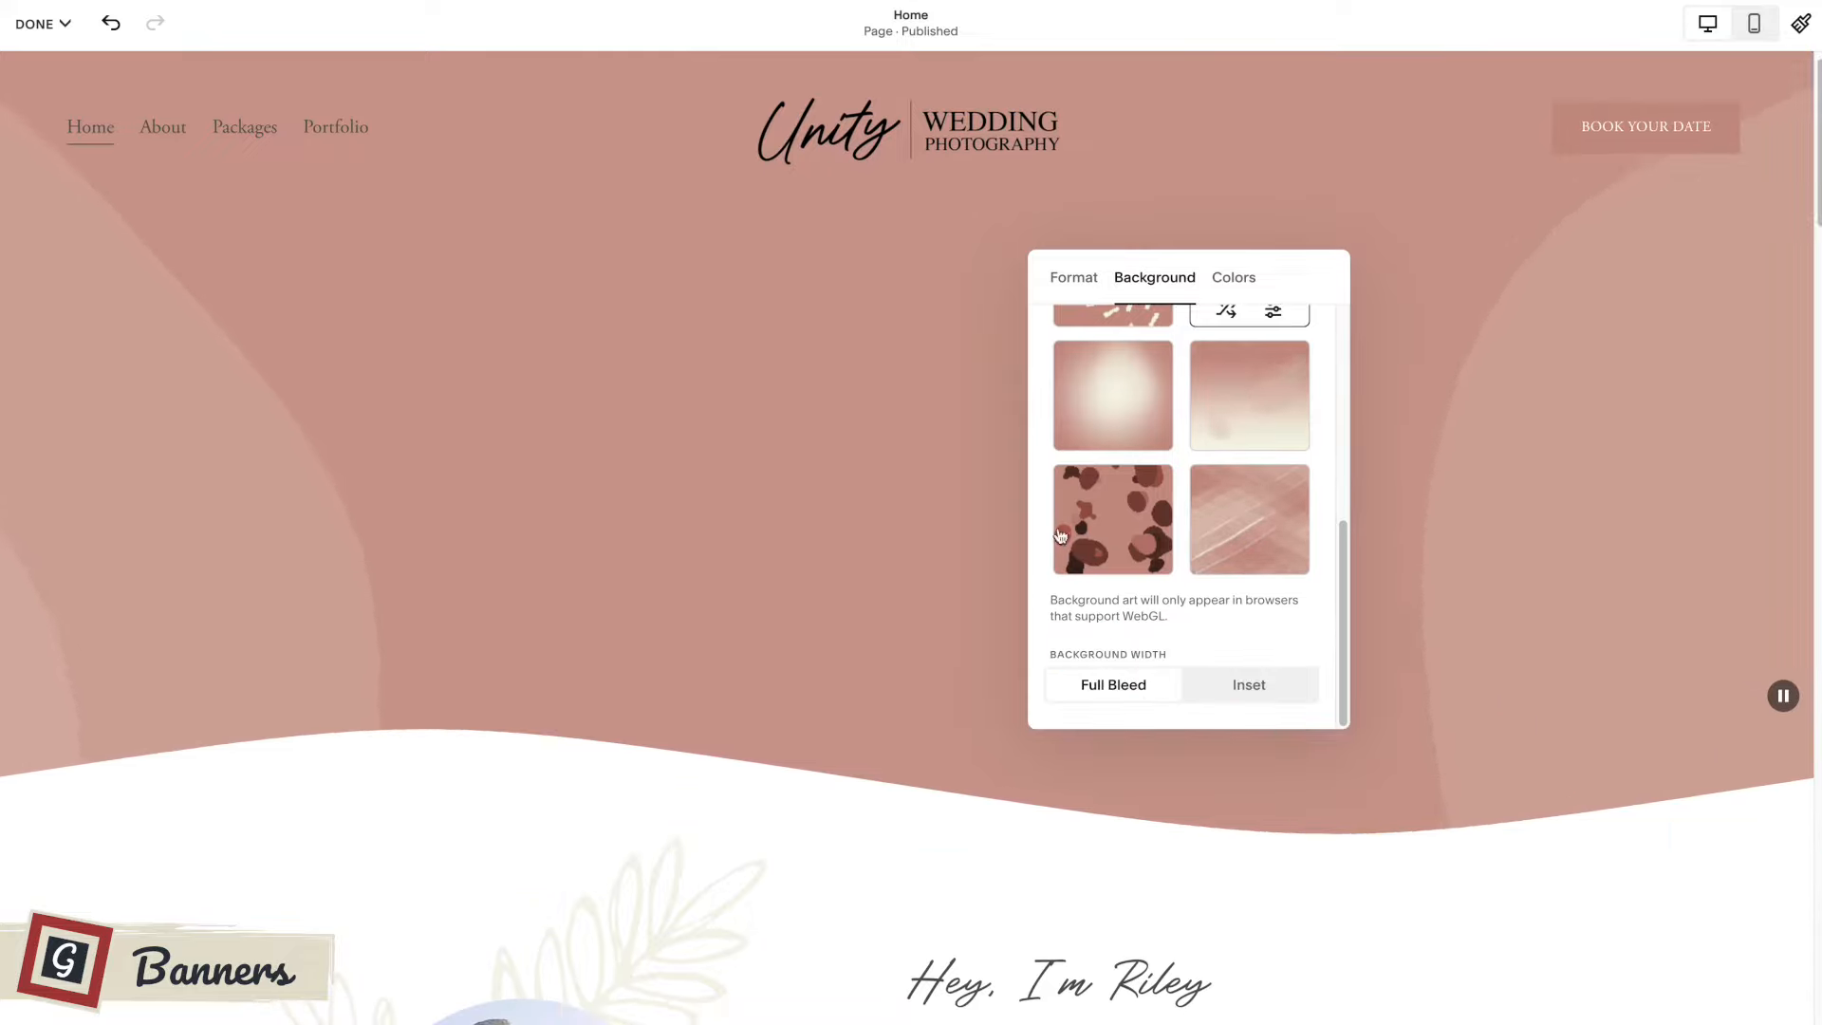
{"action": "left_click", "coordinate": [1115, 512]}
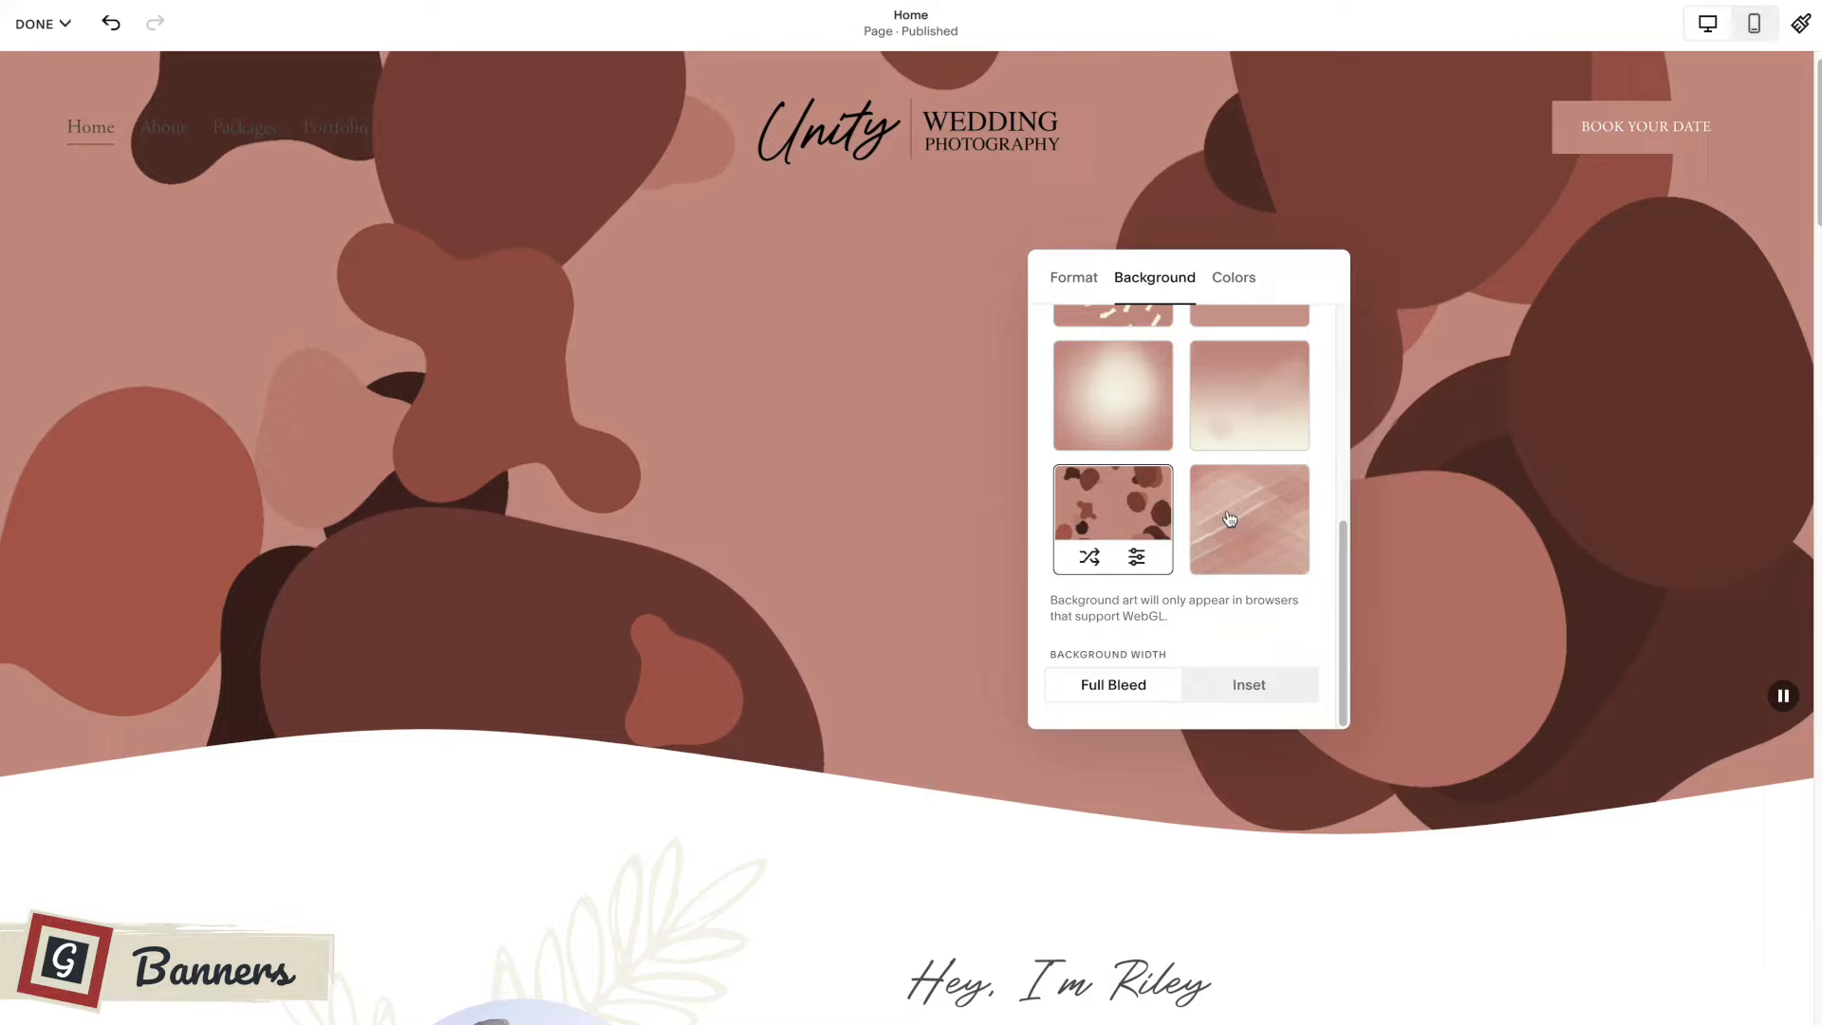
{"action": "scroll", "coordinate": [1203, 477], "scroll_direction": "up", "scroll_amount": 1}
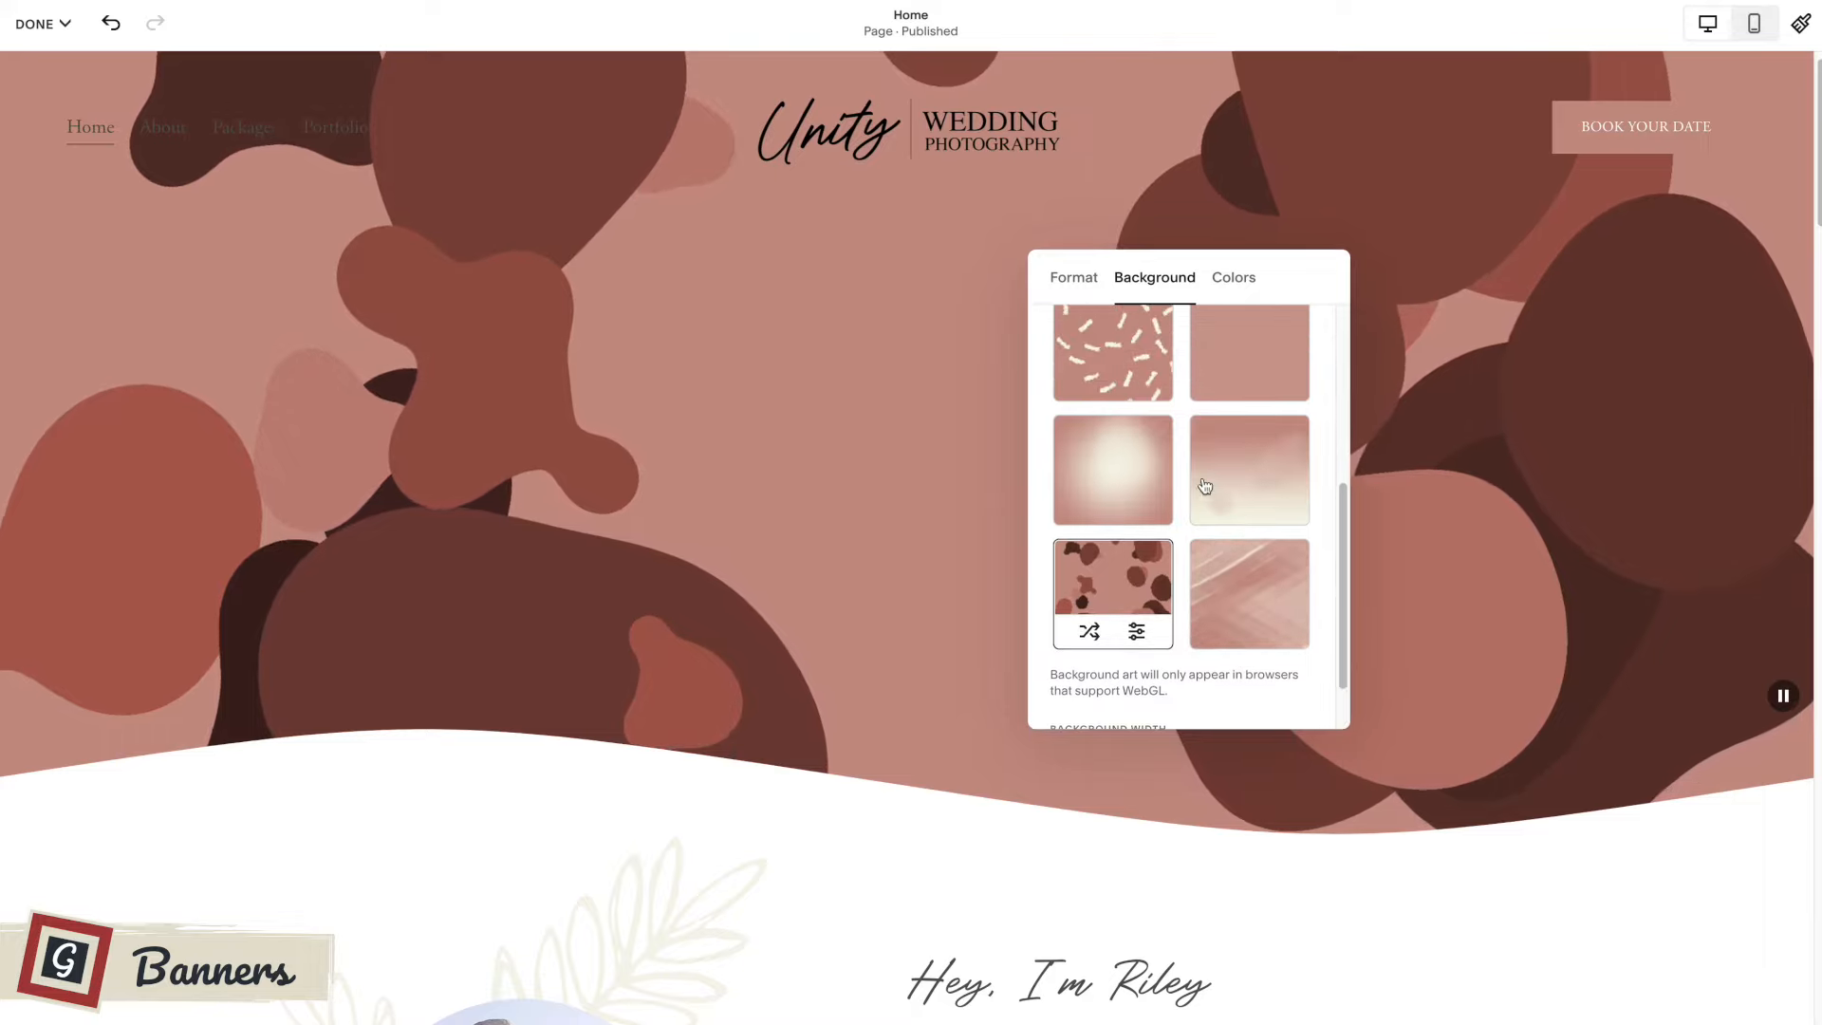
{"action": "scroll", "coordinate": [1204, 476], "scroll_direction": "down", "scroll_amount": 1}
{"action": "scroll", "coordinate": [1204, 486], "scroll_direction": "up", "scroll_amount": 3}
{"action": "scroll", "coordinate": [1204, 486], "scroll_direction": "up", "scroll_amount": 2}
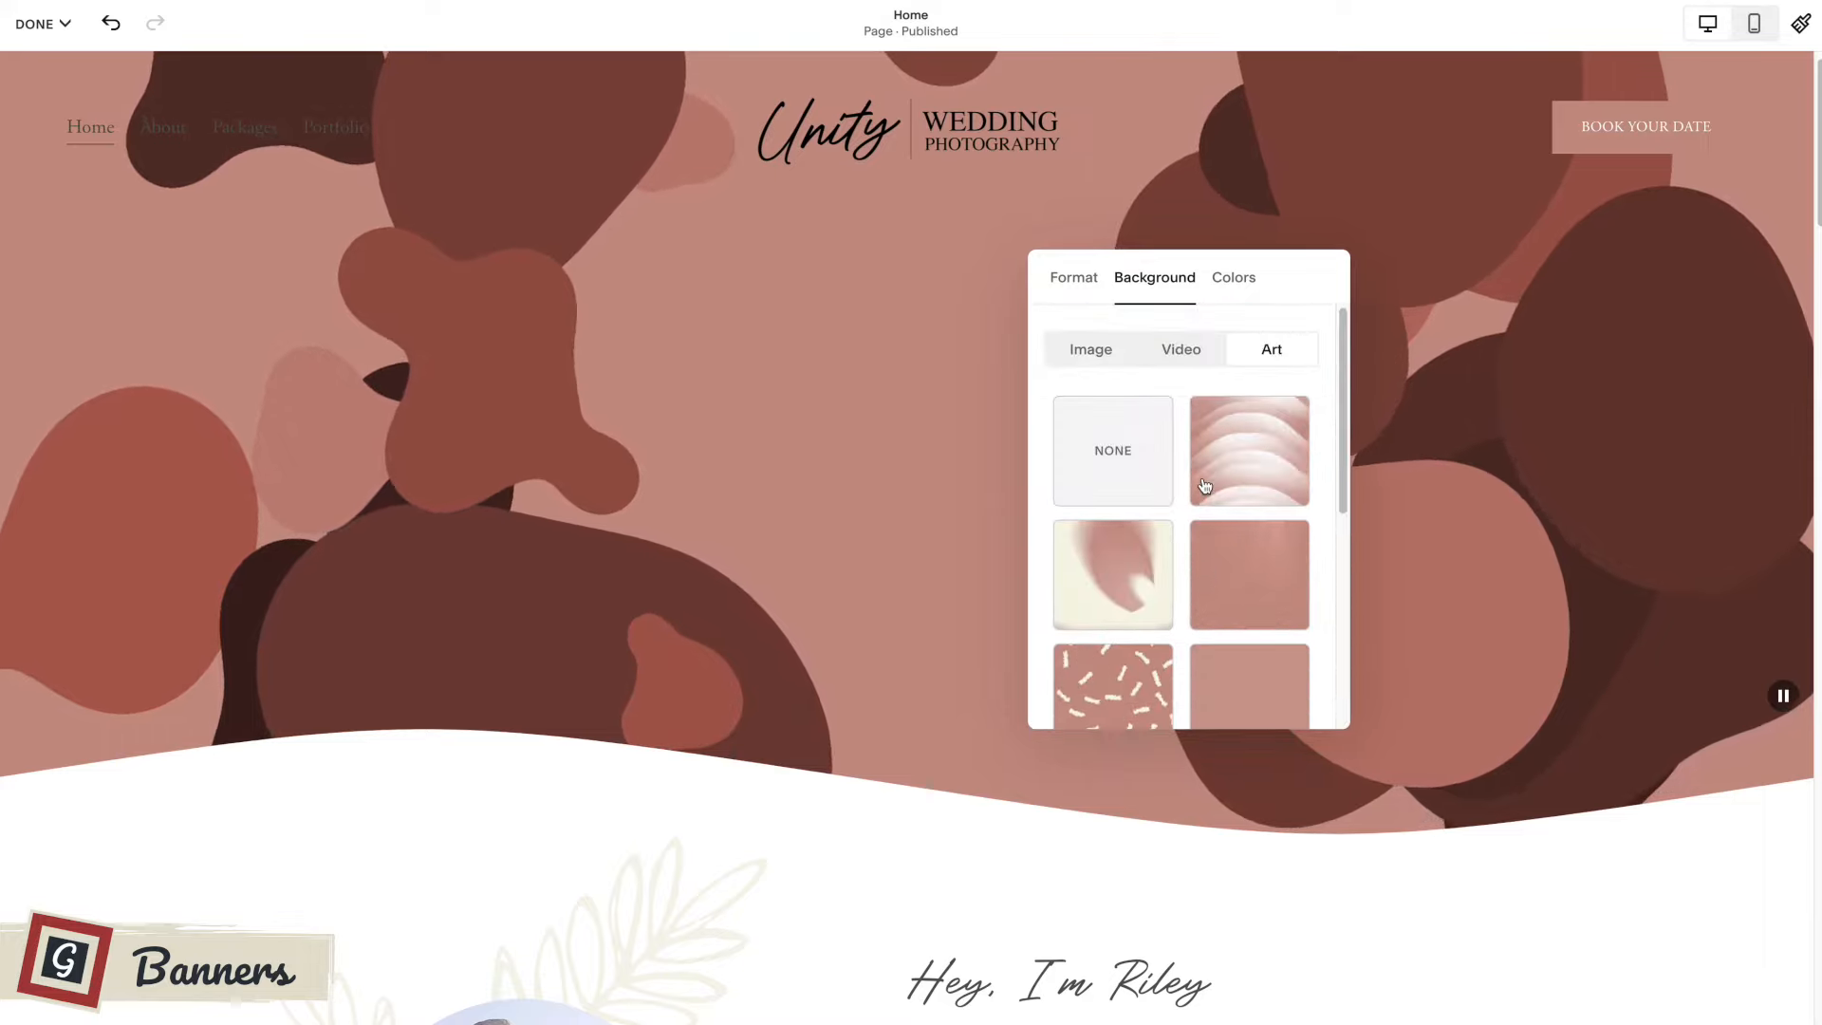
{"action": "left_click", "coordinate": [737, 363]}
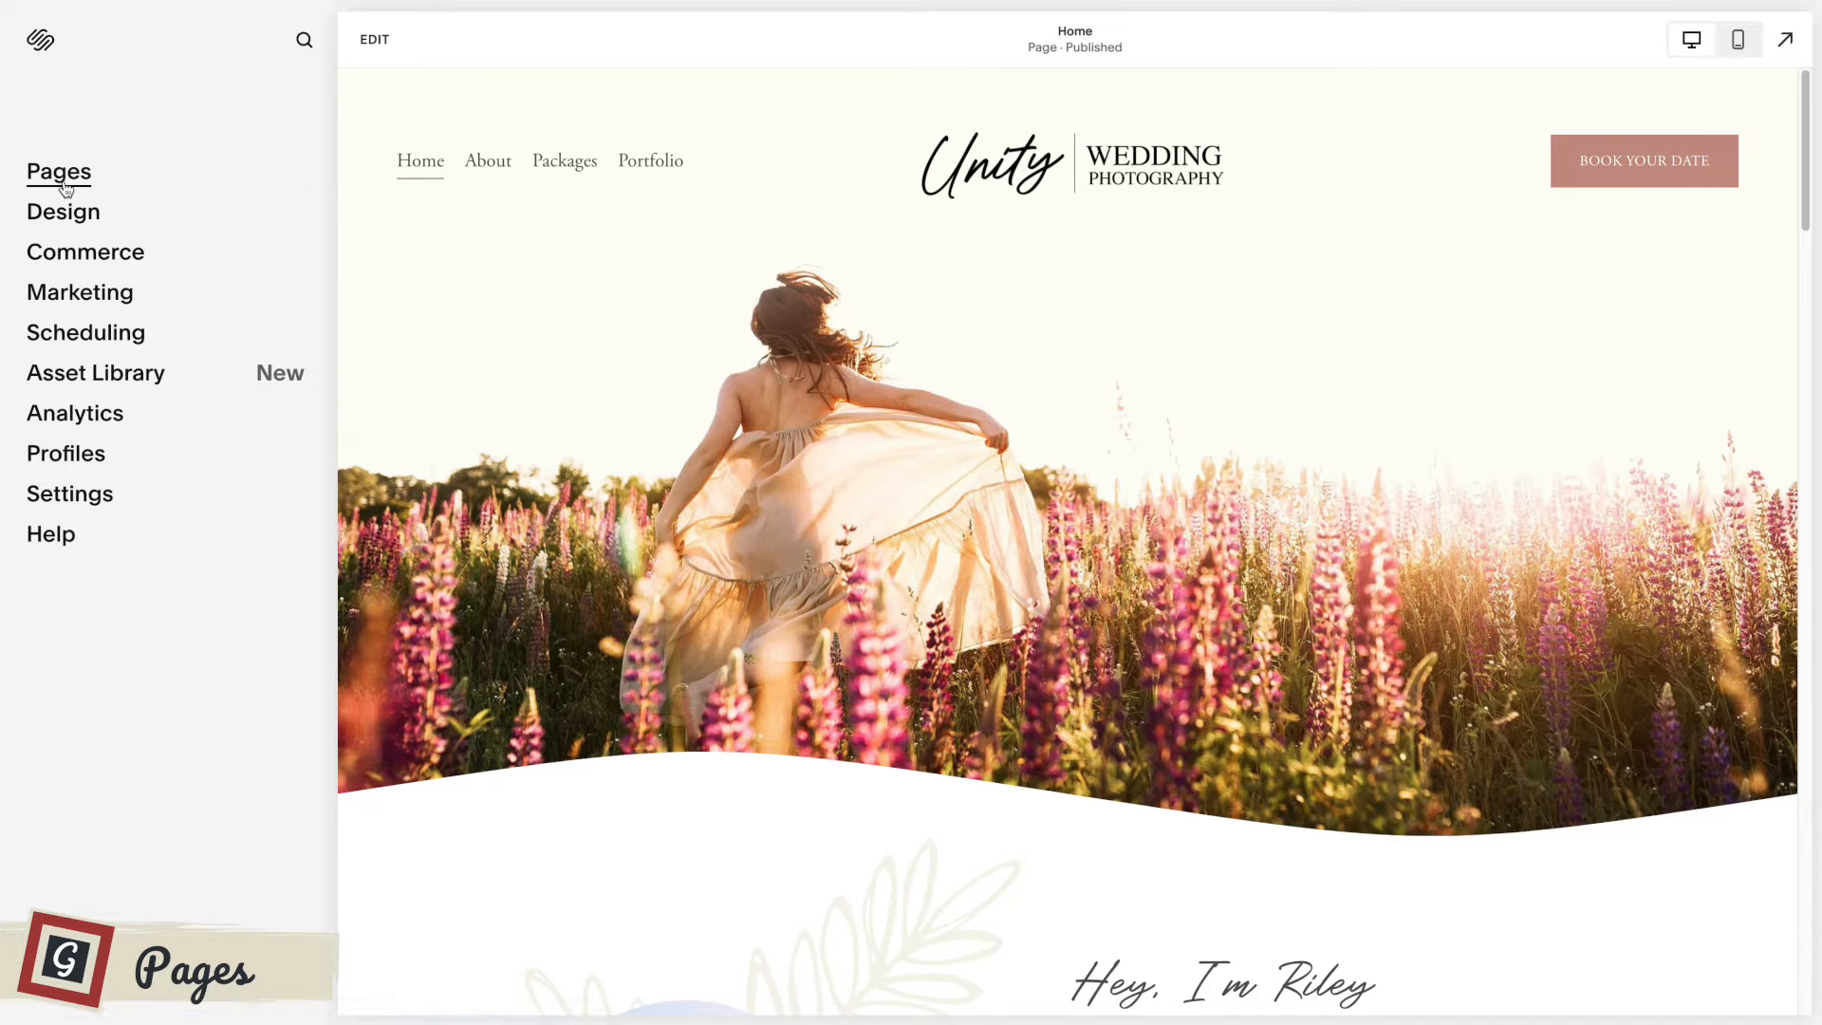
Show the site's pages and start adding a main navigation page from the designer page layouts.
{"action": "left_click", "coordinate": [63, 175]}
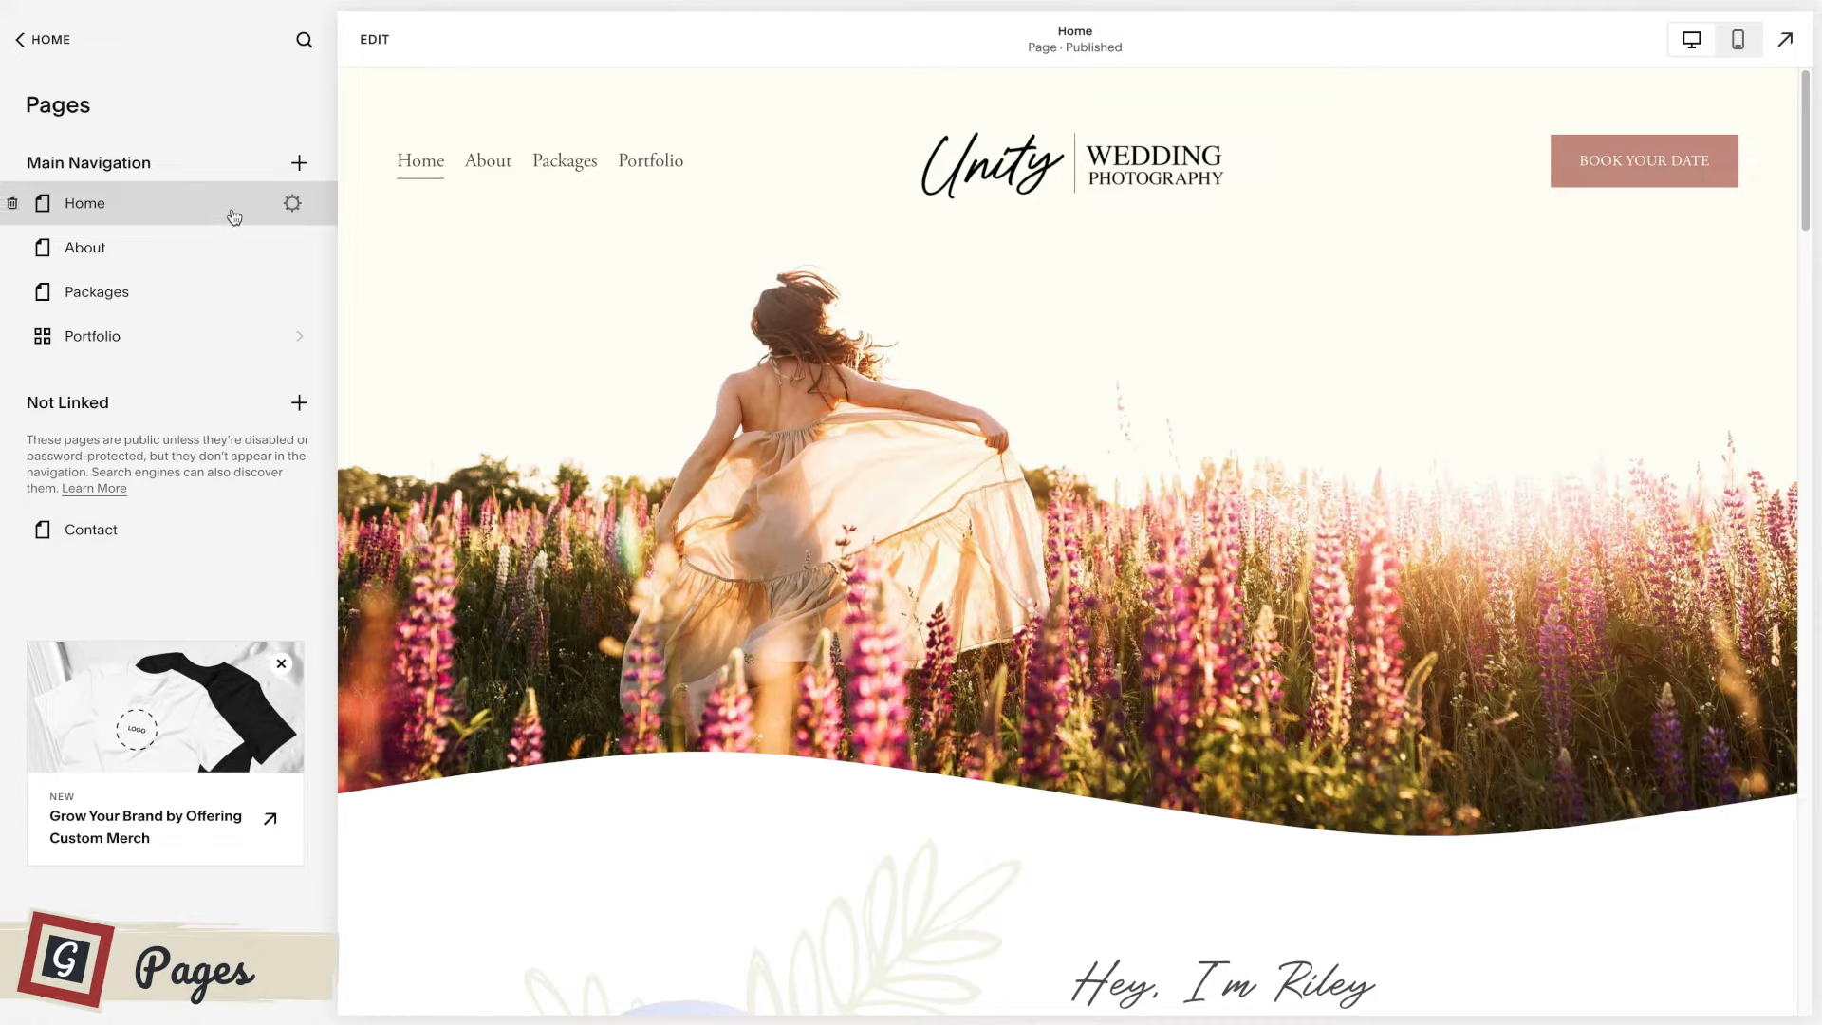
{"action": "left_click", "coordinate": [299, 163]}
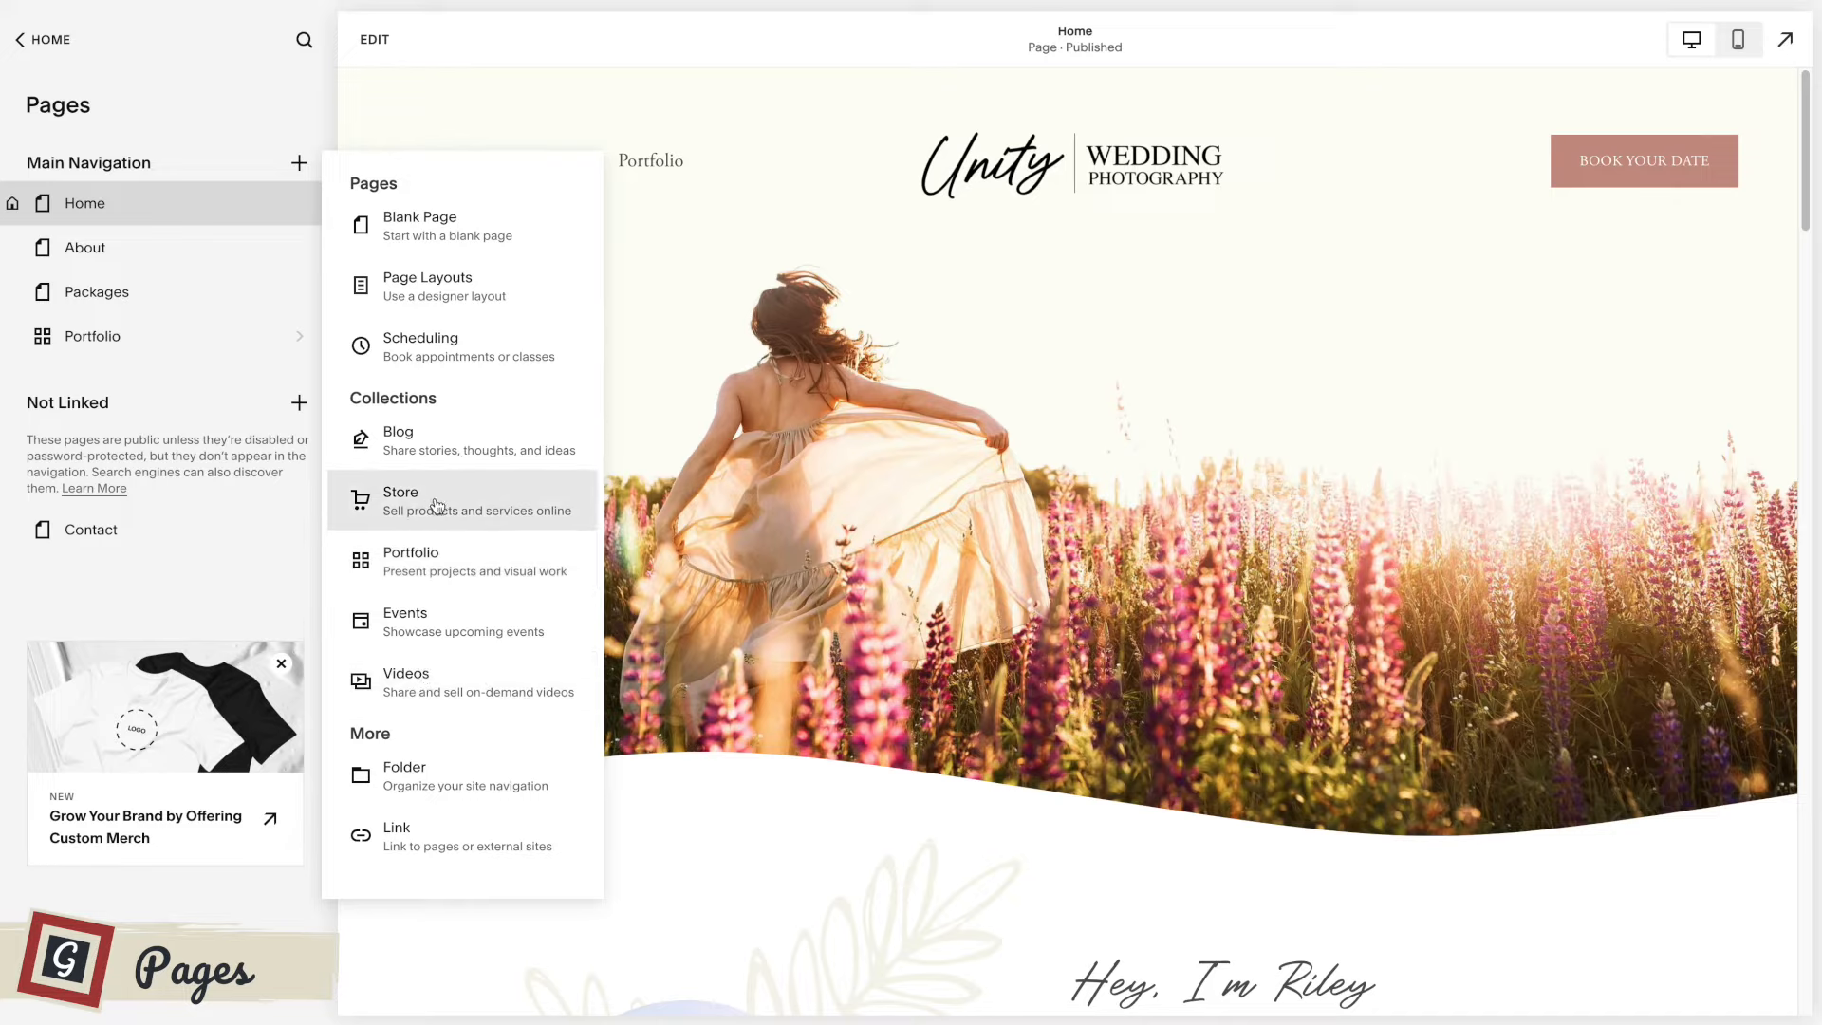
{"action": "left_click", "coordinate": [437, 285]}
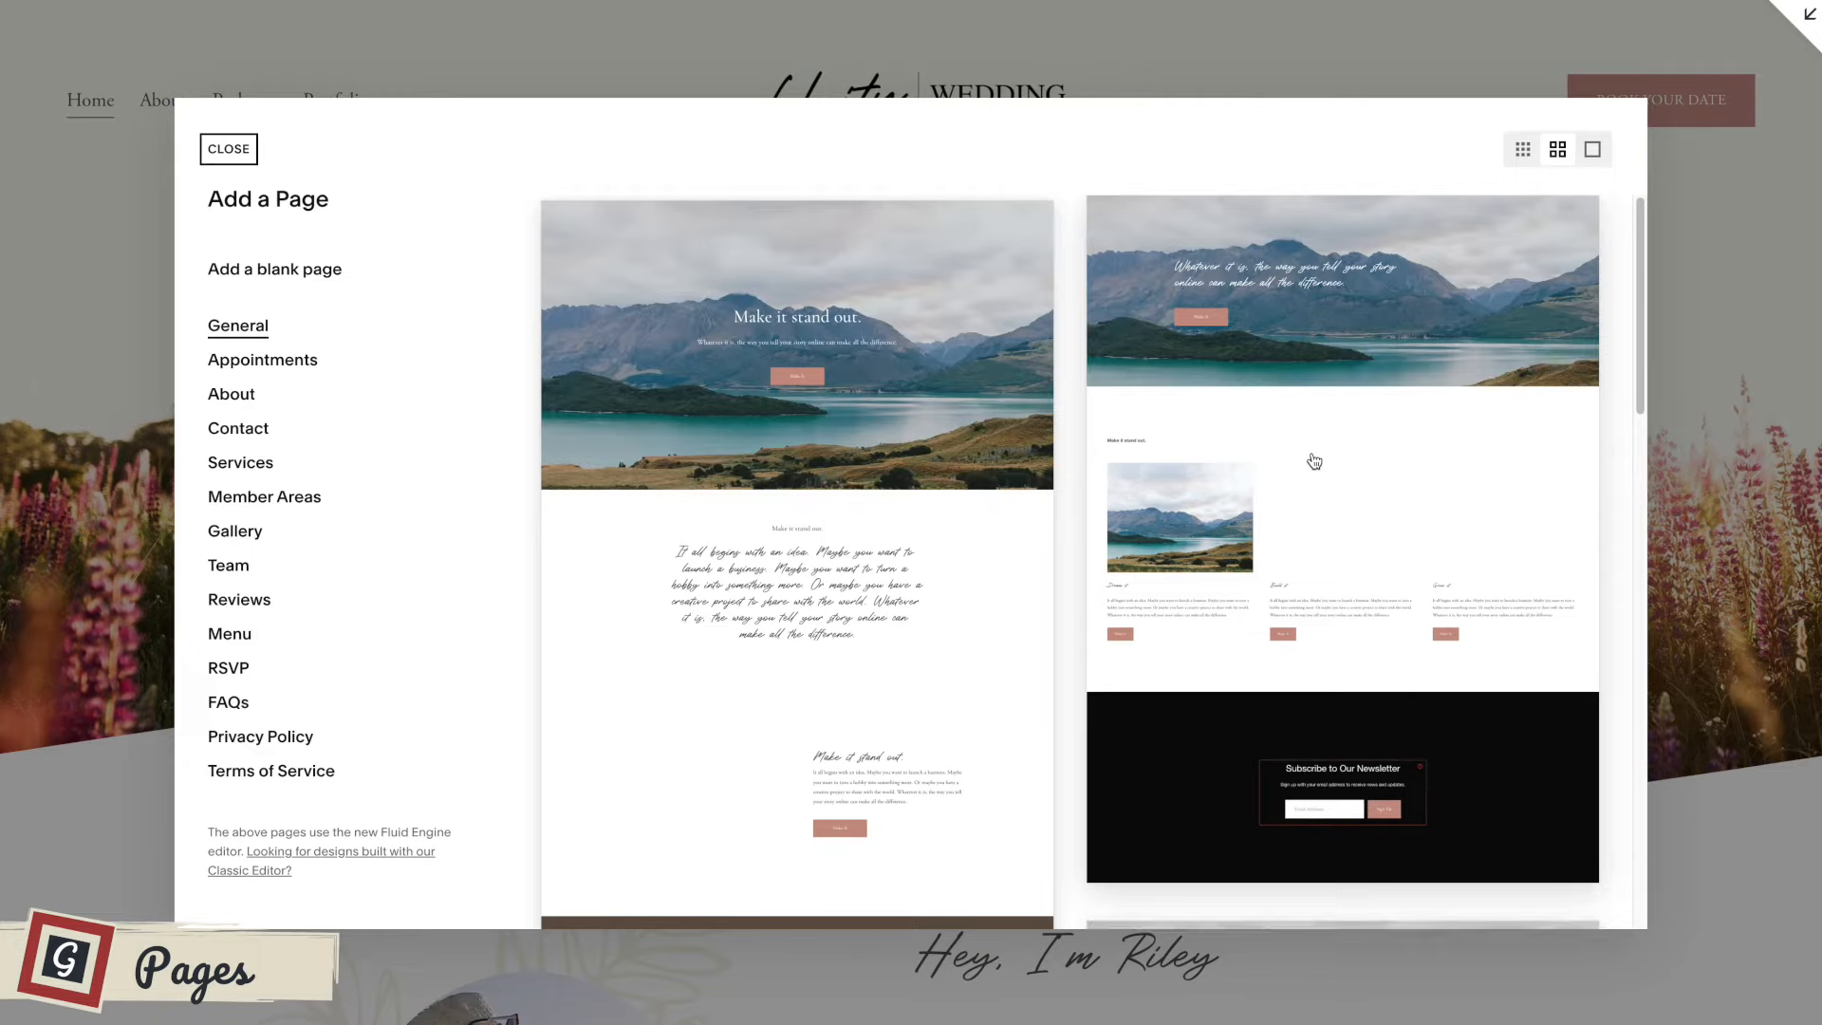
Look through the General and Contact page layouts, ending back at the General layouts.
{"action": "scroll", "coordinate": [1314, 461], "scroll_direction": "down", "scroll_amount": 2}
{"action": "scroll", "coordinate": [1314, 461], "scroll_direction": "down", "scroll_amount": 10}
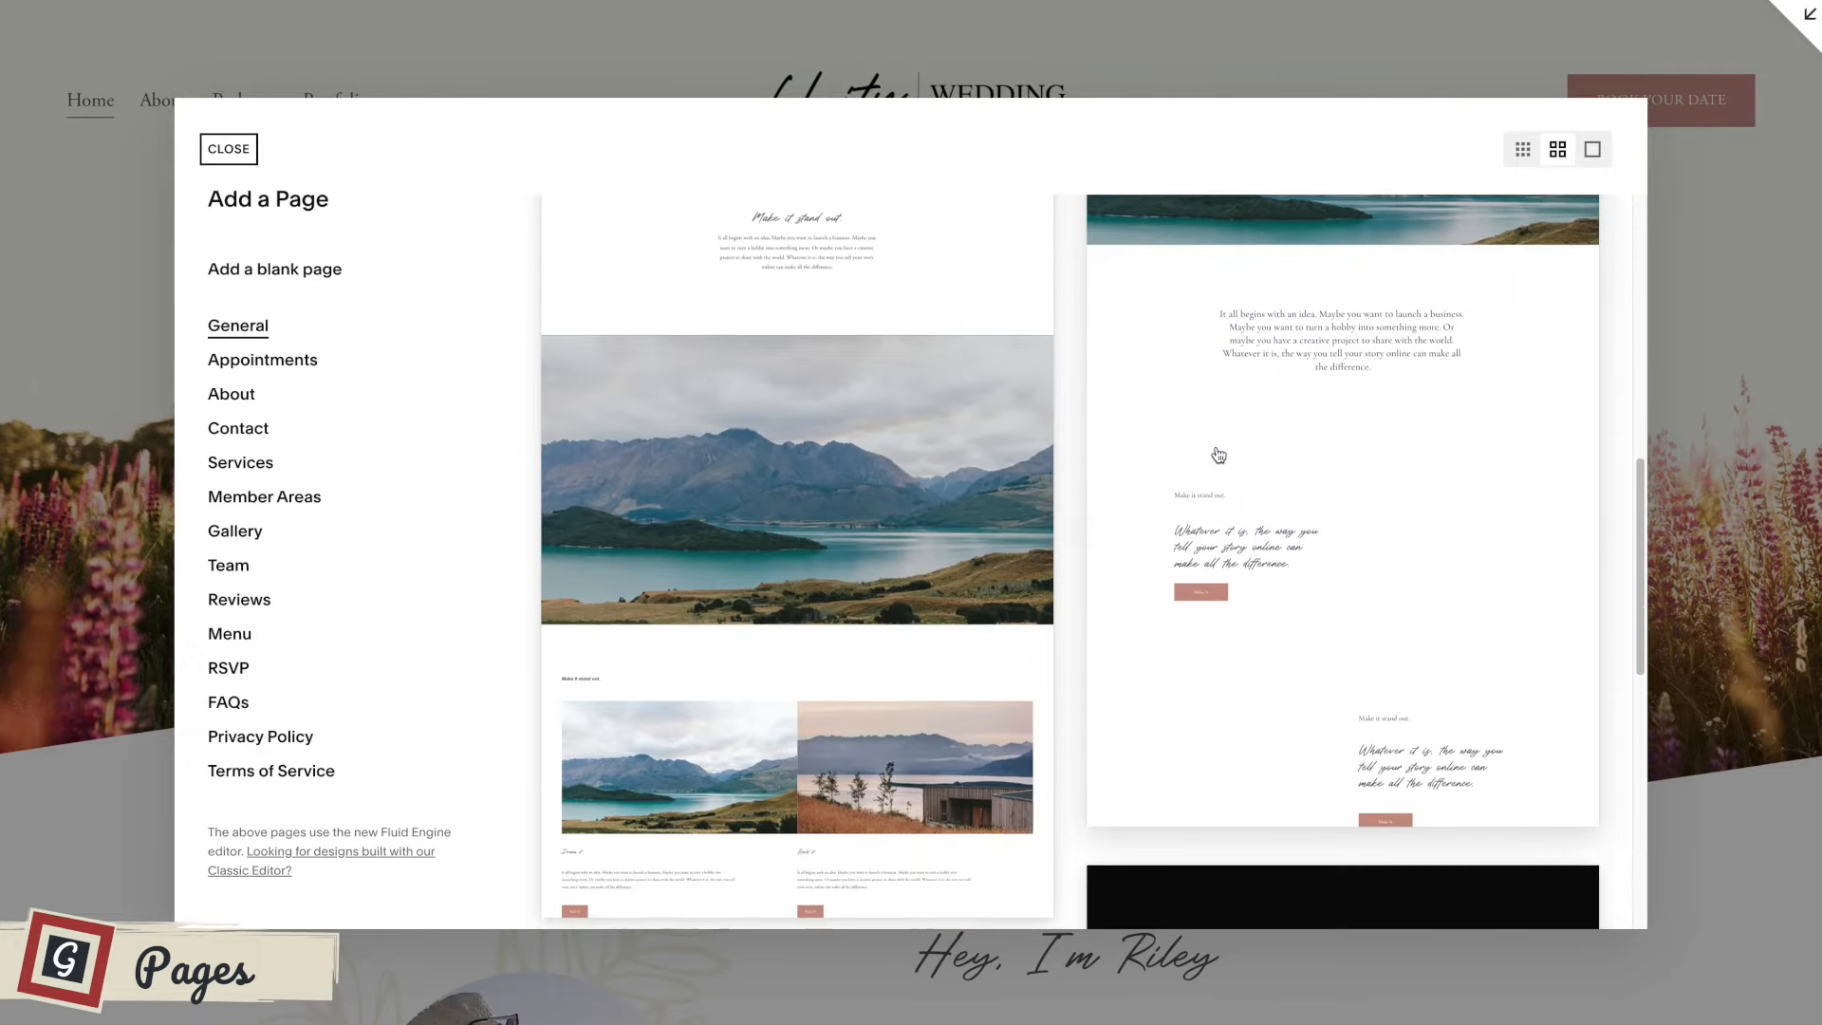
{"action": "scroll", "coordinate": [1219, 455], "scroll_direction": "up", "scroll_amount": 12}
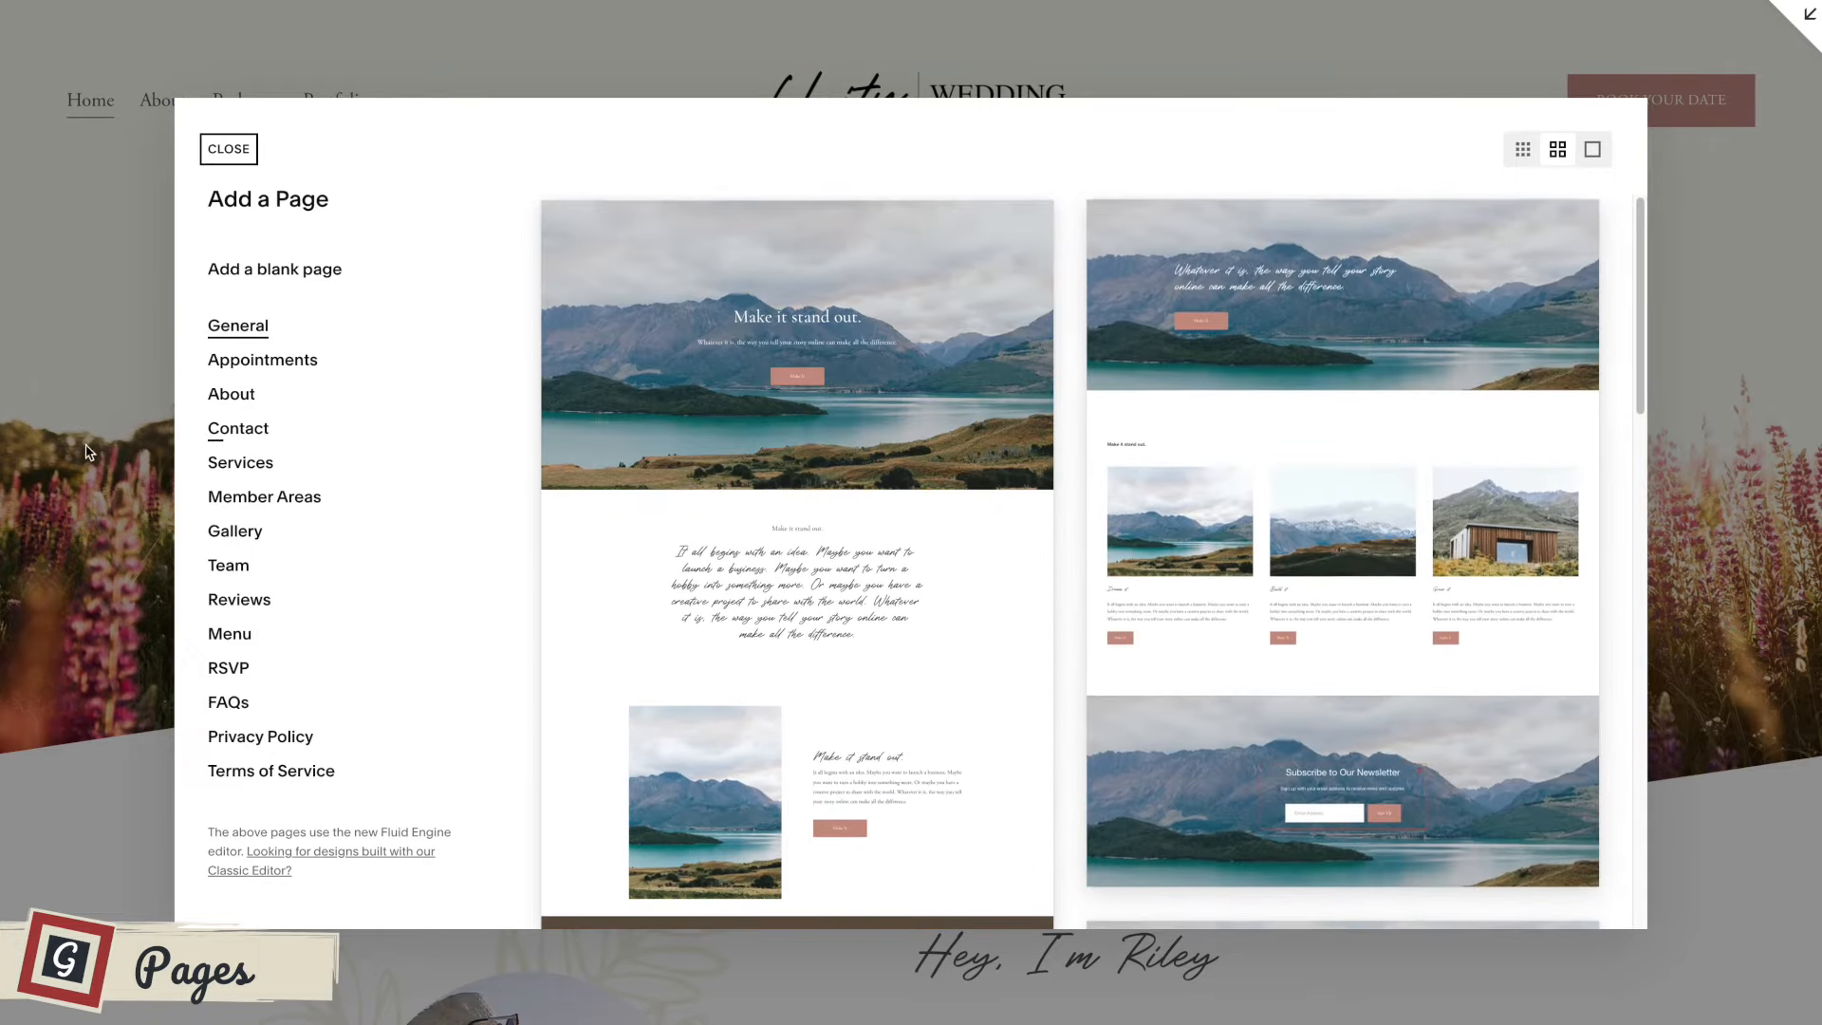
{"action": "left_click", "coordinate": [238, 431]}
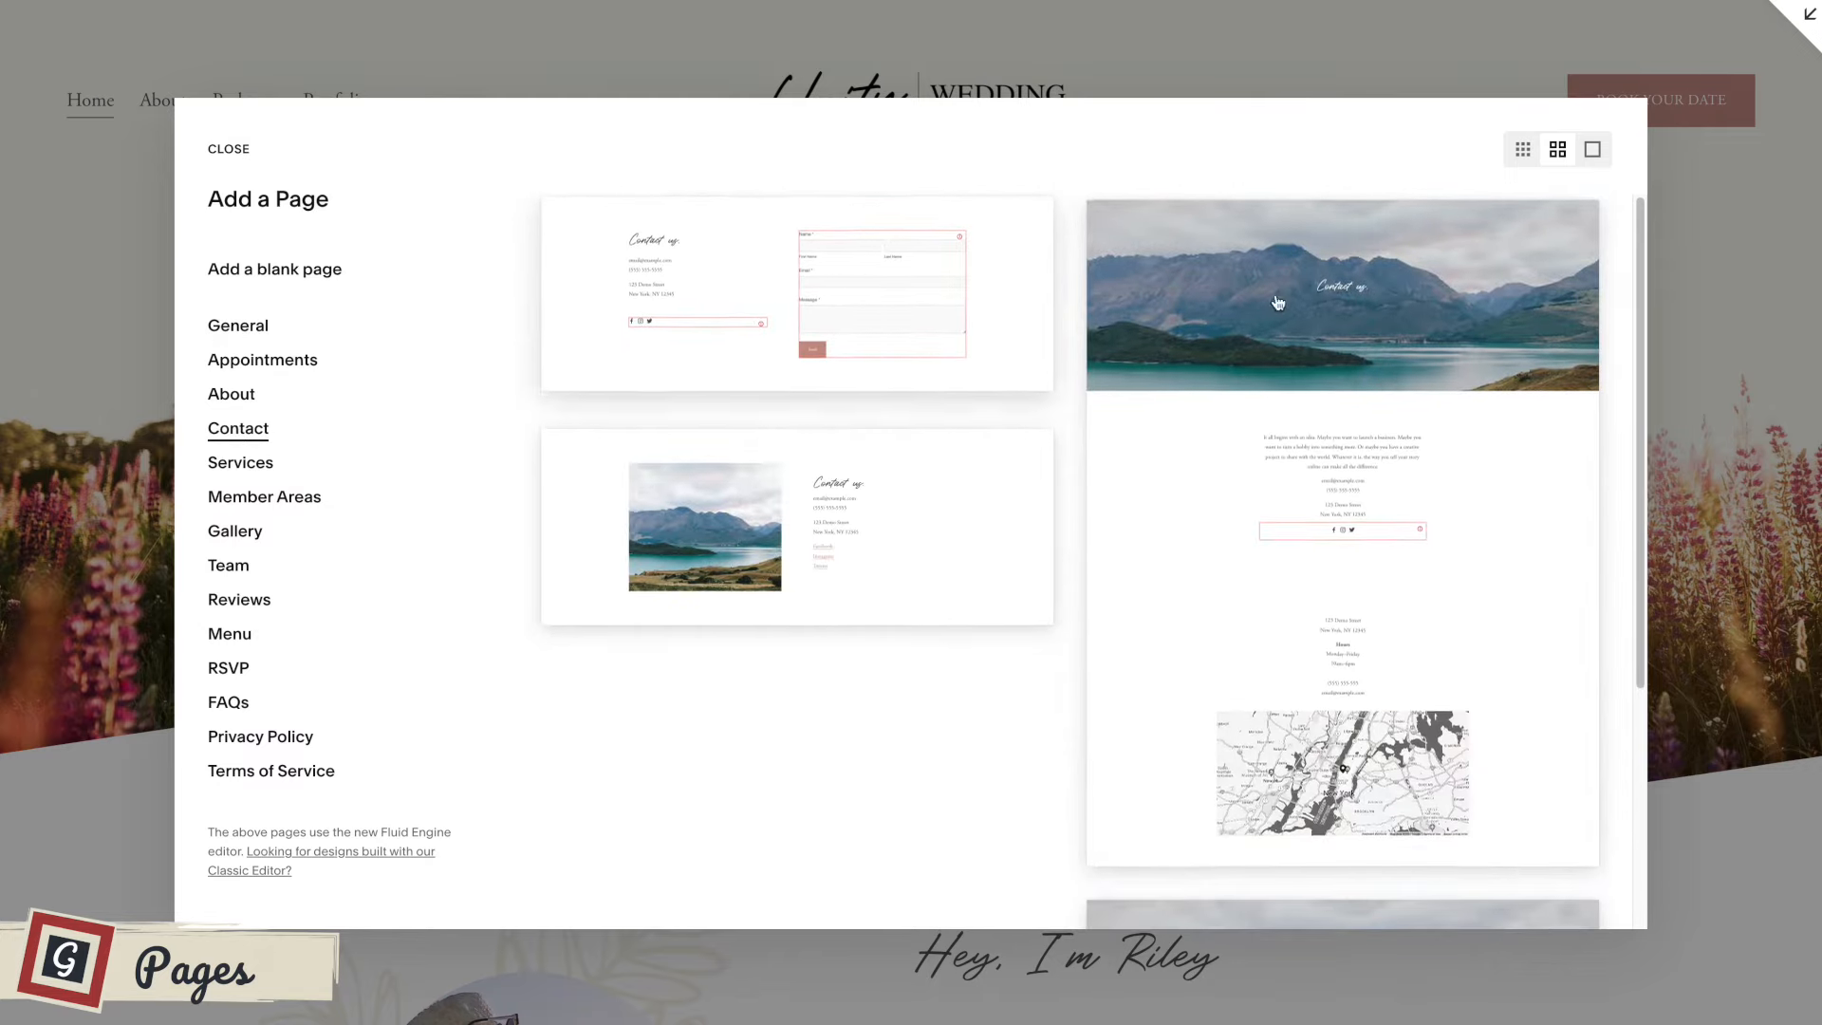
{"action": "left_click", "coordinate": [239, 328]}
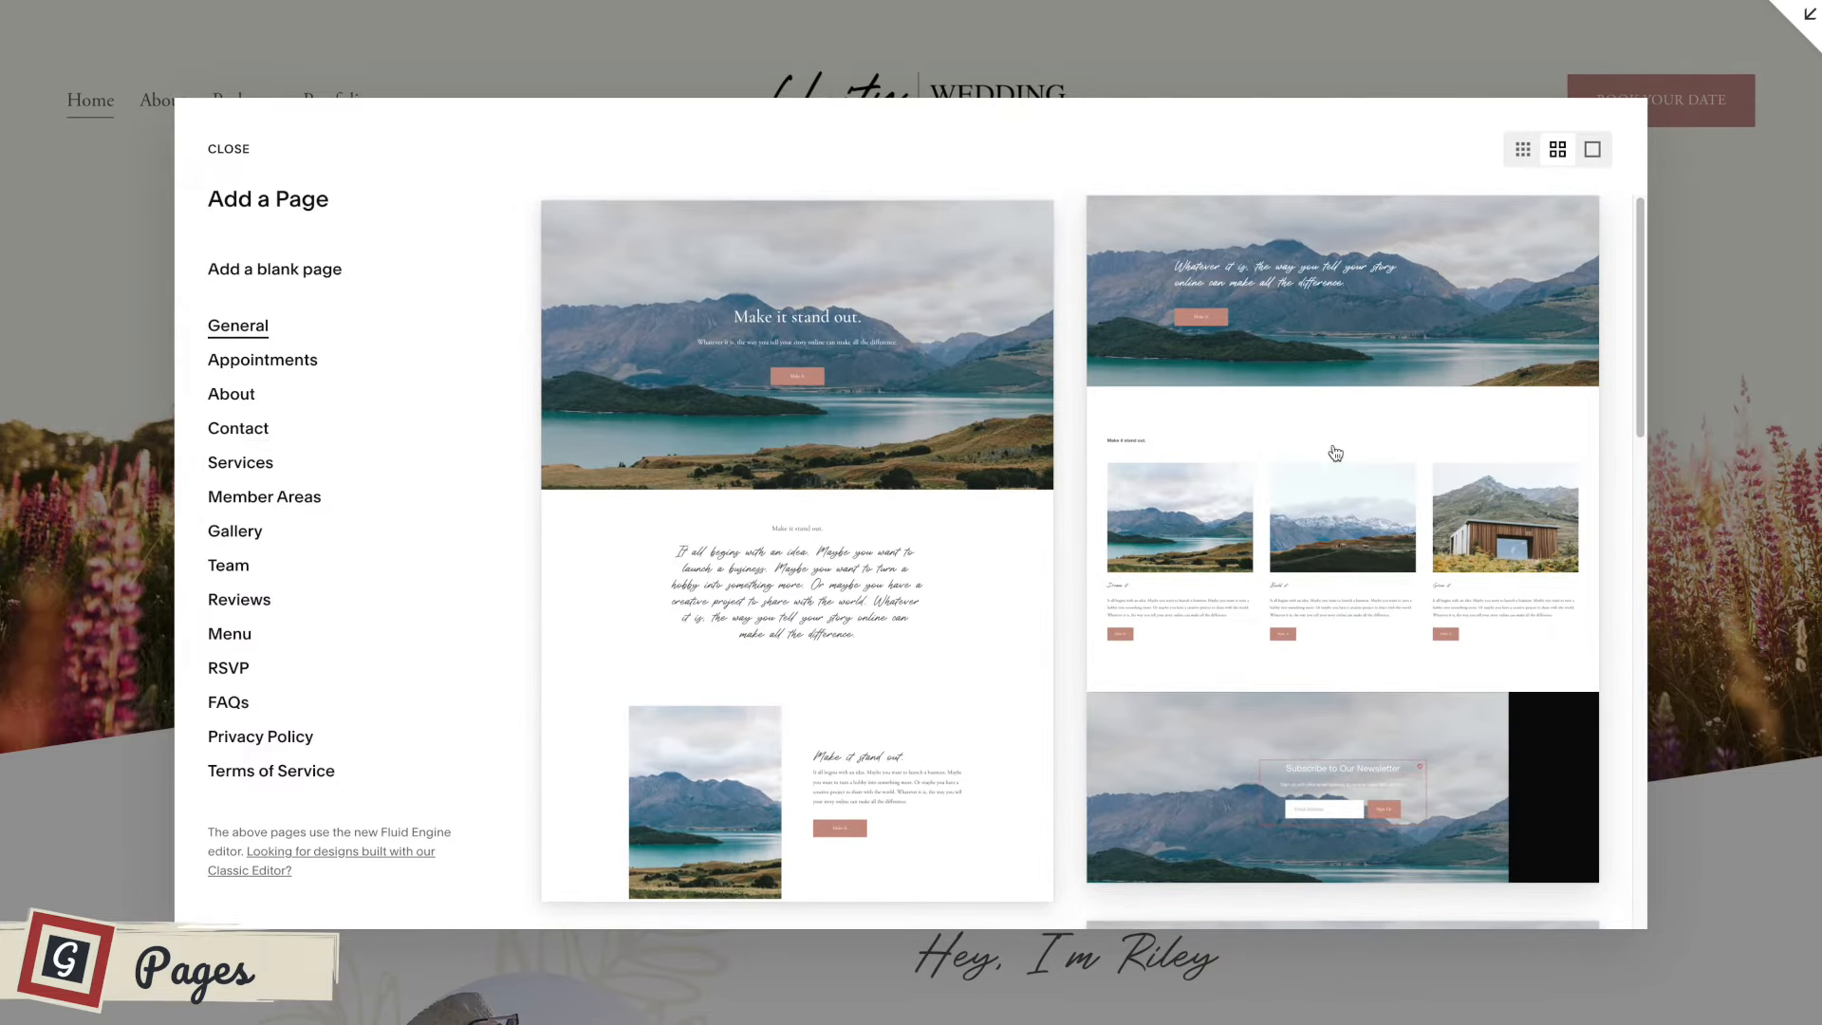
Add a blank page to the main navigation and name it New Page Here.
{"action": "left_click", "coordinate": [258, 270]}
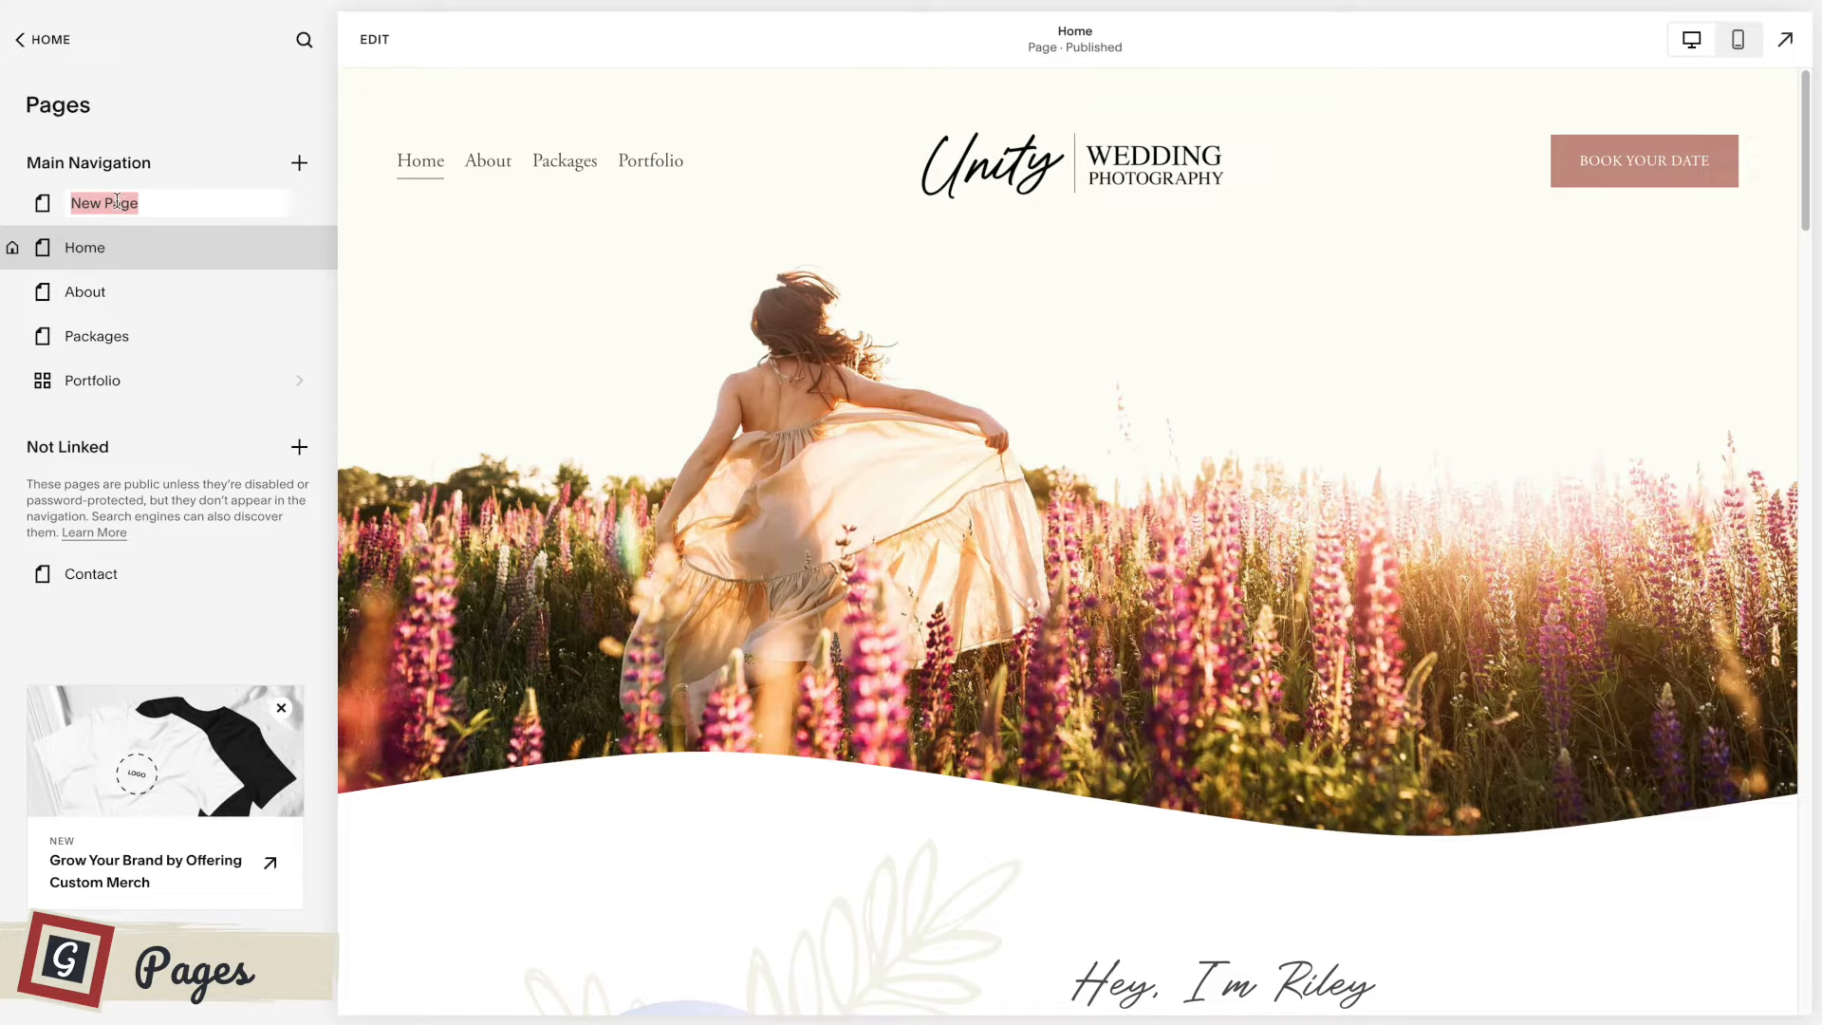
{"action": "type", "text": "N"}
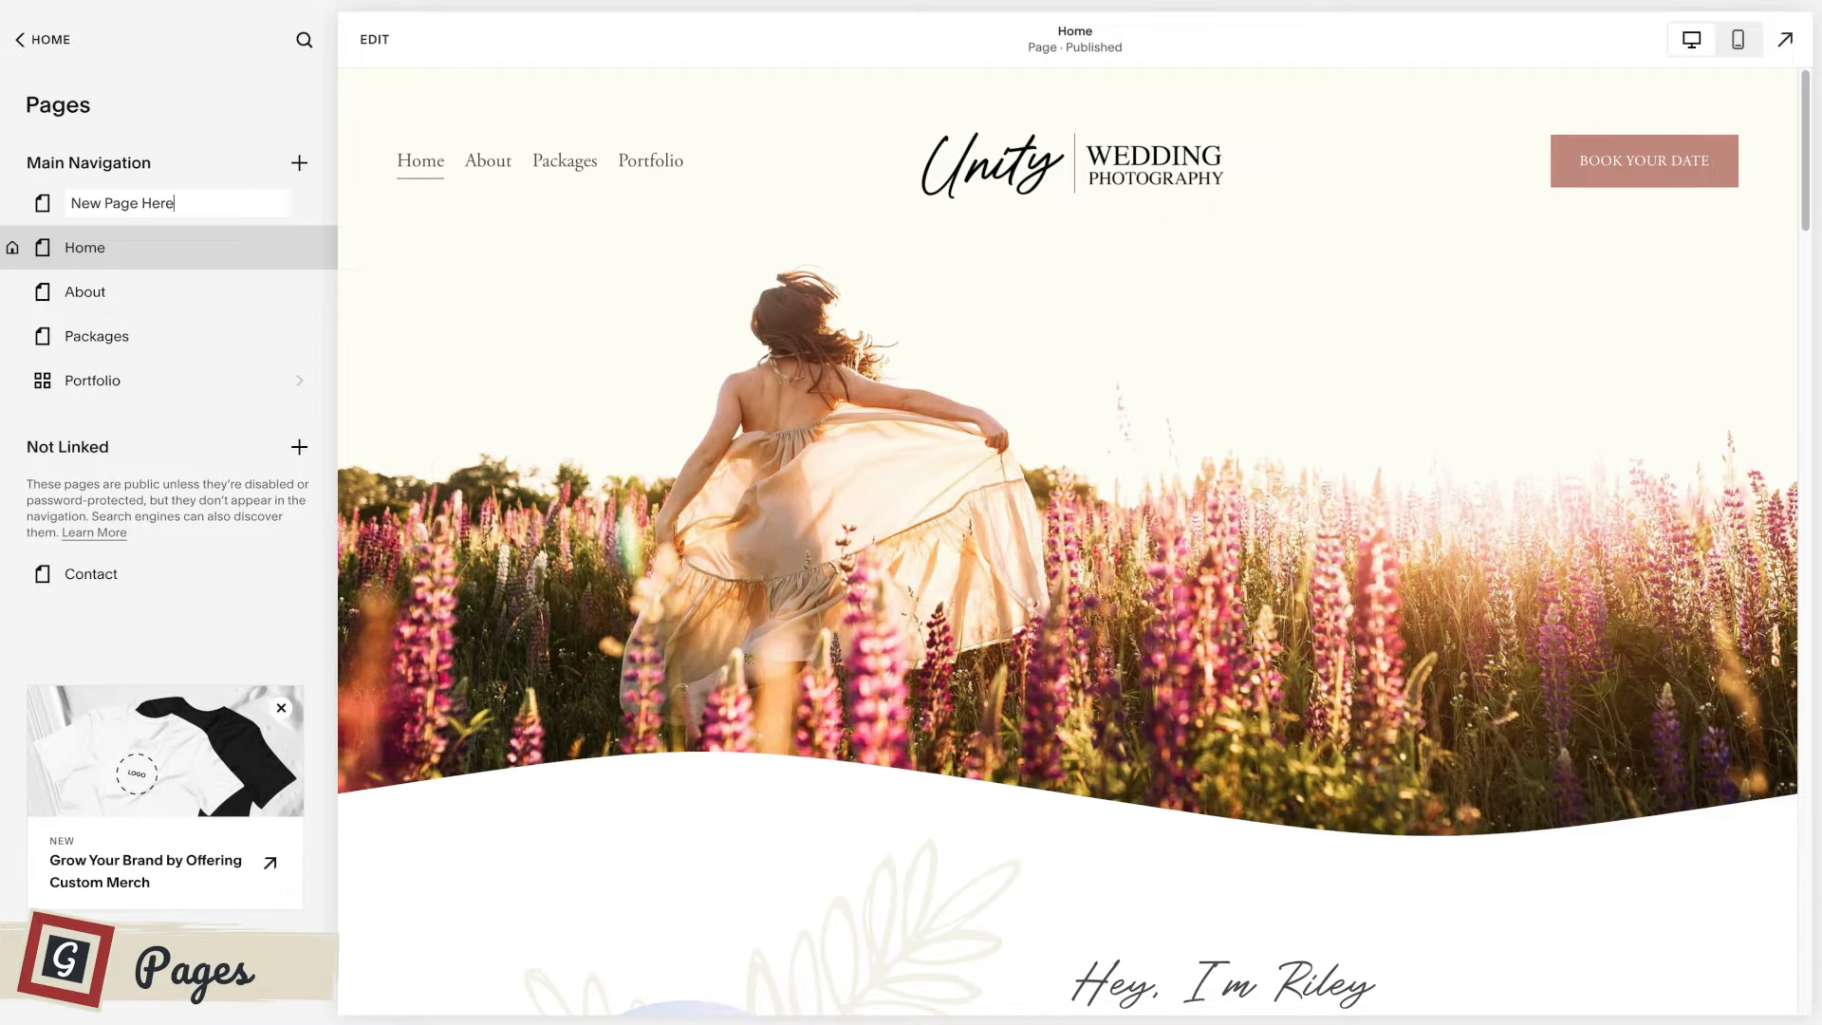
{"action": "key", "text": "Return"}
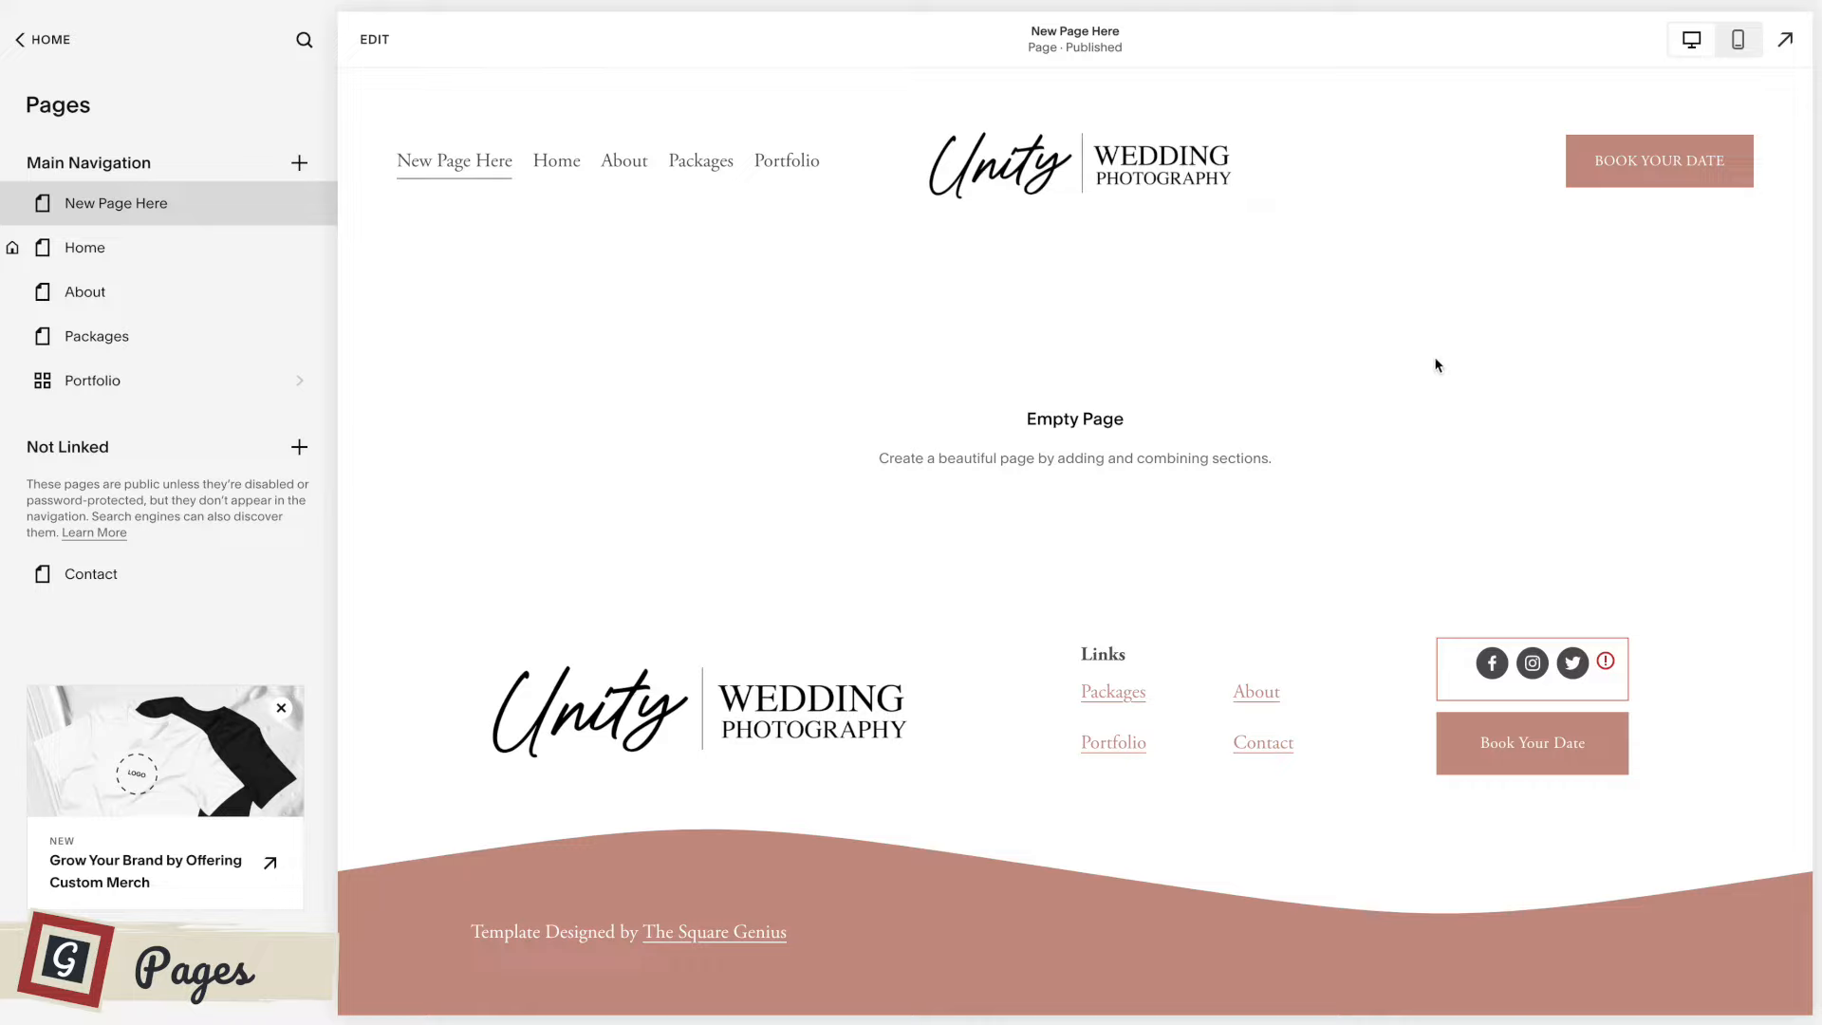
Edit New Page Here, start adding a section and look through the section categories and the Intro layouts.
{"action": "left_click", "coordinate": [372, 40]}
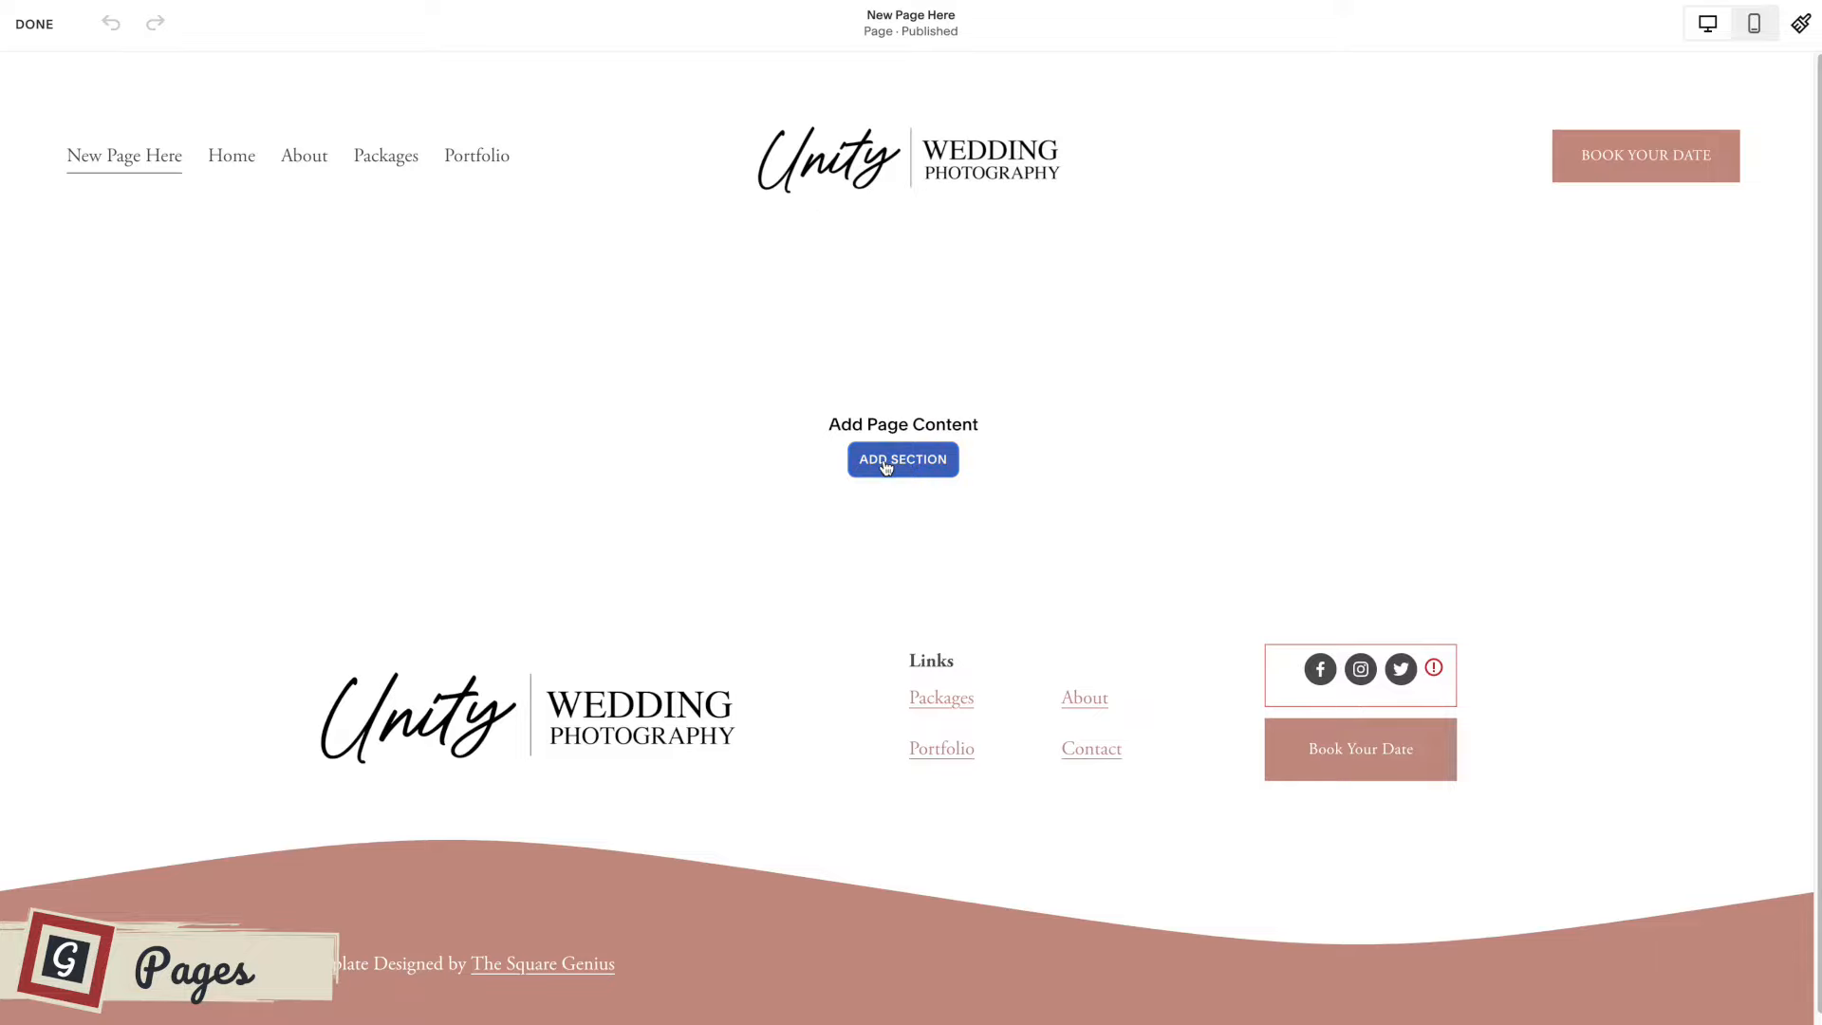
{"action": "left_click", "coordinate": [885, 467]}
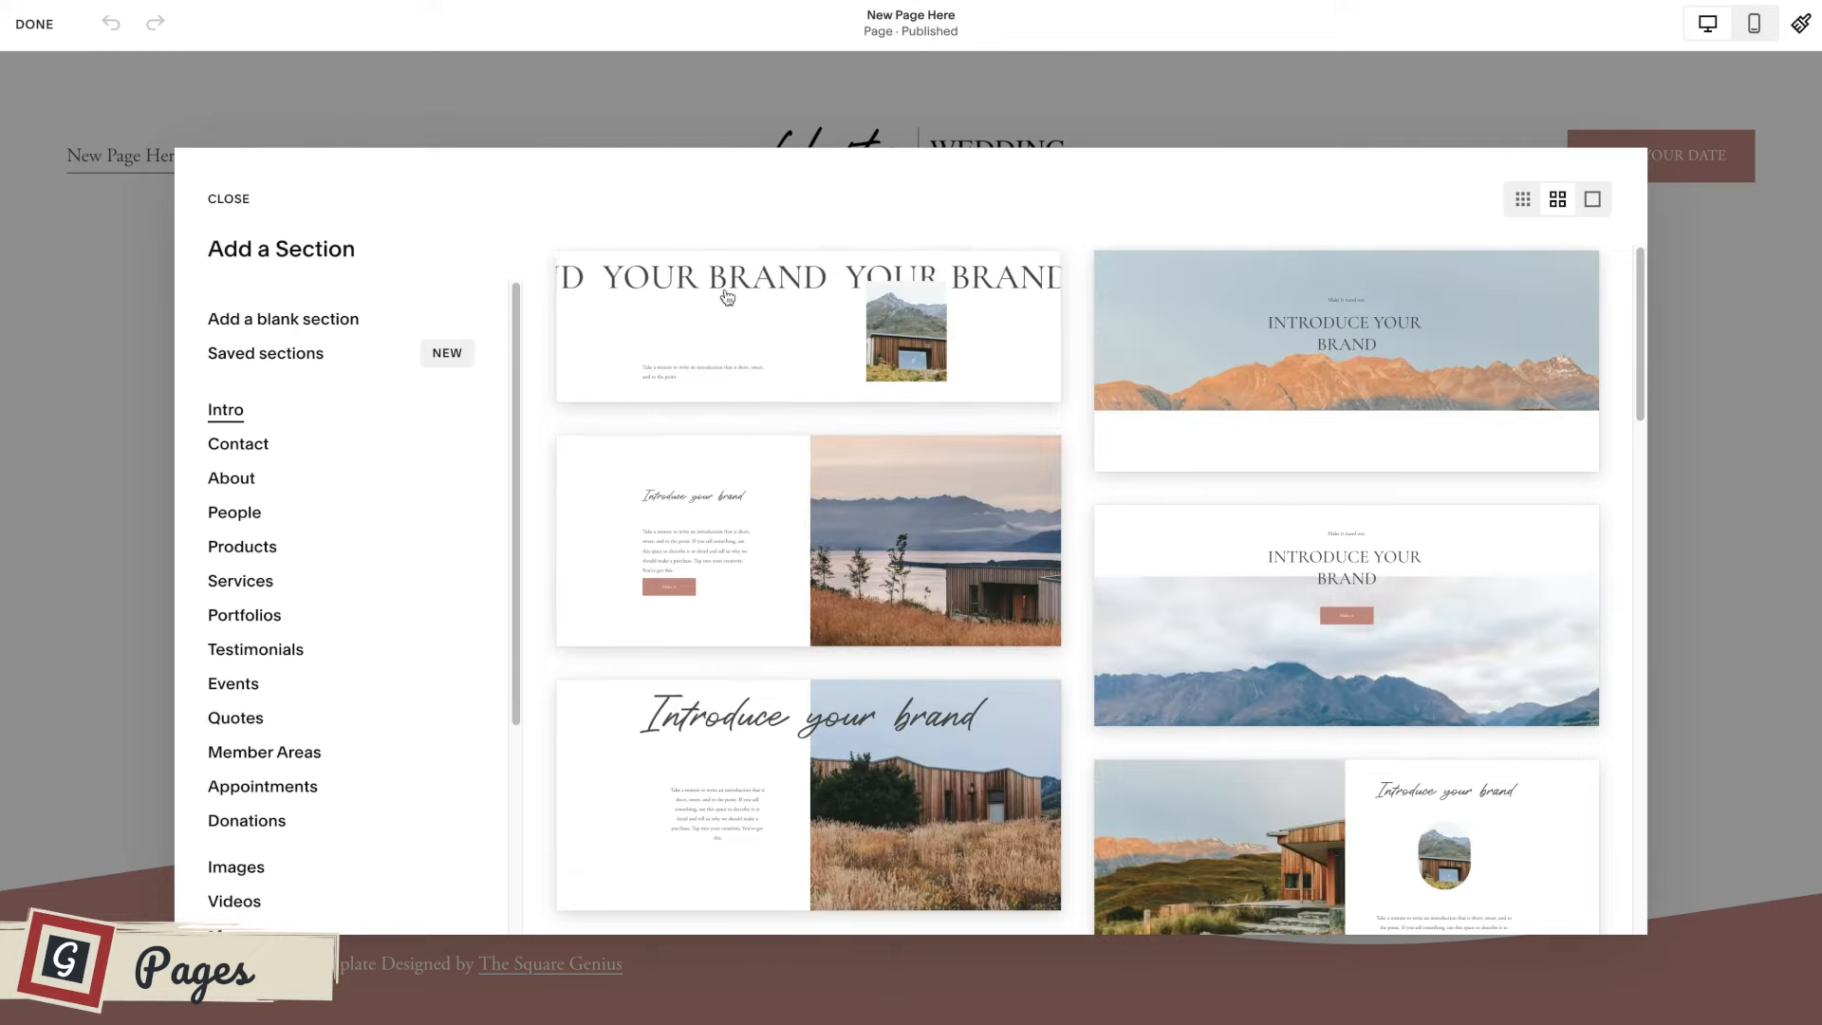
{"action": "scroll", "coordinate": [427, 520], "scroll_direction": "down", "scroll_amount": 3}
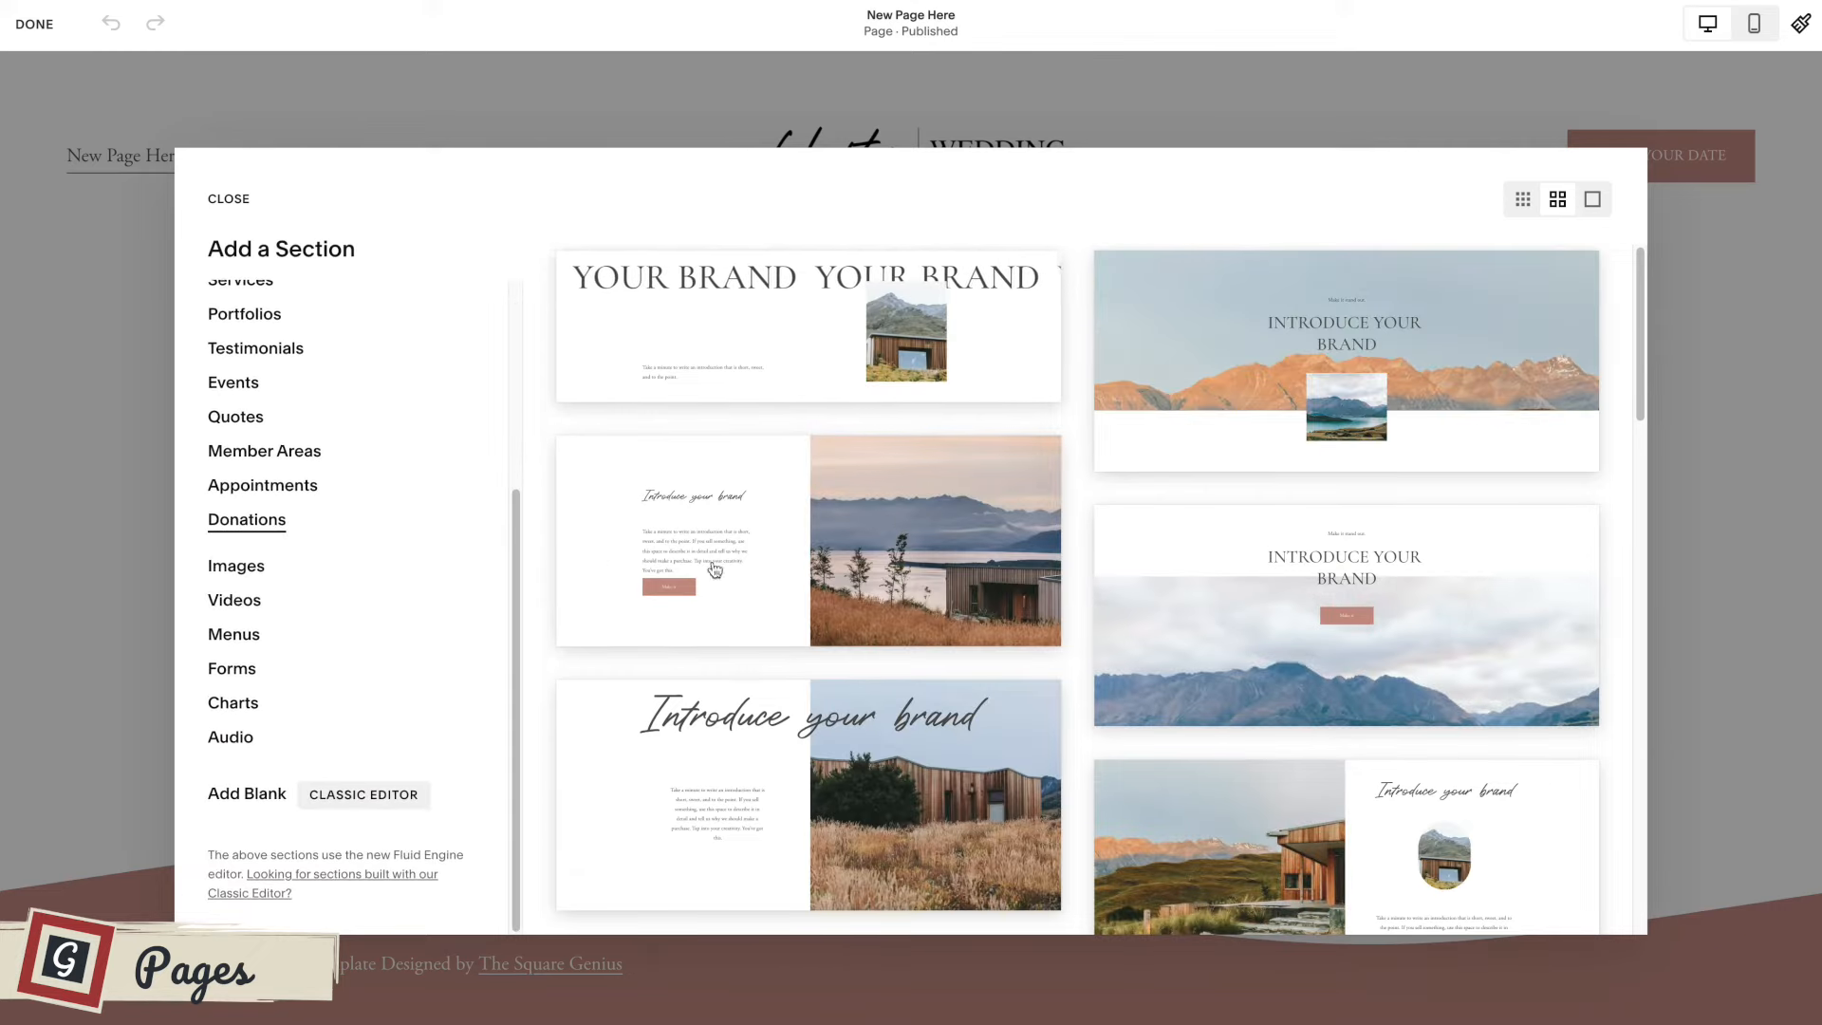
{"action": "scroll", "coordinate": [1272, 501], "scroll_direction": "down", "scroll_amount": 10}
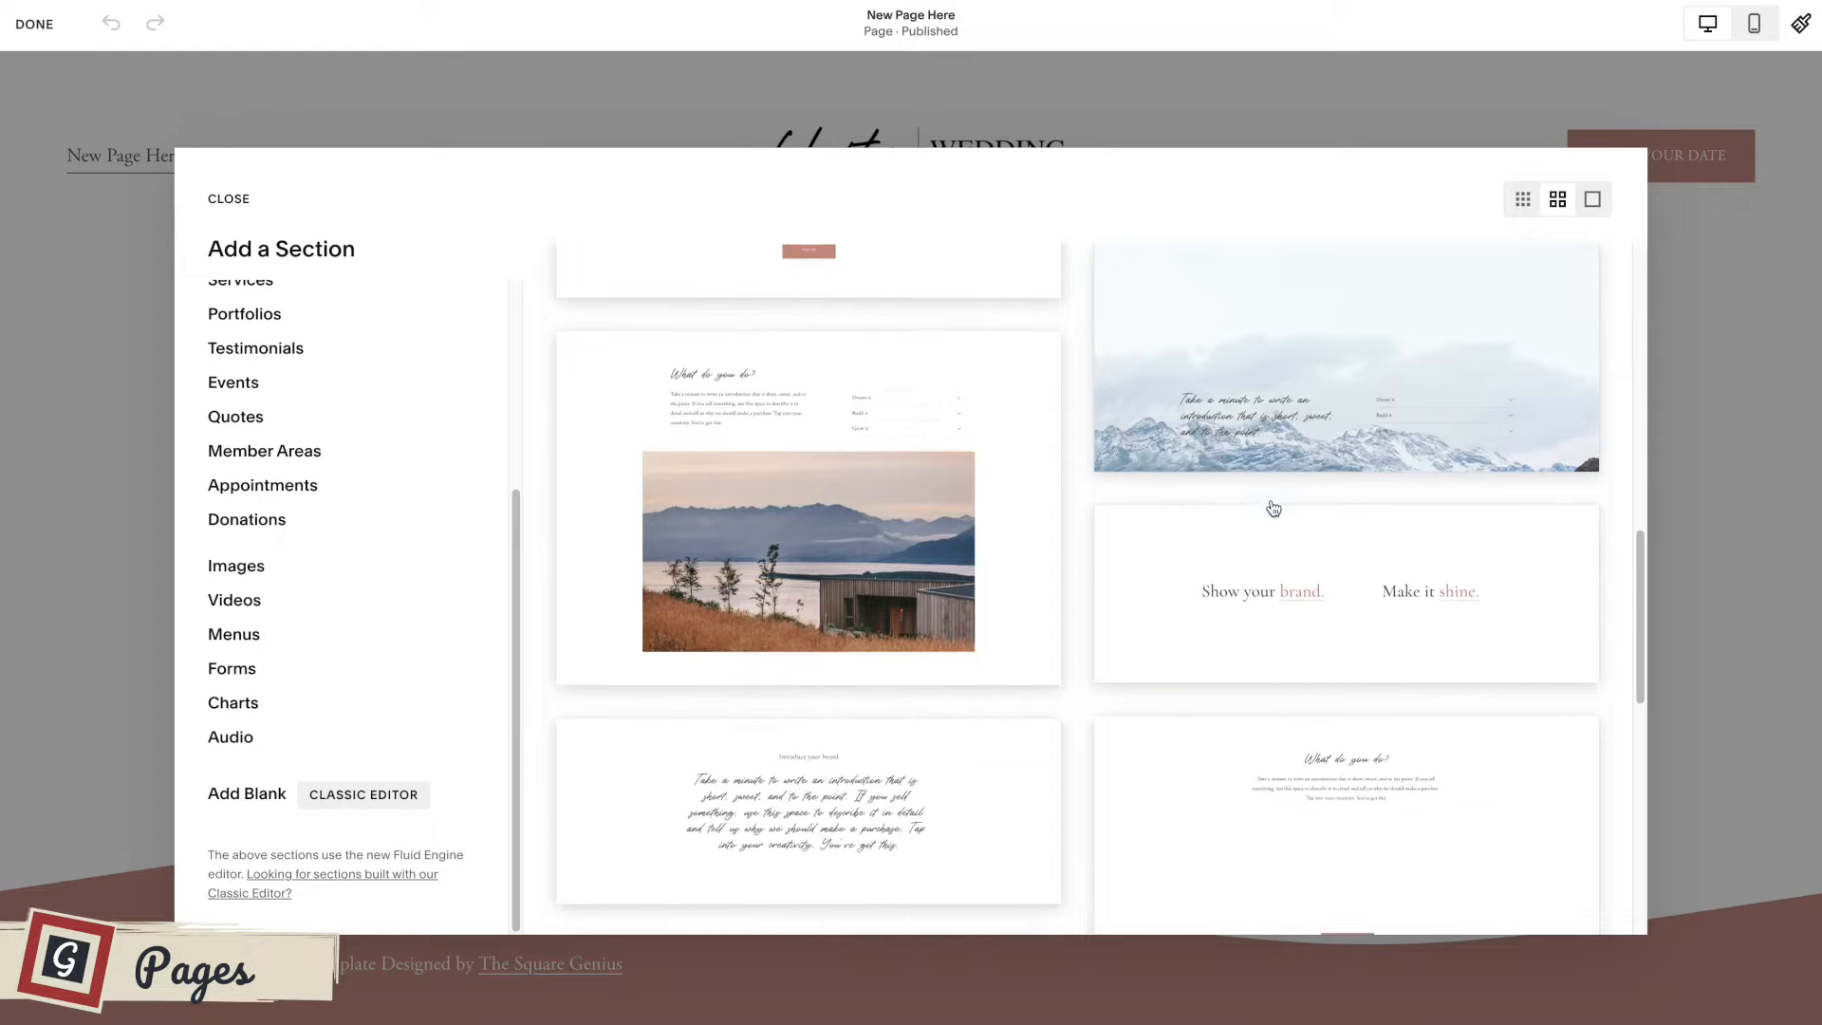
{"action": "scroll", "coordinate": [1272, 509], "scroll_direction": "down", "scroll_amount": 8}
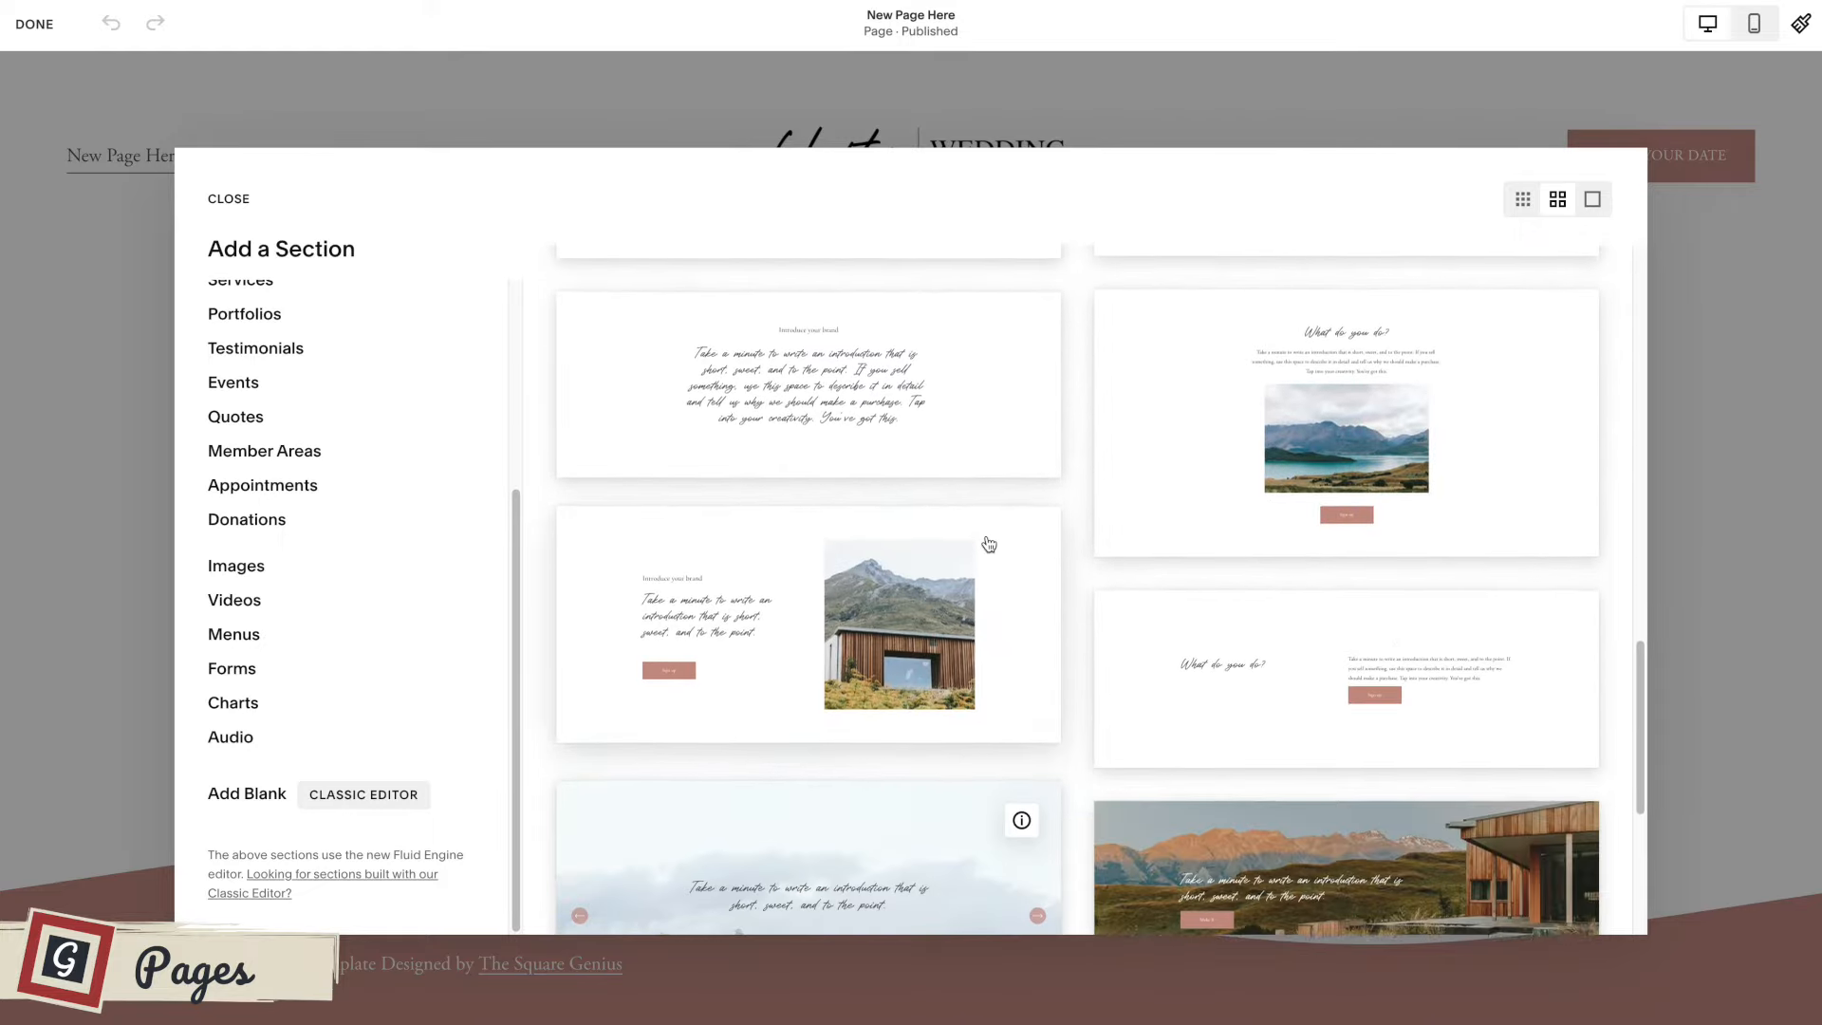
{"action": "scroll", "coordinate": [988, 543], "scroll_direction": "down", "scroll_amount": 2}
{"action": "scroll", "coordinate": [988, 543], "scroll_direction": "up", "scroll_amount": 20}
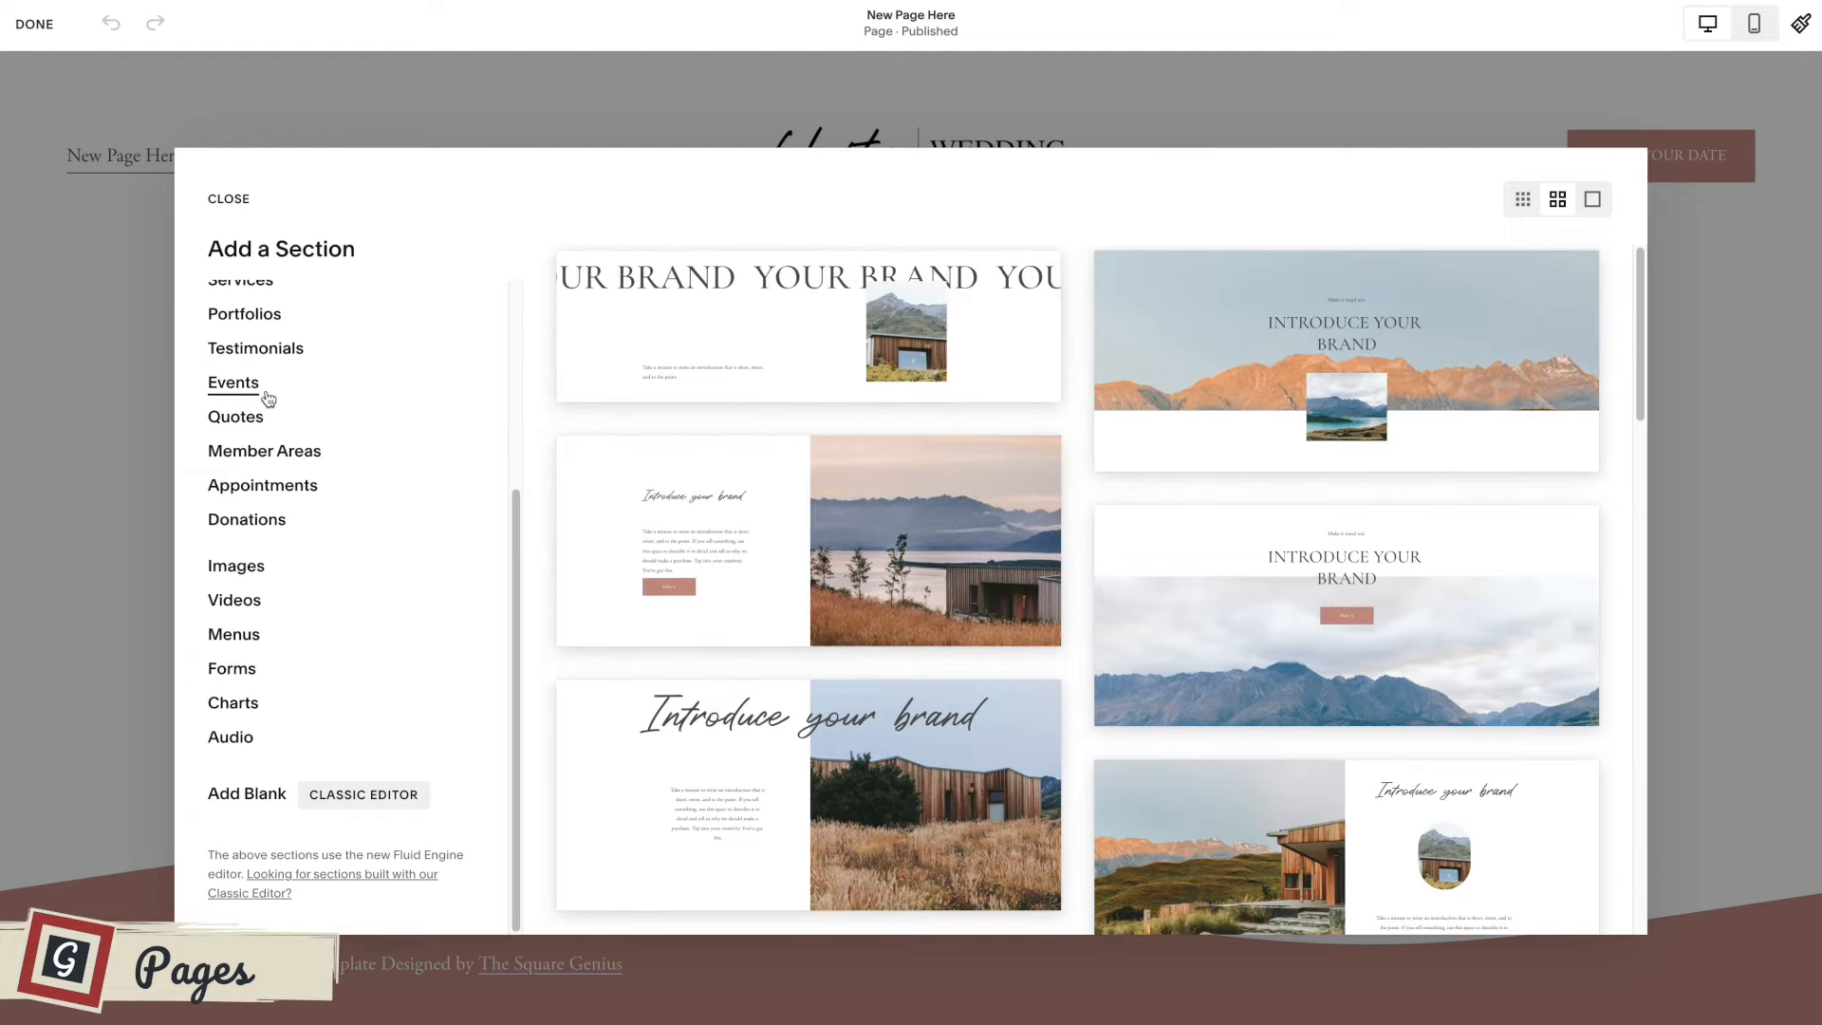
Examine the premade section layouts in the About and Products categories.
{"action": "scroll", "coordinate": [266, 404], "scroll_direction": "up", "scroll_amount": 3}
{"action": "left_click", "coordinate": [245, 482]}
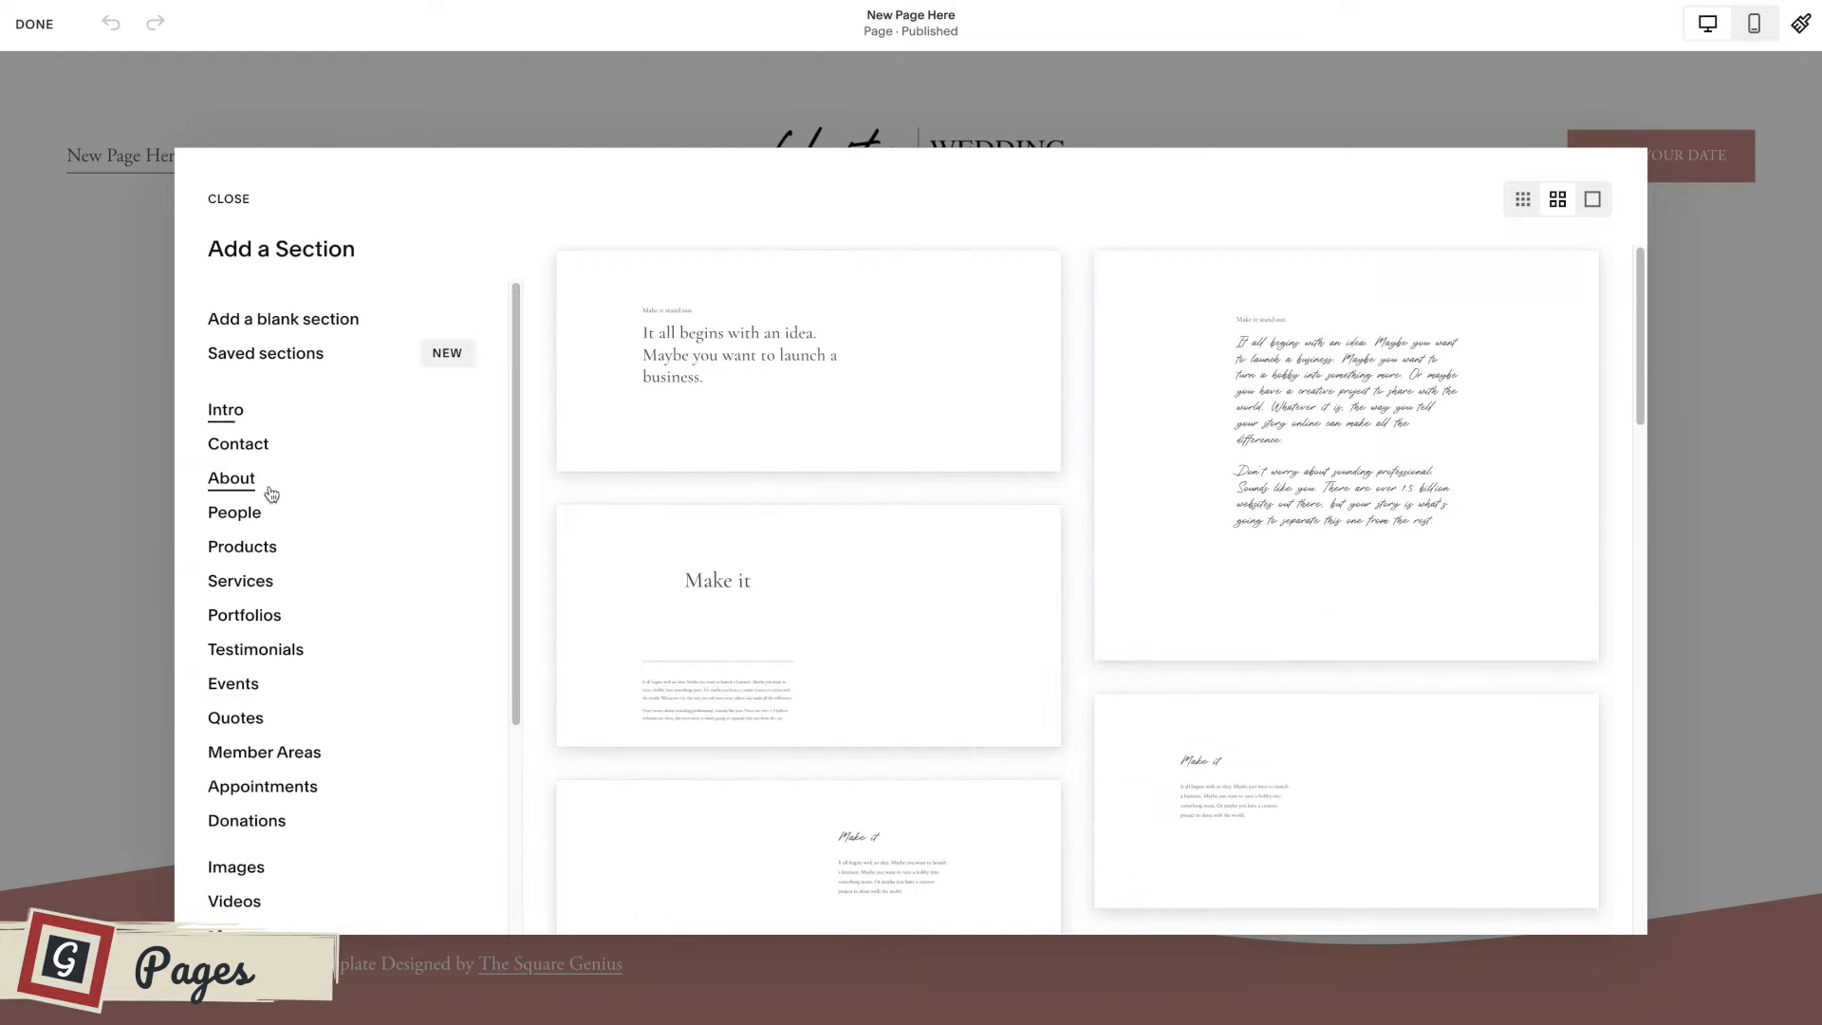
{"action": "left_click", "coordinate": [242, 543]}
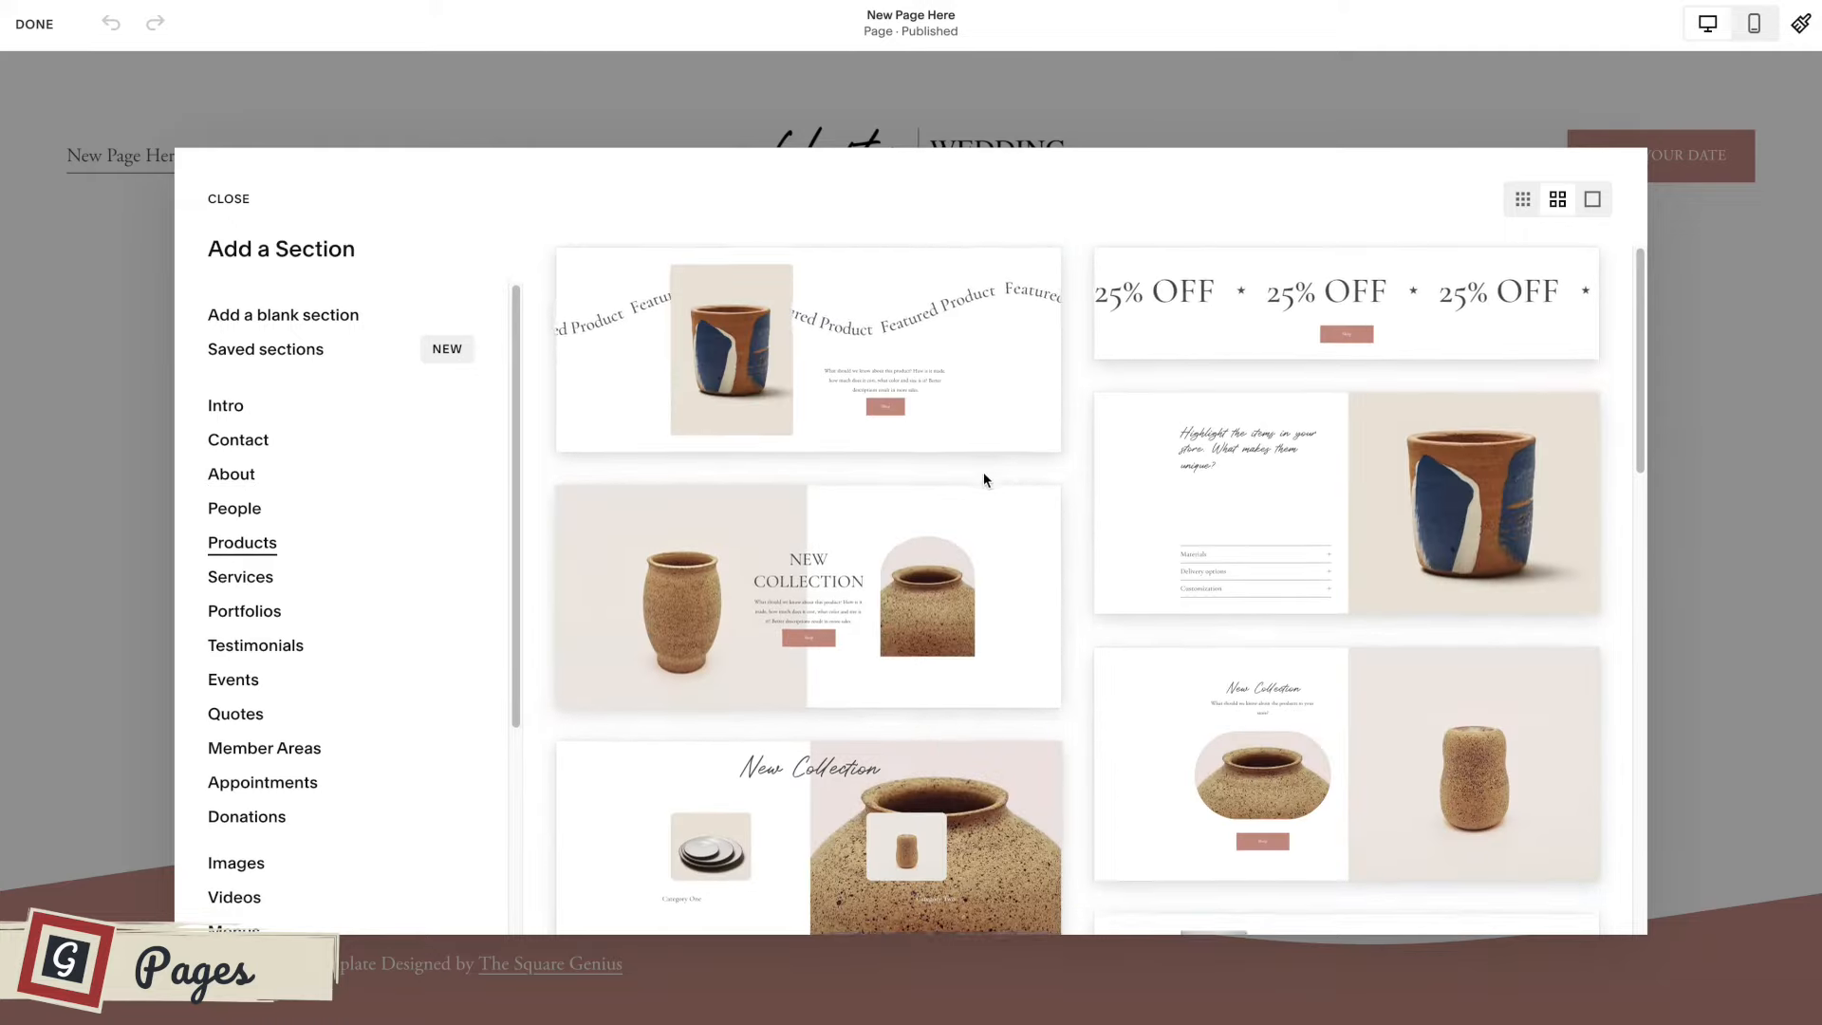
{"action": "scroll", "coordinate": [968, 503], "scroll_direction": "down", "scroll_amount": 15}
{"action": "scroll", "coordinate": [947, 491], "scroll_direction": "up", "scroll_amount": 15}
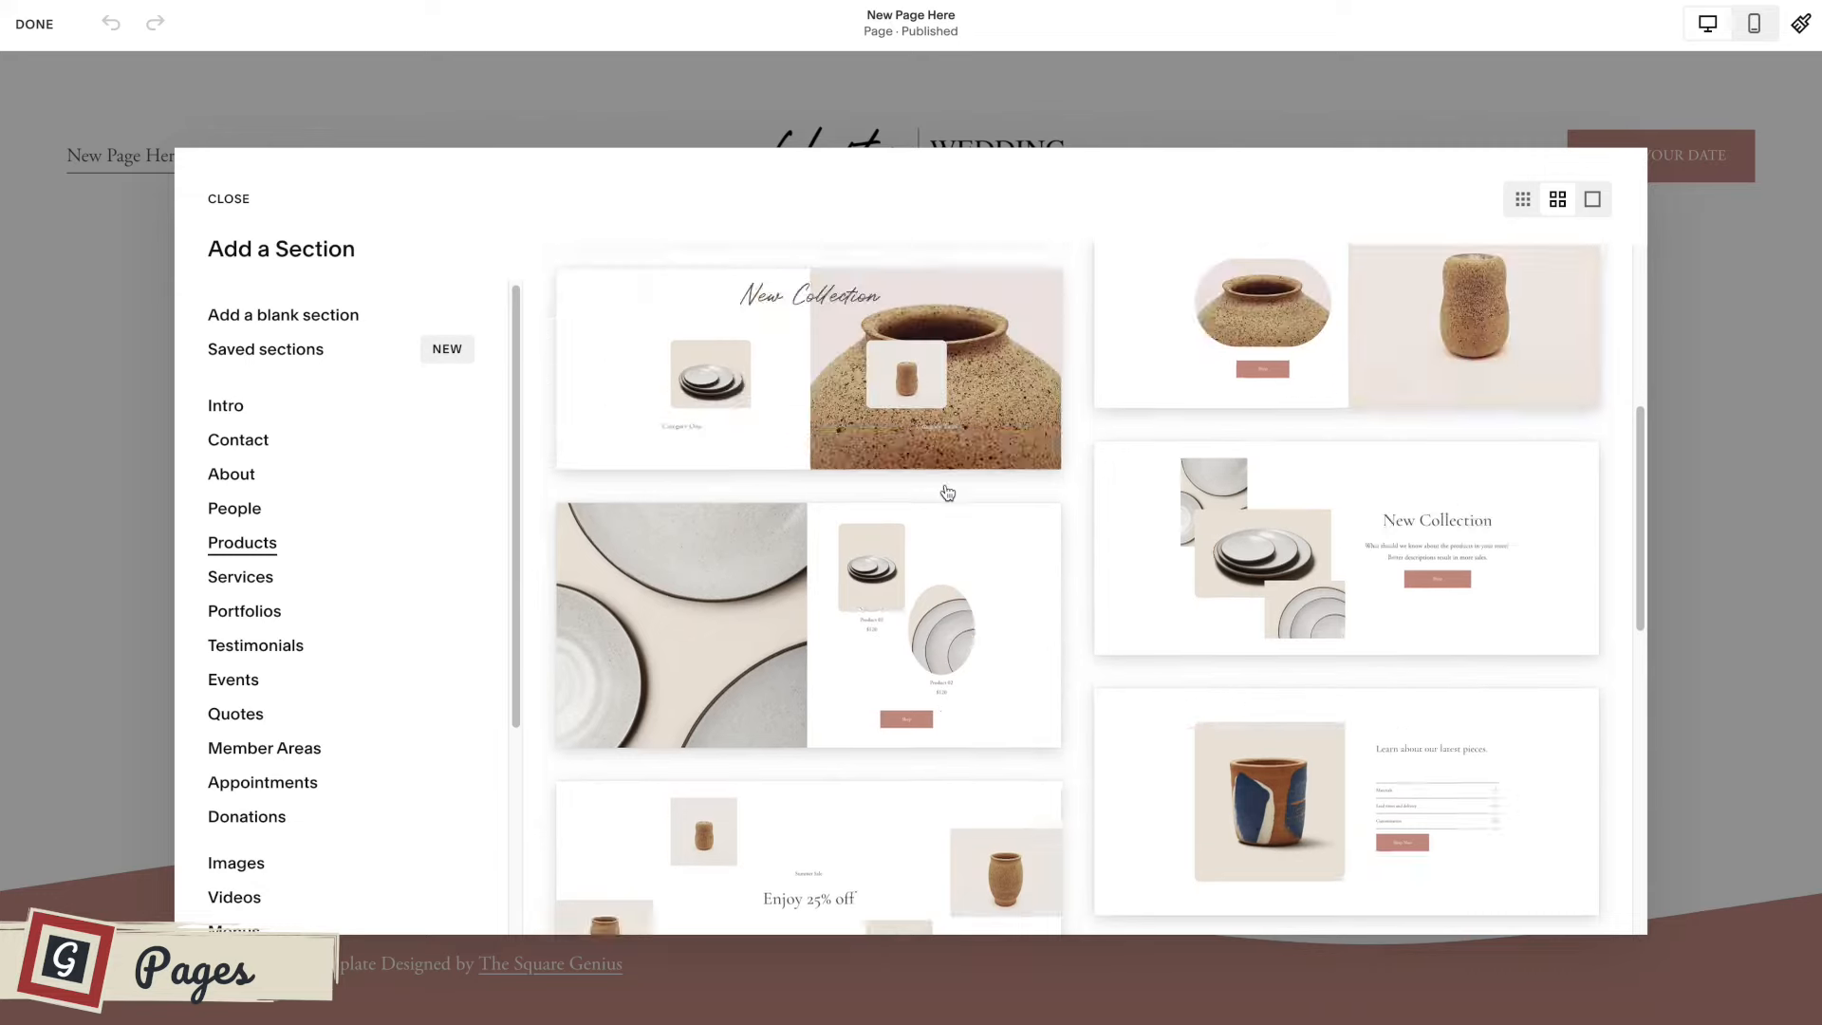
Add a blank section to New Page Here, save the page and exit editing.
{"action": "left_click", "coordinate": [284, 320]}
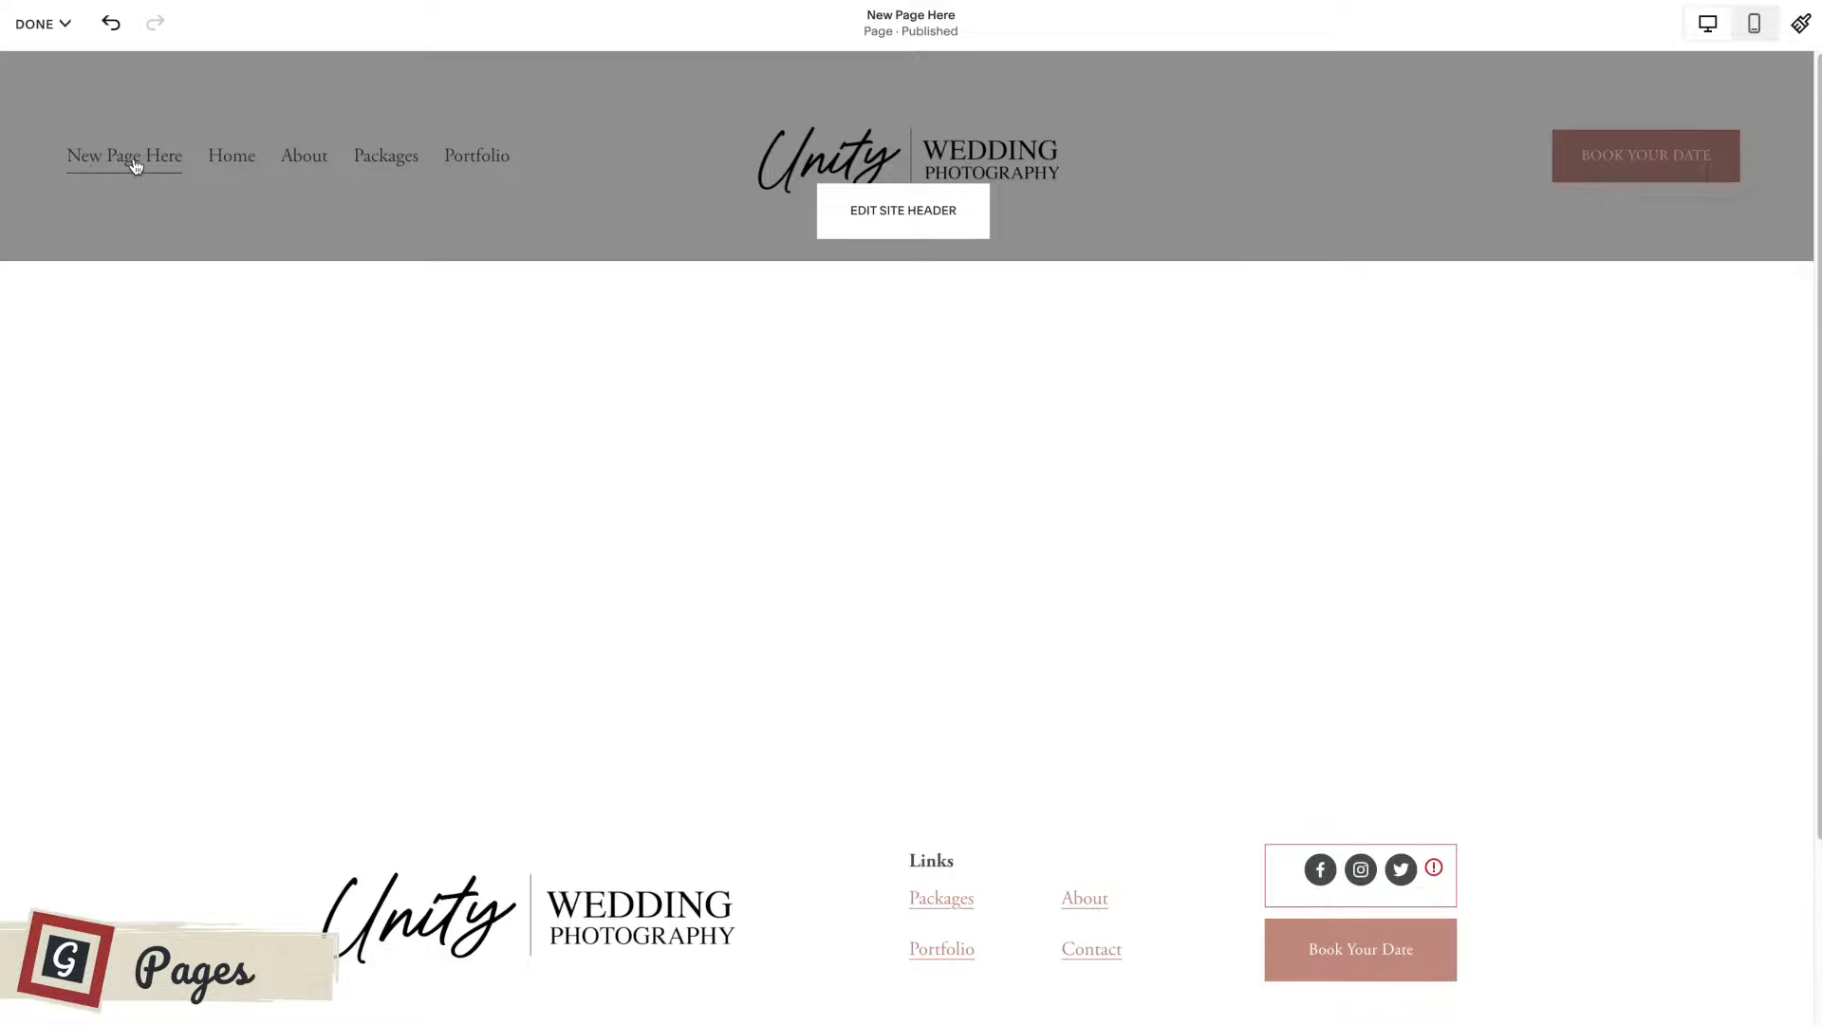
{"action": "left_click", "coordinate": [38, 23]}
{"action": "left_click", "coordinate": [54, 85]}
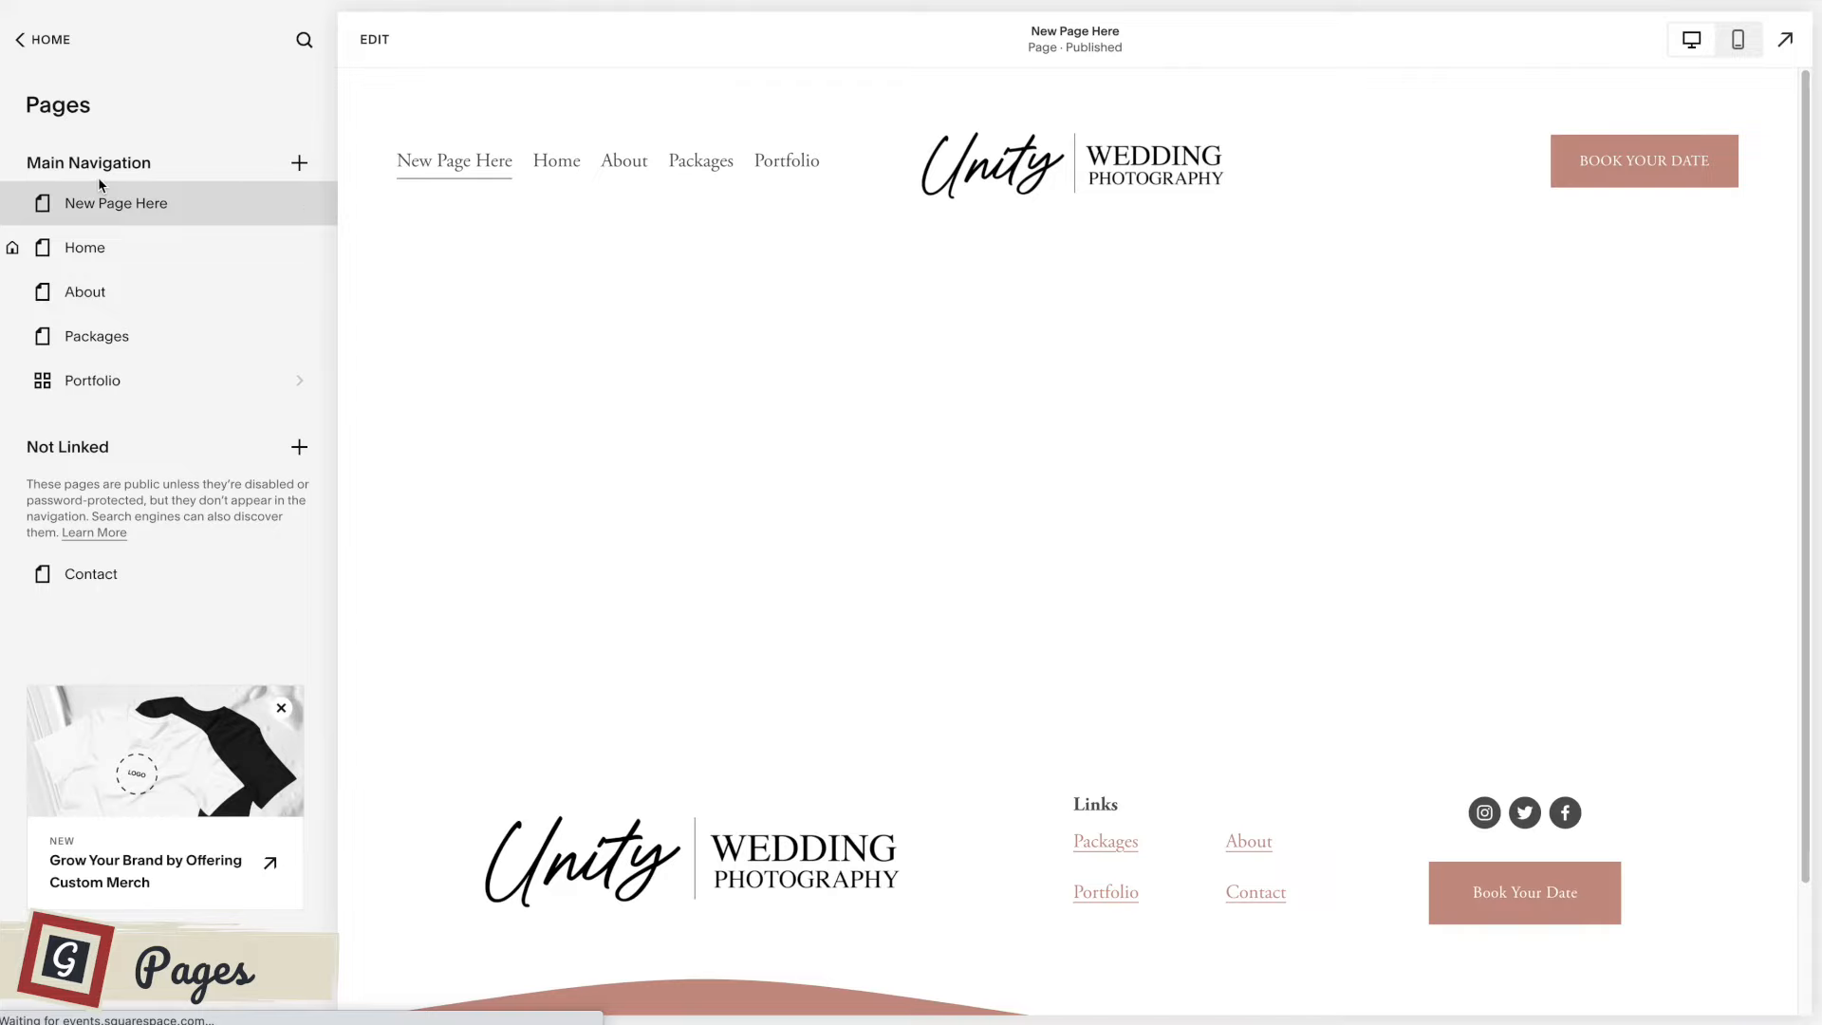
Move New Page Here below Portfolio in the main navigation and view the Home page through its introduction section.
{"action": "left_click_drag", "start_coordinate": [146, 204], "coordinate": [182, 397]}
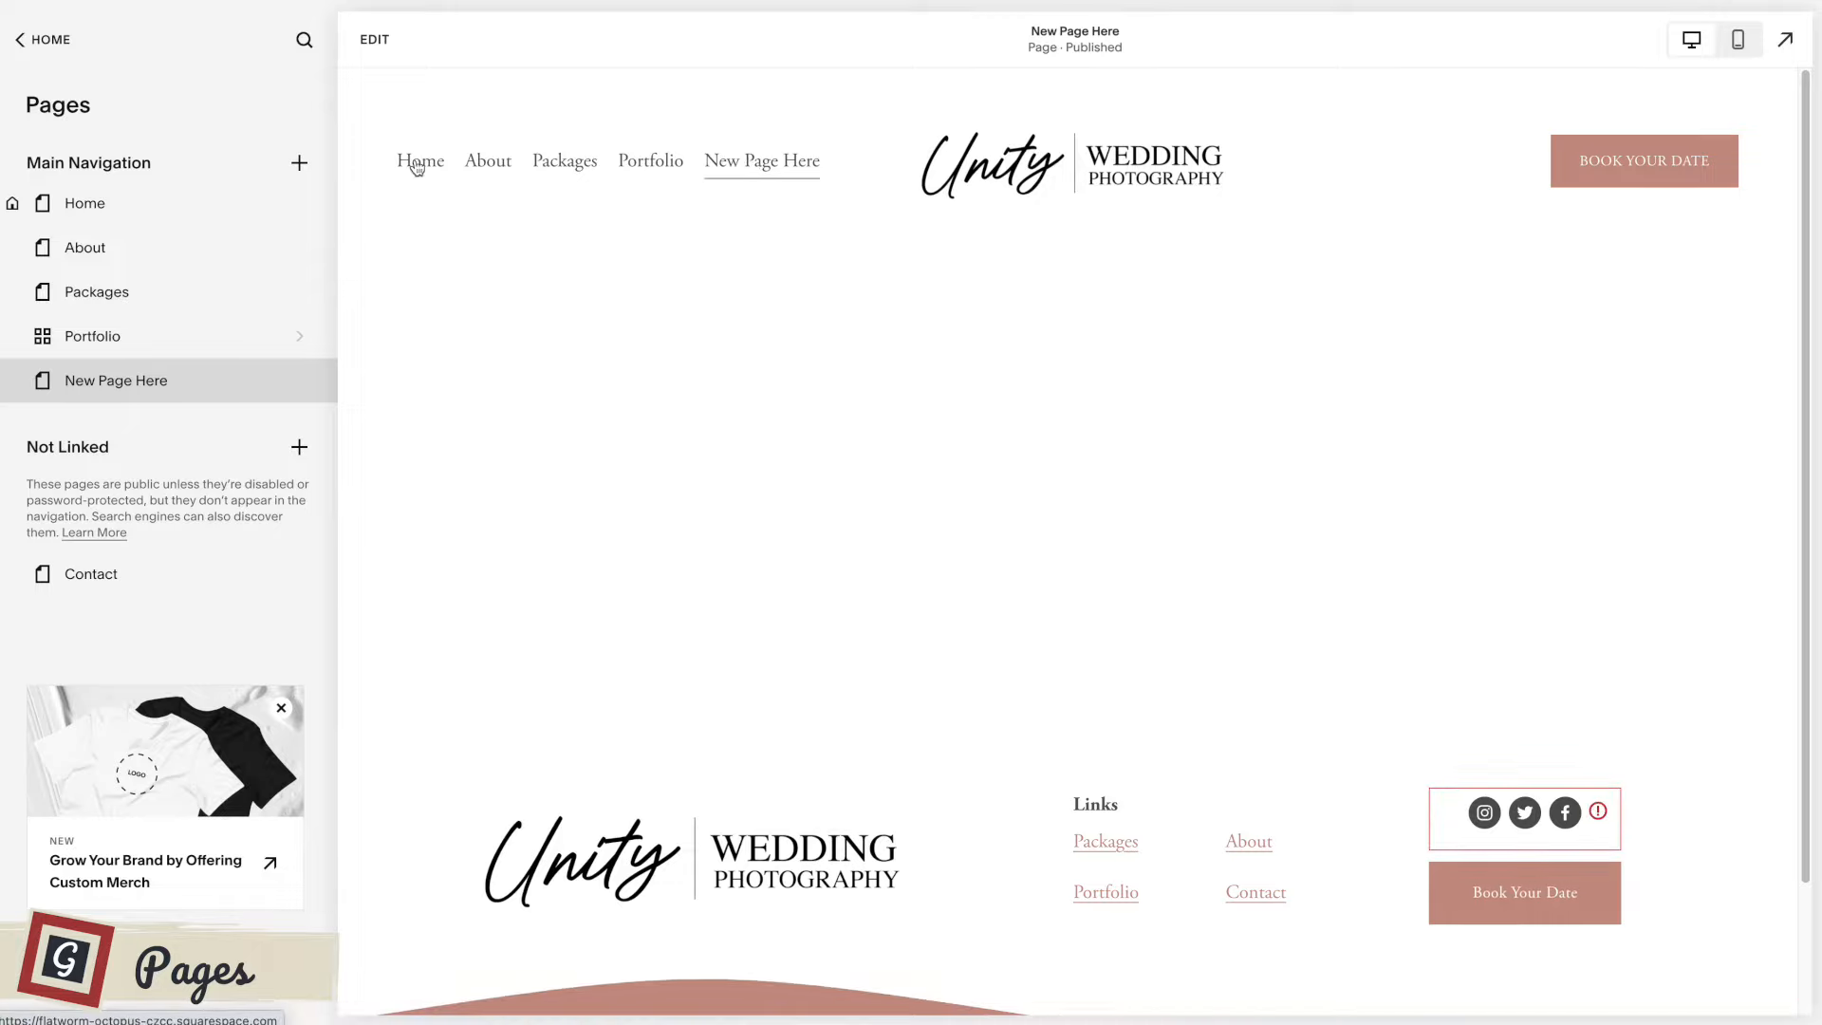
{"action": "left_click", "coordinate": [416, 168]}
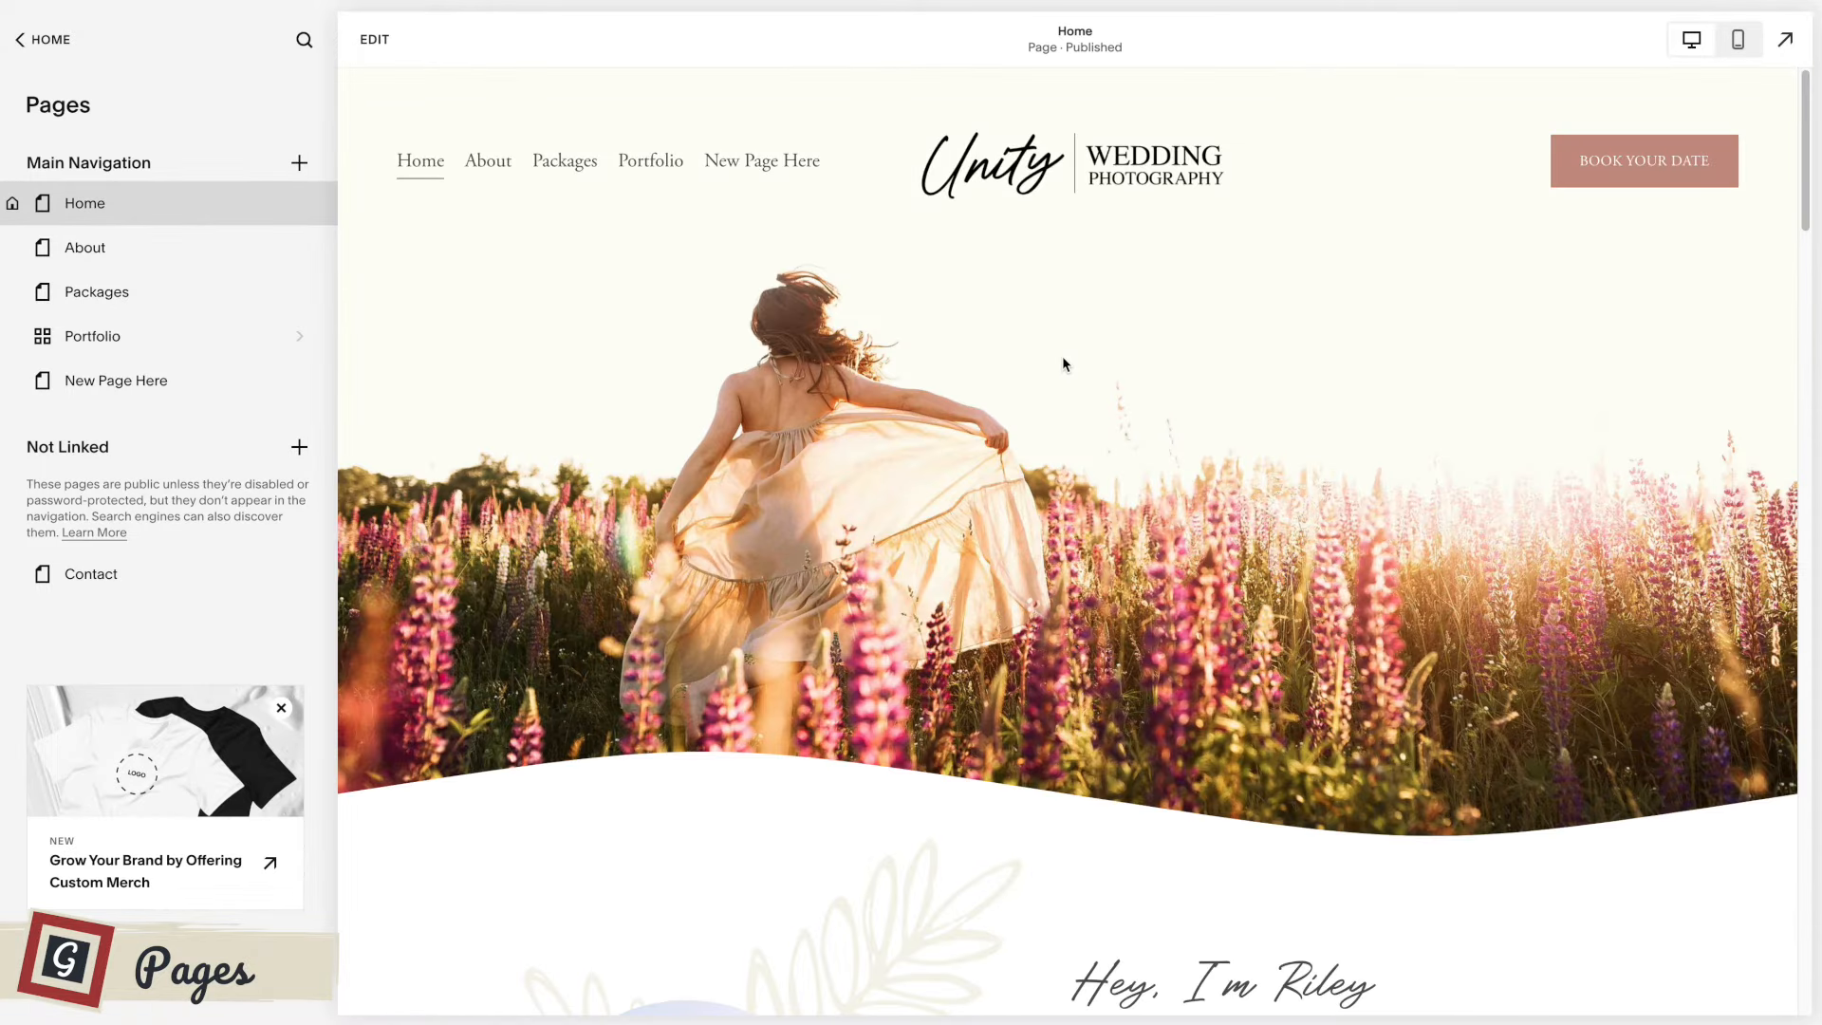
{"action": "scroll", "coordinate": [1051, 379], "scroll_direction": "down", "scroll_amount": 4}
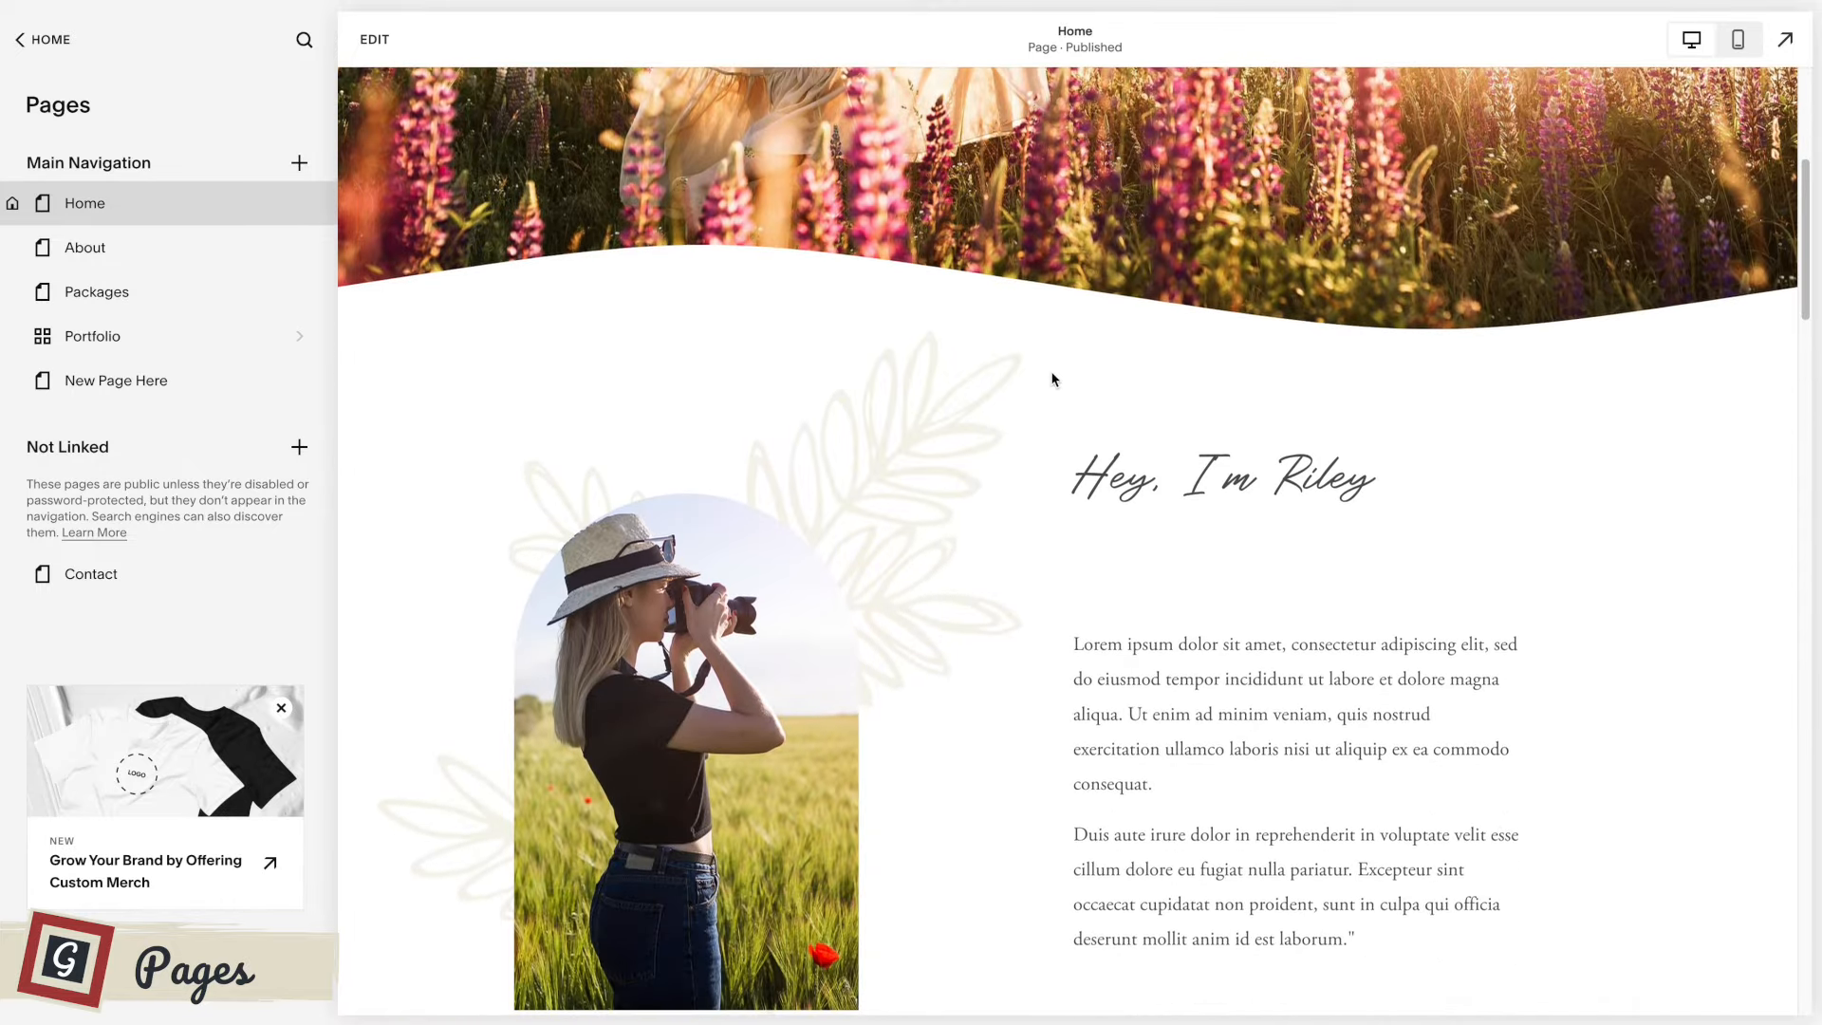
{"action": "scroll", "coordinate": [1051, 380], "scroll_direction": "down", "scroll_amount": 4}
{"action": "scroll", "coordinate": [1051, 379], "scroll_direction": "up", "scroll_amount": 1}
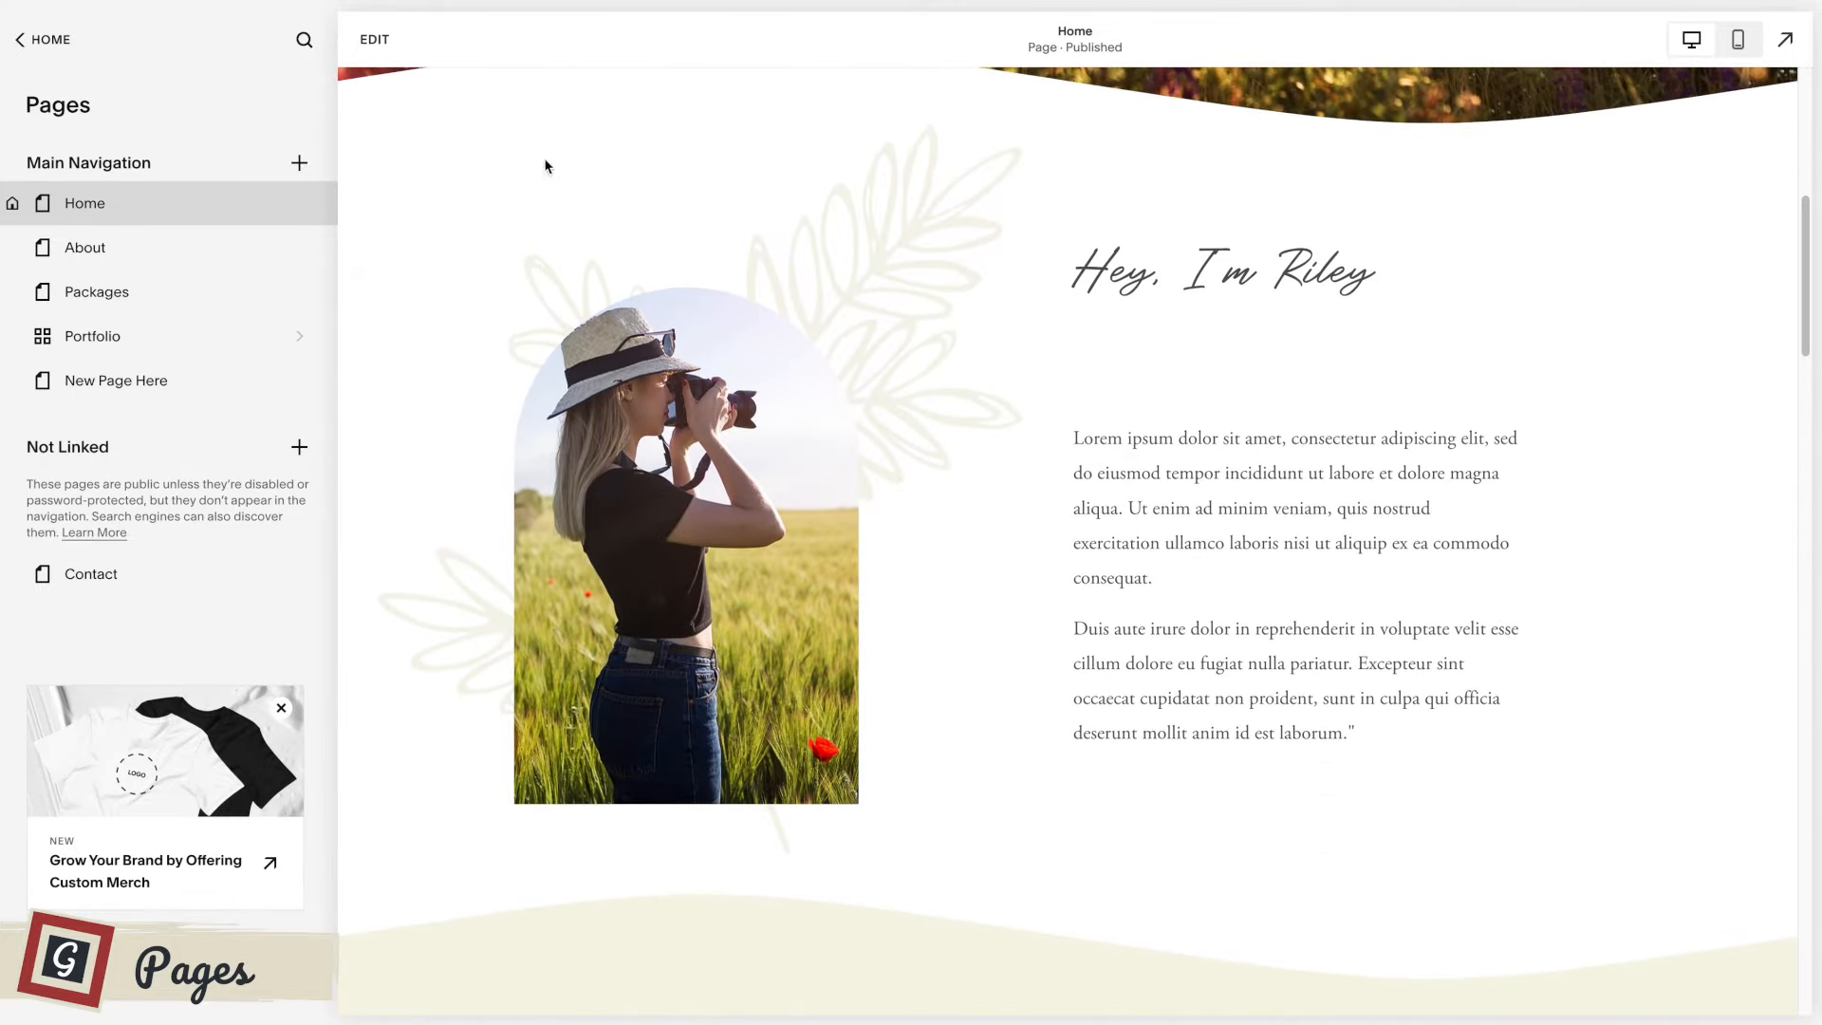
Add the Home page's photographer introduction, From my portfolio and Choose your package sections to the saved sections and exit editing.
{"action": "left_click", "coordinate": [374, 39]}
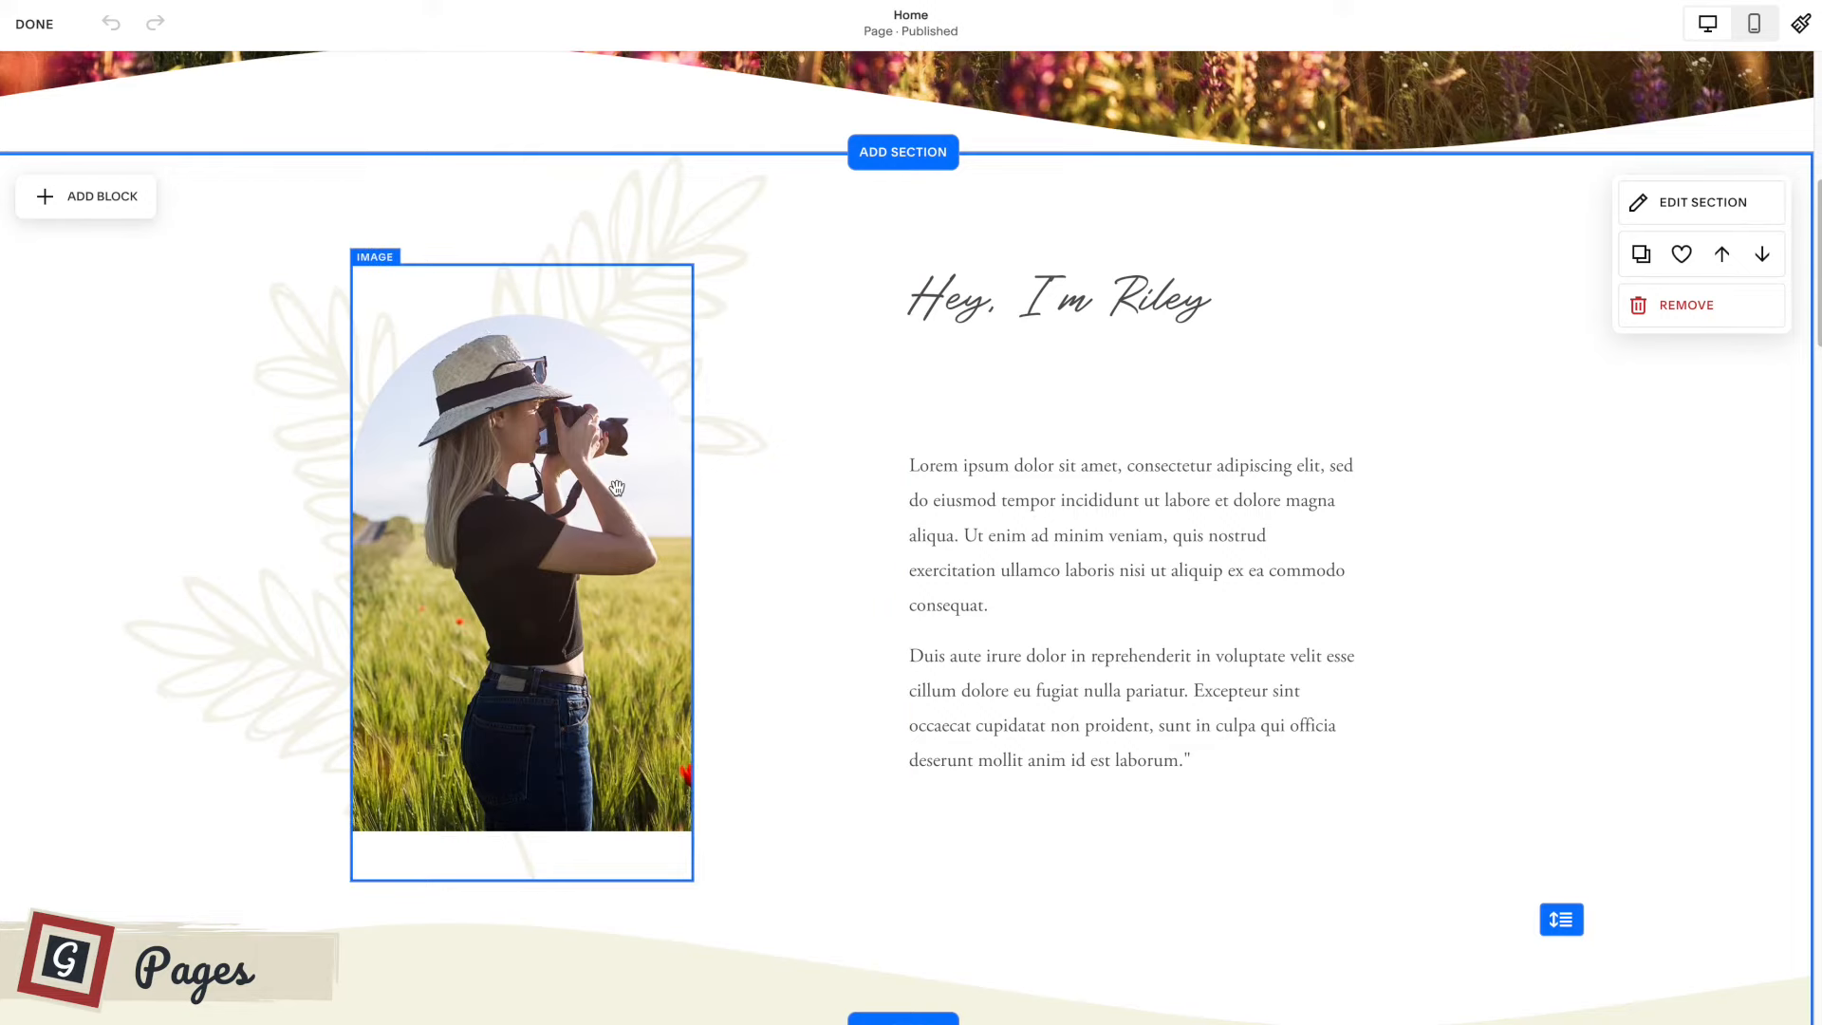
{"action": "left_click", "coordinate": [1682, 254]}
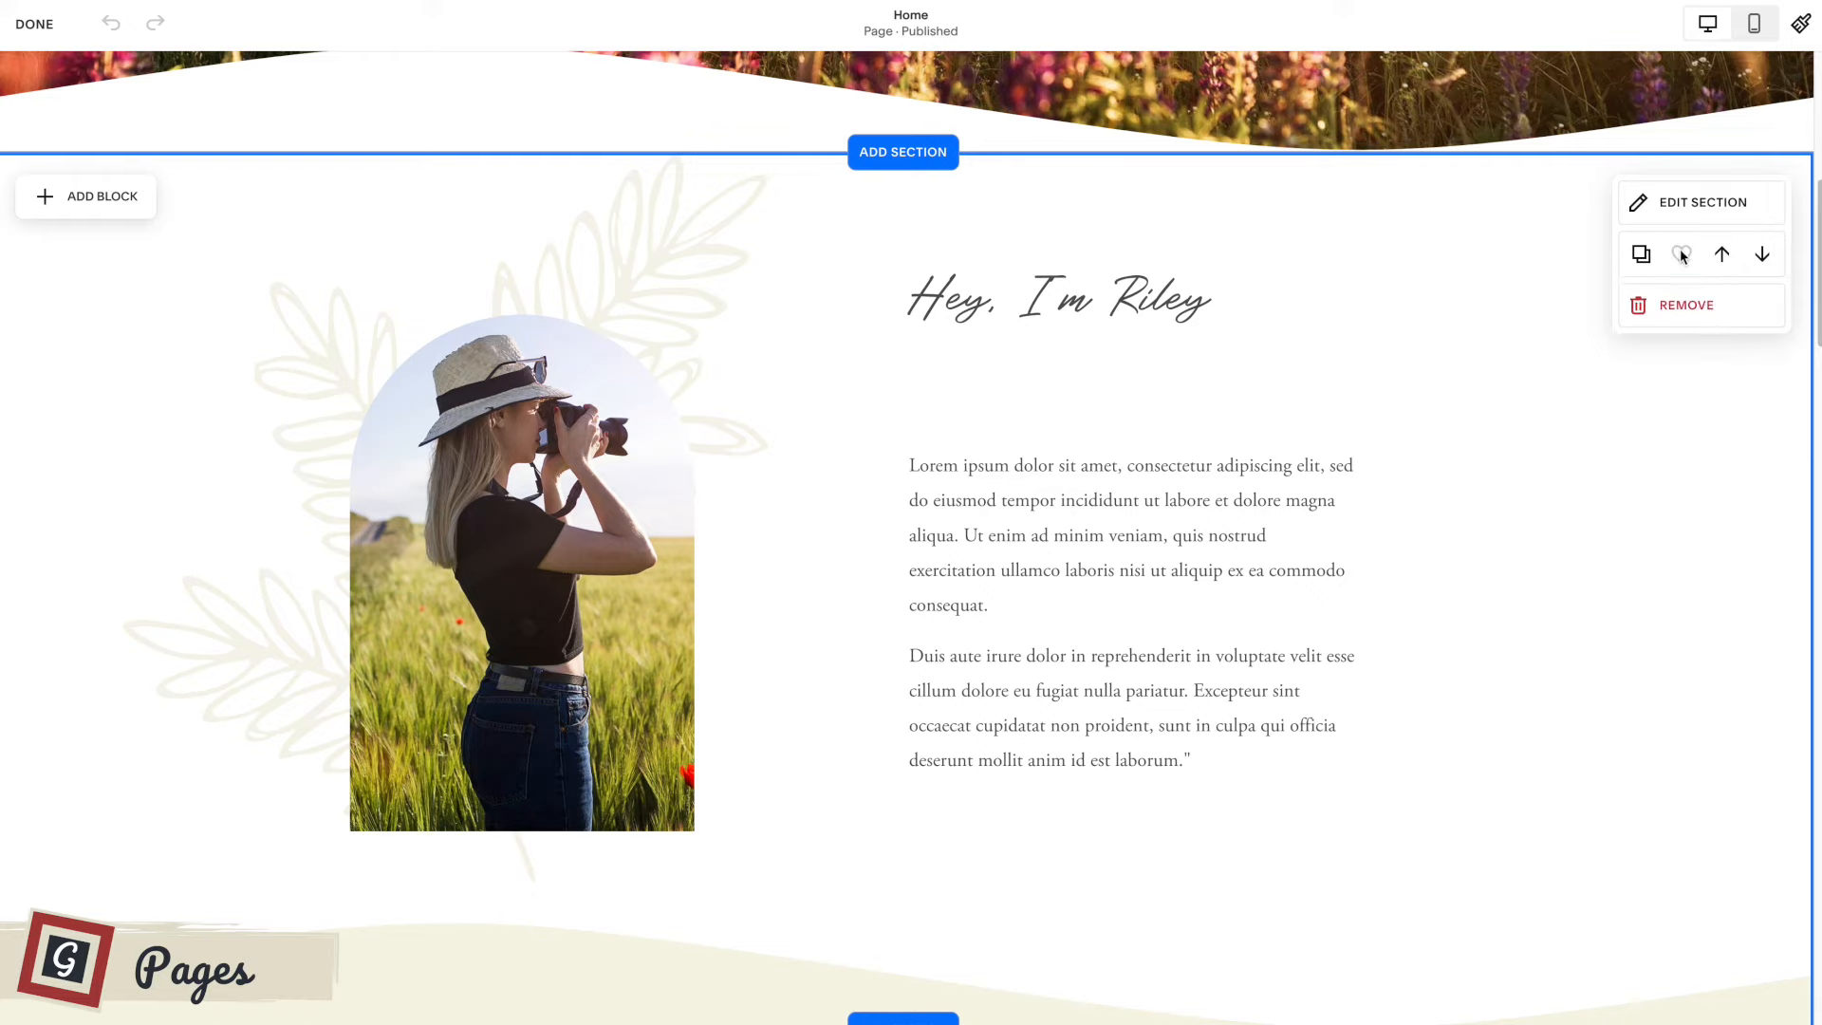
{"action": "scroll", "coordinate": [1229, 520], "scroll_direction": "down", "scroll_amount": 2}
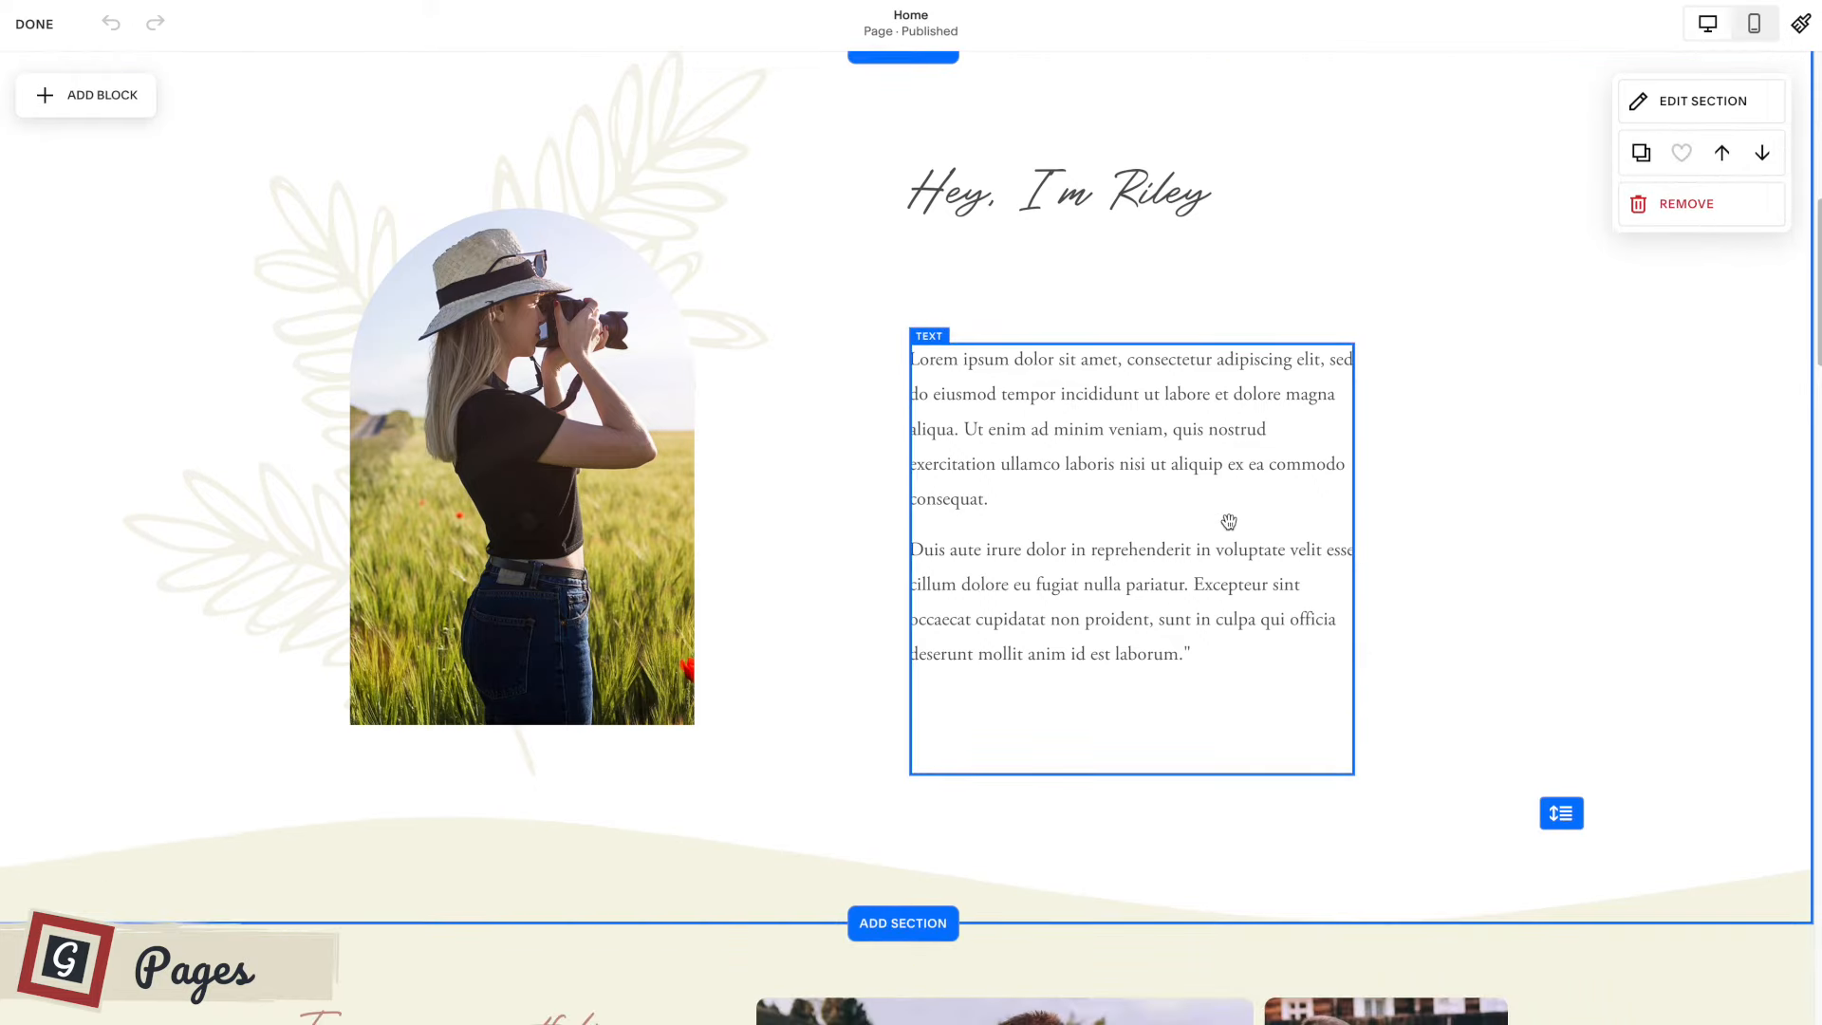
{"action": "scroll", "coordinate": [1229, 521], "scroll_direction": "down", "scroll_amount": 8}
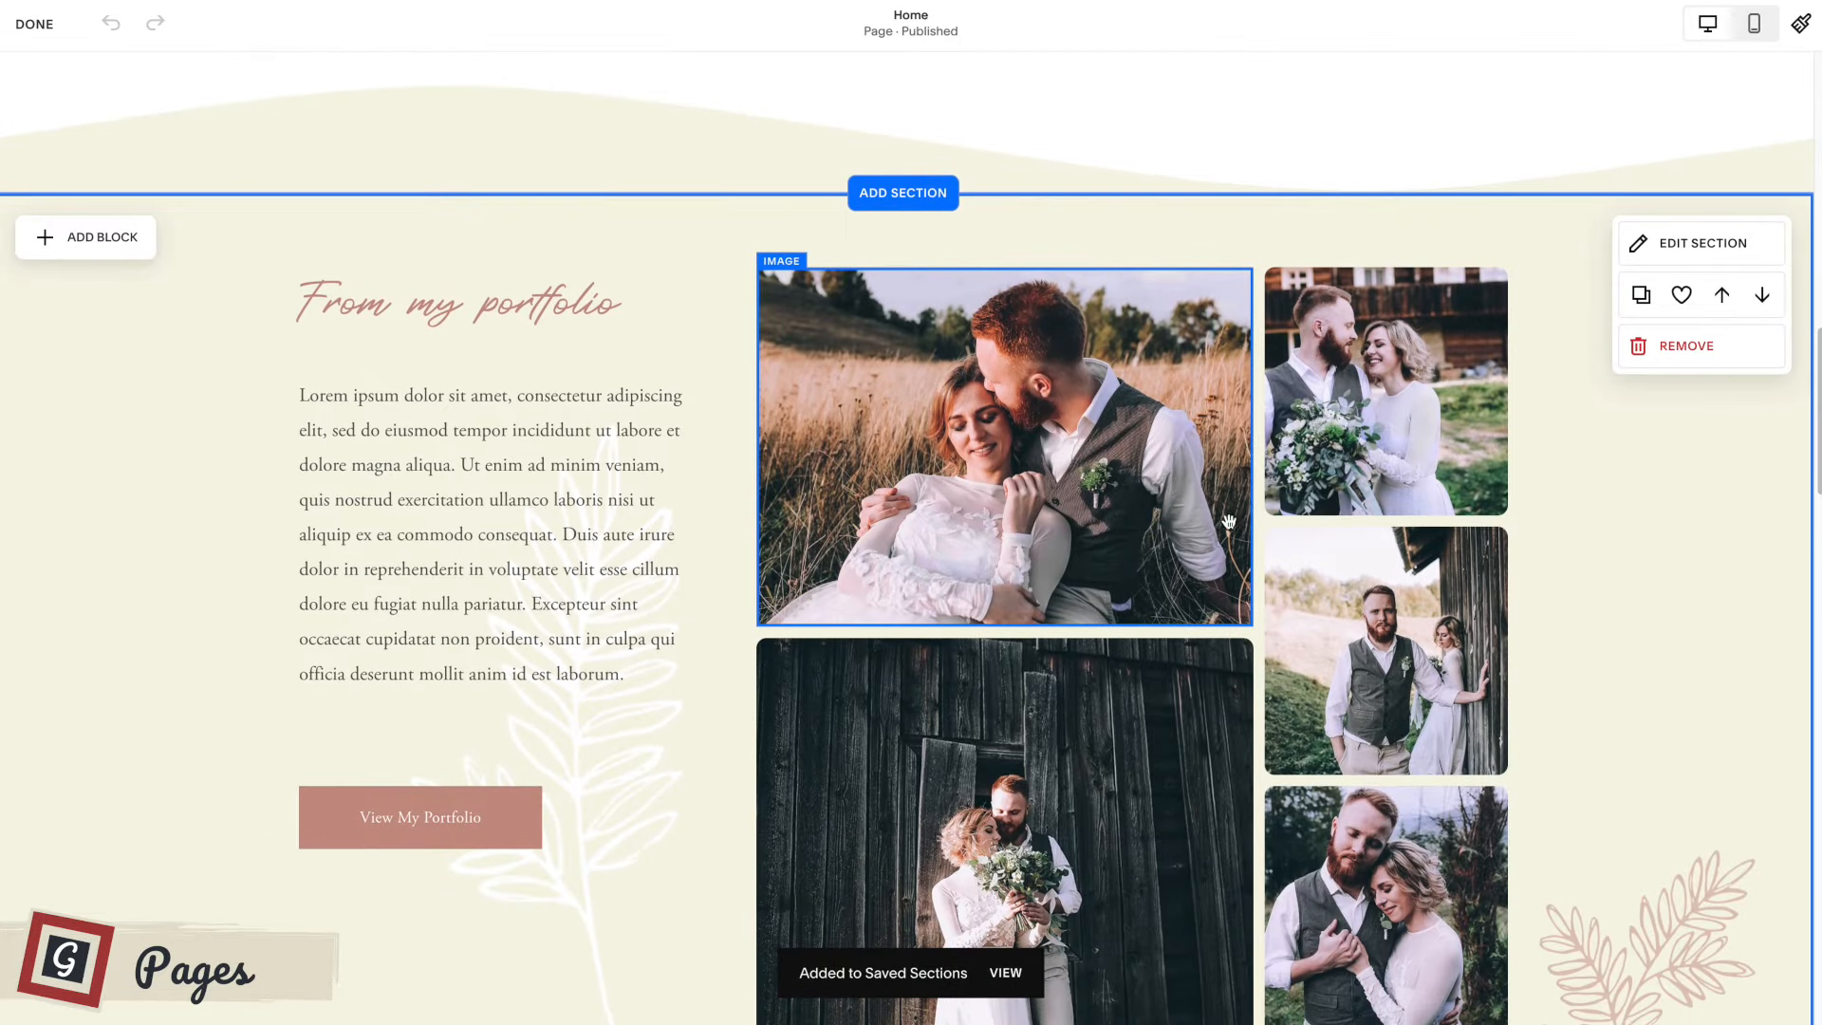
{"action": "left_click", "coordinate": [1682, 295]}
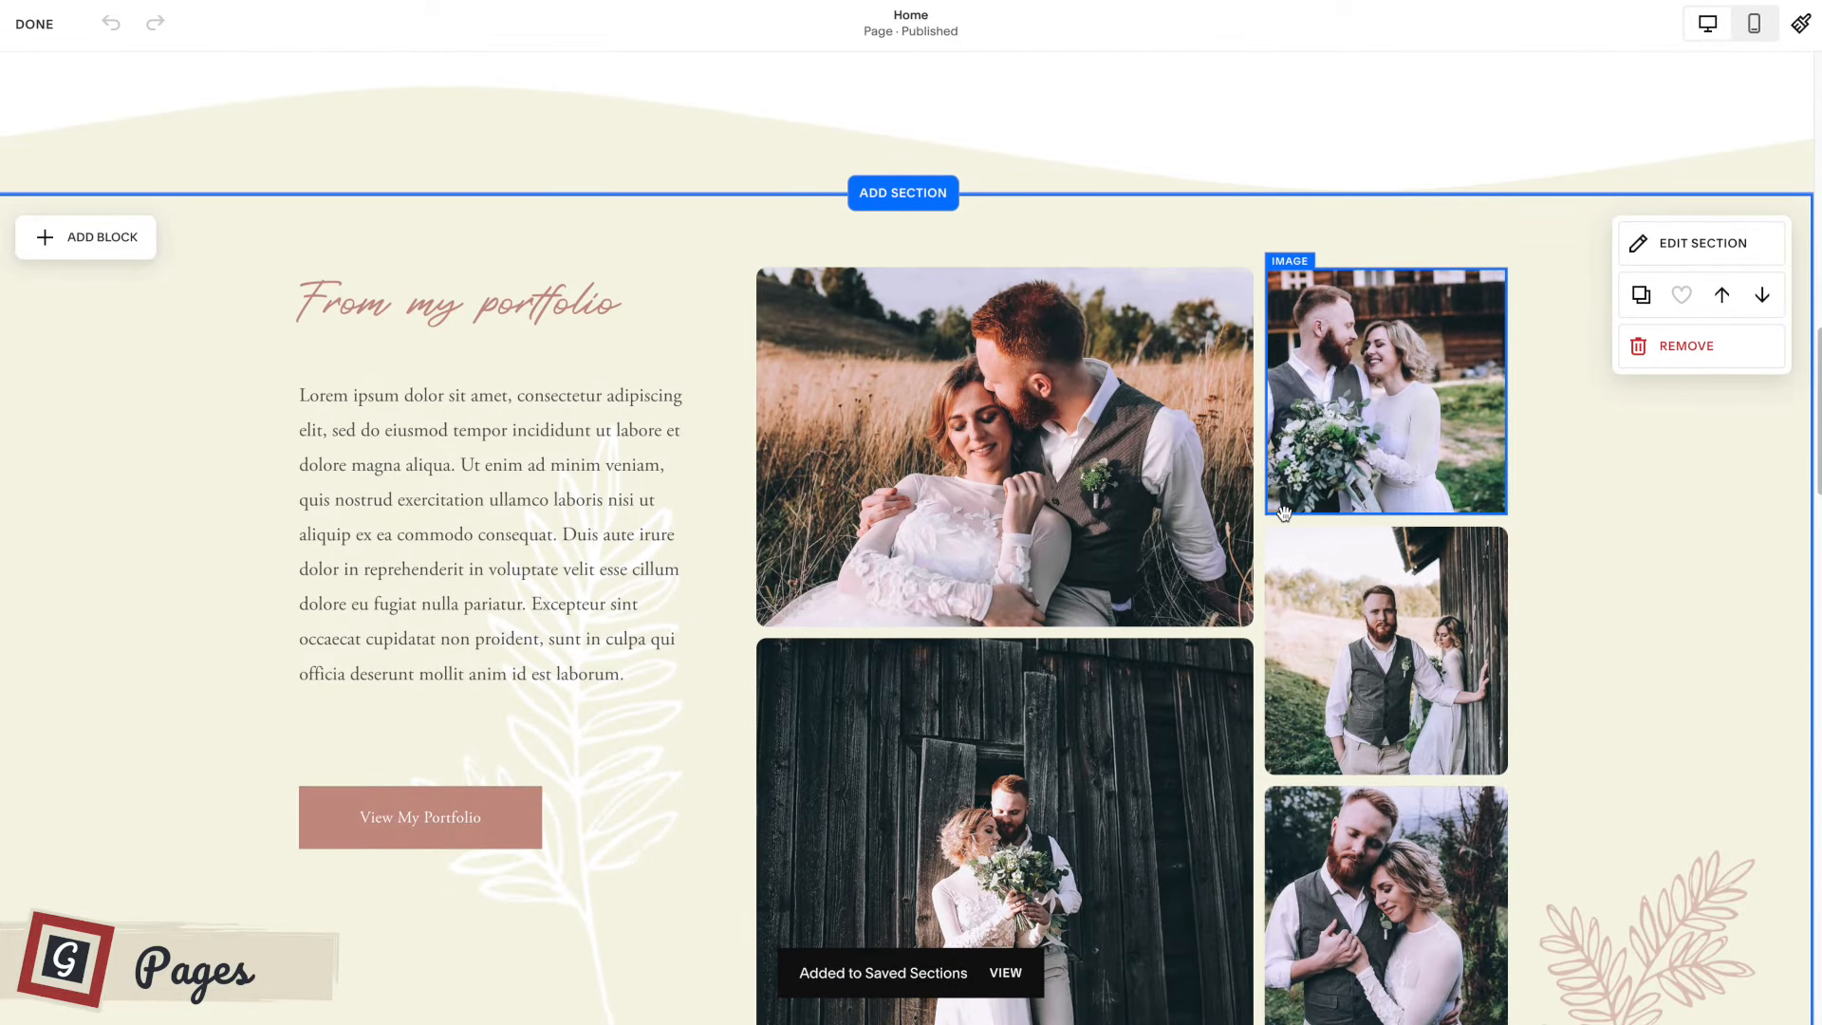
{"action": "scroll", "coordinate": [1284, 513], "scroll_direction": "down", "scroll_amount": 13}
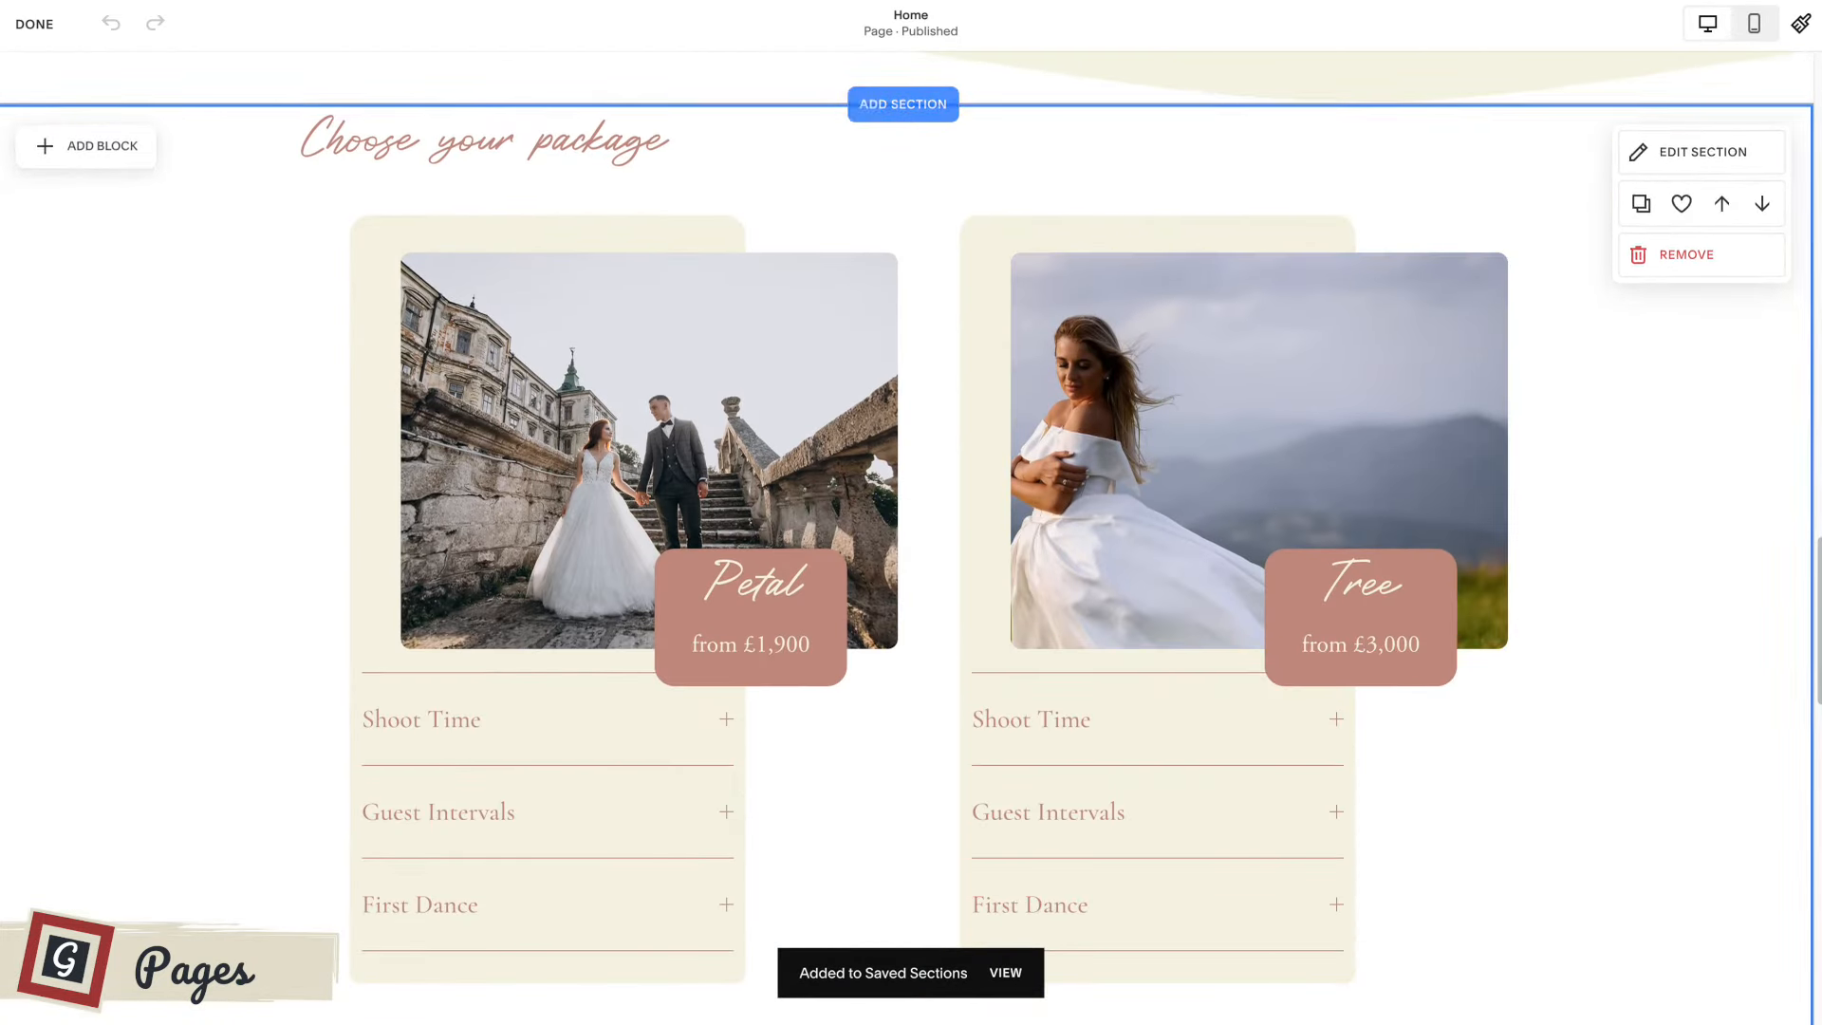
{"action": "left_click", "coordinate": [1682, 205]}
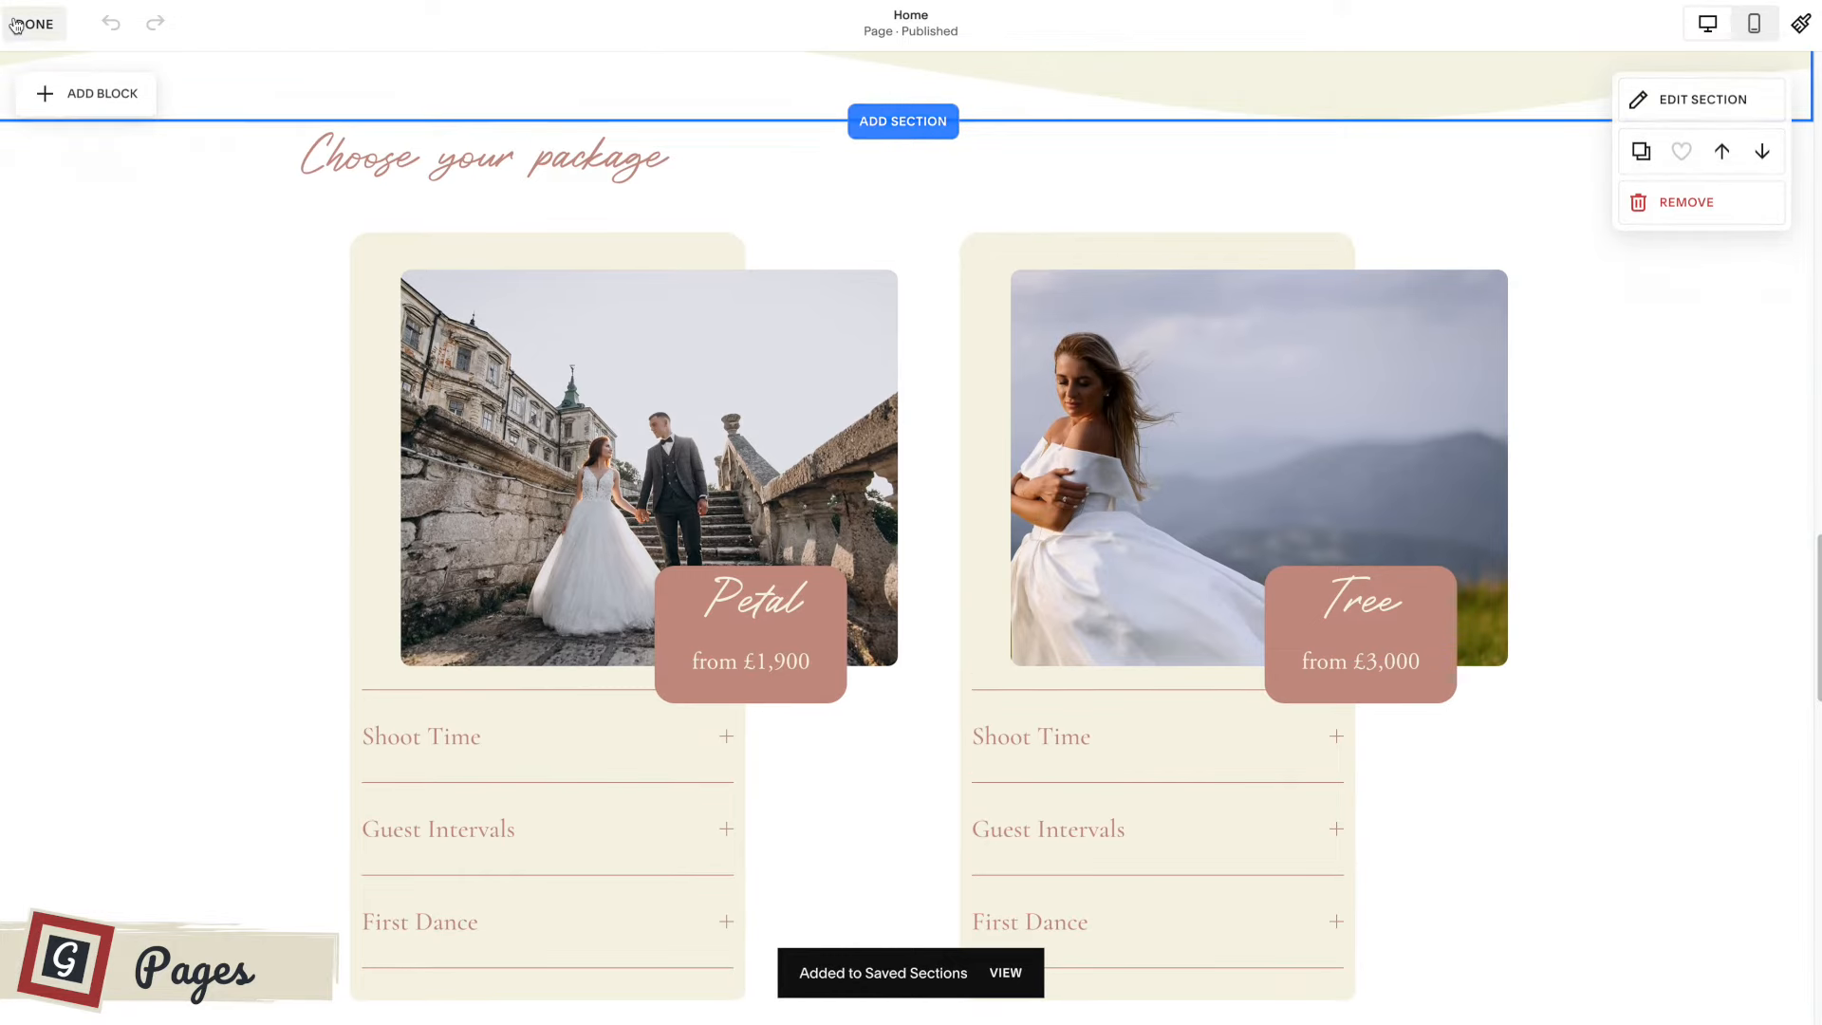
{"action": "left_click", "coordinate": [23, 33]}
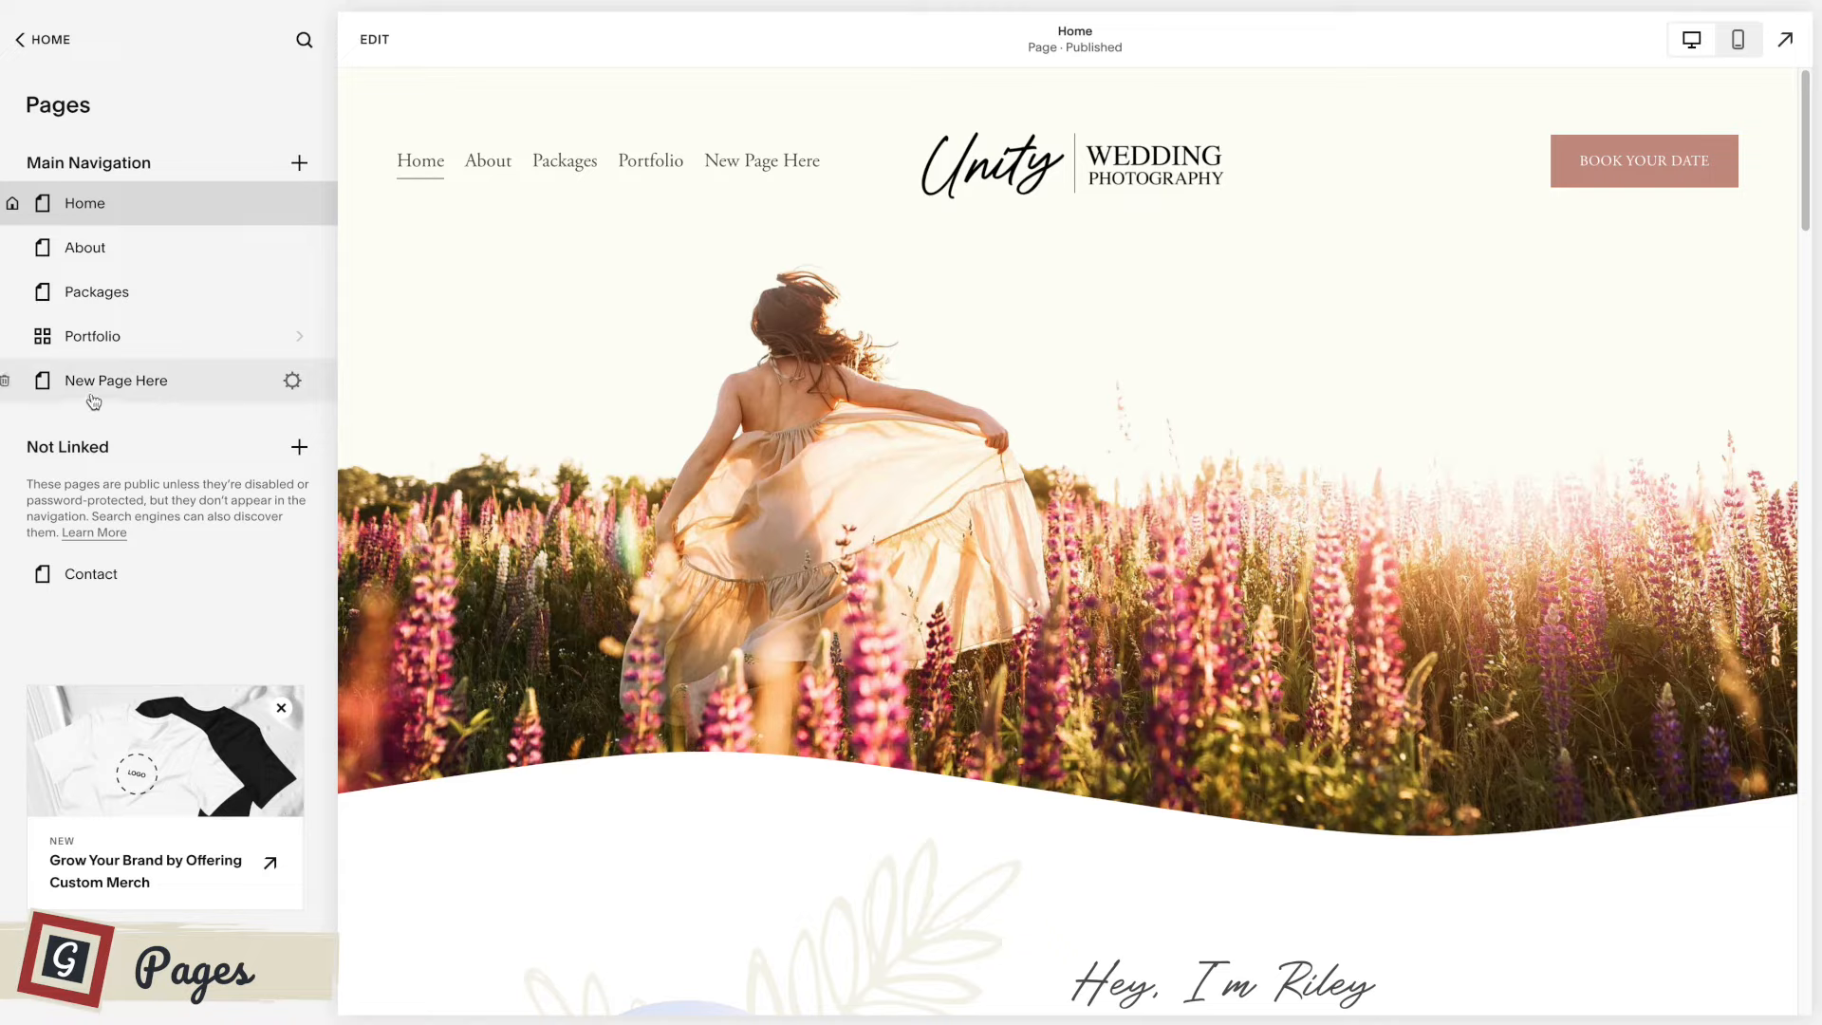
Edit New Page Here and insert the saved photographer introduction section directly below the header.
{"action": "left_click", "coordinate": [96, 393]}
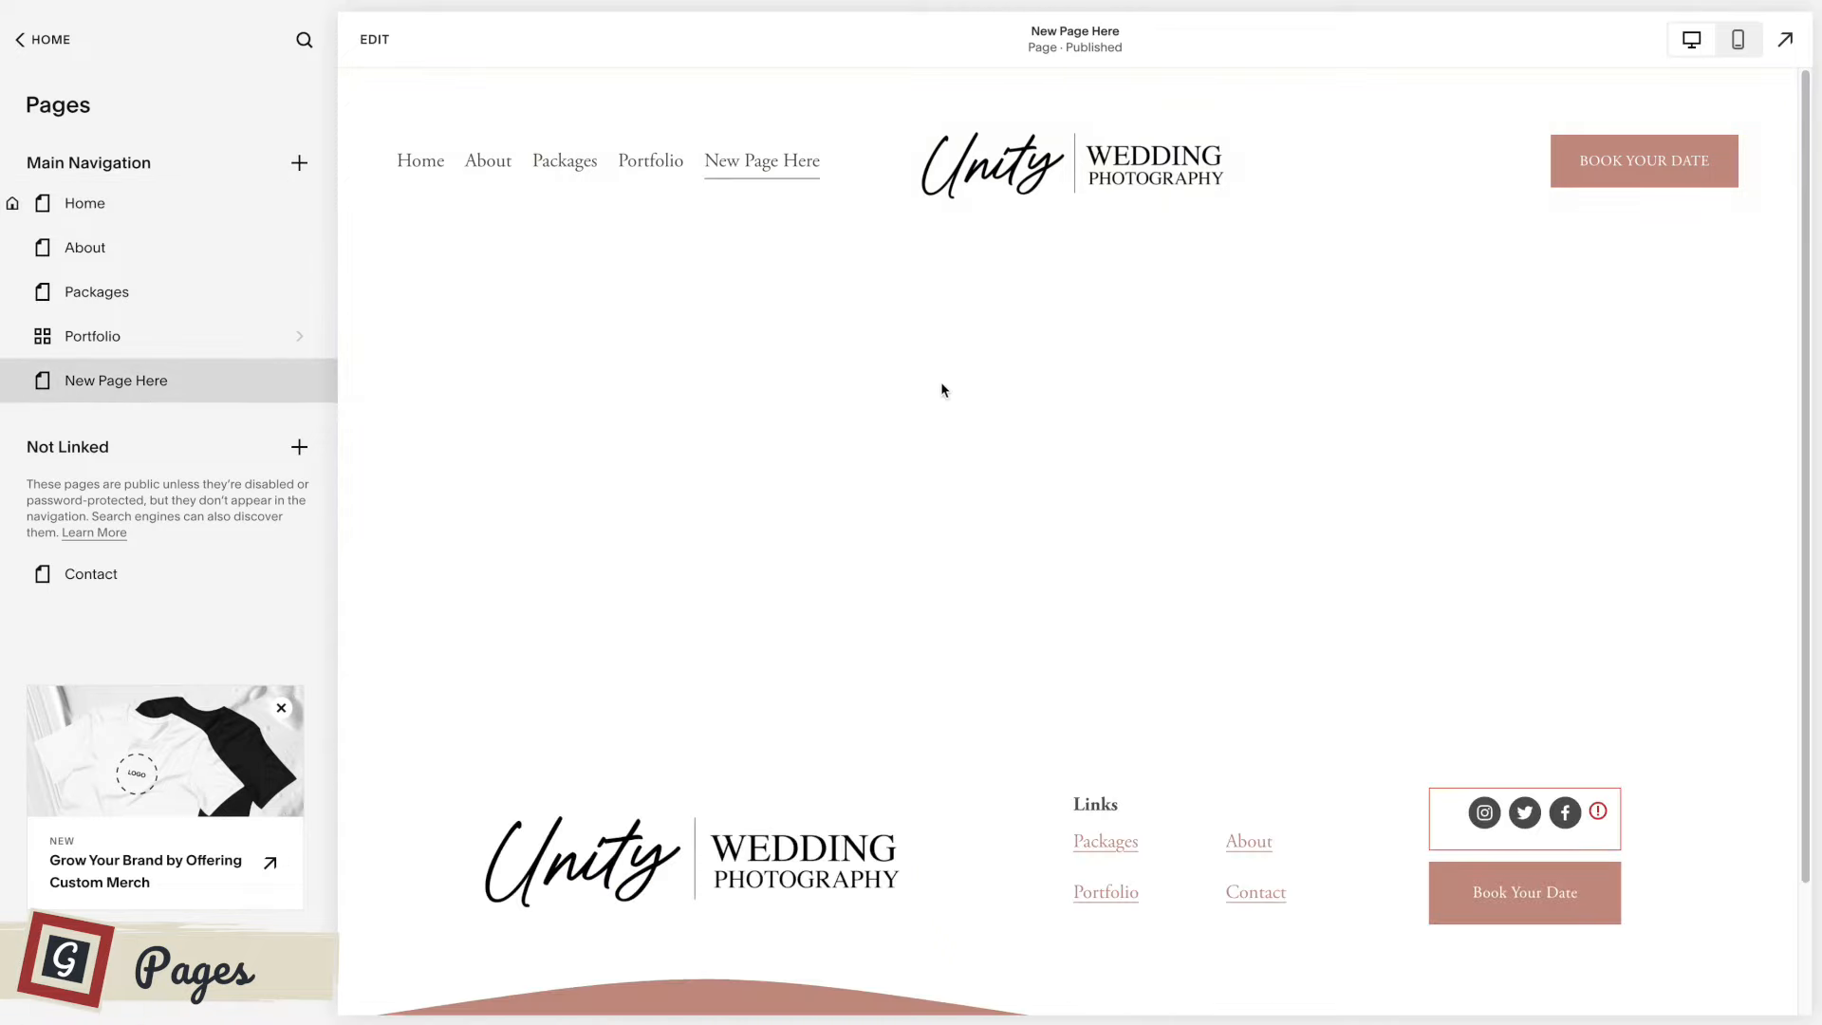
{"action": "left_click", "coordinate": [374, 39]}
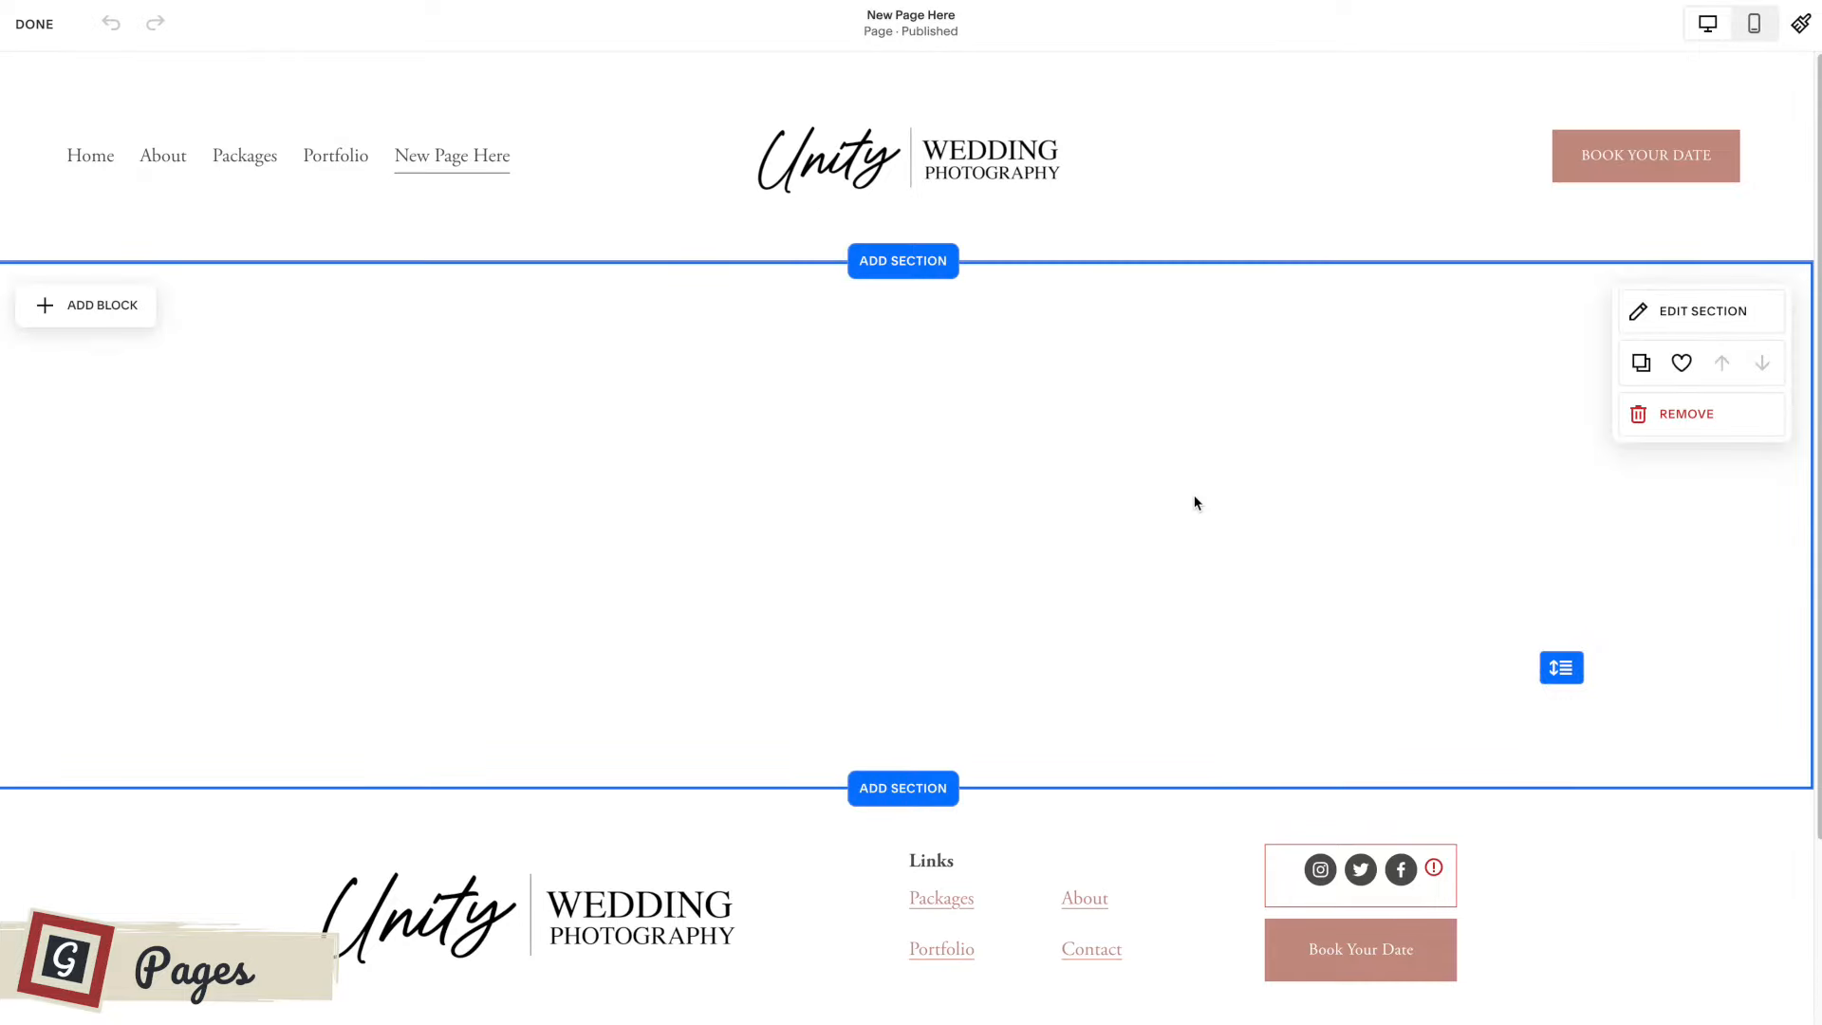
{"action": "left_click", "coordinate": [905, 266]}
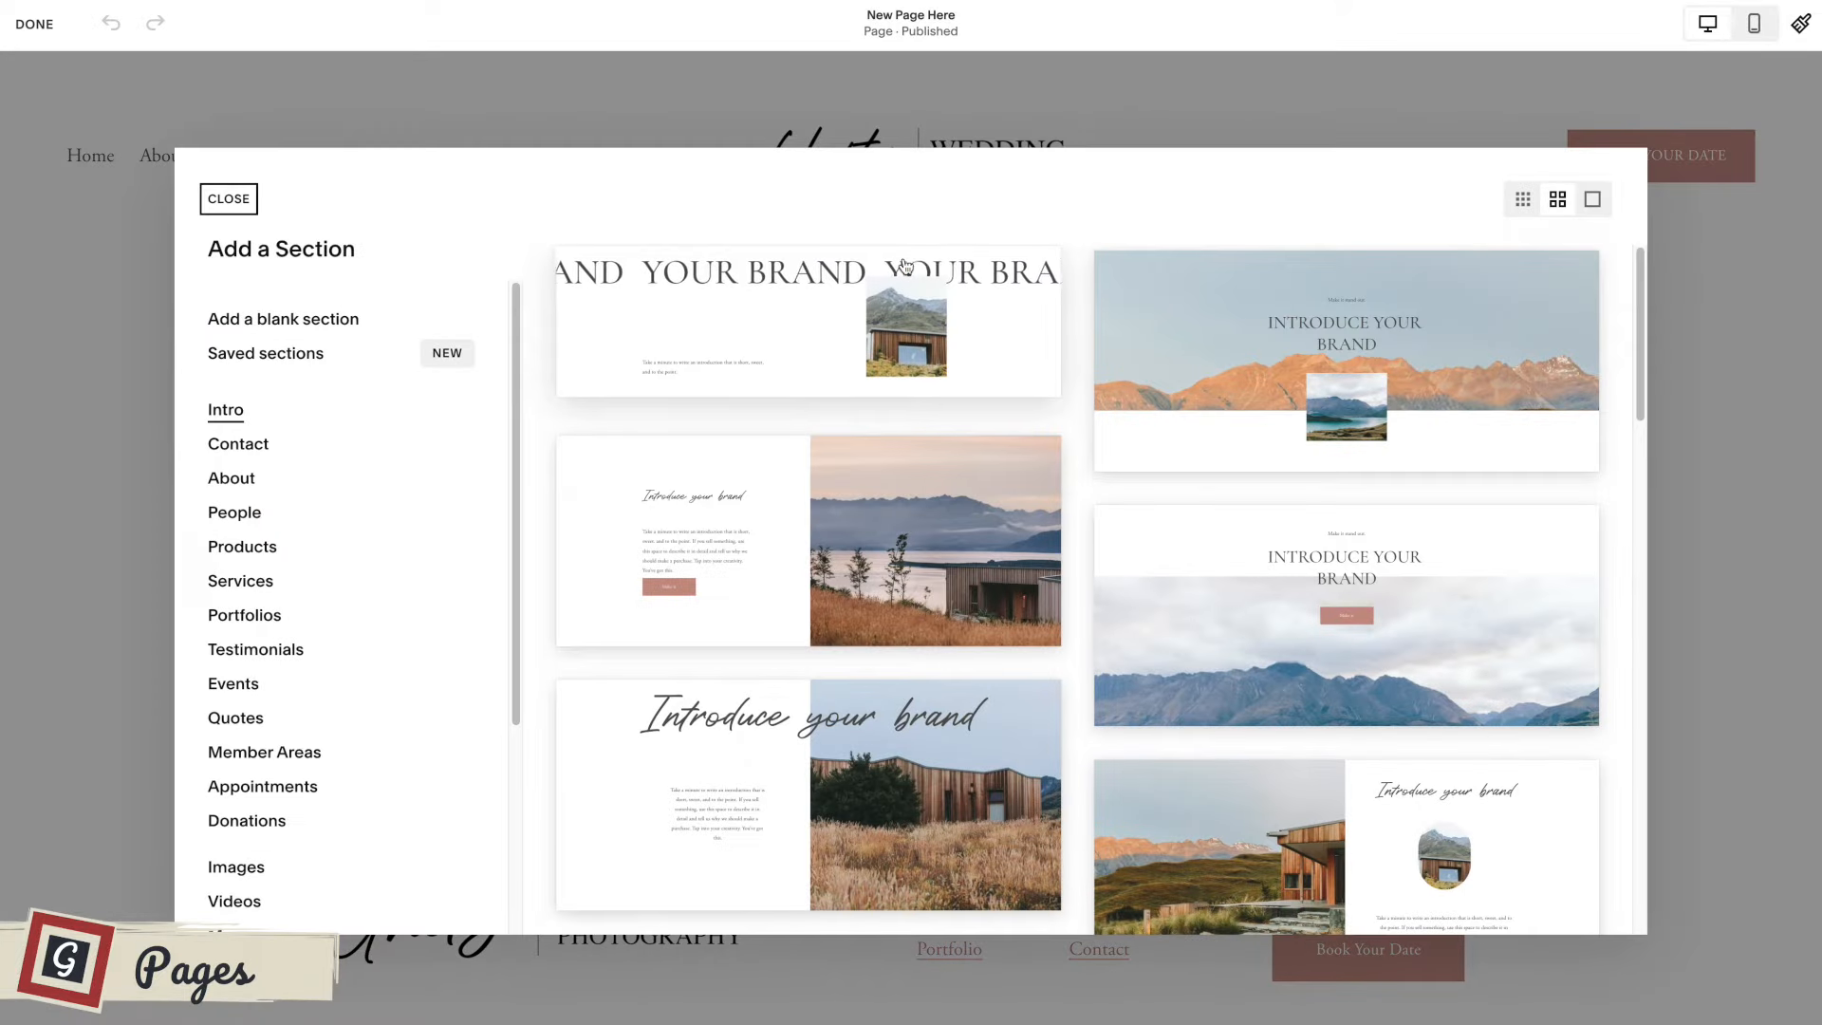
{"action": "left_click", "coordinate": [266, 358]}
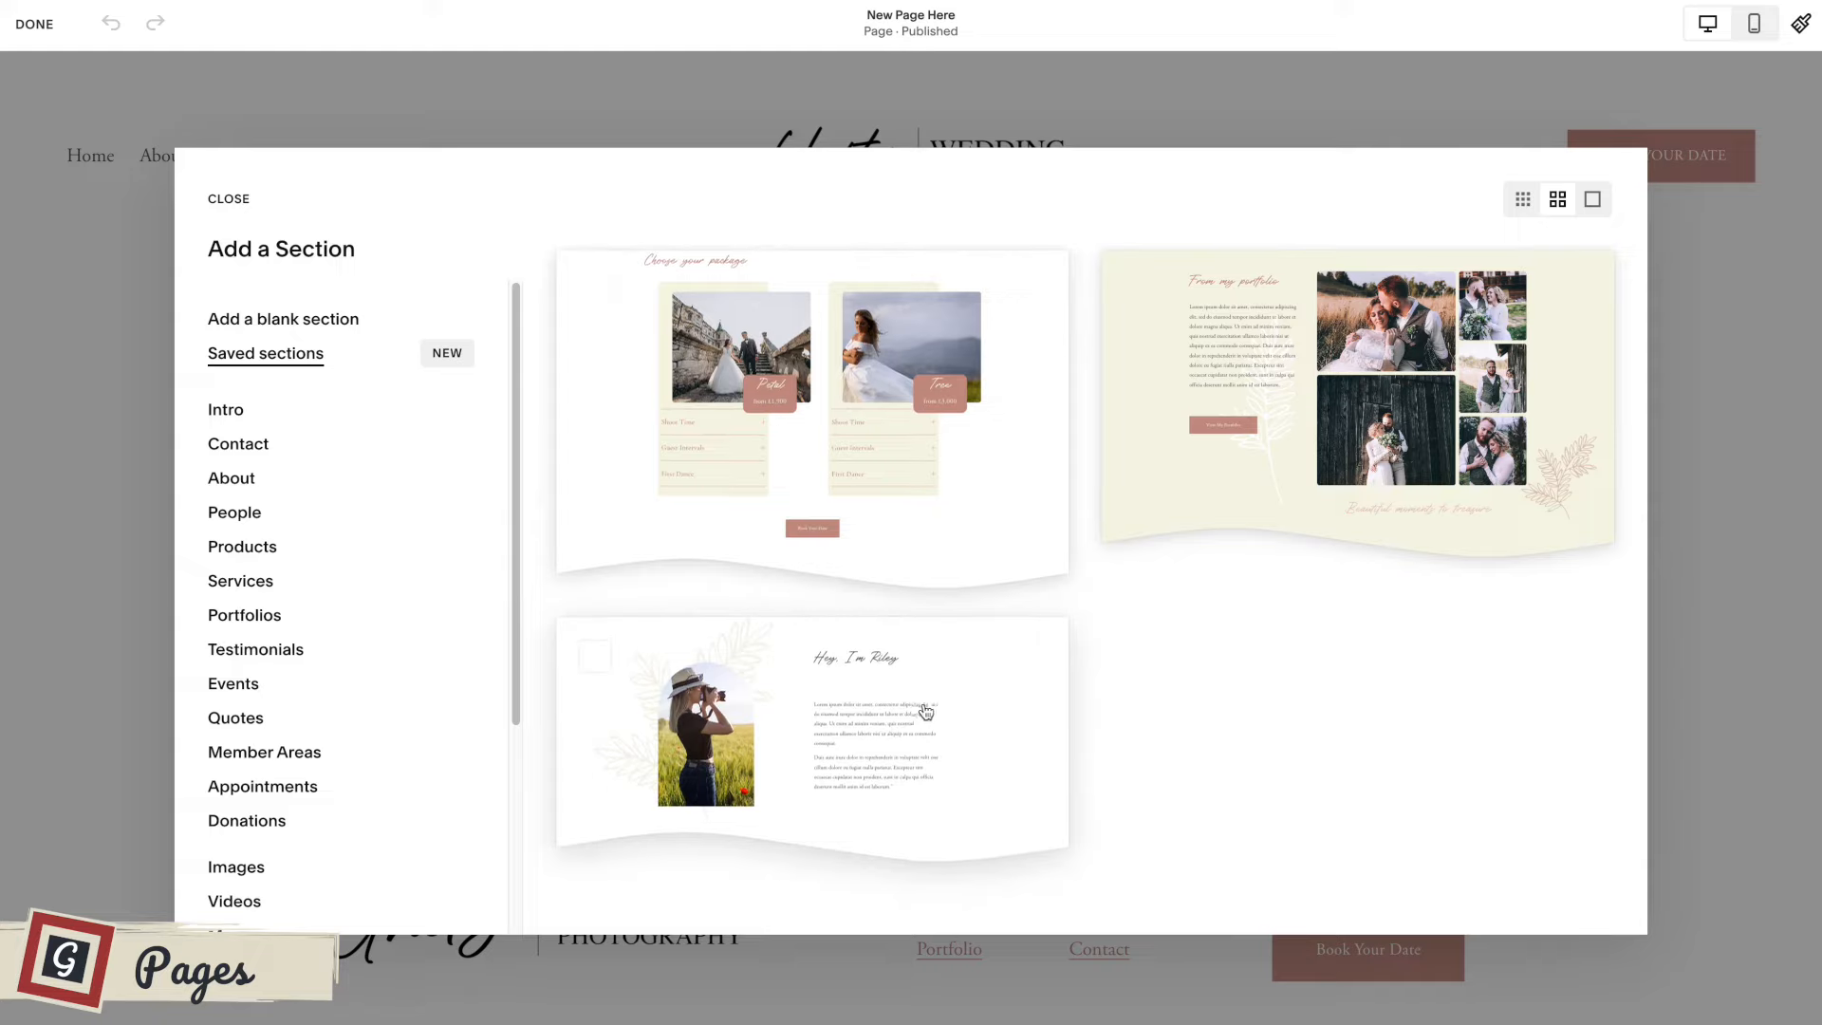
{"action": "left_click", "coordinate": [896, 685]}
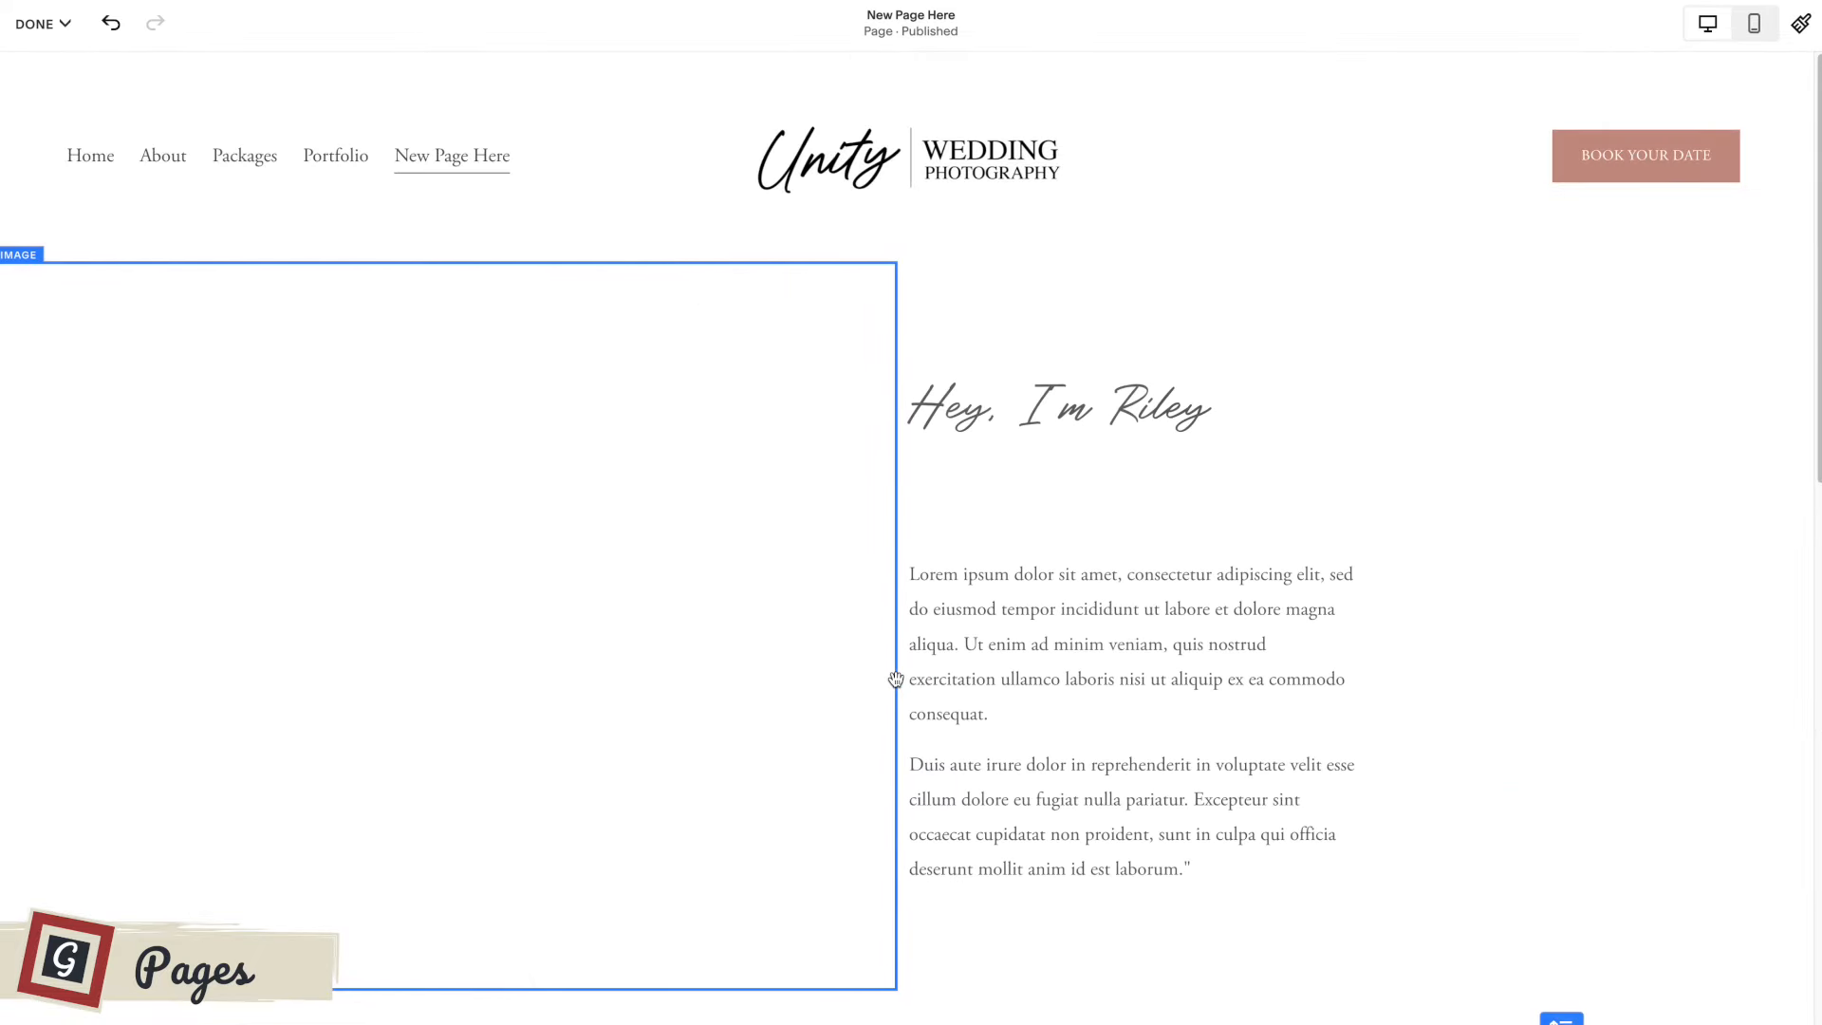
Insert the saved From my portfolio section below the introduction section on New Page Here, save the page and exit editing.
{"action": "scroll", "coordinate": [1442, 589], "scroll_direction": "down", "scroll_amount": 2}
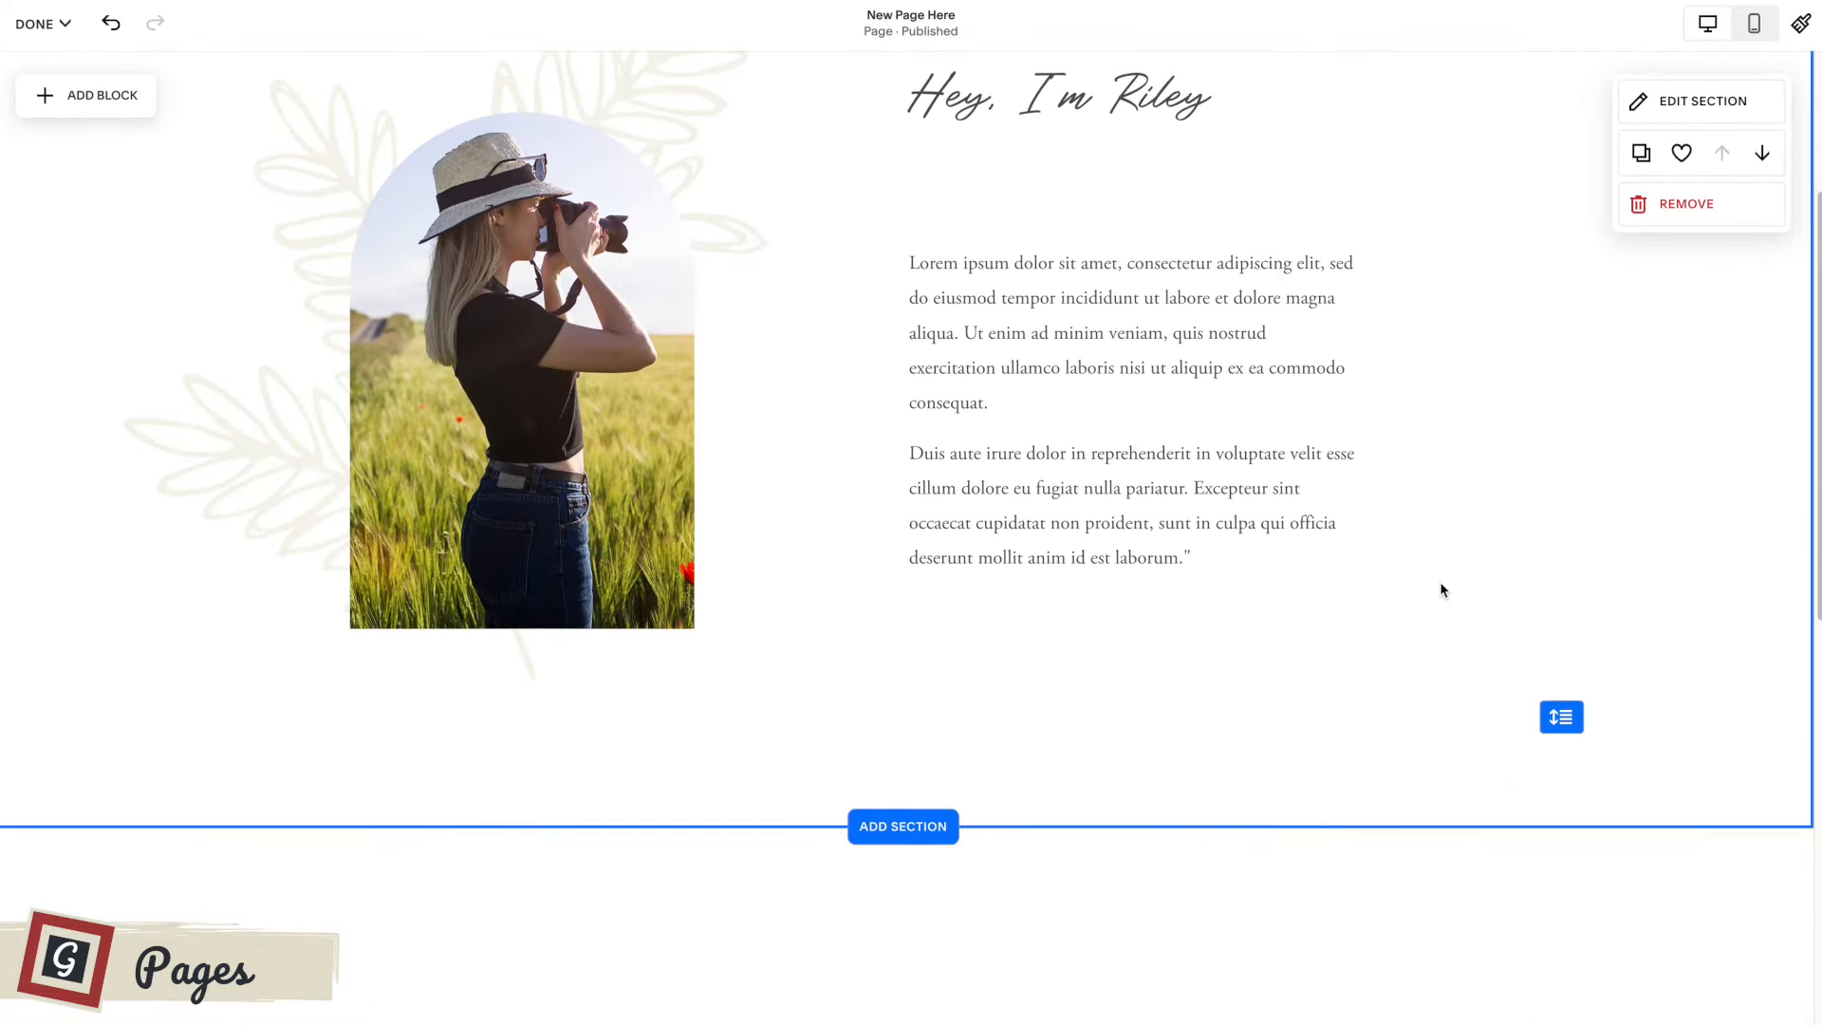
{"action": "scroll", "coordinate": [1439, 589], "scroll_direction": "down", "scroll_amount": 1}
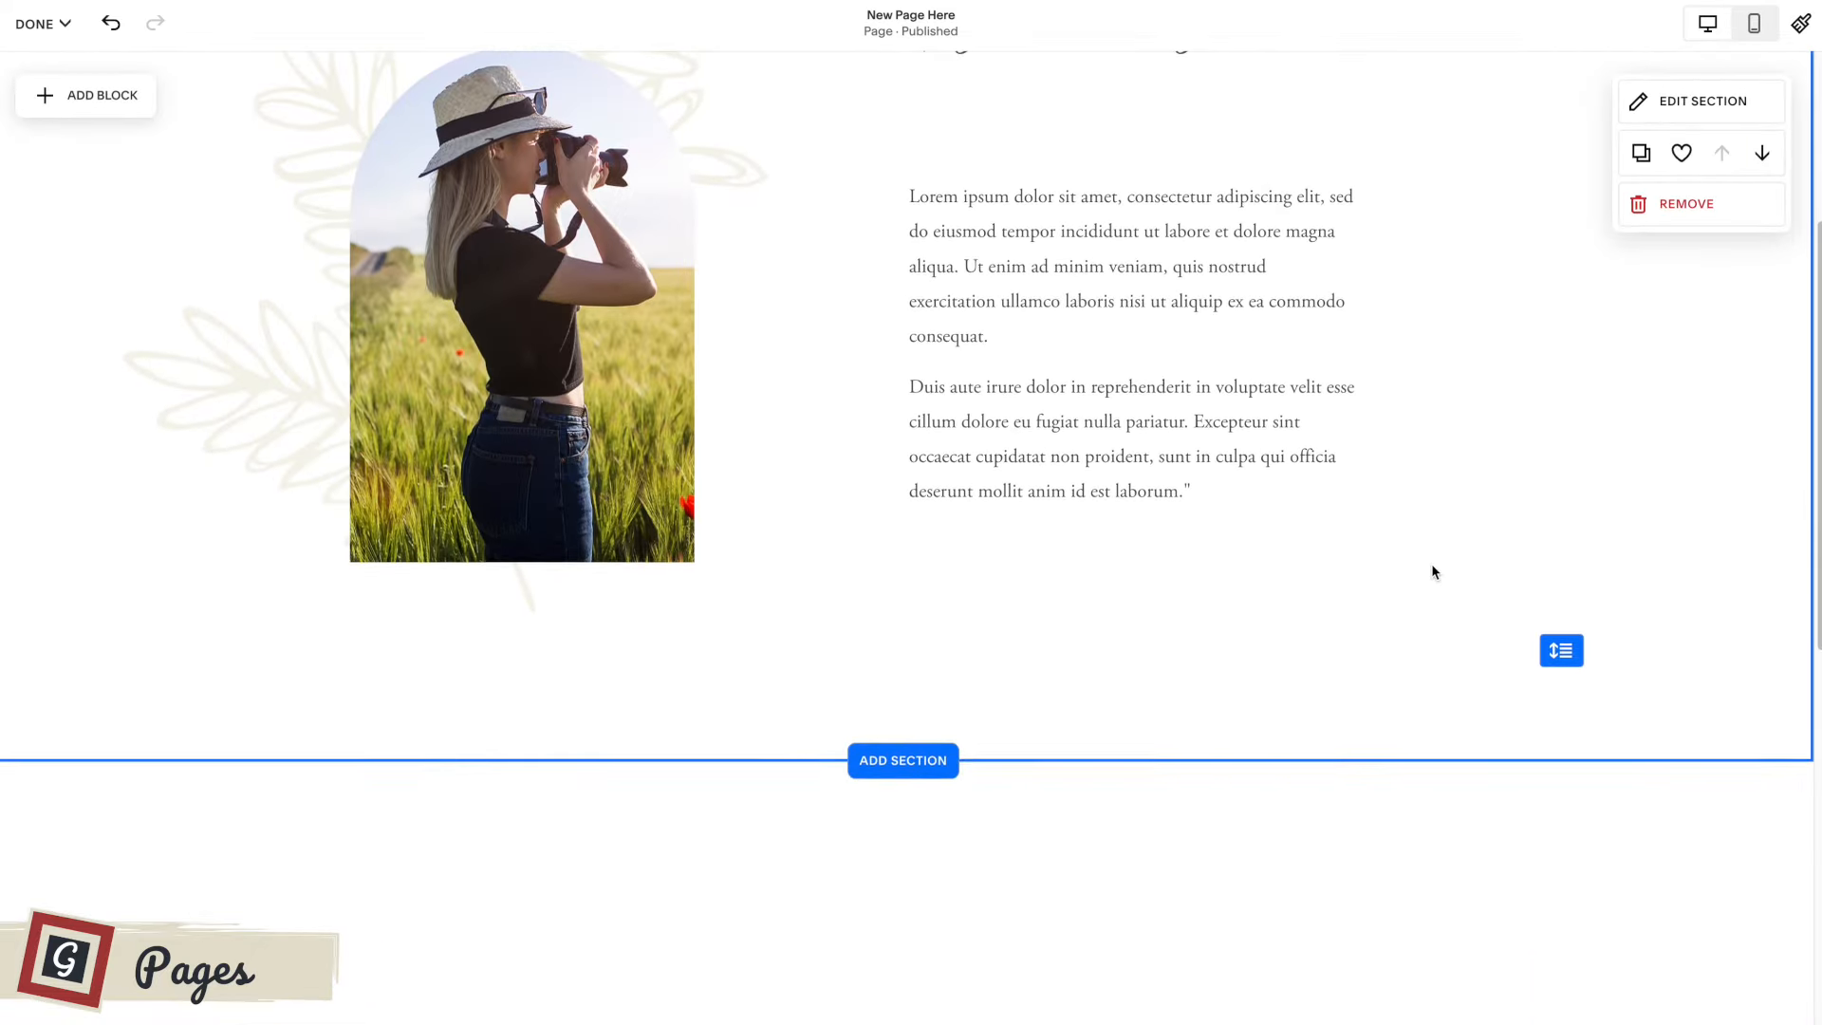
{"action": "left_click", "coordinate": [896, 761]}
{"action": "left_click", "coordinate": [1175, 509]}
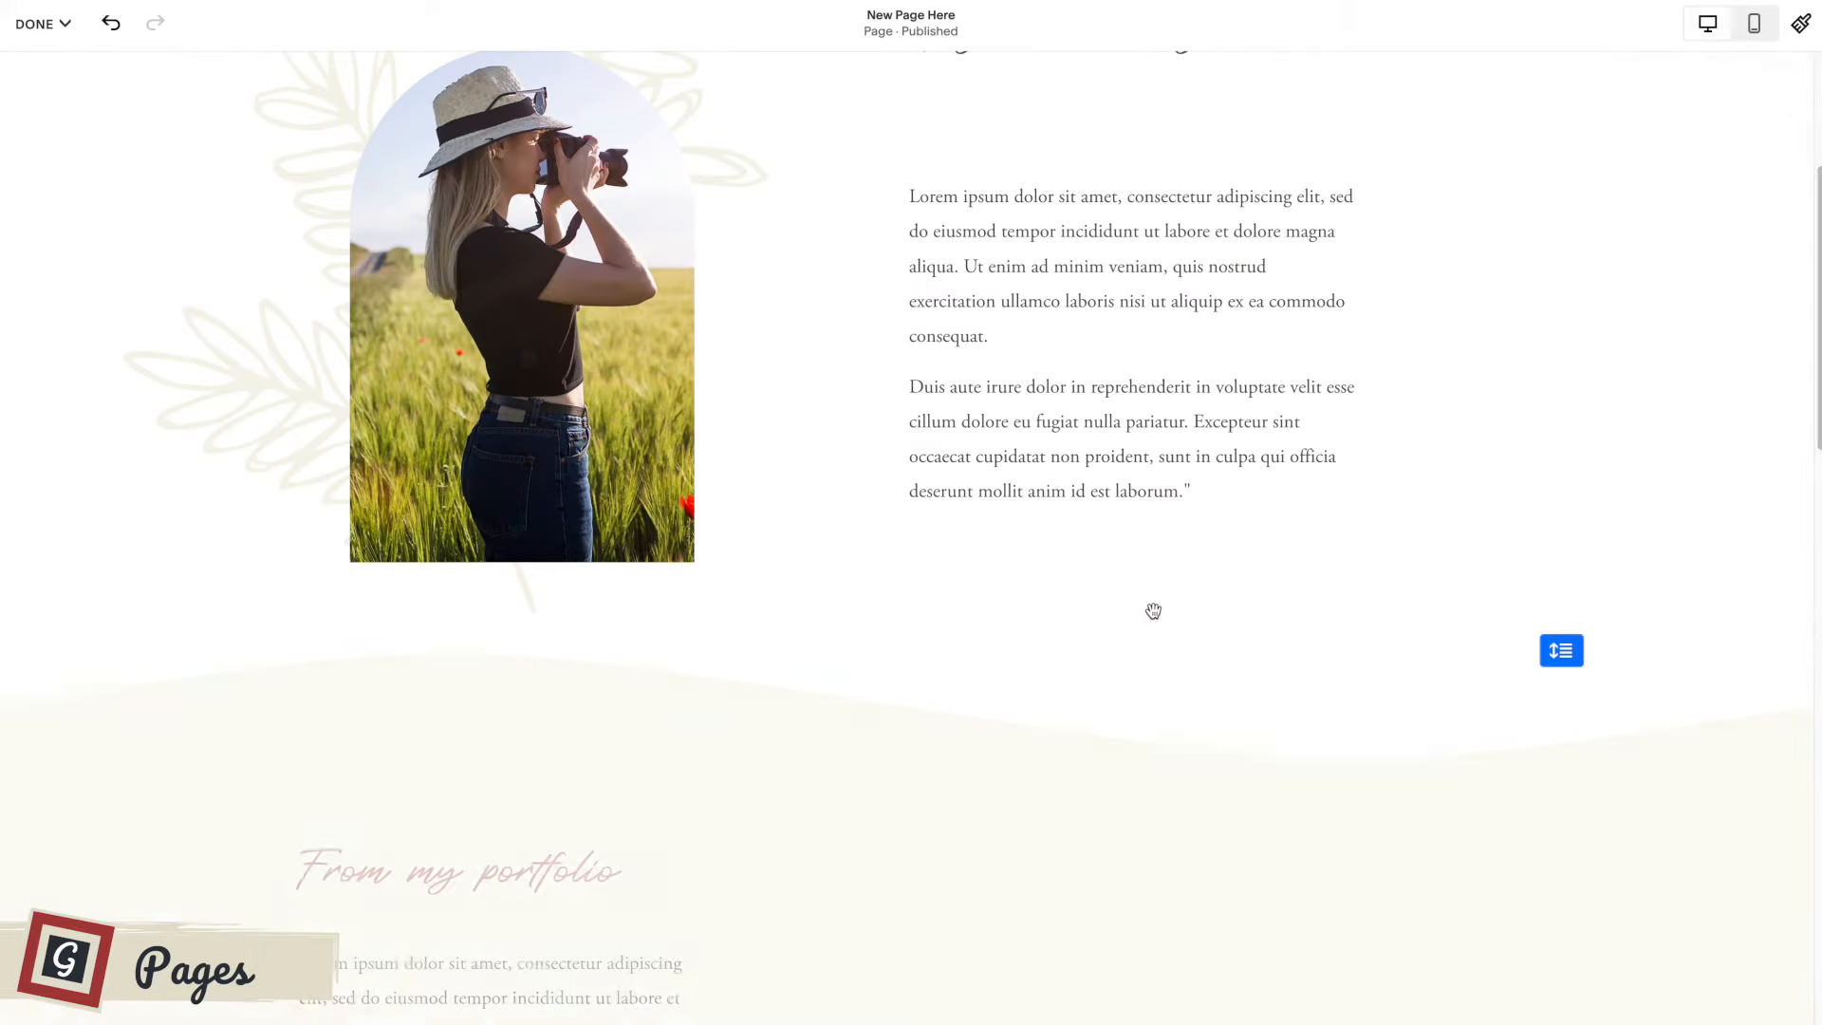
{"action": "scroll", "coordinate": [1154, 611], "scroll_direction": "down", "scroll_amount": 3}
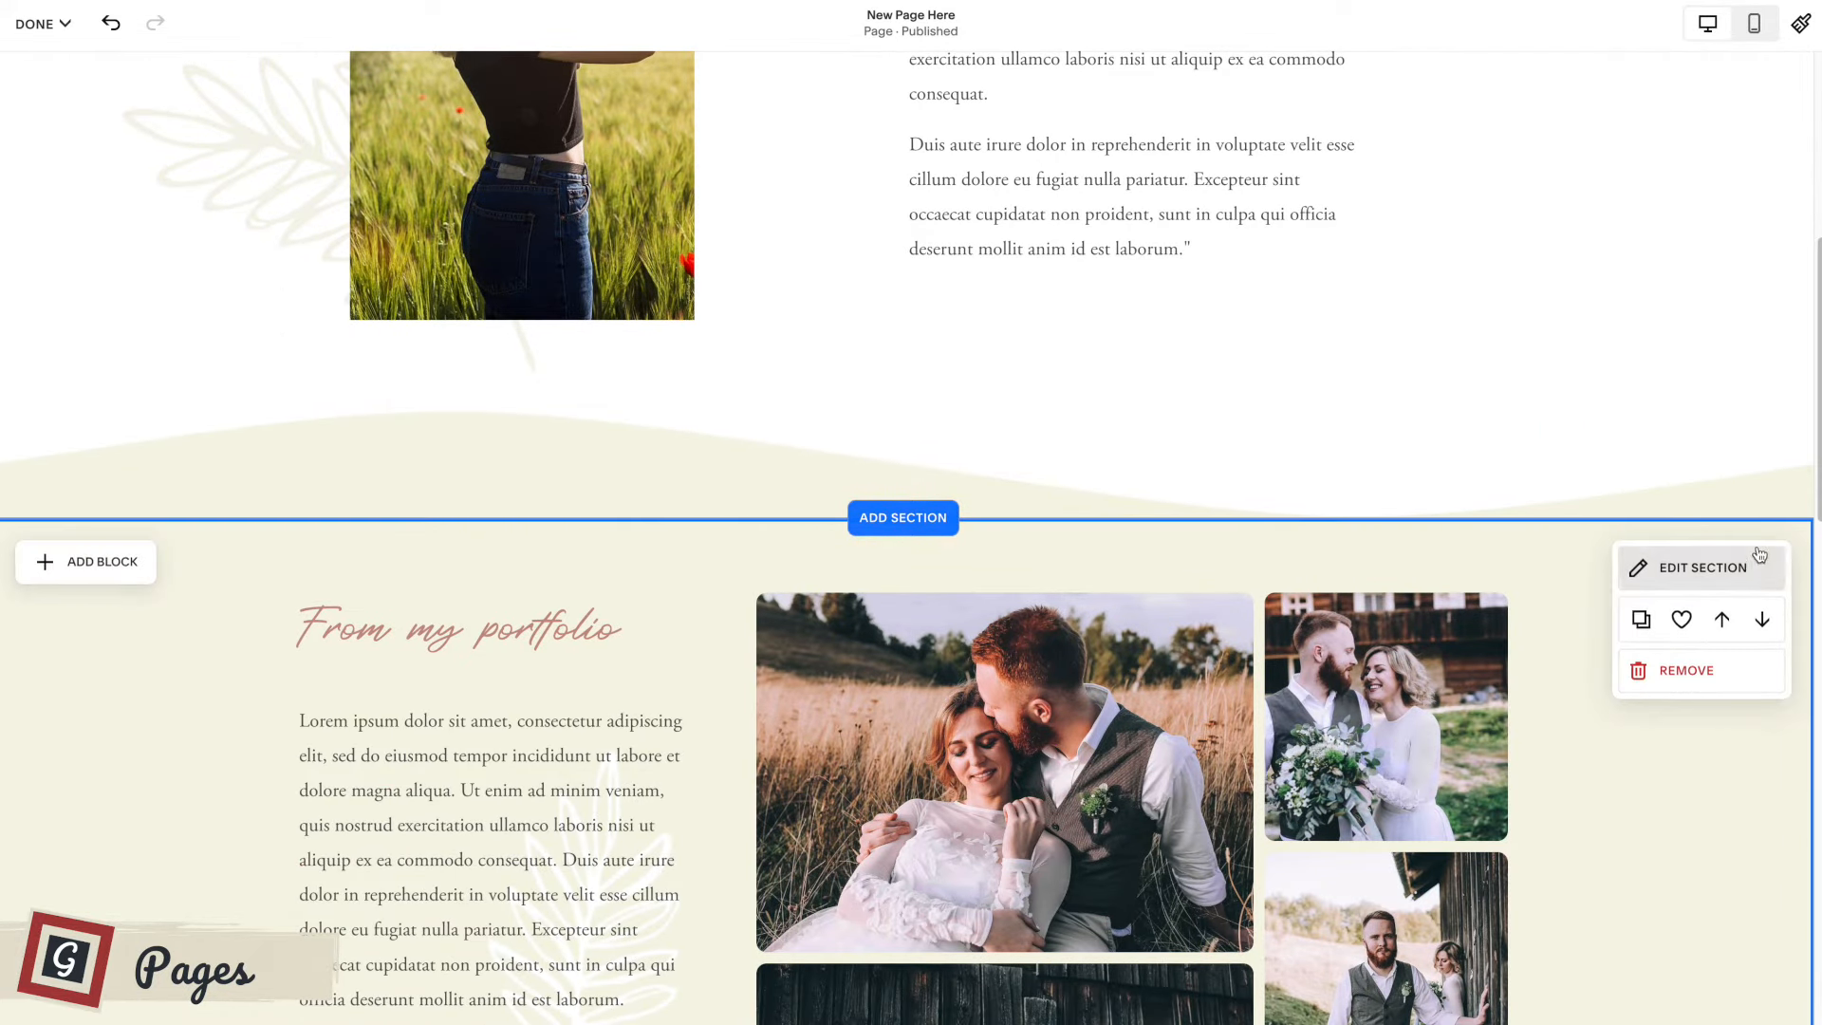
{"action": "scroll", "coordinate": [1476, 652], "scroll_direction": "down", "scroll_amount": 10}
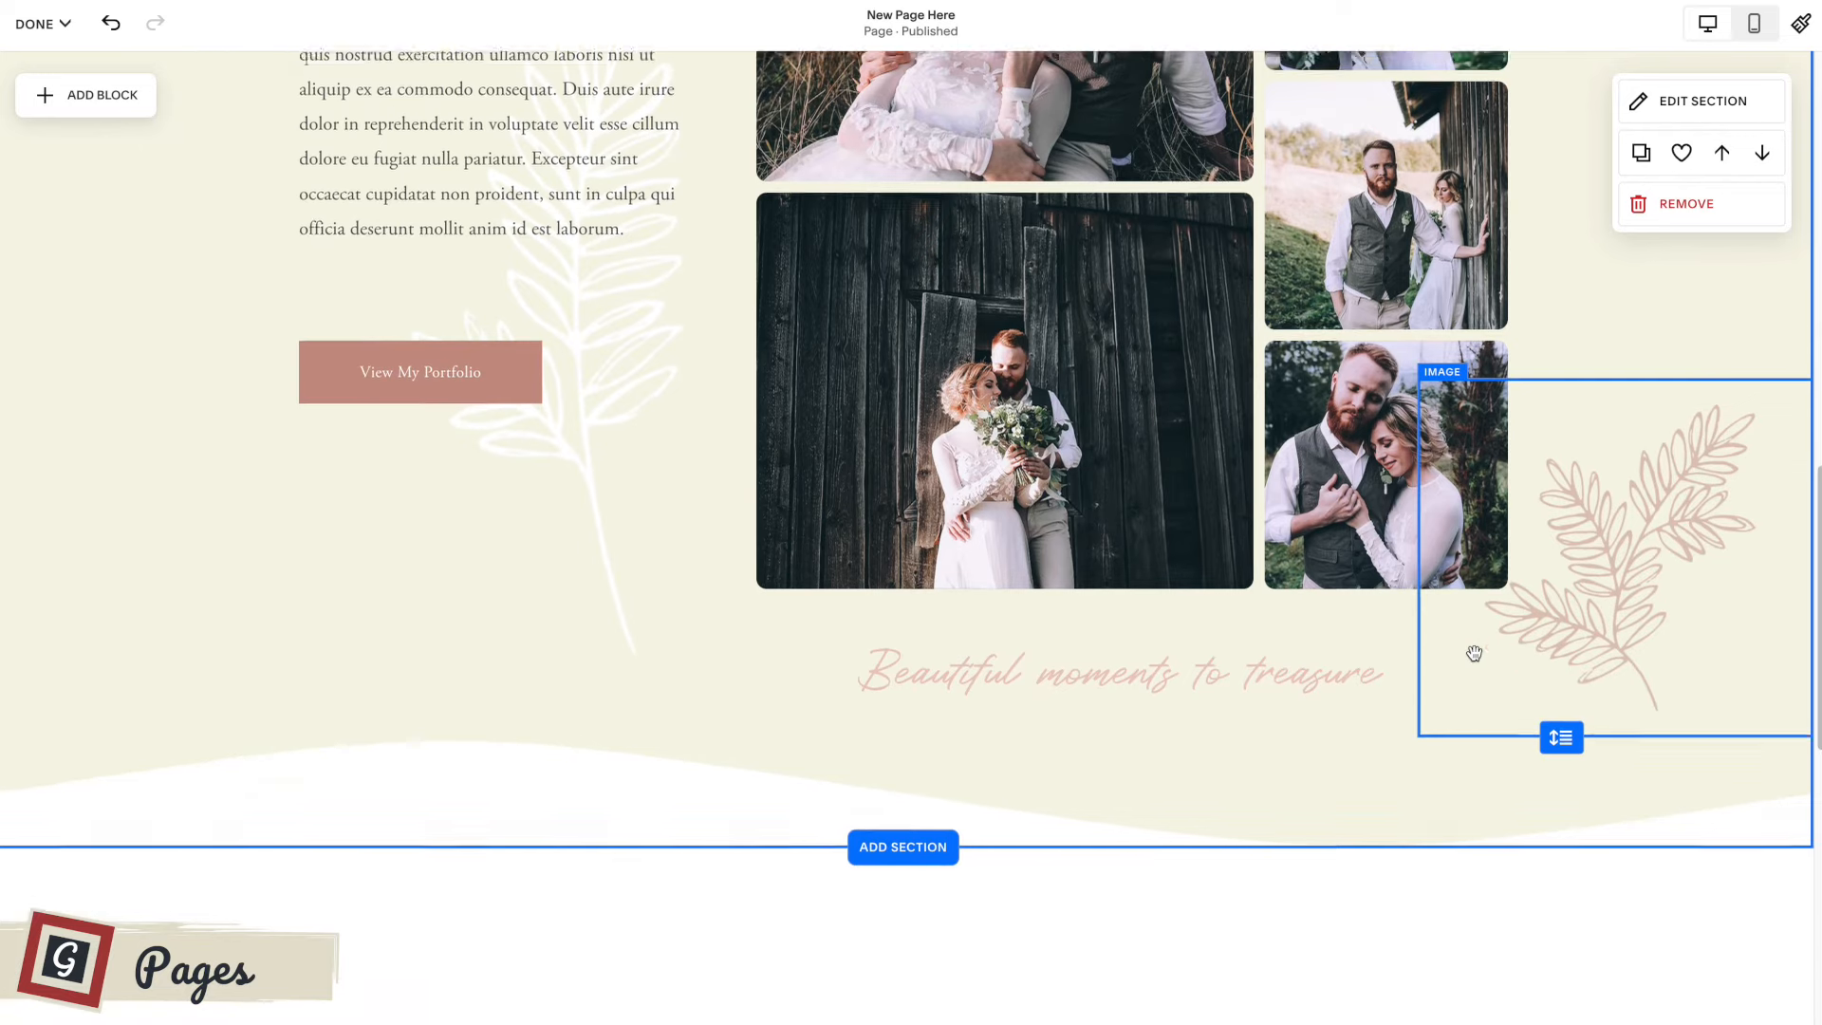
{"action": "scroll", "coordinate": [297, 716], "scroll_direction": "up", "scroll_amount": 20}
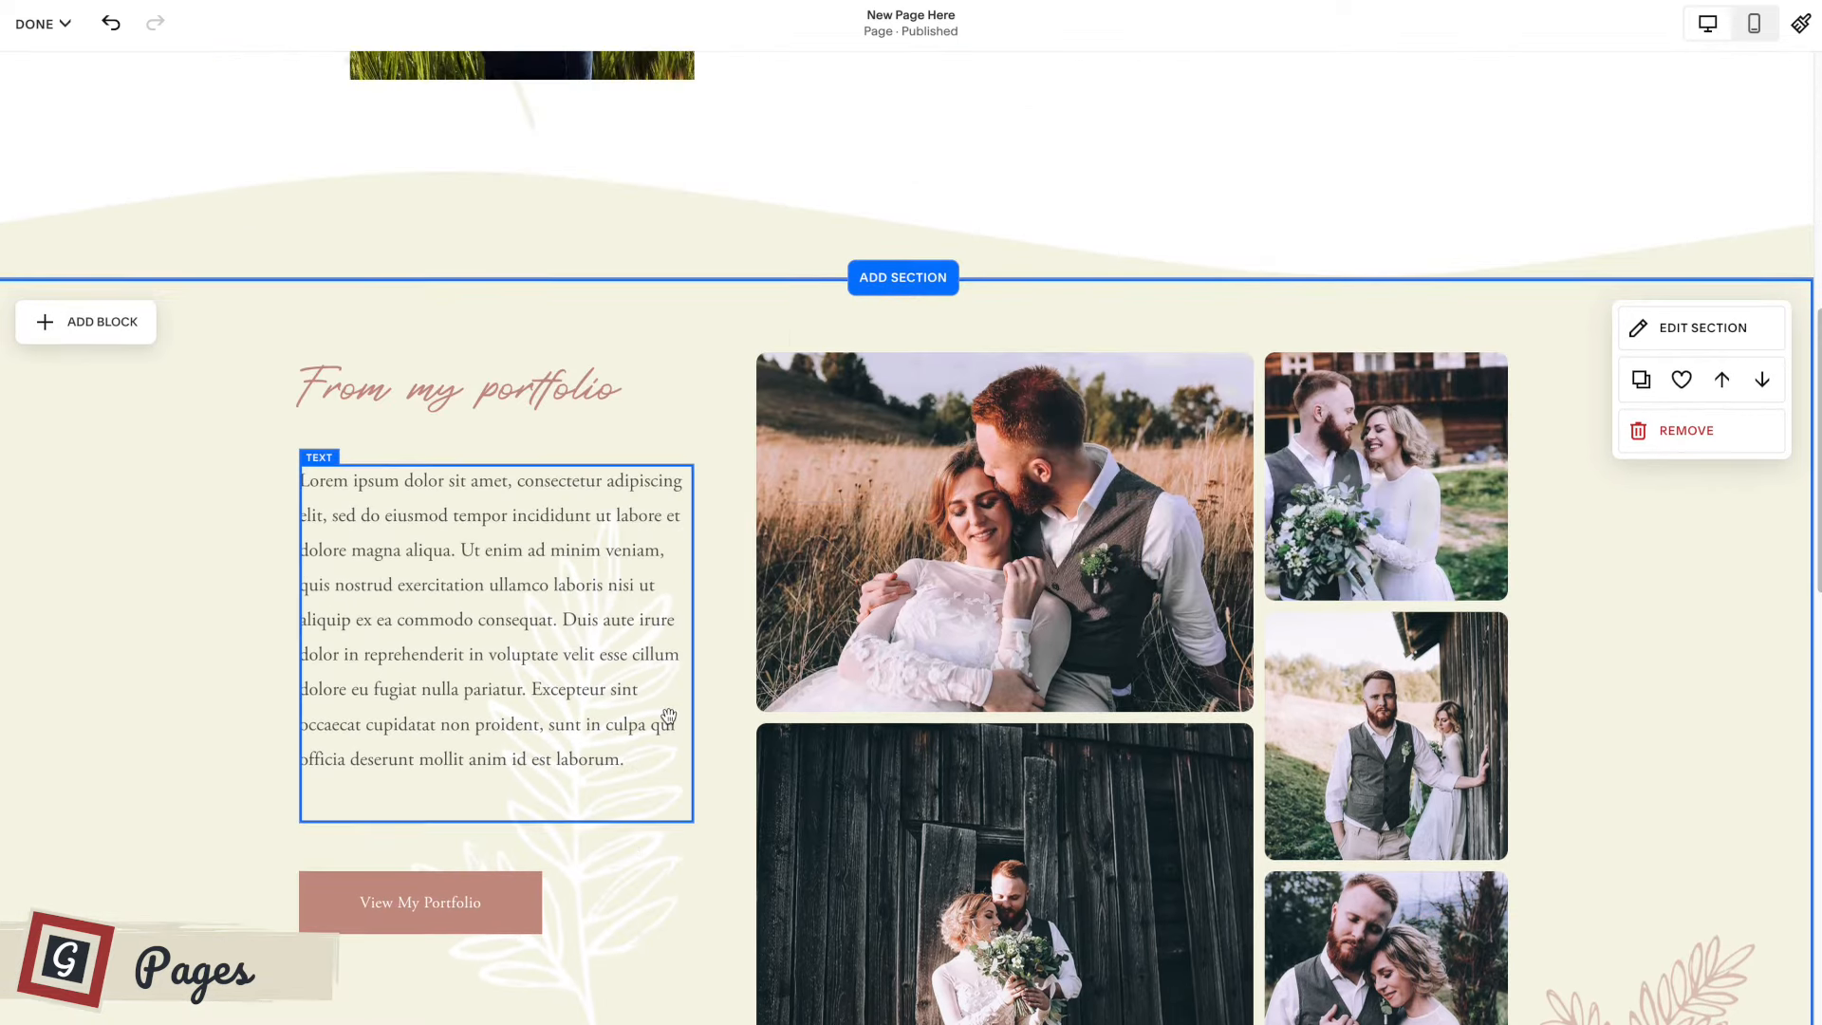
{"action": "scroll", "coordinate": [713, 714], "scroll_direction": "up", "scroll_amount": 2}
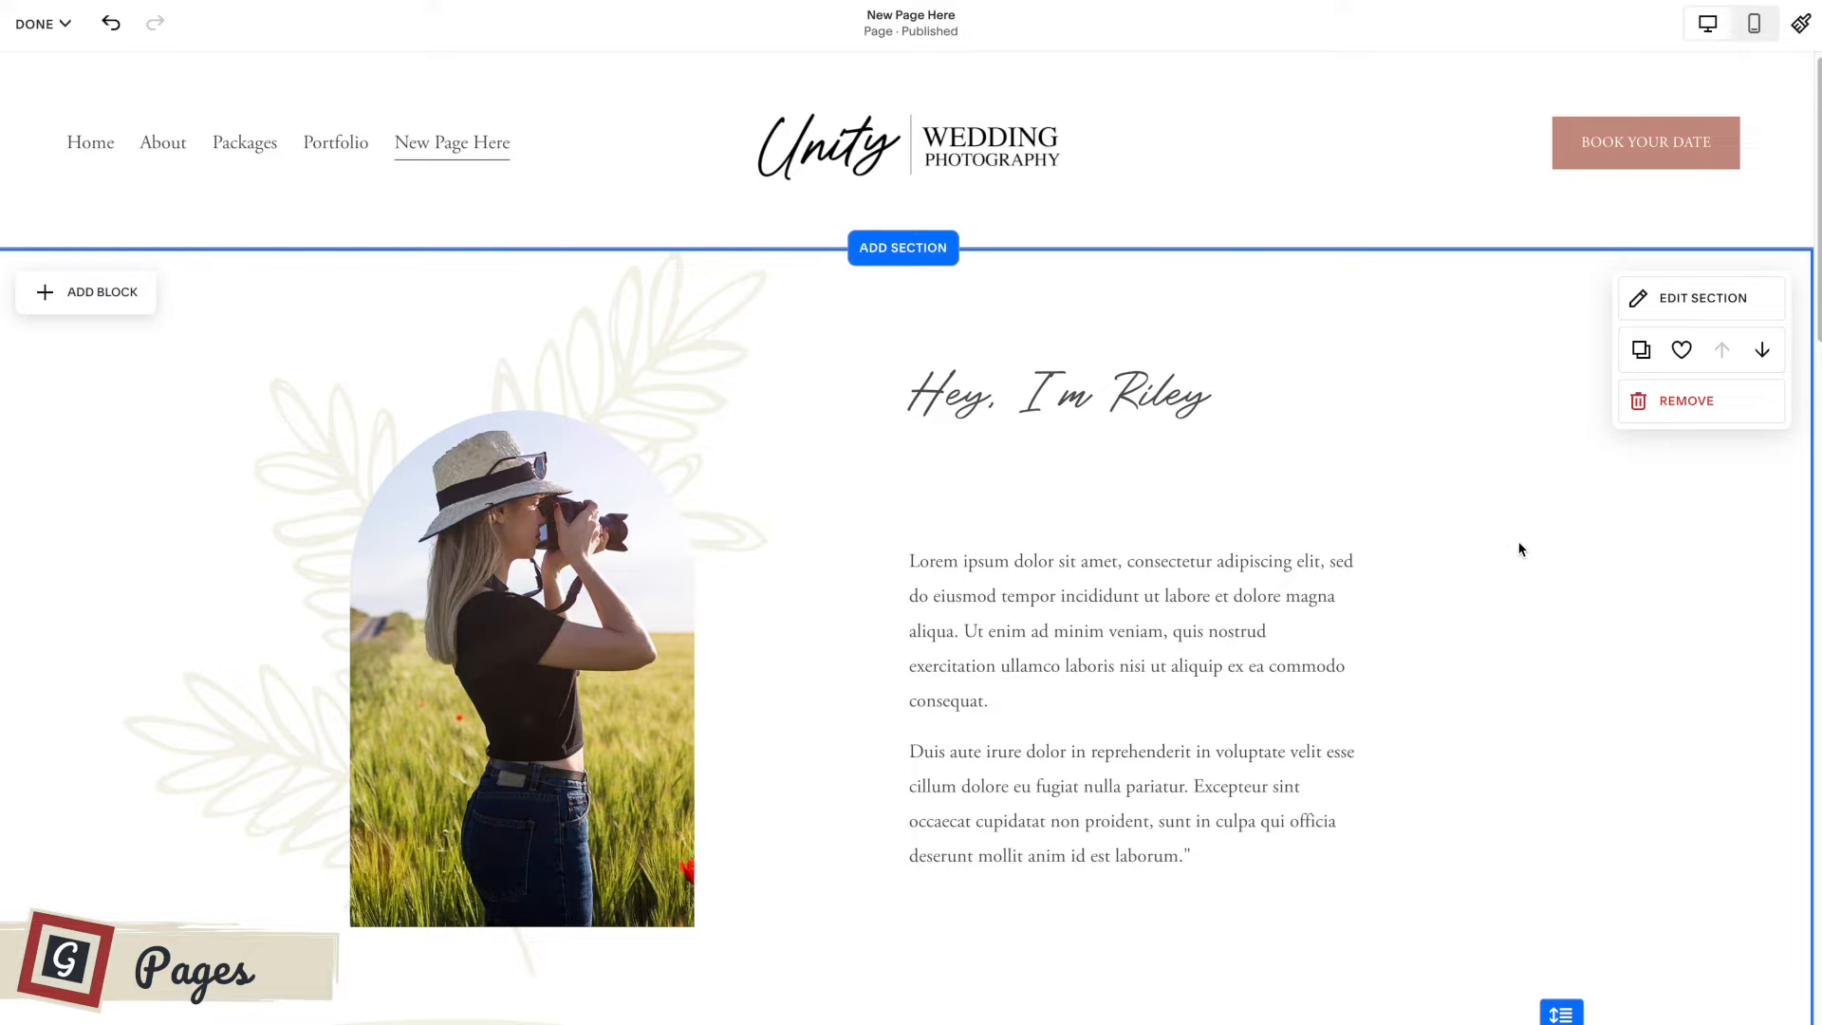
{"action": "left_click", "coordinate": [38, 23]}
{"action": "left_click", "coordinate": [43, 82]}
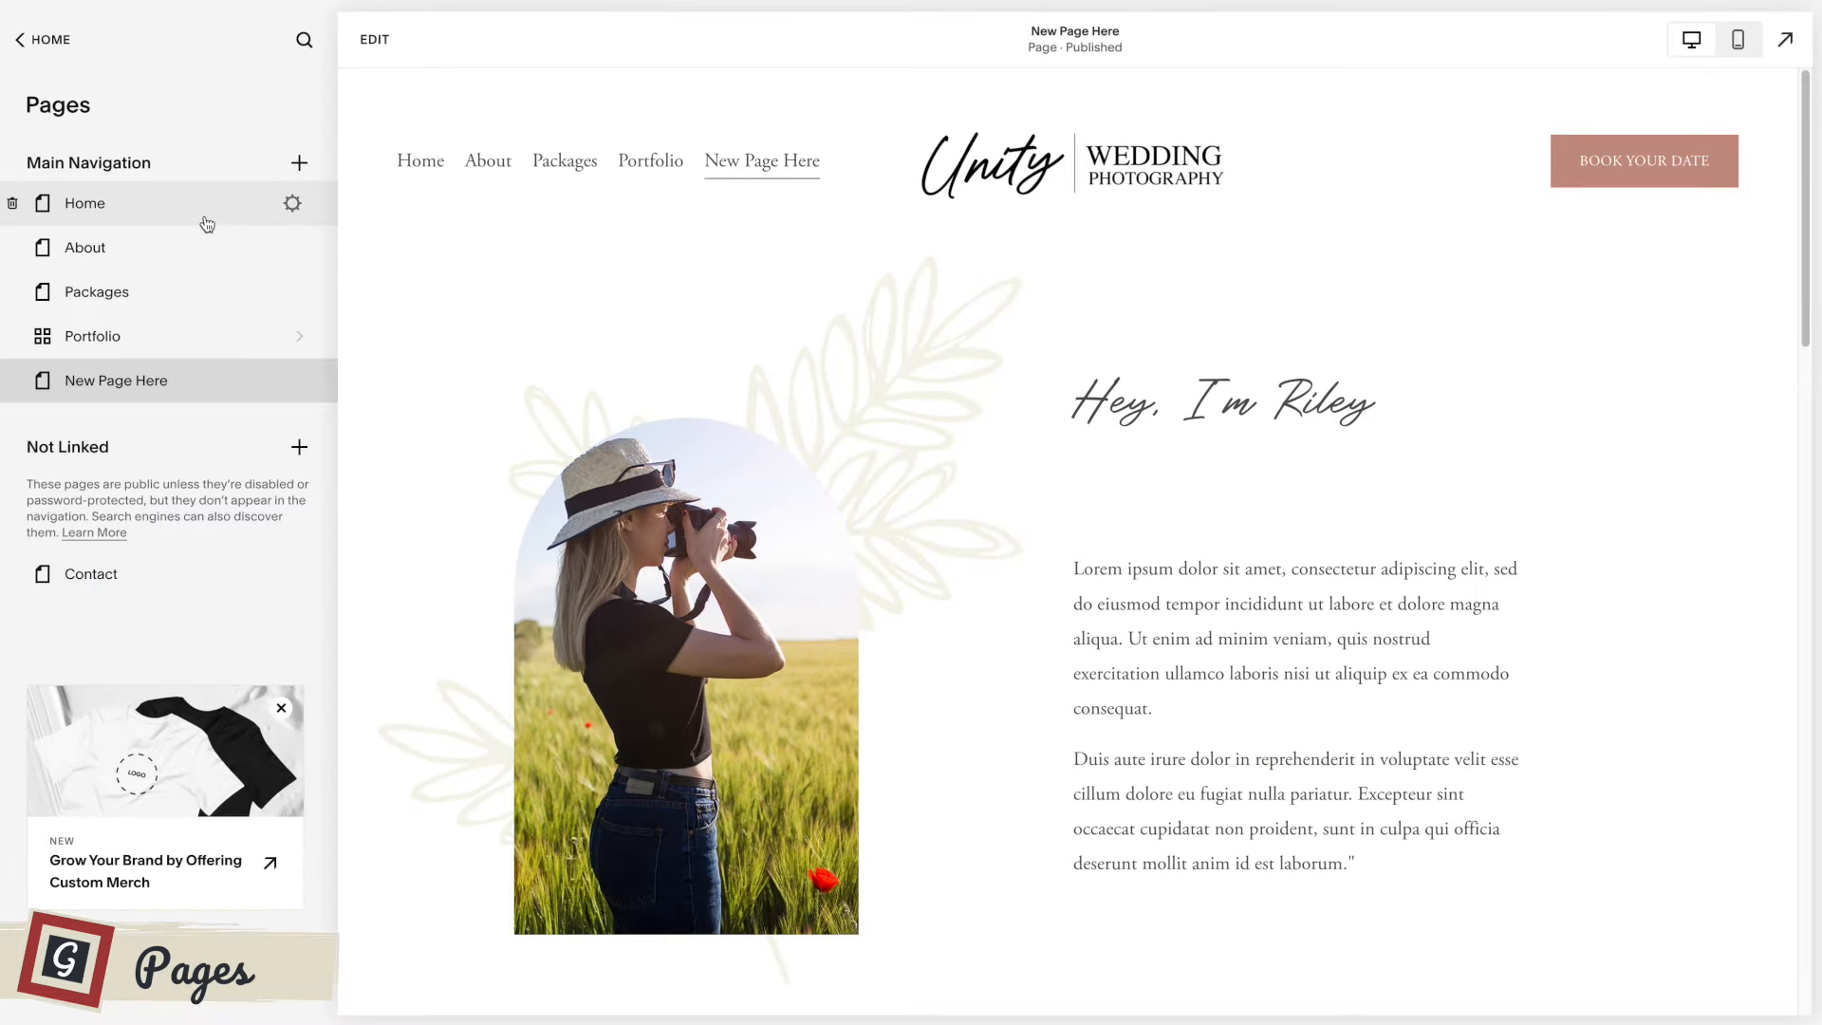
Duplicate the Home page, keep the name Home (Copy) for the duplicate and look through its content.
{"action": "left_click", "coordinate": [206, 223]}
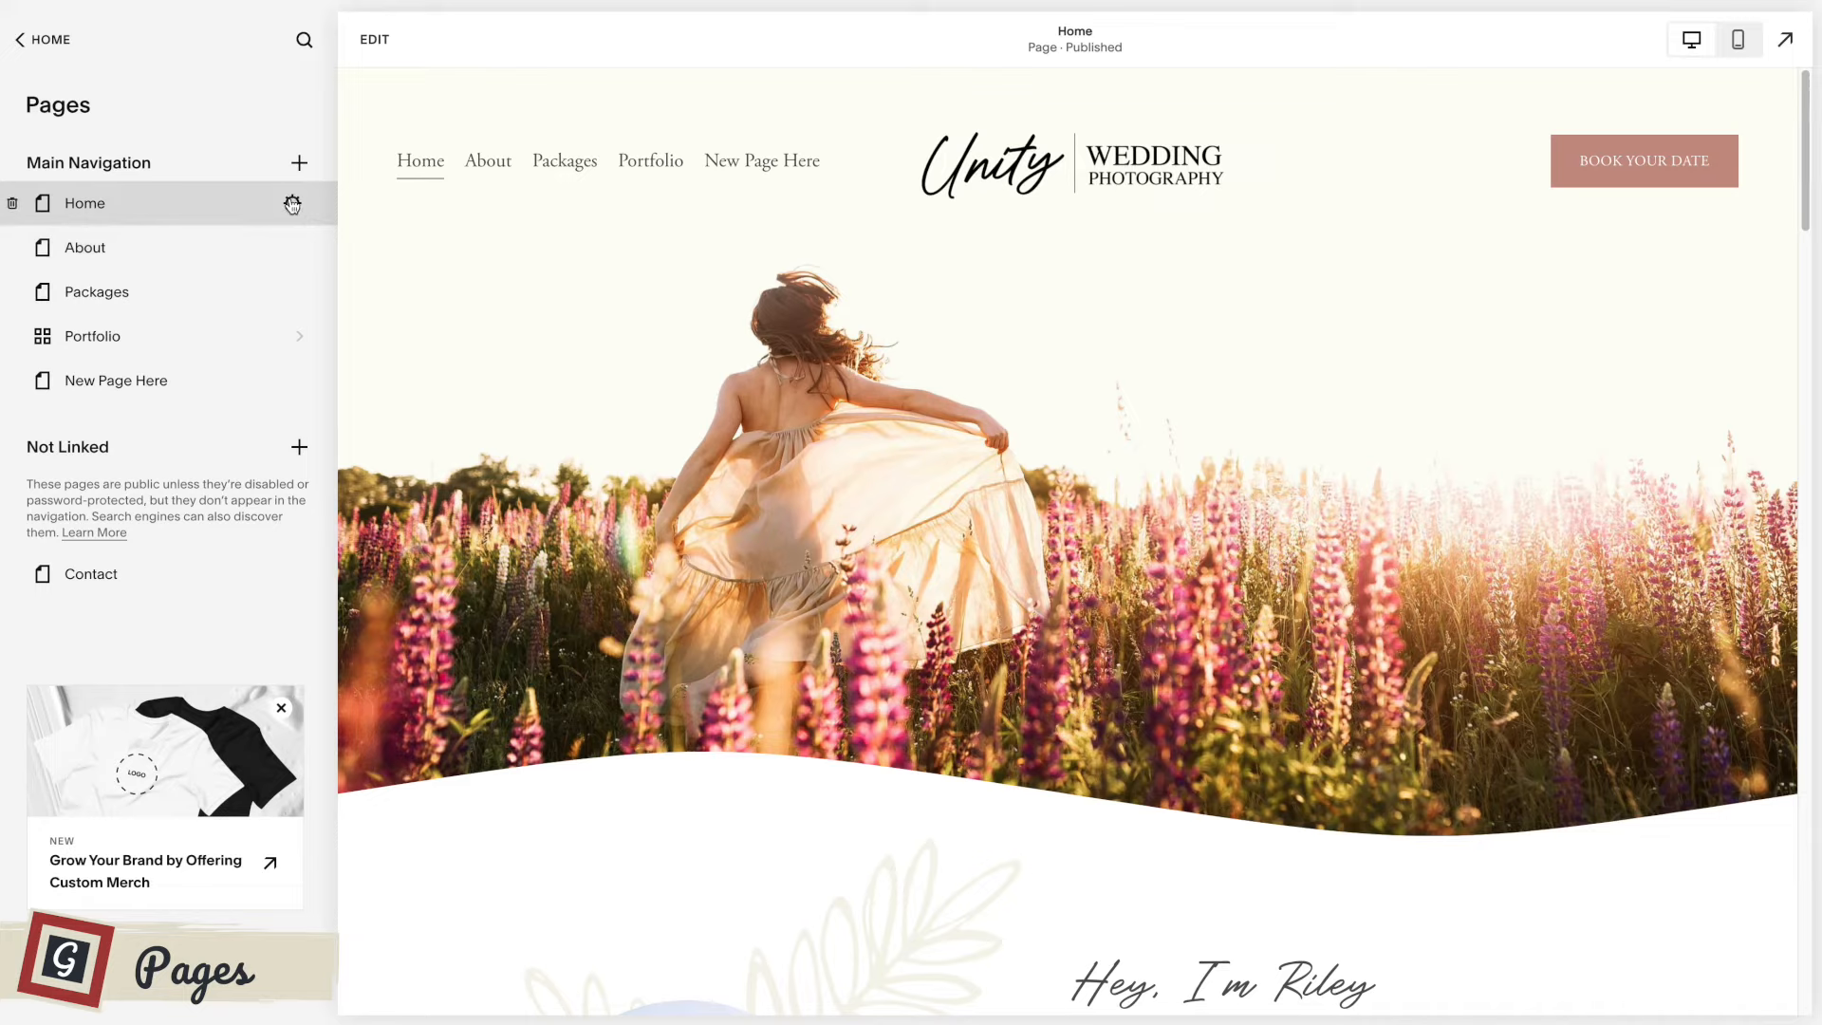
{"action": "left_click", "coordinate": [292, 204]}
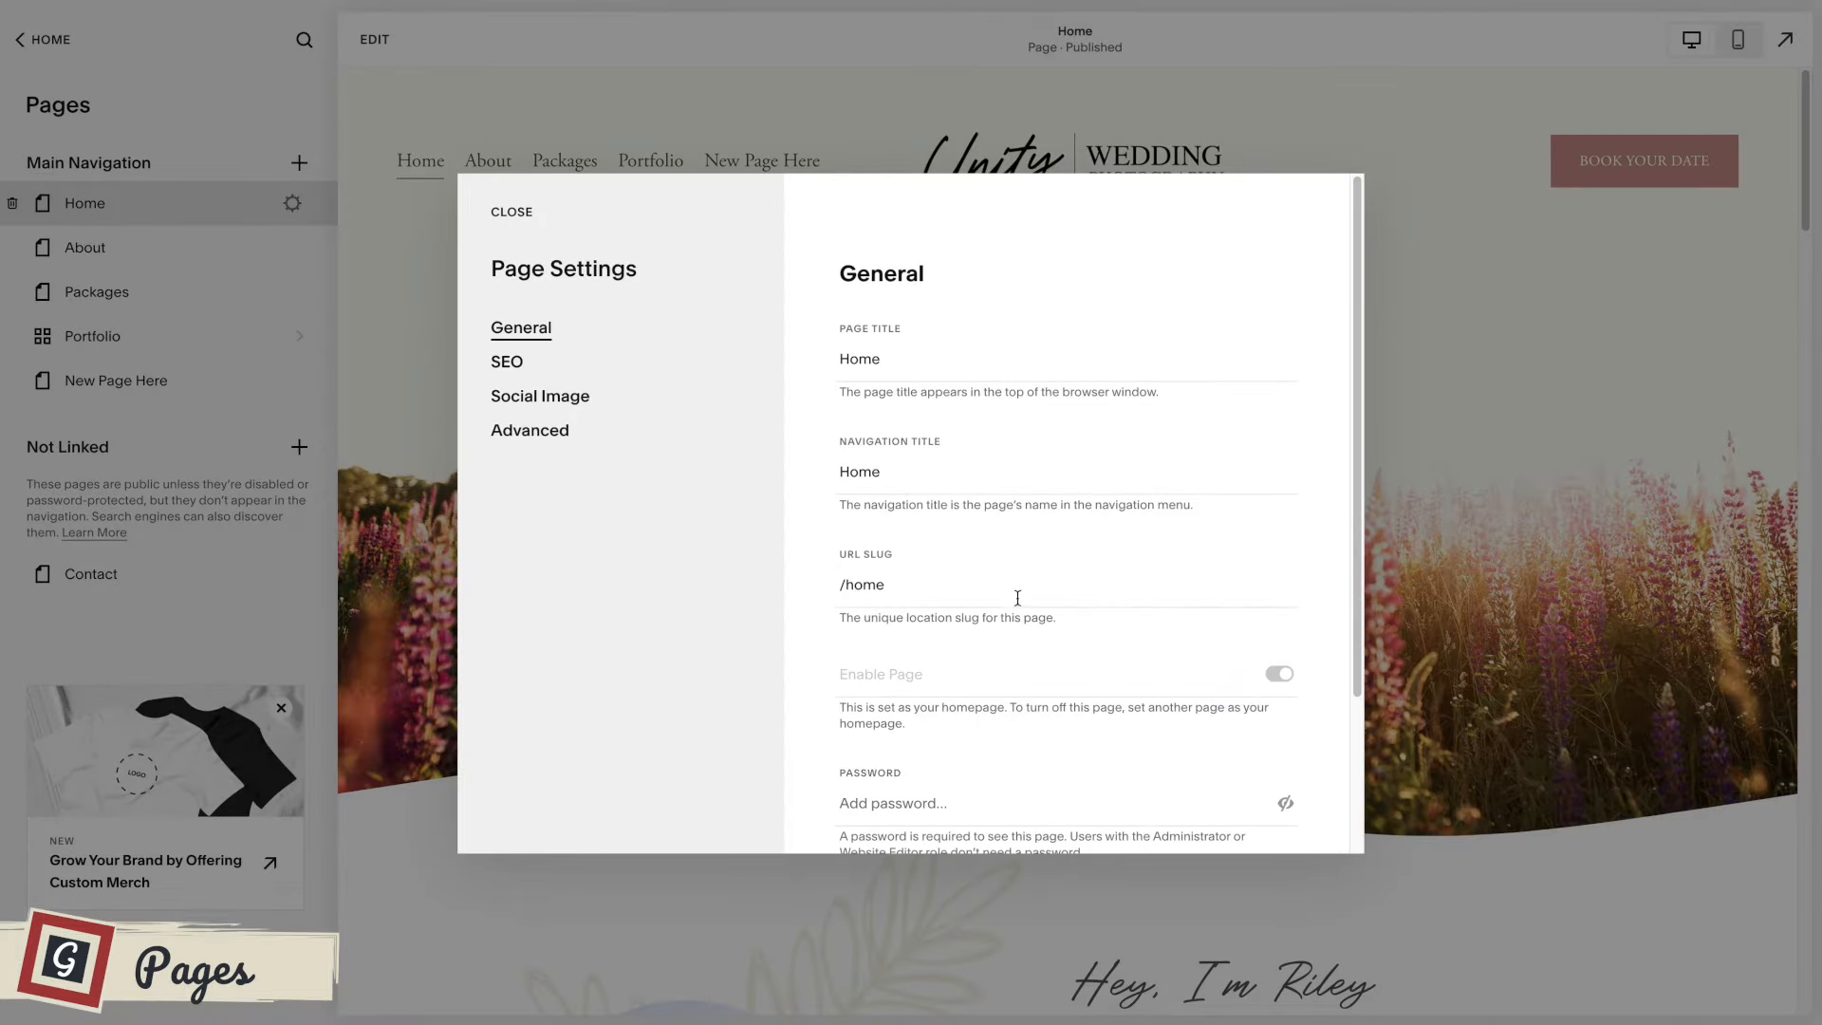
{"action": "scroll", "coordinate": [1057, 610], "scroll_direction": "down", "scroll_amount": 2}
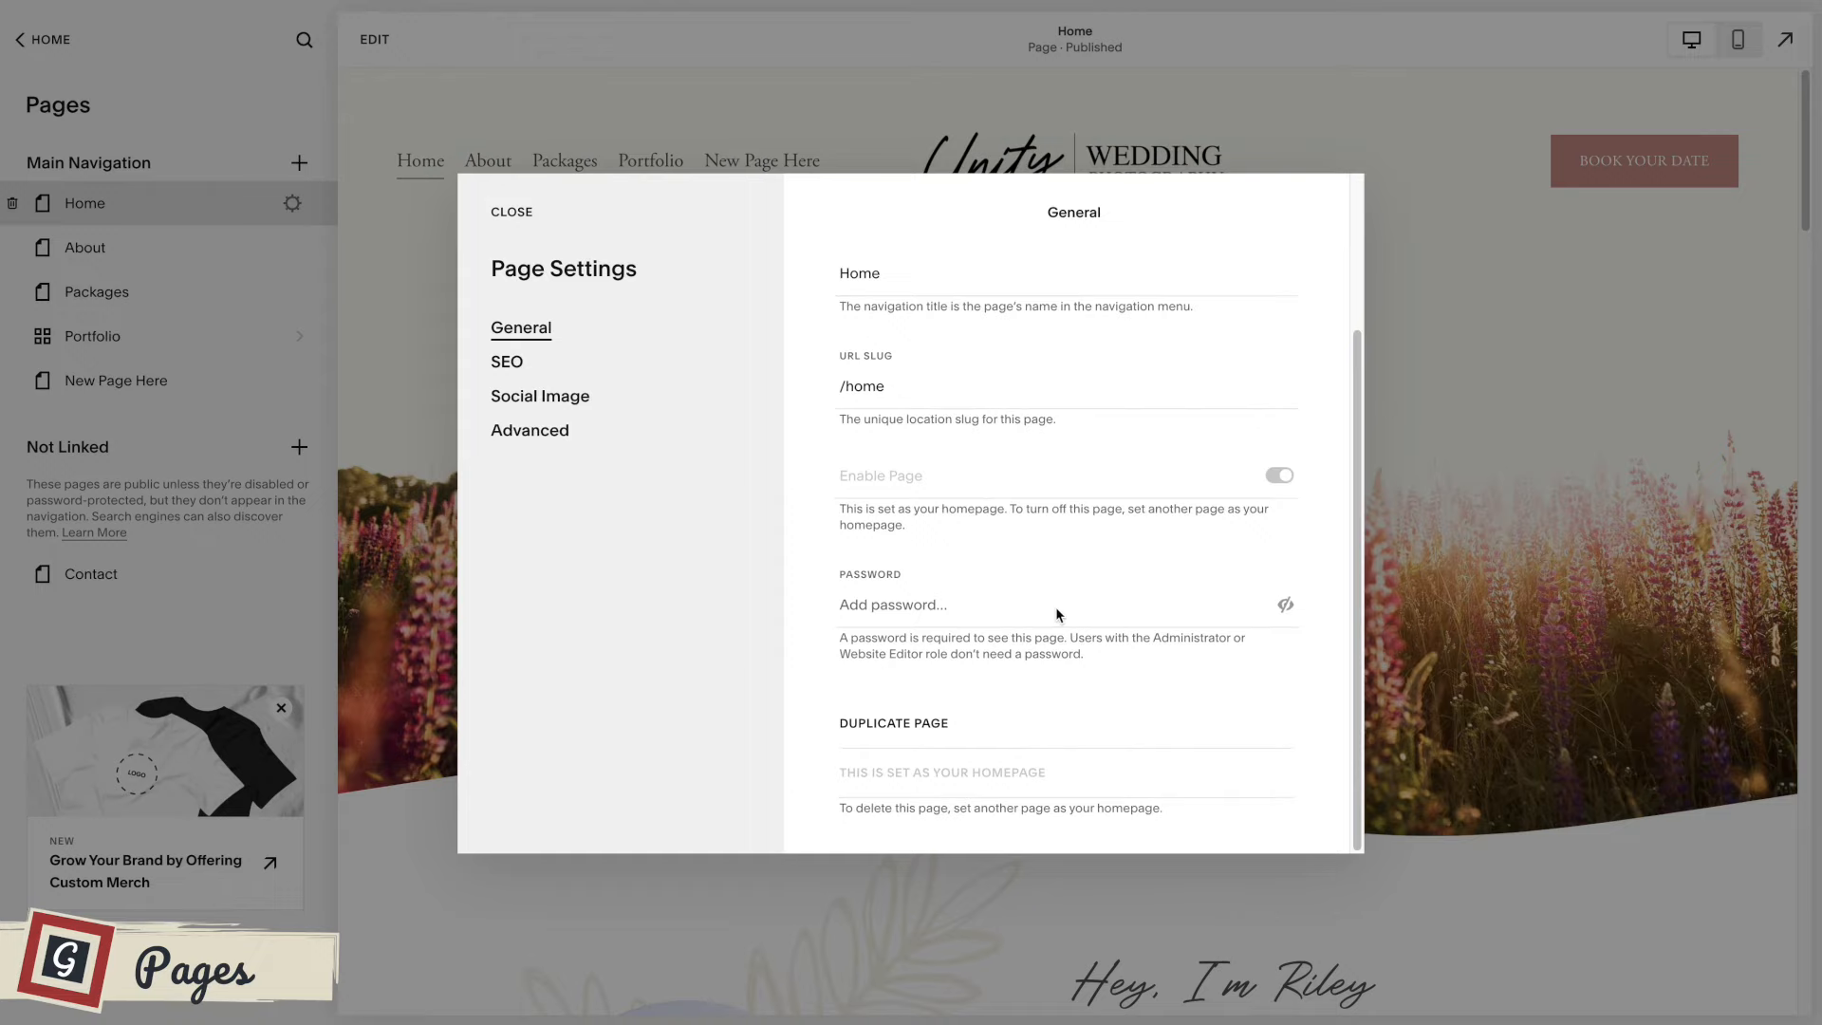
{"action": "left_click", "coordinate": [900, 729]}
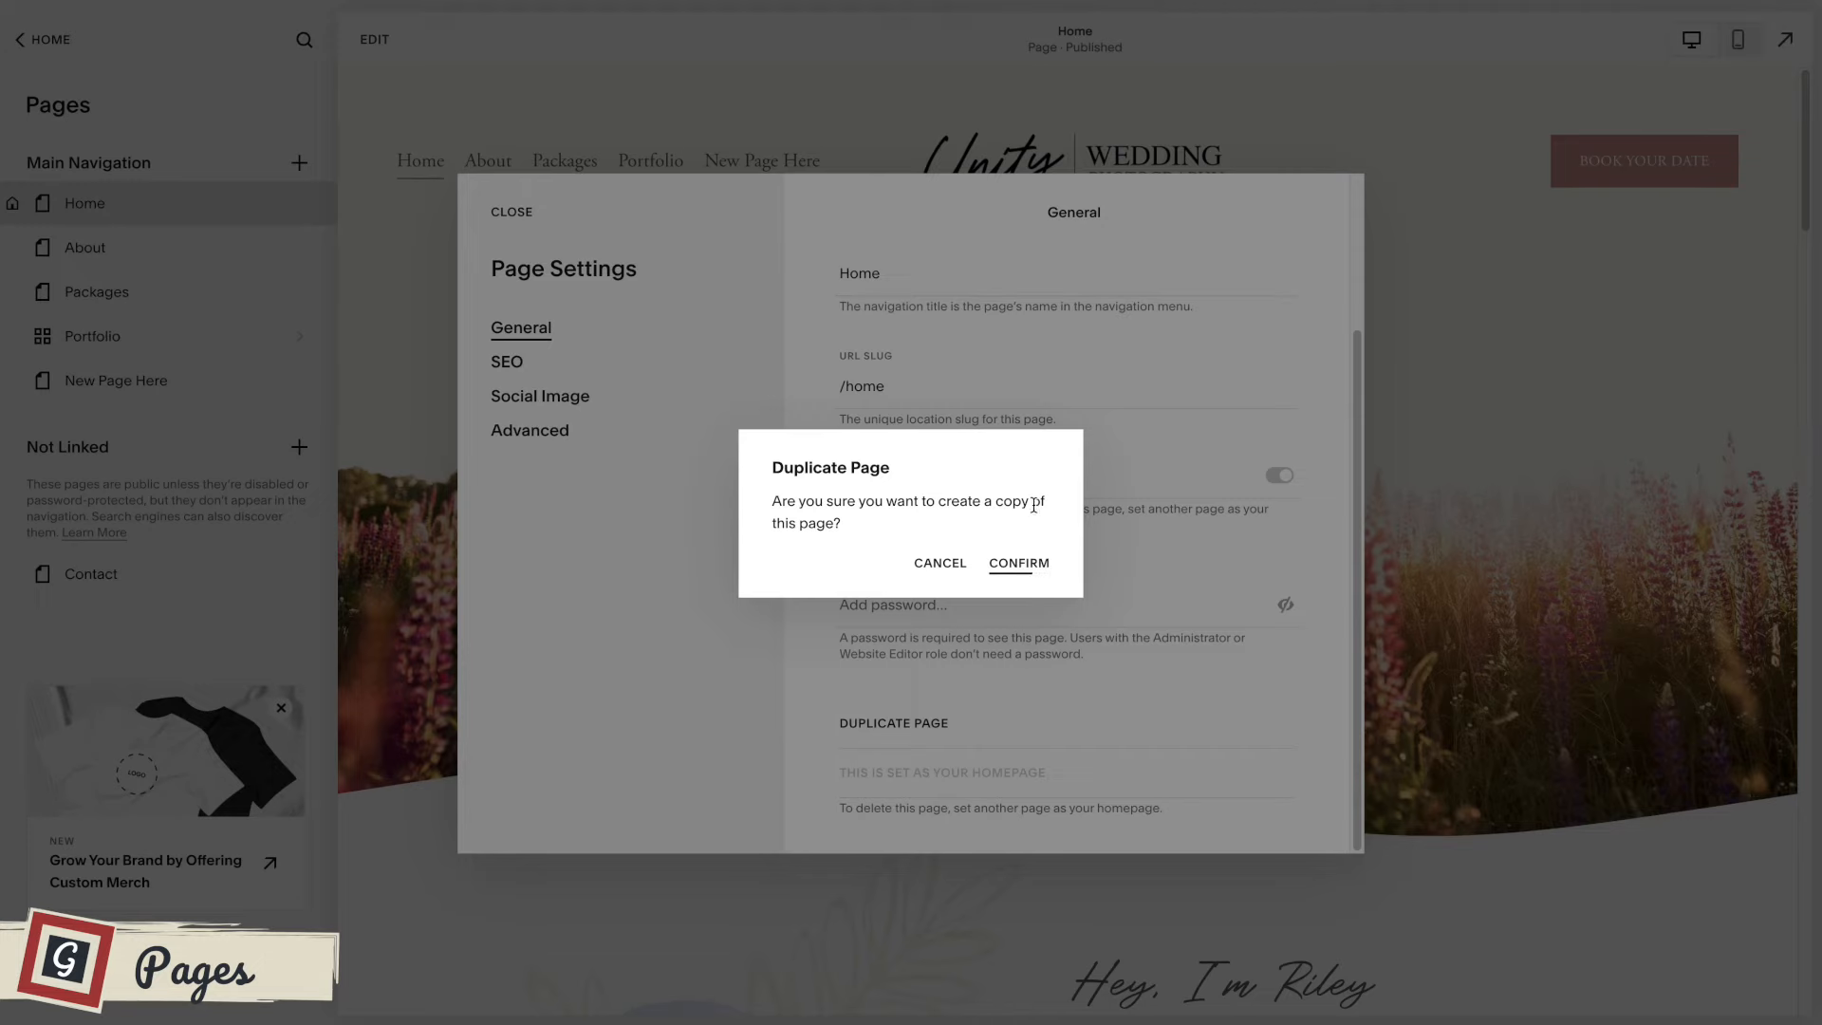
{"action": "left_click", "coordinate": [1017, 564]}
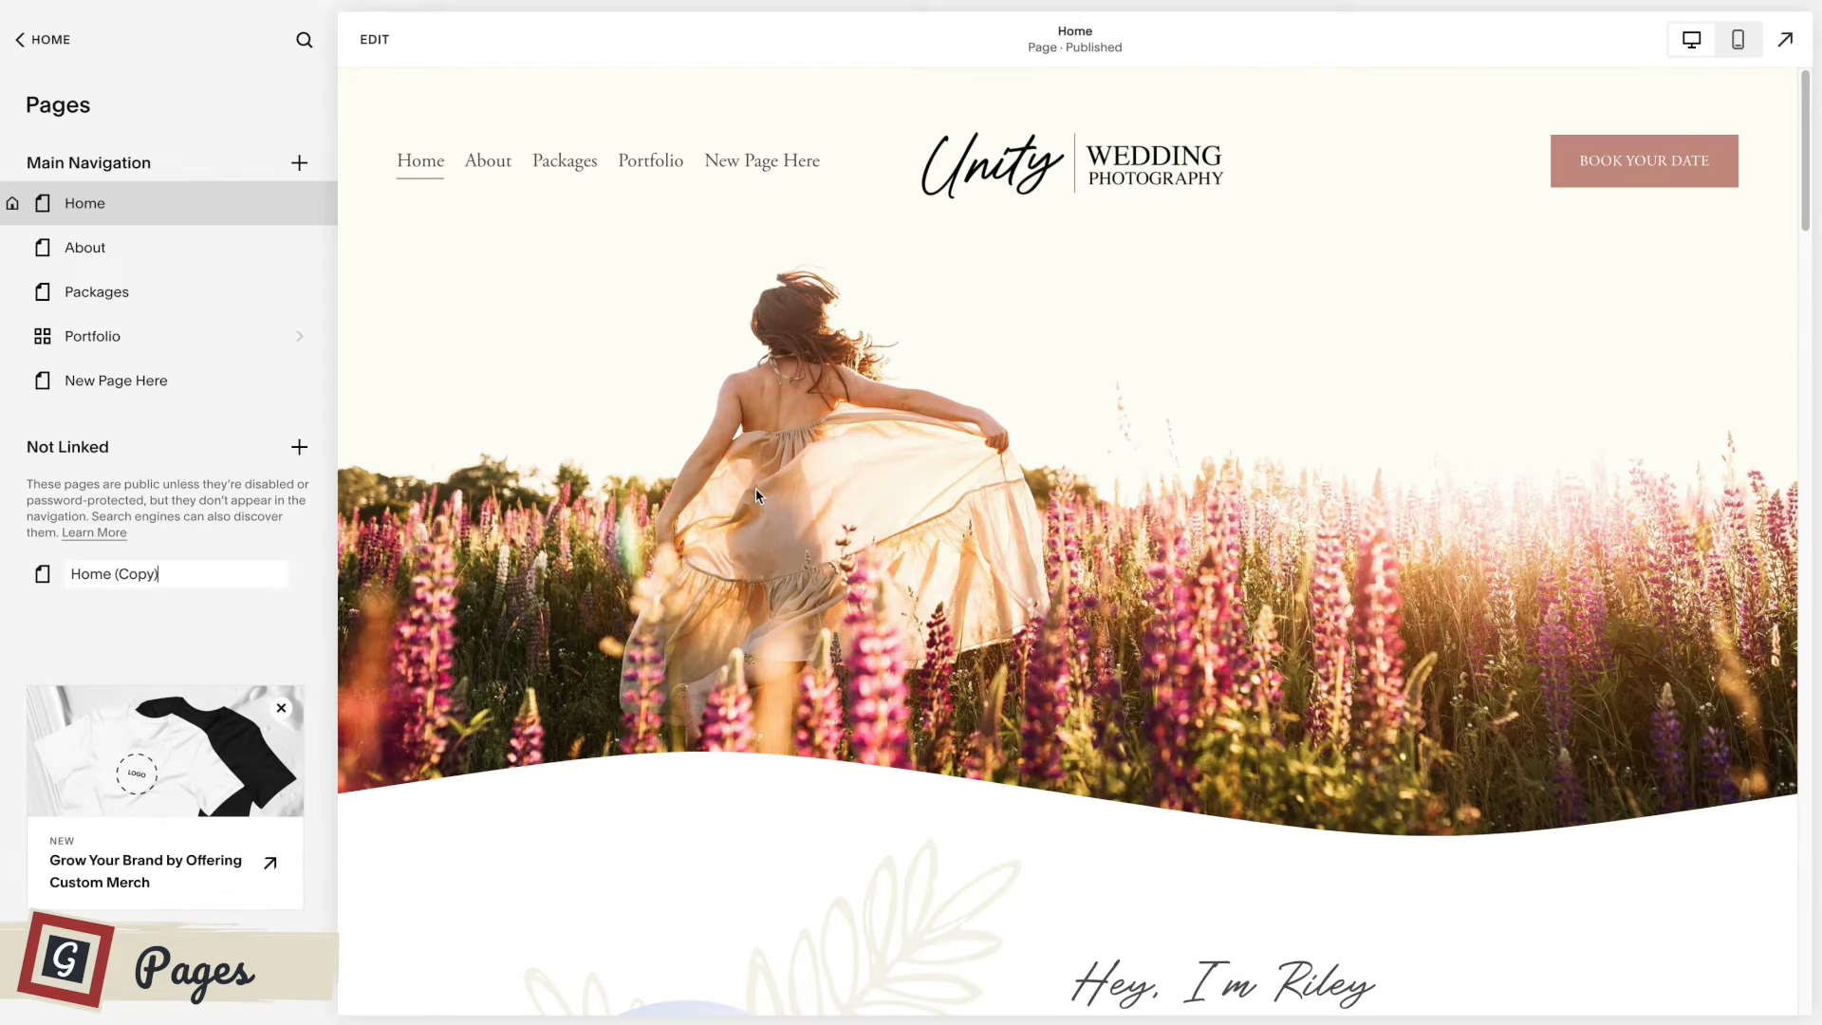
{"action": "left_click", "coordinate": [200, 569]}
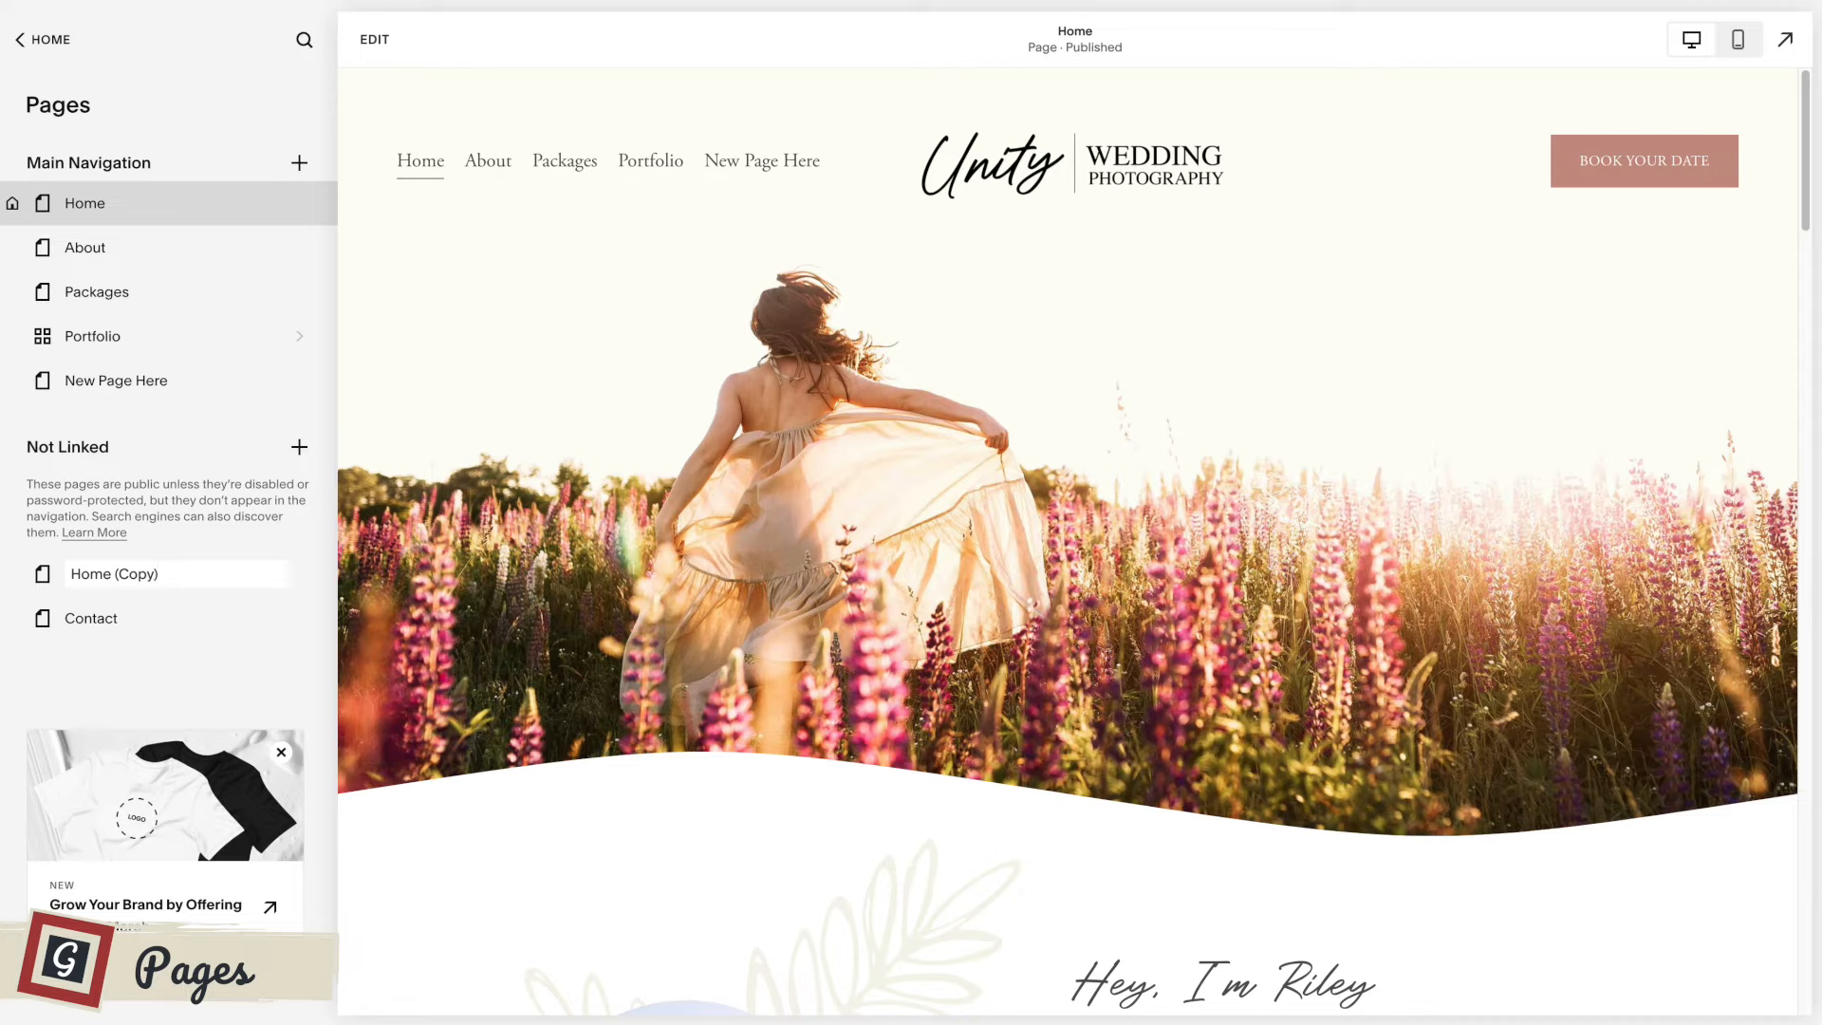
{"action": "key", "text": "Return"}
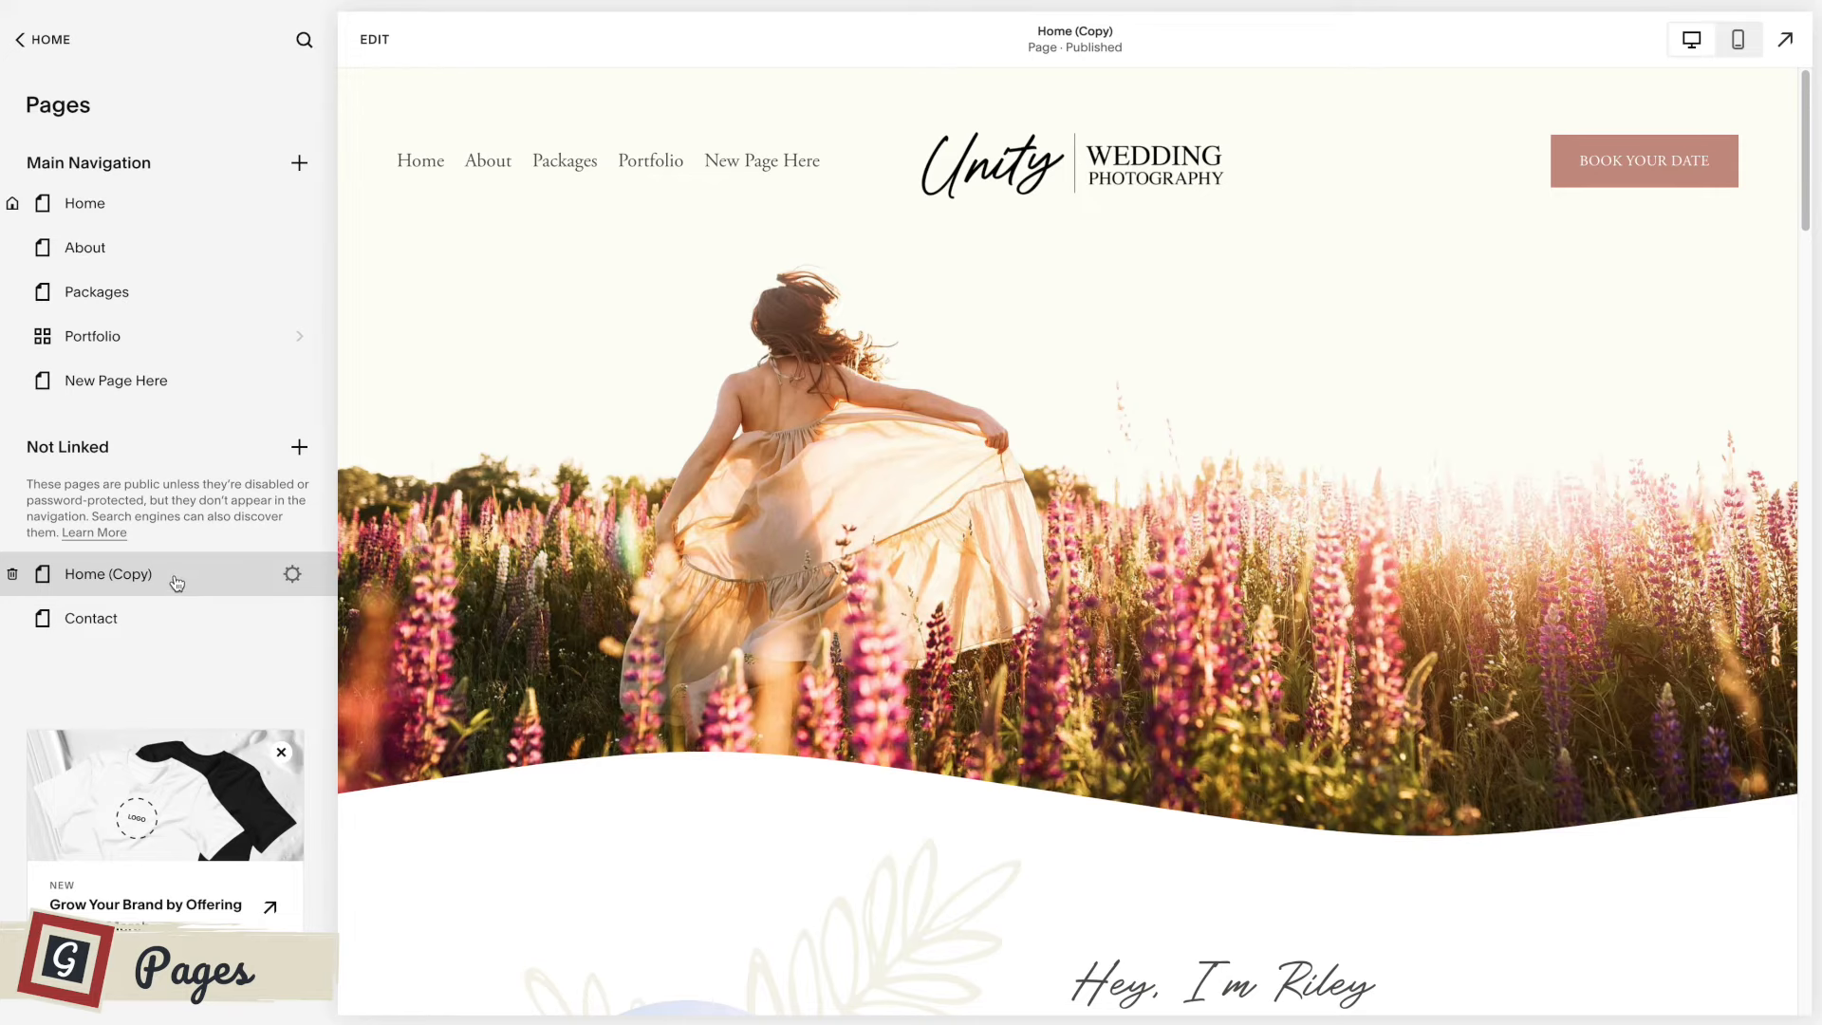
{"action": "scroll", "coordinate": [924, 650], "scroll_direction": "down", "scroll_amount": 10}
{"action": "scroll", "coordinate": [1012, 642], "scroll_direction": "down", "scroll_amount": 20}
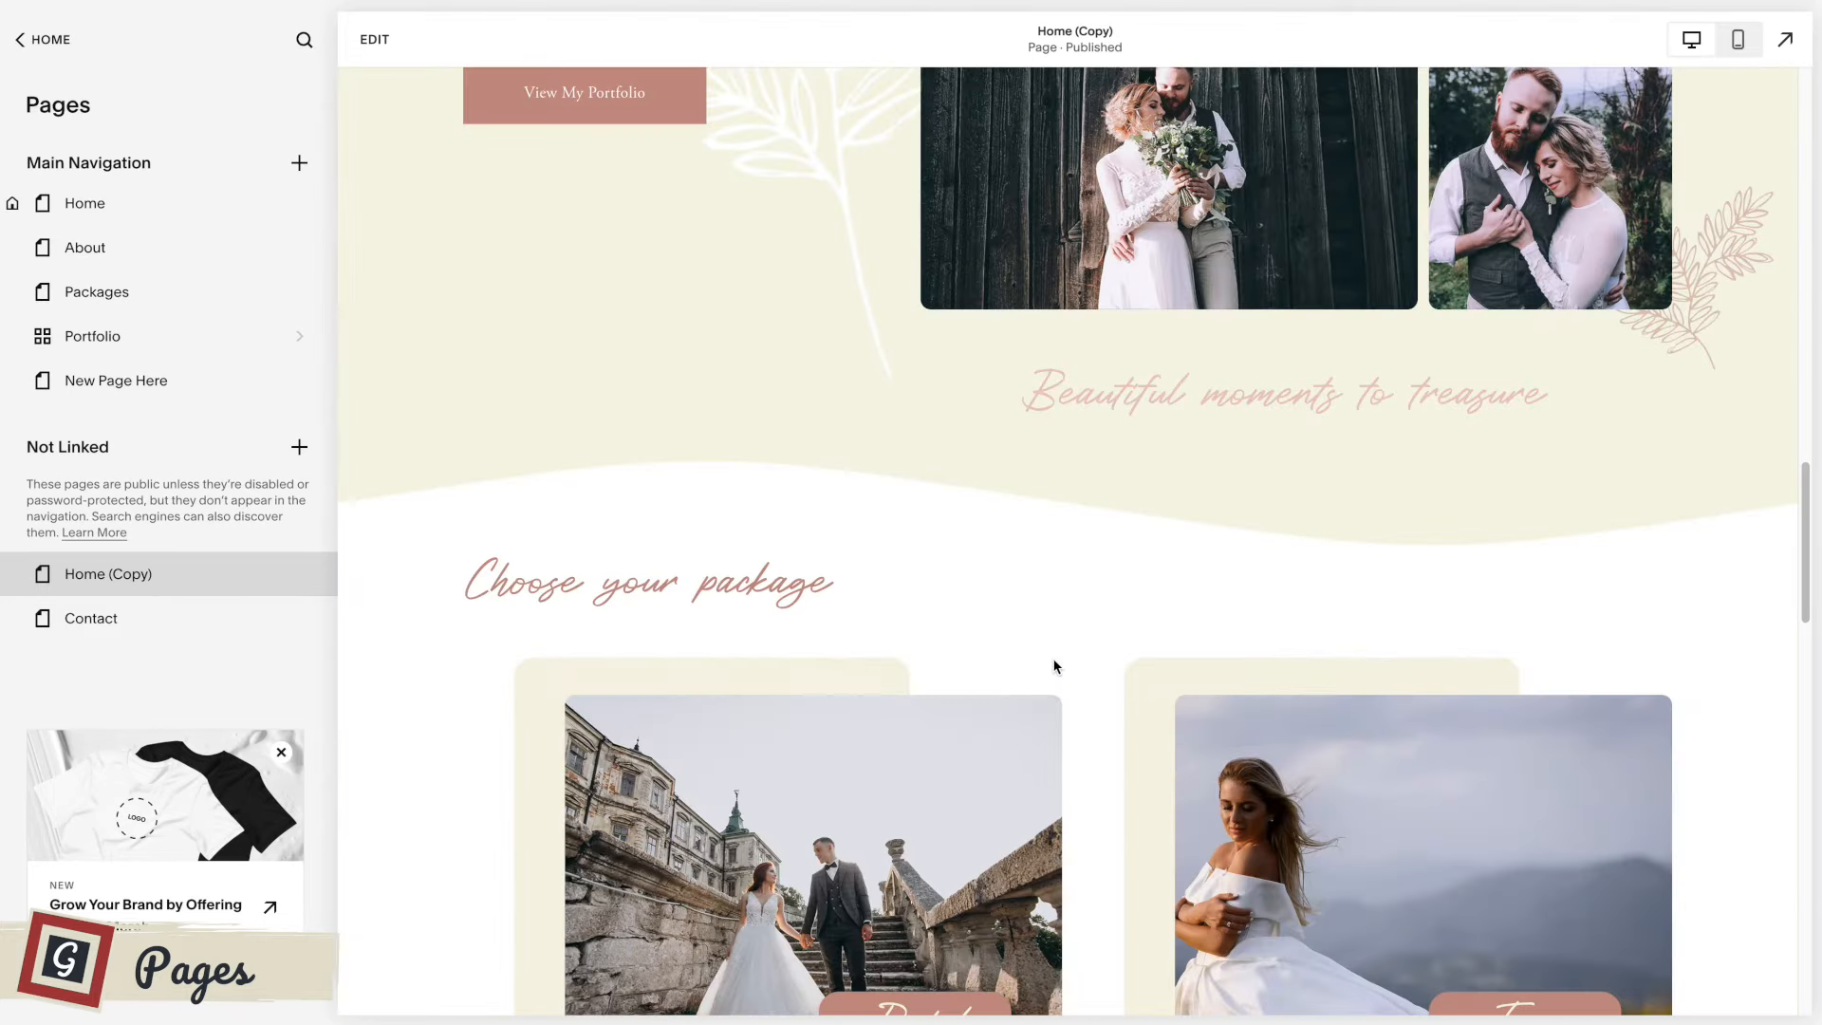
{"action": "scroll", "coordinate": [1053, 660], "scroll_direction": "down", "scroll_amount": 4}
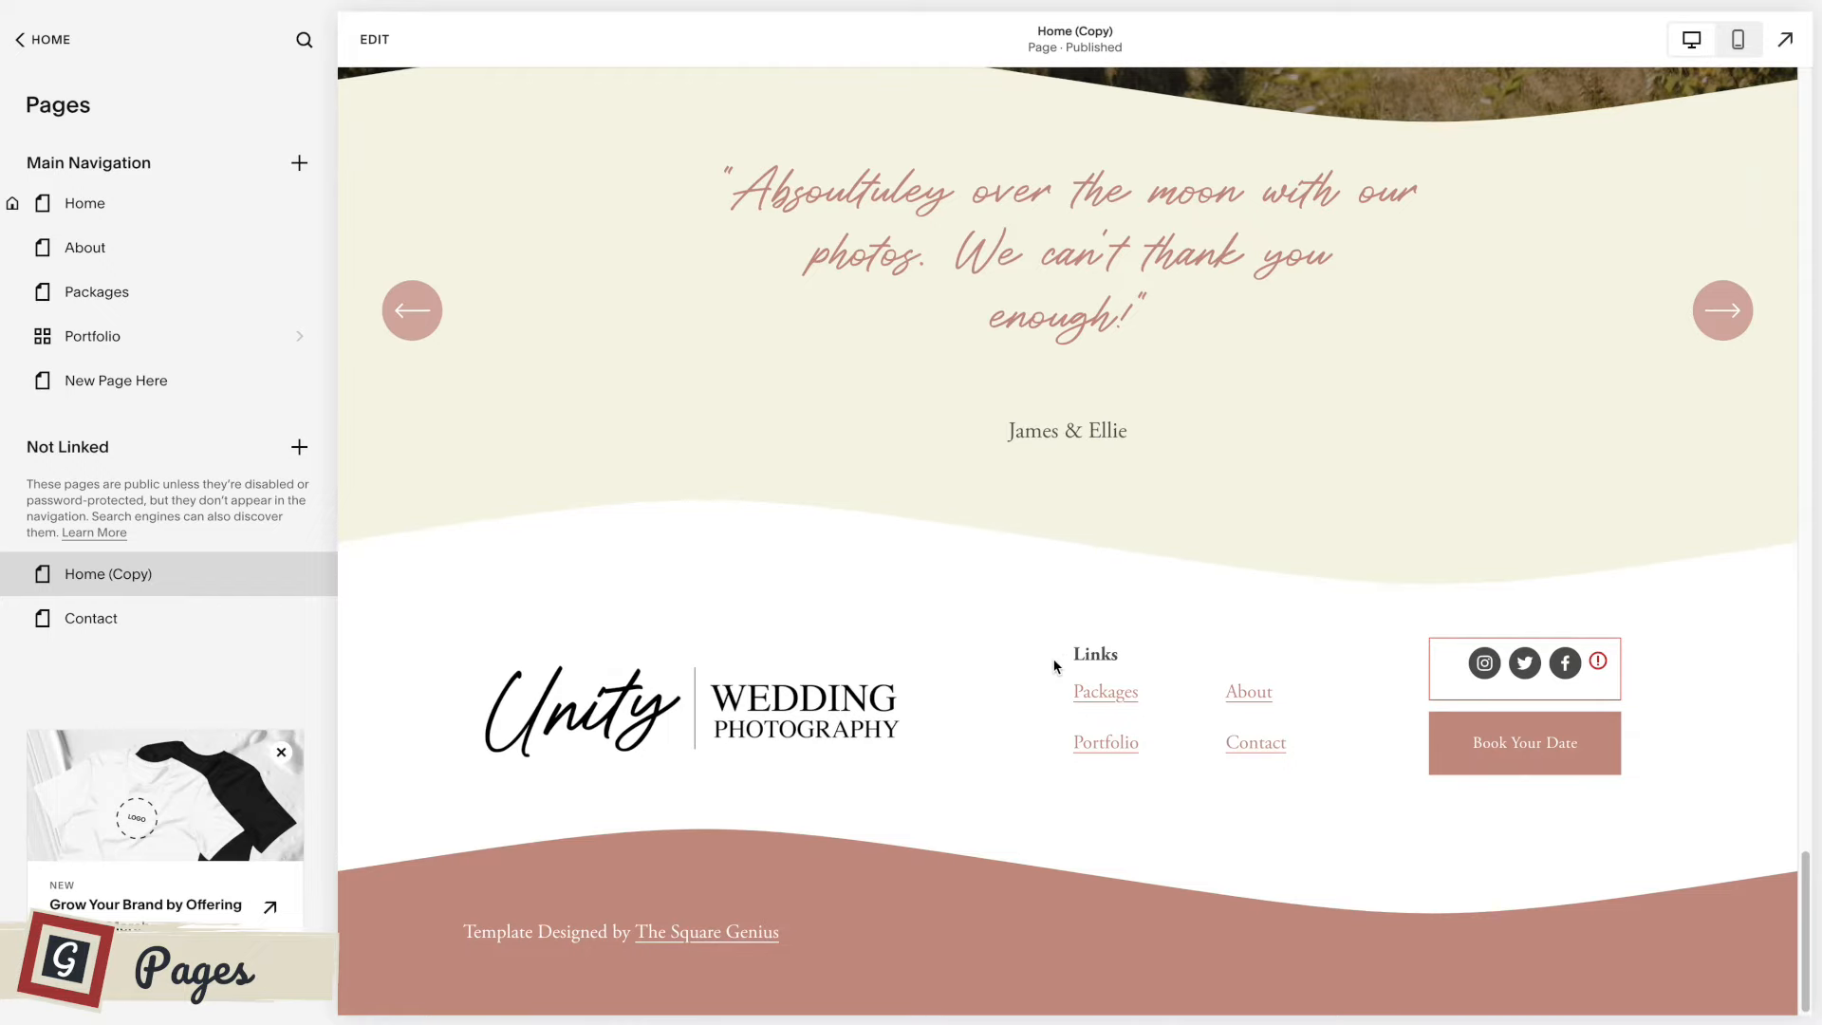
{"action": "scroll", "coordinate": [1053, 666], "scroll_direction": "up", "scroll_amount": 20}
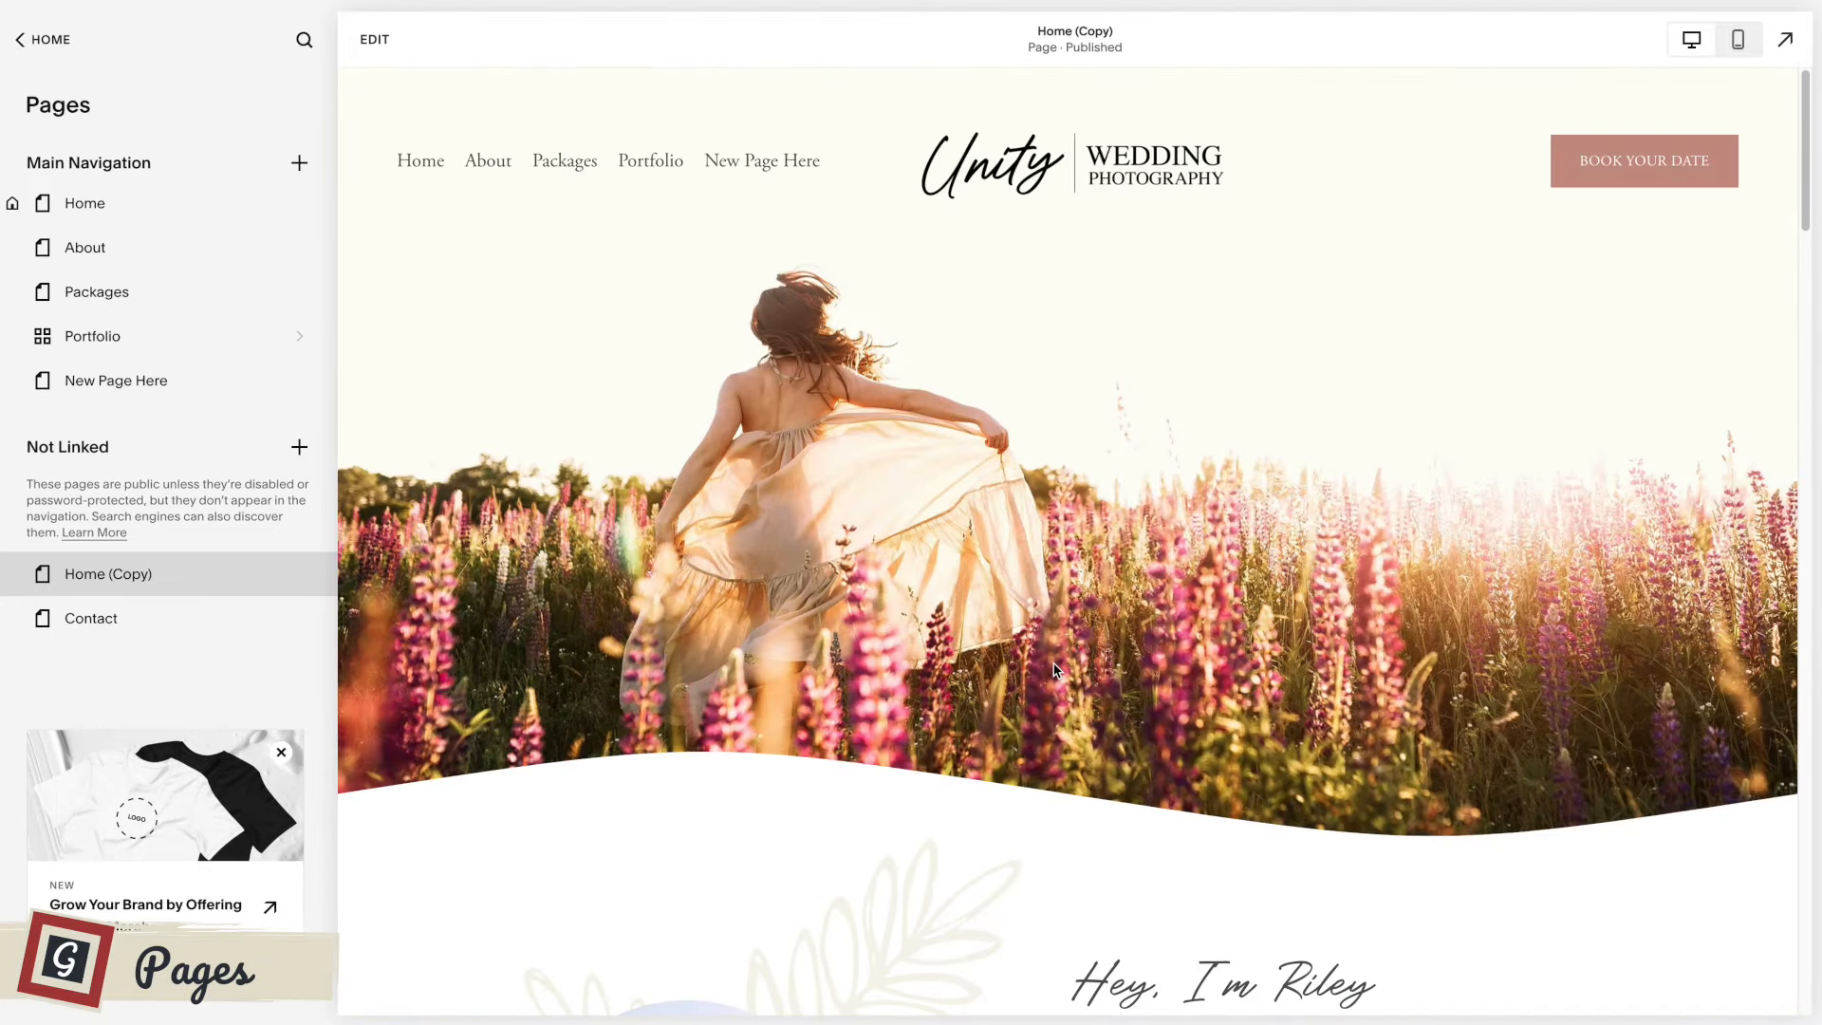
In the Home (Copy) page settings, set the page title and navigation title to Home 2 and the URL slug to /home-123.
{"action": "mouse_move", "coordinate": [300, 584]}
{"action": "left_click", "coordinate": [292, 574]}
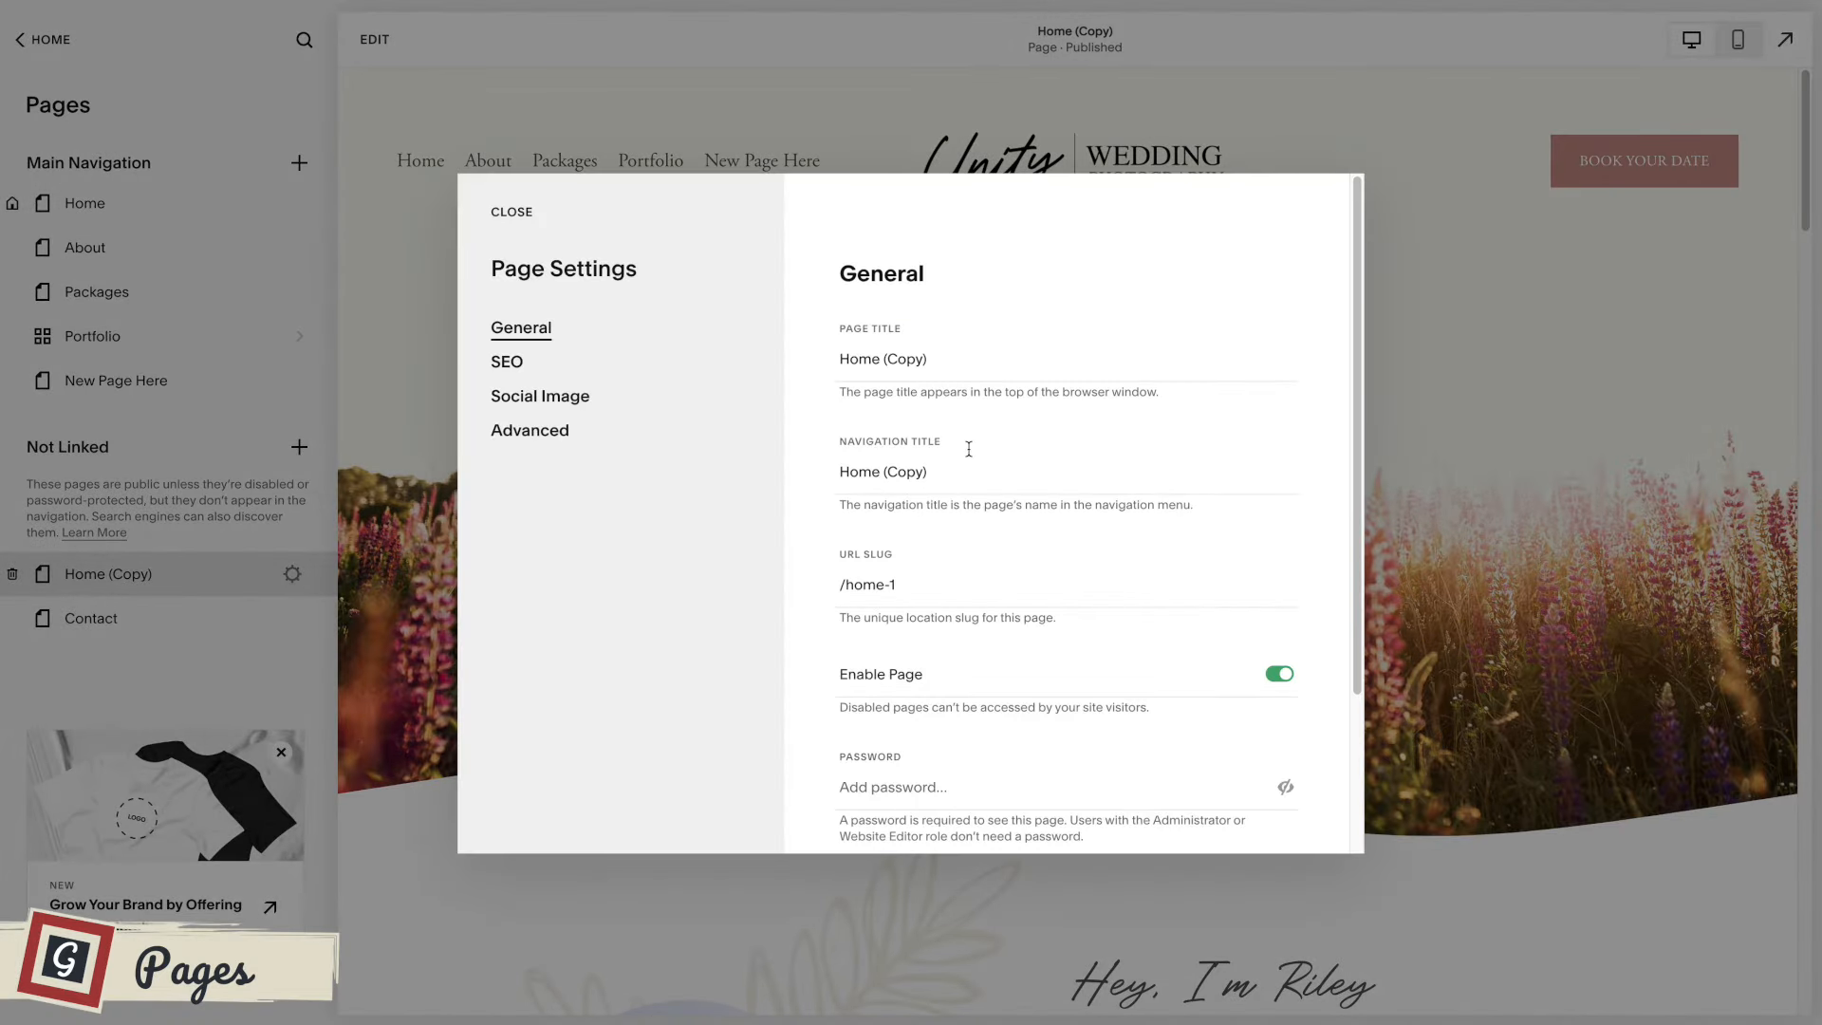
{"action": "left_click", "coordinate": [957, 357]}
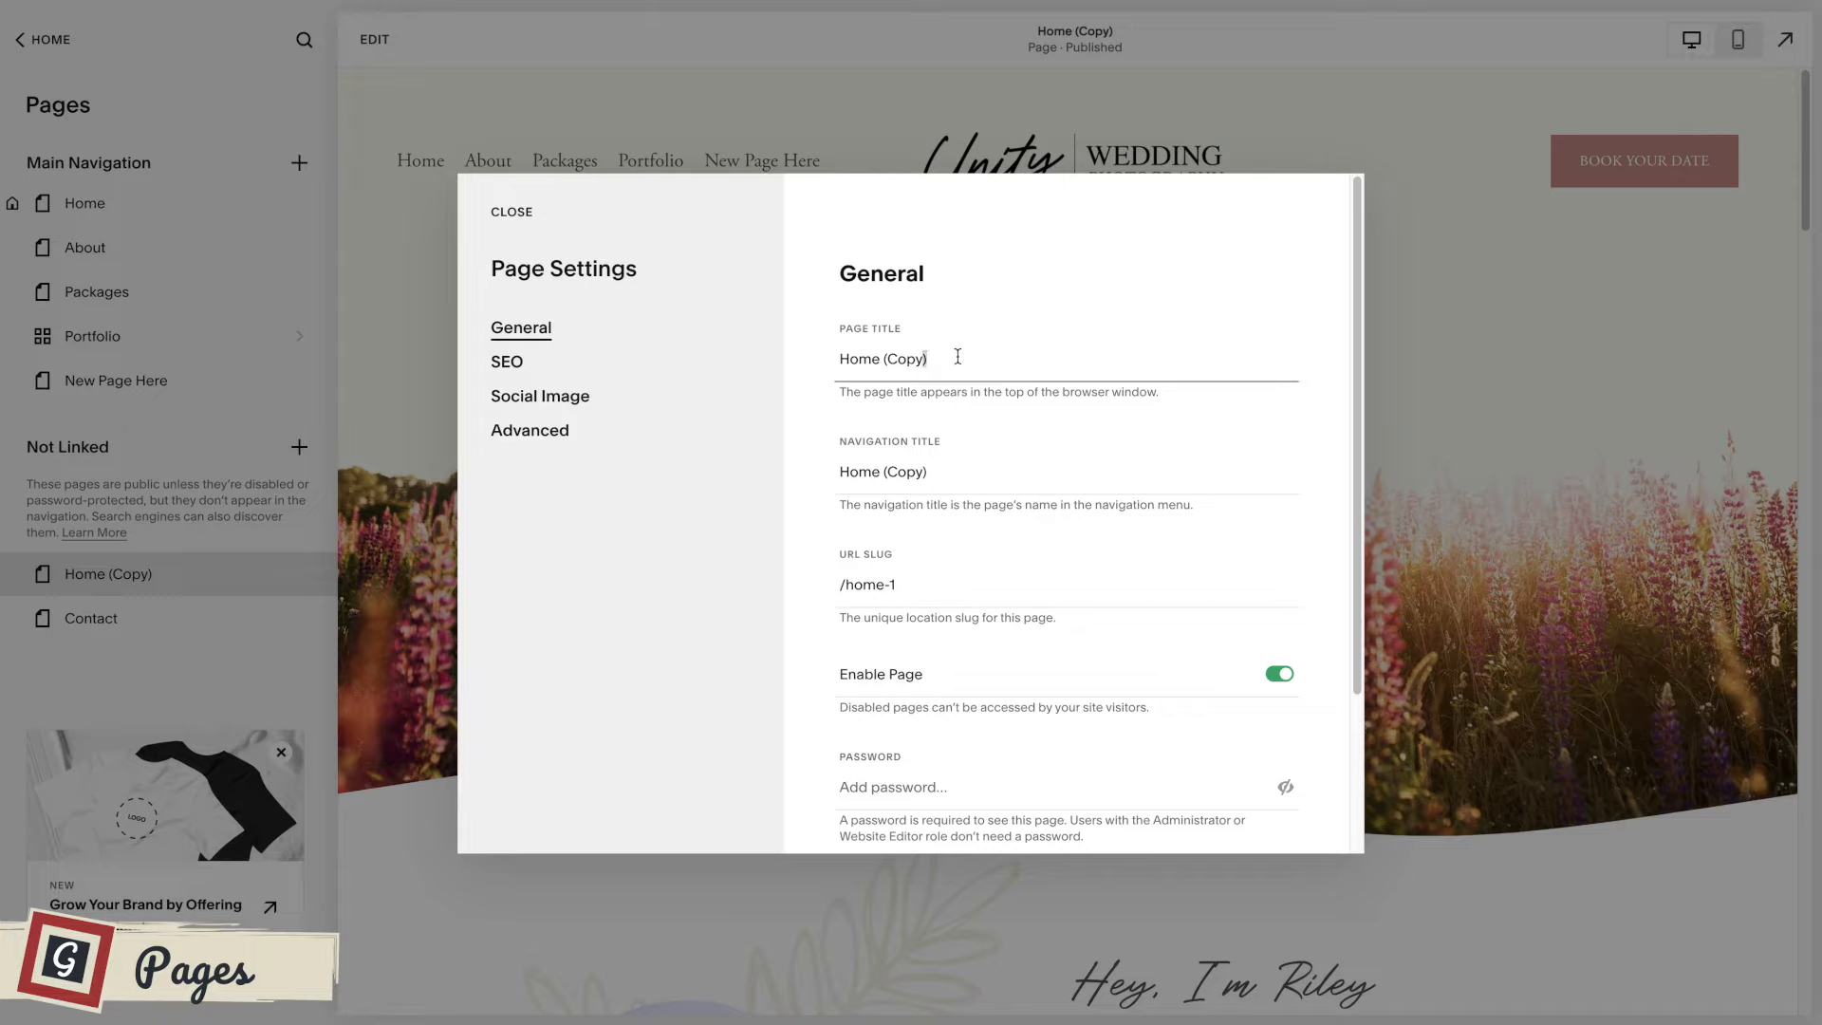
{"action": "left_click_drag", "start_coordinate": [951, 360], "coordinate": [878, 357]}
{"action": "key", "text": "BackSpace"}
{"action": "left_click_drag", "start_coordinate": [934, 472], "coordinate": [891, 471]}
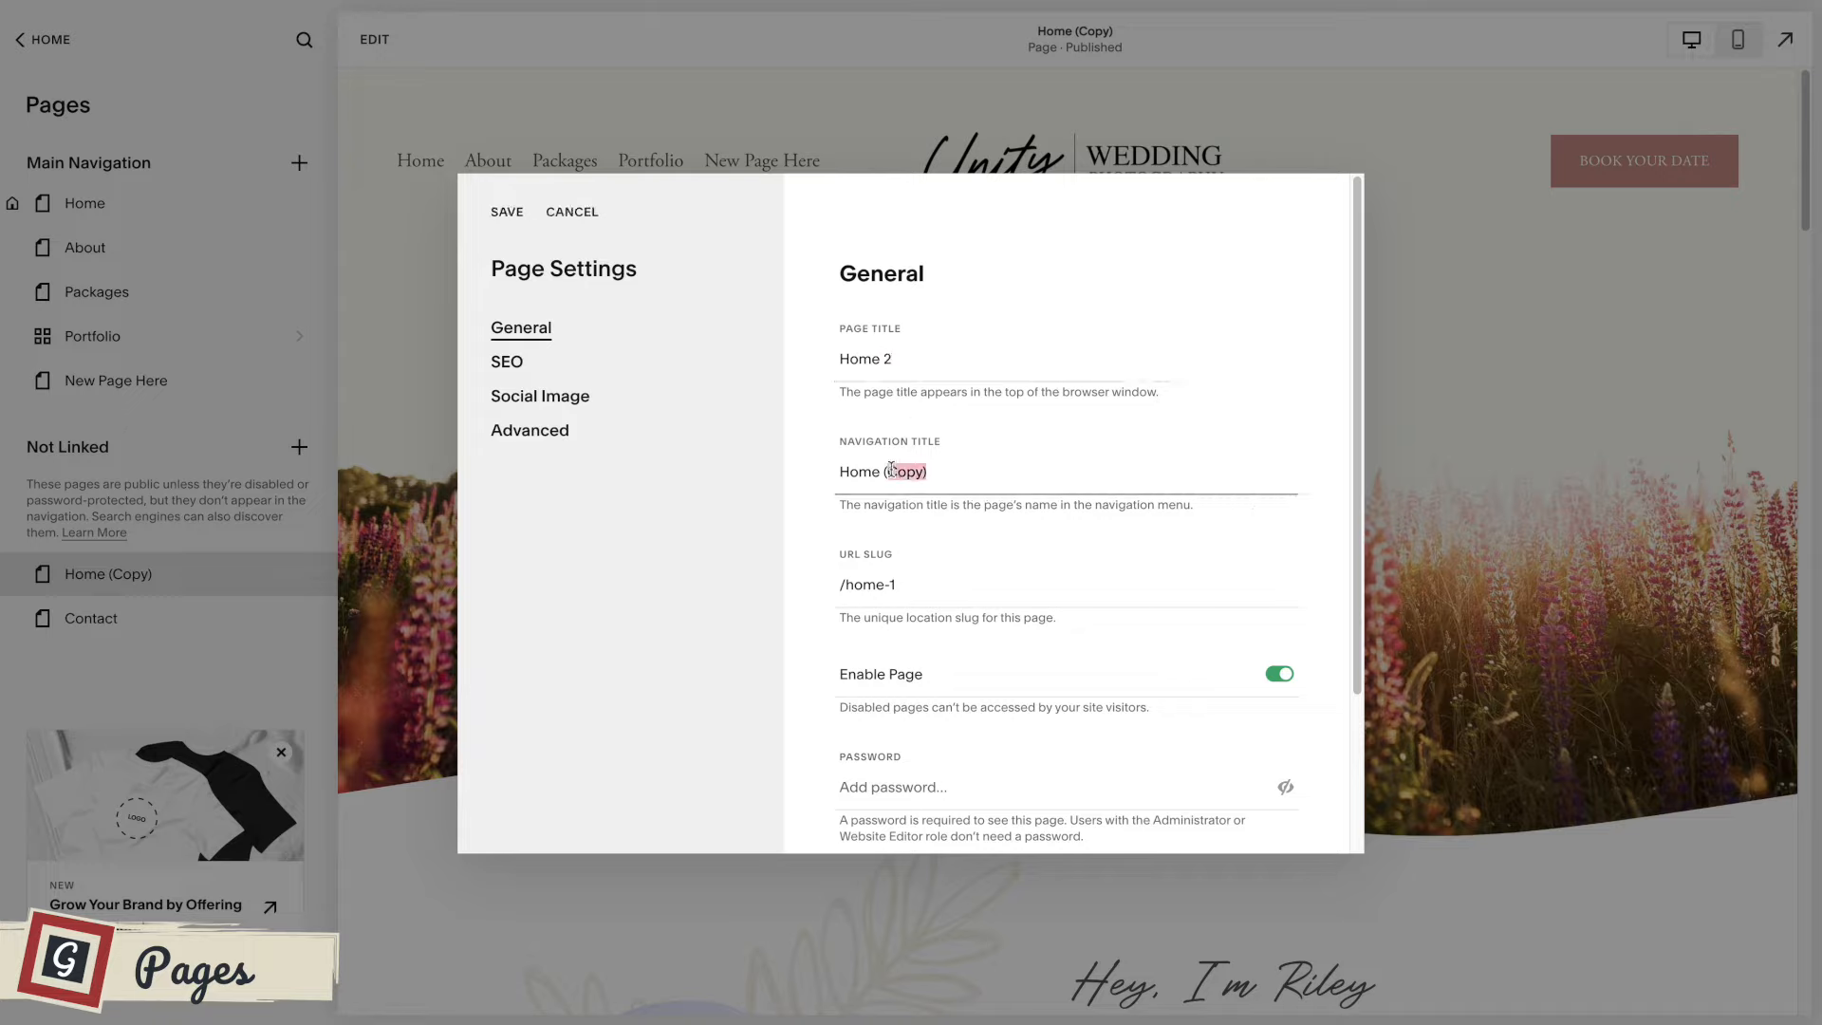
{"action": "type", "text": "3"}
{"action": "left_click_drag", "start_coordinate": [908, 584], "coordinate": [846, 590]}
{"action": "left_click", "coordinate": [905, 585]}
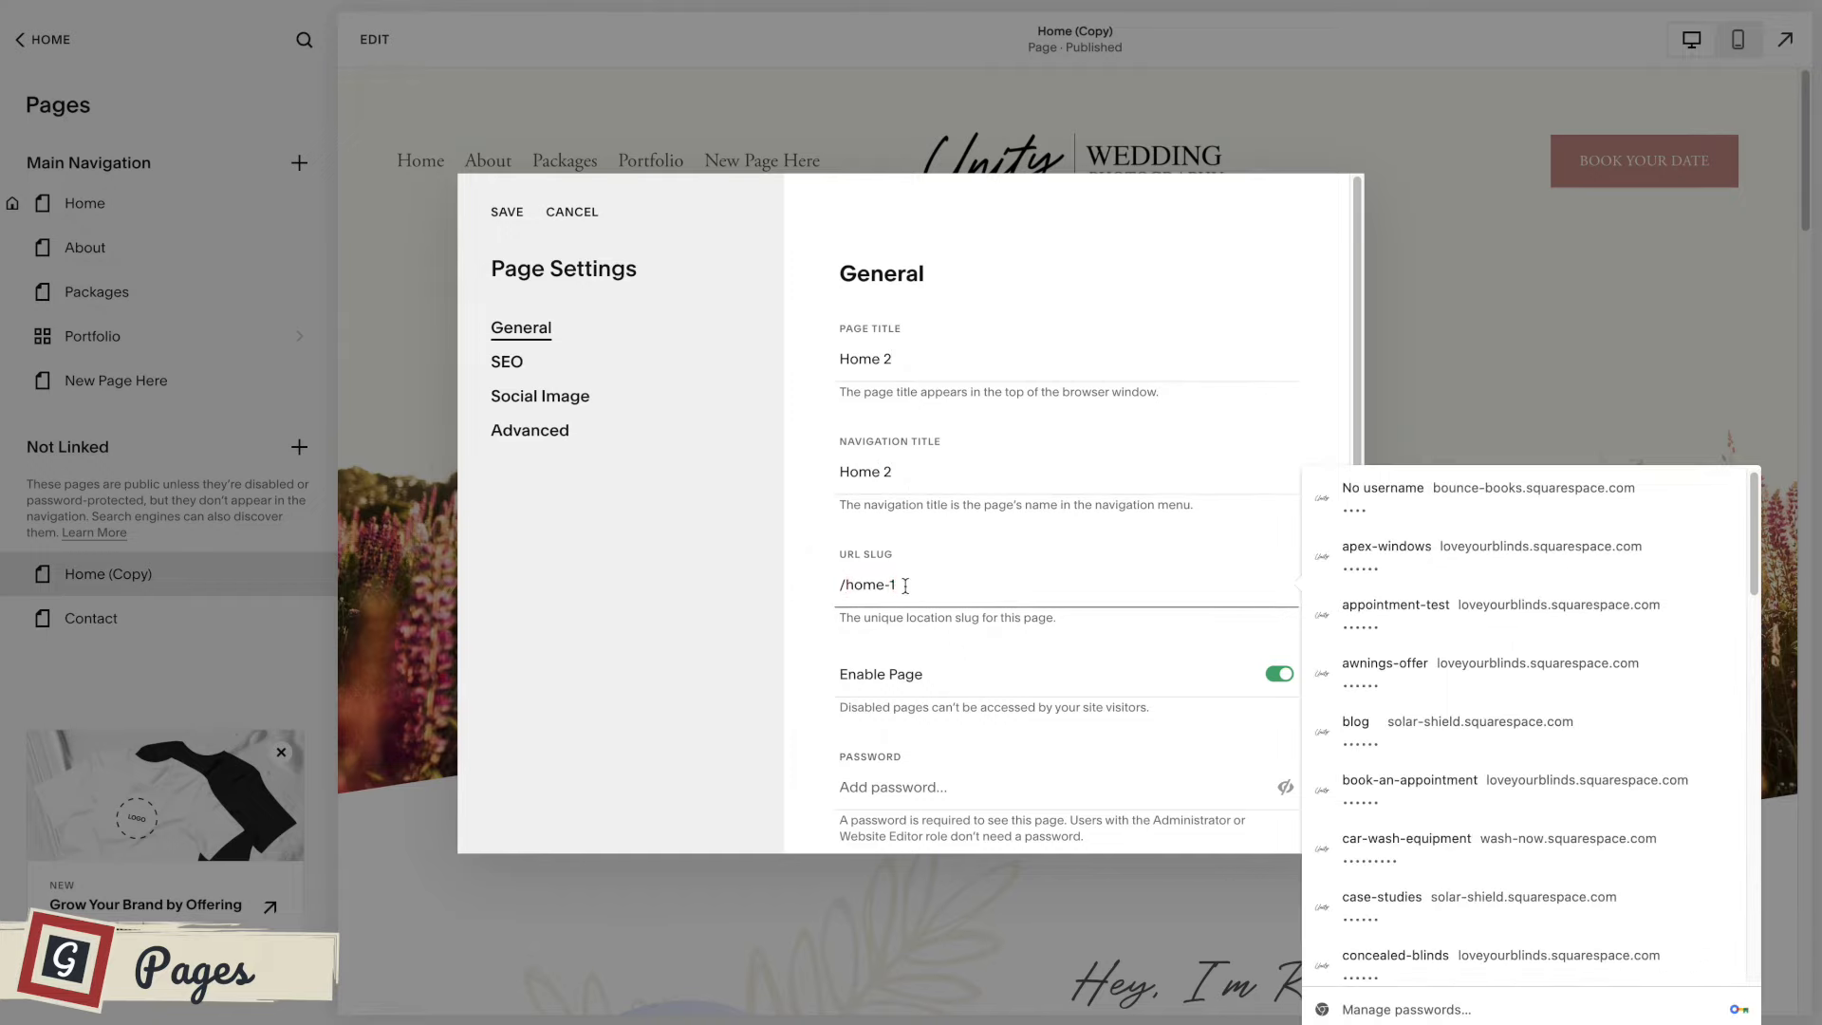
{"action": "type", "text": "23"}
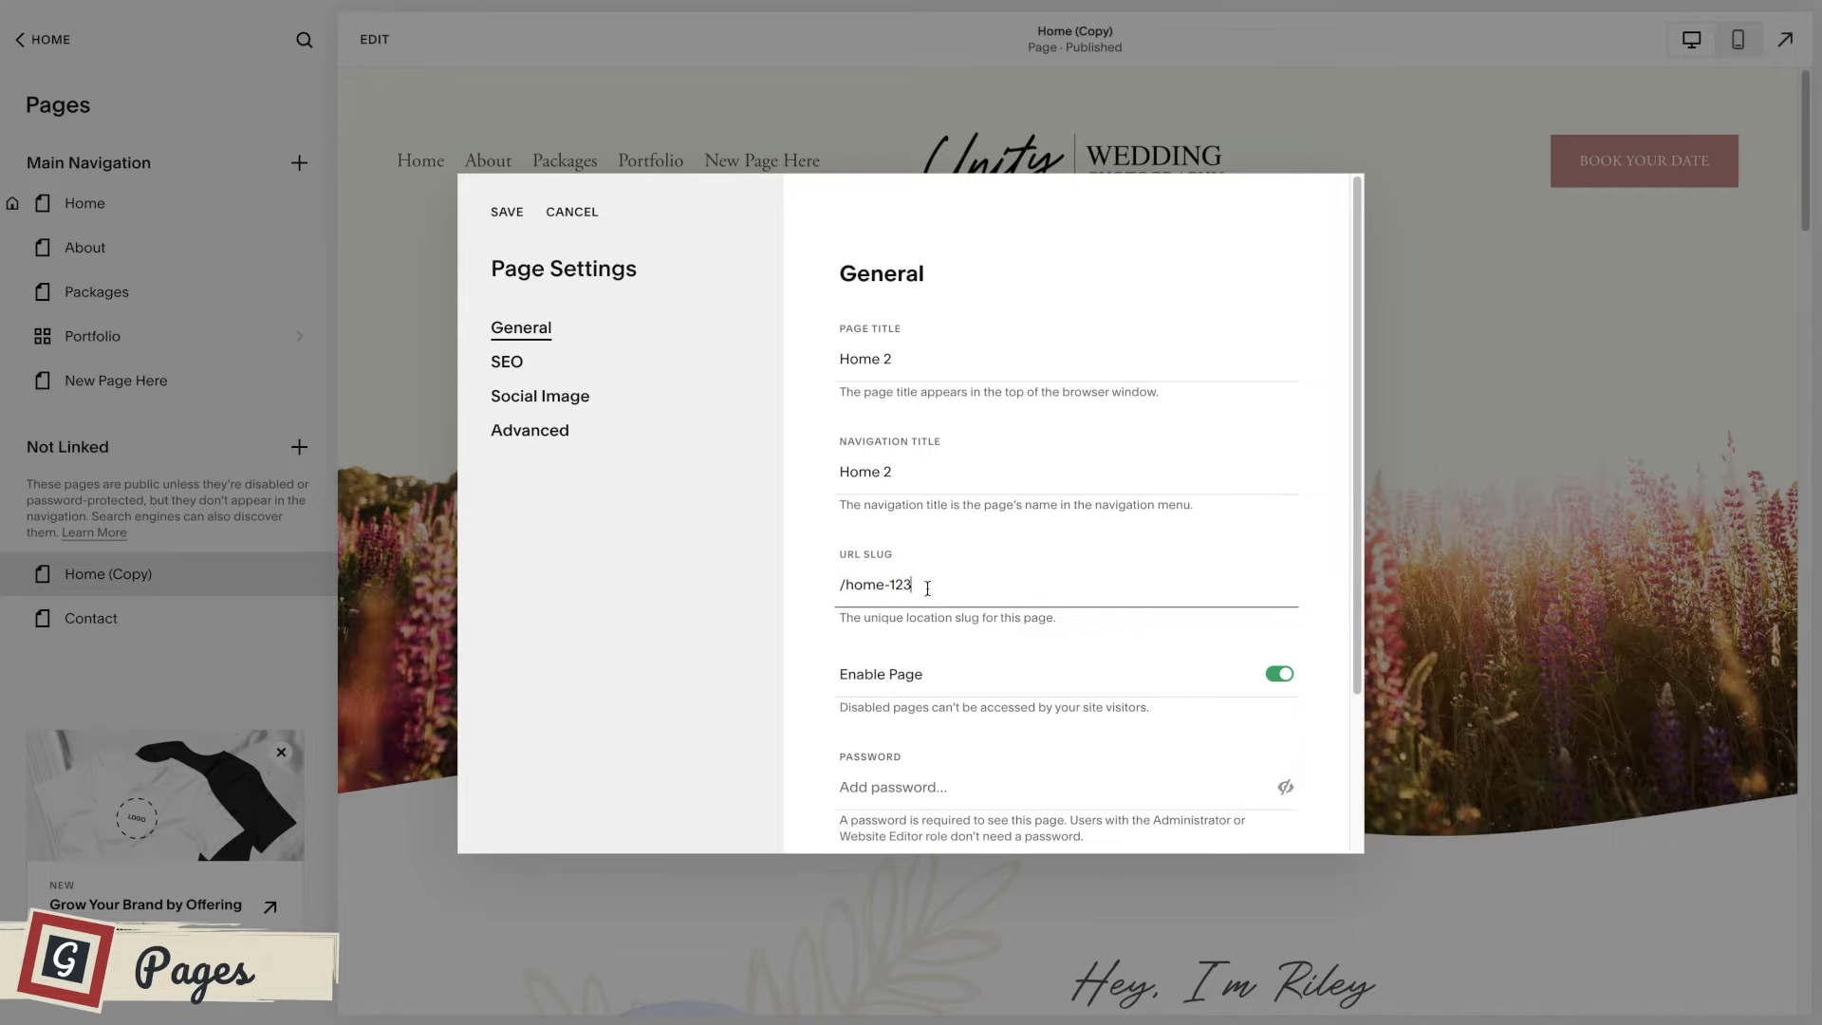
Examine the remaining general page options, such as enabling, password and homepage, and the page's SEO title and description settings.
{"action": "scroll", "coordinate": [987, 597], "scroll_direction": "down", "scroll_amount": 2}
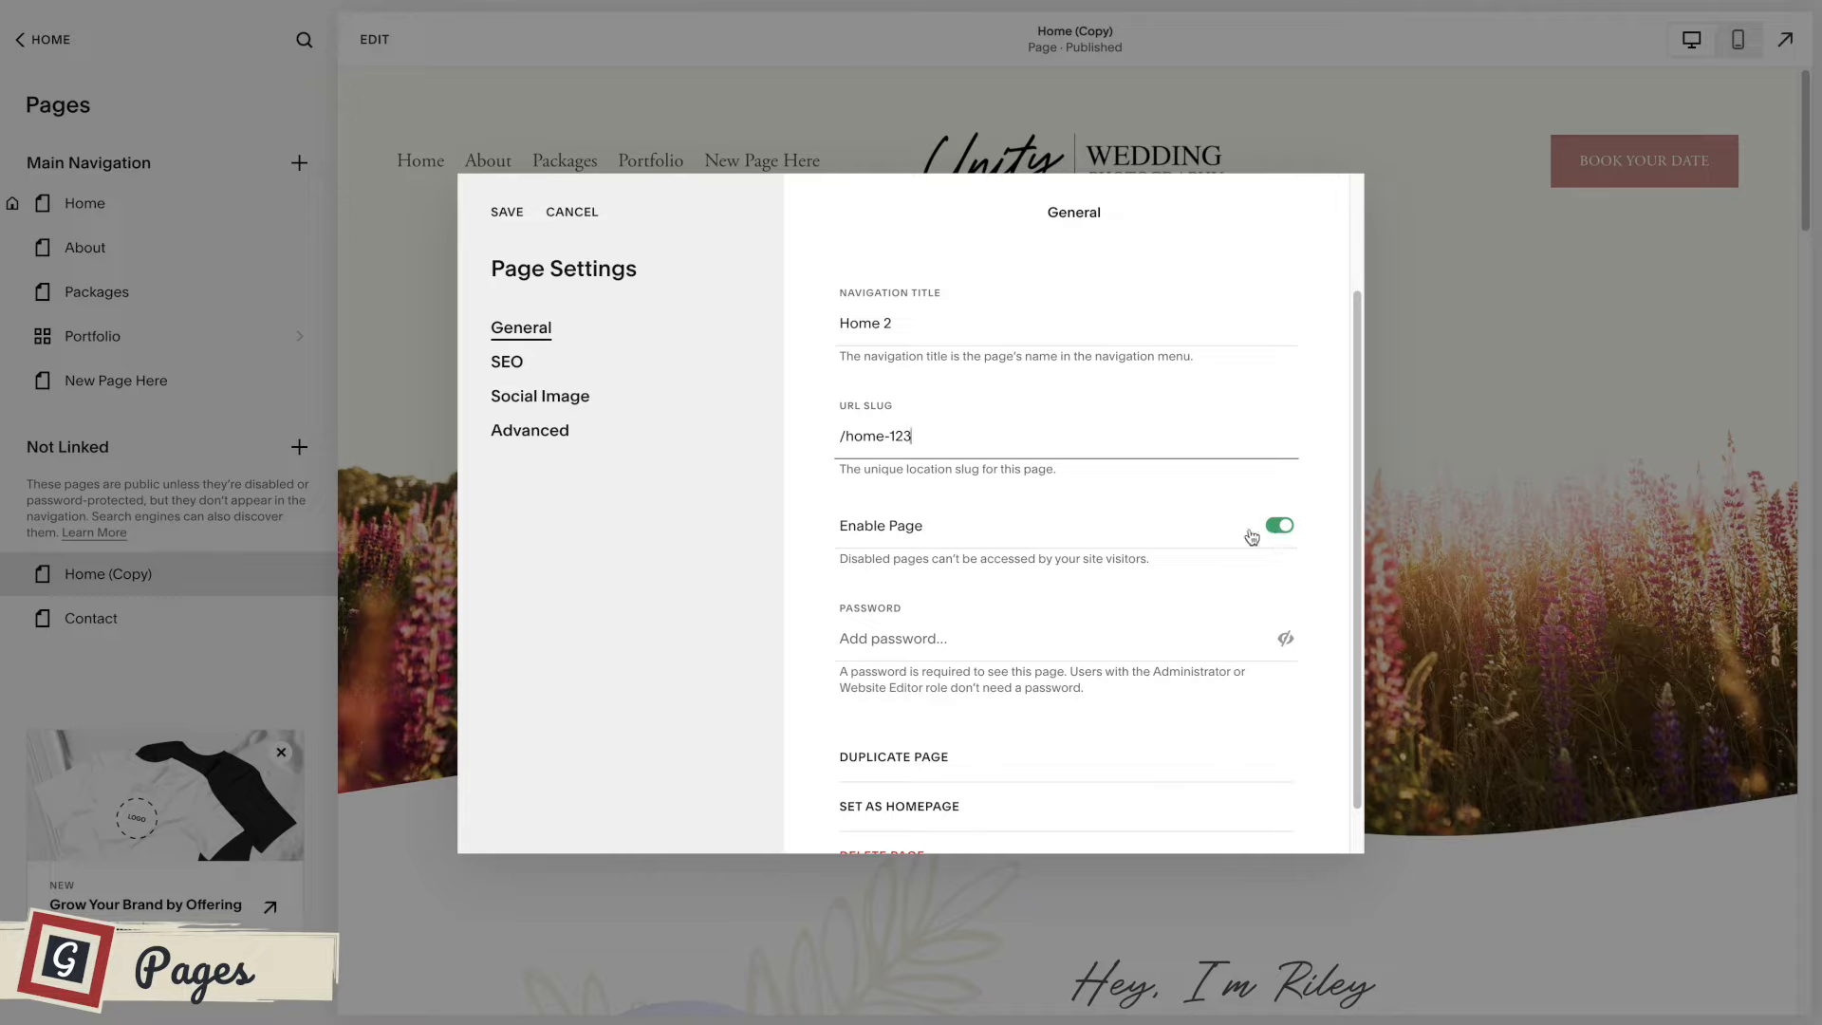
{"action": "scroll", "coordinate": [1222, 537], "scroll_direction": "down", "scroll_amount": 1}
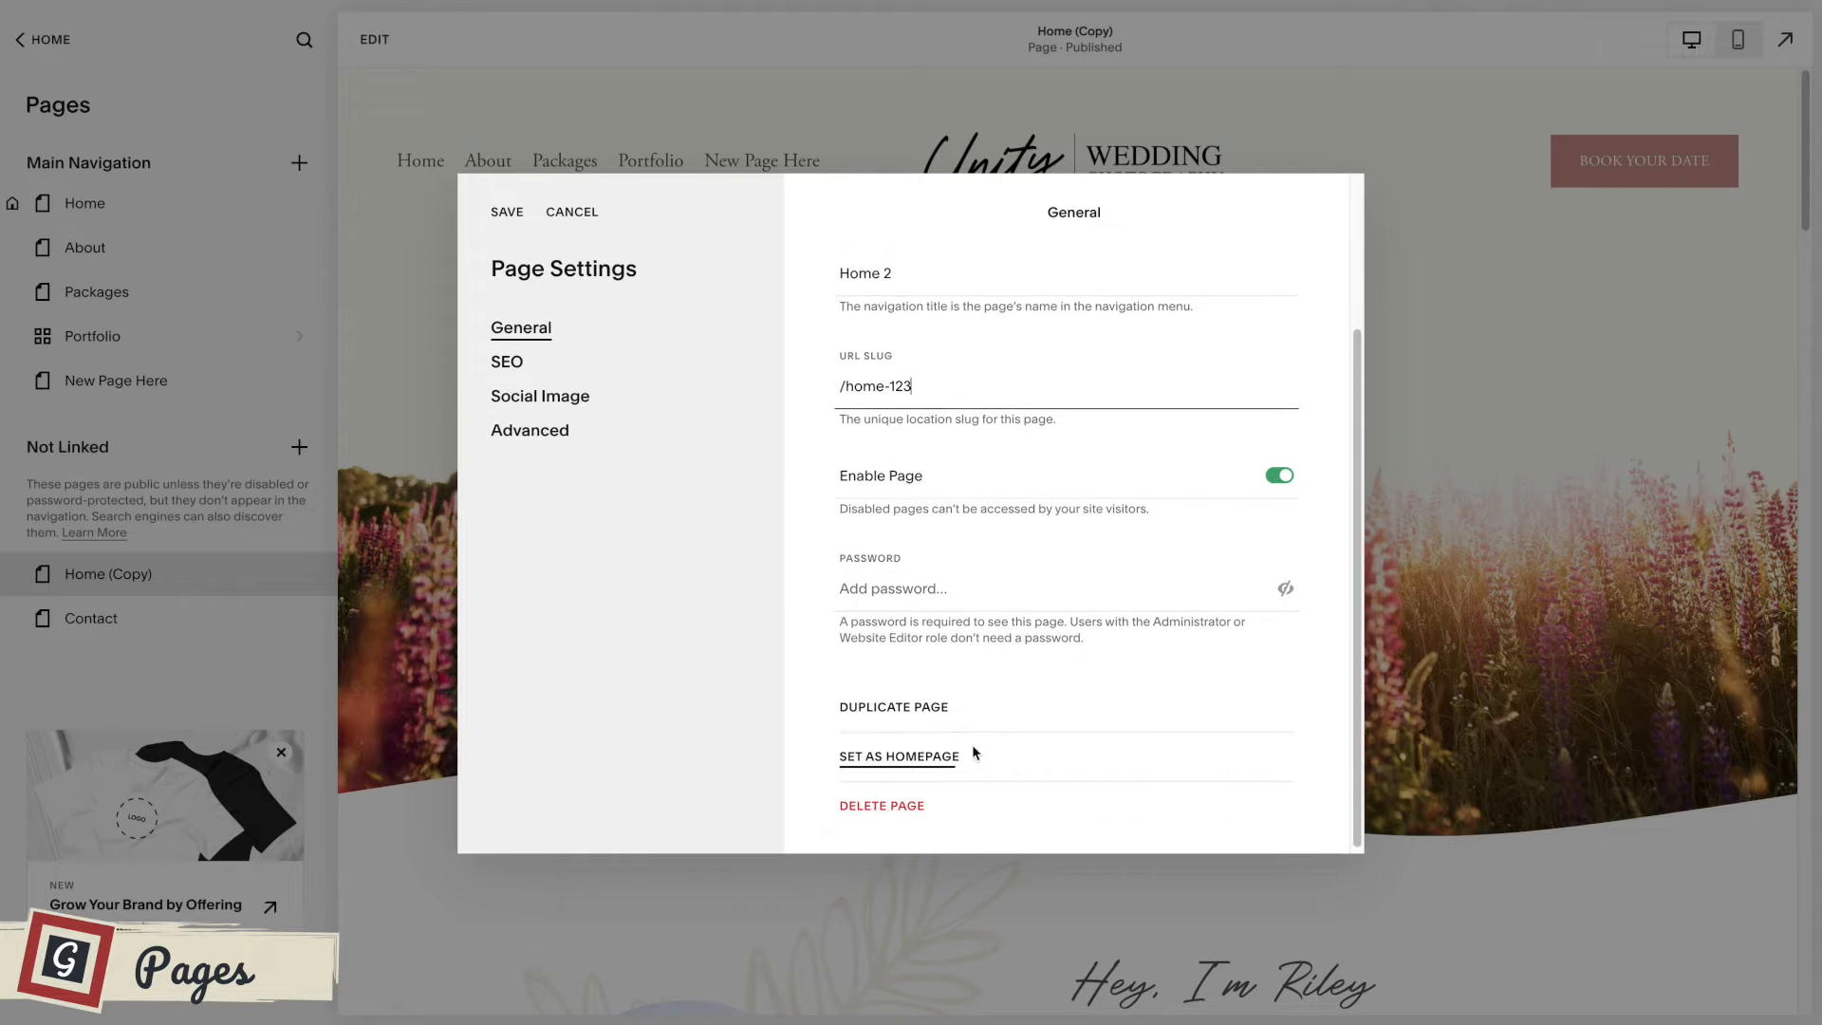
{"action": "scroll", "coordinate": [972, 744], "scroll_direction": "up", "scroll_amount": 1}
{"action": "scroll", "coordinate": [1021, 623], "scroll_direction": "up", "scroll_amount": 1}
{"action": "scroll", "coordinate": [1021, 624], "scroll_direction": "up", "scroll_amount": 5}
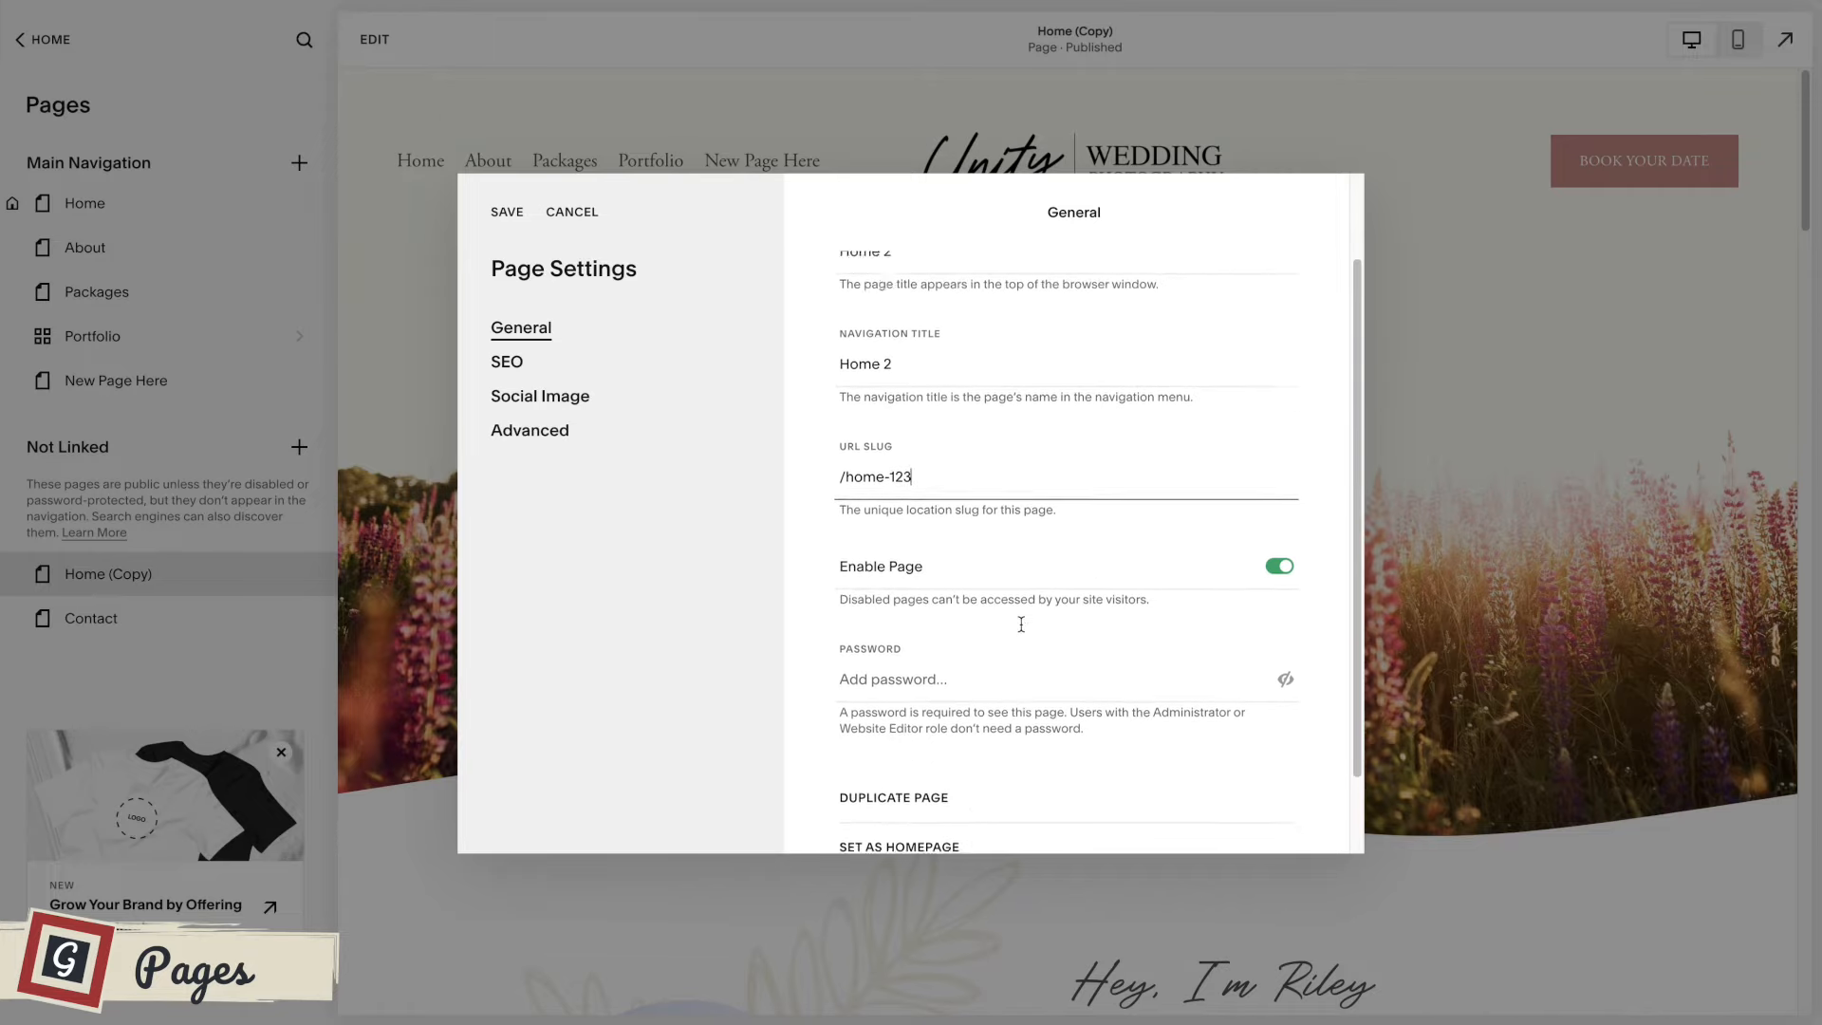
{"action": "left_click", "coordinate": [516, 366]}
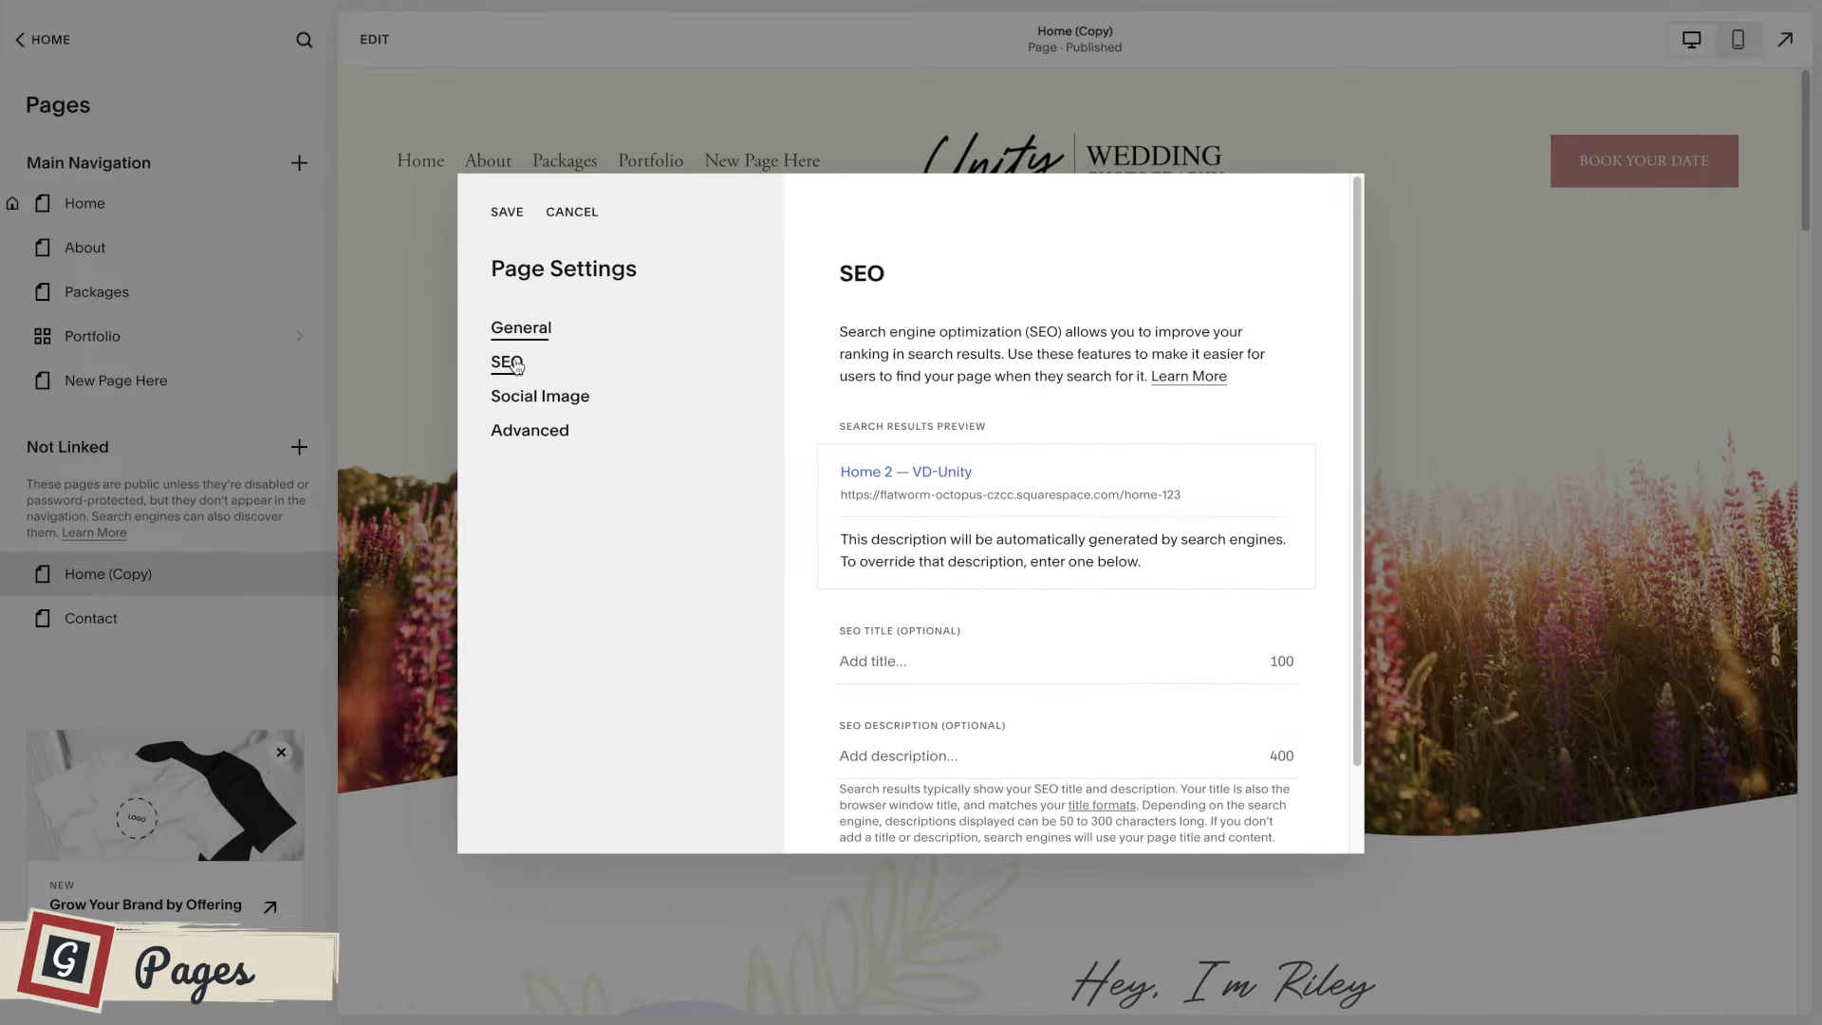
{"action": "scroll", "coordinate": [978, 587], "scroll_direction": "down", "scroll_amount": 1}
{"action": "left_click", "coordinate": [912, 582]}
{"action": "left_click", "coordinate": [964, 675]}
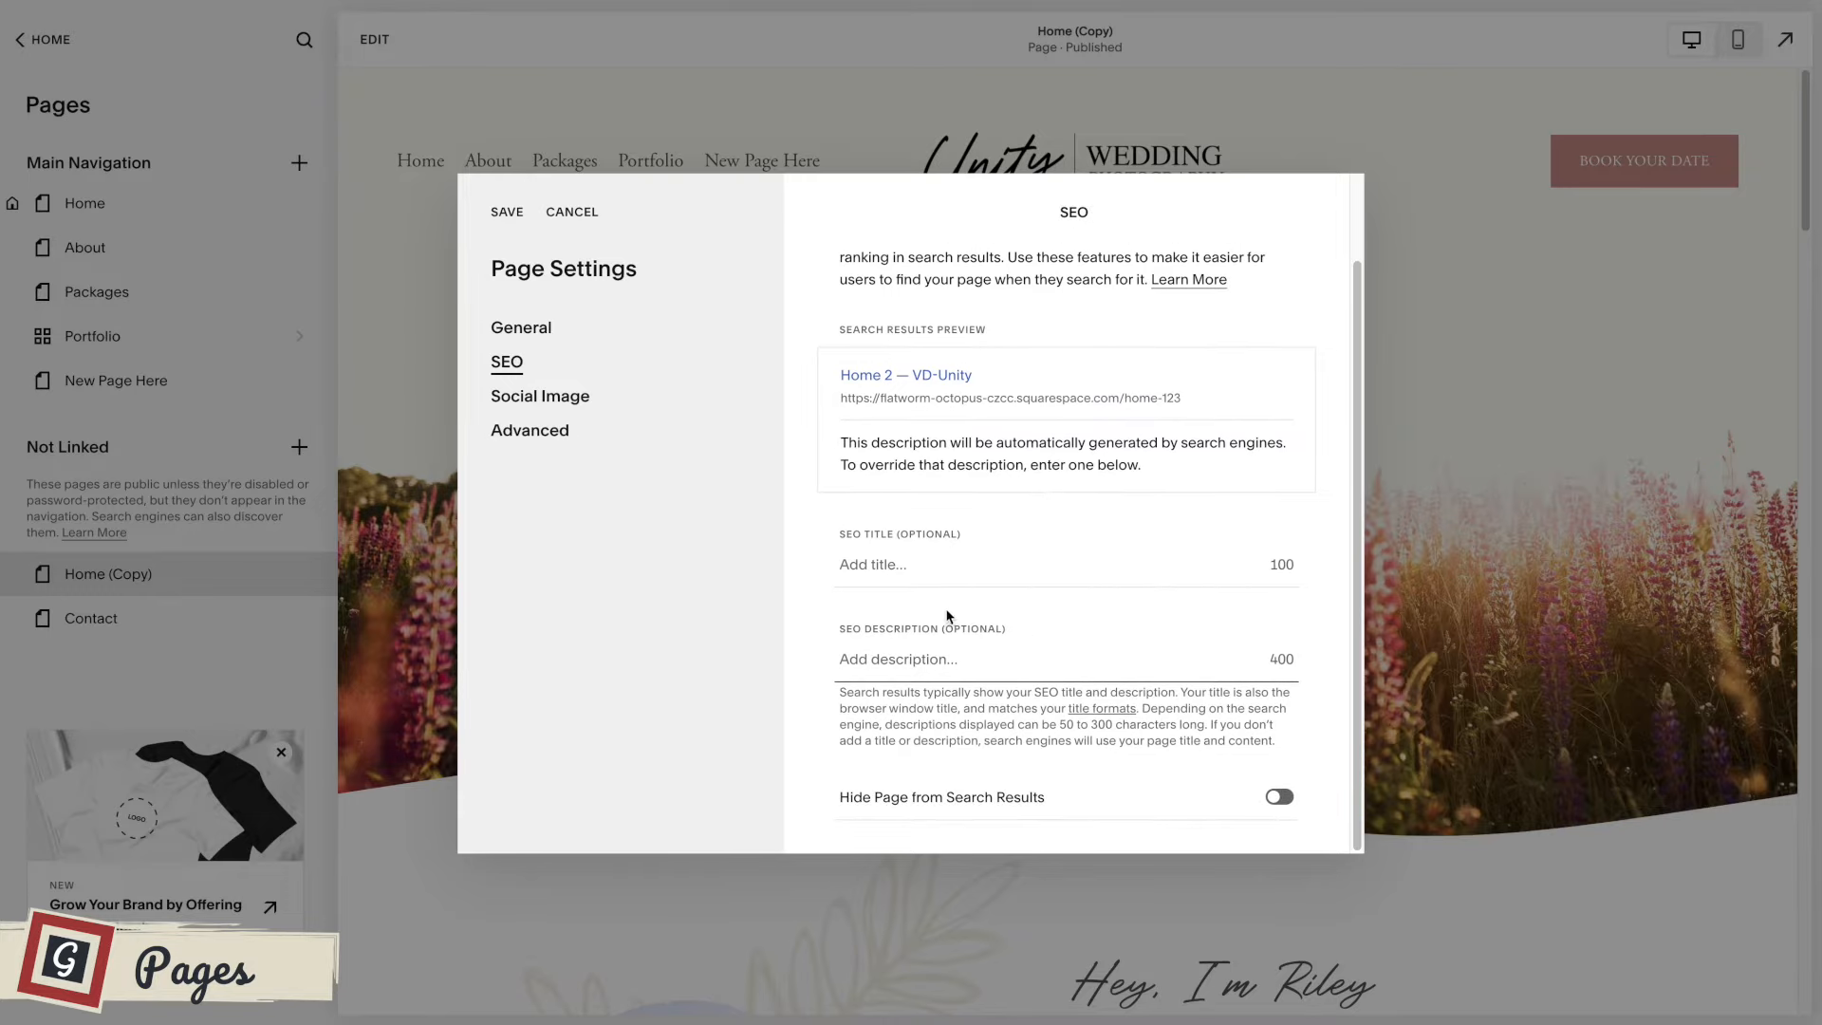
{"action": "scroll", "coordinate": [911, 619], "scroll_direction": "up", "scroll_amount": 1}
{"action": "left_click", "coordinate": [909, 657]}
Examine the social sharing image settings and the advanced page header code injection field of Home (Copy).
{"action": "left_click", "coordinate": [555, 406]}
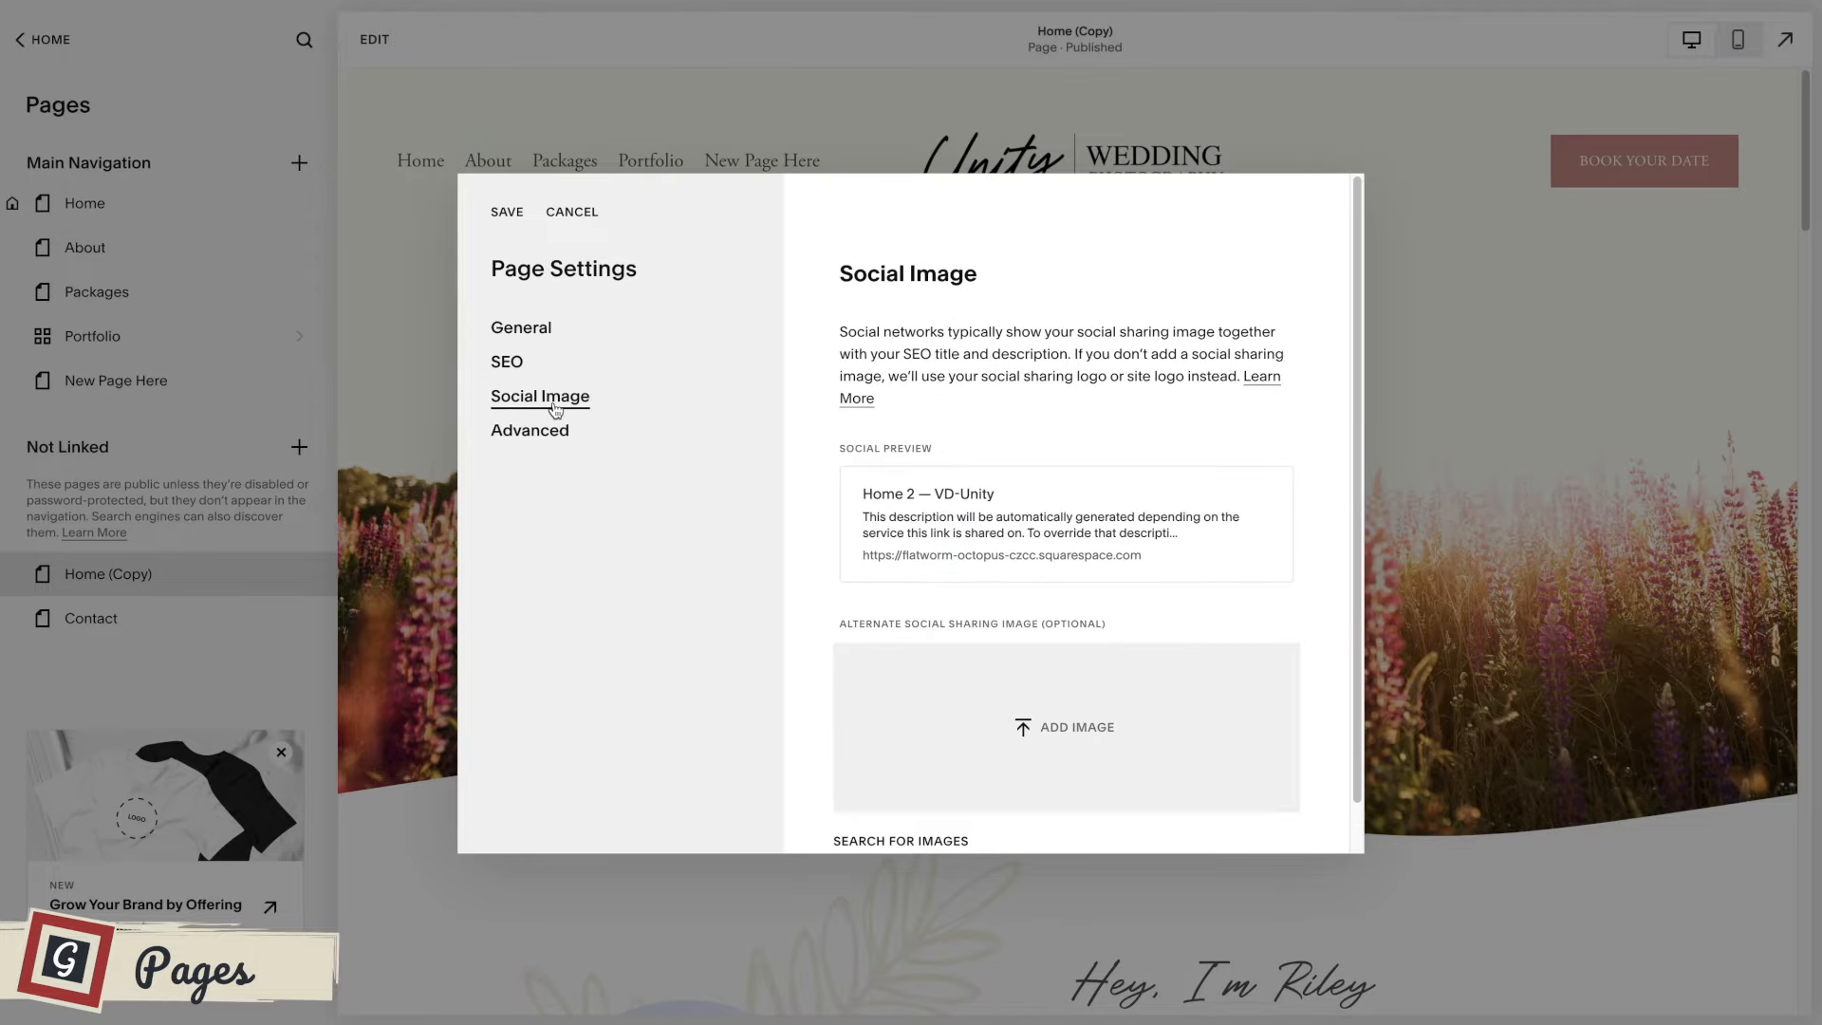
{"action": "scroll", "coordinate": [1020, 474], "scroll_direction": "down", "scroll_amount": 1}
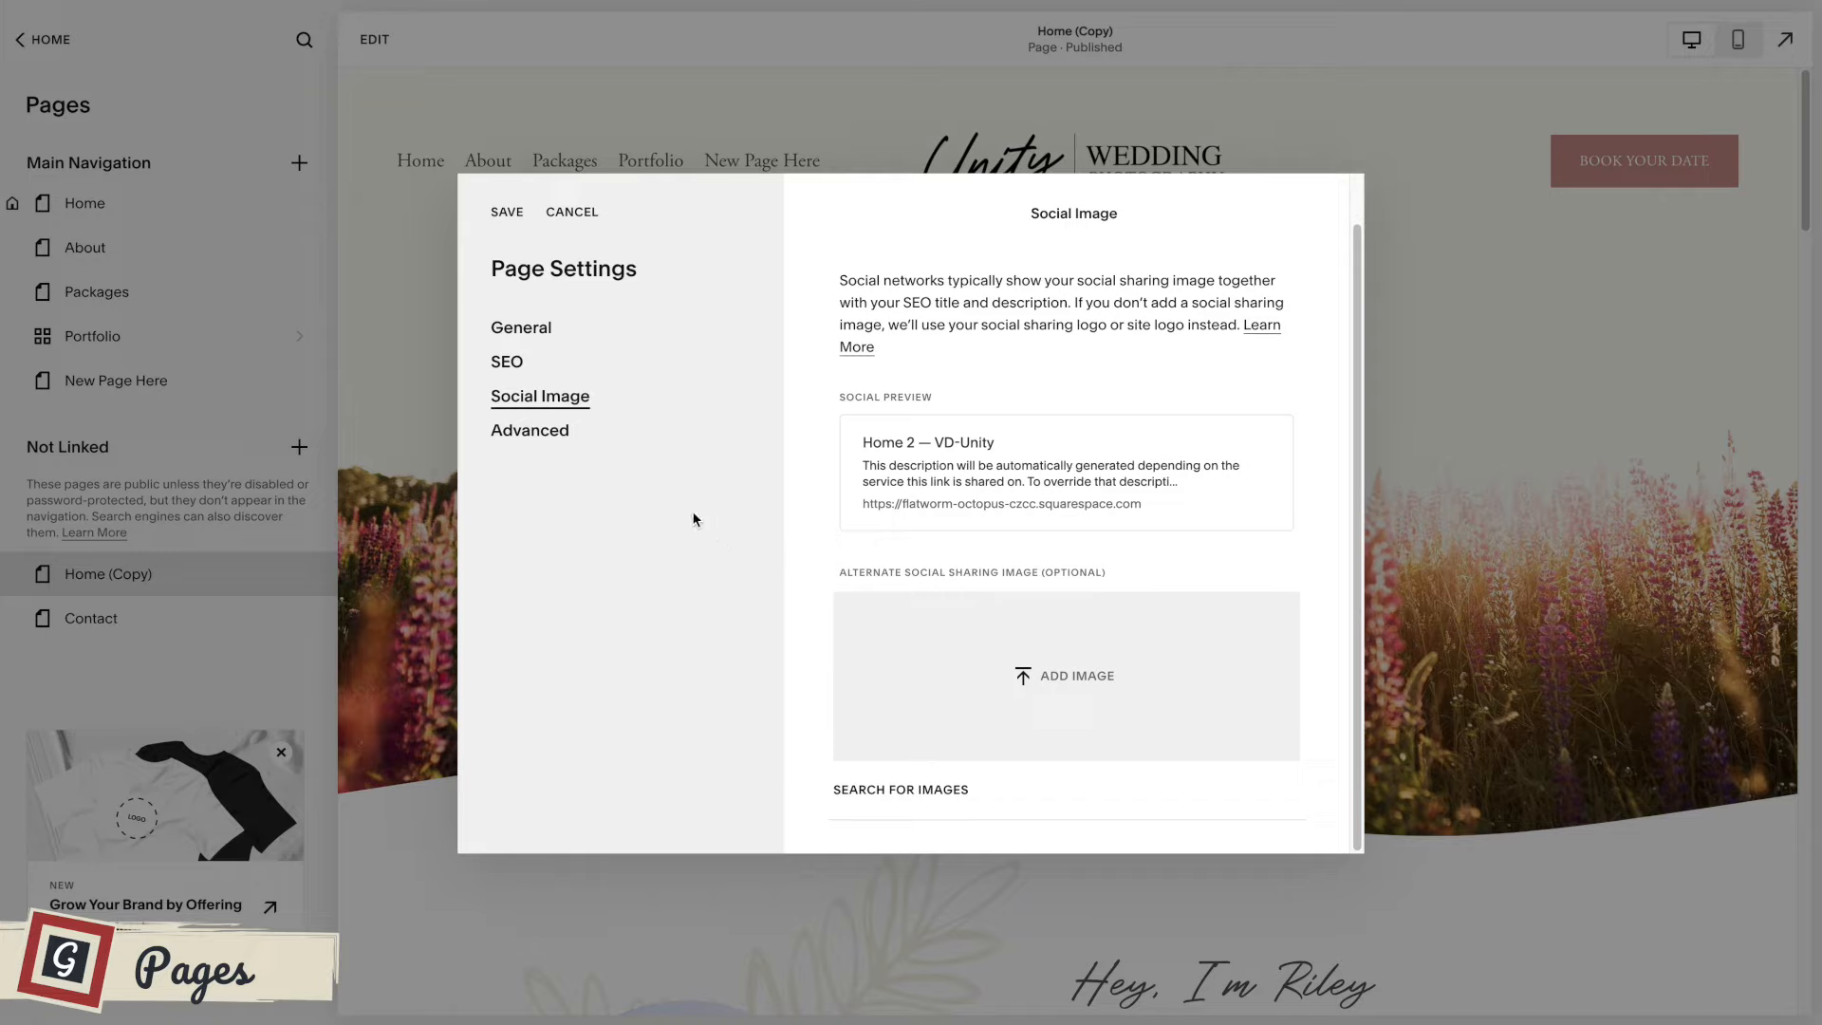
{"action": "left_click", "coordinate": [560, 437]}
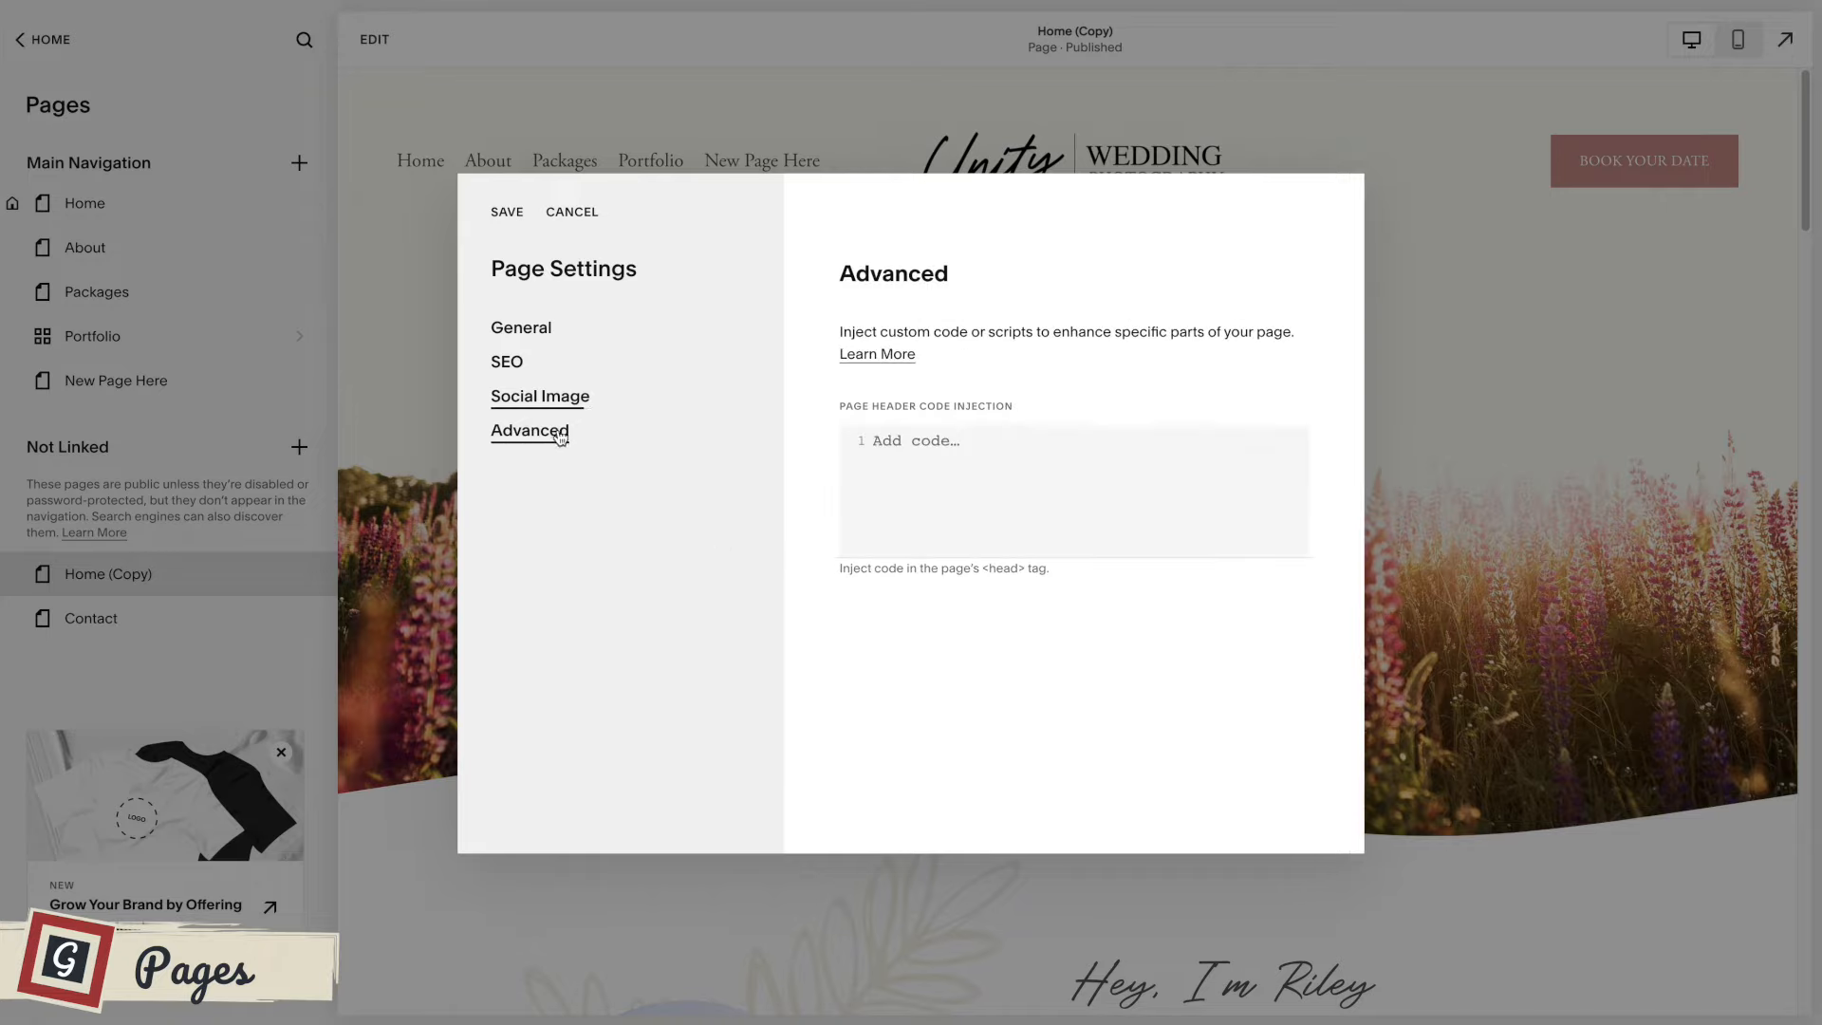
{"action": "left_click", "coordinate": [979, 451]}
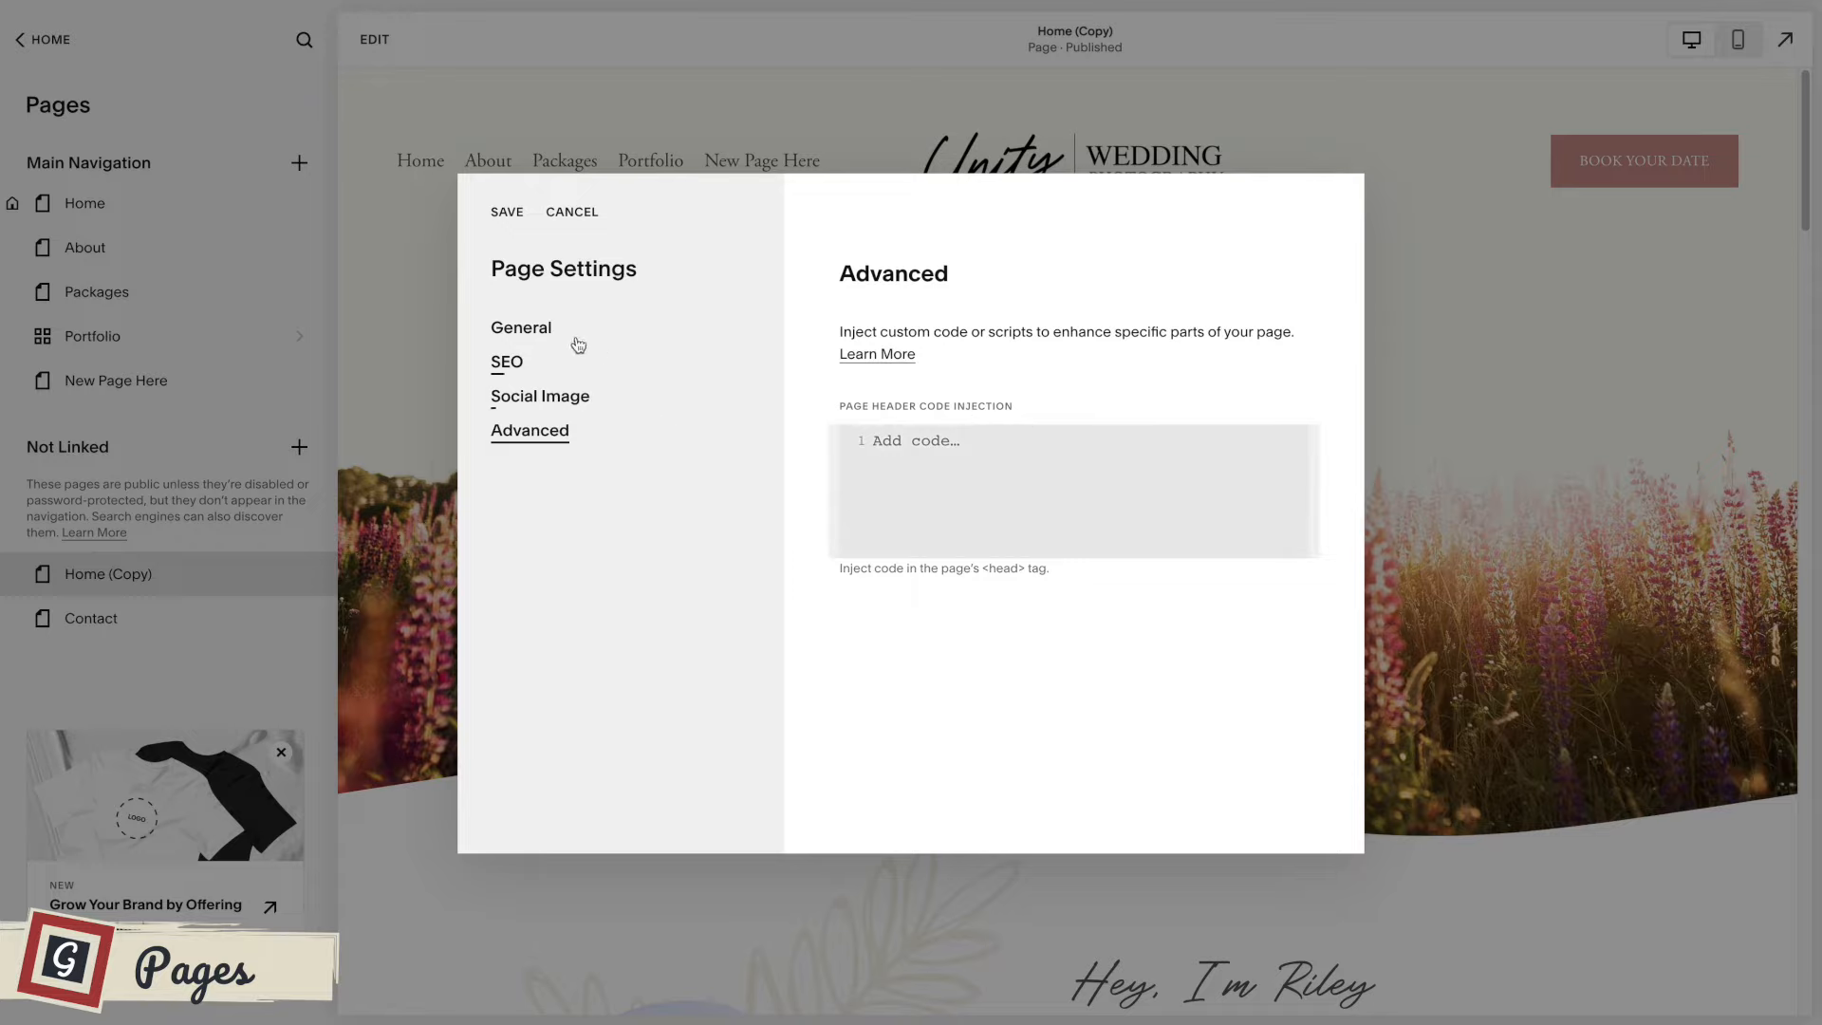
Return to the general page settings of Home (Copy) and close them, discarding all changes.
{"action": "left_click", "coordinate": [513, 332]}
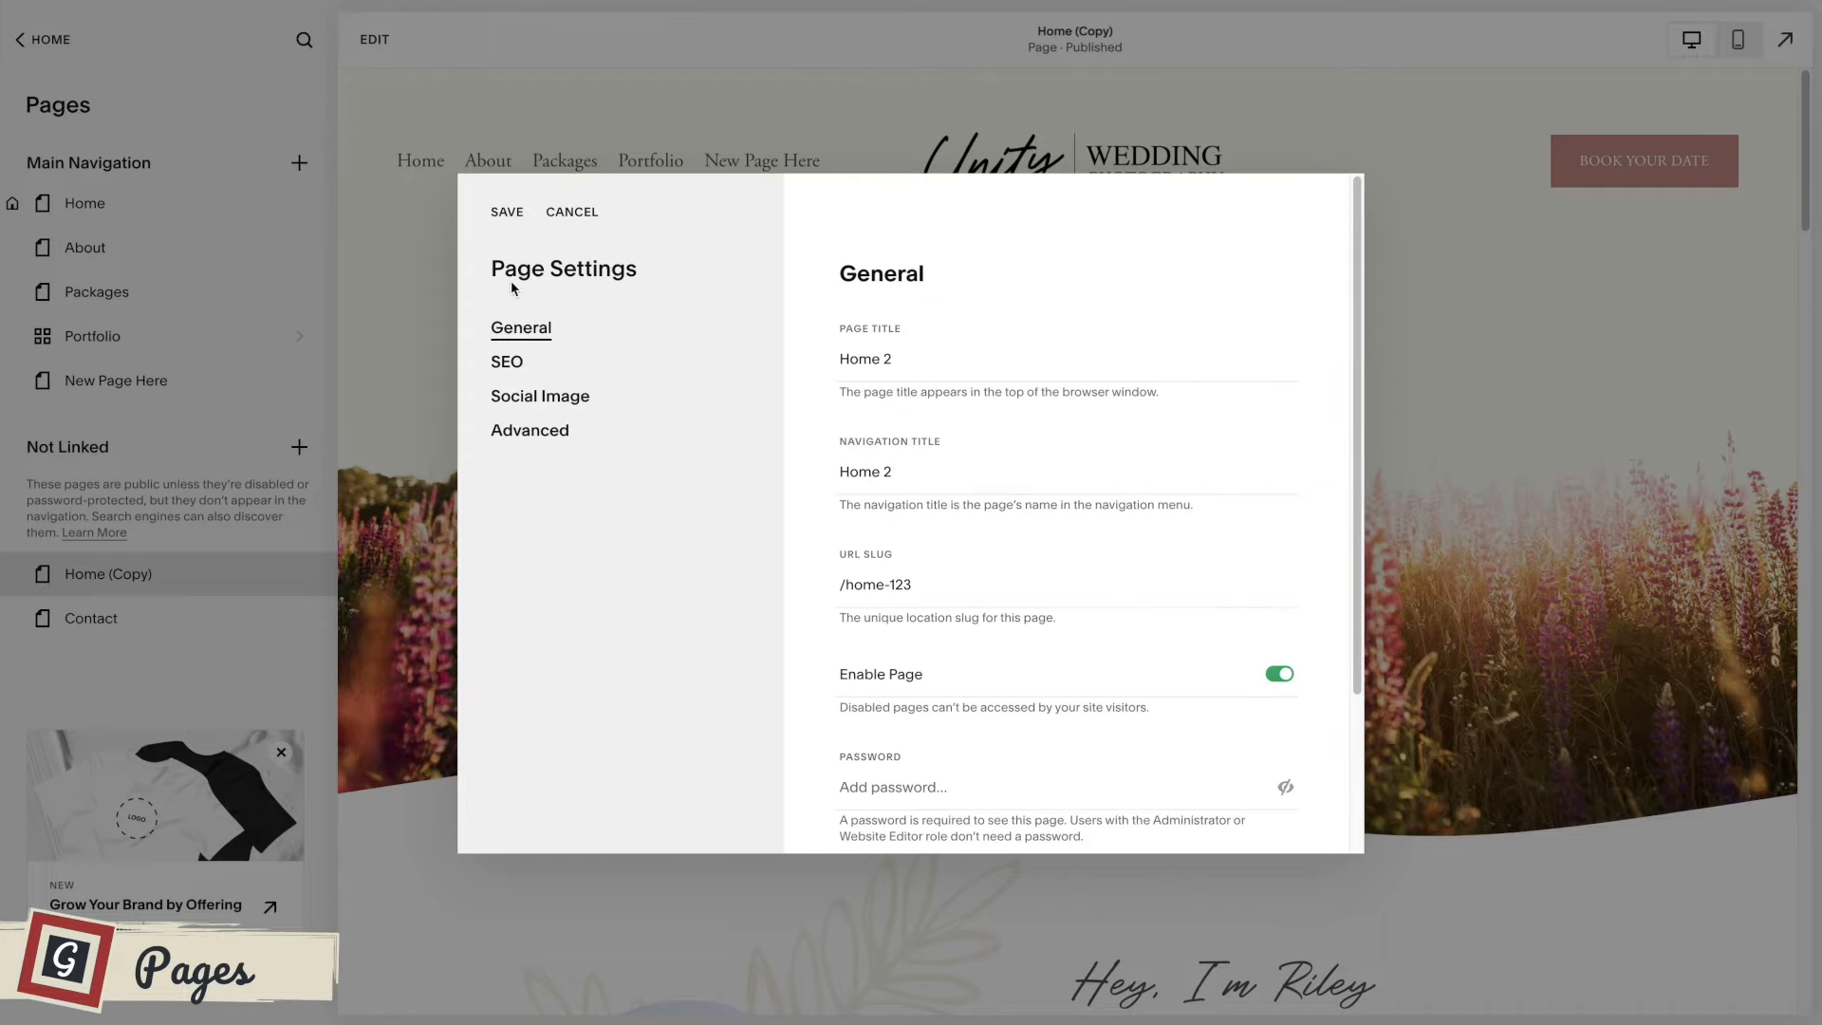
{"action": "left_click", "coordinate": [579, 212]}
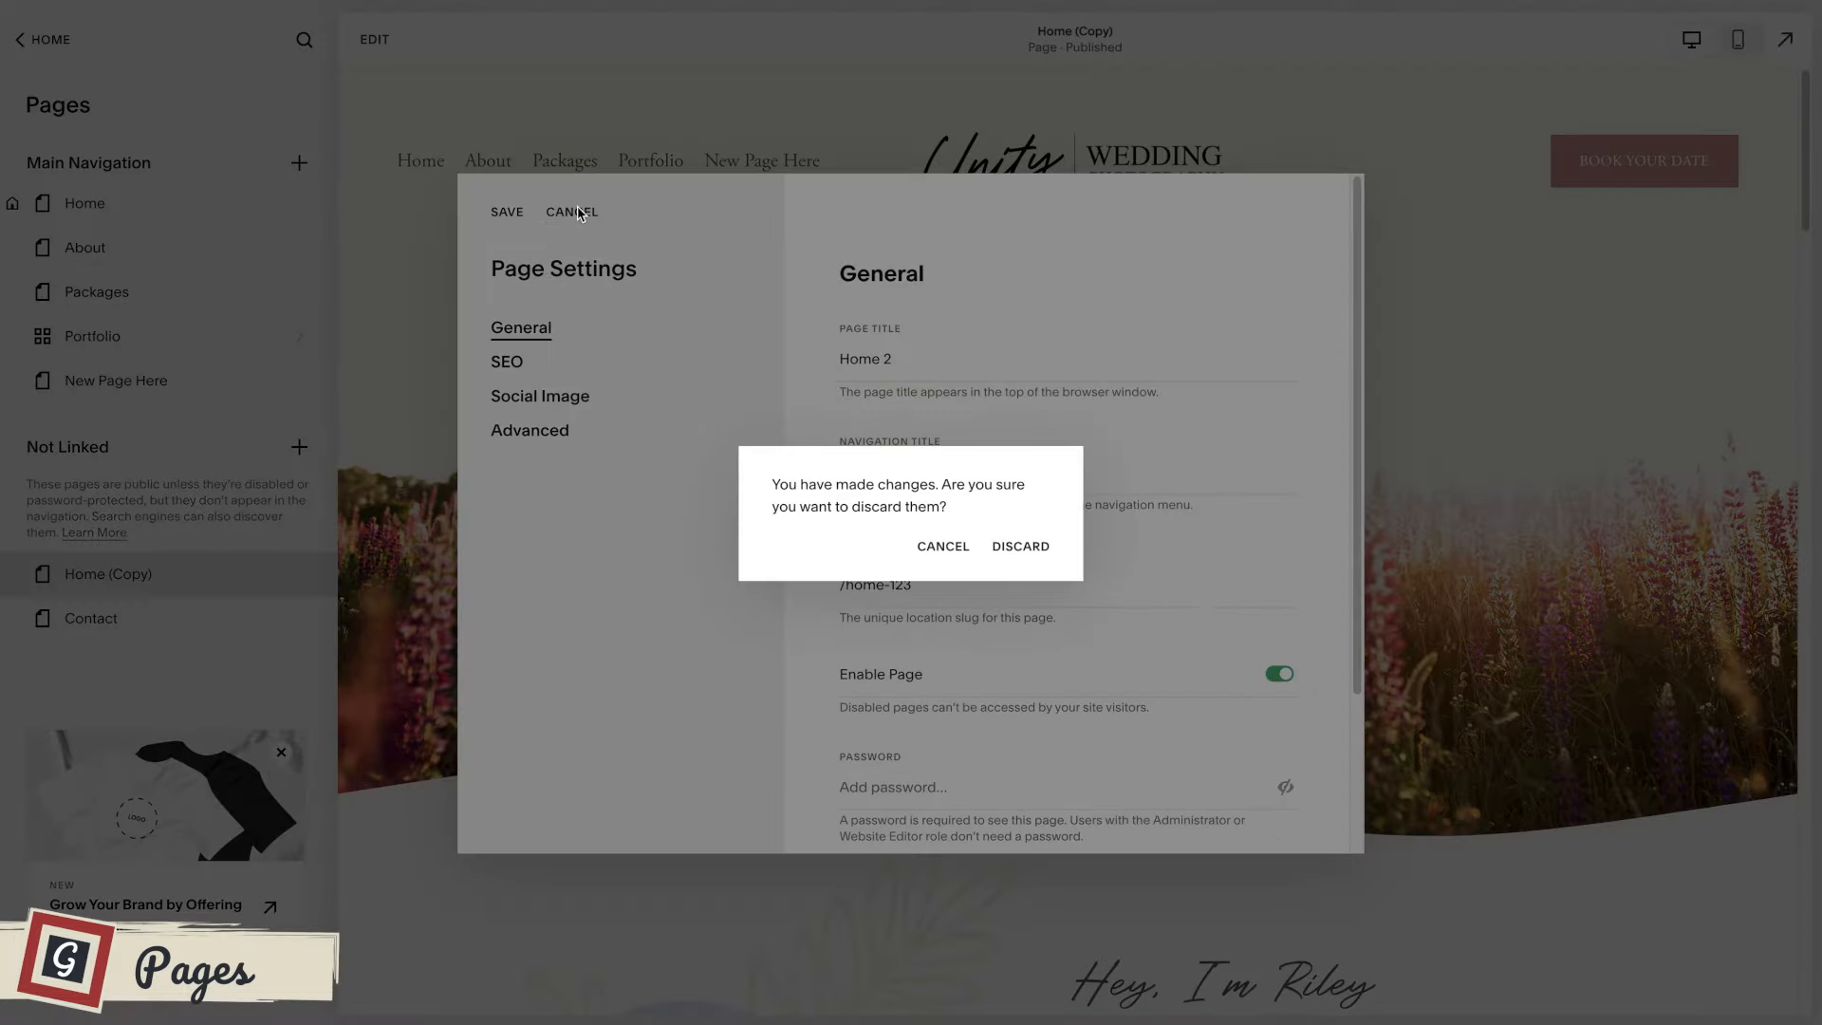
{"action": "left_click", "coordinate": [1032, 547]}
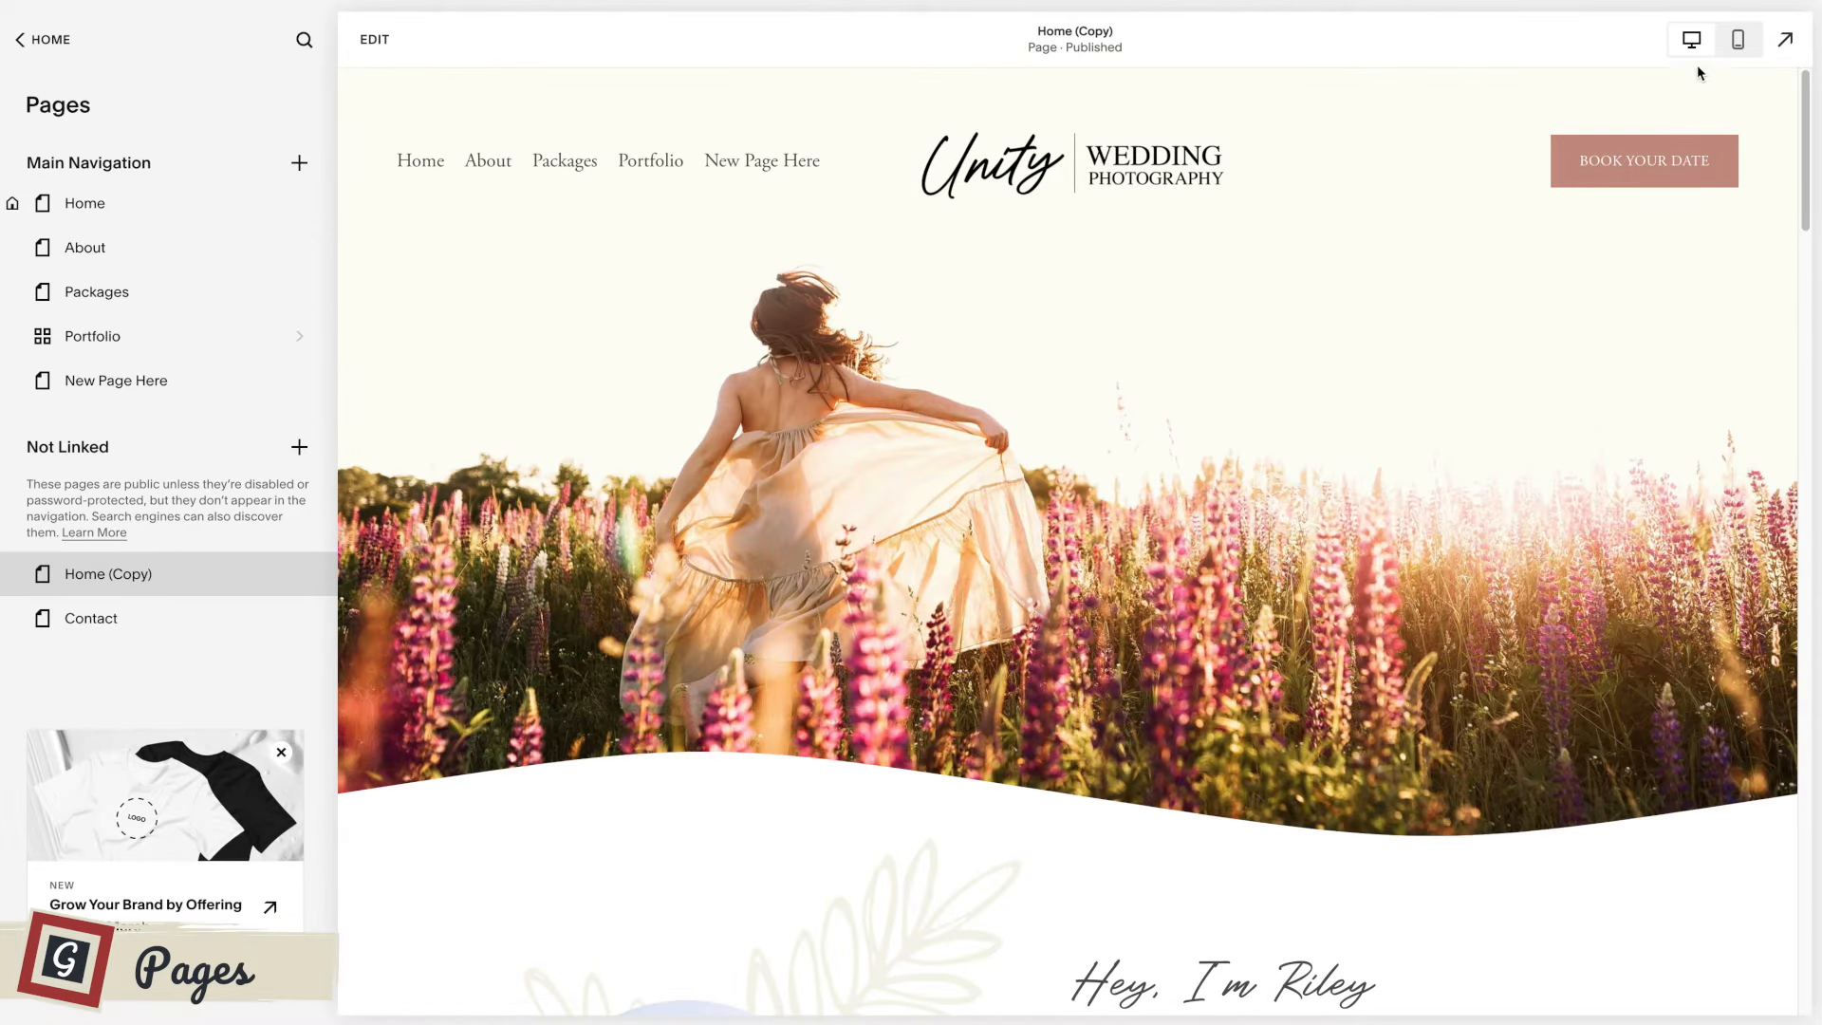
In the mobile preview, move New Page Here directly below Home in the main navigation, check the site menu and return to desktop view.
{"action": "left_click", "coordinate": [1740, 43]}
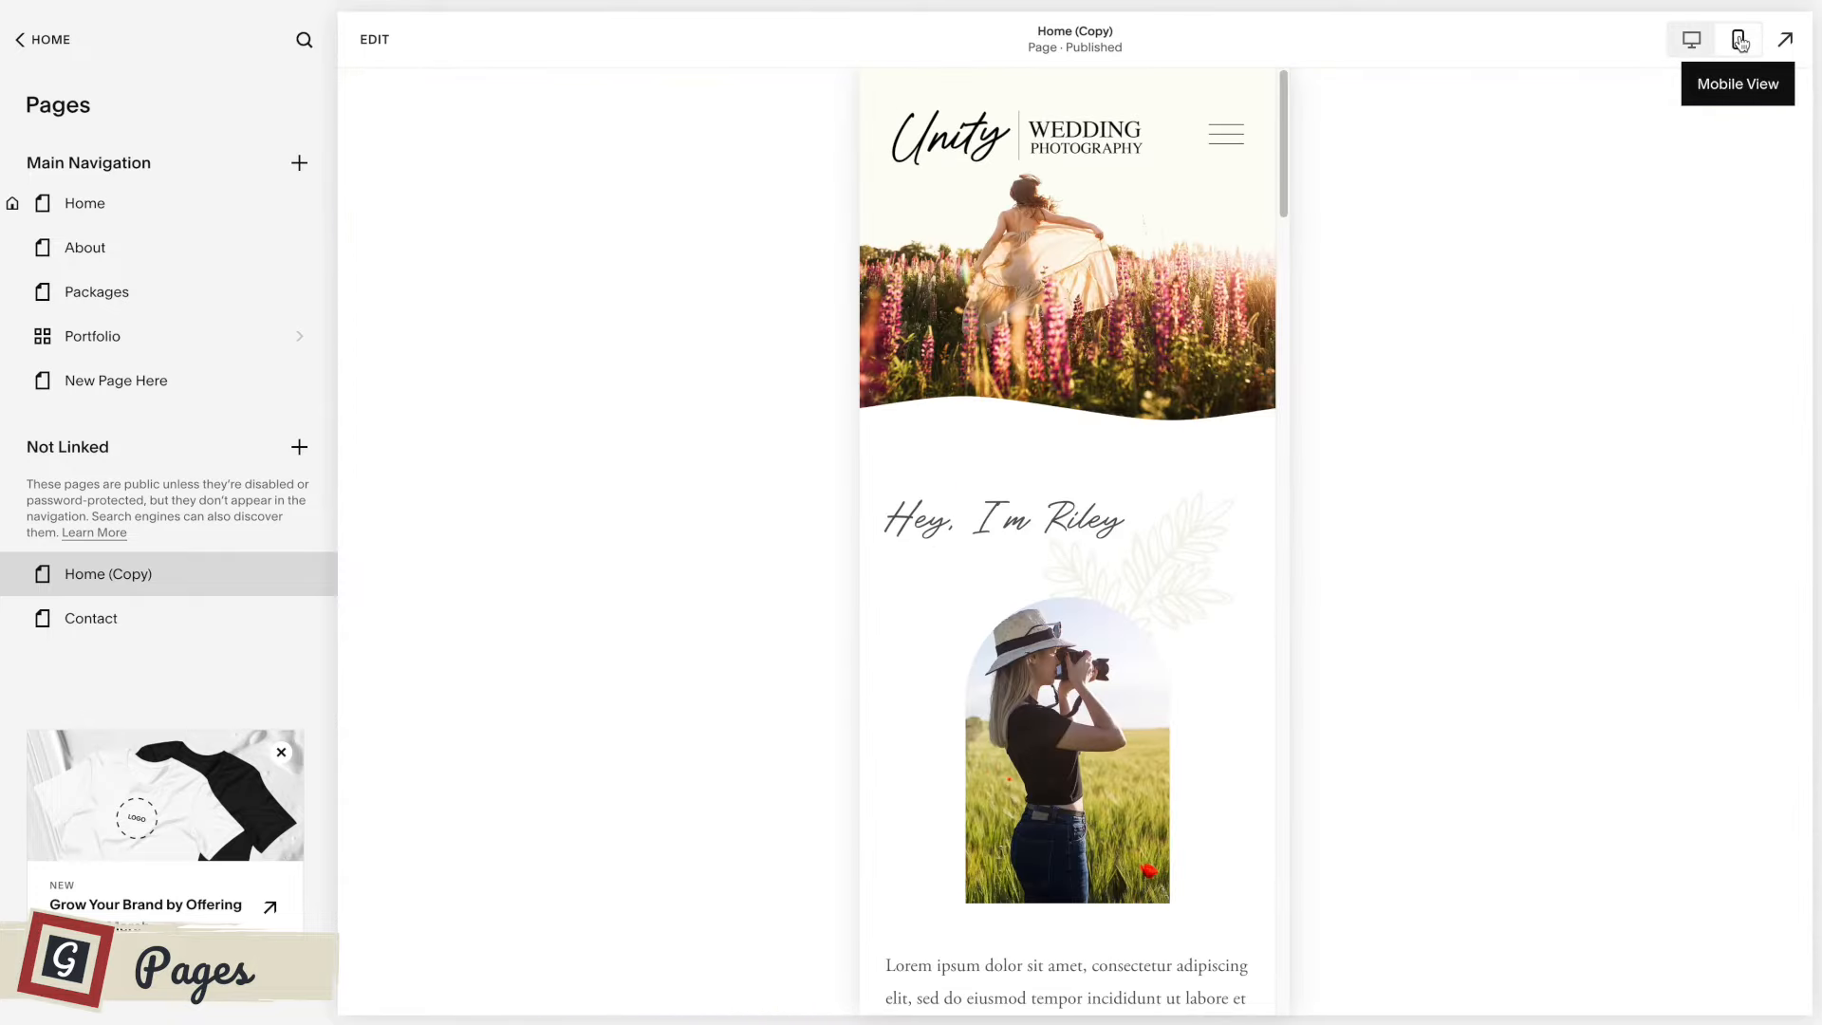
{"action": "left_click", "coordinate": [1224, 142]}
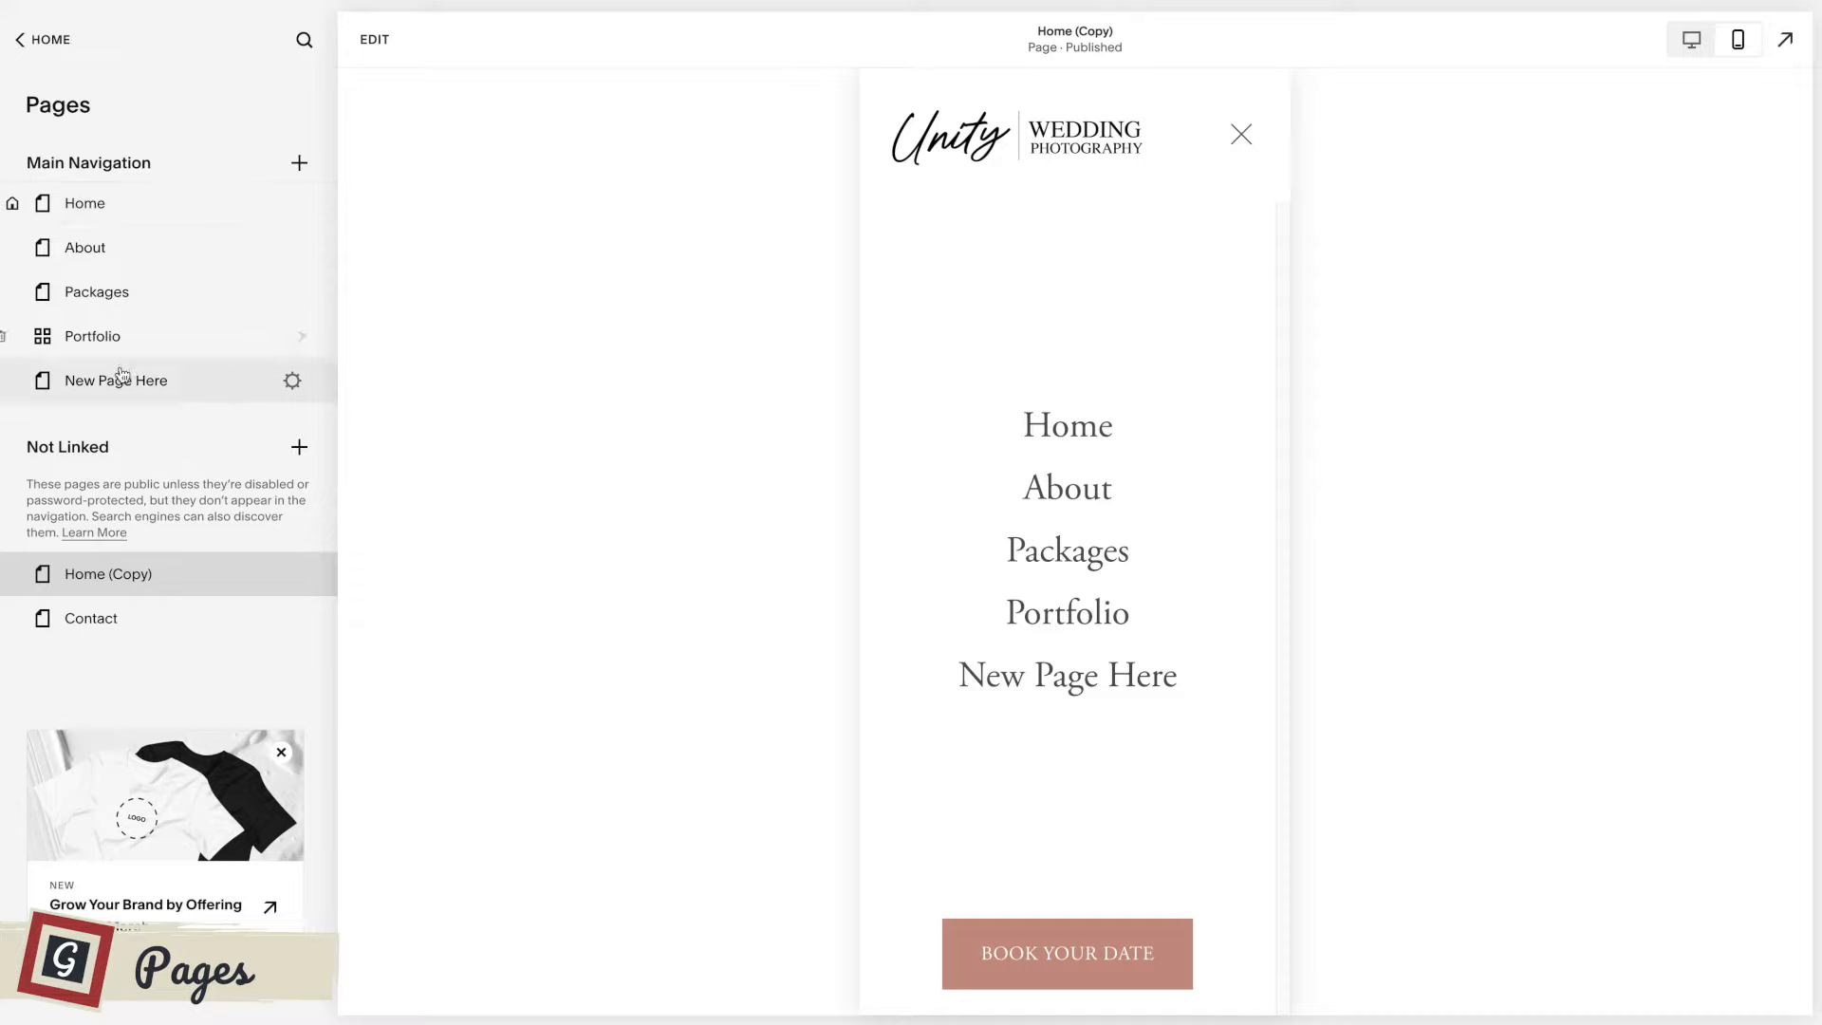
{"action": "left_click_drag", "start_coordinate": [131, 379], "coordinate": [126, 293]}
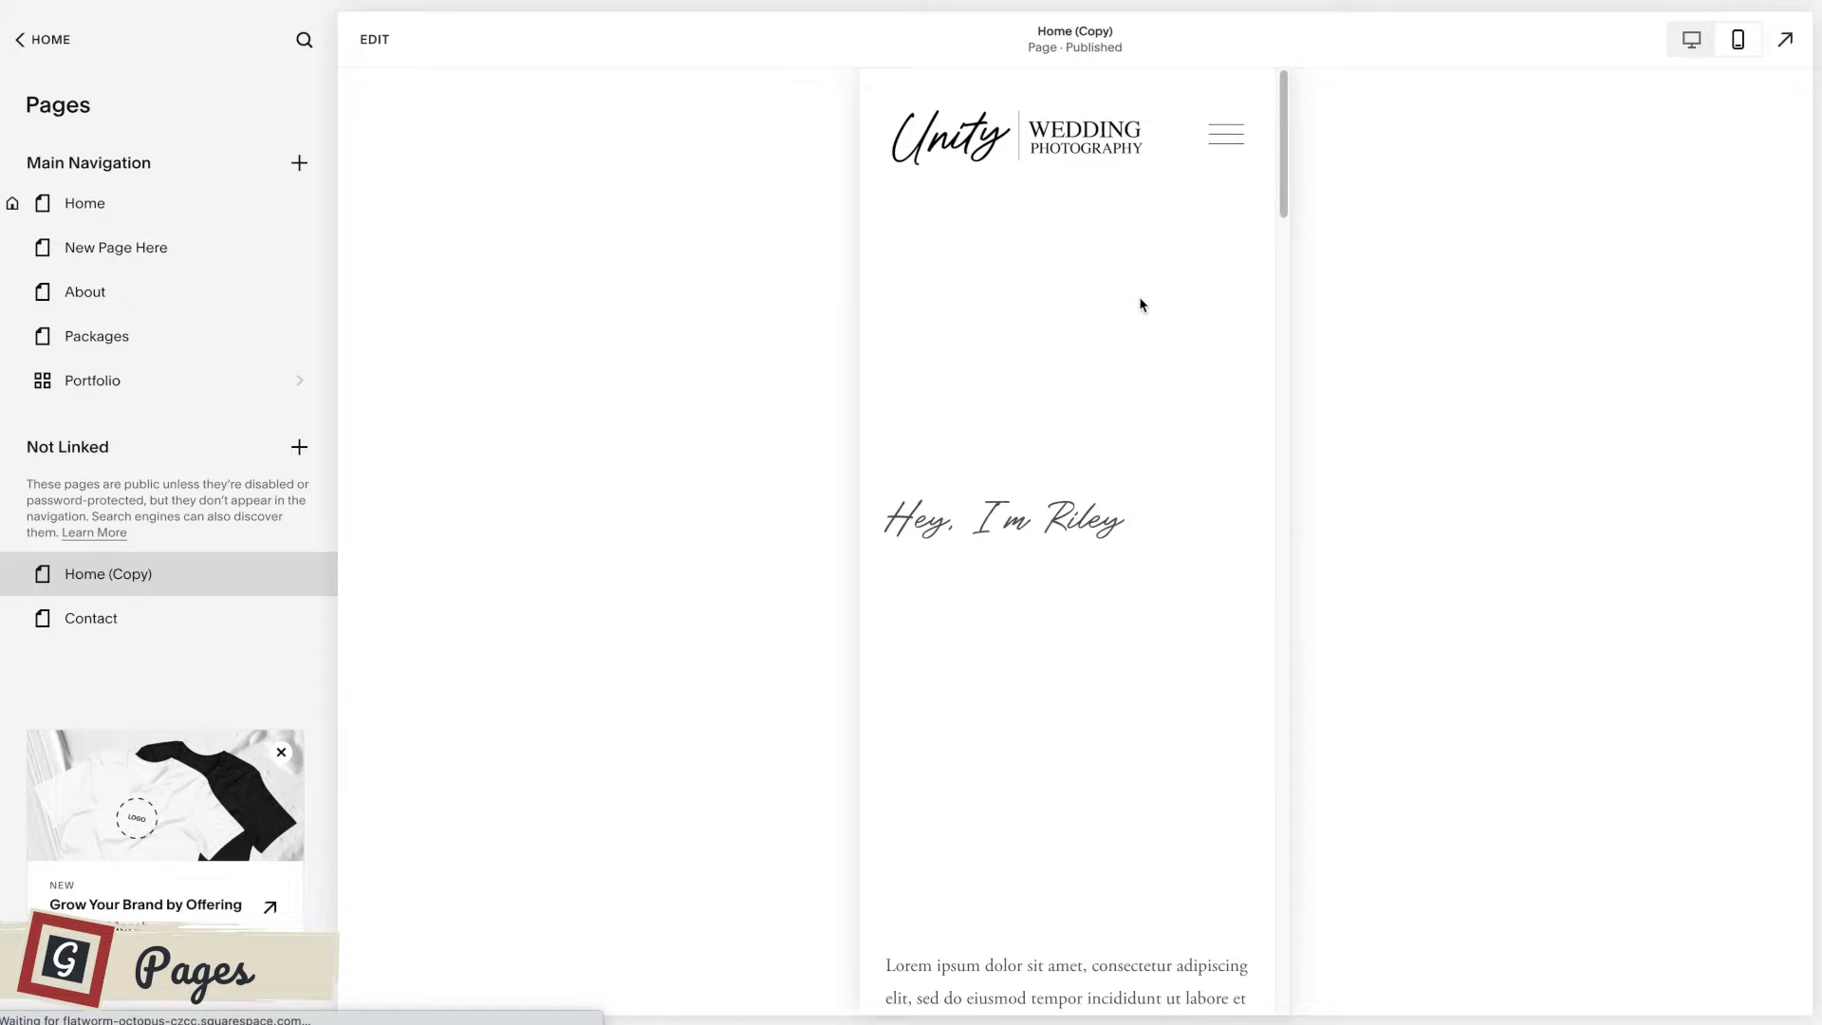
{"action": "left_click", "coordinate": [1226, 138]}
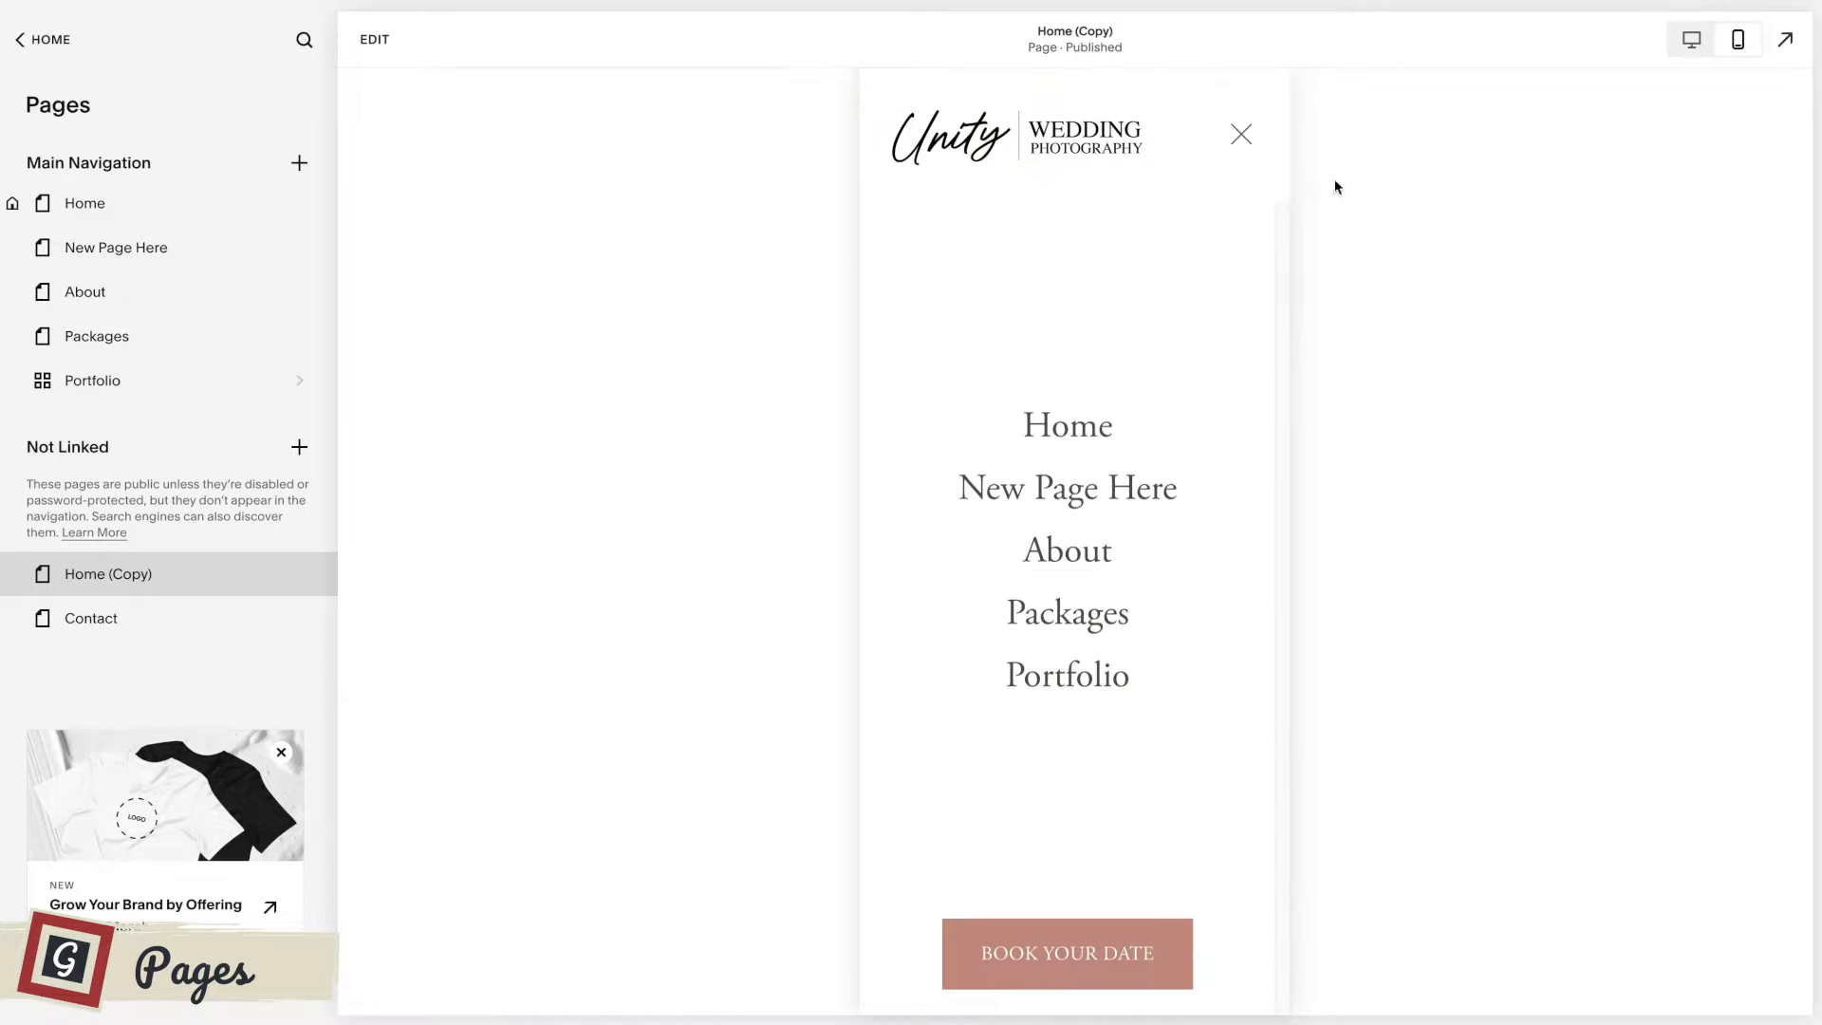
{"action": "left_click", "coordinate": [1243, 136]}
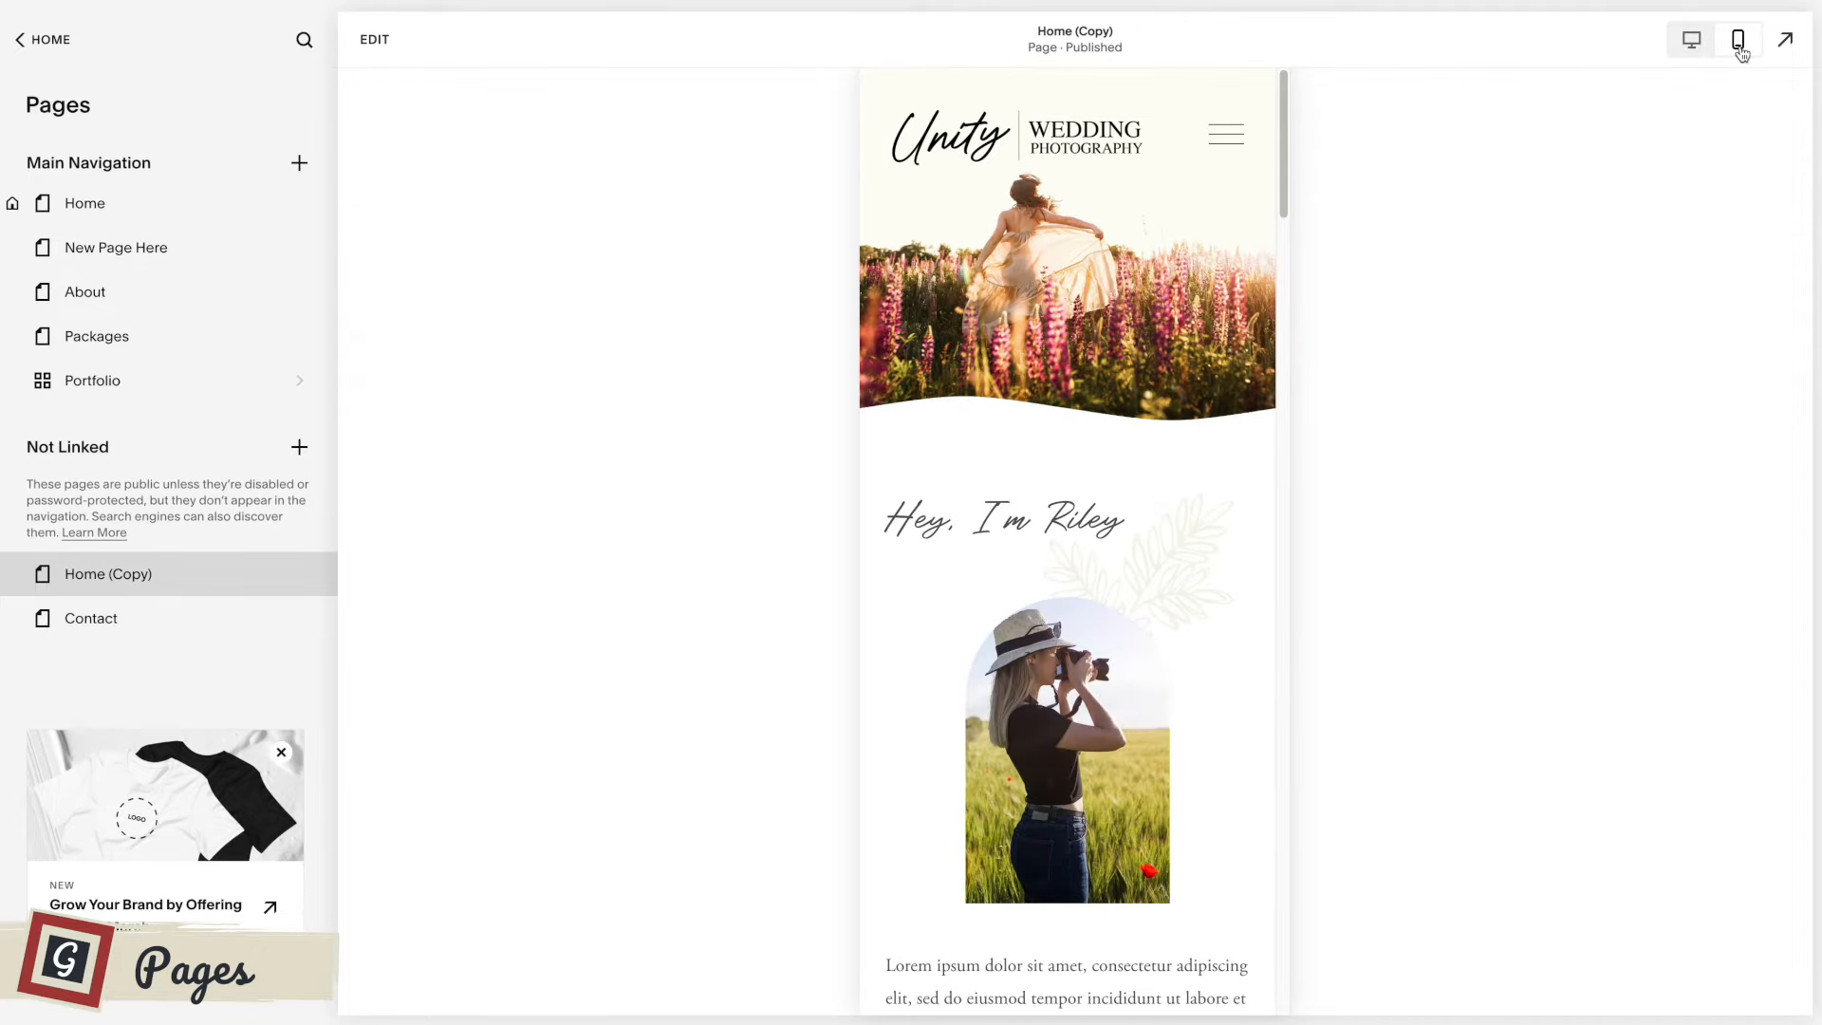
{"action": "left_click", "coordinate": [1690, 39]}
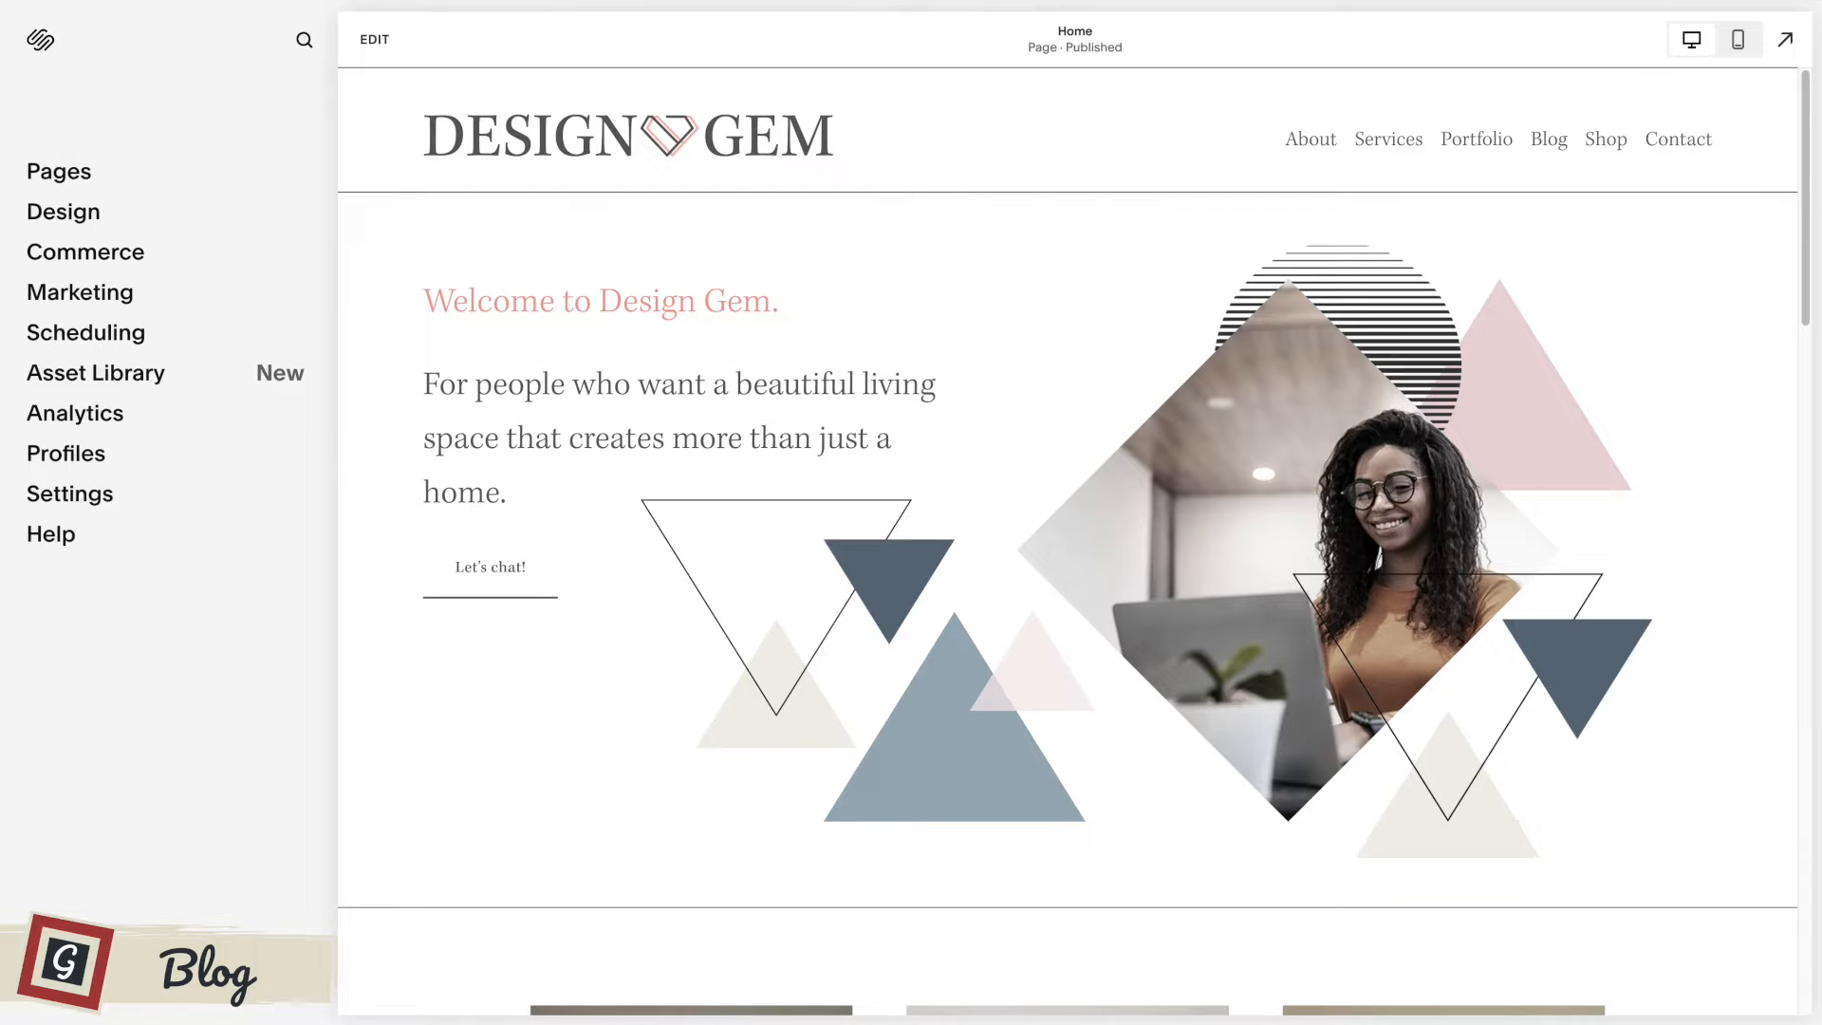
Add a blog to the Design Gem site's main navigation using the layout with images beside the post titles, keeping its default name.
{"action": "left_click", "coordinate": [73, 180]}
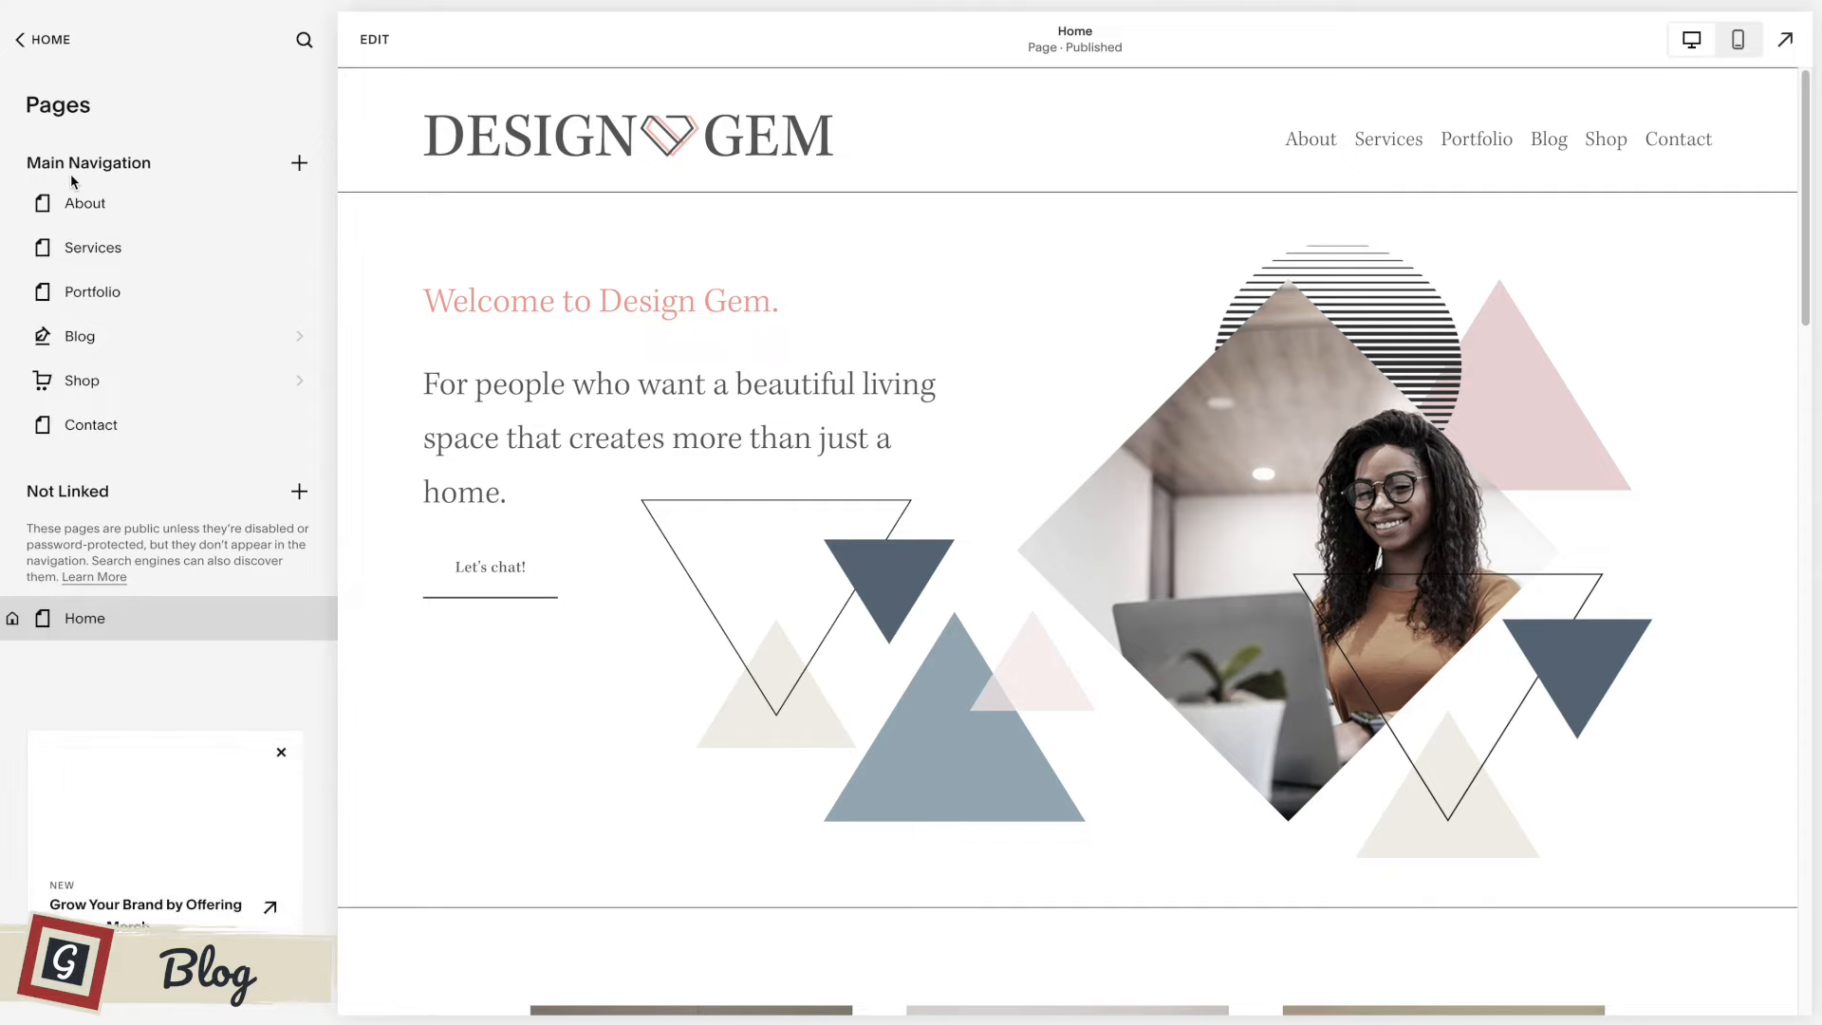
{"action": "left_click", "coordinate": [300, 165]}
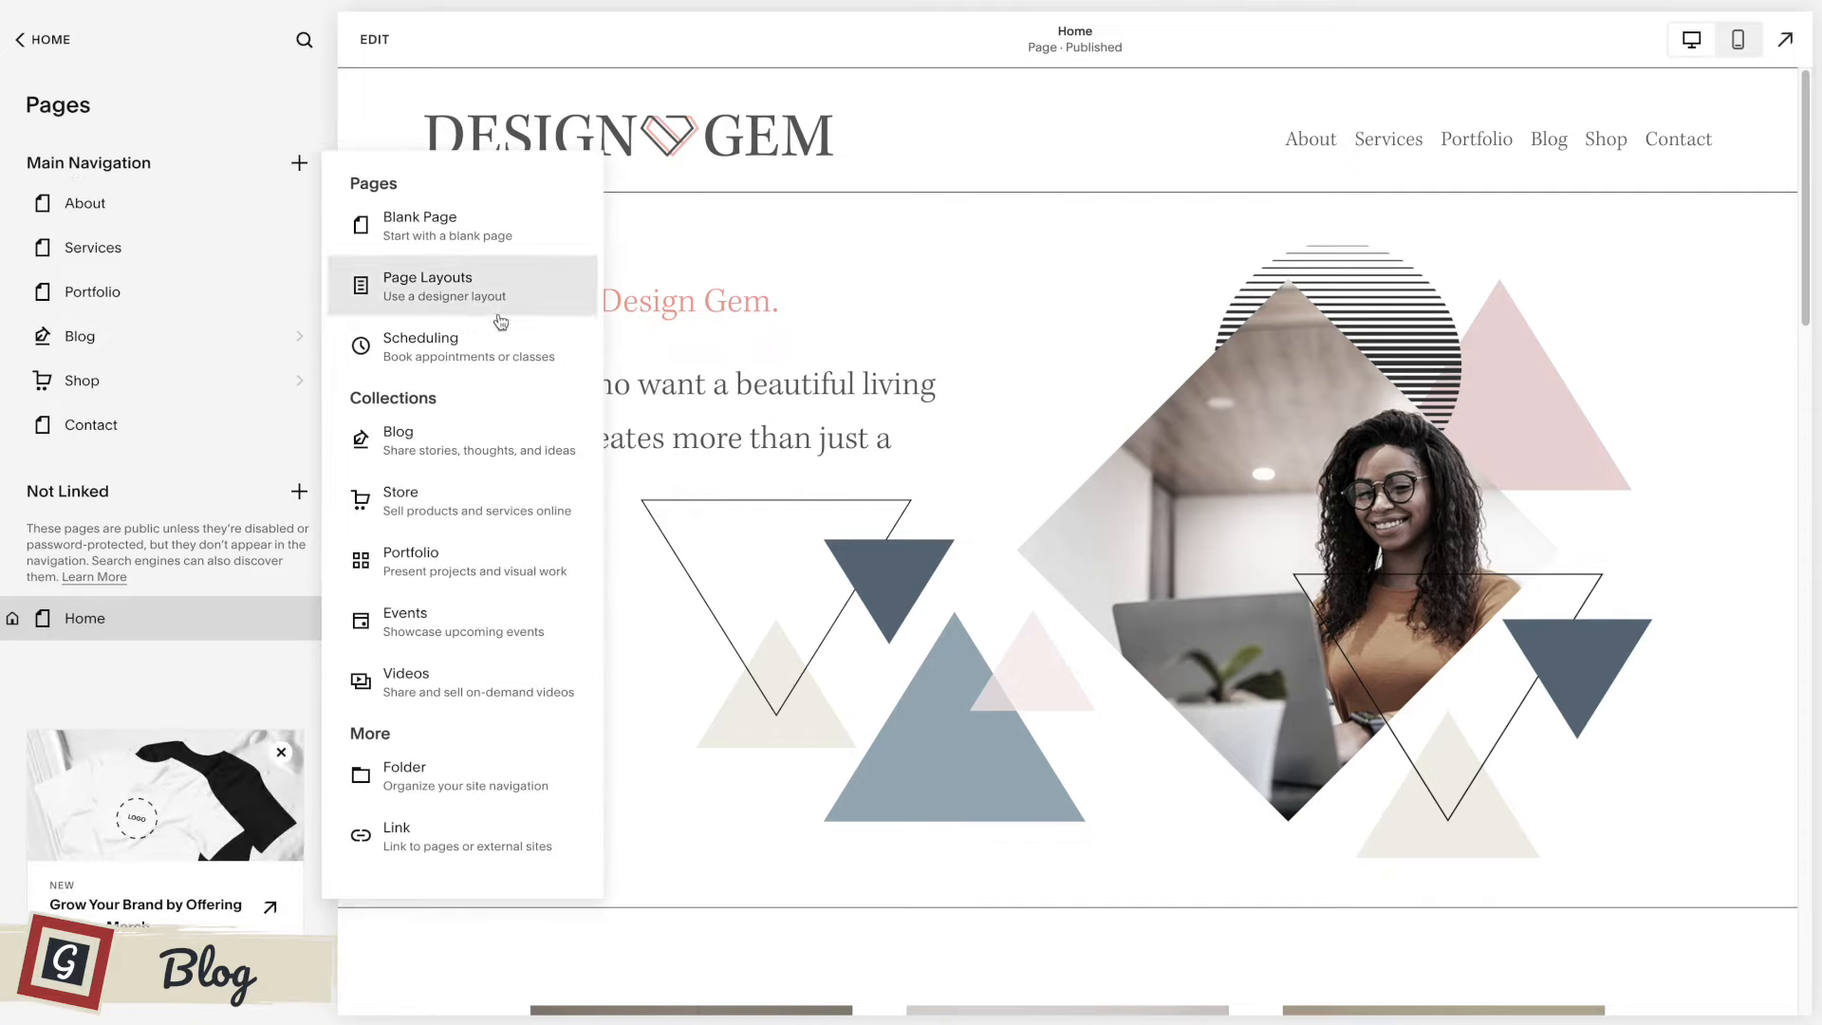
{"action": "left_click", "coordinate": [464, 450]}
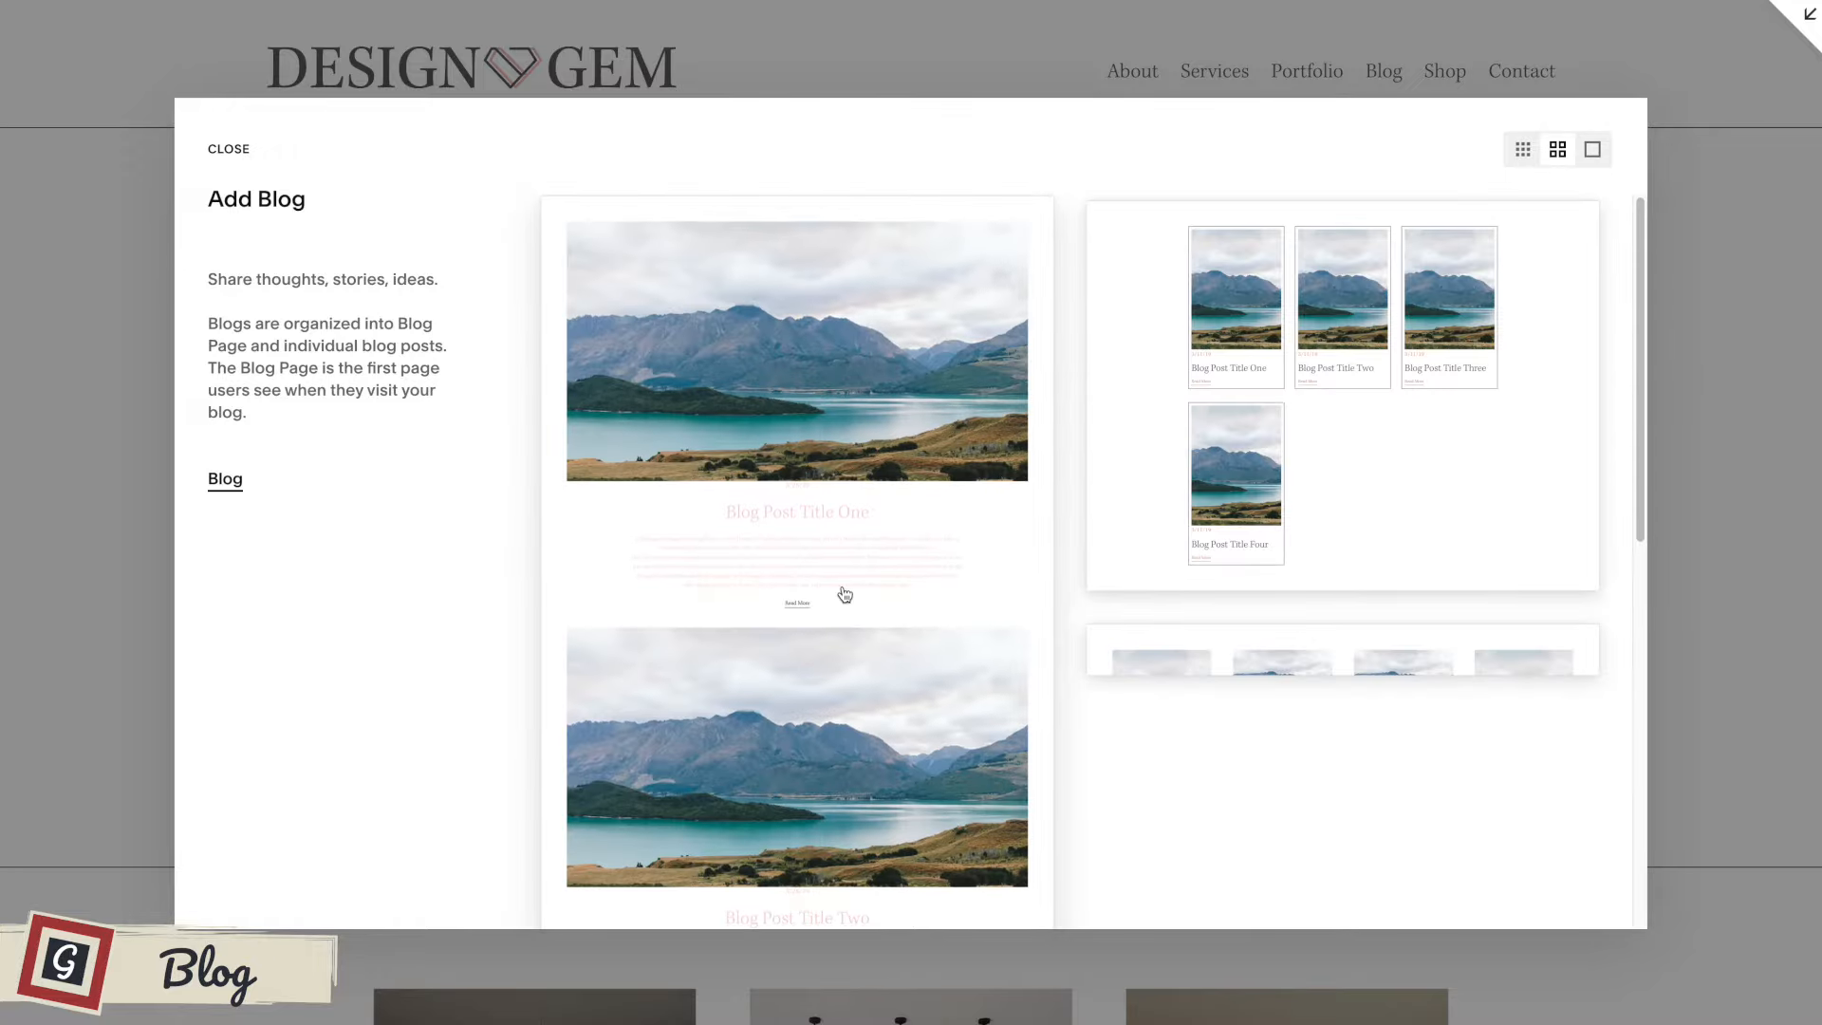
{"action": "scroll", "coordinate": [843, 595], "scroll_direction": "down", "scroll_amount": 8}
{"action": "scroll", "coordinate": [843, 596], "scroll_direction": "up", "scroll_amount": 8}
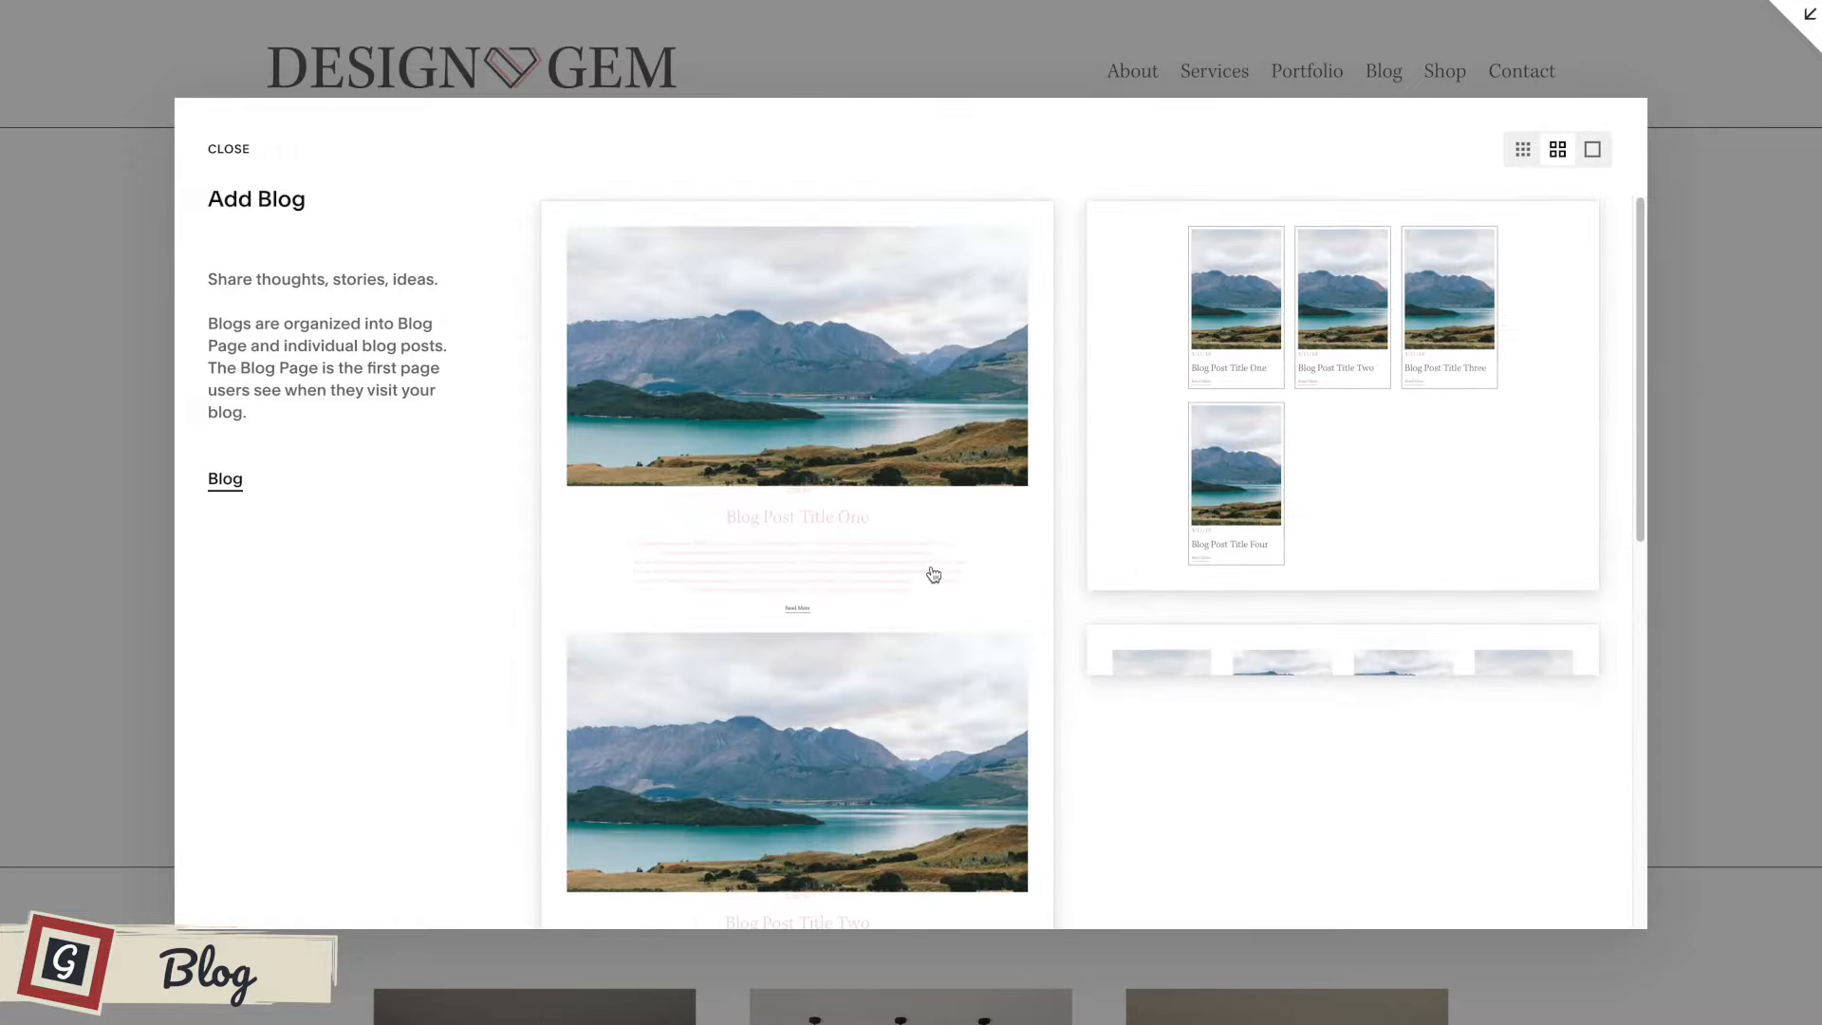
{"action": "scroll", "coordinate": [1207, 444], "scroll_direction": "down", "scroll_amount": 8}
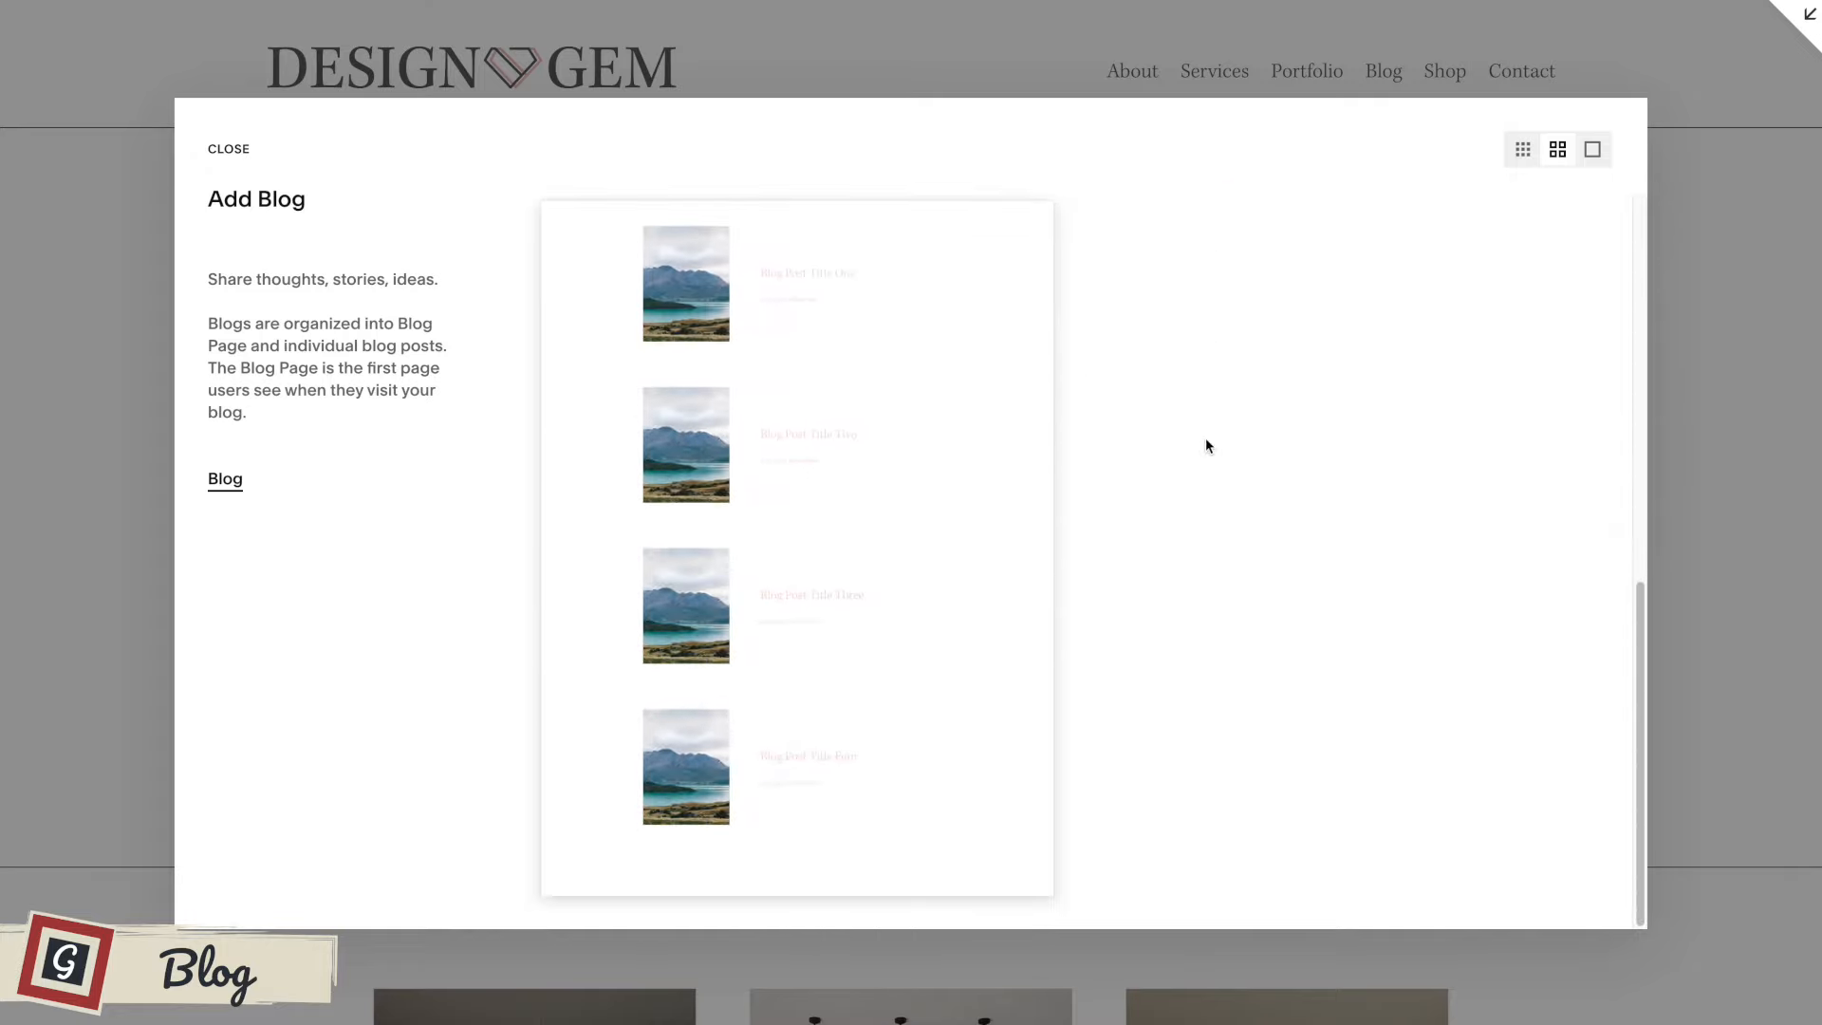
{"action": "scroll", "coordinate": [1111, 376], "scroll_direction": "up", "scroll_amount": 8}
{"action": "scroll", "coordinate": [874, 618], "scroll_direction": "down", "scroll_amount": 6}
{"action": "scroll", "coordinate": [901, 584], "scroll_direction": "down", "scroll_amount": 2}
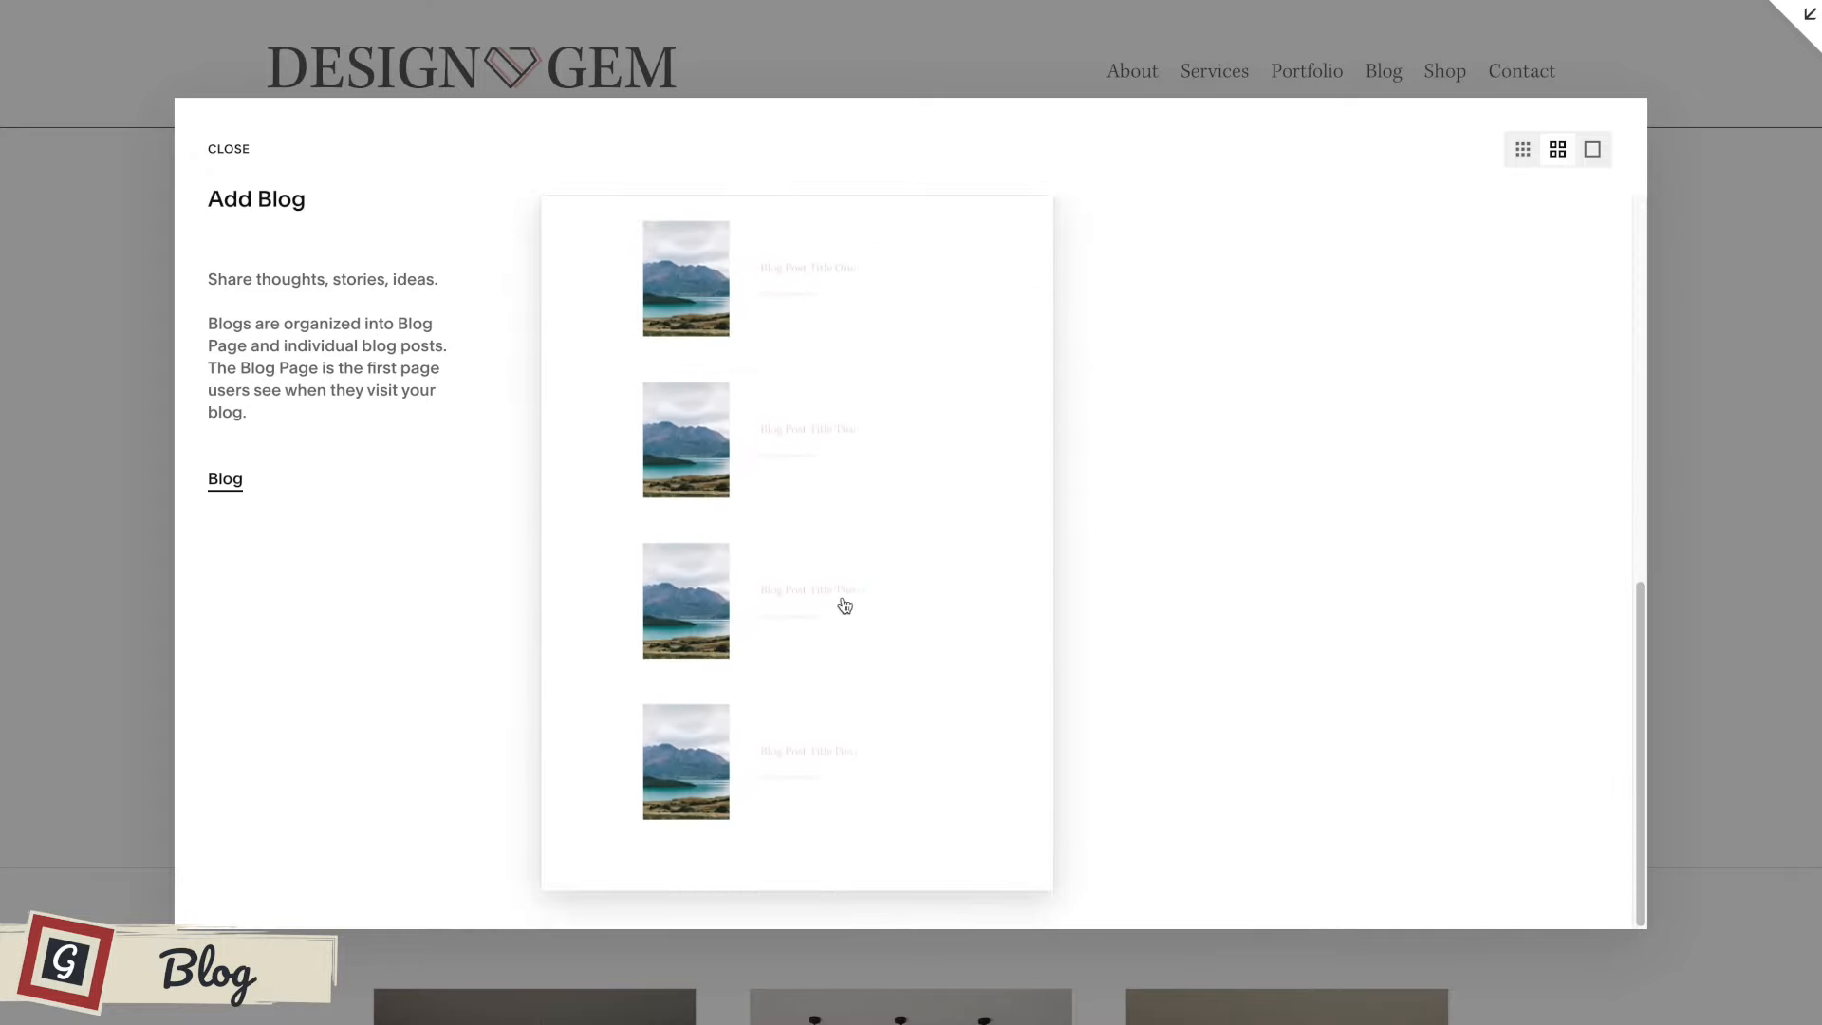
{"action": "scroll", "coordinate": [841, 602], "scroll_direction": "up", "scroll_amount": 4}
{"action": "left_click", "coordinate": [935, 576]}
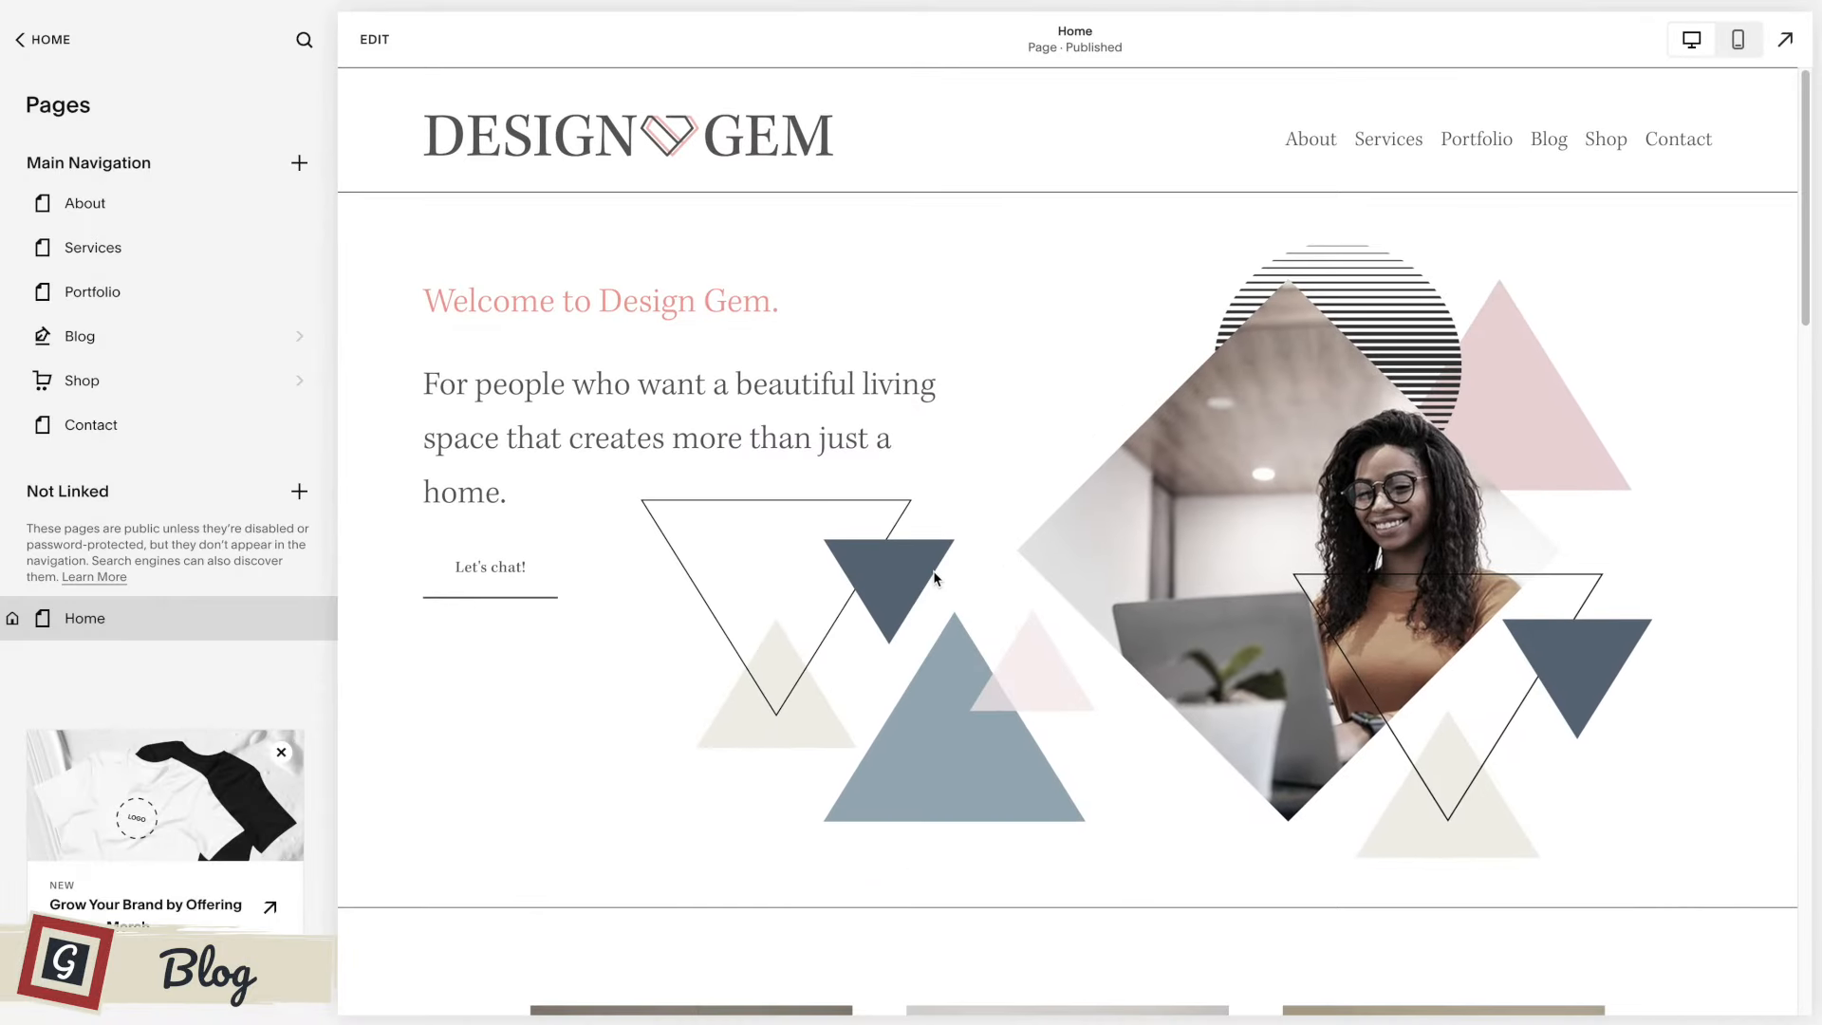
{"action": "left_click", "coordinate": [139, 199]}
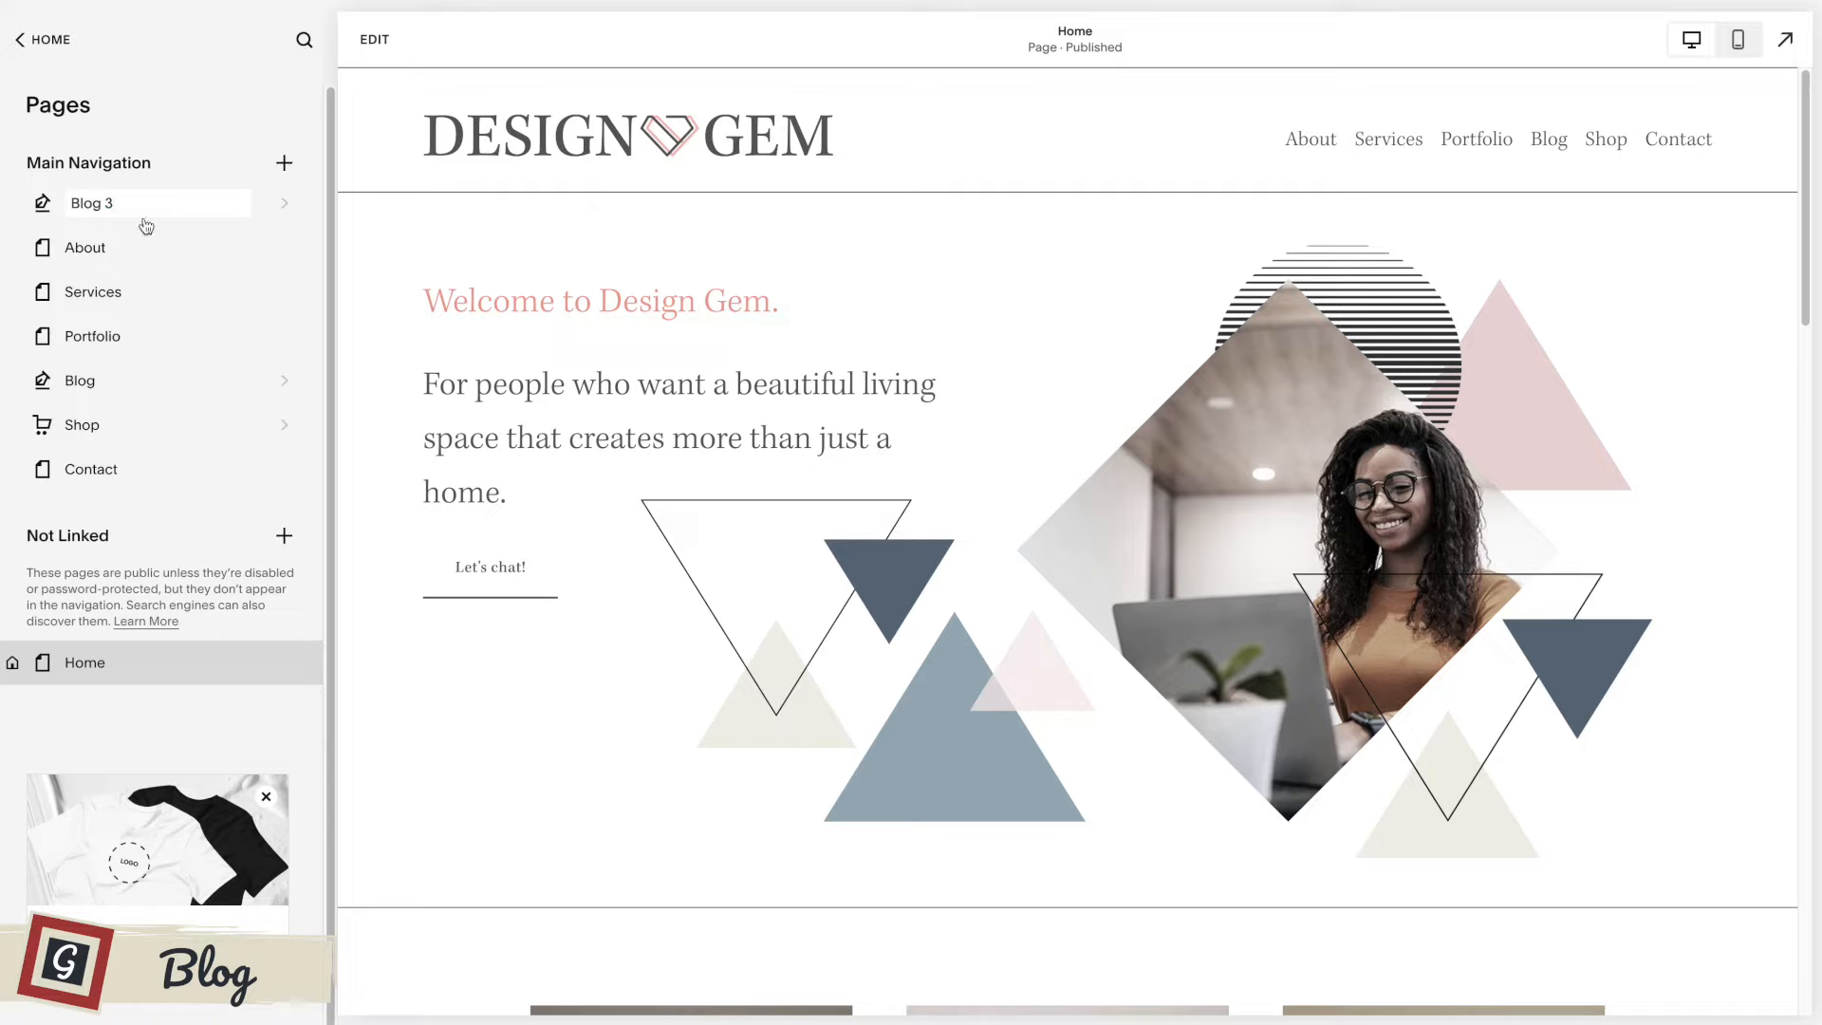
{"action": "key", "text": "Return"}
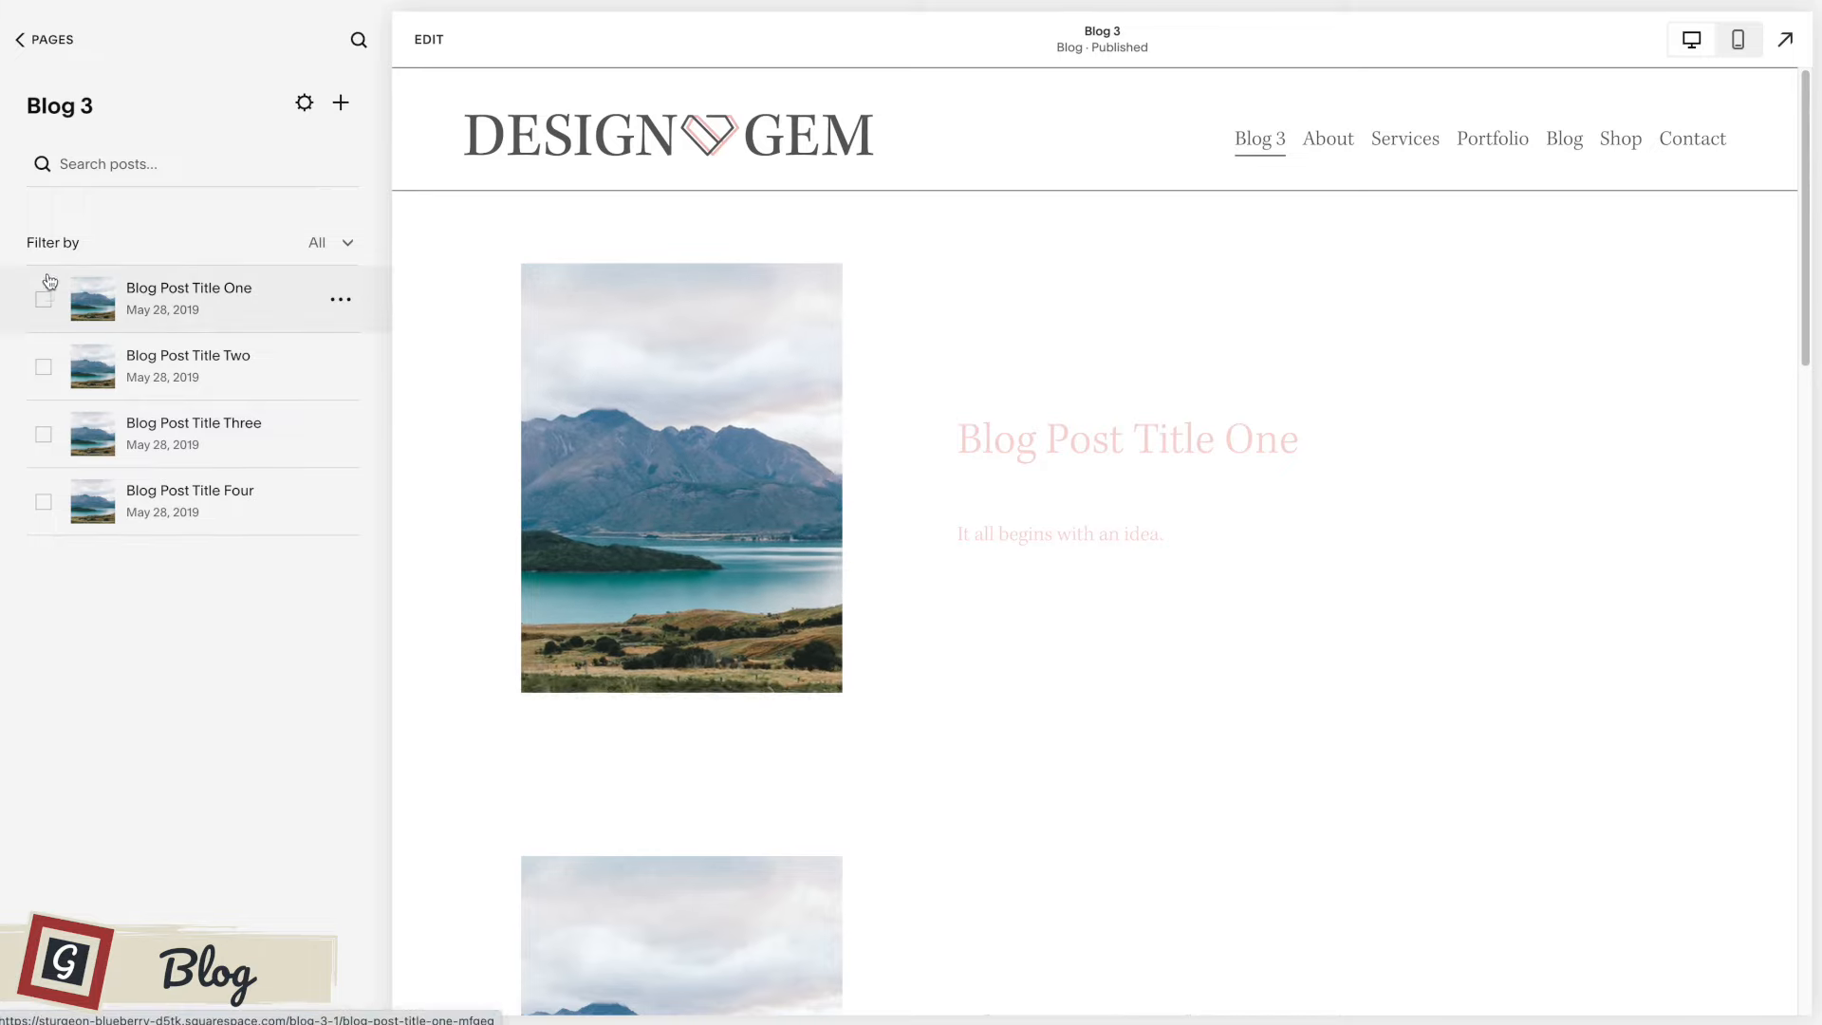
View Blog Post Title One in the new blog and open the site's existing Blog page.
{"action": "left_click", "coordinate": [255, 298]}
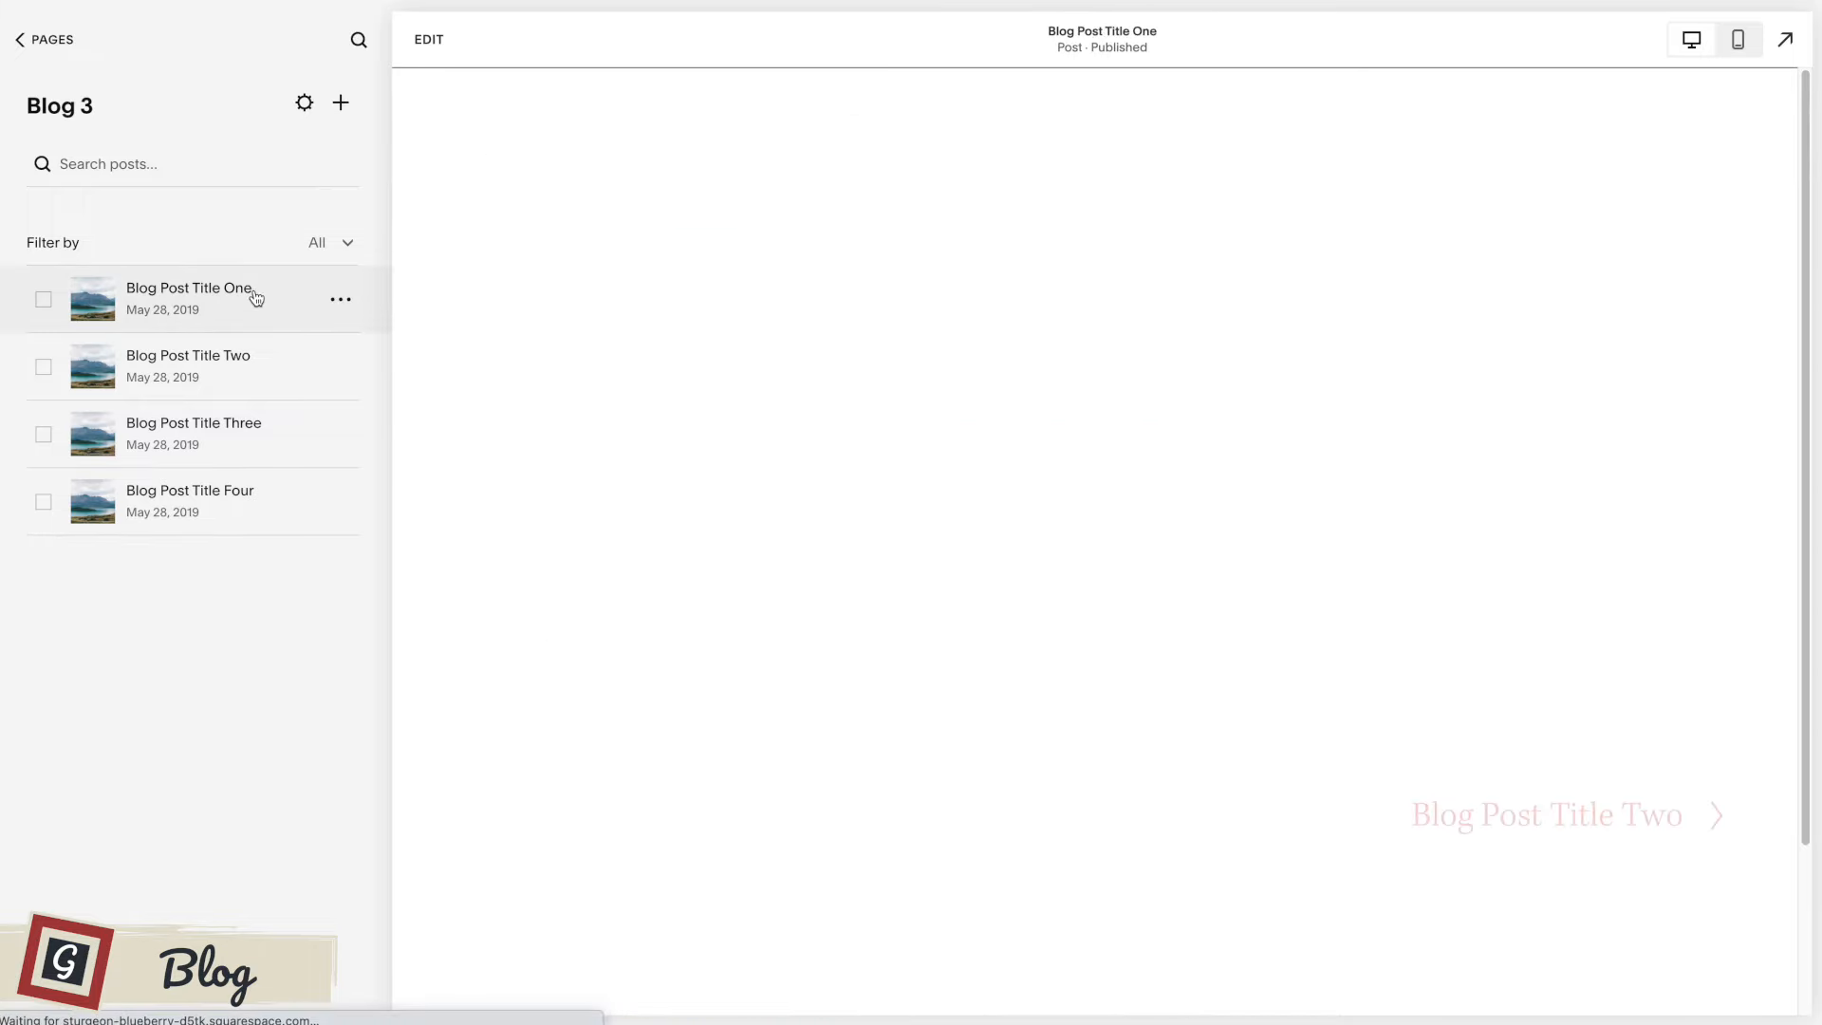
{"action": "left_click", "coordinate": [43, 39]}
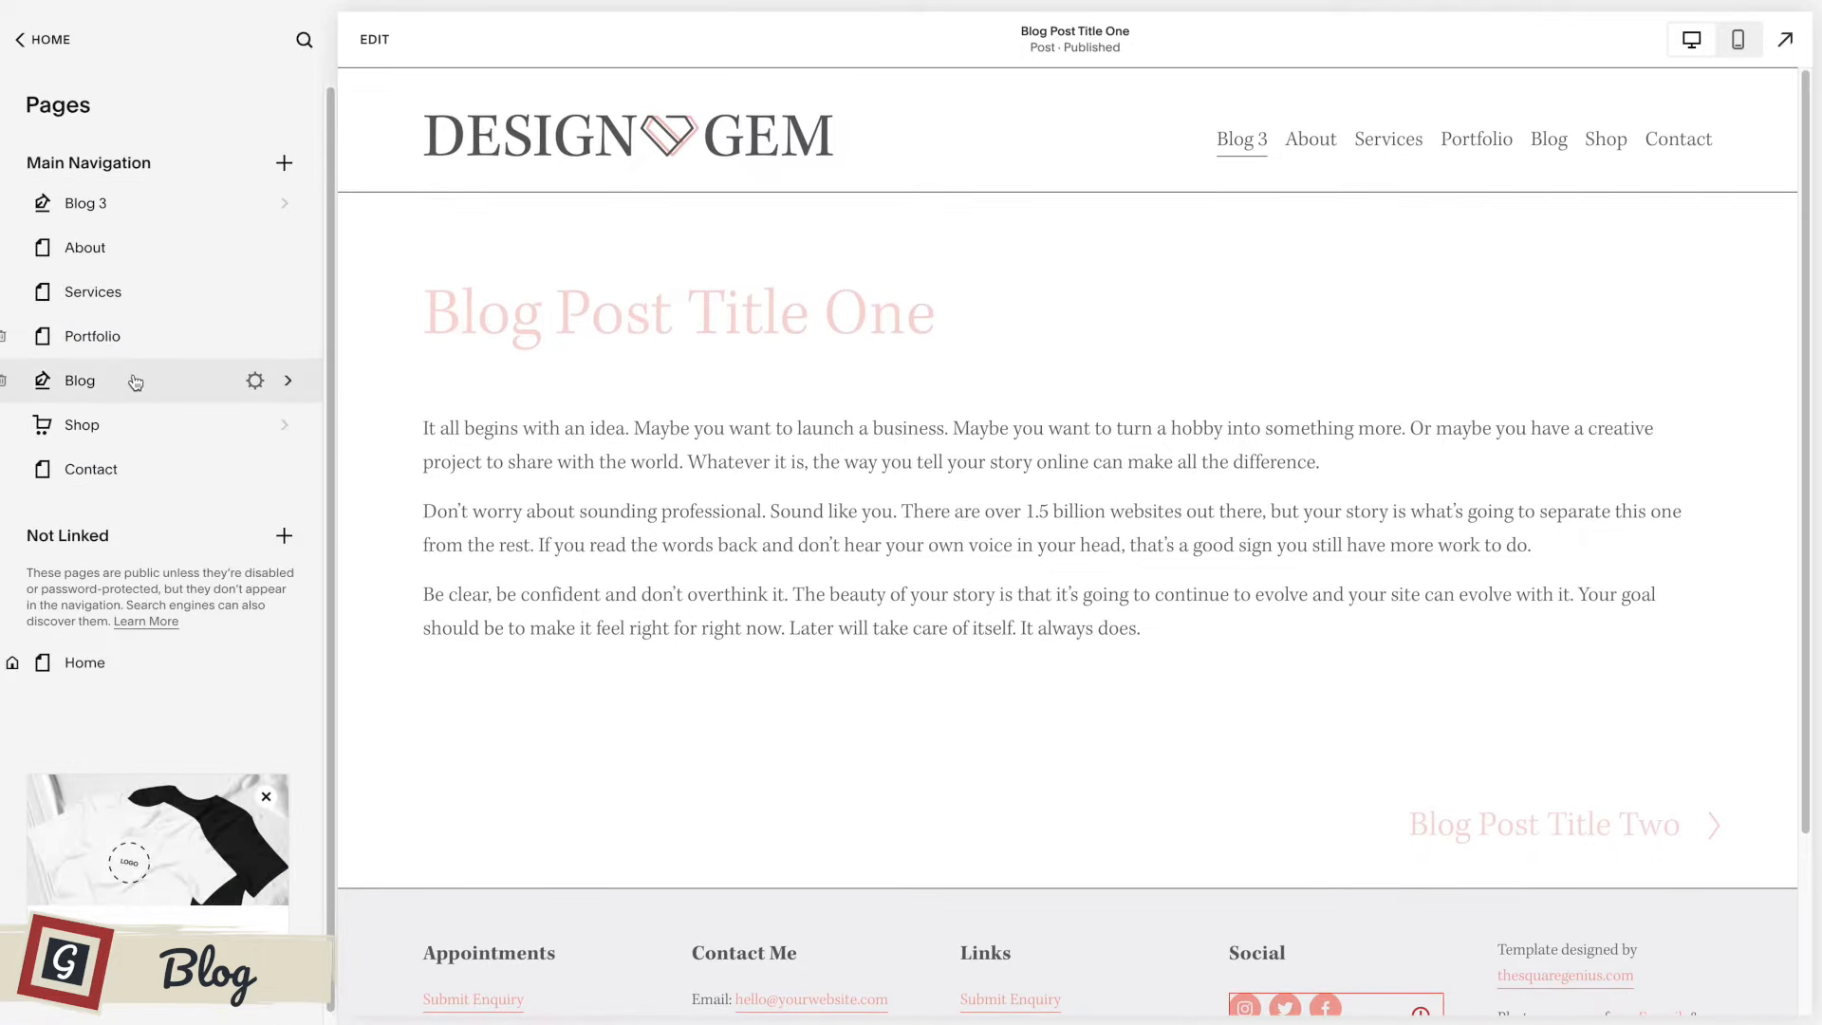
{"action": "left_click", "coordinate": [136, 381]}
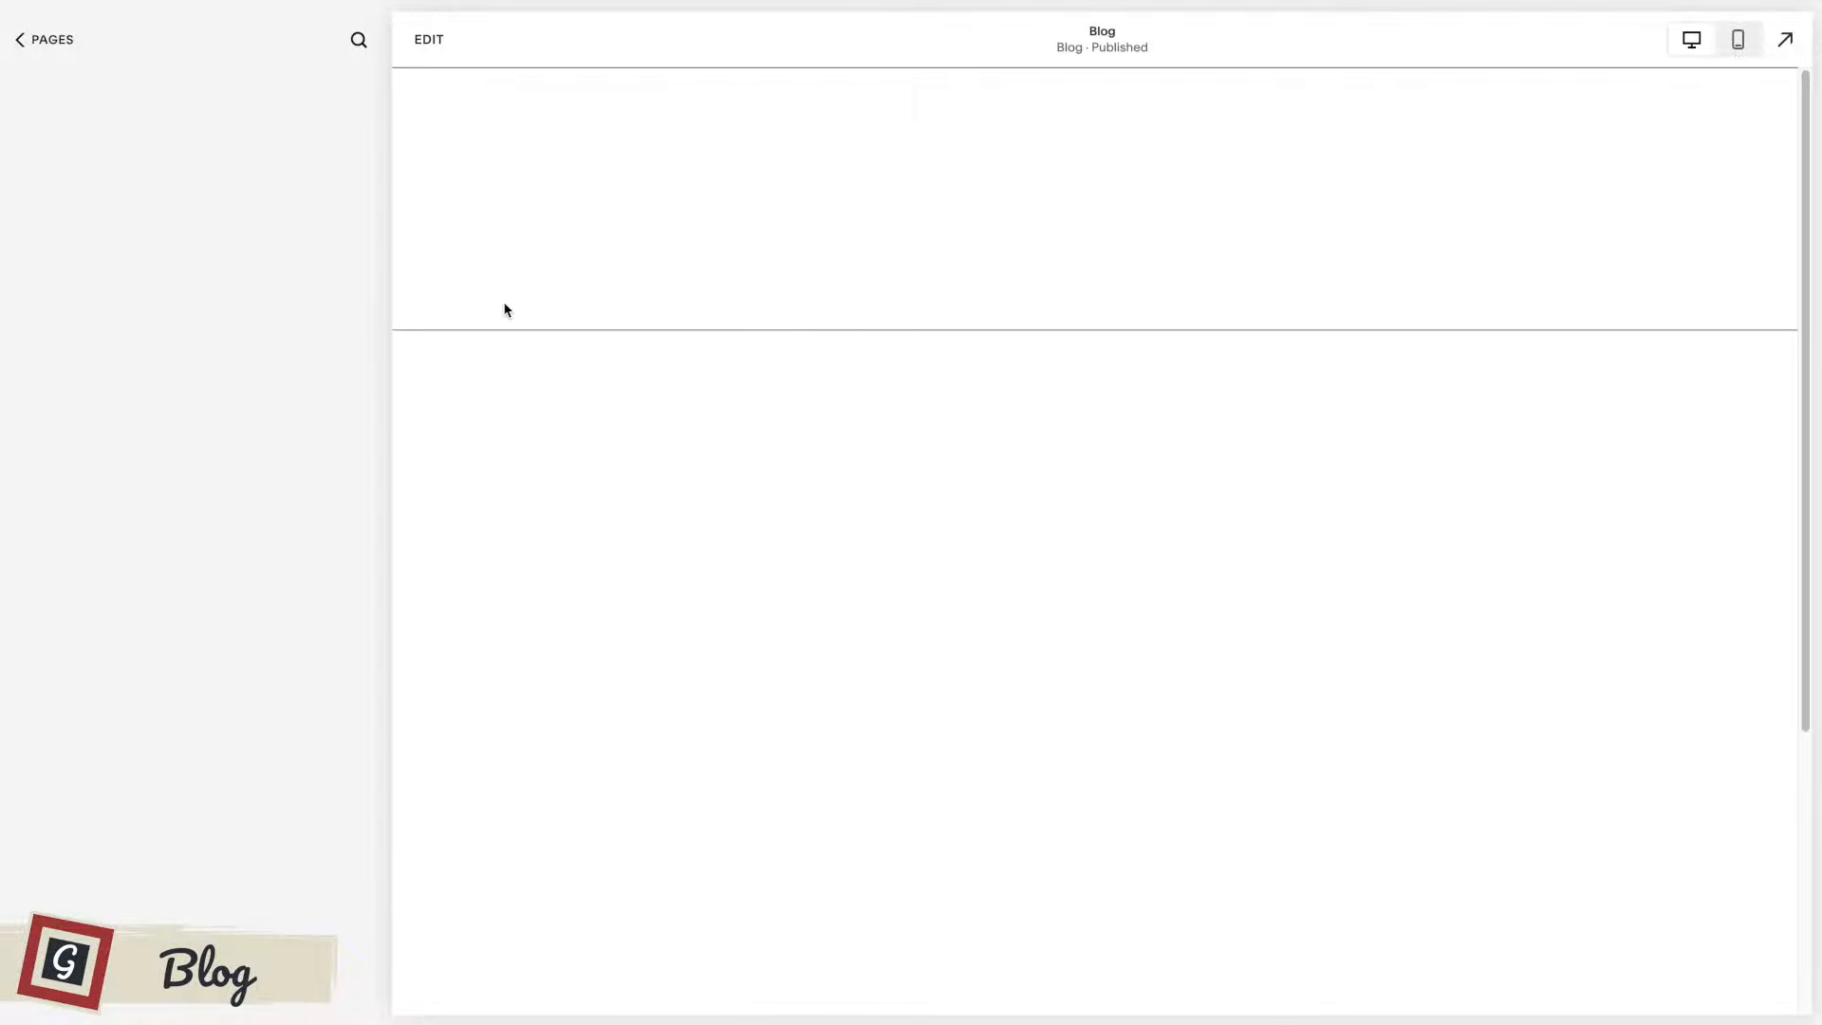
View the Trending Homewares post, then create a new blog post titled "Title" with the body text "Content".
{"action": "left_click", "coordinate": [216, 429]}
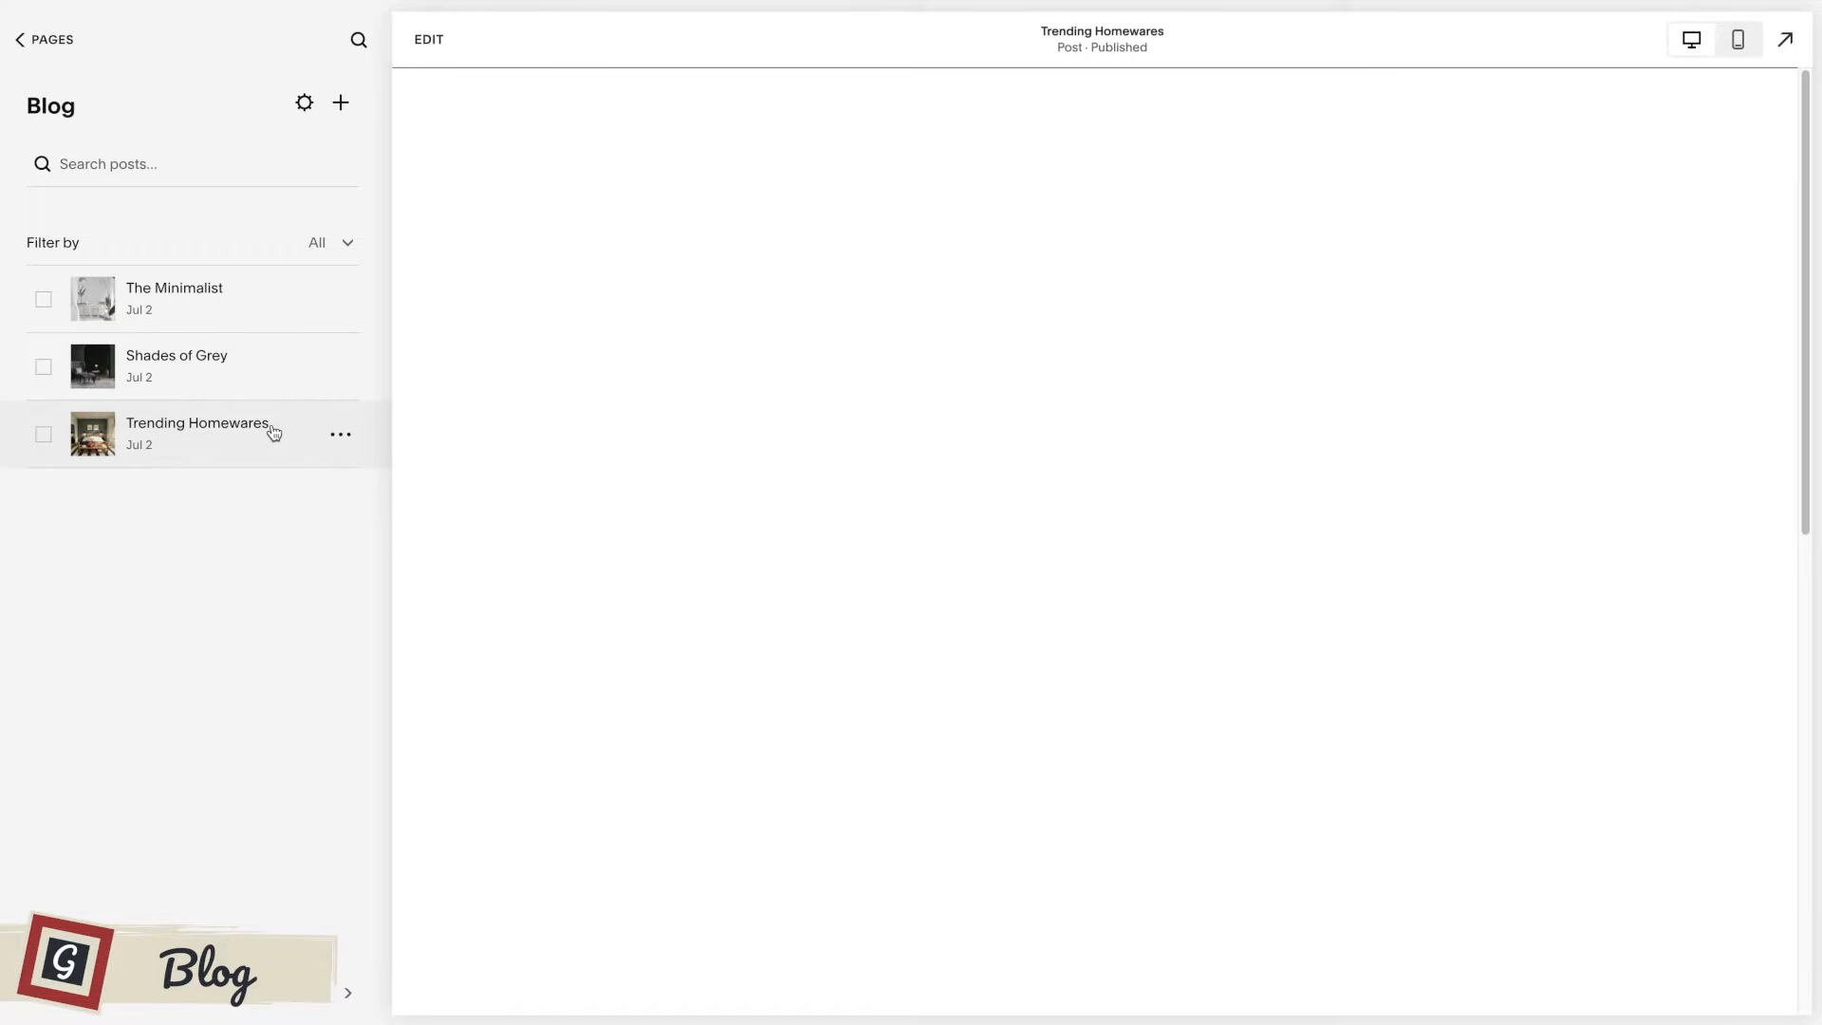
{"action": "left_click", "coordinate": [342, 102]}
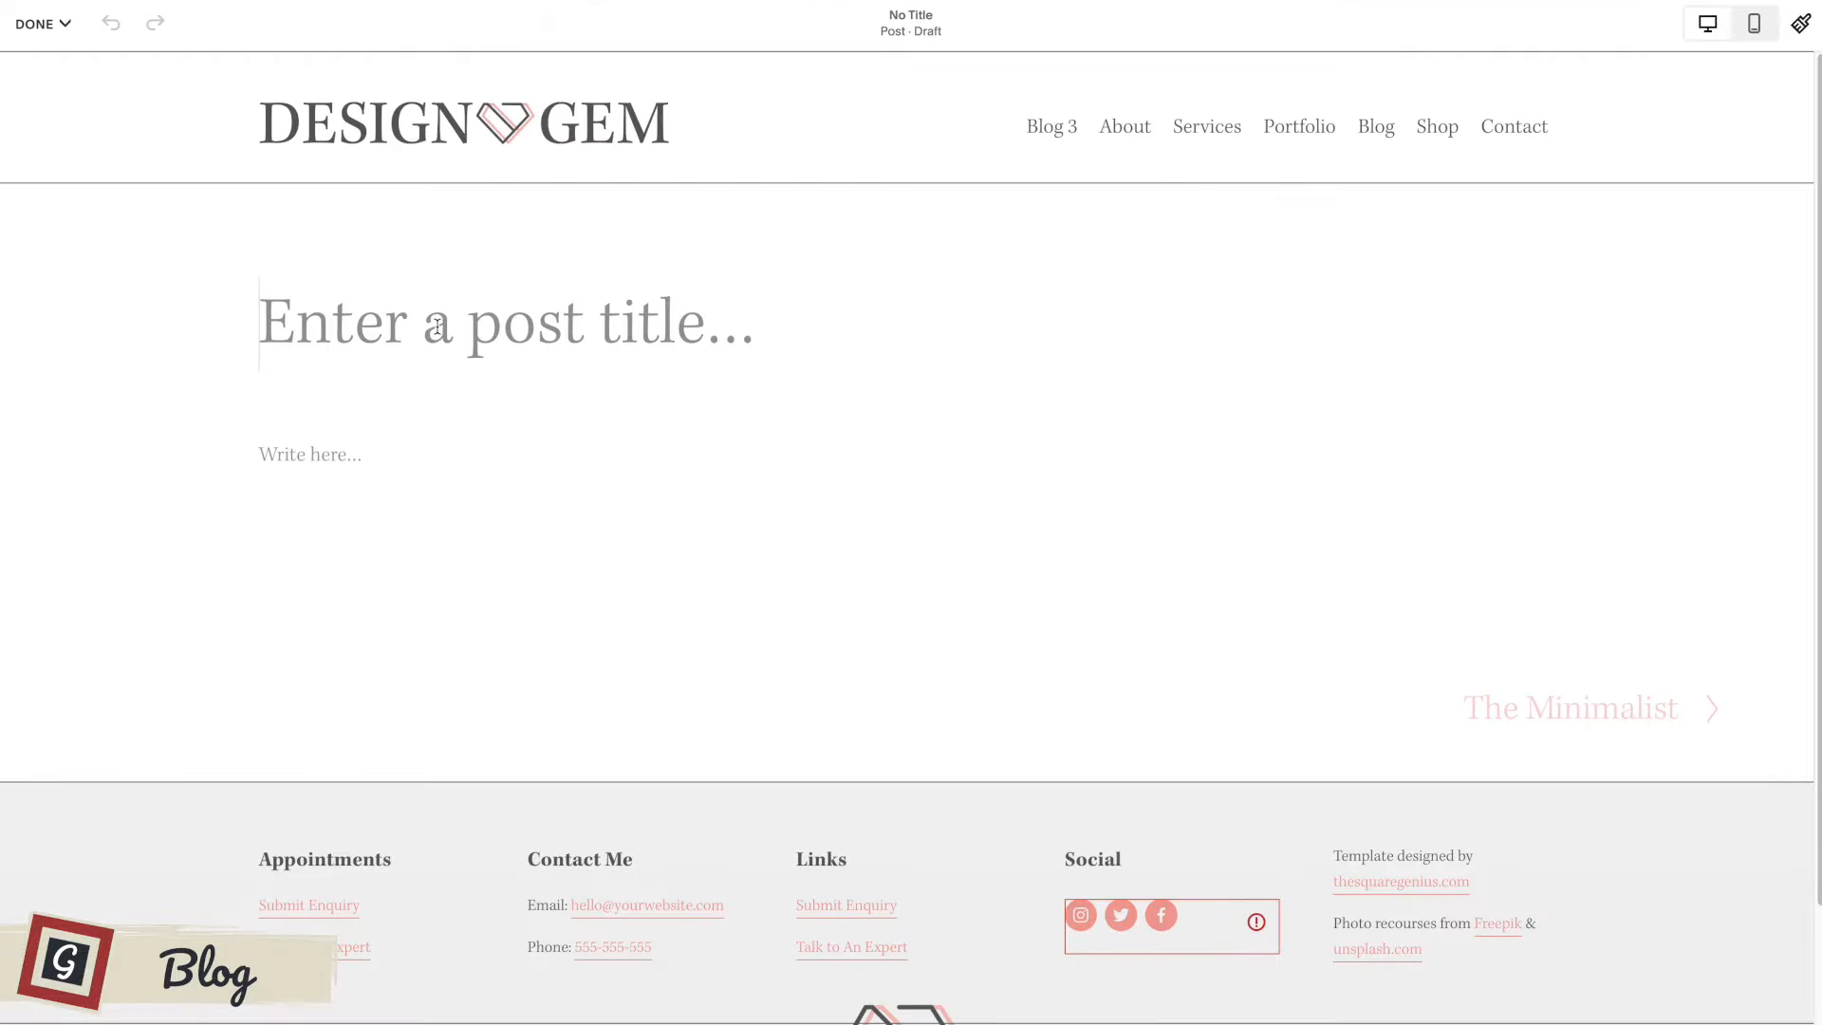
{"action": "type", "text": "Title"}
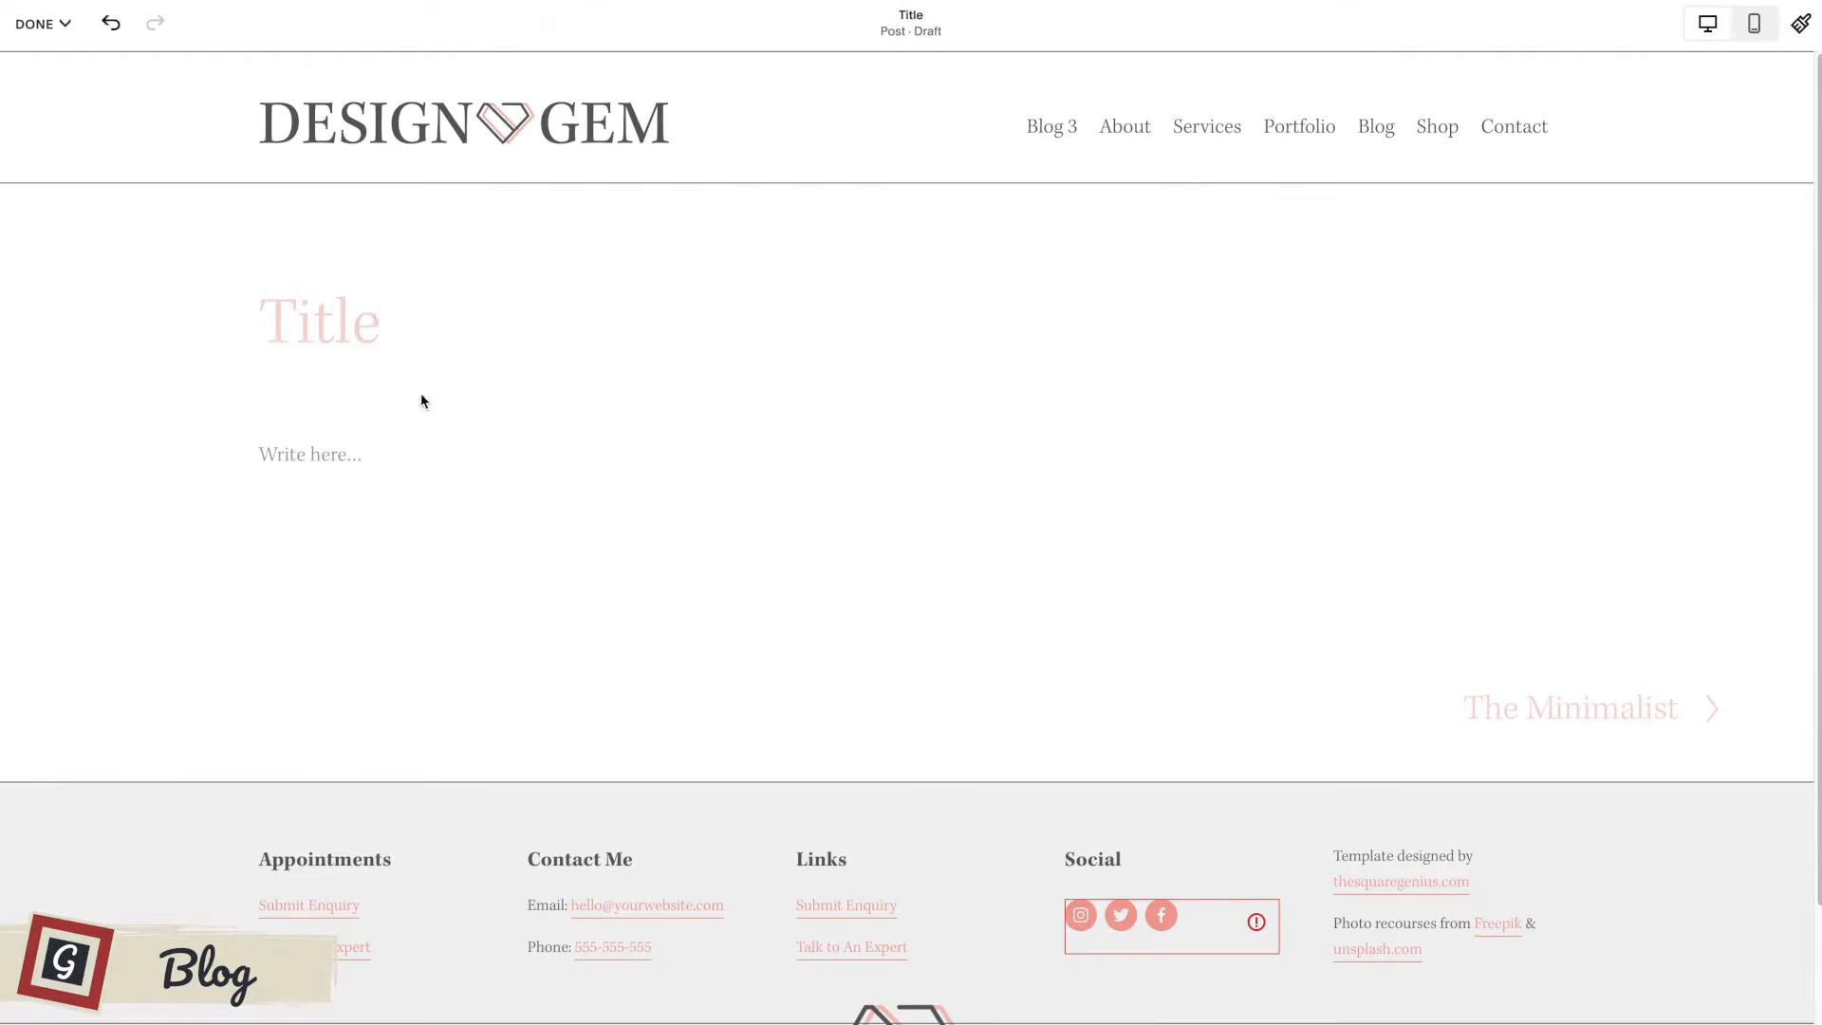
{"action": "left_click", "coordinate": [375, 457]}
{"action": "type", "text": "Content"}
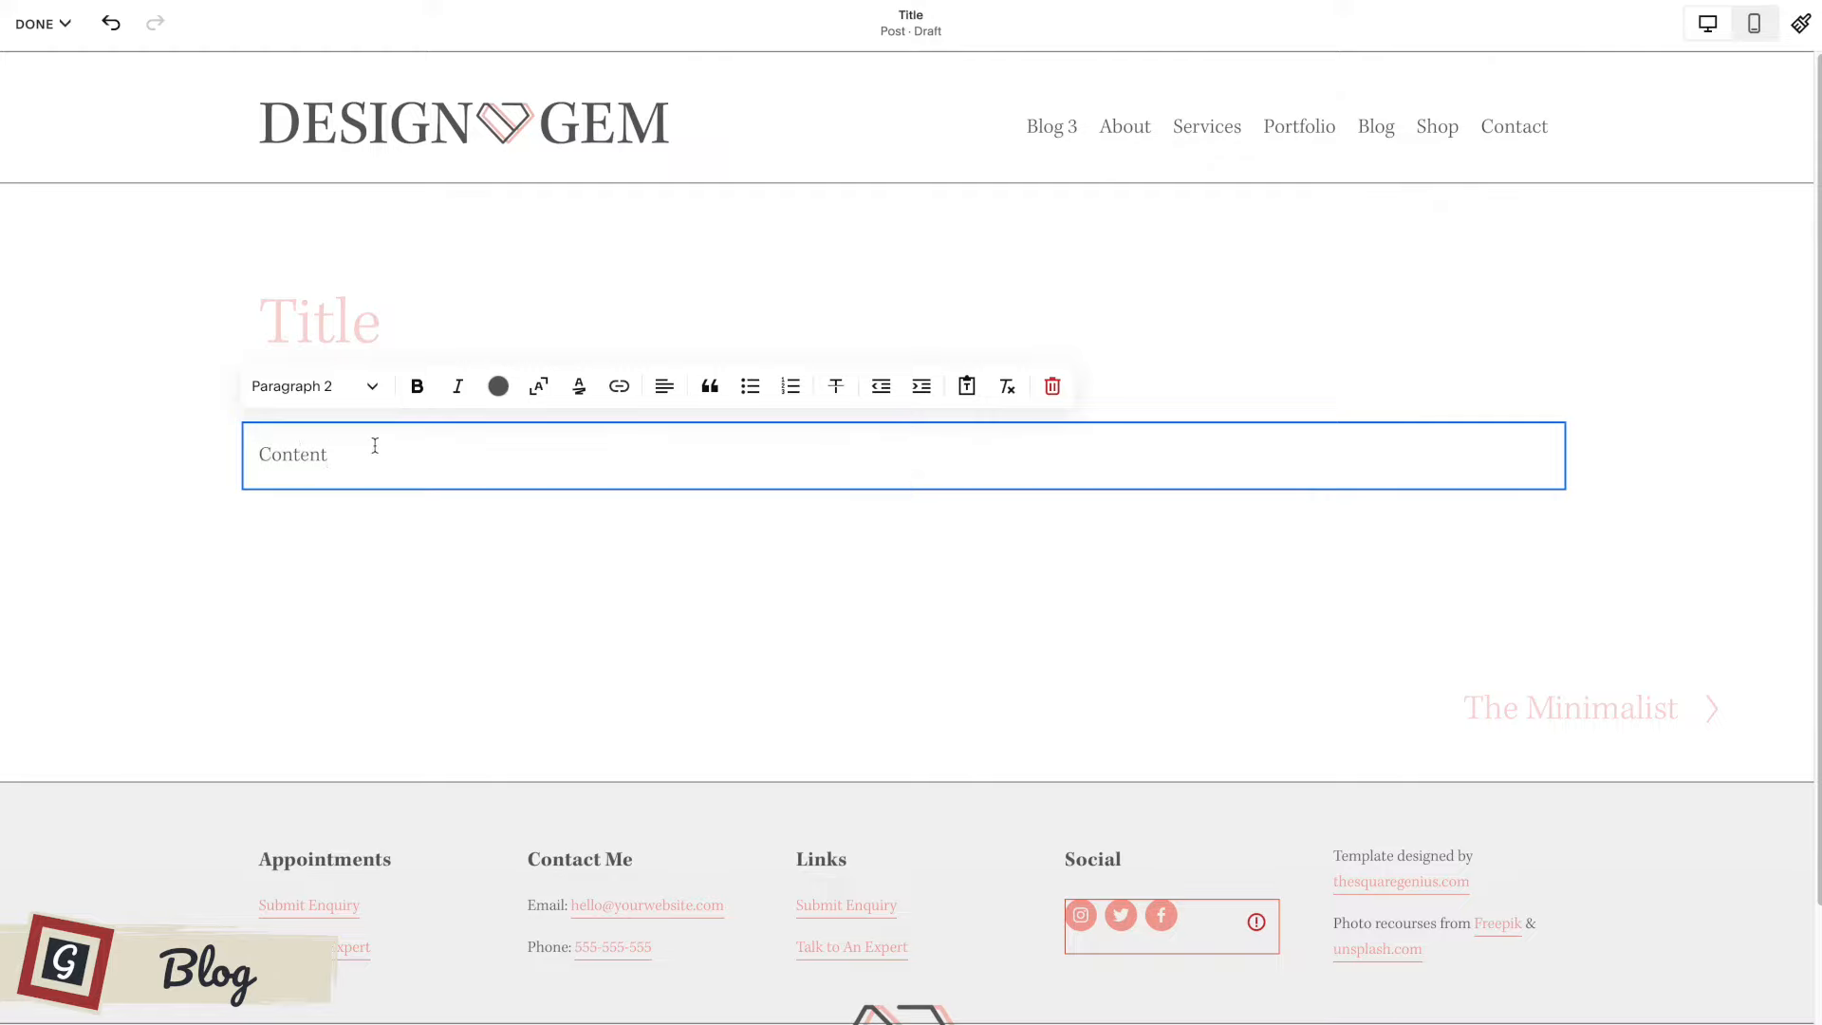
{"action": "left_click", "coordinate": [623, 596]}
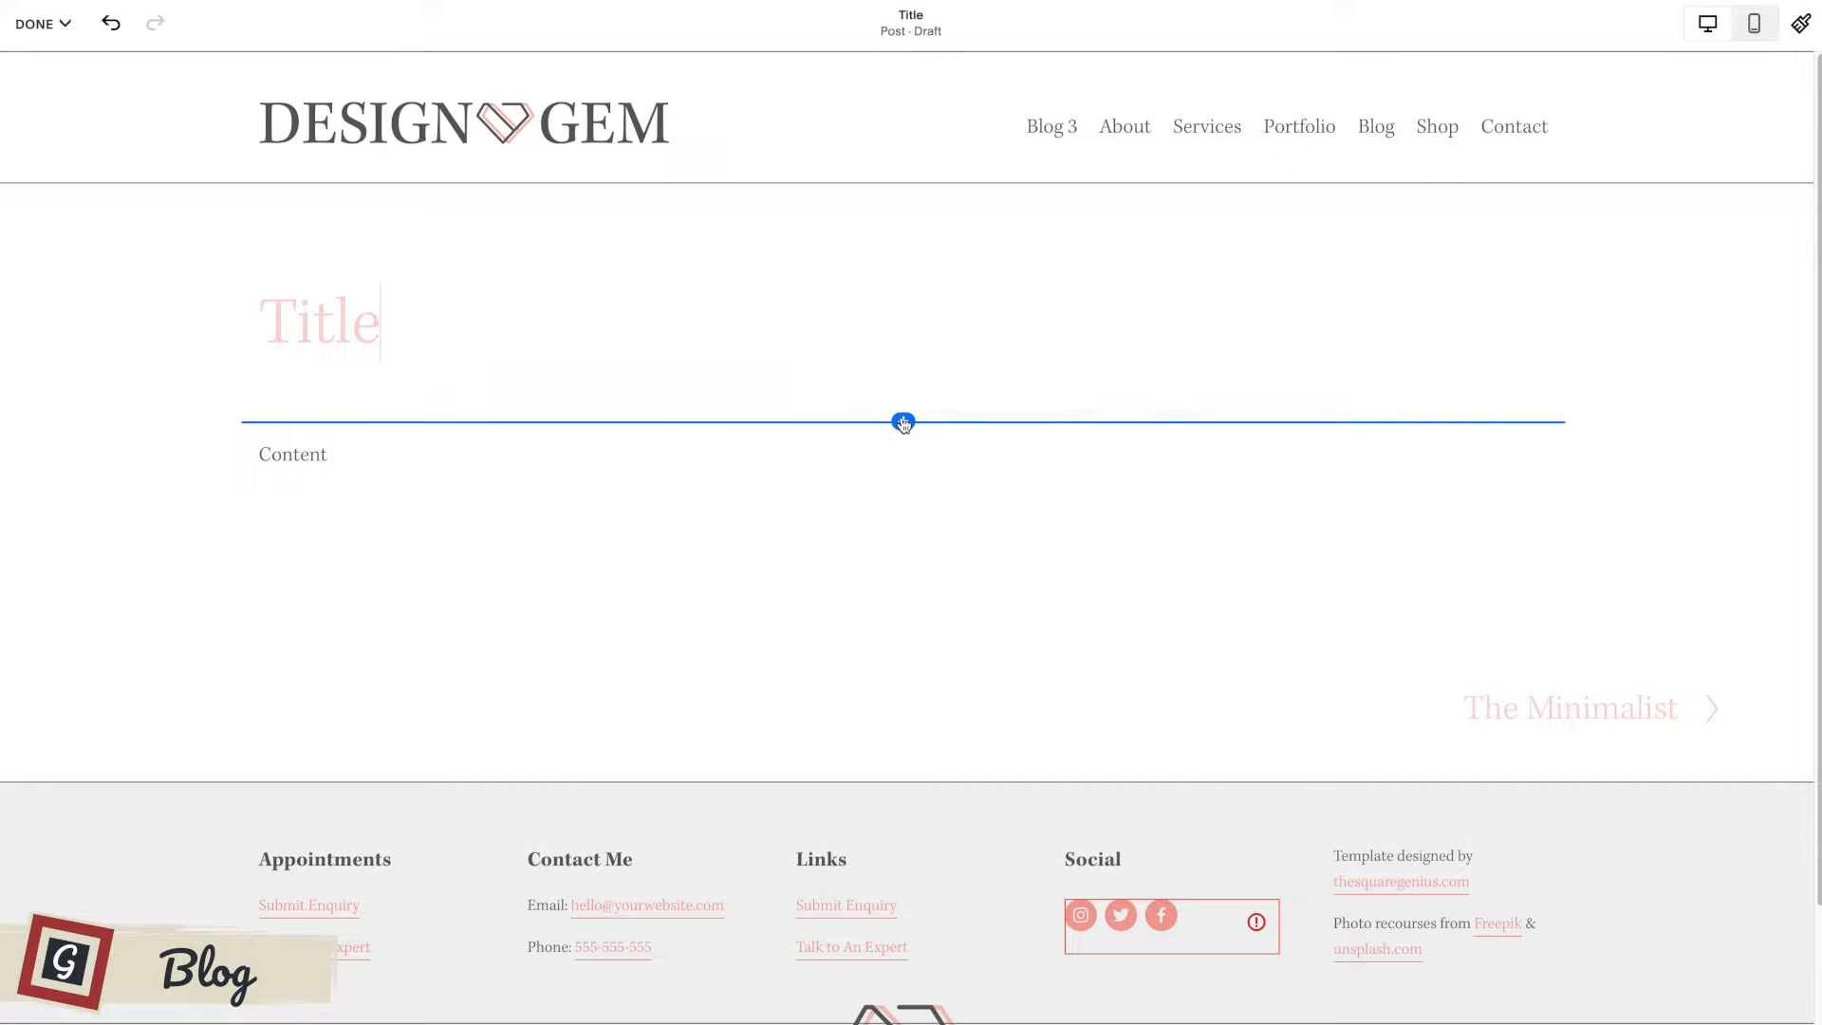
Insert an empty image block between the post title and the Content text.
{"action": "left_click", "coordinate": [902, 421]}
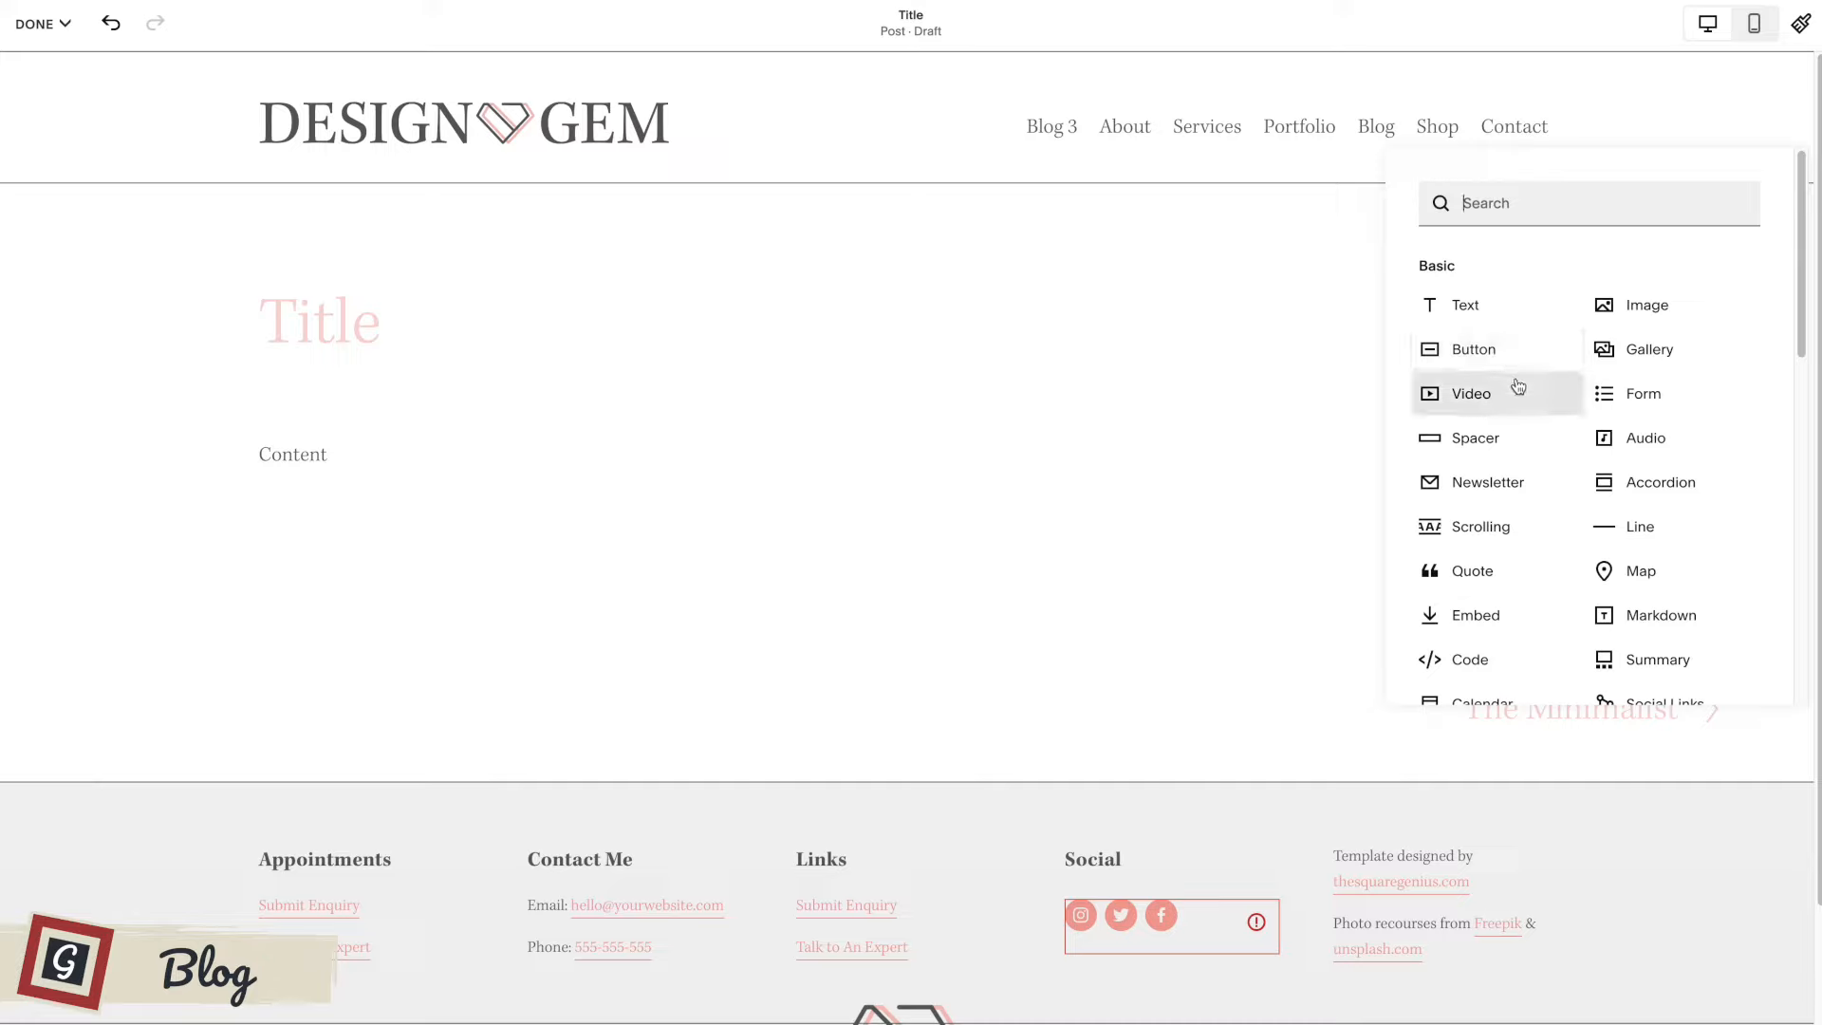
{"action": "left_click", "coordinate": [1628, 305]}
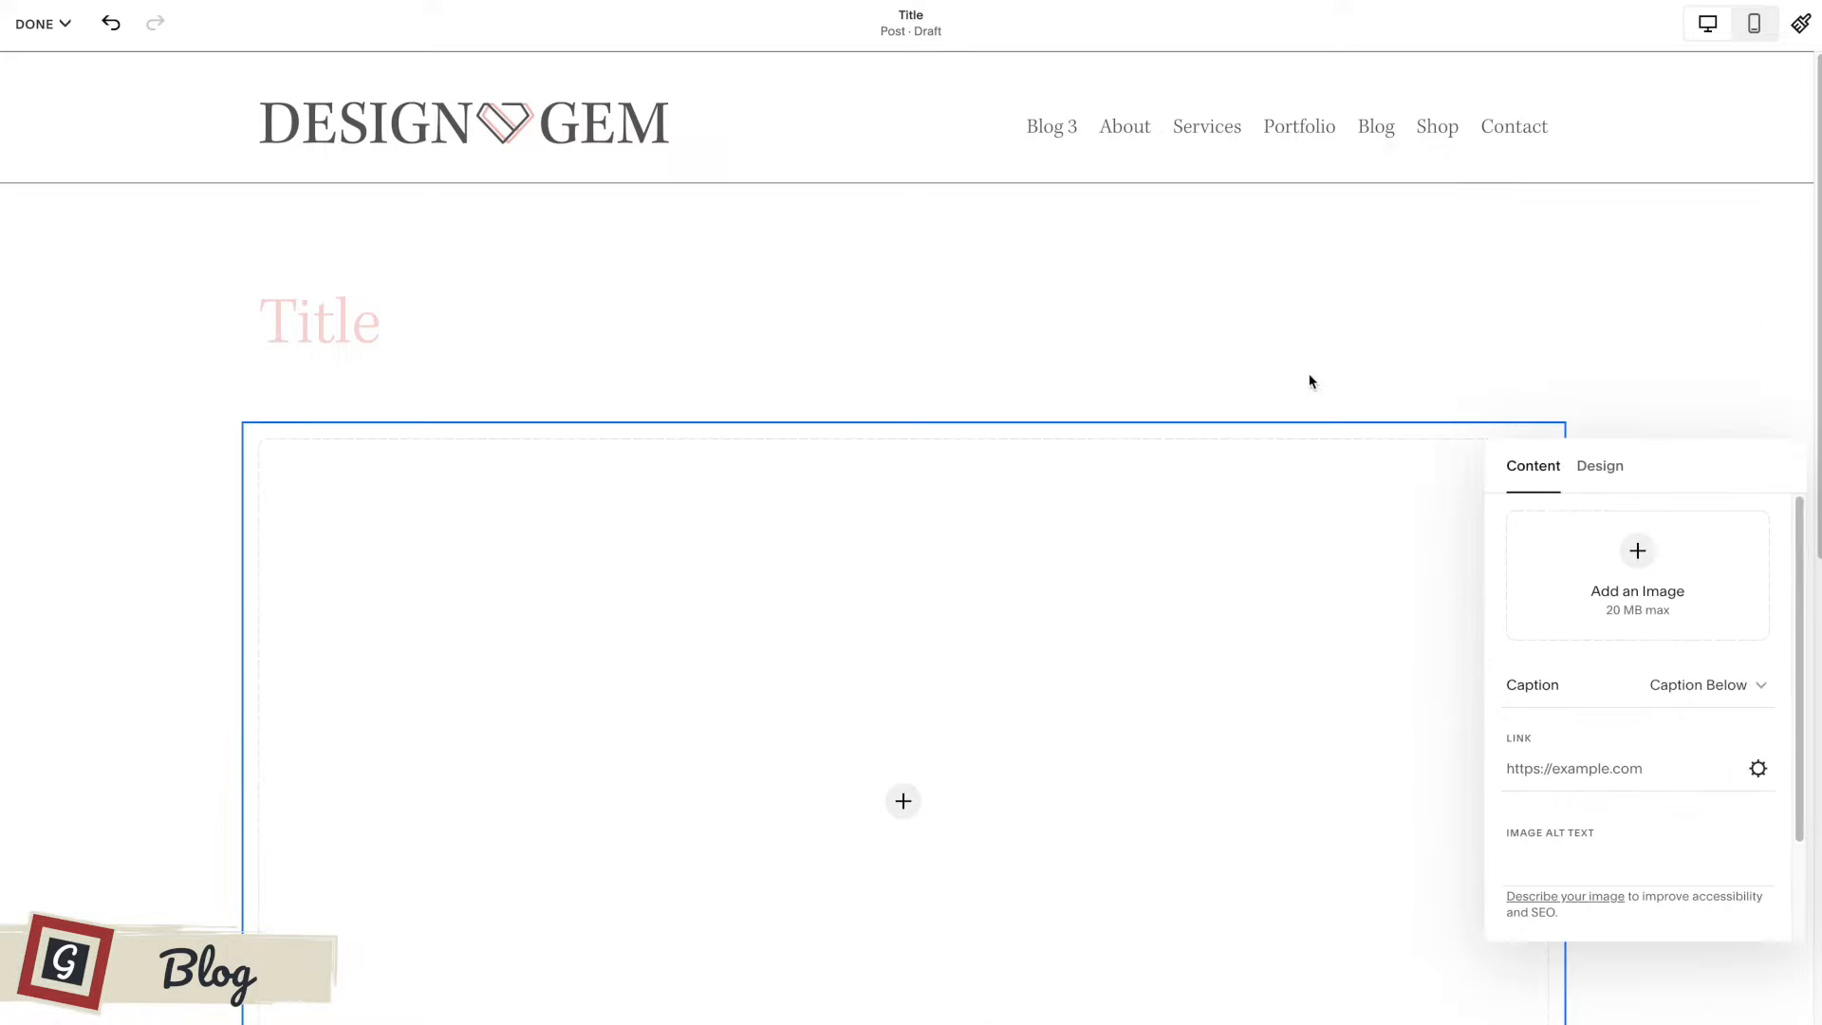
{"action": "scroll", "coordinate": [1142, 504], "scroll_direction": "down", "scroll_amount": 4}
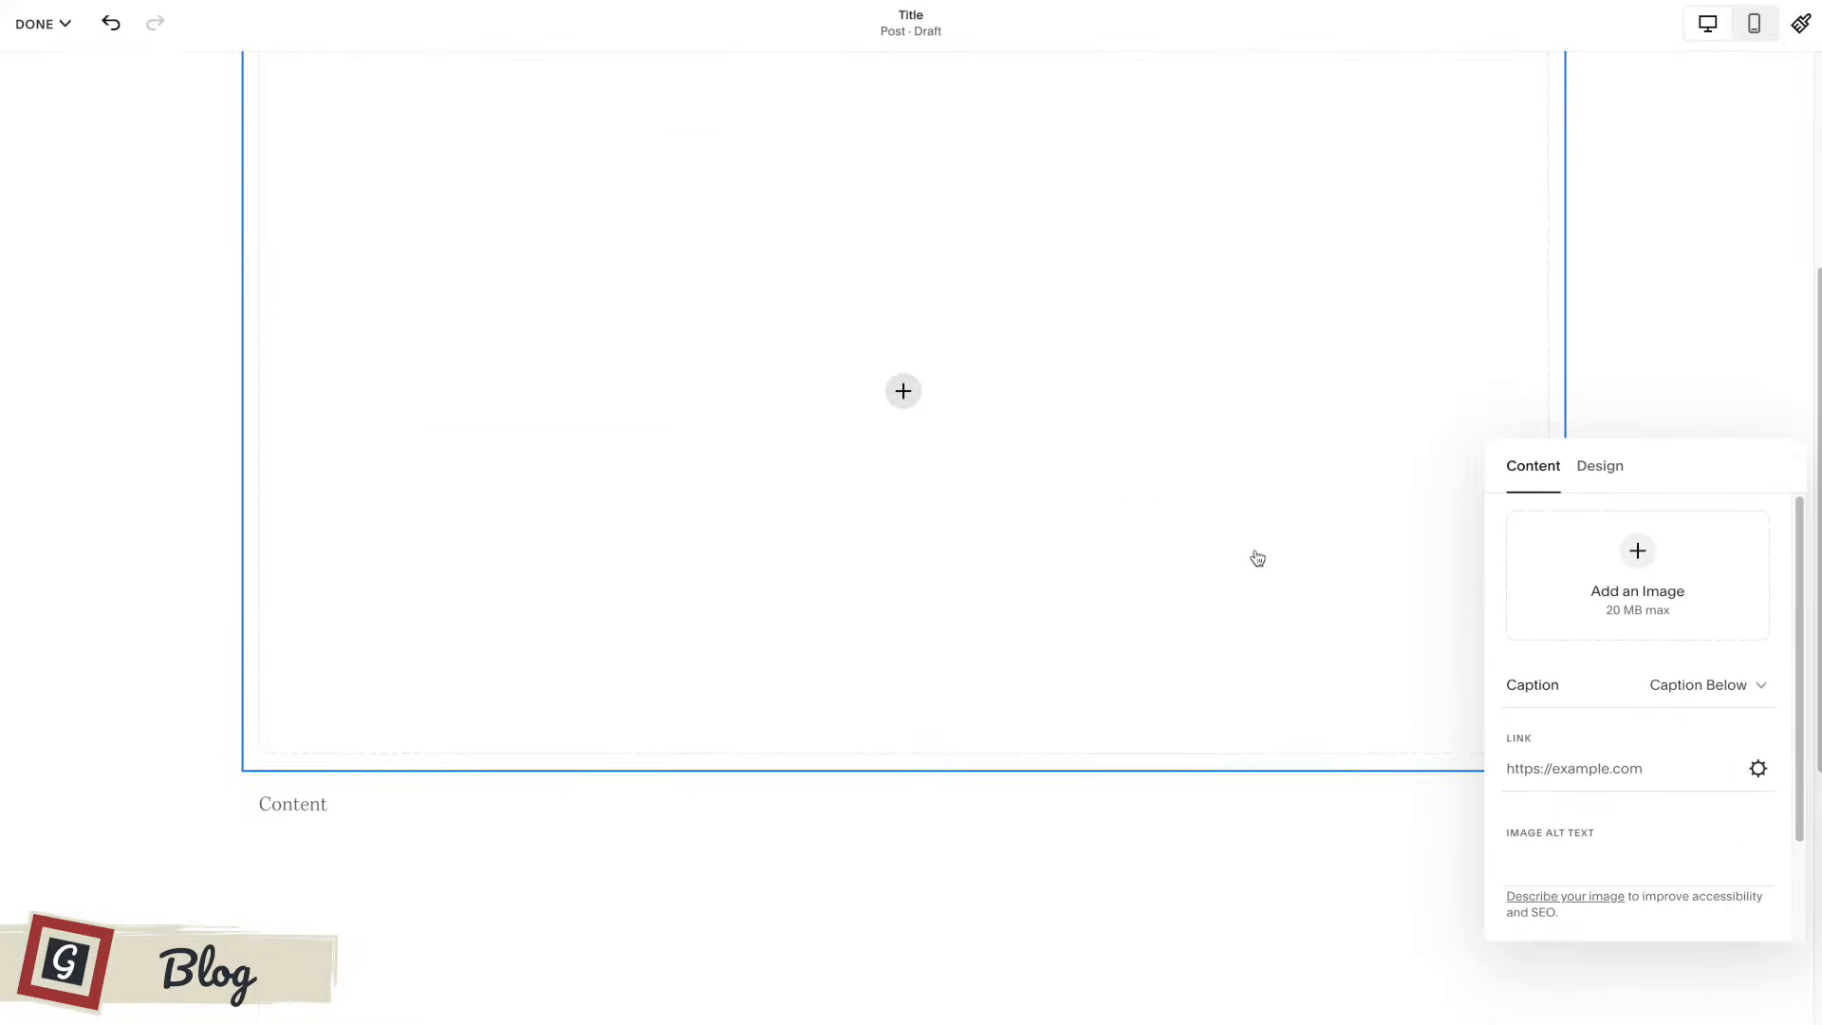
{"action": "left_click", "coordinate": [167, 683]}
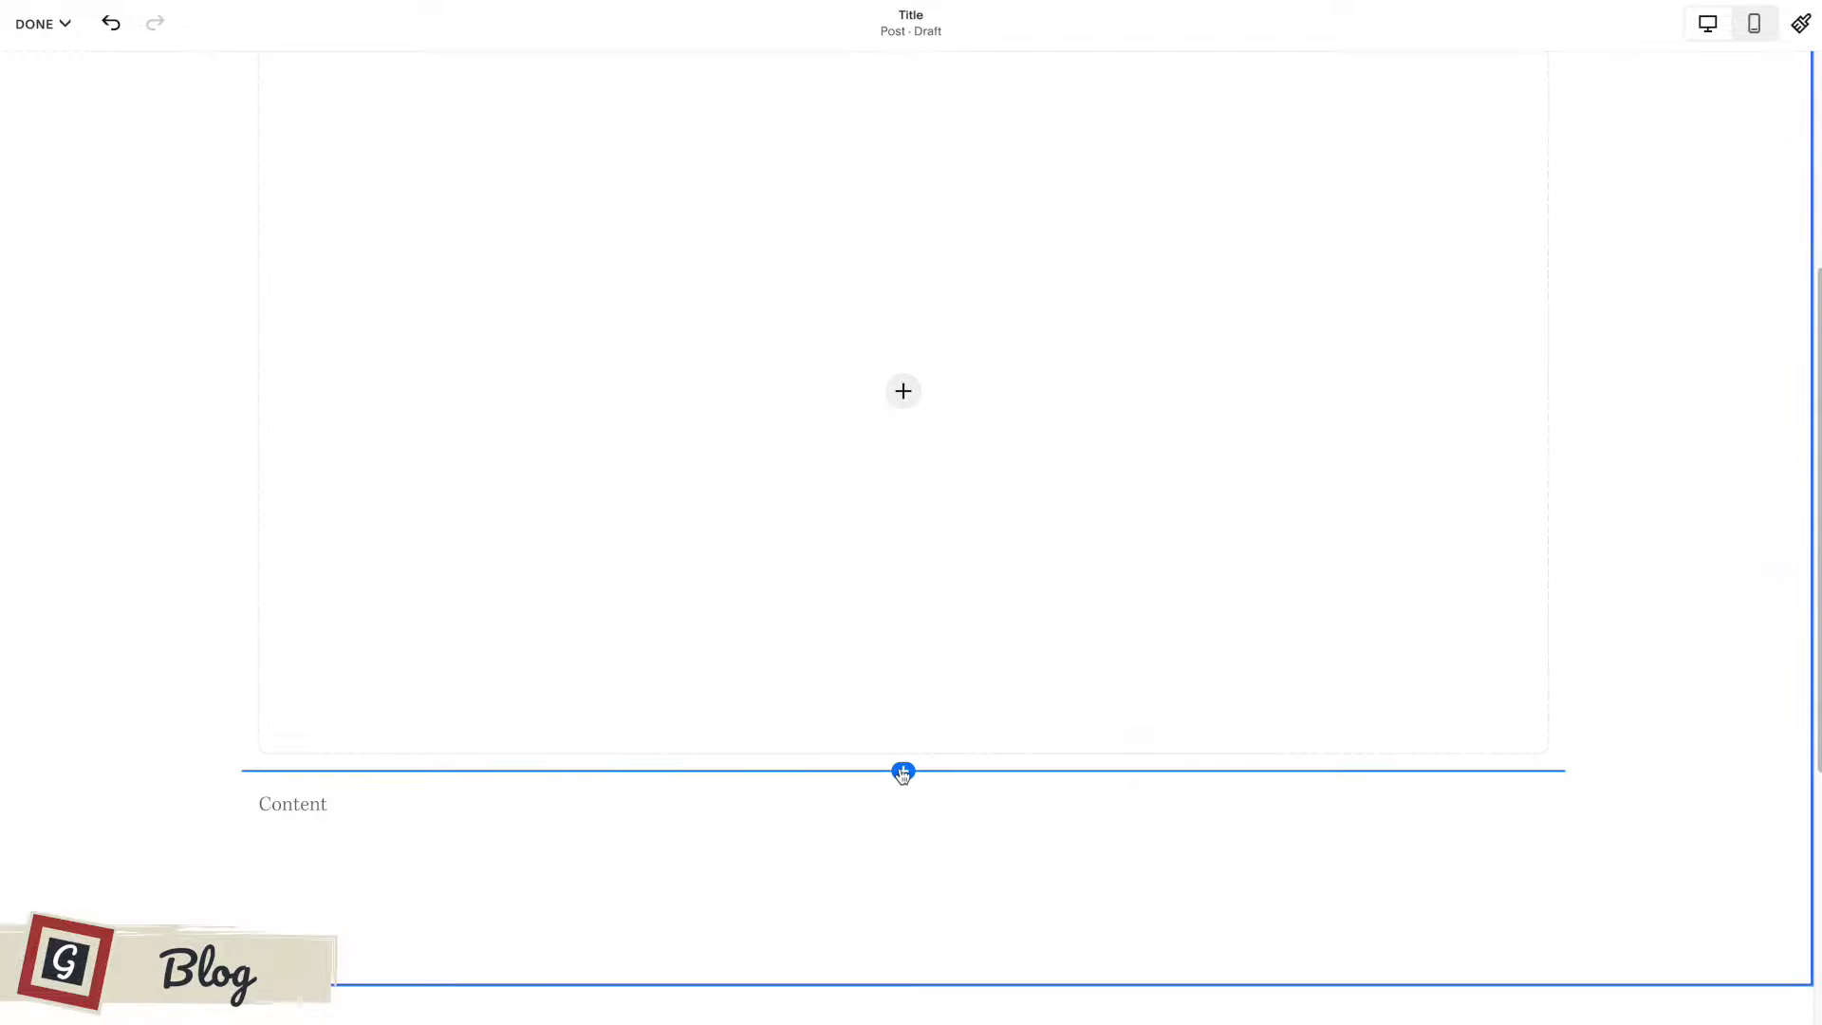
Add a spacer block to the right of the image block and widen the image column to about two thirds of the content width.
{"action": "scroll", "coordinate": [939, 642], "scroll_direction": "up", "scroll_amount": 3}
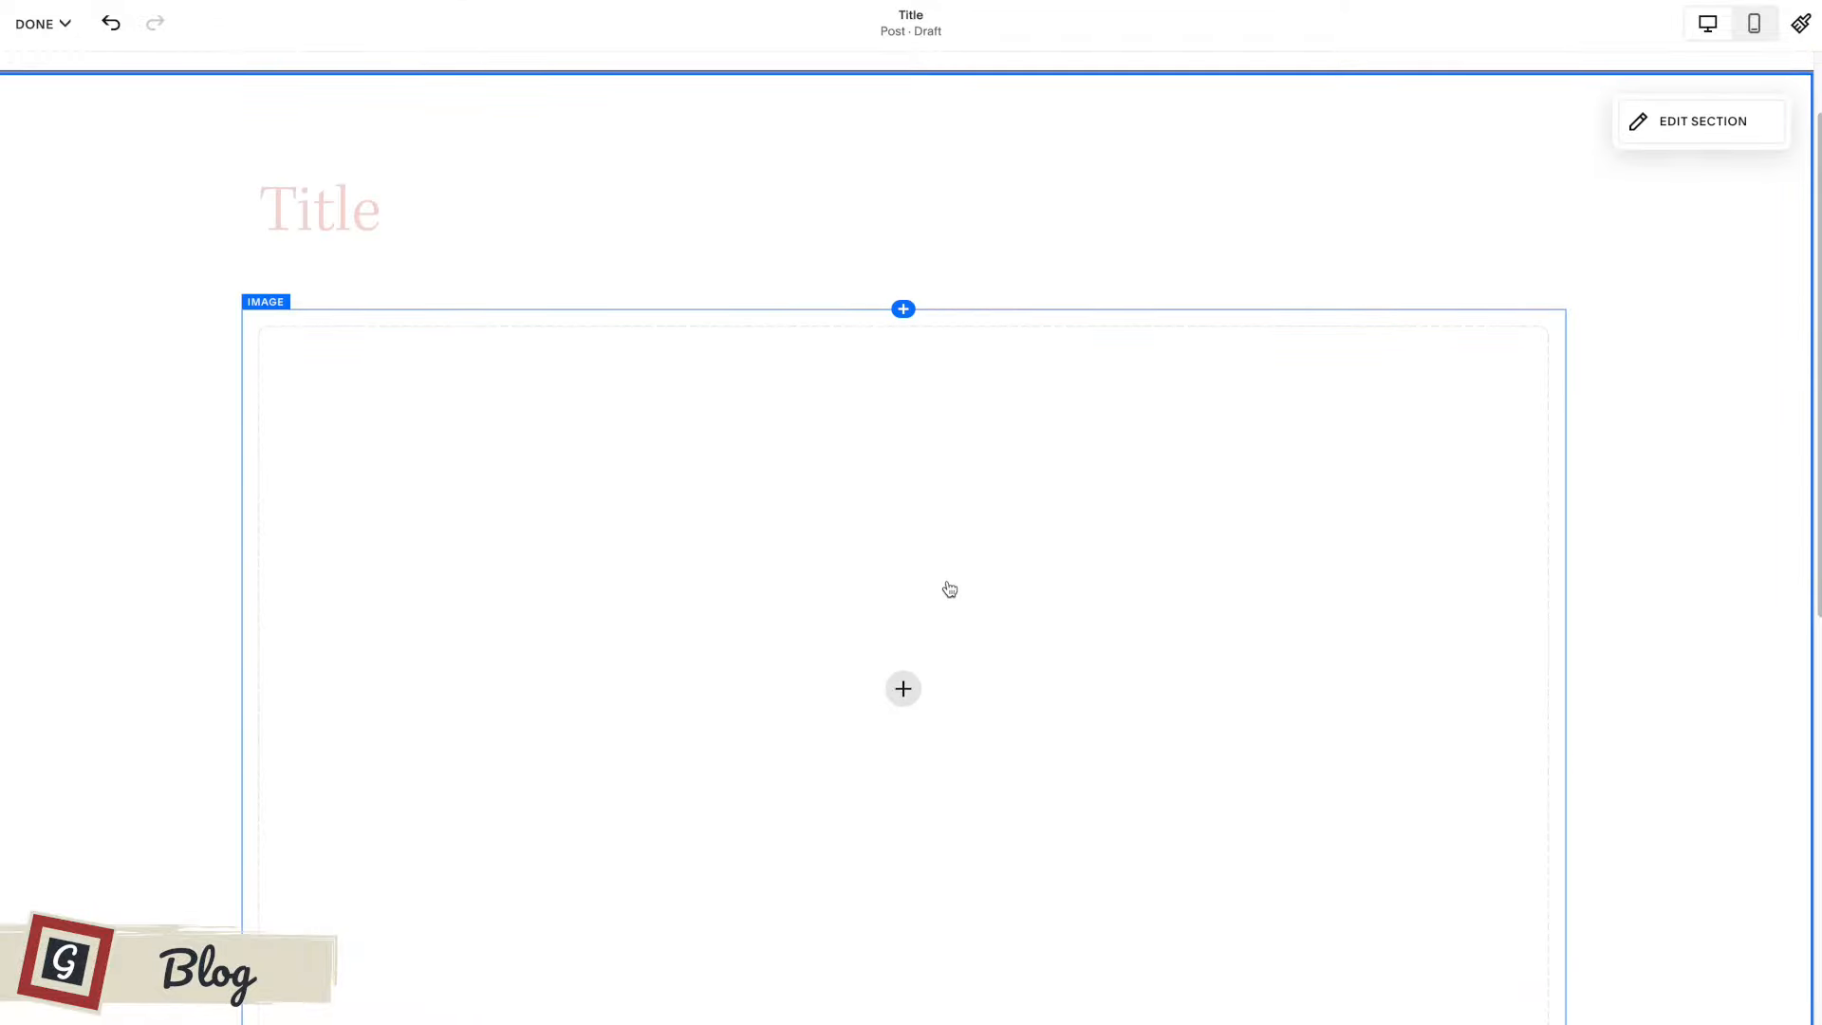
{"action": "left_click", "coordinate": [903, 310]}
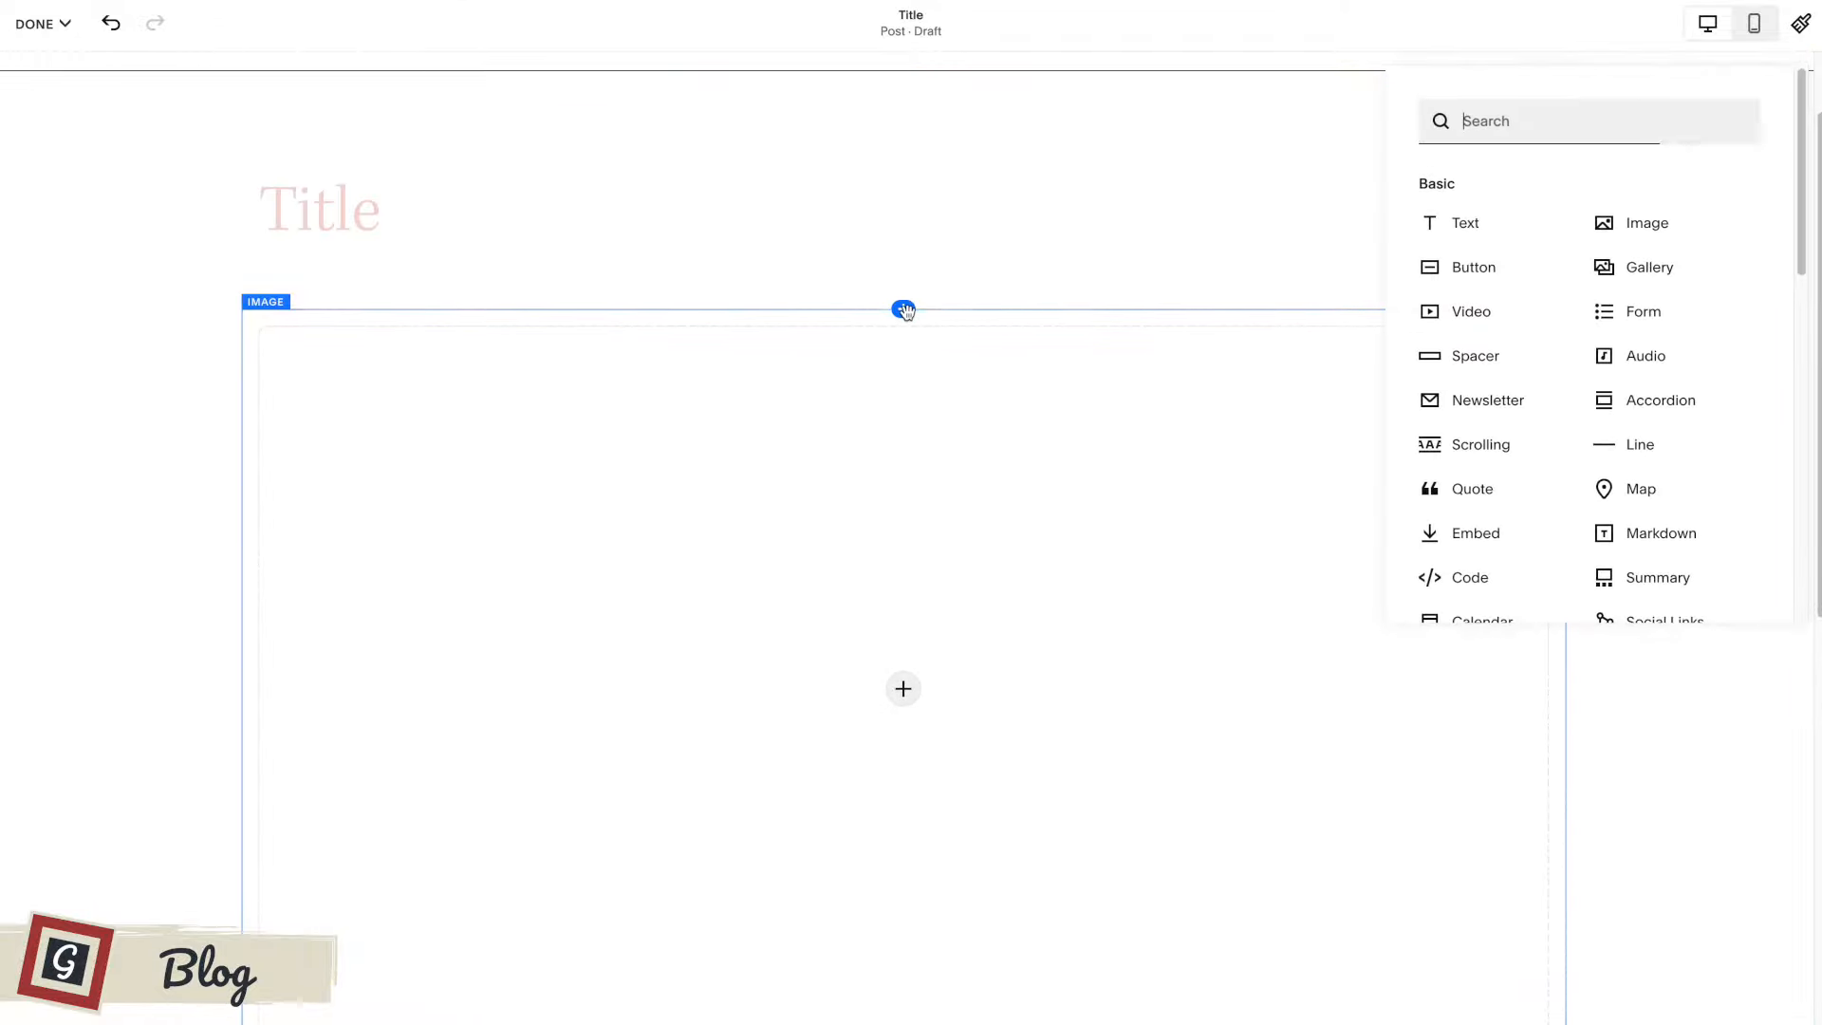
{"action": "left_click", "coordinate": [1478, 357]}
{"action": "left_click_drag", "start_coordinate": [784, 315], "coordinate": [1408, 594]}
{"action": "left_click_drag", "start_coordinate": [909, 337], "coordinate": [1147, 338]}
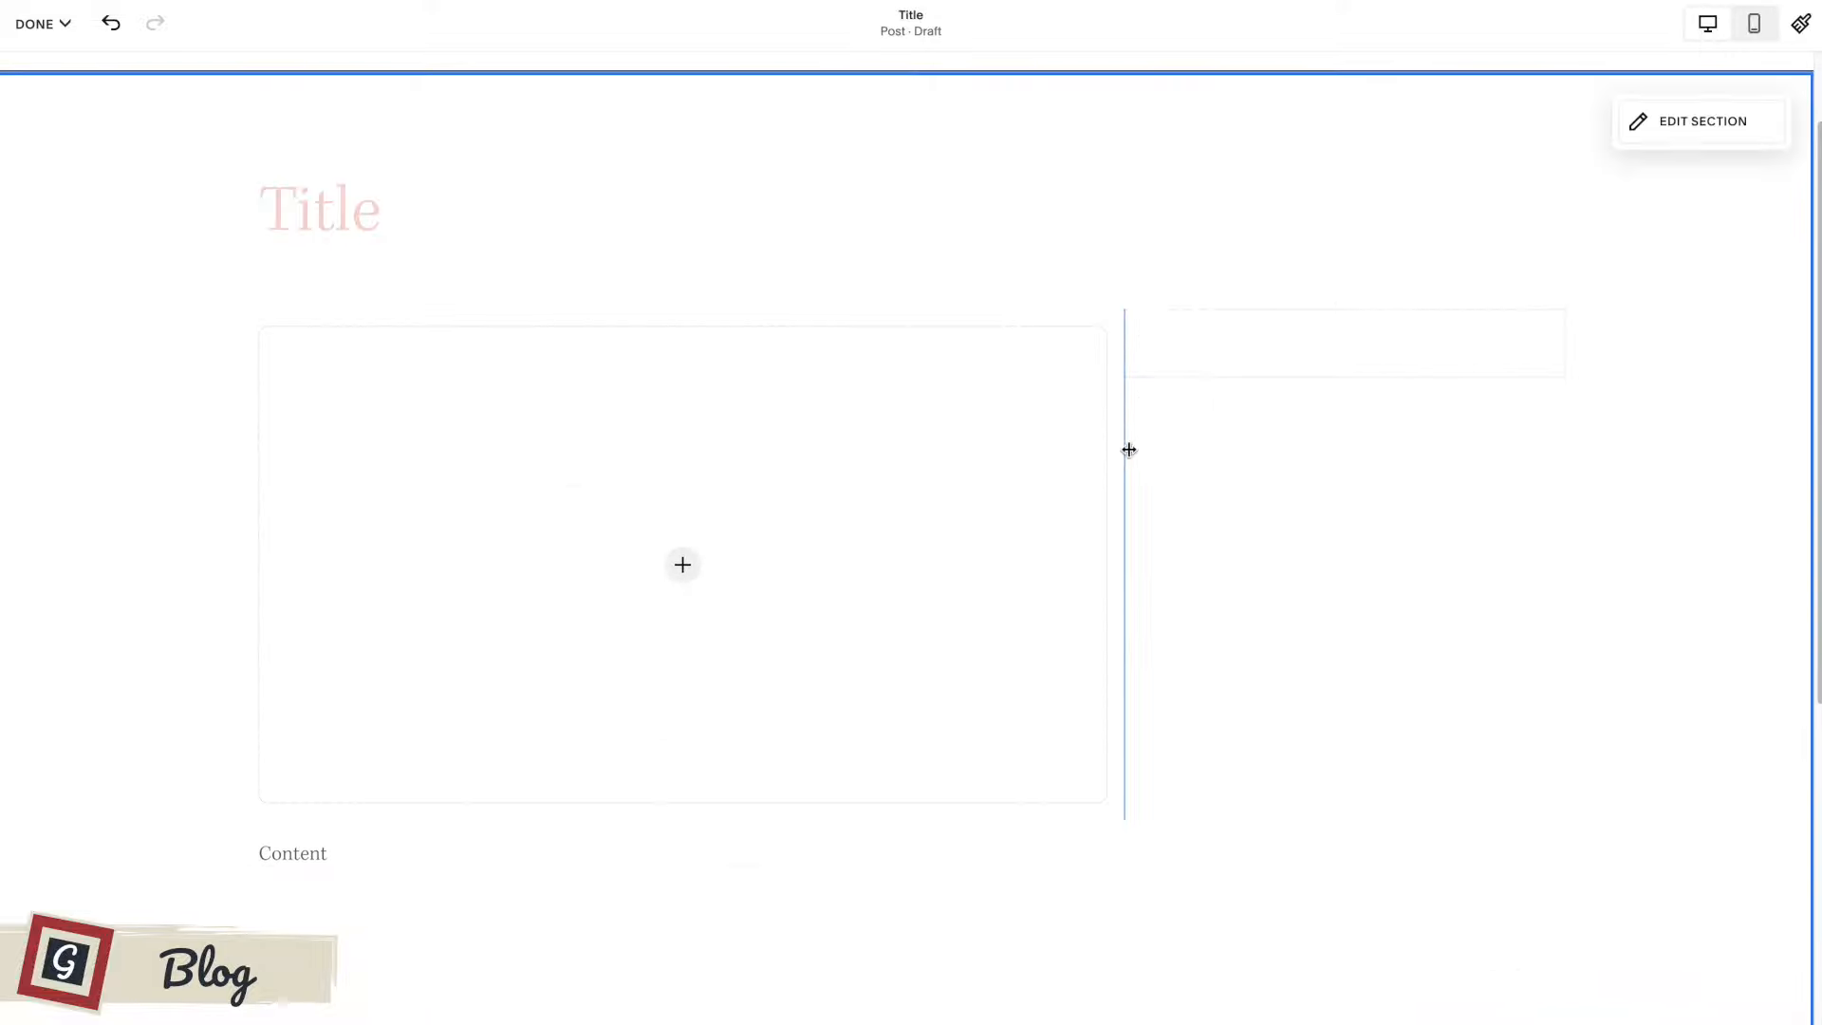
Add a summary block below the spacer in the side column, keeping Blog as its source page.
{"action": "scroll", "coordinate": [1297, 297], "scroll_direction": "down", "scroll_amount": 1}
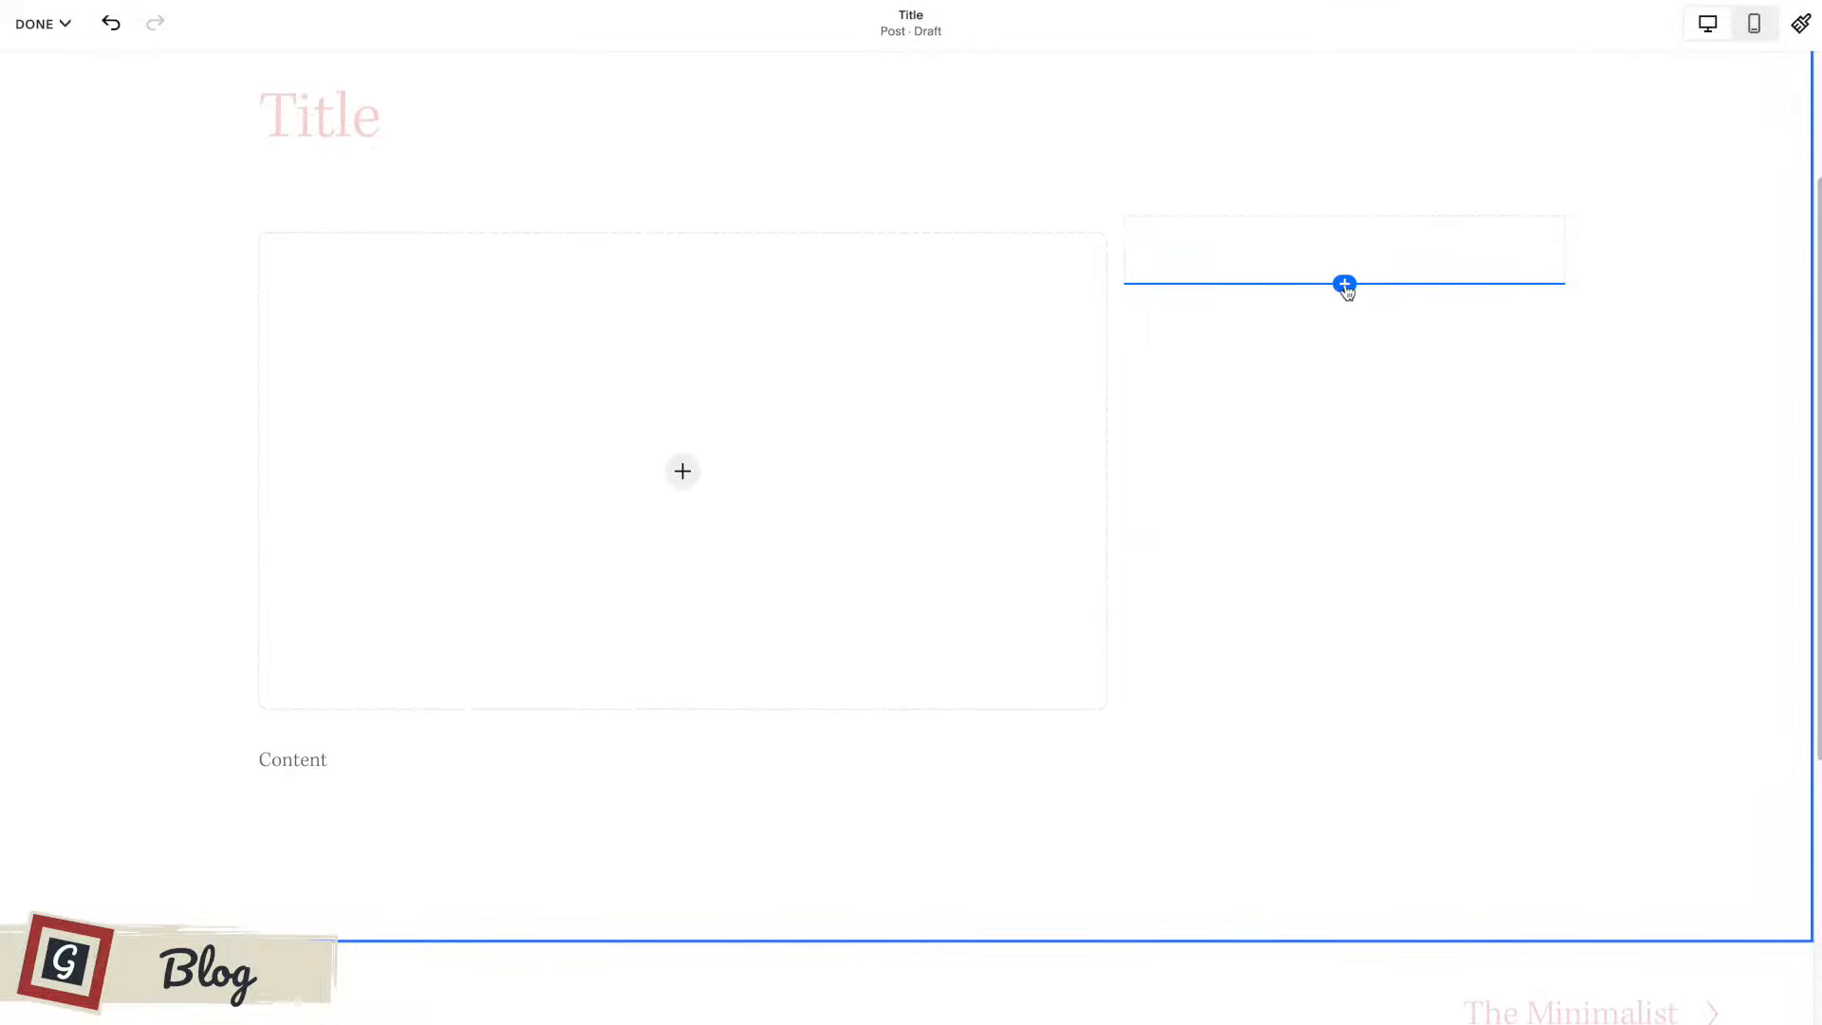
{"action": "scroll", "coordinate": [1290, 430], "scroll_direction": "up", "scroll_amount": 1}
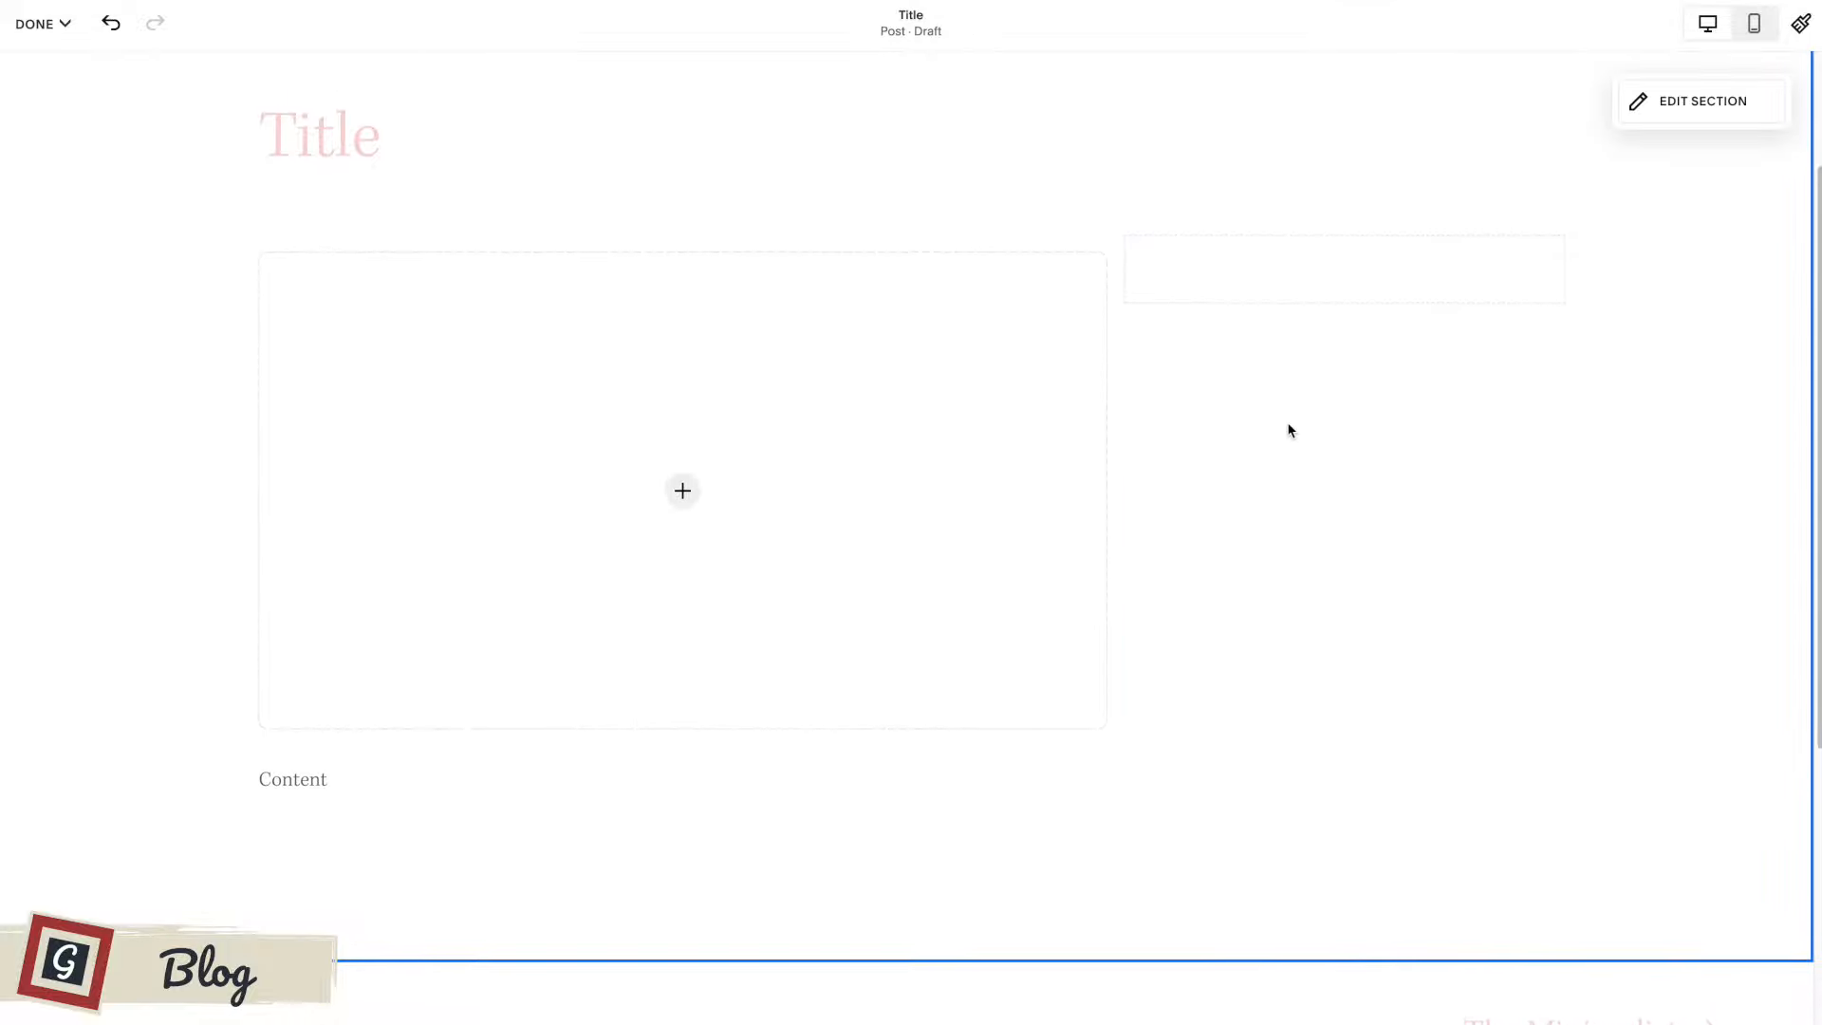
{"action": "left_click", "coordinate": [1344, 305]}
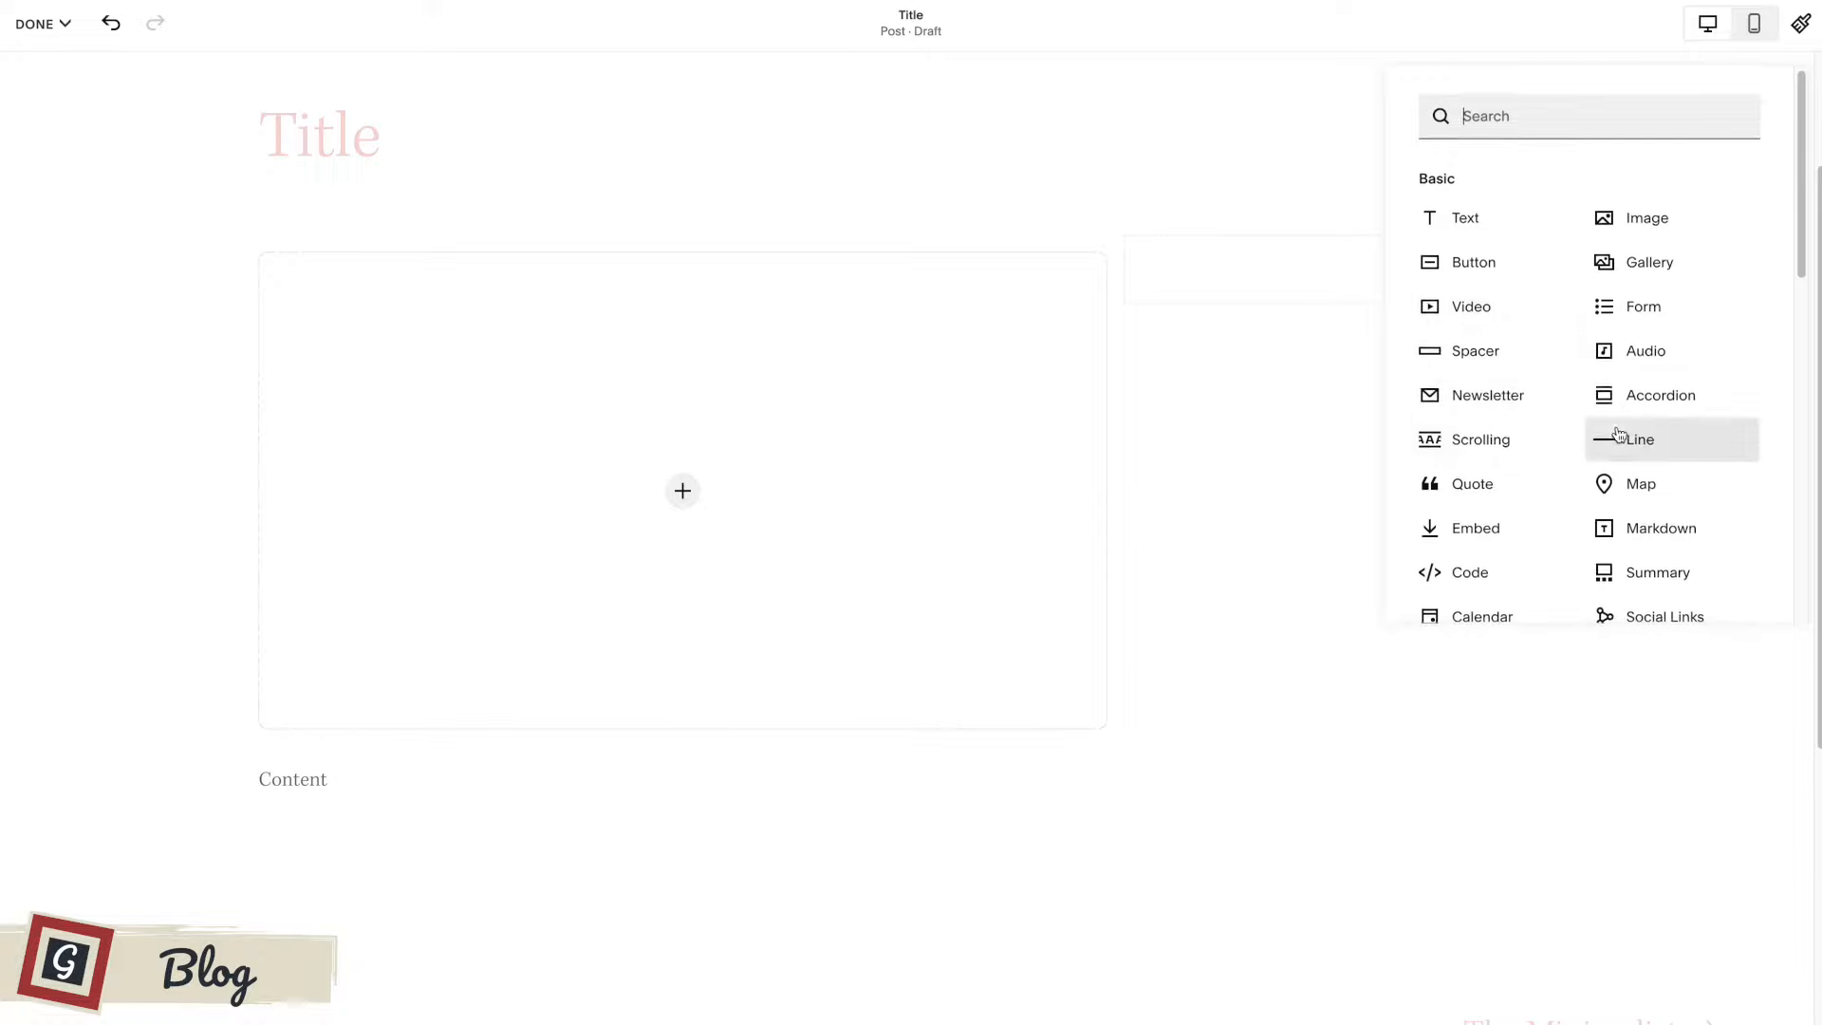
{"action": "scroll", "coordinate": [1618, 432], "scroll_direction": "down", "scroll_amount": 3}
{"action": "scroll", "coordinate": [1642, 365], "scroll_direction": "up", "scroll_amount": 1}
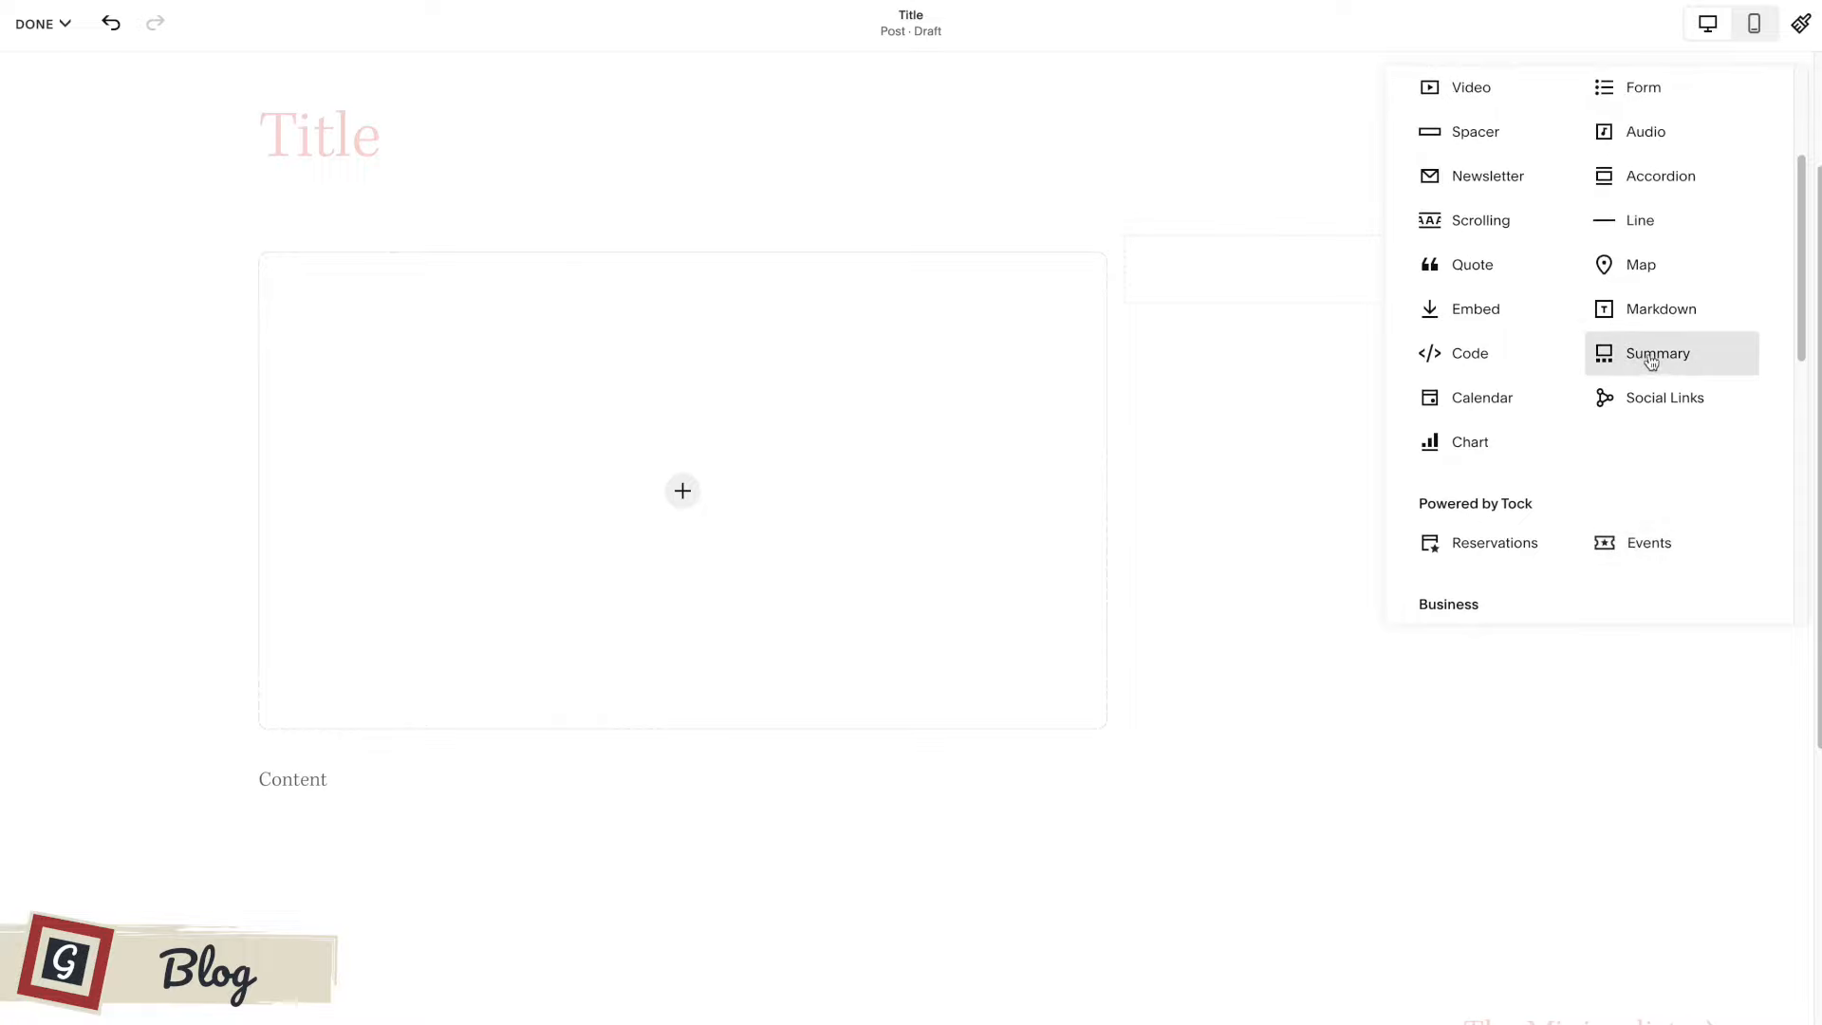
{"action": "left_click", "coordinate": [1651, 362]}
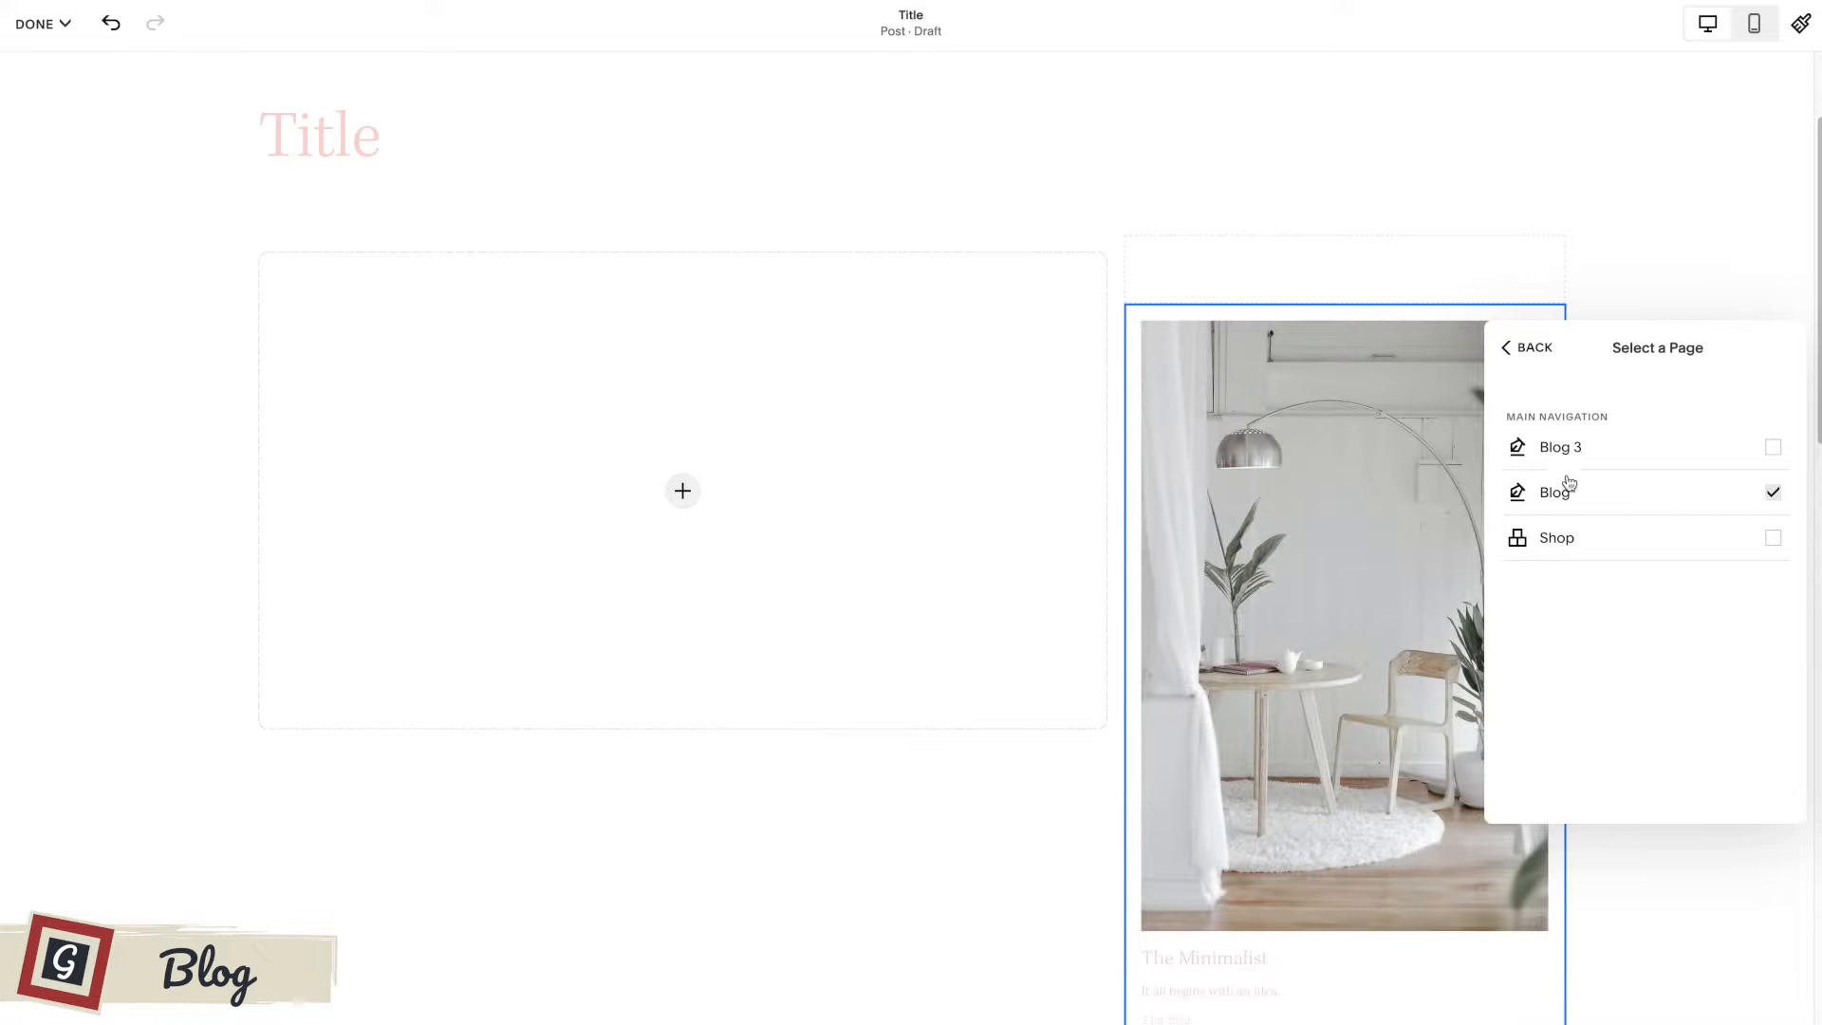
{"action": "left_click", "coordinate": [1531, 346]}
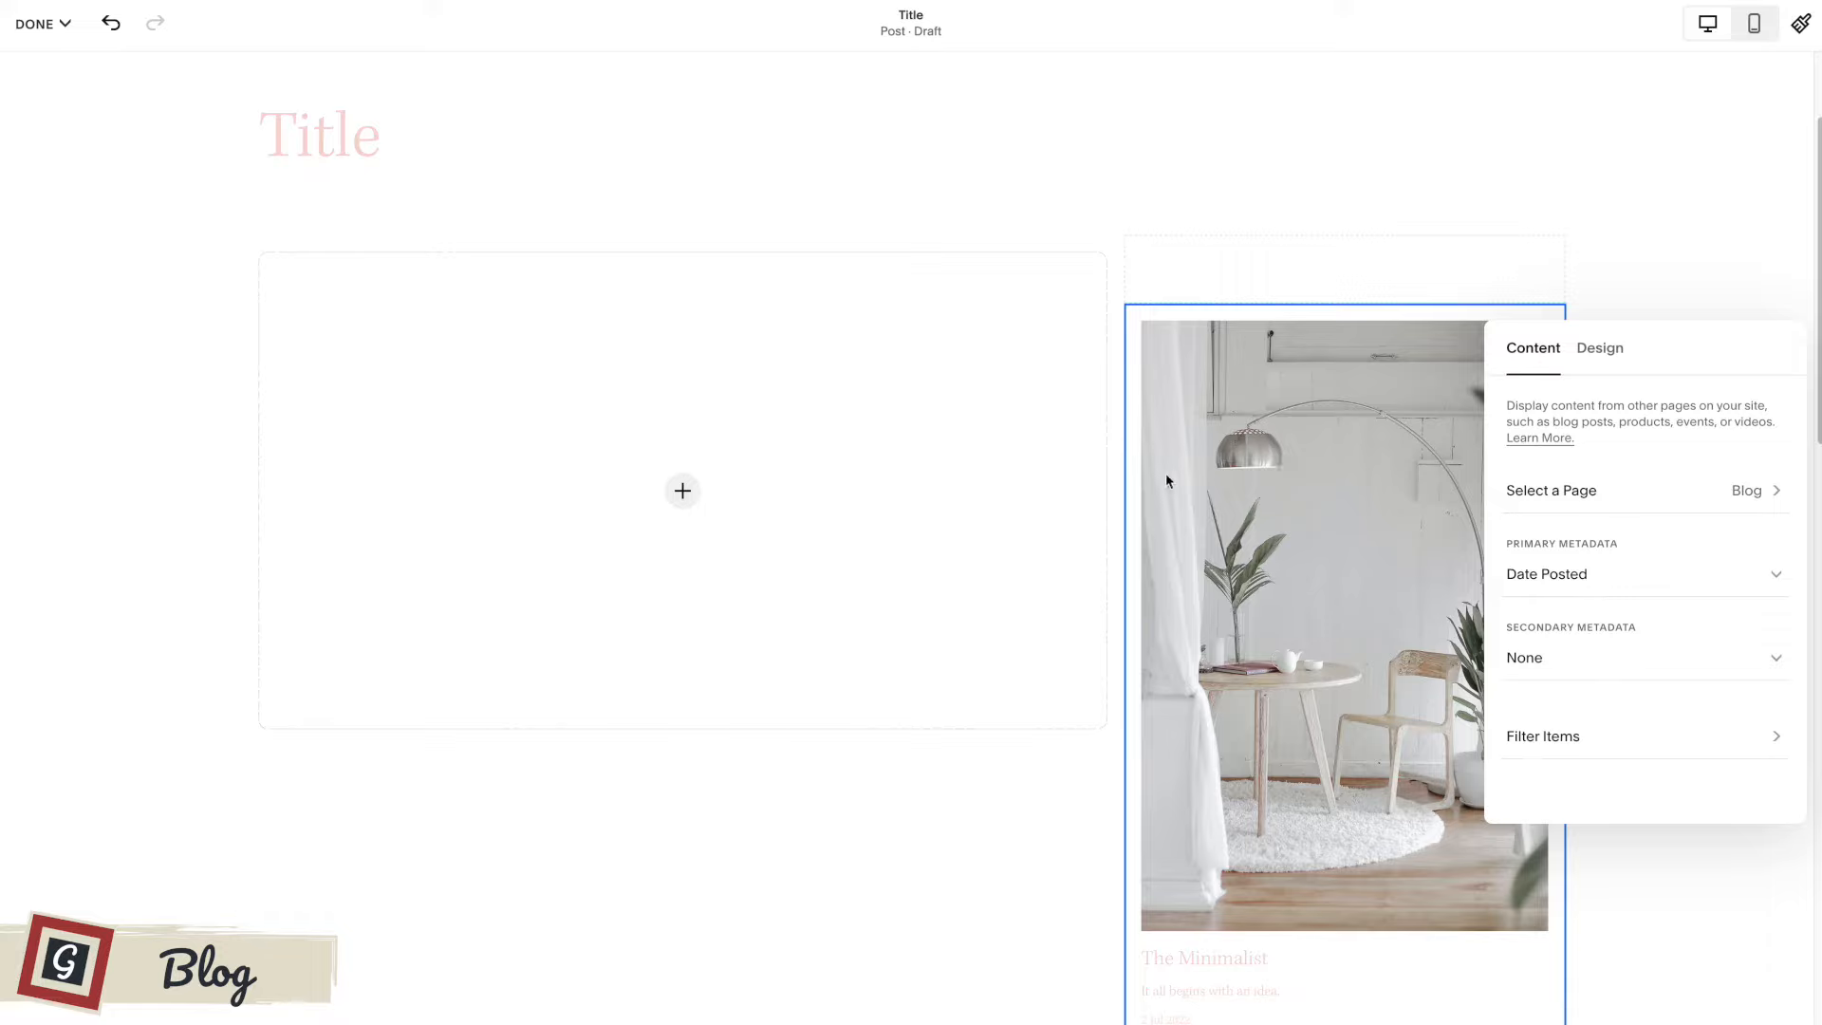
{"action": "left_click", "coordinate": [988, 566]}
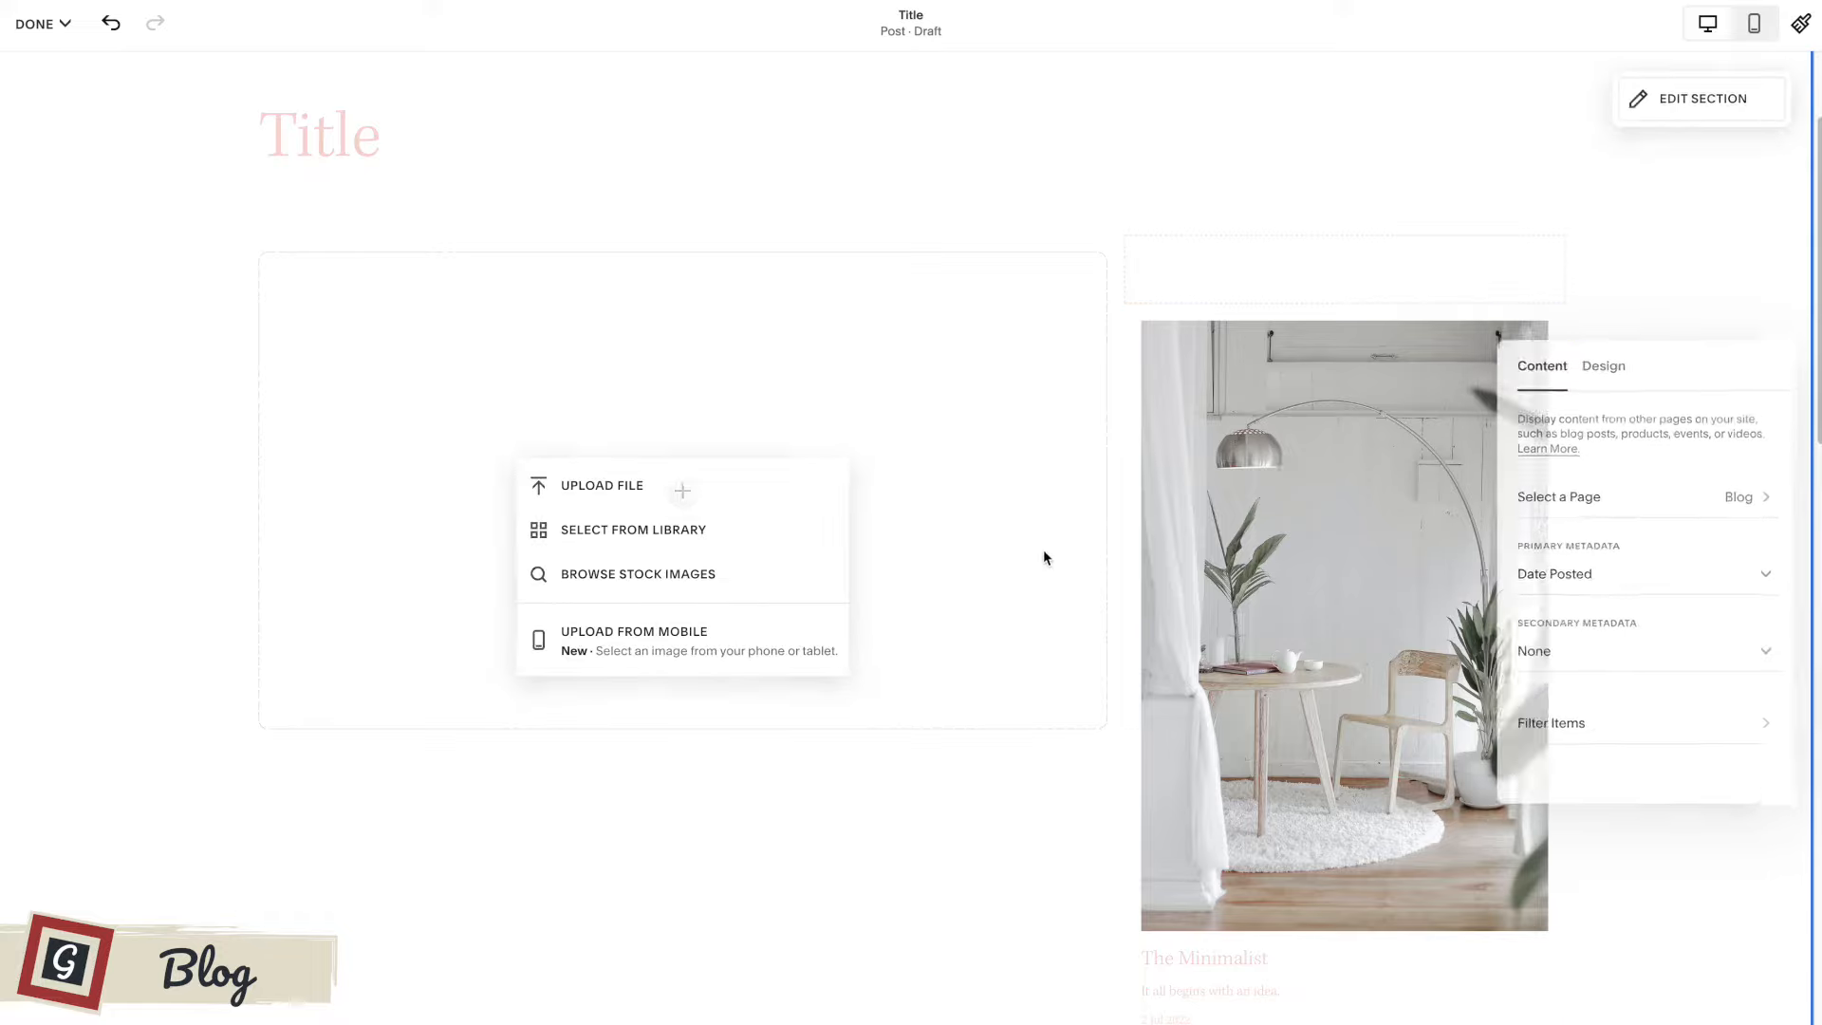
{"action": "left_click", "coordinate": [1057, 646]}
Narrow the summary column to about a quarter of the content width, giving the image block the rest.
{"action": "scroll", "coordinate": [1315, 736], "scroll_direction": "down", "scroll_amount": 5}
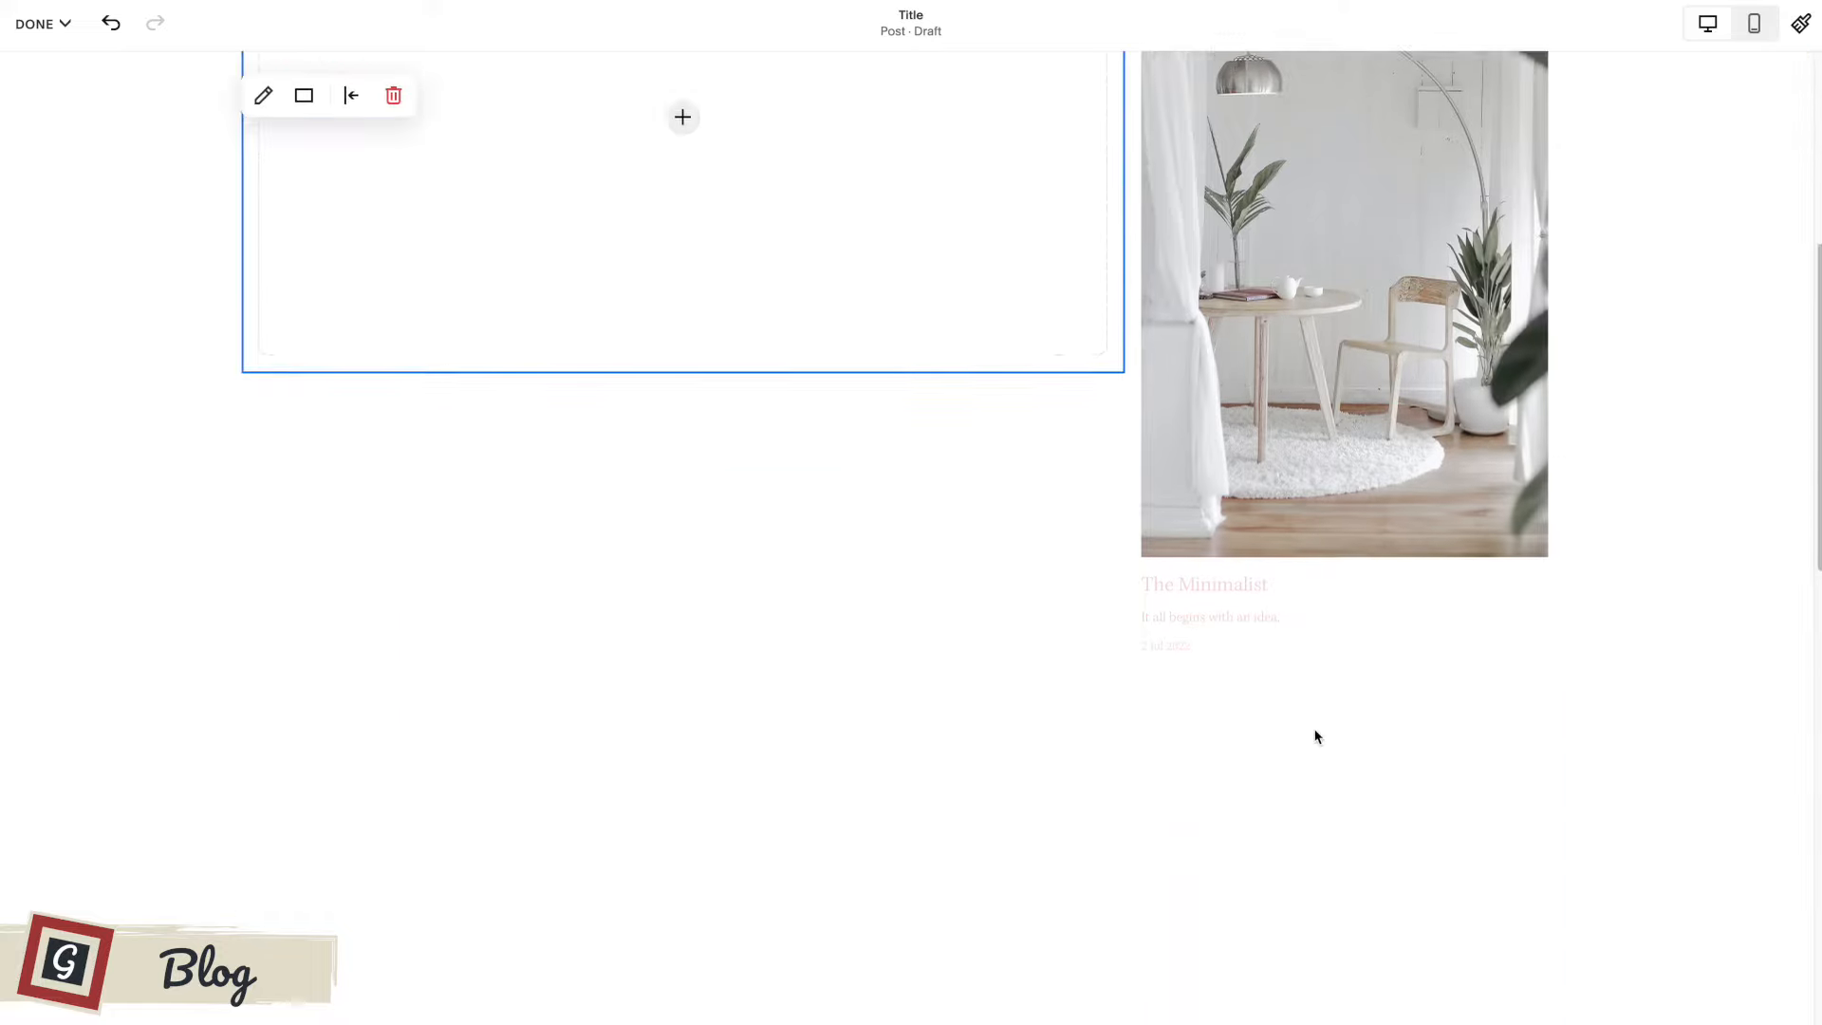
{"action": "scroll", "coordinate": [1315, 736], "scroll_direction": "down", "scroll_amount": 6}
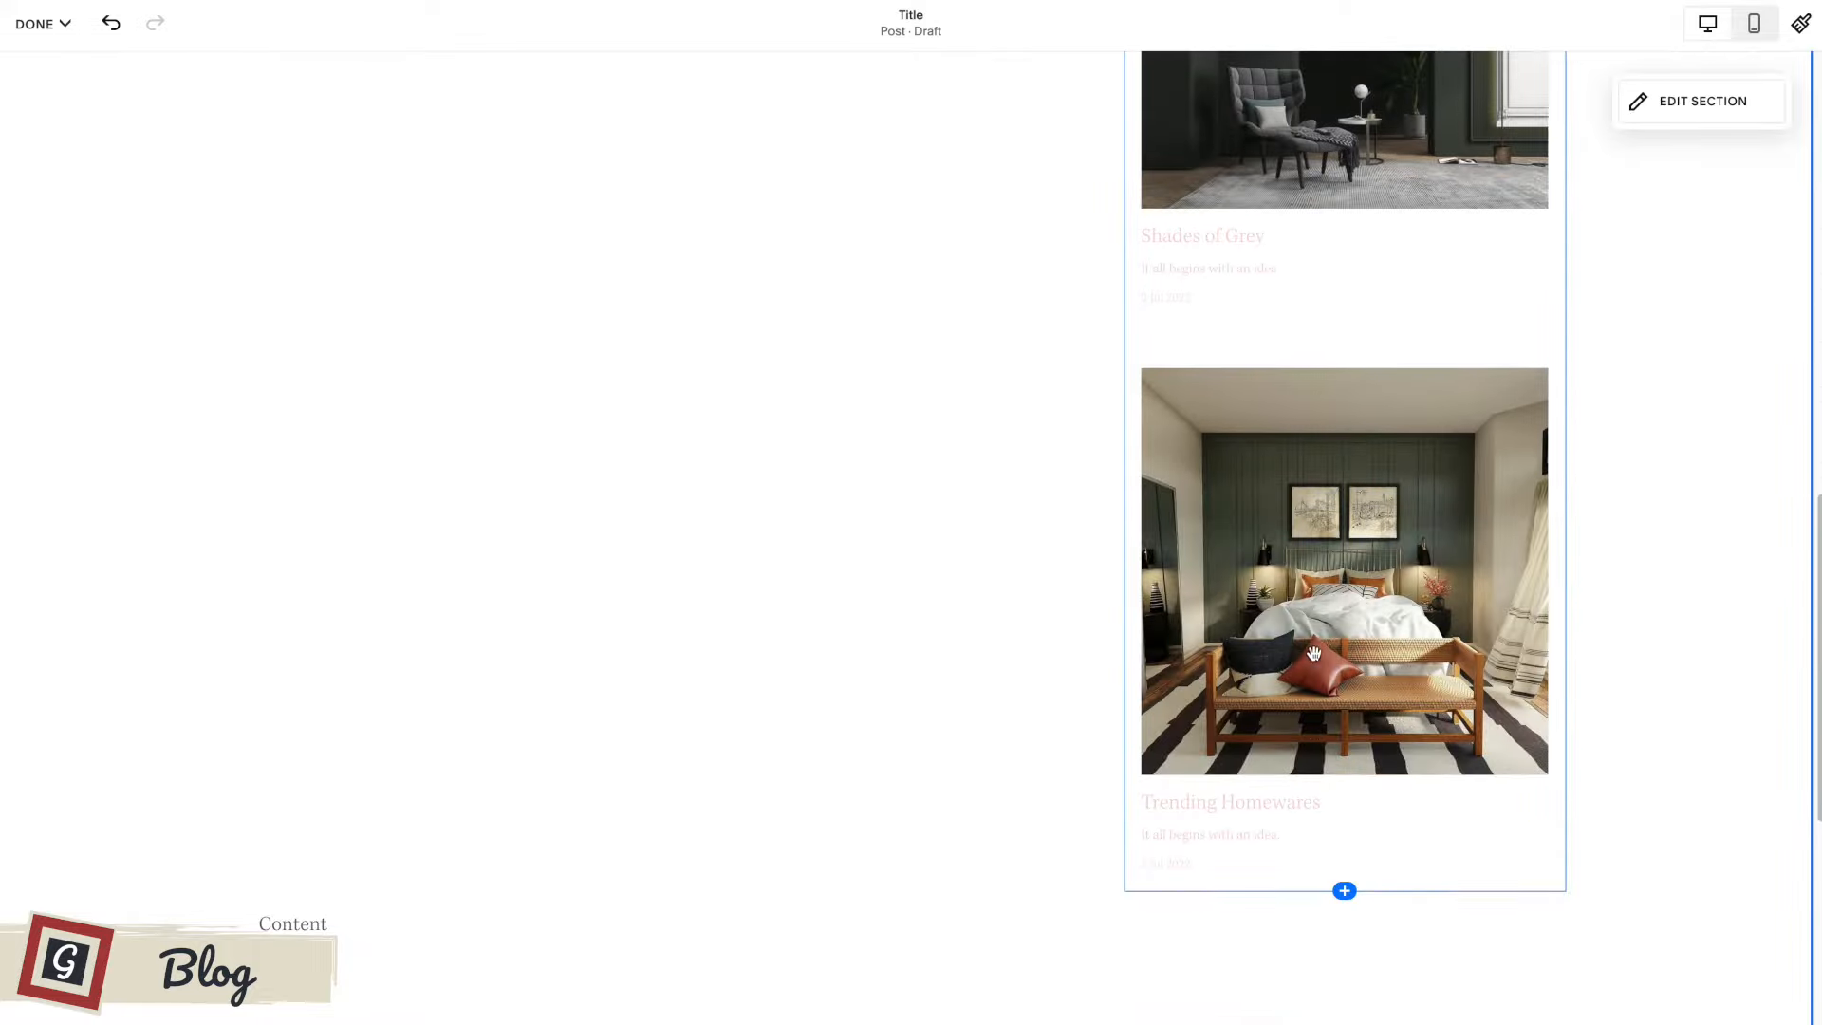
{"action": "scroll", "coordinate": [1313, 623], "scroll_direction": "up", "scroll_amount": 3}
{"action": "scroll", "coordinate": [1312, 623], "scroll_direction": "up", "scroll_amount": 7}
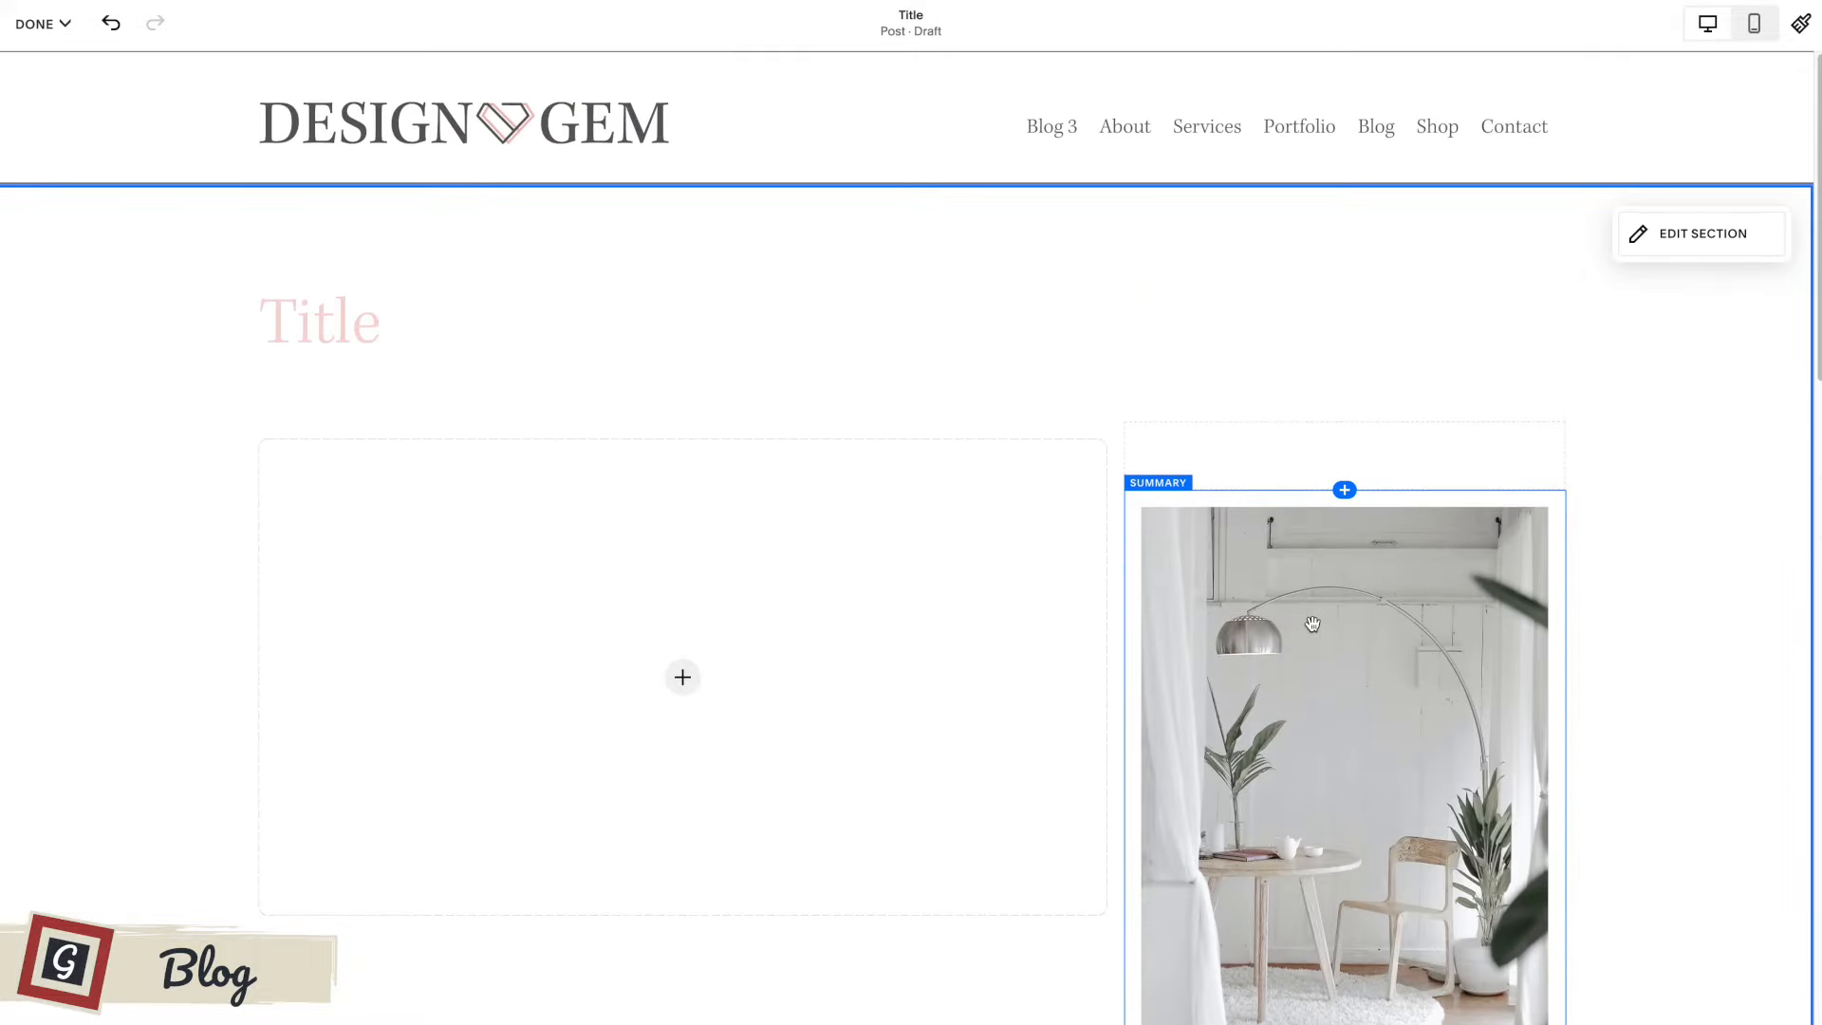
{"action": "scroll", "coordinate": [1312, 607], "scroll_direction": "down", "scroll_amount": 1}
{"action": "scroll", "coordinate": [684, 464], "scroll_direction": "up", "scroll_amount": 1}
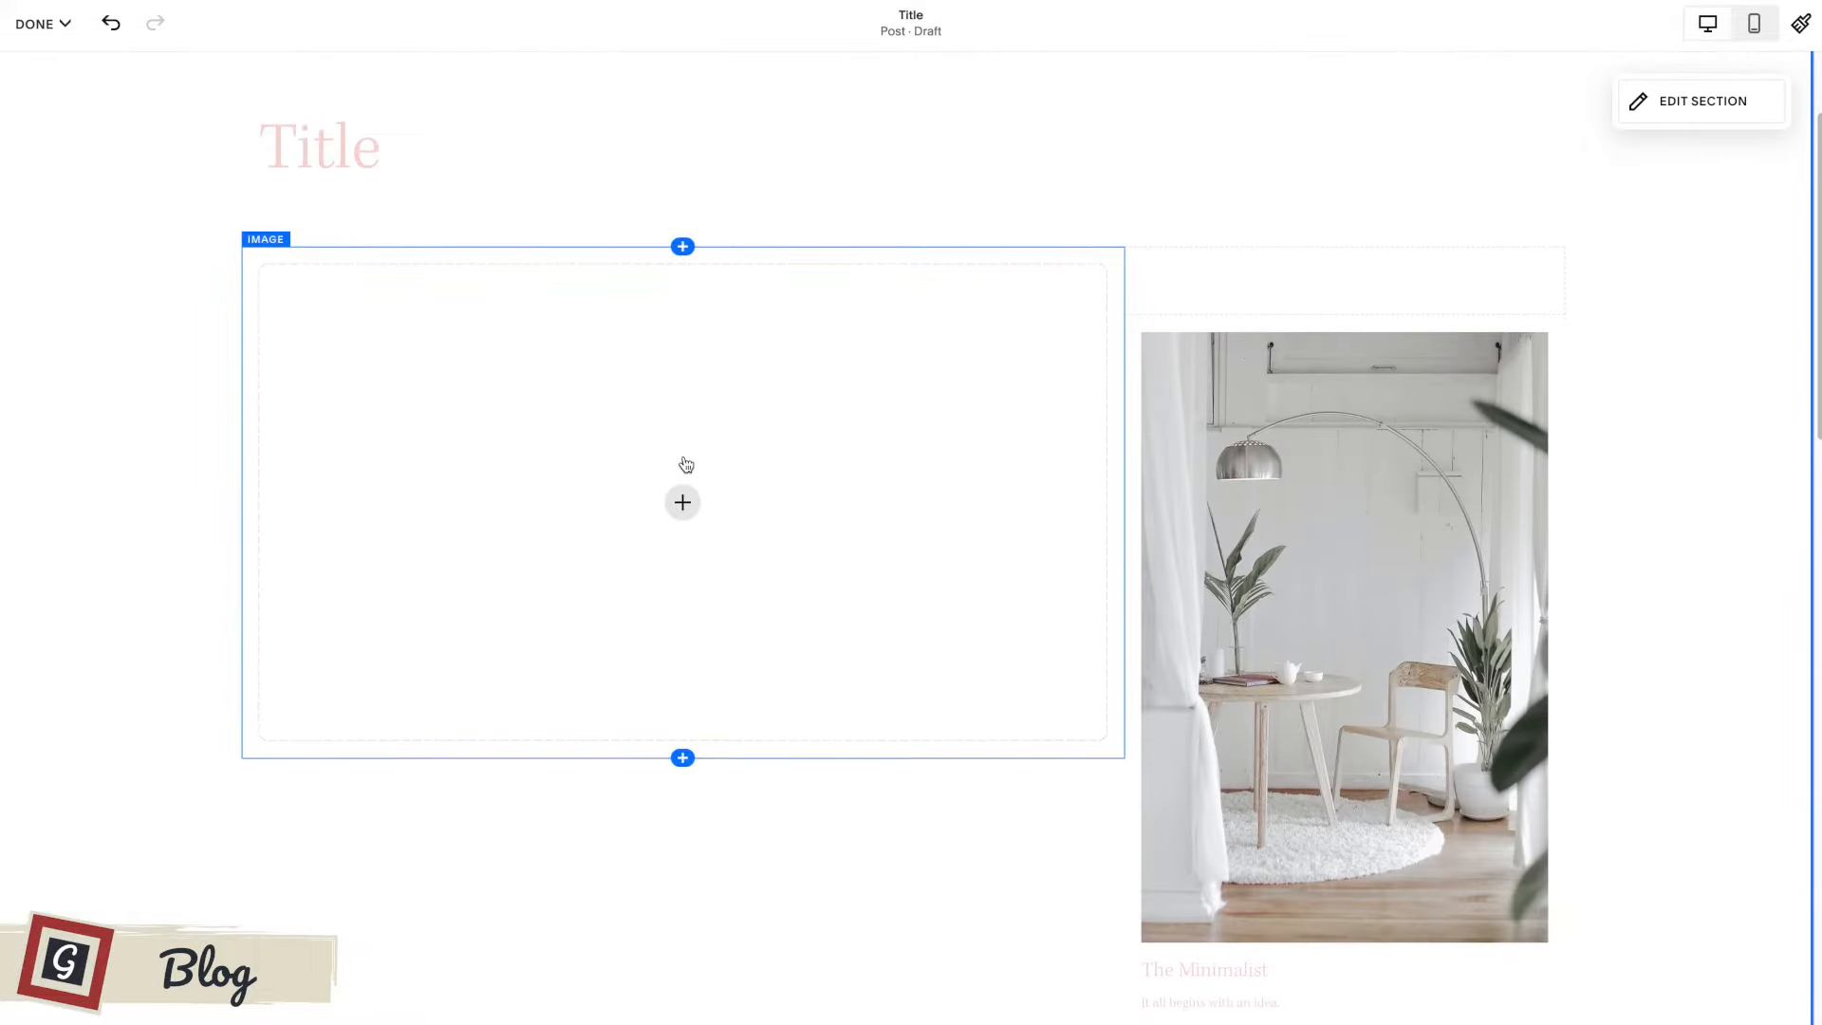
{"action": "left_click_drag", "start_coordinate": [1130, 272], "coordinate": [1238, 285]}
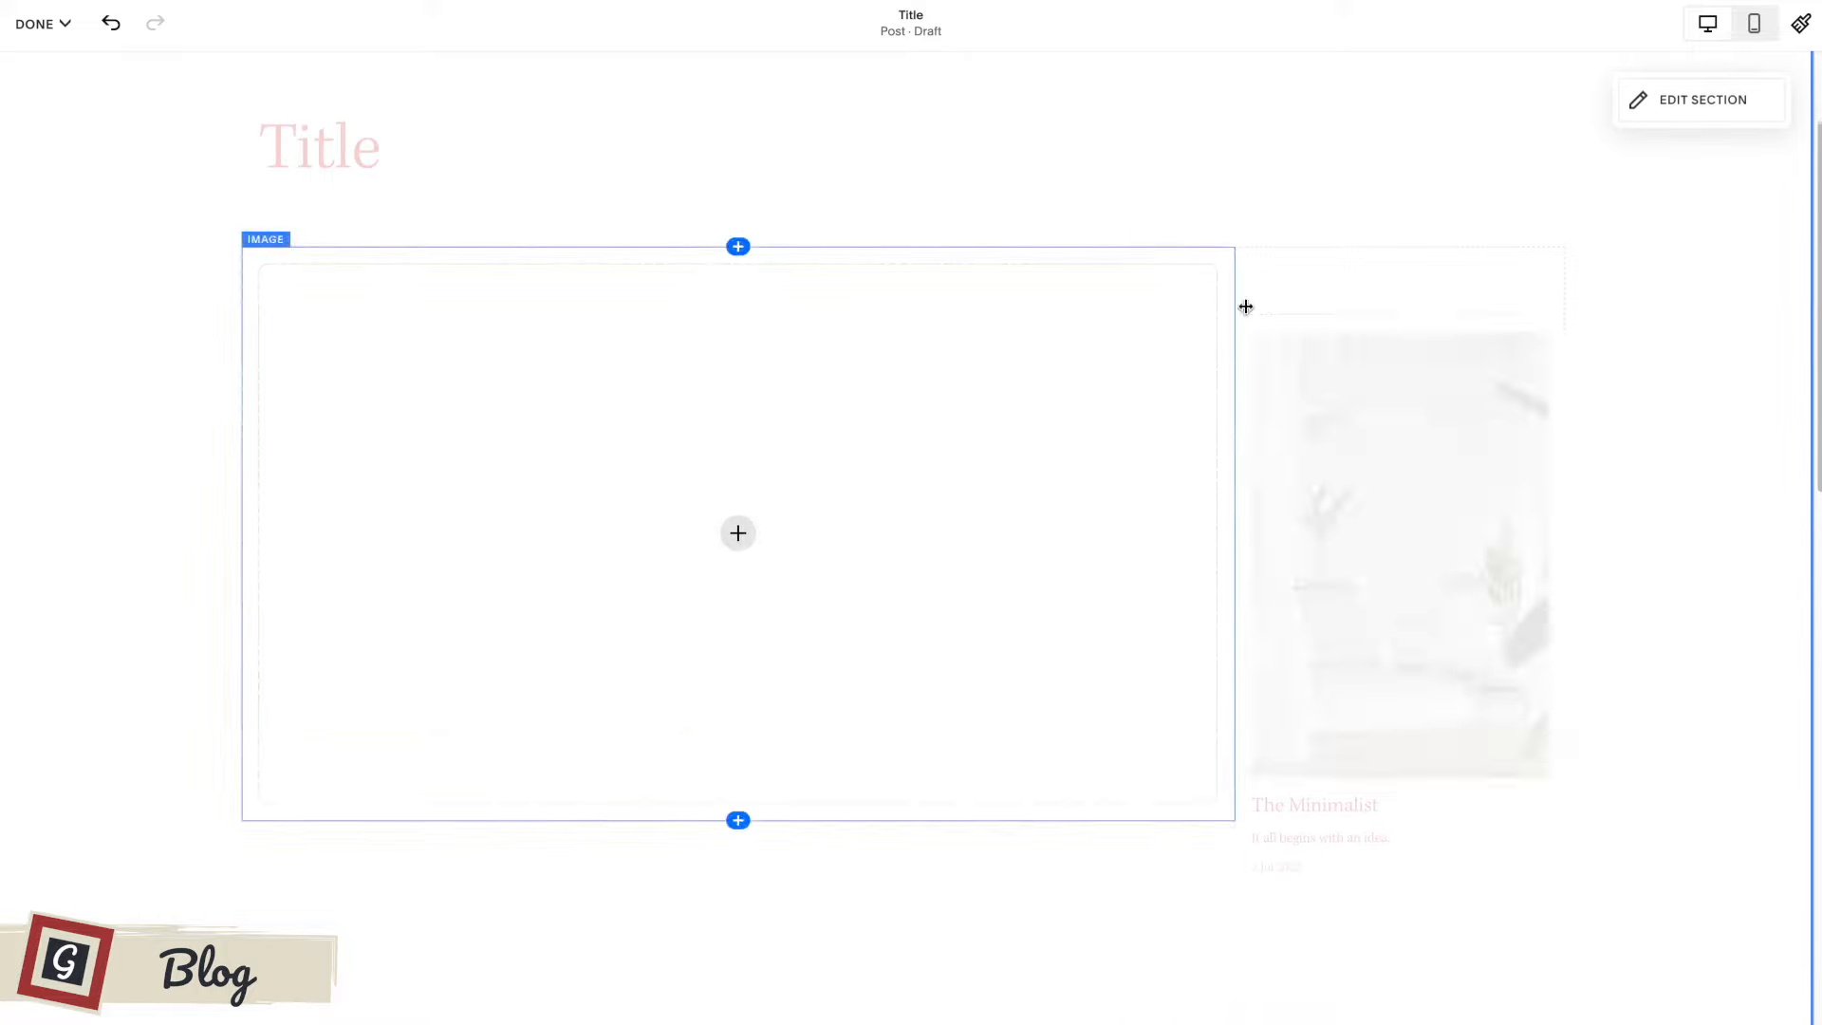
Examine the narrowed summary column of blog posts running alongside the image block and main content area.
{"action": "scroll", "coordinate": [1281, 399], "scroll_direction": "down", "scroll_amount": 4}
{"action": "scroll", "coordinate": [1262, 427], "scroll_direction": "up", "scroll_amount": 6}
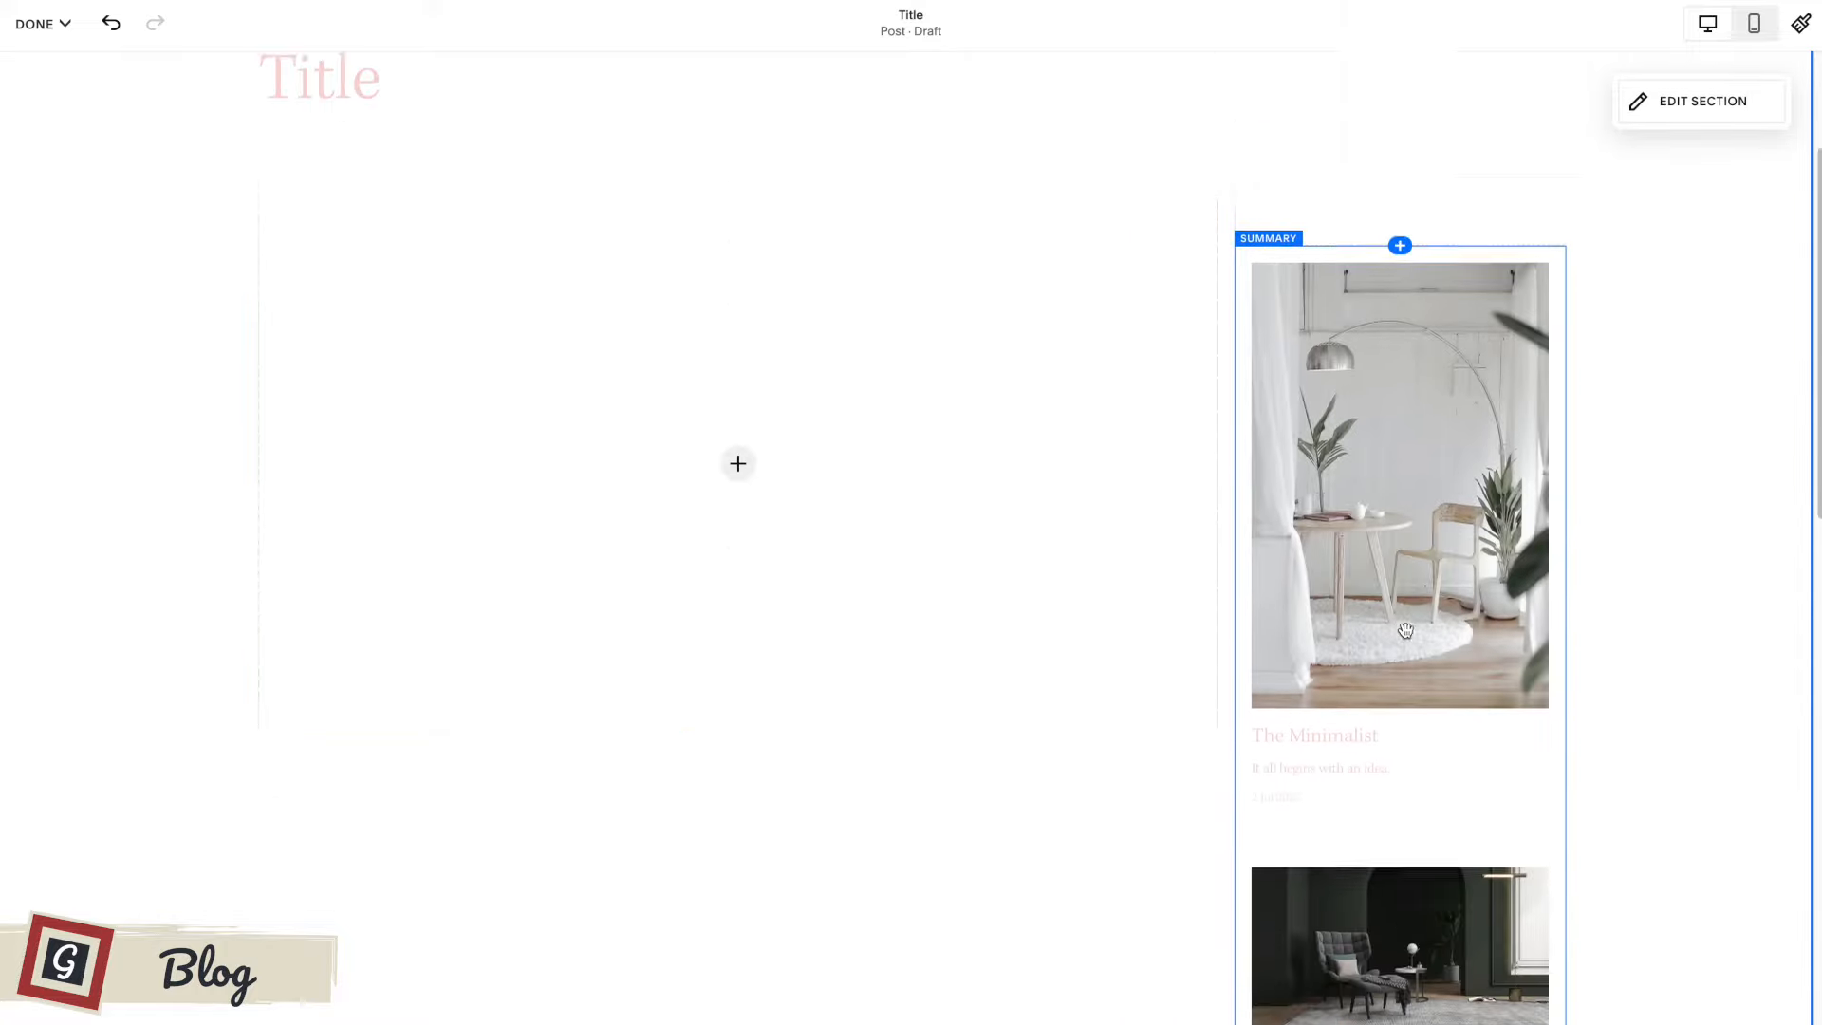
{"action": "scroll", "coordinate": [1364, 580], "scroll_direction": "down", "scroll_amount": 6}
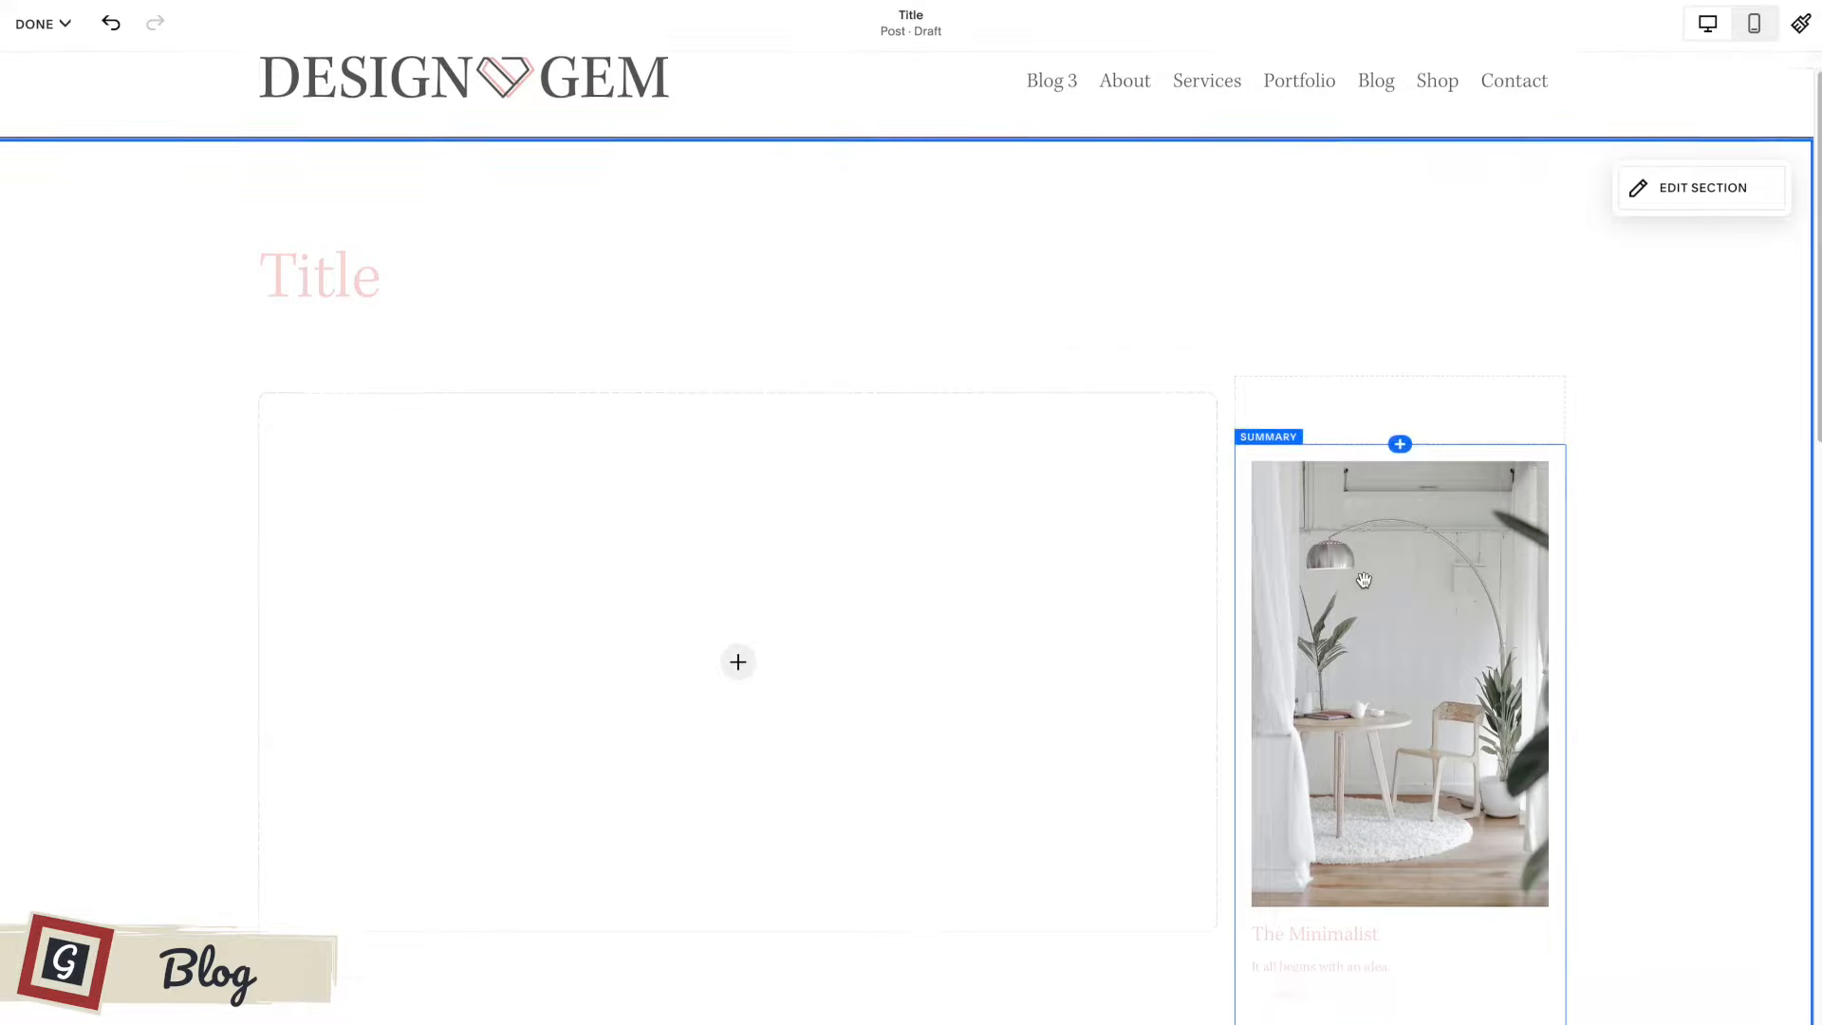
{"action": "scroll", "coordinate": [1364, 580], "scroll_direction": "down", "scroll_amount": 5}
{"action": "scroll", "coordinate": [1329, 493], "scroll_direction": "up", "scroll_amount": 11}
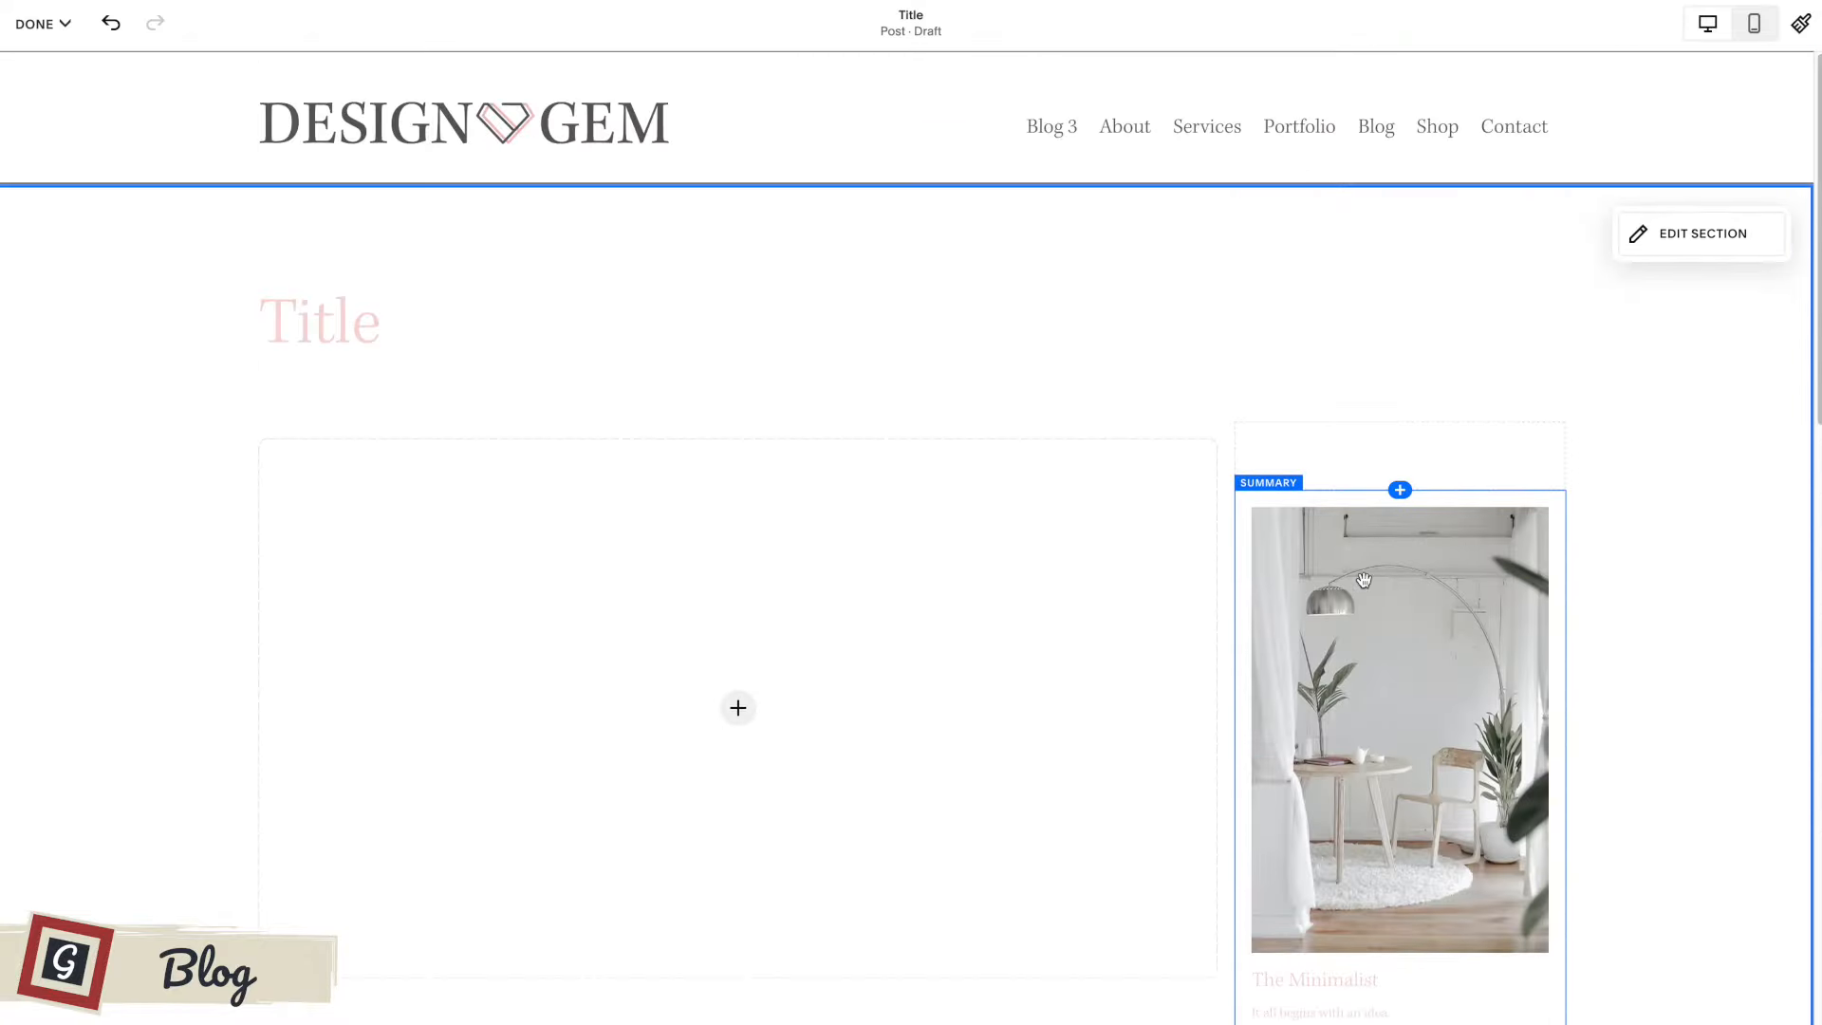
{"action": "left_click", "coordinate": [1324, 465]}
{"action": "scroll", "coordinate": [474, 665], "scroll_direction": "down", "scroll_amount": 4}
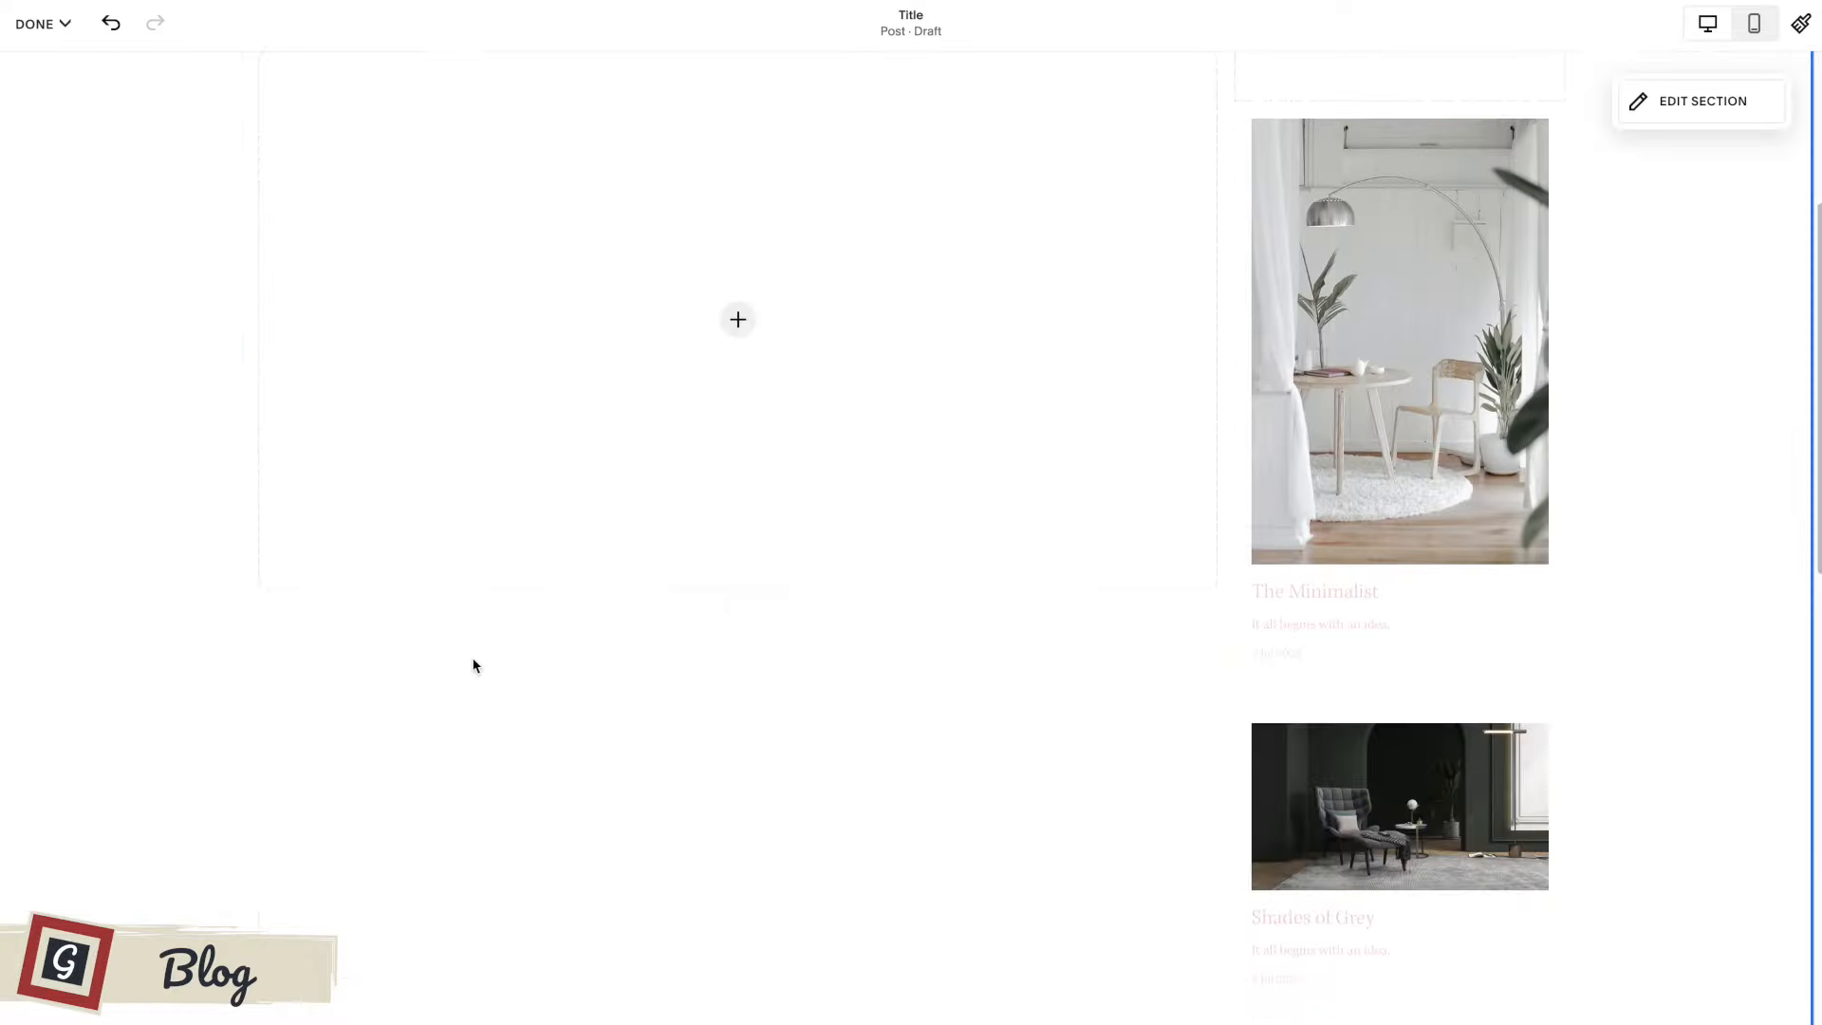
{"action": "scroll", "coordinate": [475, 643], "scroll_direction": "up", "scroll_amount": 4}
Insert an empty text block above the image block in the post's main column.
{"action": "left_click", "coordinate": [737, 375]}
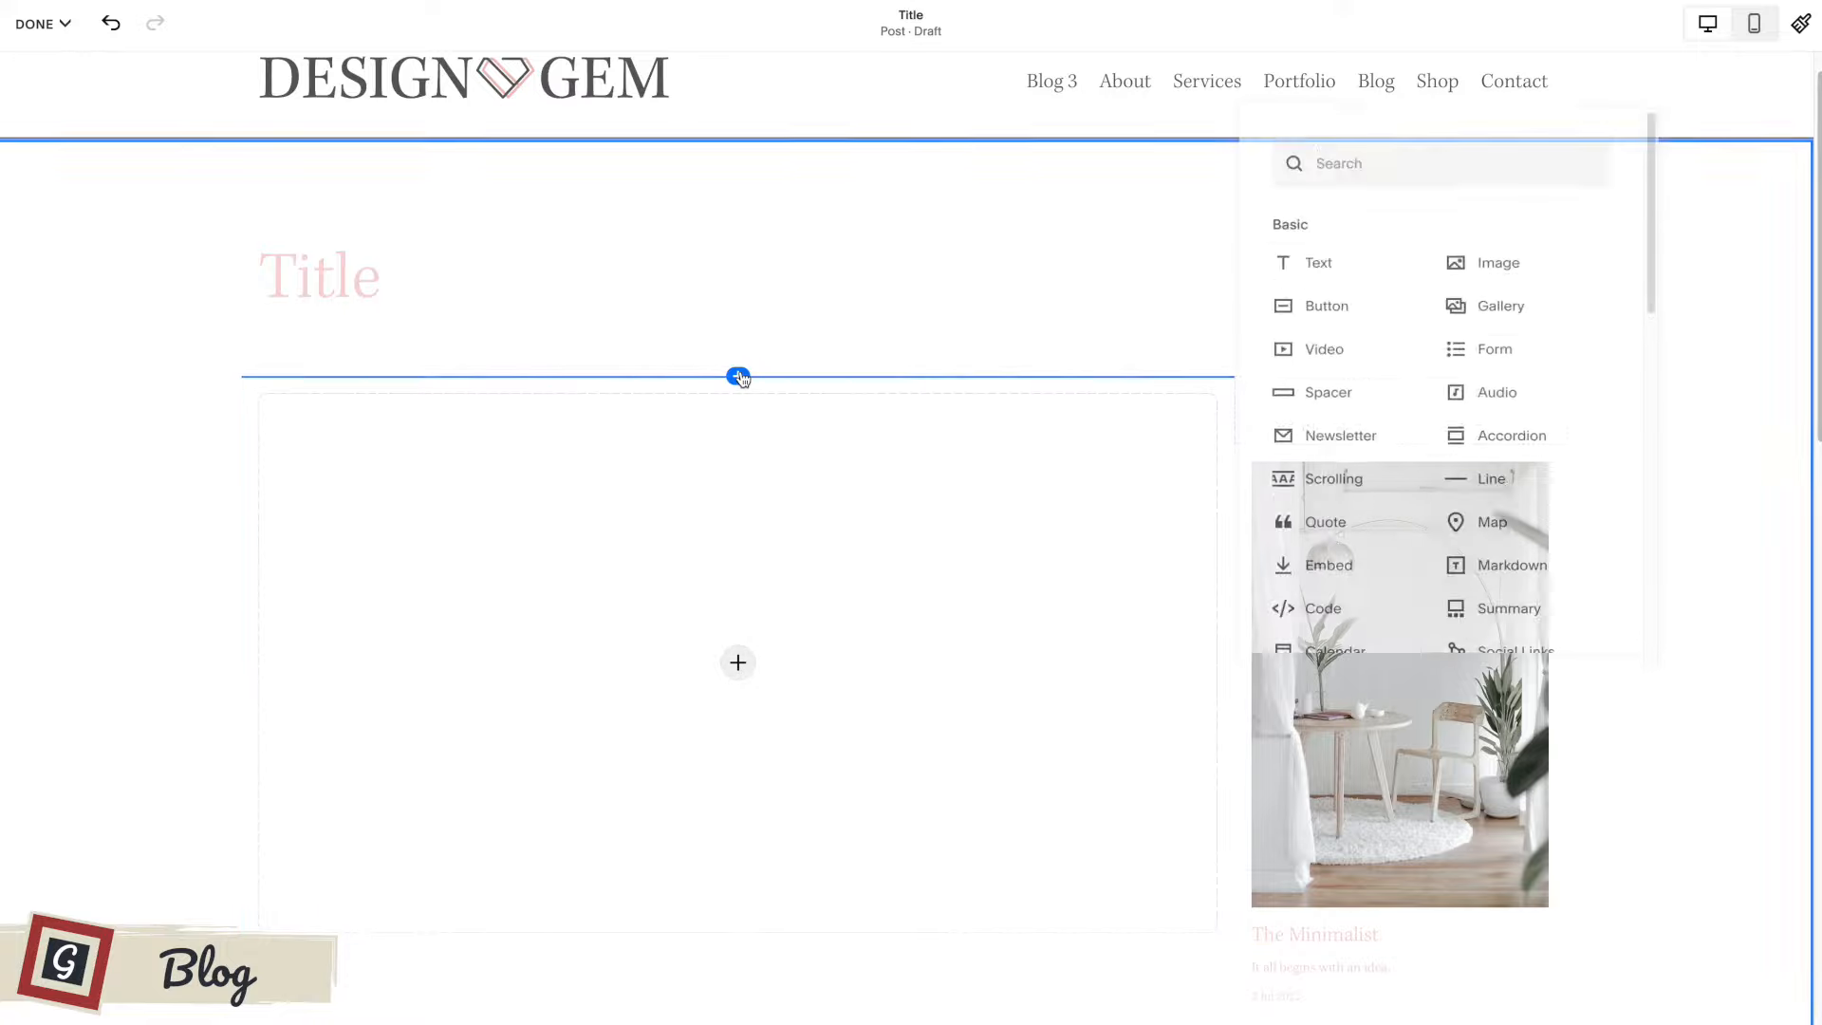
{"action": "left_click", "coordinate": [1365, 261]}
{"action": "left_click", "coordinate": [679, 406]}
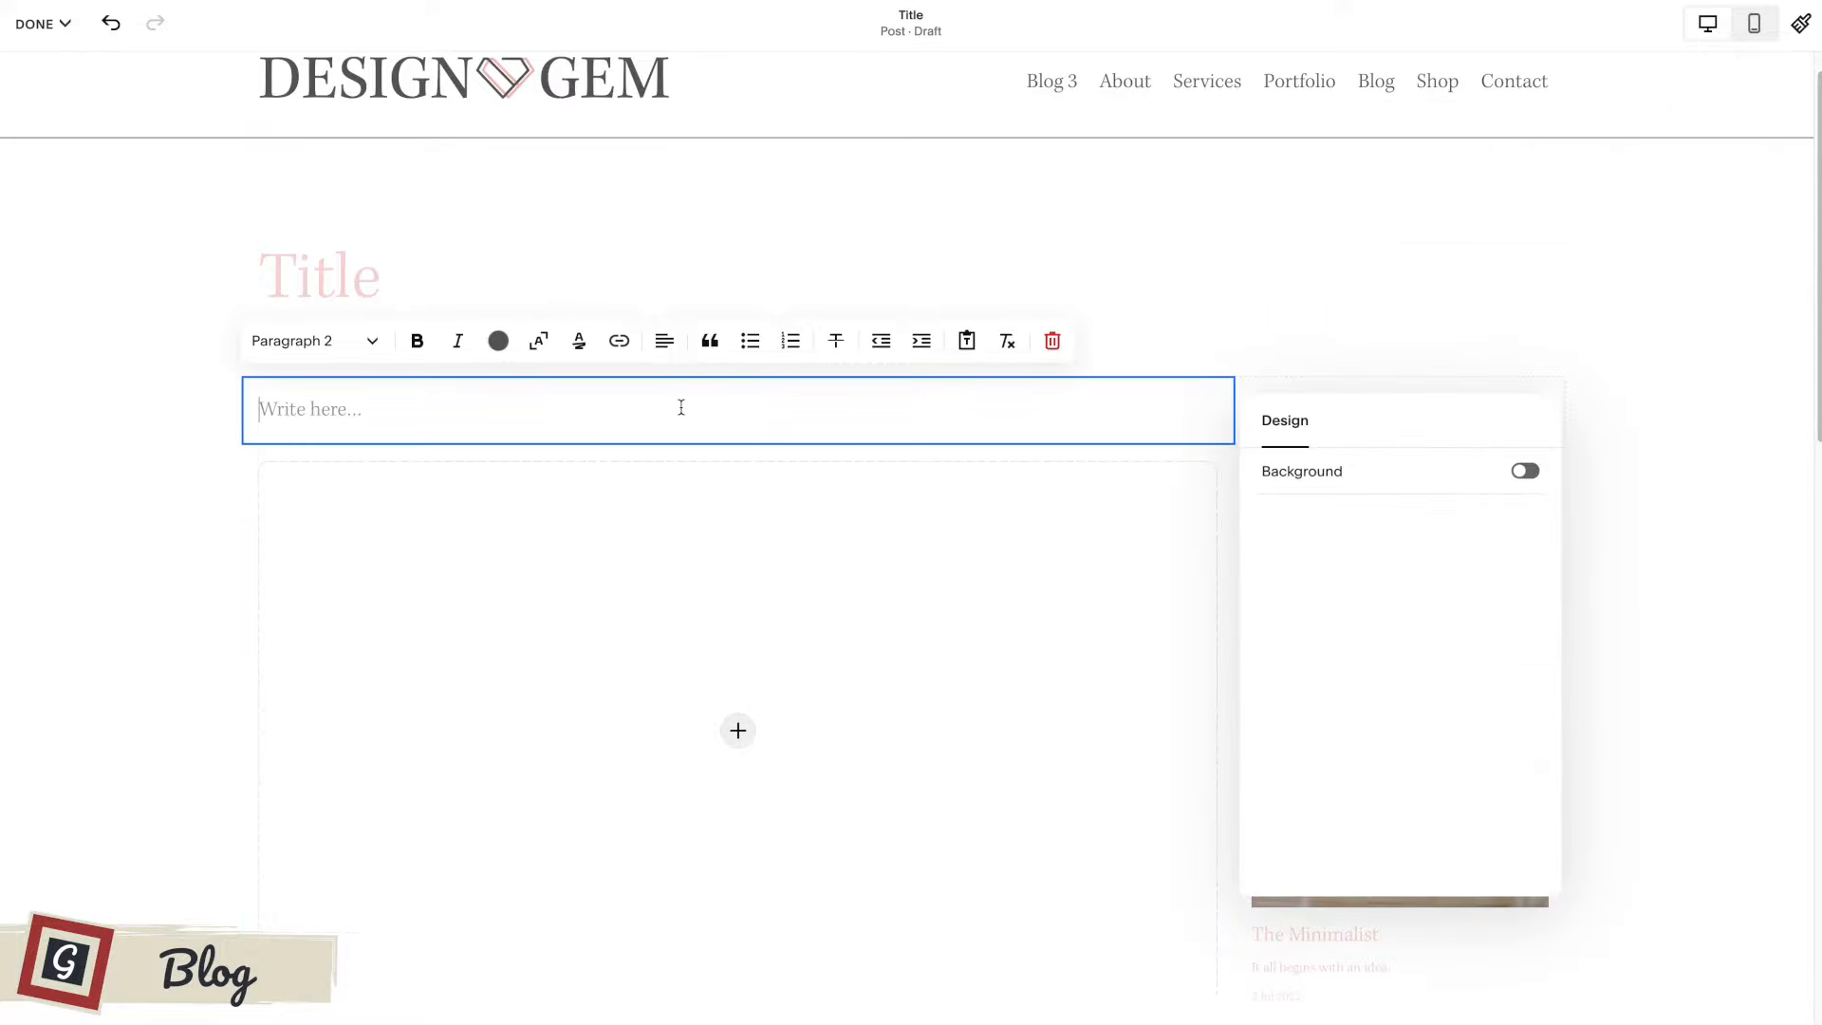
{"action": "left_click", "coordinate": [239, 522]}
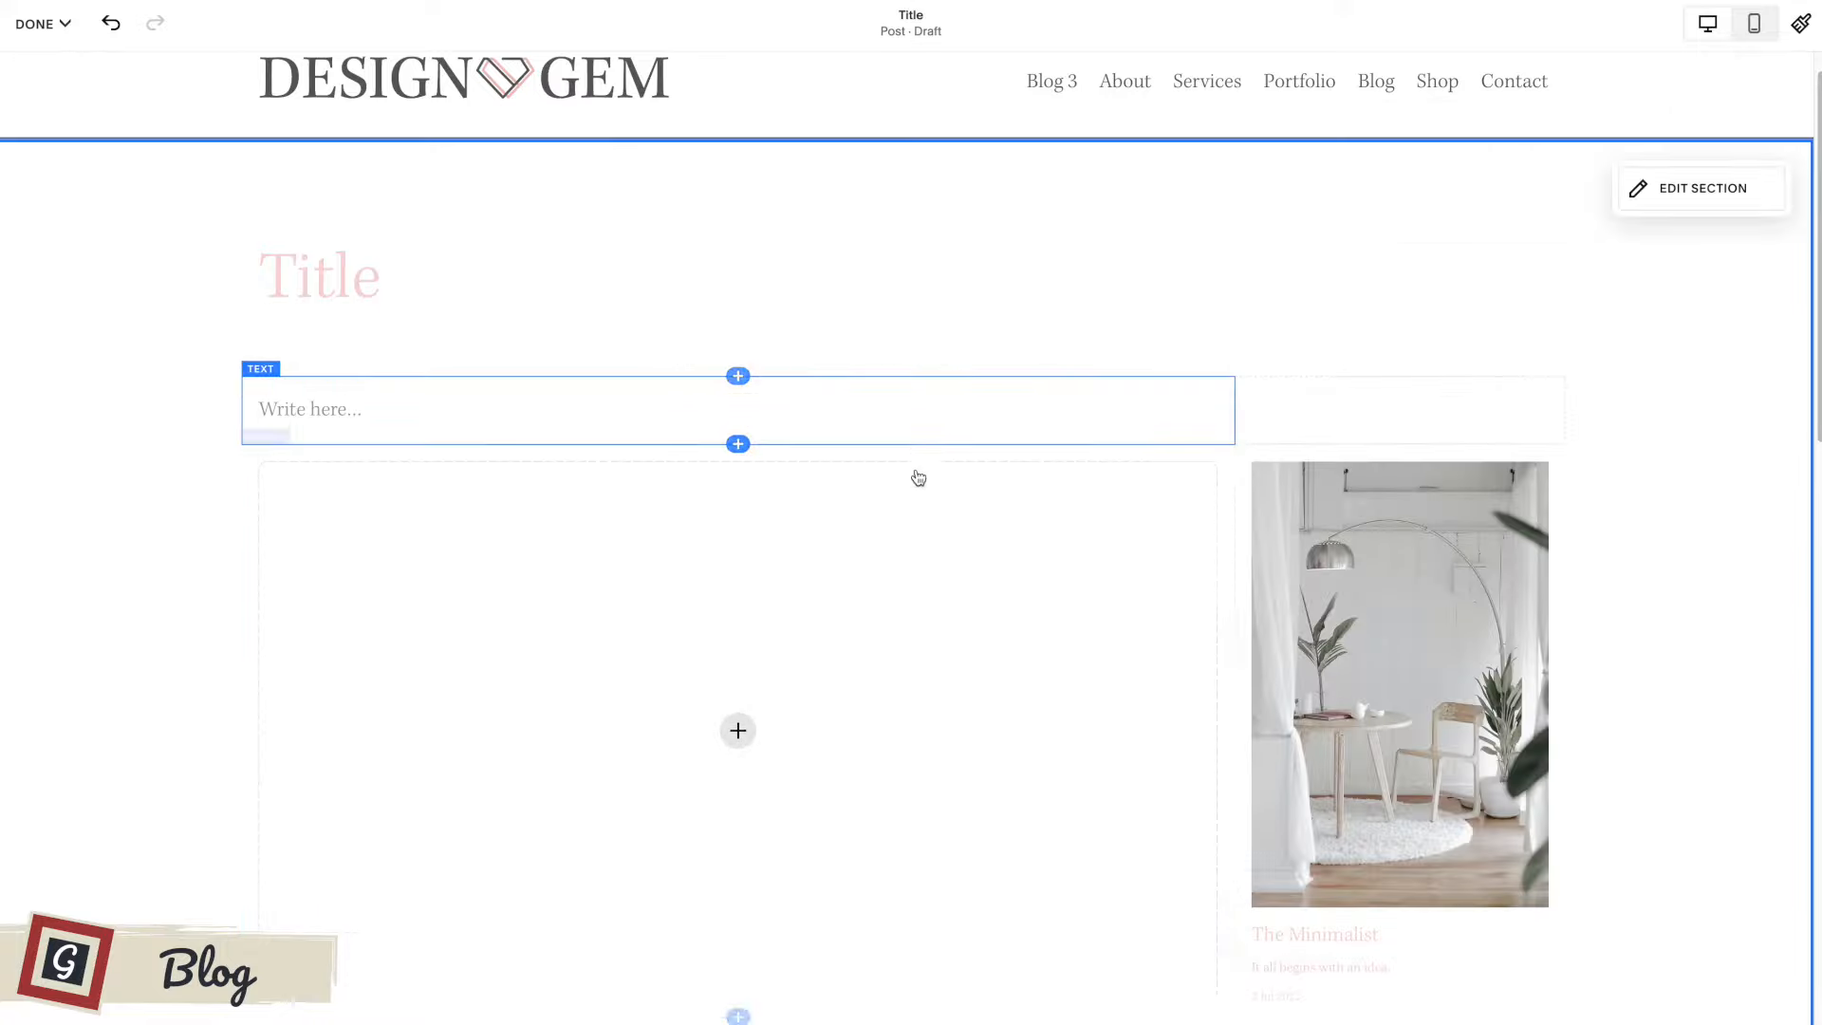
Look over the whole post layout, then save the draft and exit to the Blog's post list.
{"action": "scroll", "coordinate": [932, 484], "scroll_direction": "down", "scroll_amount": 1}
{"action": "scroll", "coordinate": [932, 485], "scroll_direction": "down", "scroll_amount": 12}
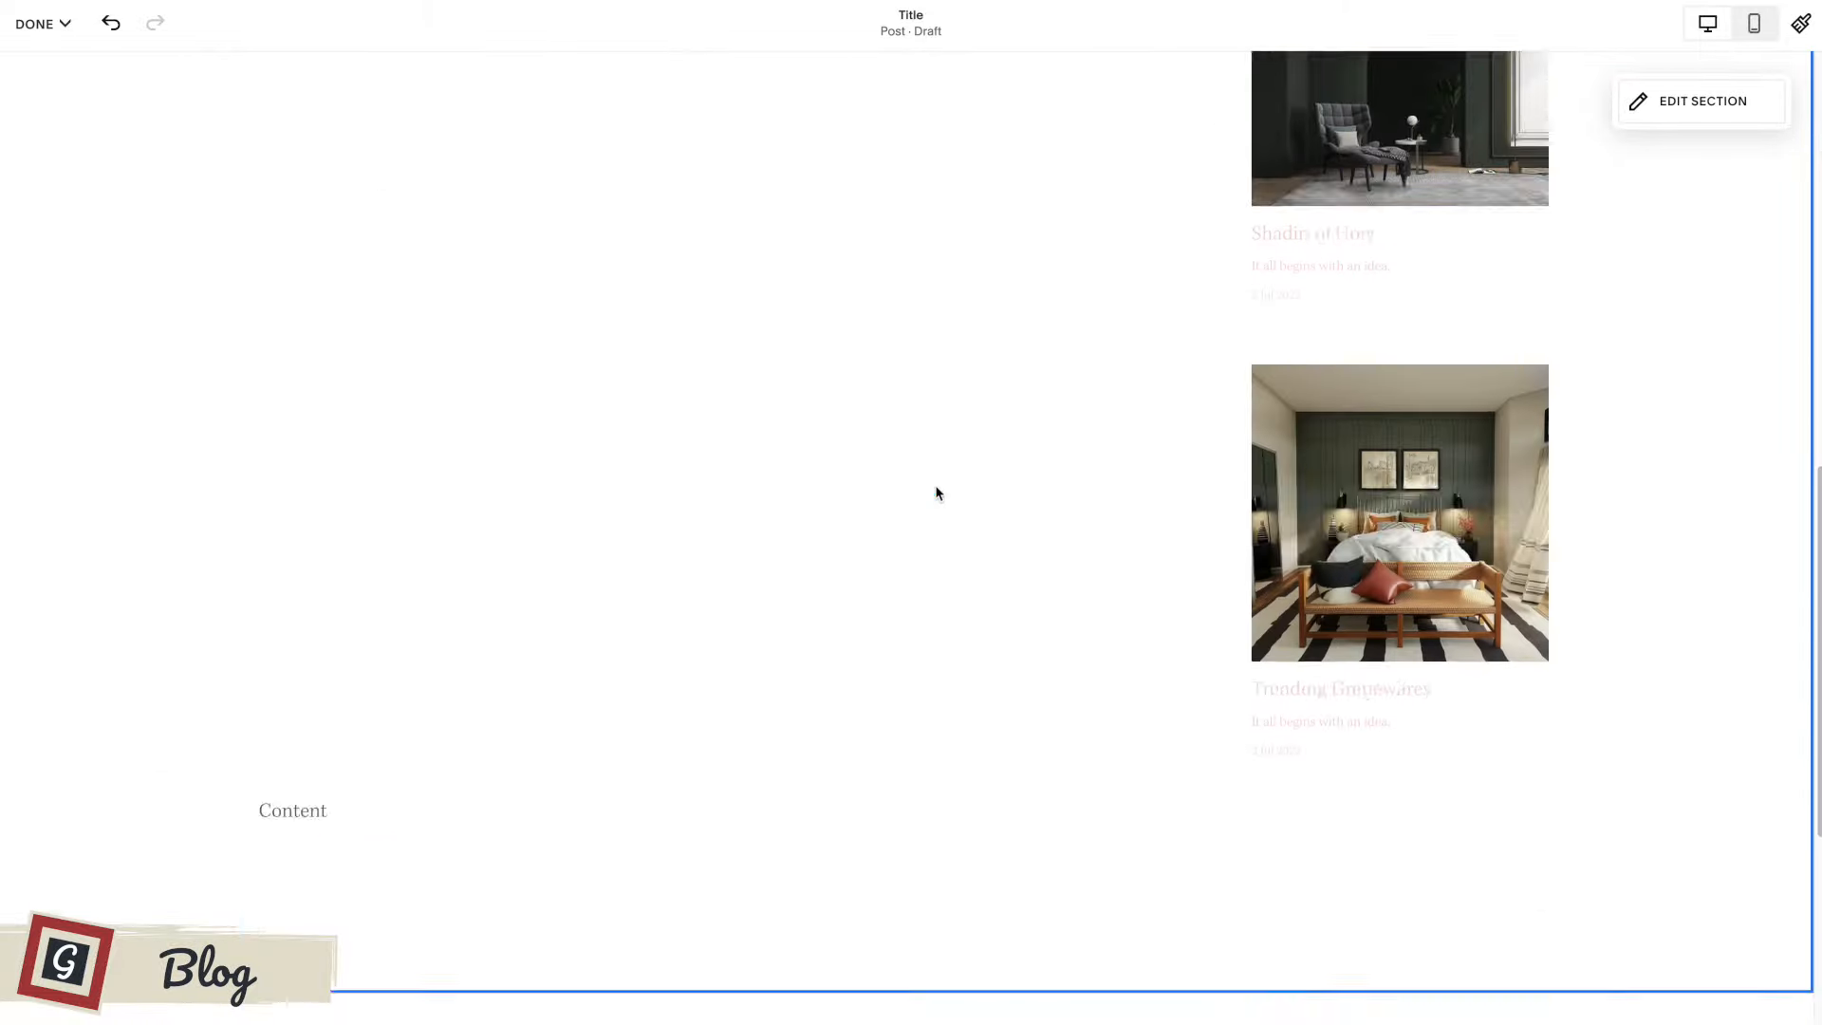
{"action": "scroll", "coordinate": [936, 493], "scroll_direction": "up", "scroll_amount": 13}
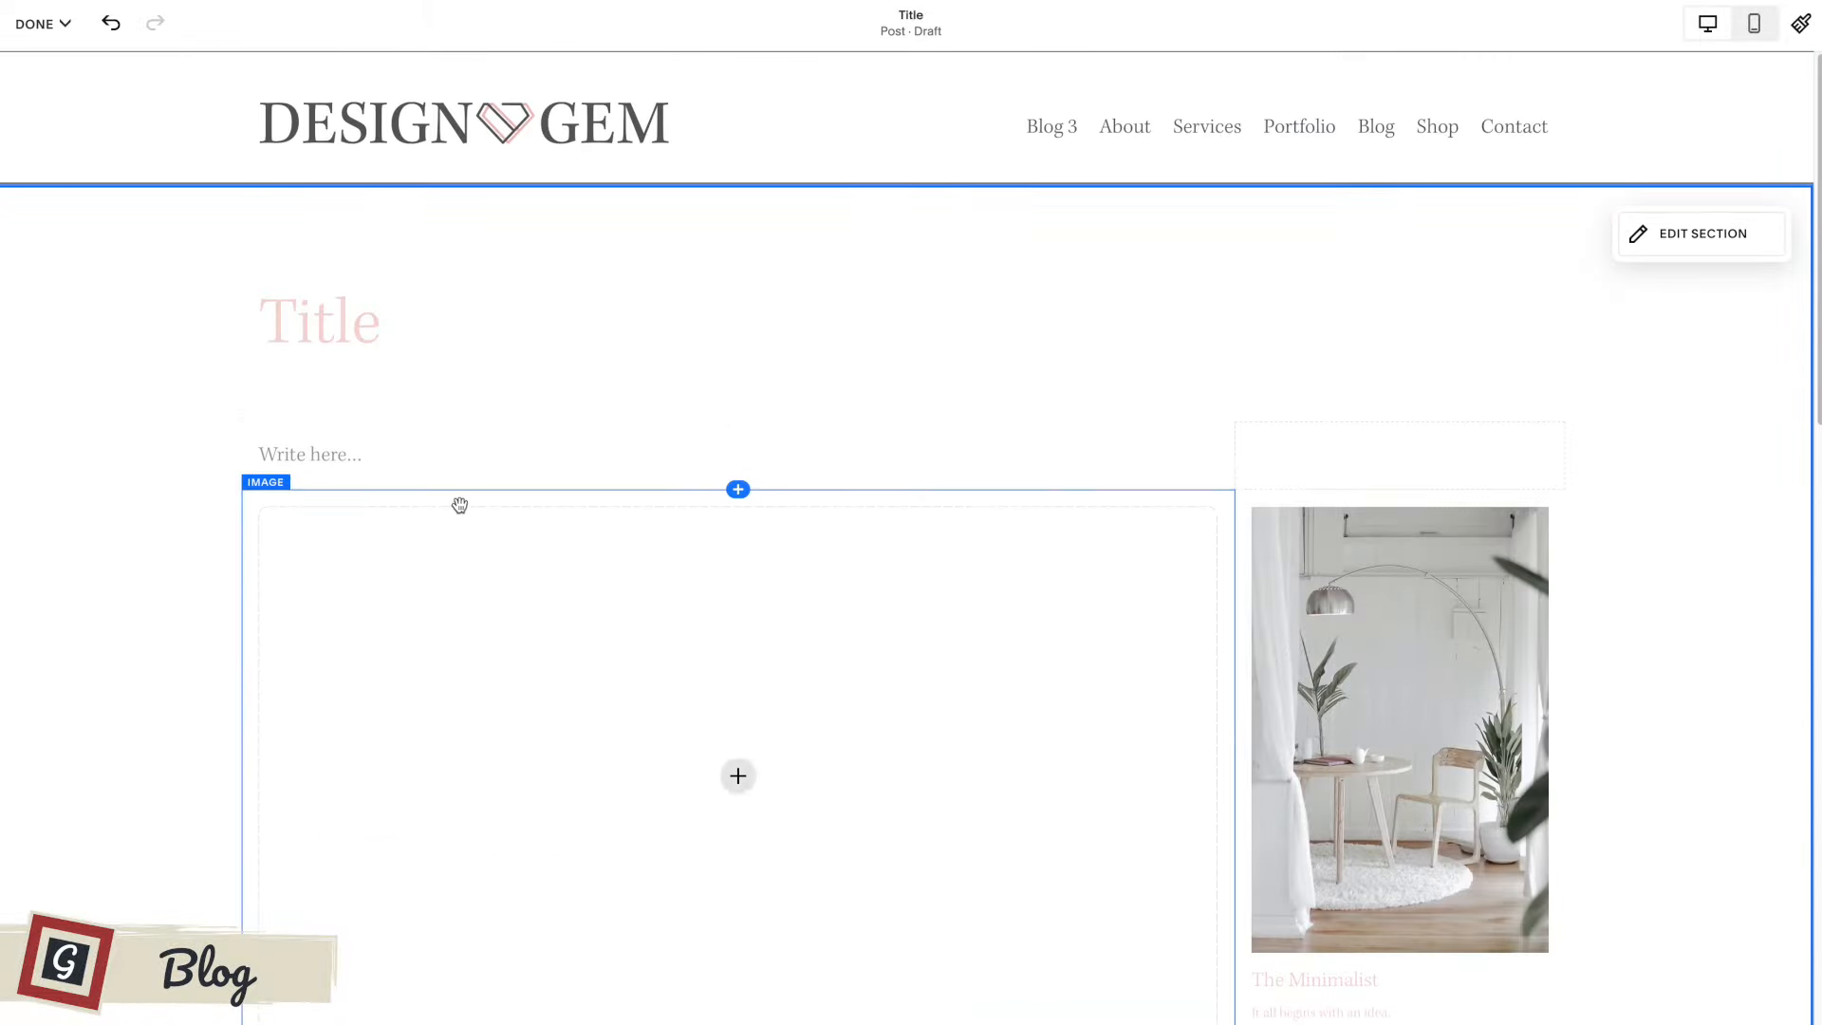
{"action": "left_click", "coordinate": [42, 24]}
{"action": "left_click", "coordinate": [38, 85]}
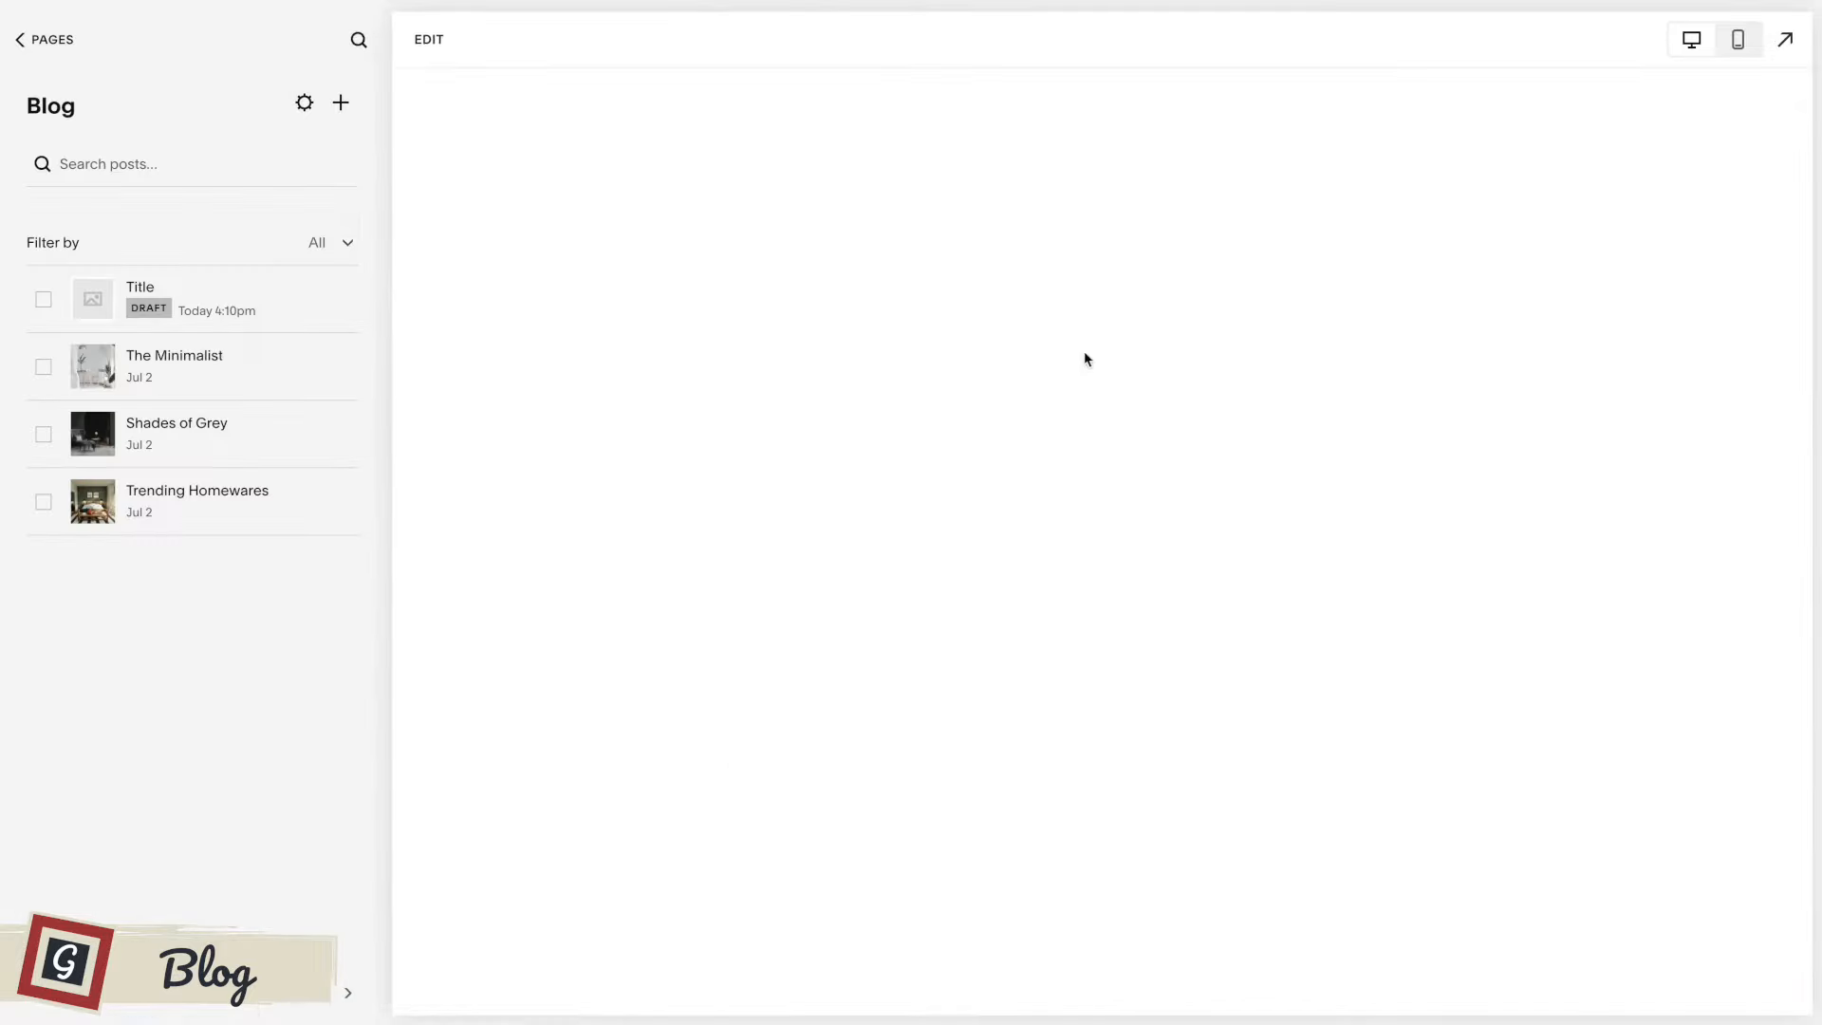
{"action": "mouse_move", "coordinate": [149, 309]}
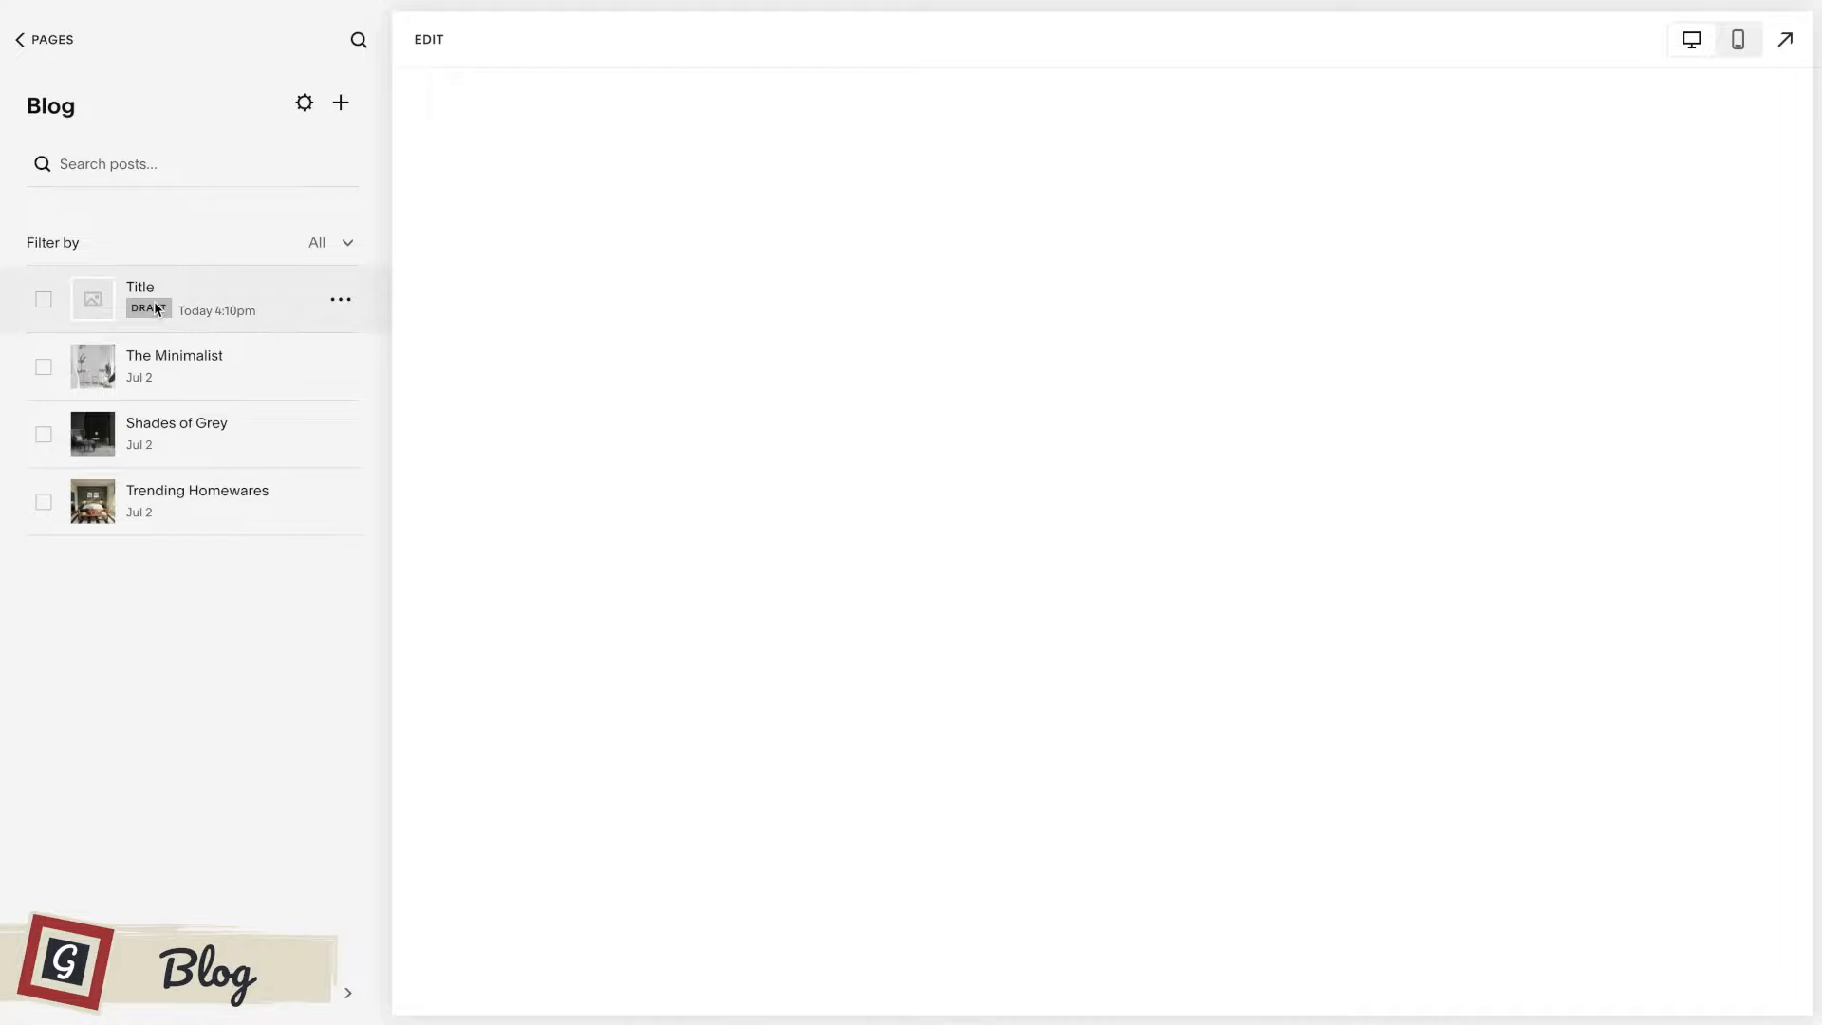
In the settings of the draft post "Title", write an excerpt beginning "What this blog is".
{"action": "left_click", "coordinate": [296, 313]}
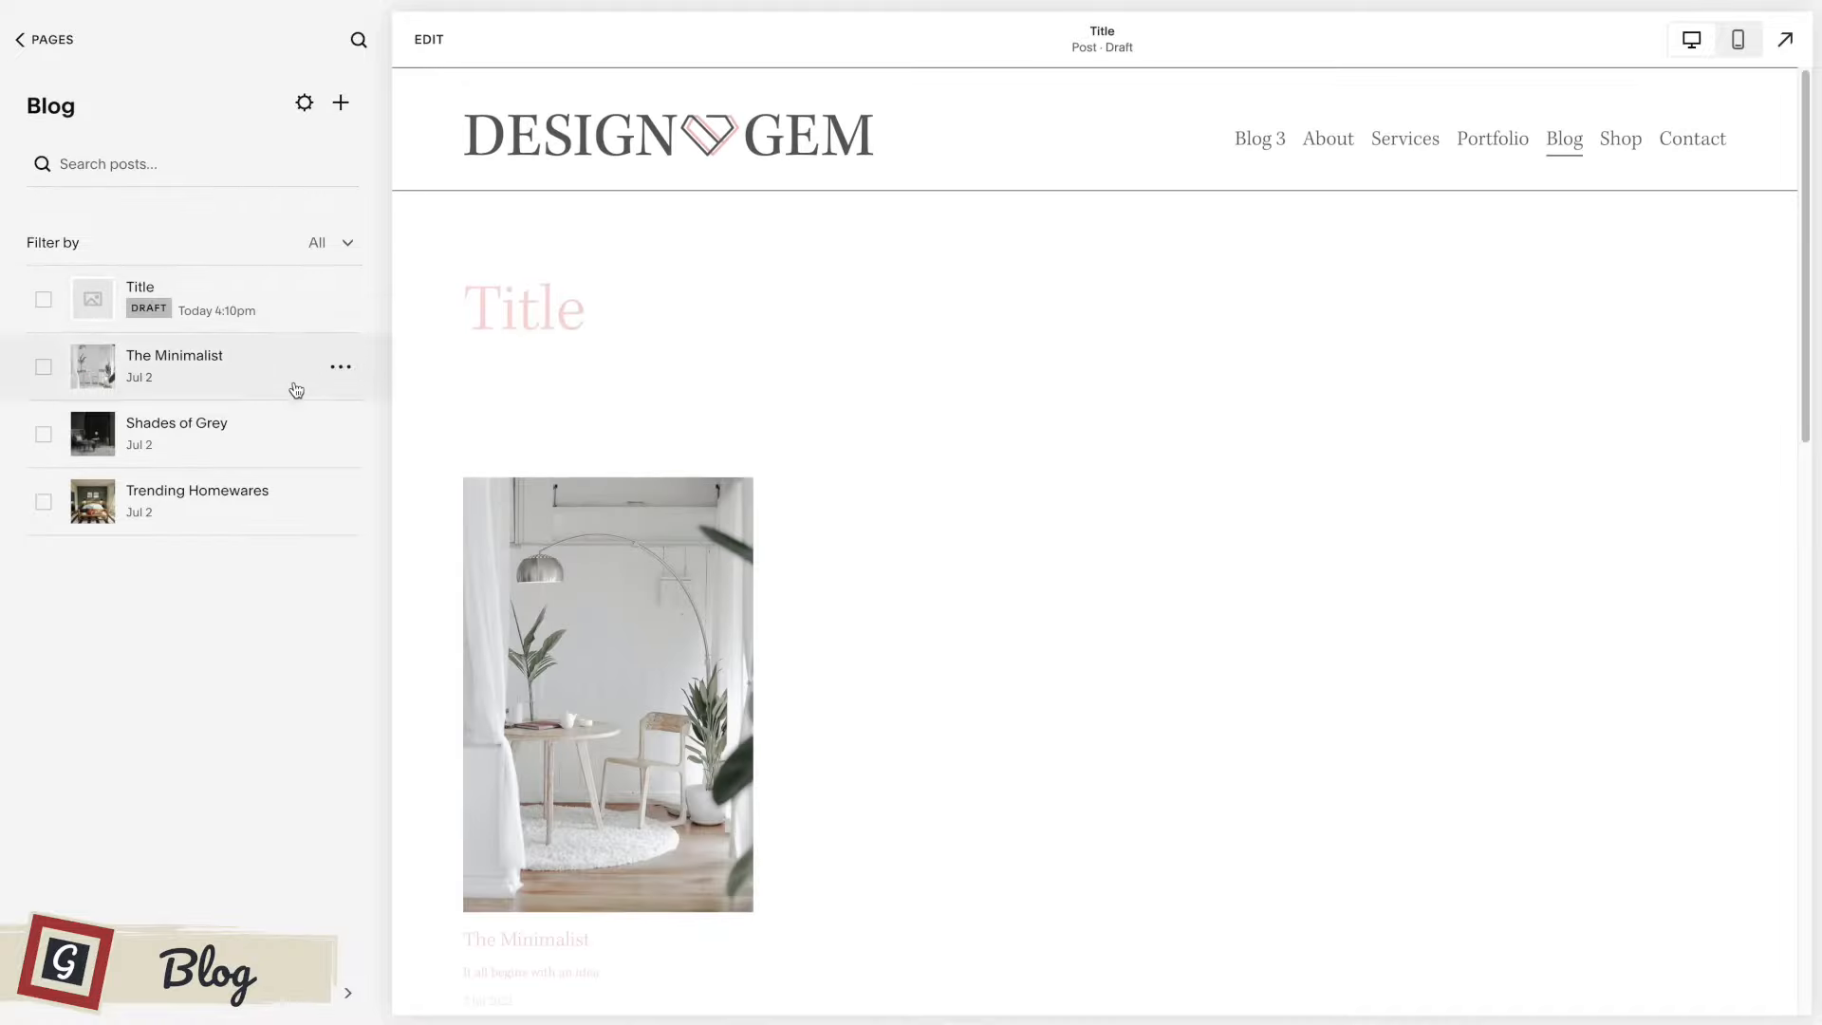
{"action": "mouse_move", "coordinate": [341, 323]}
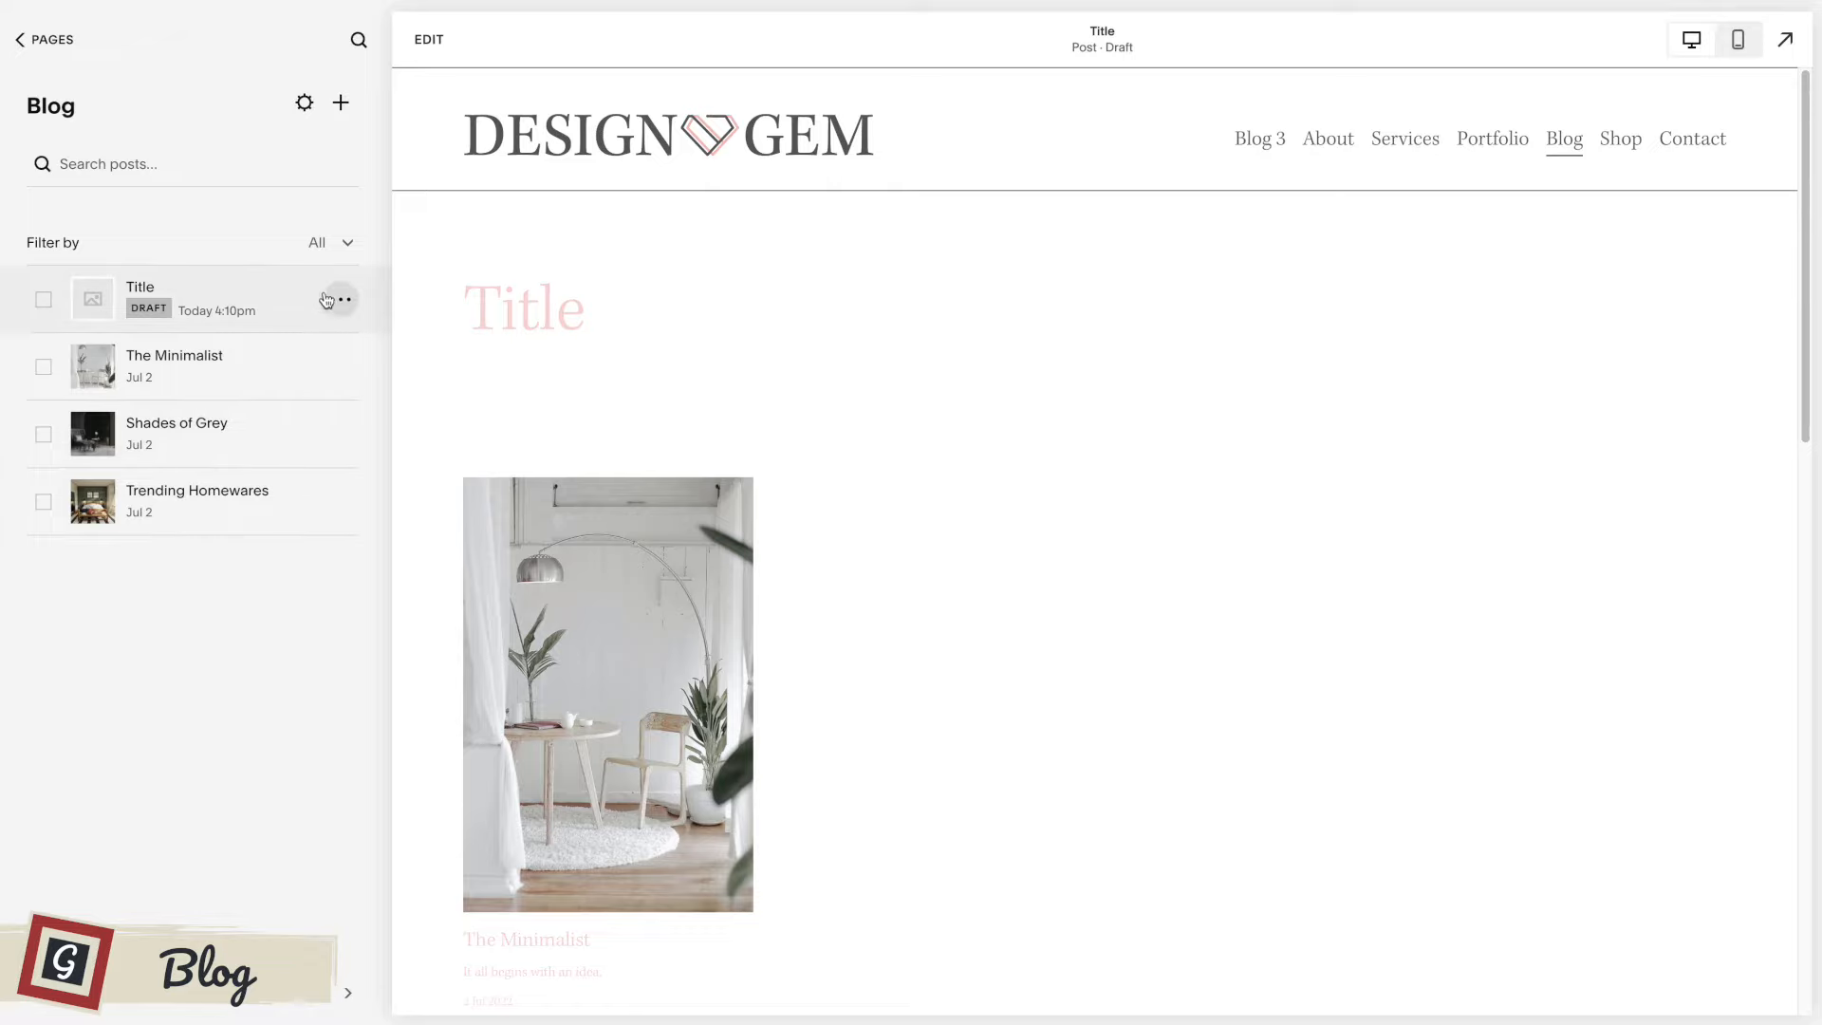
{"action": "left_click", "coordinate": [340, 302]}
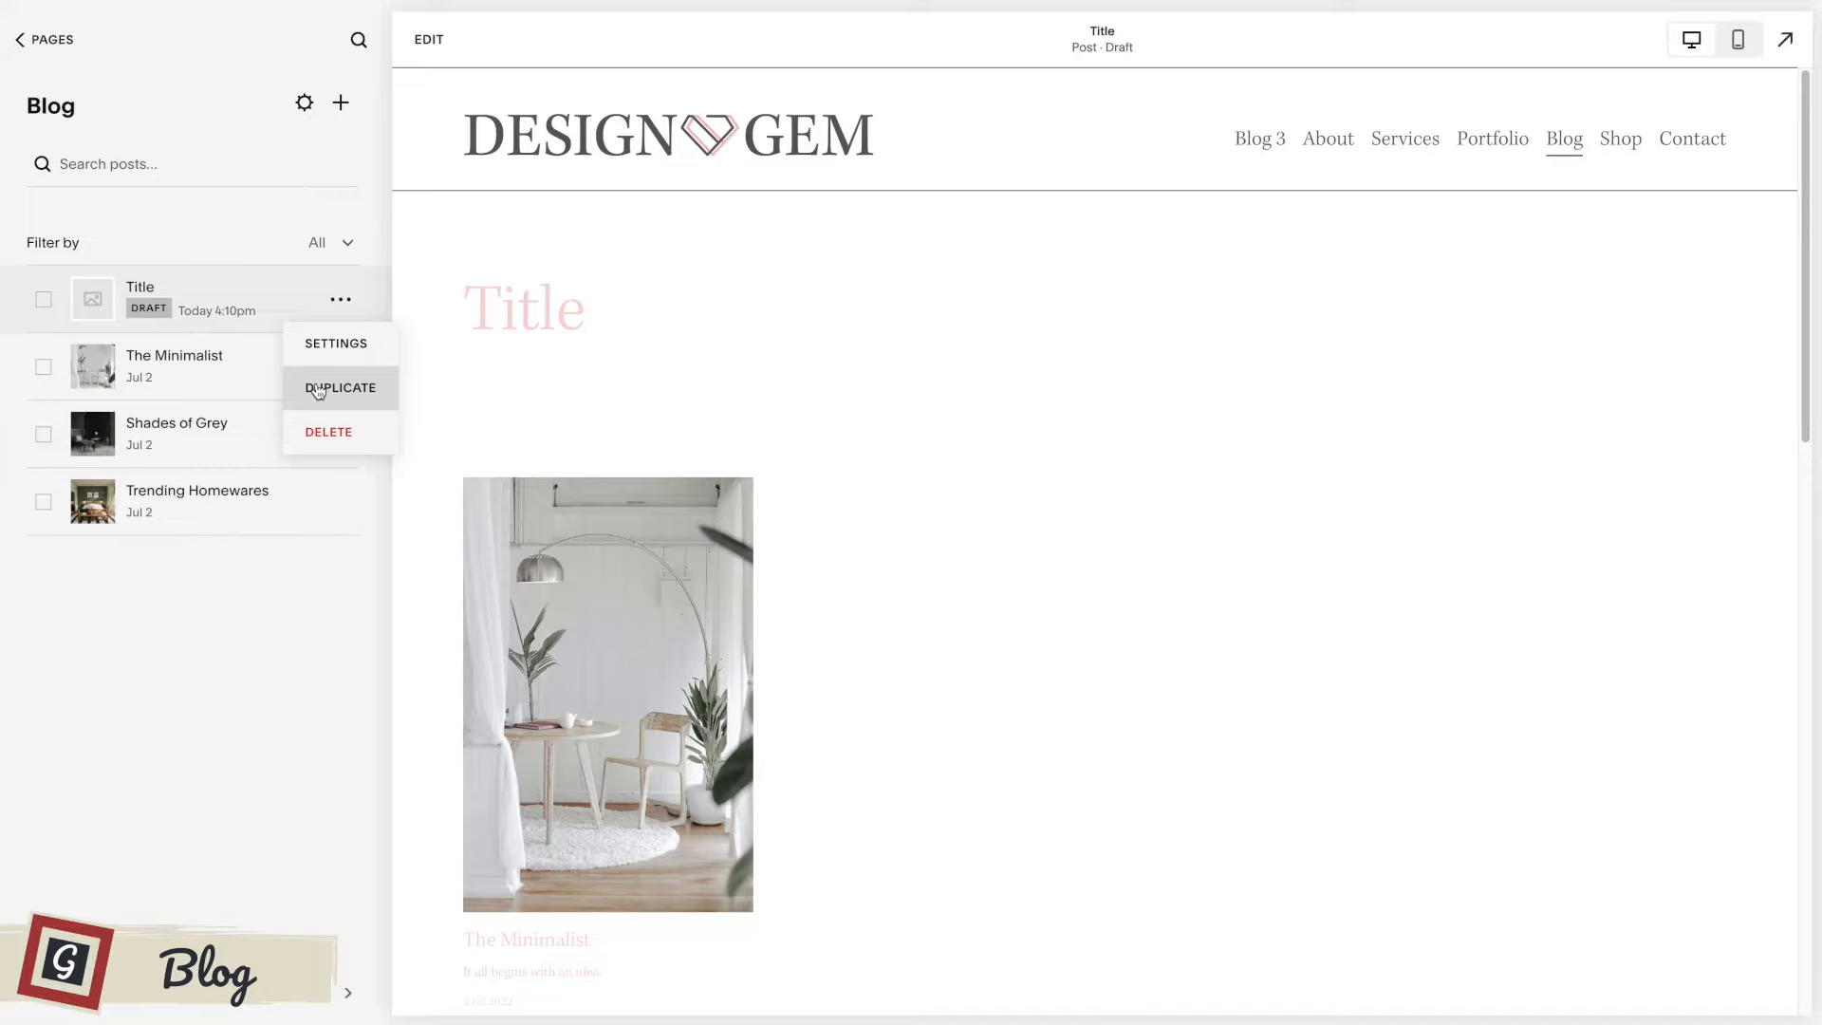
{"action": "left_click", "coordinate": [337, 343]}
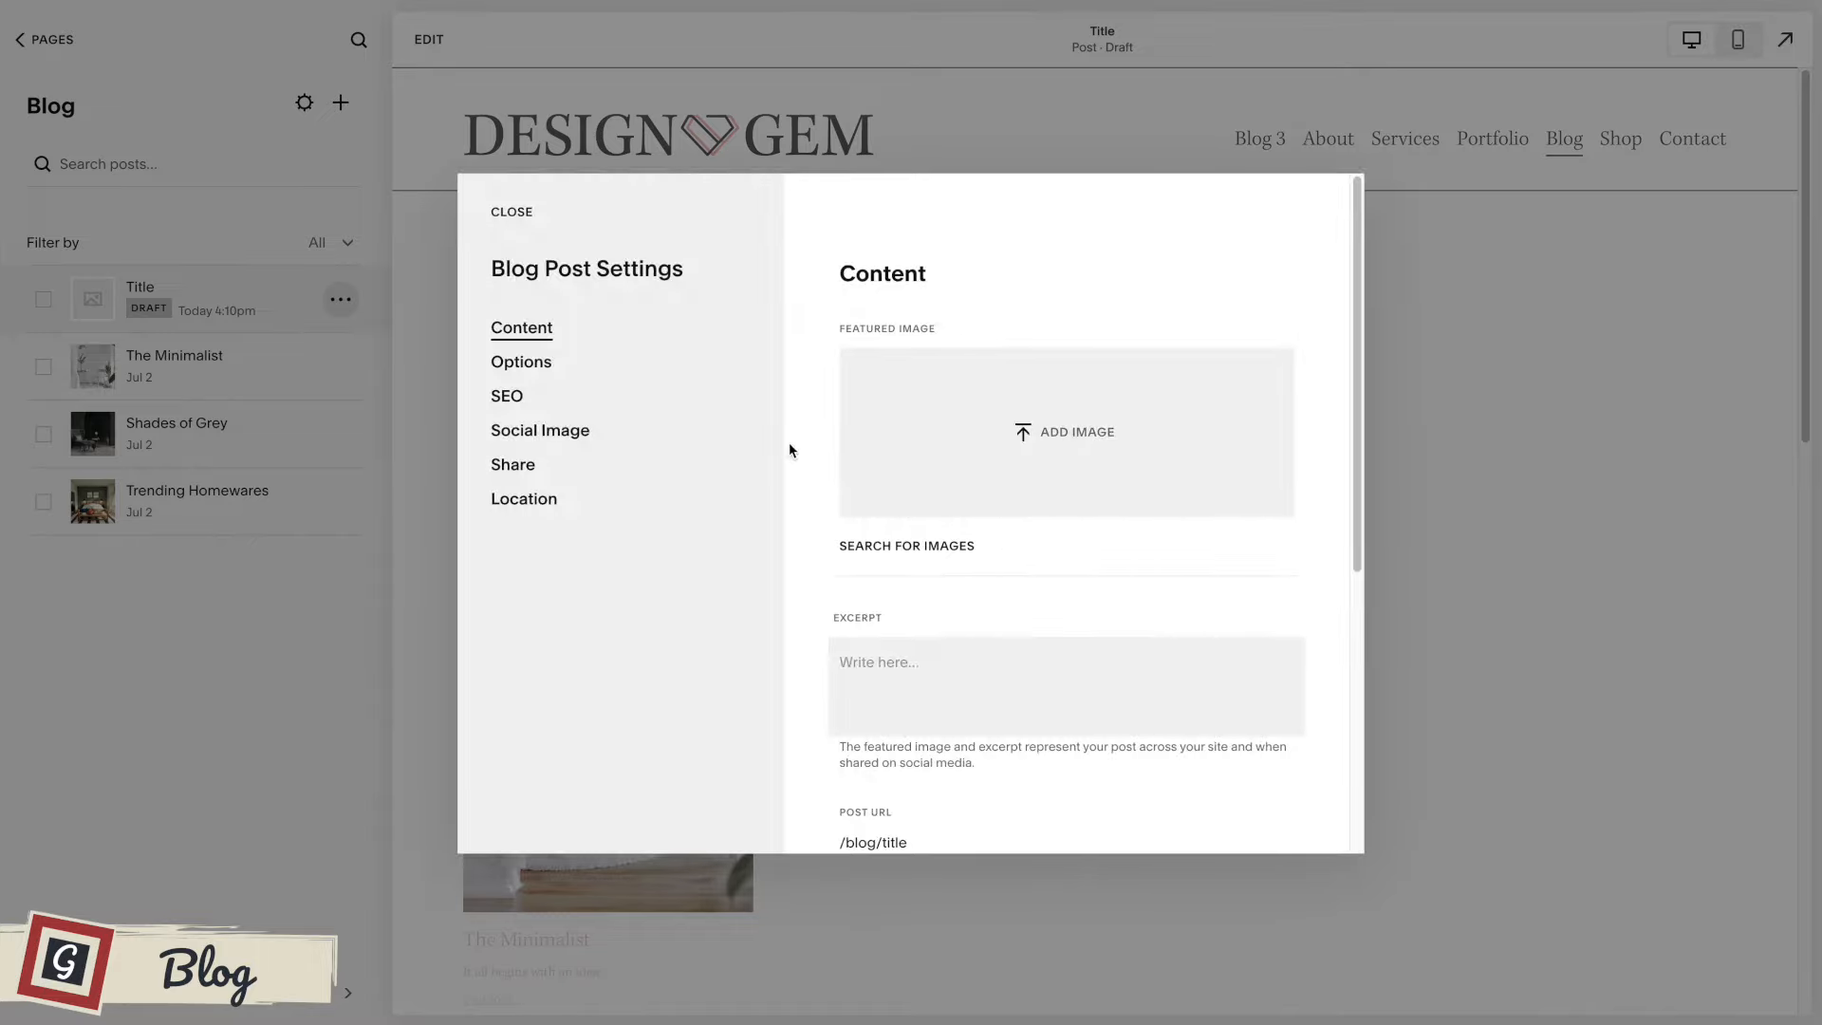
{"action": "scroll", "coordinate": [882, 569], "scroll_direction": "down", "scroll_amount": 1}
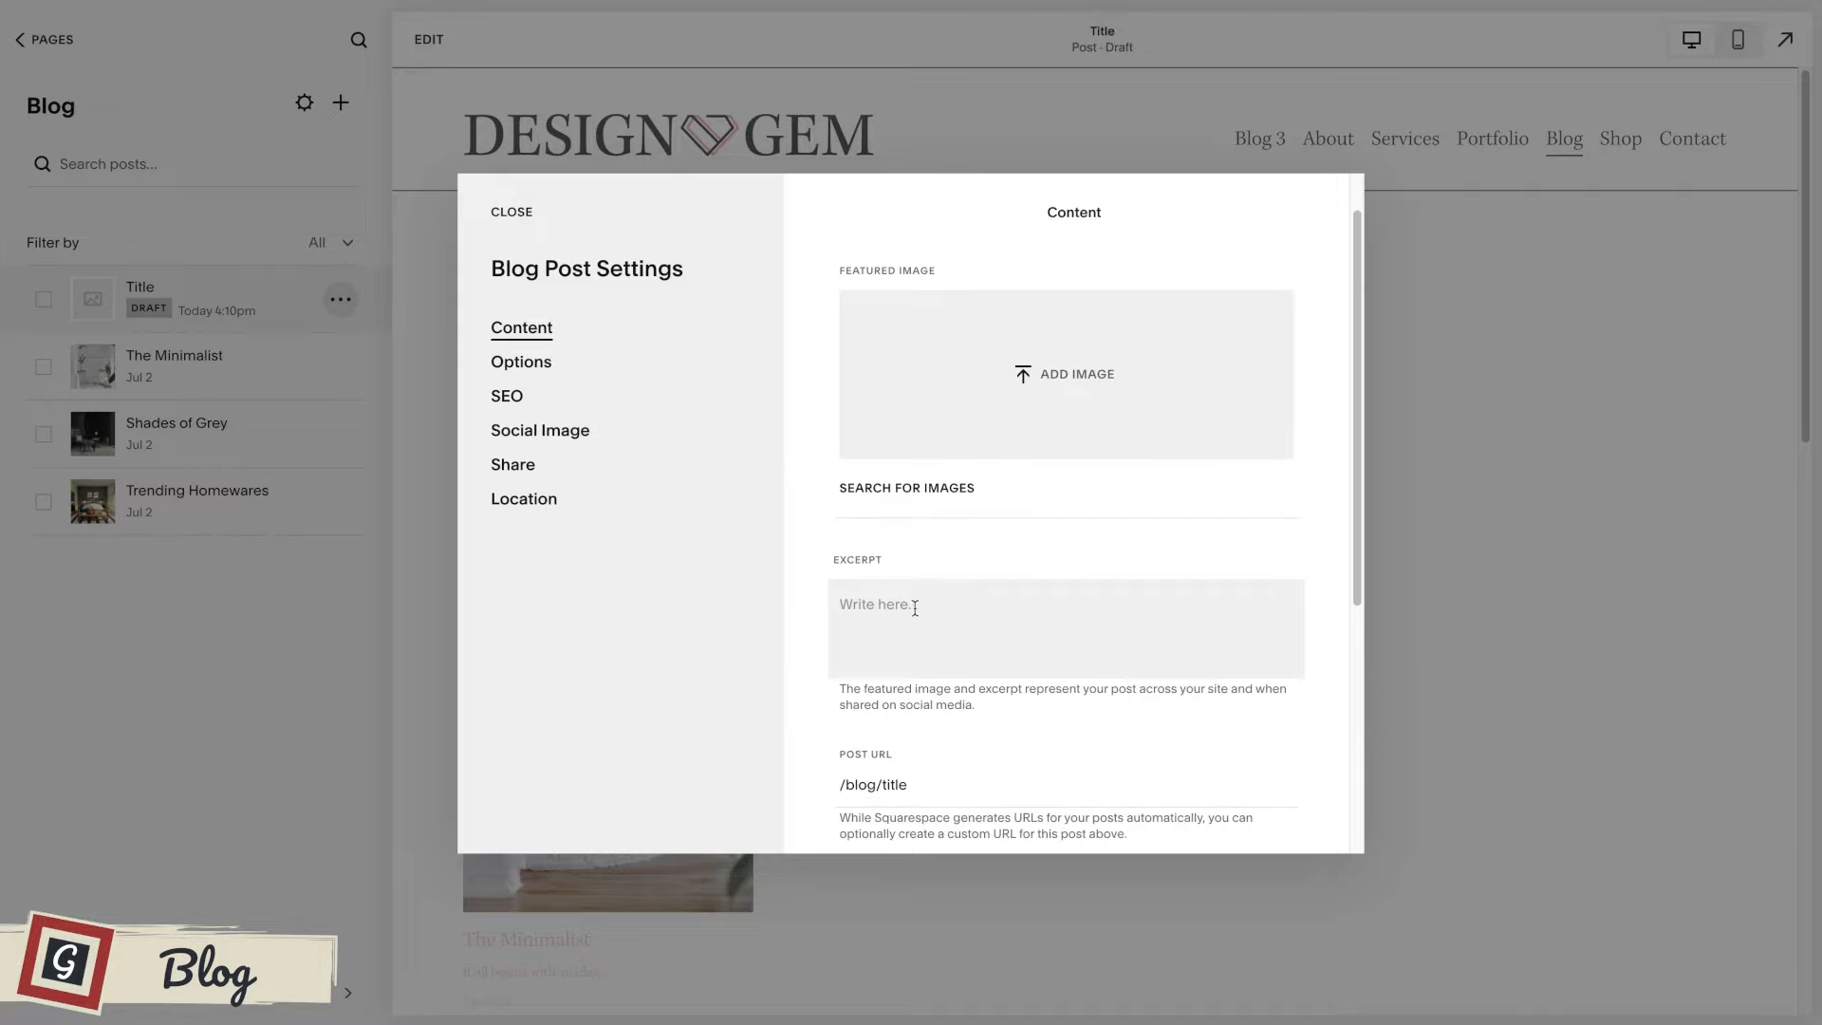
{"action": "left_click", "coordinate": [953, 613]}
{"action": "type", "text": "What this"}
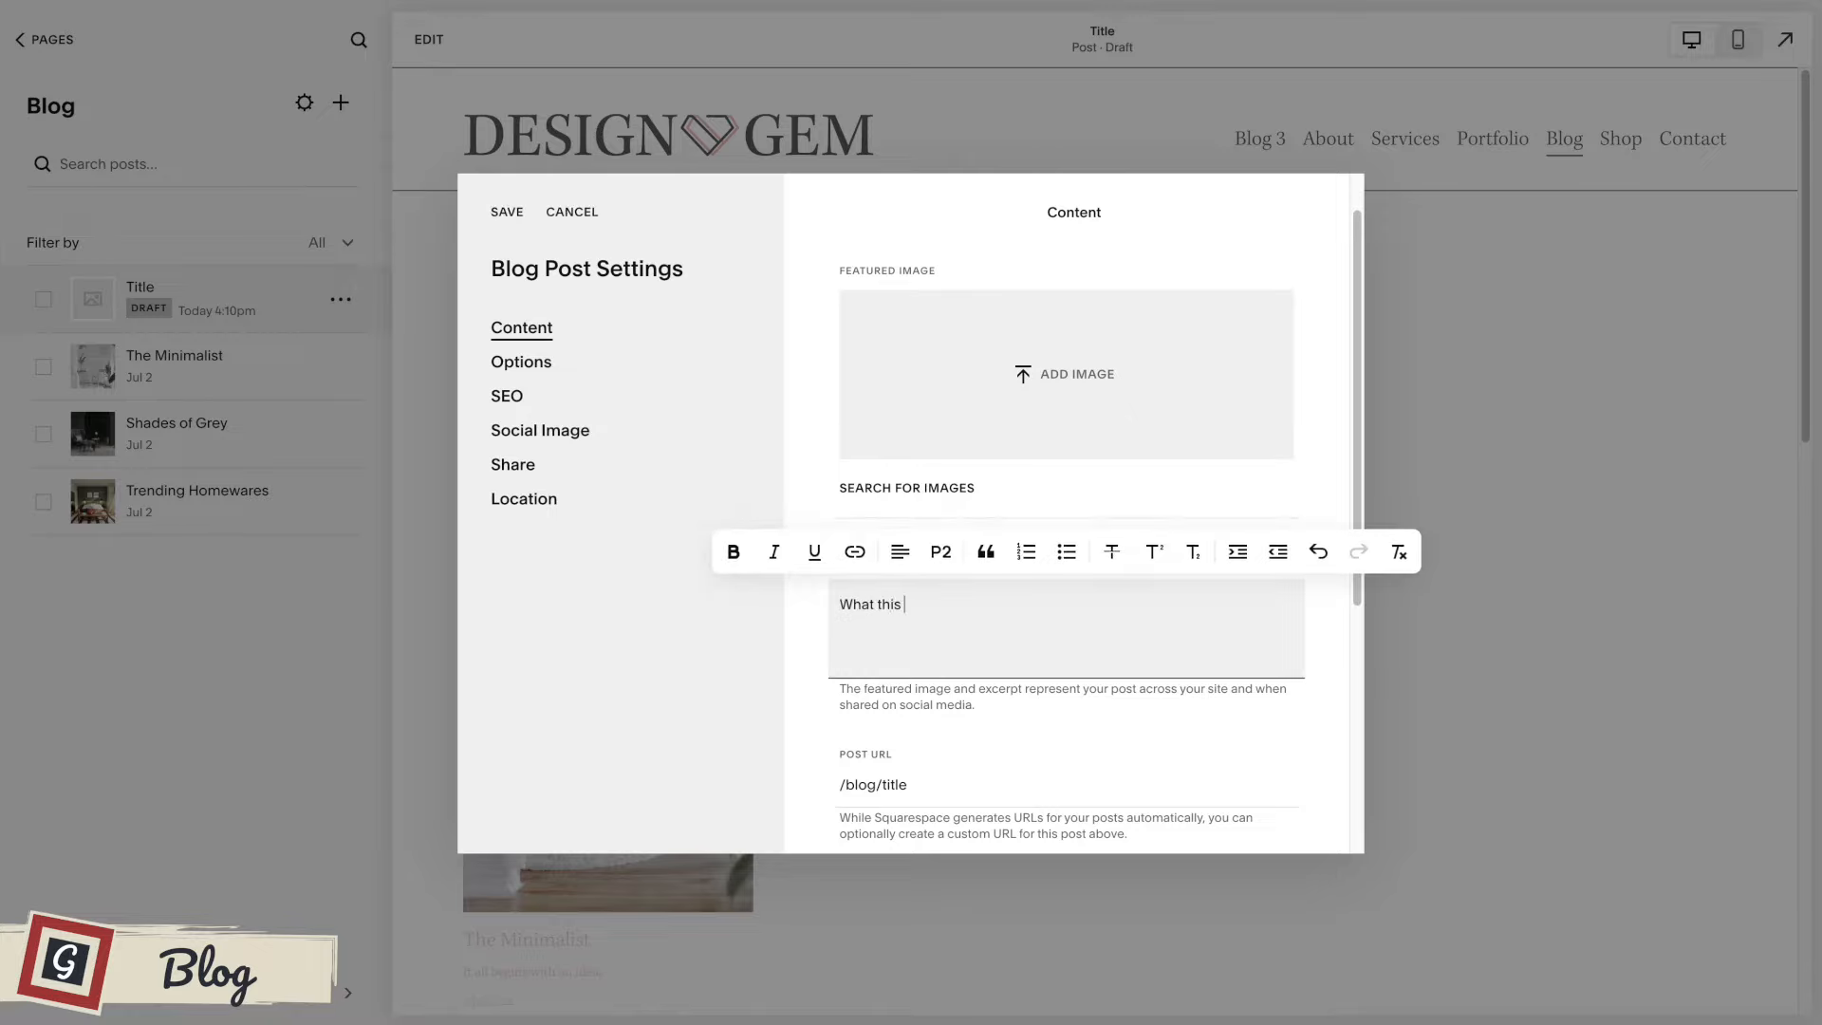
{"action": "type", "text": " blog is about..."}
Add the tag "Tags" in the post's options and return to the options list.
{"action": "left_click", "coordinate": [536, 368]}
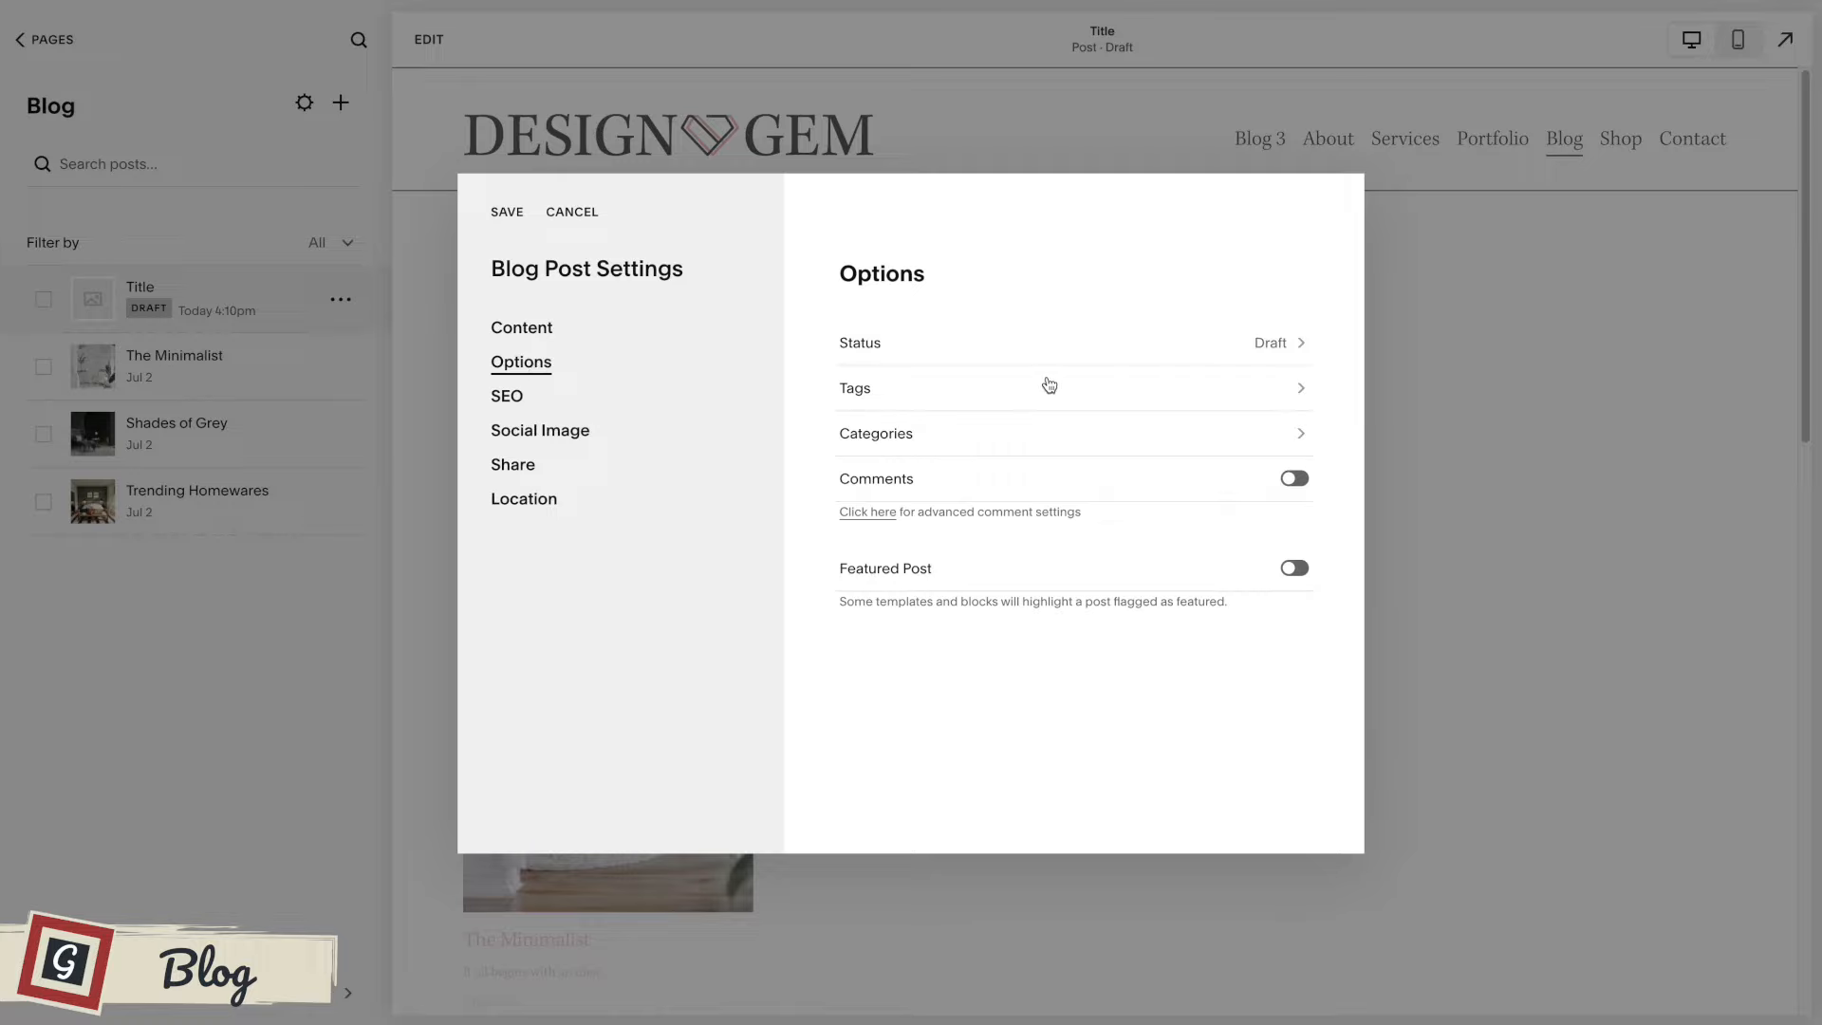
{"action": "left_click", "coordinate": [917, 392]}
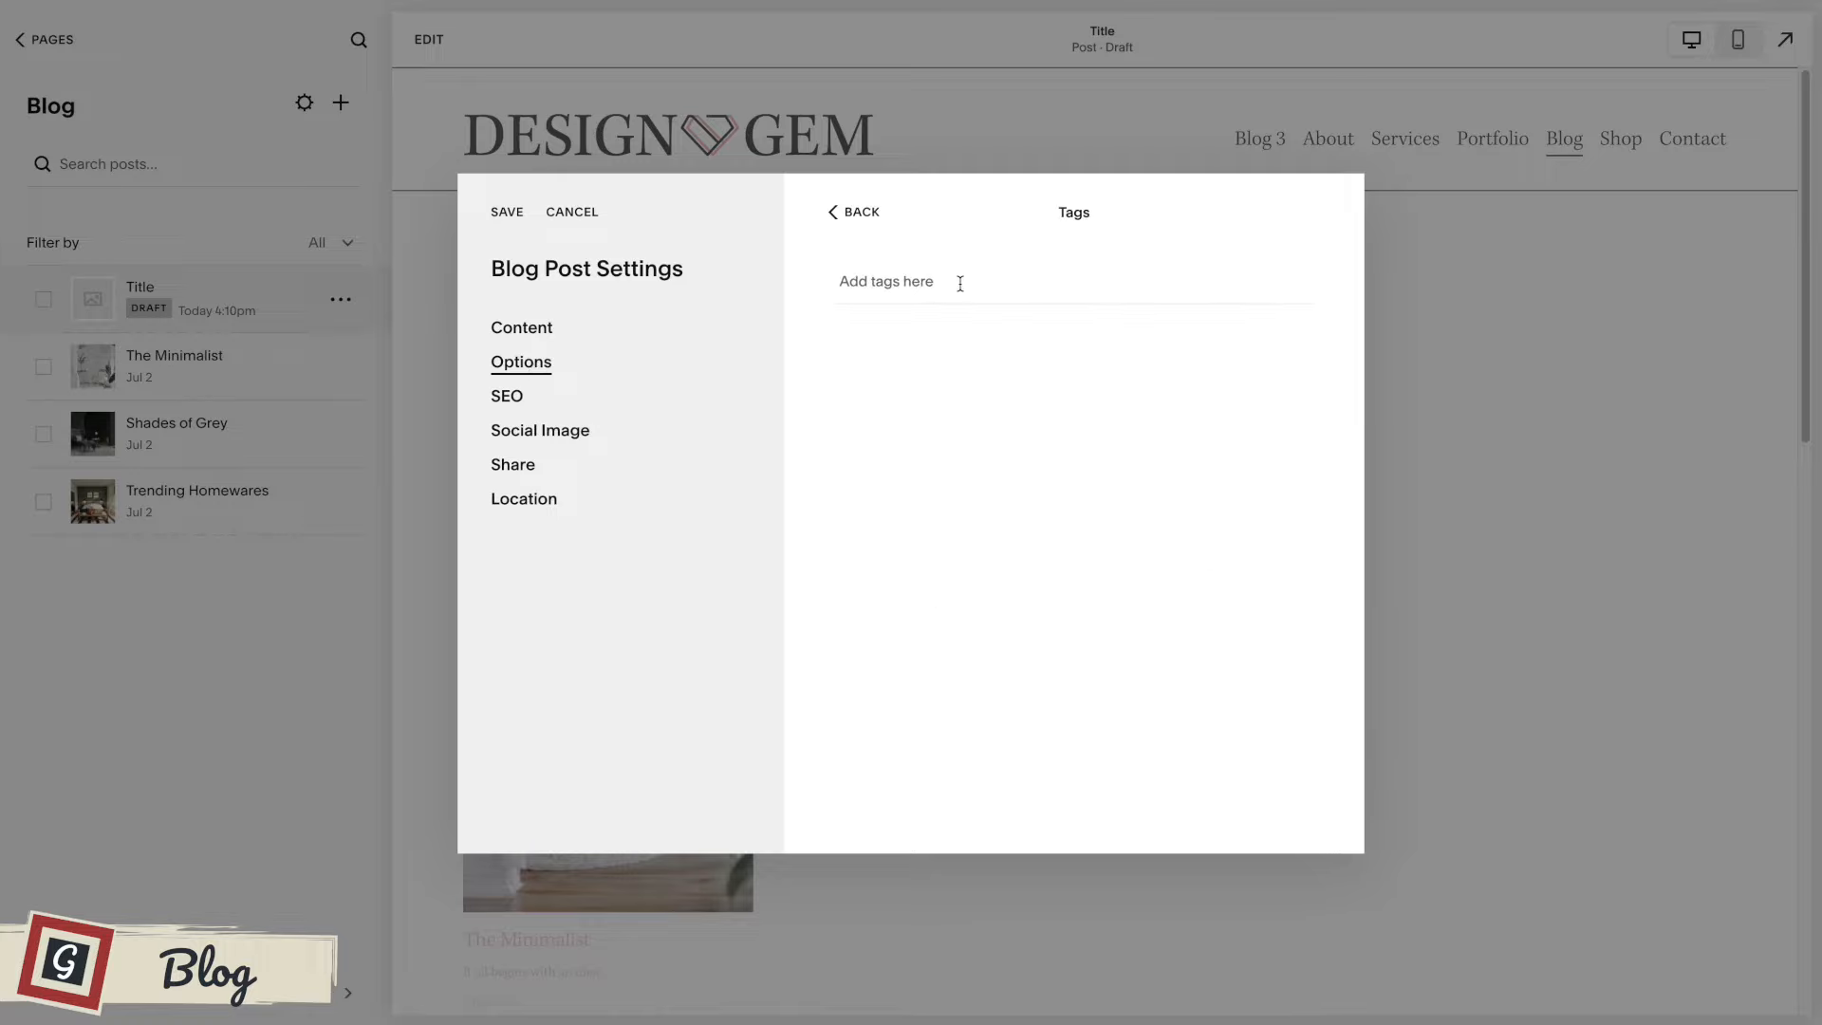
{"action": "type", "text": "Tags"}
{"action": "key", "text": "Return"}
{"action": "left_click", "coordinate": [856, 214]}
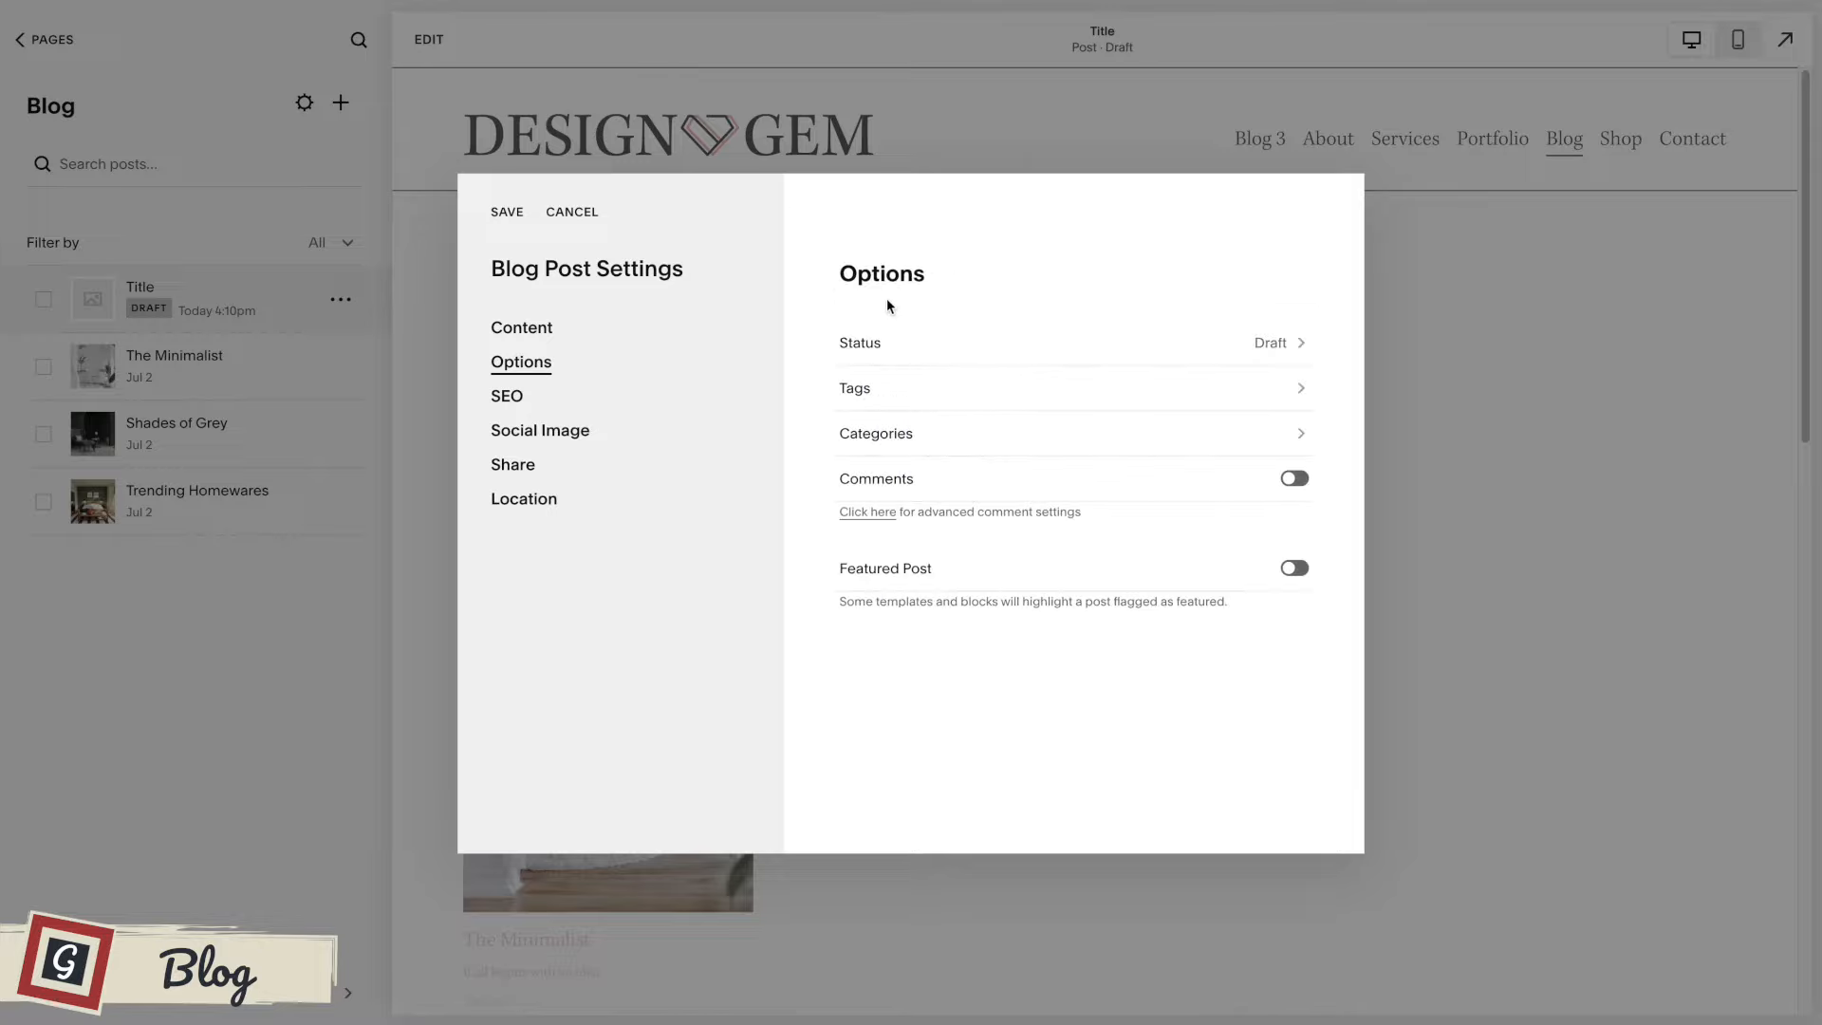
Enter a category beginning "Free tutor" for the draft post.
{"action": "left_click", "coordinate": [988, 435]}
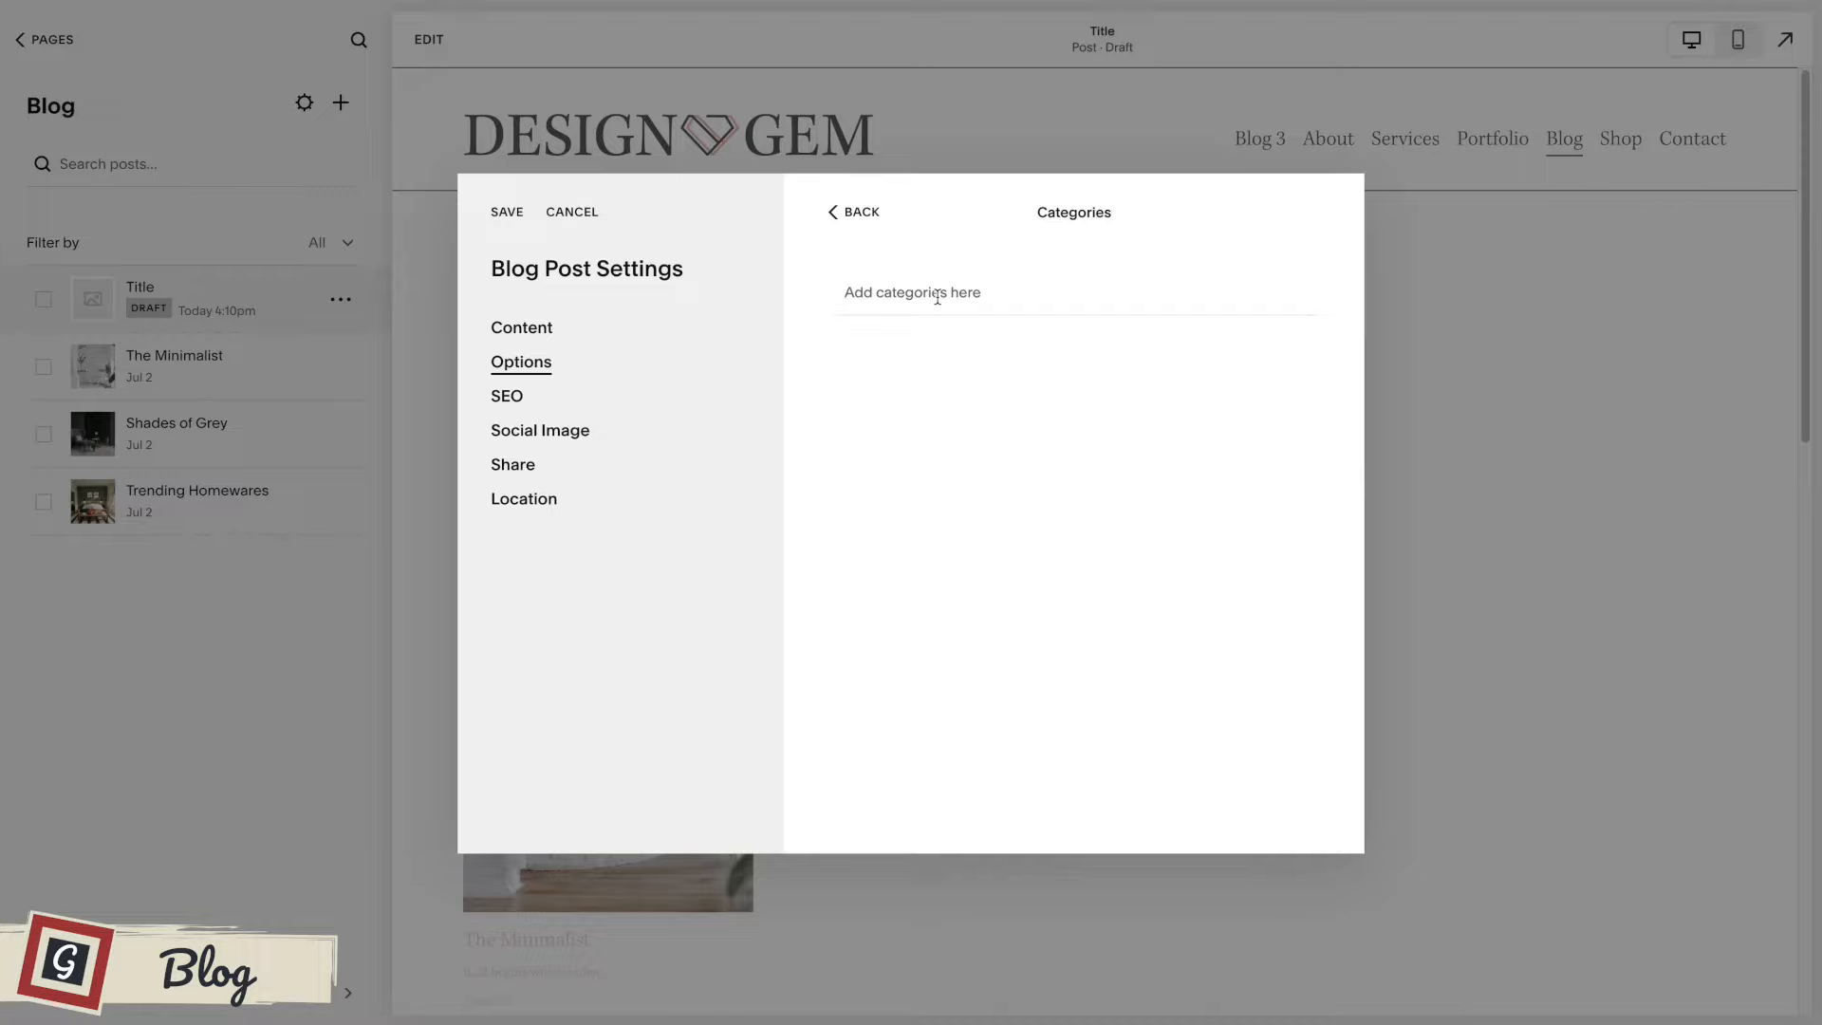
{"action": "type", "text": "Free tutoria"}
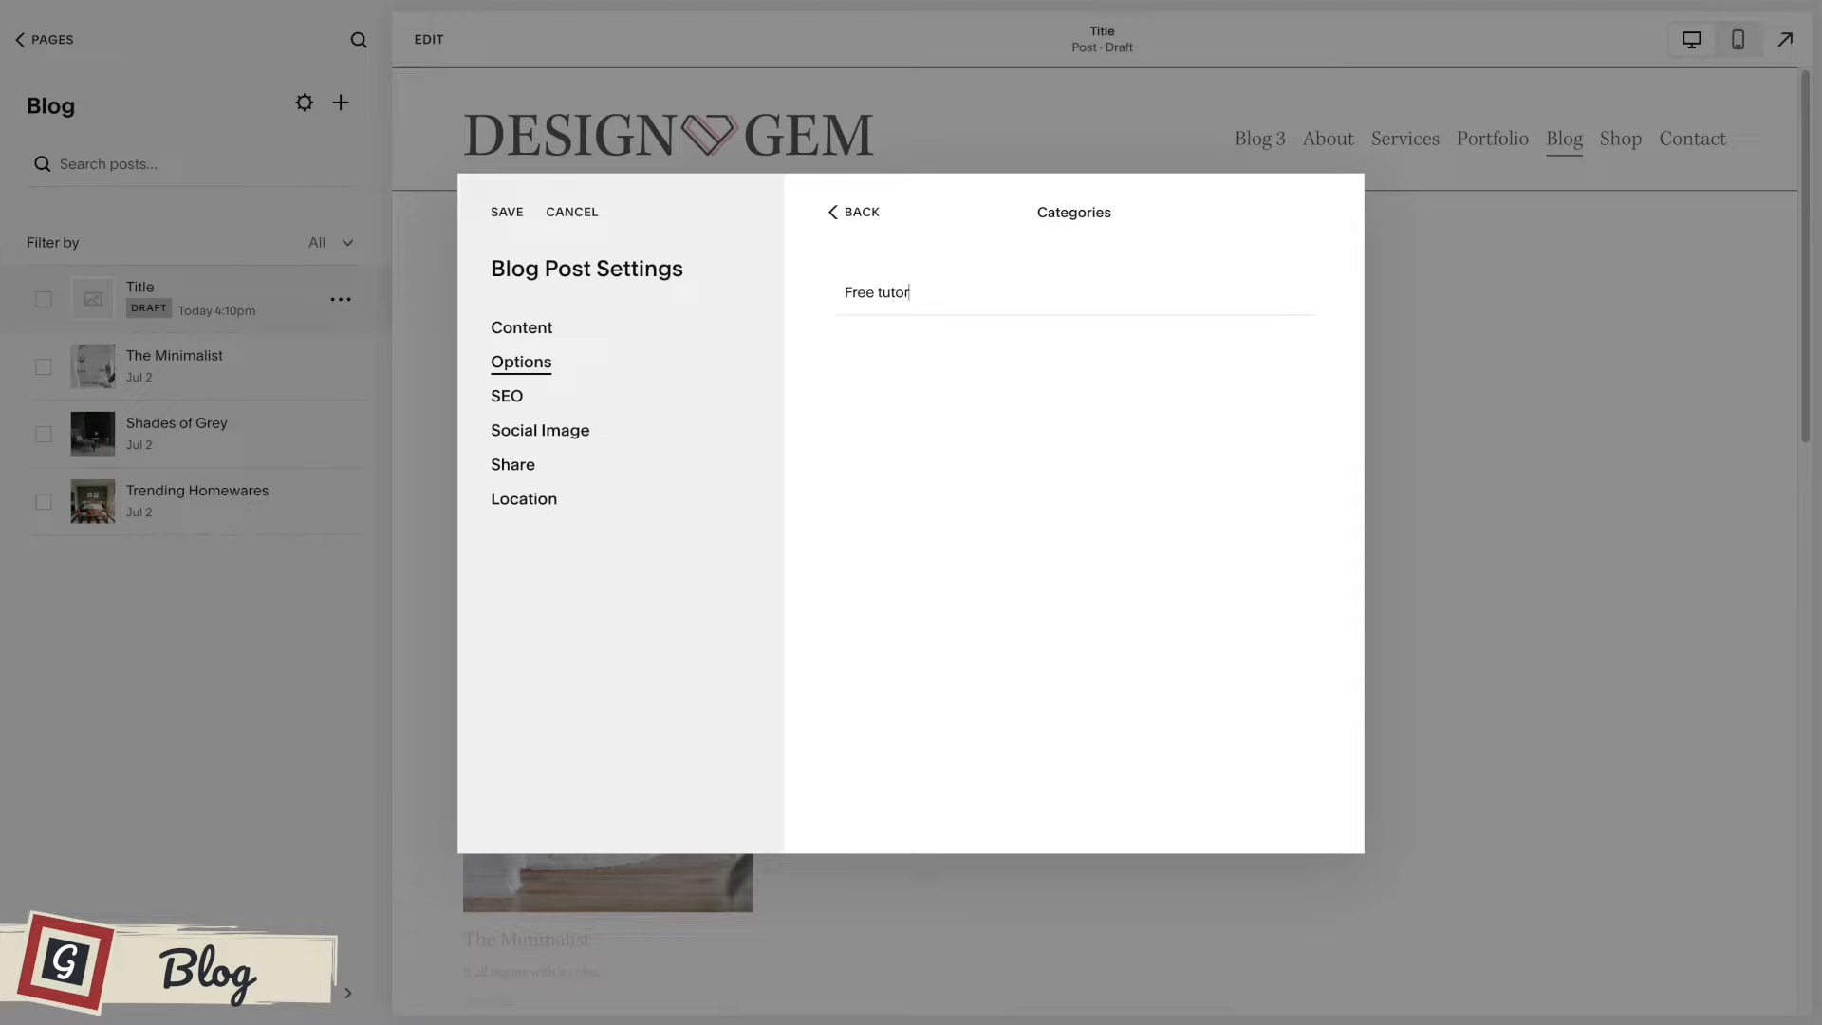
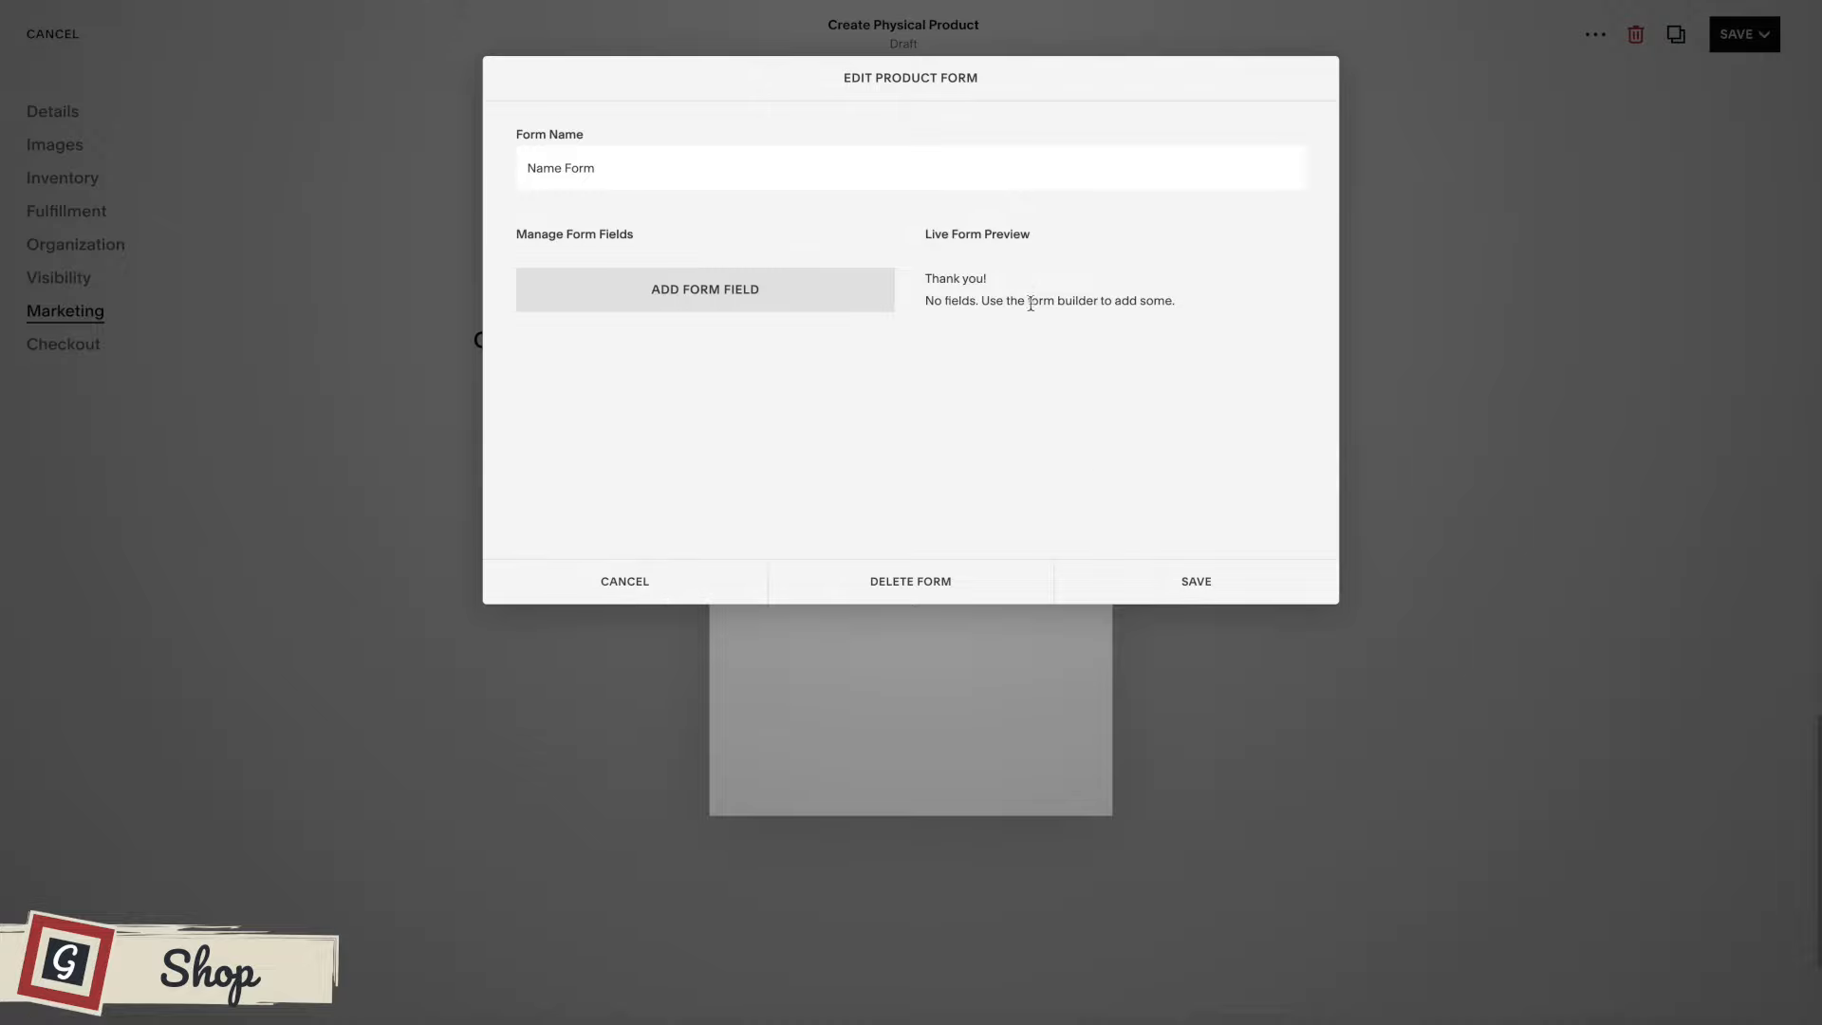
Add a Checkbox field to the product's Name Form, titled "Agree to our terms" with the description "Please read here etc".
{"action": "left_click", "coordinate": [672, 301]}
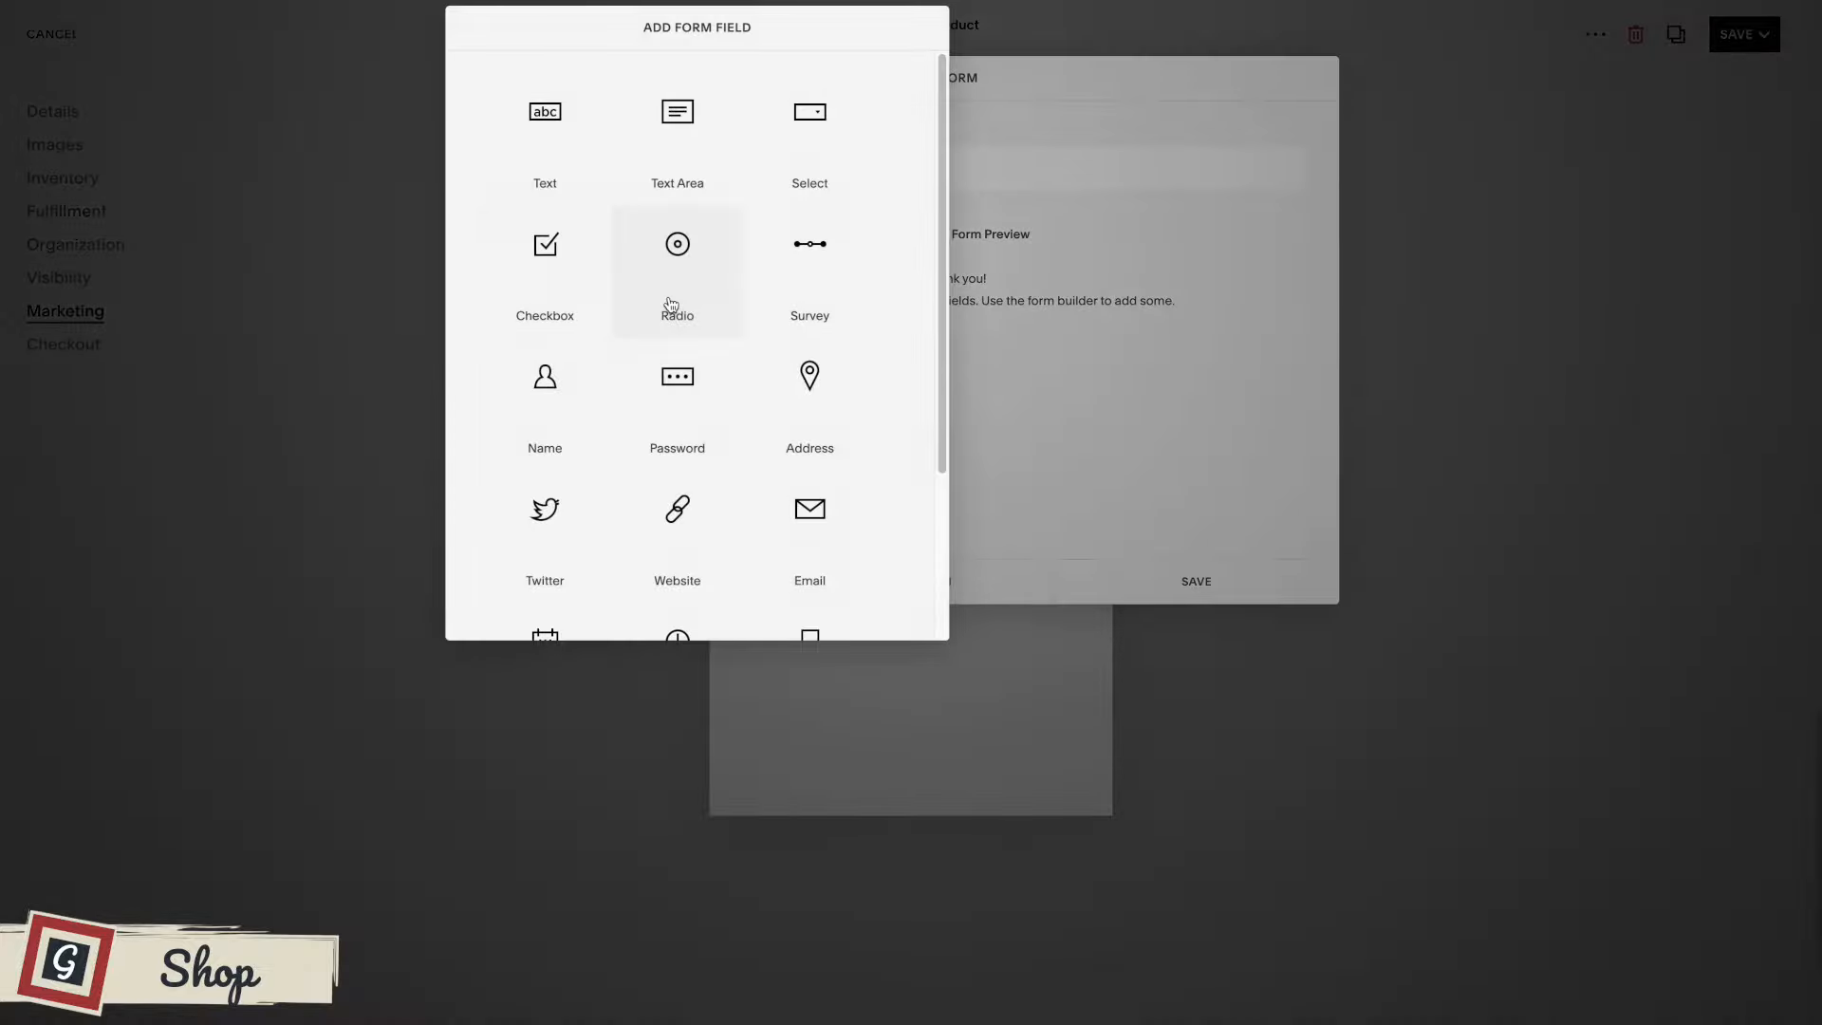
{"action": "left_click", "coordinate": [546, 265]}
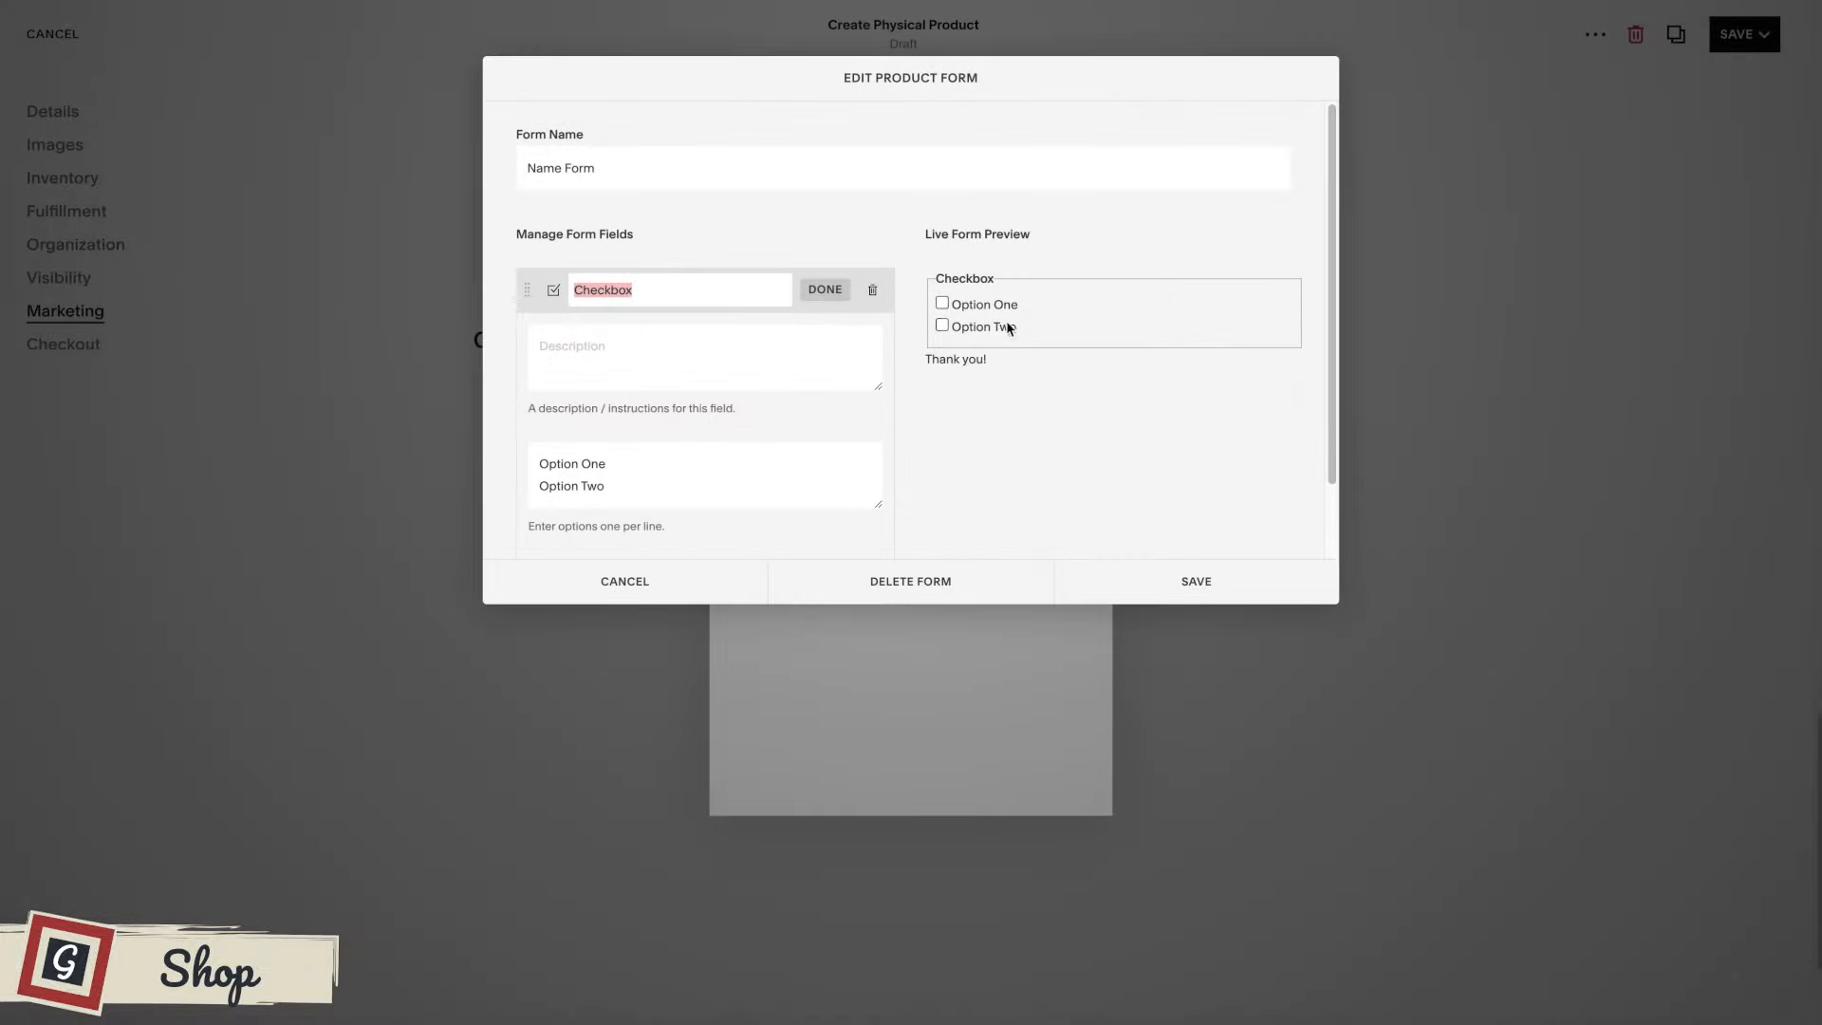
{"action": "type", "text": "Agree to our terms"}
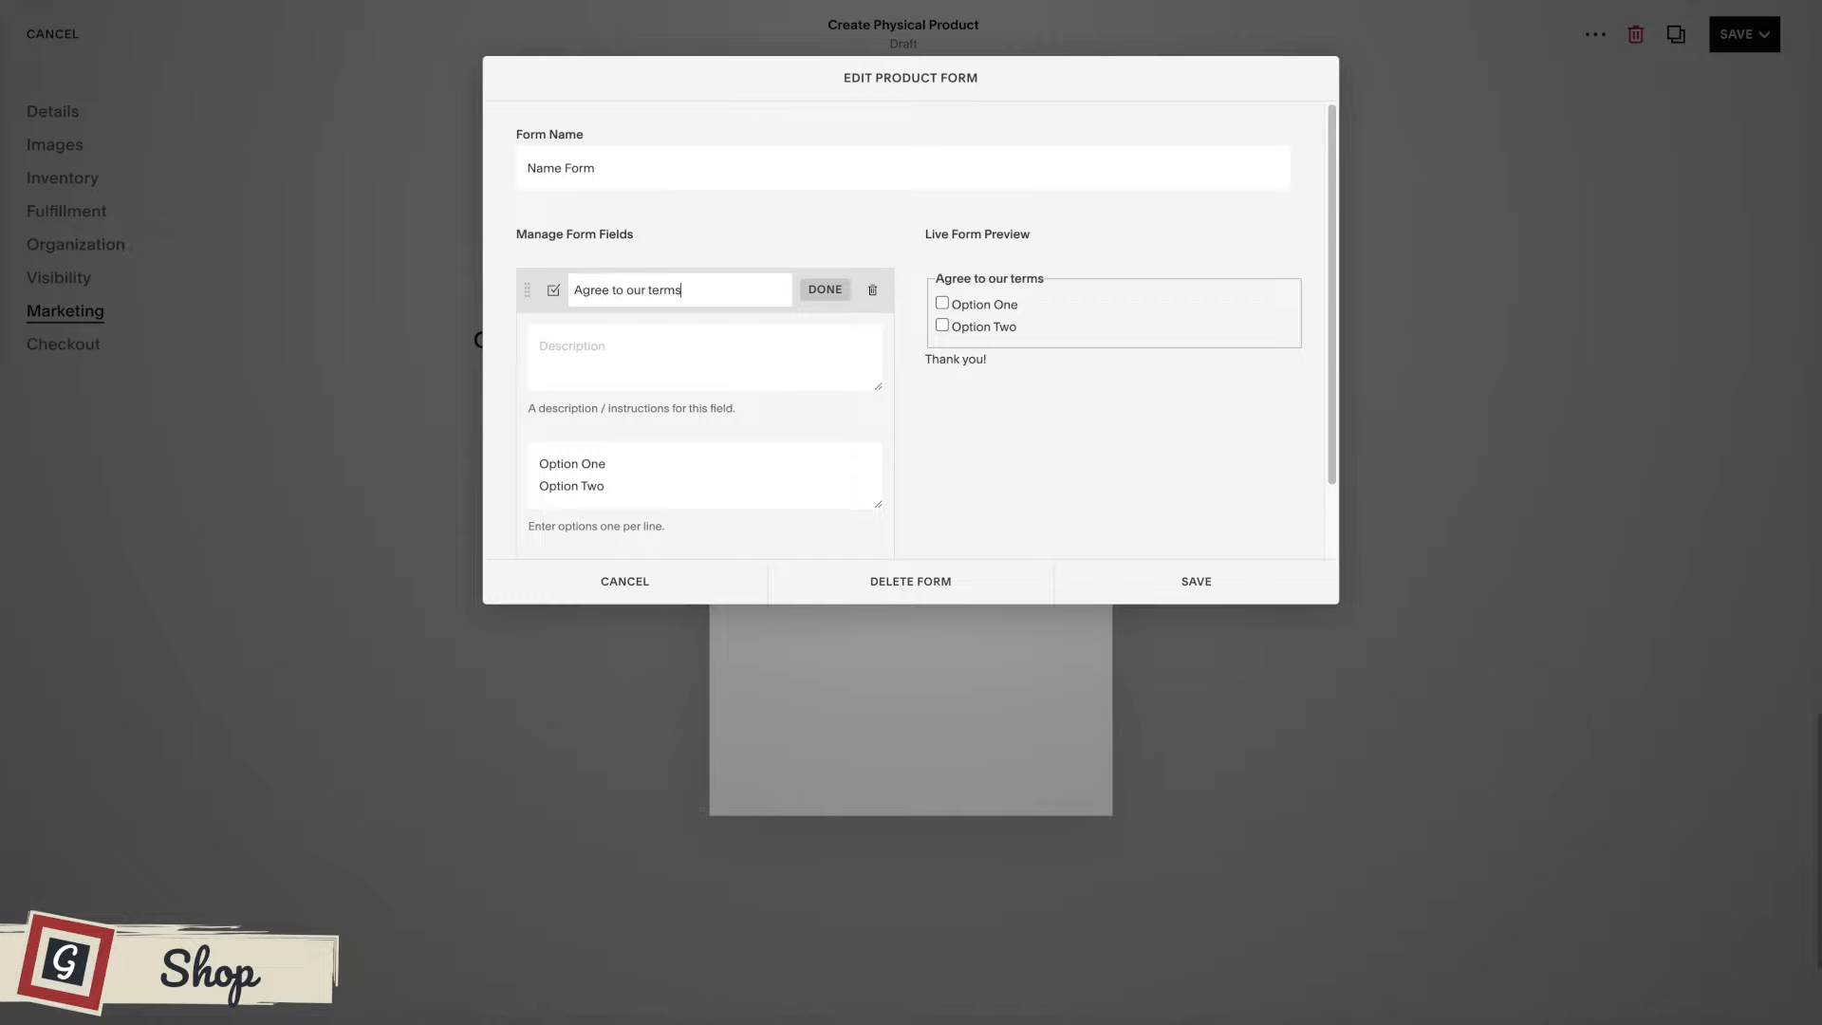
{"action": "left_click", "coordinate": [626, 350]}
{"action": "type", "text": "Ple"}
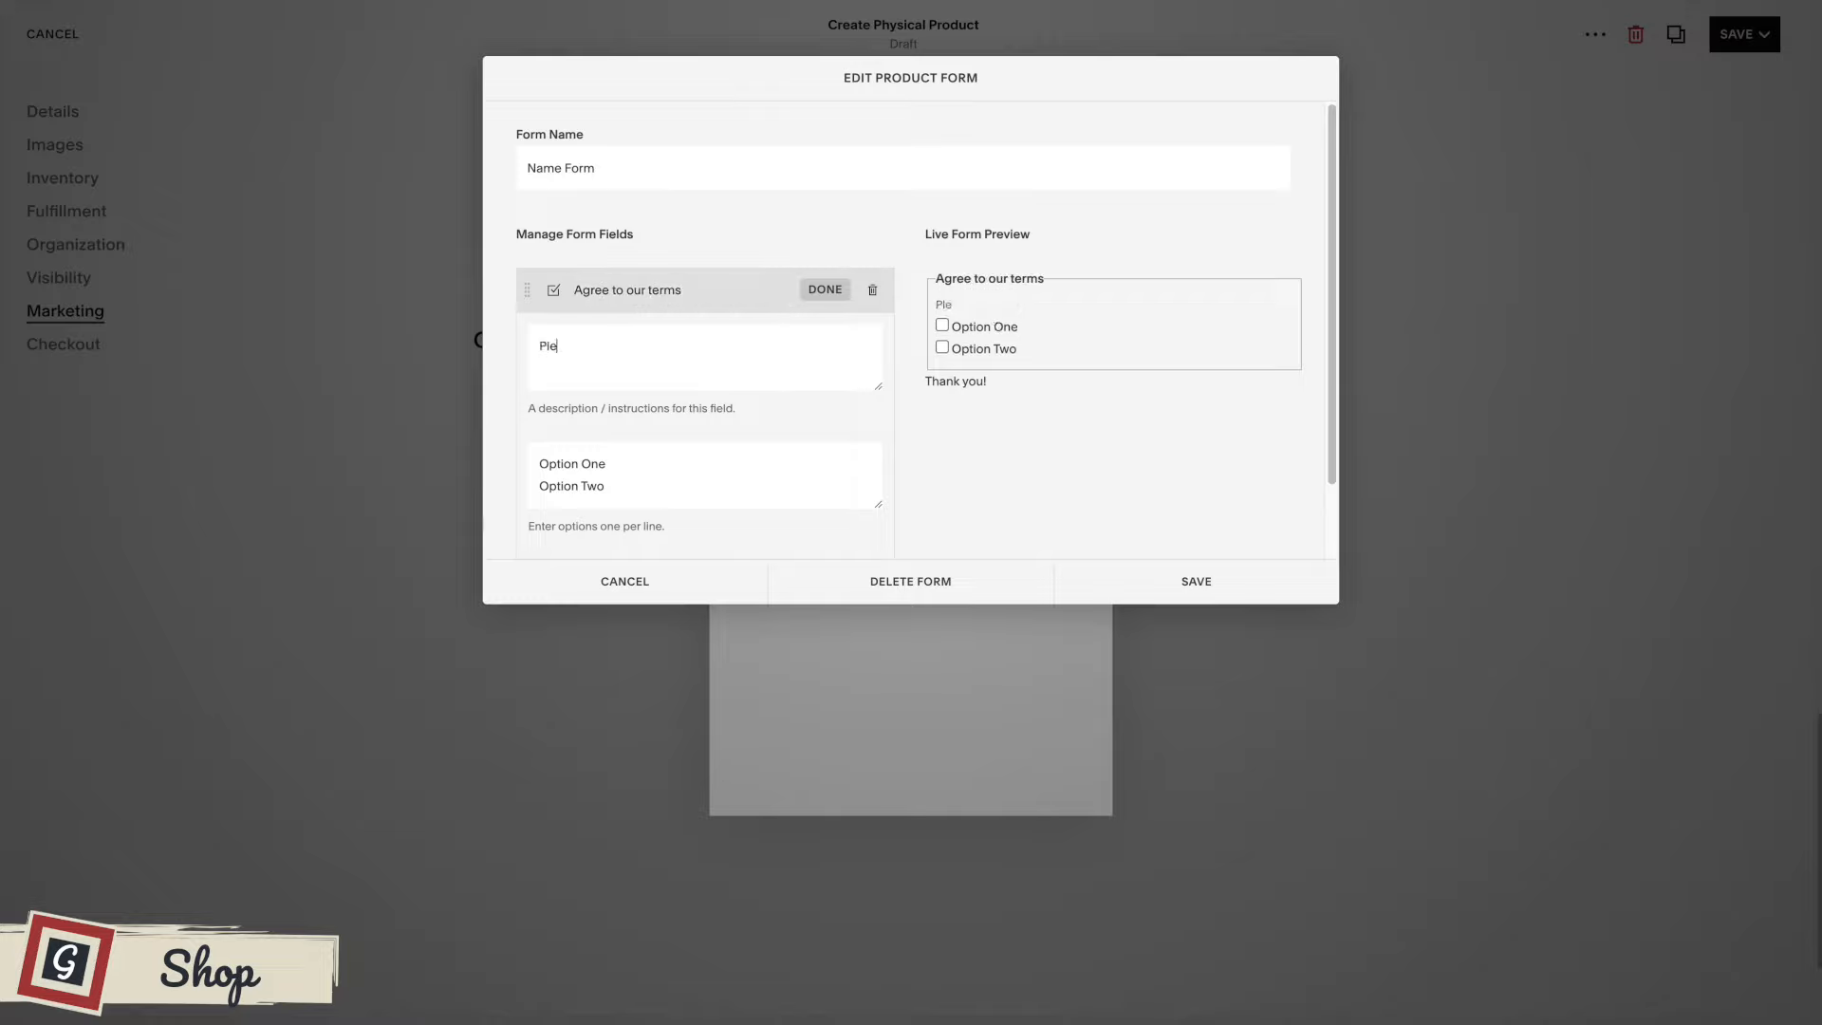
{"action": "type", "text": "ase read here etc"}
Set the checkbox options to Yes and No, then save the form and apply it to the product.
{"action": "left_click_drag", "start_coordinate": [632, 463], "coordinate": [518, 471]}
{"action": "type", "text": "Yes"}
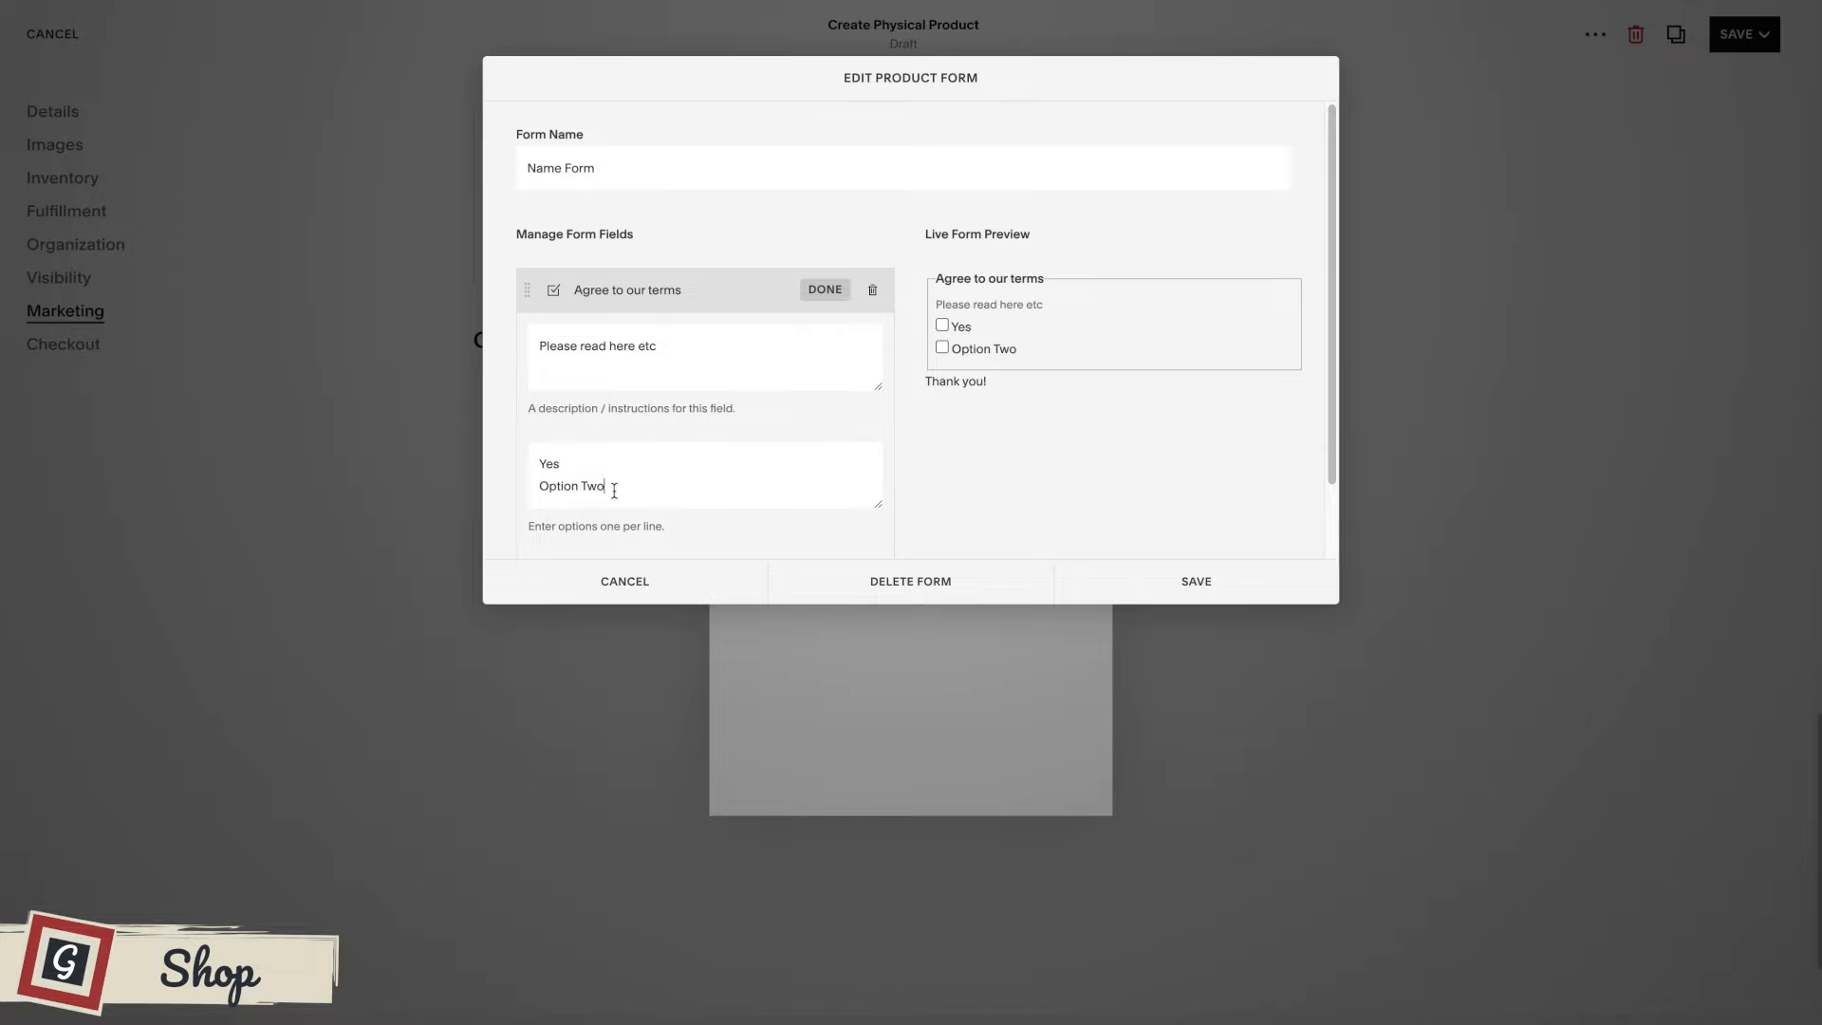
{"action": "left_click_drag", "start_coordinate": [614, 491], "coordinate": [521, 491]}
{"action": "type", "text": "No"}
{"action": "left_click", "coordinate": [1221, 573]}
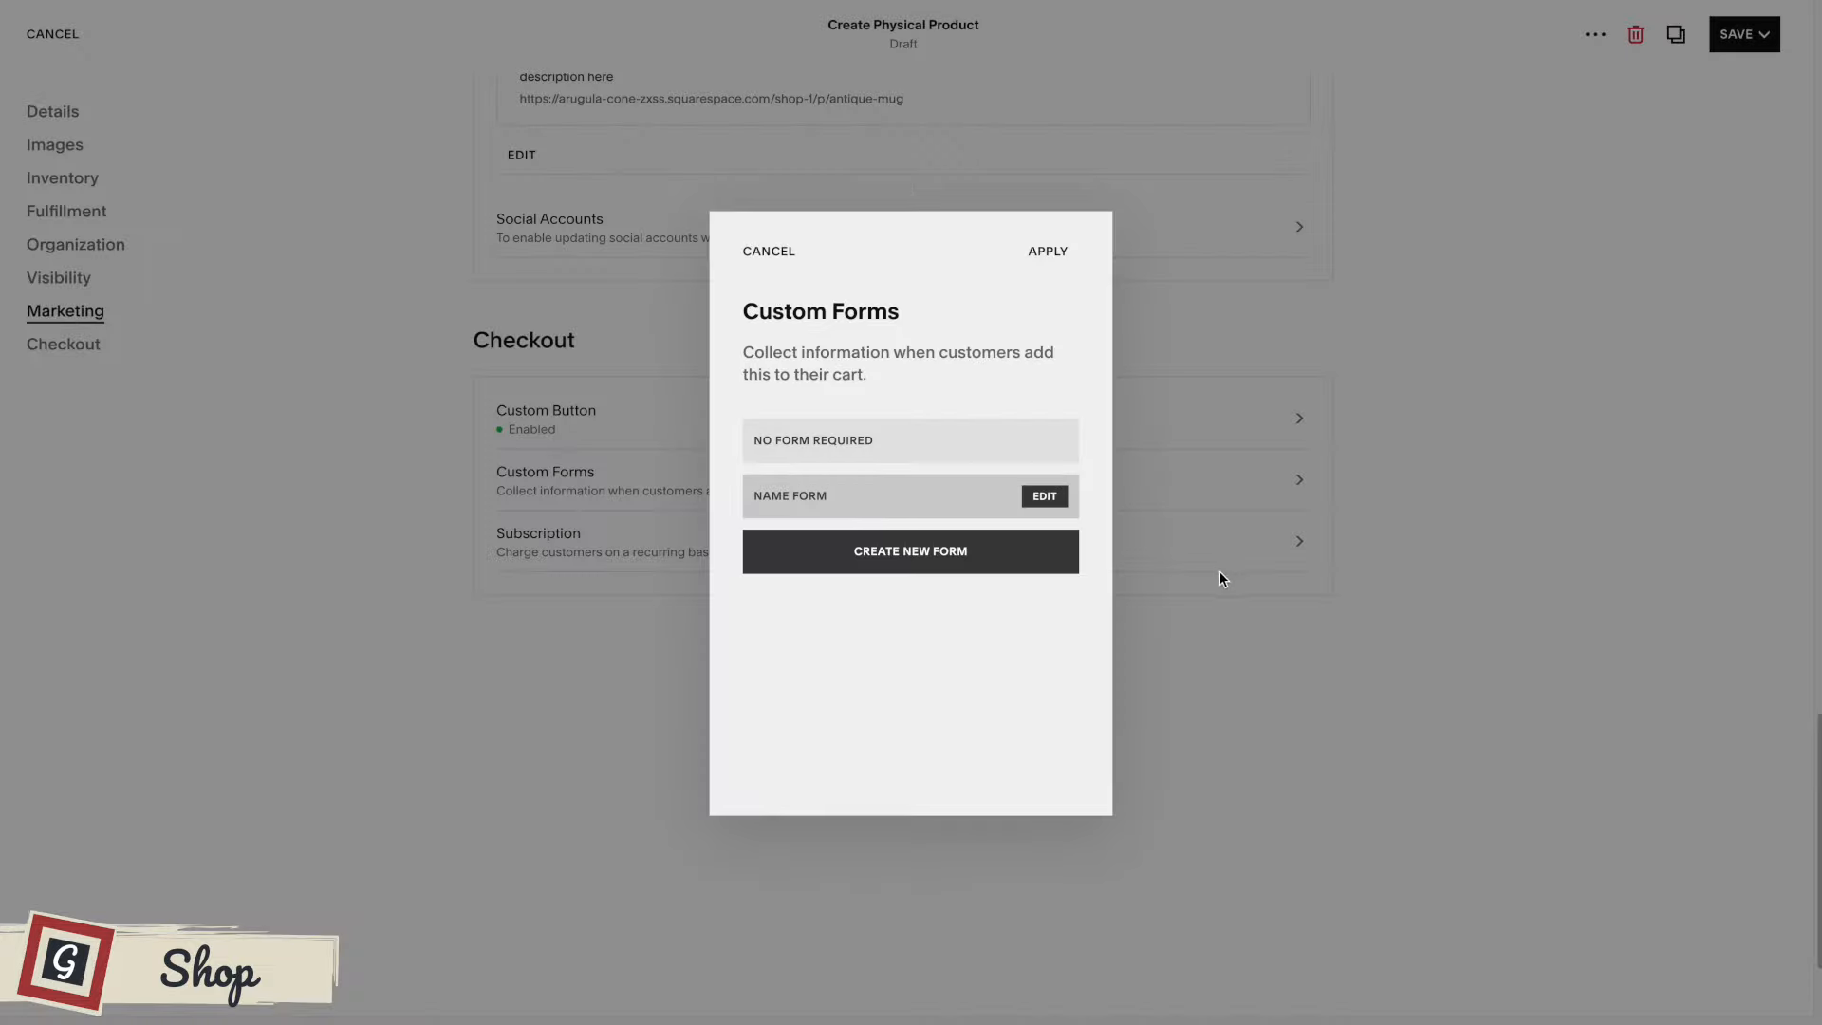
{"action": "left_click", "coordinate": [1048, 254]}
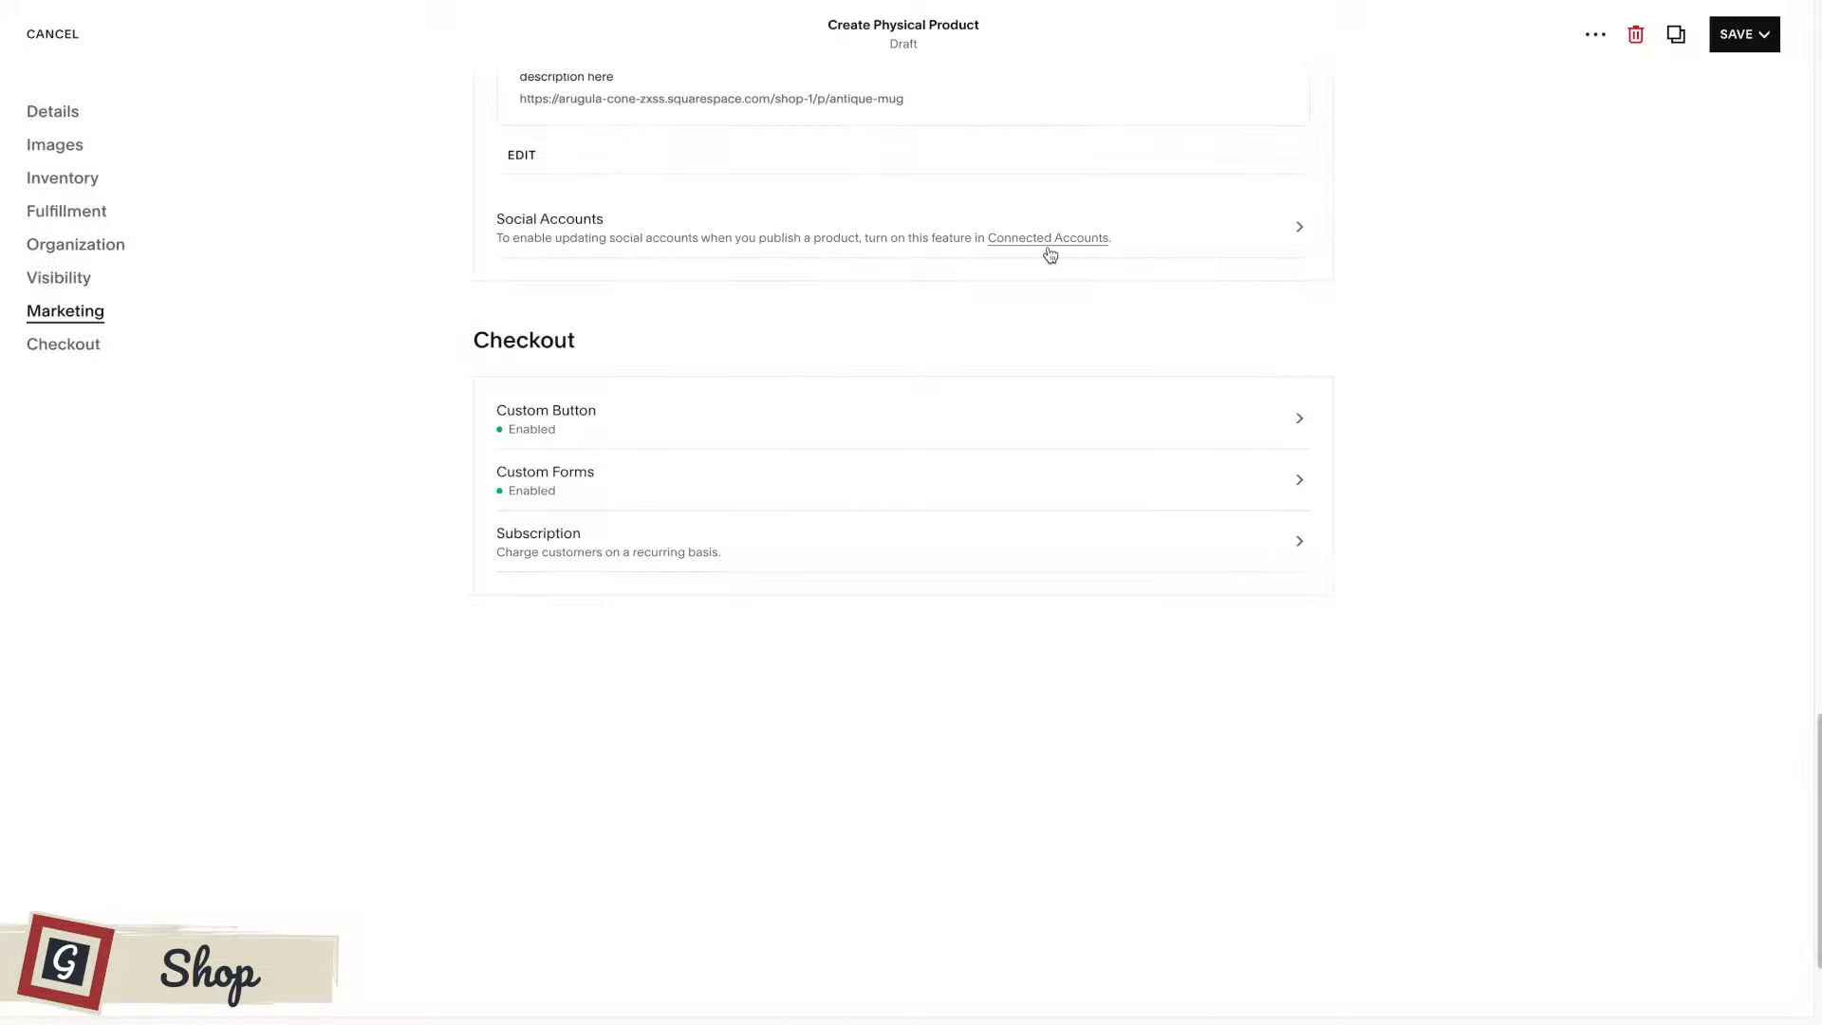
Return to the product's details and save it without publishing.
{"action": "scroll", "coordinate": [1073, 527], "scroll_direction": "up", "scroll_amount": 20}
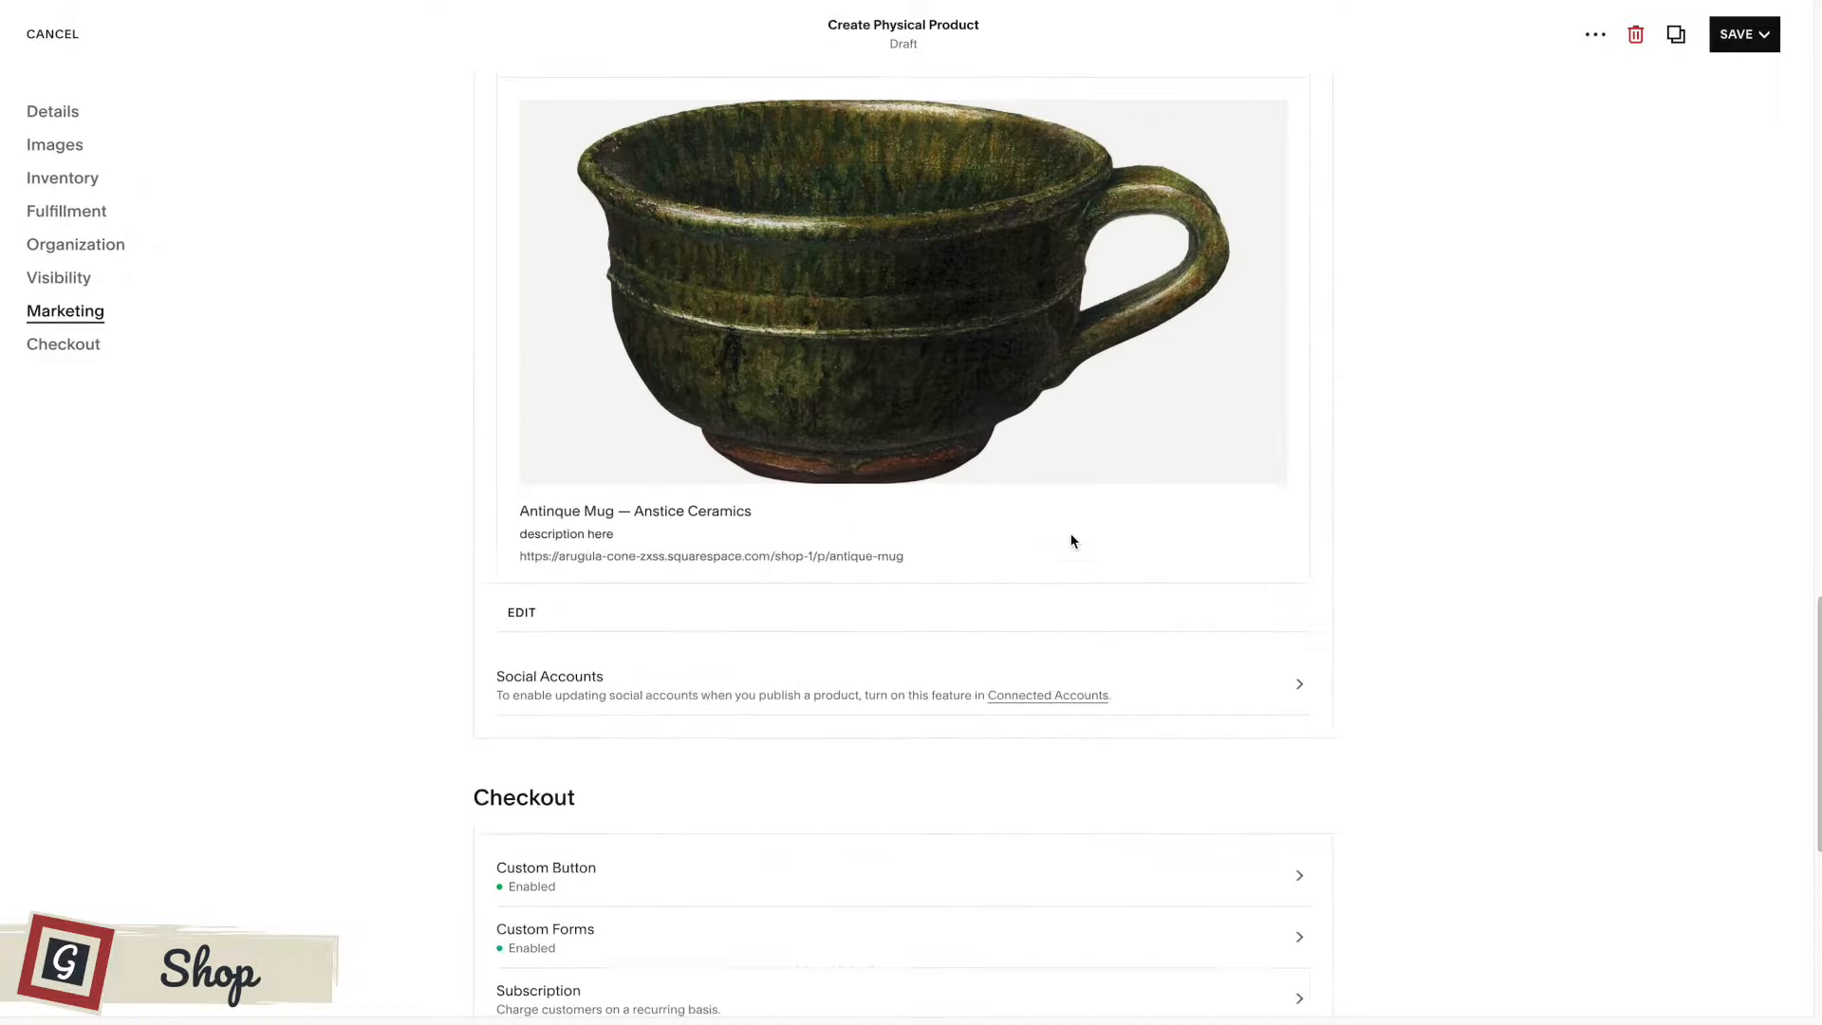
{"action": "scroll", "coordinate": [1074, 531], "scroll_direction": "up", "scroll_amount": 8}
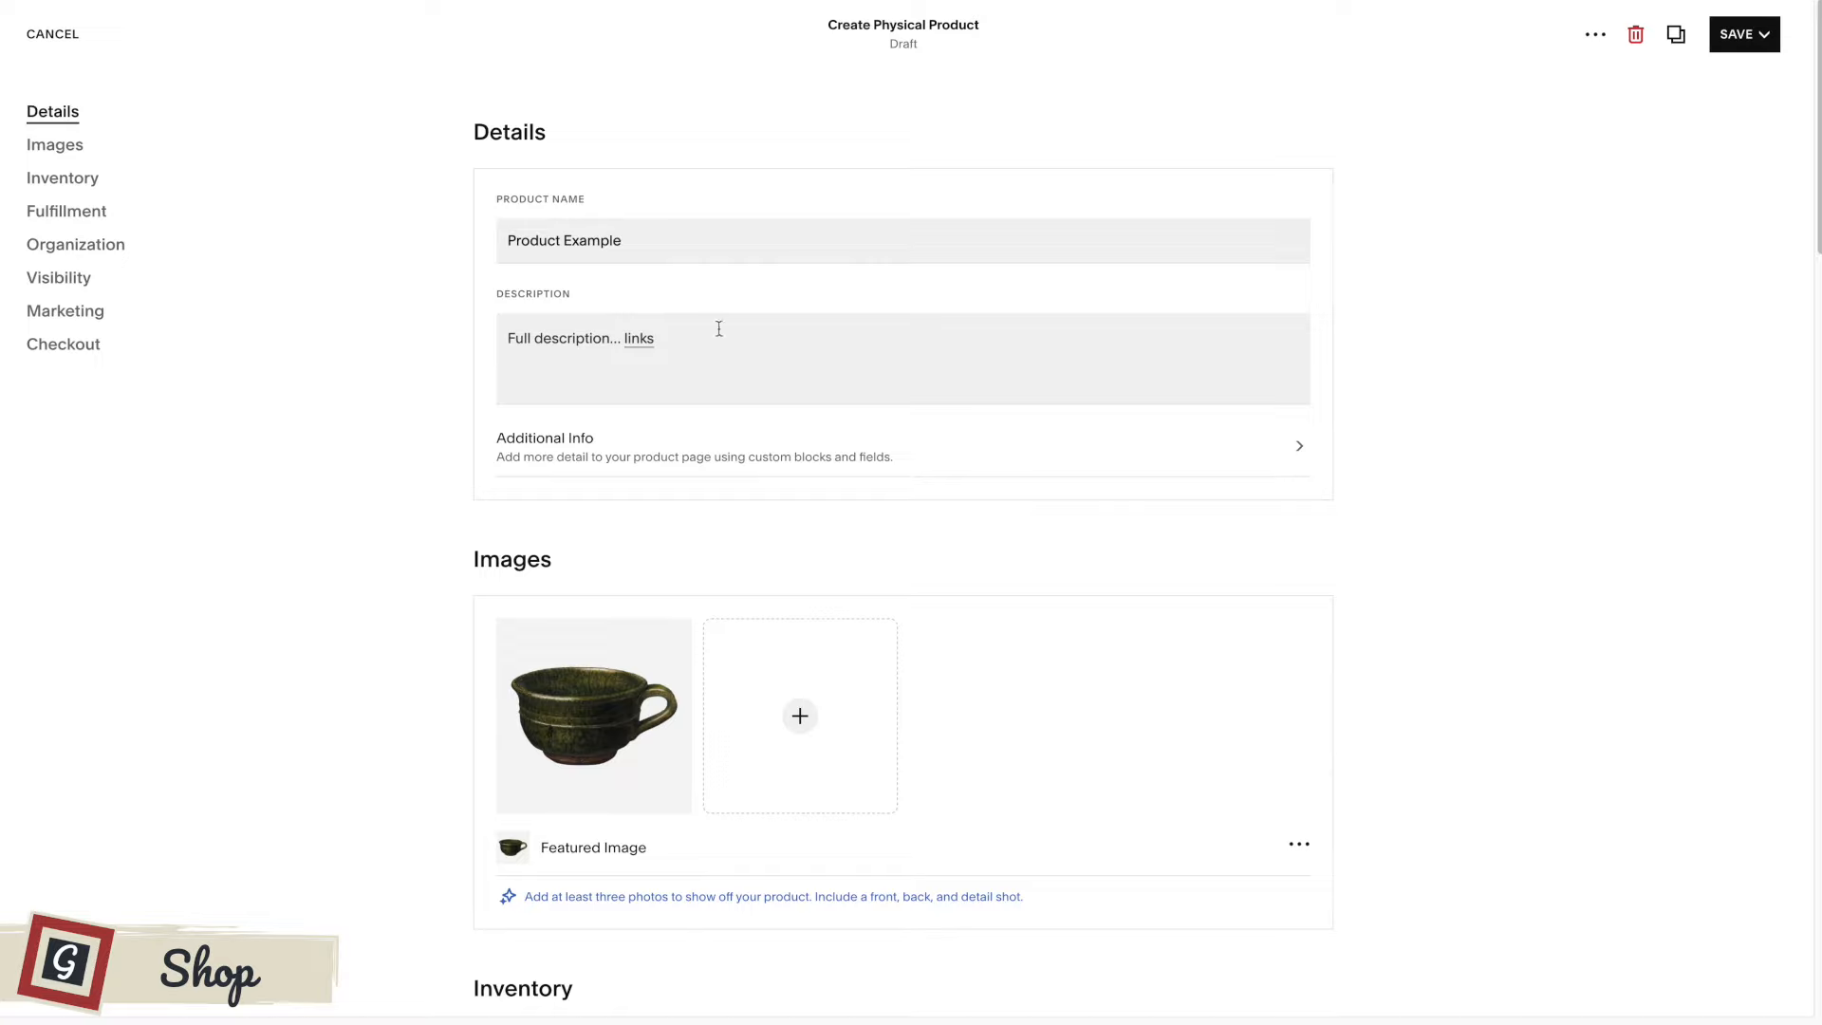
{"action": "left_click", "coordinate": [1746, 36]}
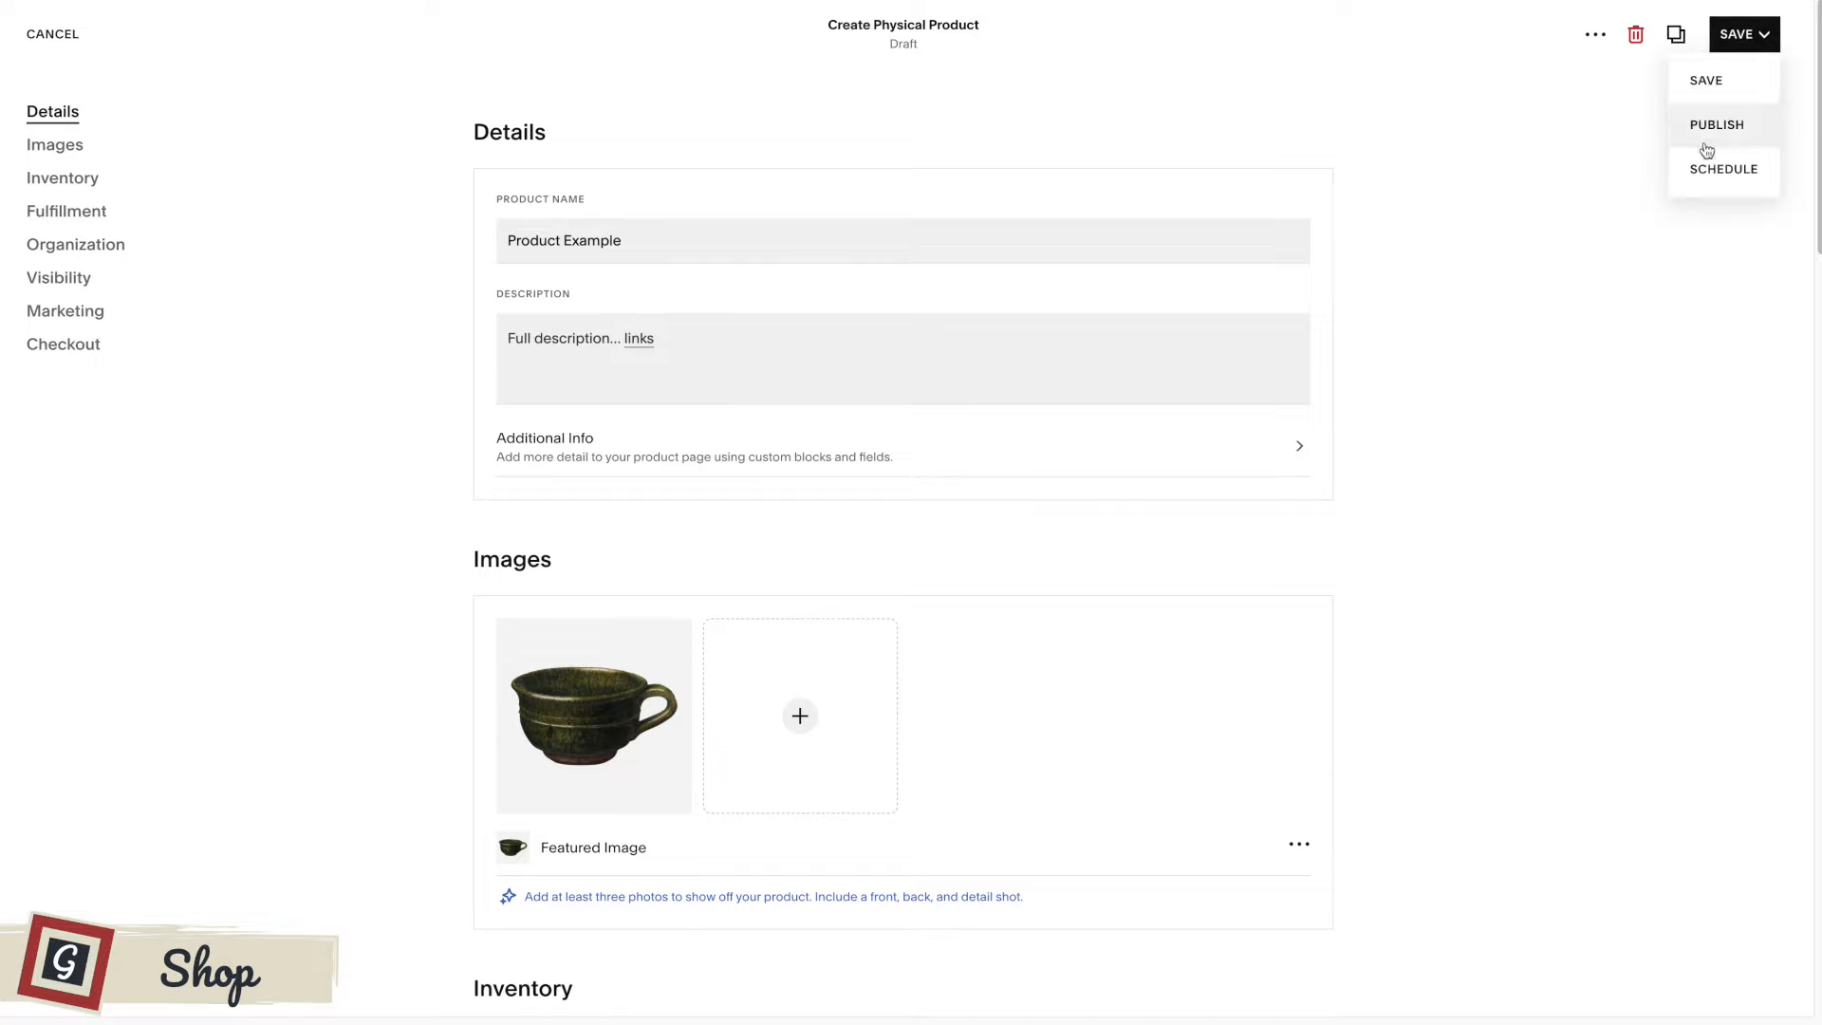
{"action": "left_click", "coordinate": [1707, 81]}
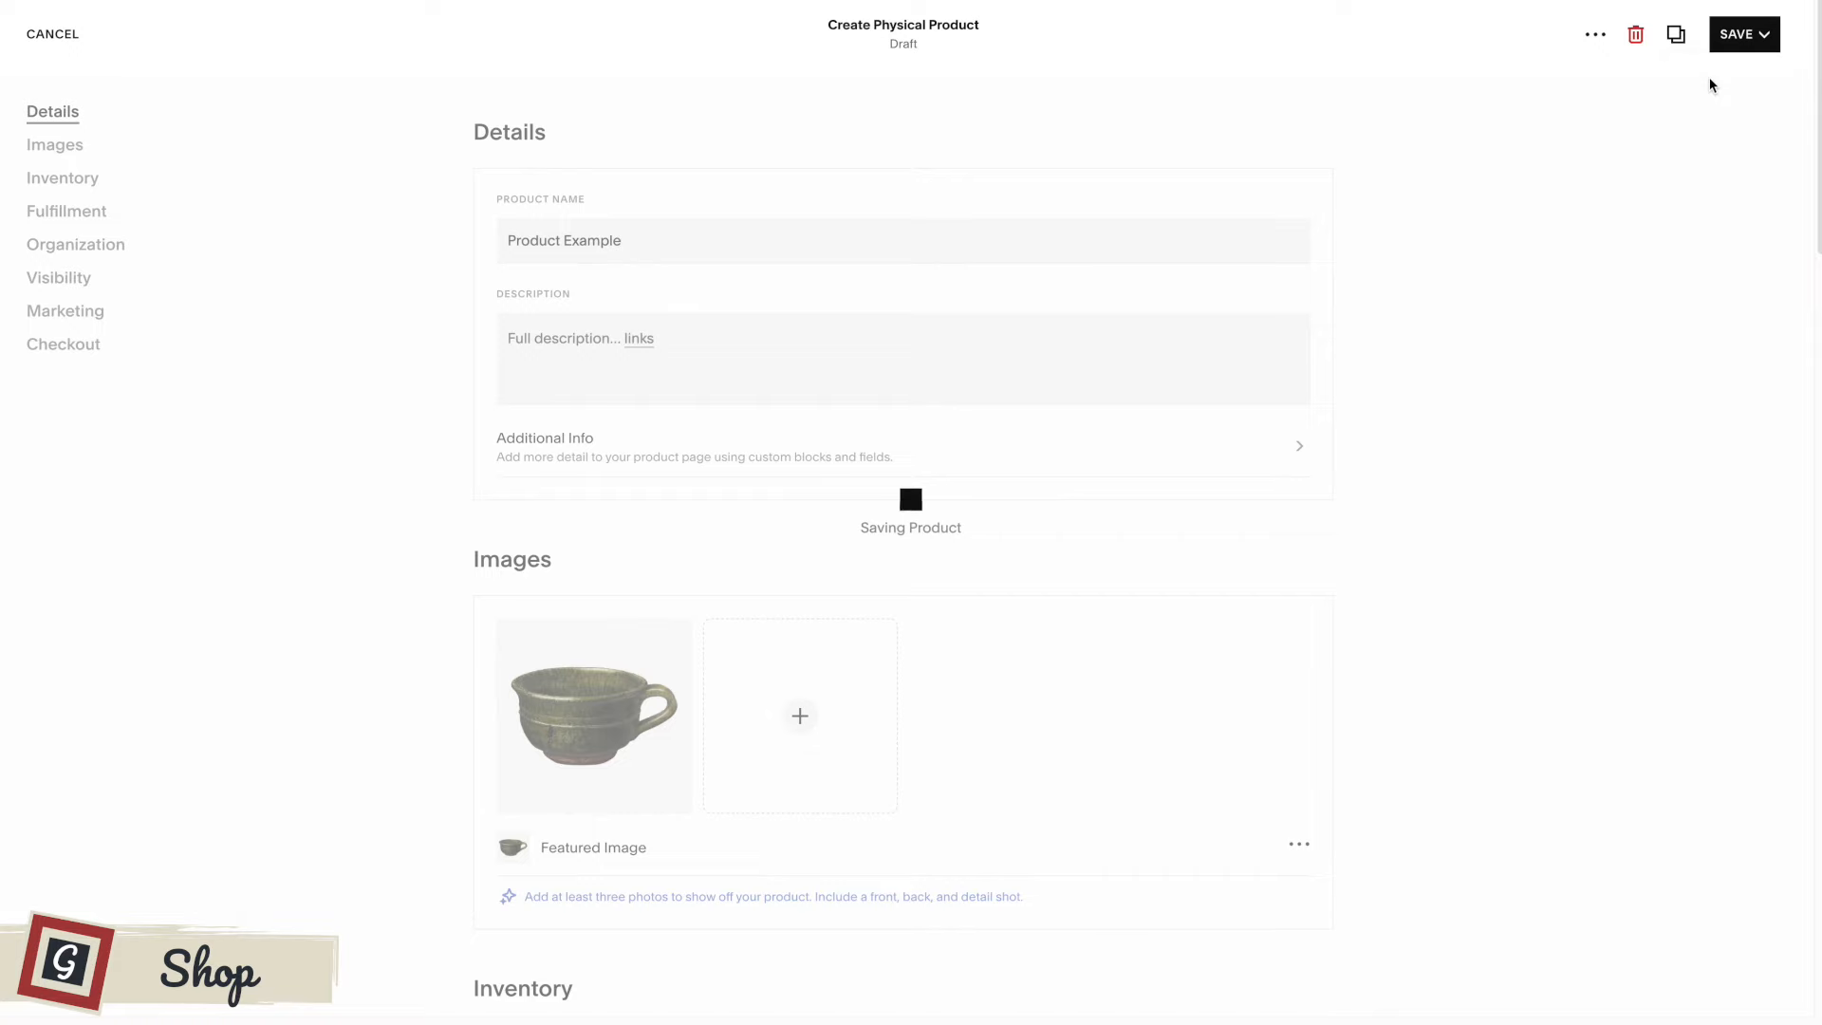
{"action": "left_click", "coordinate": [1738, 48]}
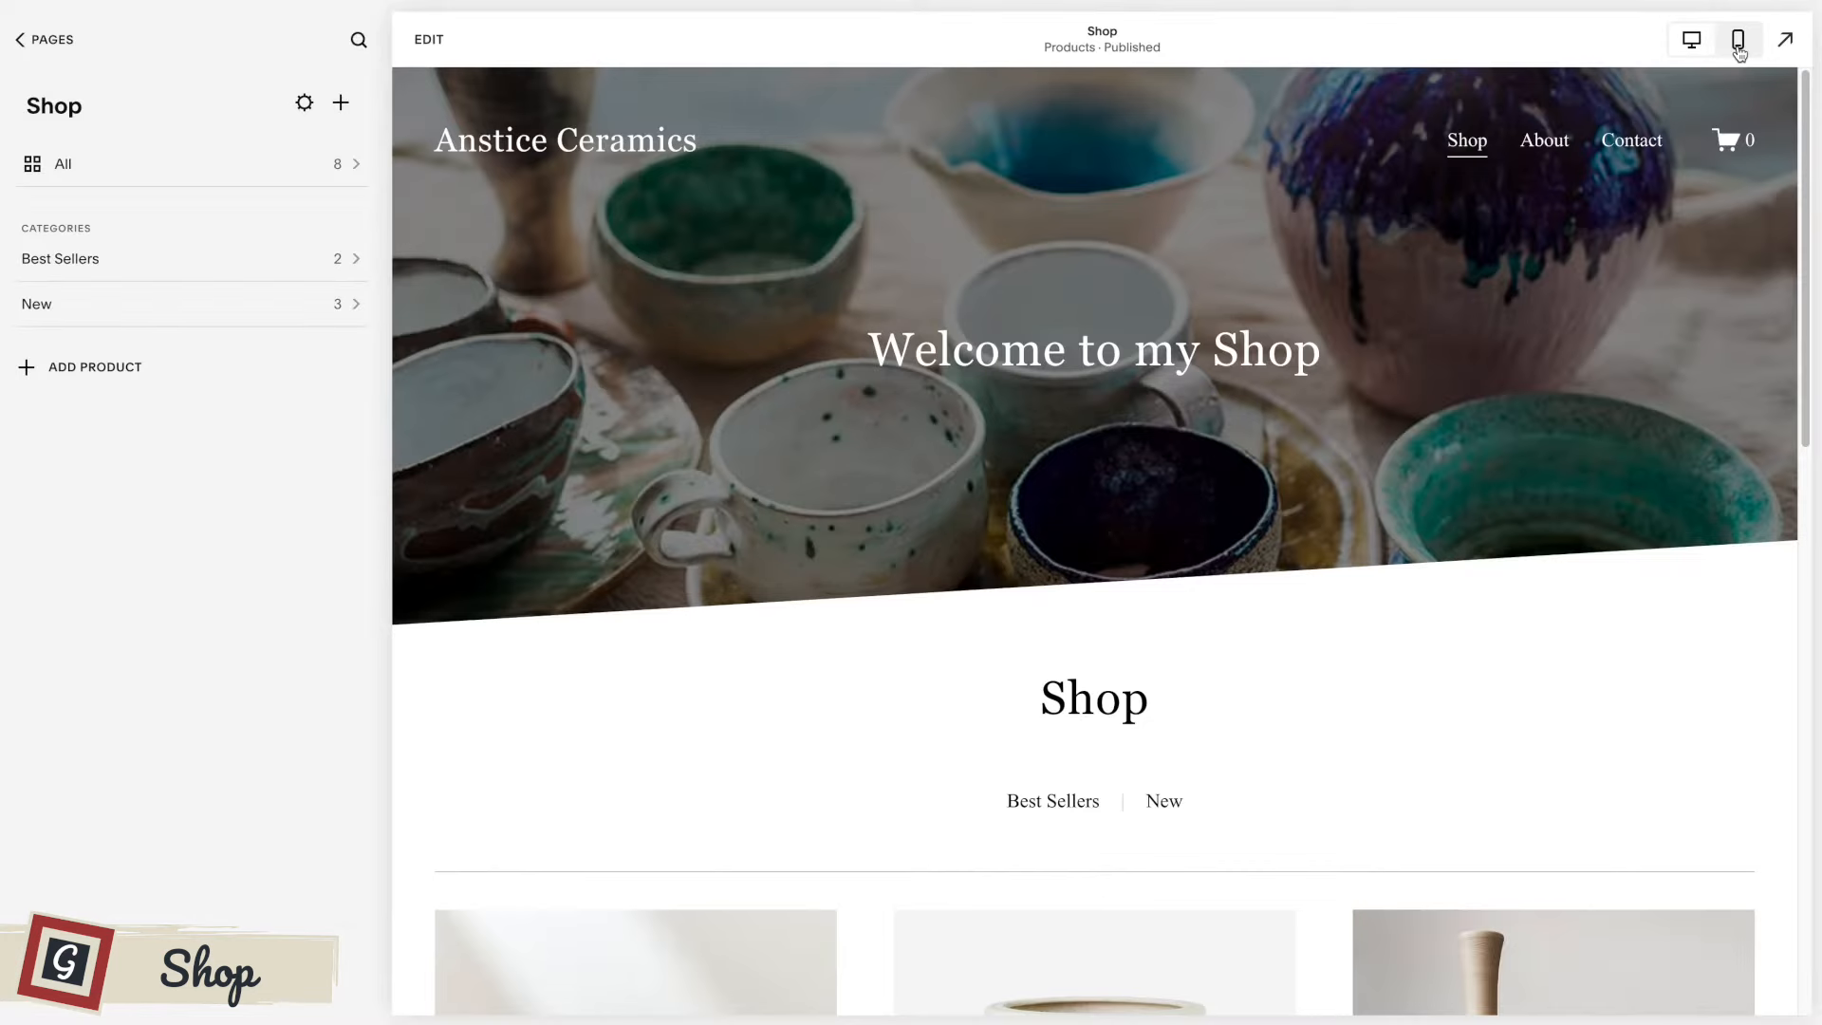
Open Product Example from the Shop's full product list and choose the Half detail page layout.
{"action": "scroll", "coordinate": [1370, 285], "scroll_direction": "down", "scroll_amount": 7}
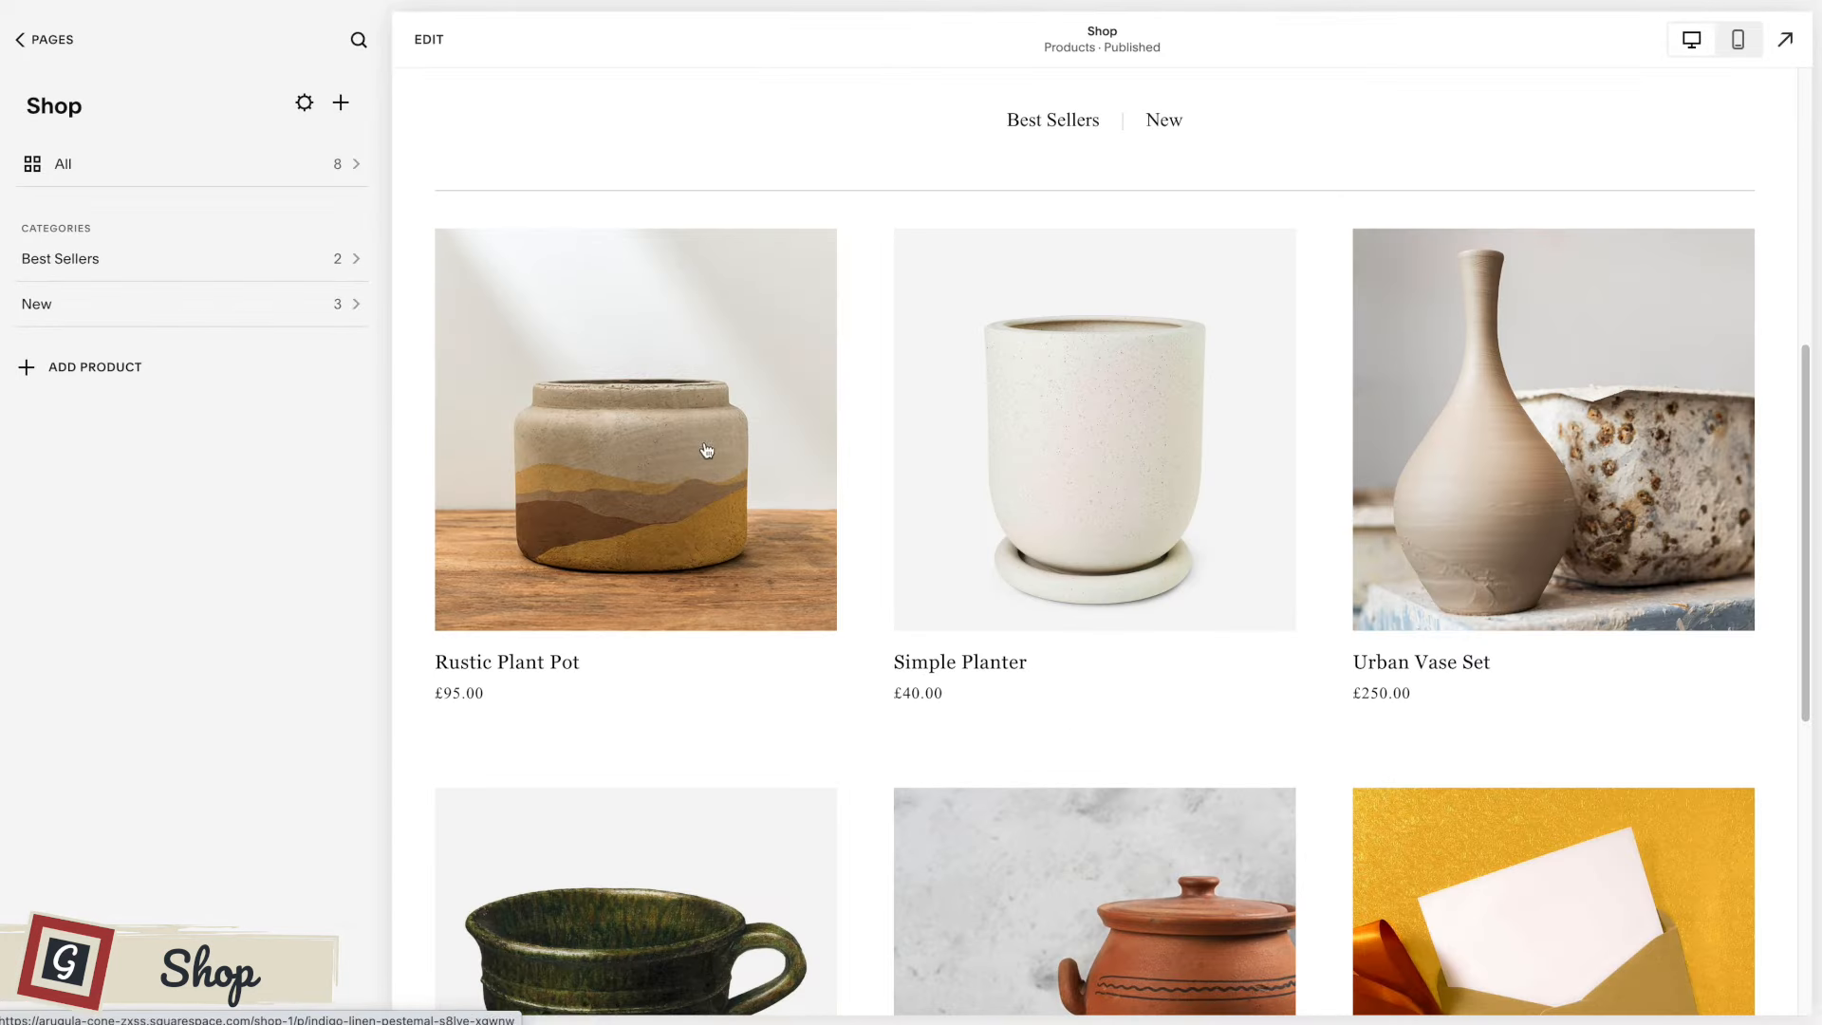
{"action": "left_click", "coordinate": [203, 165]}
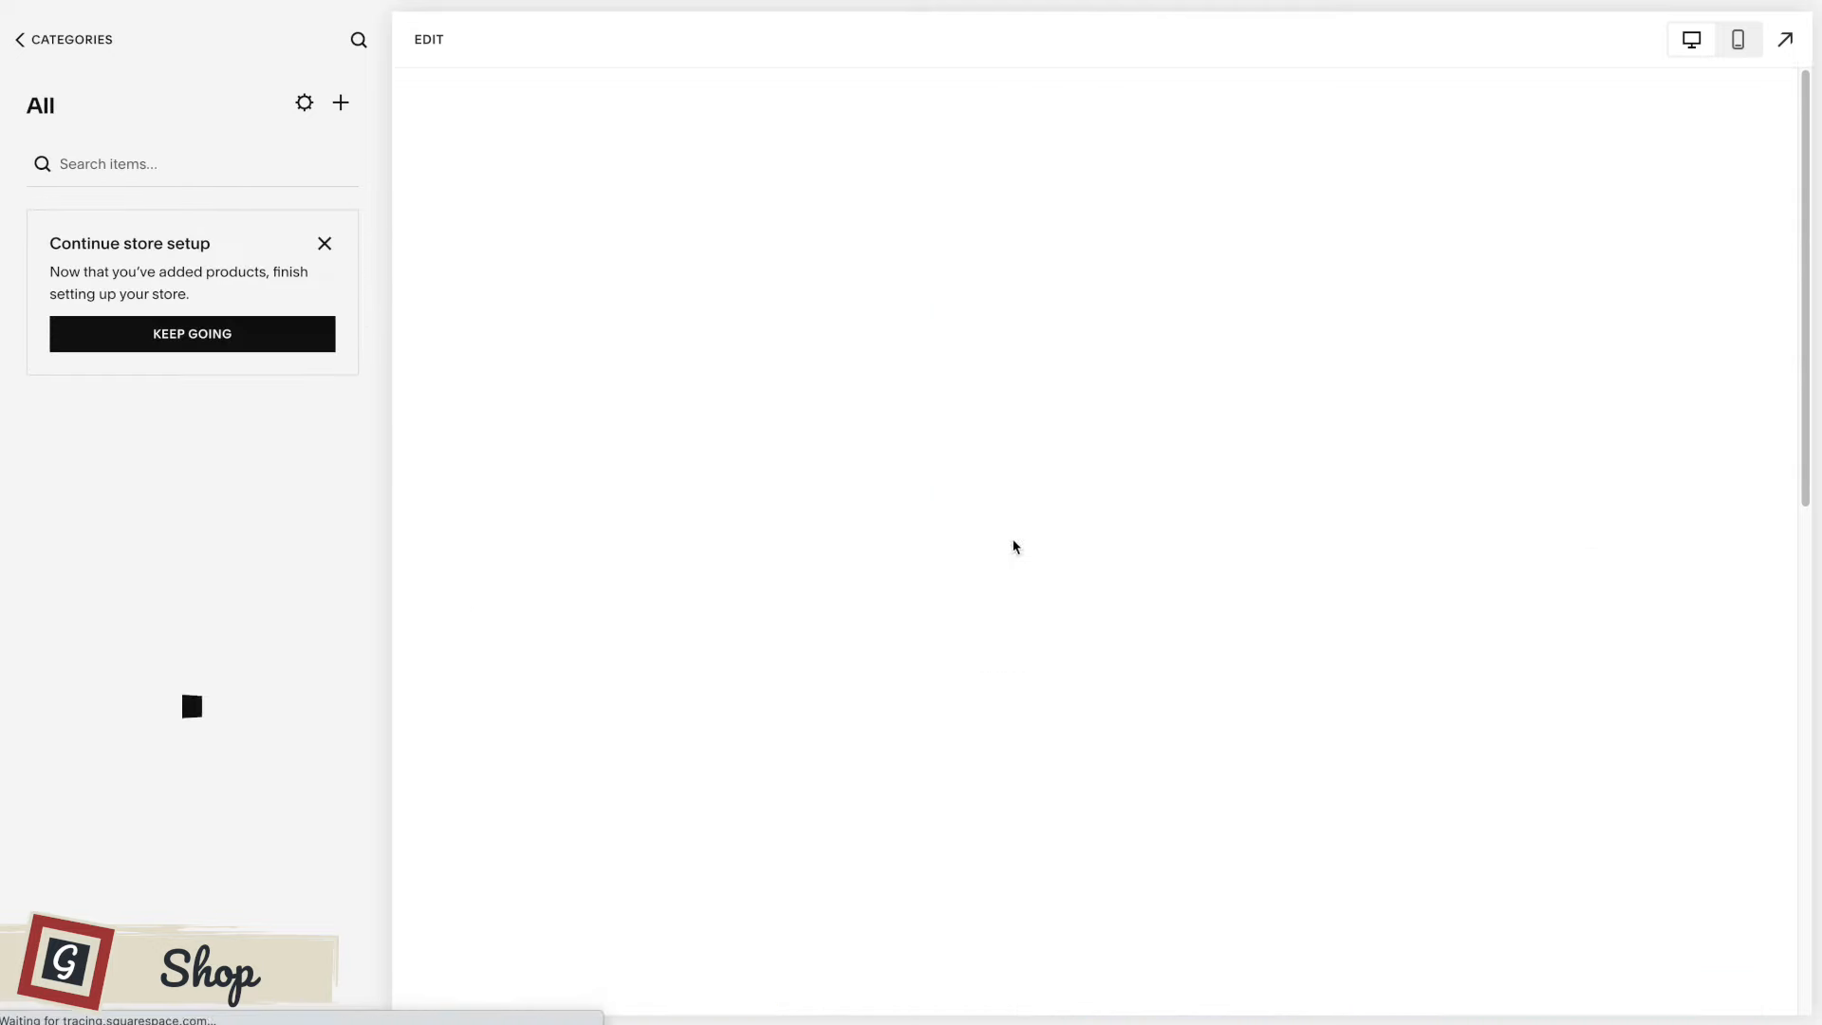
{"action": "scroll", "coordinate": [1003, 543], "scroll_direction": "down", "scroll_amount": 1}
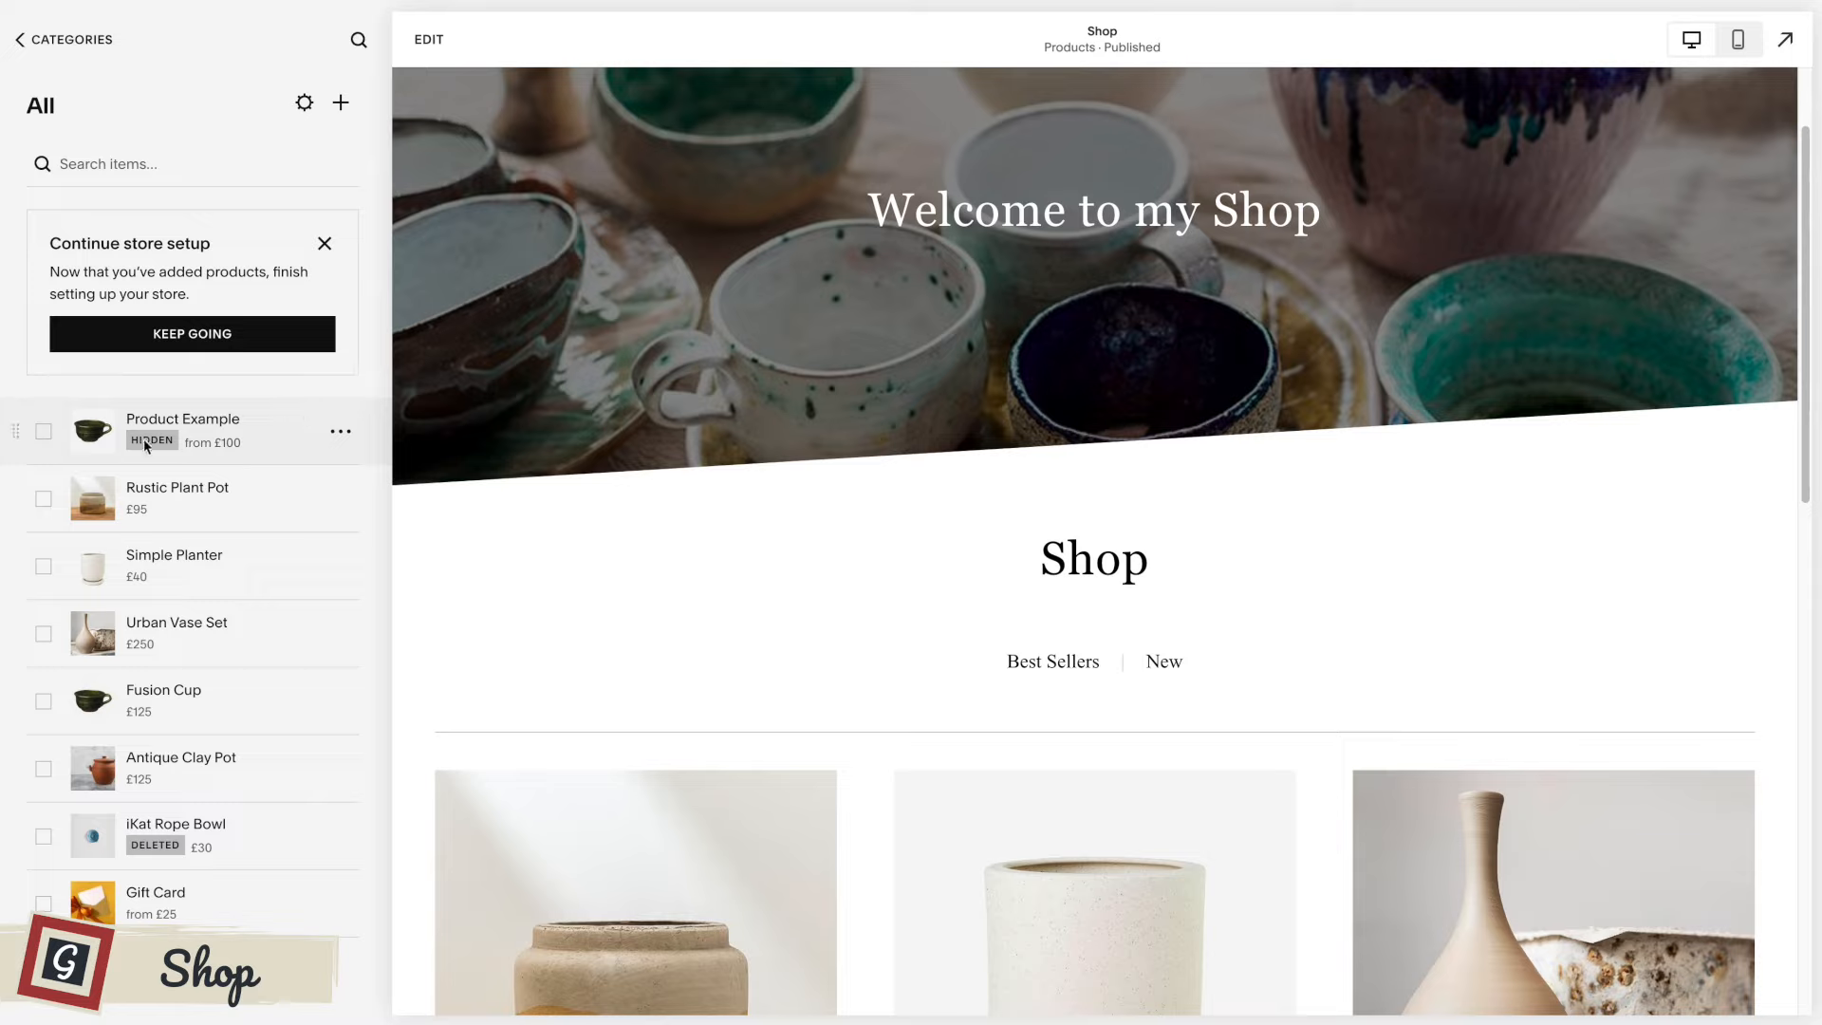
{"action": "left_click", "coordinate": [219, 424]}
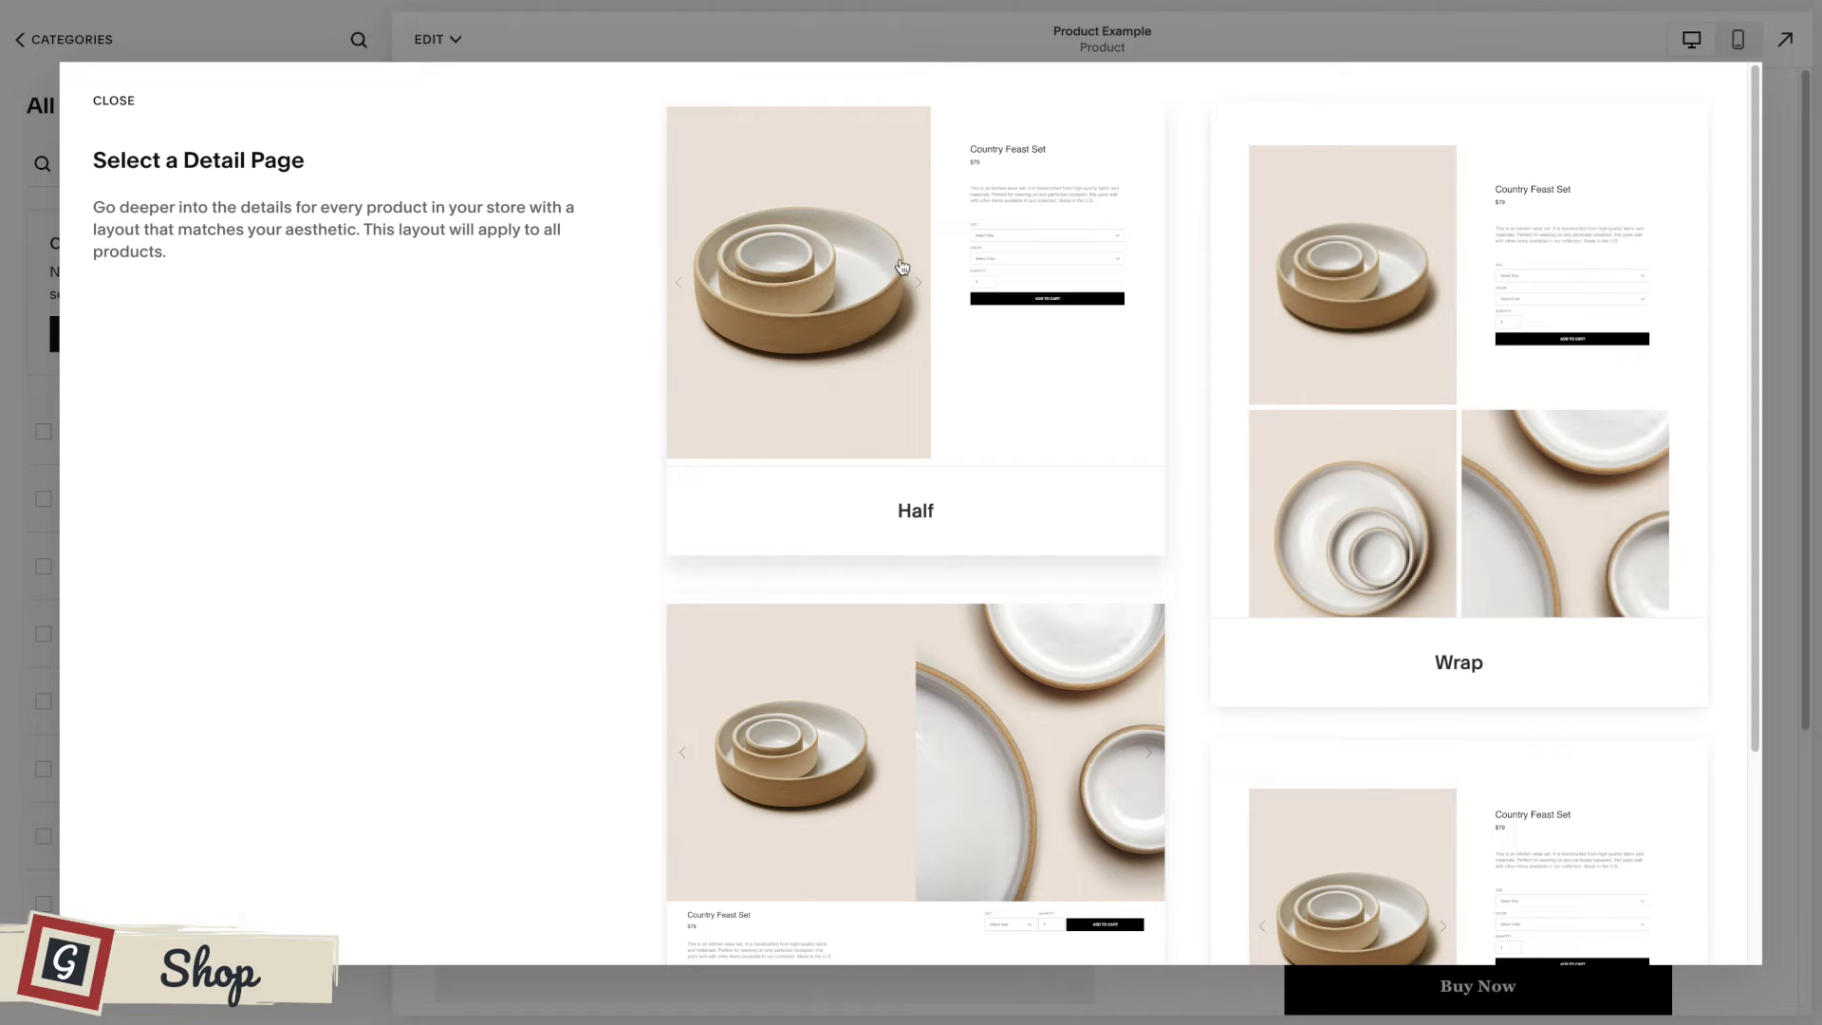
{"action": "left_click", "coordinate": [877, 355]}
Test the product variants in the page preview with size Medium, trying the colour blue and switching it to green.
{"action": "scroll", "coordinate": [1211, 359], "scroll_direction": "down", "scroll_amount": 2}
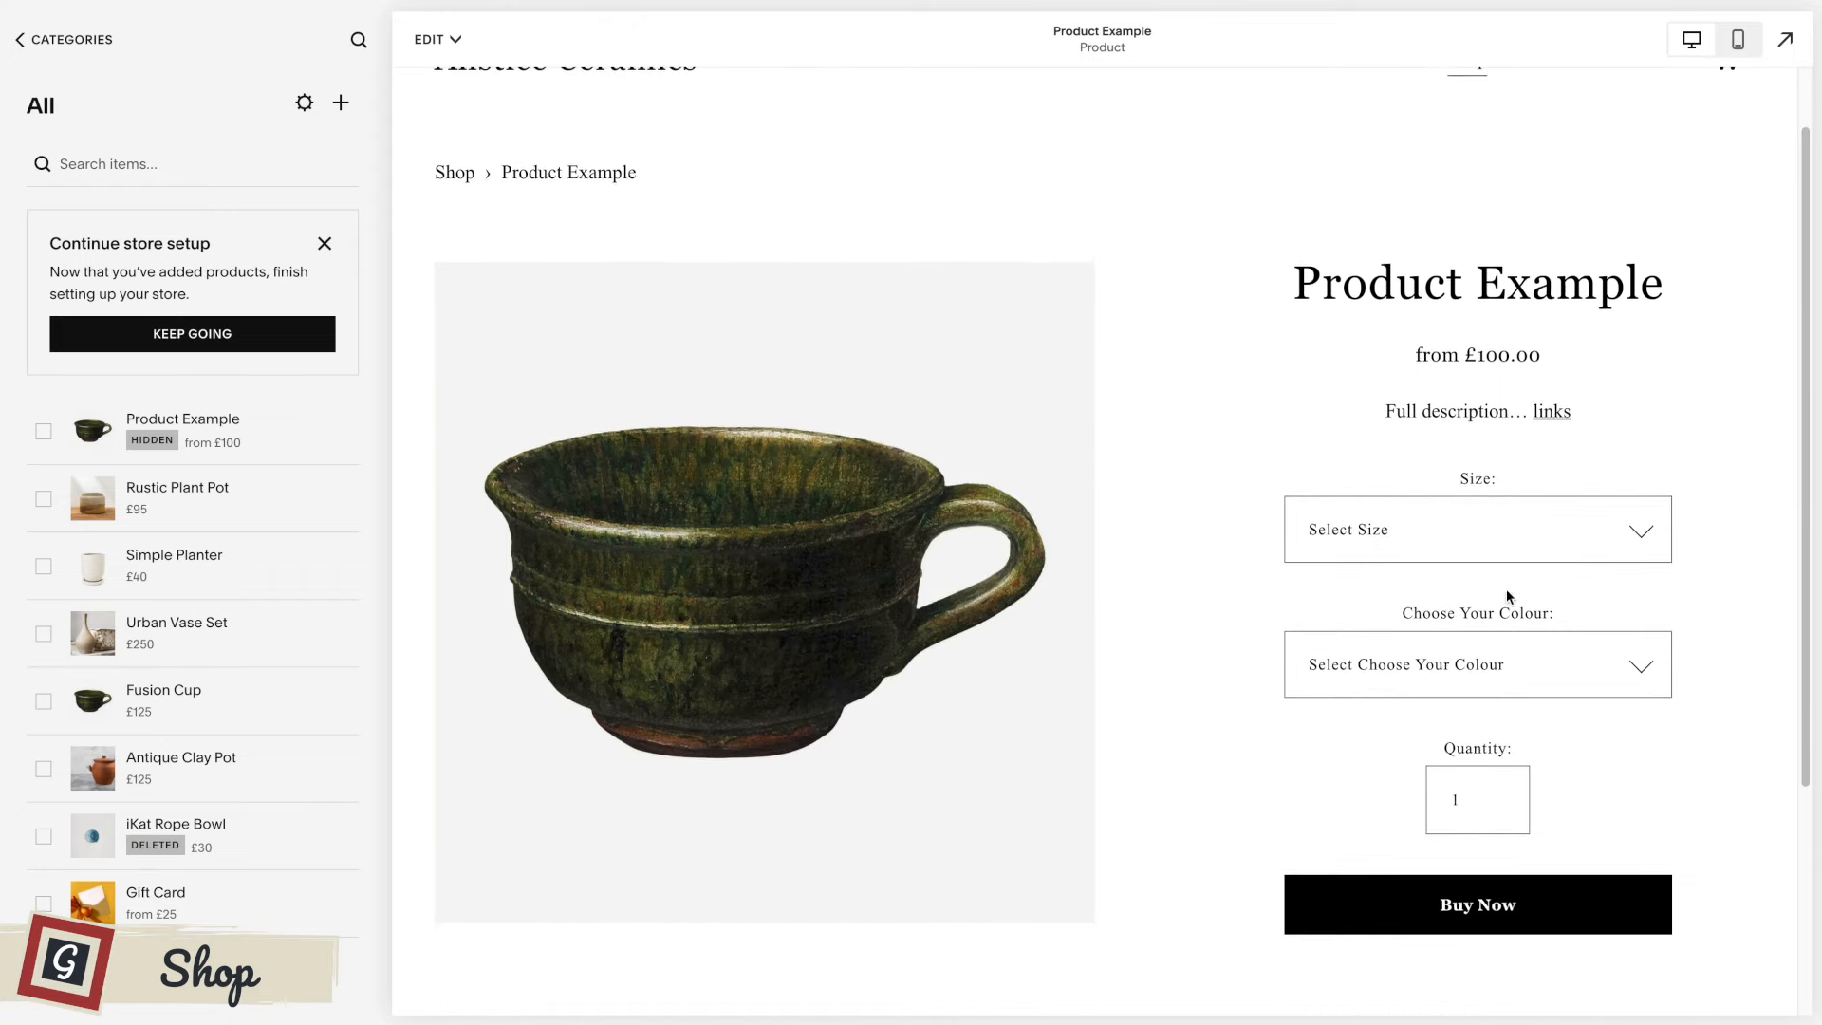
{"action": "left_click", "coordinate": [1625, 531]}
{"action": "left_click", "coordinate": [1553, 585]}
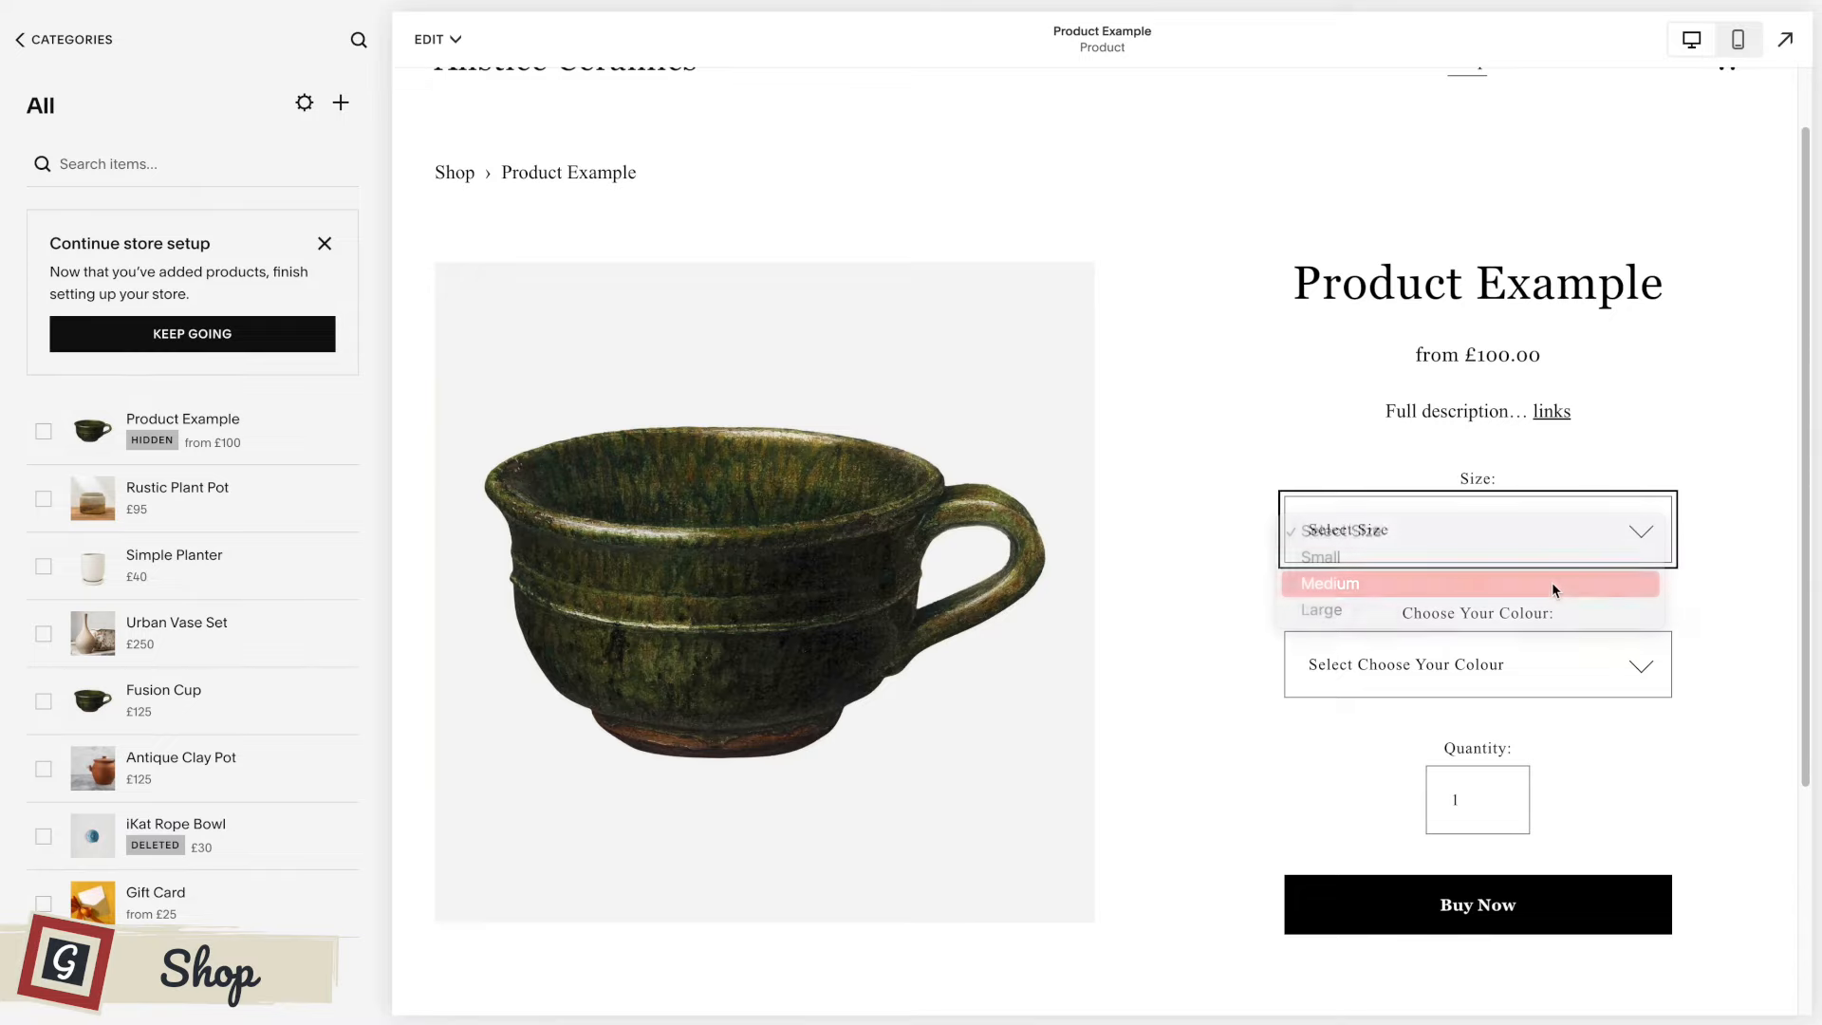
{"action": "left_click", "coordinate": [1531, 660]}
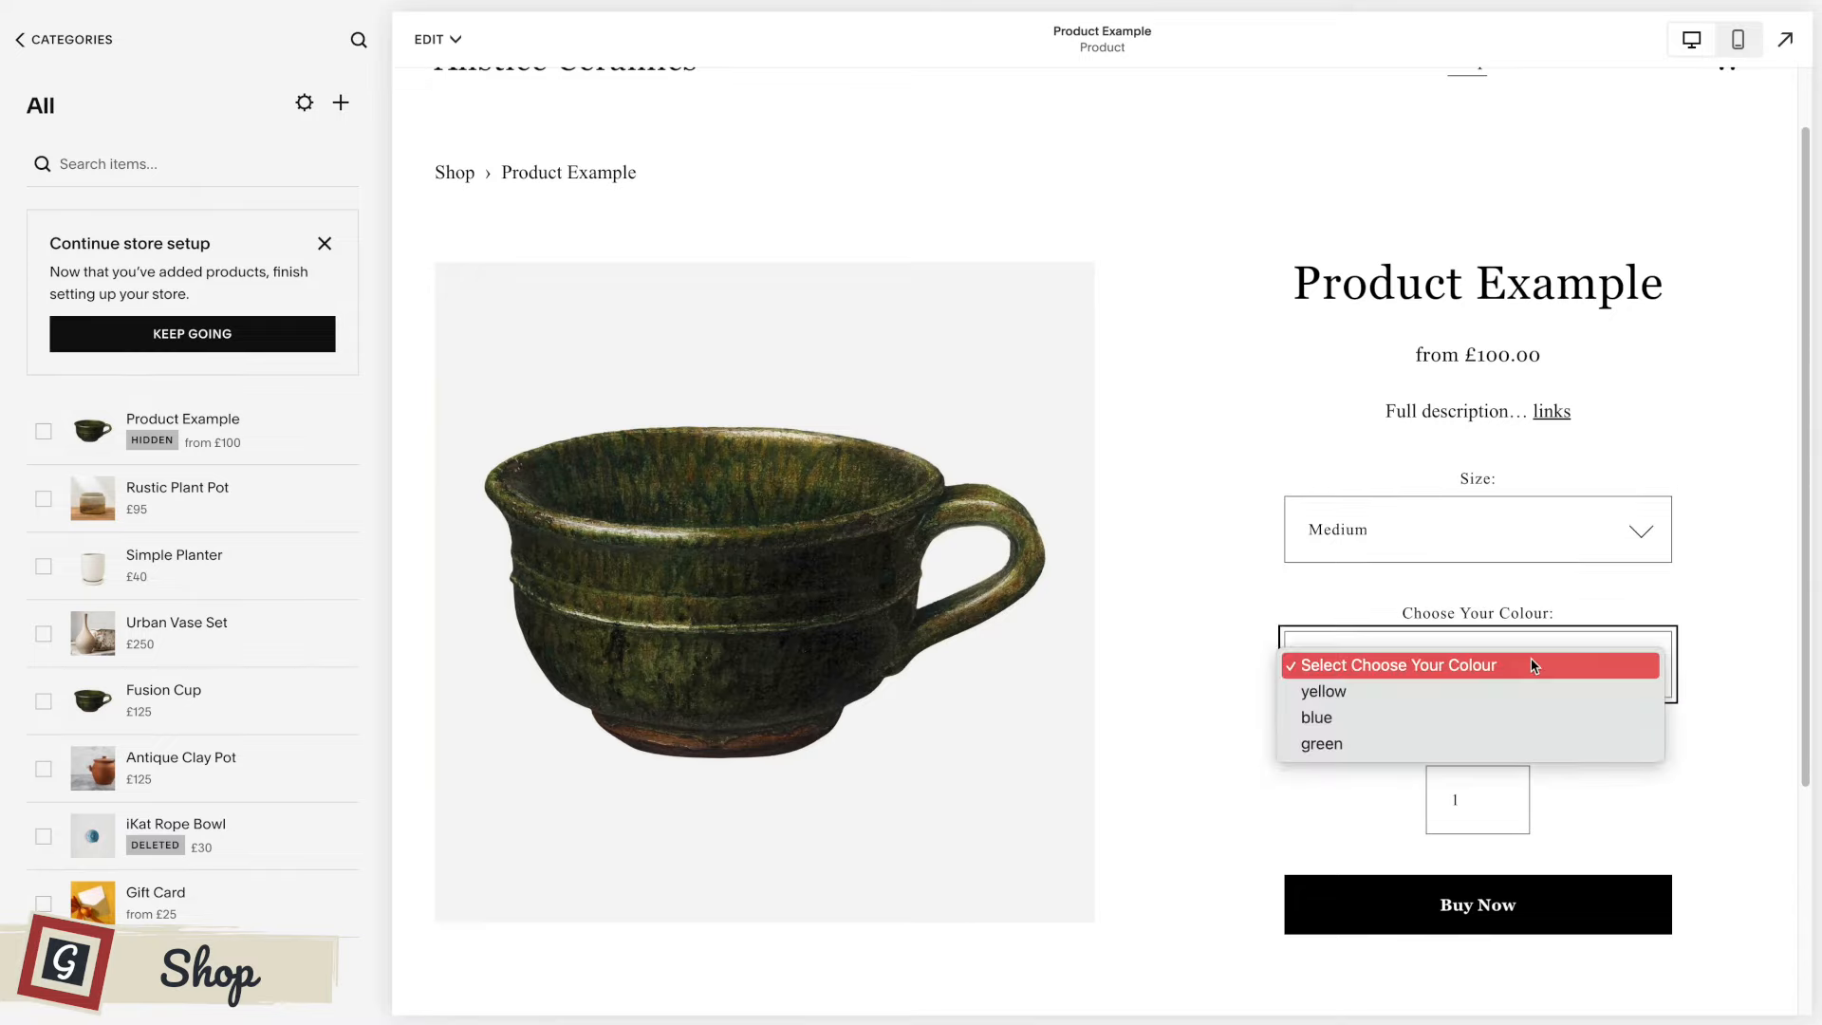
{"action": "left_click", "coordinate": [1511, 712]}
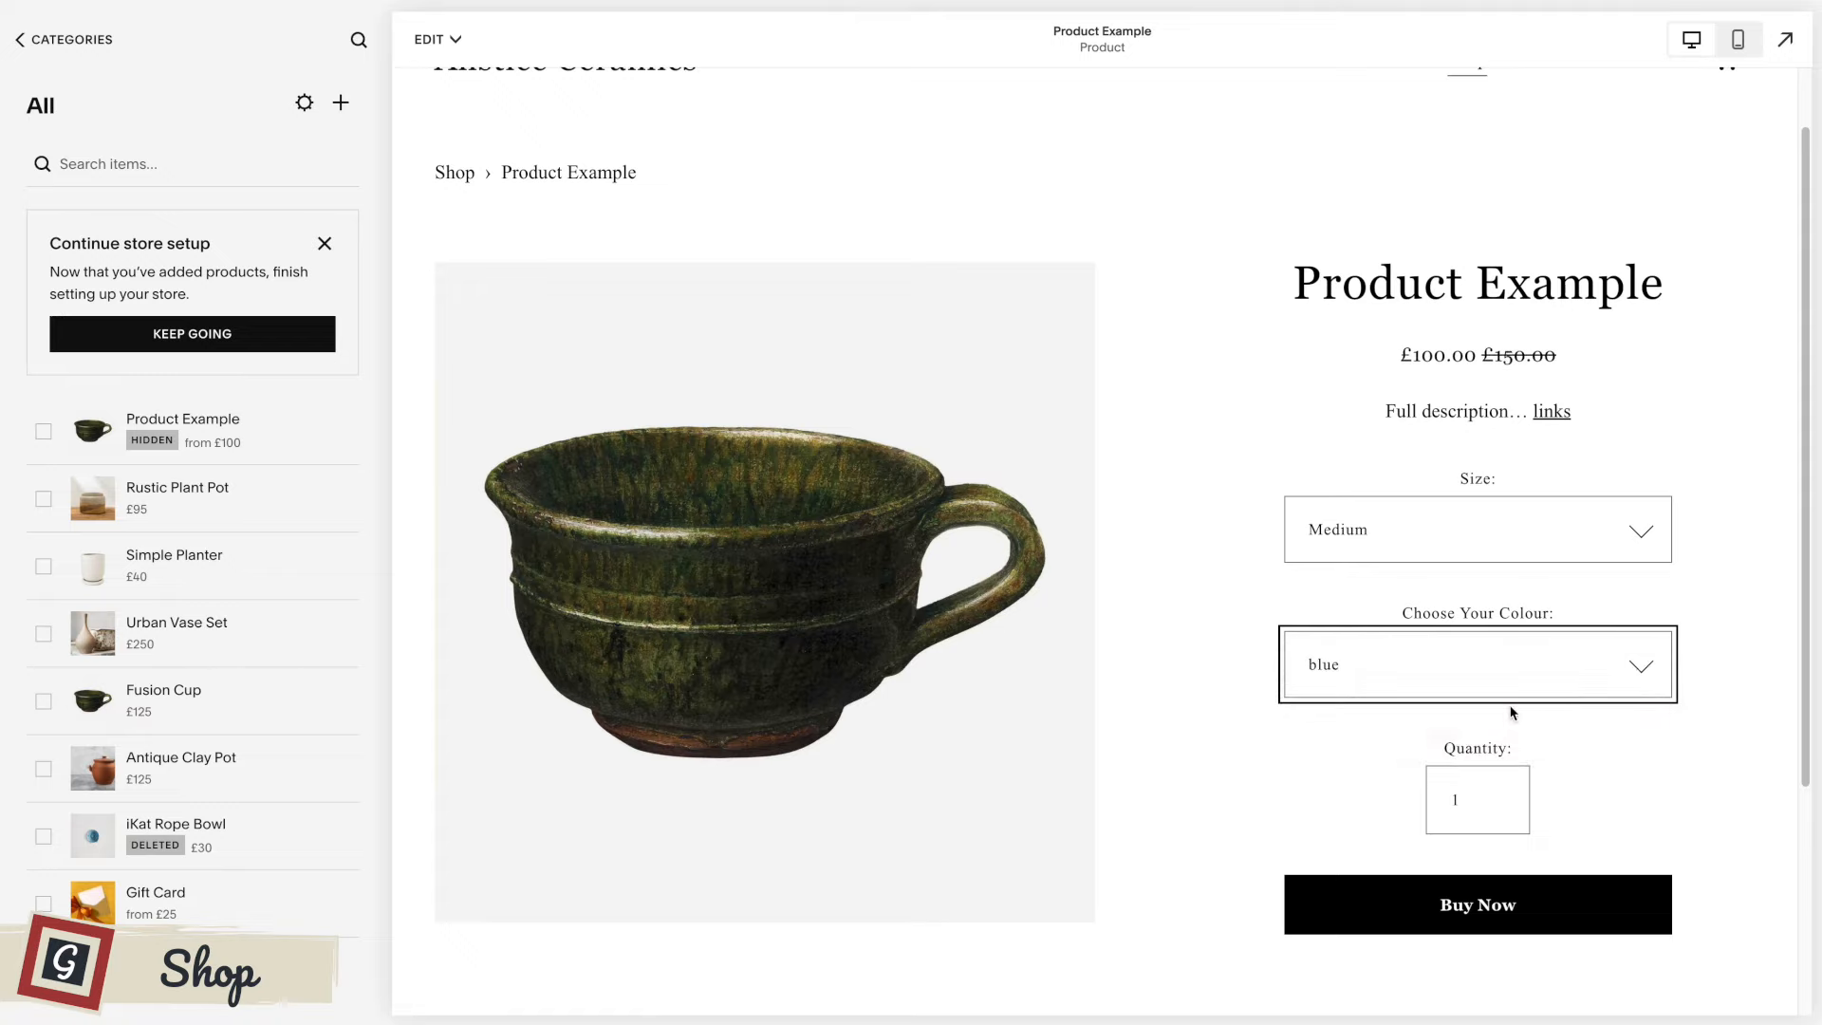
{"action": "left_click", "coordinate": [1577, 676]}
{"action": "left_click", "coordinate": [1570, 682]}
Test the Small and Large sizes in the product preview, and change the colour to yellow with Large selected.
{"action": "left_click", "coordinate": [1576, 547]}
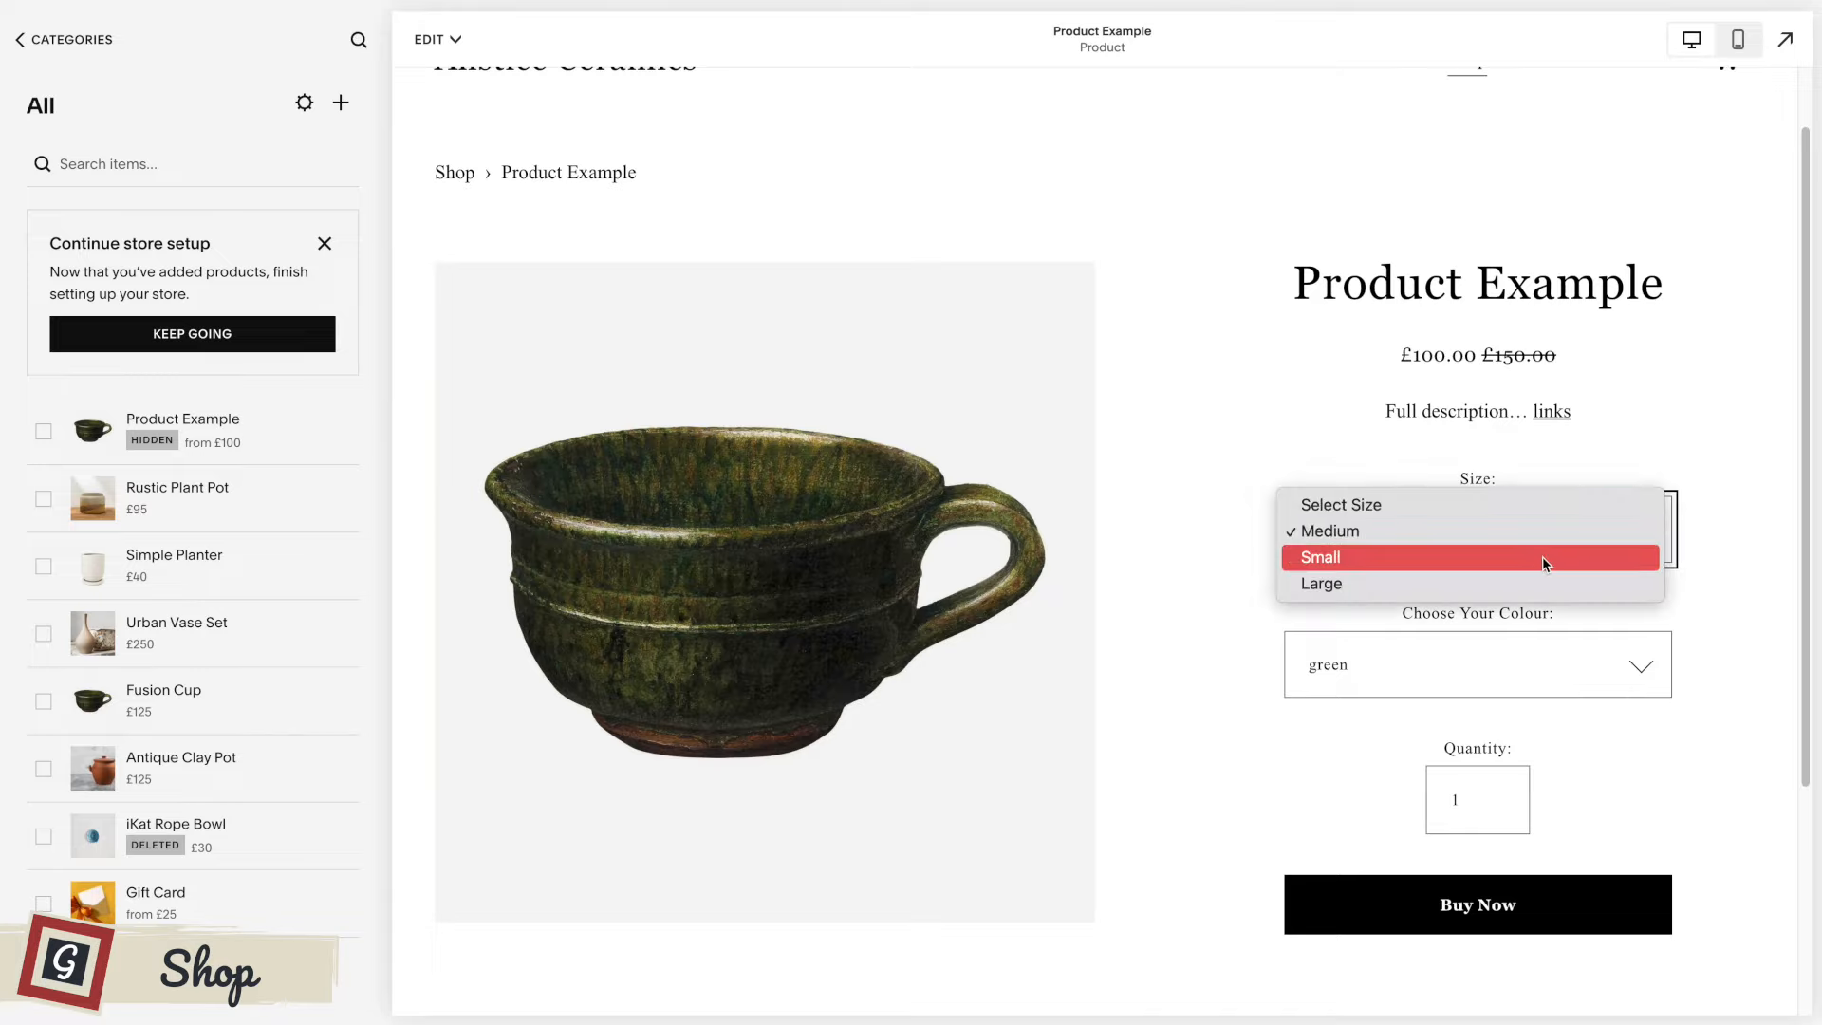
{"action": "left_click", "coordinate": [1542, 558]}
{"action": "left_click", "coordinate": [1541, 558]}
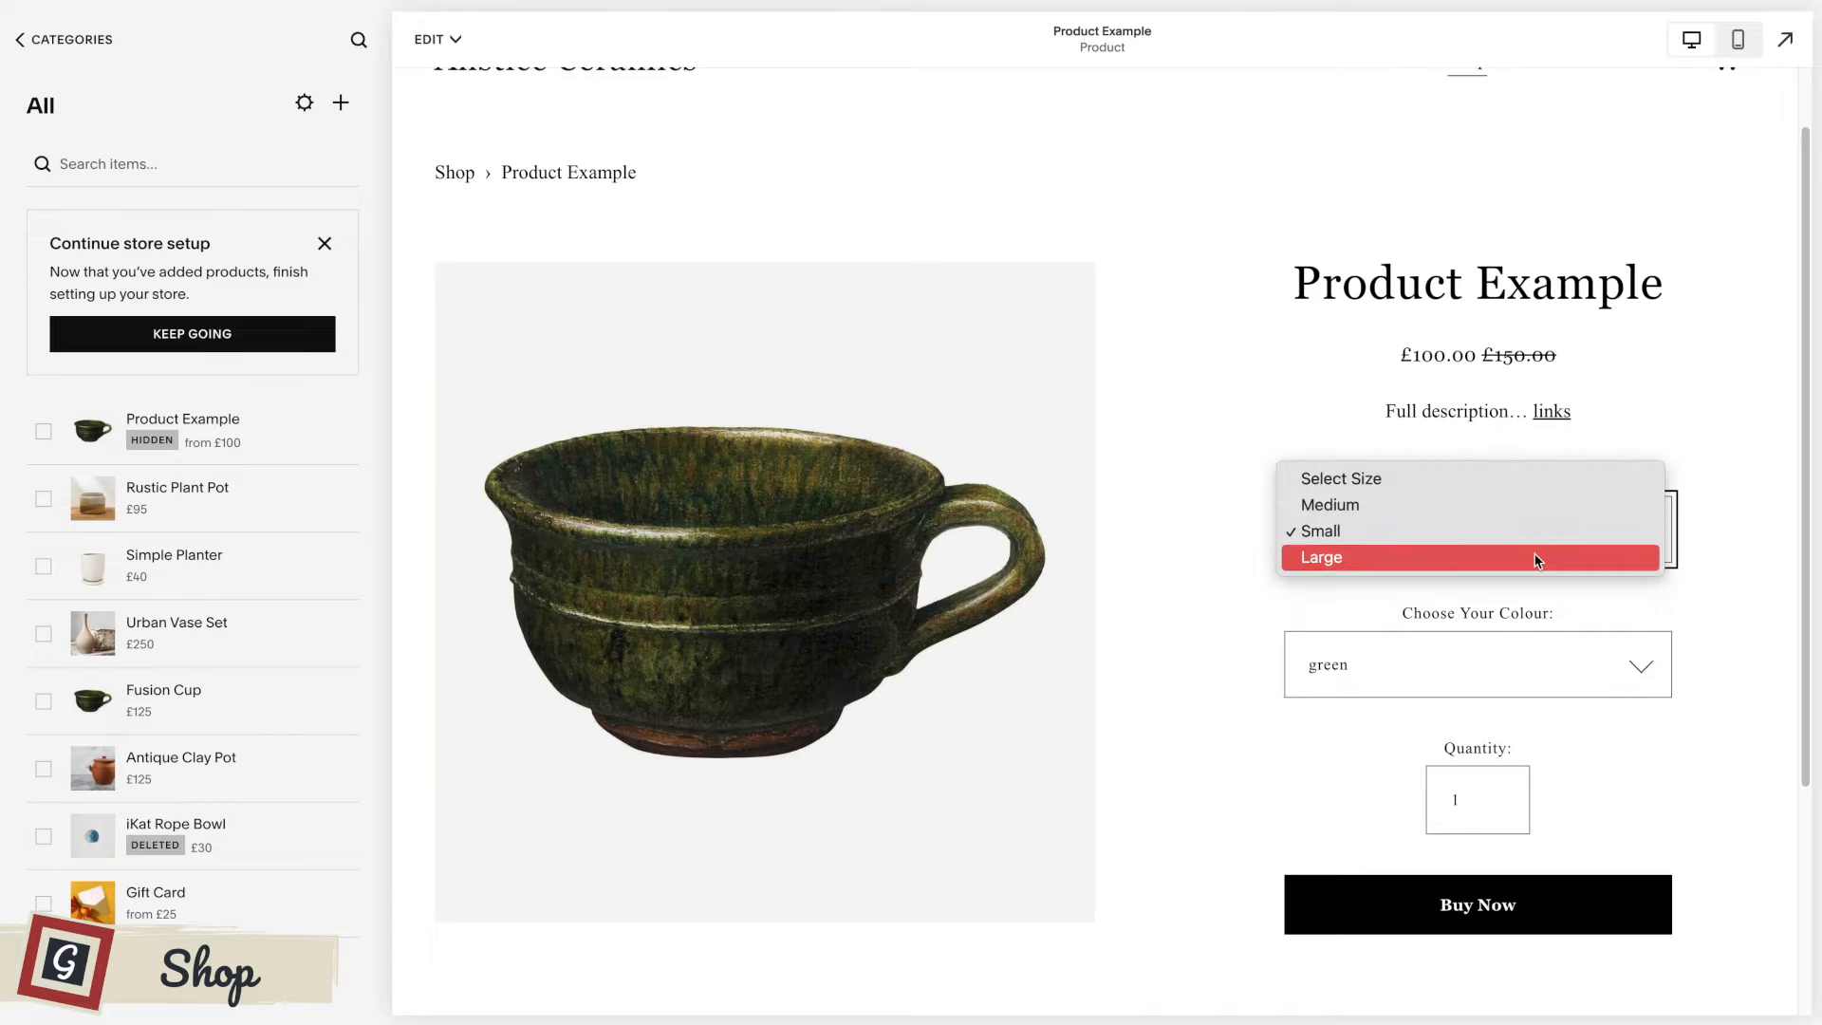
{"action": "left_click", "coordinate": [1538, 560]}
{"action": "left_click", "coordinate": [1519, 667]}
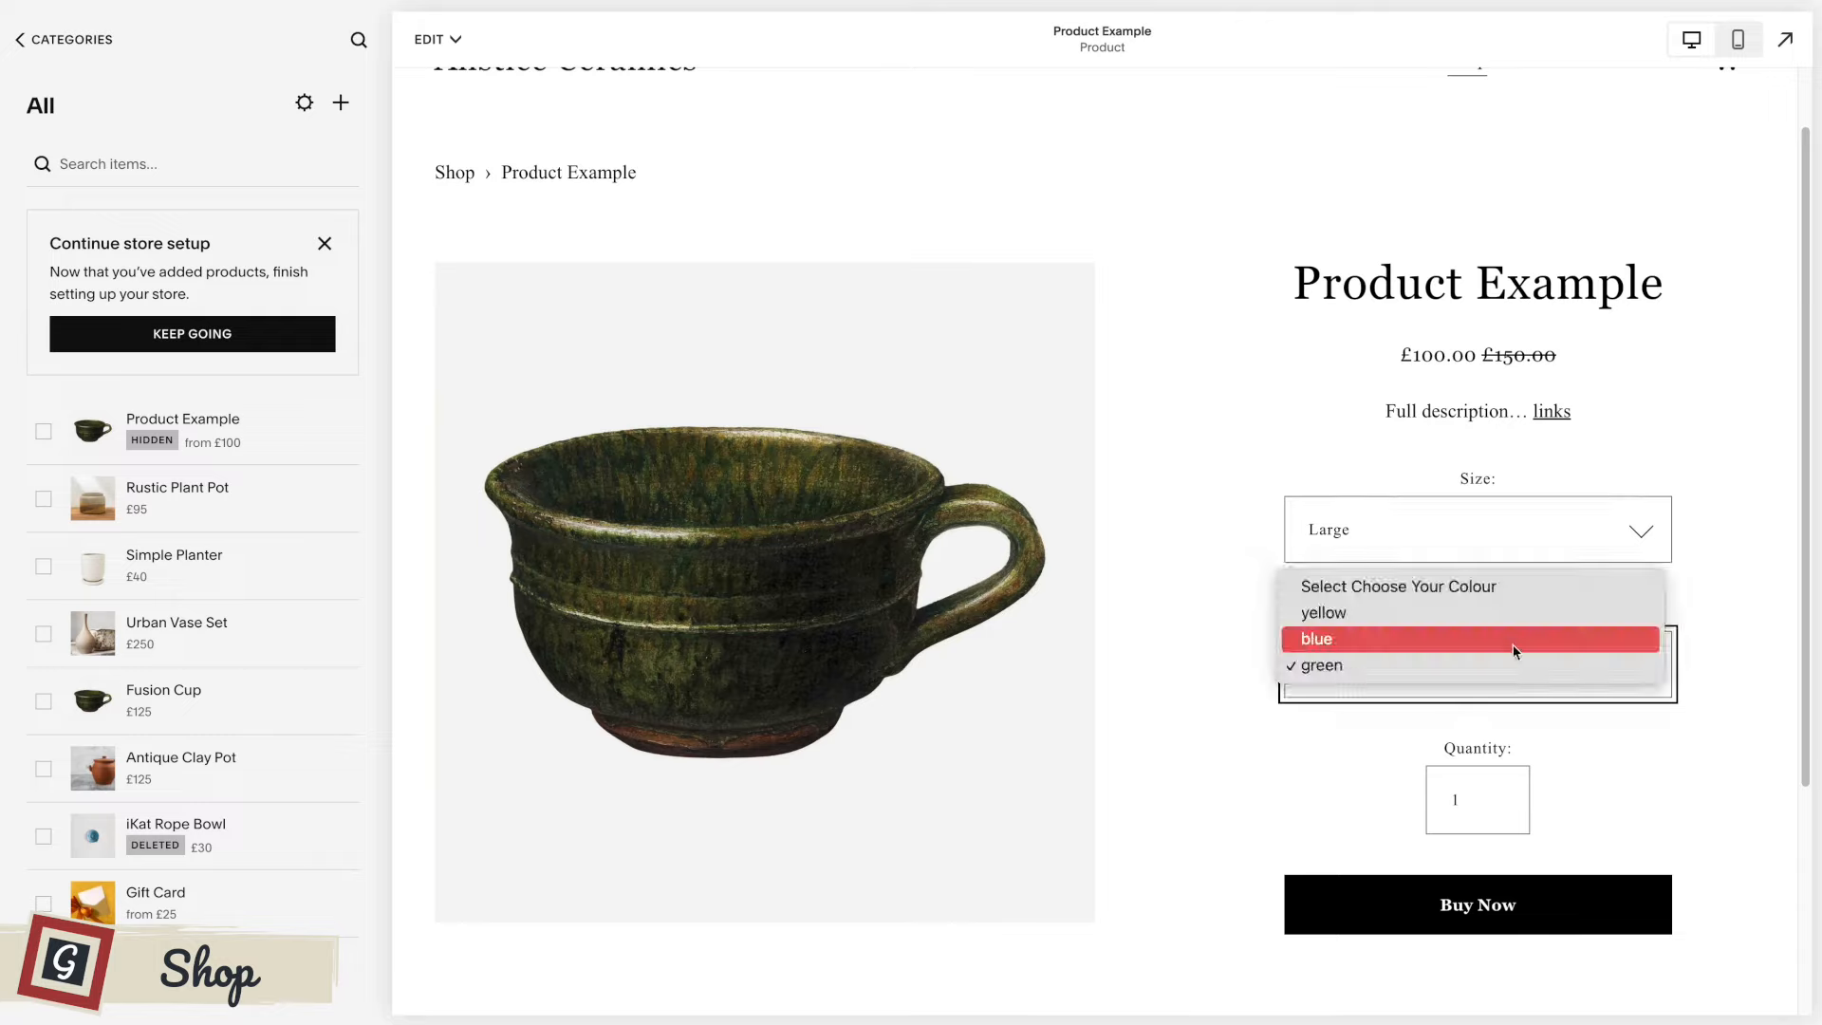
{"action": "left_click", "coordinate": [1512, 612]}
{"action": "left_click", "coordinate": [1150, 608]}
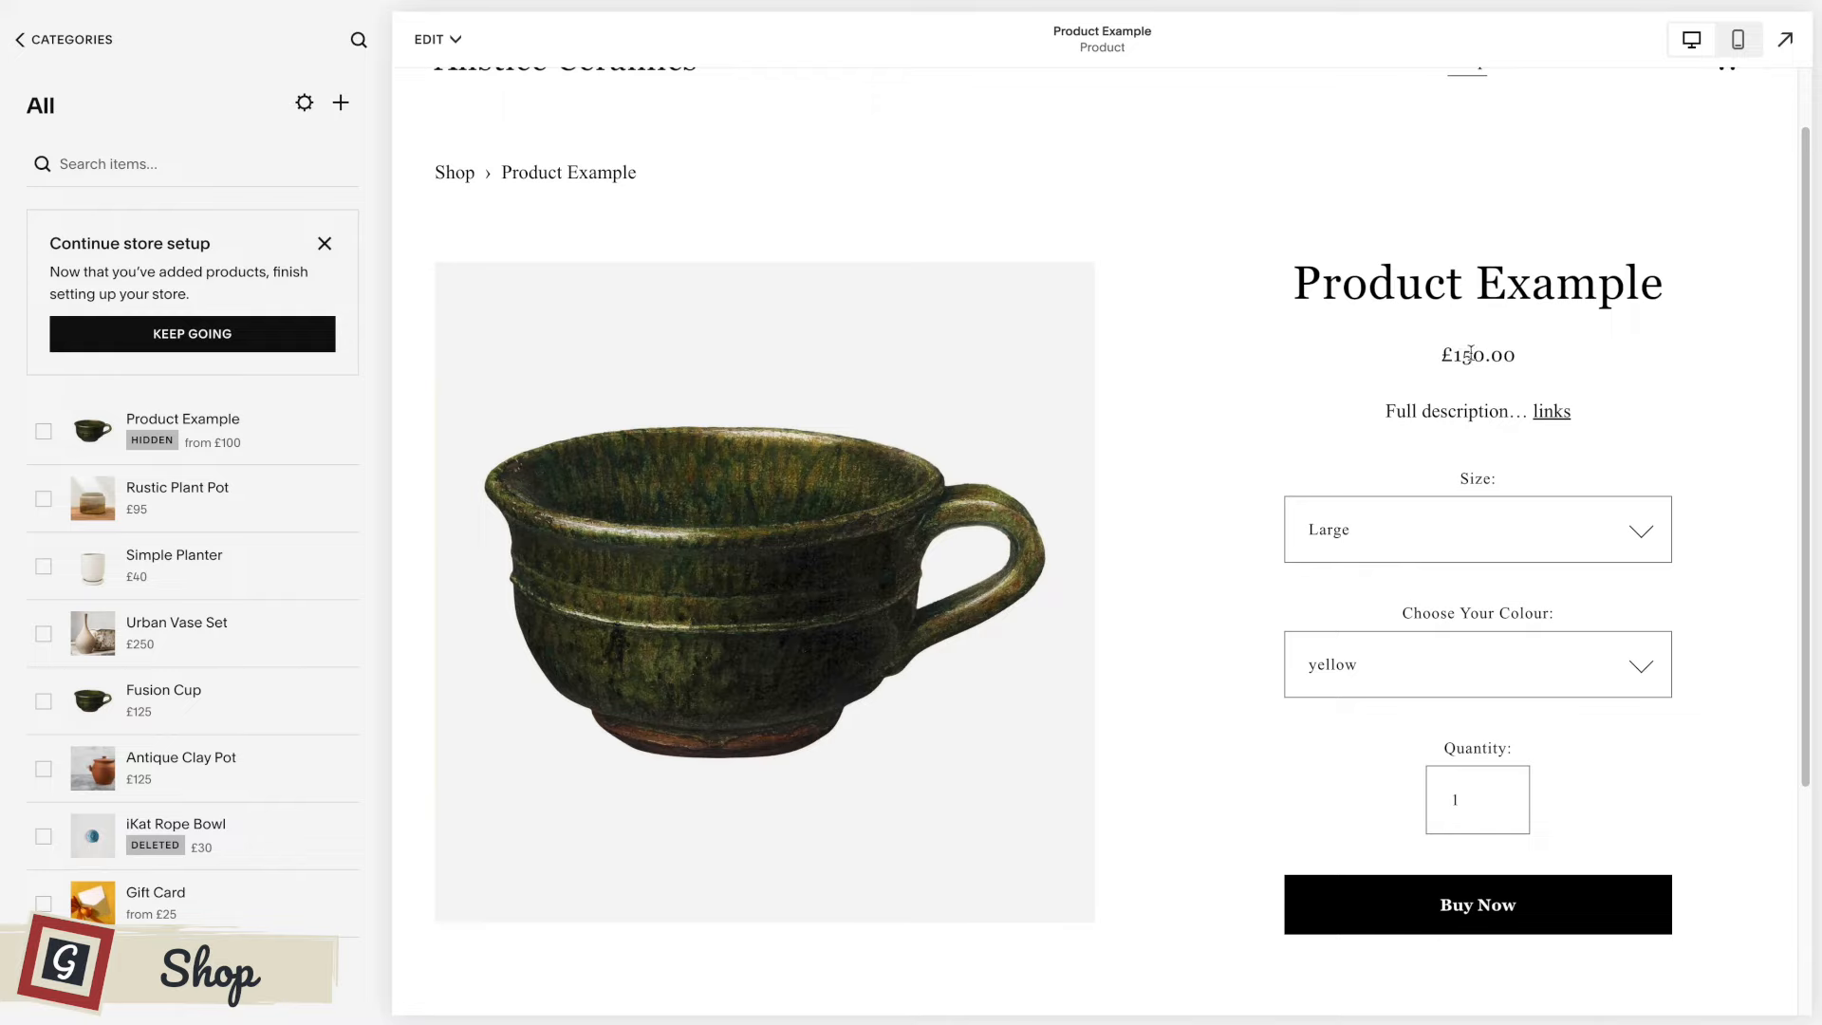
Raise the product quantity to 6 in the page preview.
{"action": "scroll", "coordinate": [1210, 484], "scroll_direction": "down", "scroll_amount": 1}
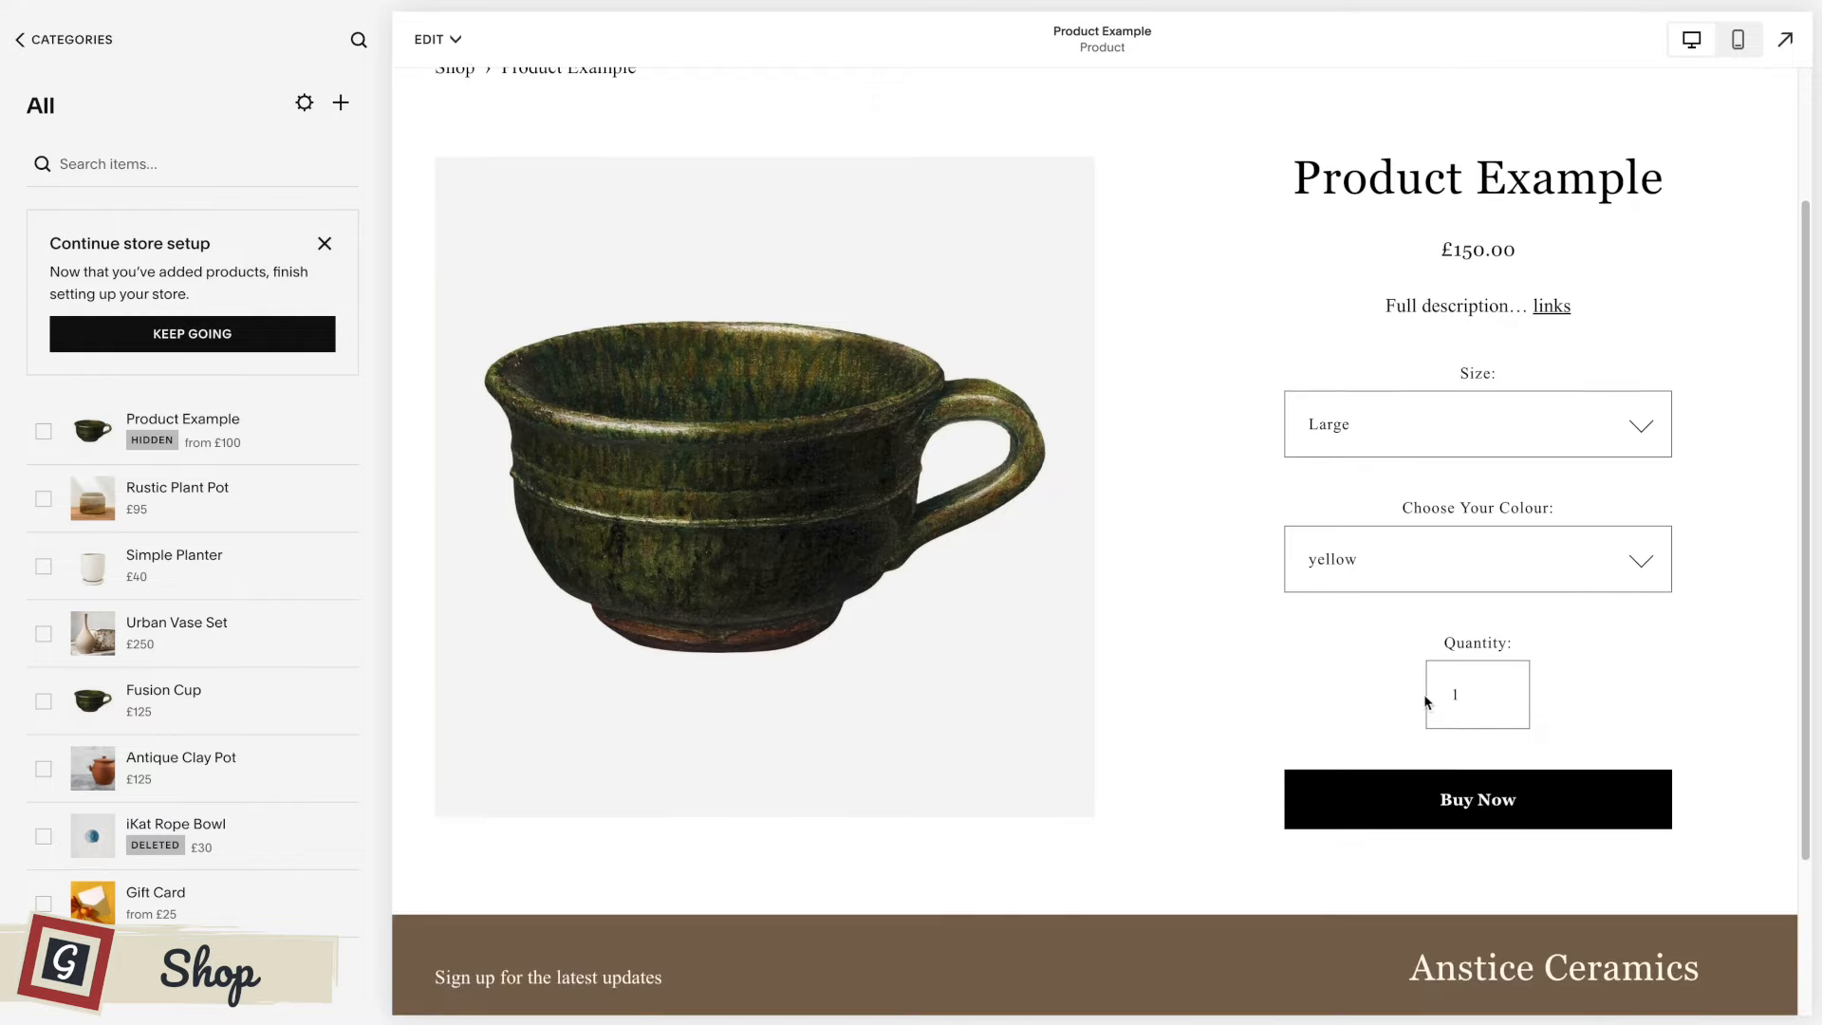
{"action": "left_click", "coordinate": [1498, 693]}
{"action": "left_click", "coordinate": [1498, 693]}
{"action": "left_click", "coordinate": [1497, 692]}
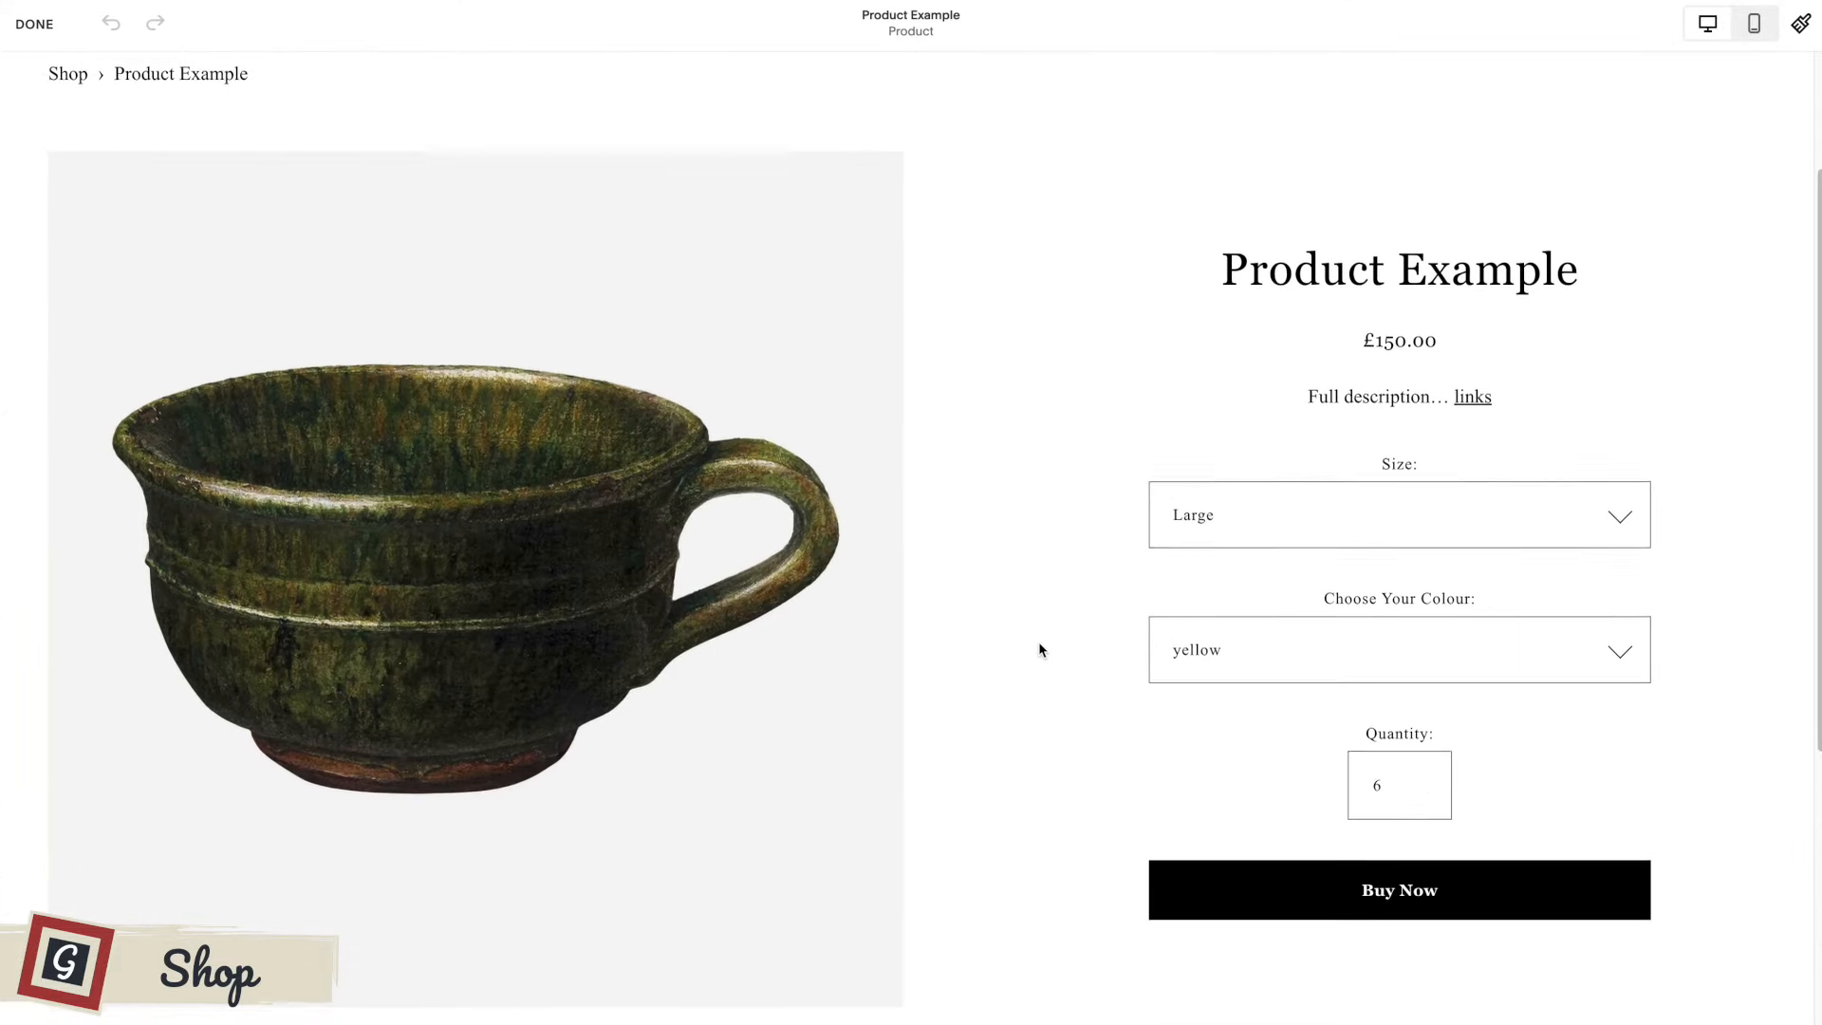
Examine the product page layout down to its footer in the editor, then exit editing and look over the page preview.
{"action": "scroll", "coordinate": [1039, 650], "scroll_direction": "down", "scroll_amount": 3}
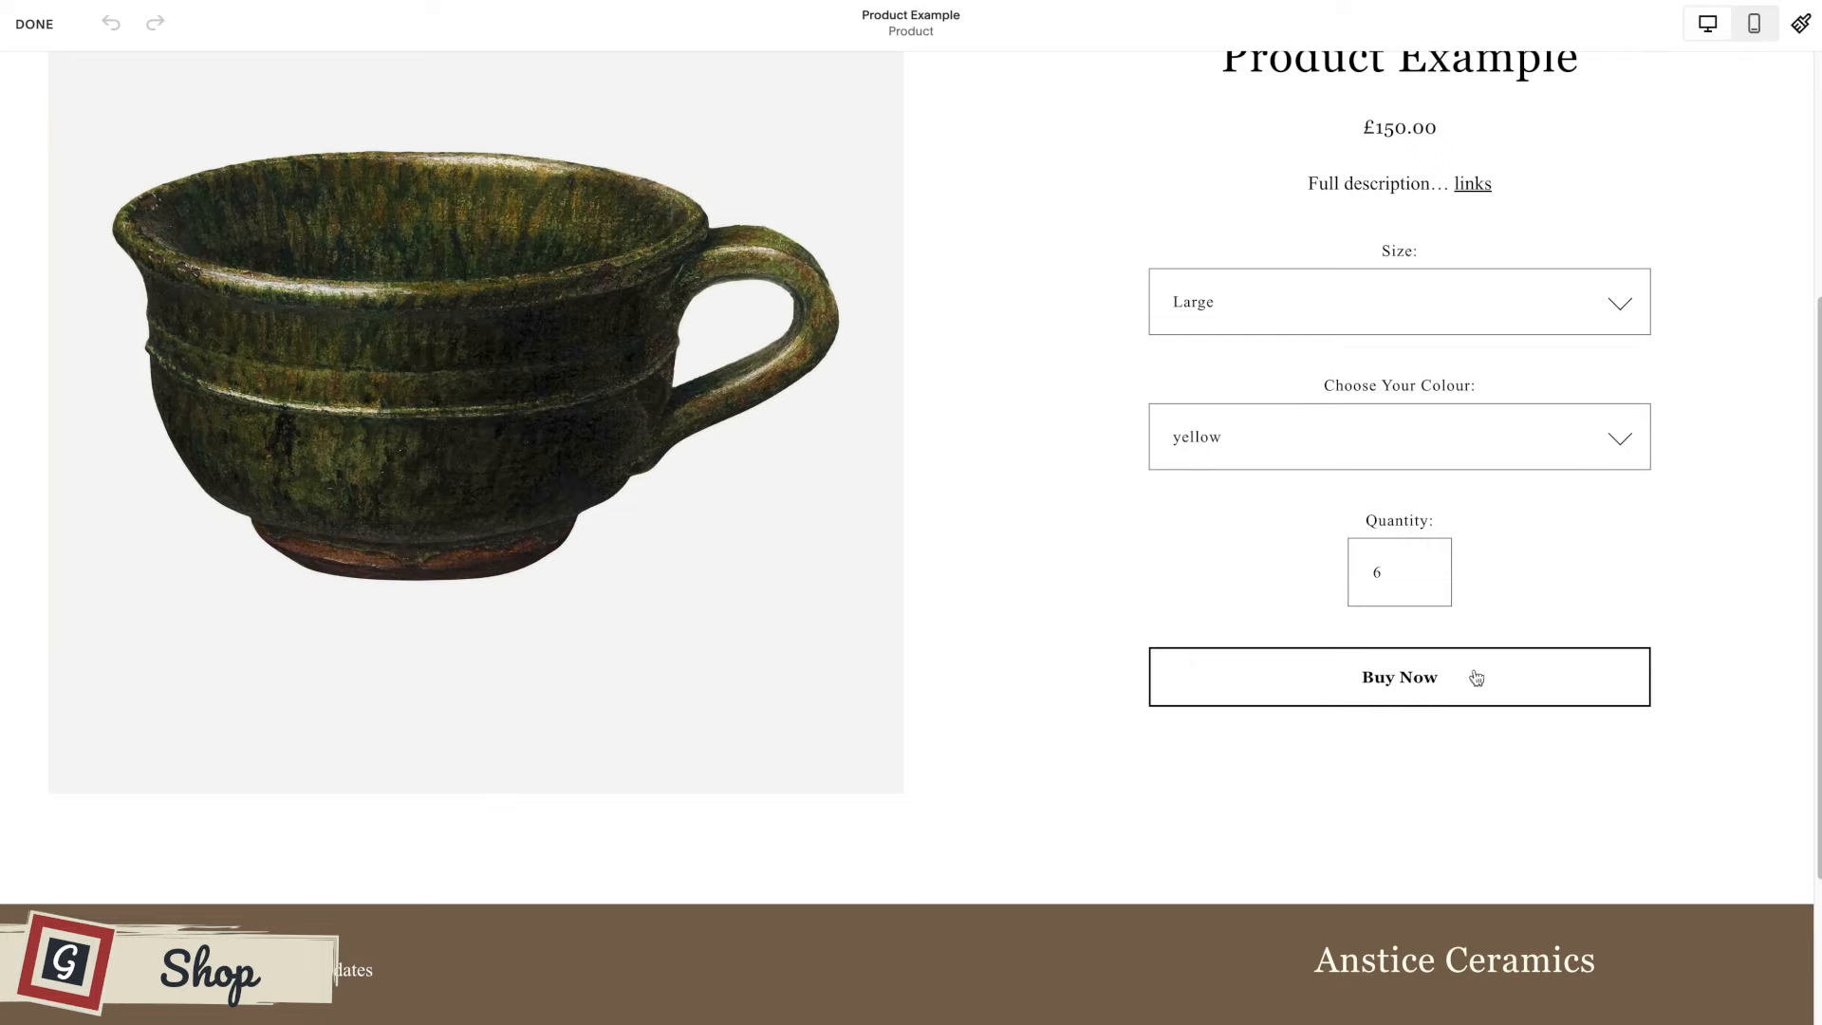
{"action": "scroll", "coordinate": [1484, 674], "scroll_direction": "up", "scroll_amount": 1}
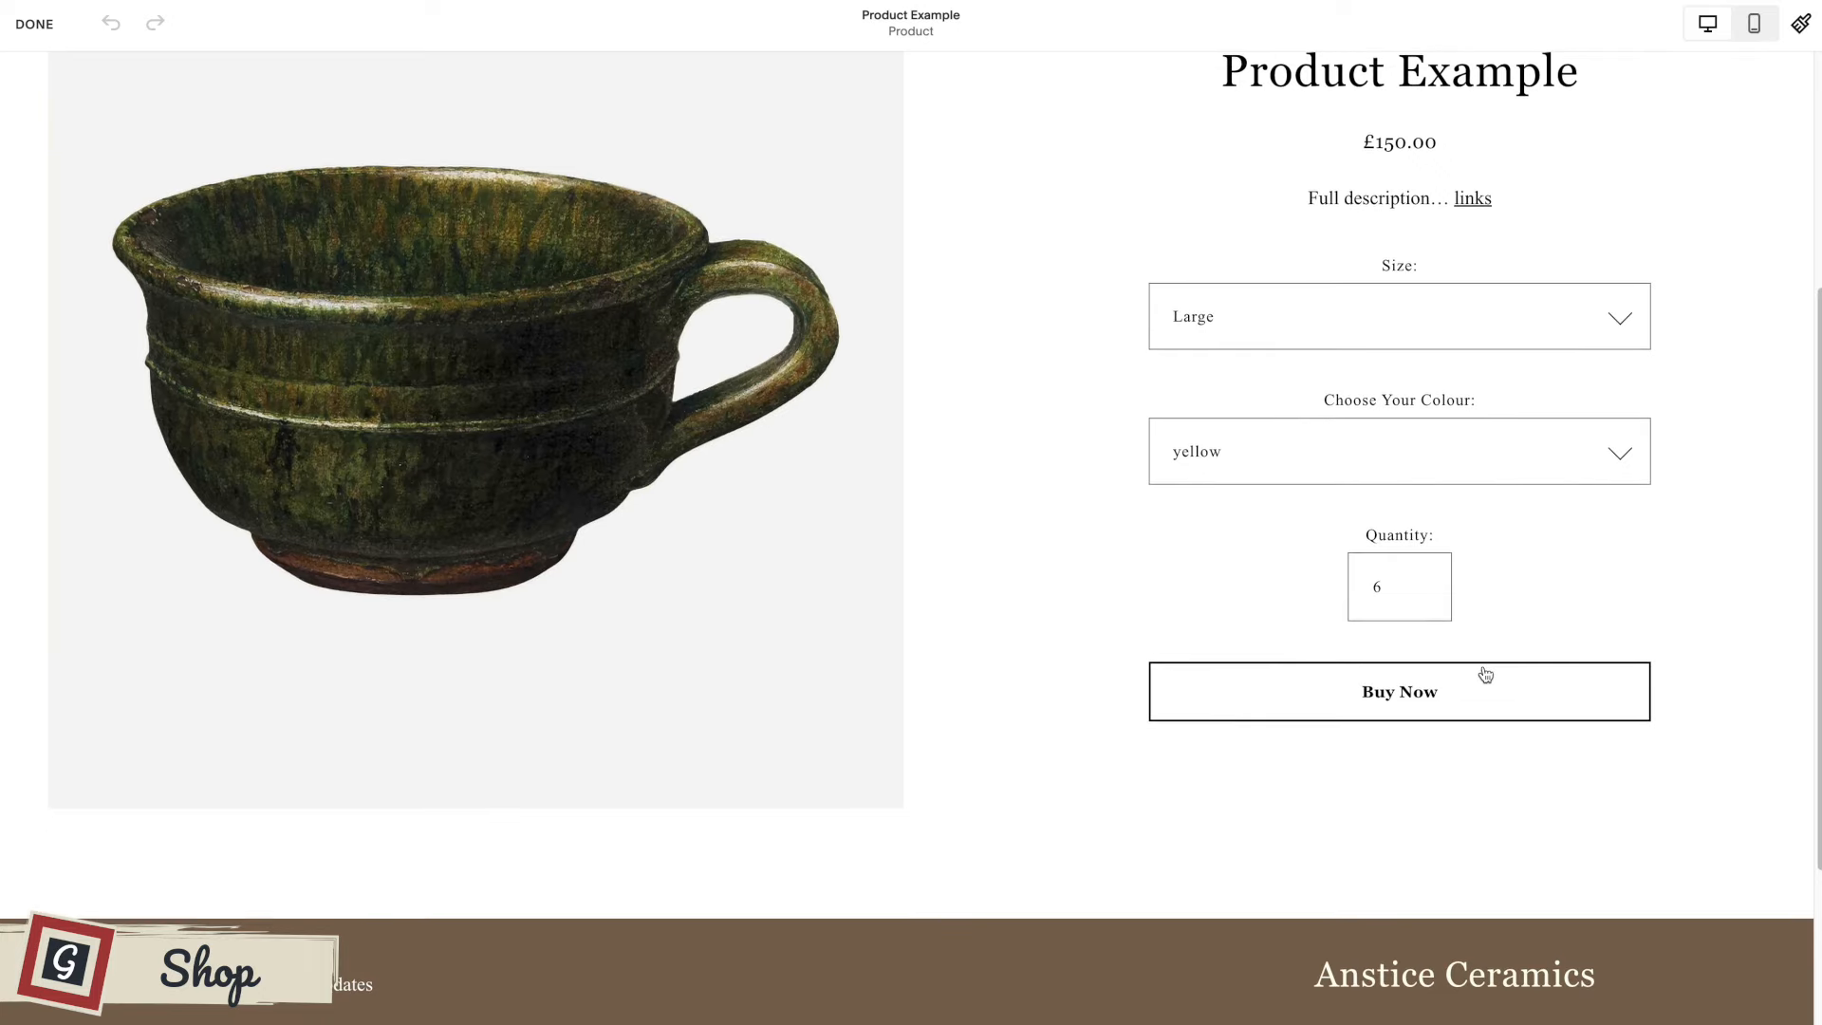
{"action": "scroll", "coordinate": [1010, 569], "scroll_direction": "up", "scroll_amount": 4}
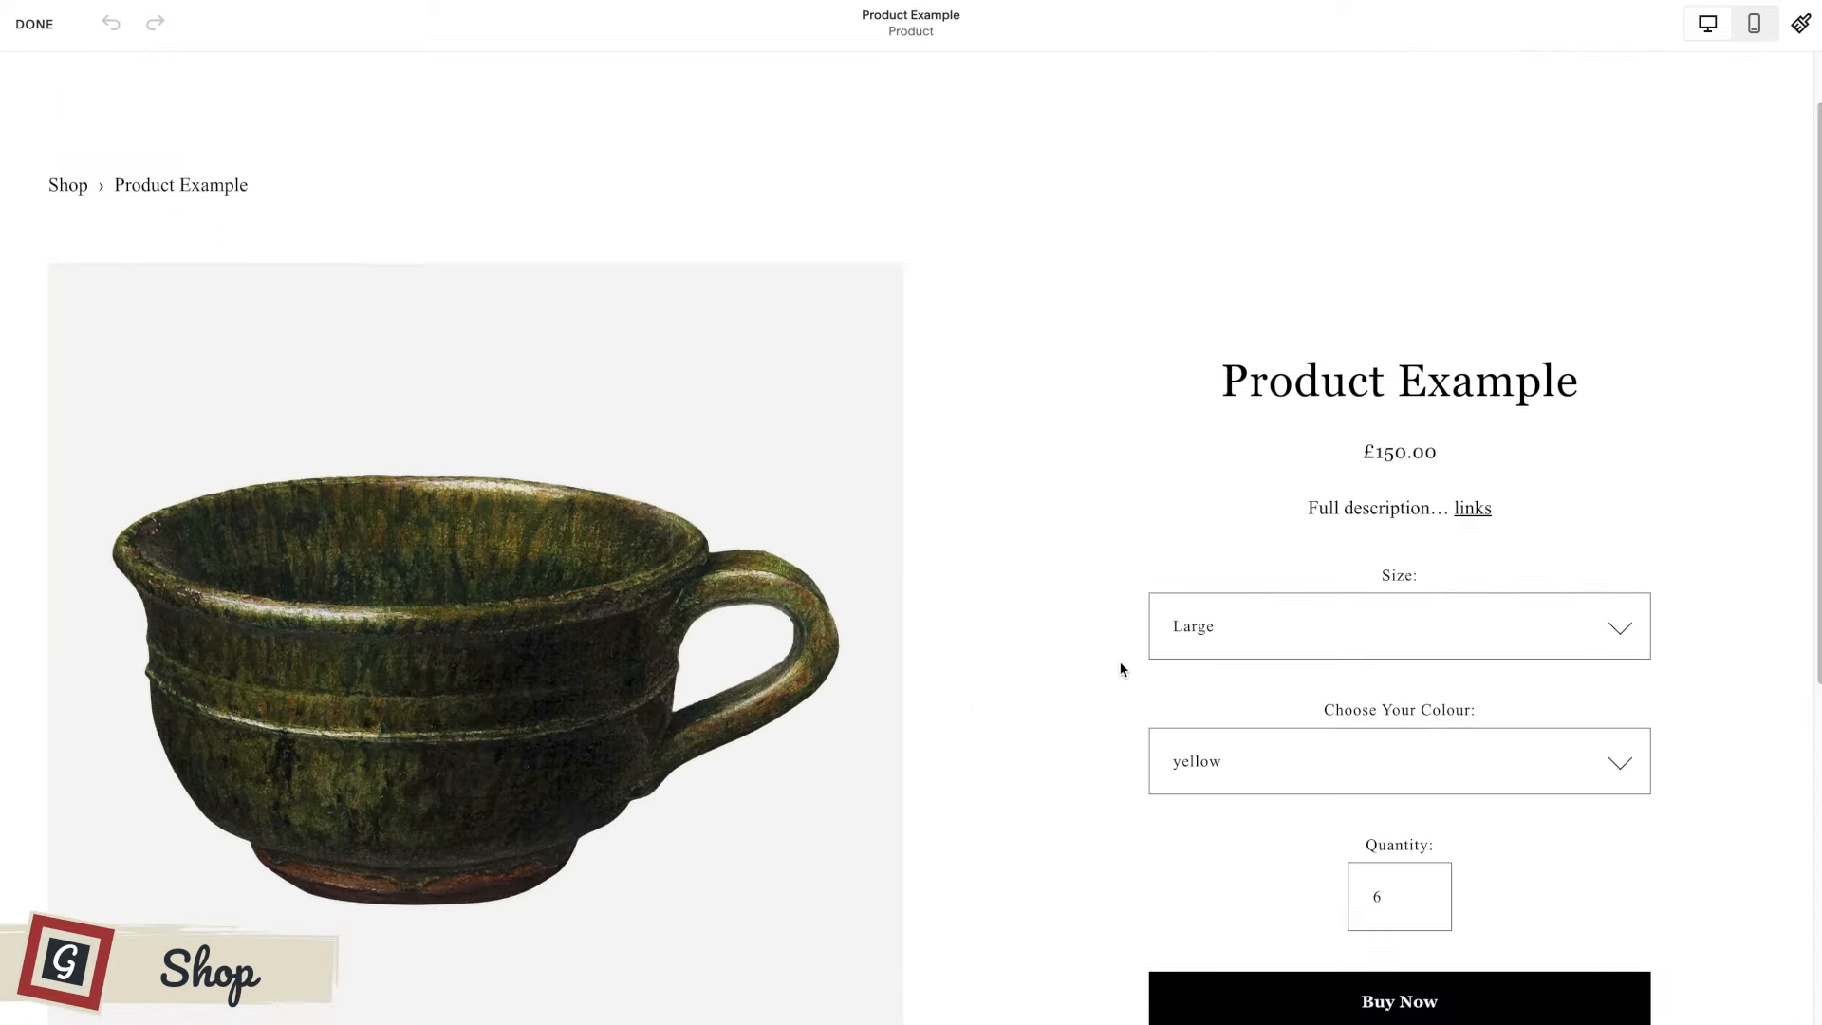
{"action": "scroll", "coordinate": [1086, 610], "scroll_direction": "down", "scroll_amount": 4}
{"action": "scroll", "coordinate": [1088, 614], "scroll_direction": "down", "scroll_amount": 1}
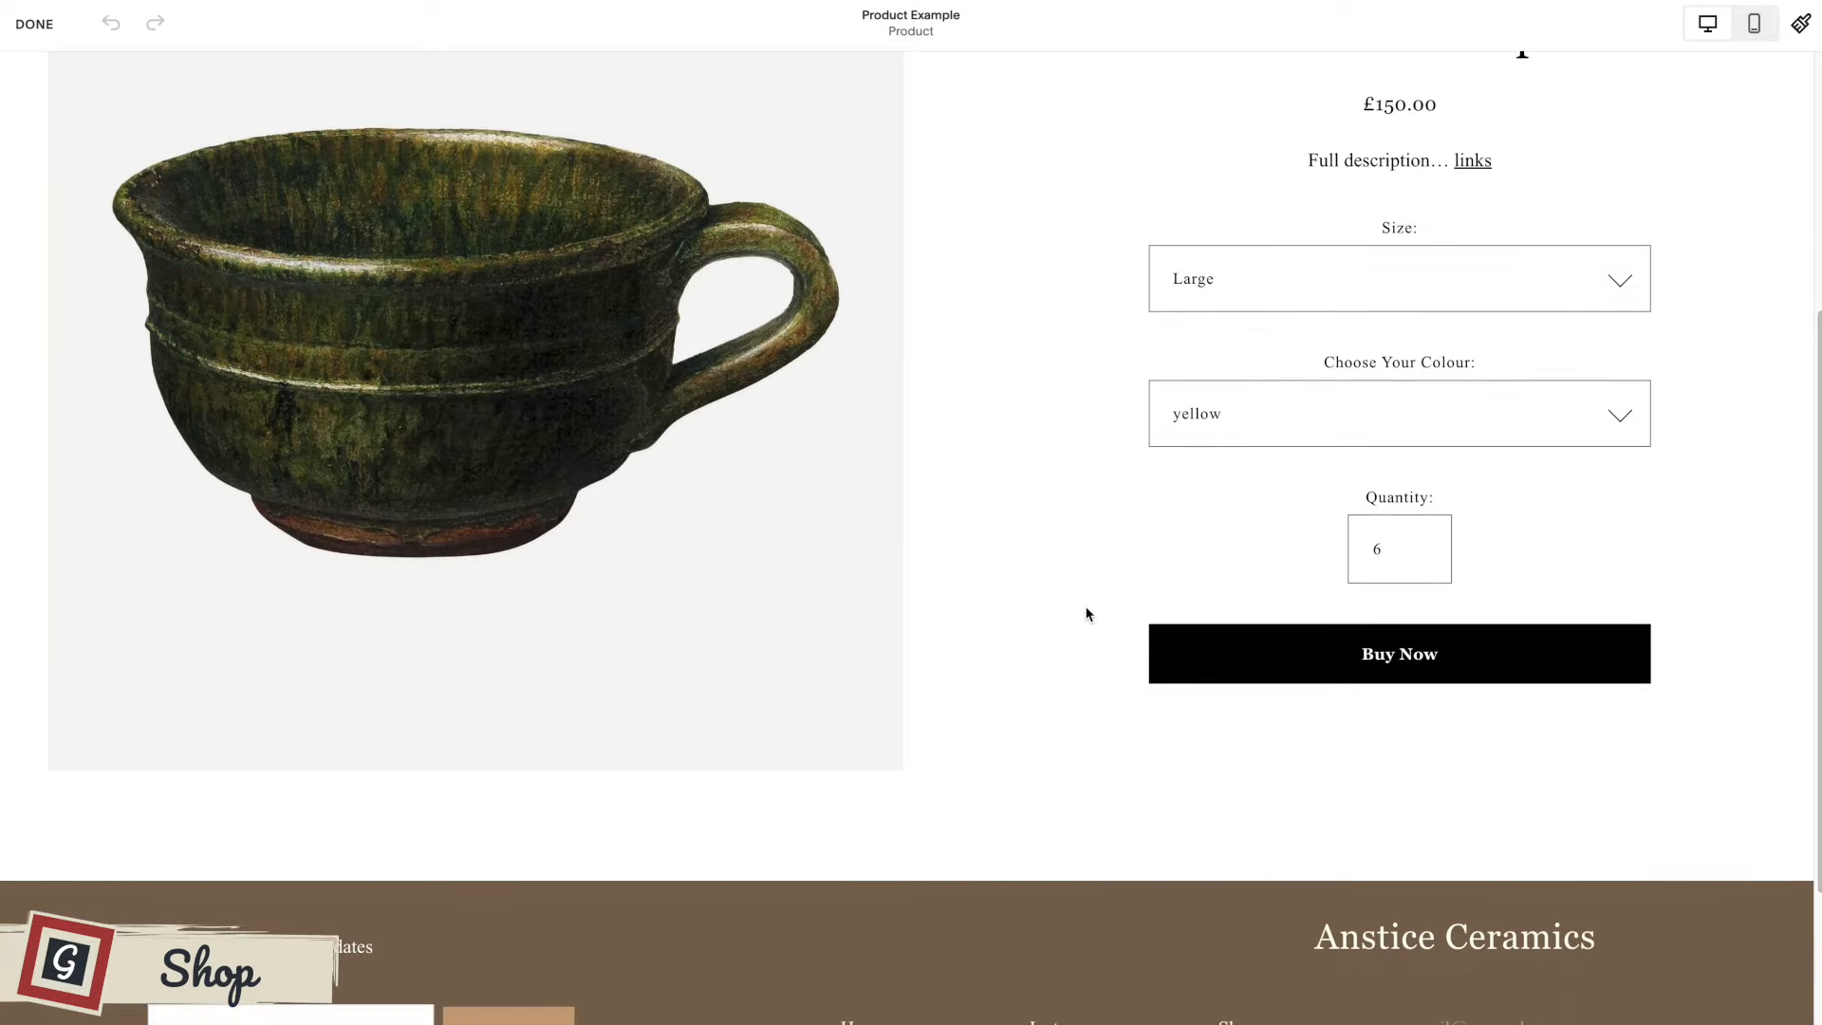
{"action": "scroll", "coordinate": [1051, 673], "scroll_direction": "down", "scroll_amount": 1}
{"action": "scroll", "coordinate": [1051, 673], "scroll_direction": "down", "scroll_amount": 2}
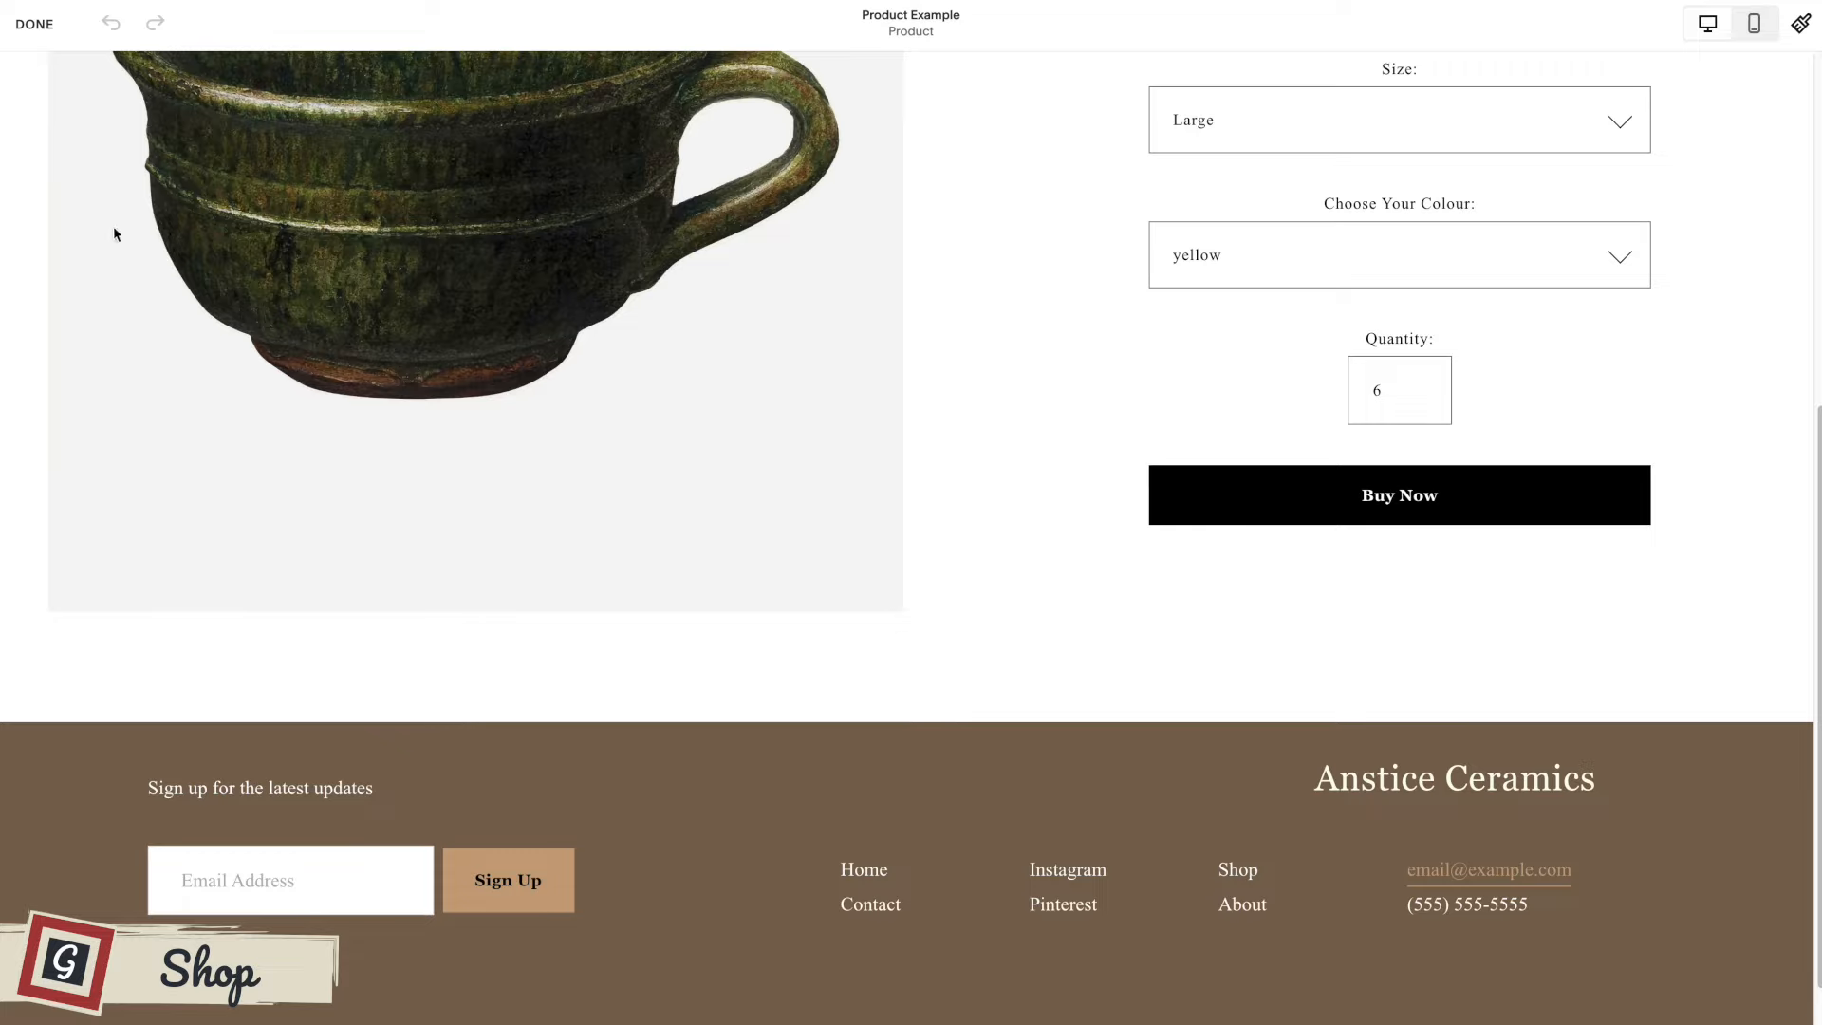
{"action": "left_click", "coordinate": [35, 25]}
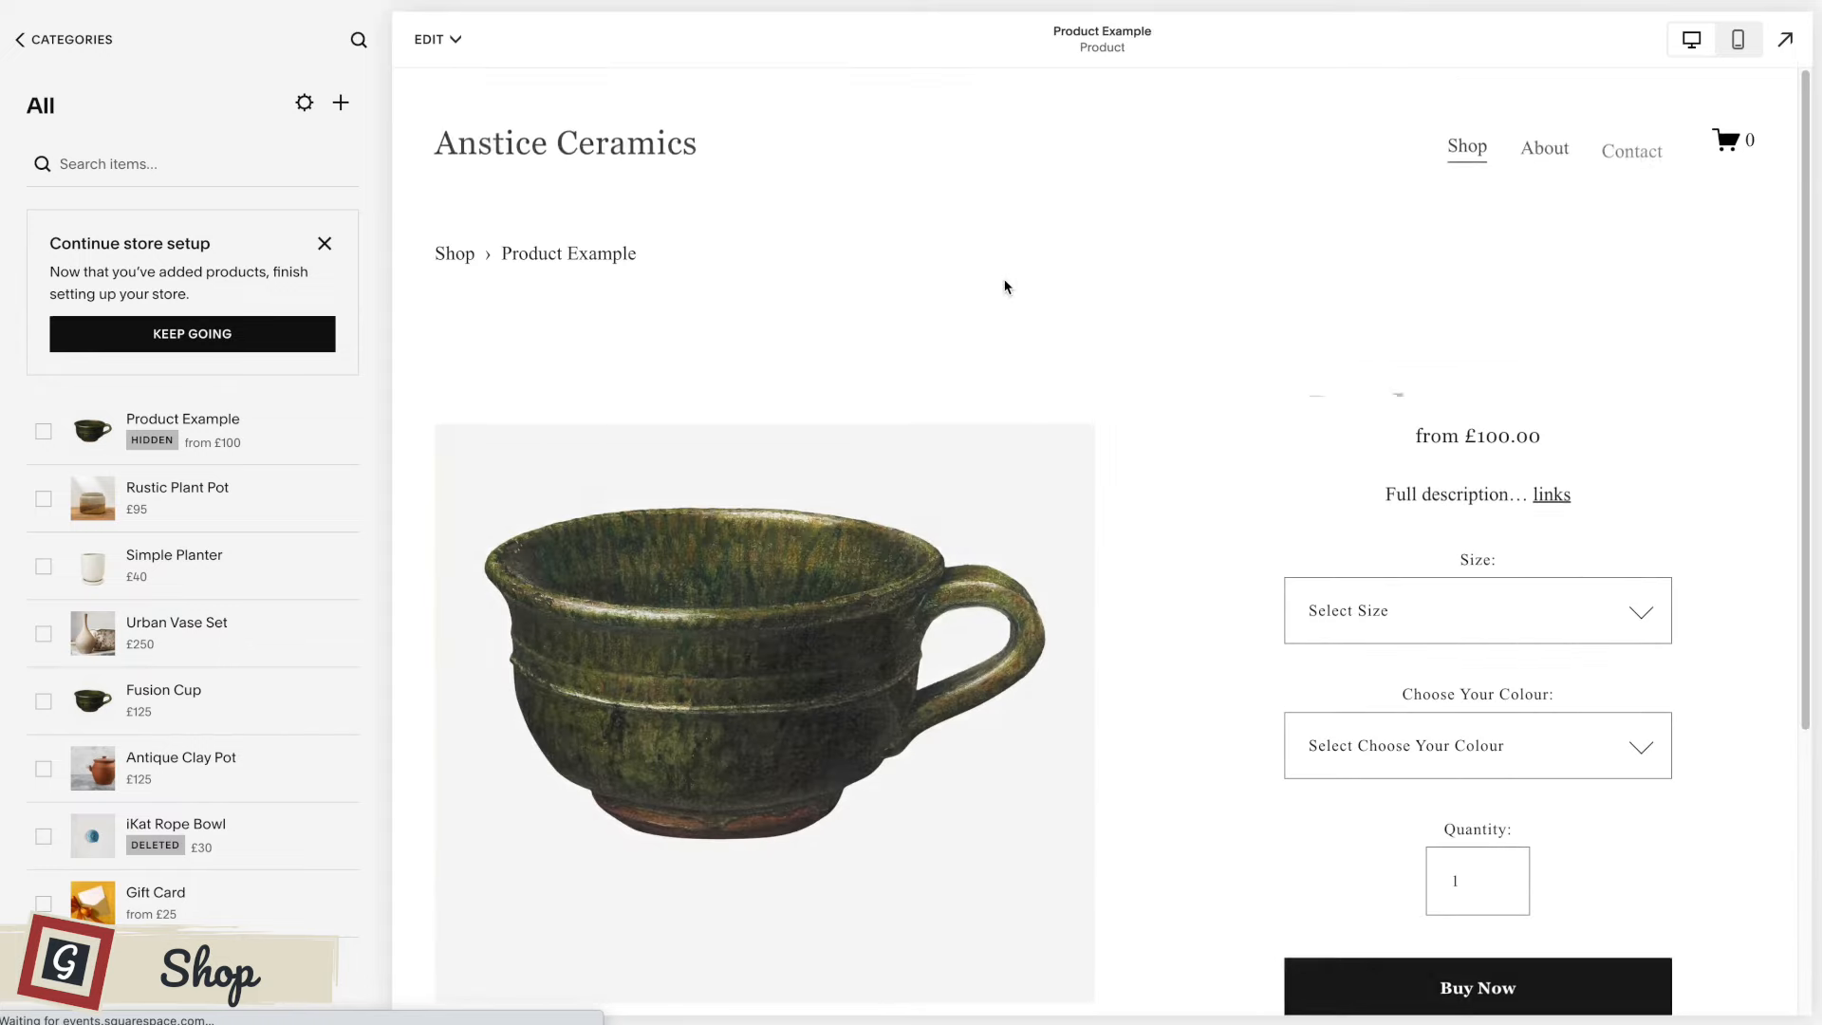
{"action": "scroll", "coordinate": [1090, 359], "scroll_direction": "down", "scroll_amount": 4}
{"action": "scroll", "coordinate": [1089, 359], "scroll_direction": "up", "scroll_amount": 2}
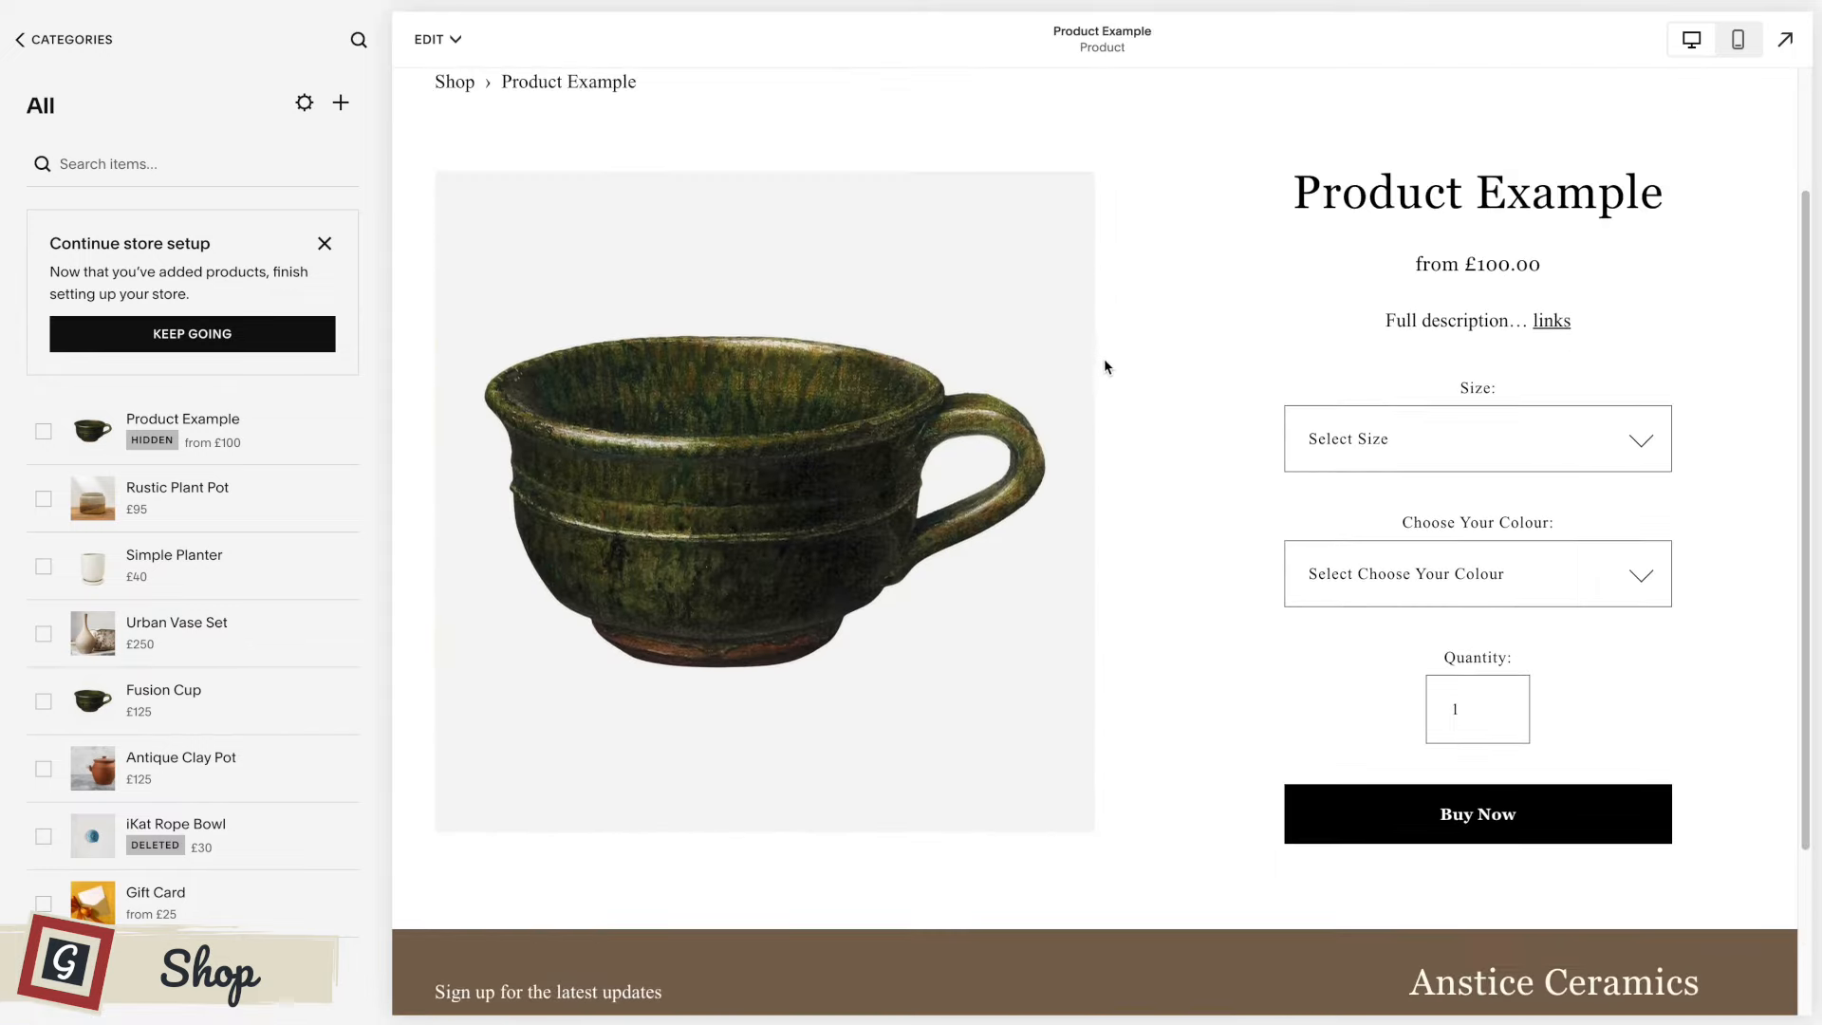
{"action": "scroll", "coordinate": [1118, 366], "scroll_direction": "down", "scroll_amount": 1}
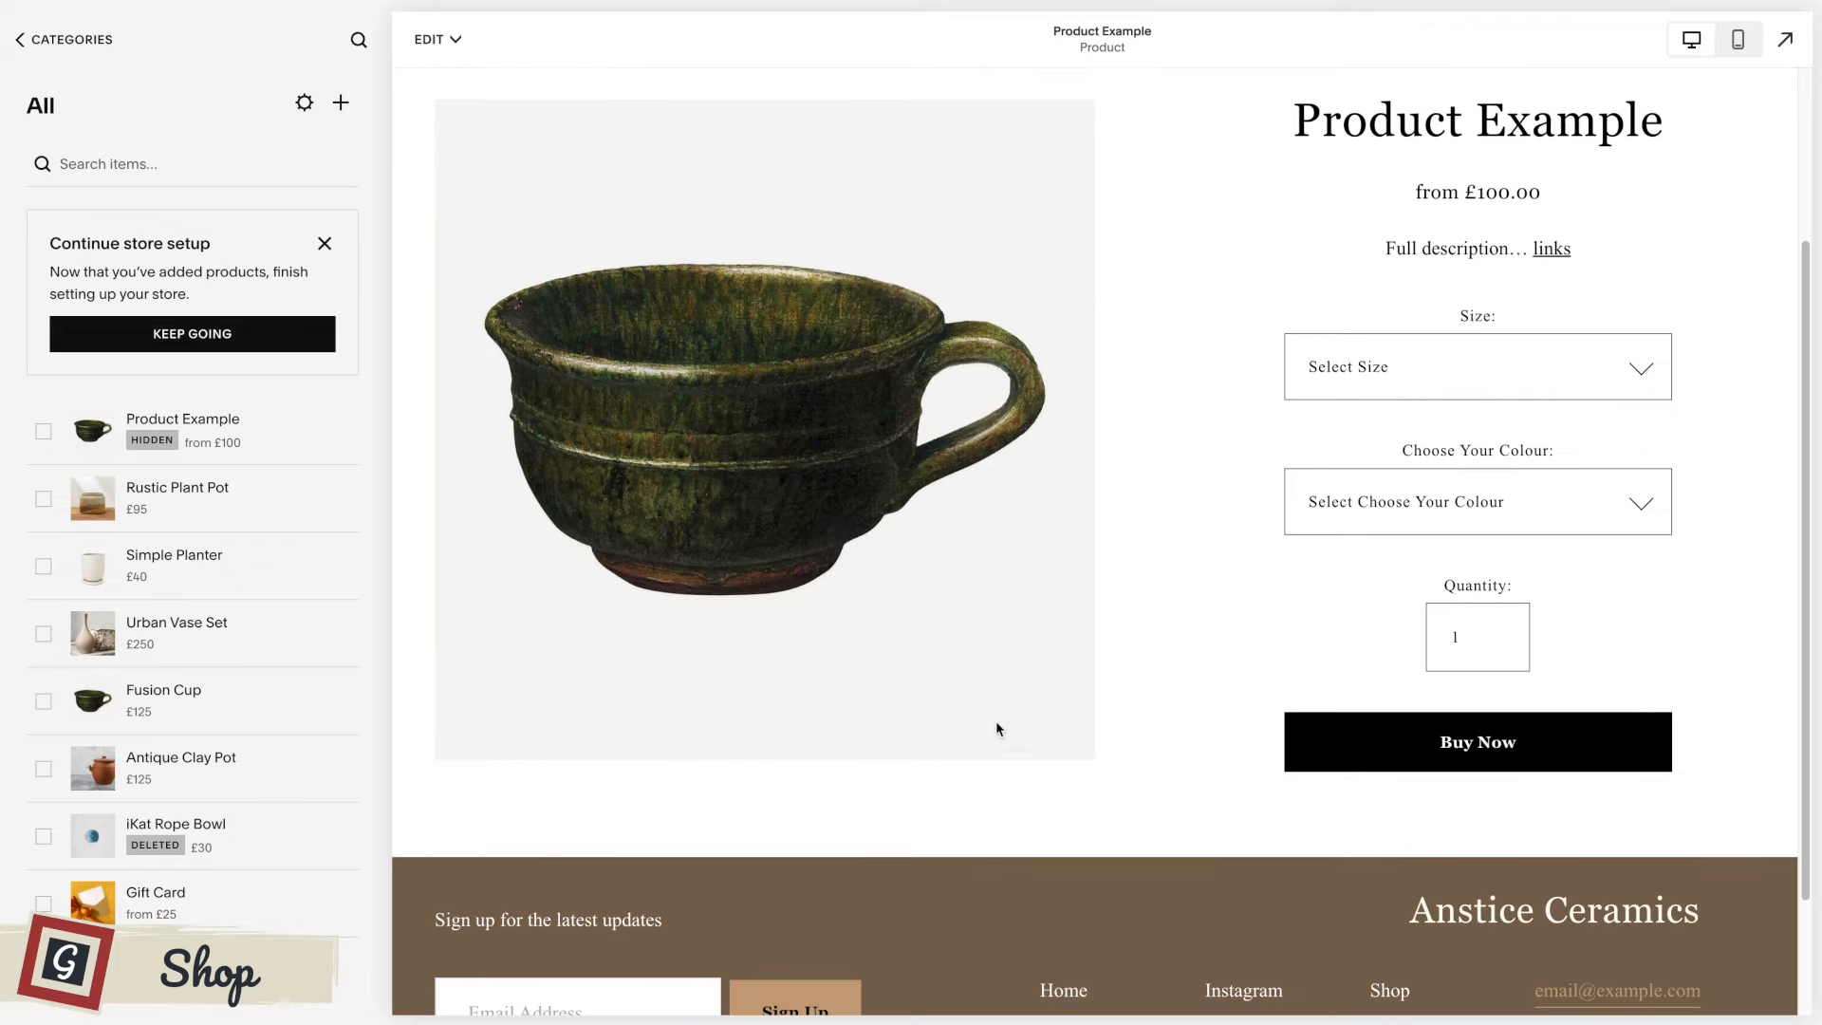
Open Product Example for editing and enter "Additional information" in its Additional Info section.
{"action": "scroll", "coordinate": [1228, 518], "scroll_direction": "up", "scroll_amount": 3}
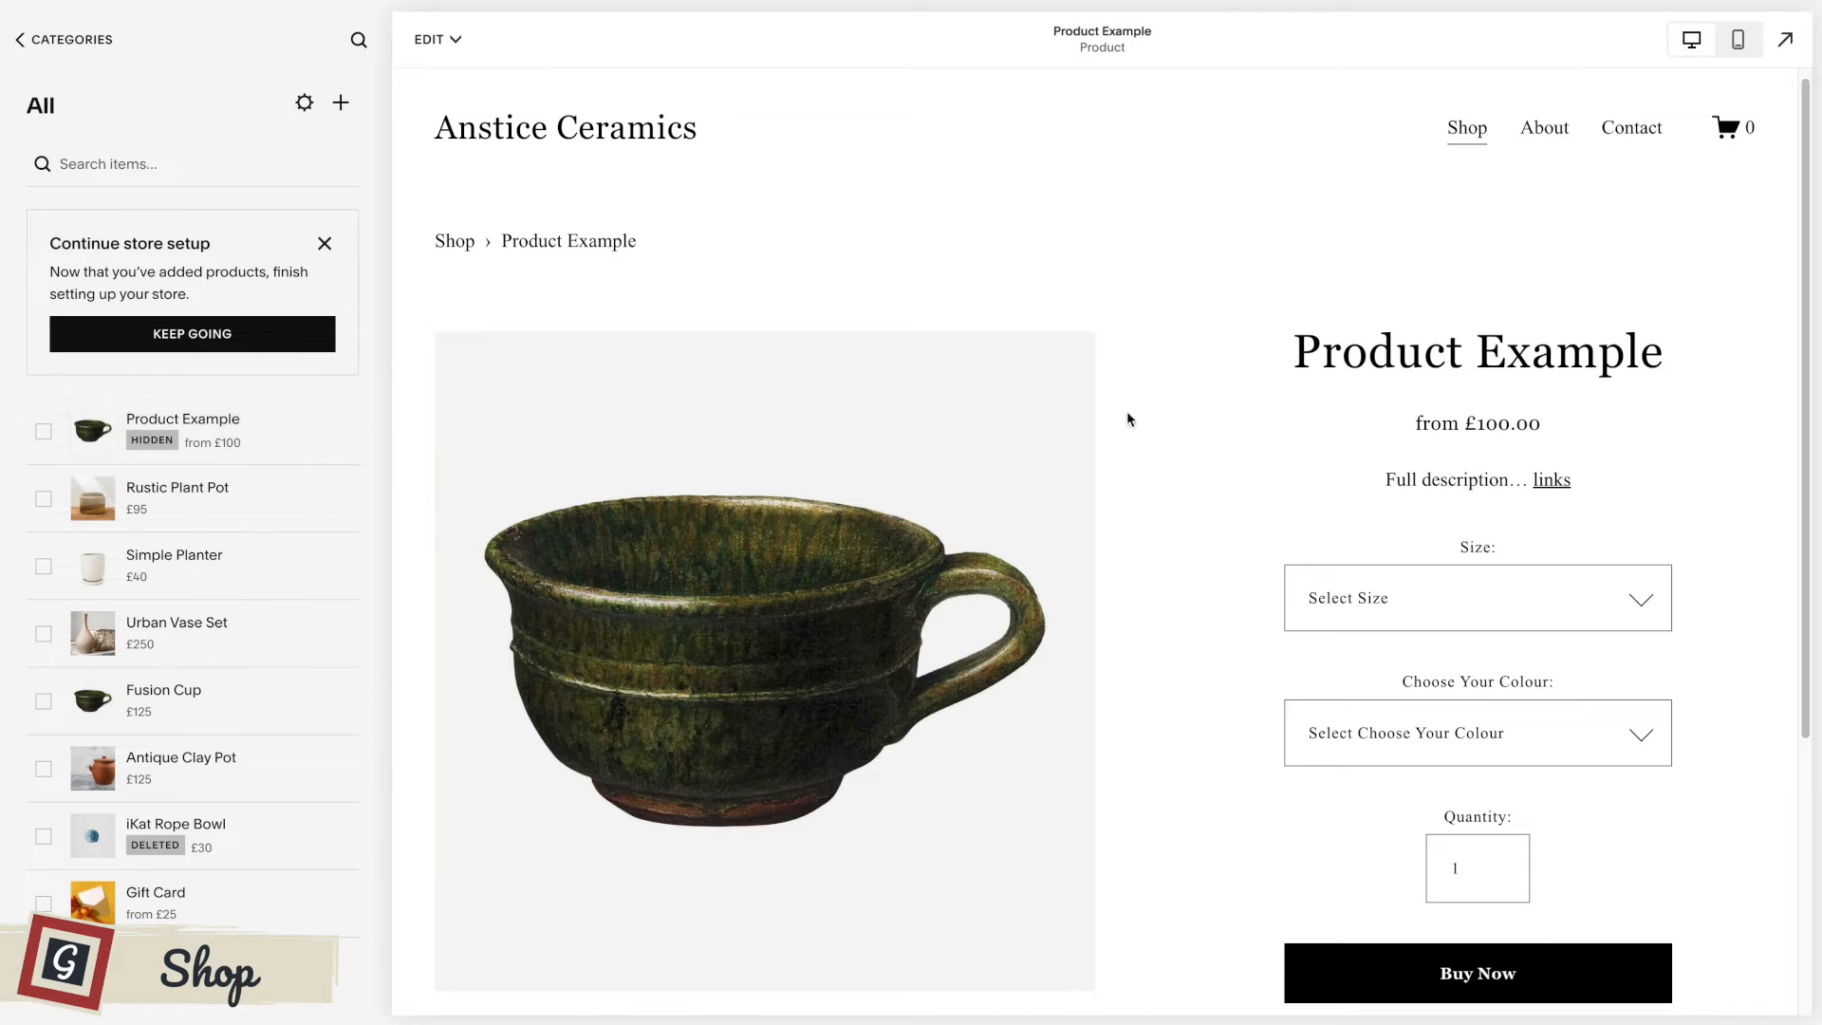
{"action": "left_click", "coordinate": [420, 46]}
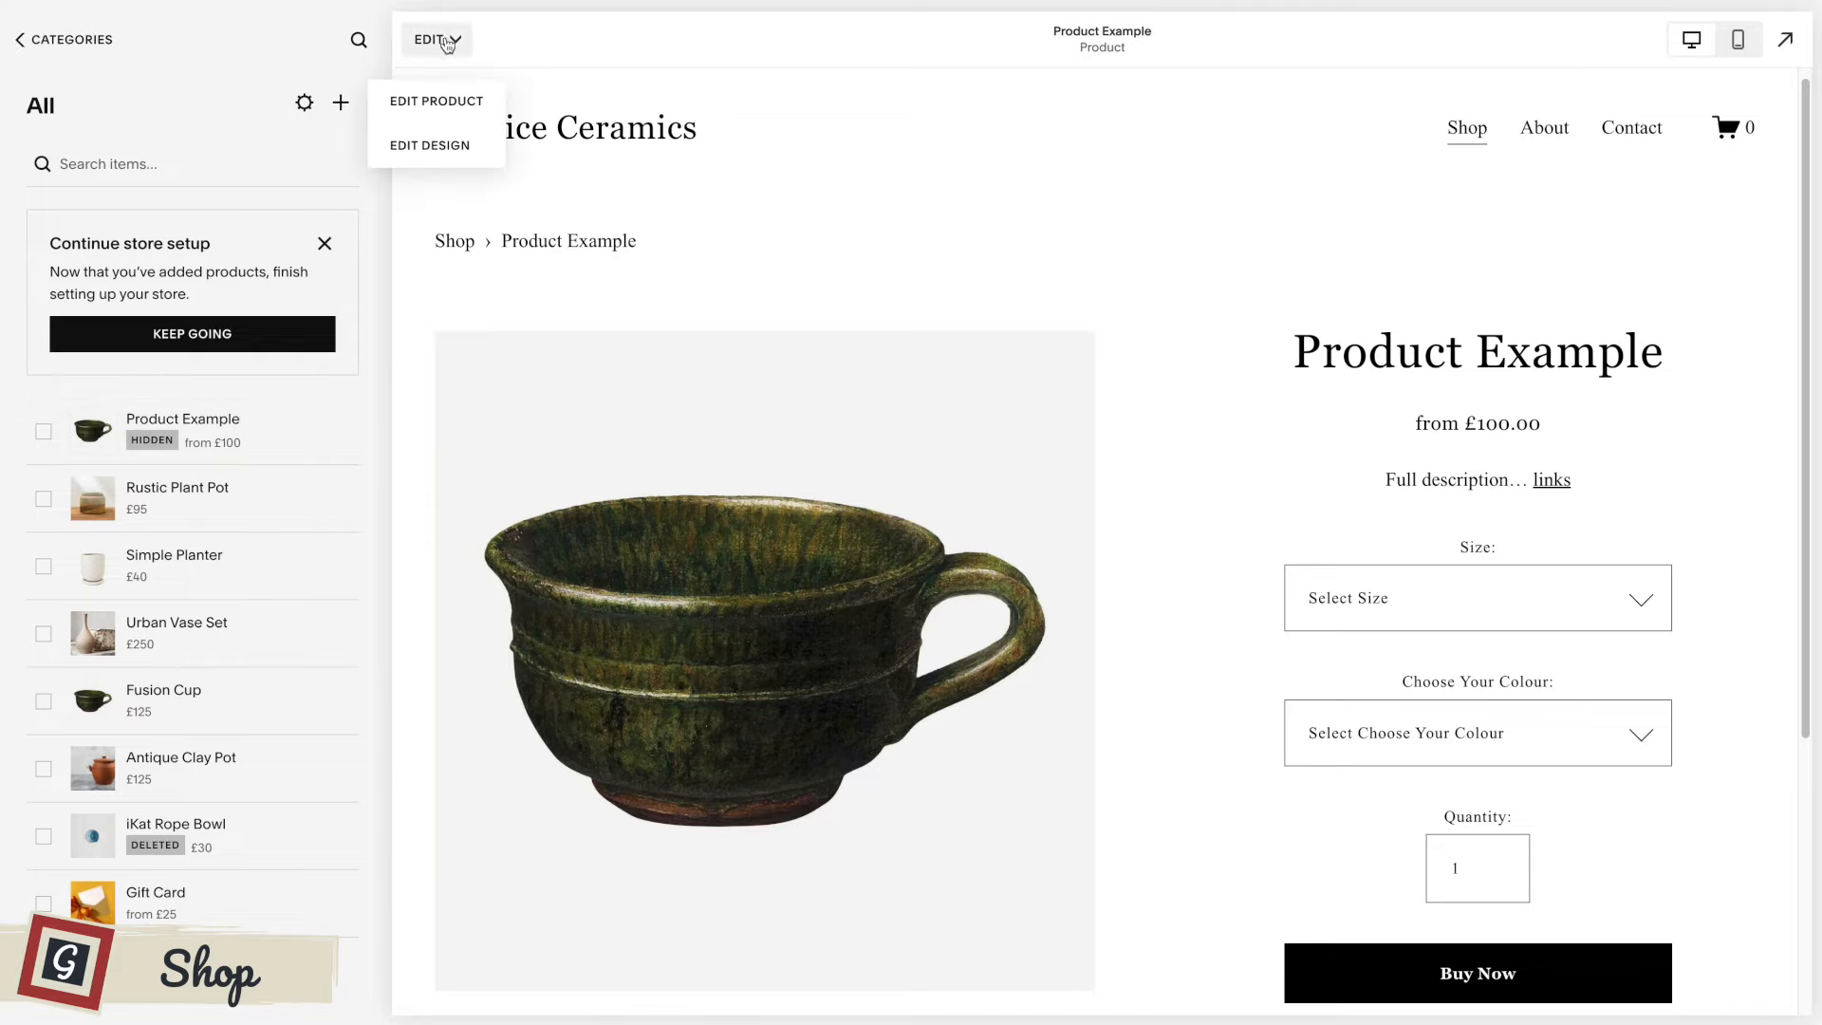
{"action": "left_click", "coordinate": [438, 103]}
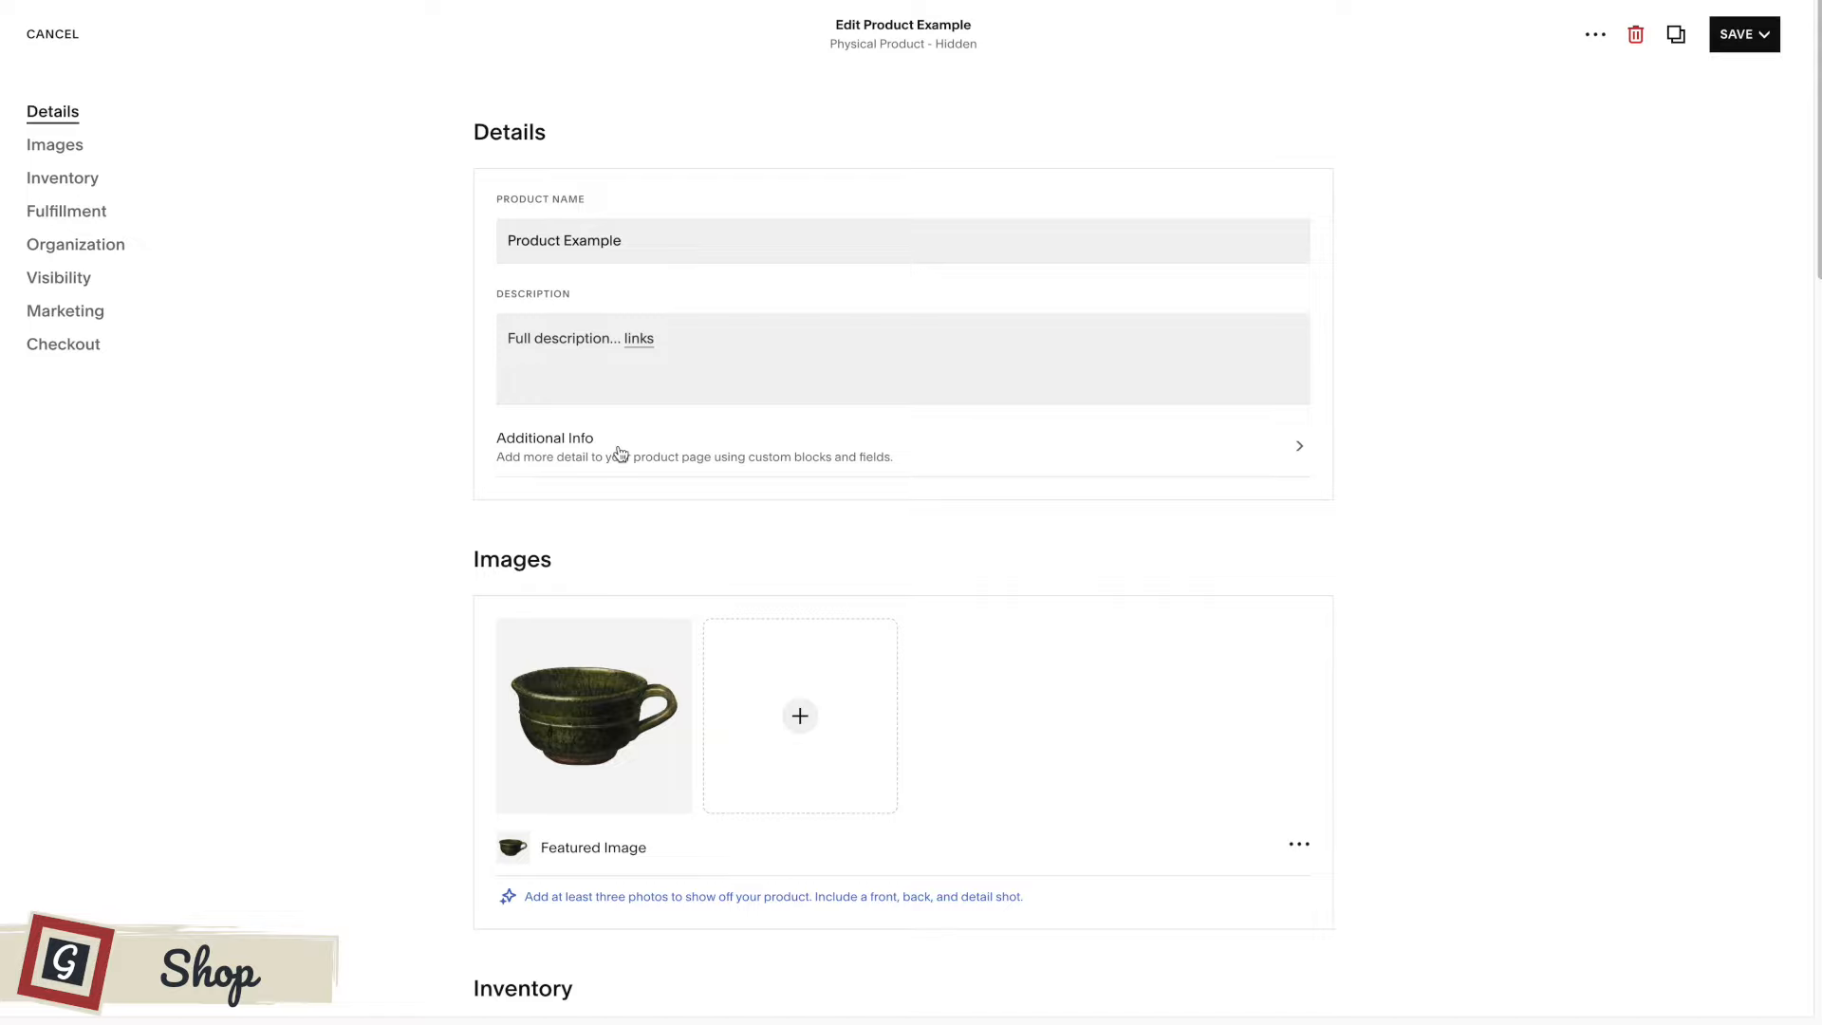
{"action": "left_click", "coordinate": [841, 459]}
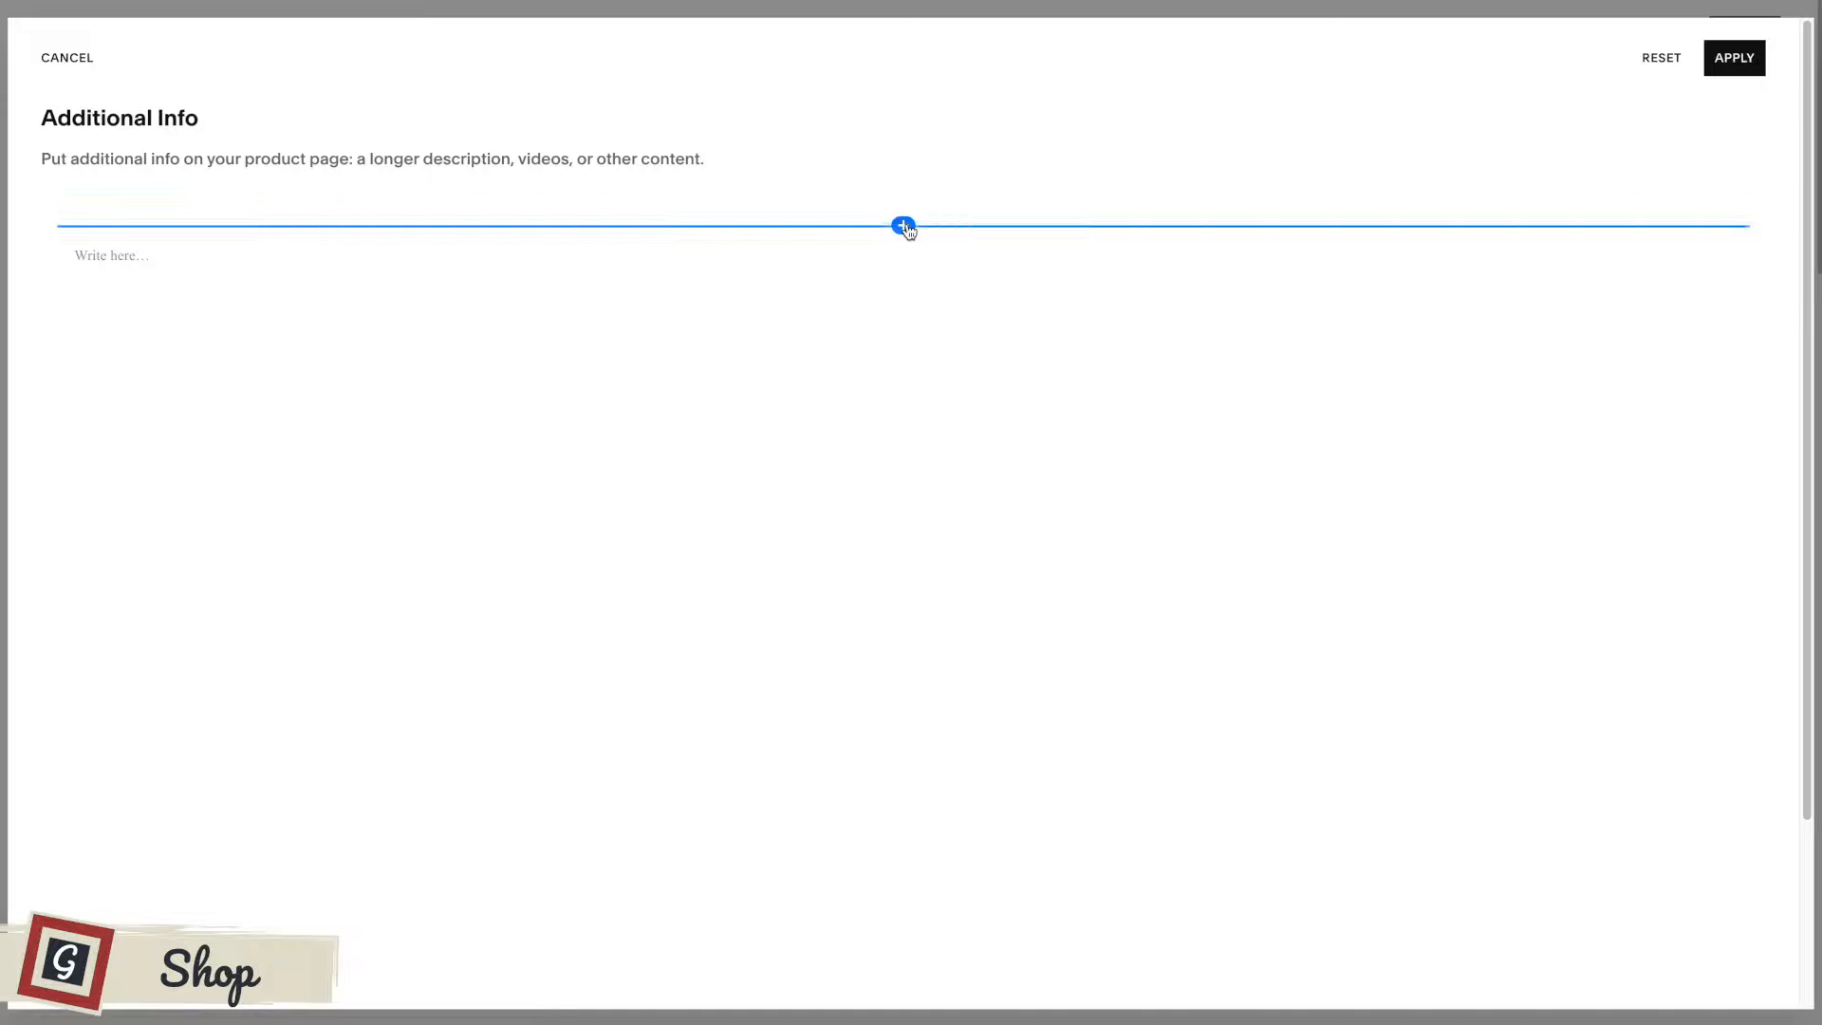
{"action": "left_click", "coordinate": [857, 254]}
{"action": "type", "text": "Additional informatio"}
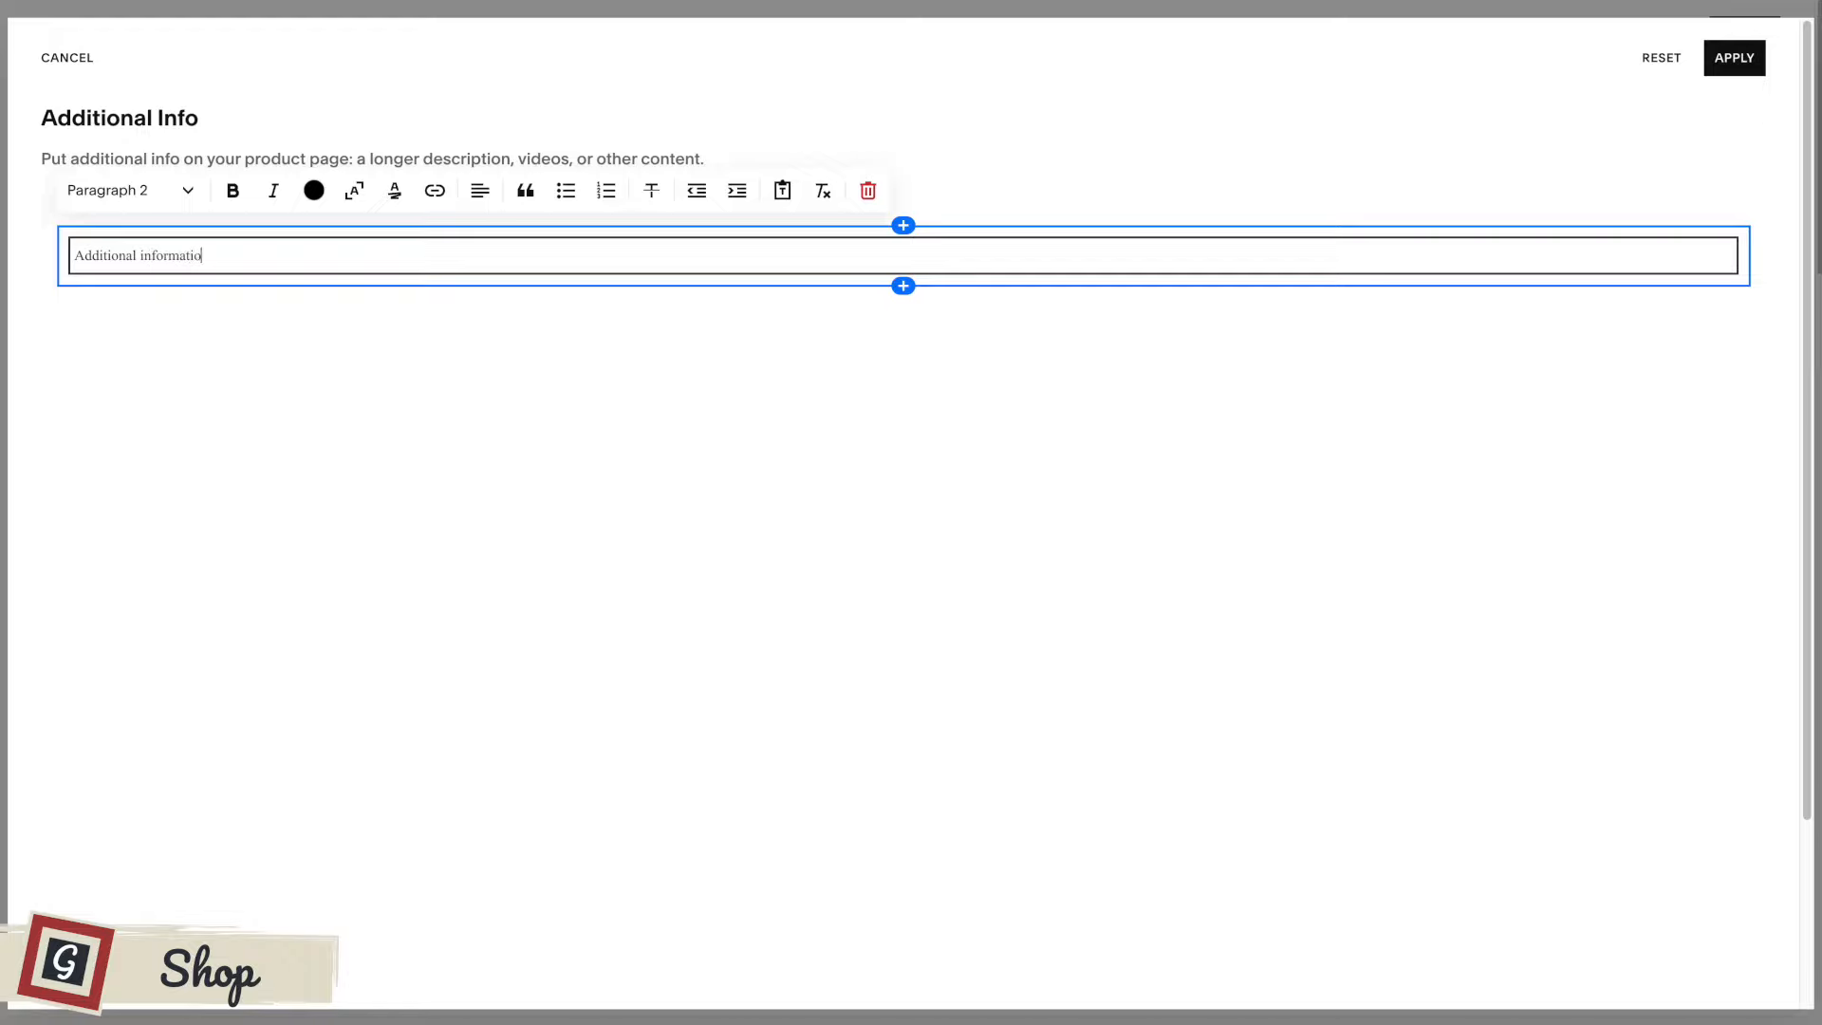
Format the "Additional information" text as Heading 3, trying Heading 4 first.
{"action": "triple_click", "coordinate": [317, 260]}
{"action": "left_click", "coordinate": [114, 190]}
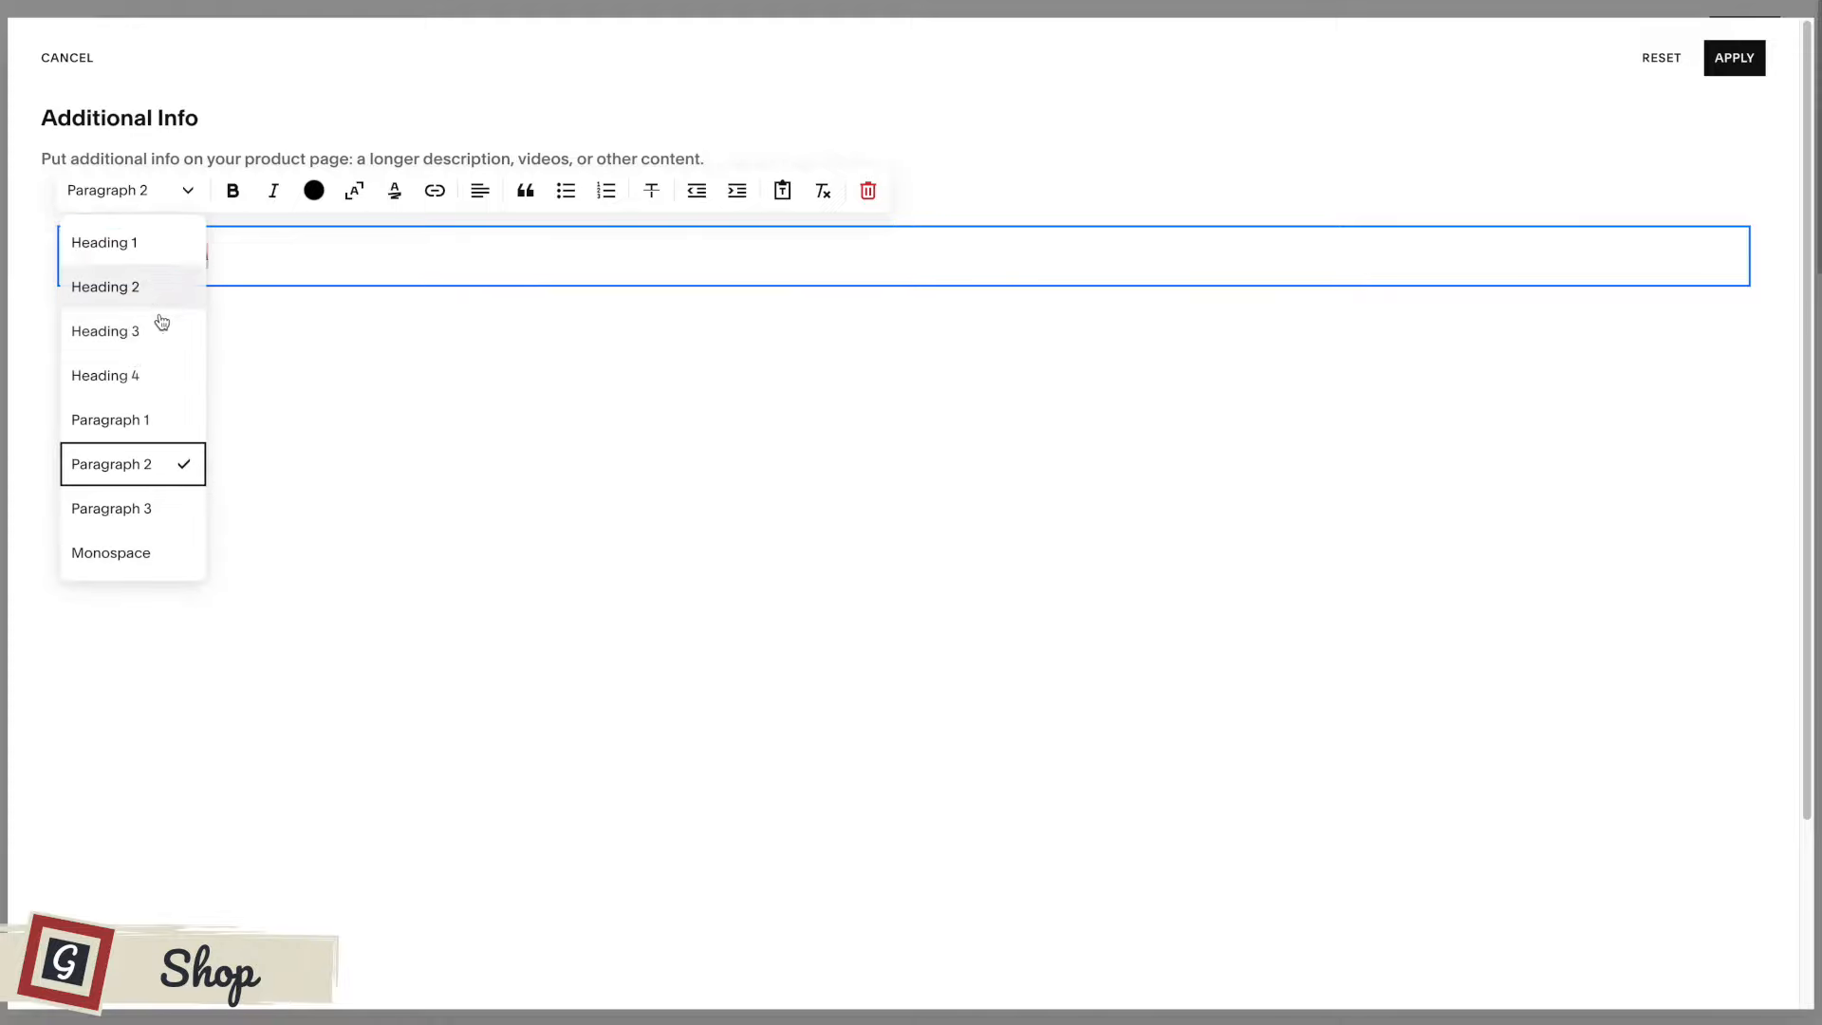
{"action": "left_click", "coordinate": [134, 372]}
{"action": "left_click", "coordinate": [119, 199]}
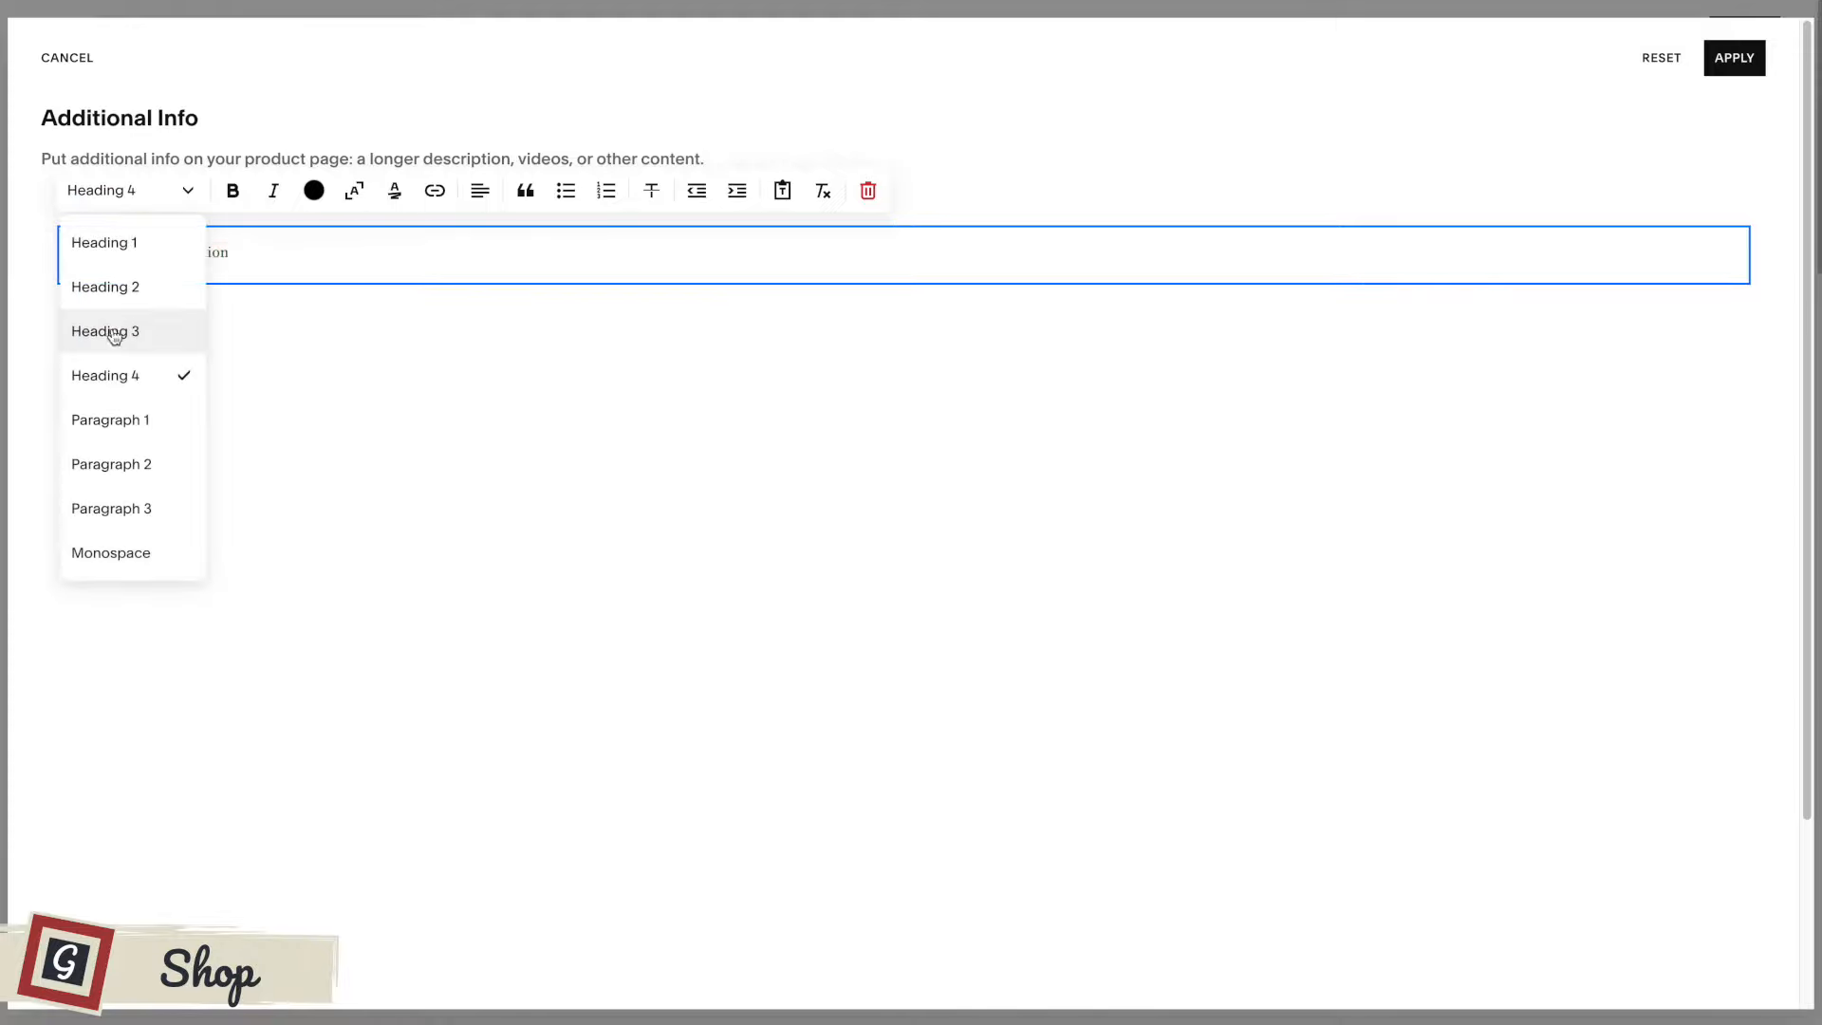
{"action": "left_click", "coordinate": [108, 331]}
{"action": "left_click", "coordinate": [338, 275]}
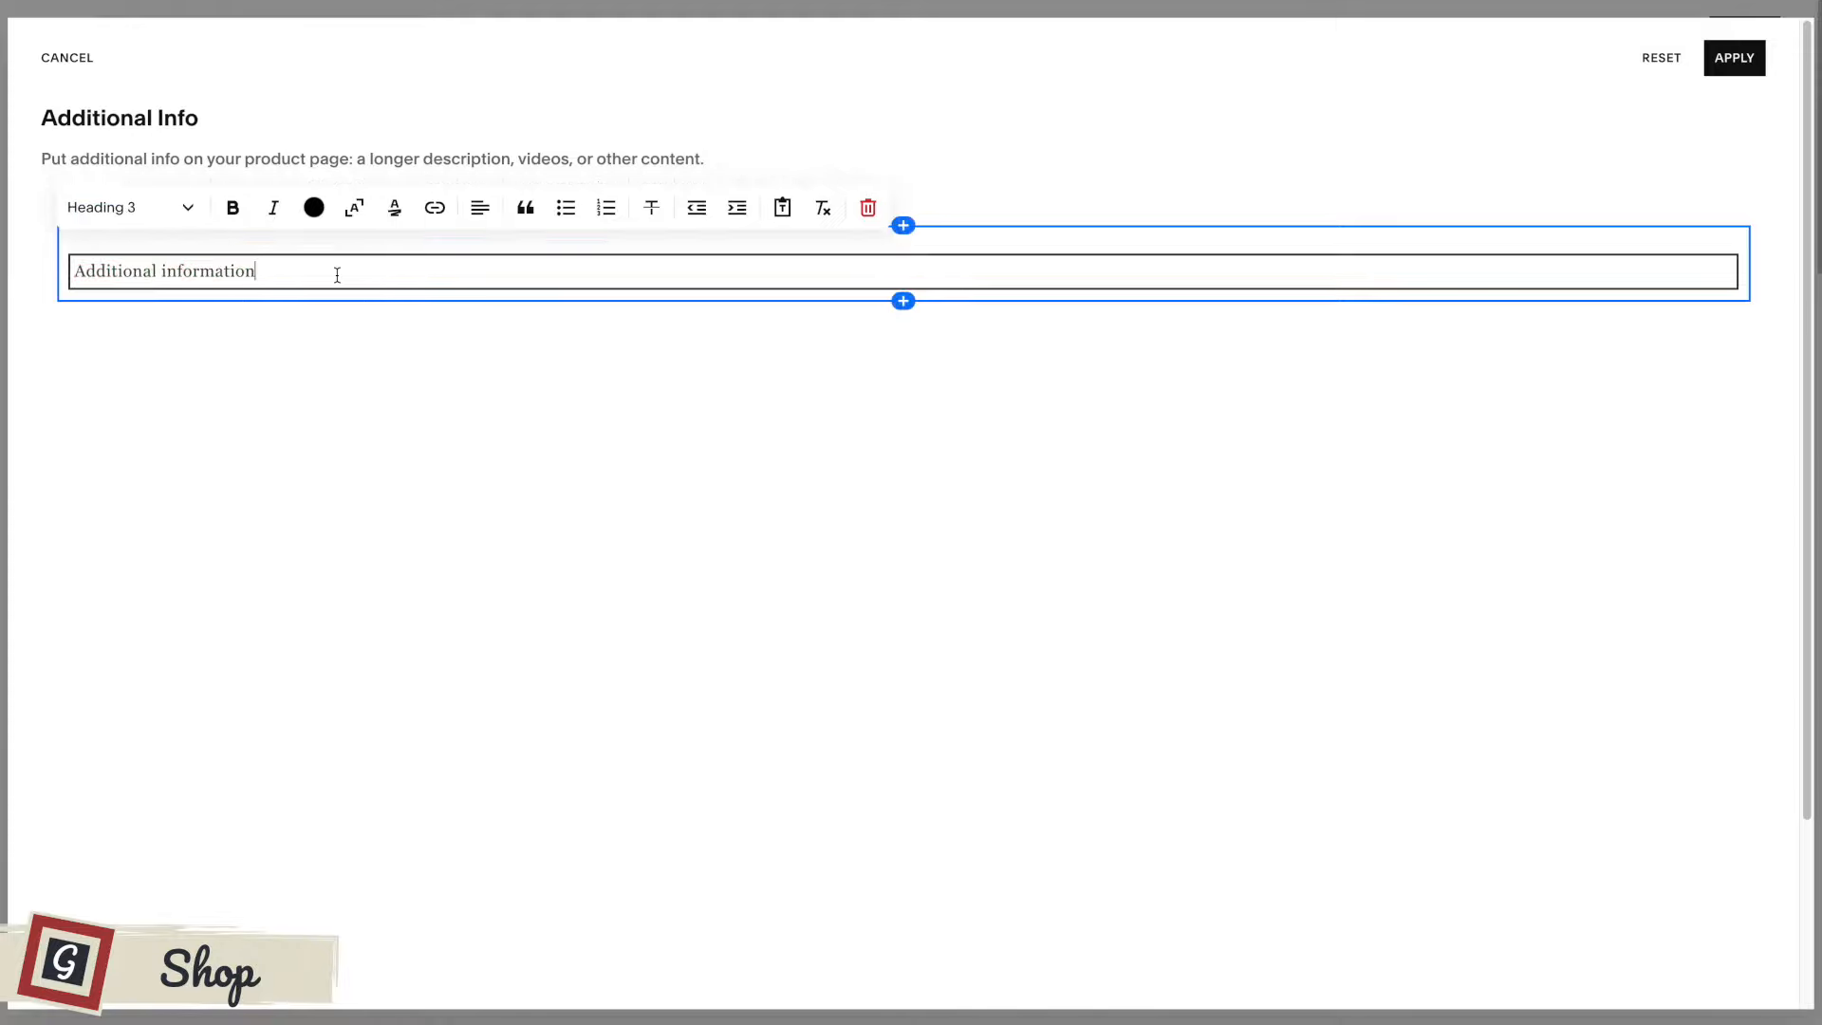
Add an image block below the heading, using the library photo of hands resting on two clay pots.
{"action": "left_click", "coordinate": [903, 300]}
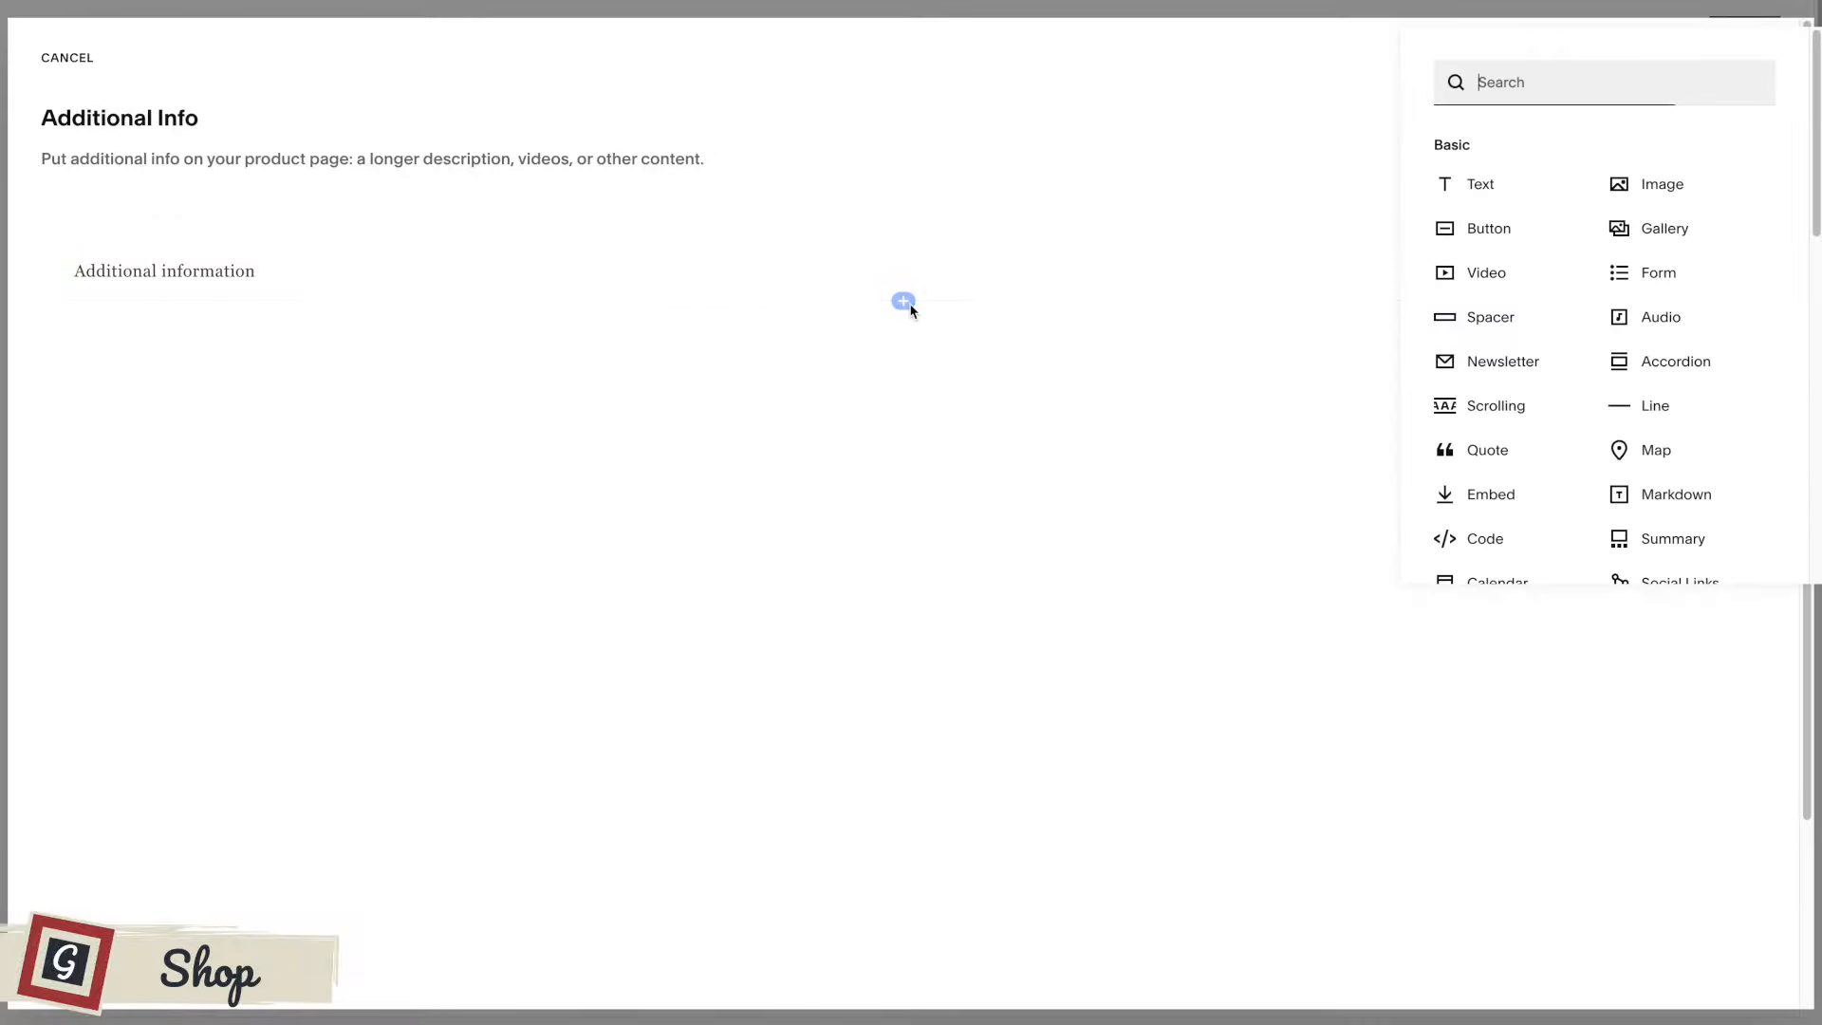
{"action": "left_click", "coordinate": [1668, 196]}
{"action": "left_click", "coordinate": [1634, 487]}
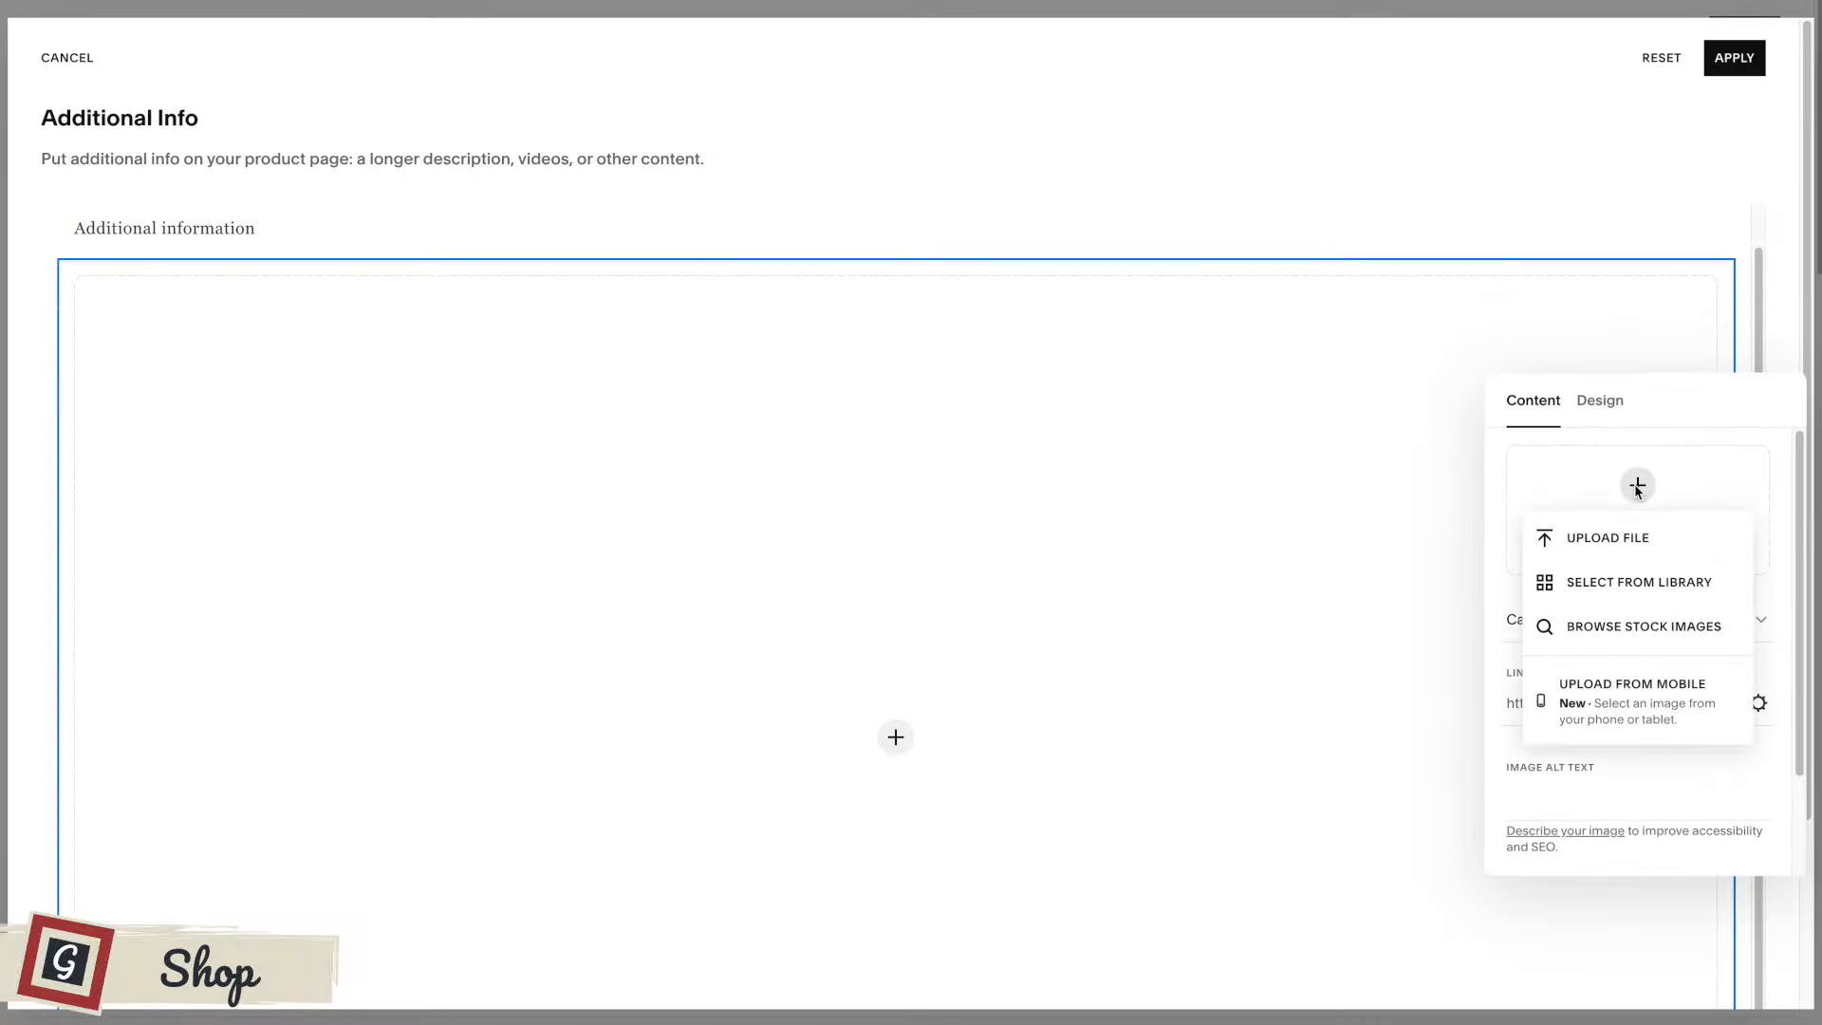
{"action": "left_click", "coordinate": [1623, 579]}
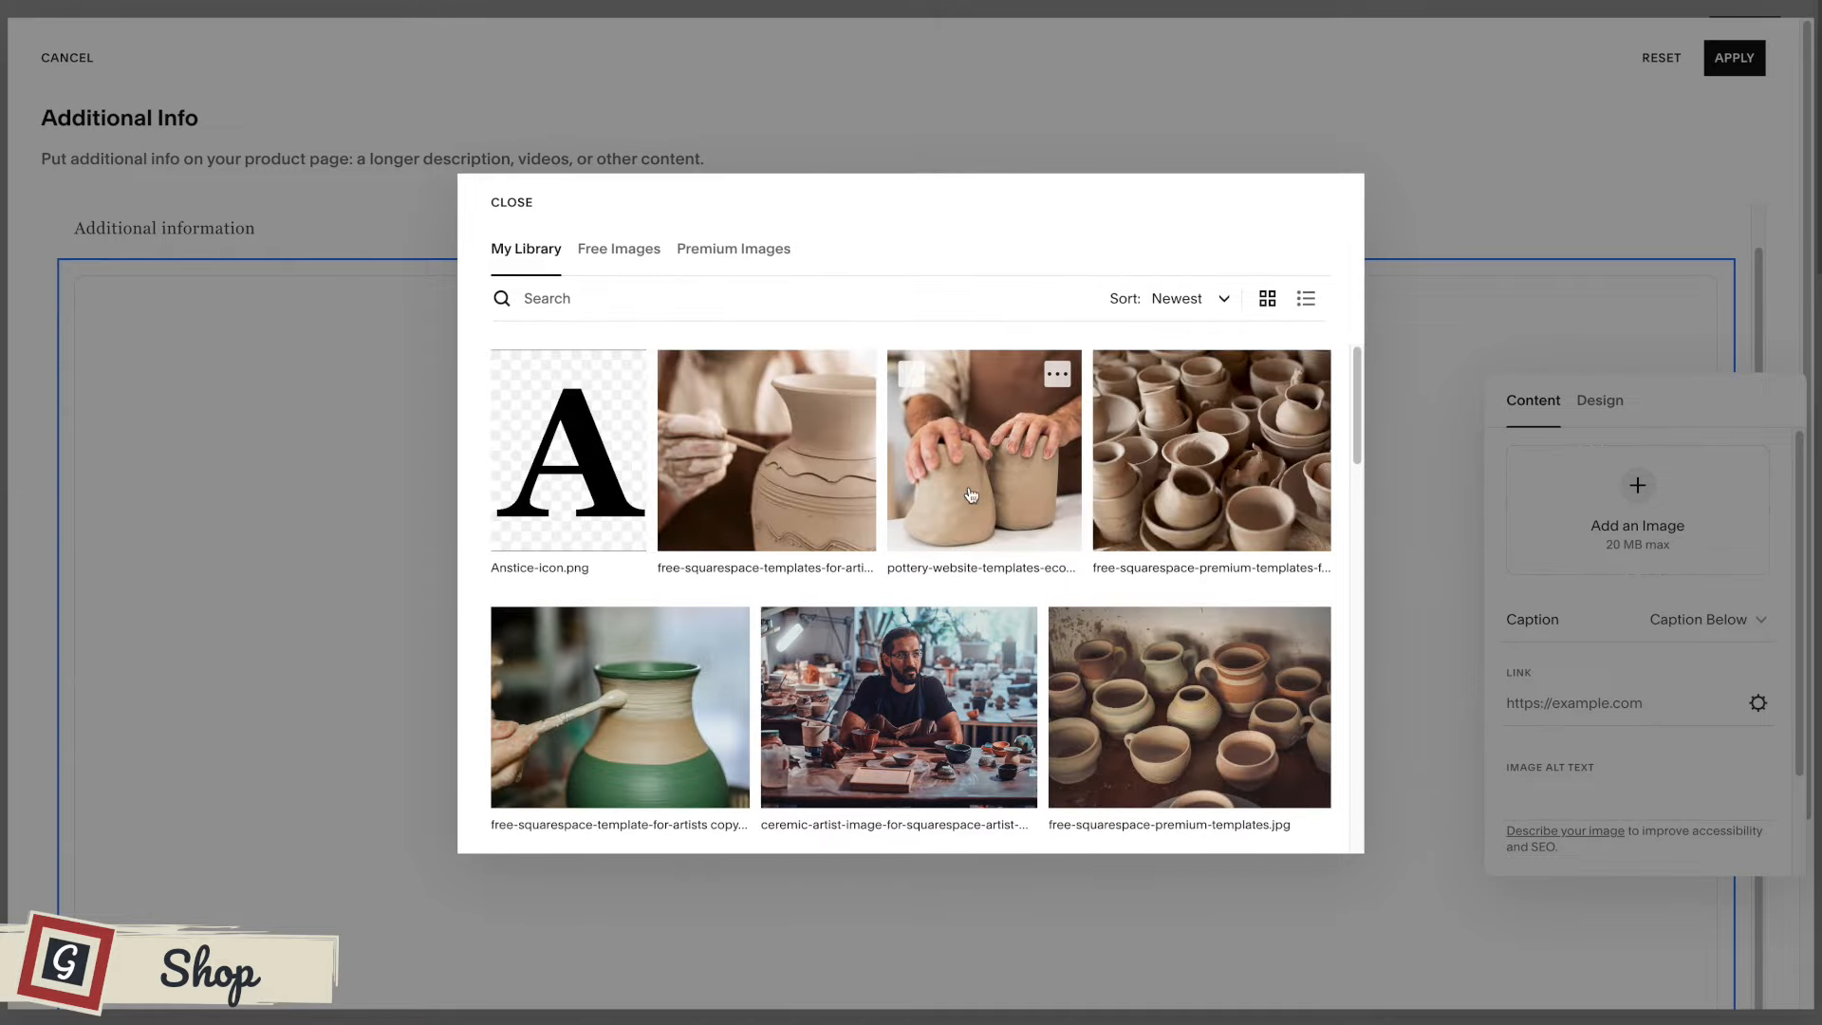
{"action": "left_click", "coordinate": [979, 479]}
{"action": "left_click", "coordinate": [1298, 813]}
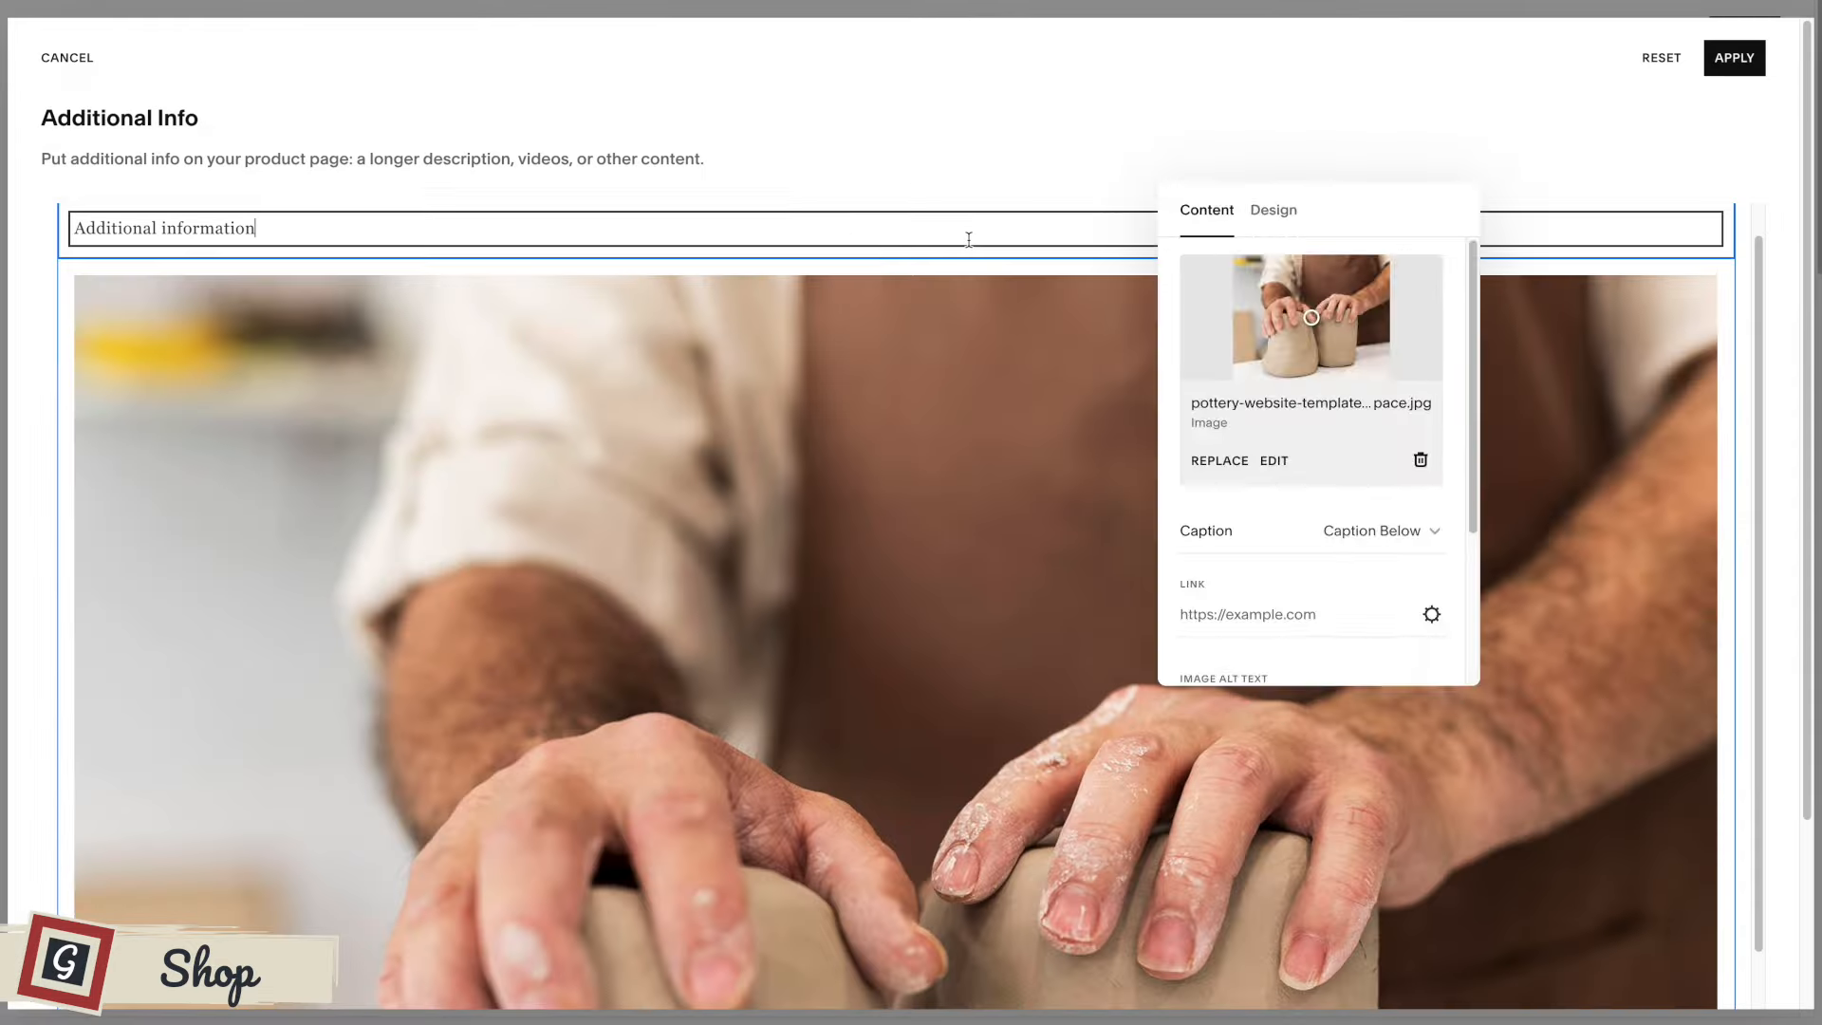
Add a spacer block, place it to the right of the clay pots image, and narrow the image's column.
{"action": "left_click", "coordinate": [969, 239]}
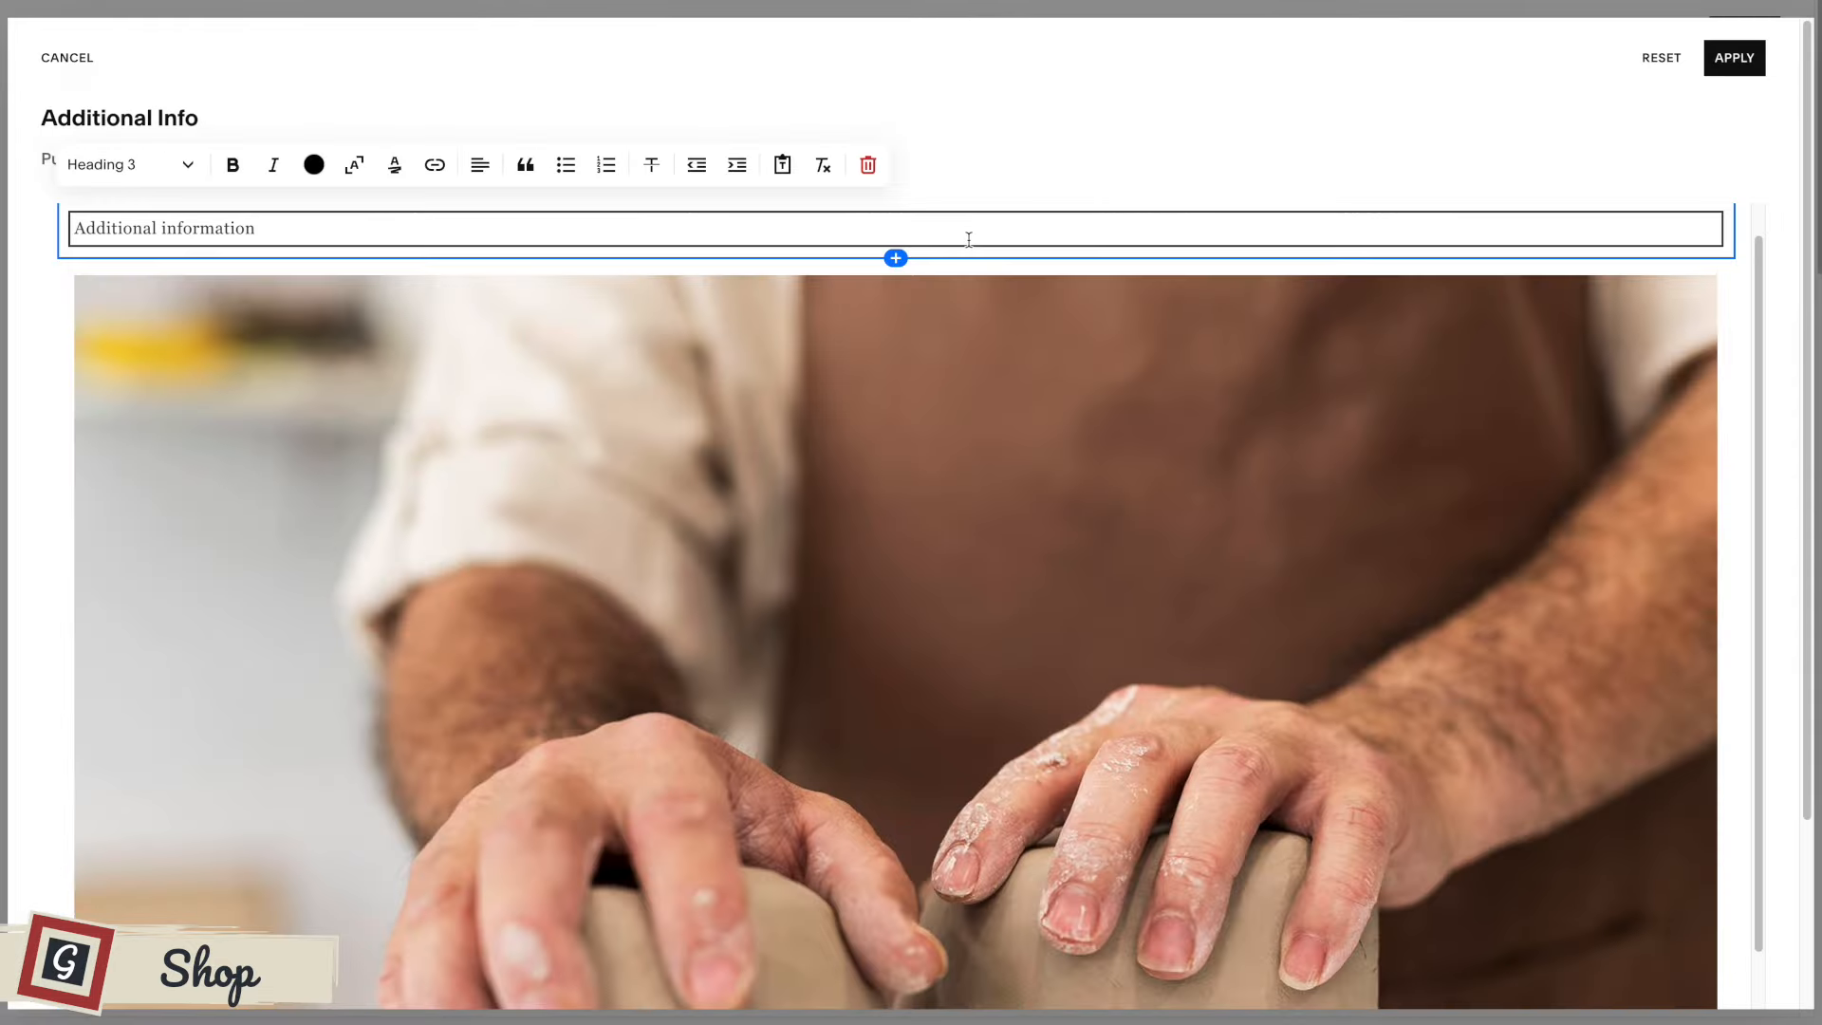
{"action": "left_click", "coordinate": [896, 258]}
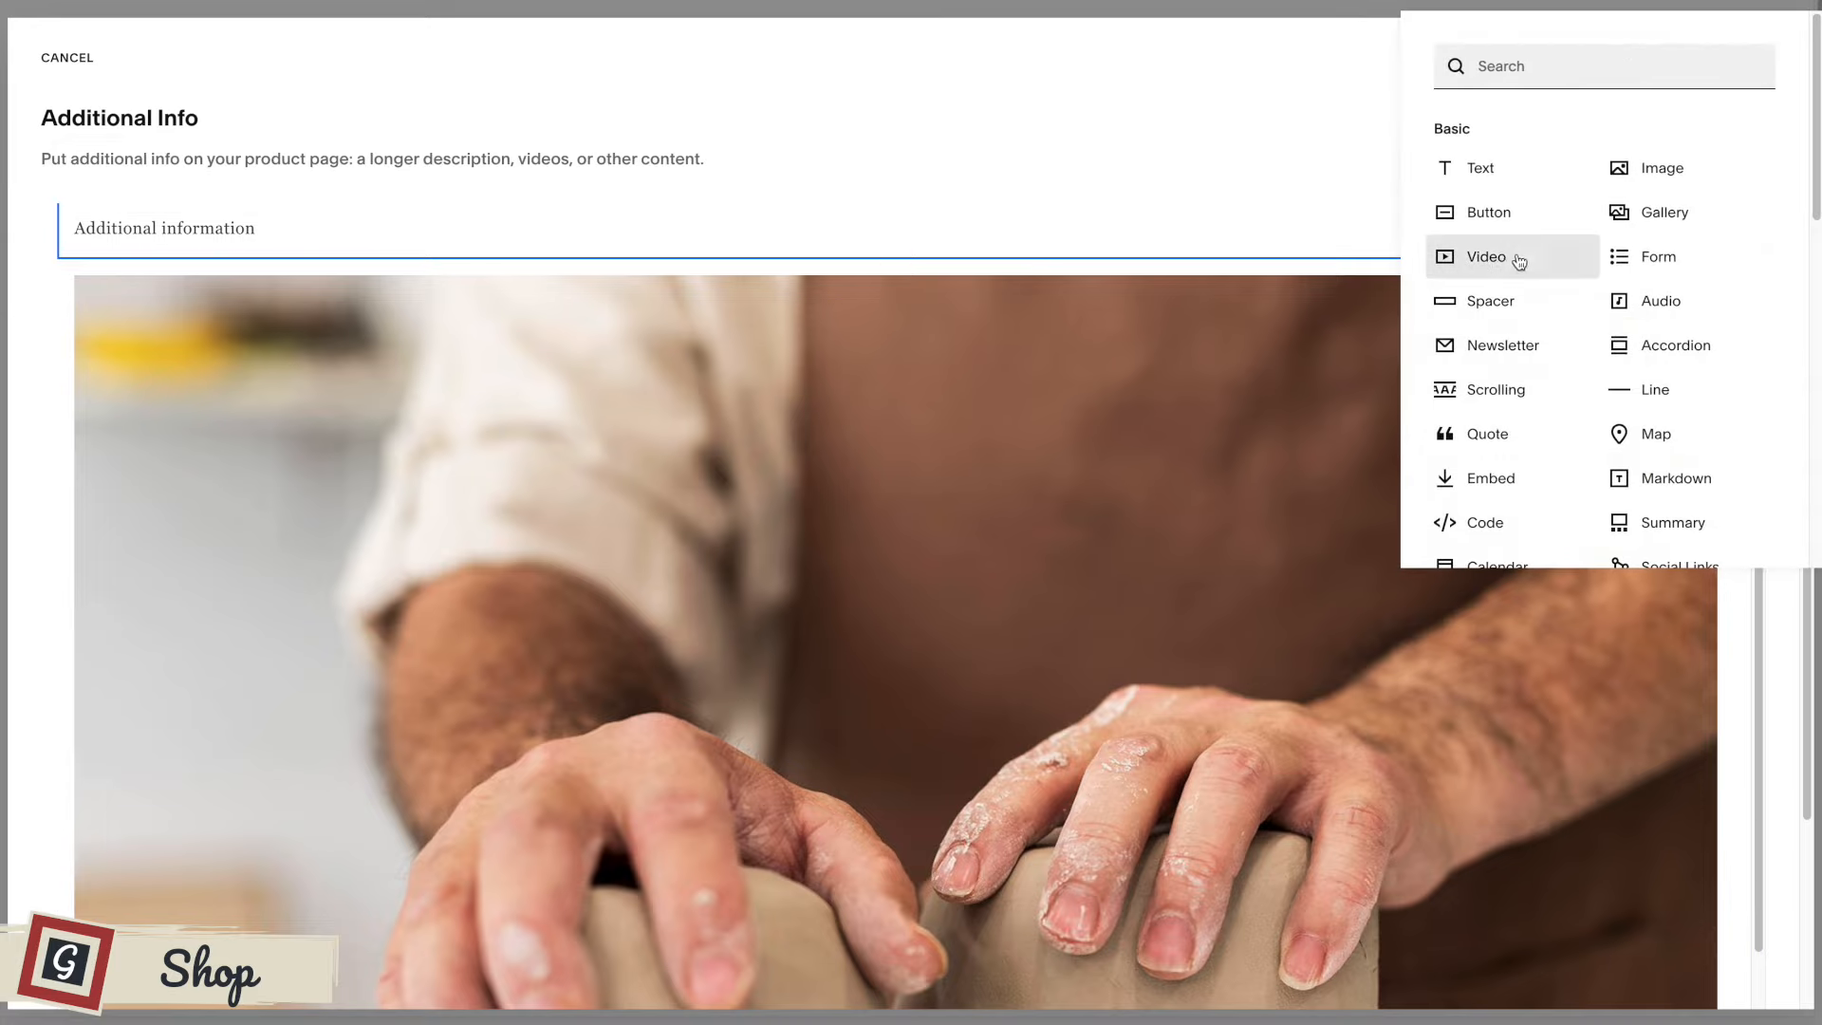
{"action": "left_click", "coordinate": [1516, 302]}
{"action": "left_click_drag", "start_coordinate": [1070, 283], "coordinate": [1485, 678]}
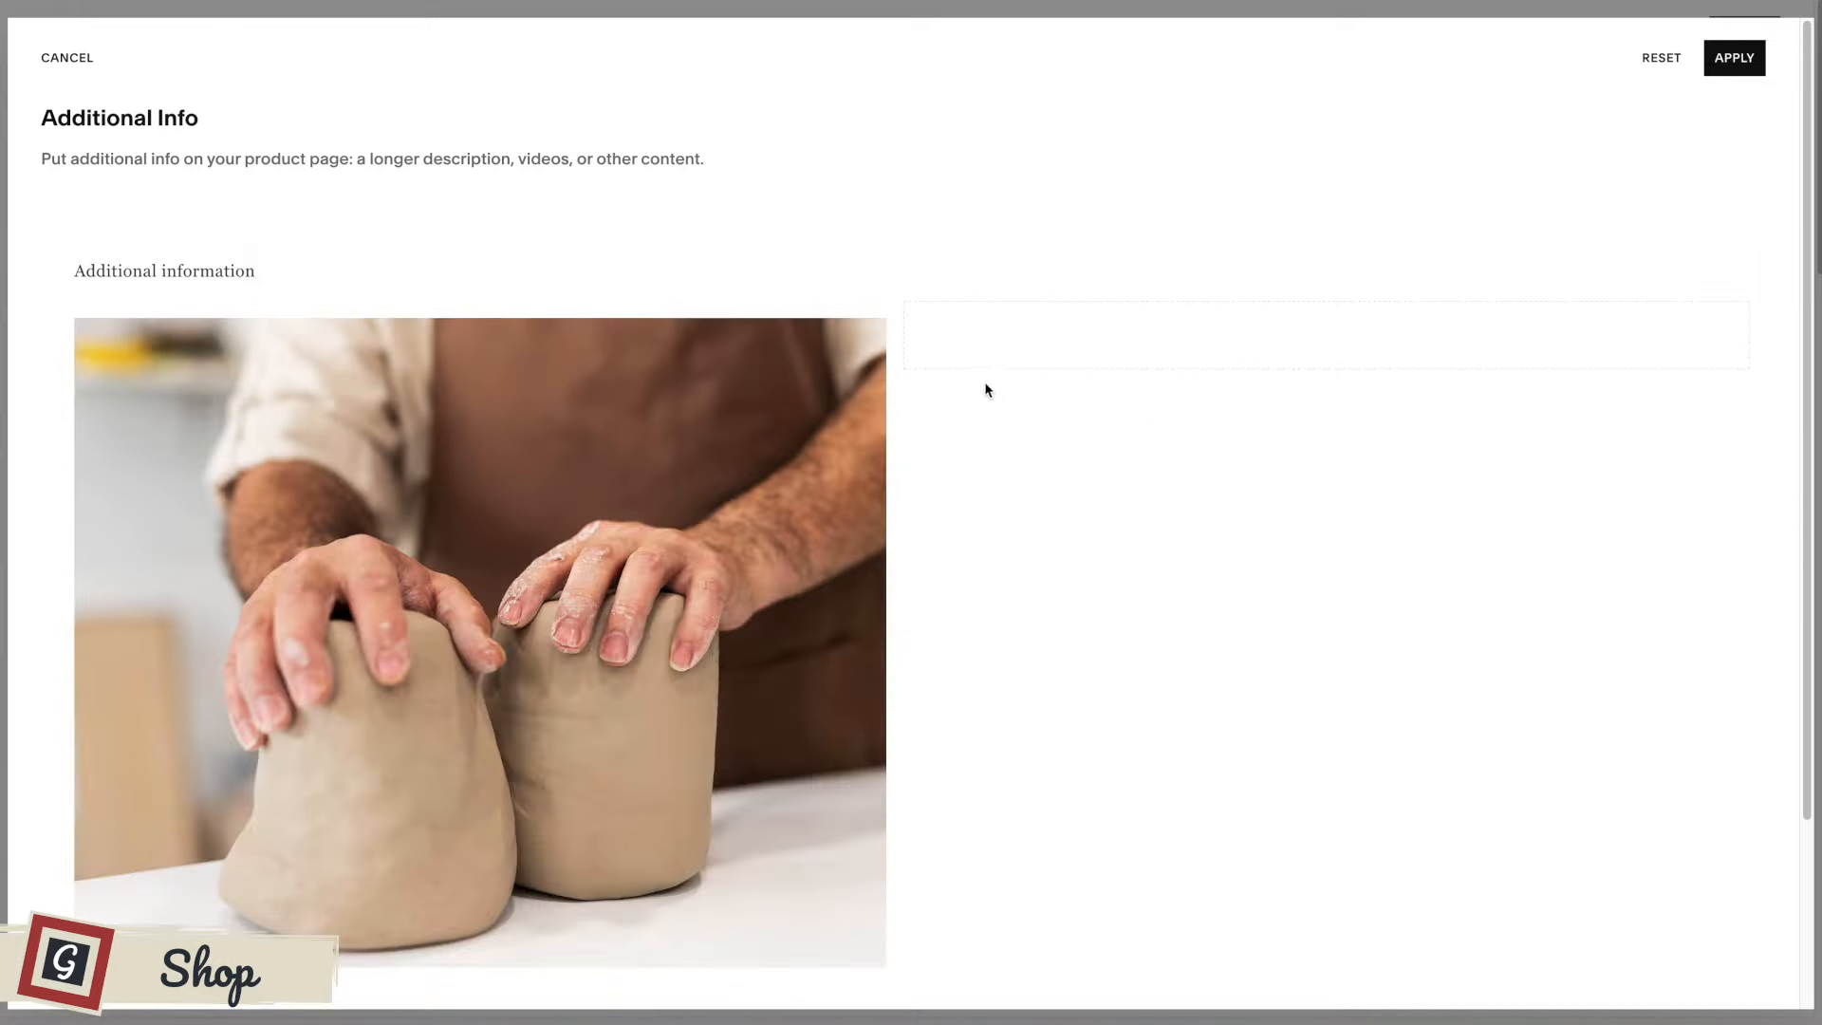
{"action": "left_click_drag", "start_coordinate": [832, 331], "coordinate": [746, 331]}
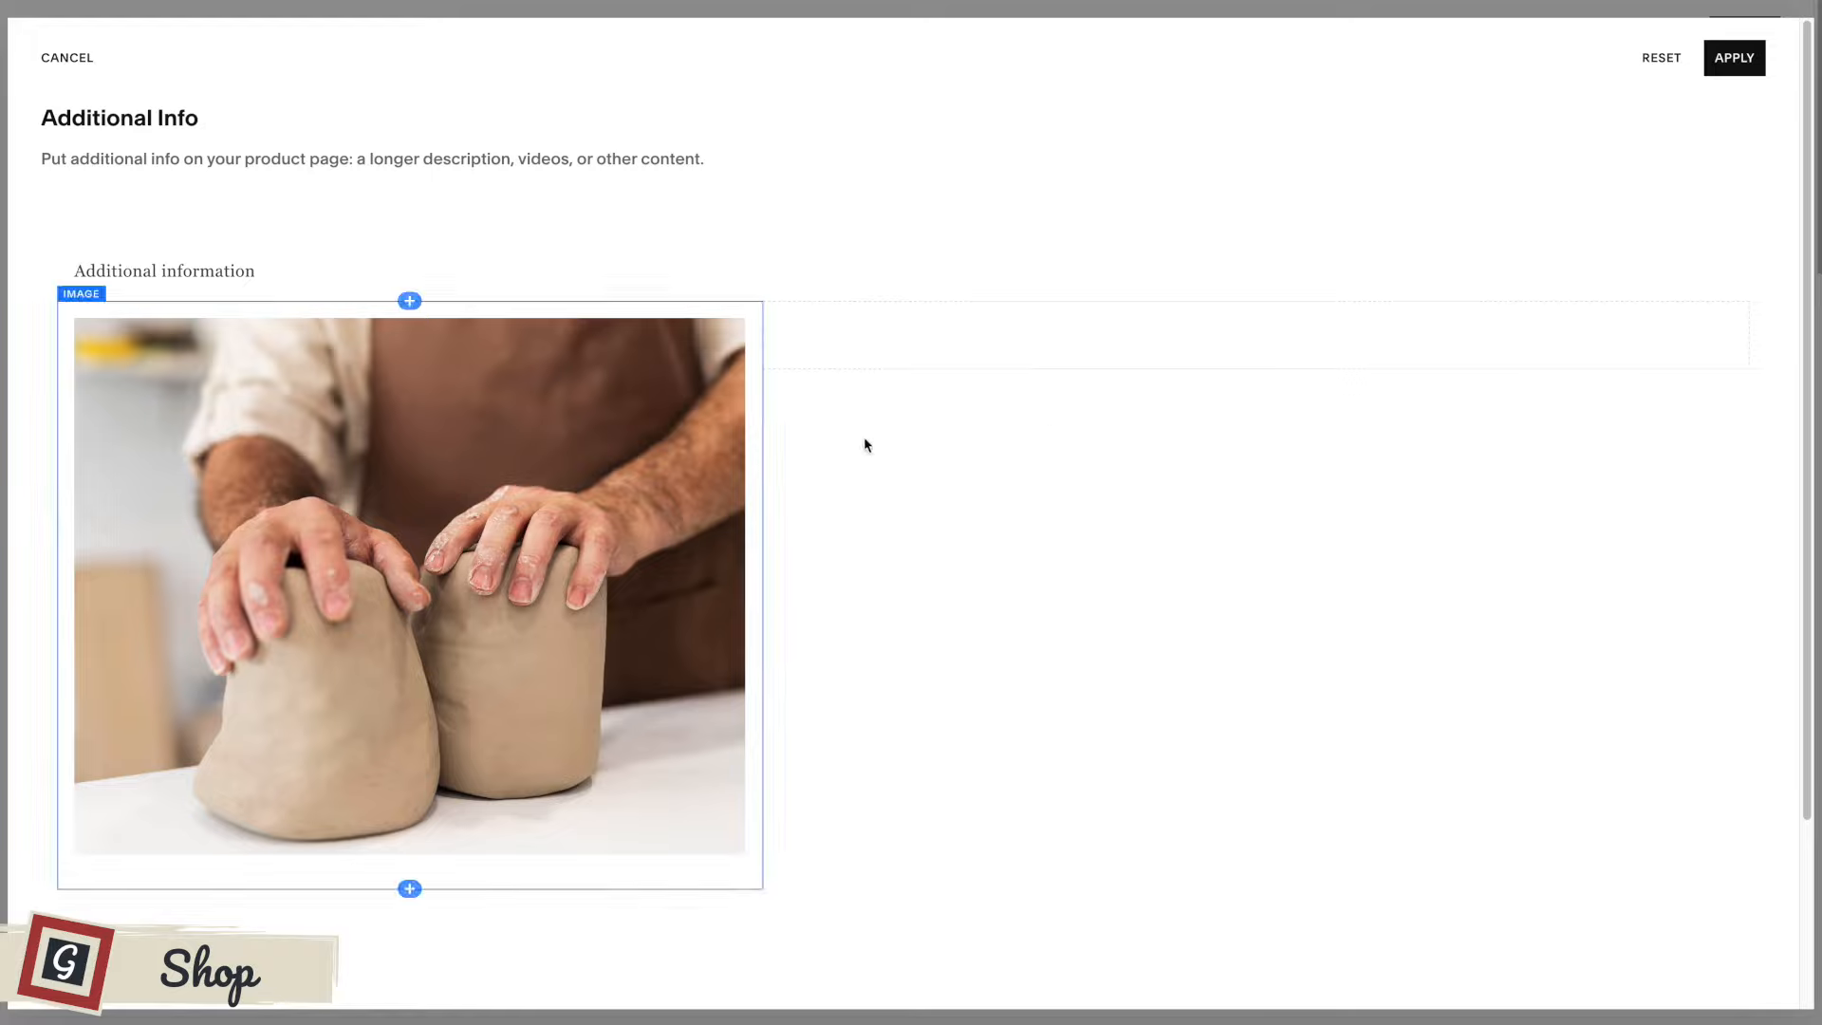
Add the text "More information about this product. You will LOVE this!" below the spacer, apply the additional info and save the product.
{"action": "left_click", "coordinate": [1253, 370]}
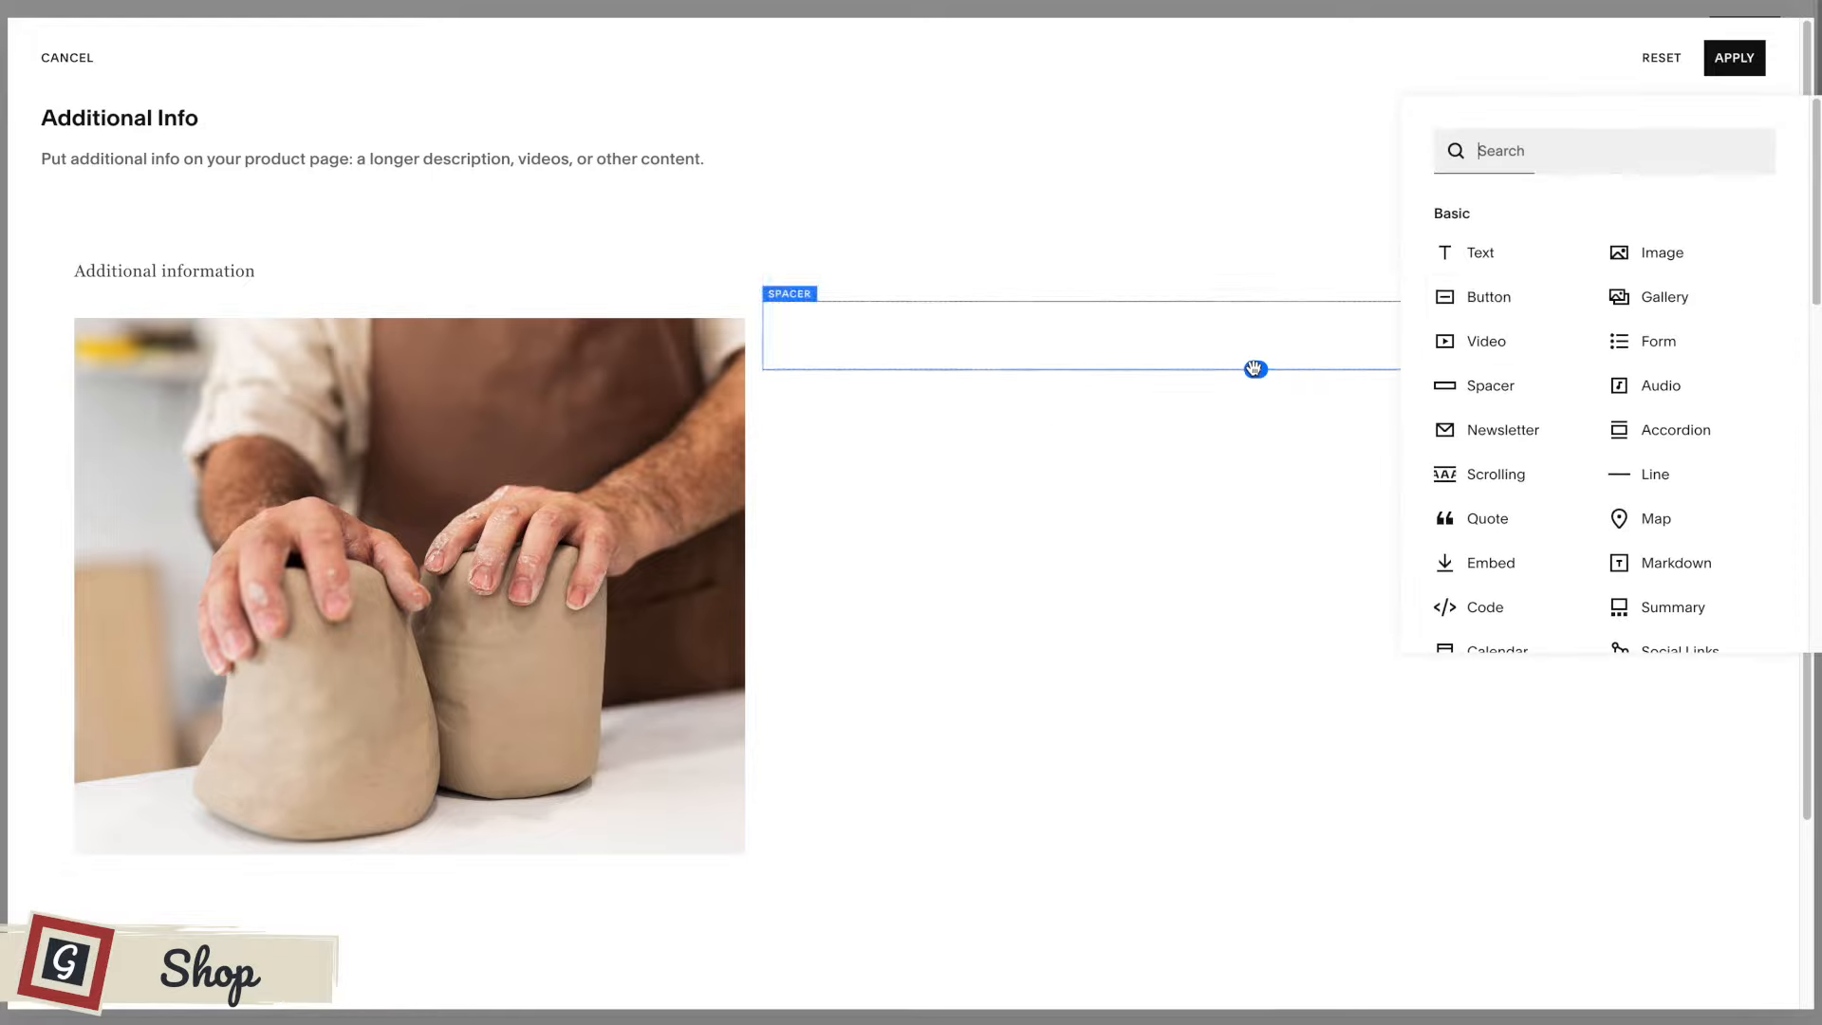
{"action": "left_click", "coordinate": [1480, 252]}
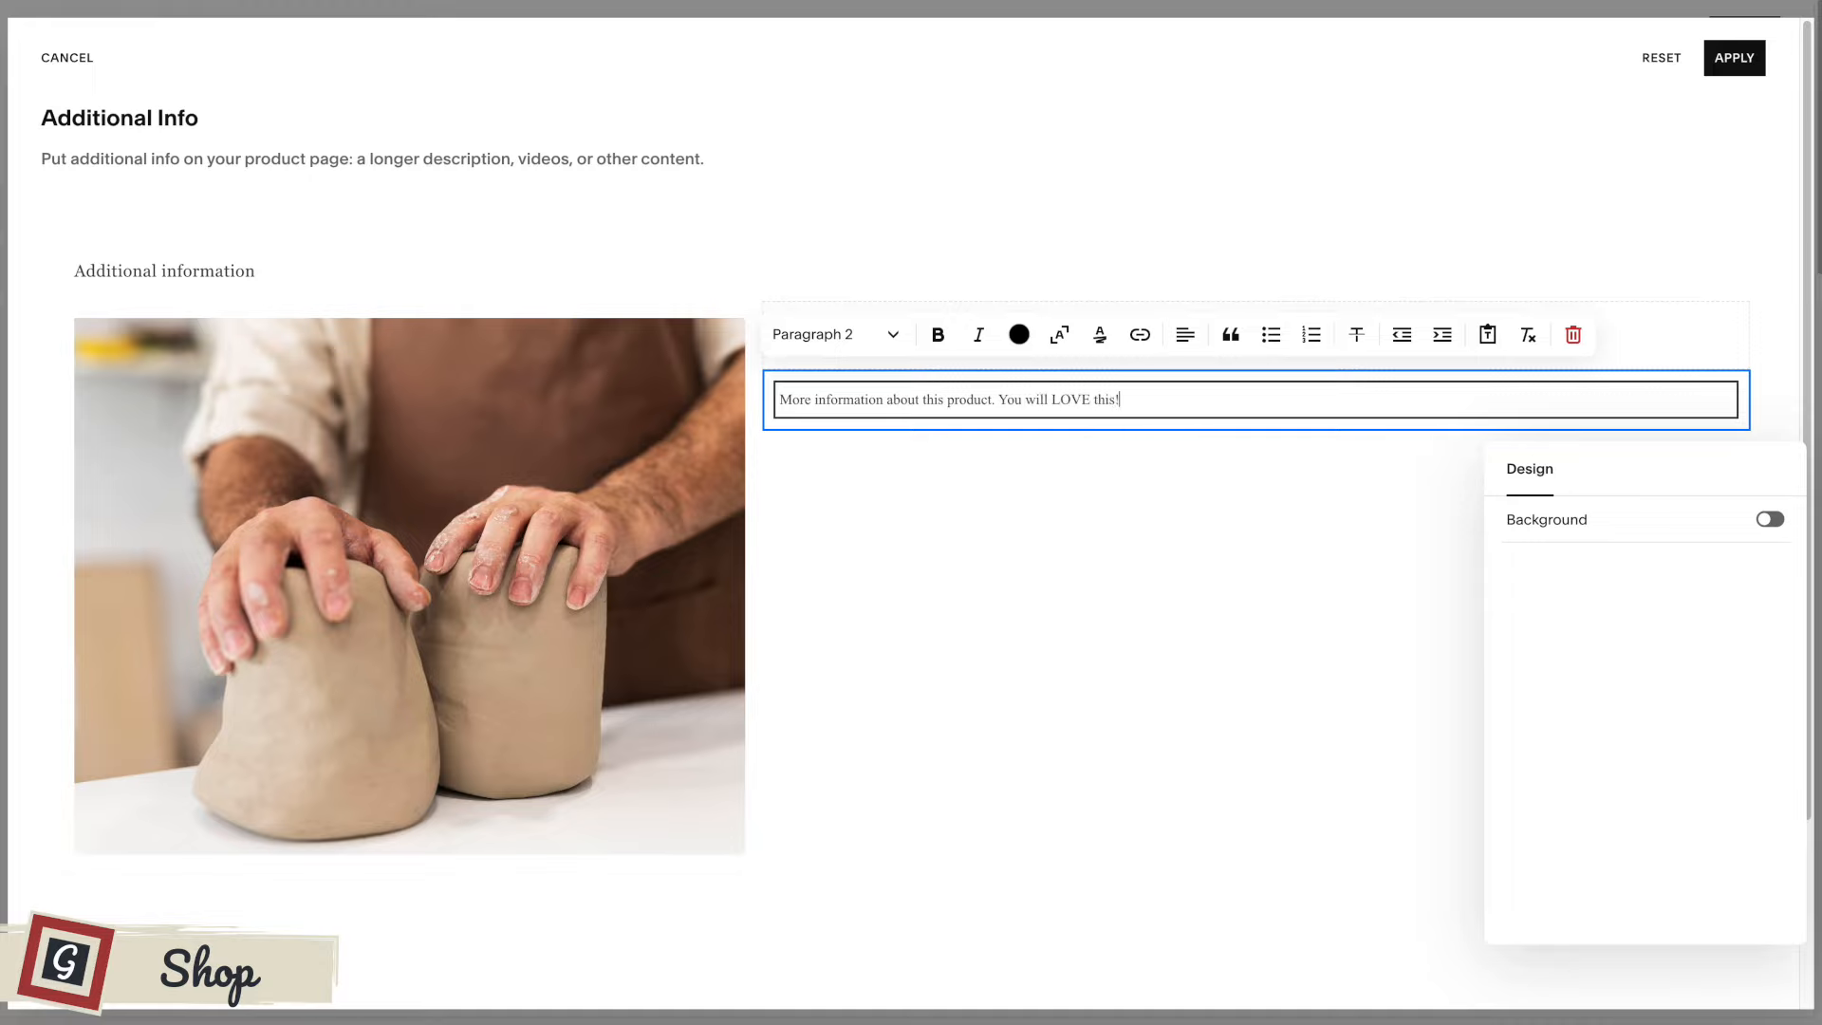
{"action": "left_click", "coordinate": [1114, 583]}
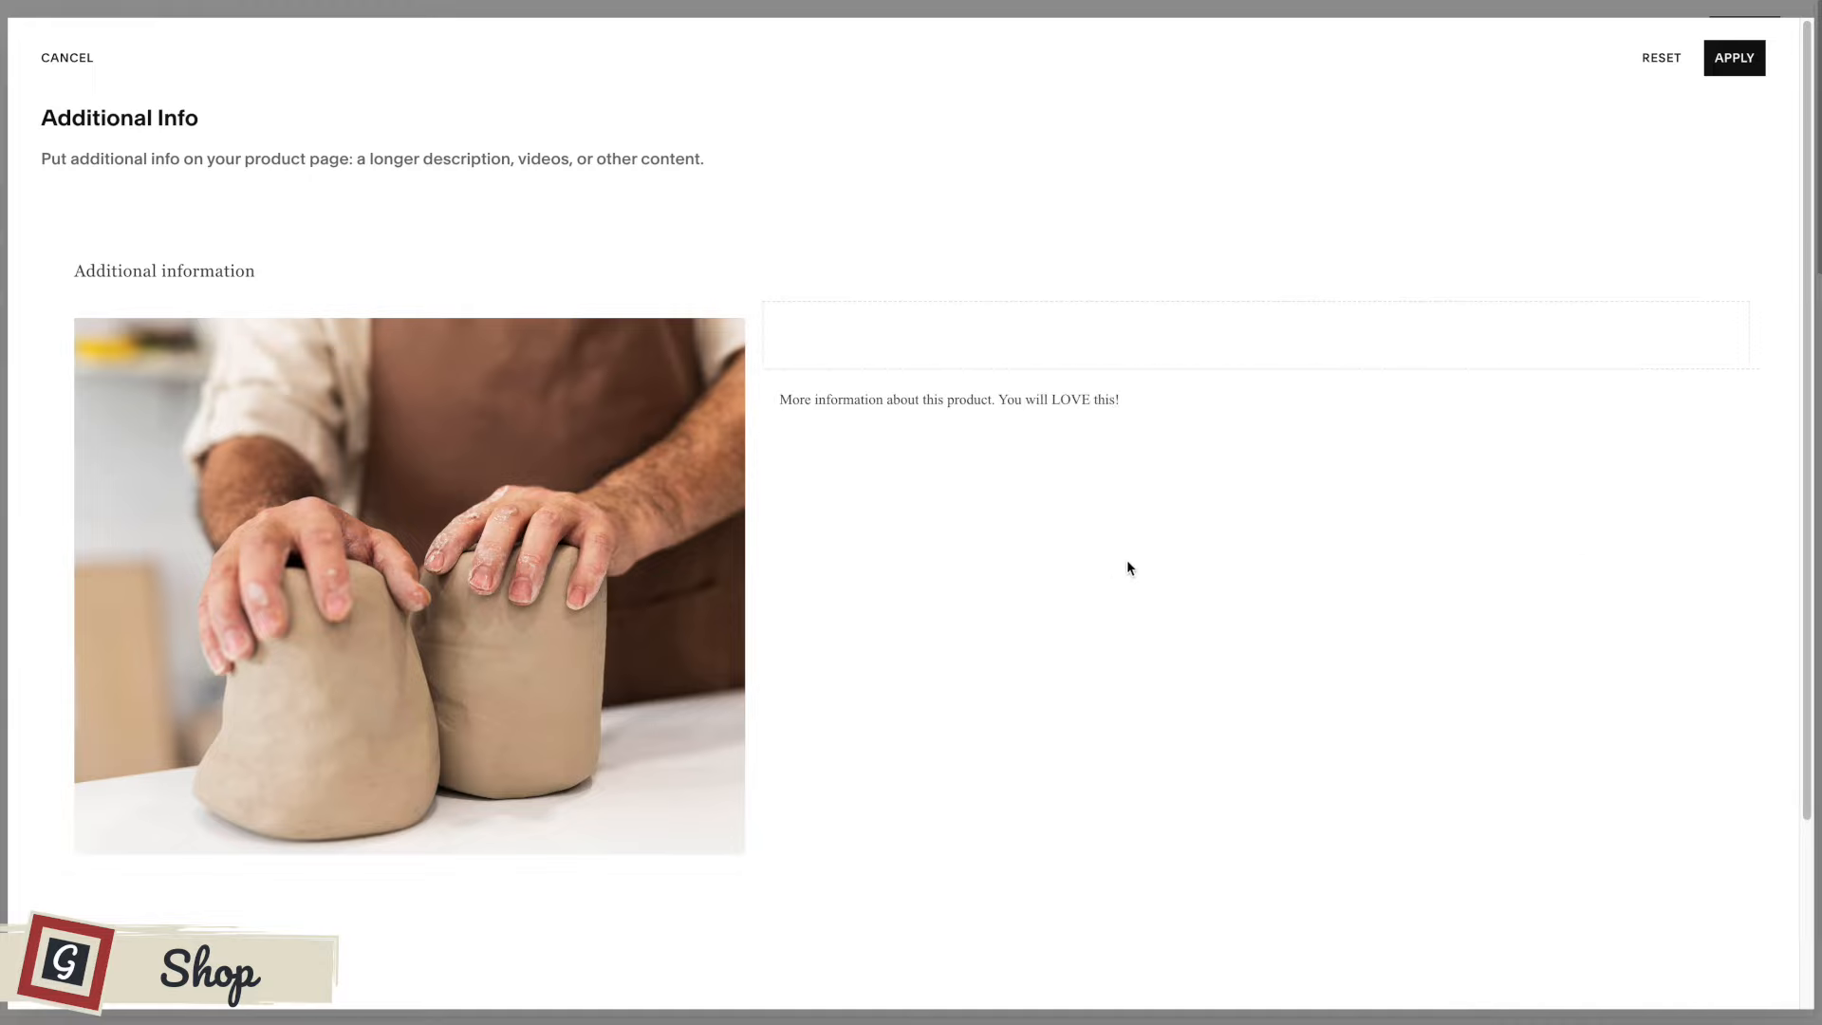
{"action": "left_click", "coordinate": [1735, 58]}
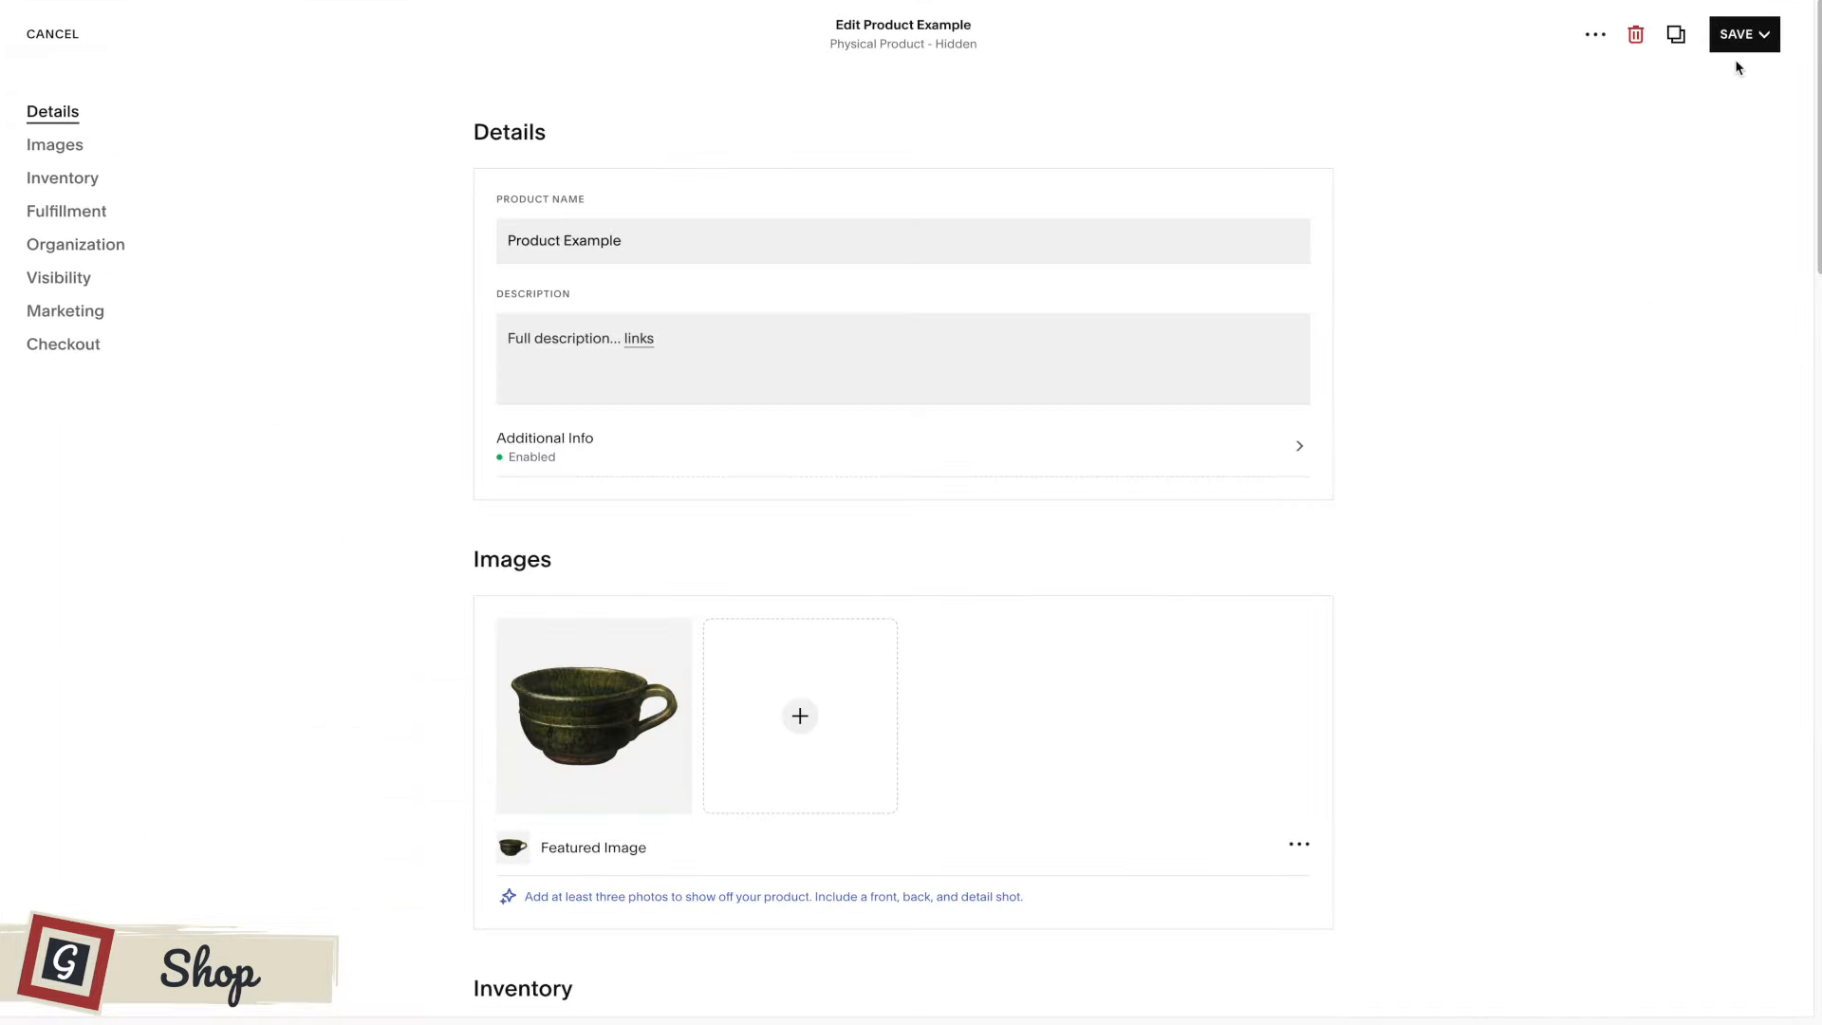
{"action": "left_click", "coordinate": [1727, 78]}
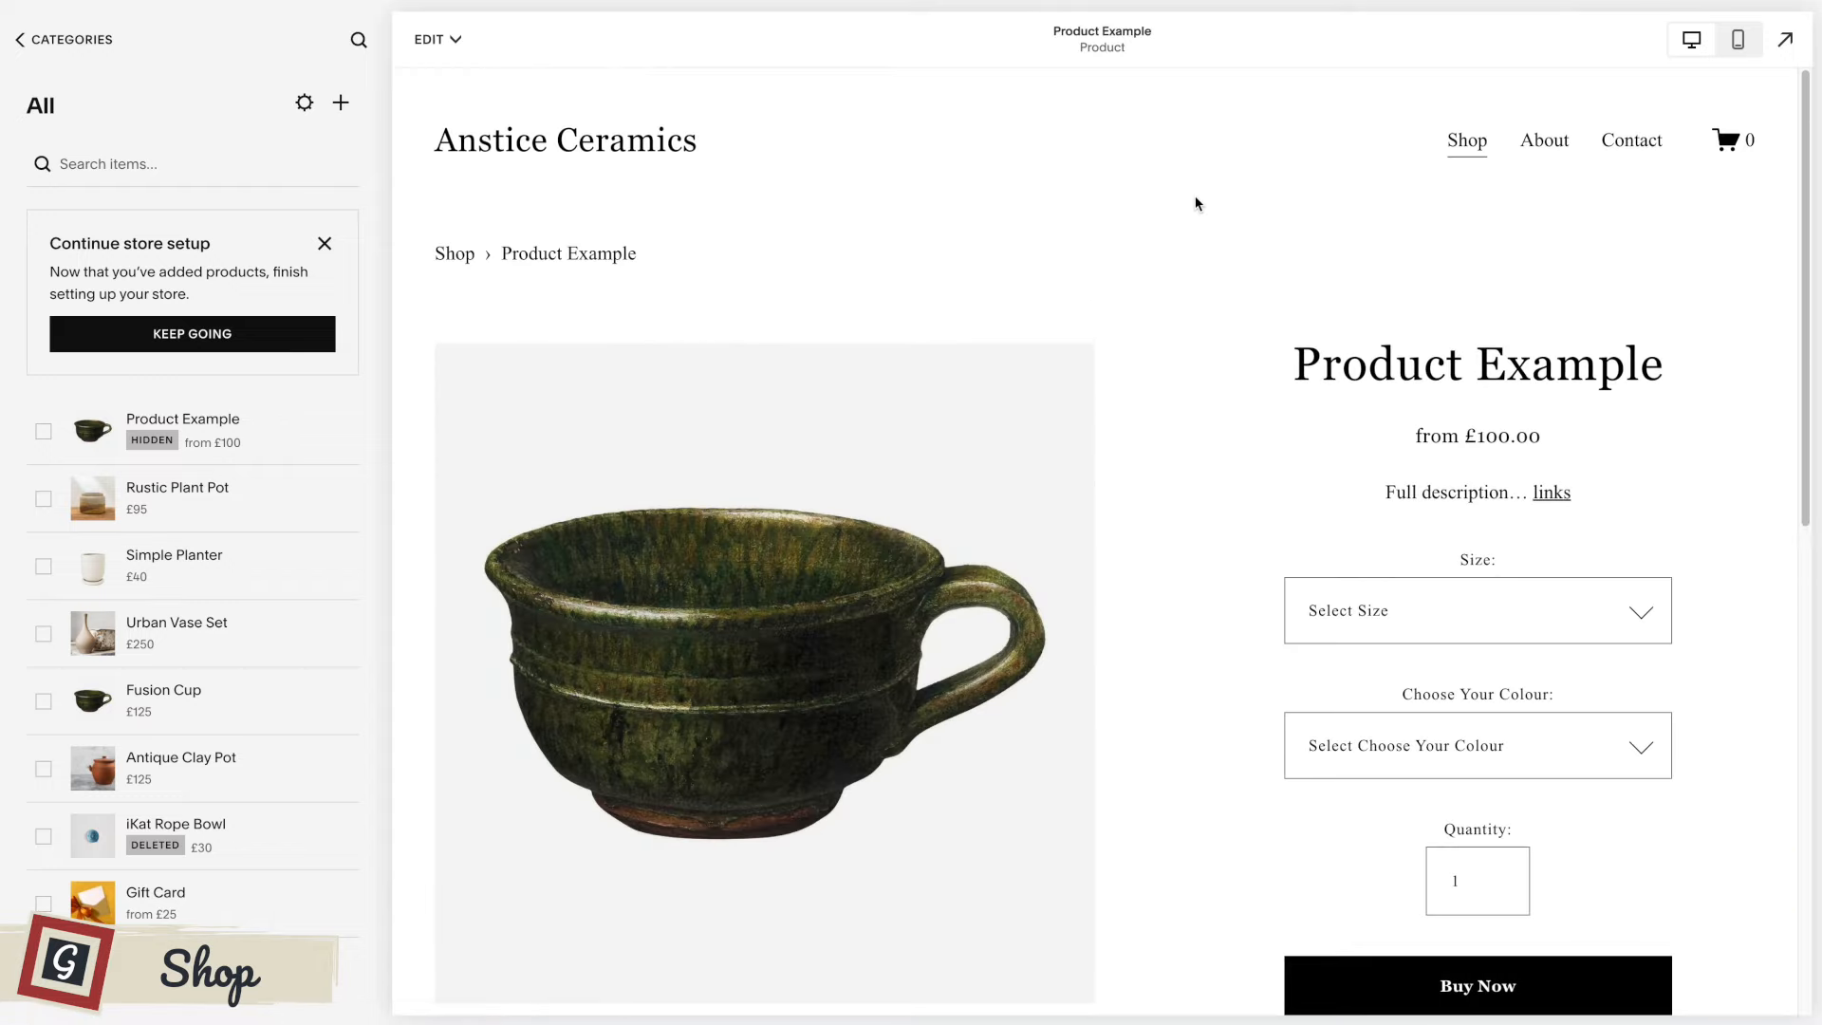
Examine the additional information section below the product details in the desktop page preview.
{"action": "scroll", "coordinate": [1194, 203], "scroll_direction": "down", "scroll_amount": 5}
{"action": "scroll", "coordinate": [1195, 203], "scroll_direction": "down", "scroll_amount": 4}
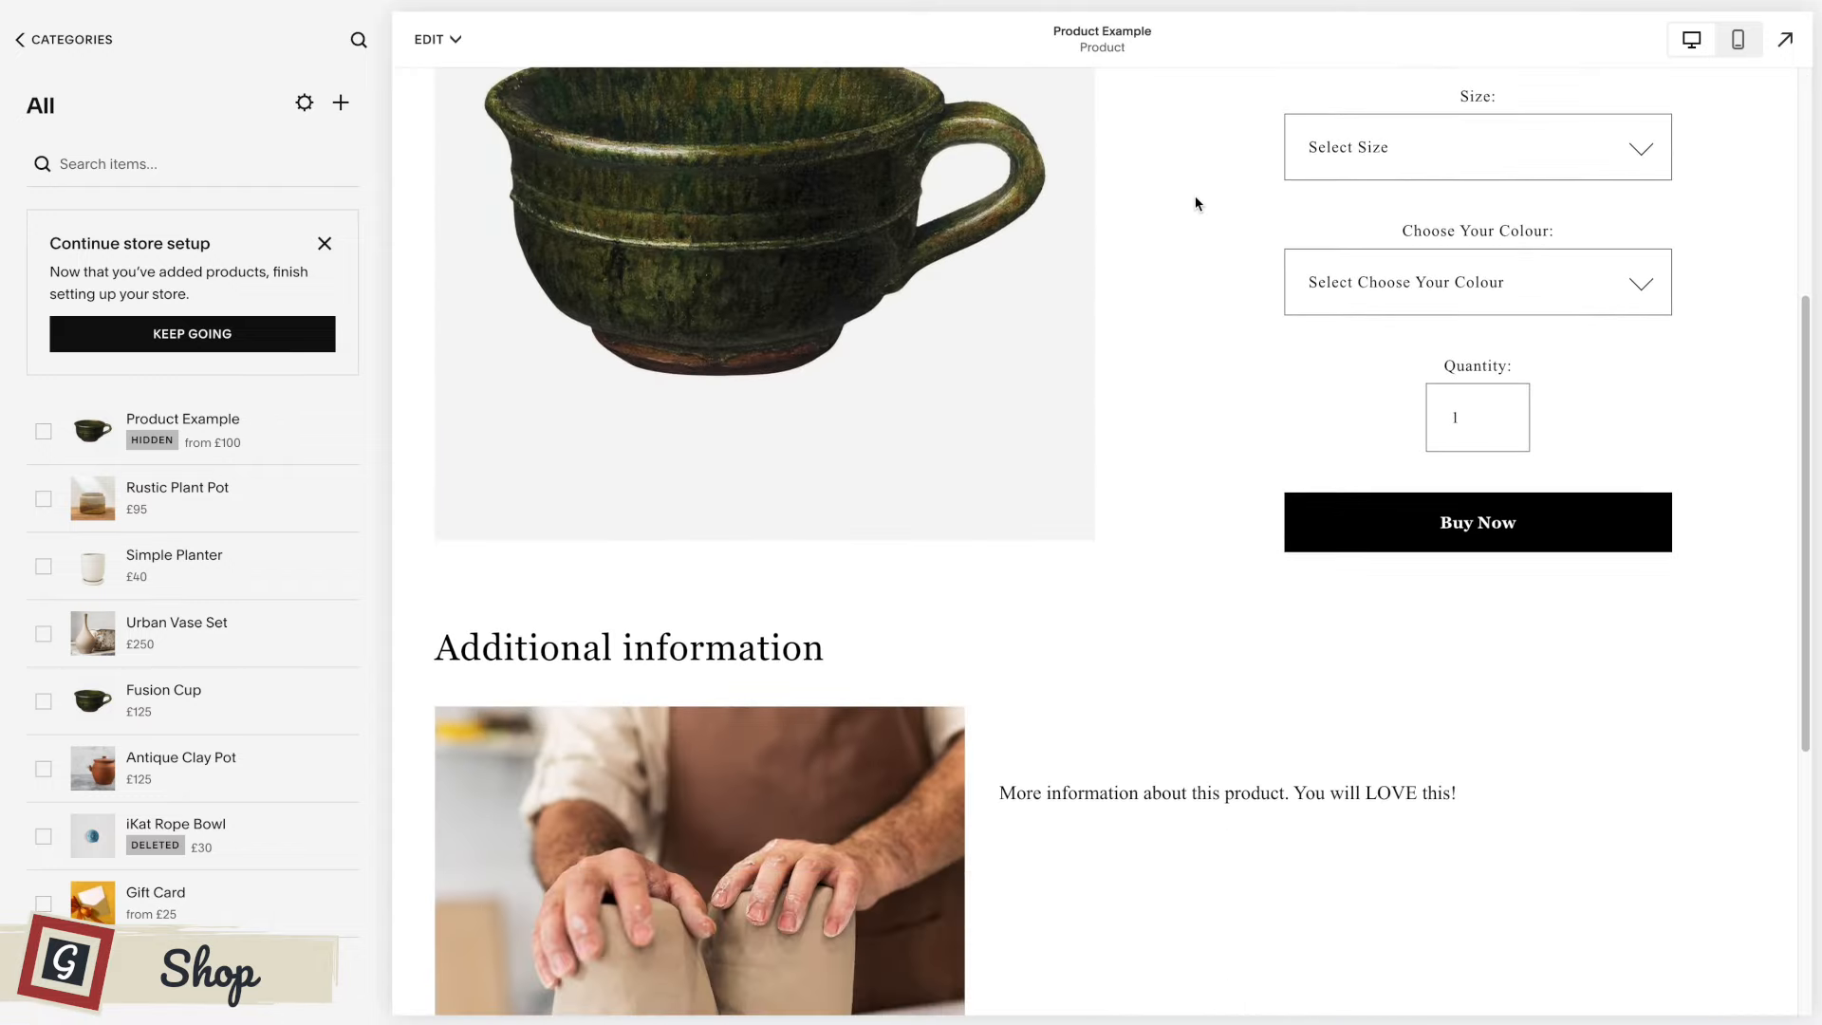
{"action": "scroll", "coordinate": [1194, 203], "scroll_direction": "down", "scroll_amount": 2}
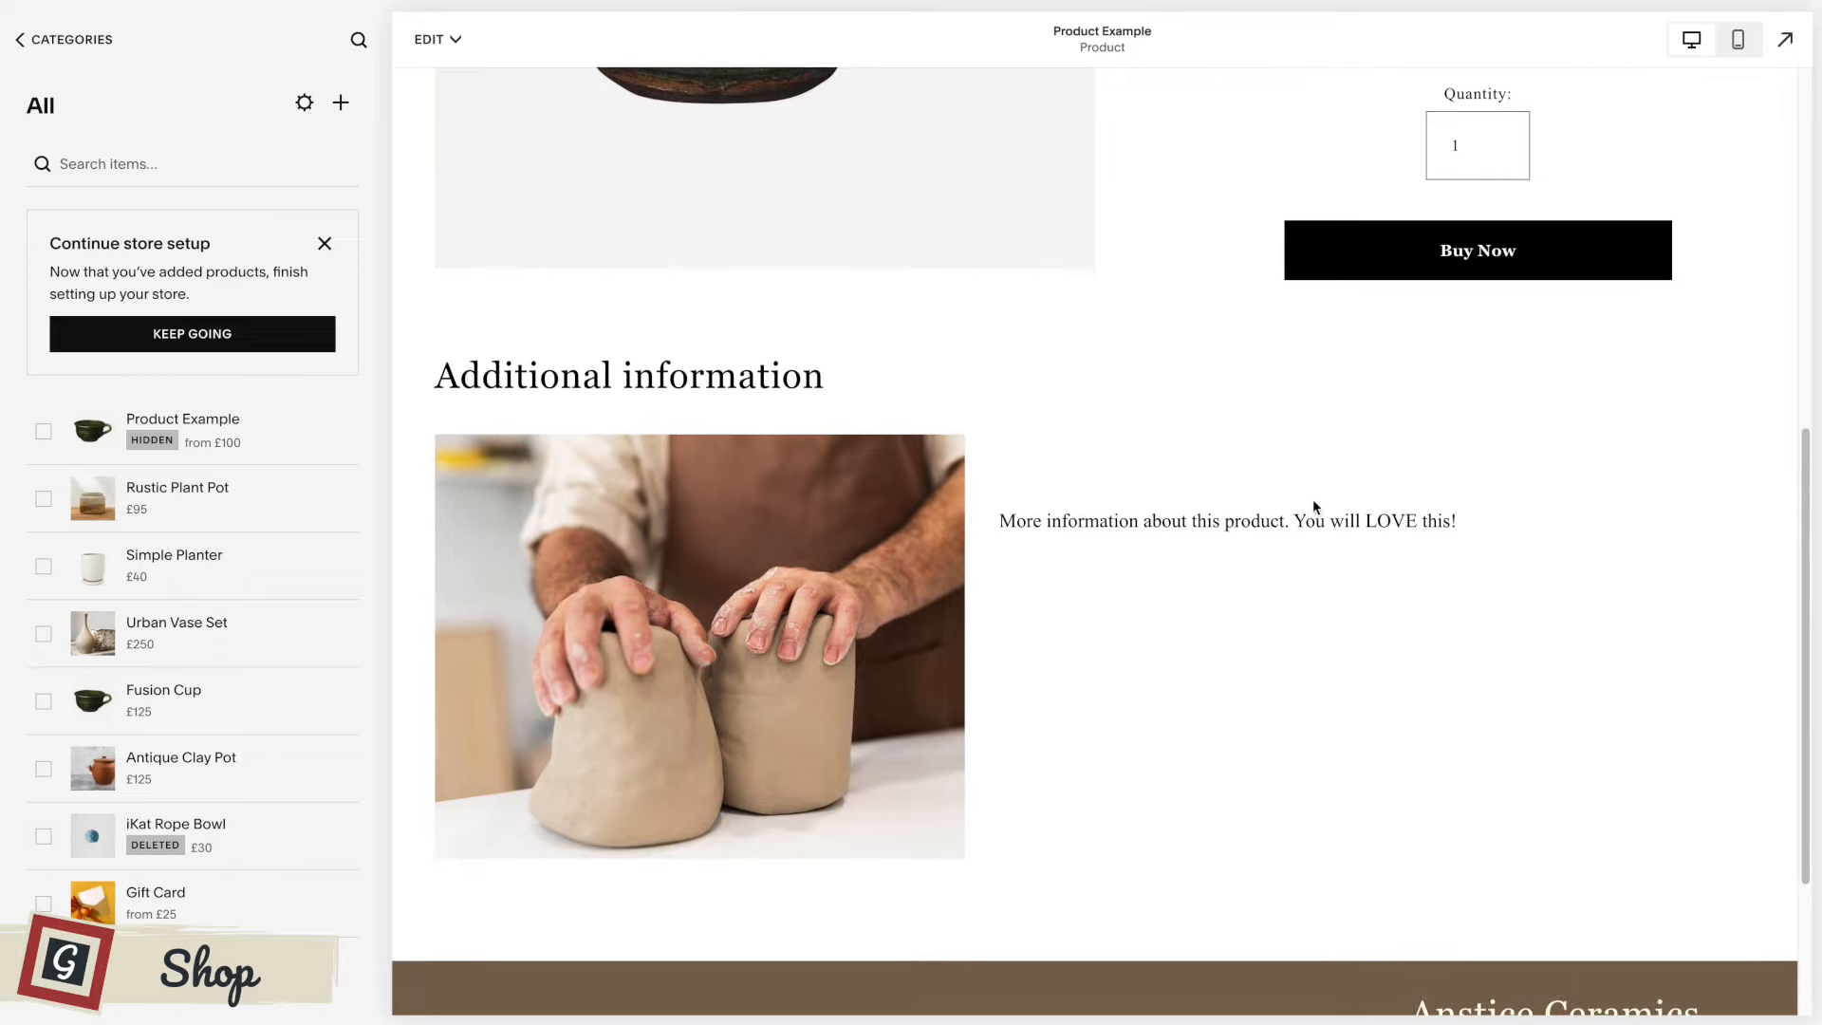
{"action": "scroll", "coordinate": [1271, 455], "scroll_direction": "down", "scroll_amount": 3}
{"action": "scroll", "coordinate": [1195, 522], "scroll_direction": "up", "scroll_amount": 2}
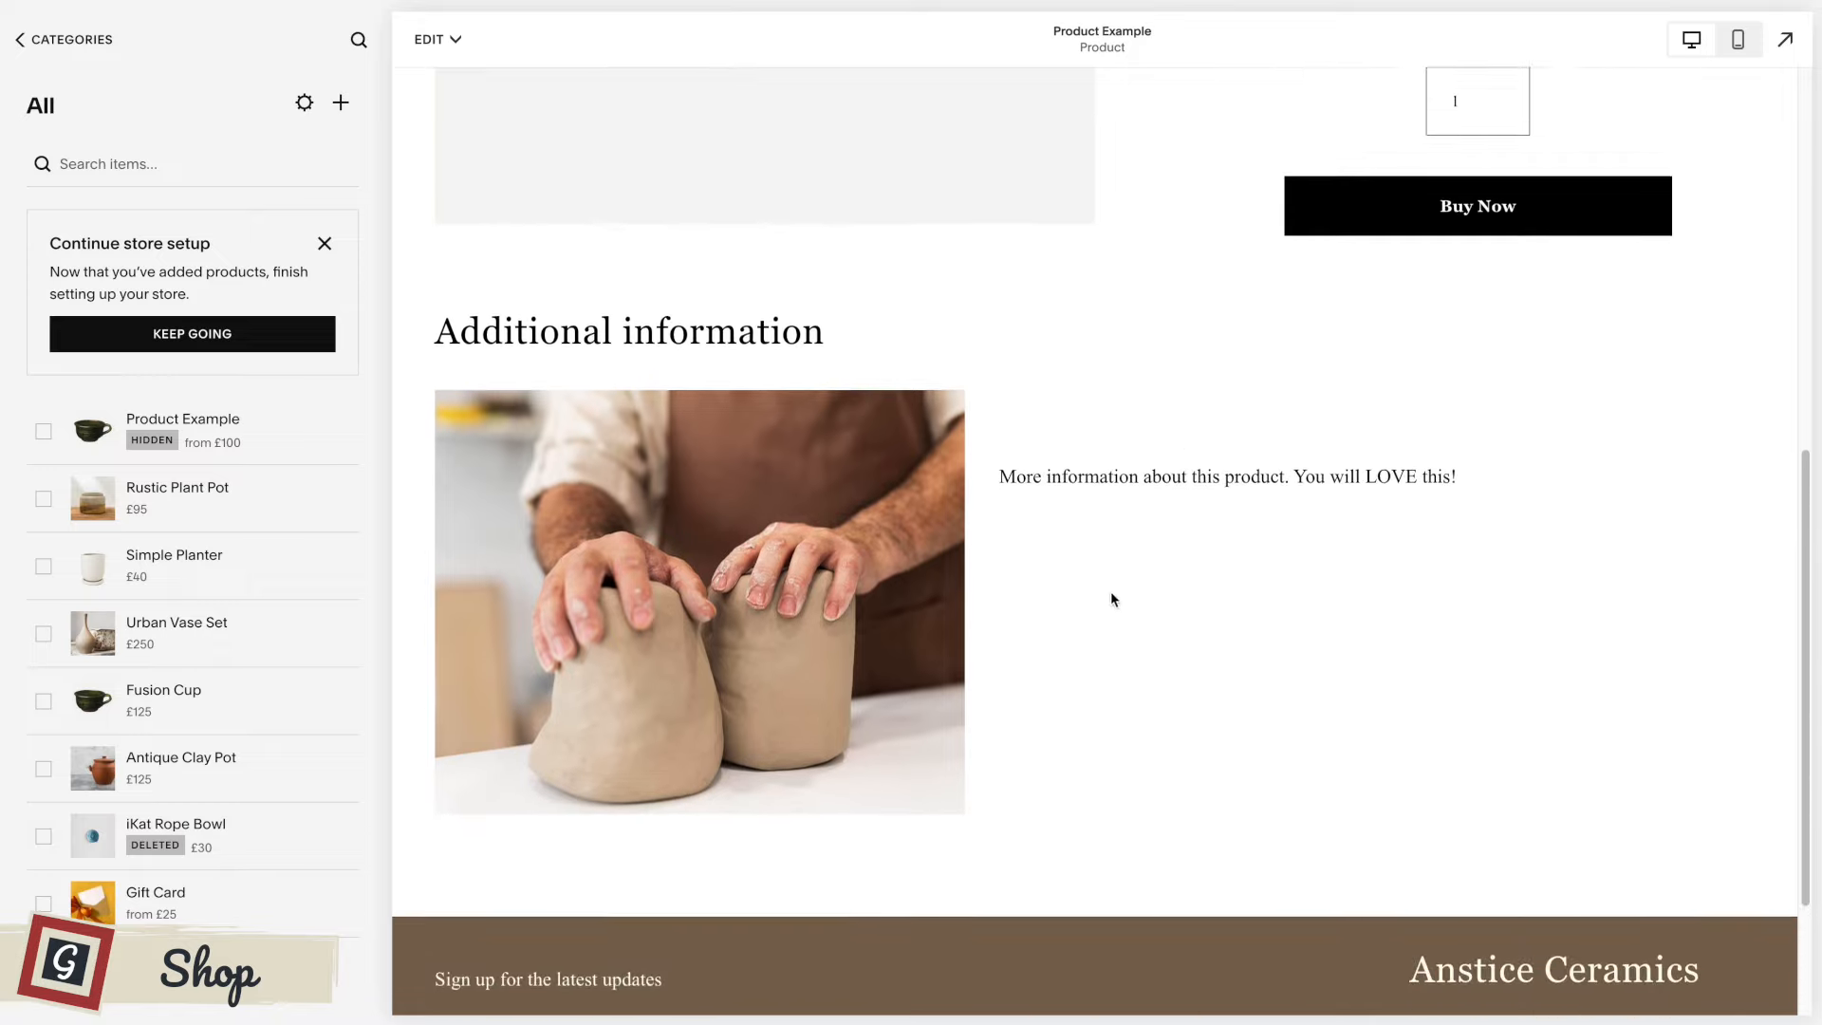
{"action": "scroll", "coordinate": [1255, 429], "scroll_direction": "up", "scroll_amount": 1}
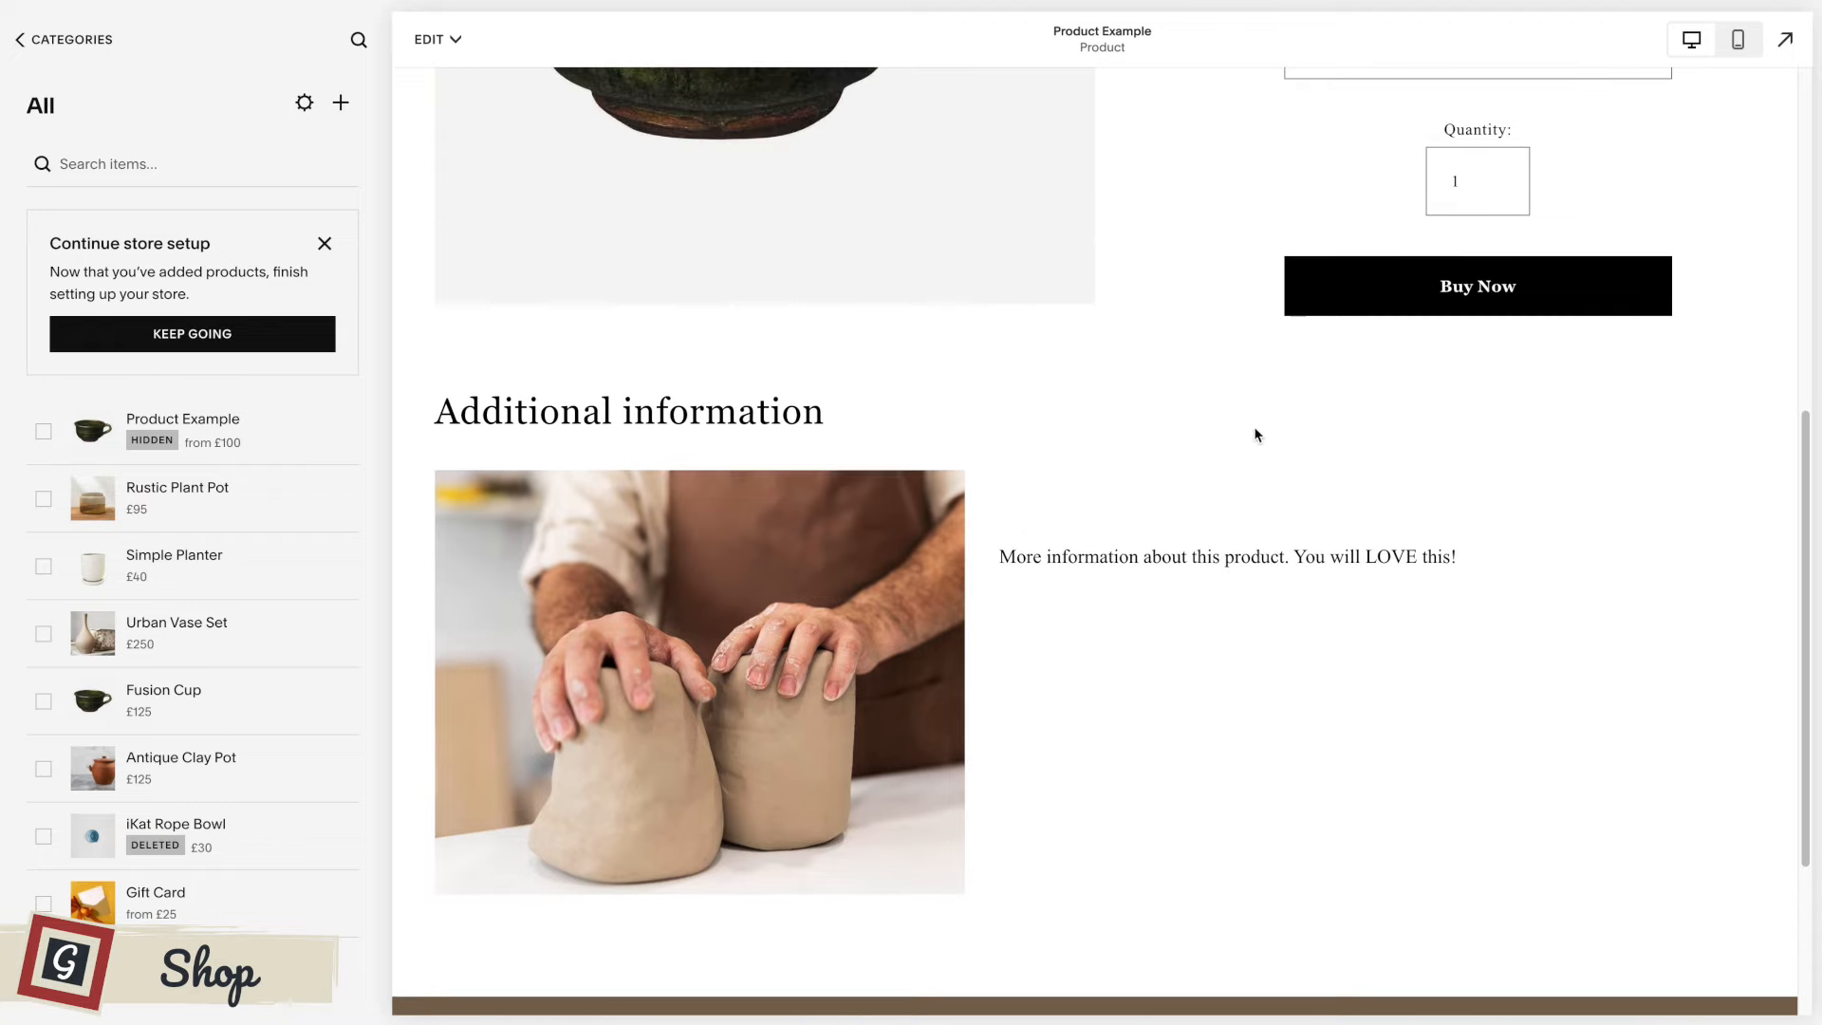
{"action": "scroll", "coordinate": [1341, 500], "scroll_direction": "up", "scroll_amount": 3}
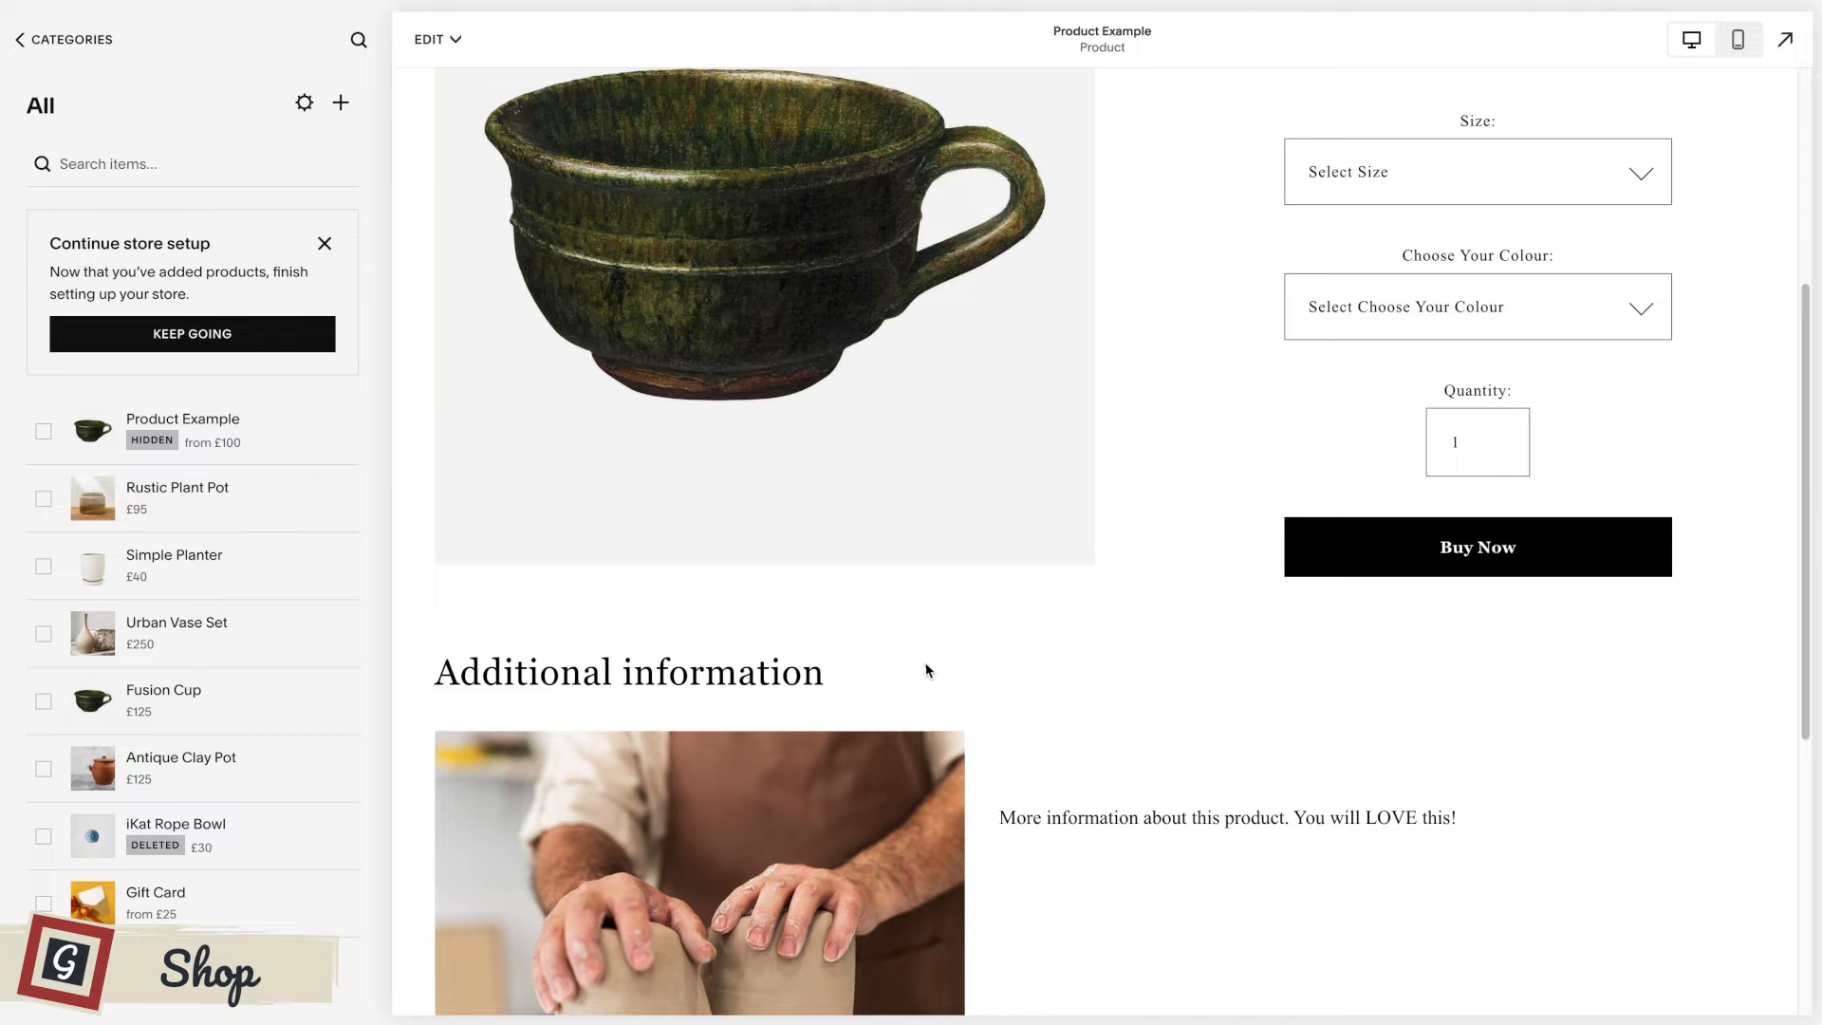
{"action": "scroll", "coordinate": [1005, 671], "scroll_direction": "up", "scroll_amount": 2}
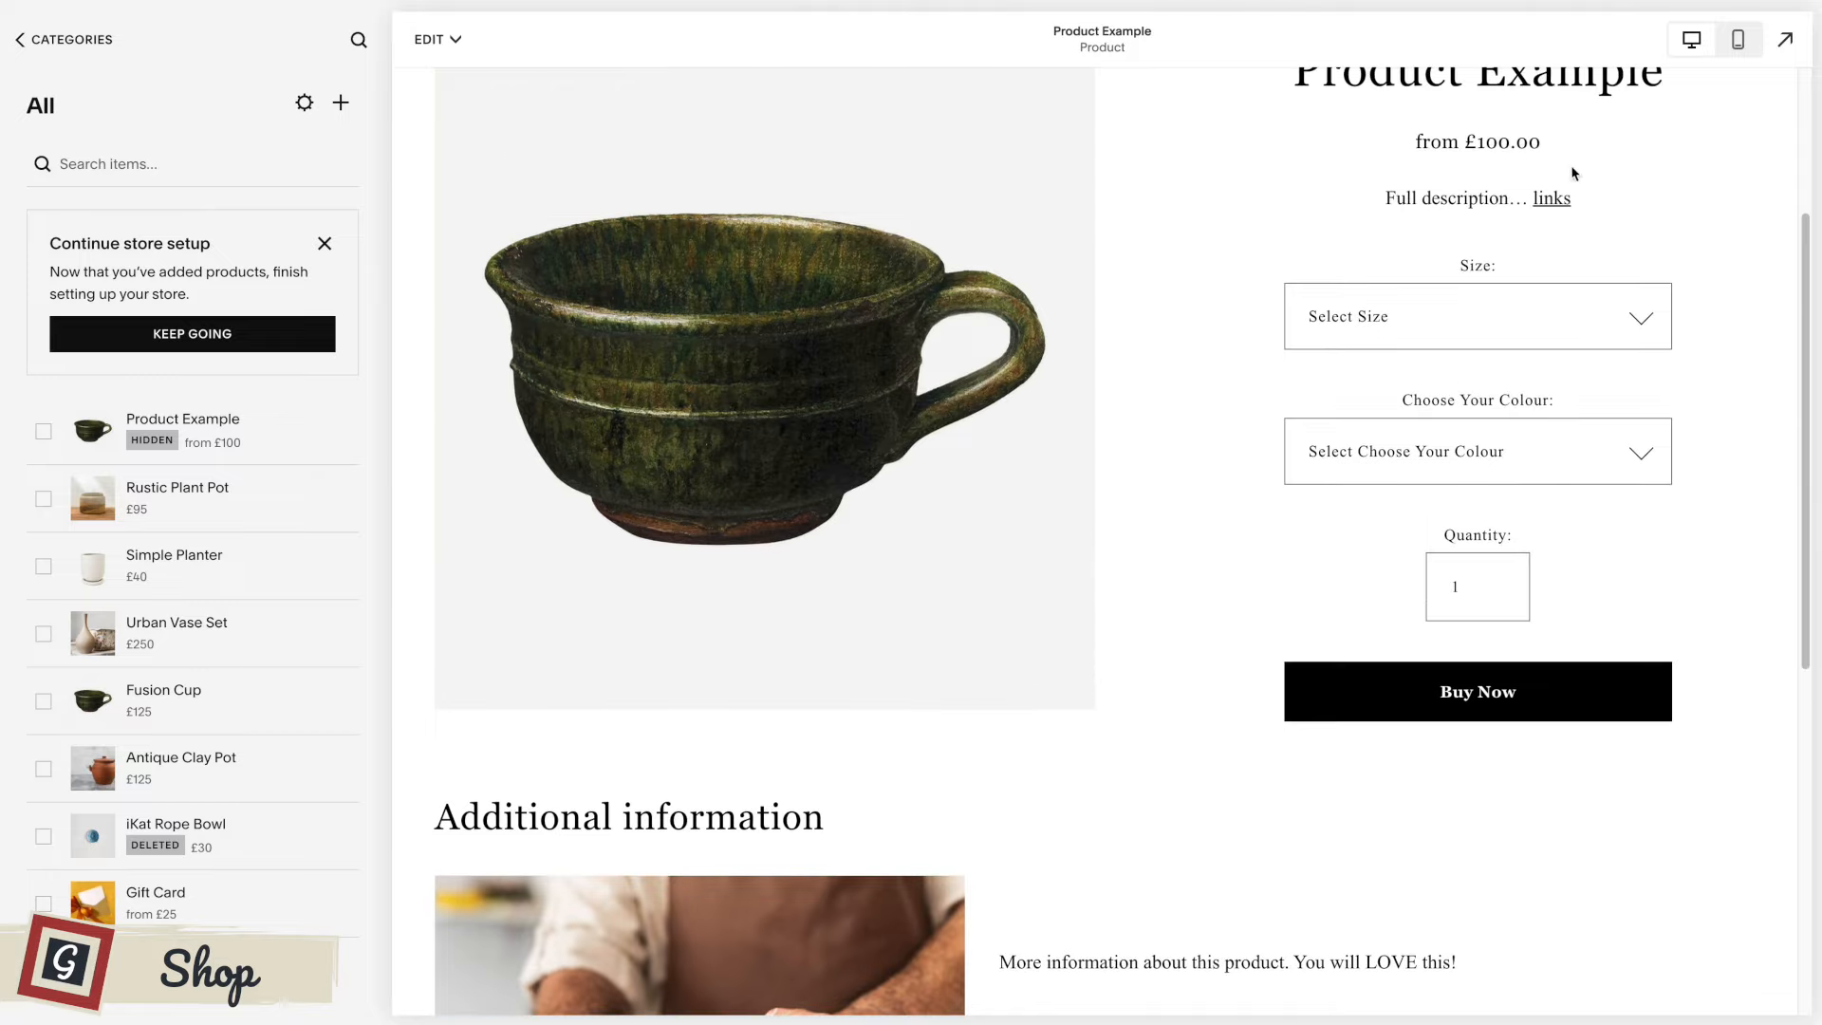
Examine the product page in the mobile preview from its header to the additional information, and return to the desktop preview.
{"action": "left_click", "coordinate": [1735, 39]}
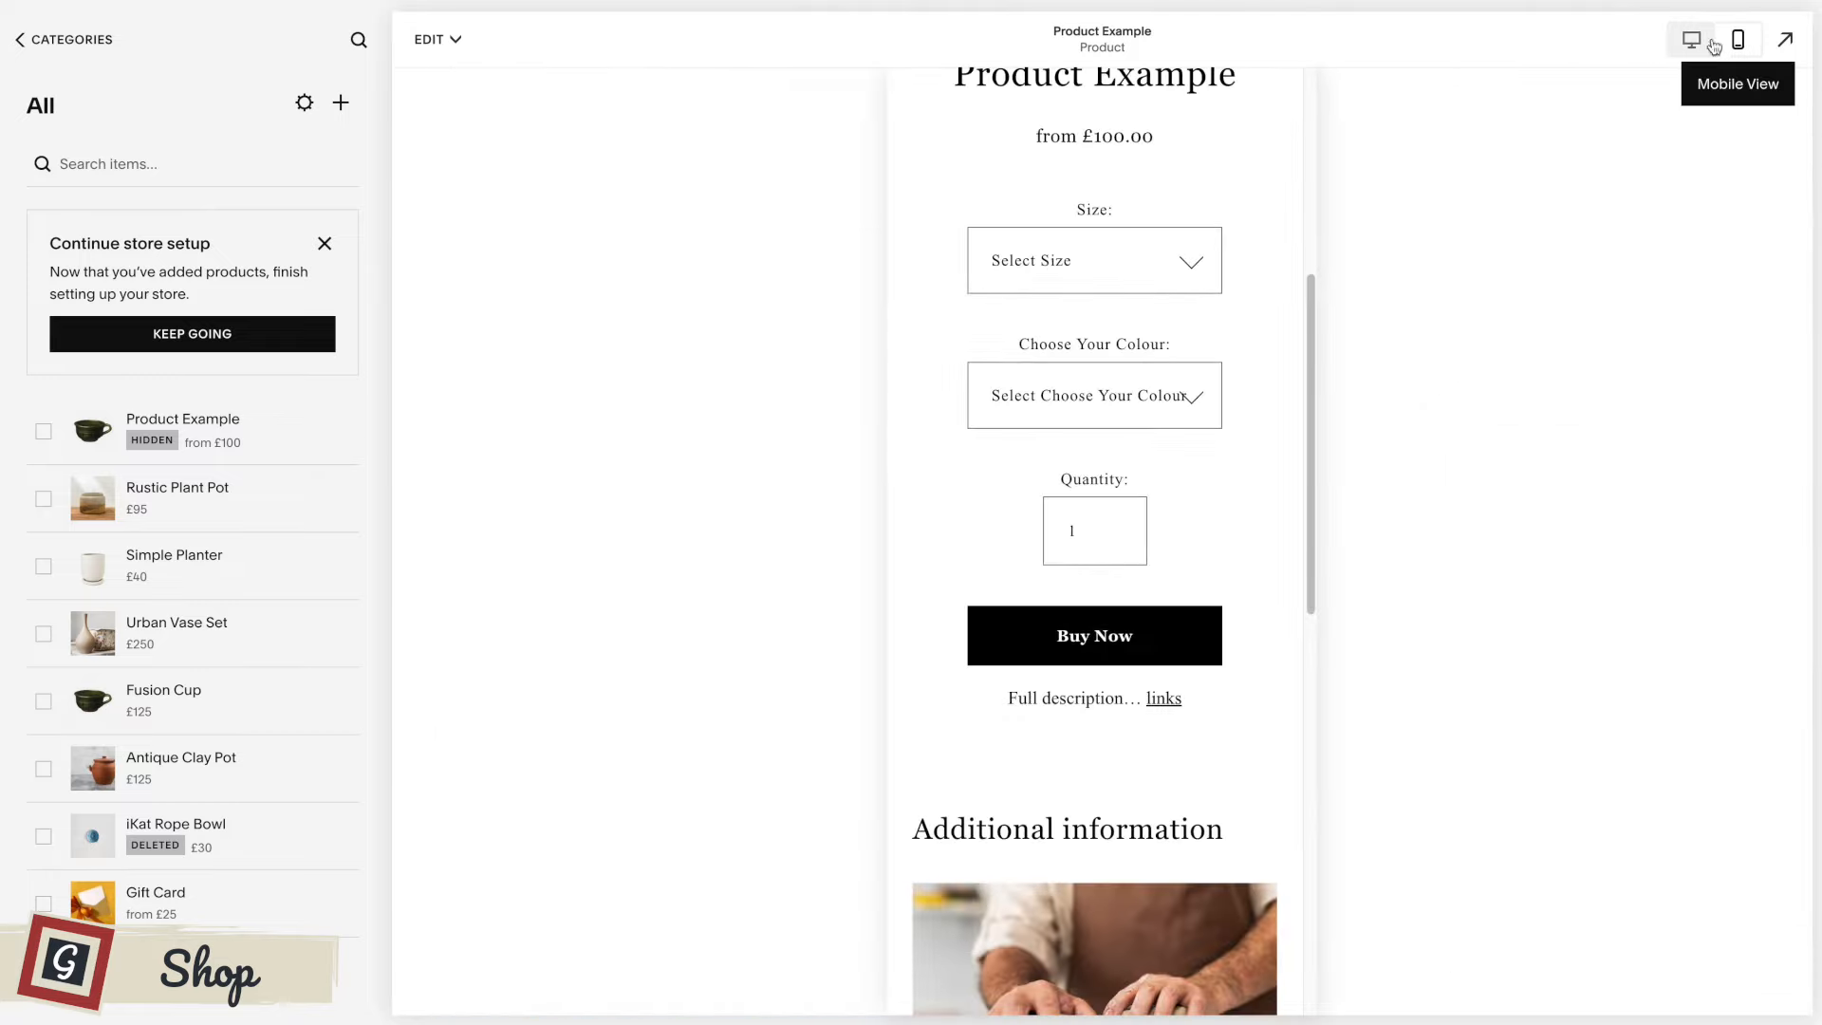
{"action": "scroll", "coordinate": [1201, 291], "scroll_direction": "up", "scroll_amount": 5}
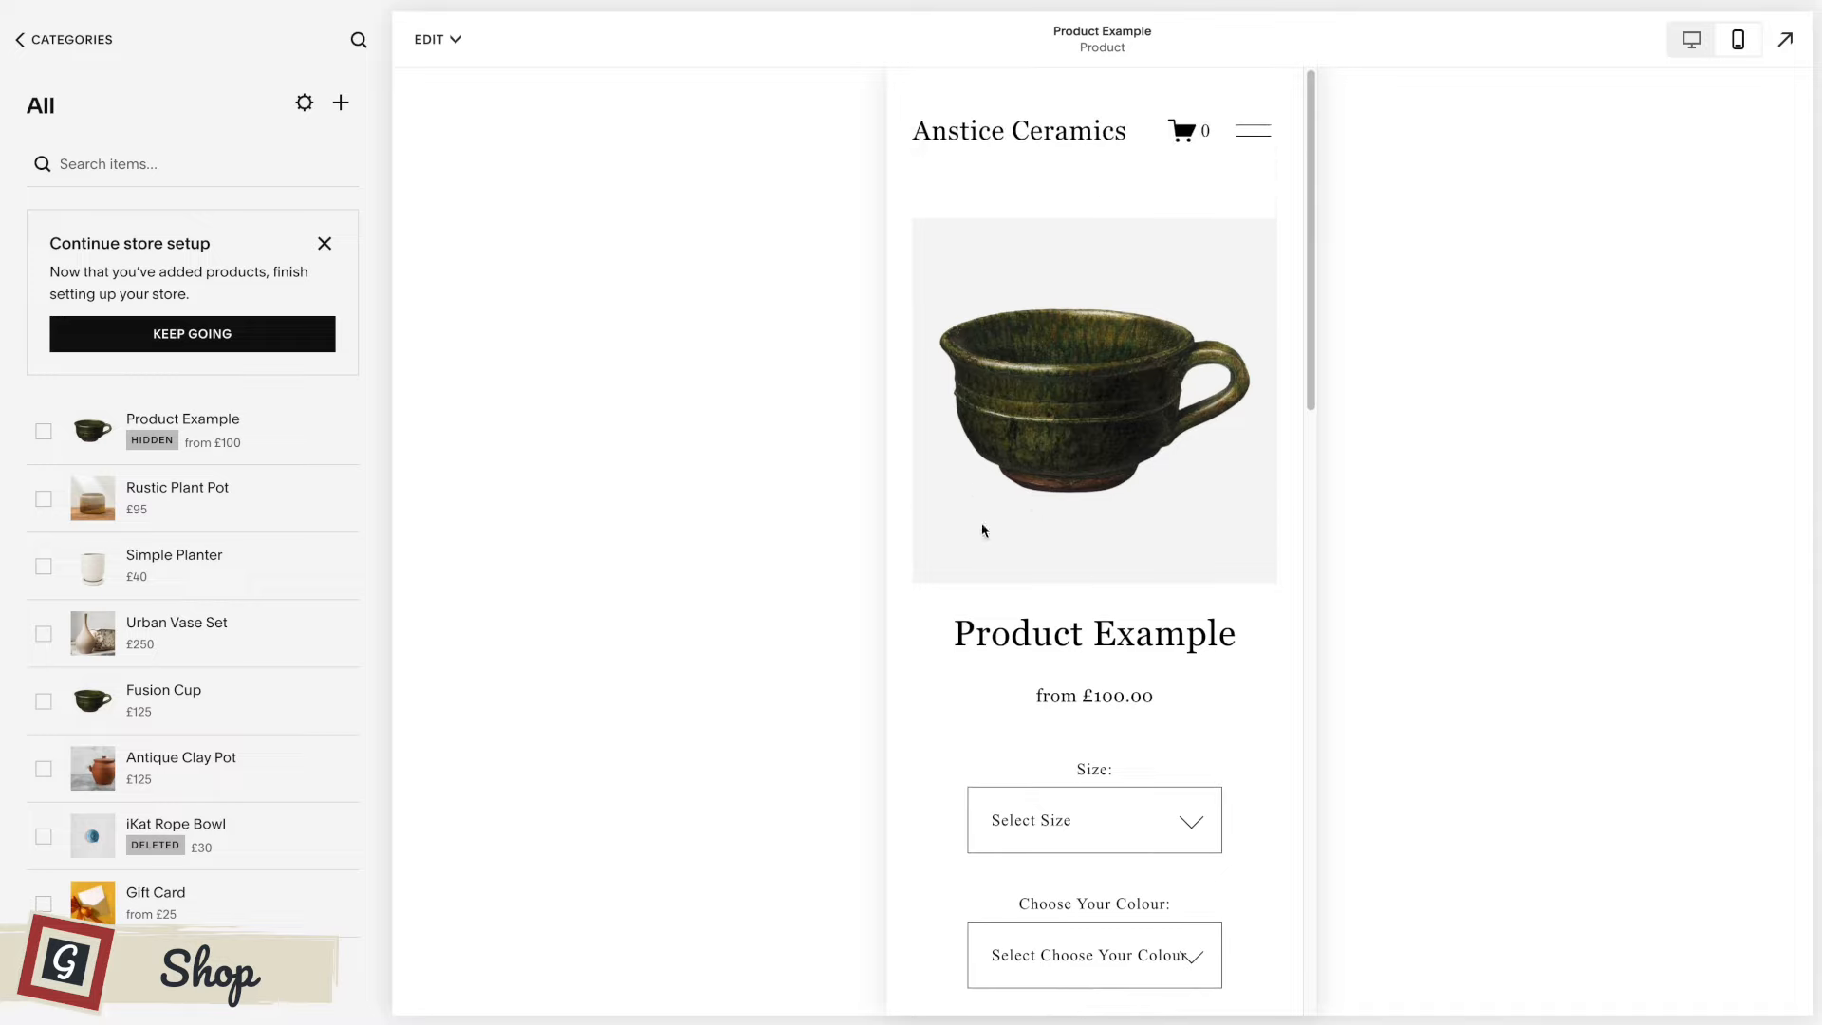
{"action": "scroll", "coordinate": [1107, 566], "scroll_direction": "down", "scroll_amount": 1}
{"action": "scroll", "coordinate": [1107, 561], "scroll_direction": "up", "scroll_amount": 1}
{"action": "scroll", "coordinate": [1106, 565], "scroll_direction": "down", "scroll_amount": 7}
{"action": "scroll", "coordinate": [1107, 567], "scroll_direction": "down", "scroll_amount": 5}
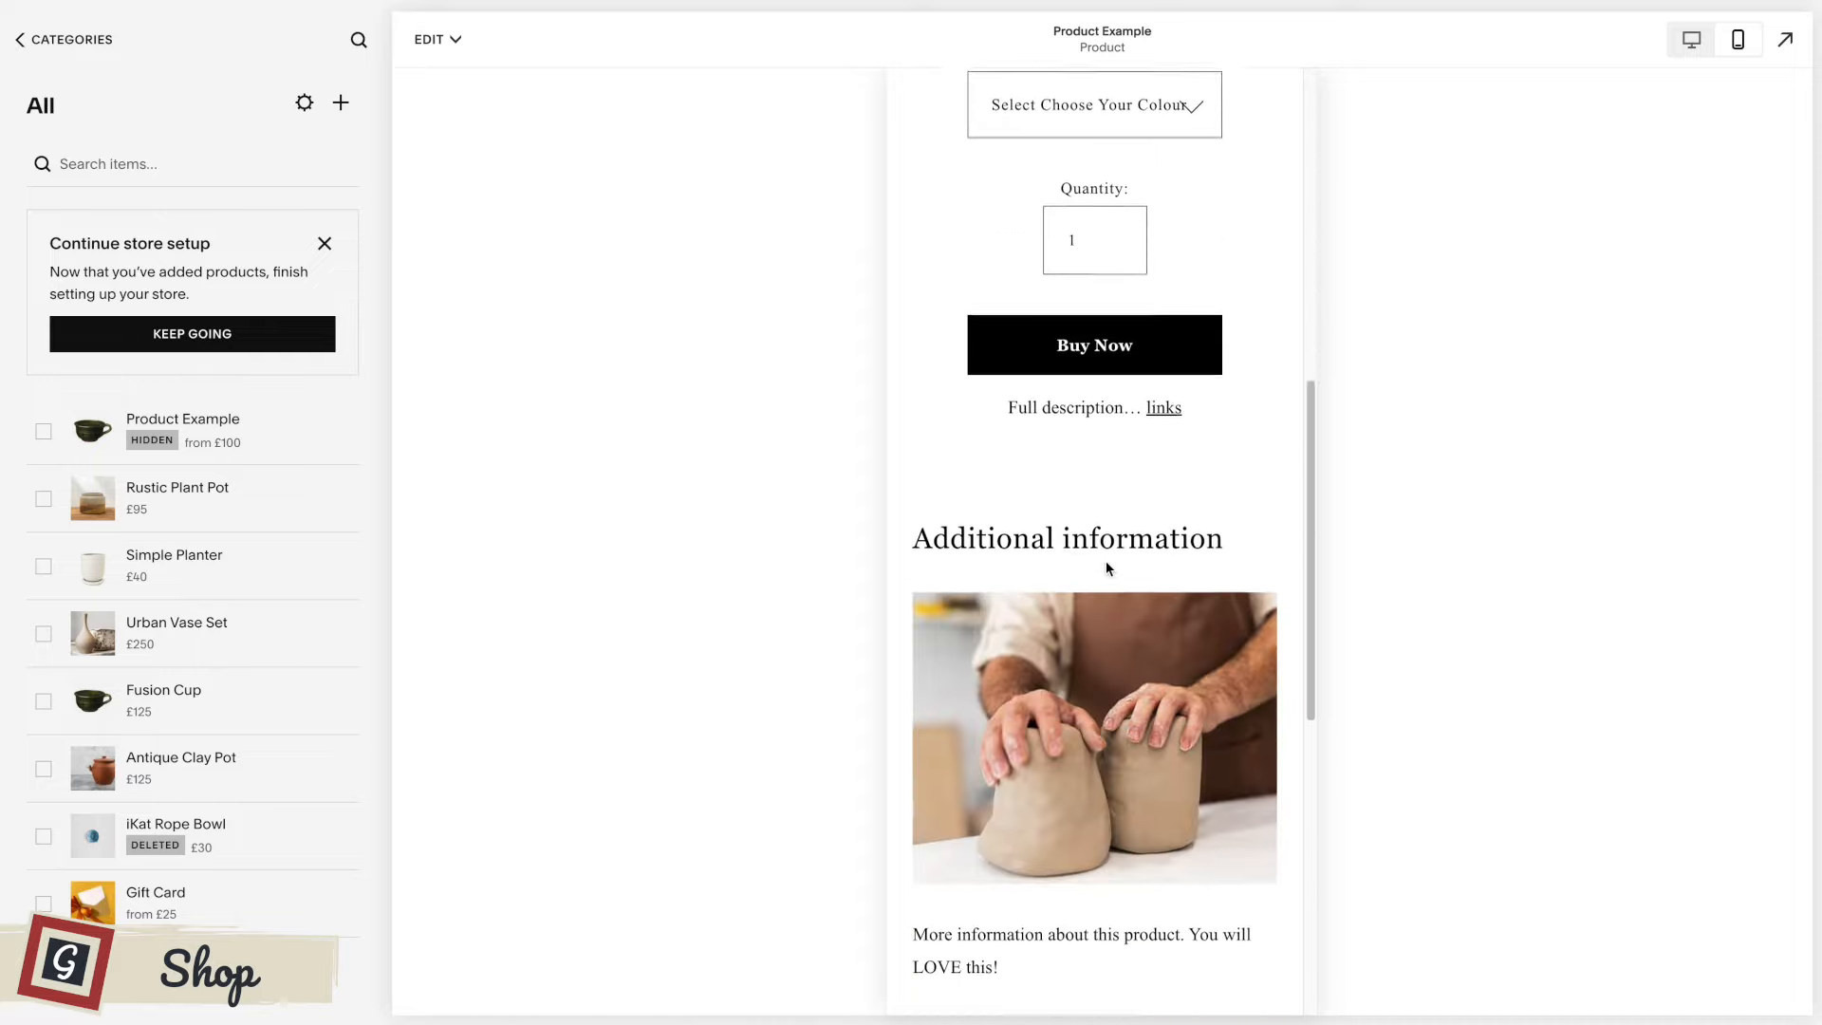
{"action": "scroll", "coordinate": [1107, 561], "scroll_direction": "up", "scroll_amount": 9}
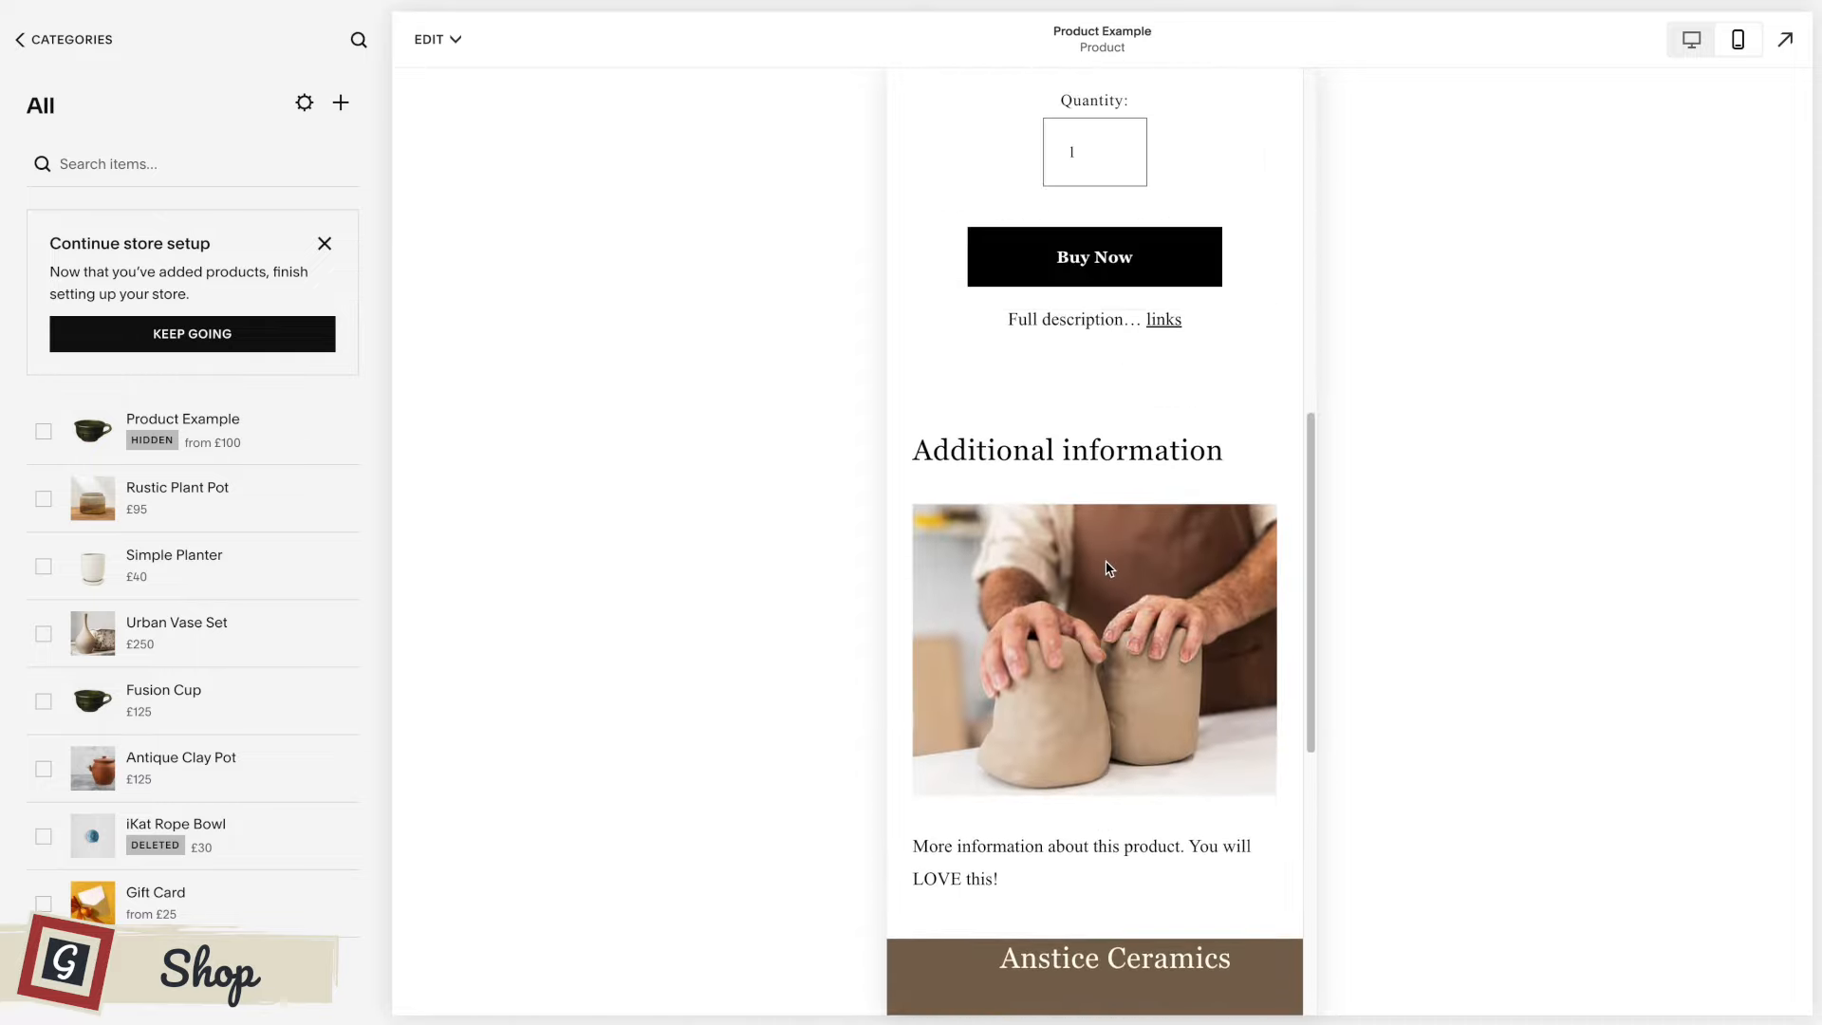
{"action": "scroll", "coordinate": [1106, 566], "scroll_direction": "up", "scroll_amount": 1}
{"action": "left_click", "coordinate": [1148, 596]}
{"action": "left_click", "coordinate": [1207, 530]}
{"action": "scroll", "coordinate": [1206, 532], "scroll_direction": "up", "scroll_amount": 3}
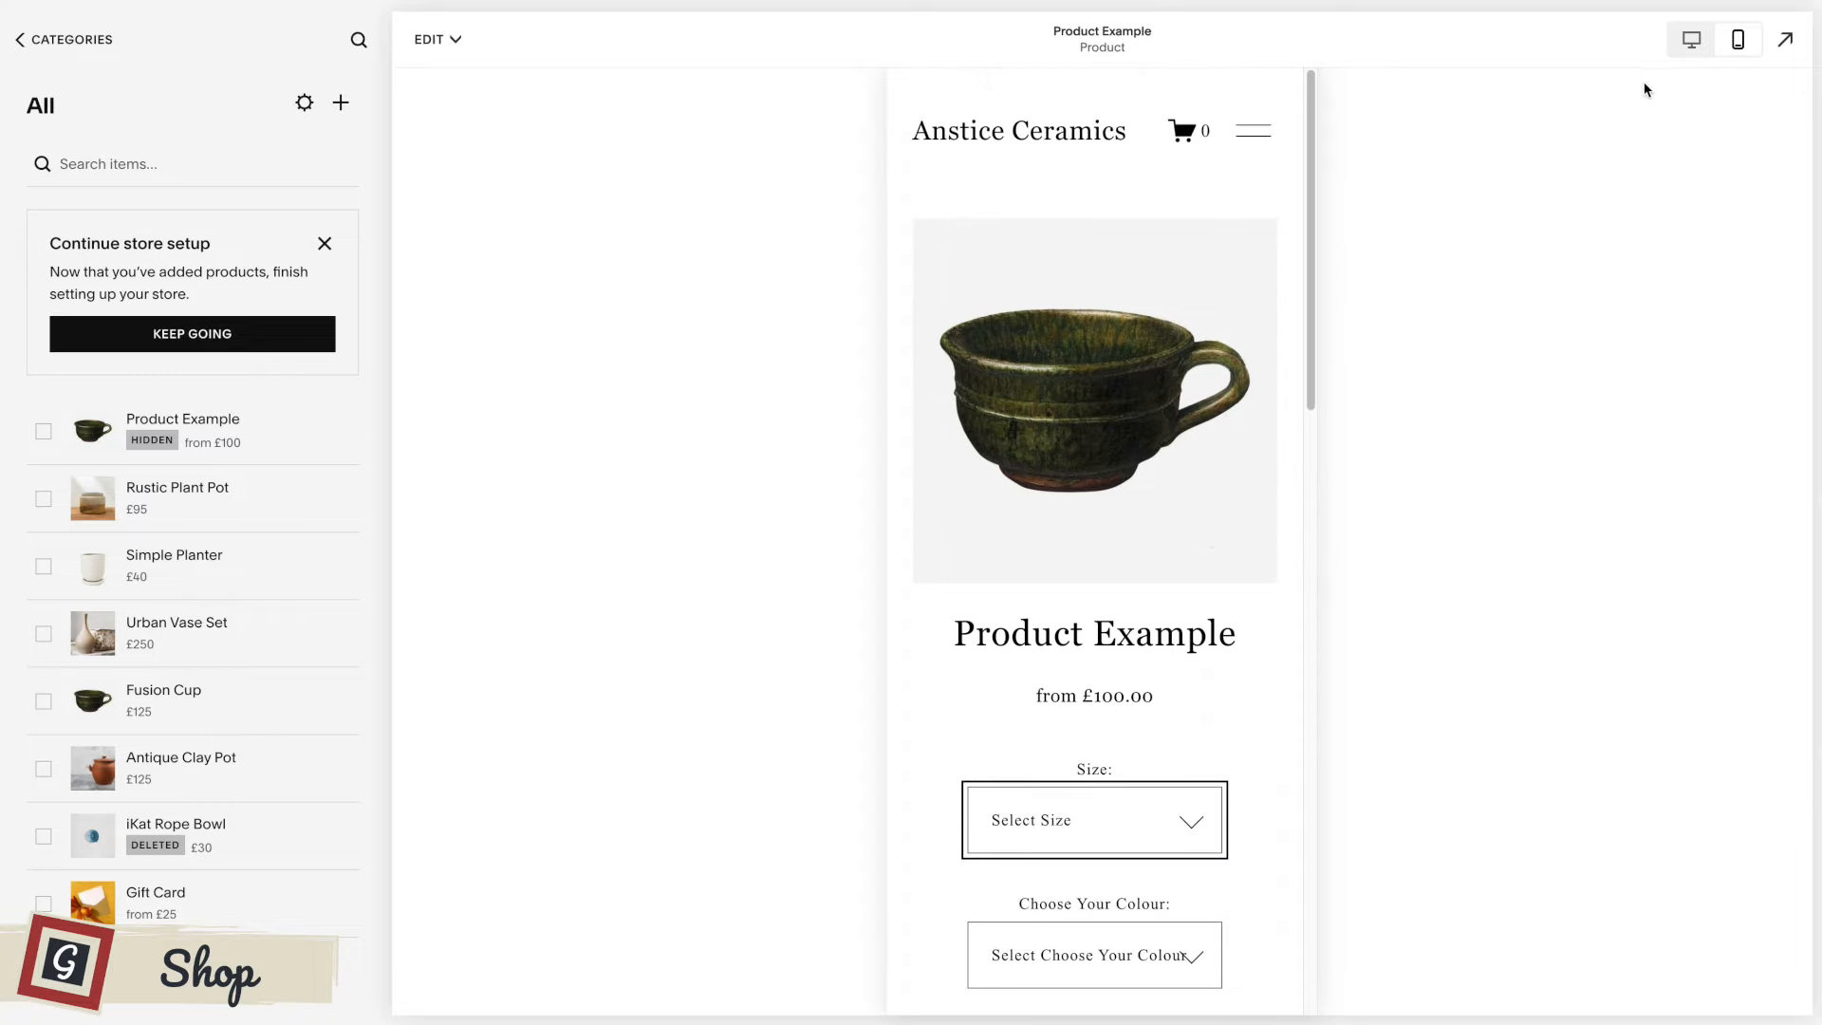
{"action": "left_click", "coordinate": [1688, 39]}
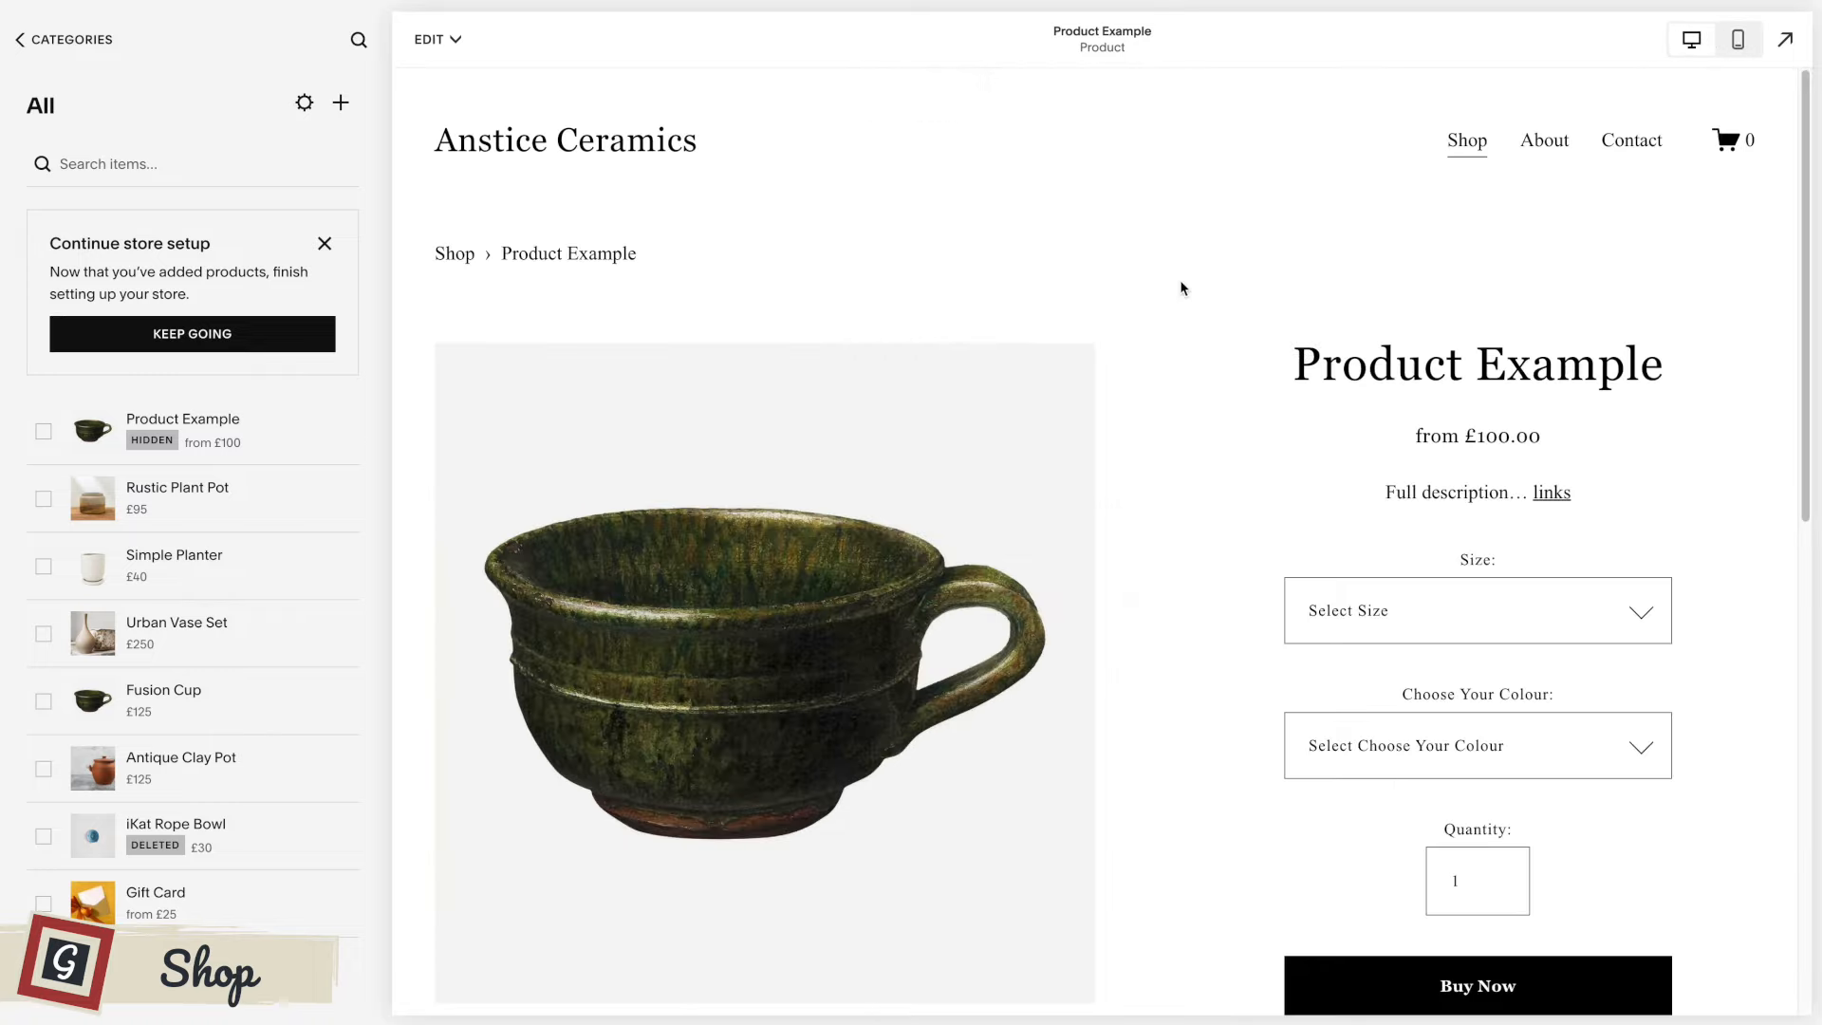
{"action": "scroll", "coordinate": [1181, 287], "scroll_direction": "down", "scroll_amount": 3}
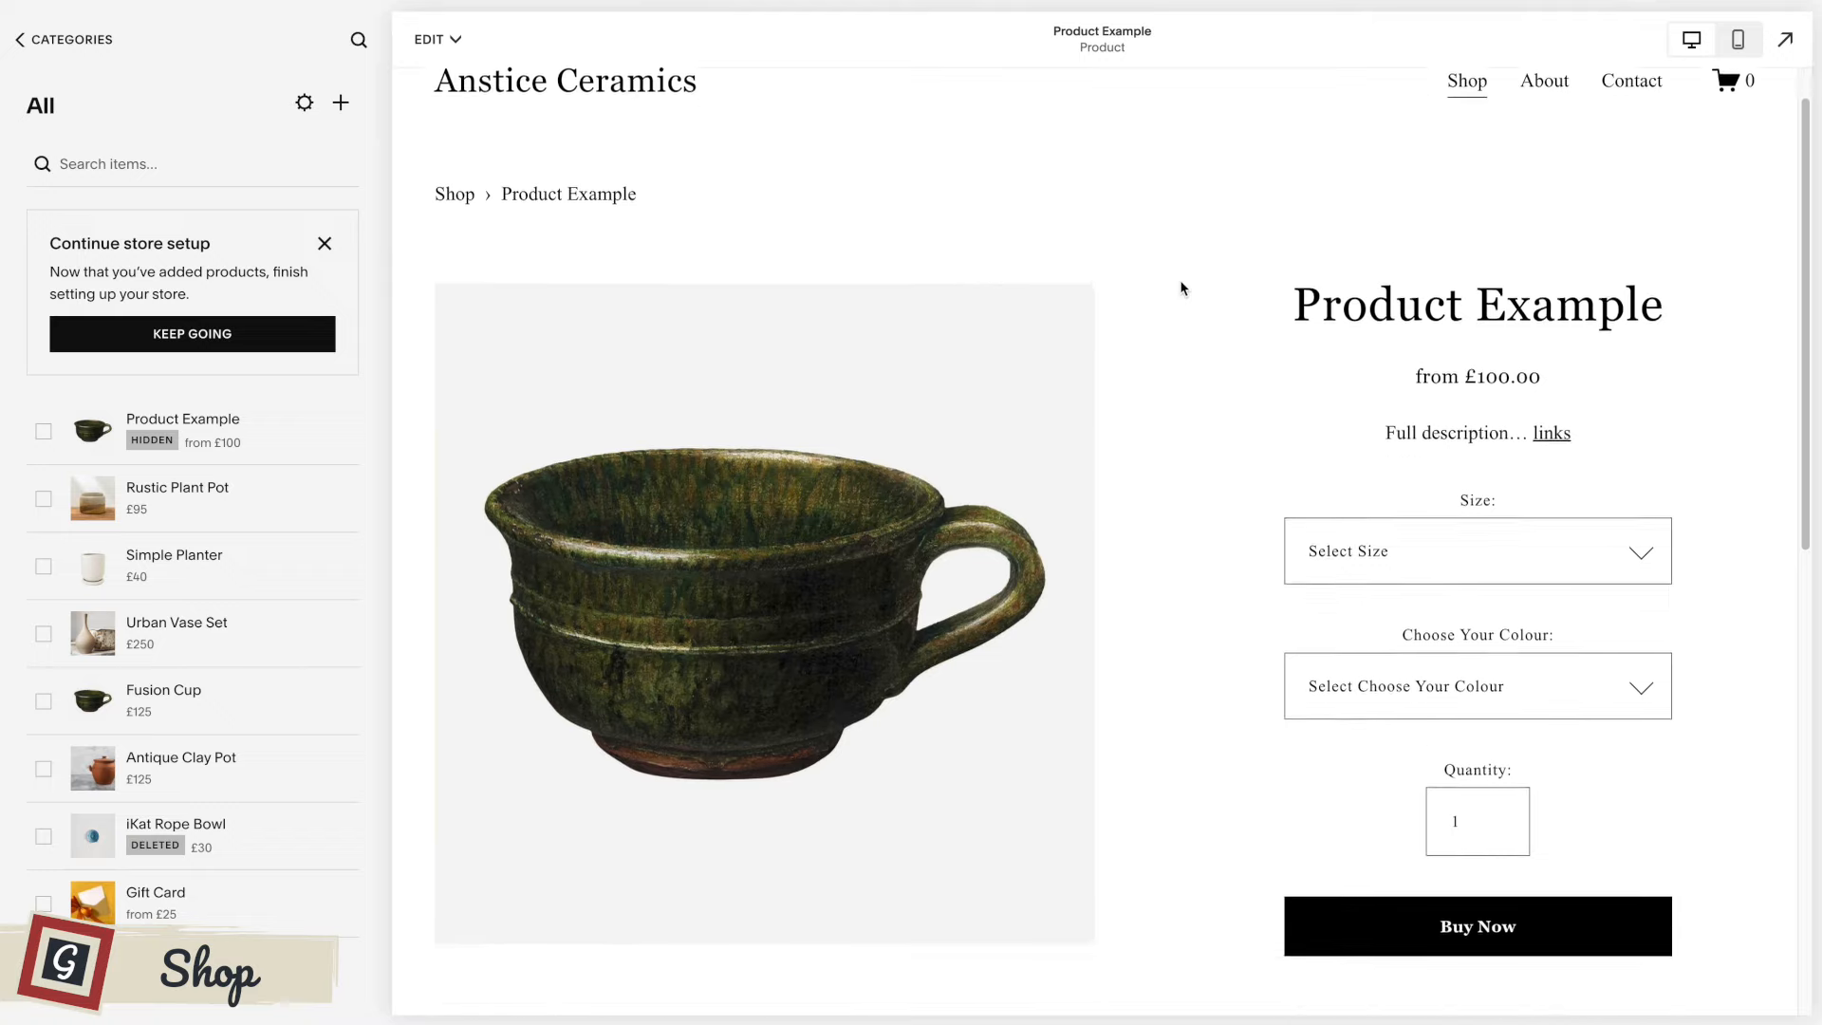
{"action": "scroll", "coordinate": [1069, 285], "scroll_direction": "up", "scroll_amount": 3}
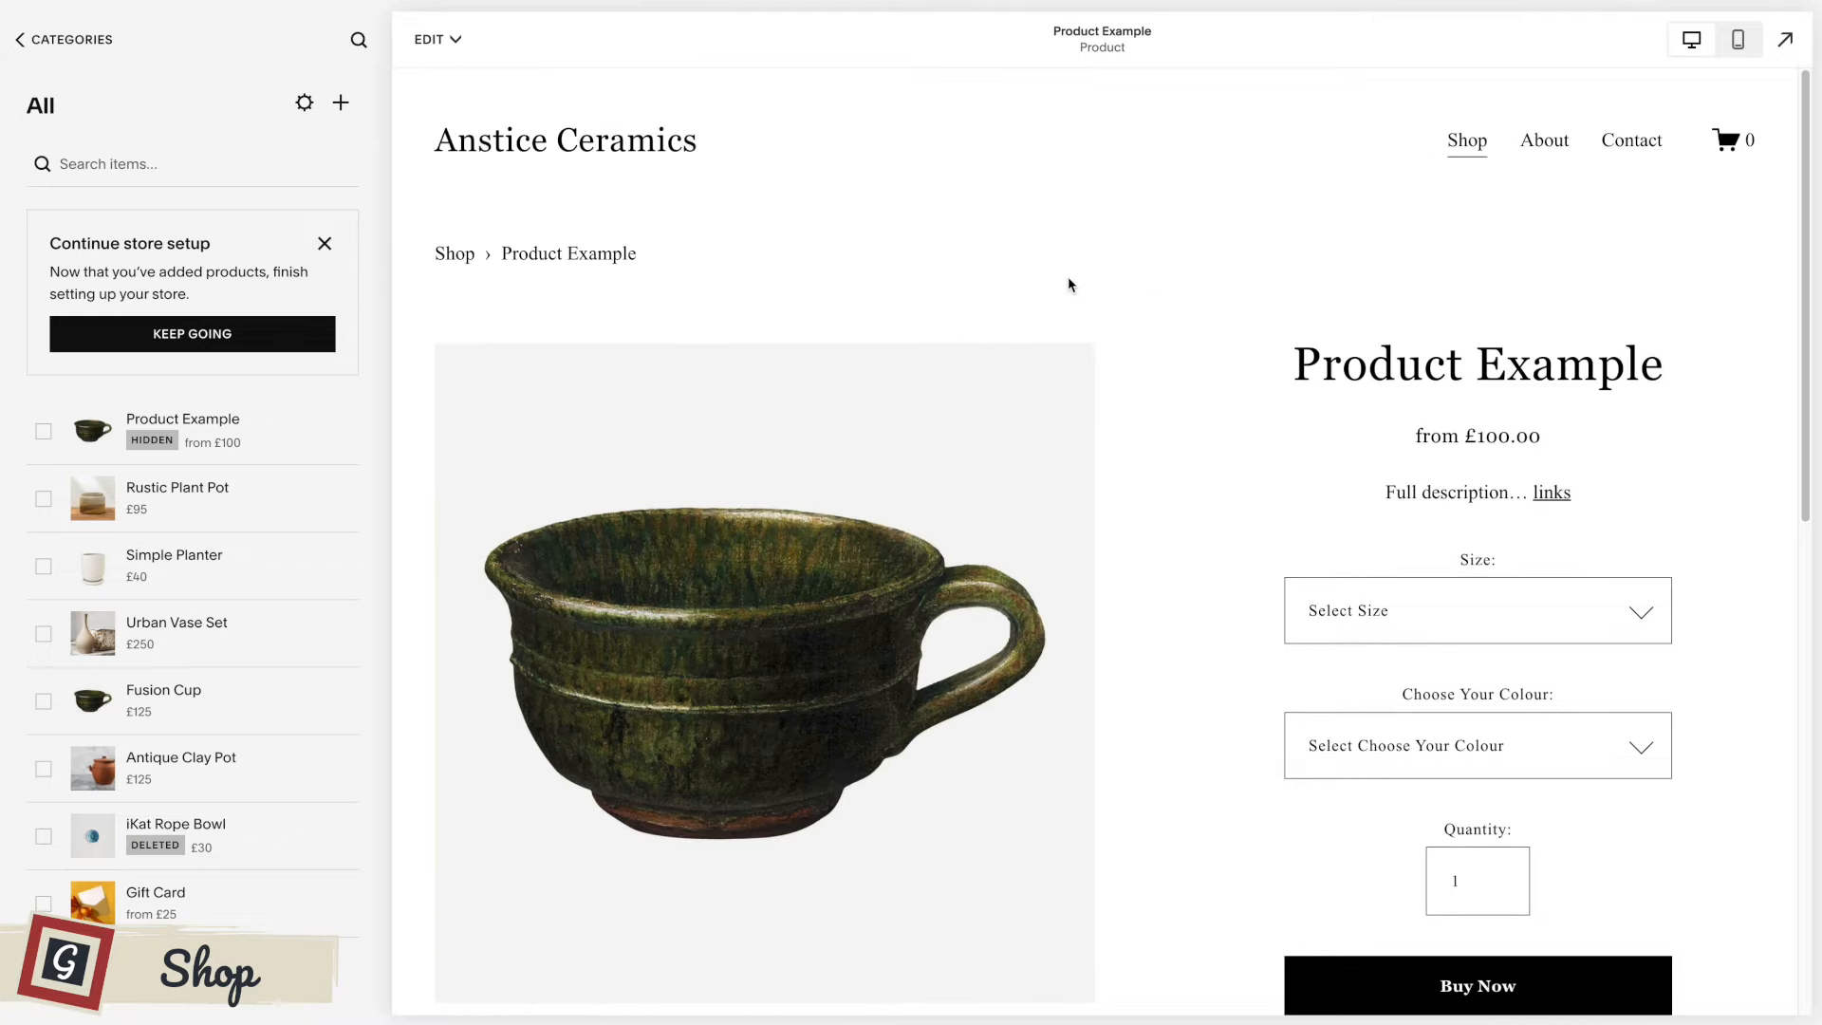
Leave the shop's product list for the main site menu and open Pages.
{"action": "left_click", "coordinate": [36, 42]}
{"action": "left_click", "coordinate": [52, 42]}
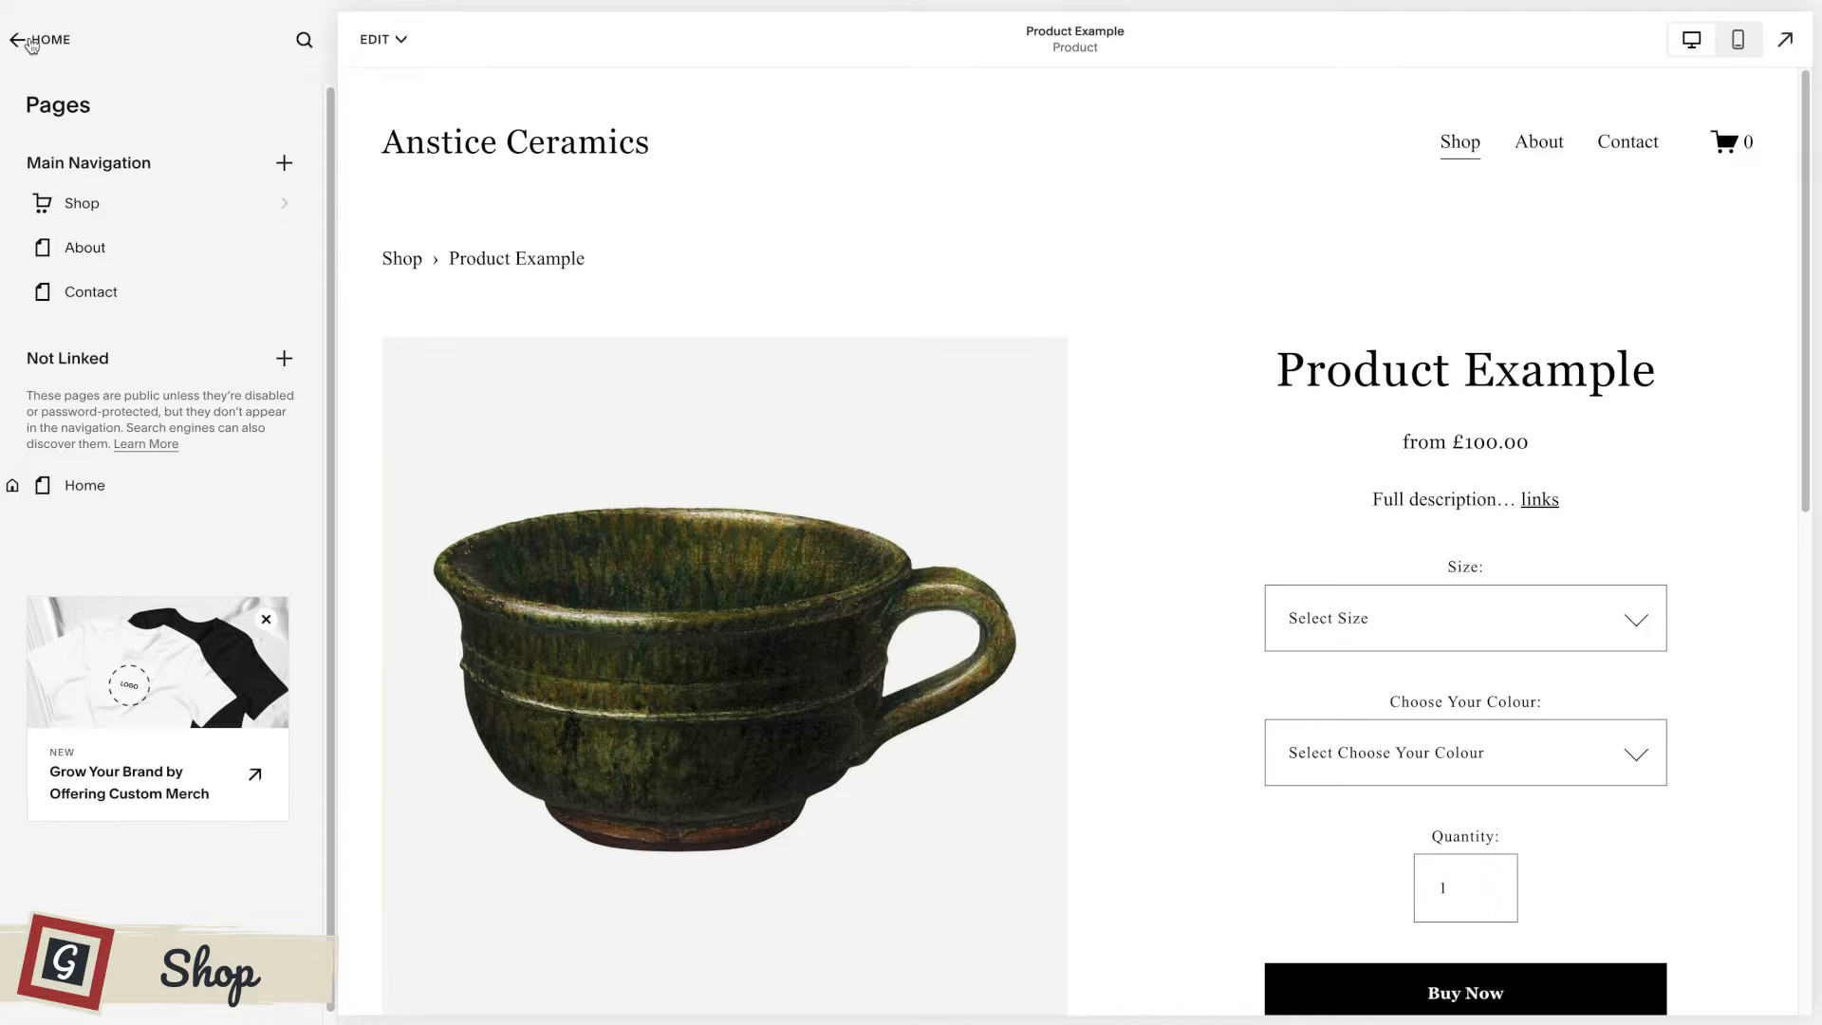
{"action": "left_click", "coordinate": [31, 42]}
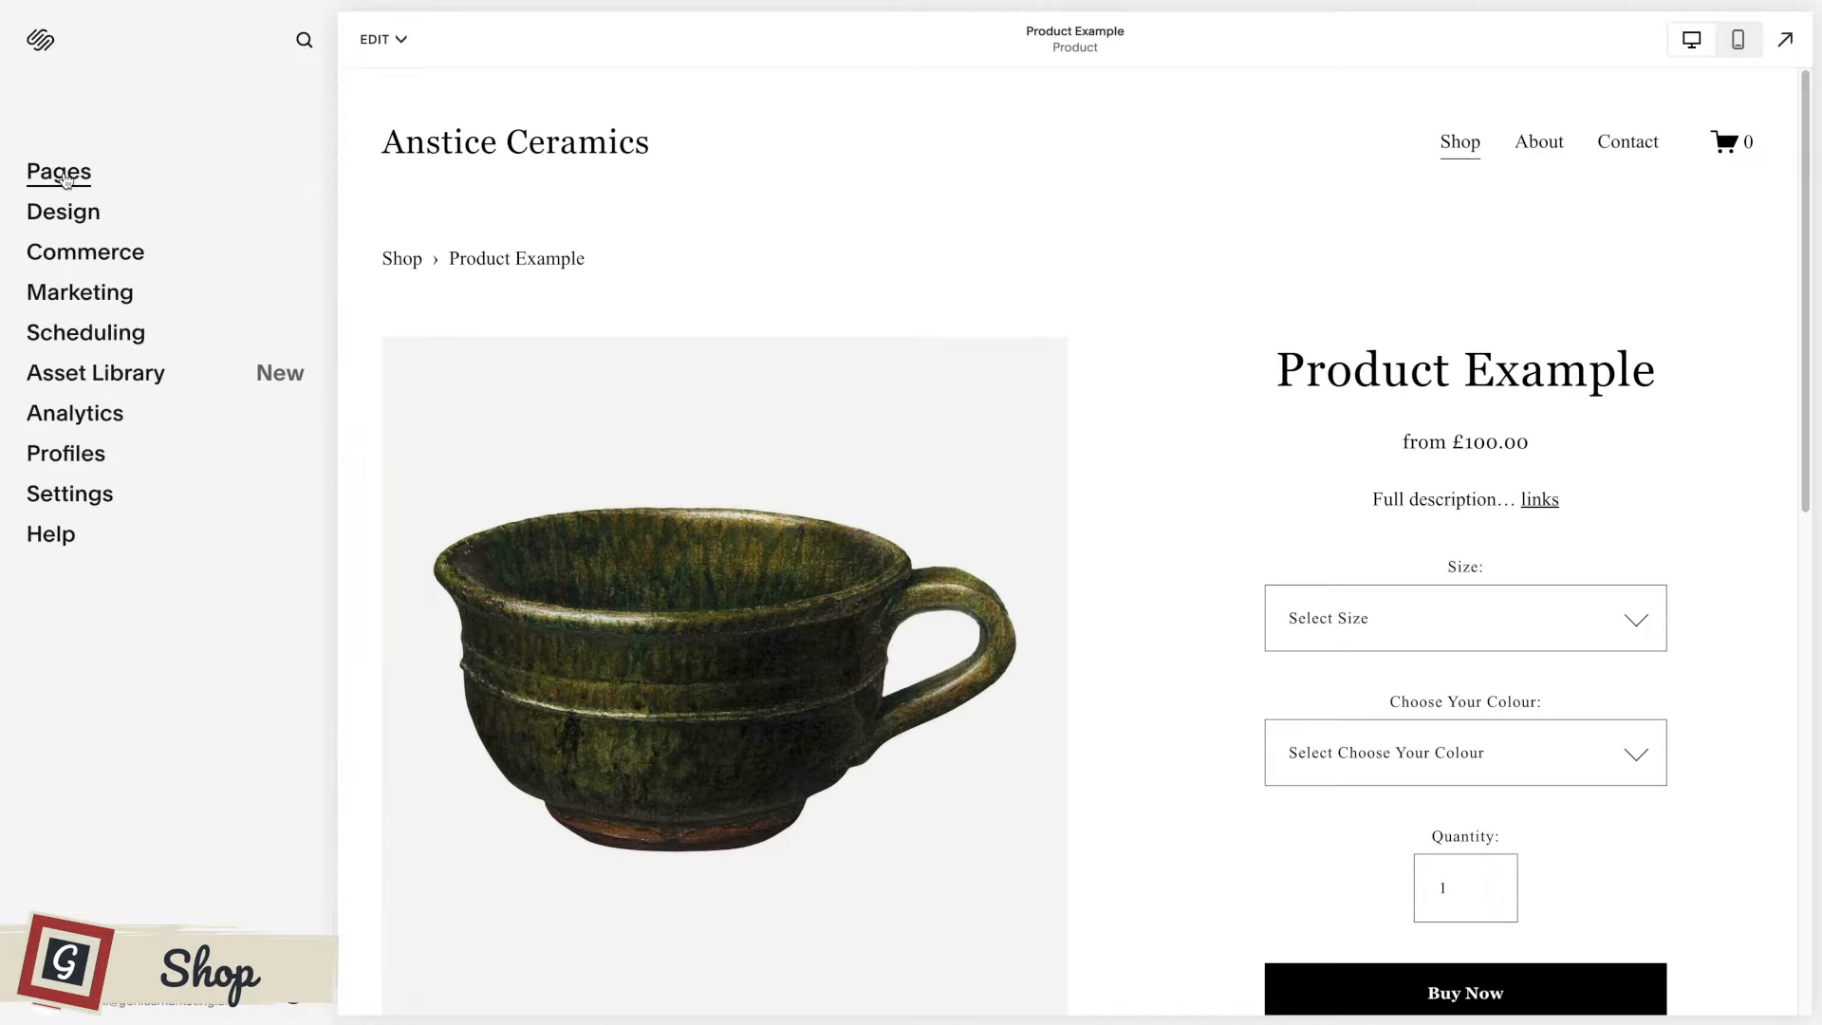
{"action": "left_click", "coordinate": [63, 174]}
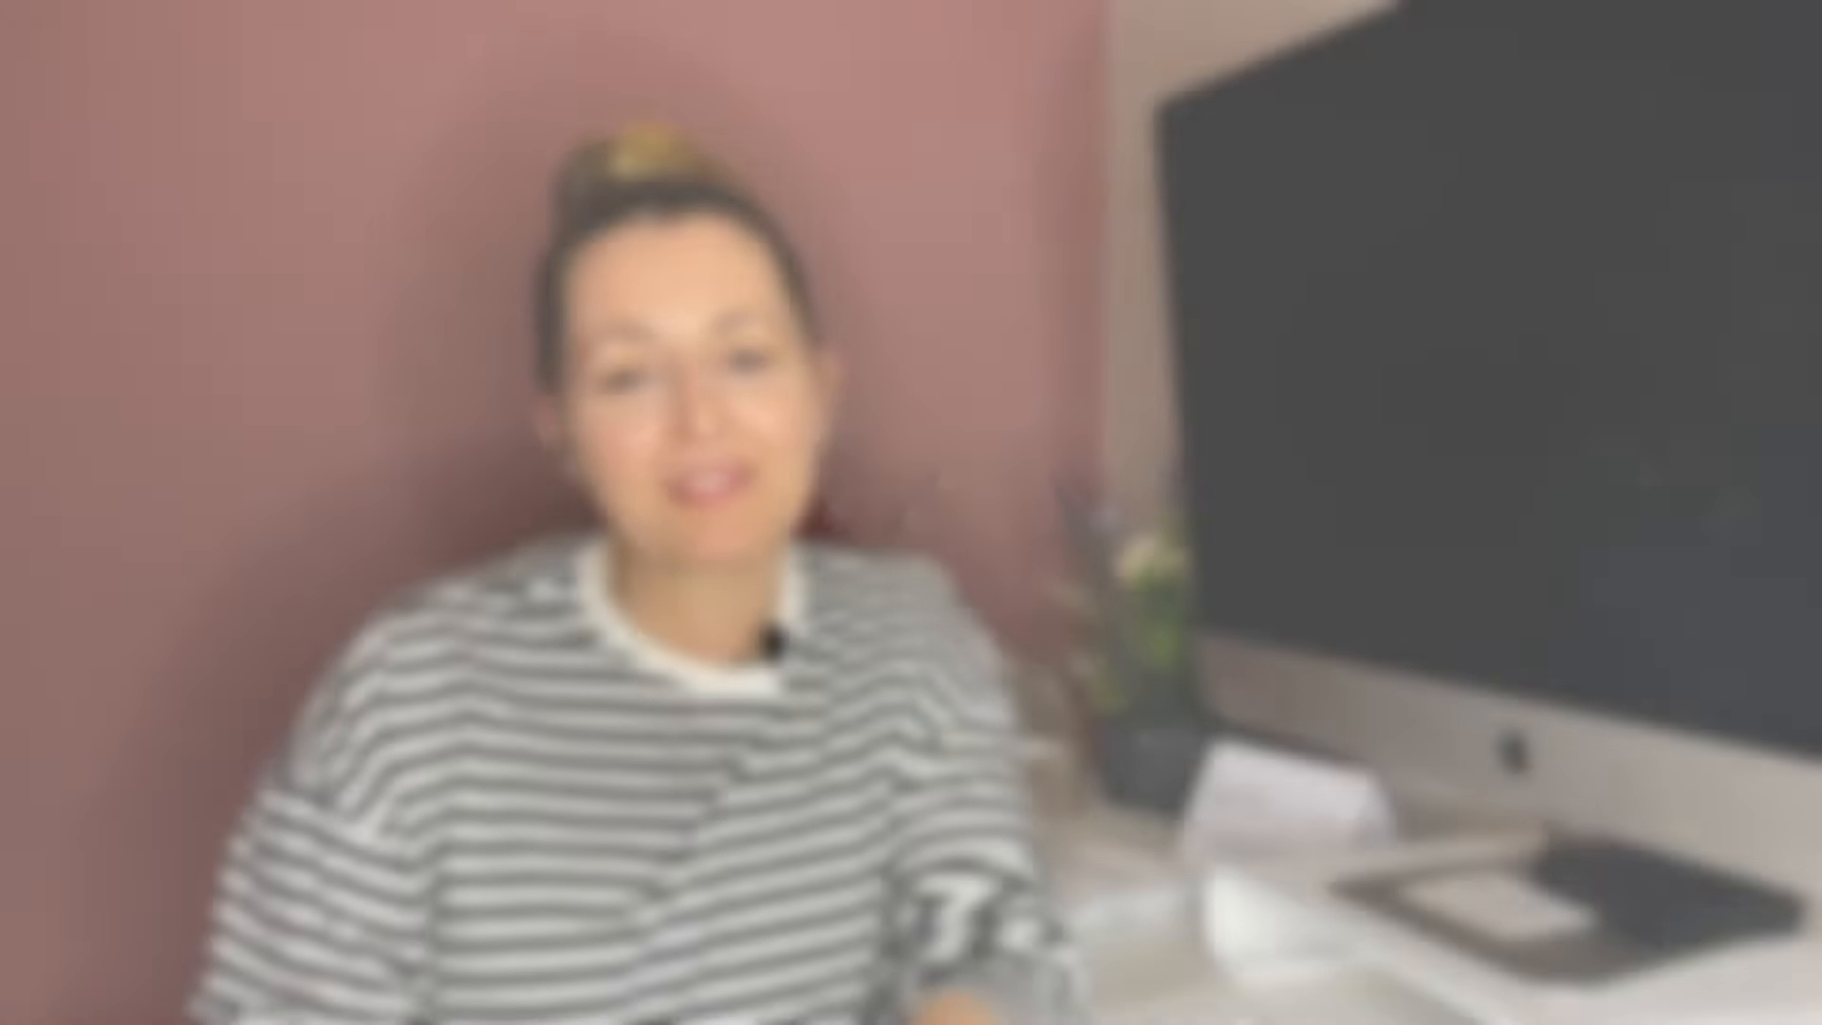